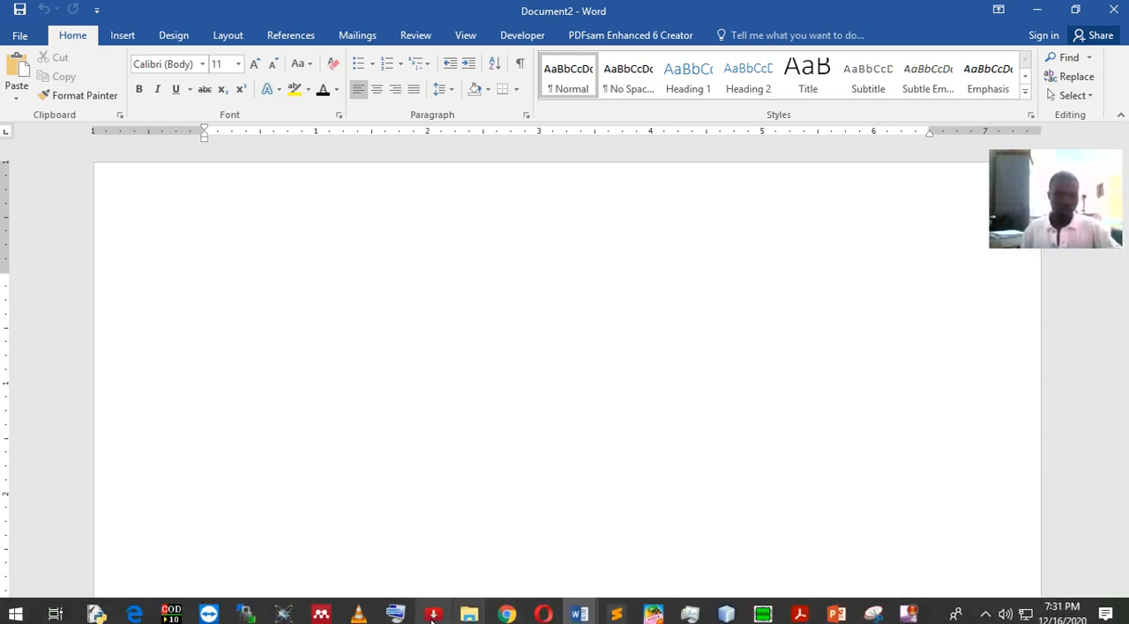
Open the On-Screen Keyboard, move it clear of the page's first line, and return the cursor to the blank document
left_click(396, 618)
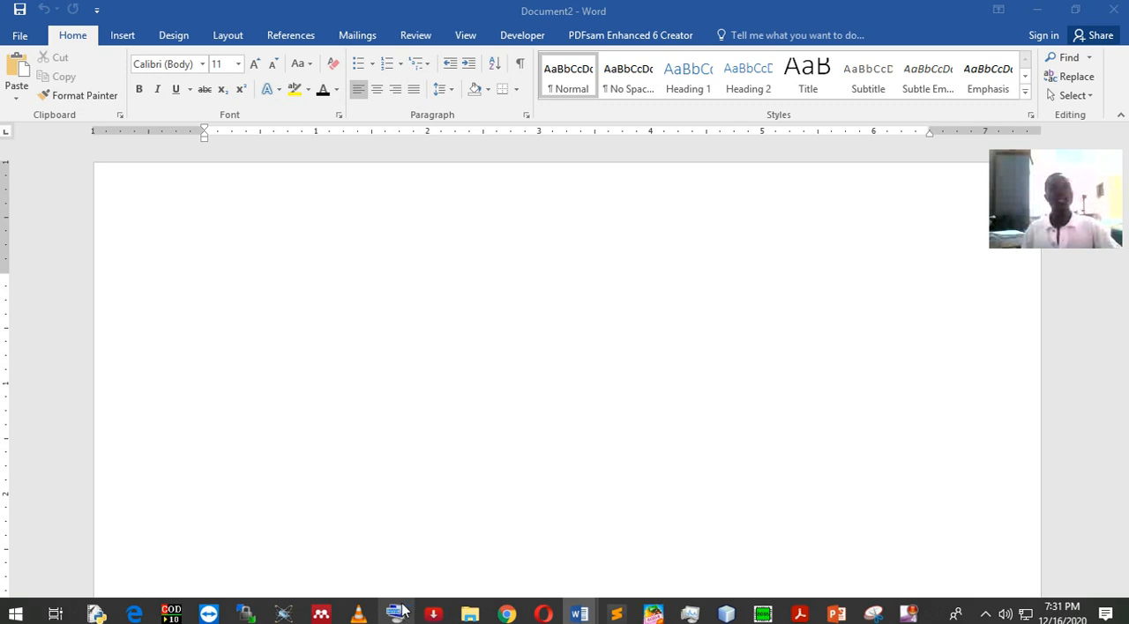
left_click_drag(550, 522, 746, 344)
left_click(357, 323)
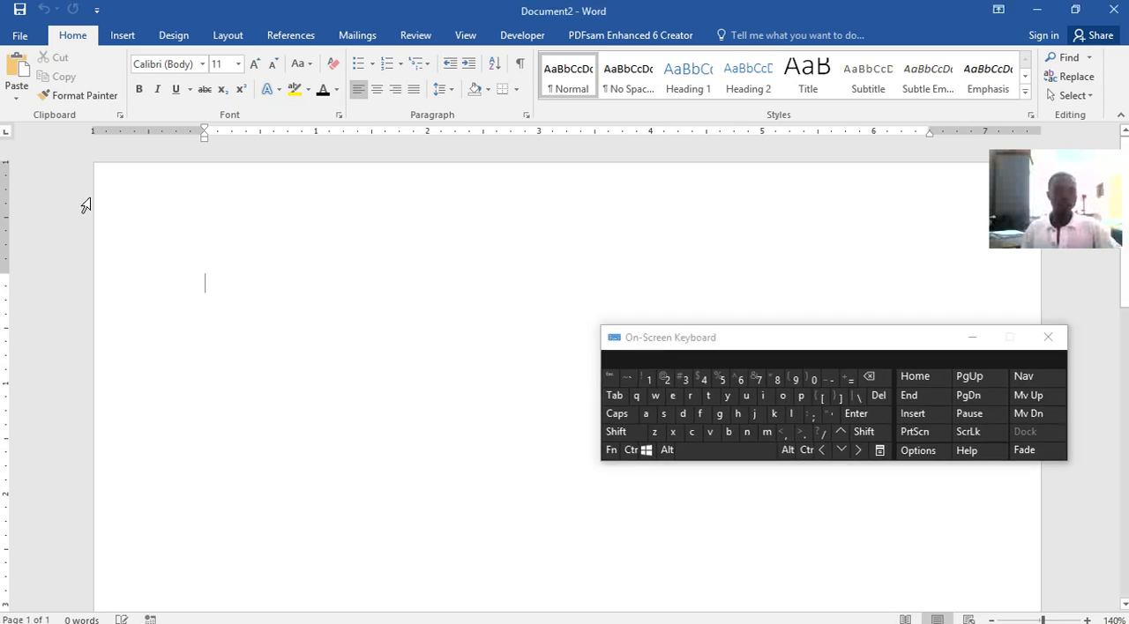
Enter several spaces in the blank document with the on-screen keyboard and erase them again
left_click(696, 454)
left_click(716, 458)
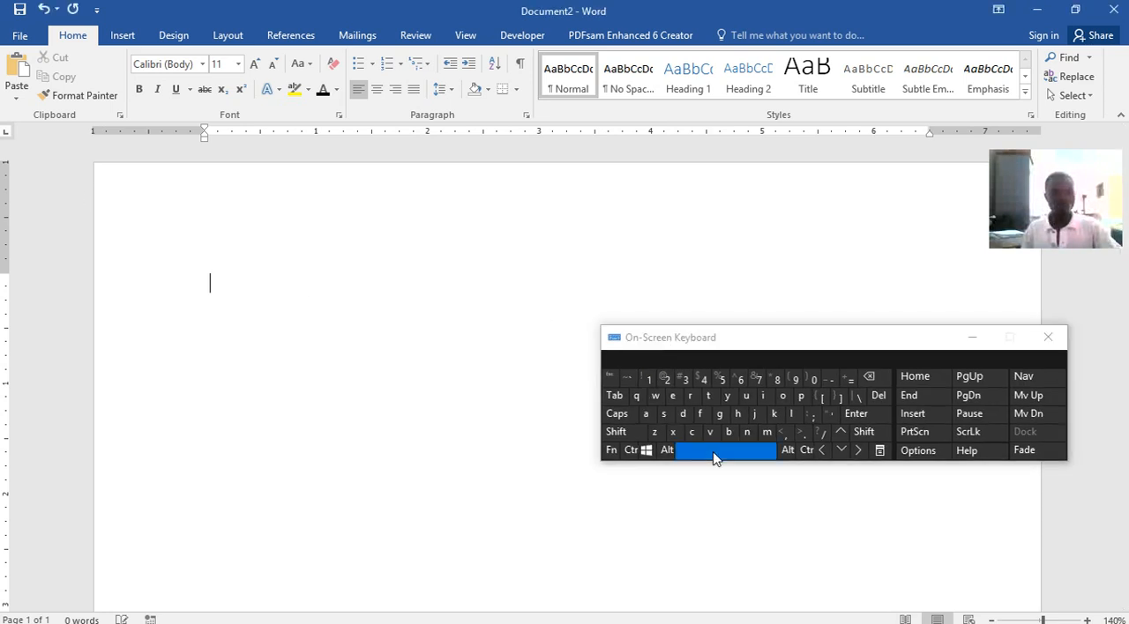
left_click(715, 458)
left_click(715, 458)
left_click(715, 458)
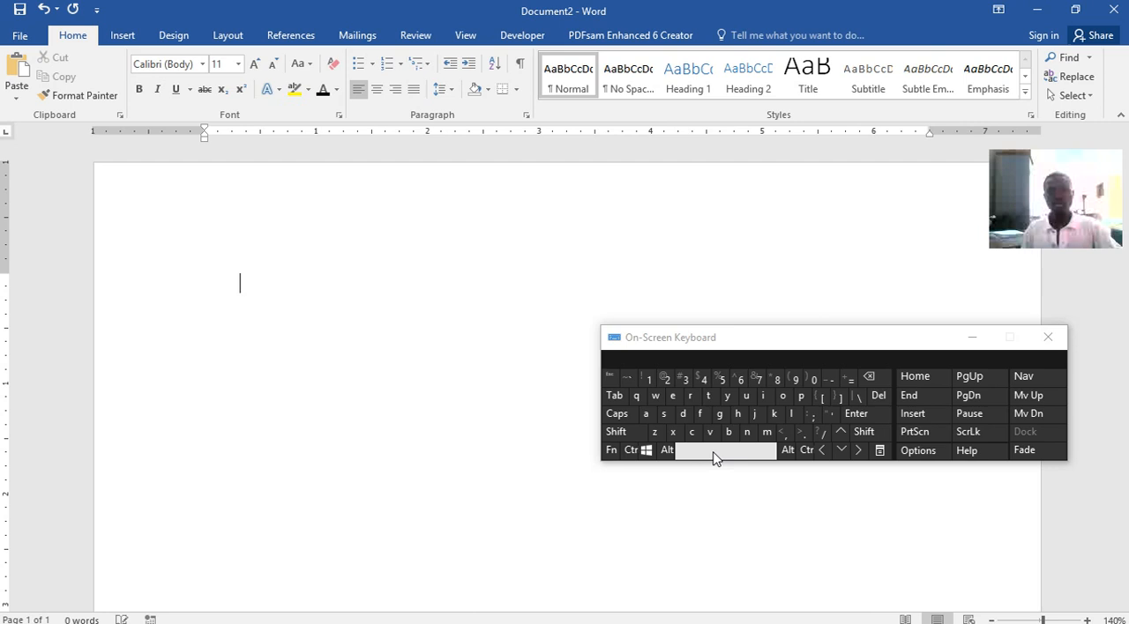
left_click(879, 386)
left_click(877, 385)
left_click(874, 384)
left_click(873, 384)
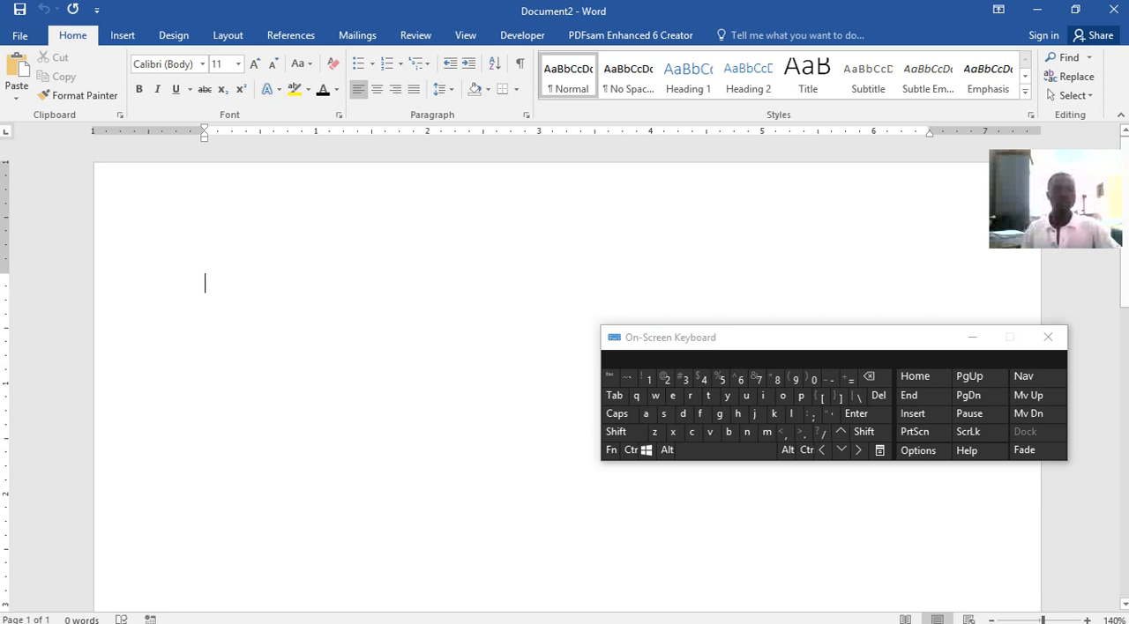
Preview the cover page of Word lecture.docx and return to the blank Document2
mouse_move(691, 613)
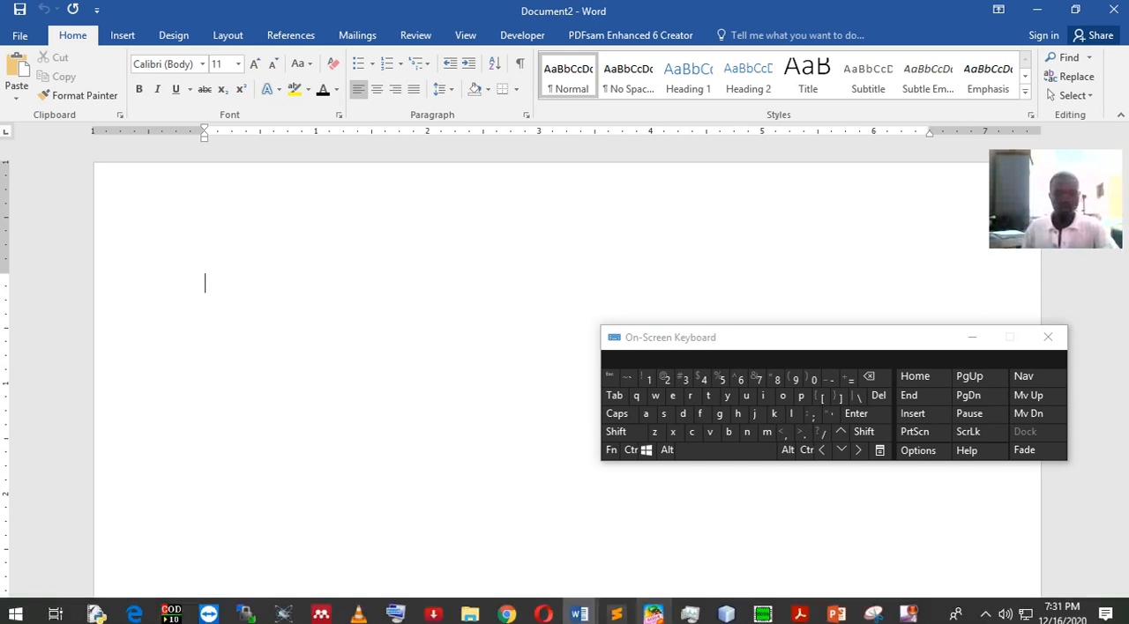
left_click(580, 615)
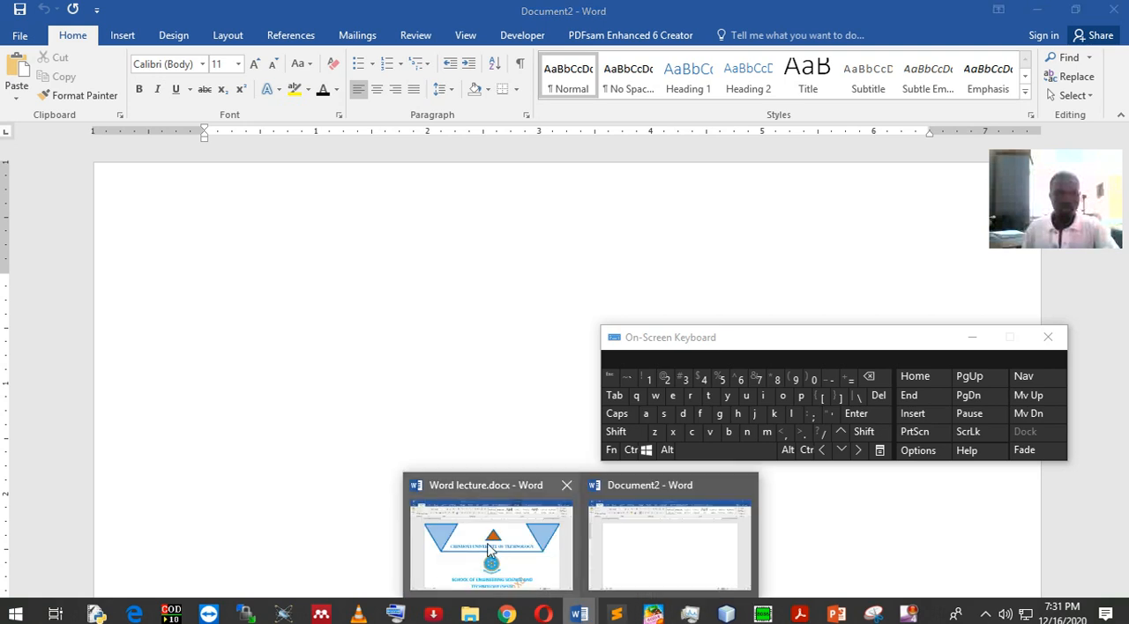
mouse_move(491, 548)
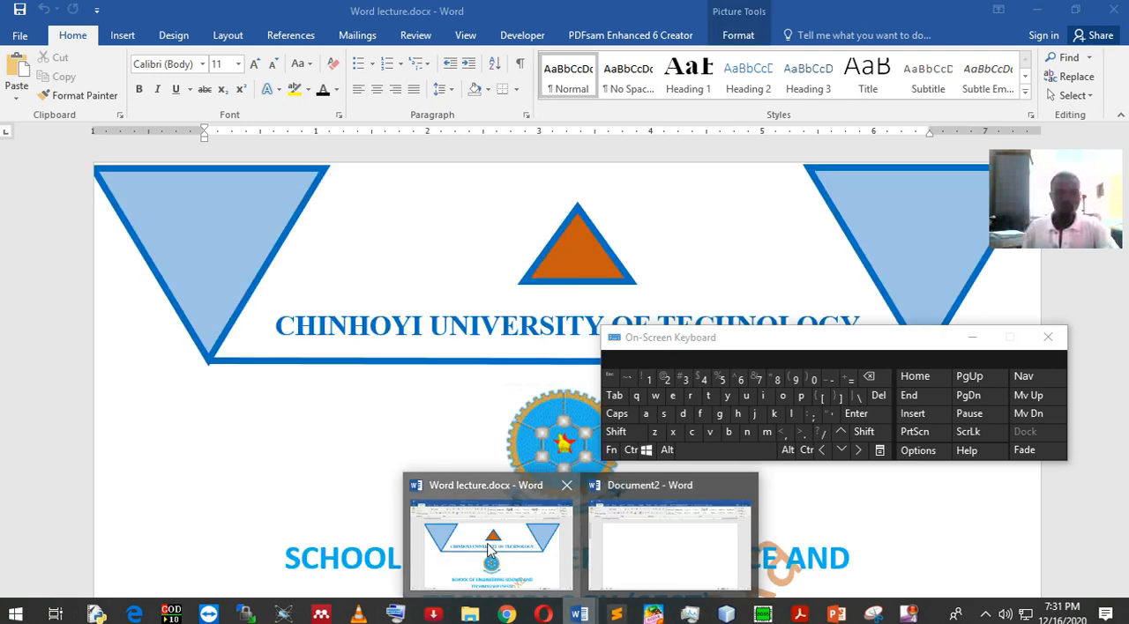
left_click(447, 301)
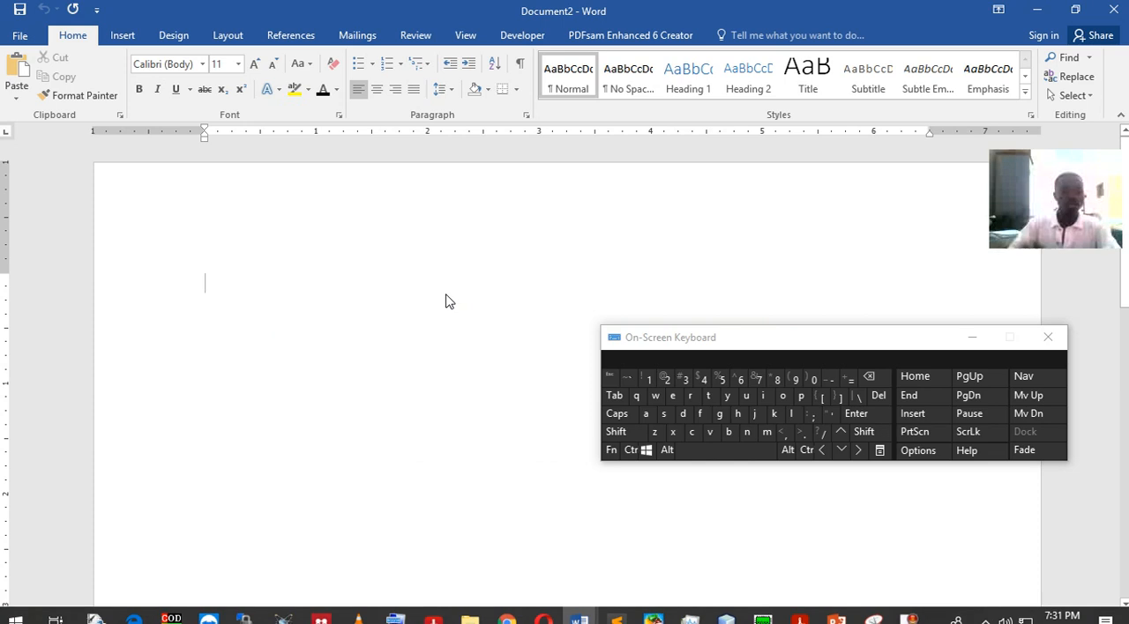
Enter the title "Chinhoyi University of Technology" on the first line of the document
type("Chi")
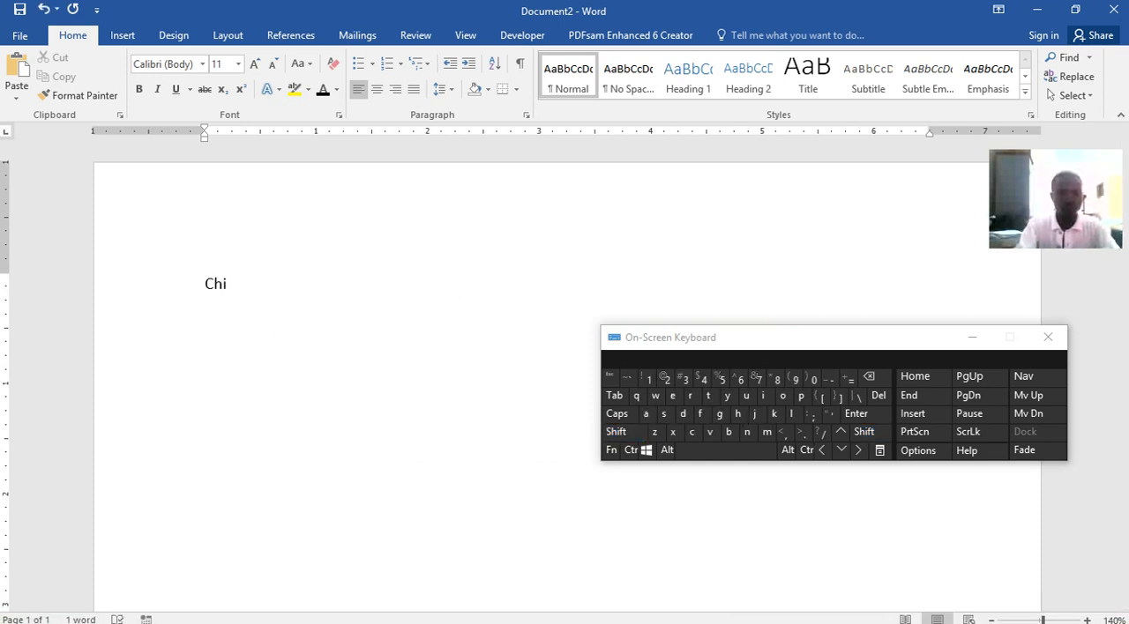
type("nhoyi")
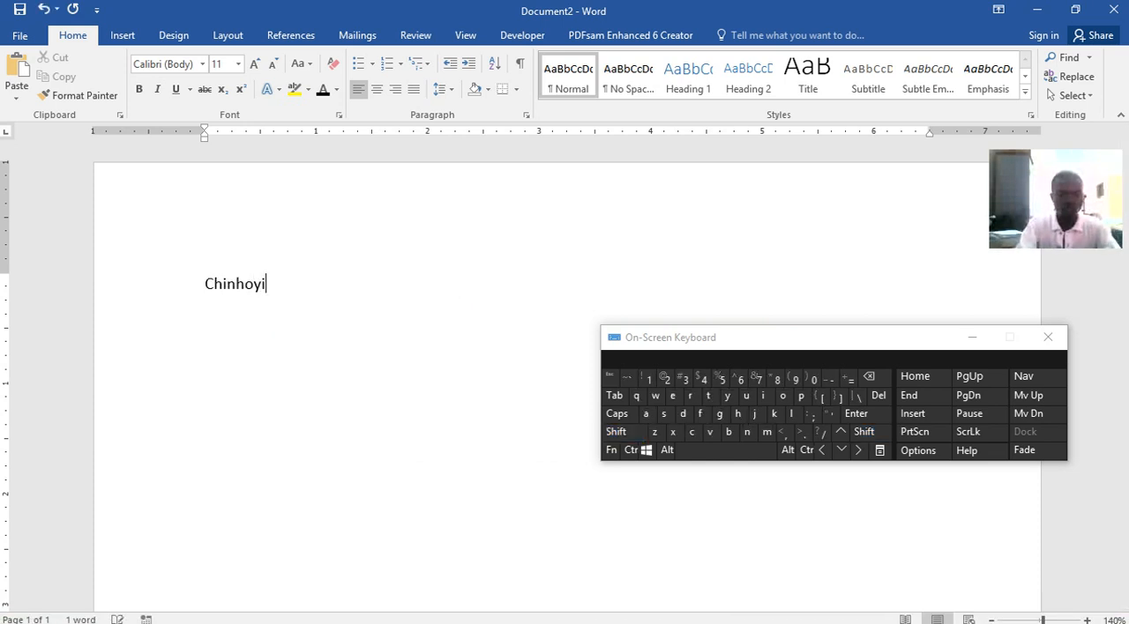
type(" Uni")
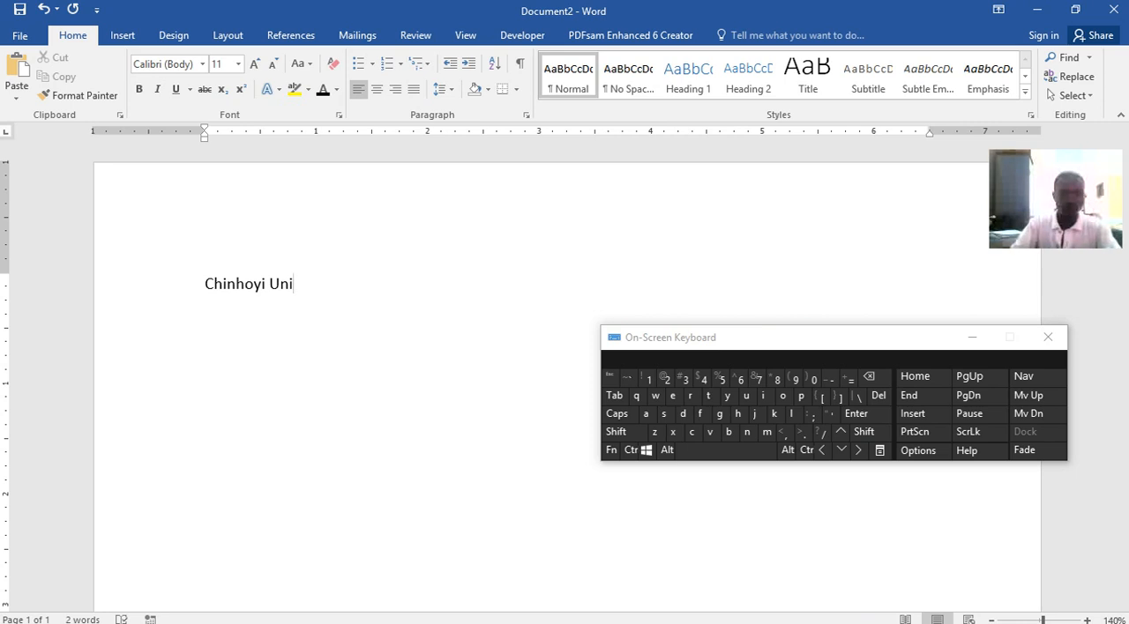
type("versity of Technology")
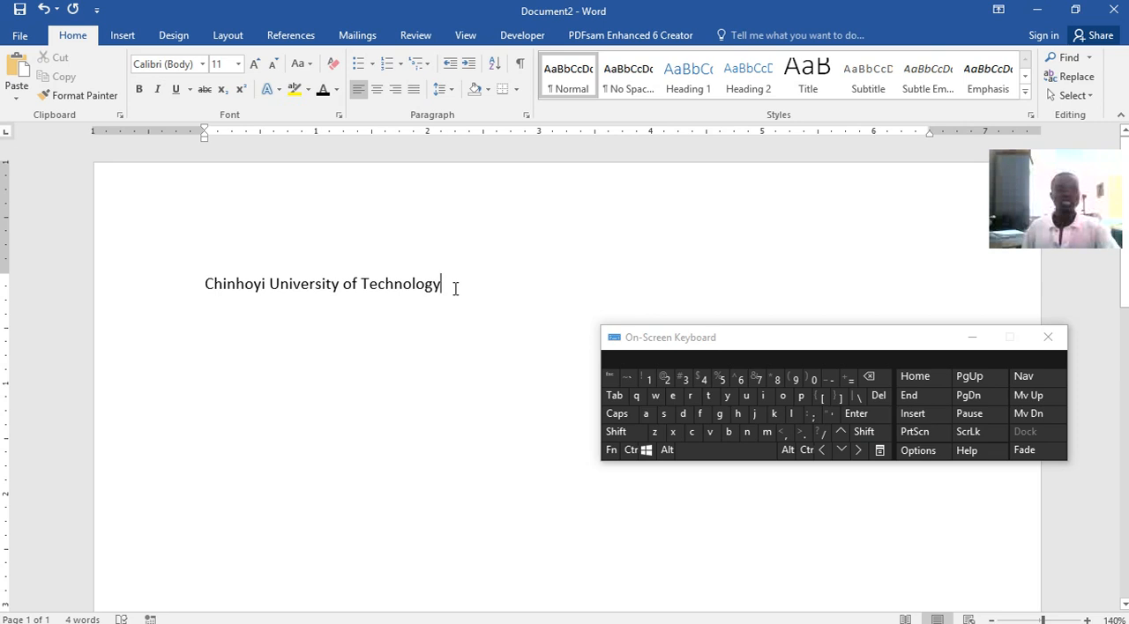
Select the whole title line and set its font to Times New Roman
left_click_drag(453, 288, 228, 292)
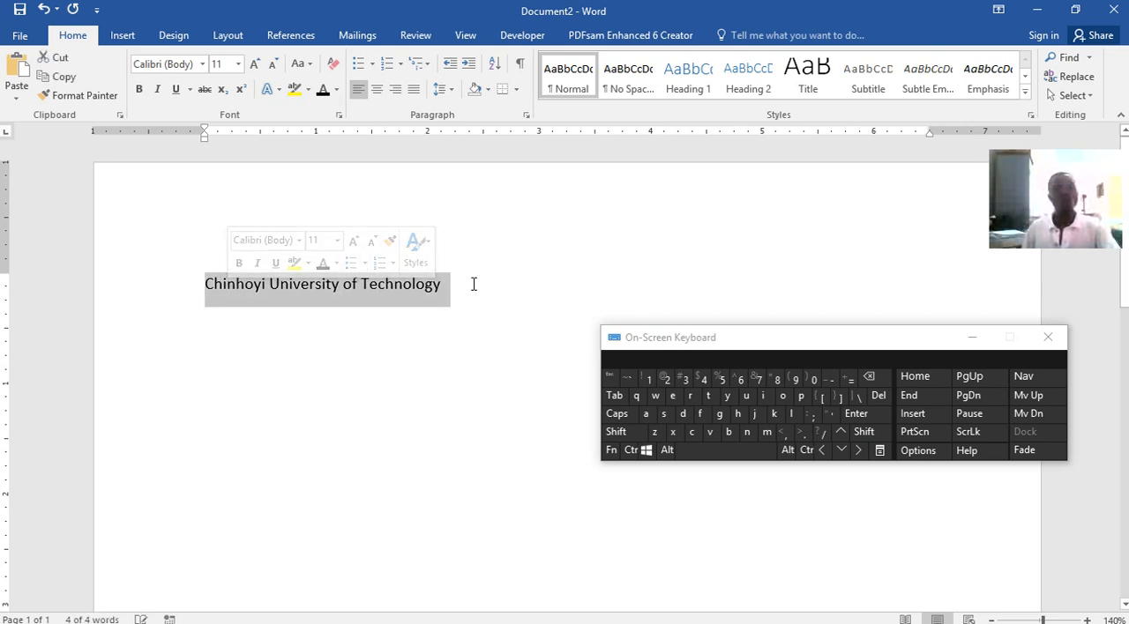
left_click(504, 285)
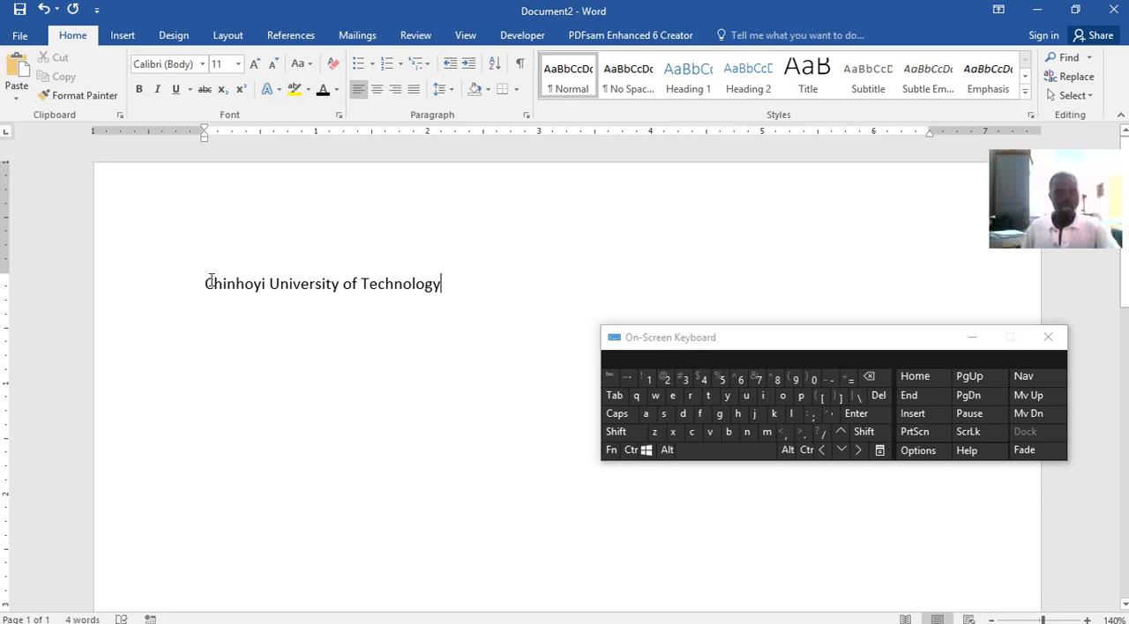
left_click_drag(204, 284, 465, 278)
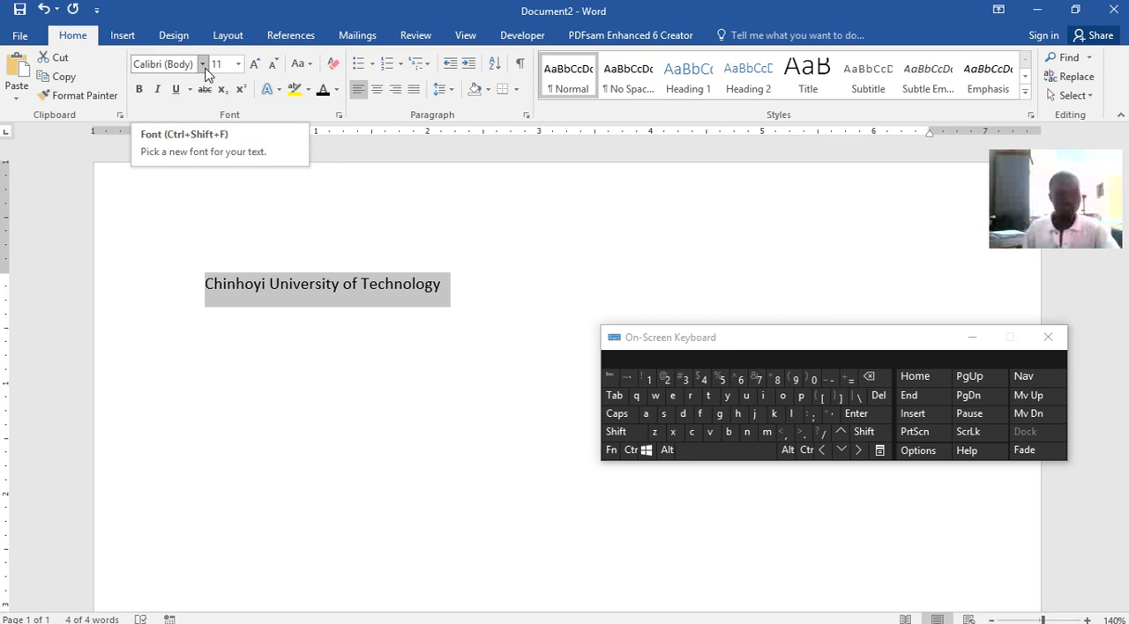
left_click(203, 69)
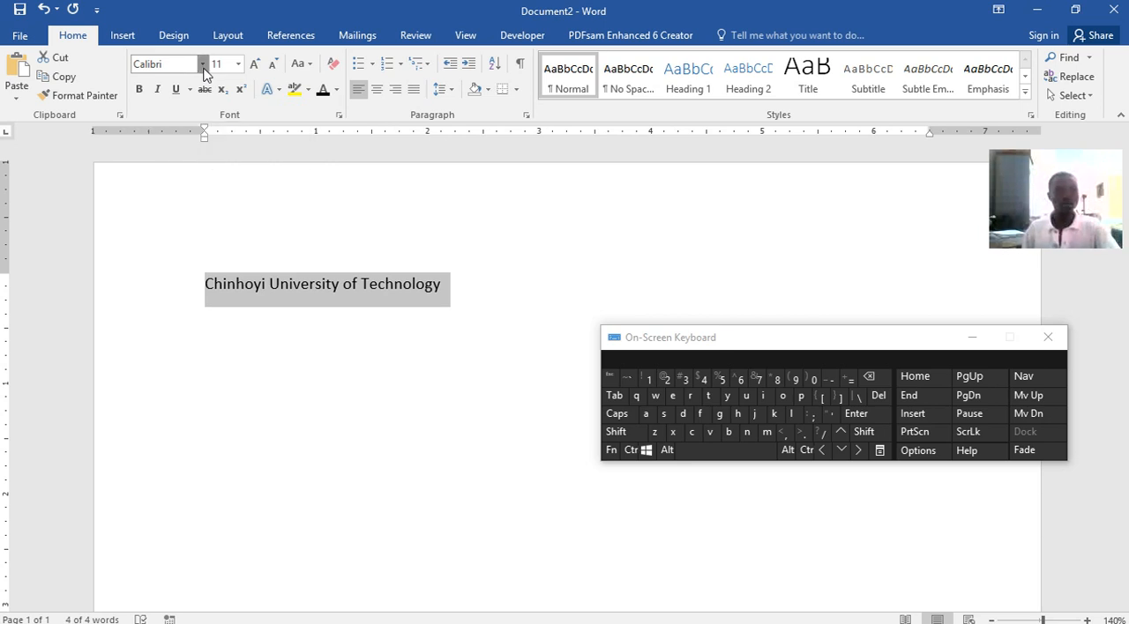
left_click(199, 164)
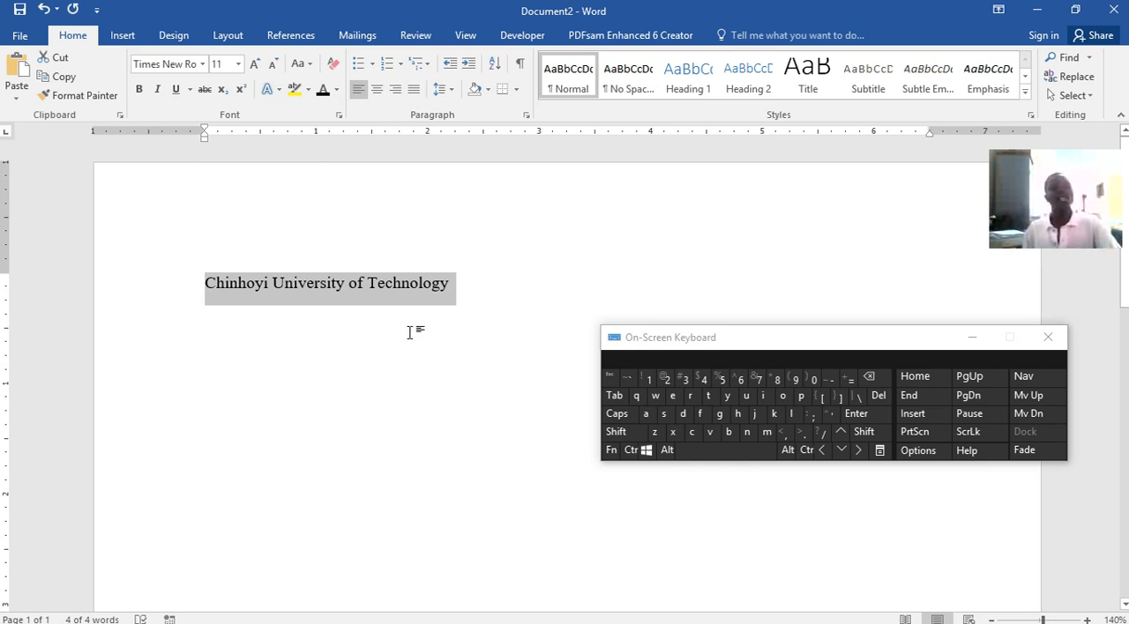
Try the Algerian and Arial Rounded MT Bold fonts on the title, and return it to Times New Roman
left_click(202, 67)
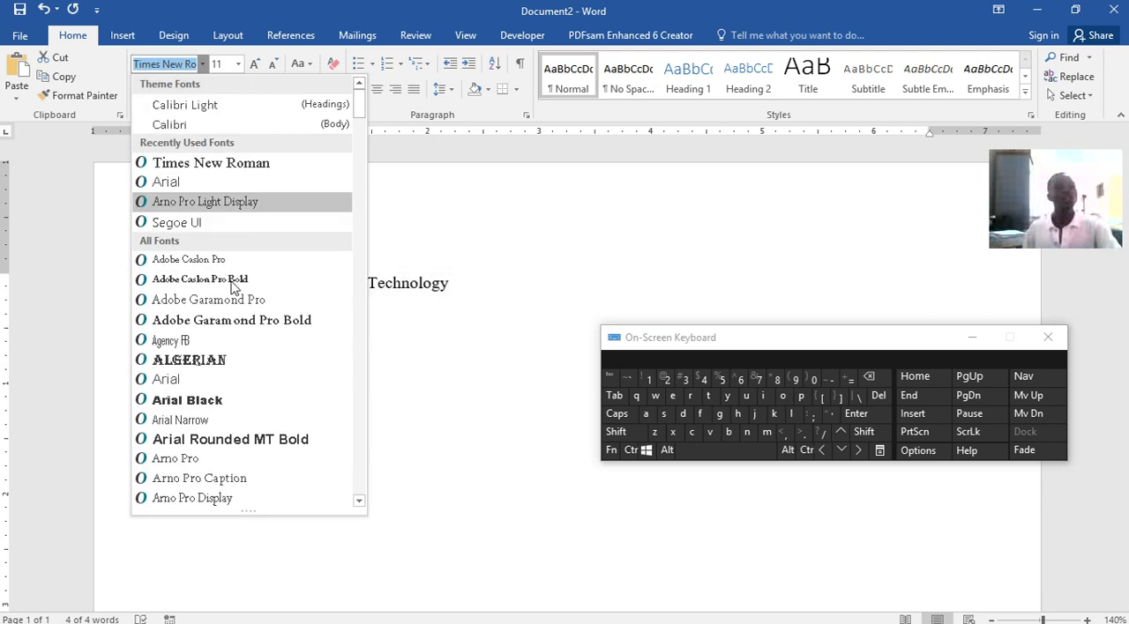
left_click(201, 358)
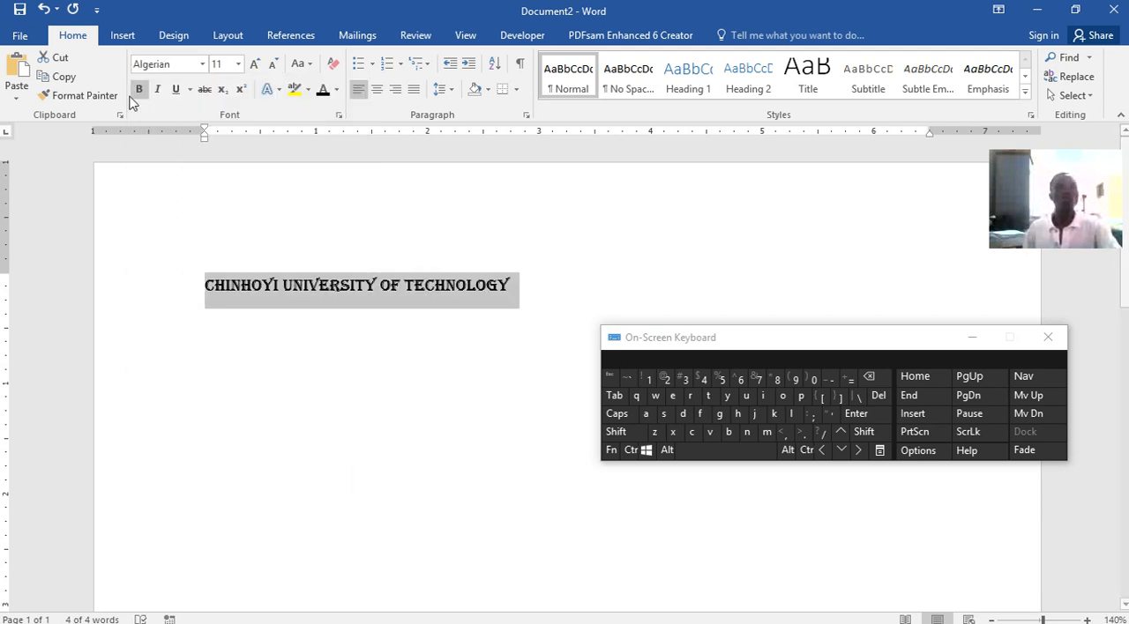
left_click(202, 64)
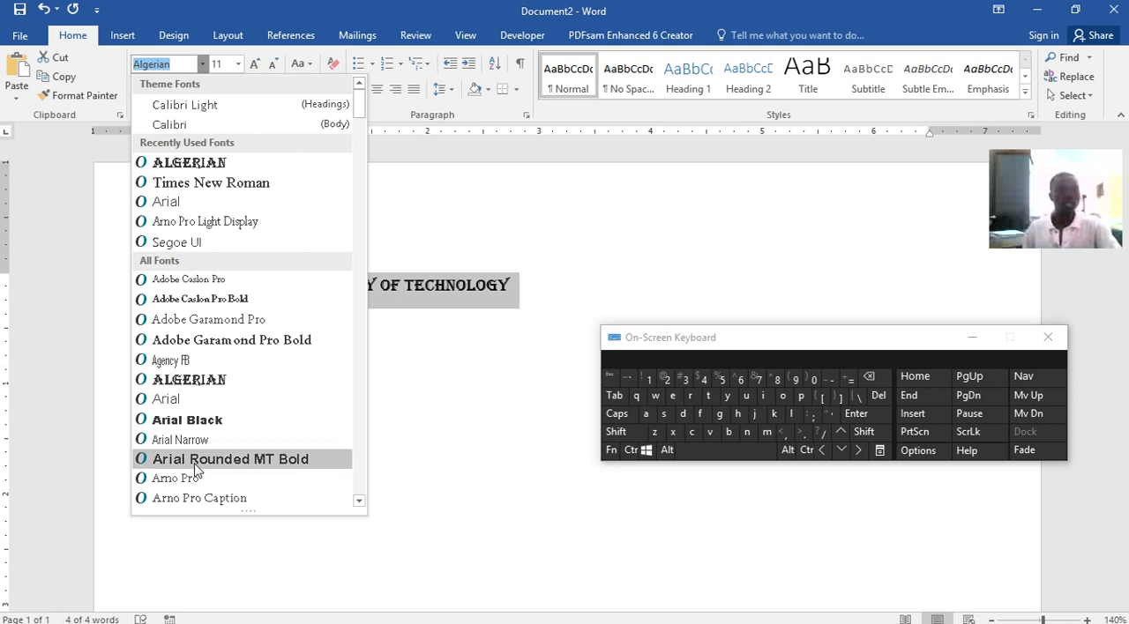
left_click(229, 458)
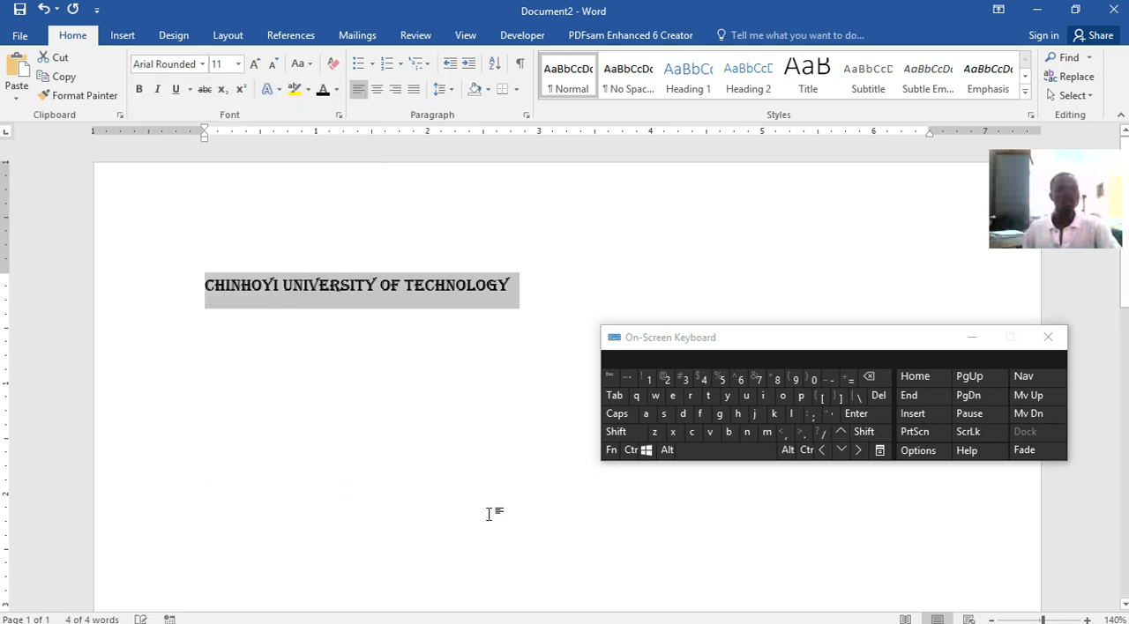
left_click(202, 65)
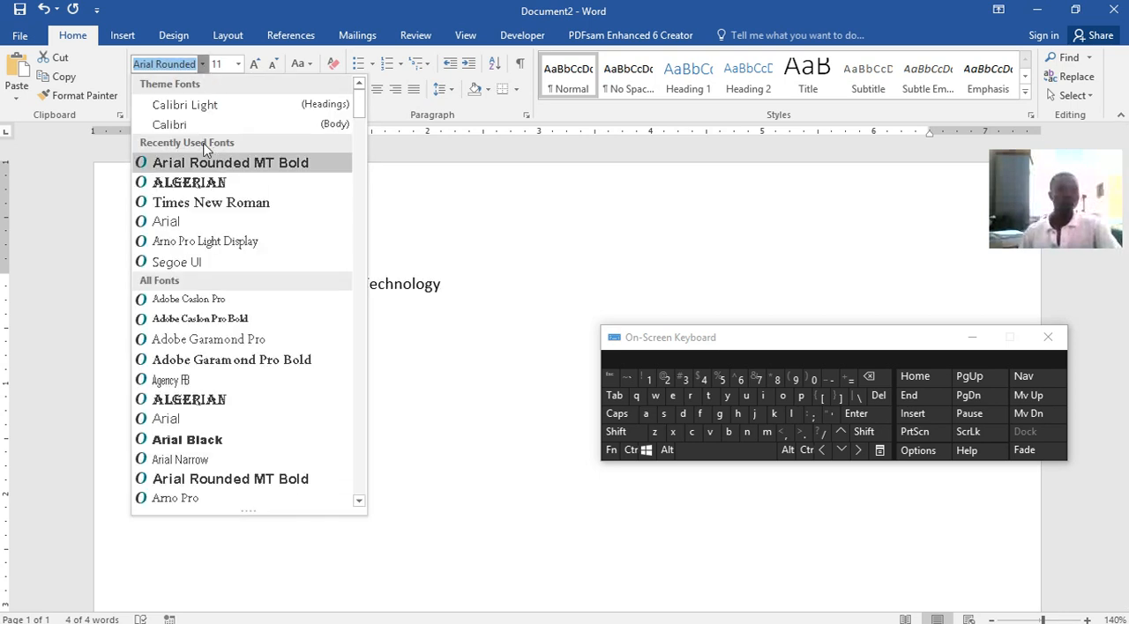
left_click(220, 205)
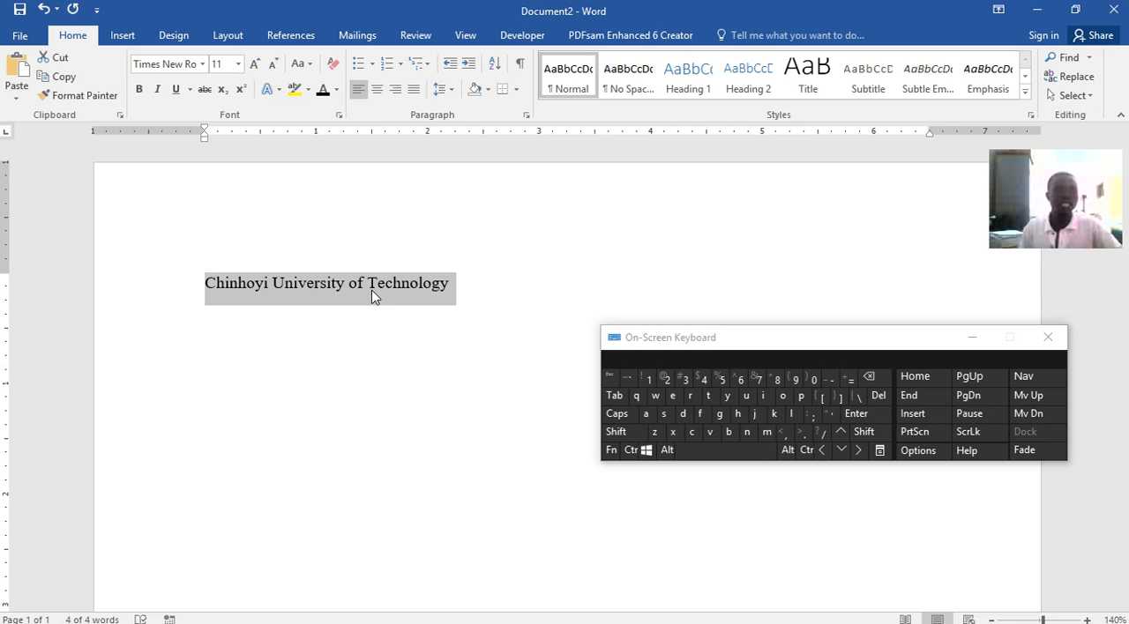
Try the gold text effect and the black text effect with a hard shadow on the title
left_click(269, 92)
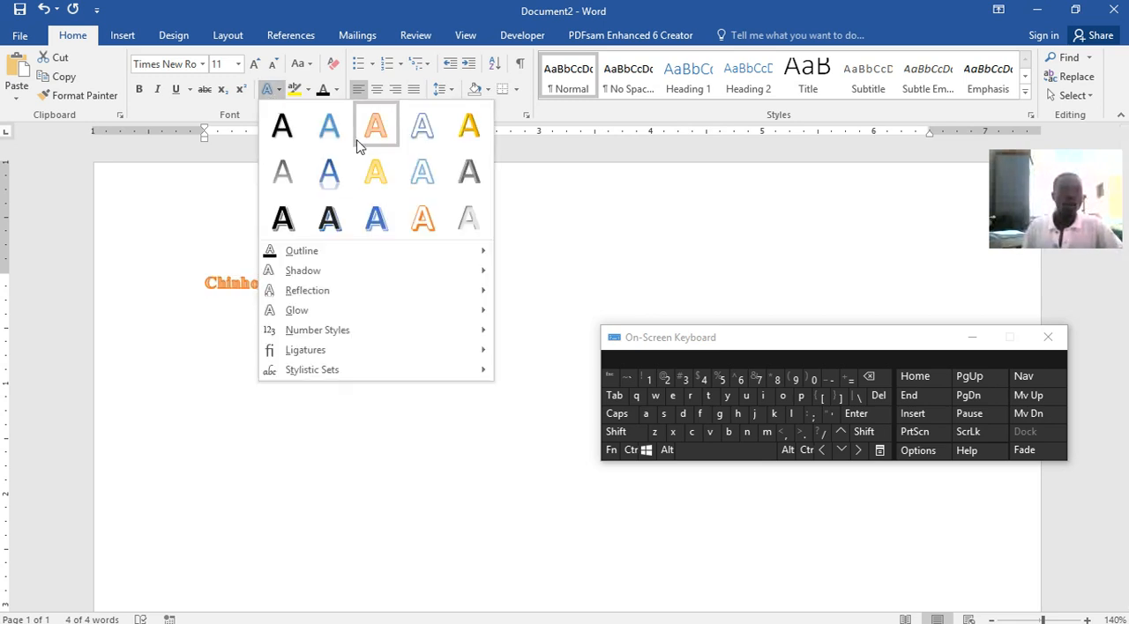
left_click(467, 126)
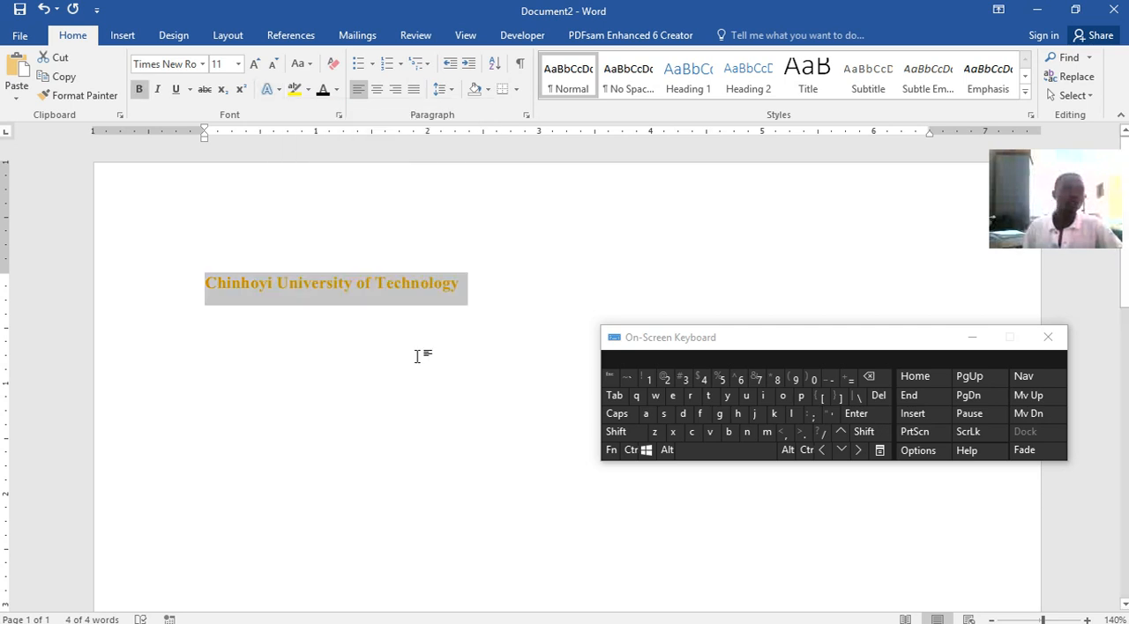
left_click(272, 90)
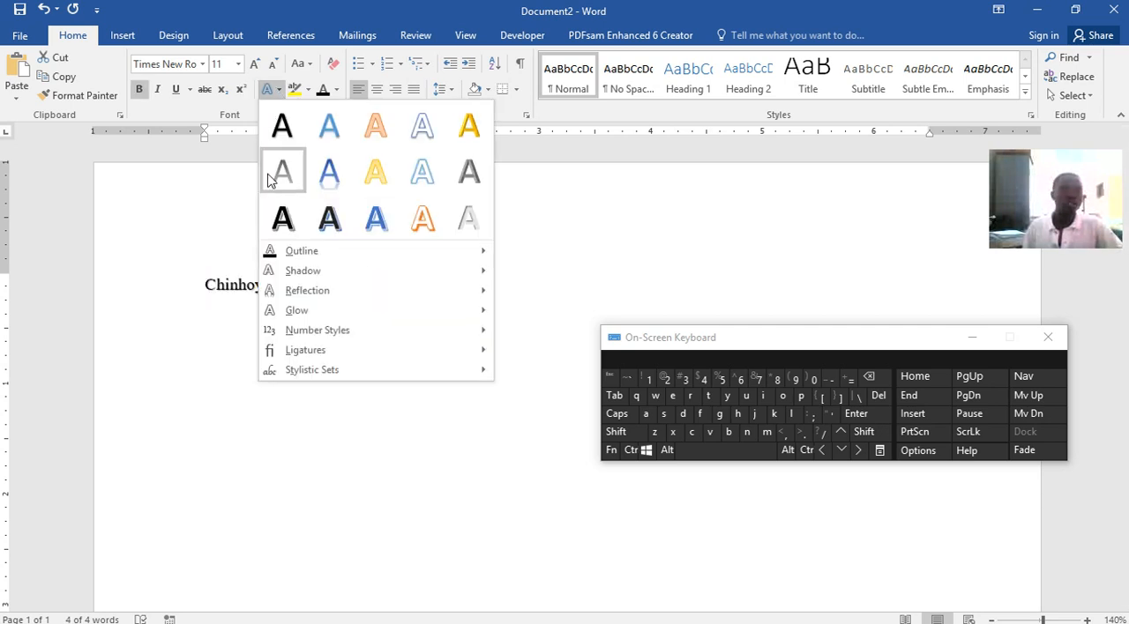
left_click(282, 218)
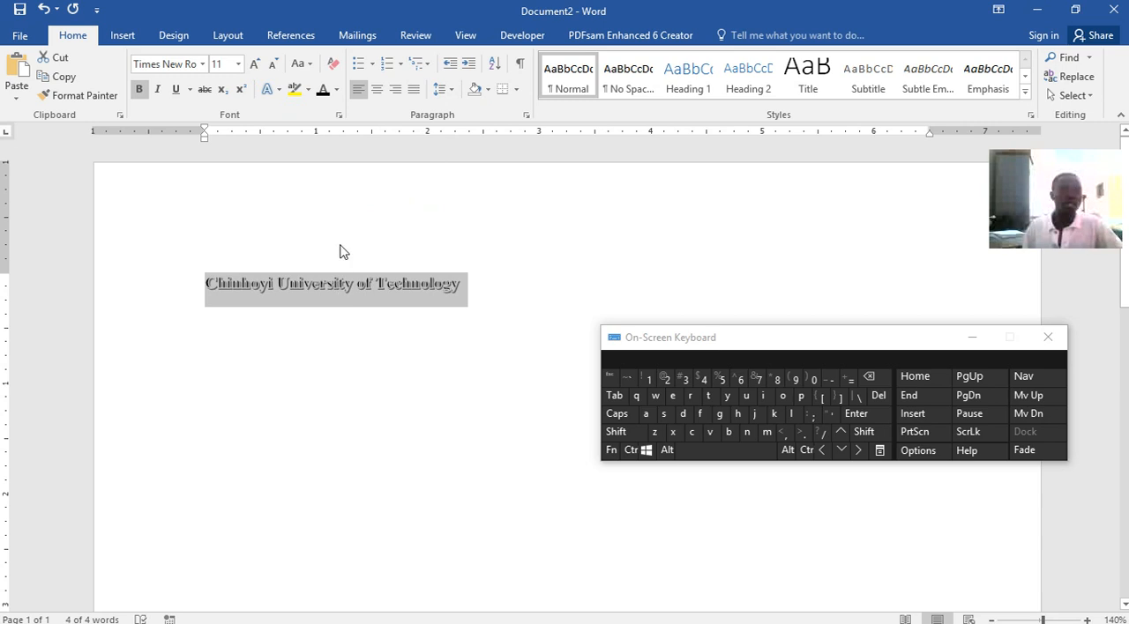
Try font size 72 on the title and check how it fills the page
left_click(239, 64)
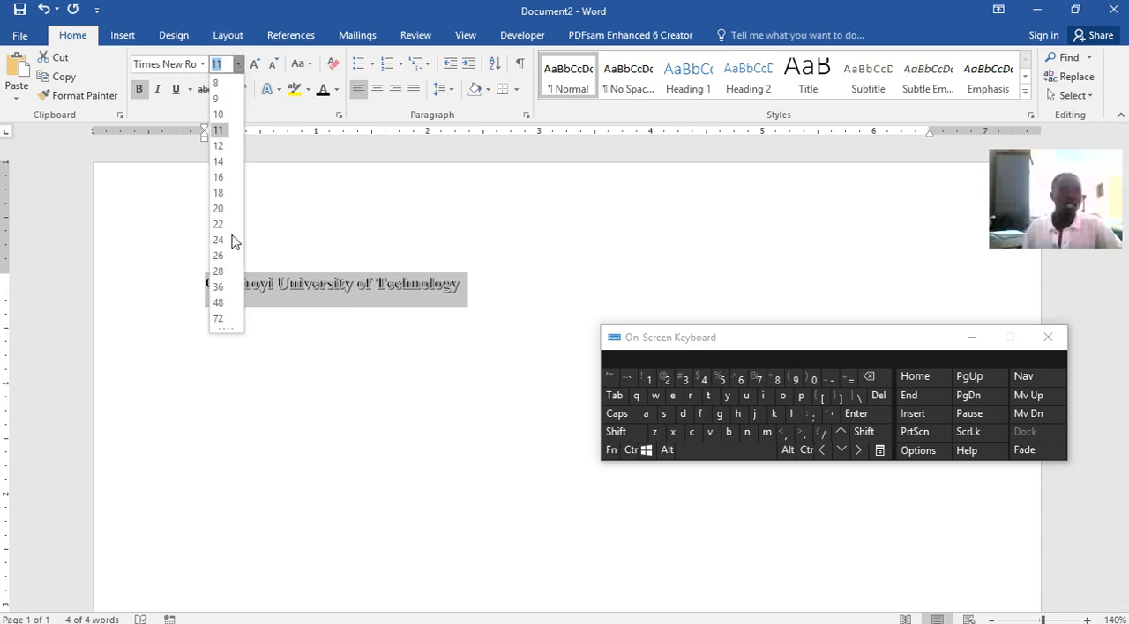
left_click(218, 318)
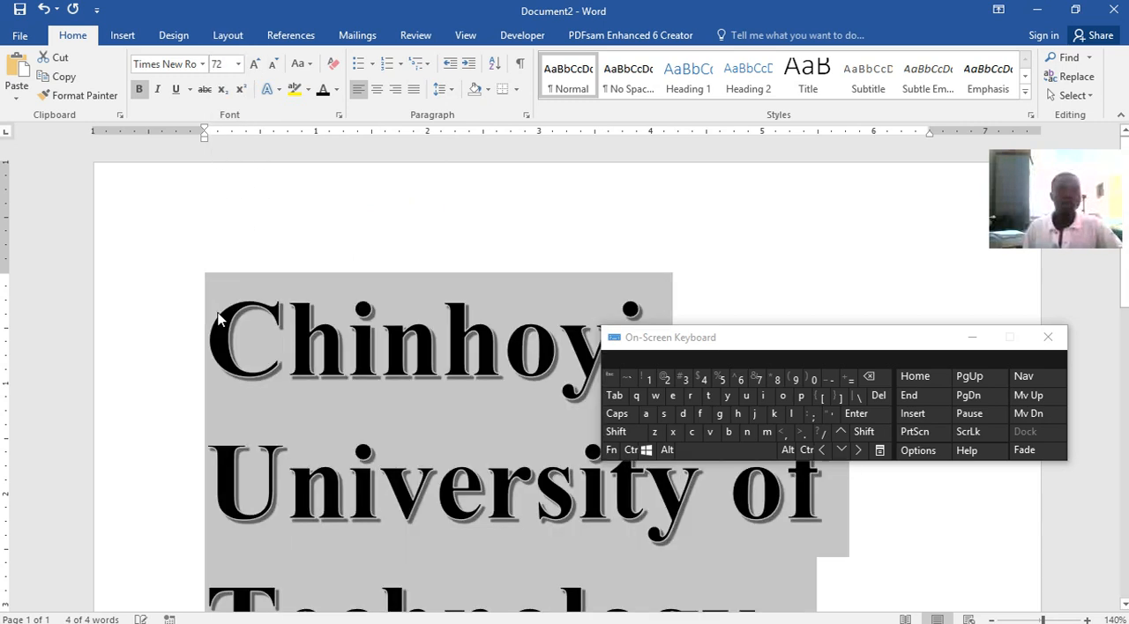
scroll(595, 266, "down", 5)
scroll(593, 269, "down", 2)
scroll(593, 269, "up", 6)
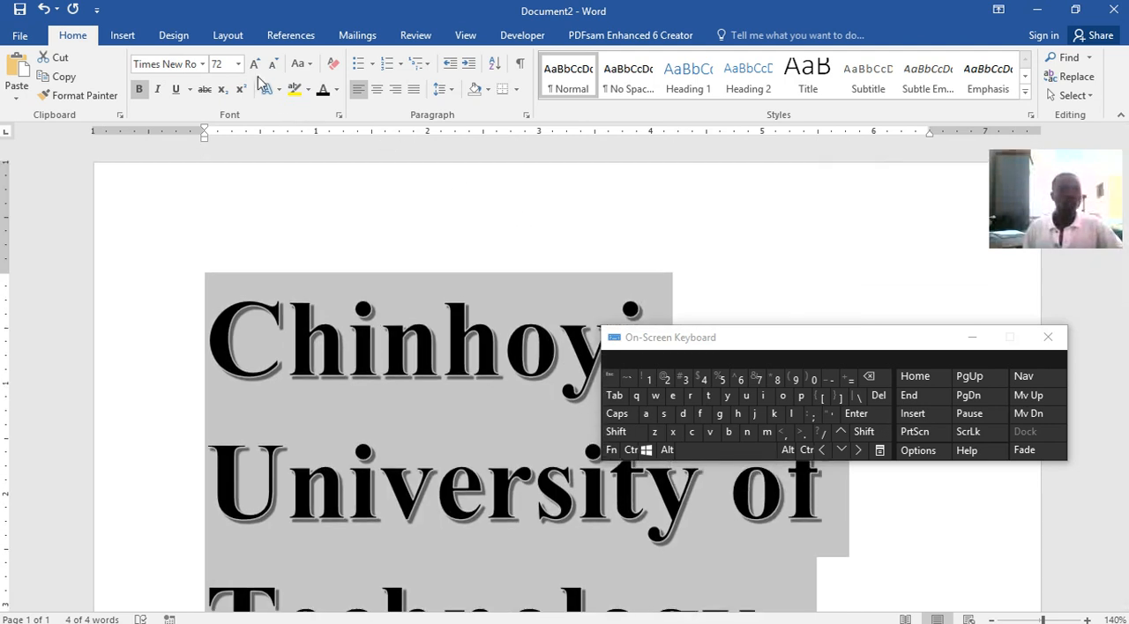
Set the title's font size to 24 and apply the blue gradient text effect with reflection
left_click(237, 63)
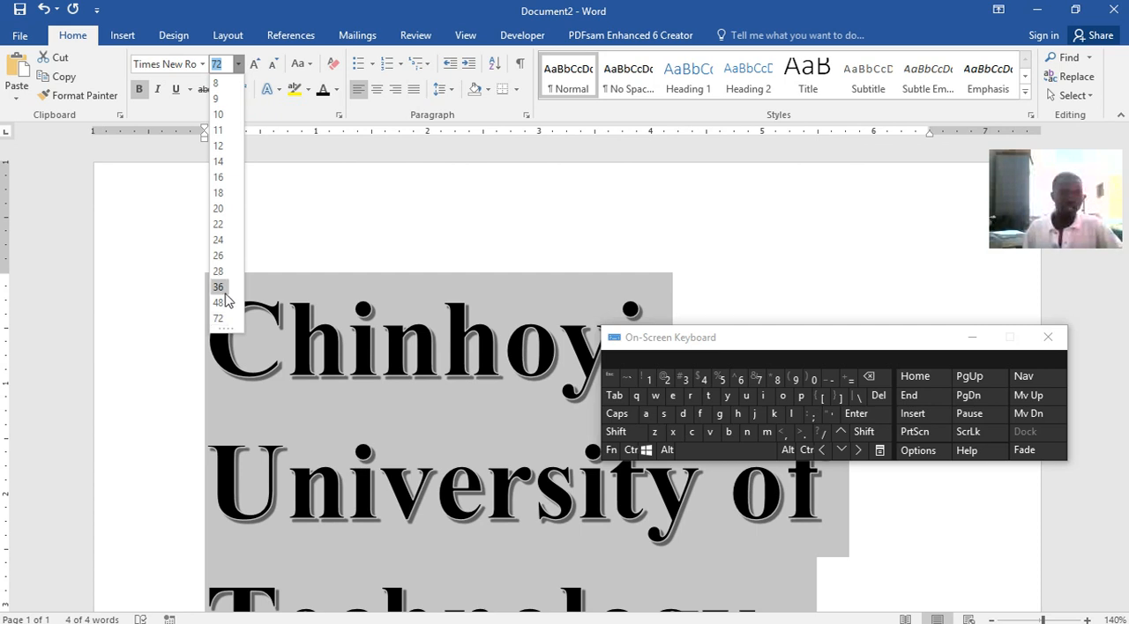
left_click(218, 240)
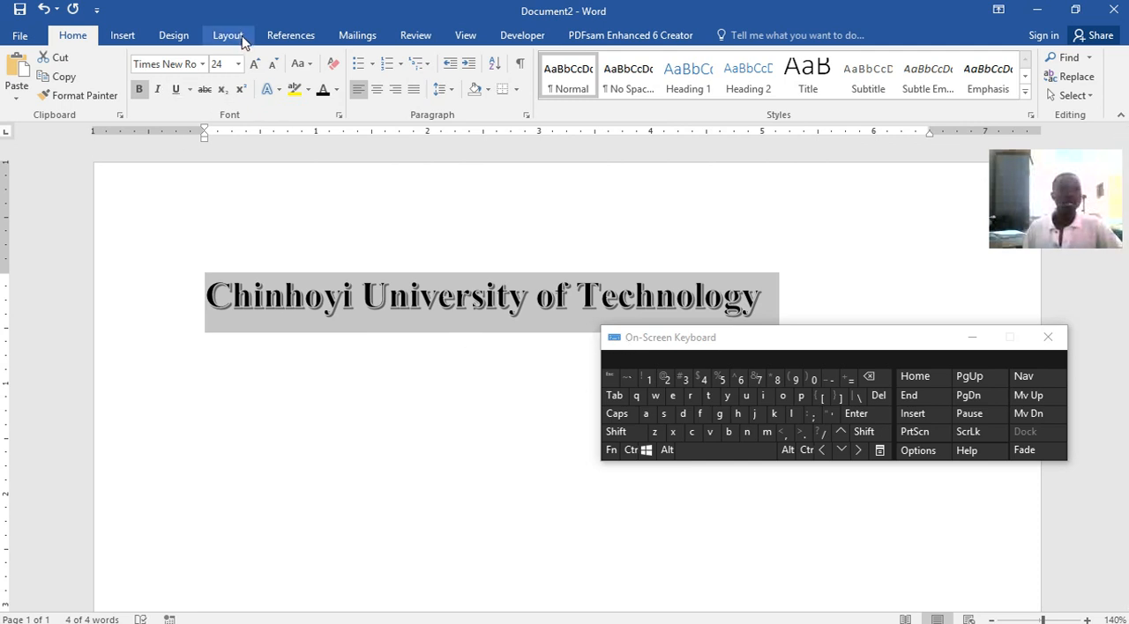
left_click(273, 90)
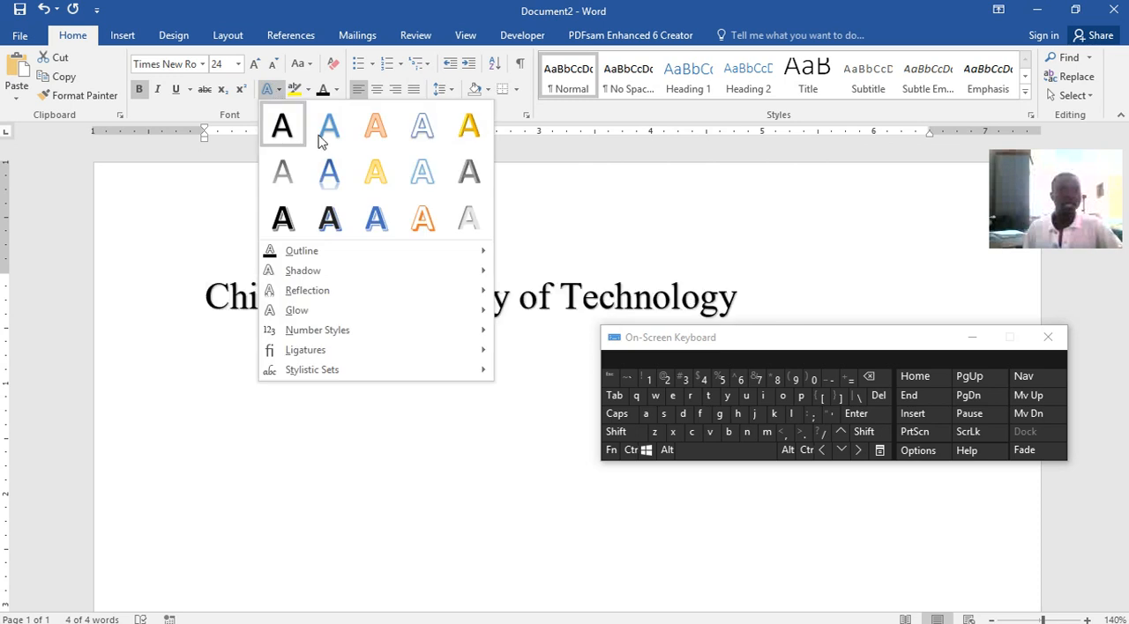
left_click(329, 172)
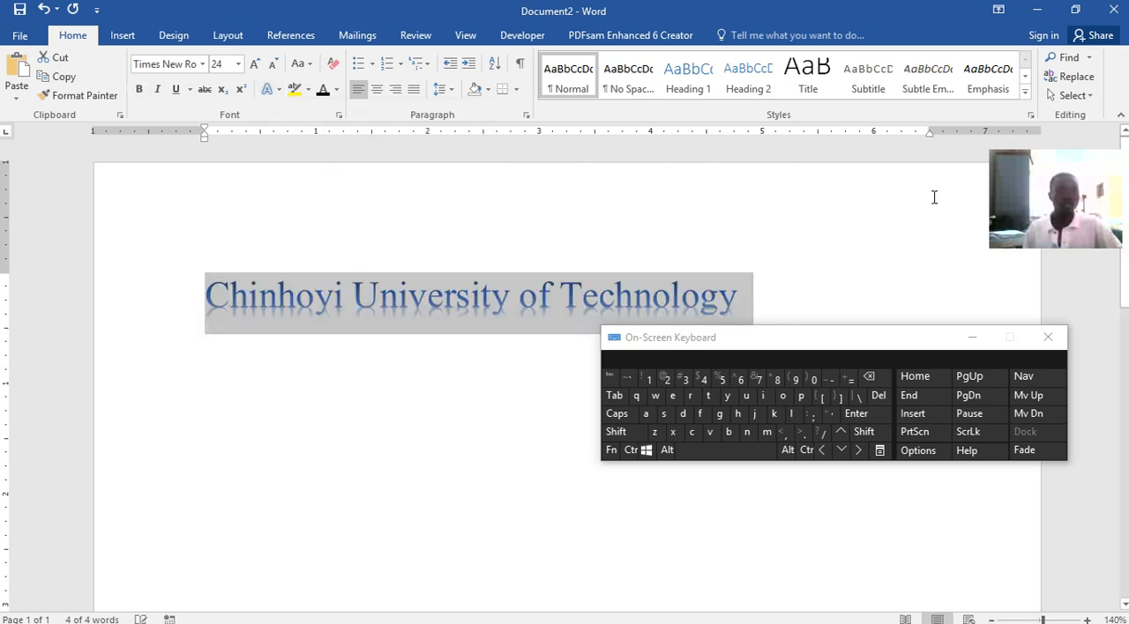
Make the title "Chinhoyi University of Technology" bold and italic
left_click(792, 202)
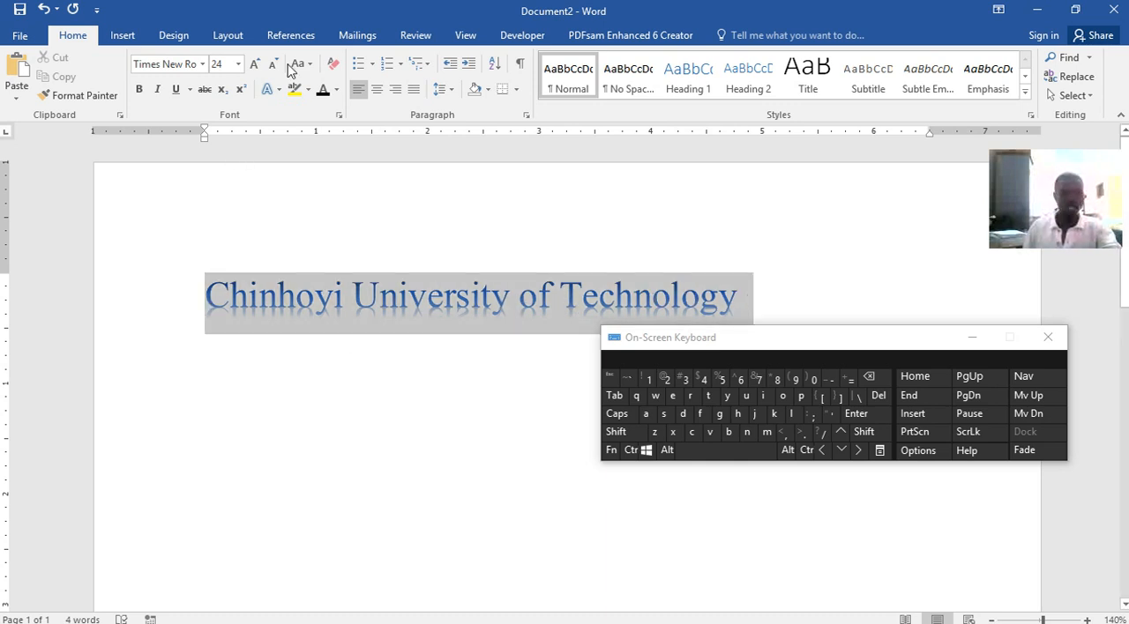
left_click(138, 90)
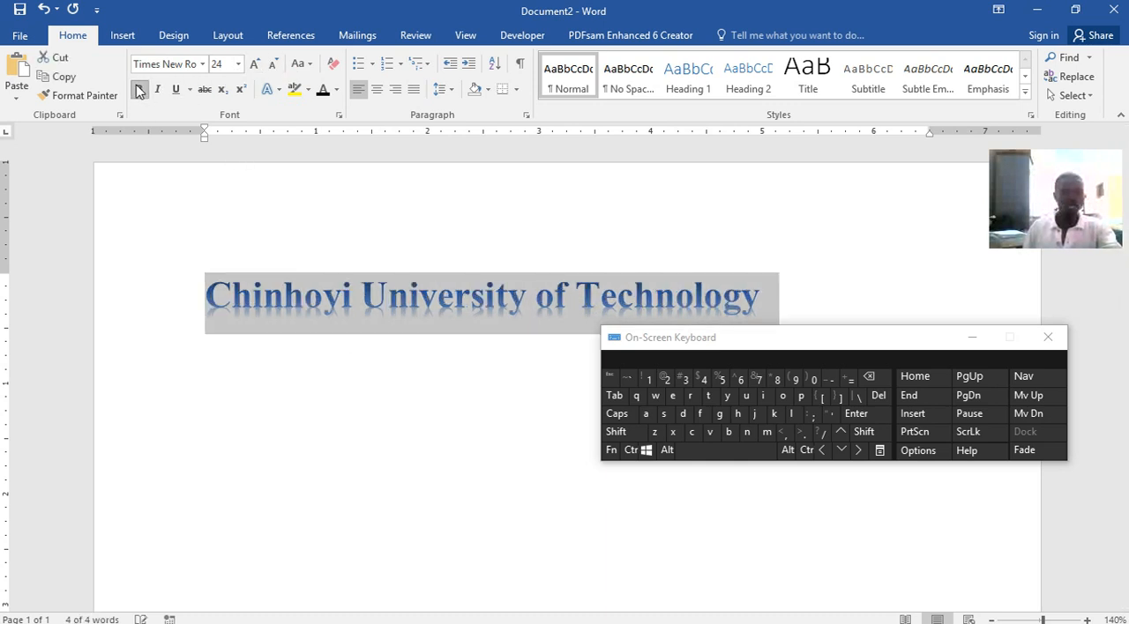
left_click(159, 91)
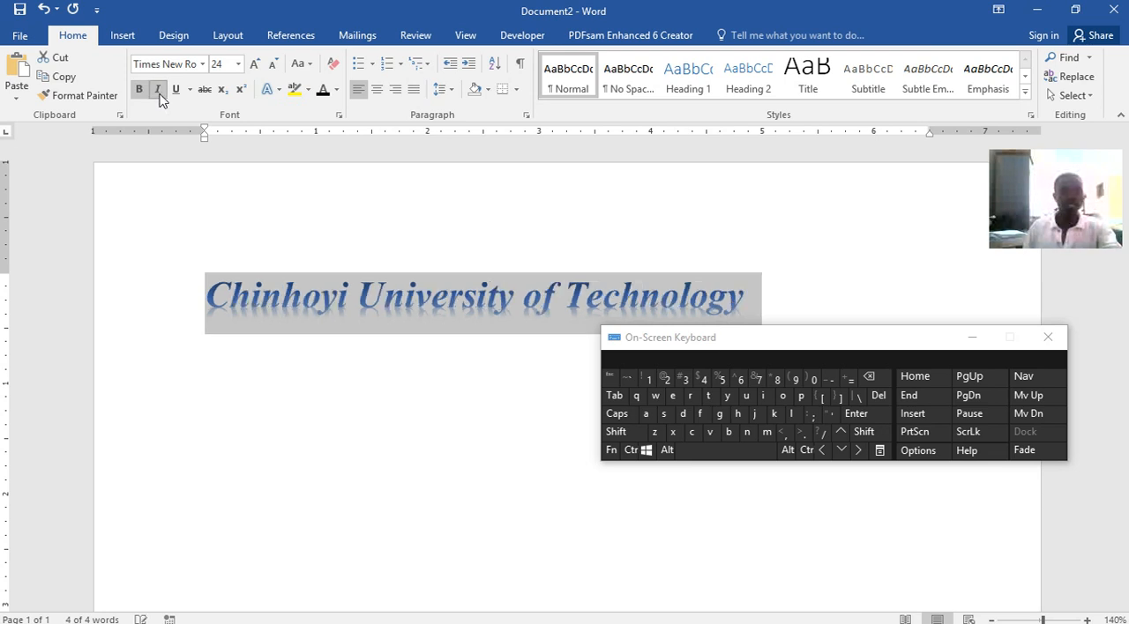
Try a single underline, a double underline and strikethrough on the title, and remove the underline
left_click(179, 91)
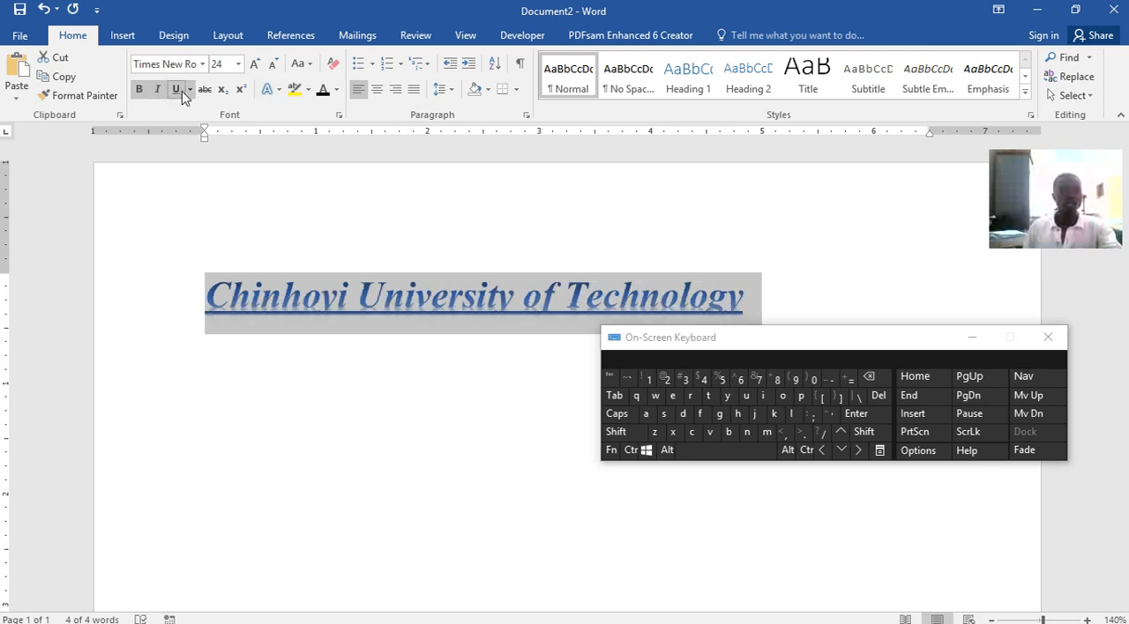
left_click(190, 90)
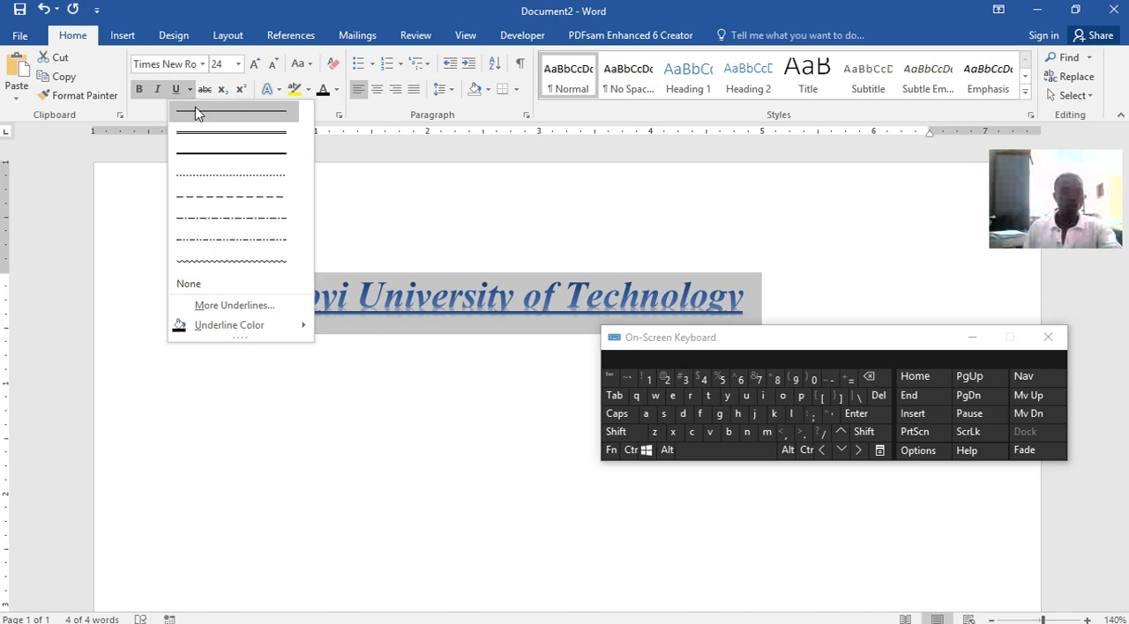
left_click(210, 137)
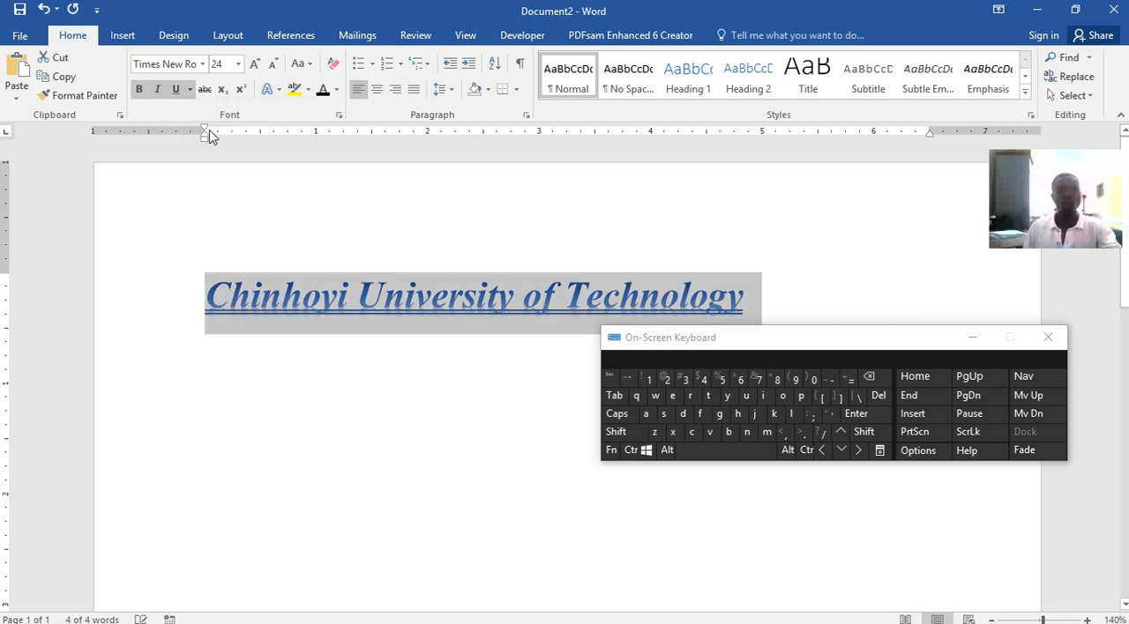
left_click(204, 90)
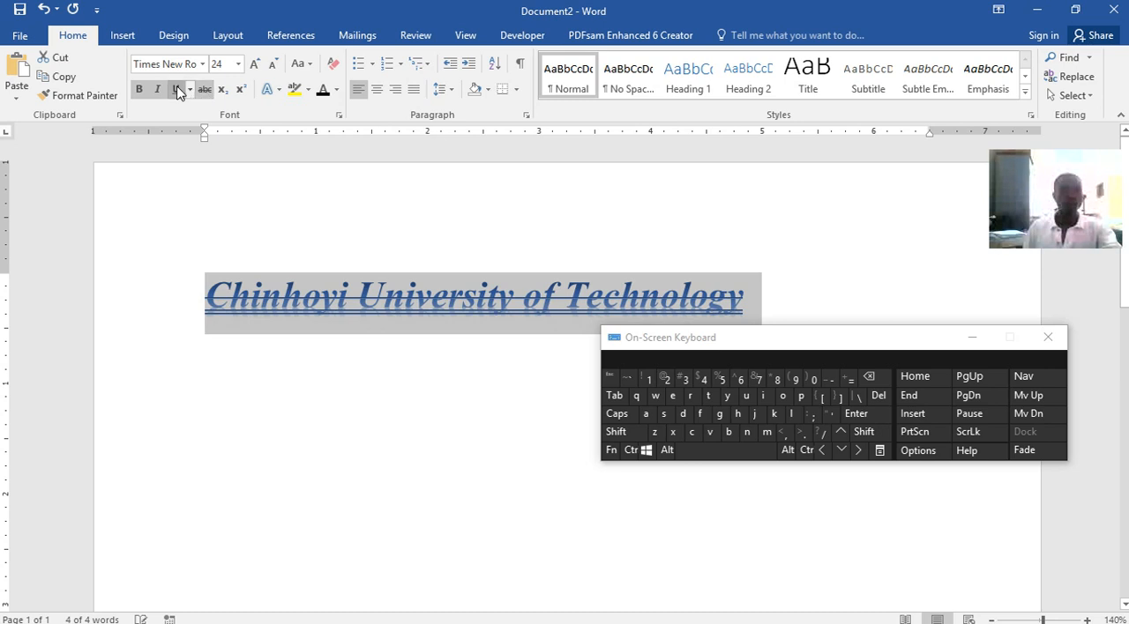
left_click(176, 90)
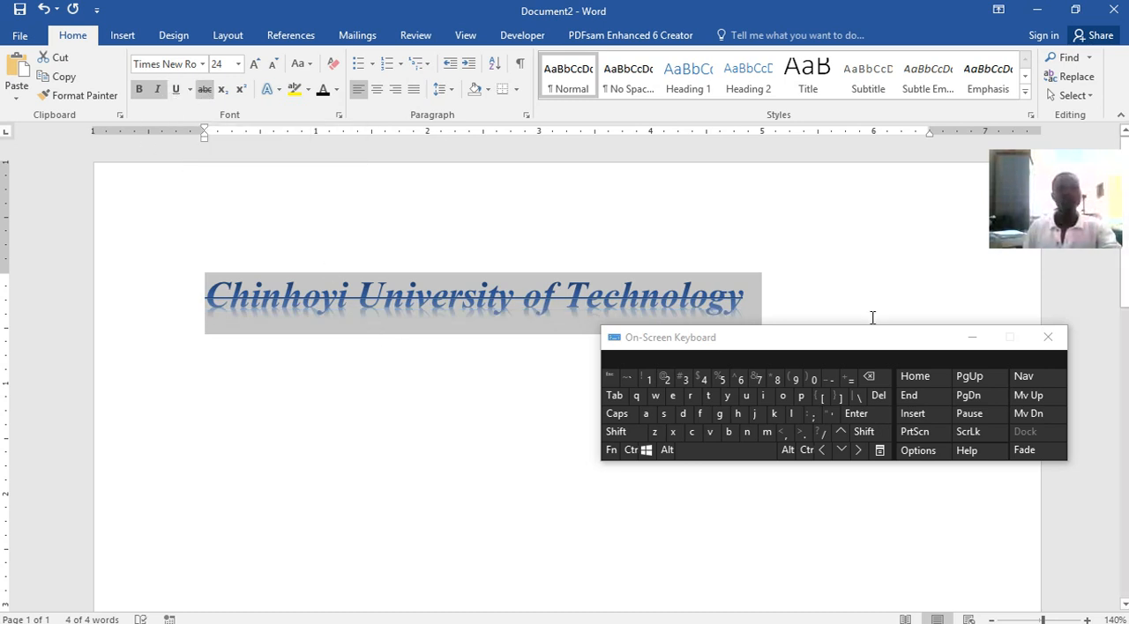
Try subscript on the whole title, turn it off and remove the title's strikethrough
left_click(225, 91)
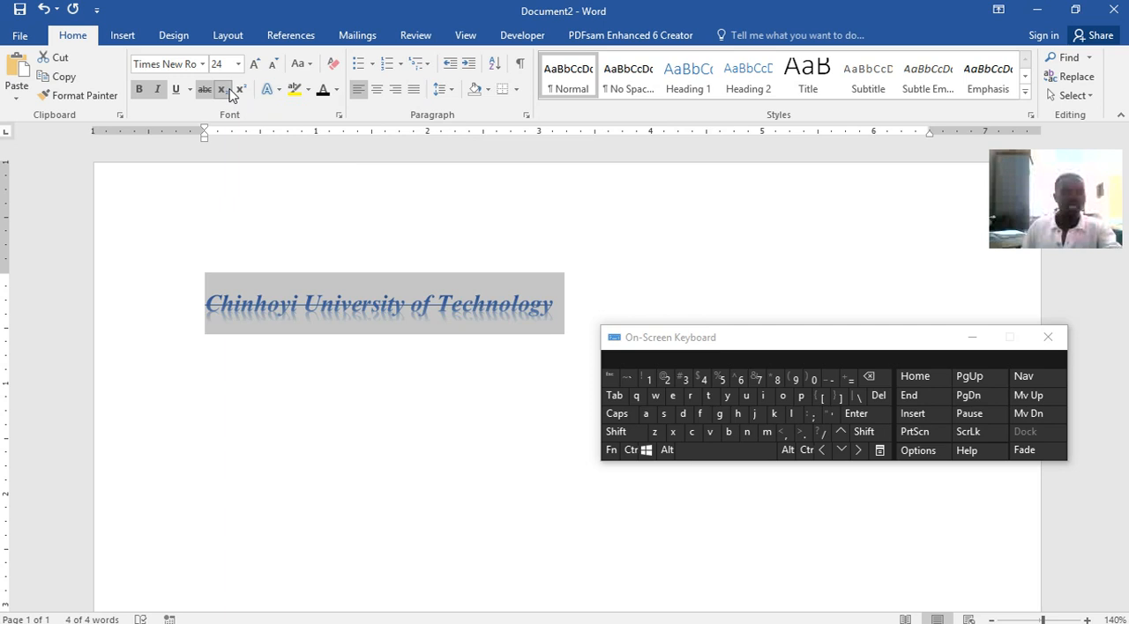
left_click(228, 92)
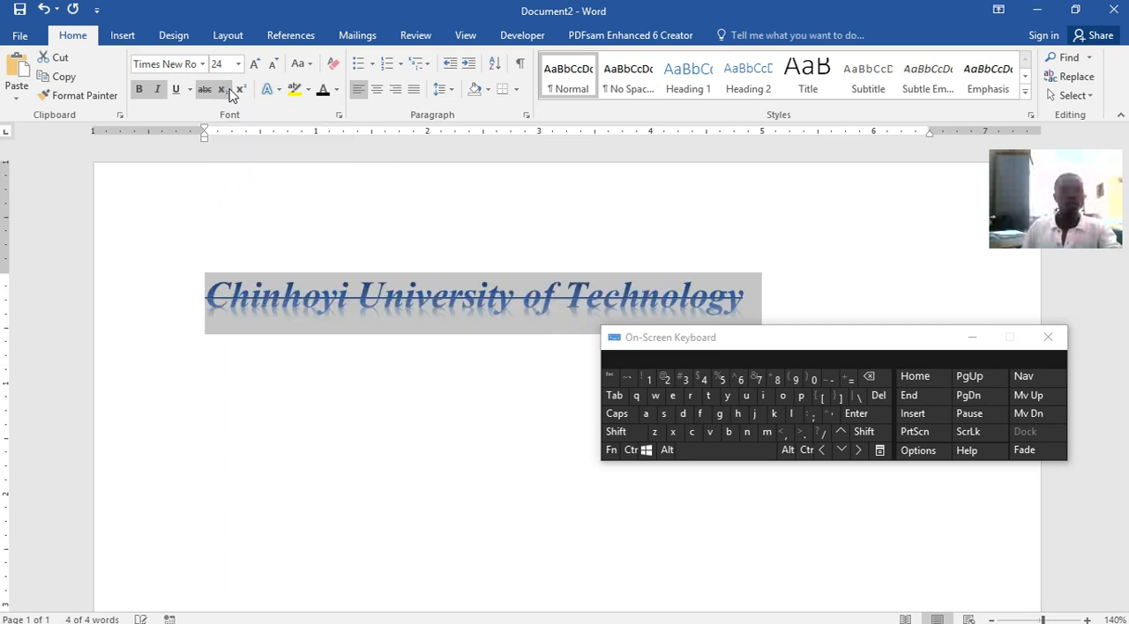
left_click(500, 291)
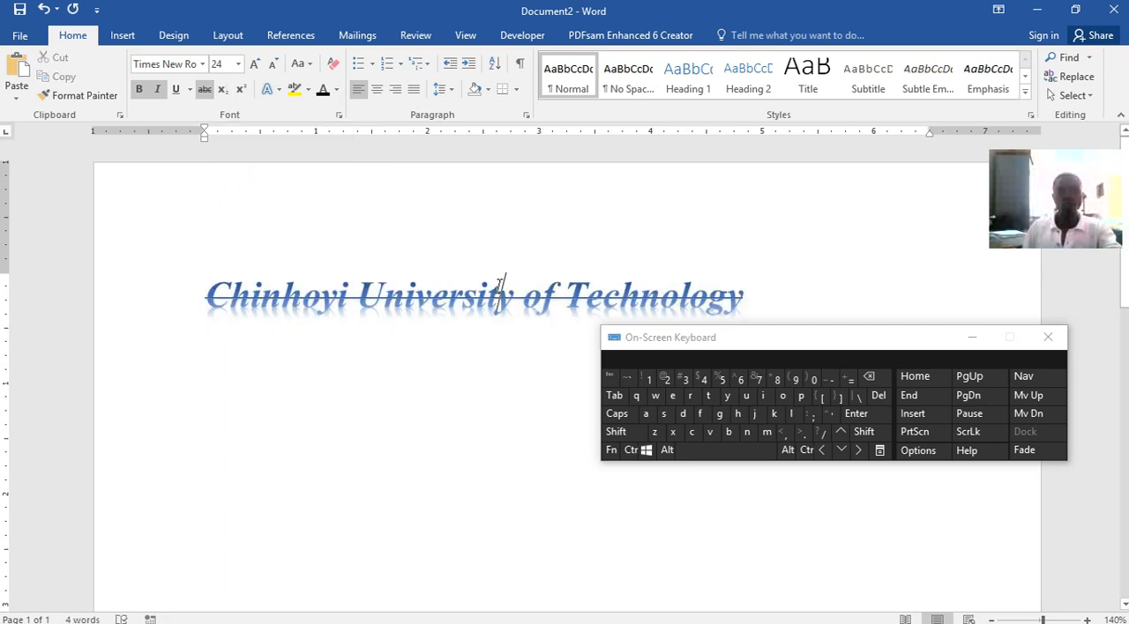
left_click(756, 300)
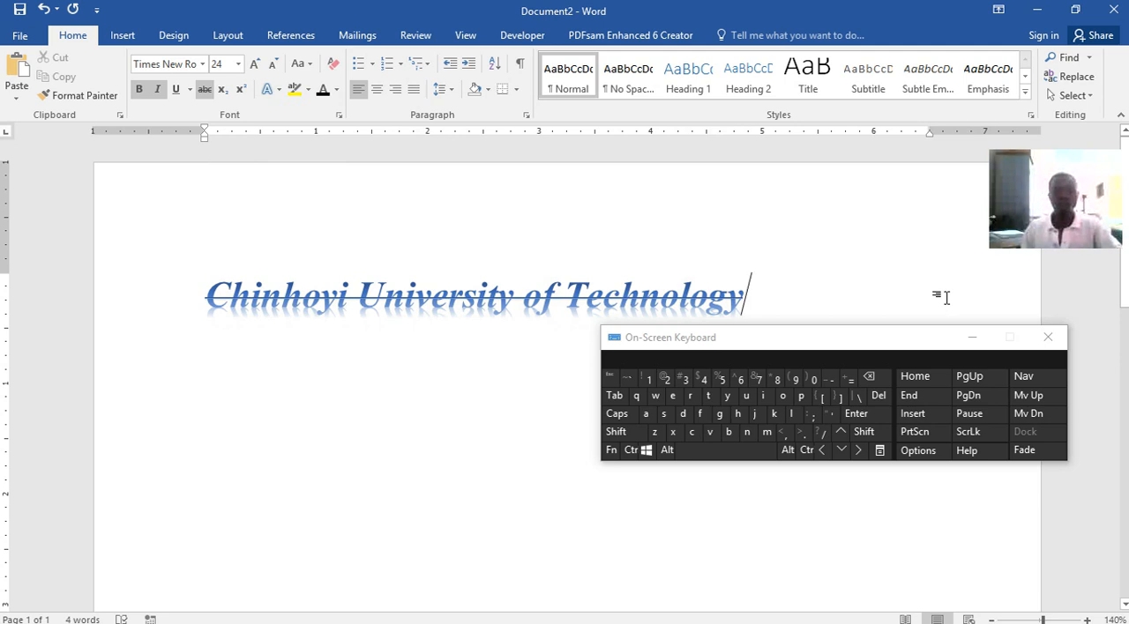
left_click_drag(756, 299, 313, 292)
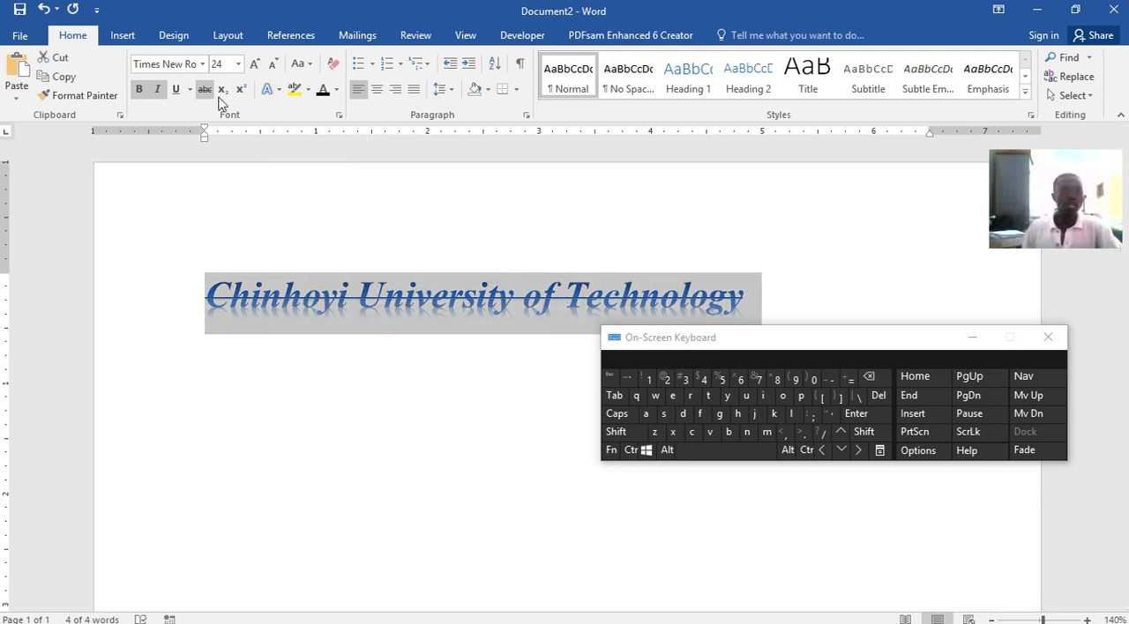
left_click(207, 92)
left_click(799, 298)
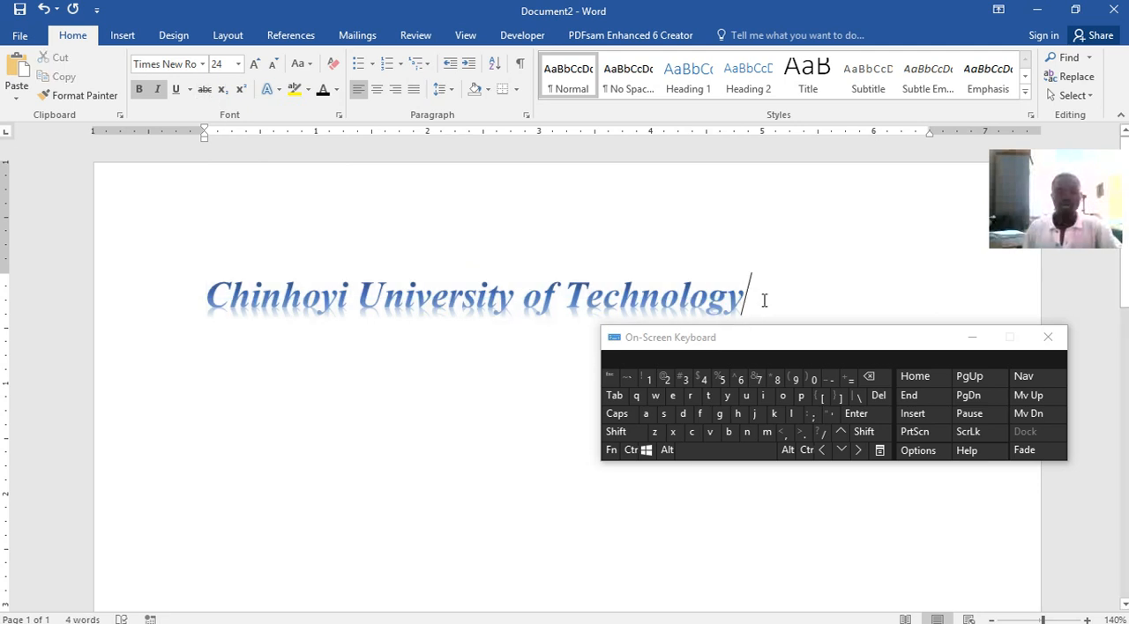
Enter "X2" as sample text two lines below the title, and delete it
key("Return")
key("Return")
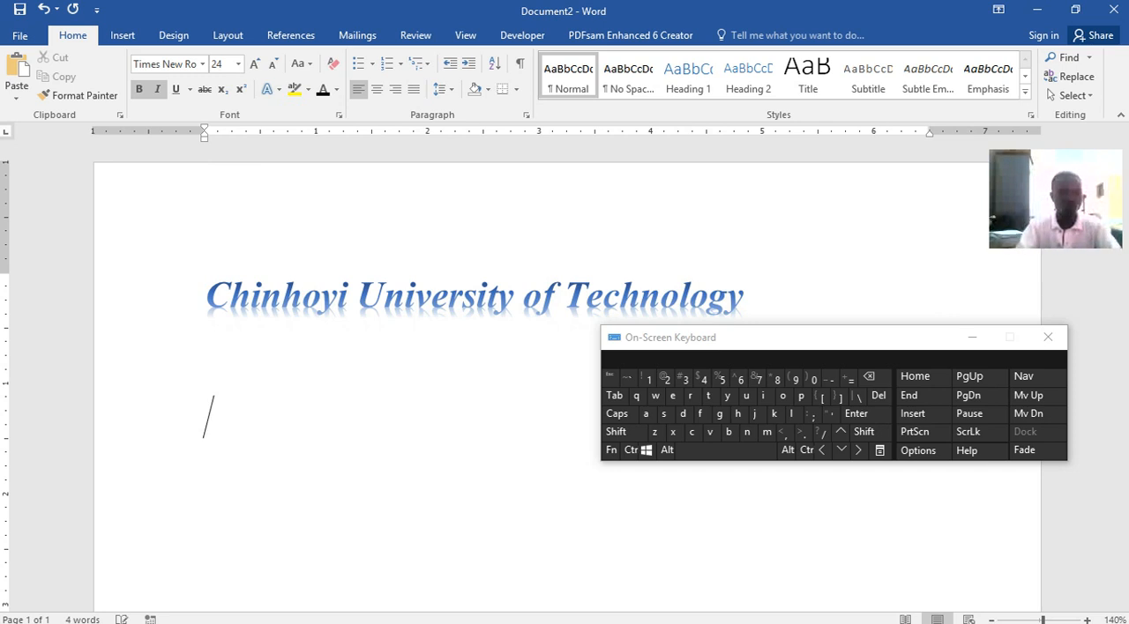
type("X")
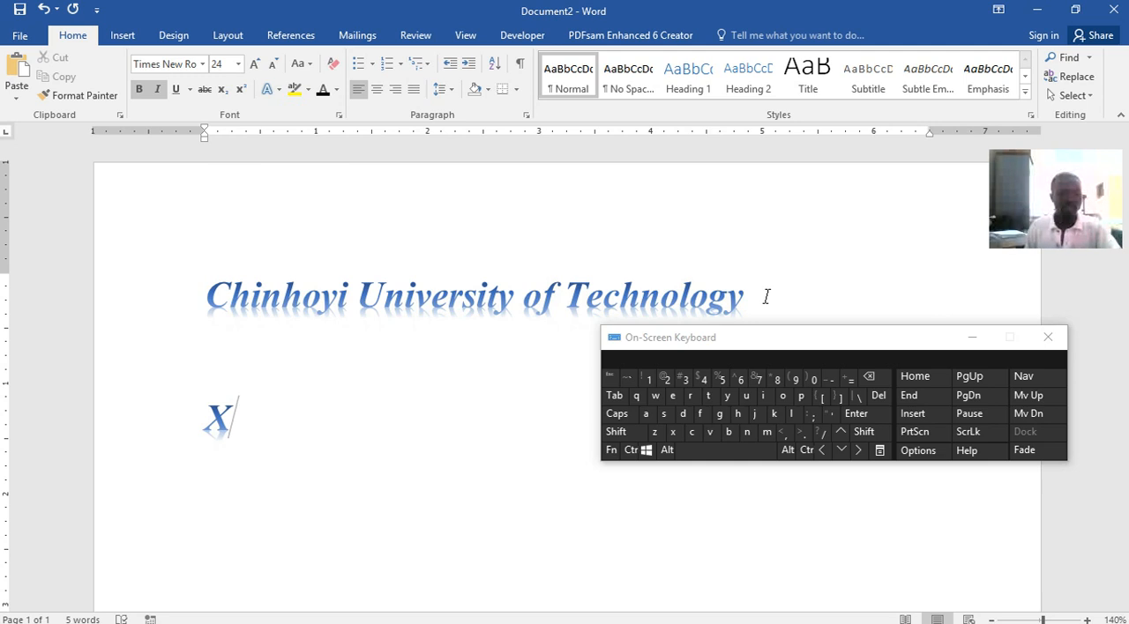
type("2")
key("shift+Left")
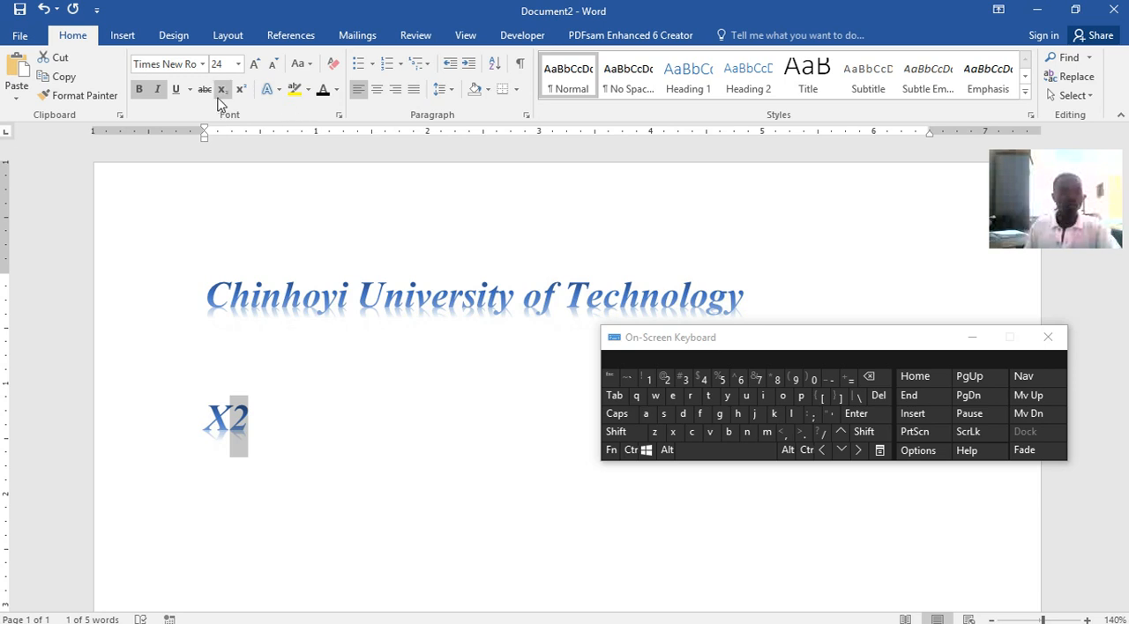
left_click(254, 420)
left_click(184, 411)
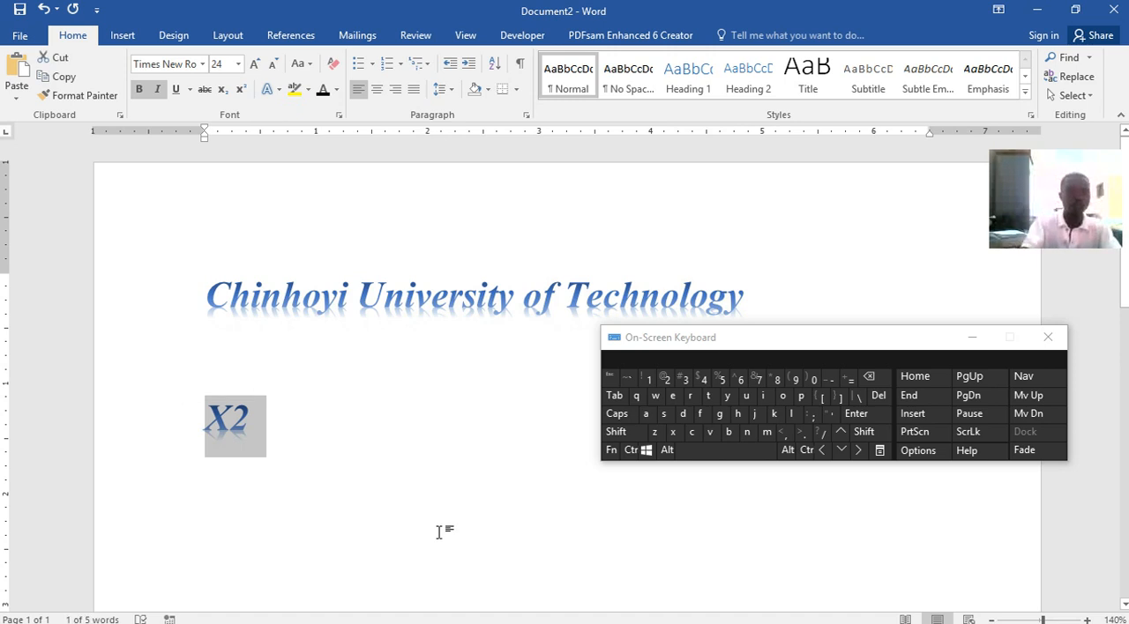
key("Delete")
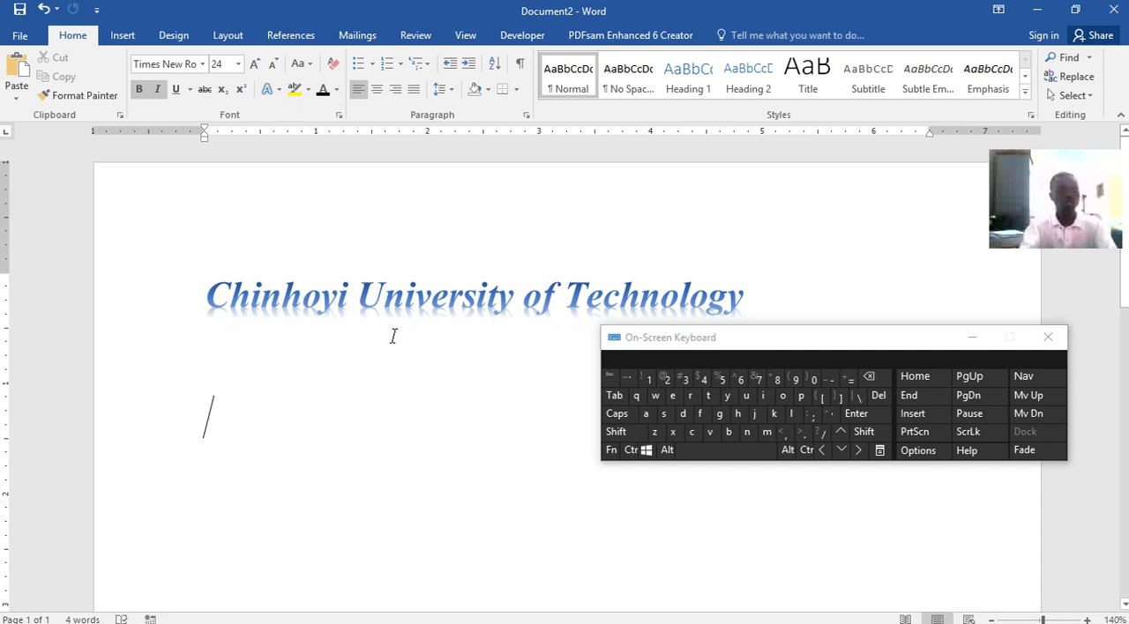
Enter "H2" below the title with the 2 as a subscript, and select the sample text
key("shift")
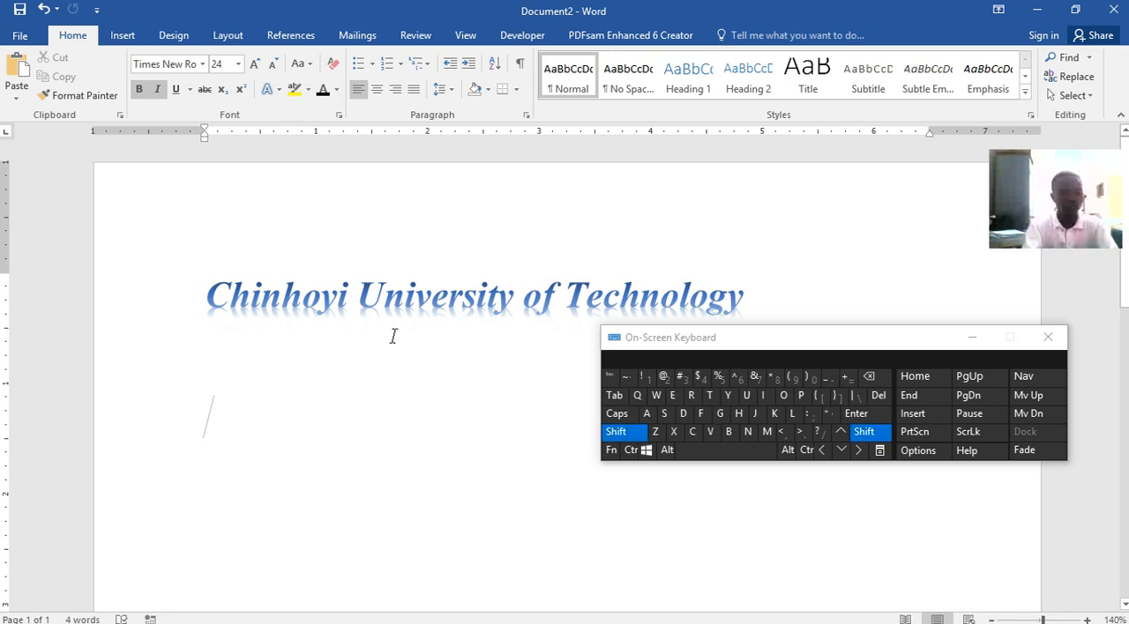
type("H2")
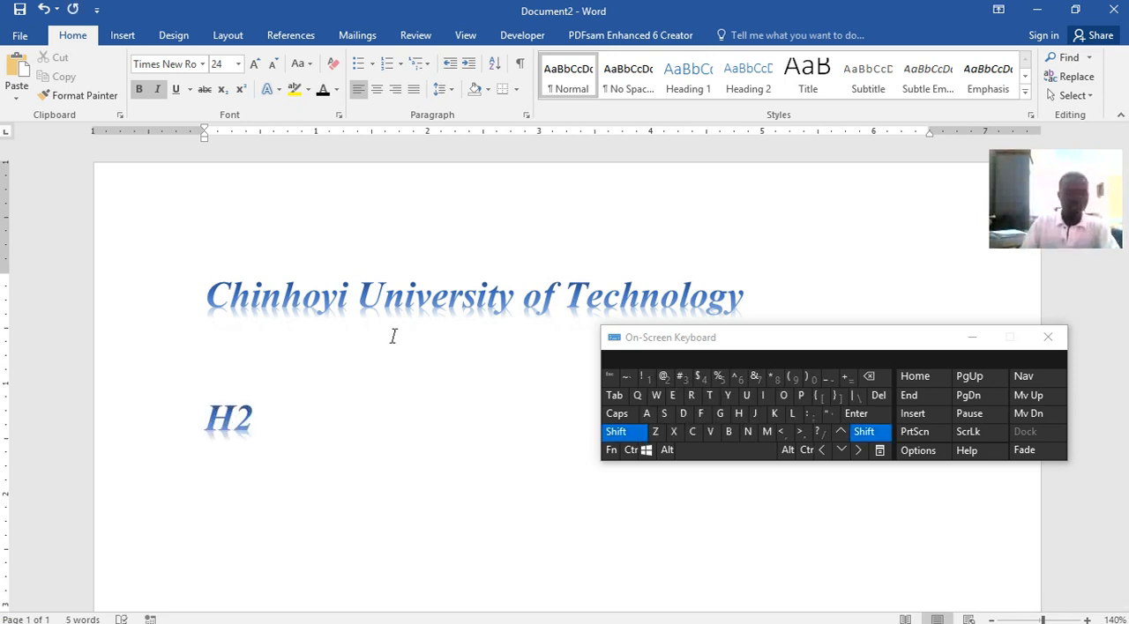
key("shift+Left")
left_click(223, 89)
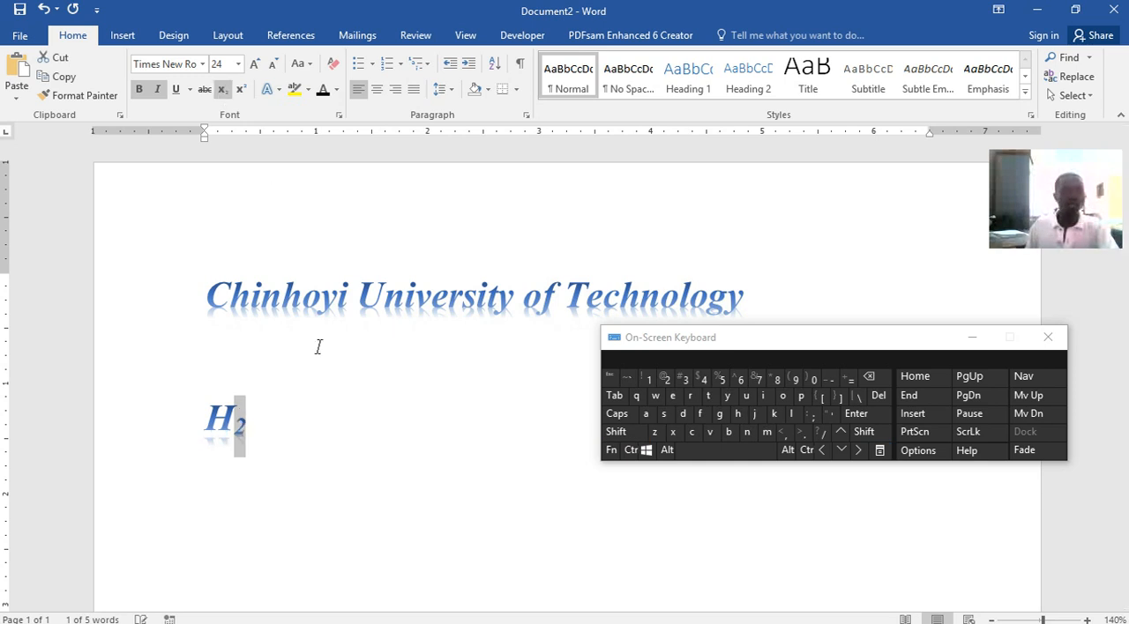
left_click_drag(285, 436, 181, 415)
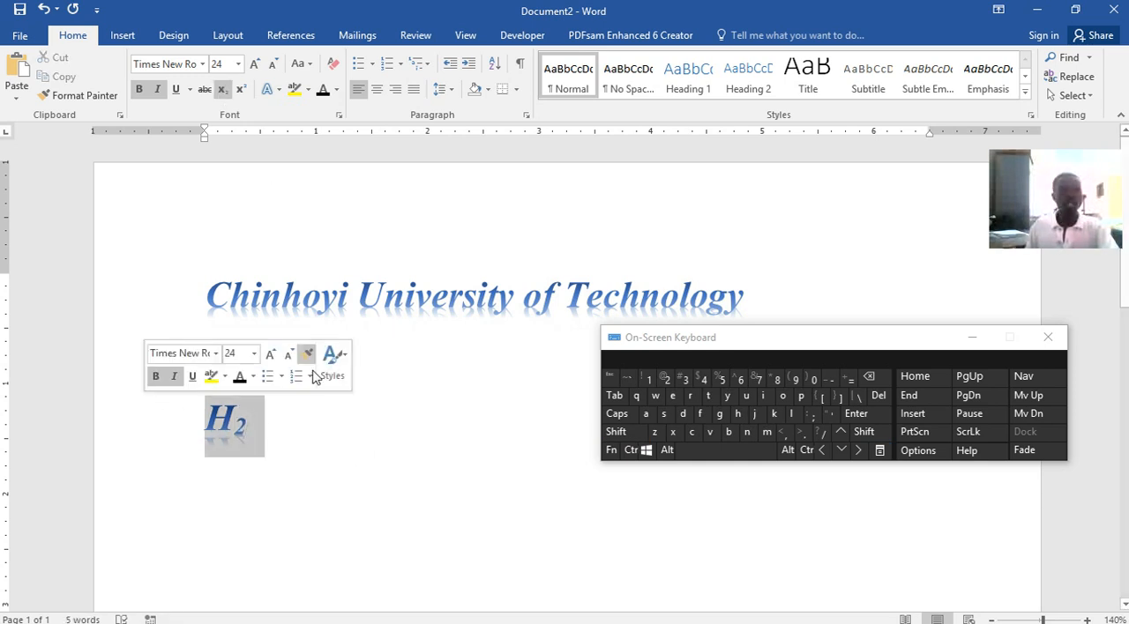
left_click_drag(256, 433, 151, 409)
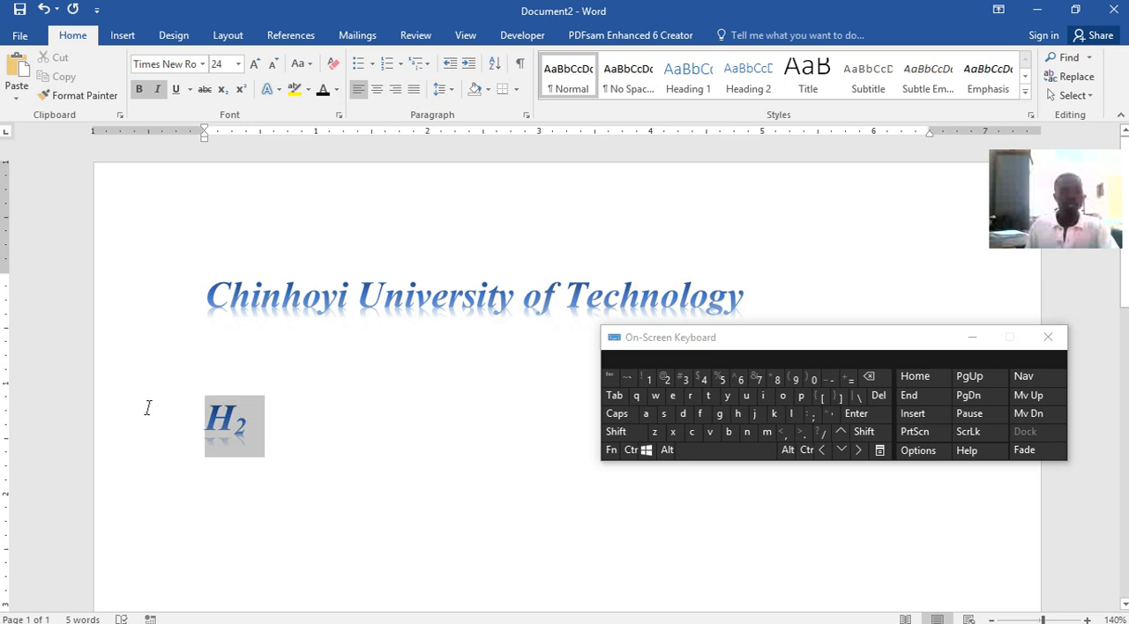
Replace the H2 sample with a capital X followed by a superscript 2, and delete it
type("x")
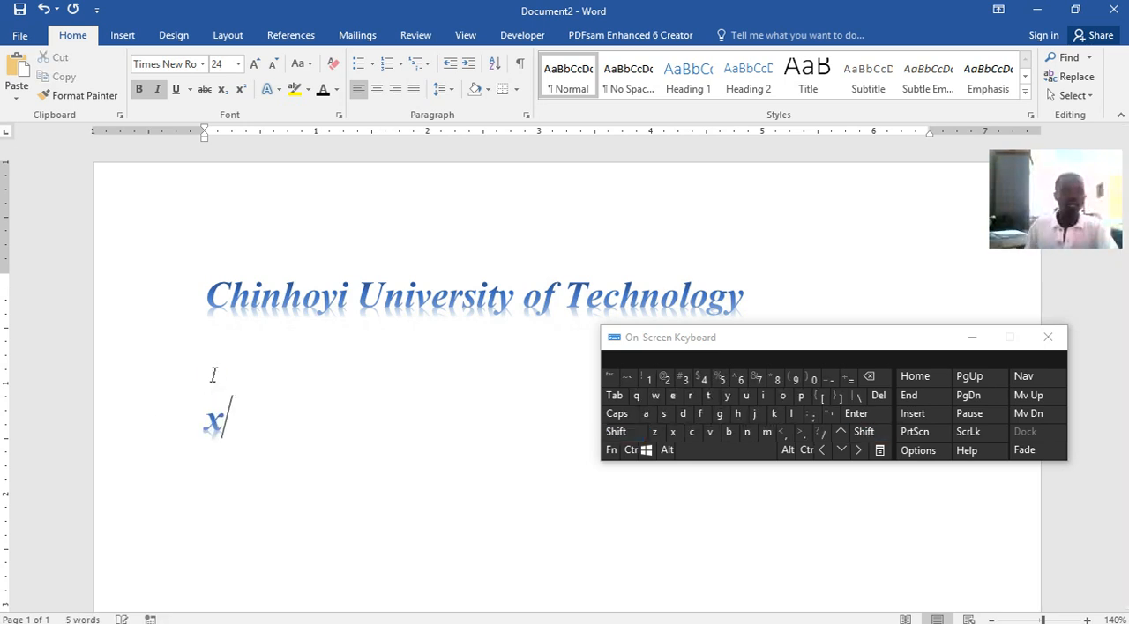
key("BackSpace")
key("shift")
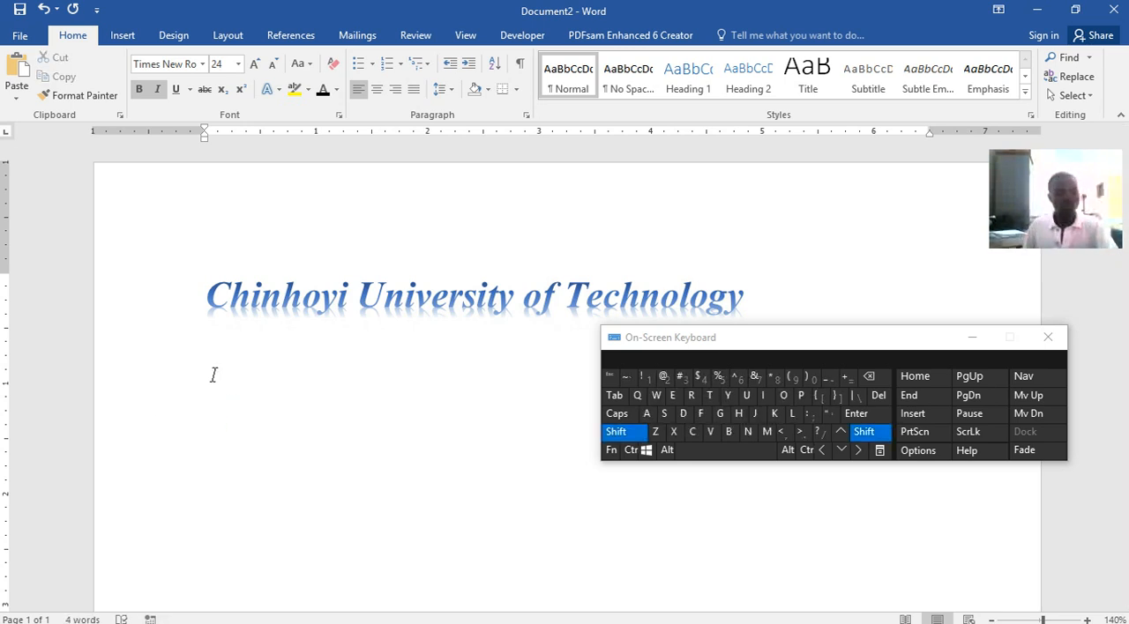
type("X")
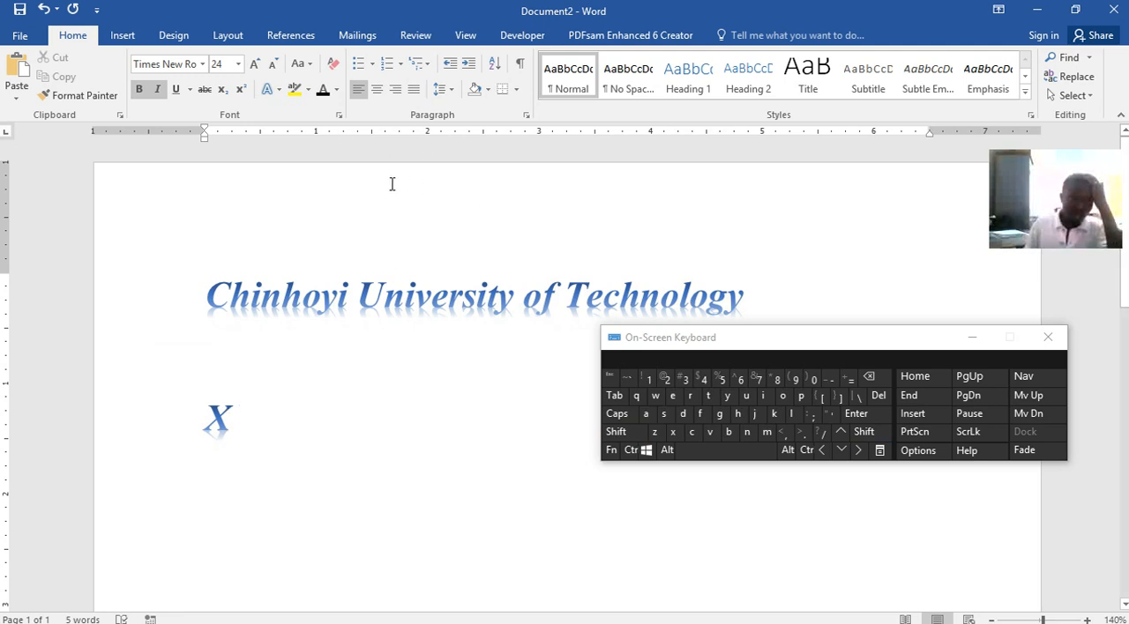
left_click(240, 89)
type("2")
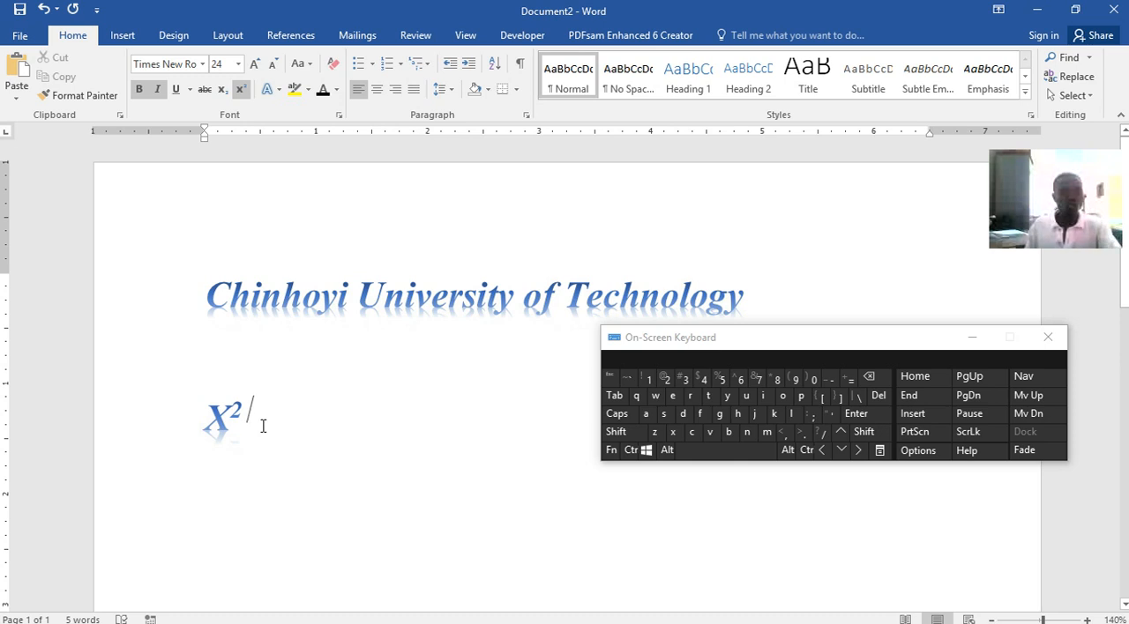
type("/")
key("BackSpace")
left_click_drag(264, 414, 190, 412)
type("/")
Try enlarging the title's font step by step to size 140 and beyond
left_click_drag(766, 304, 253, 312)
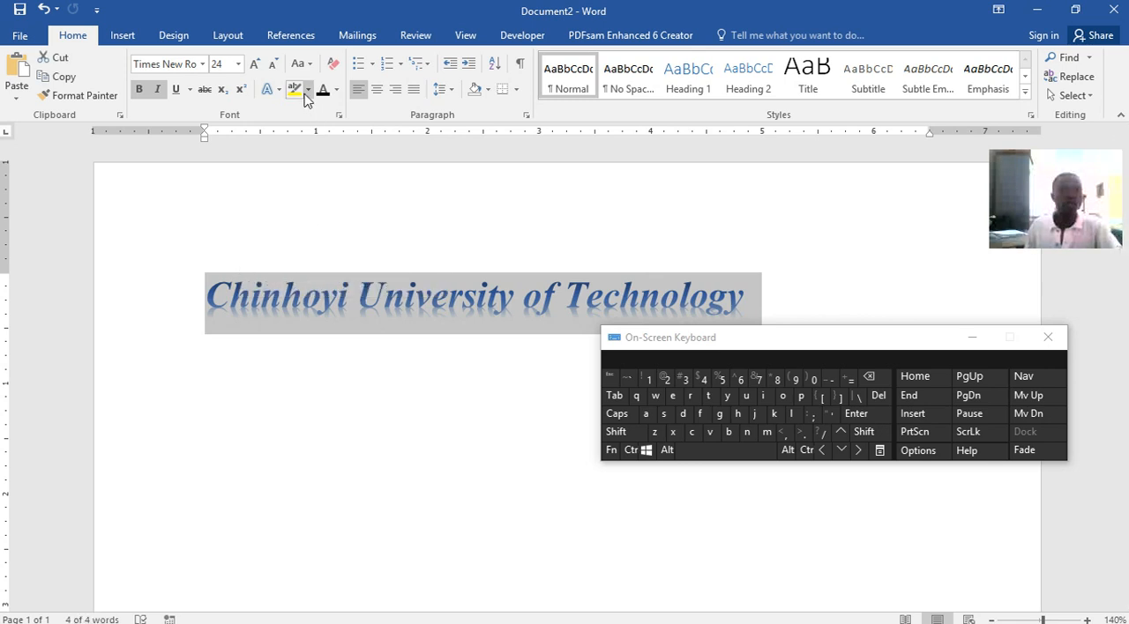
left_click(261, 67)
left_click(260, 67)
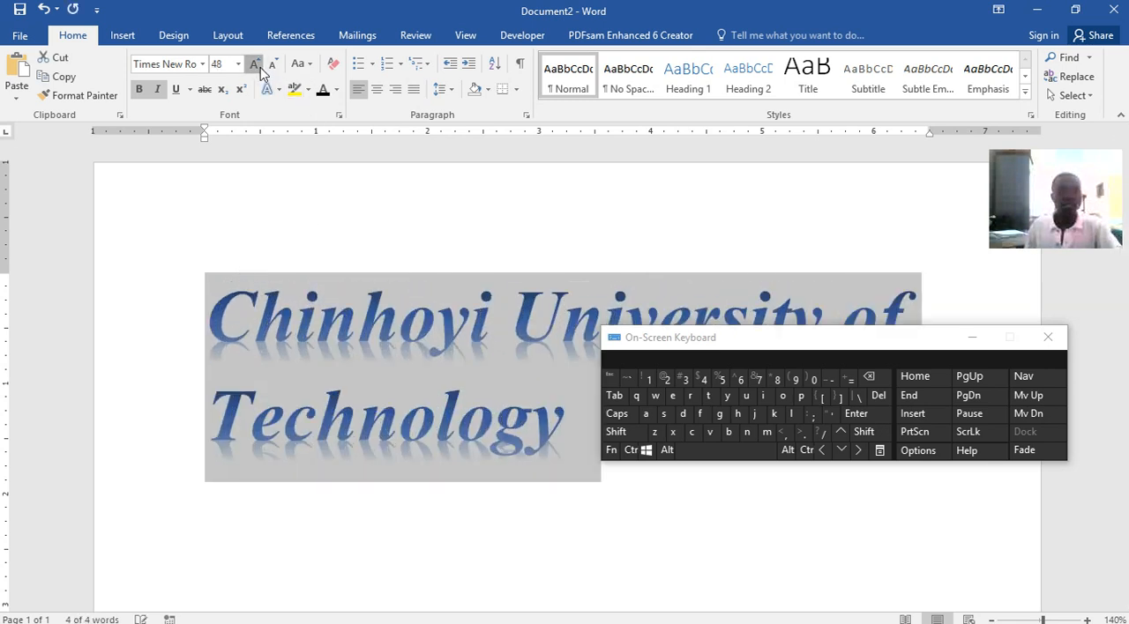
left_click(260, 67)
left_click(260, 67)
left_click(259, 67)
left_click(260, 67)
left_click(260, 67)
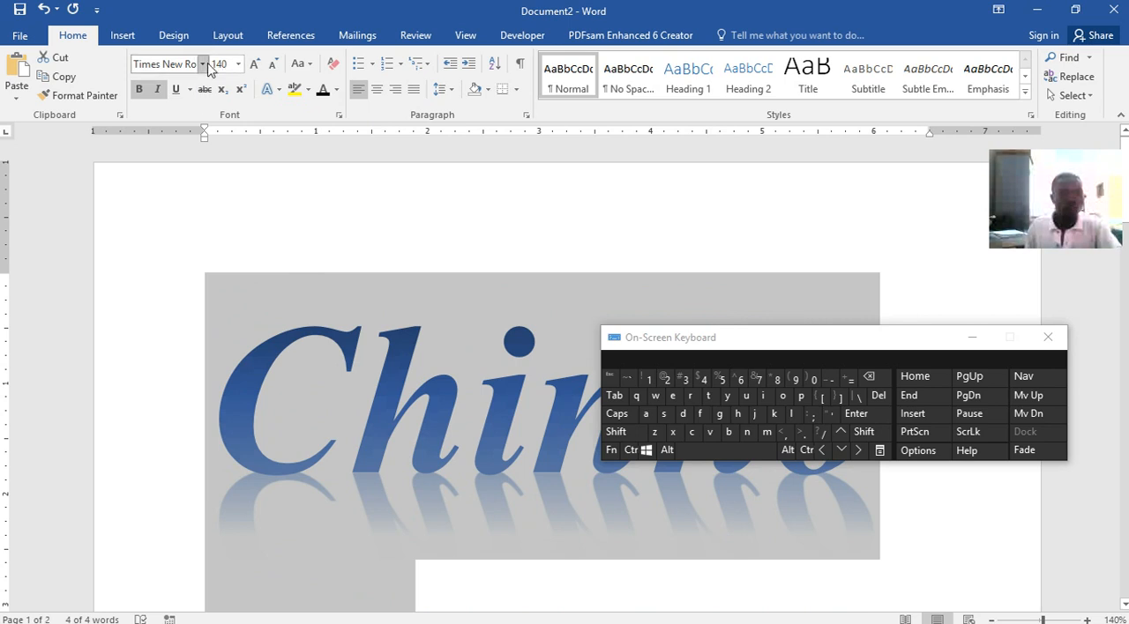
left_click(255, 65)
left_click(256, 65)
left_click(256, 66)
left_click(256, 65)
Shrink the title's font step by step to size 26, and increase it to 36
left_click(275, 66)
left_click(275, 66)
left_click(275, 66)
left_click(275, 66)
left_click(275, 67)
left_click(275, 66)
left_click(275, 66)
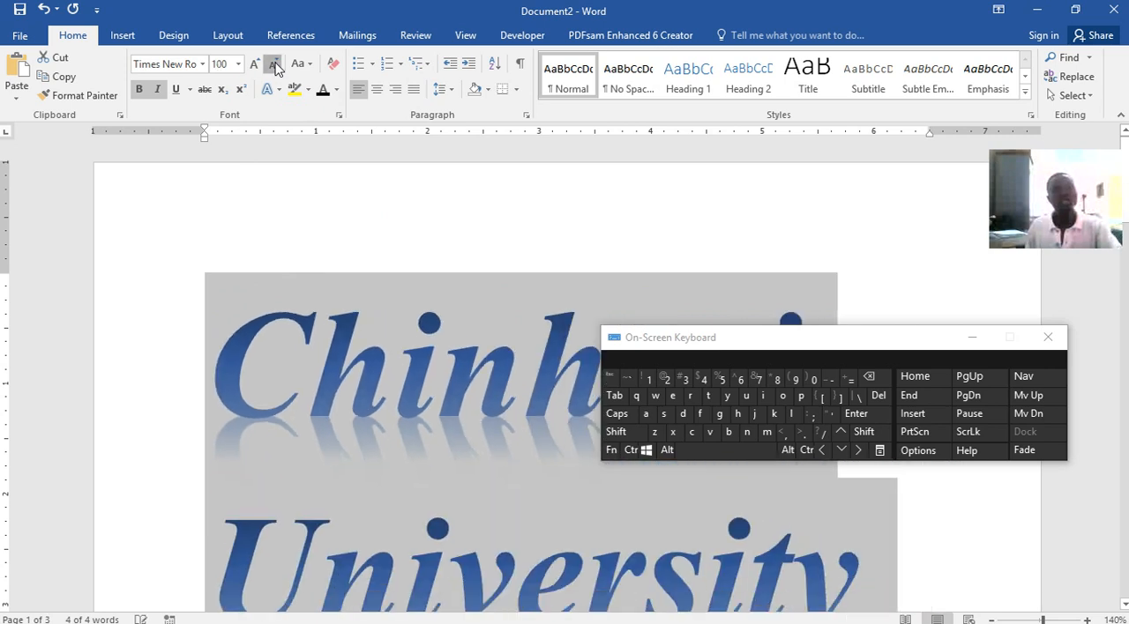
left_click(275, 66)
left_click(275, 66)
left_click(275, 66)
left_click(275, 66)
left_click(275, 67)
left_click(275, 66)
left_click(275, 66)
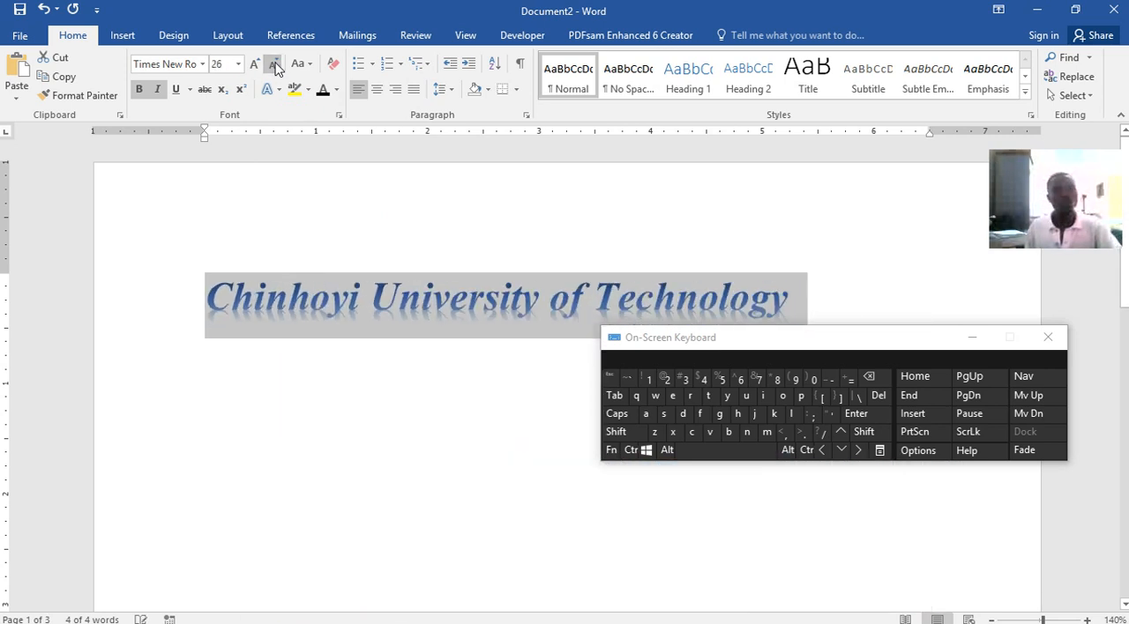
left_click(255, 65)
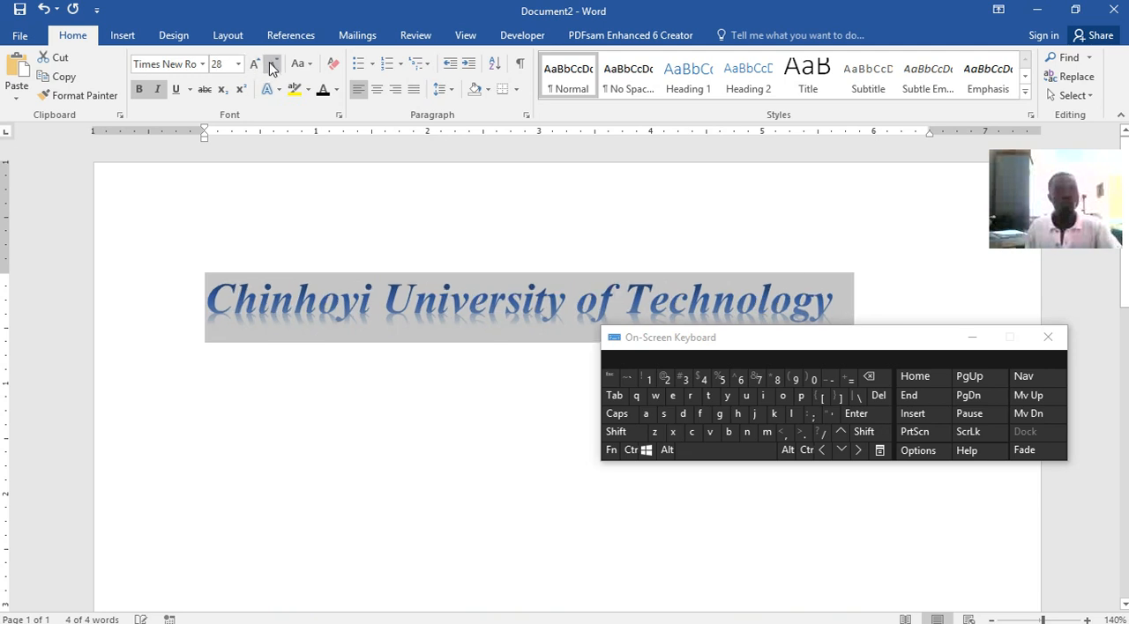
left_click(255, 66)
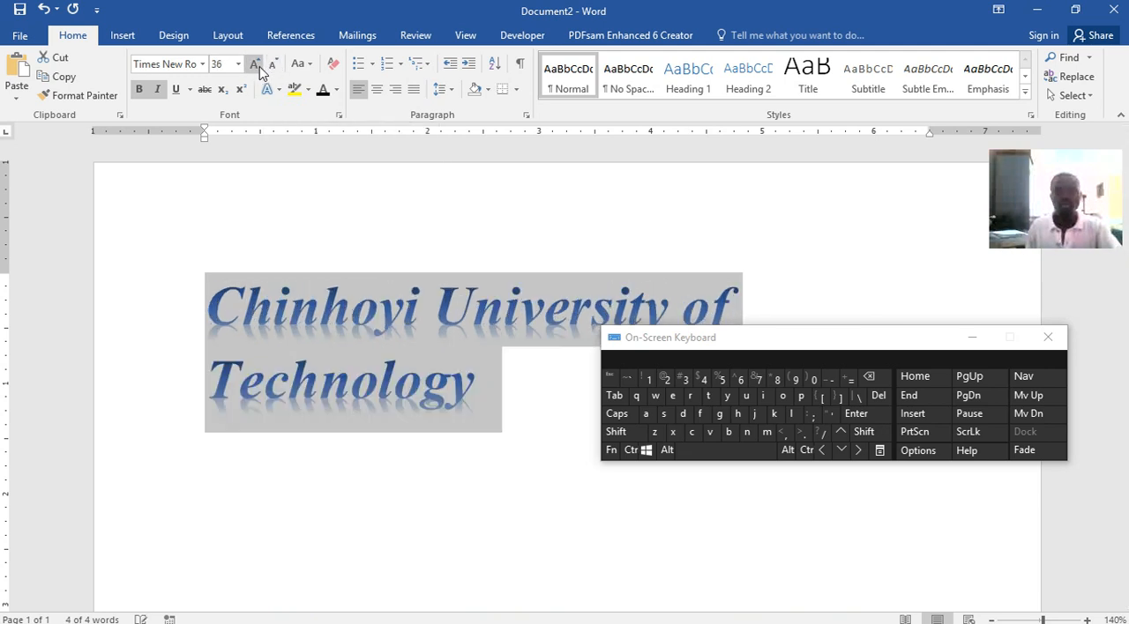
Shrink the title's font to size 28 and change its case to uppercase, followed by lowercase
left_click(276, 65)
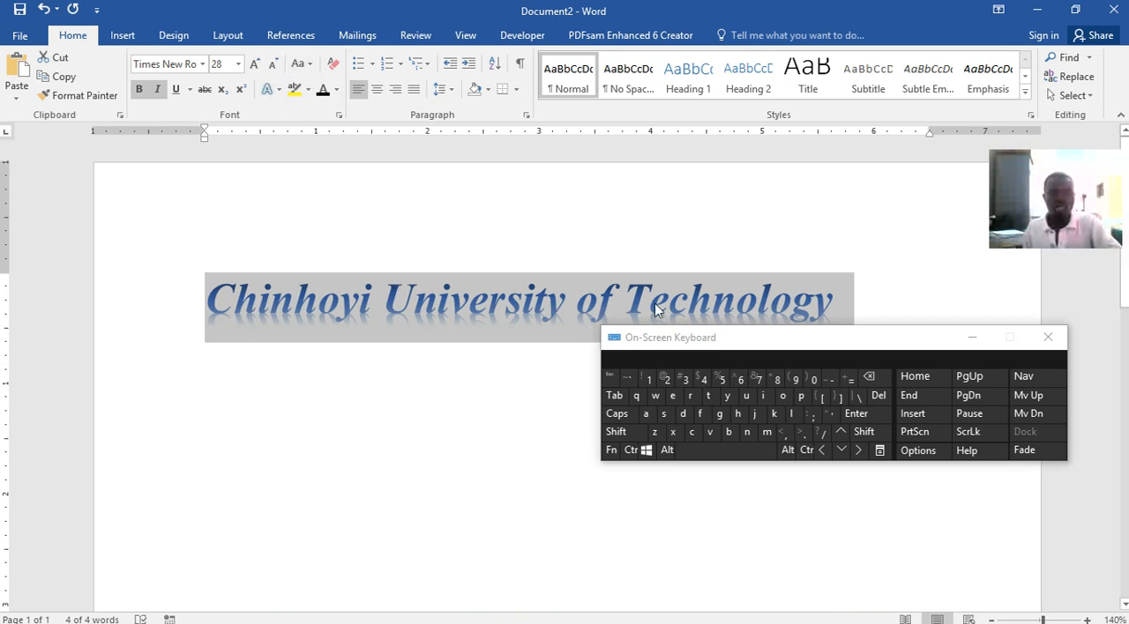
left_click(299, 64)
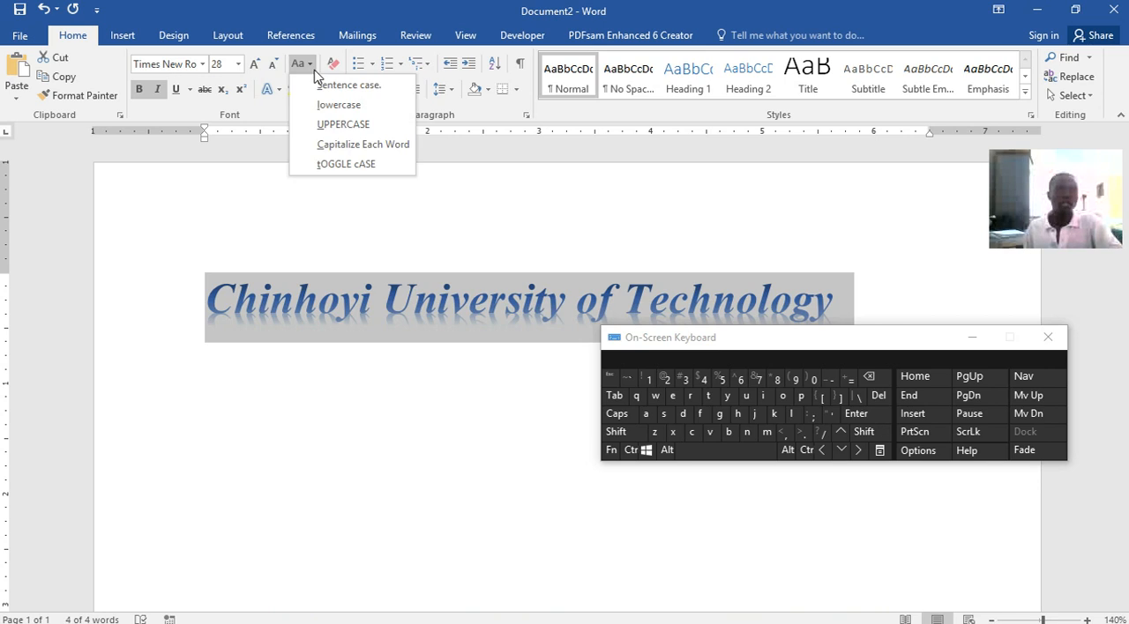
left_click(346, 124)
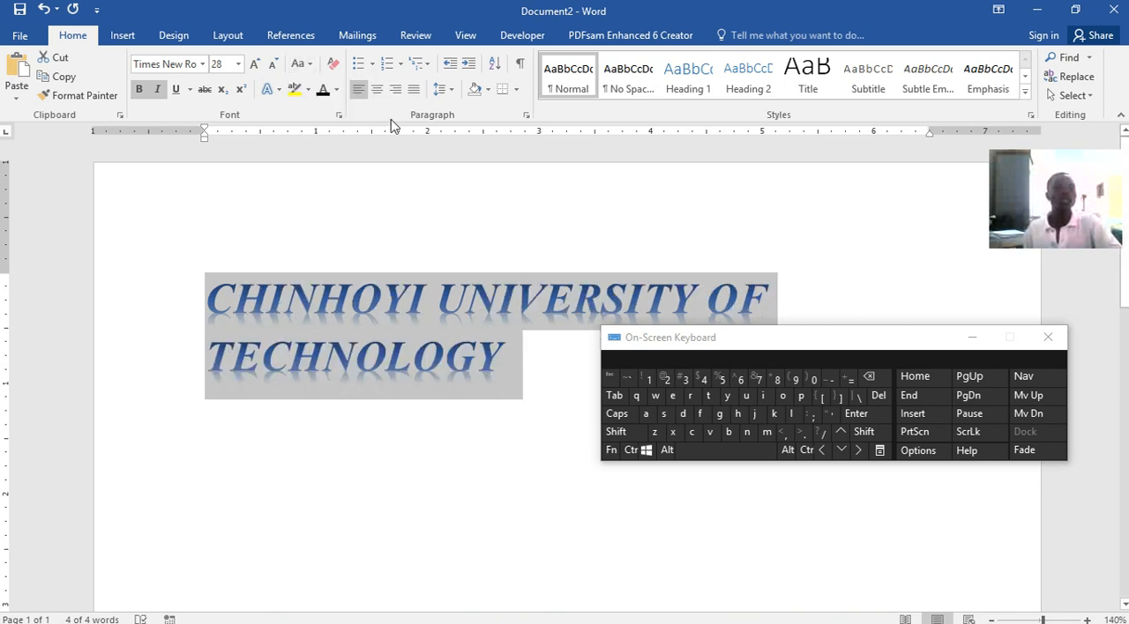
left_click(314, 67)
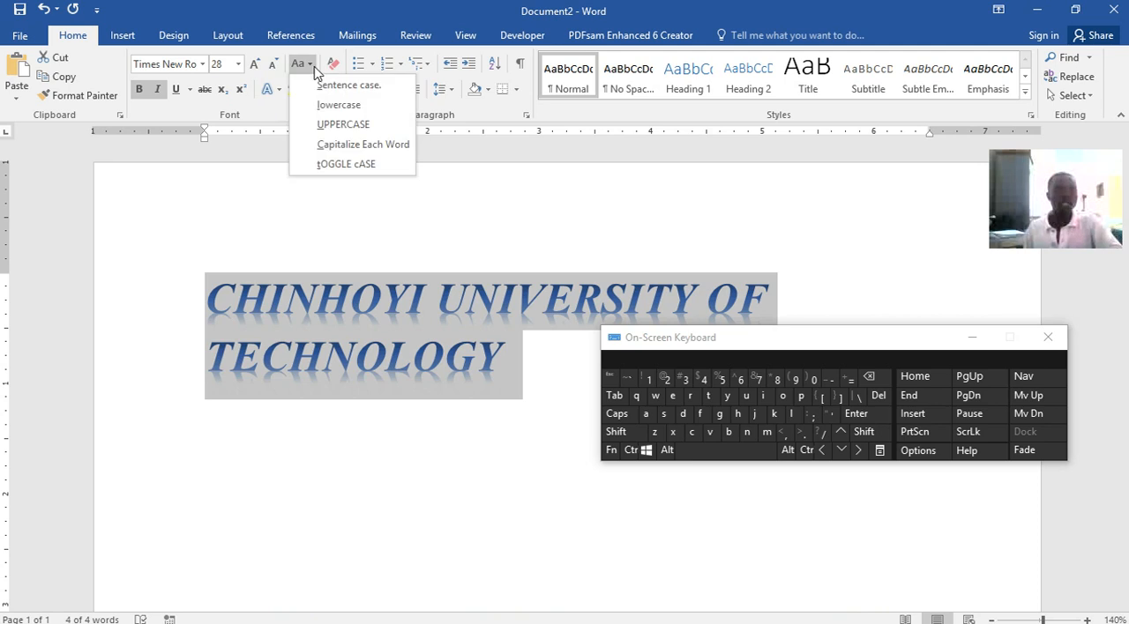
left_click(338, 106)
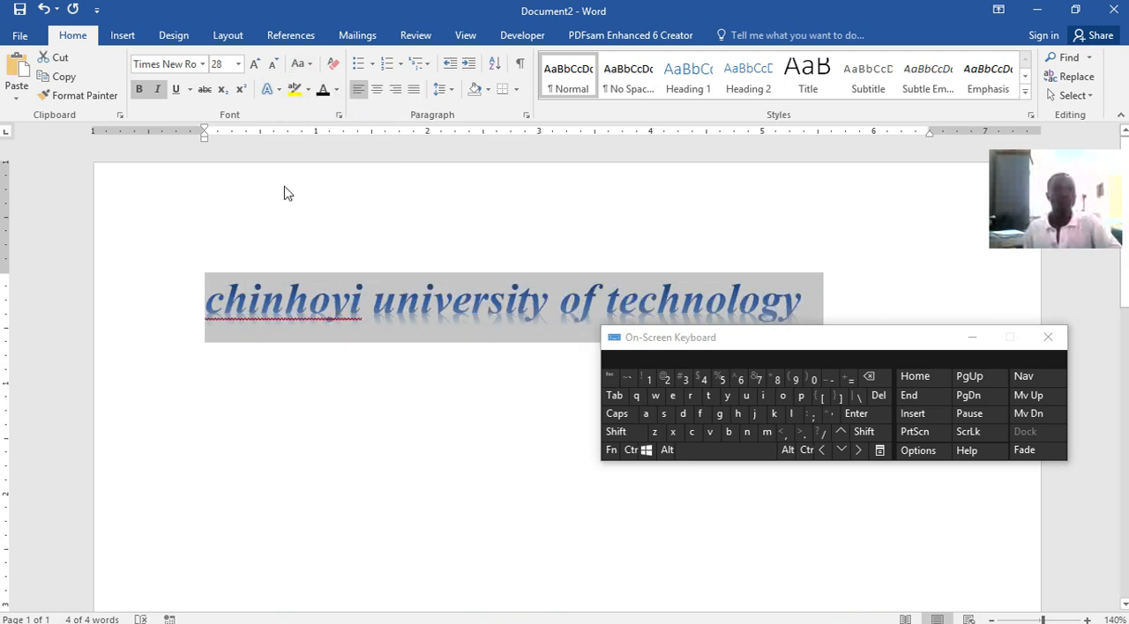
Colour the title text red and replace that with a darker blue theme colour
left_click(336, 89)
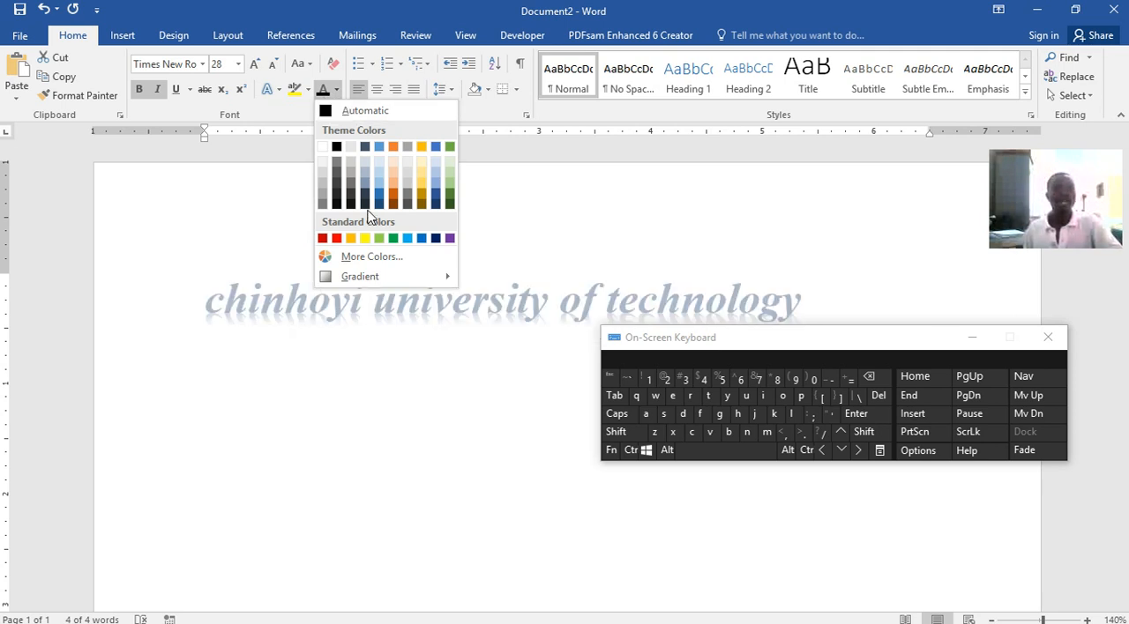
left_click(336, 238)
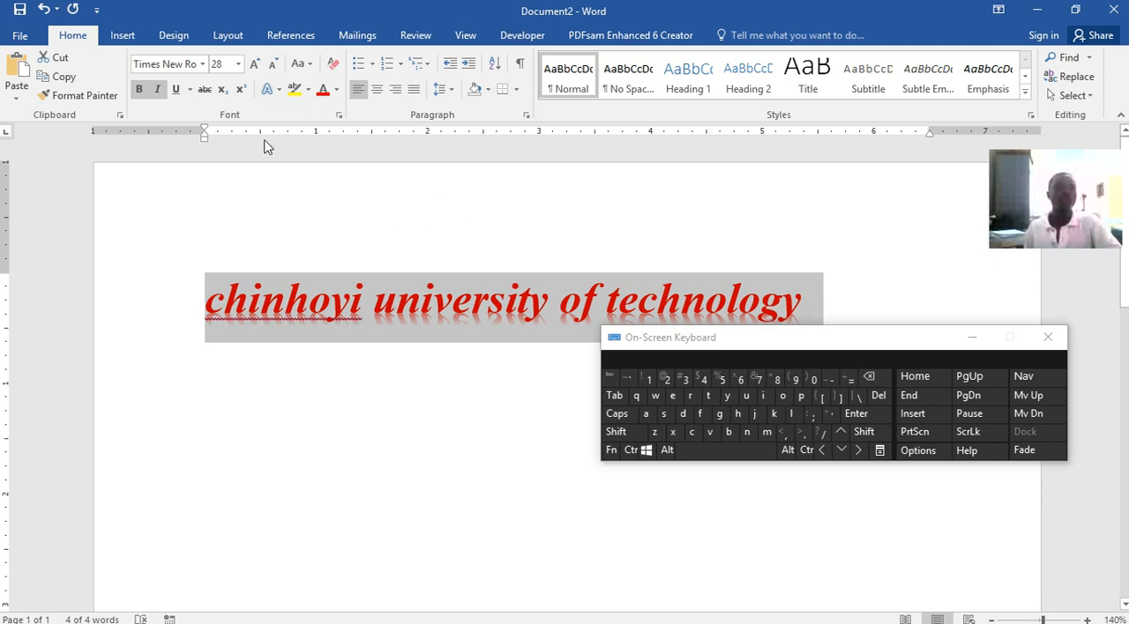
left_click(335, 90)
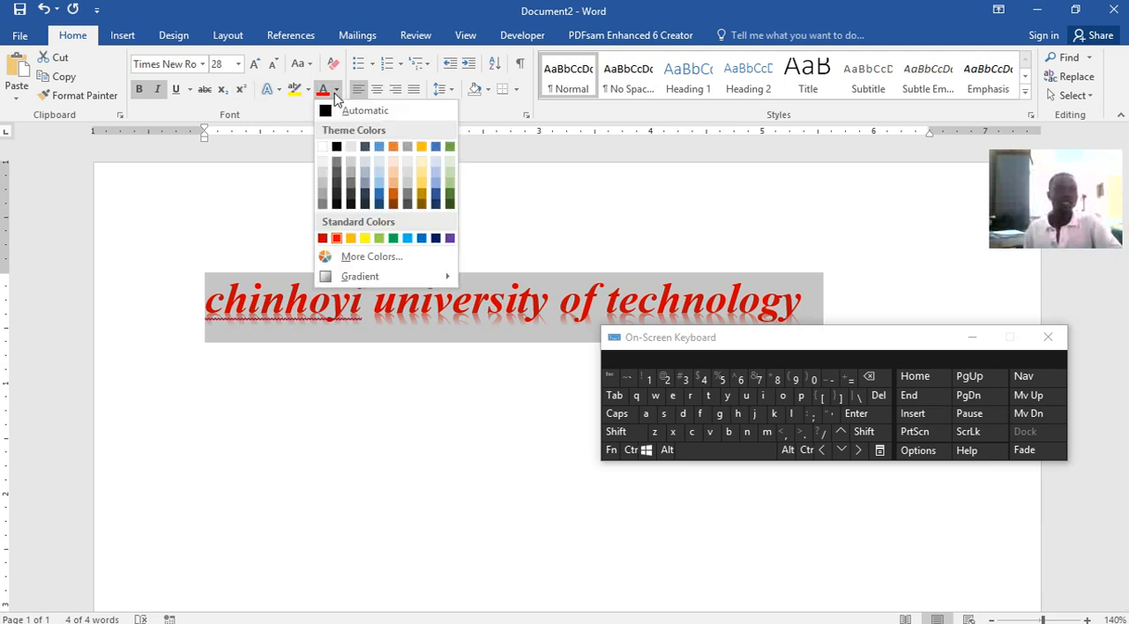
left_click(380, 196)
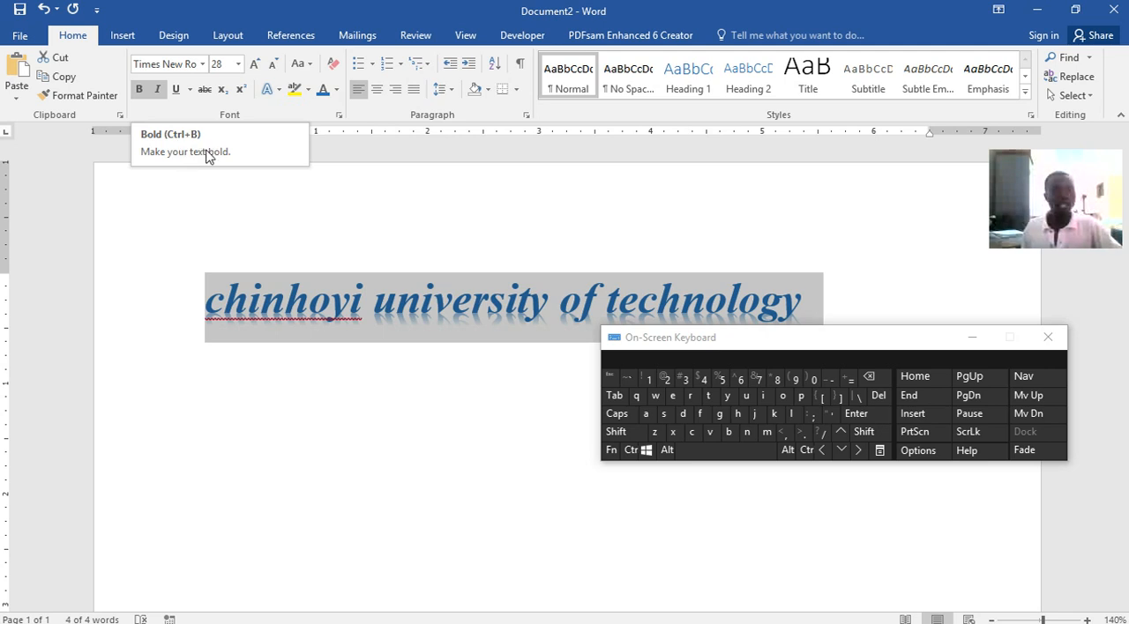
Remove the bold formatting from the title and apply it again using the on-screen keyboard
left_click(630, 450)
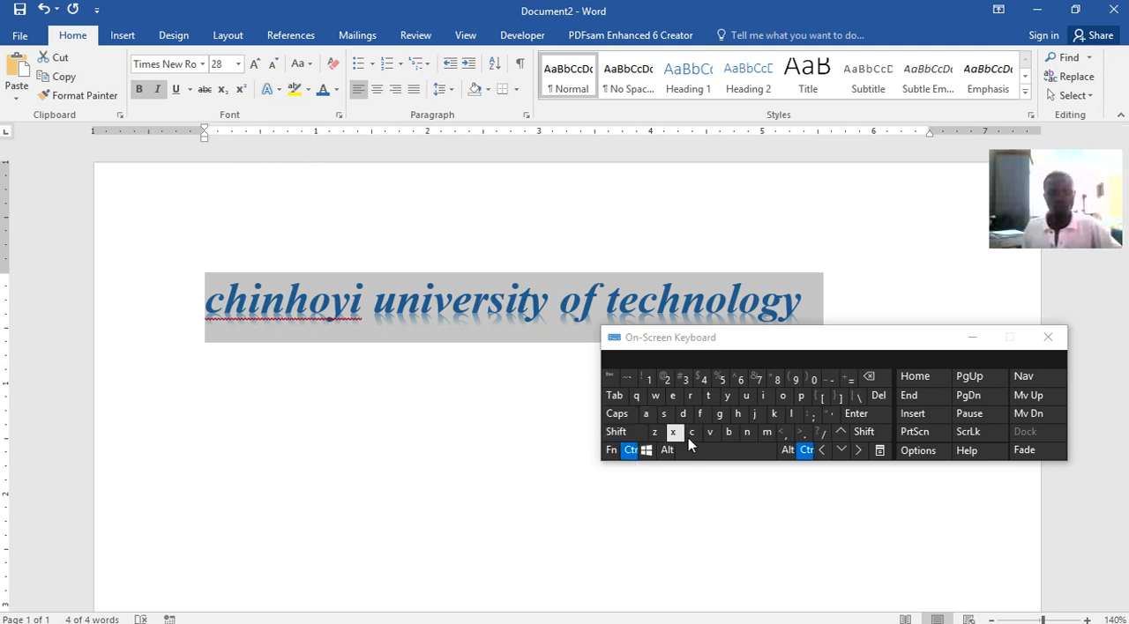
left_click(731, 432)
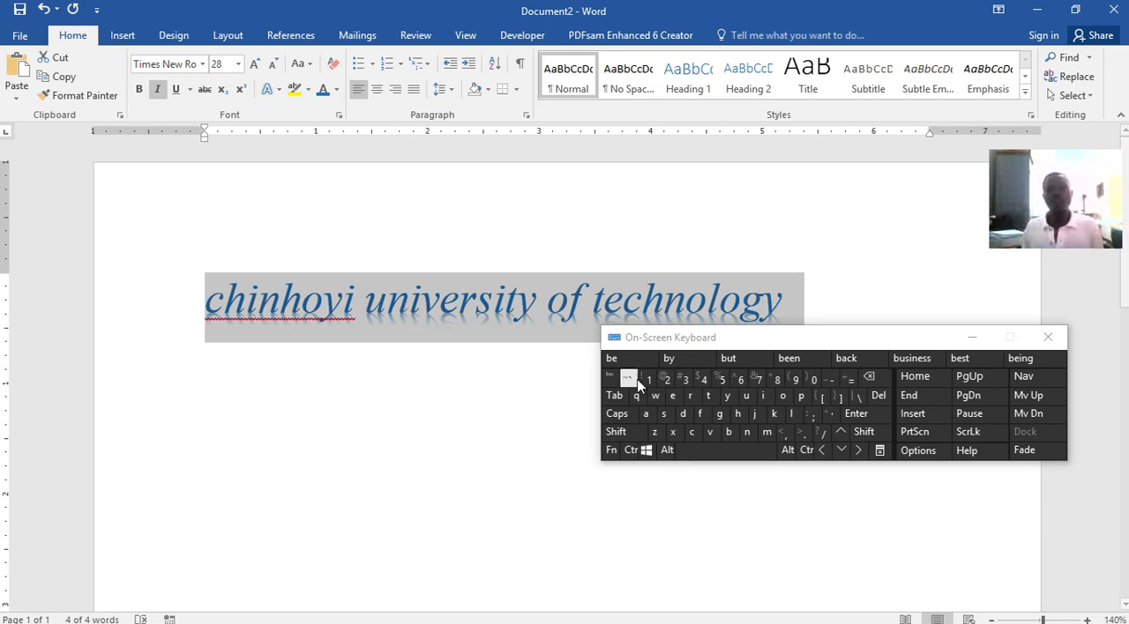
left_click(630, 450)
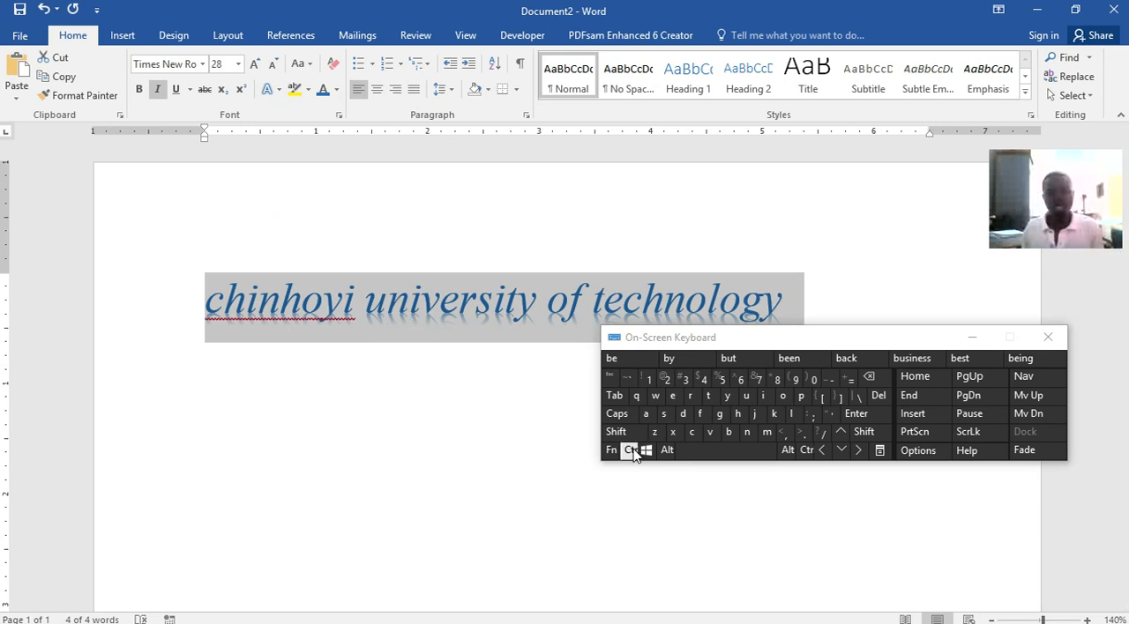
left_click(730, 432)
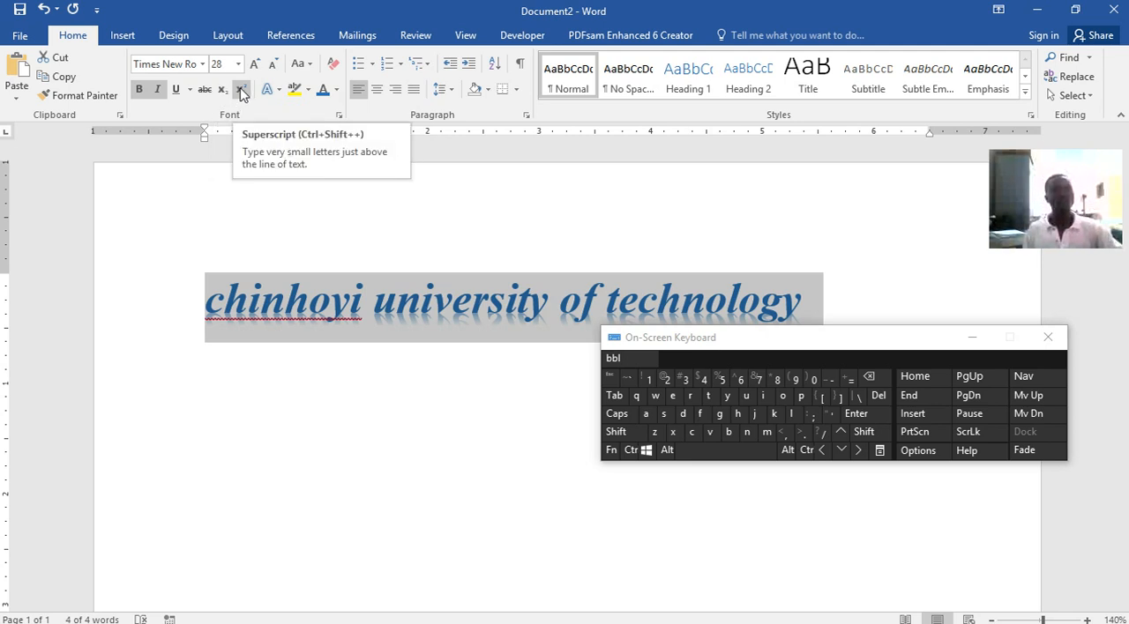
Highlight the title in yellow, and highlight it again in red
left_click(296, 95)
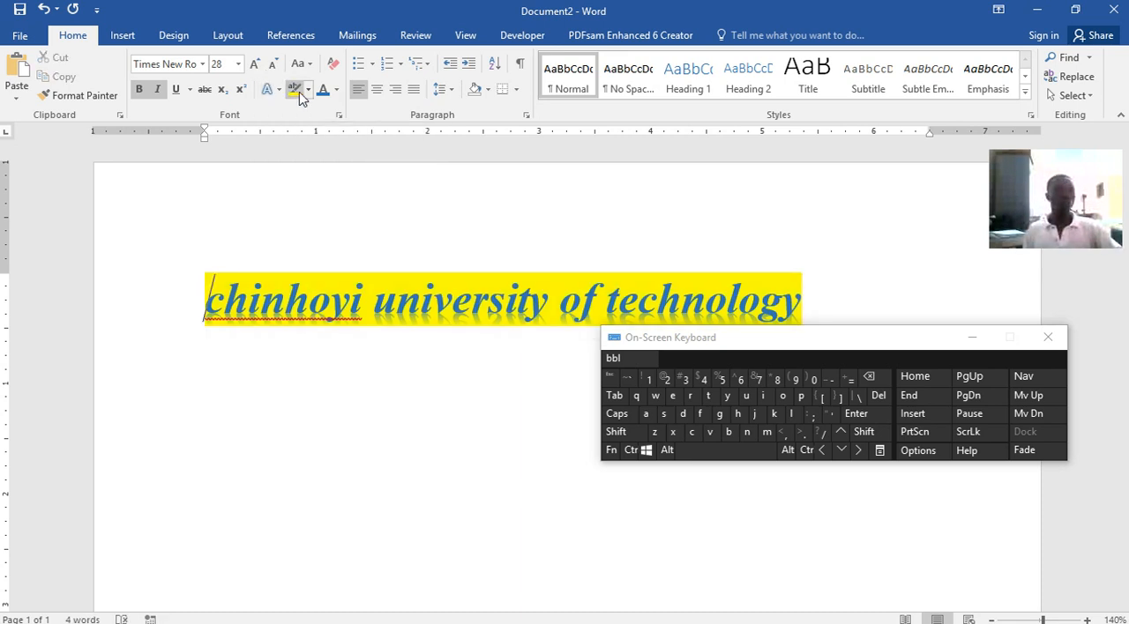
left_click(309, 90)
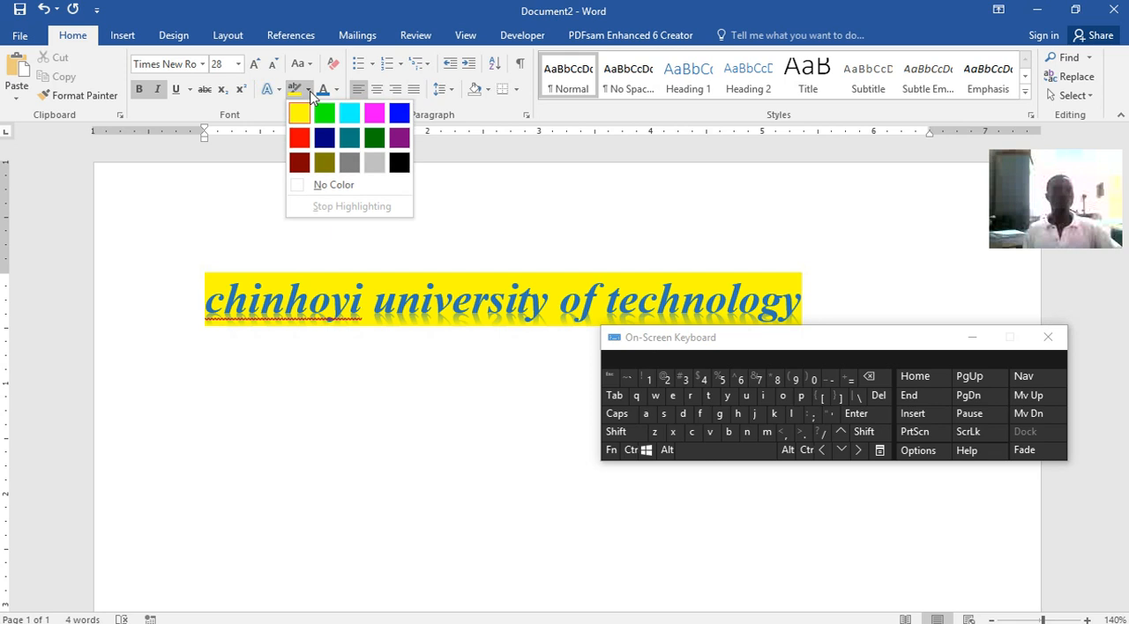
left_click(297, 134)
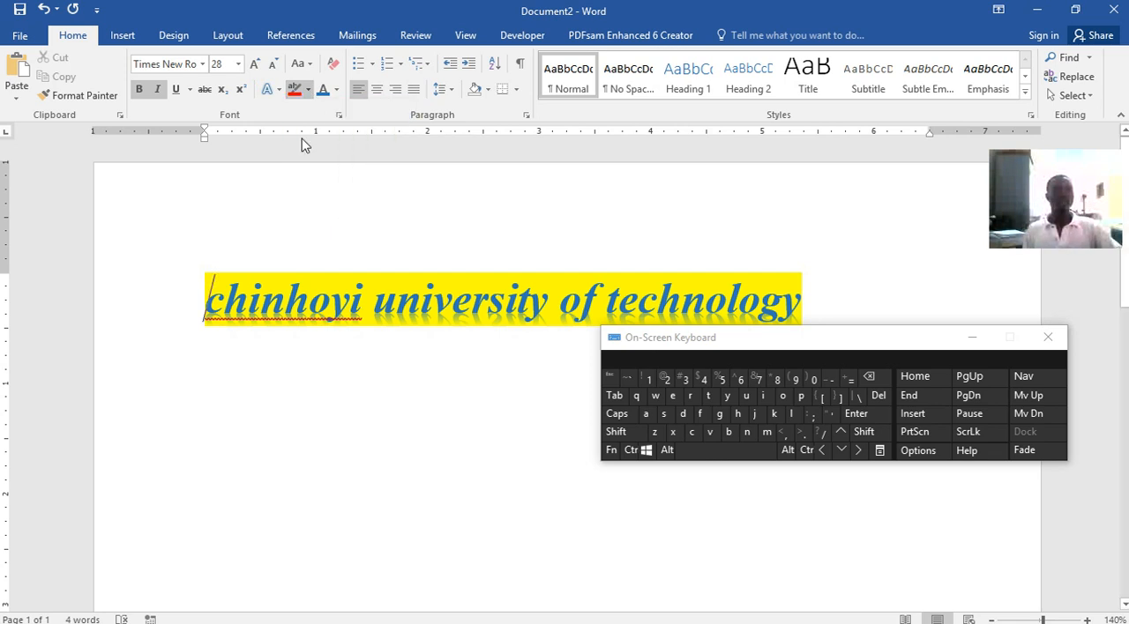
left_click(309, 90)
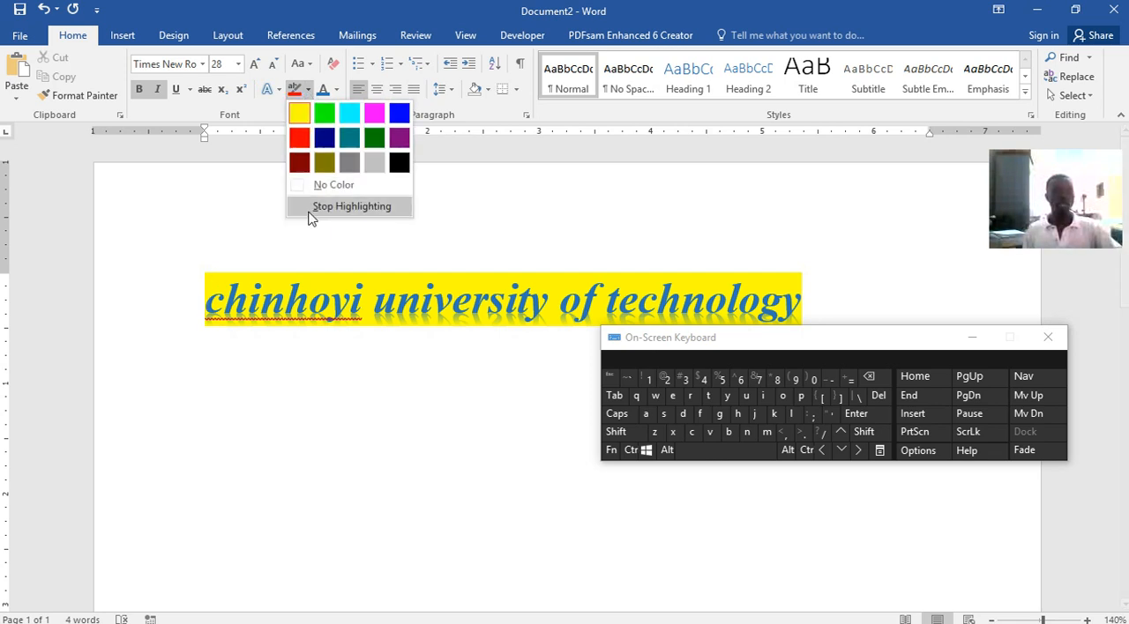
left_click(205, 300)
mouse_move(207, 297)
left_mouse_down()
mouse_move(750, 293)
mouse_move(788, 294)
mouse_move(734, 293)
mouse_move(804, 304)
left_mouse_up()
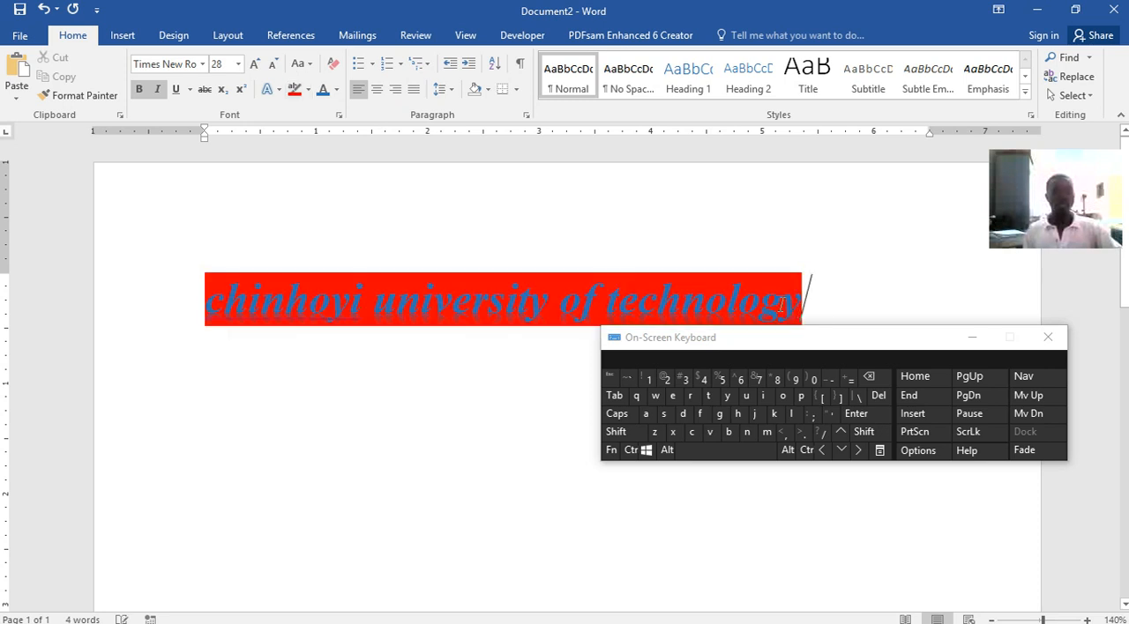
Remove the highlight from the whole title by applying No Color
left_click(303, 100)
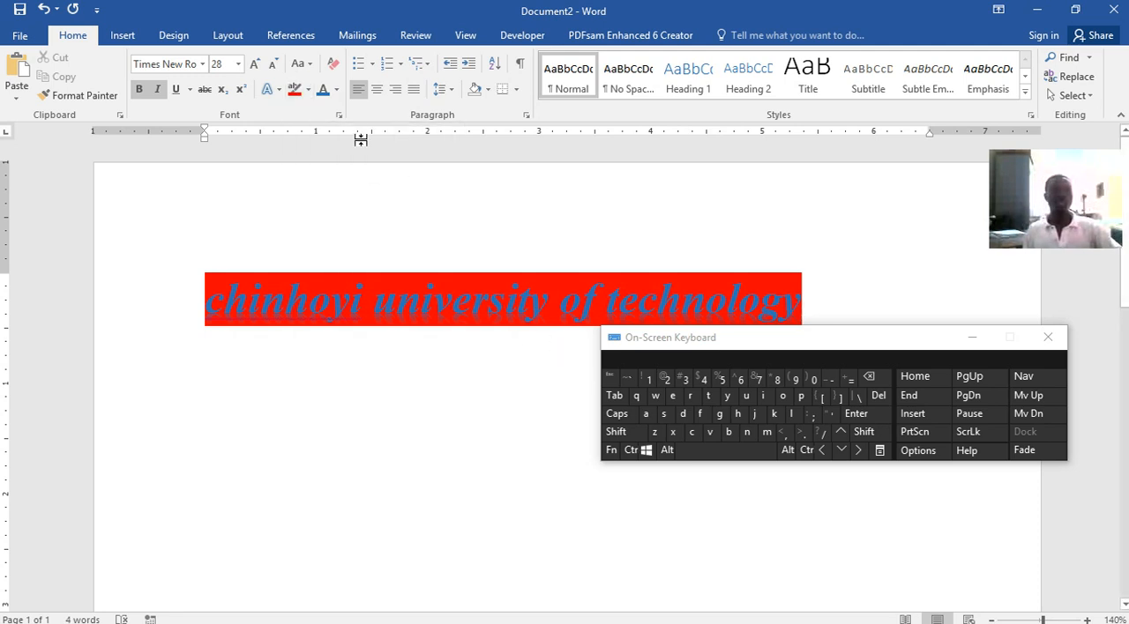
left_click(308, 90)
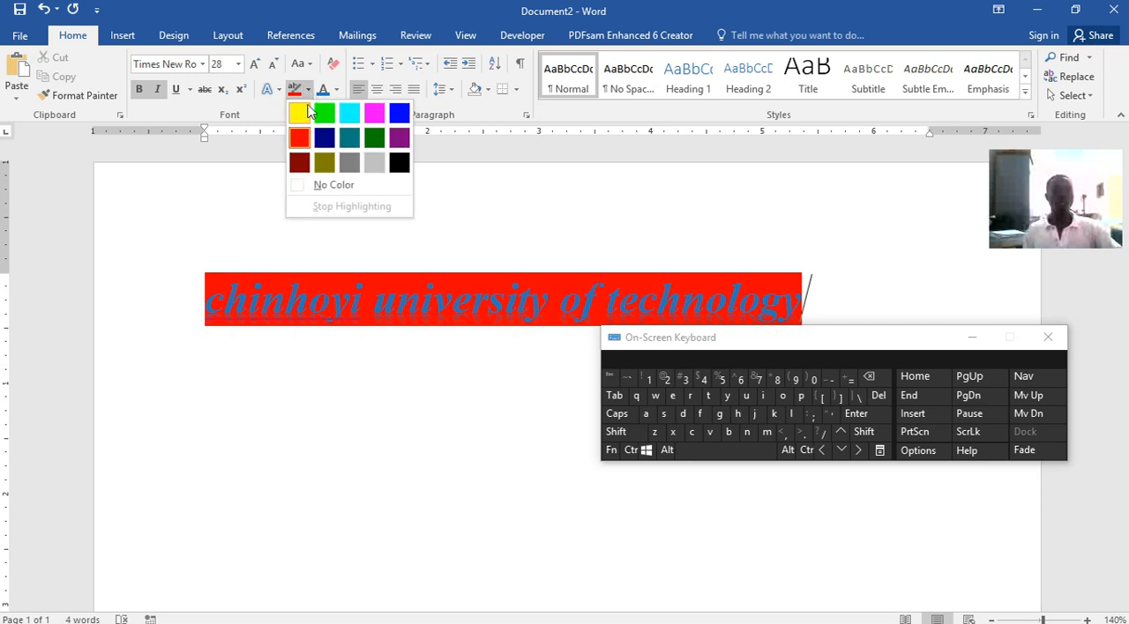
left_click(303, 114)
left_click(308, 91)
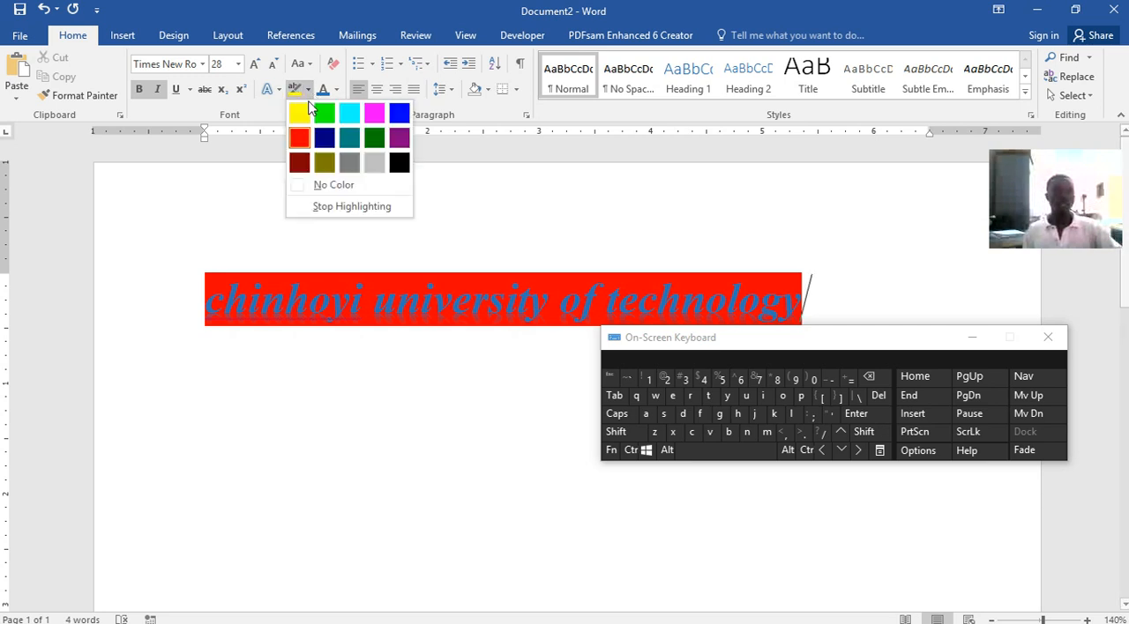
left_click(342, 187)
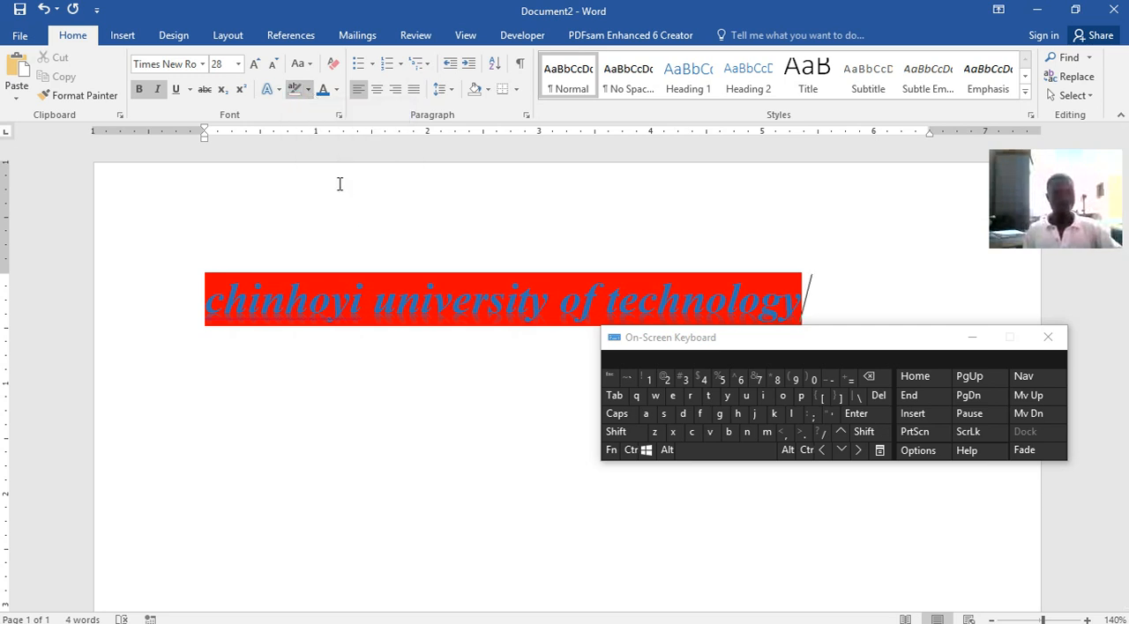
left_click(371, 292)
left_click_drag(219, 291, 825, 300)
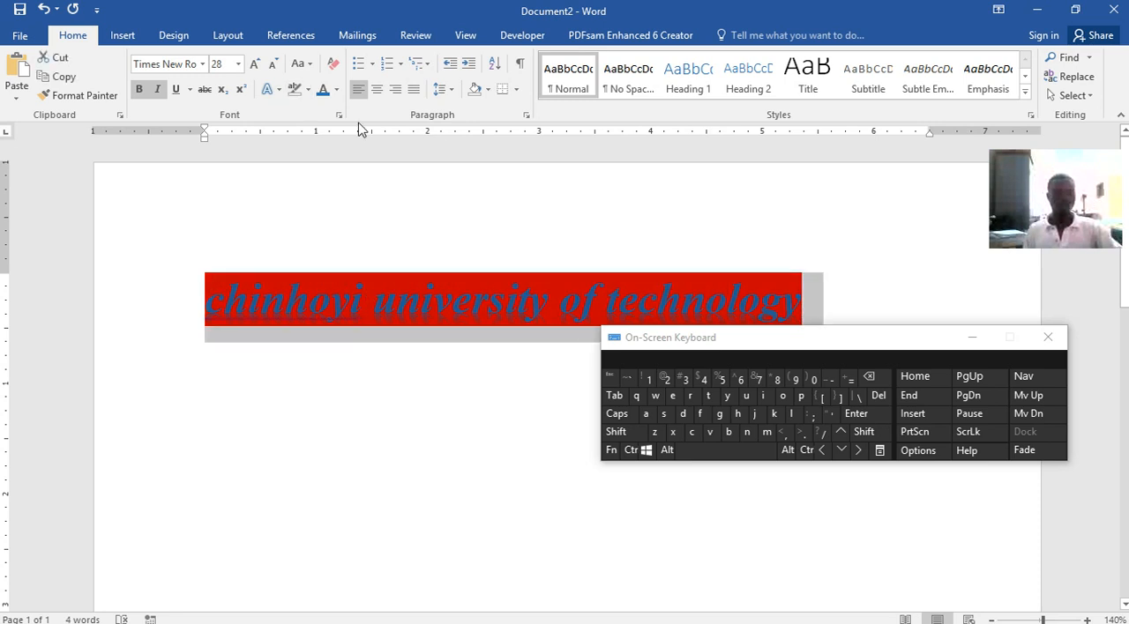
left_click(294, 89)
left_click(396, 259)
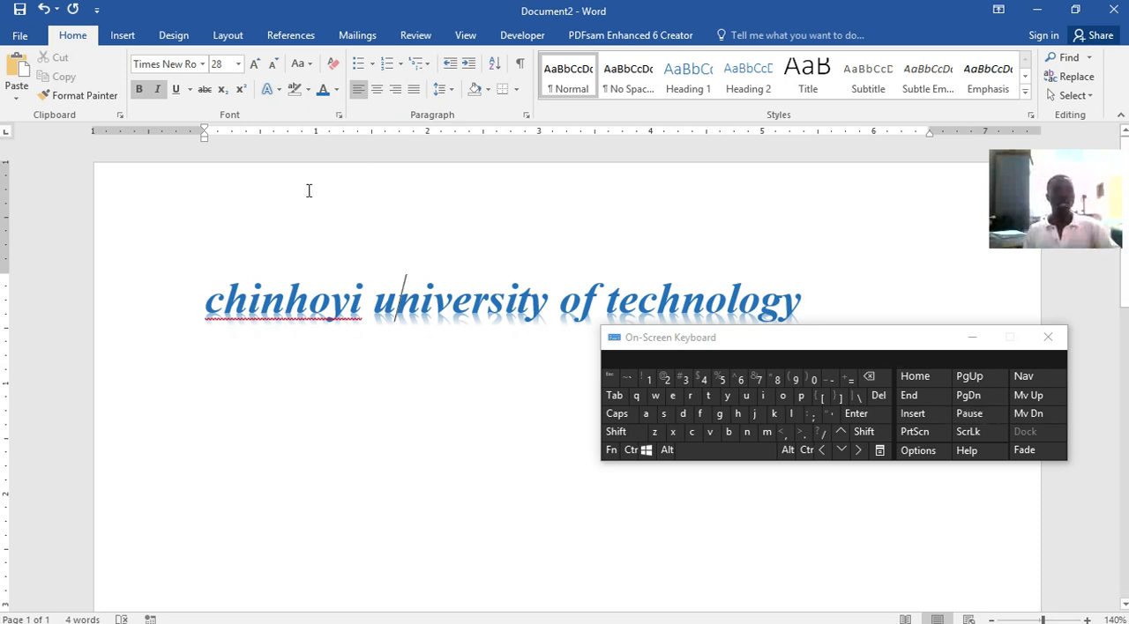
Retype the first letters of the title as capitals so it reads "Chinhoyi University of Technology"
left_click(229, 304)
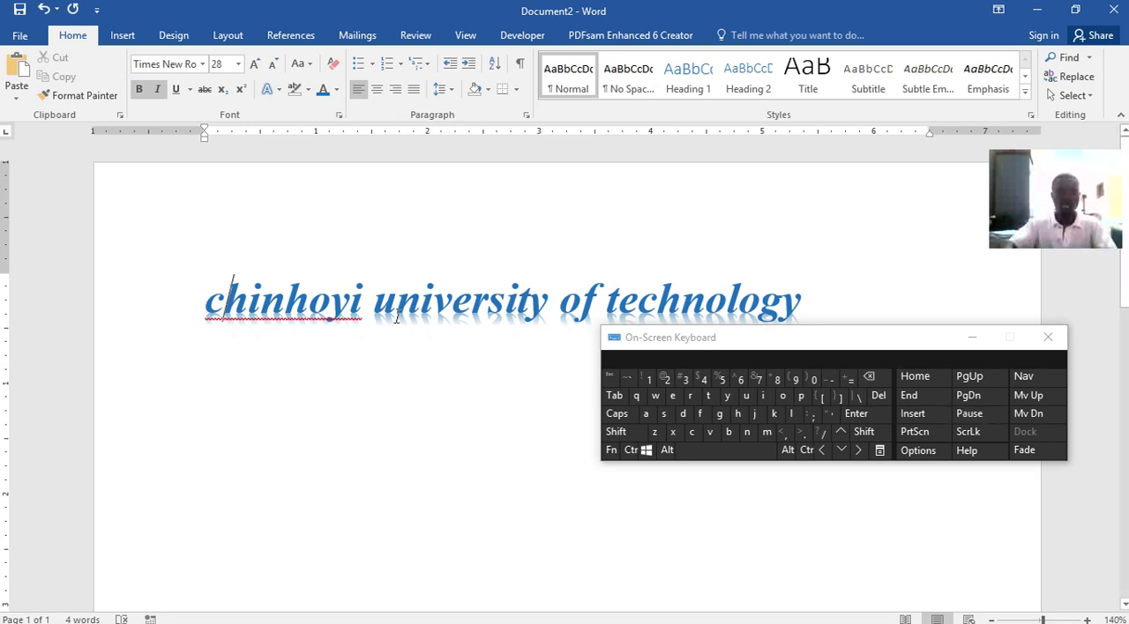
key("BackSpace")
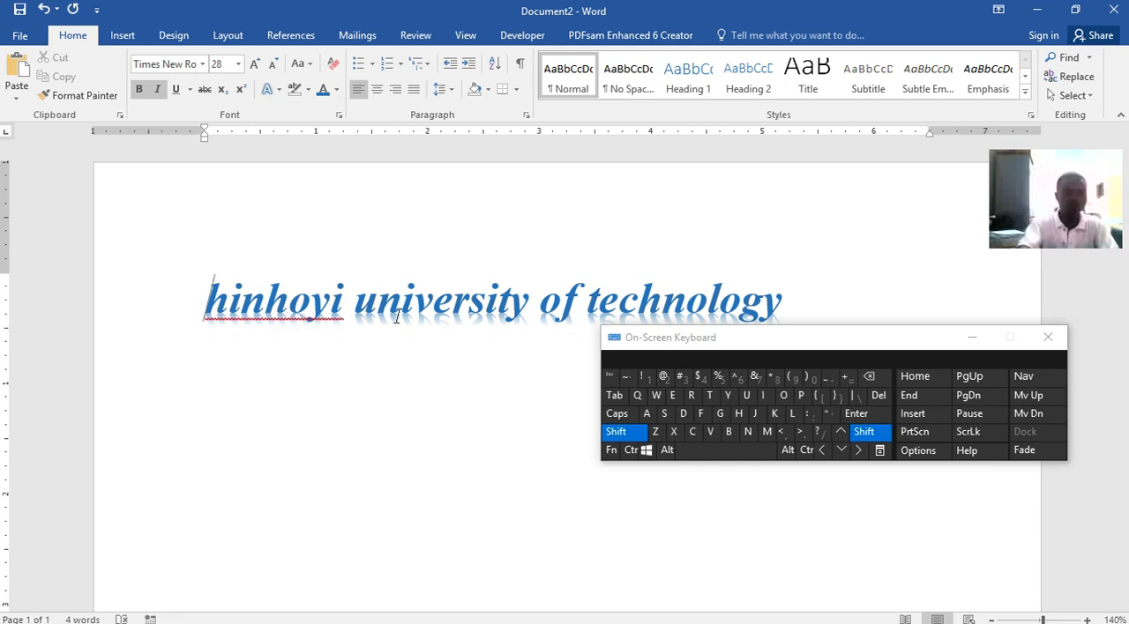
type("C")
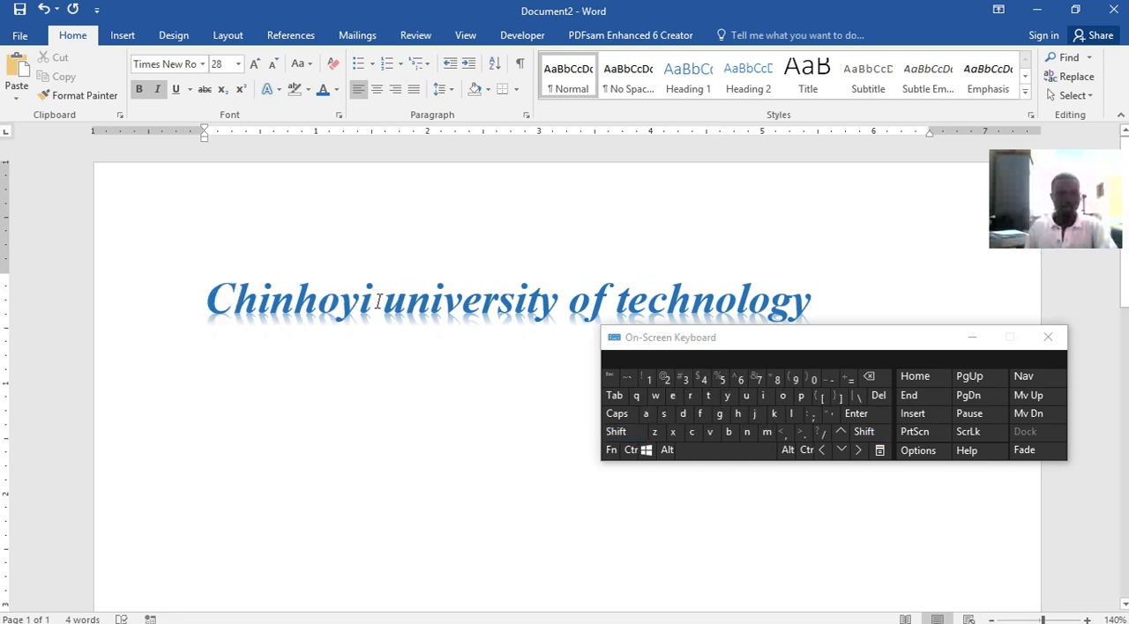
left_click(407, 300)
key("BackSpace")
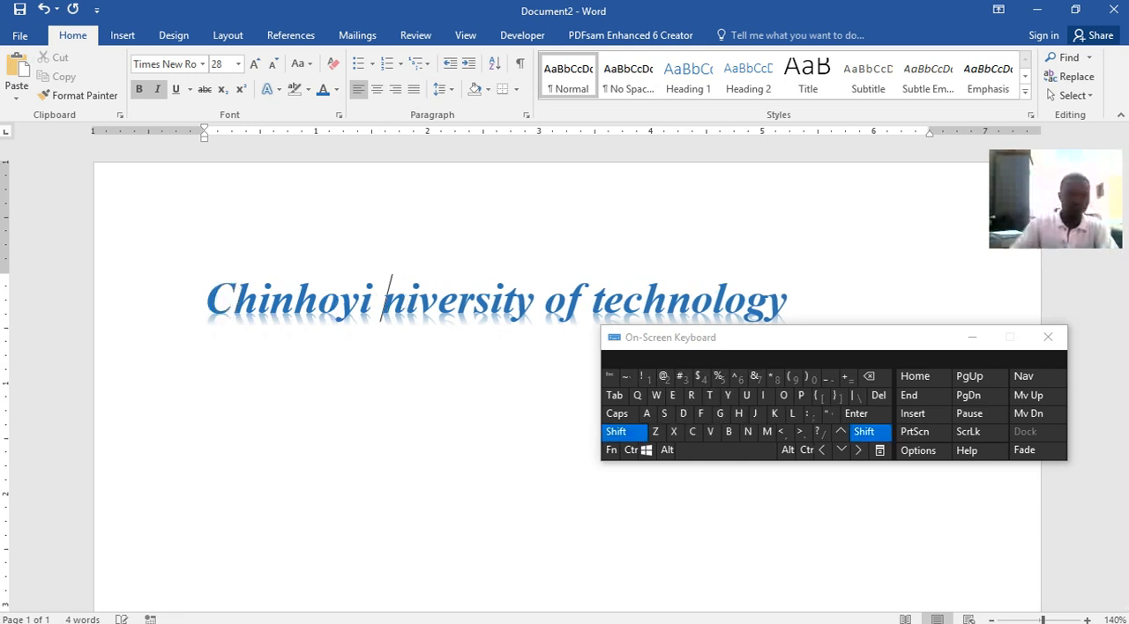
type("U")
left_click(643, 300)
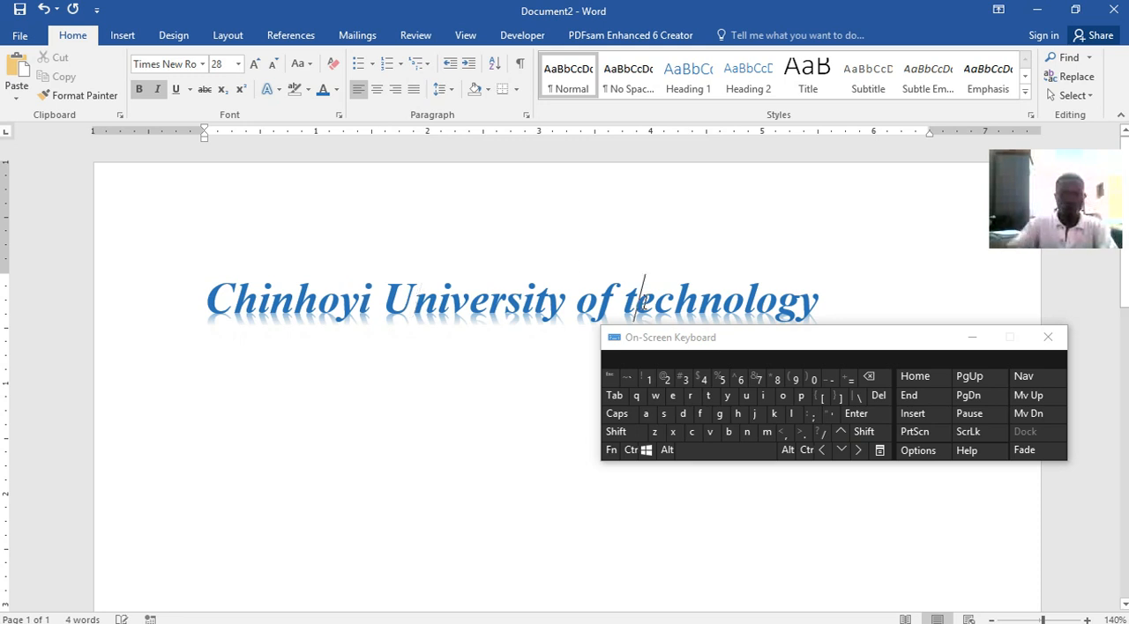
key("BackSpace")
type("T")
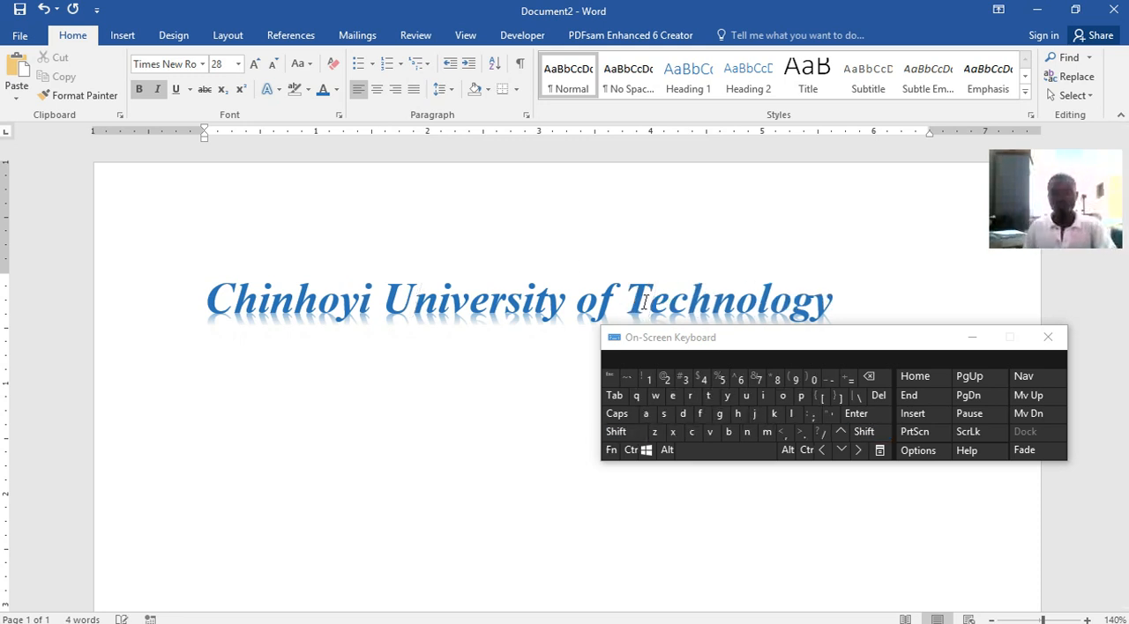
Add "(CUT)" at the end of the title and shrink the whole title to size 26
left_click(870, 309)
type("(U")
key("BackSpace")
type("CUT")
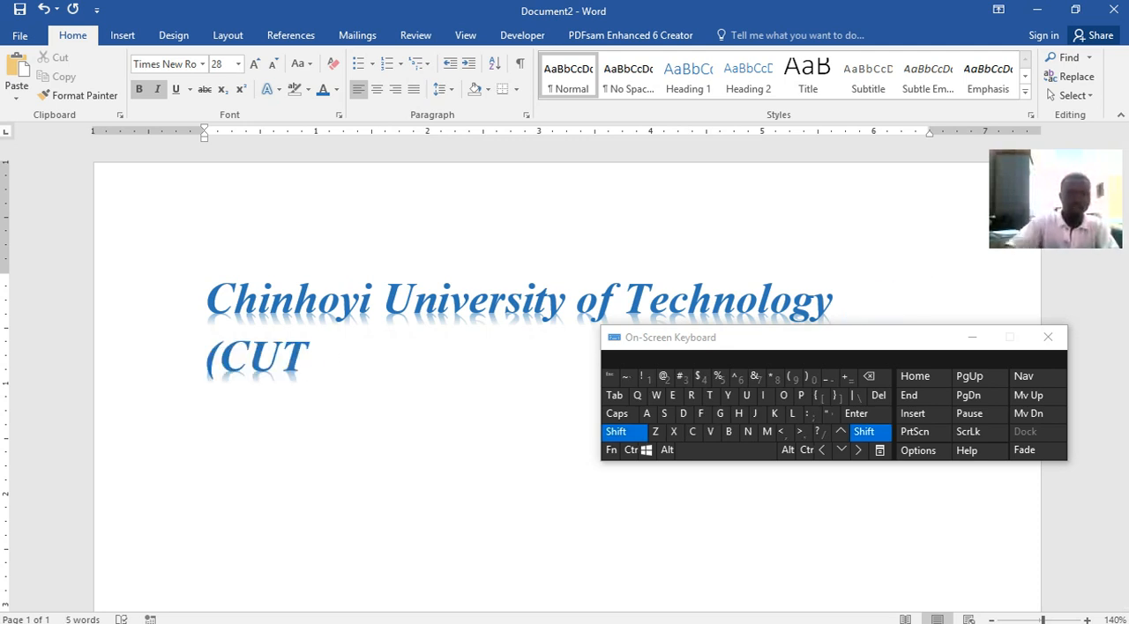
type(")")
left_click_drag(324, 363, 209, 307)
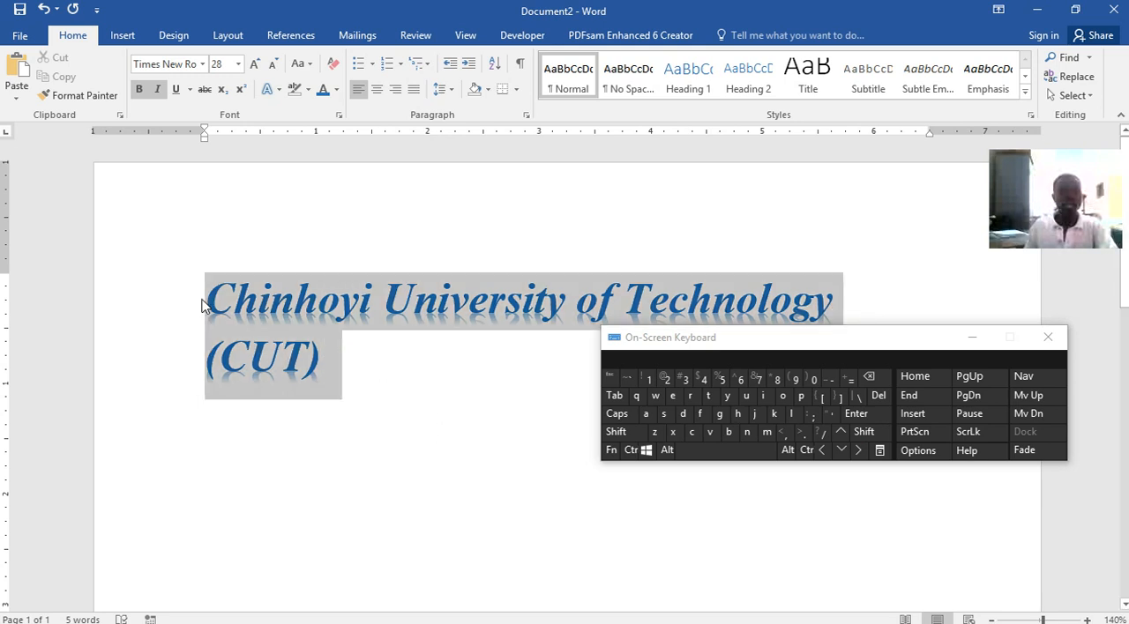
left_click(271, 65)
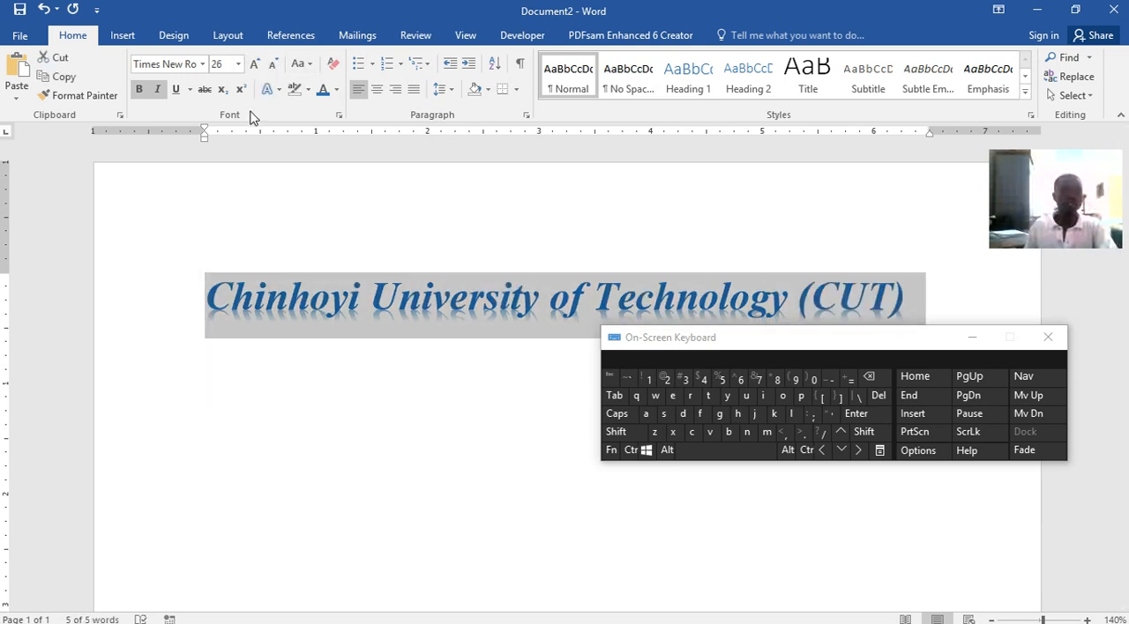
Save the document in the CUIT112 folder as Word lecture1.docx, using the Word Document (*.docx) file type
left_click(16, 12)
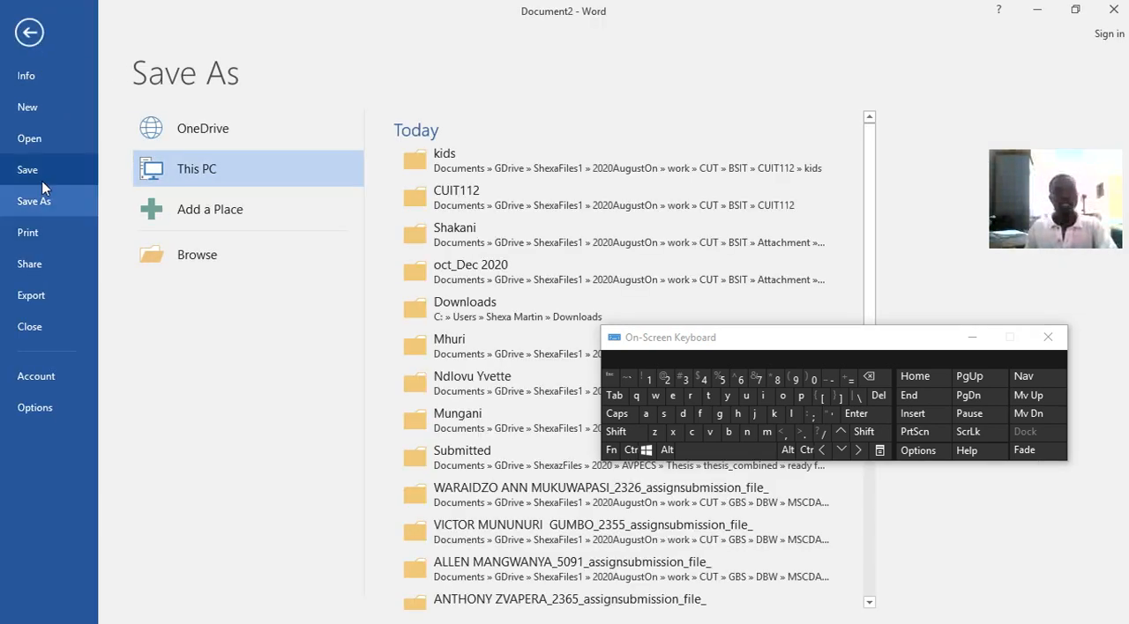
left_click(471, 200)
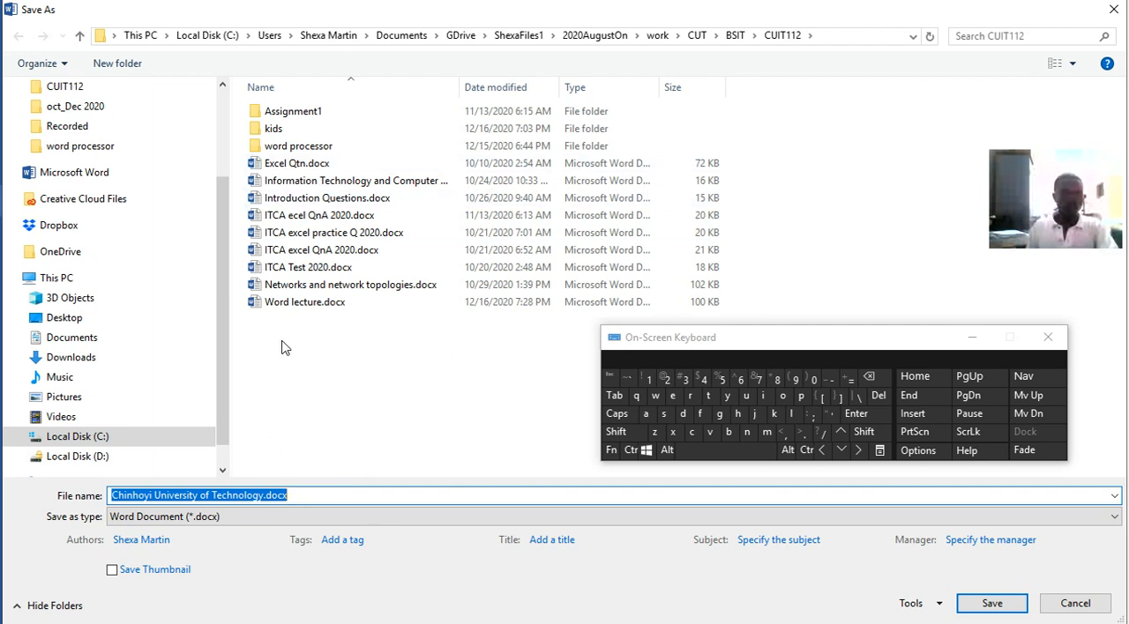
left_click(284, 303)
left_click(253, 498)
left_click(253, 499)
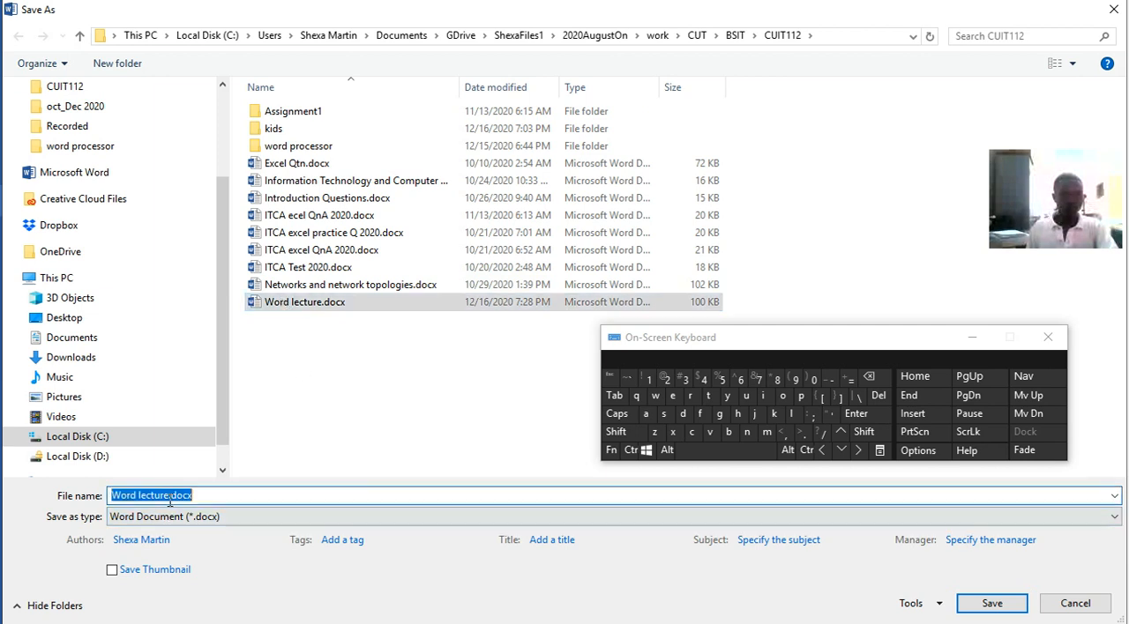
left_click(168, 496)
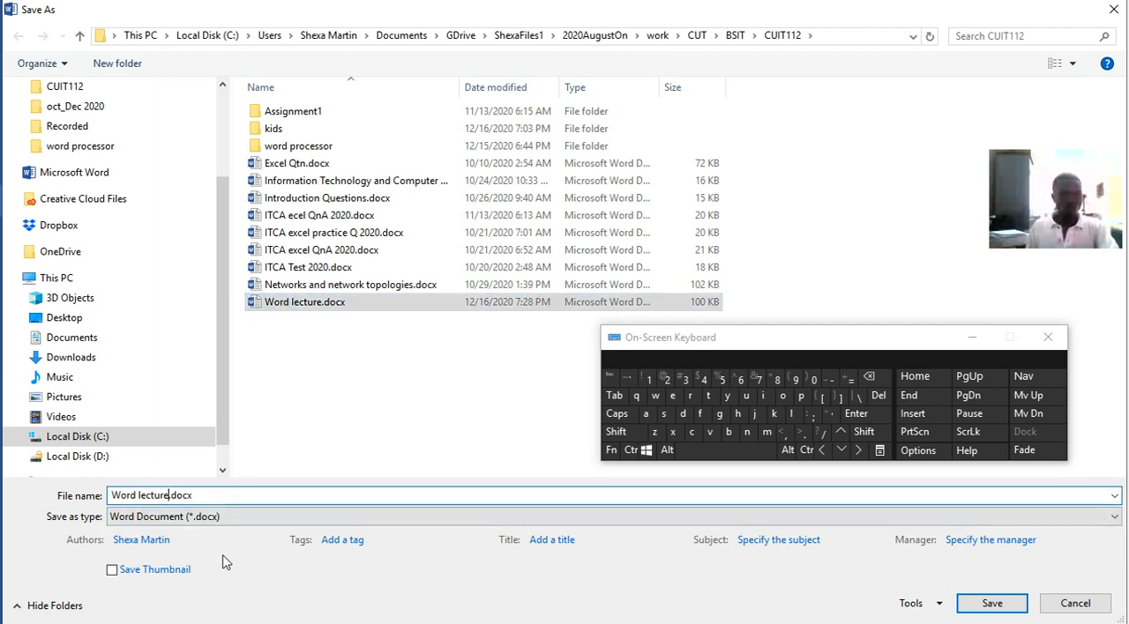
type("1")
left_click(211, 523)
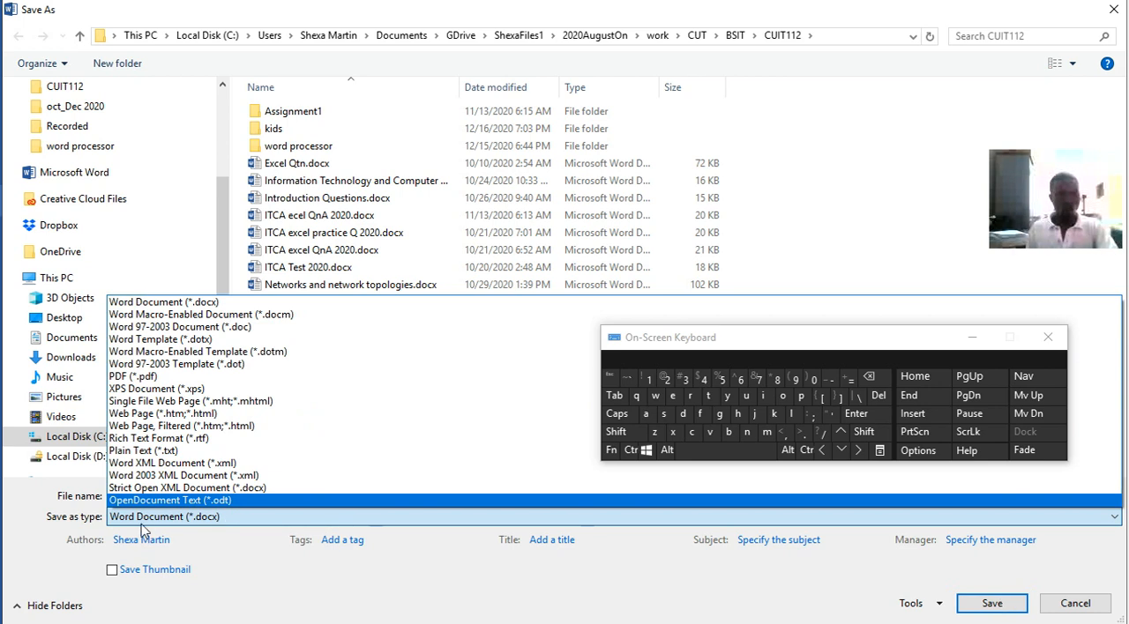
left_click(167, 304)
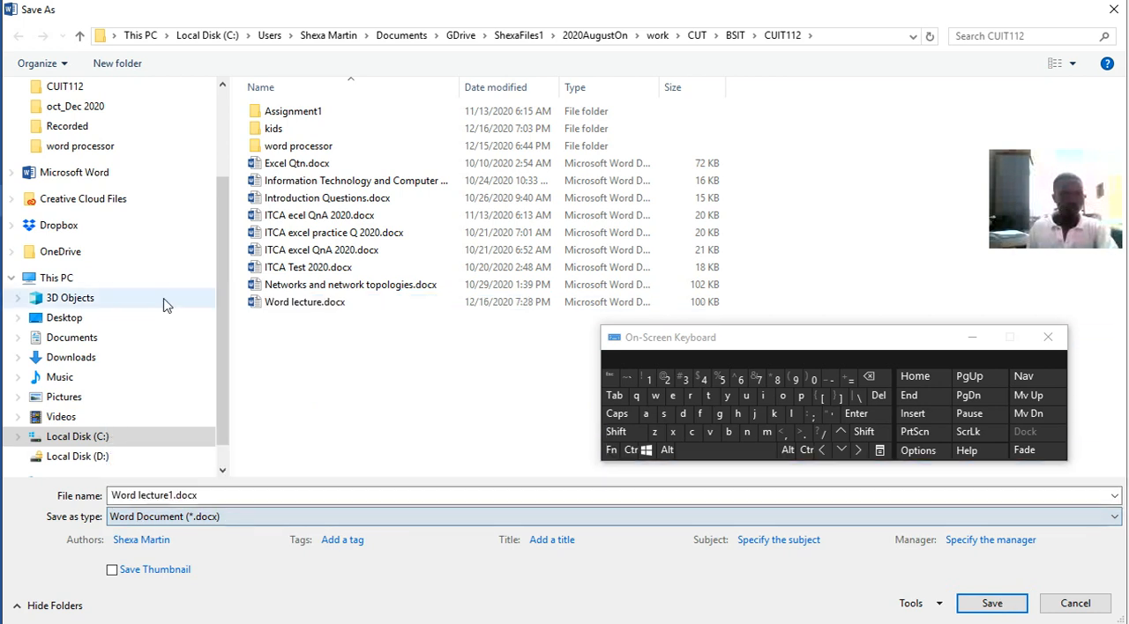
left_click(988, 605)
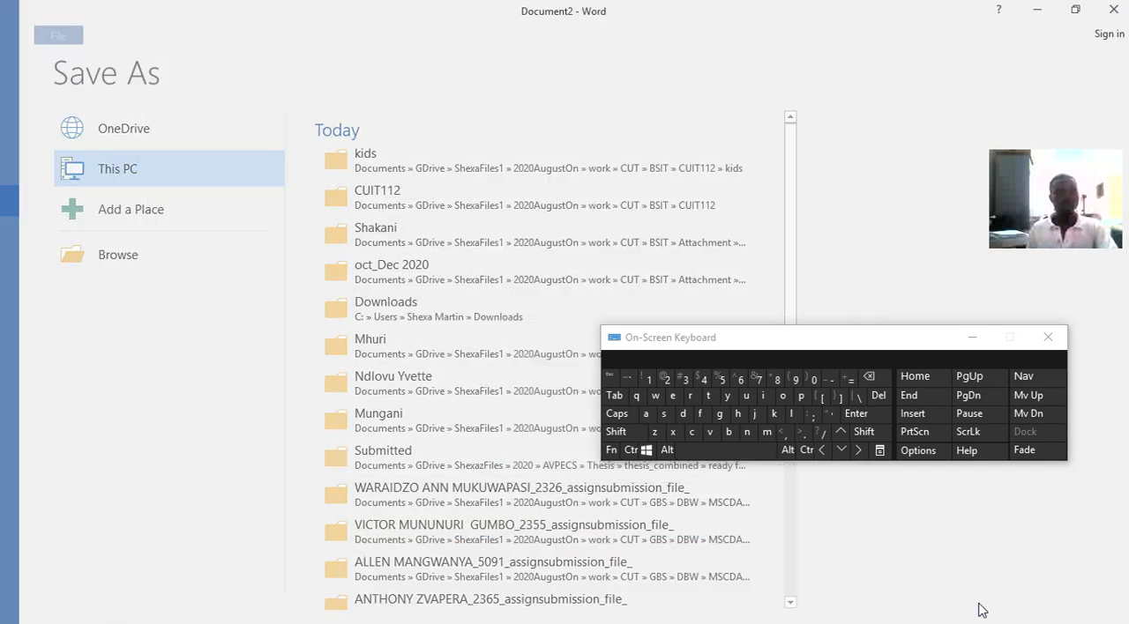
Open the full Font settings for the word "University" in the title, look through the font list, and close them without changes
left_click(453, 196)
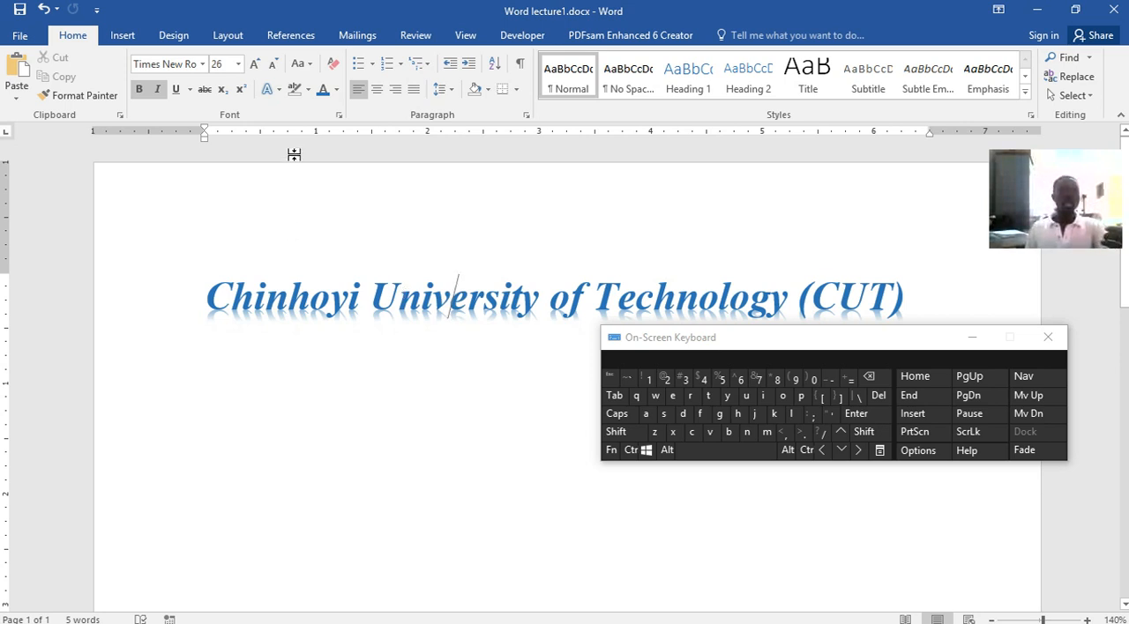
left_click(339, 115)
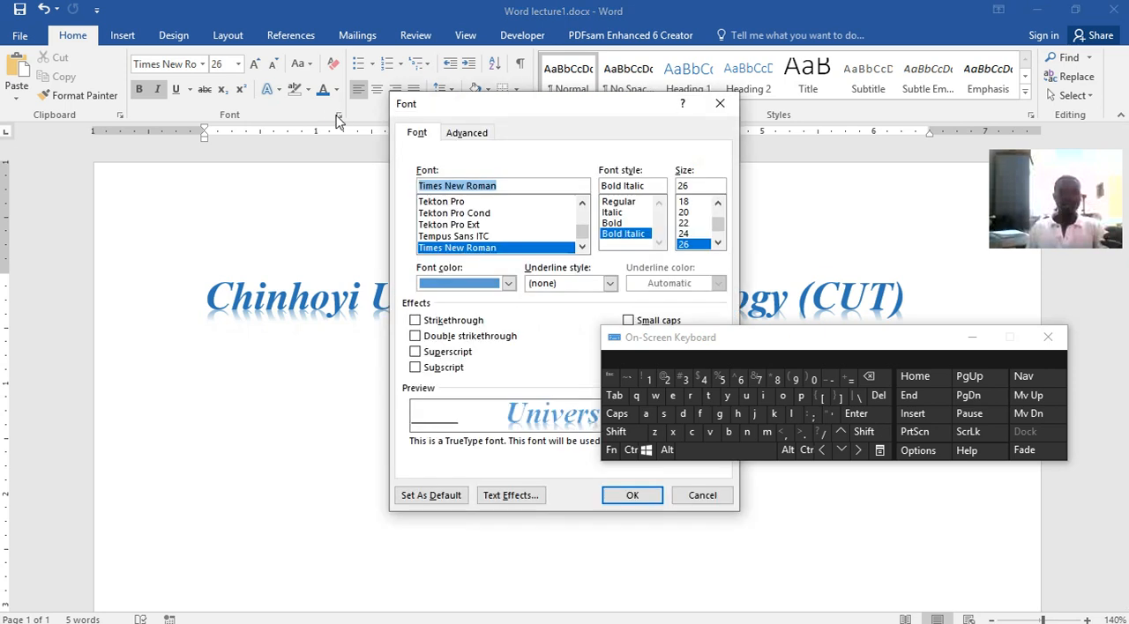
left_click_drag(516, 105, 195, 154)
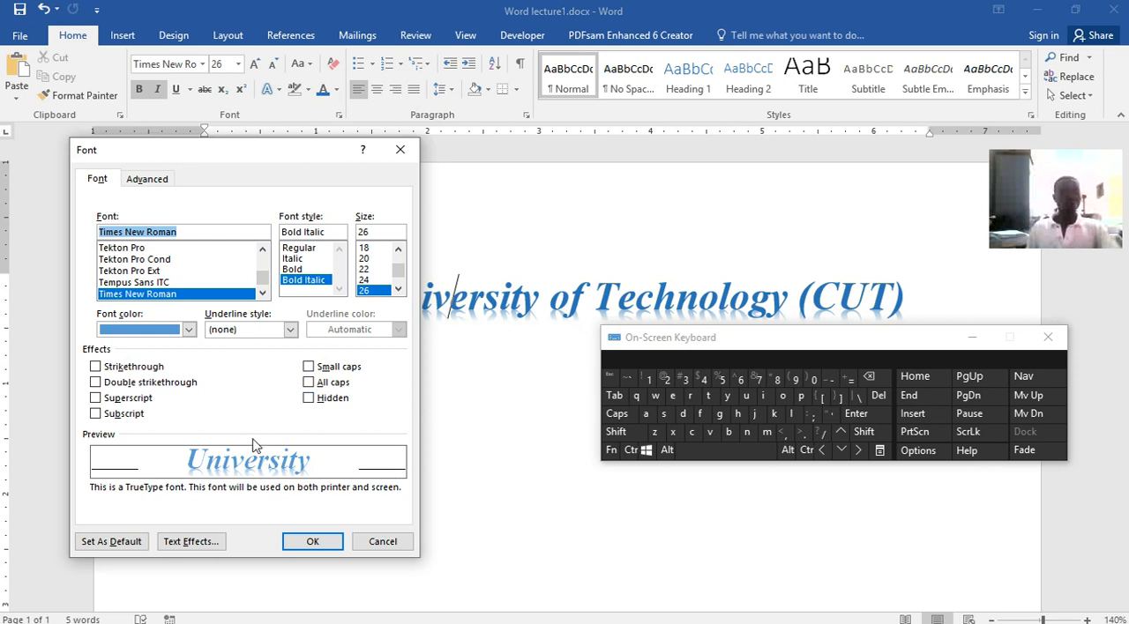
scroll(269, 397, "down", 3)
scroll(269, 397, "down", 5)
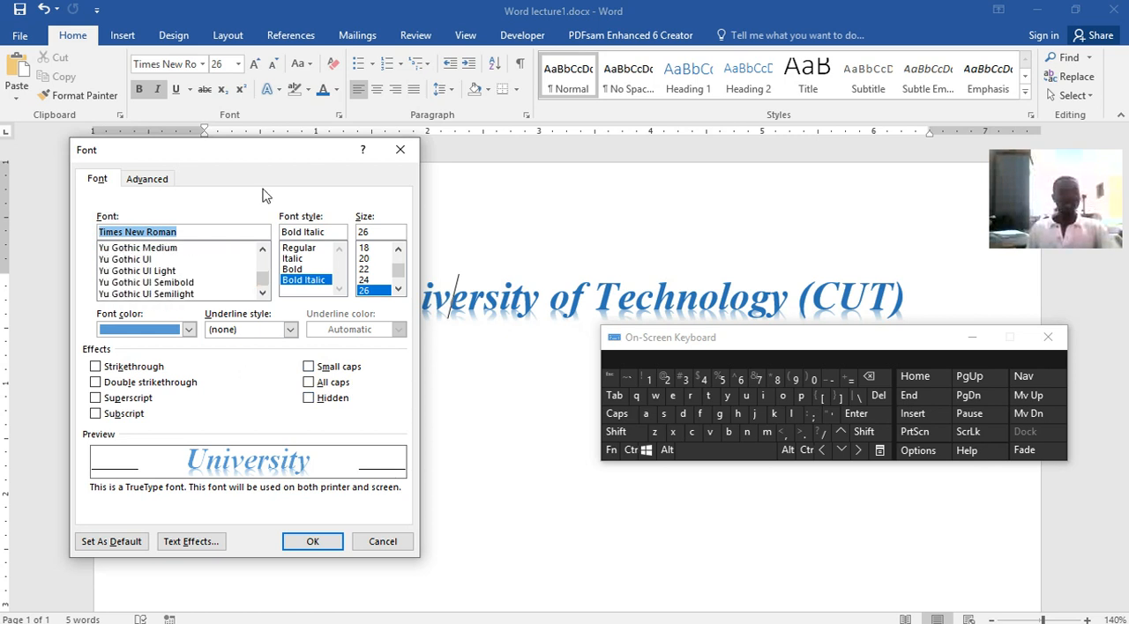
left_click(400, 150)
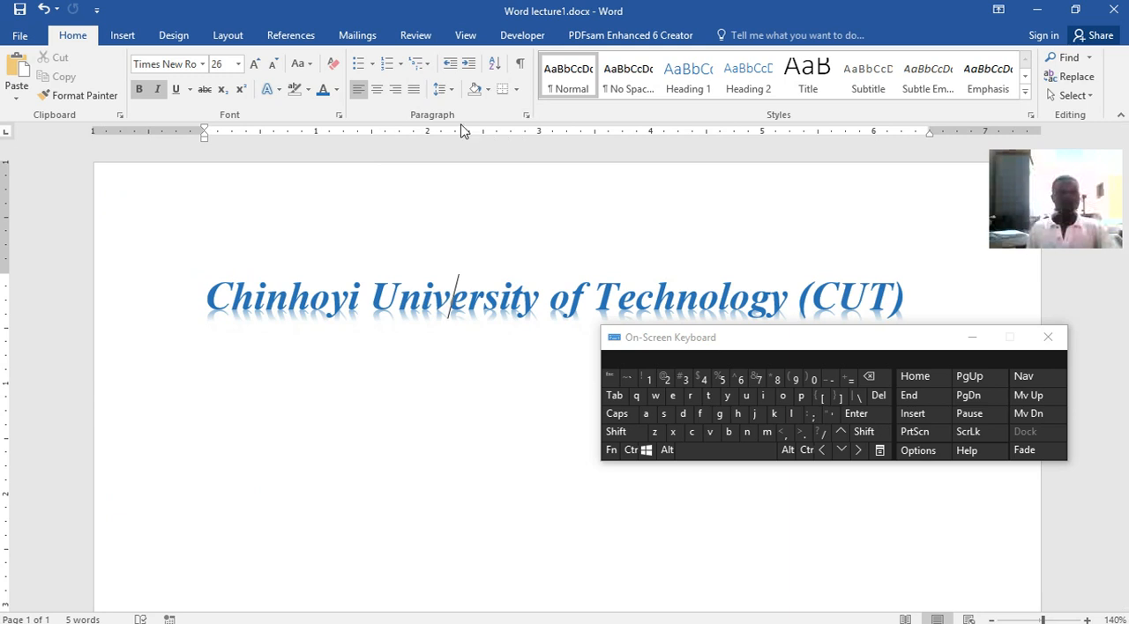
Open the detailed Paragraph settings and the full Styles list in turn, closing each again
left_click(526, 115)
left_click(716, 88)
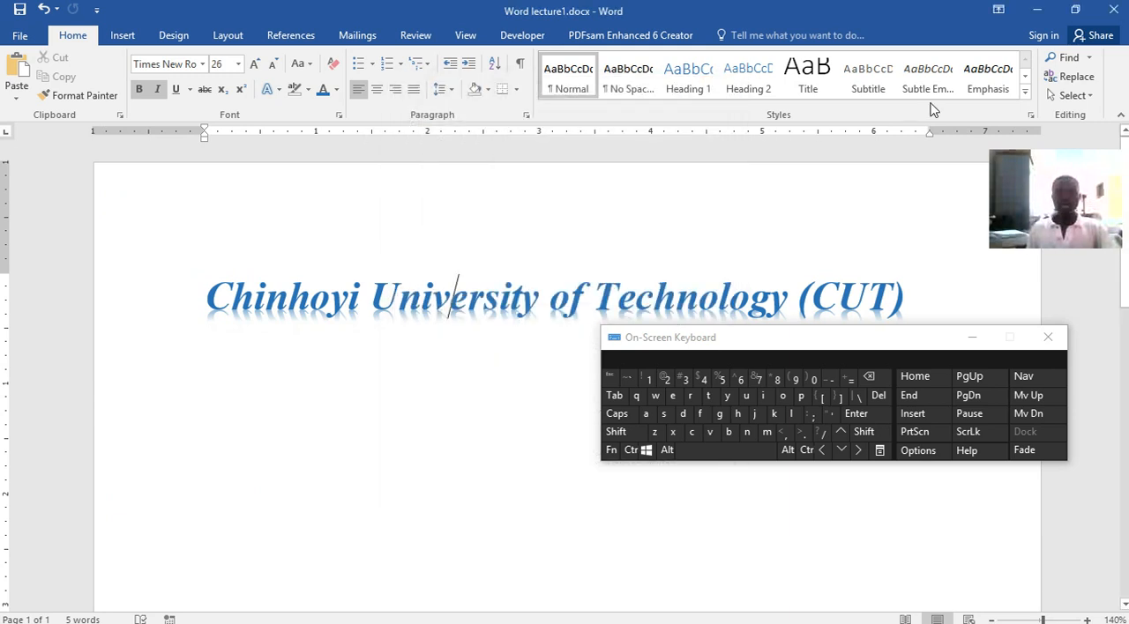
left_click(1030, 116)
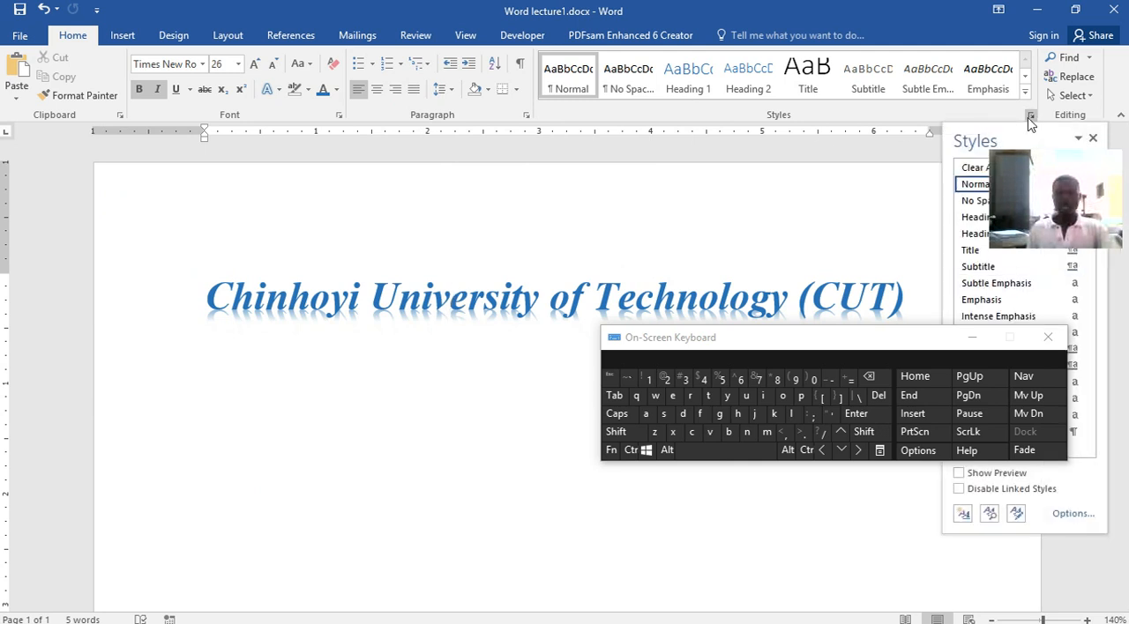
left_click(1029, 116)
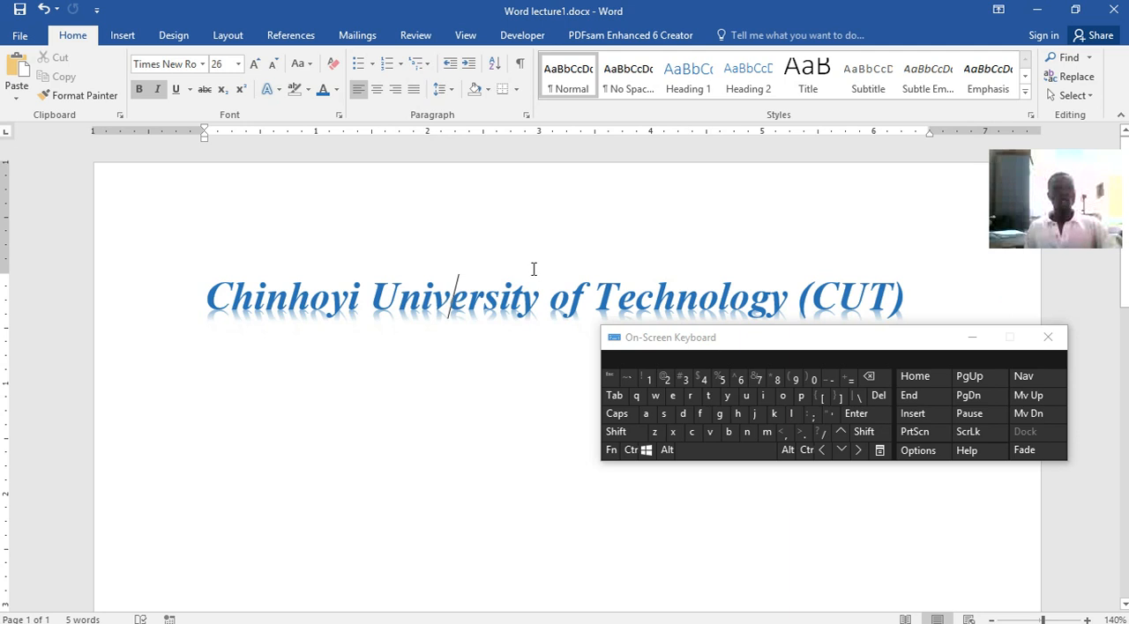
Add three new lines below the title, turn off italic and bold on the last one, and save the document
left_click(908, 395)
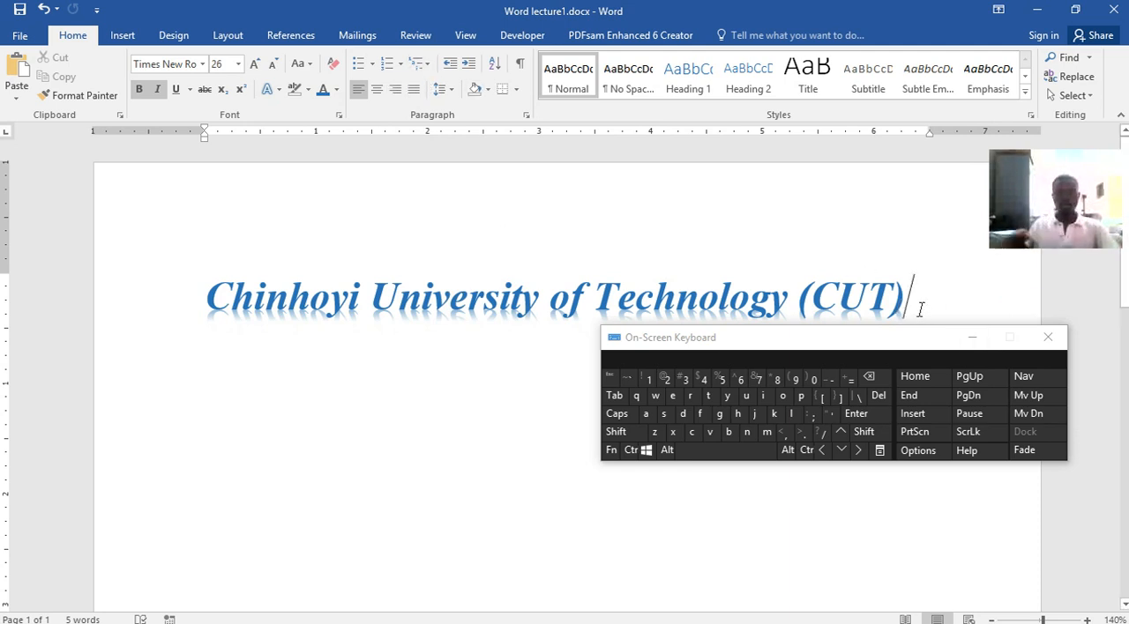
key("Return")
key("Return")
key("Return")
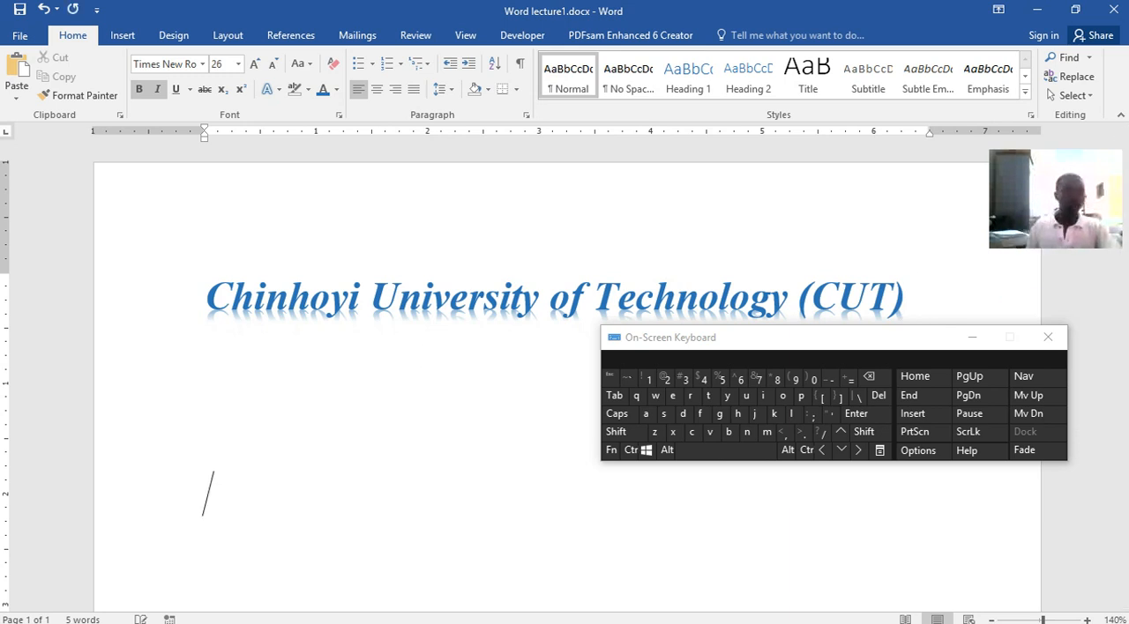
left_click(159, 90)
left_click(139, 93)
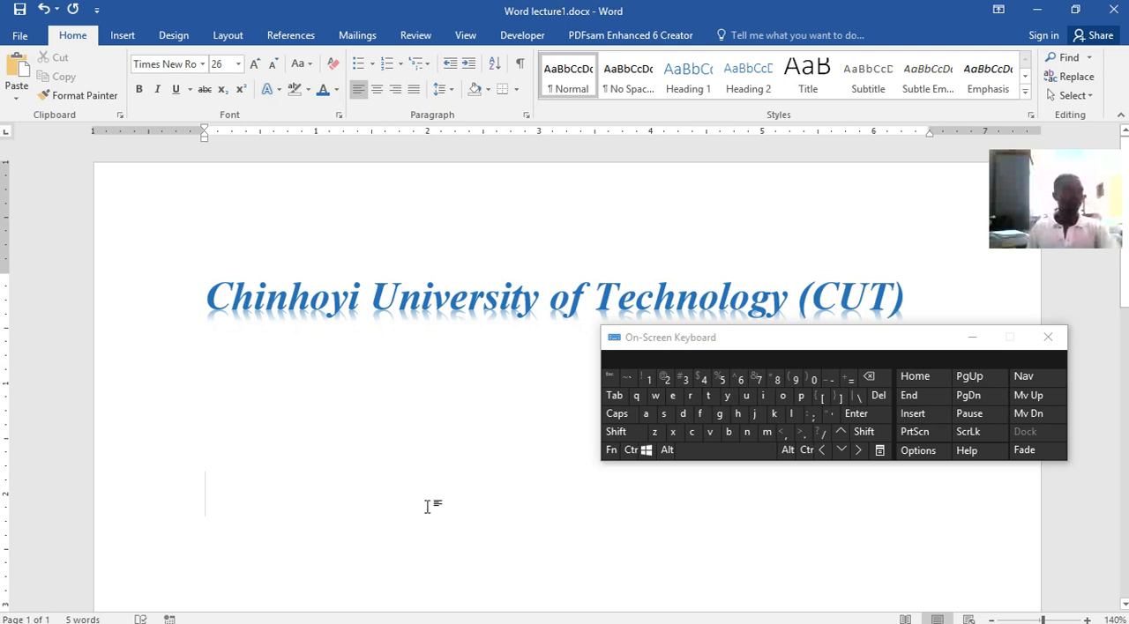
key("ctrl+s")
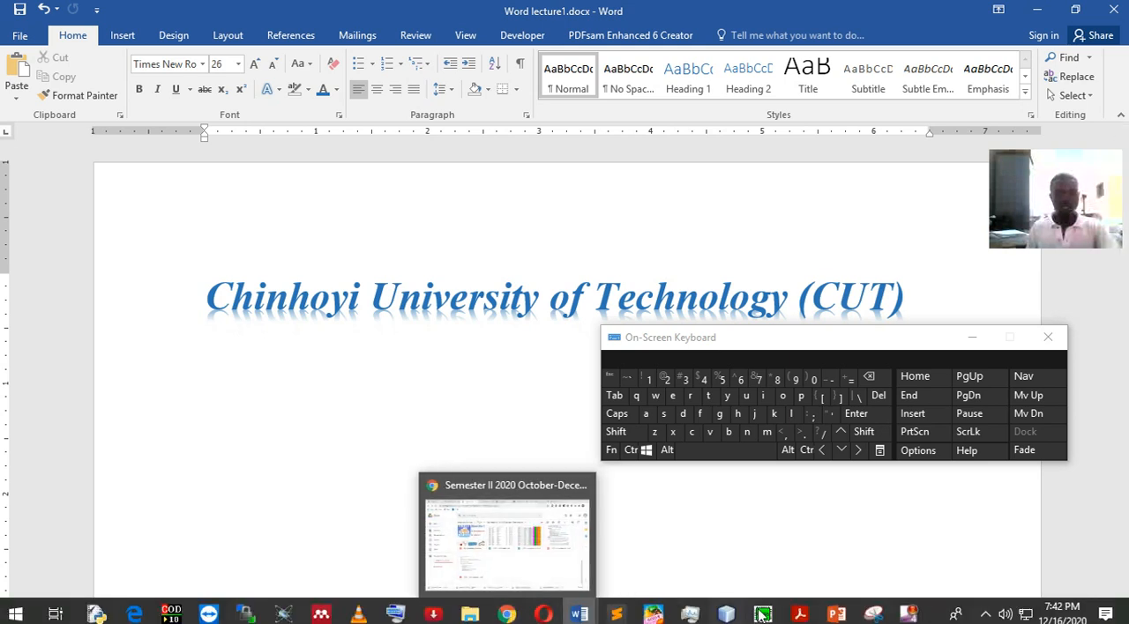
Switch to the Word lecture.docx document and go past the cover page to its Abstract section
mouse_move(800, 614)
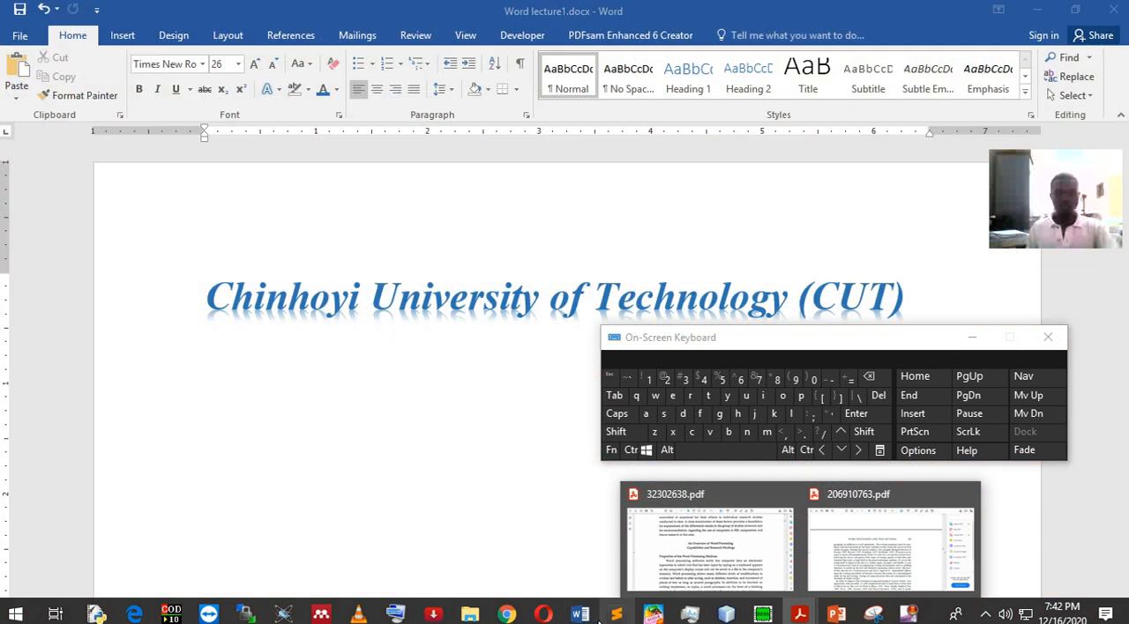
mouse_move(582, 613)
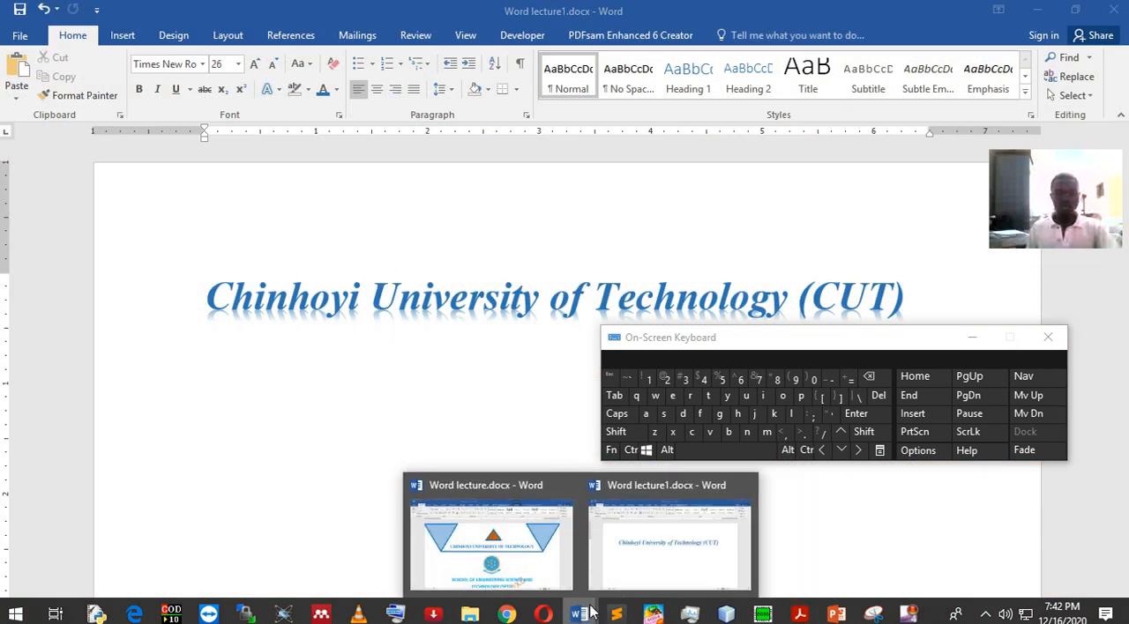
left_click(511, 565)
scroll(480, 408, "down", 15)
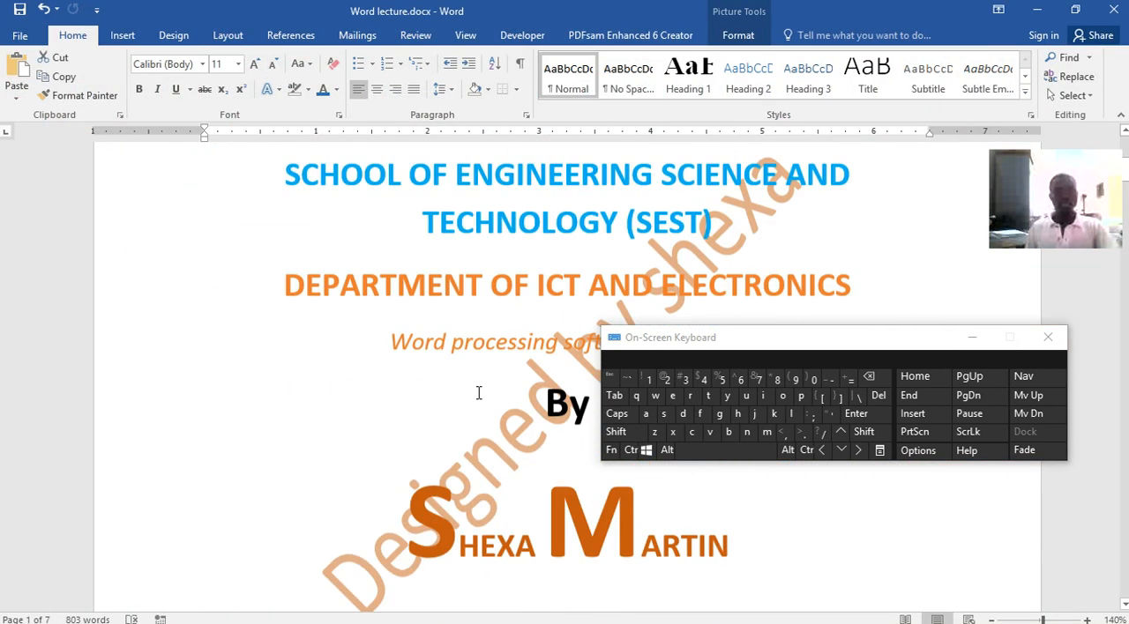
scroll(500, 348, "down", 12)
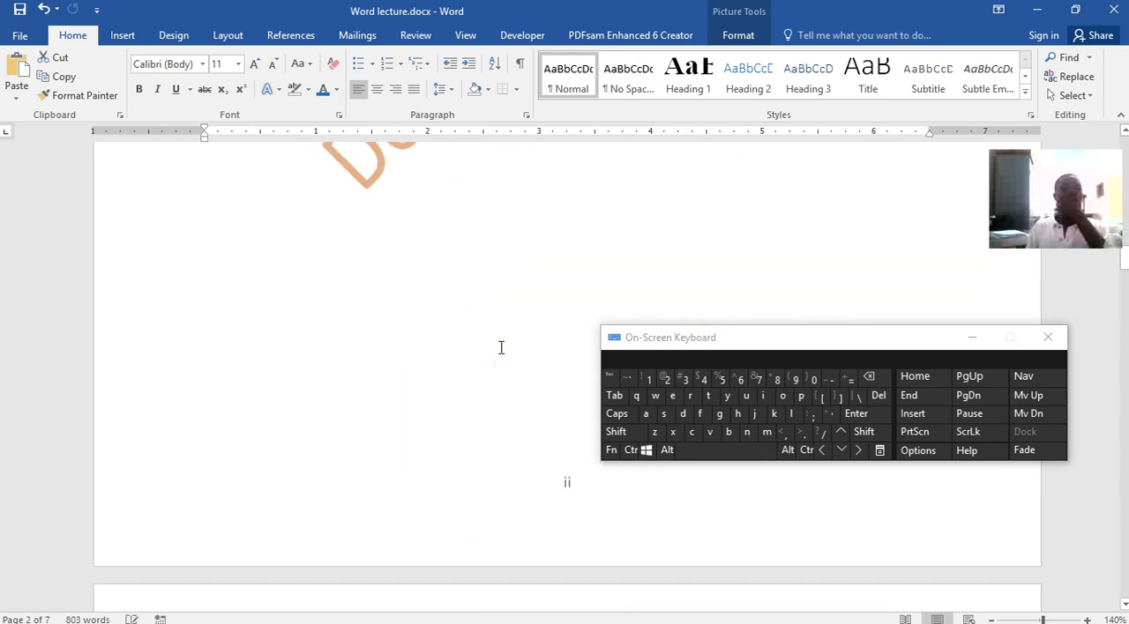
left_click_drag(392, 301, 219, 360)
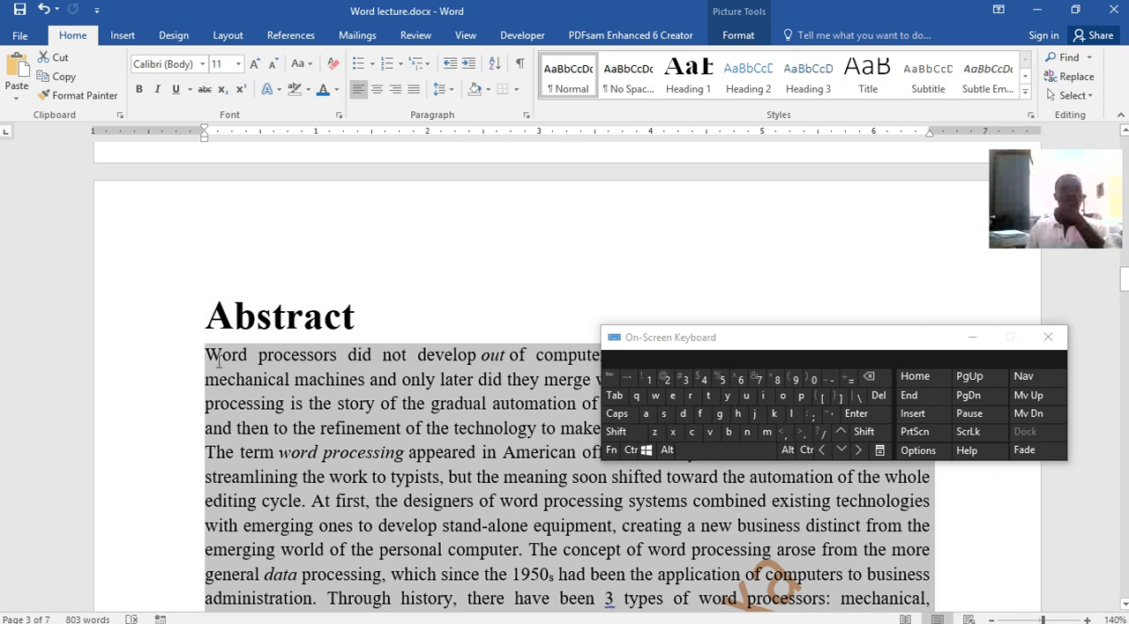
right_click(278, 358)
left_click(519, 268)
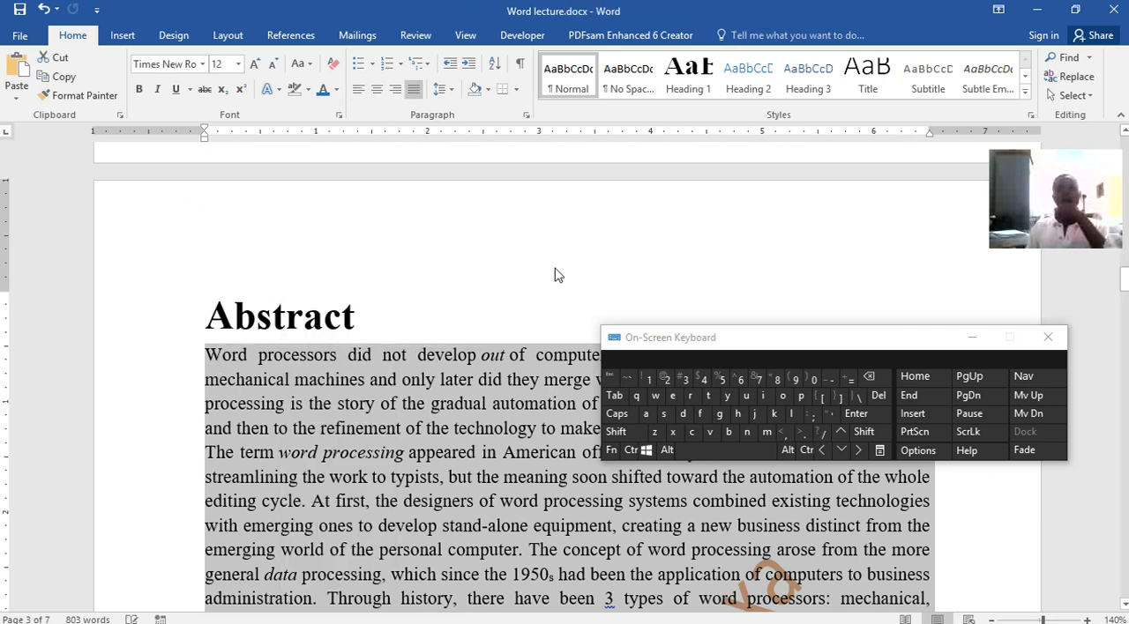
Move the on-screen keyboard off the Abstract text and copy the whole Abstract paragraph without its heading
left_click_drag(926, 340, 973, 189)
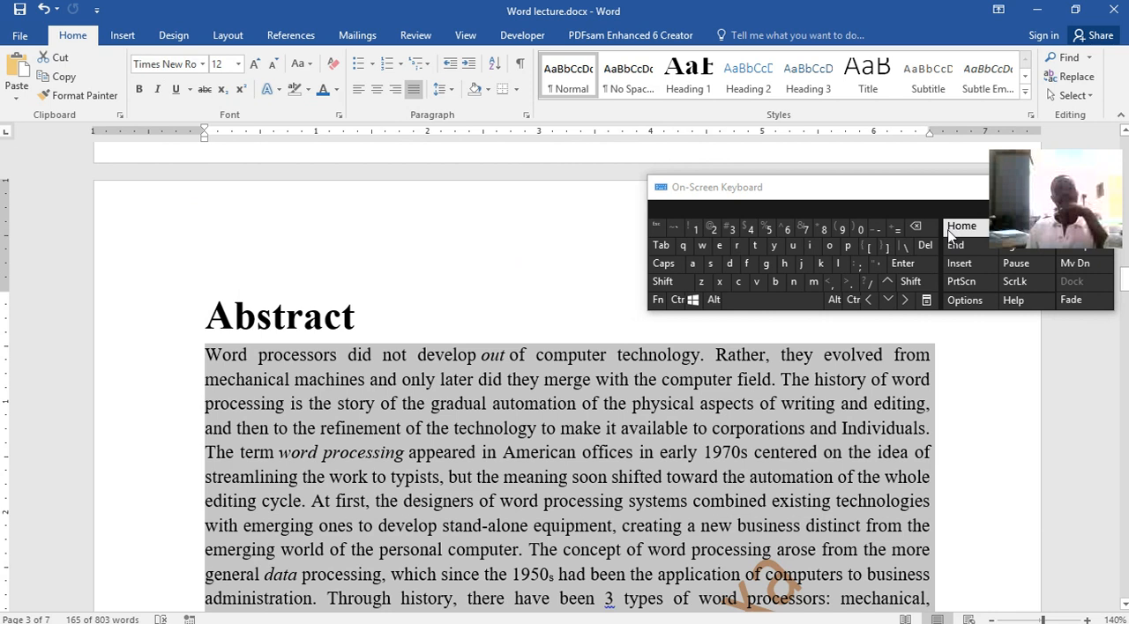
left_click(481, 329)
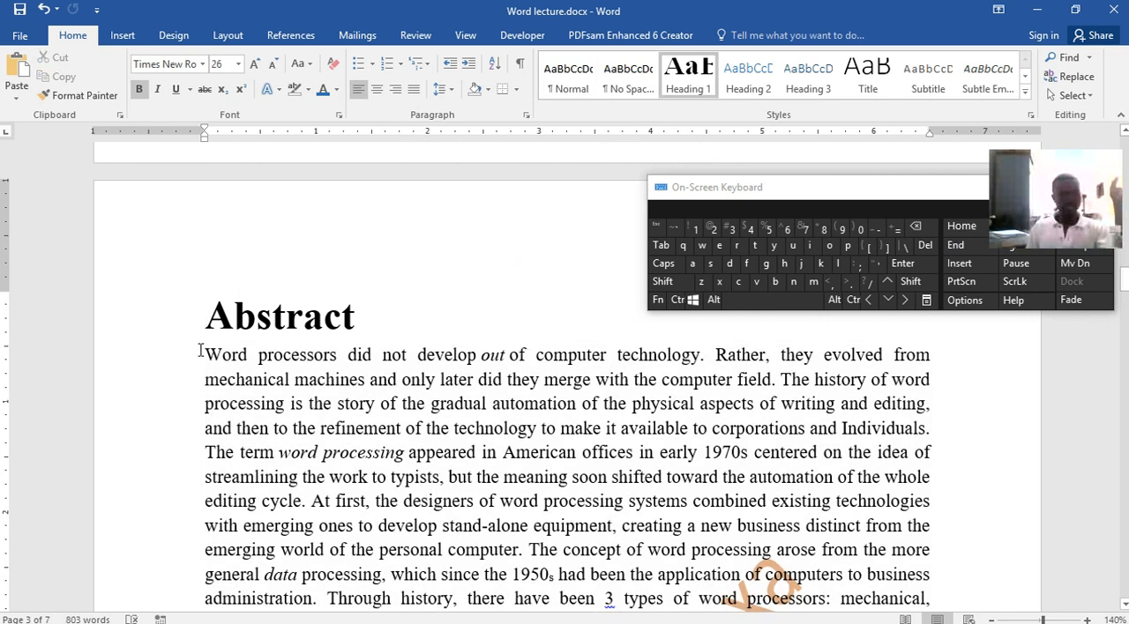
left_click_drag(200, 351, 383, 490)
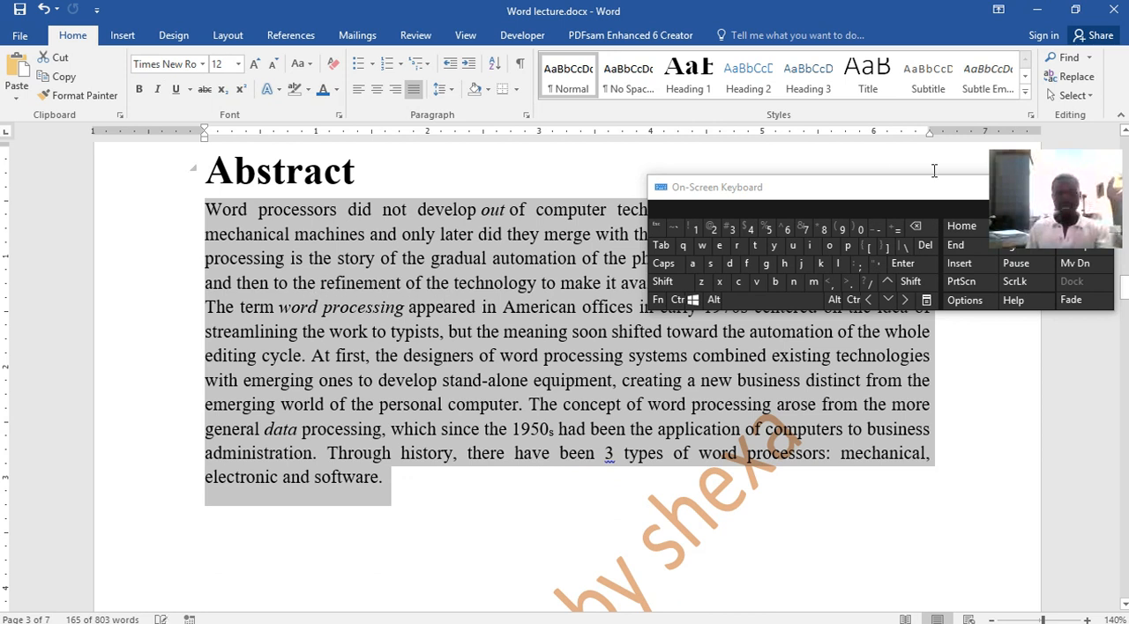
right_click(493, 305)
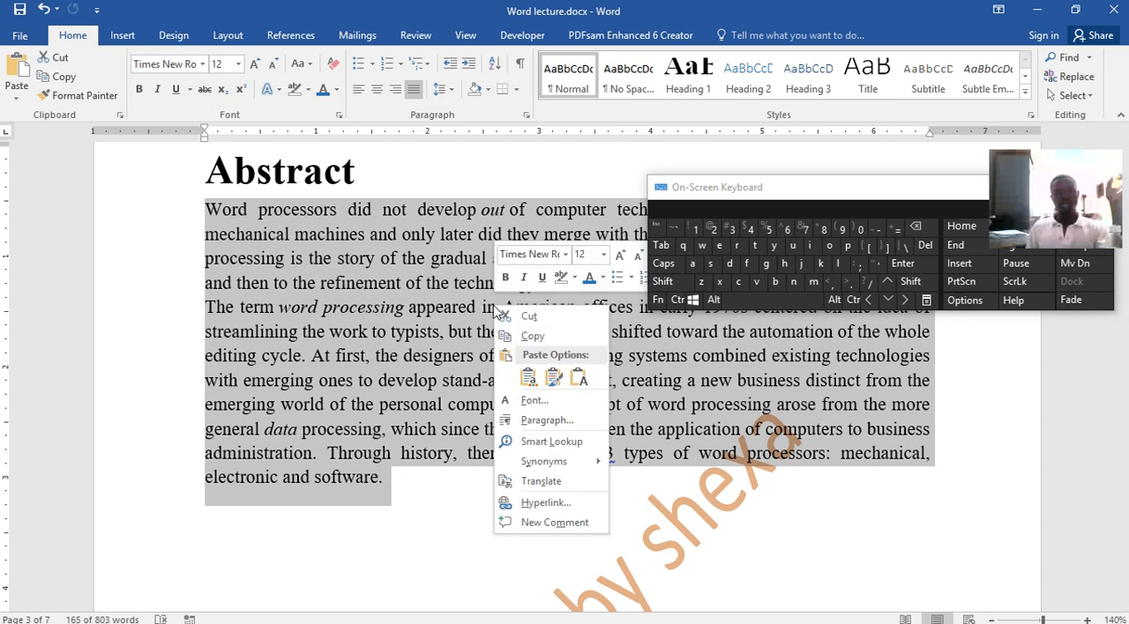
left_click(528, 338)
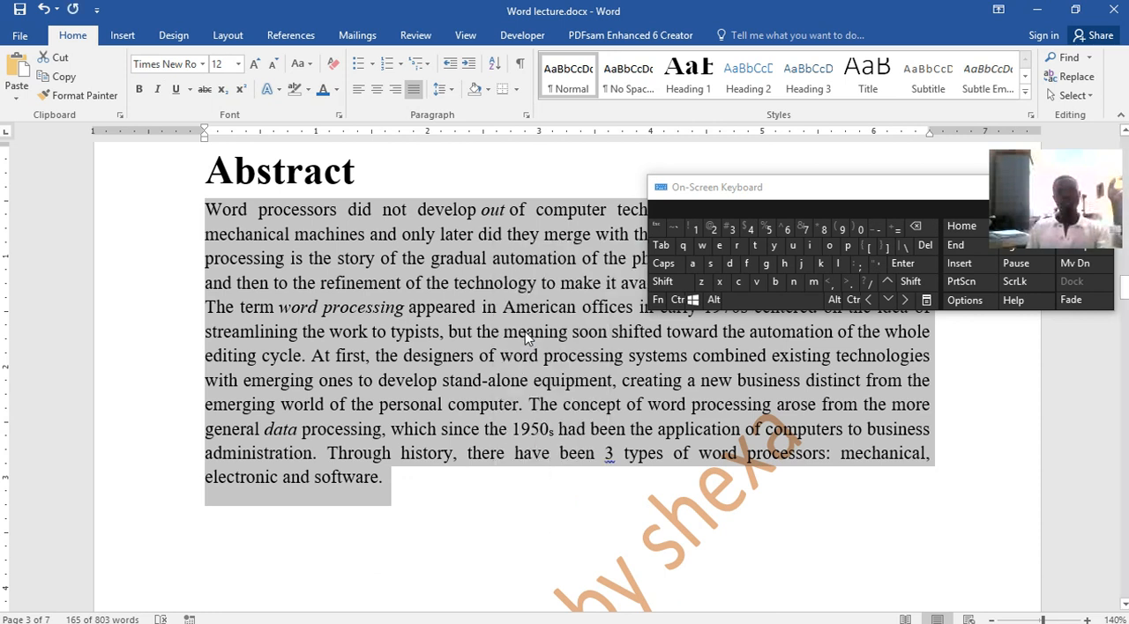
Return to Word lecture1.docx and paste the copied paragraph on the blank line below the title with Keep Source Formatting
left_click(1038, 10)
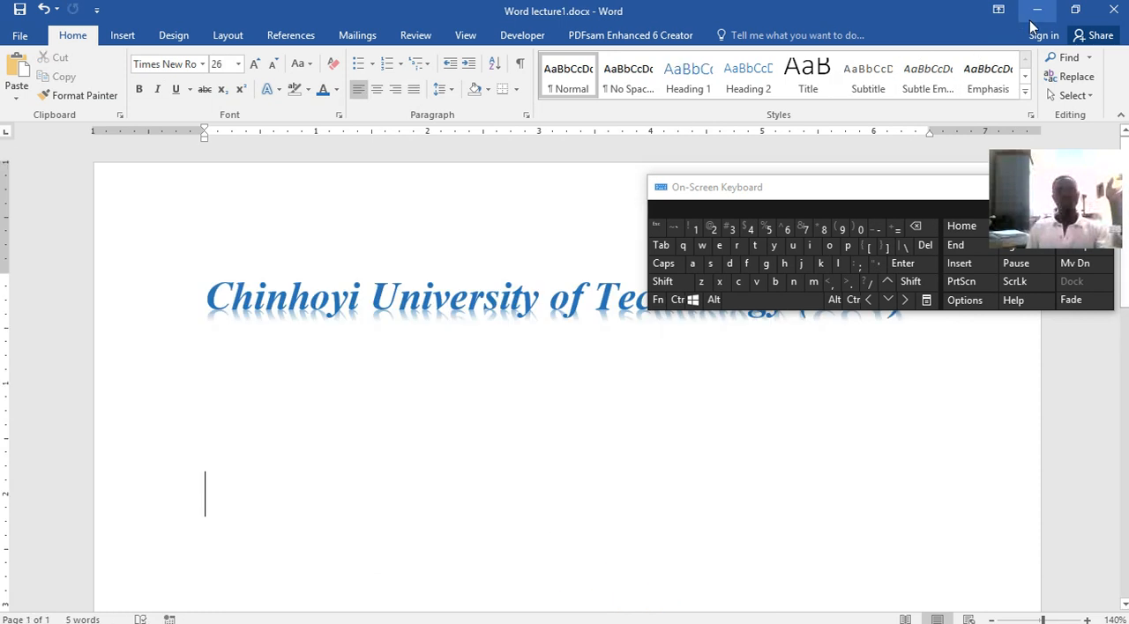
right_click(218, 496)
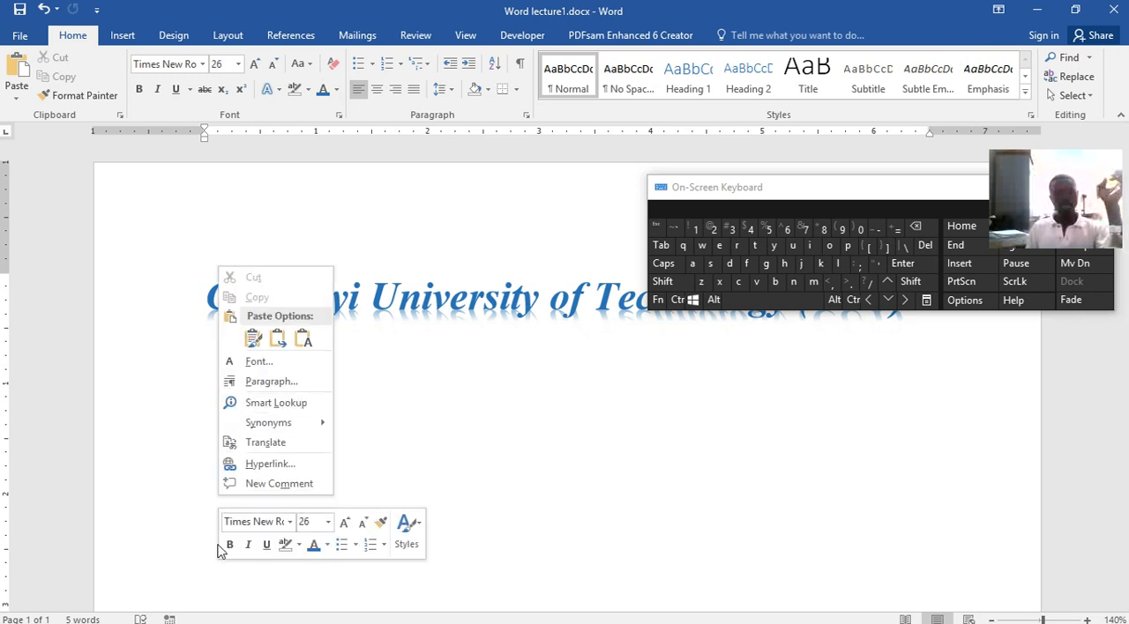
left_click(280, 339)
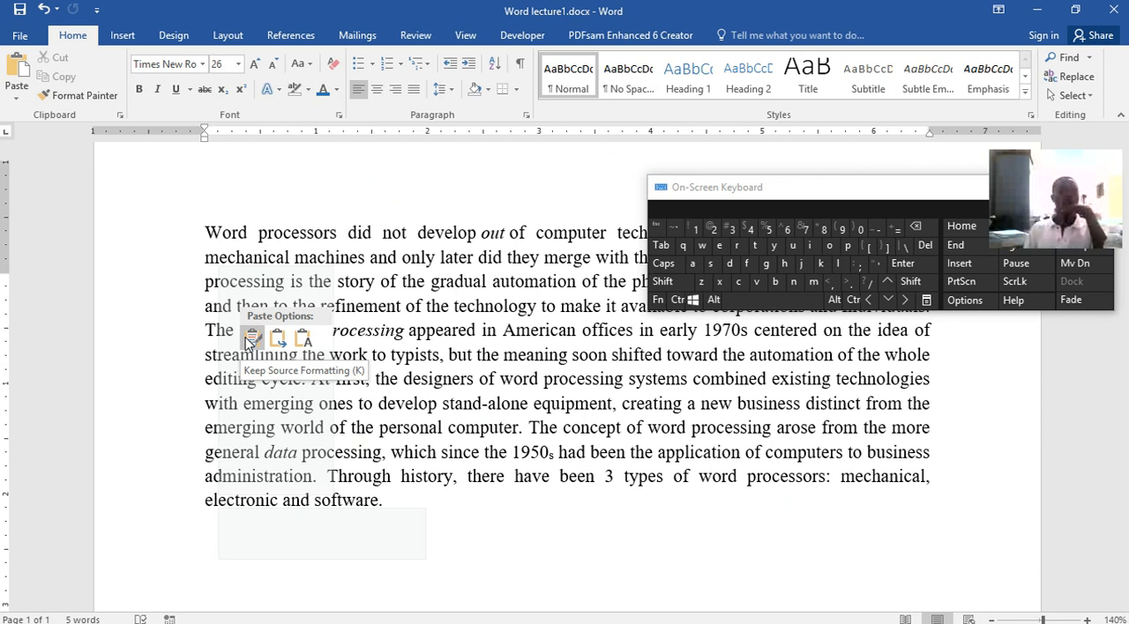
left_click(252, 339)
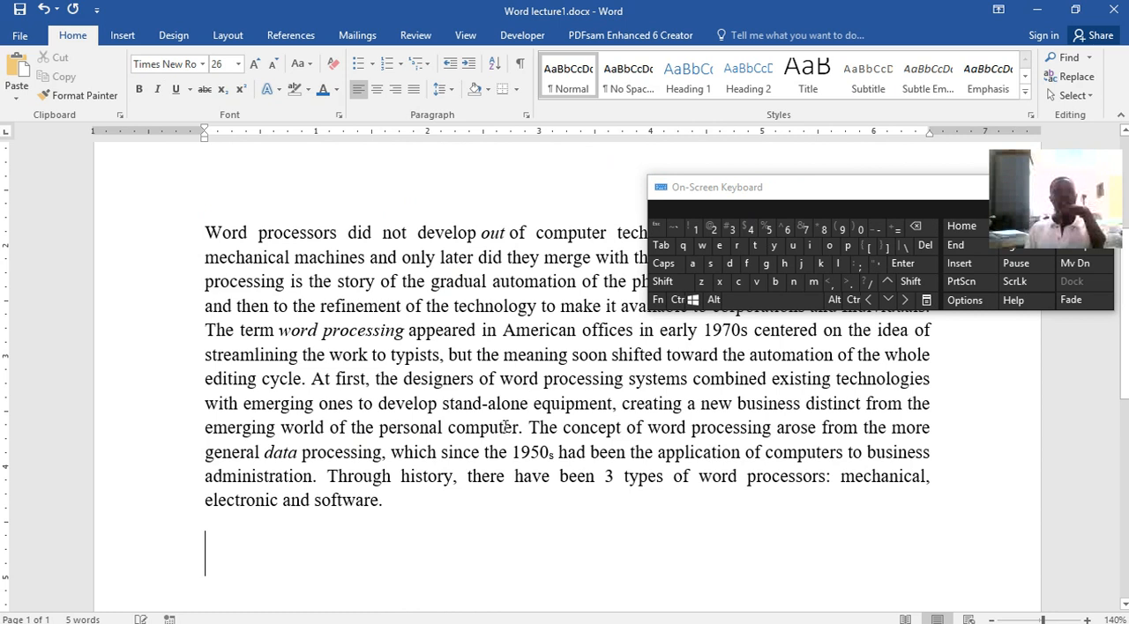
scroll(595, 450, "up", 1)
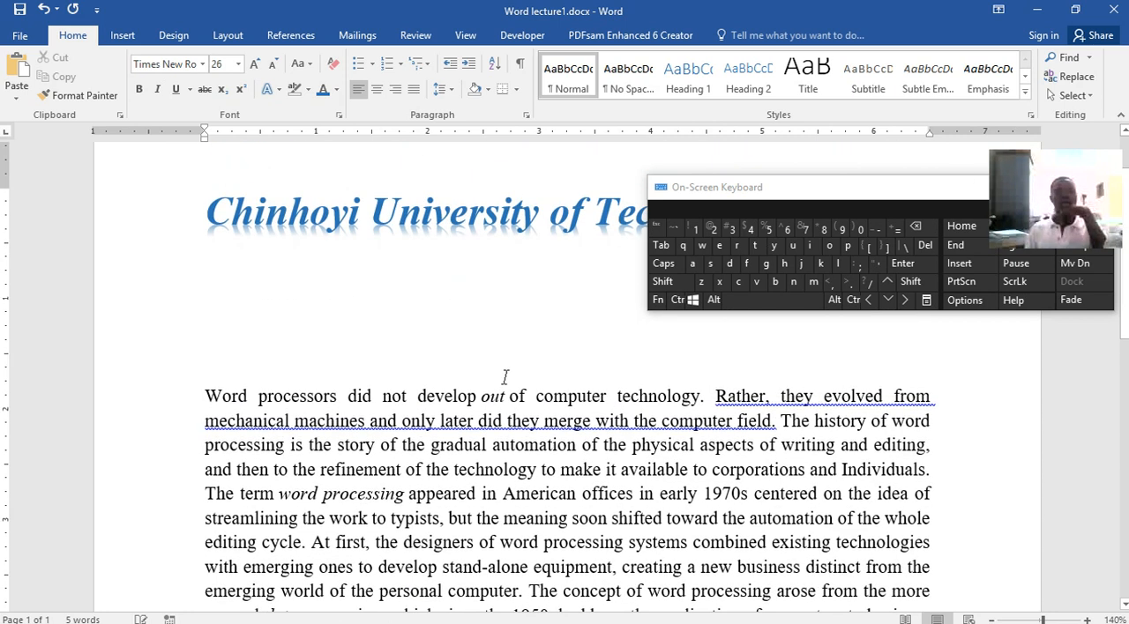
Switch the pasted Abstract paragraph to the Merge Formatting paste option and look through the reformatted text
scroll(374, 503, "down", 4)
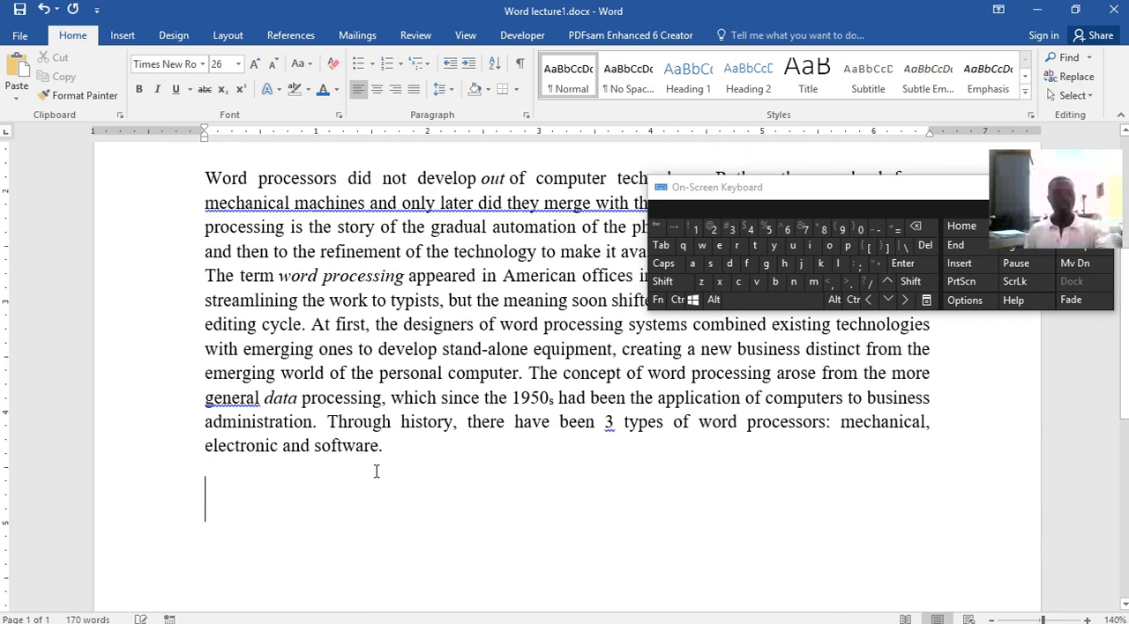
left_click(432, 475)
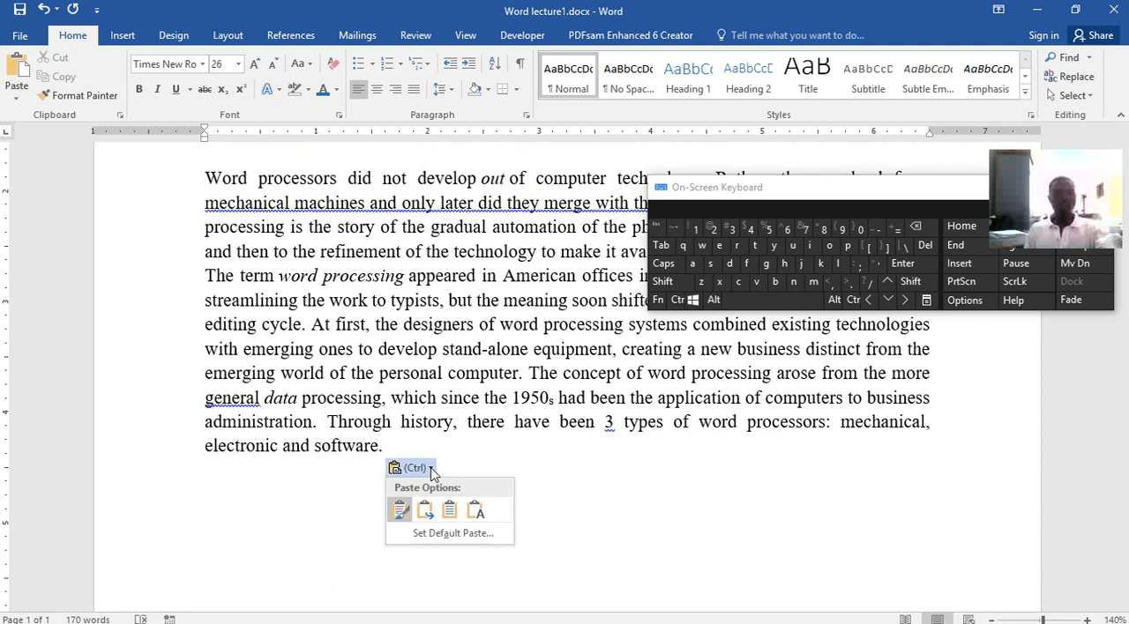
left_click(426, 512)
scroll(741, 459, "up", 10)
scroll(741, 459, "up", 18)
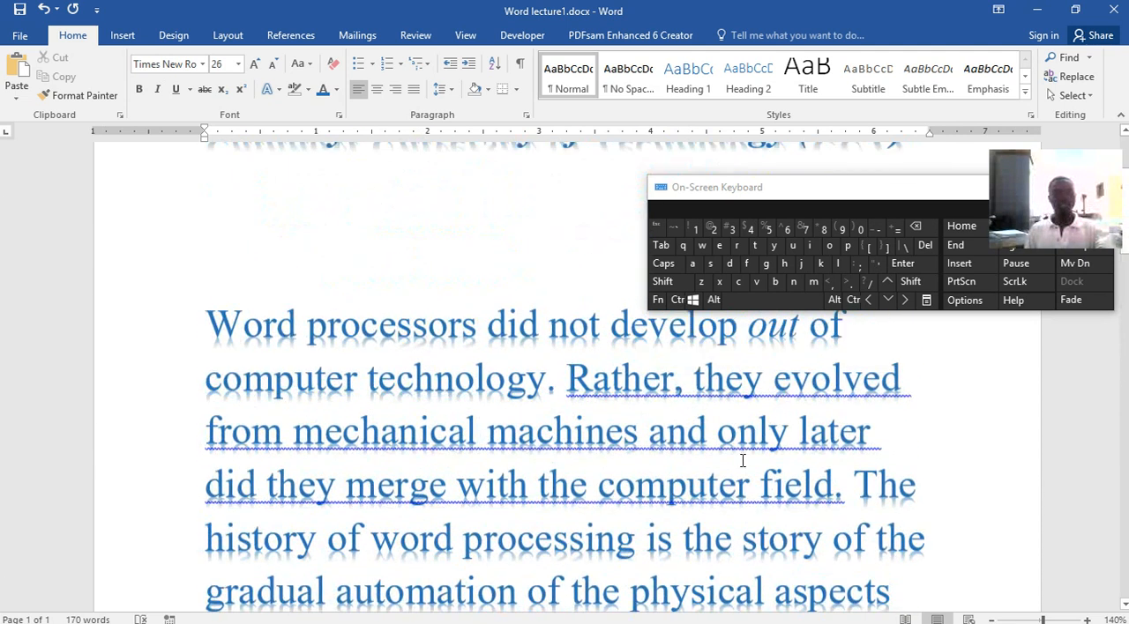
scroll(741, 459, "down", 20)
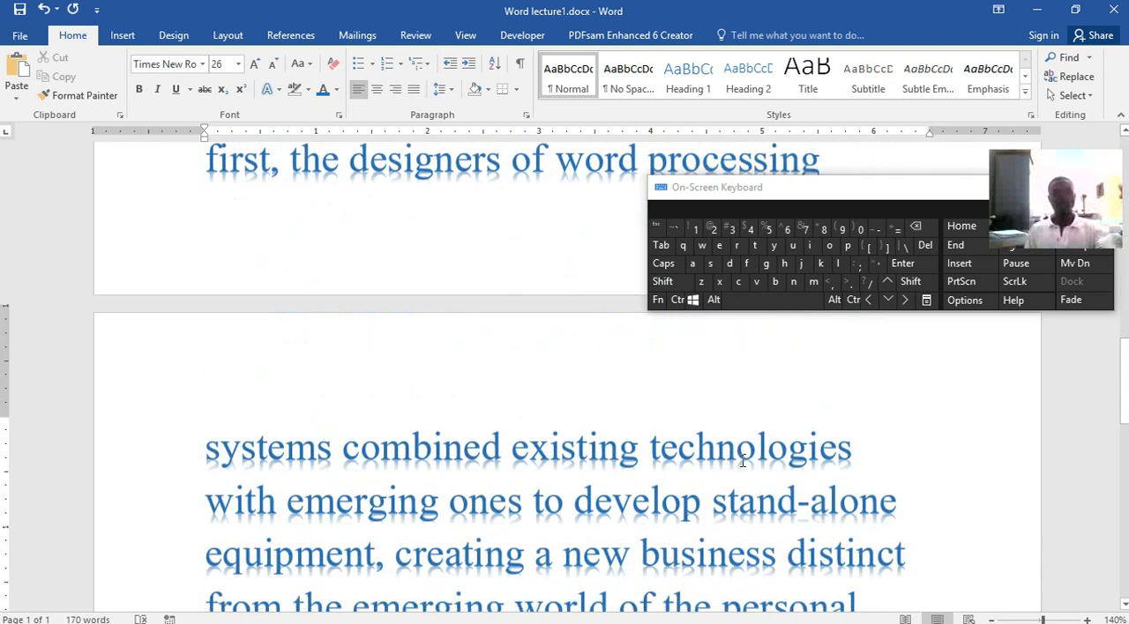
scroll(743, 460, "down", 3)
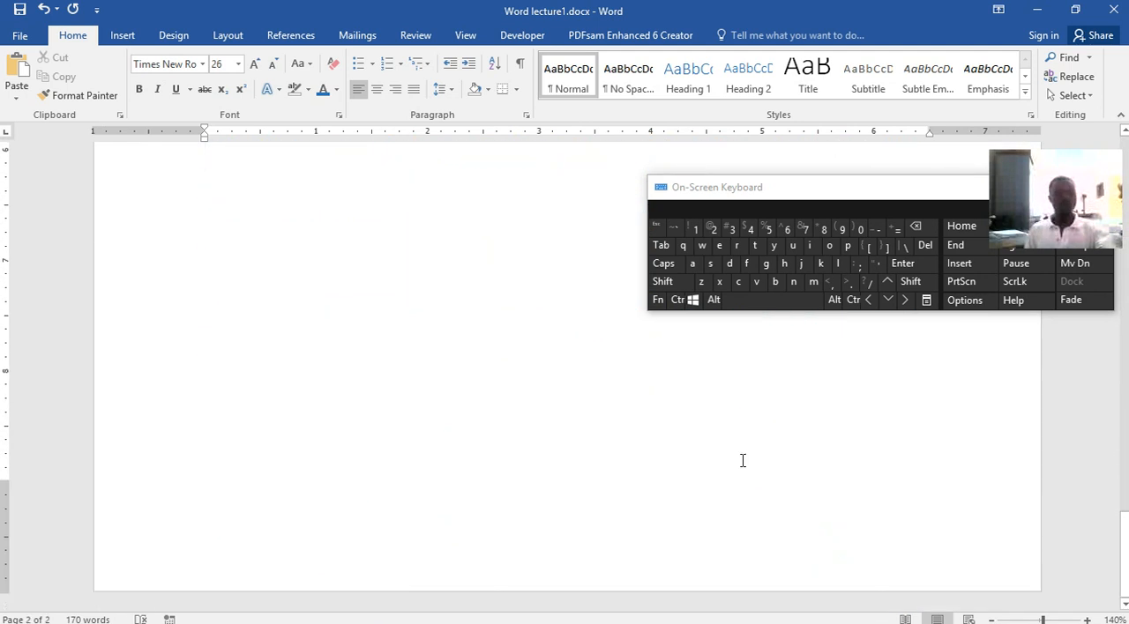
scroll(743, 461, "up", 1)
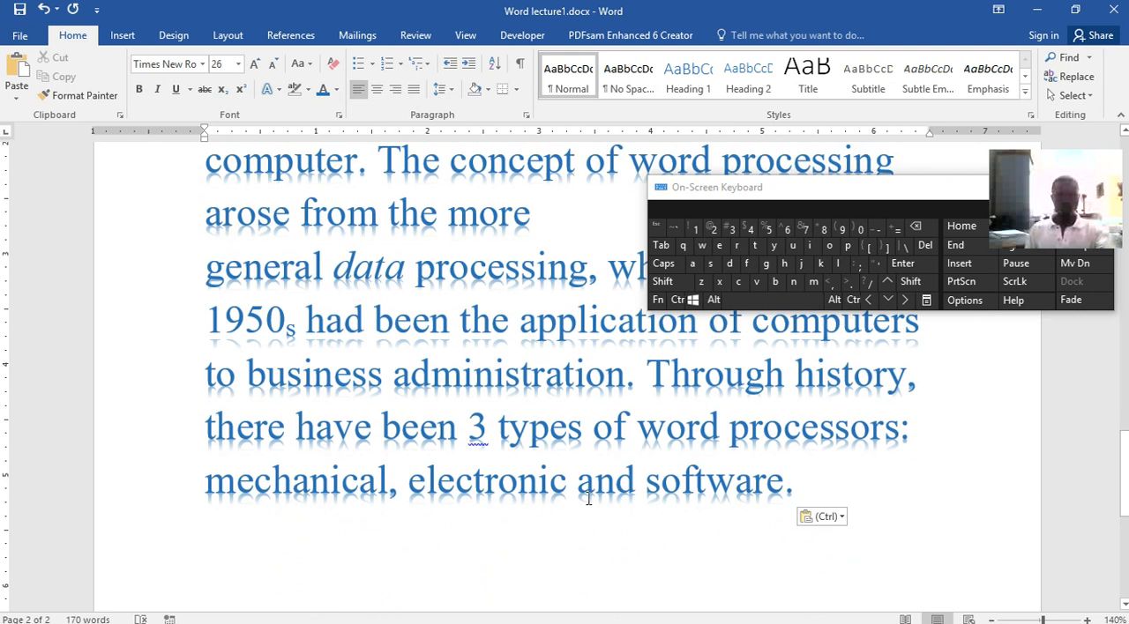
Select the whole pasted paragraph and set its font colour to Automatic and its font size to 12
left_click_drag(796, 482, 209, 508)
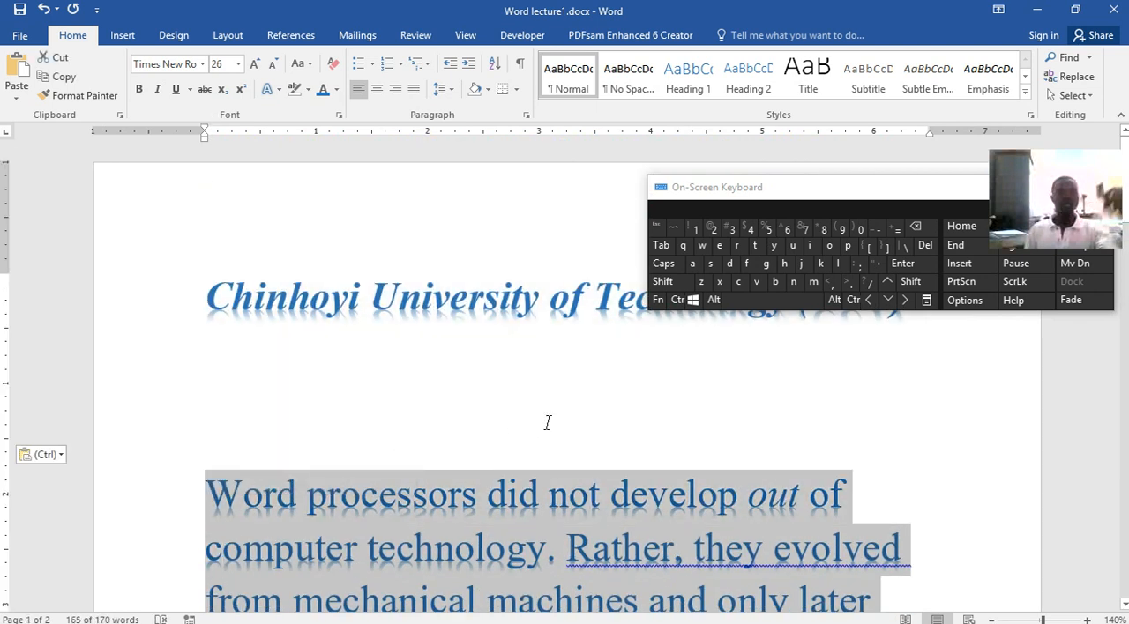
left_click(338, 91)
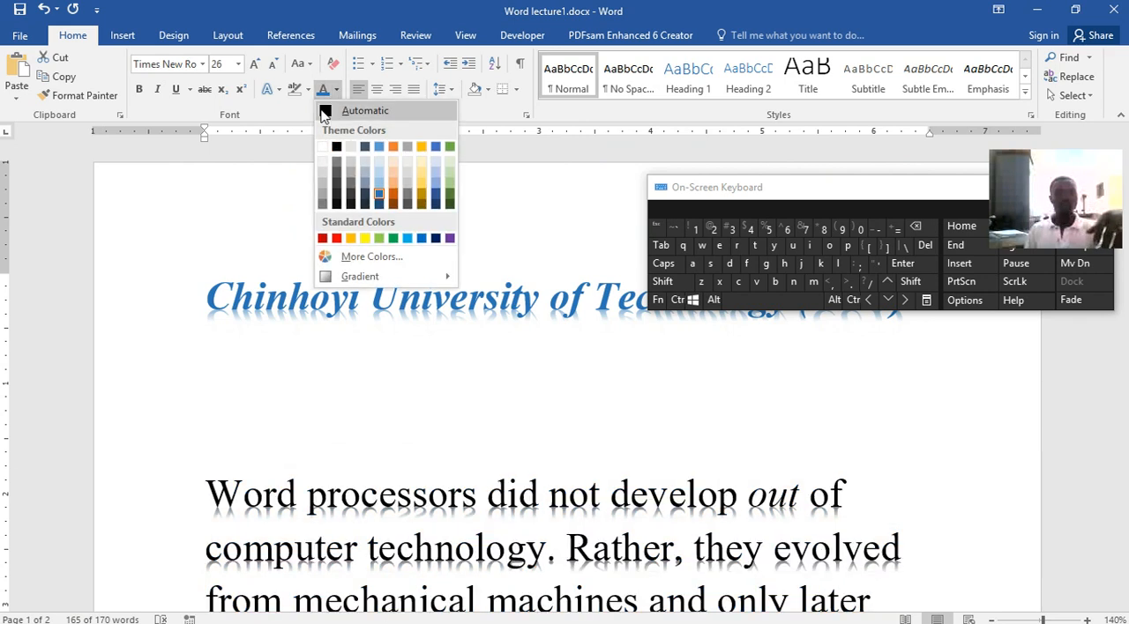
left_click(324, 106)
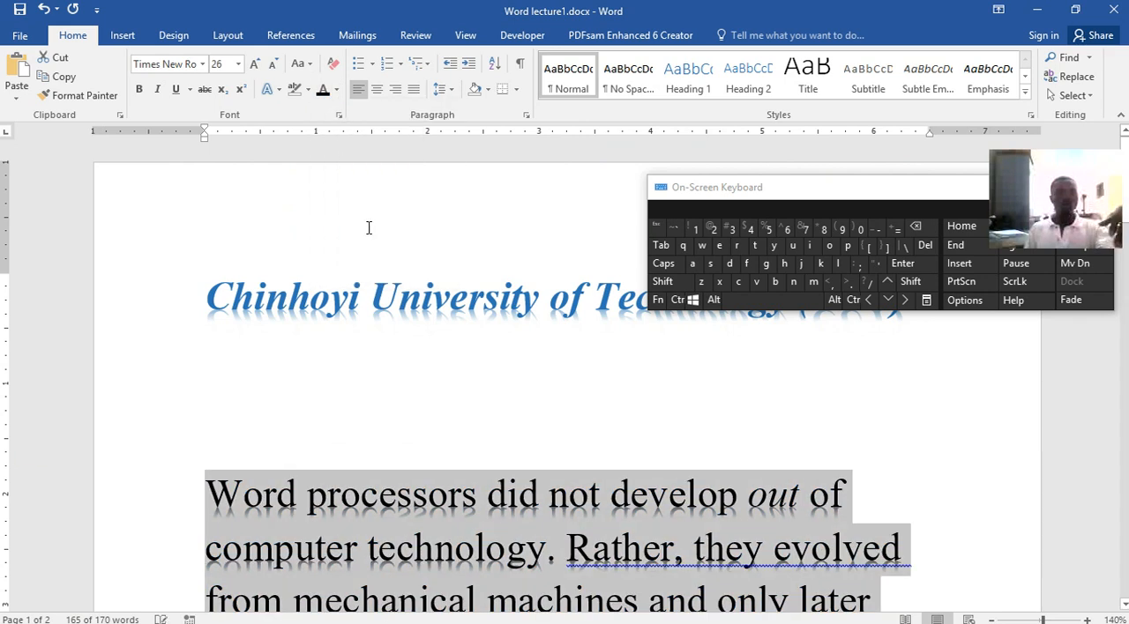
left_click(238, 64)
left_click(220, 146)
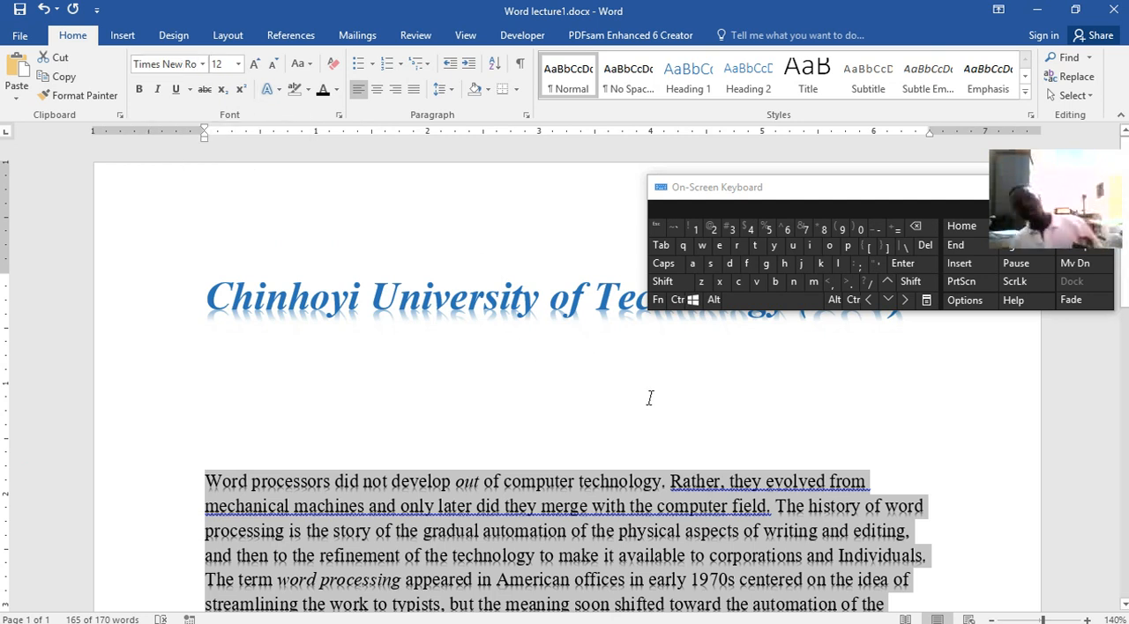
Try centre and right alignment on the pasted paragraph, and settle on justified alignment
scroll(640, 418, "down", 3)
scroll(634, 408, "up", 1)
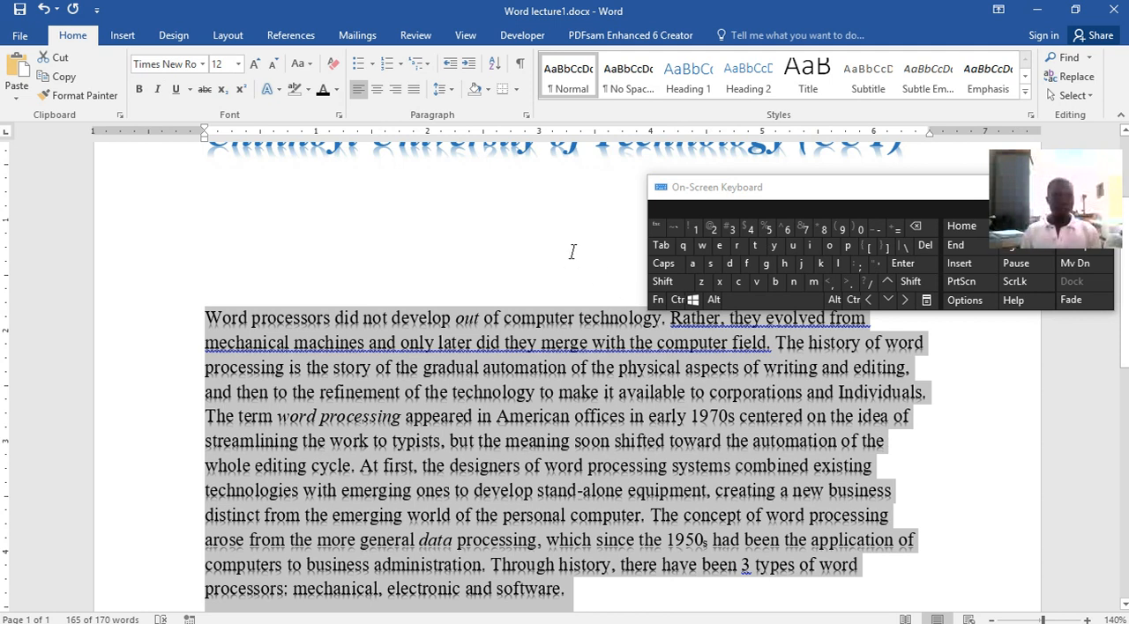
left_click(377, 89)
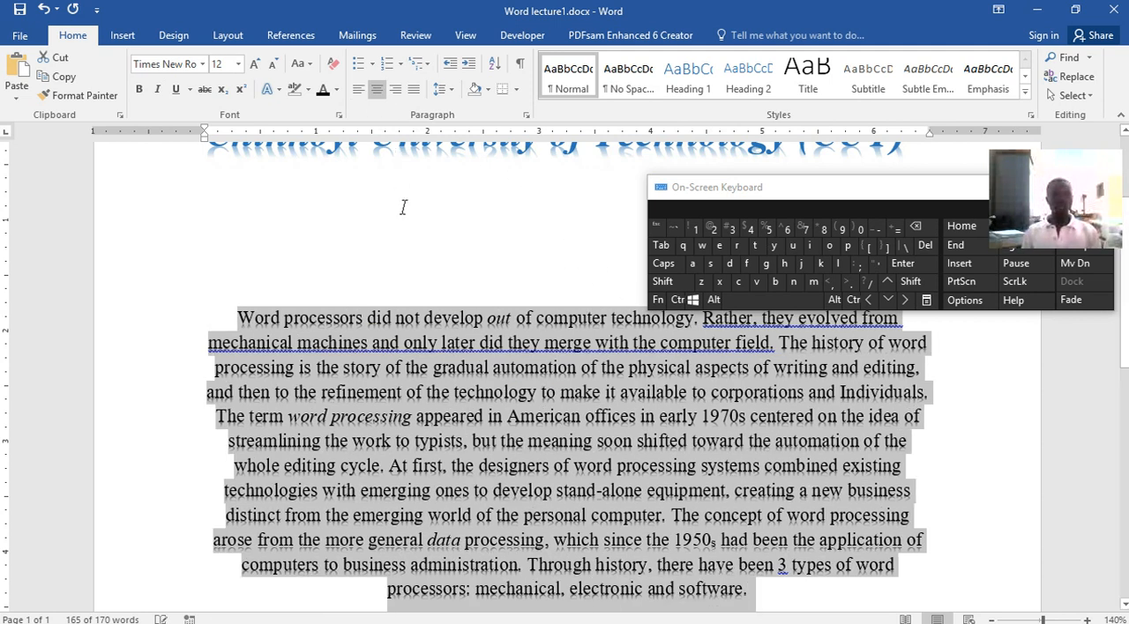
left_click(395, 89)
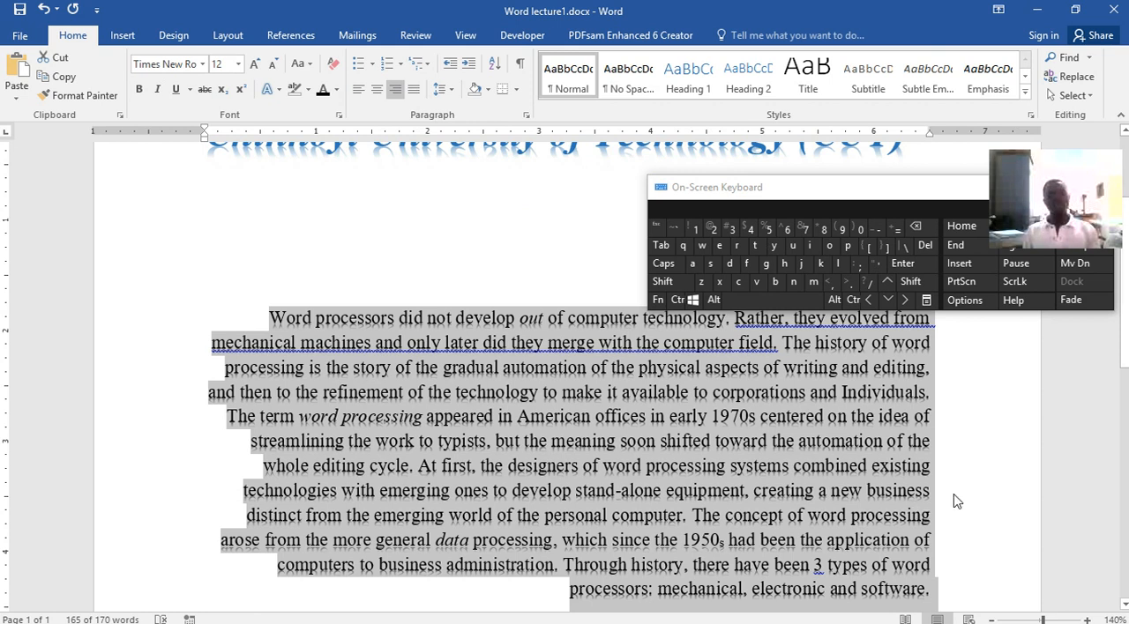
left_click(414, 89)
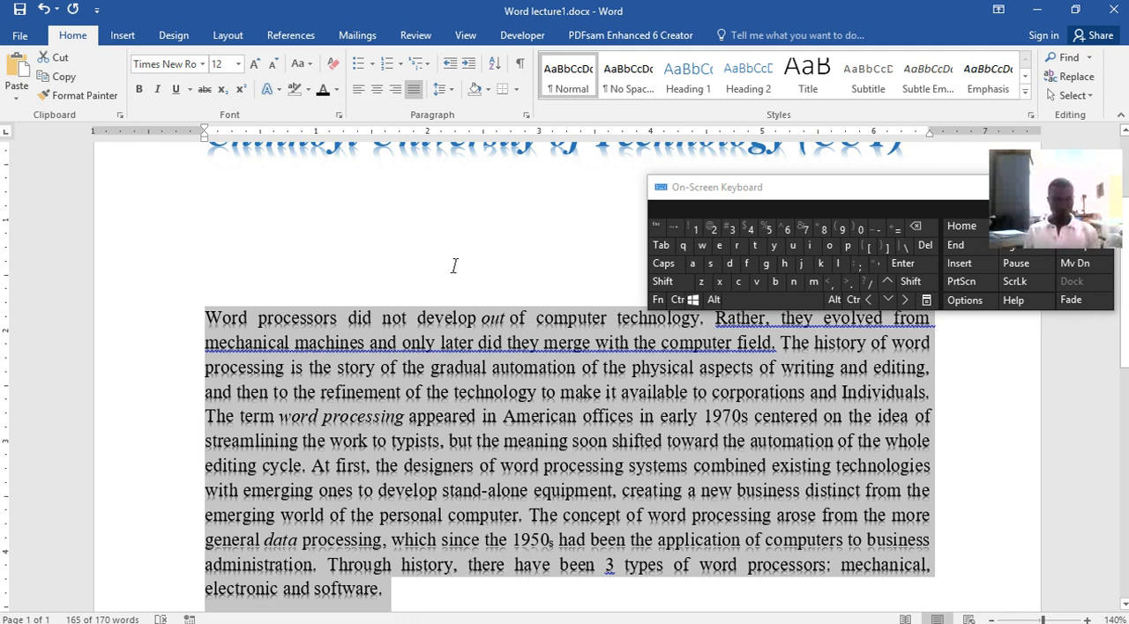
left_click(512, 345)
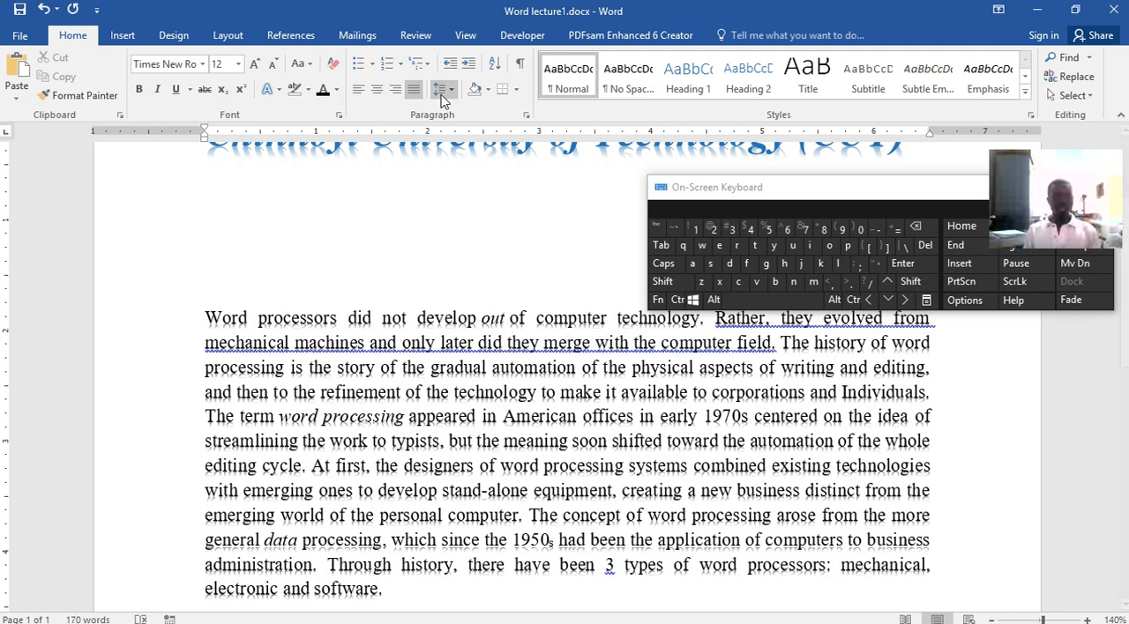
Select the whole body paragraph and apply Light Green paragraph shading
left_click(488, 89)
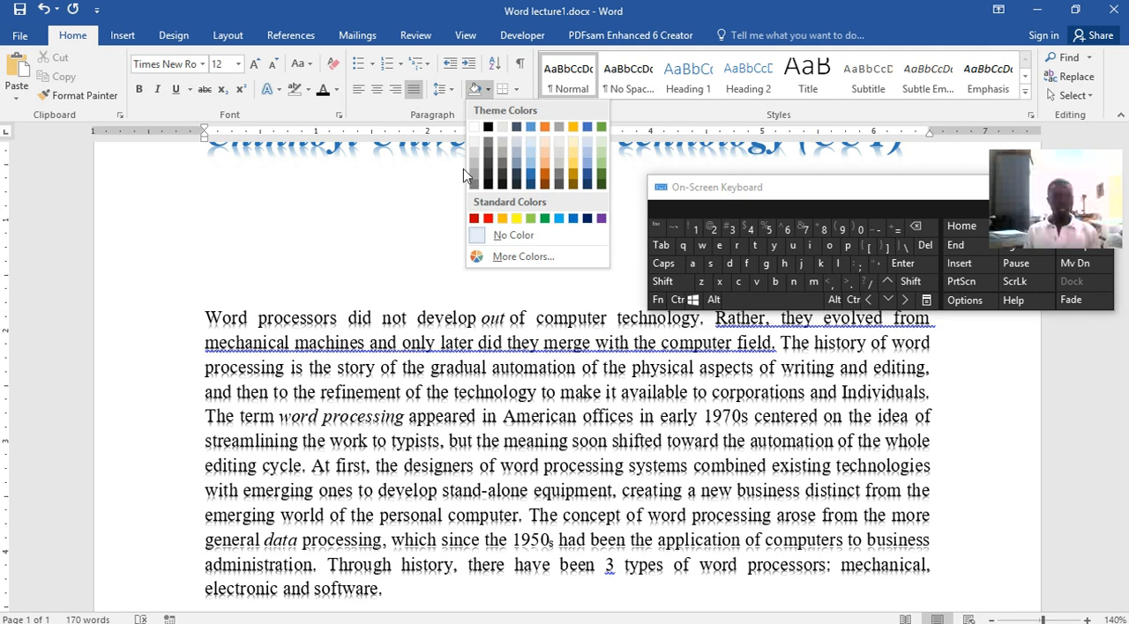
left_click(188, 321)
left_click_drag(207, 319, 542, 597)
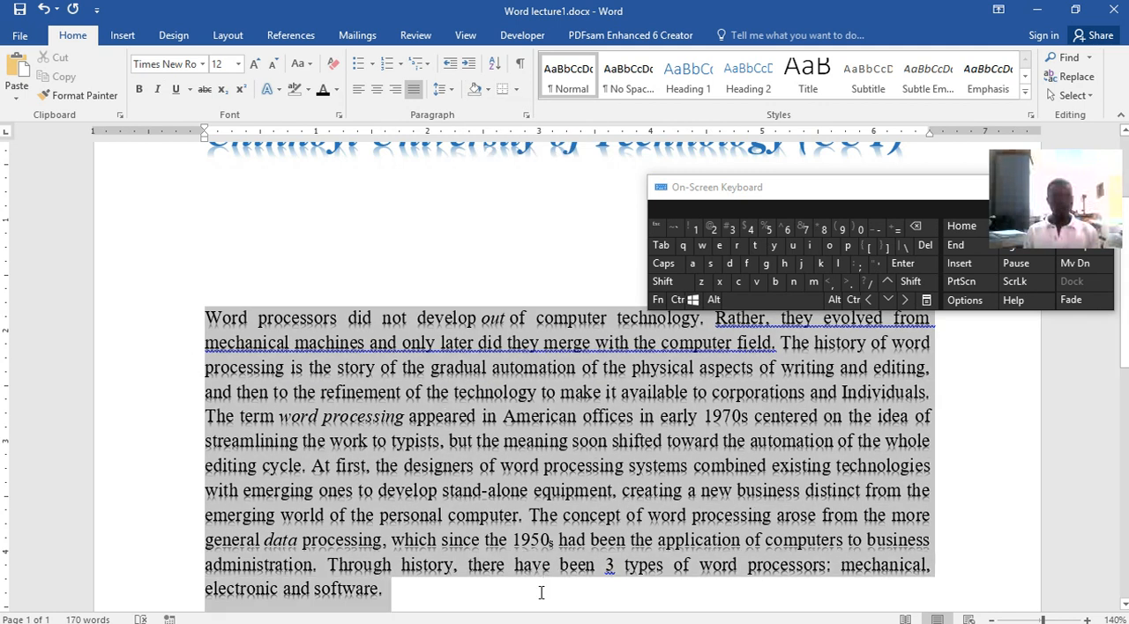
left_click(487, 90)
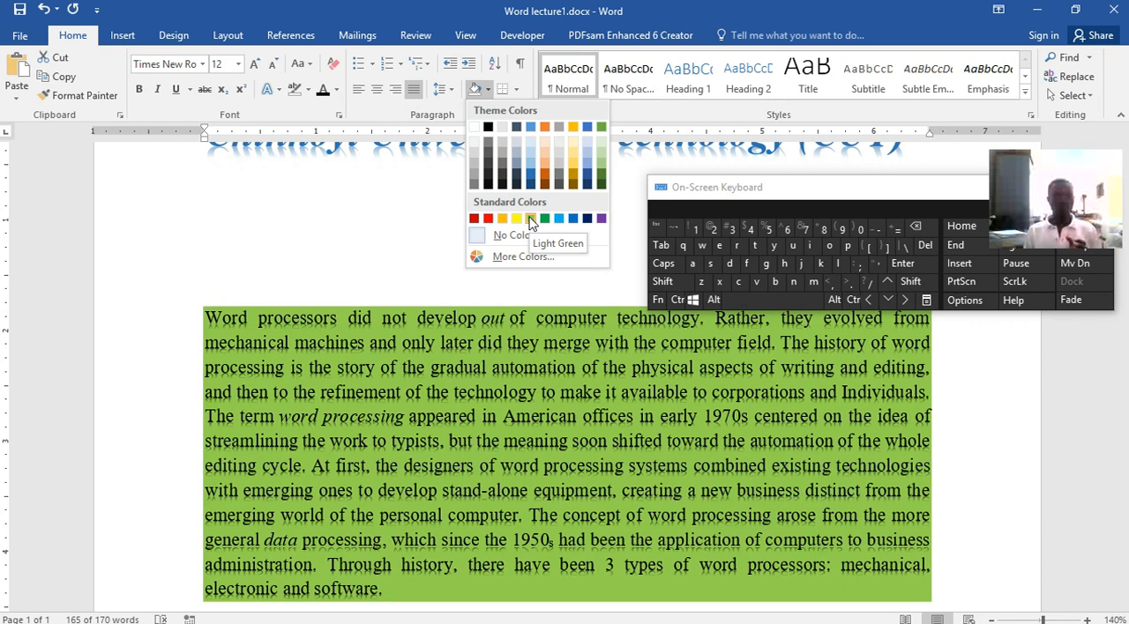
left_click(531, 219)
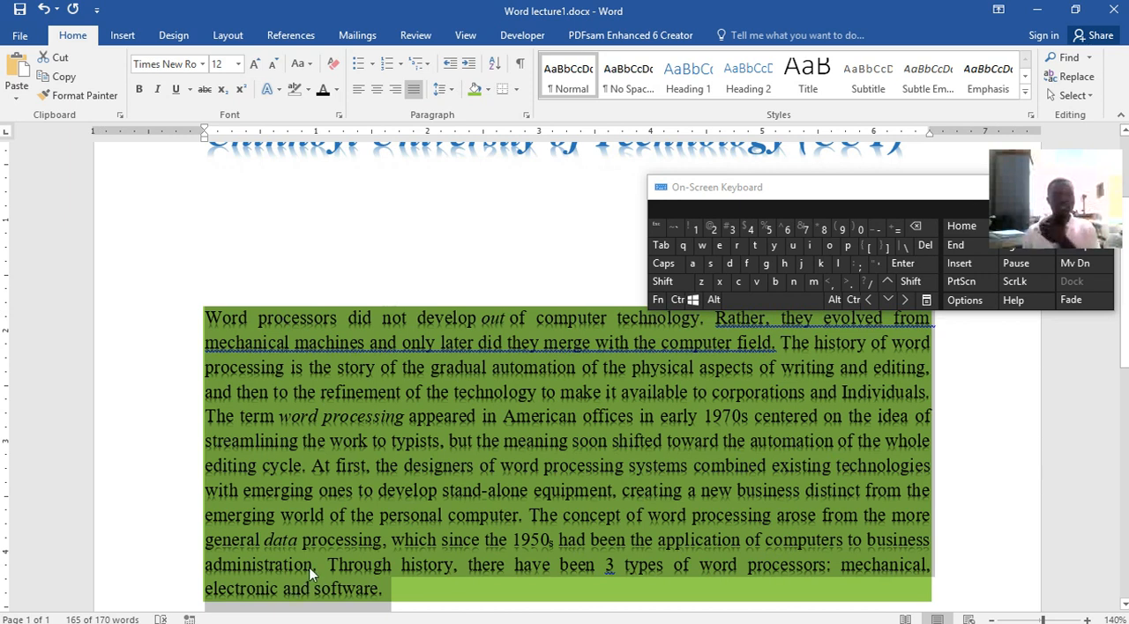
Apply the plain black text effect, the first preset in the gallery, to the green-shaded paragraph
left_click(273, 89)
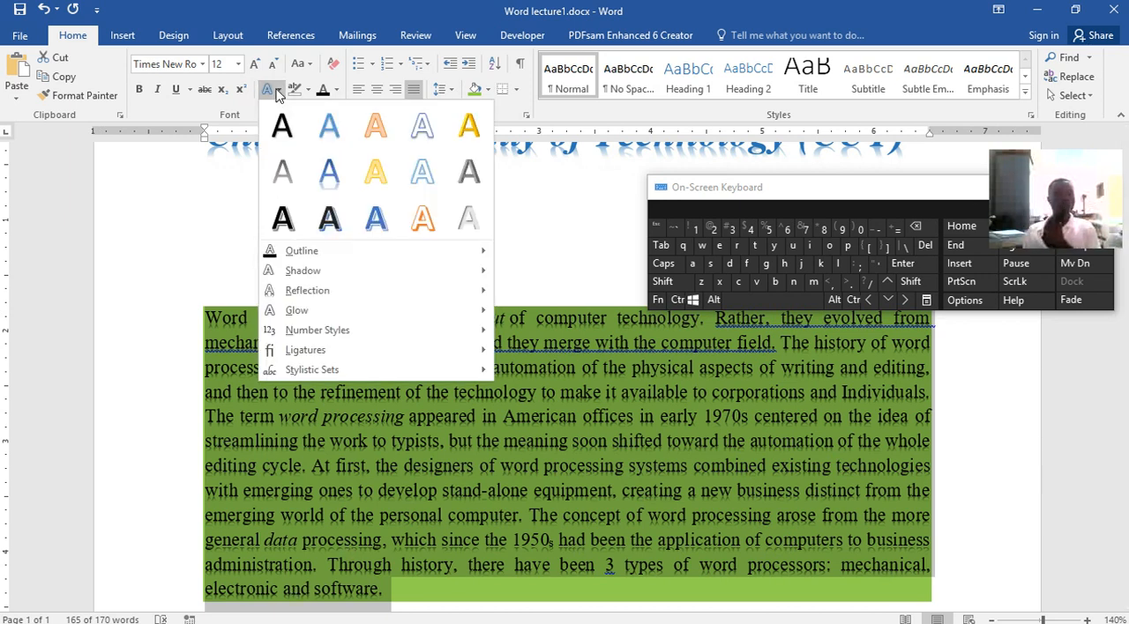
left_click(281, 128)
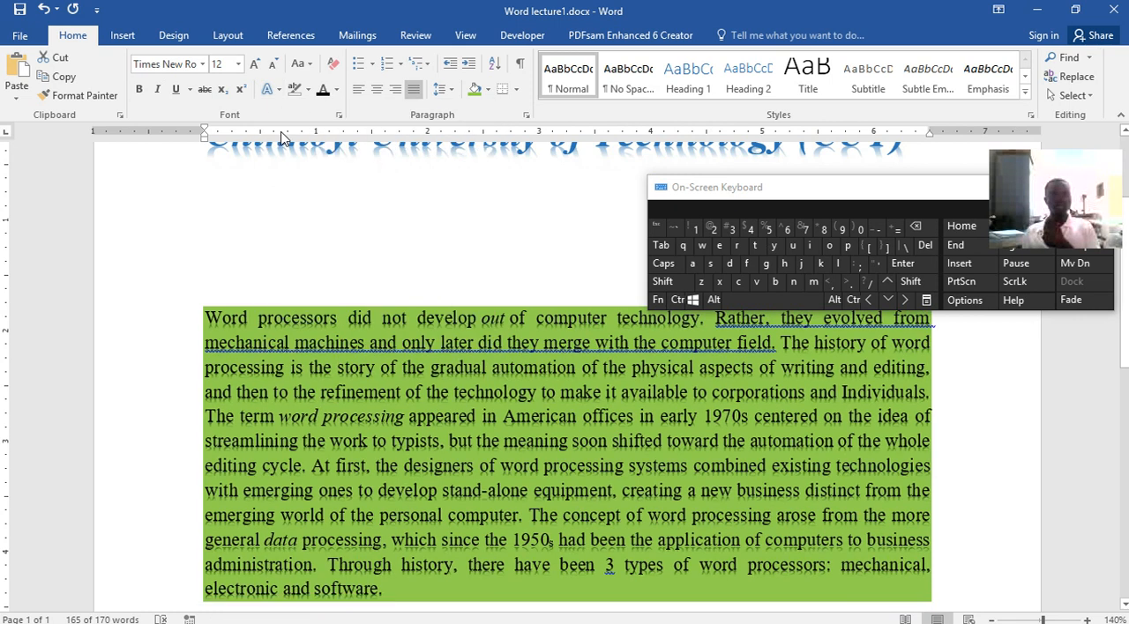
left_click(634, 422)
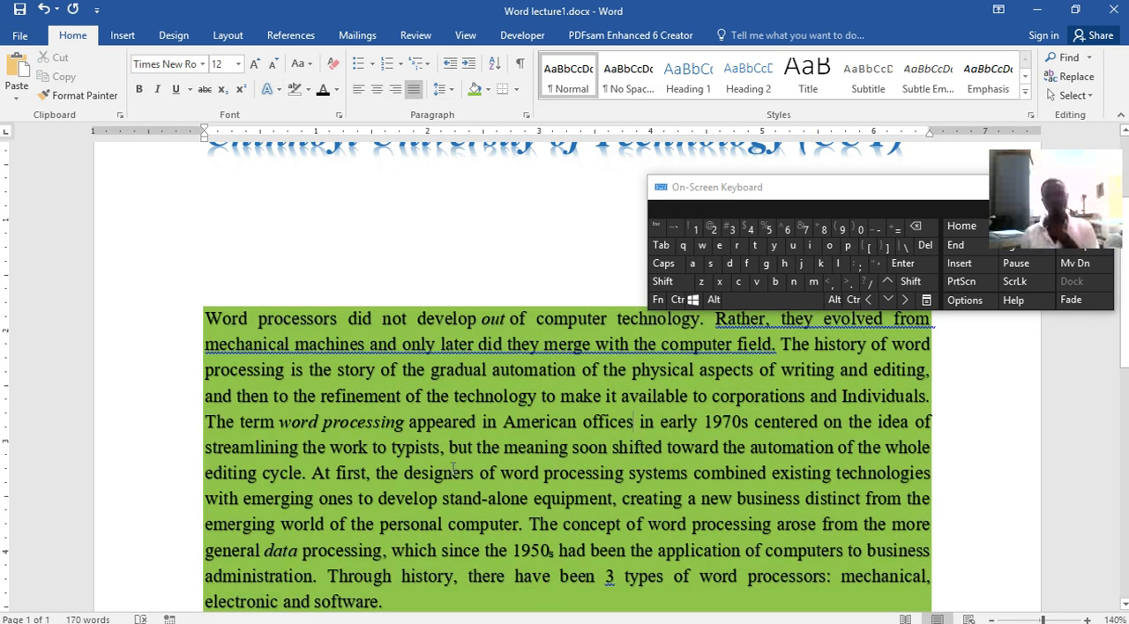
Apply All Borders to the shaded paragraph, and view the border options once more without choosing another
left_click(517, 91)
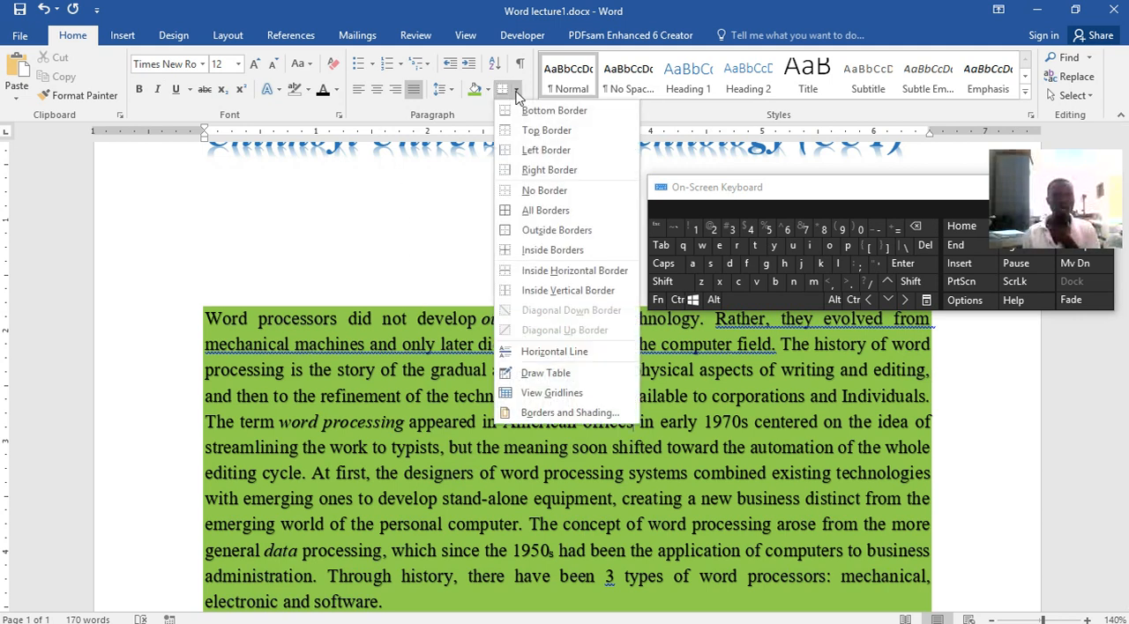
left_click(533, 209)
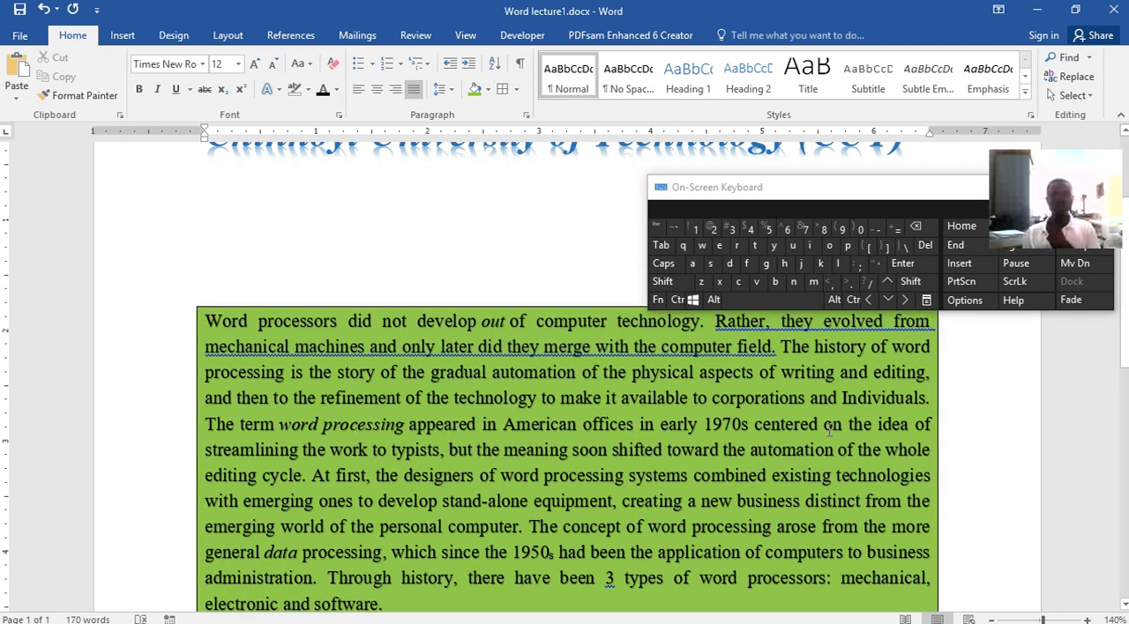
left_click(516, 90)
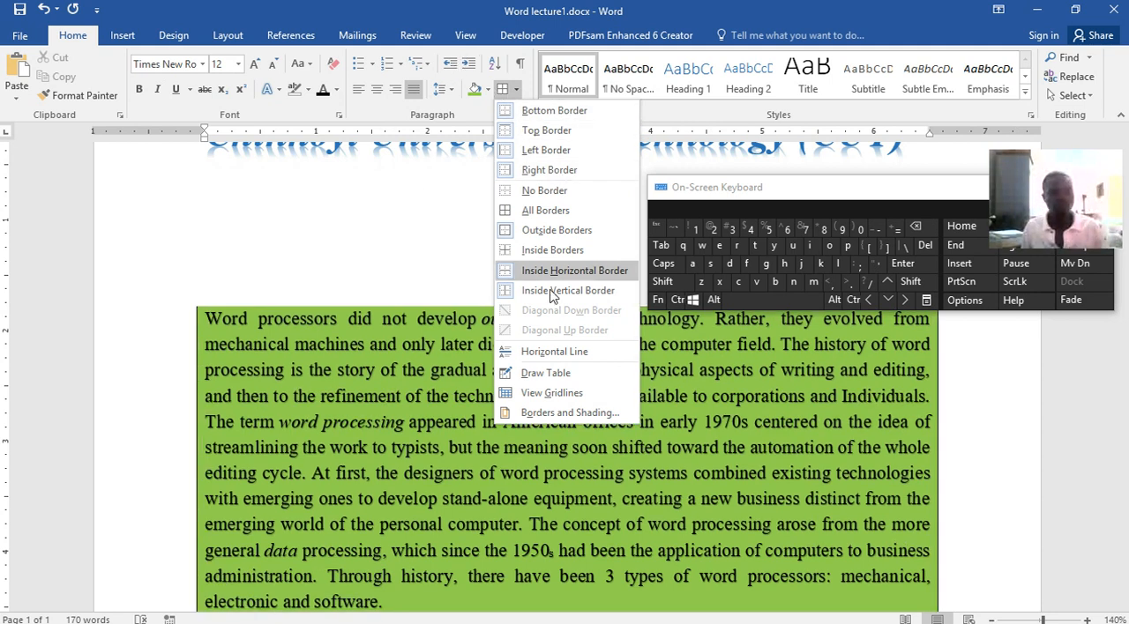
left_click(445, 275)
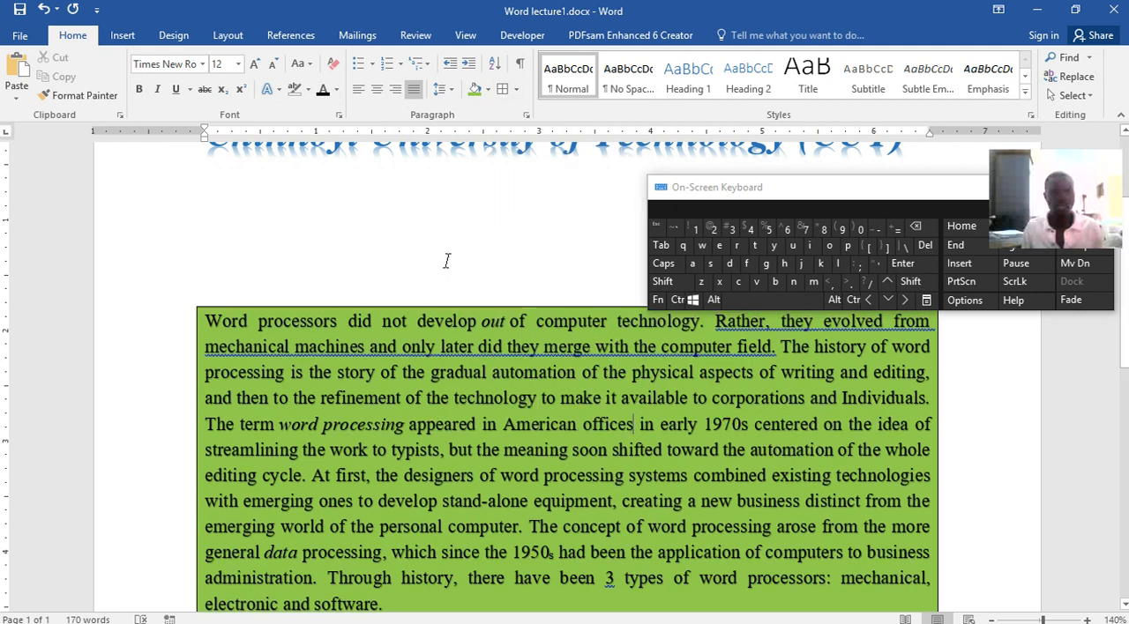
Set the bordered paragraph's line spacing to 1.15 and place the cursor on the blank line above it
left_click(452, 90)
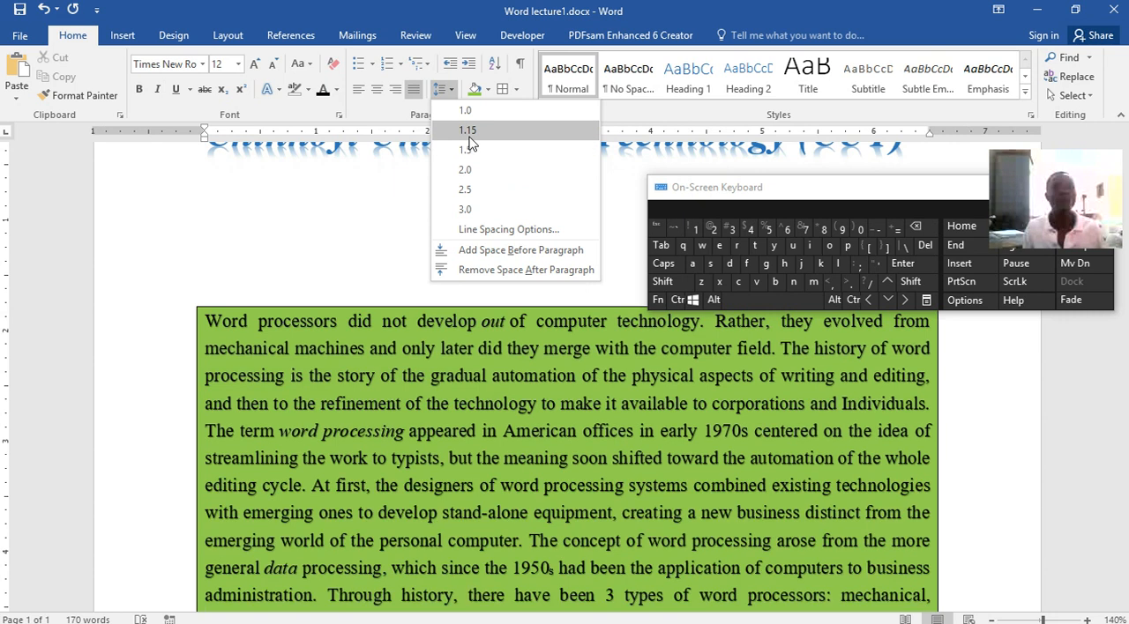
left_click(468, 139)
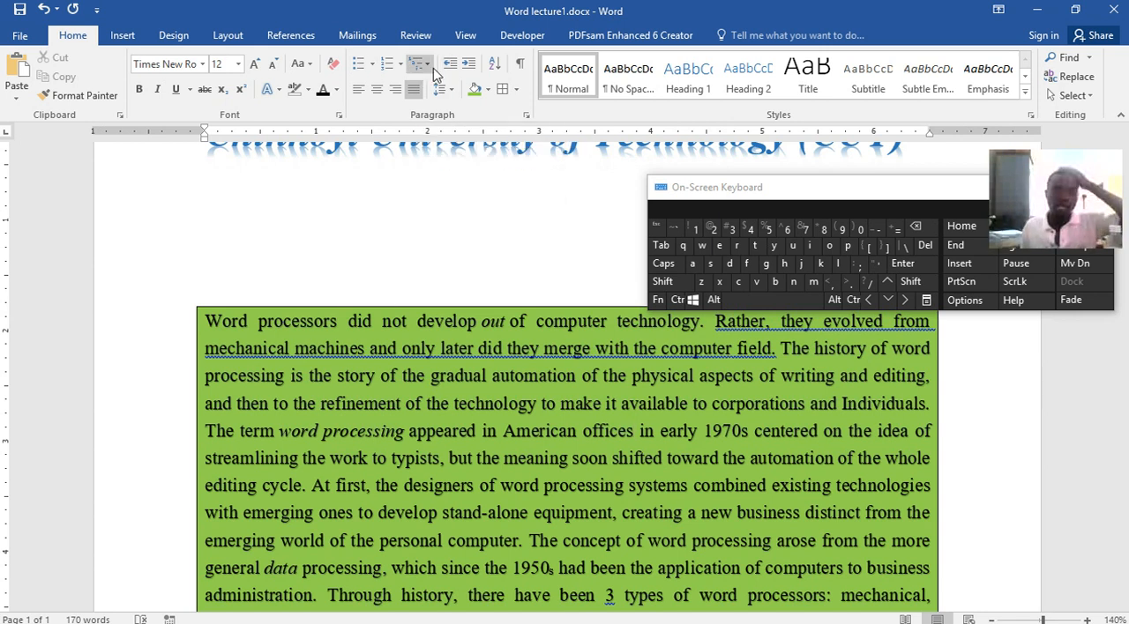
left_click(397, 277)
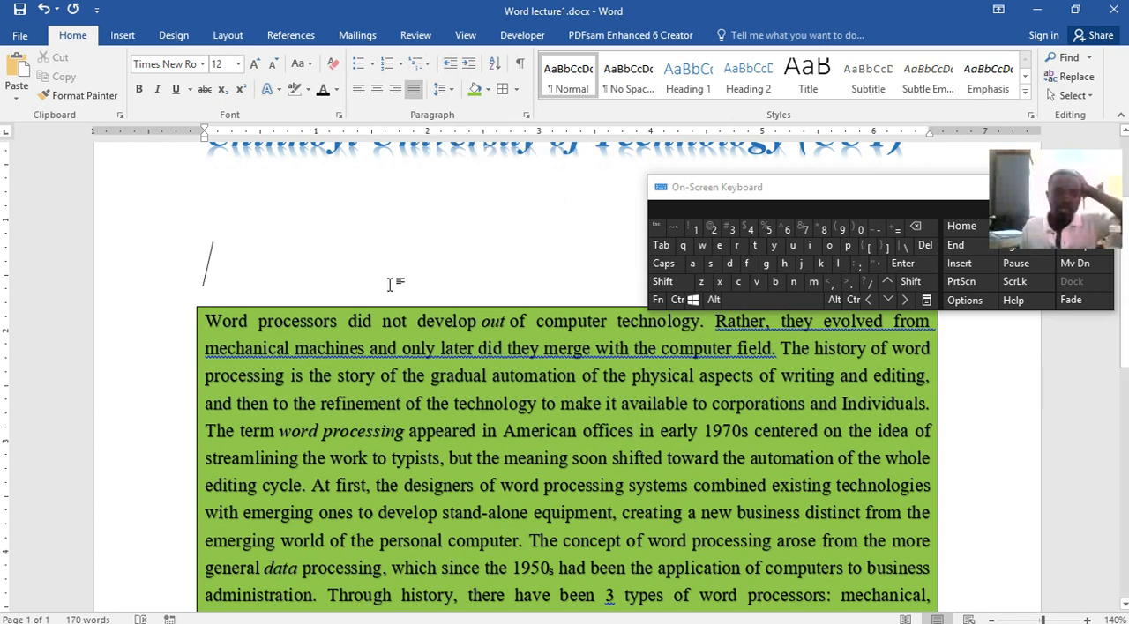
Select the first four lines of the shaded paragraph and try to decrease their indent twice
left_click(207, 325)
left_click_drag(207, 325, 931, 404)
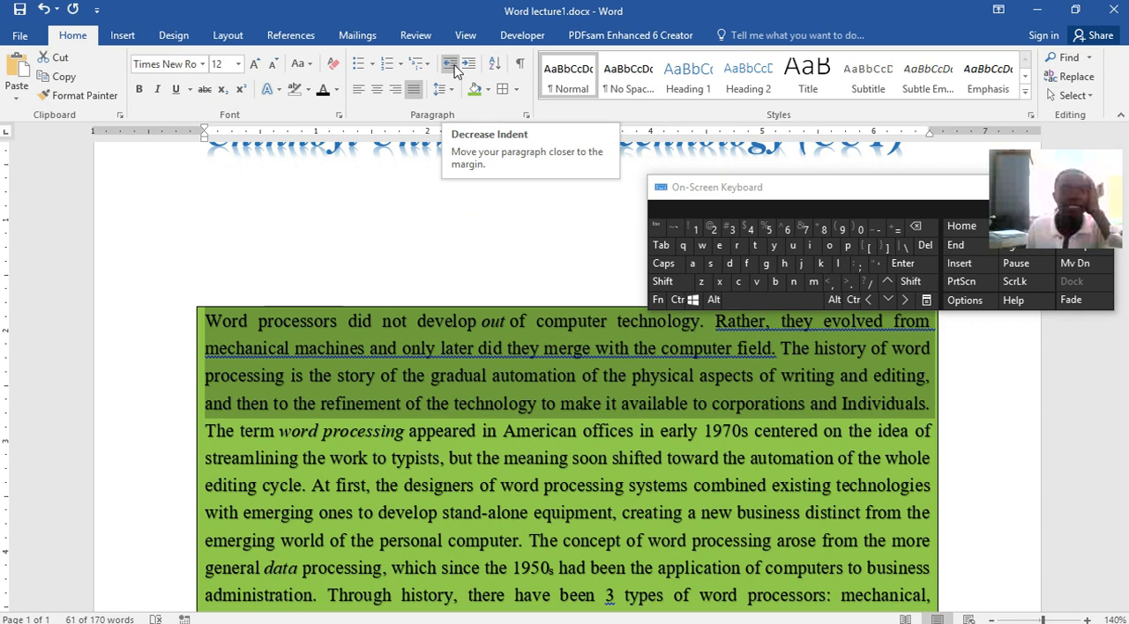
left_click(455, 67)
left_click(455, 67)
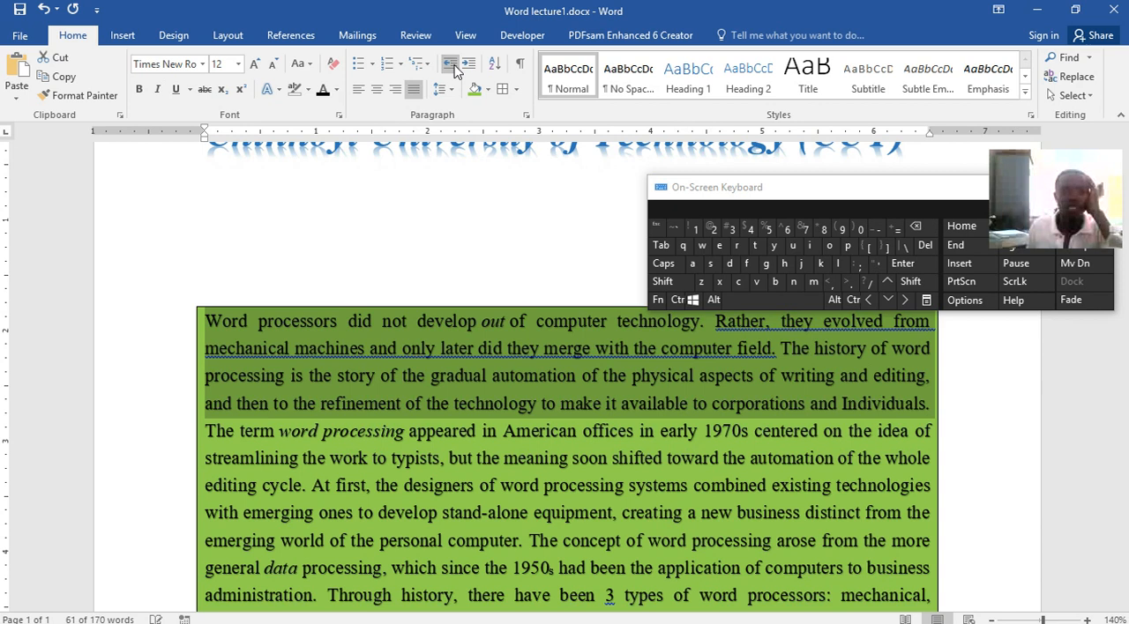
Select the whole shaded paragraph and increase its left indent repeatedly up to the 2.5 mark on the ruler
left_click(179, 328)
left_click_drag(204, 321, 506, 466)
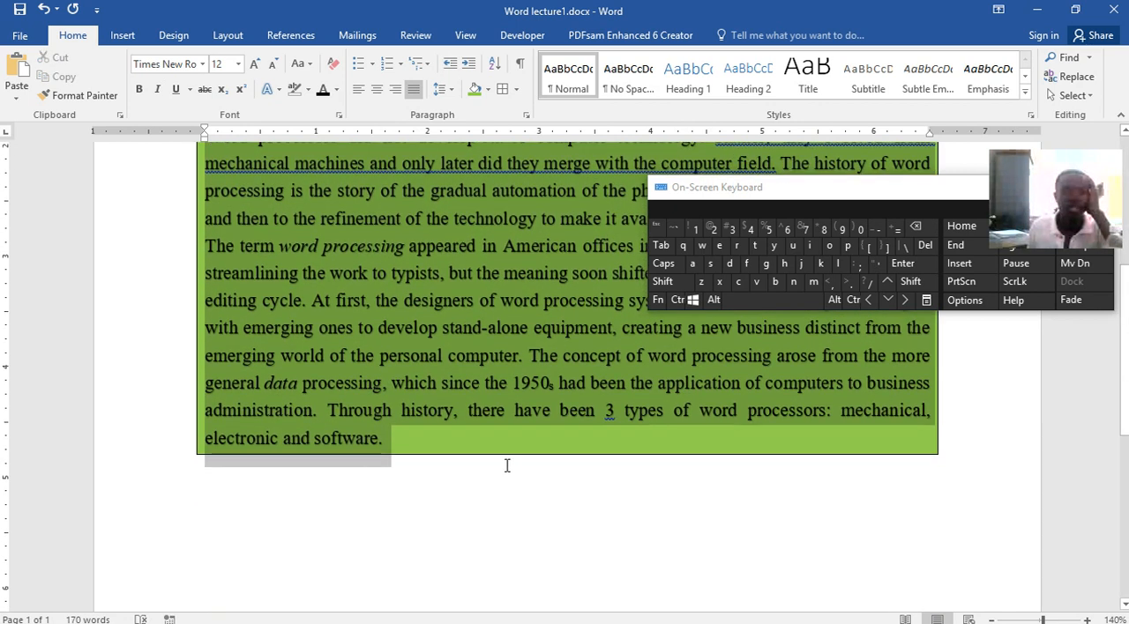
left_click(469, 65)
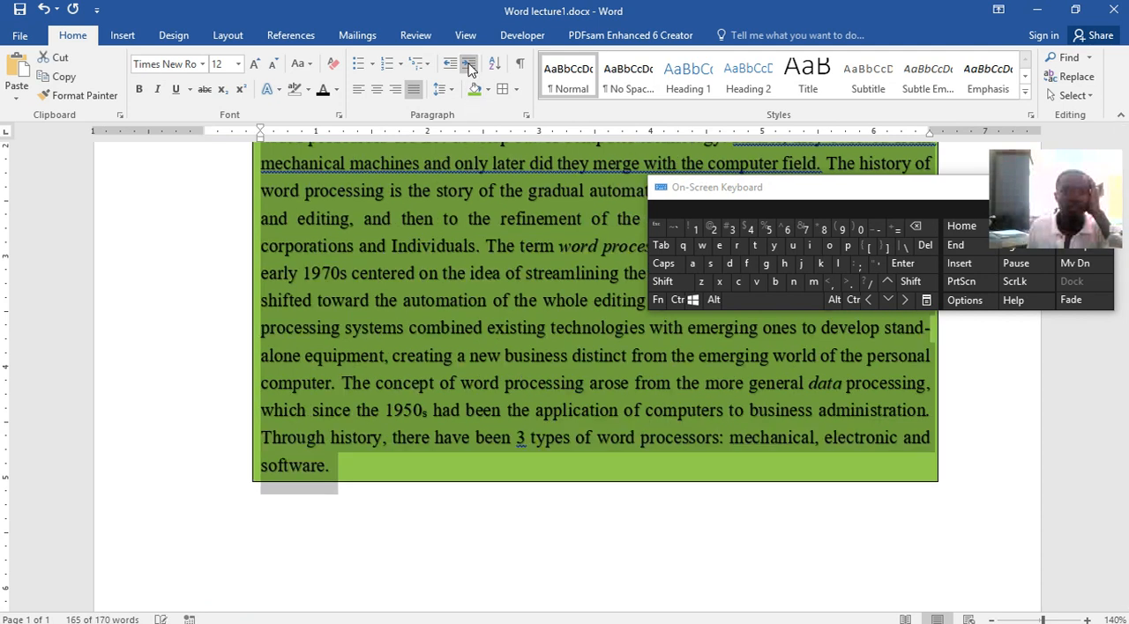
left_click(469, 66)
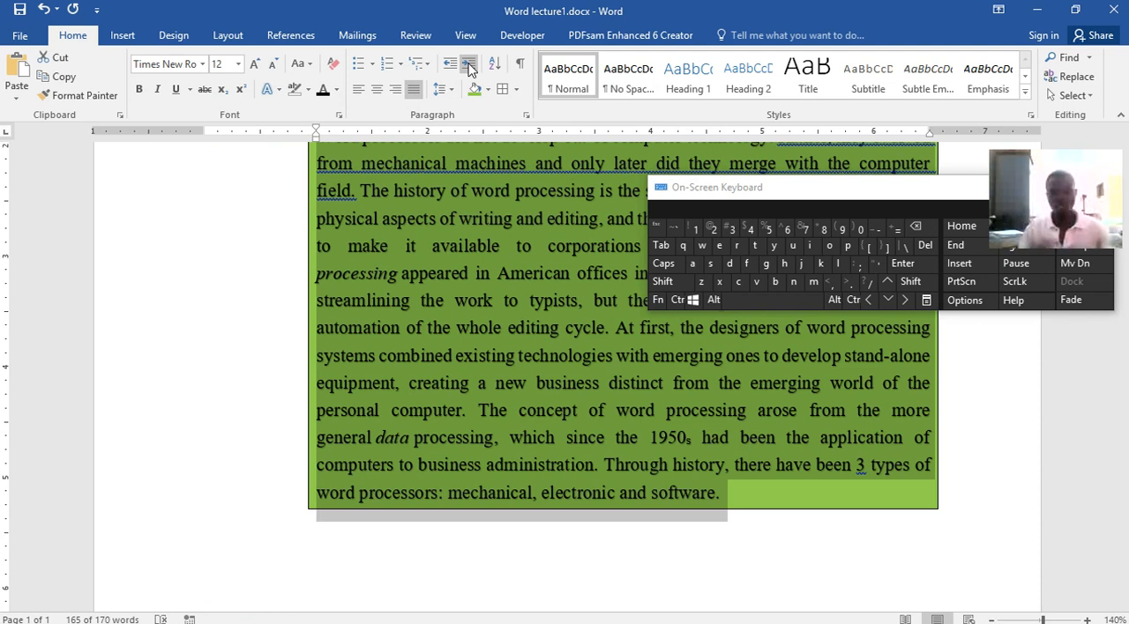
left_click(469, 66)
left_click(469, 66)
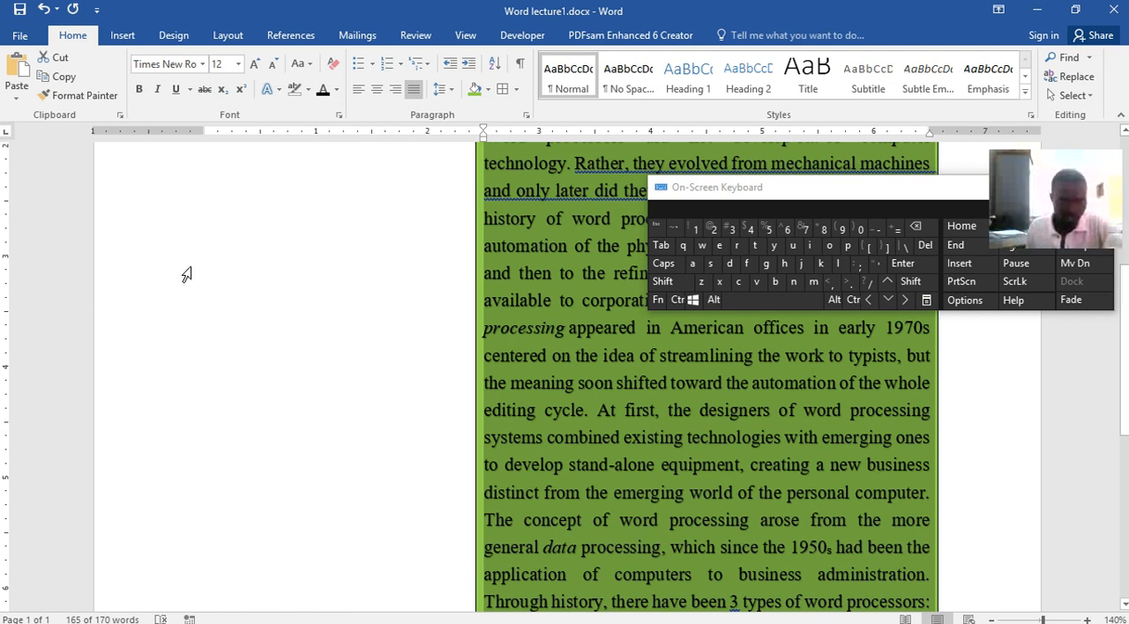
Increase the selected shaded paragraph's left indent three more times, up to the 4 mark on the ruler
left_click(470, 65)
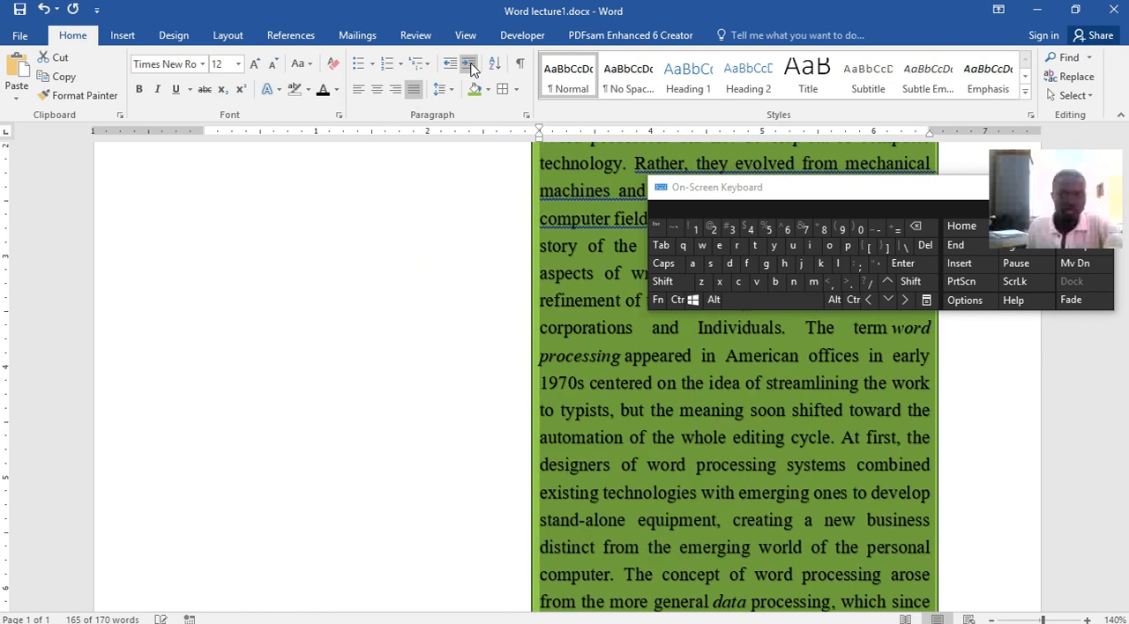
left_click(470, 65)
scroll(613, 359, "down", 5)
scroll(613, 366, "down", 3)
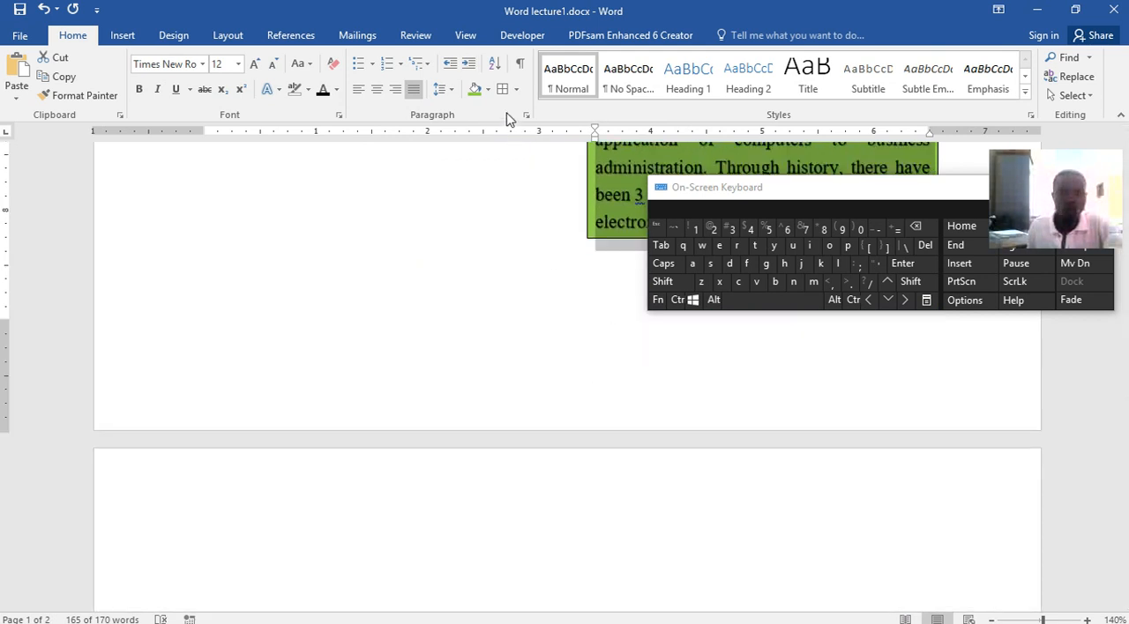
left_click(470, 65)
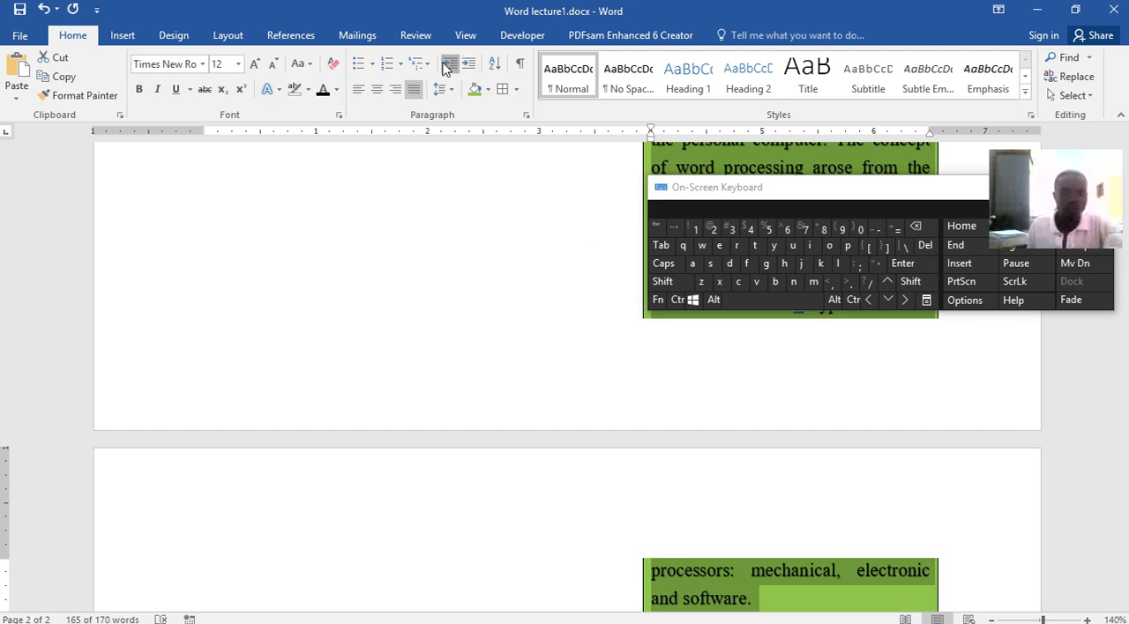
Decrease the shaded paragraph's left indent repeatedly until it is back at the 0 mark on the ruler
left_click(447, 66)
left_click(443, 65)
left_click(444, 65)
left_click(444, 64)
left_click(443, 65)
left_click(444, 64)
left_click(443, 64)
left_click(444, 65)
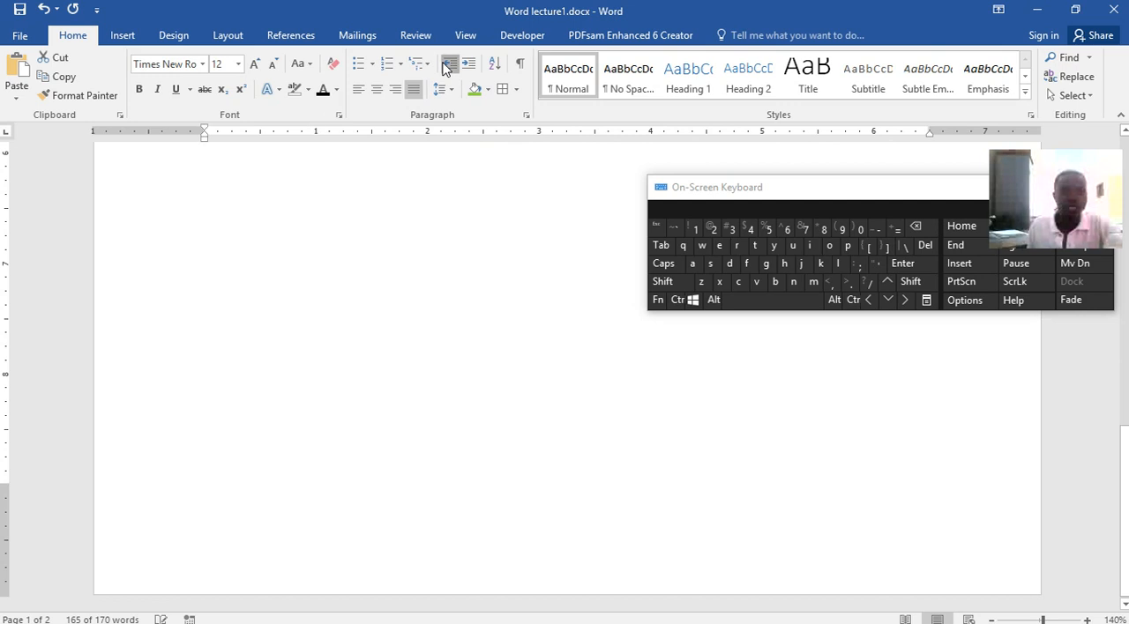
scroll(408, 312, "up", 5)
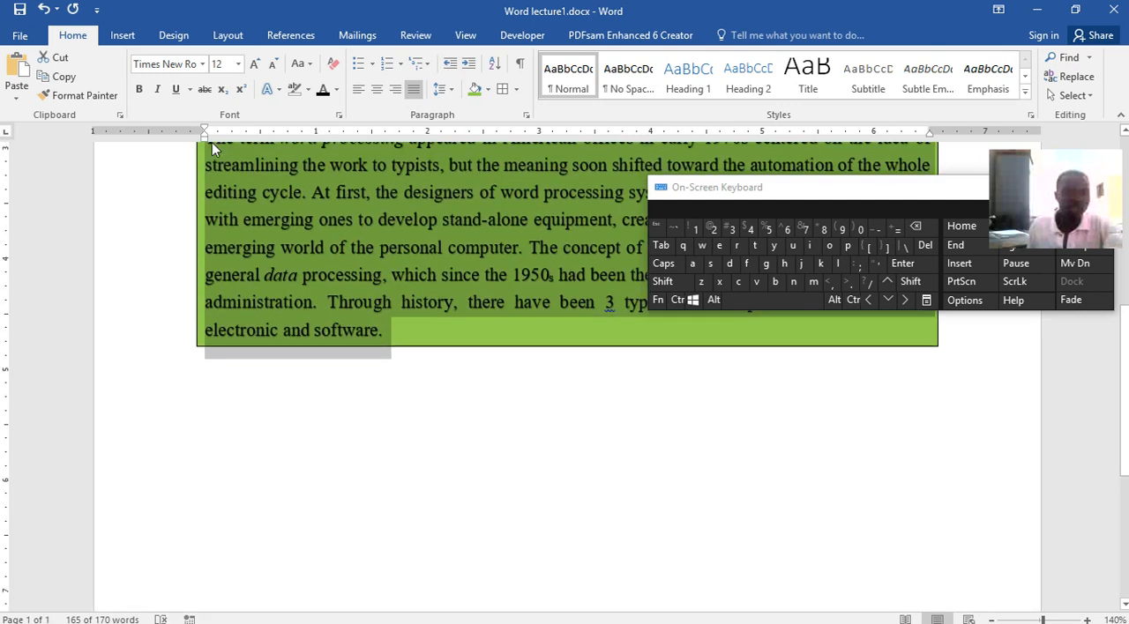
mouse_move(209, 137)
left_mouse_down()
mouse_move(103, 138)
mouse_move(235, 157)
mouse_move(204, 155)
left_mouse_up()
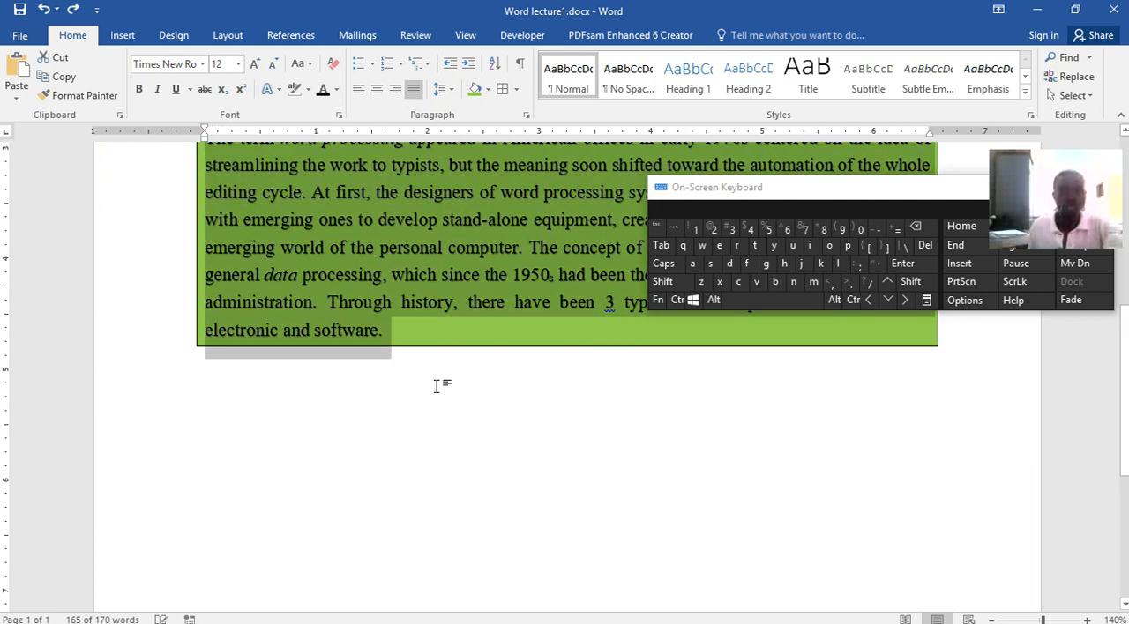
scroll(485, 463, "up", 5)
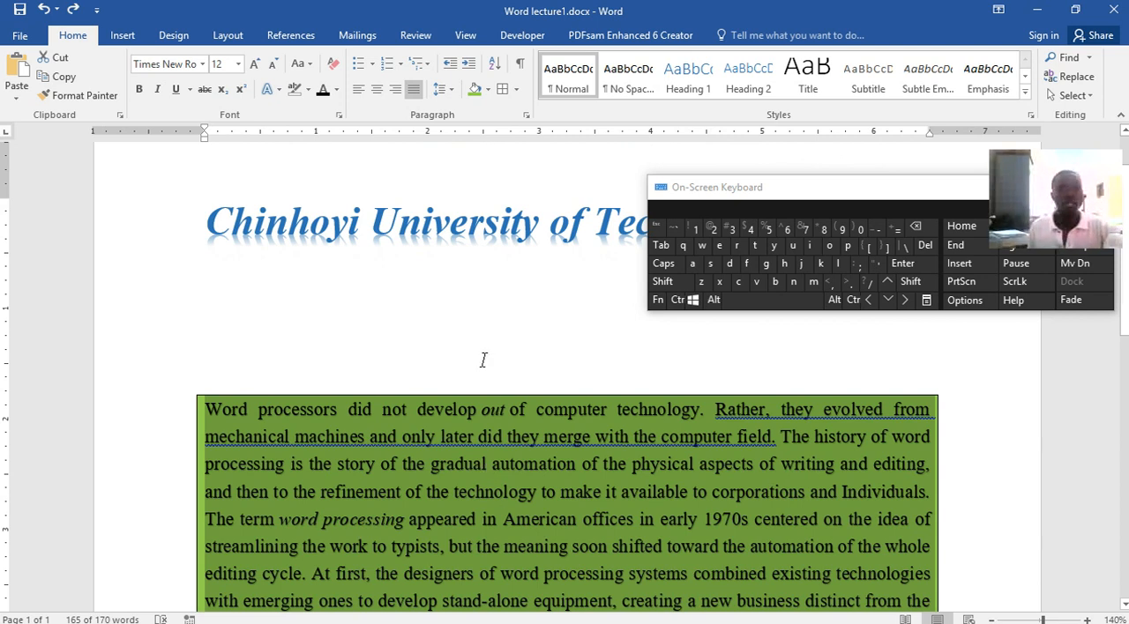
Write the heading Fruit on the line directly below the shaded paragraph and start a new line under it
scroll(484, 360, "down", 6)
left_click(435, 278)
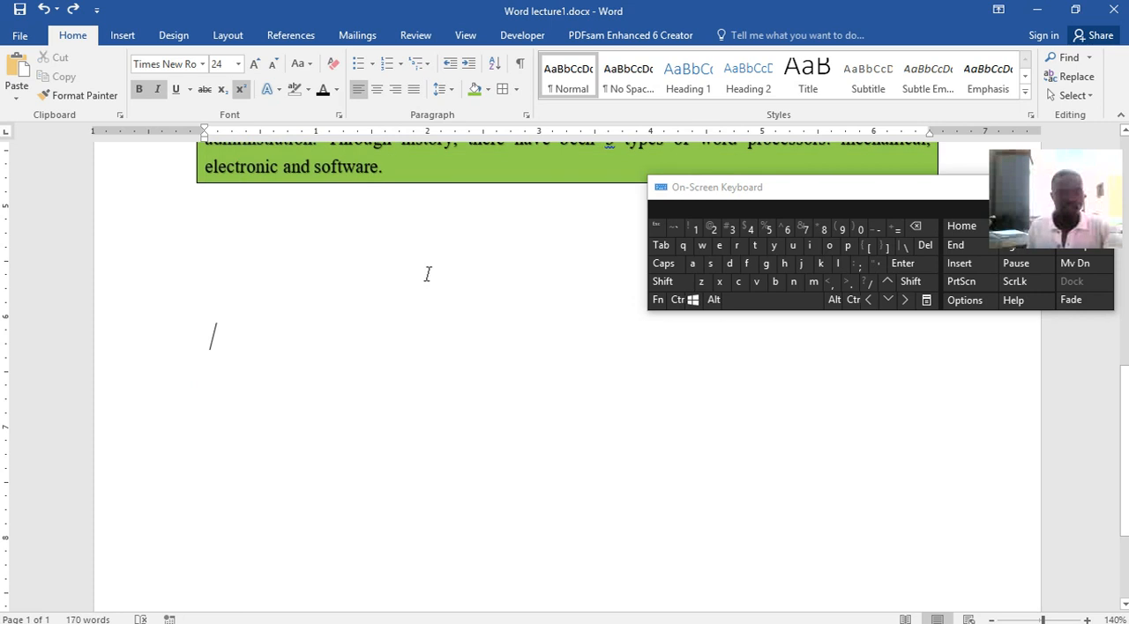
left_click(234, 221)
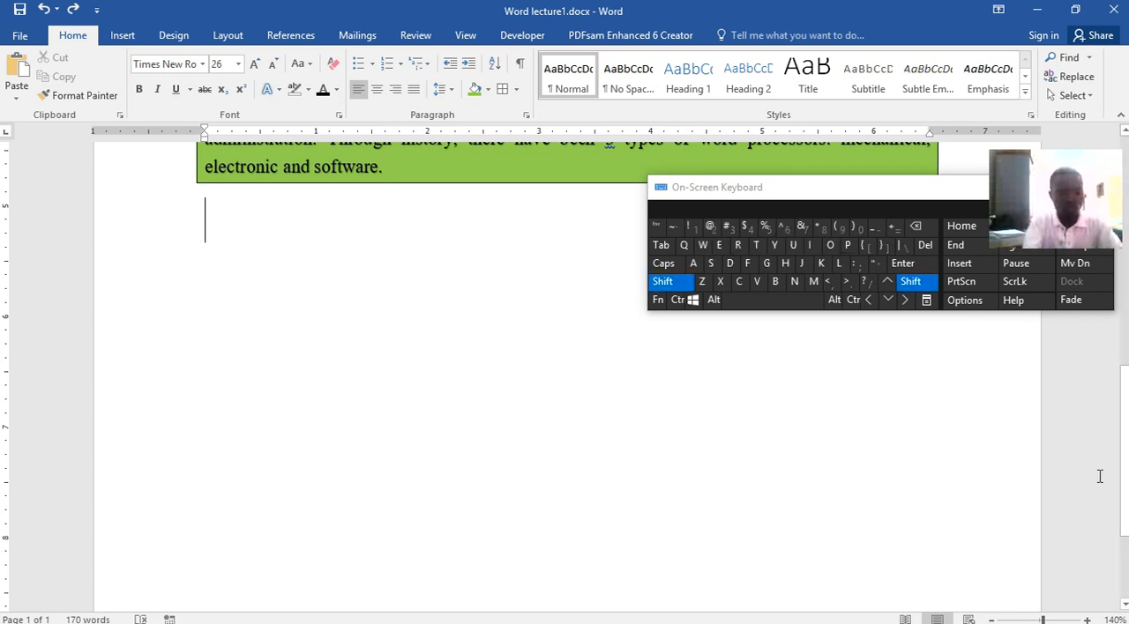
type("Fruit")
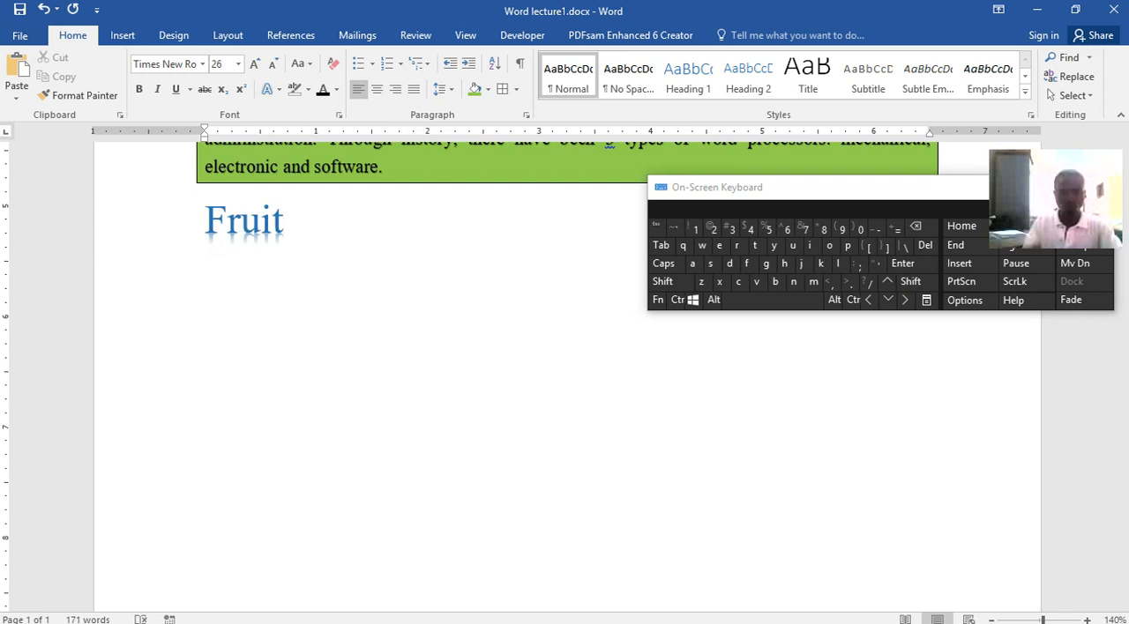
key("Return")
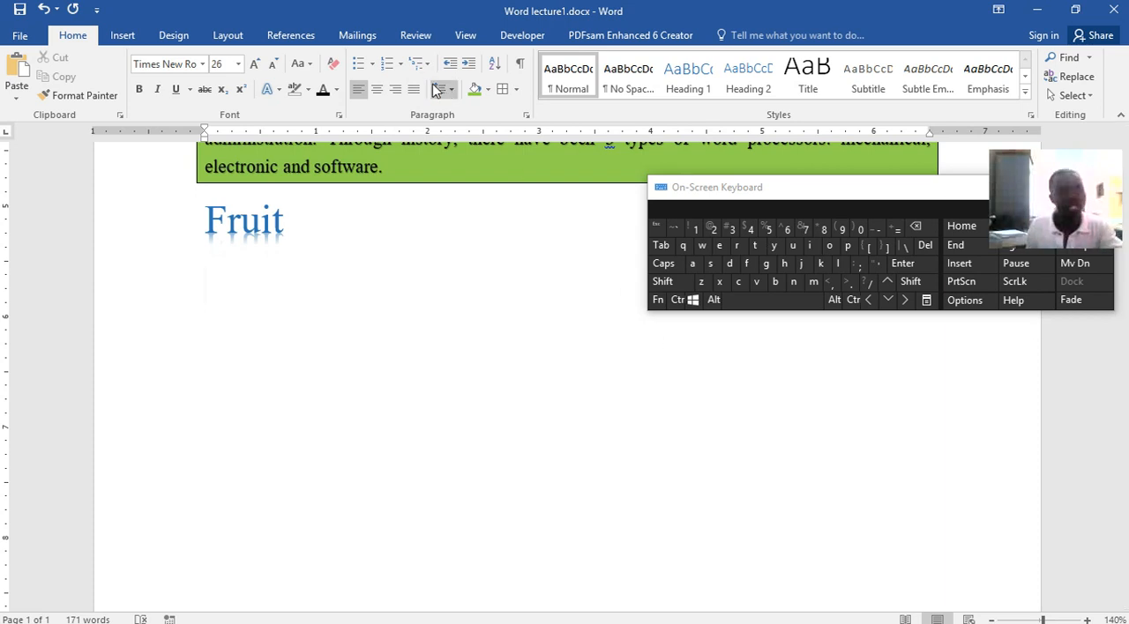
Start a bulleted list with the four-diamond bullet under Fruit and enter the items Apple and Banana
left_click(374, 67)
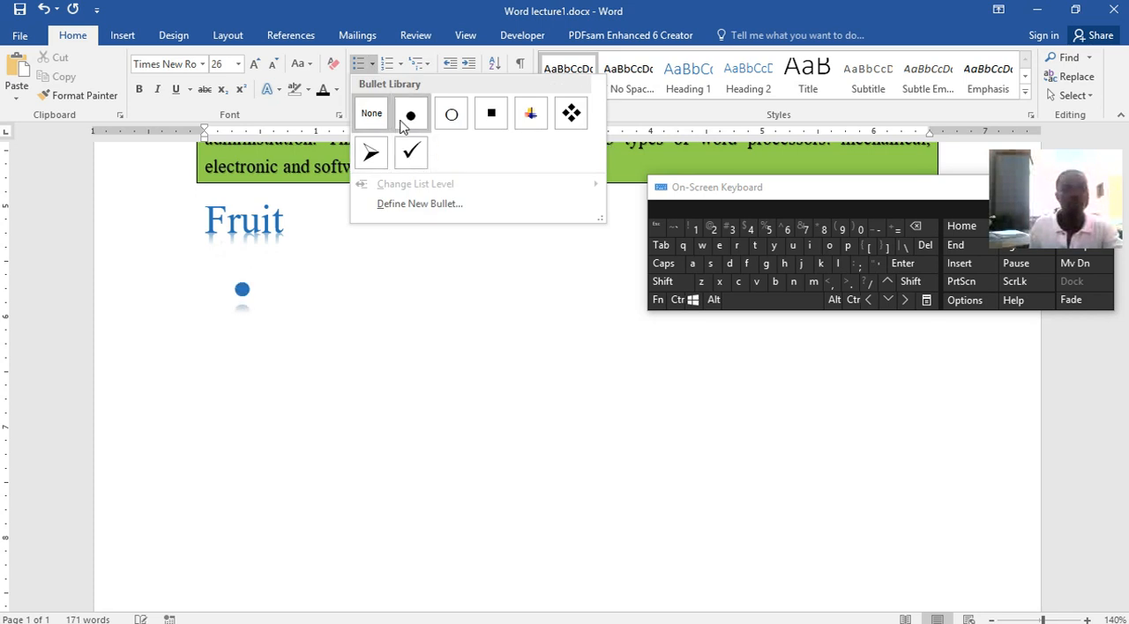
left_click(572, 115)
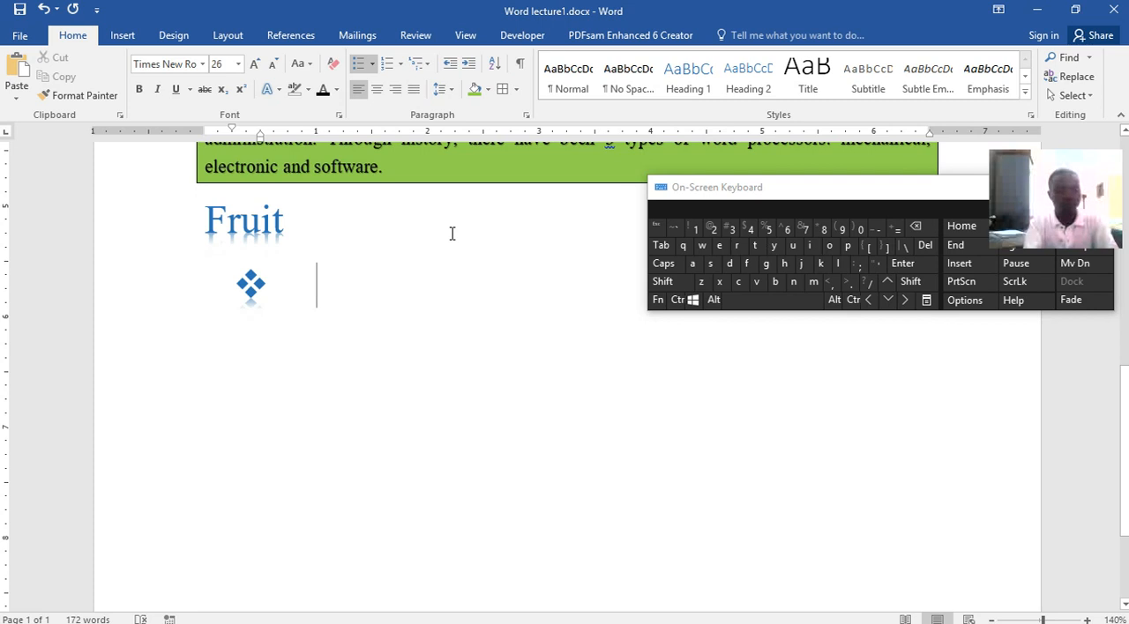
type("Apple")
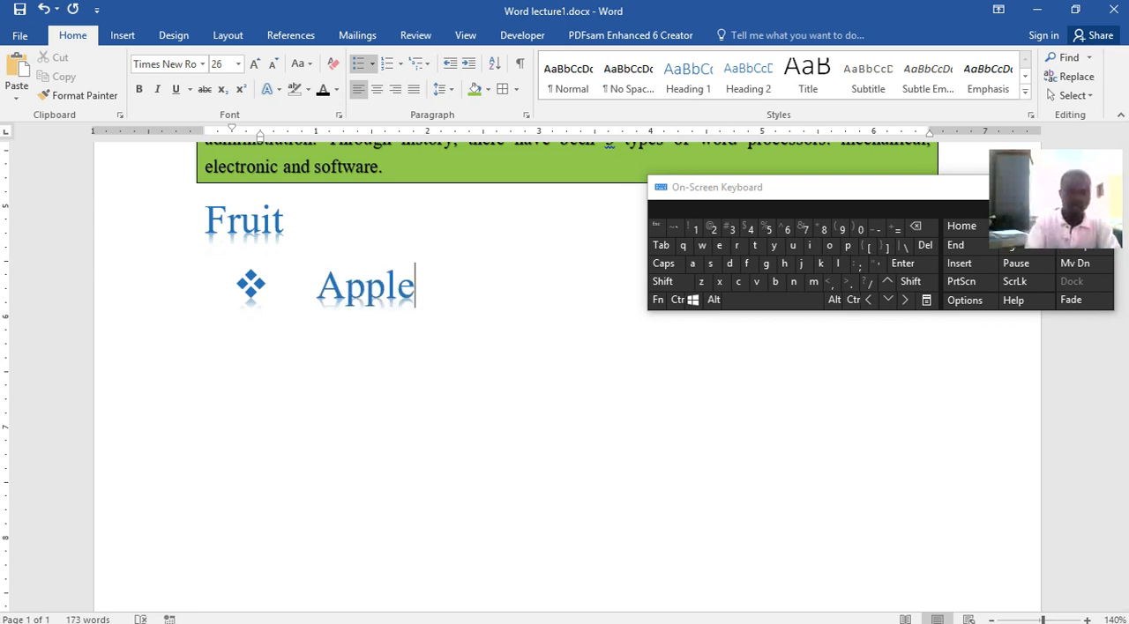
key("Return")
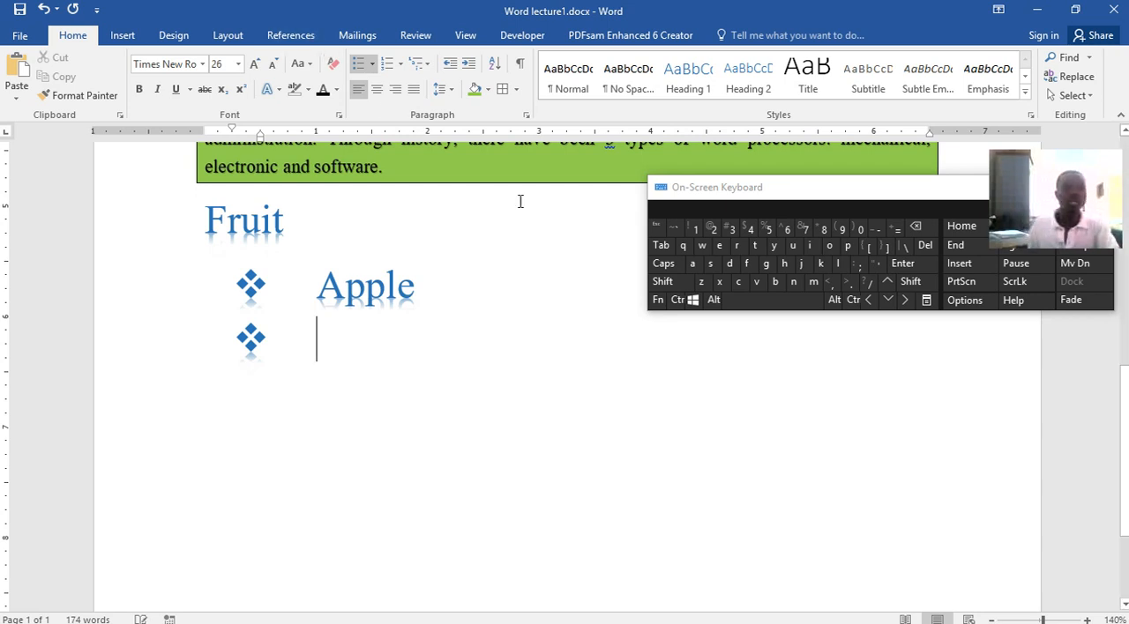
key("shift")
type("Banana")
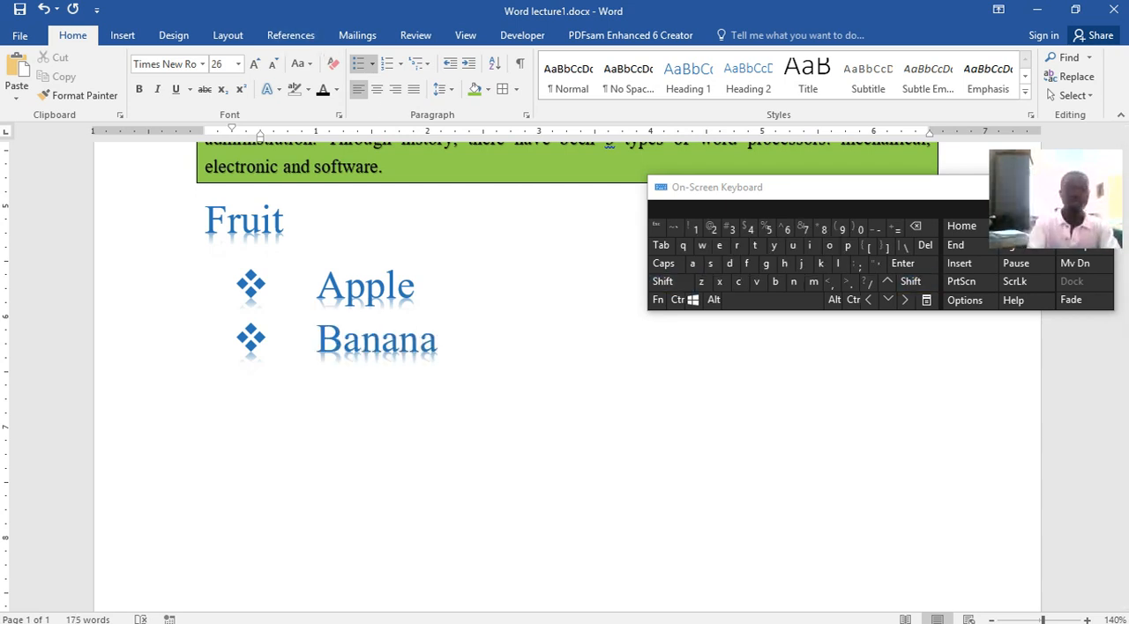
Add Mango and Orange as further items of the bulleted fruit list and save the document
key("Return")
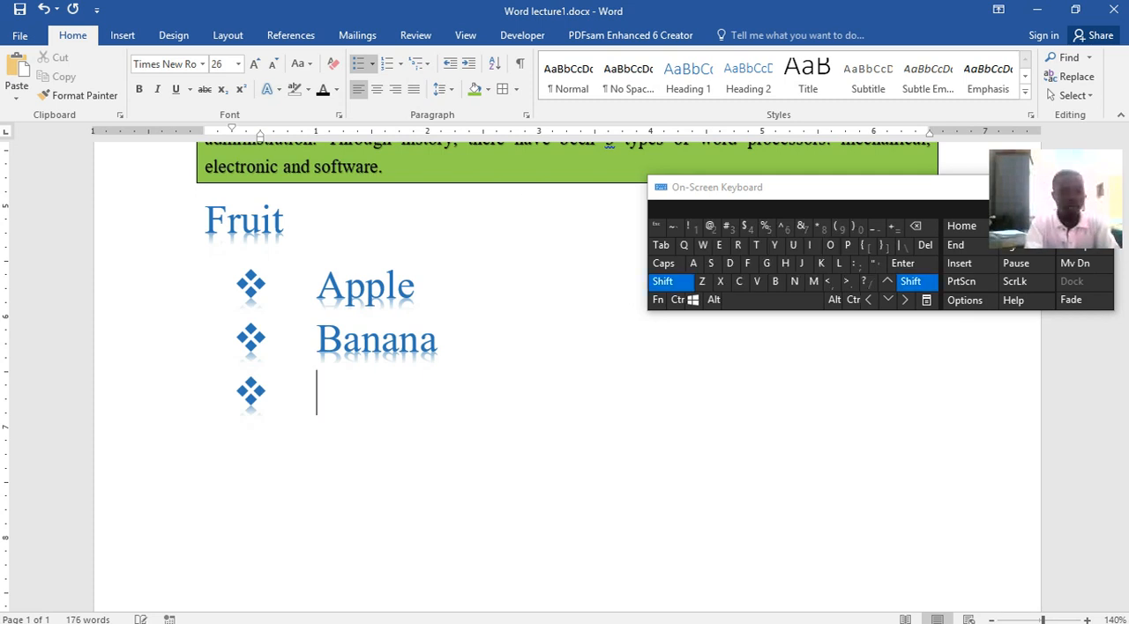
type("Mango")
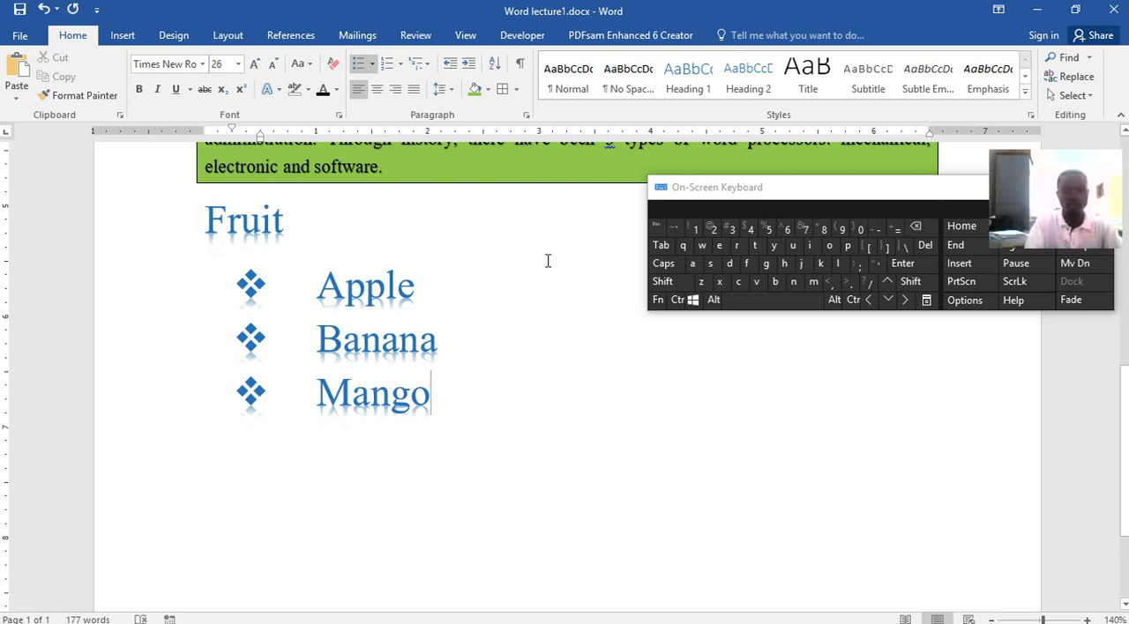
key("Return")
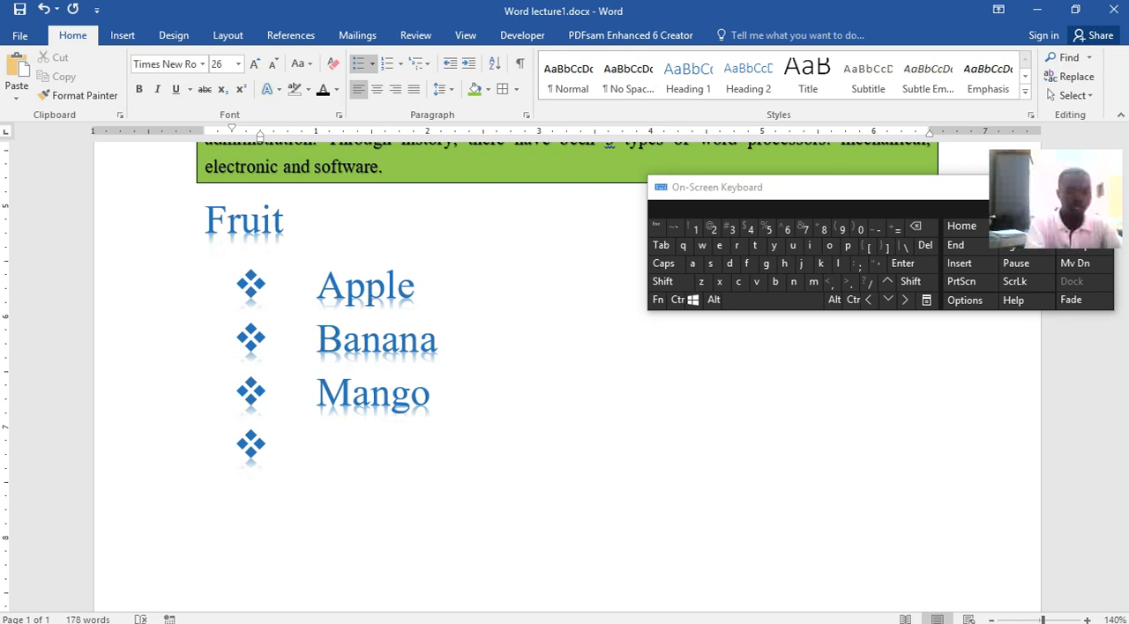
type("Oran")
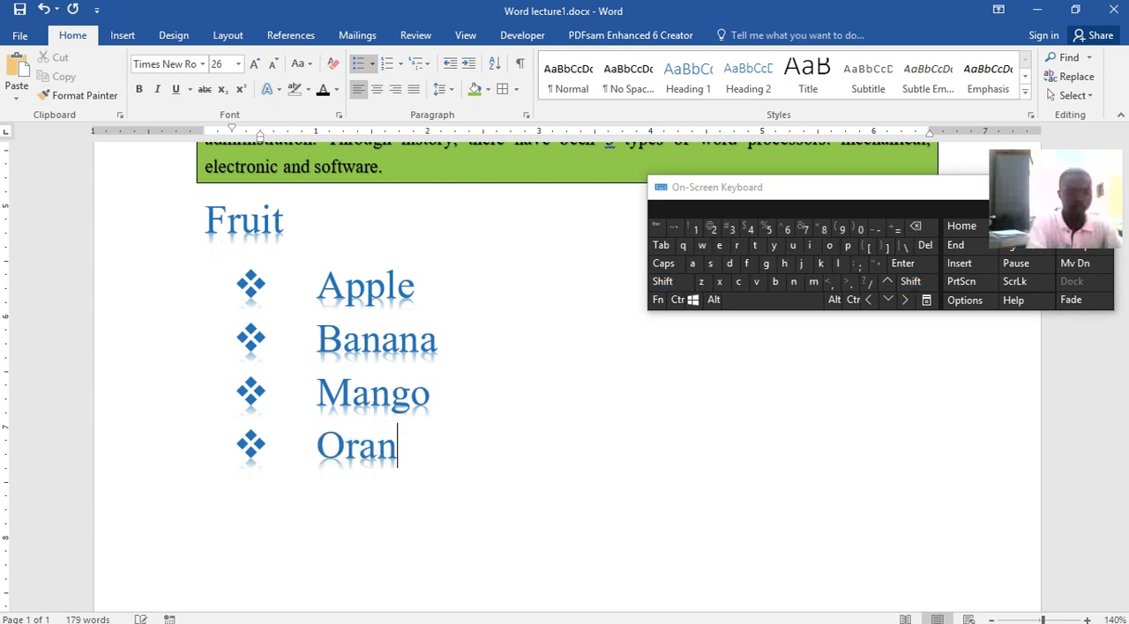
type("ge")
key("ctrl+s")
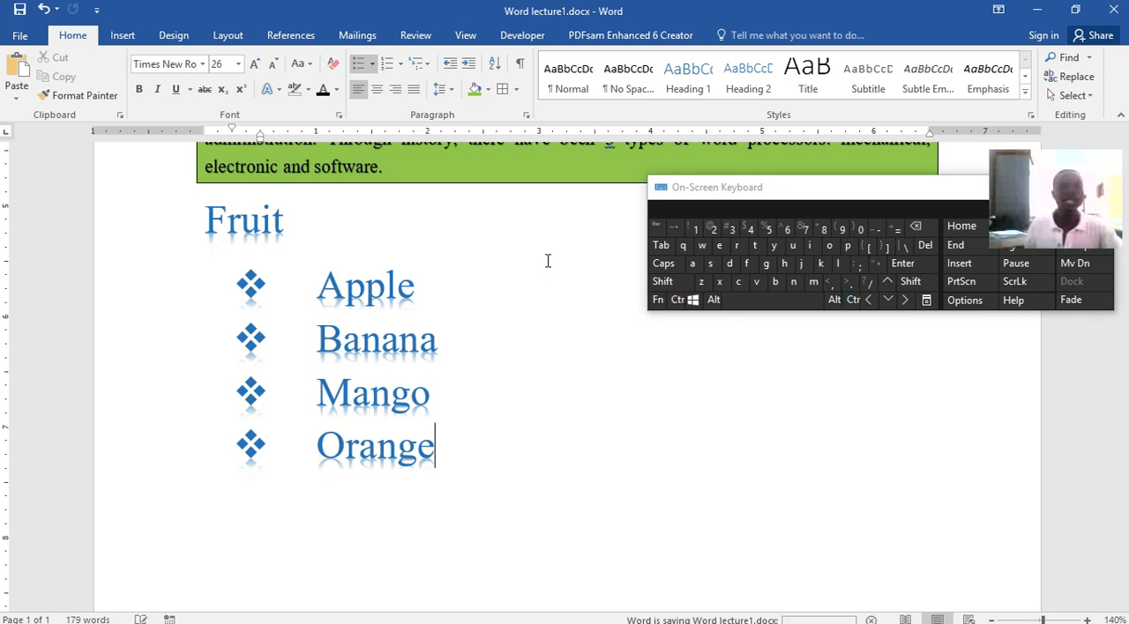
Select the four fruit items and change their bullets to 1. 2. 3. numbering
left_click_drag(443, 450, 300, 307)
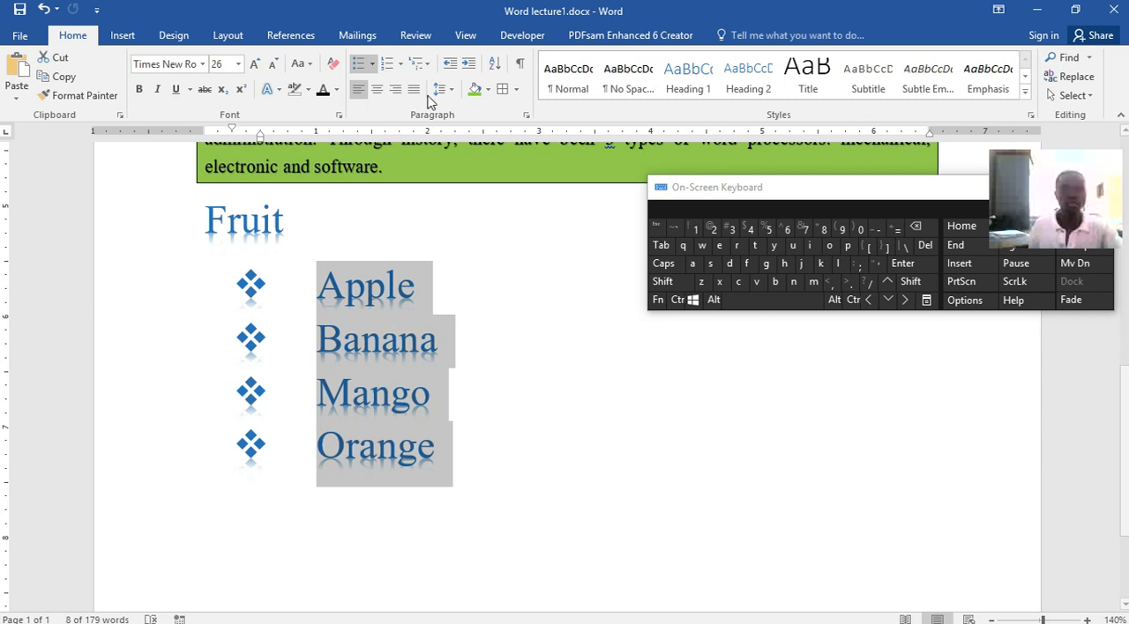
left_click(506, 531)
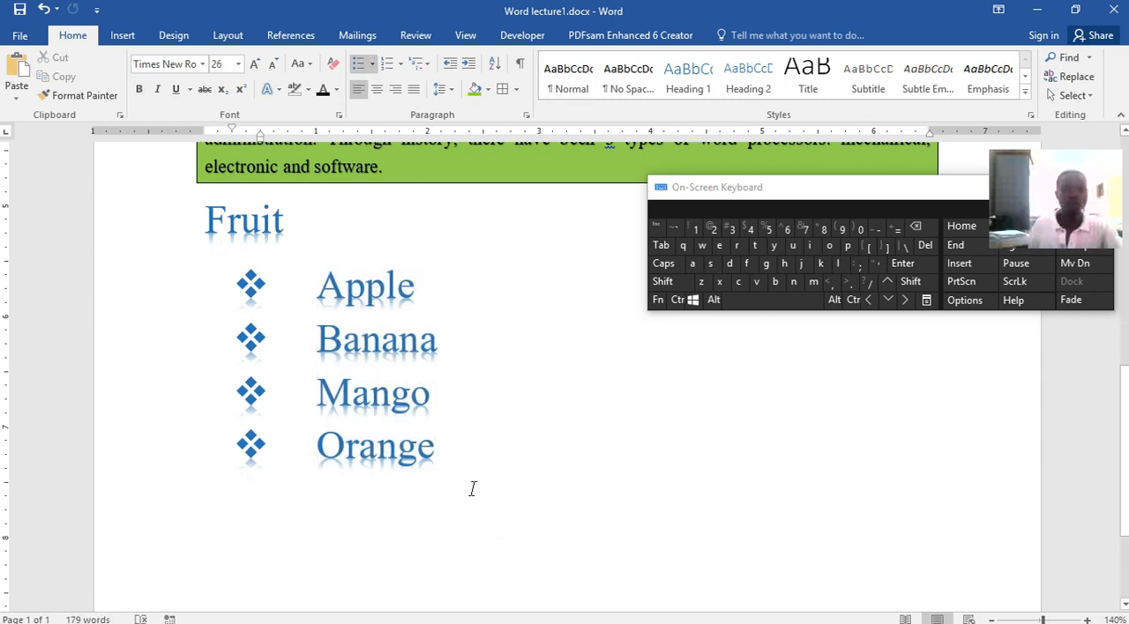
left_click_drag(434, 454, 255, 295)
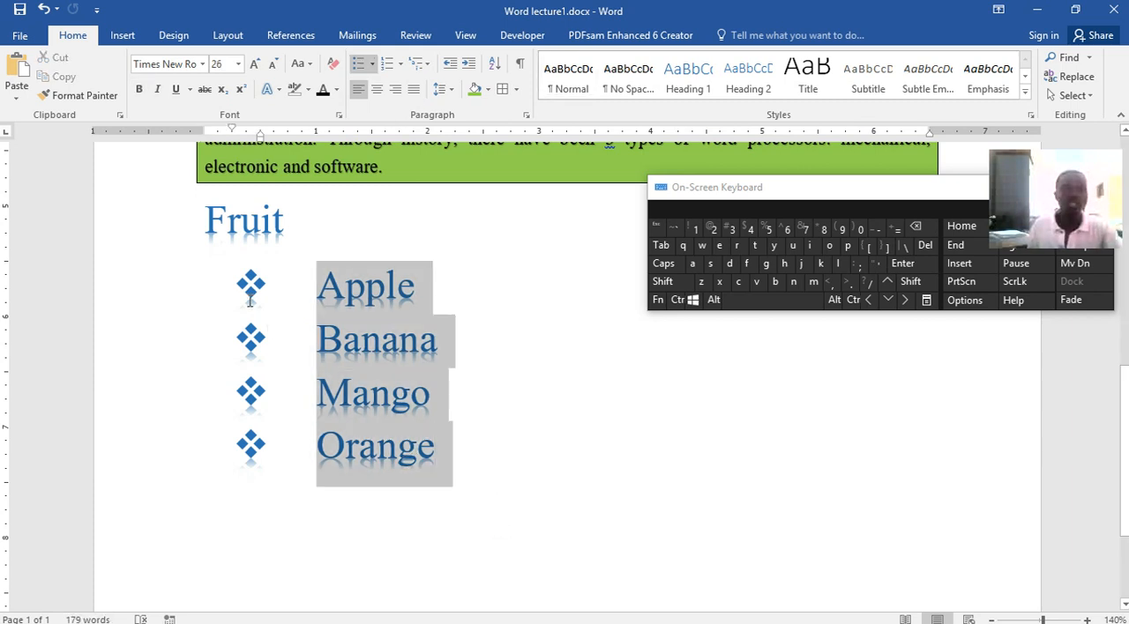
left_click(401, 64)
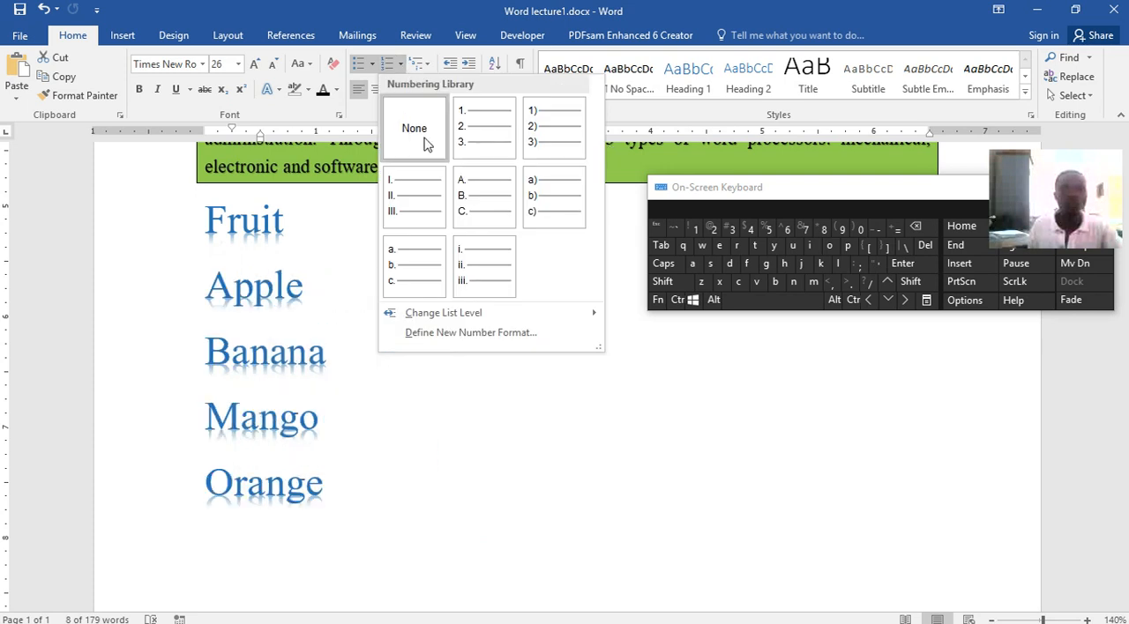
left_click(467, 144)
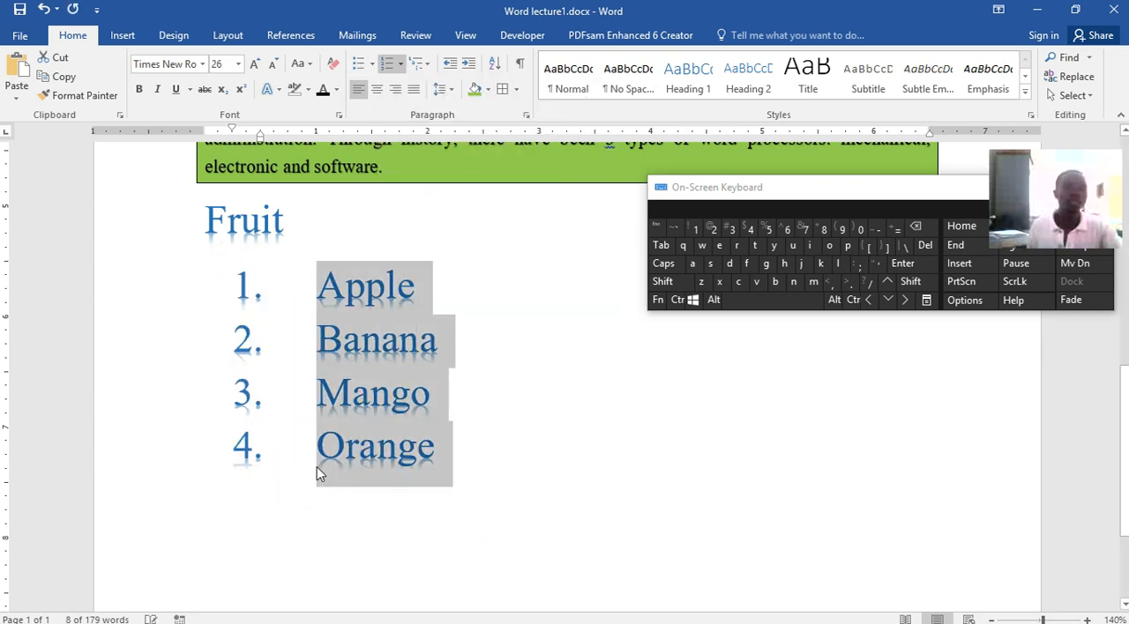
Switch the fruit list's numbering to I. II. III., try a. b. c., and set it back to I. II. III
left_click(400, 64)
left_click(400, 307)
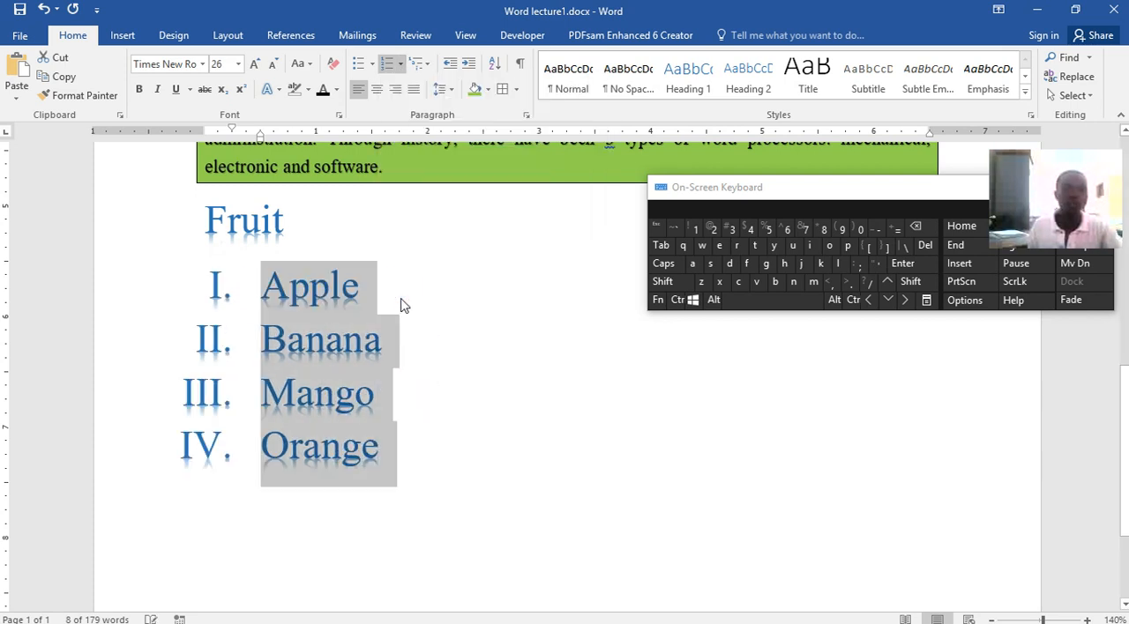
left_click(400, 63)
left_click(423, 362)
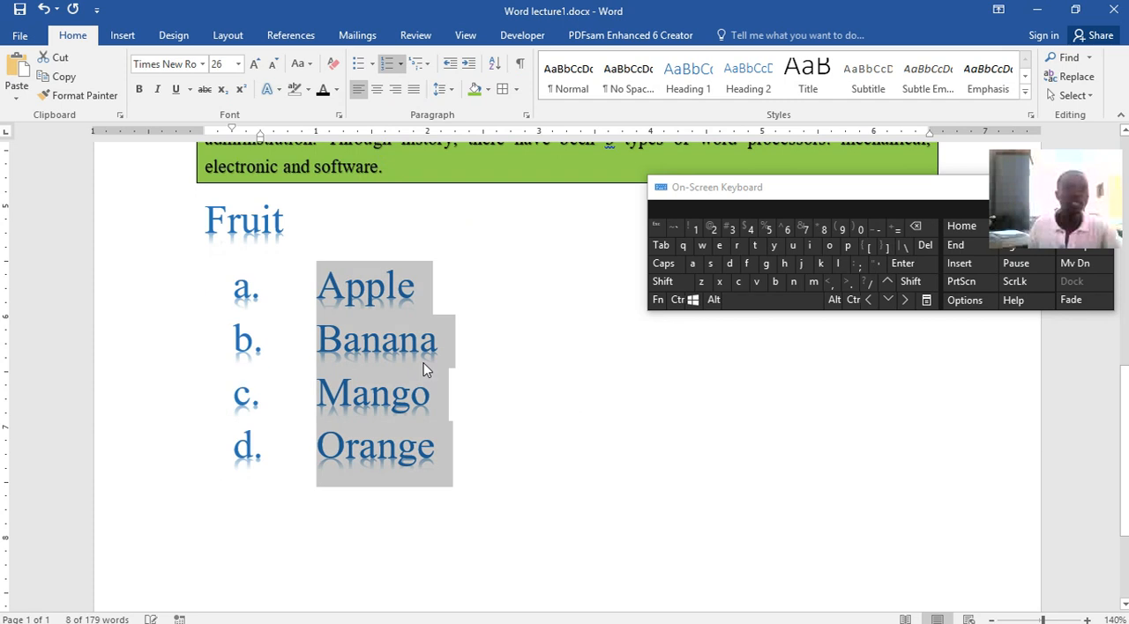
left_click(401, 67)
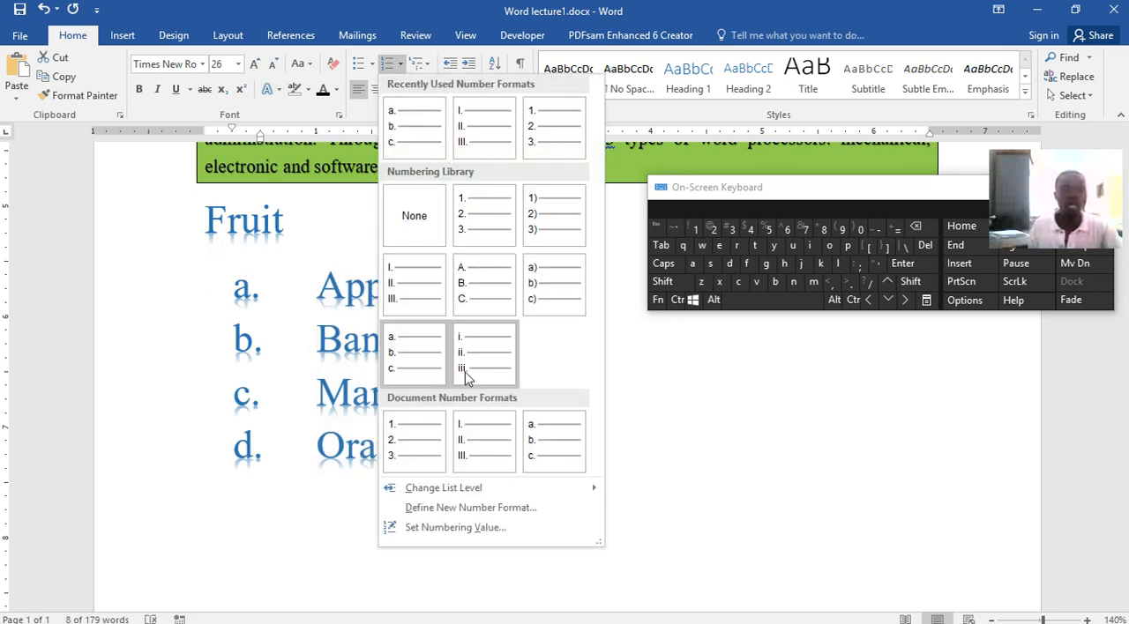
left_click(491, 436)
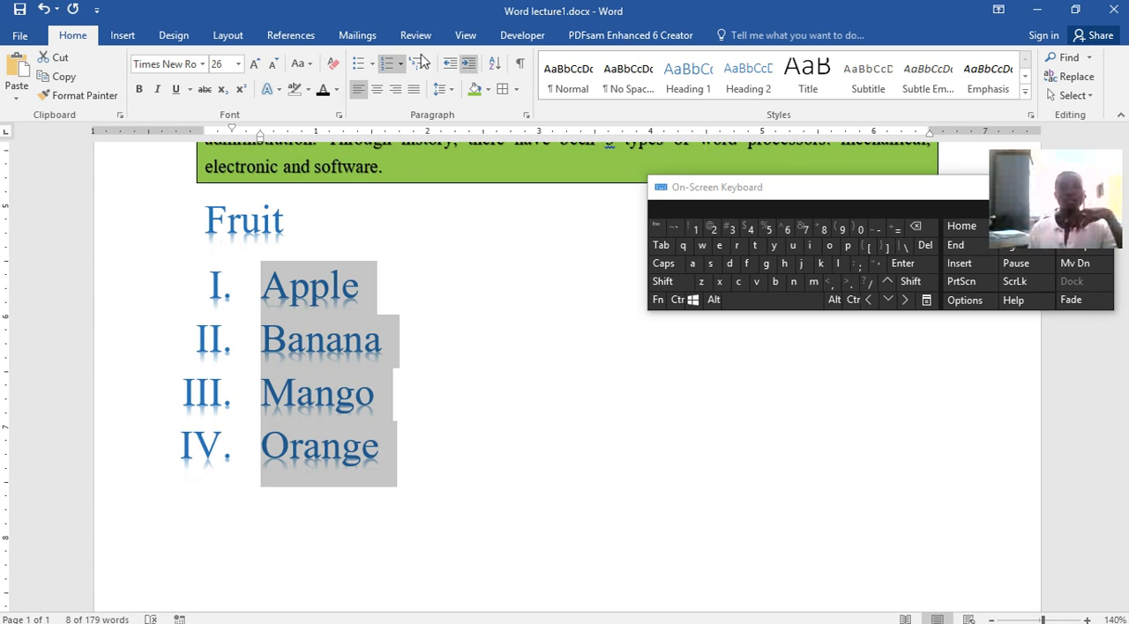
View the Paragraph settings of the selected fruit list and close them without changes
left_click(526, 115)
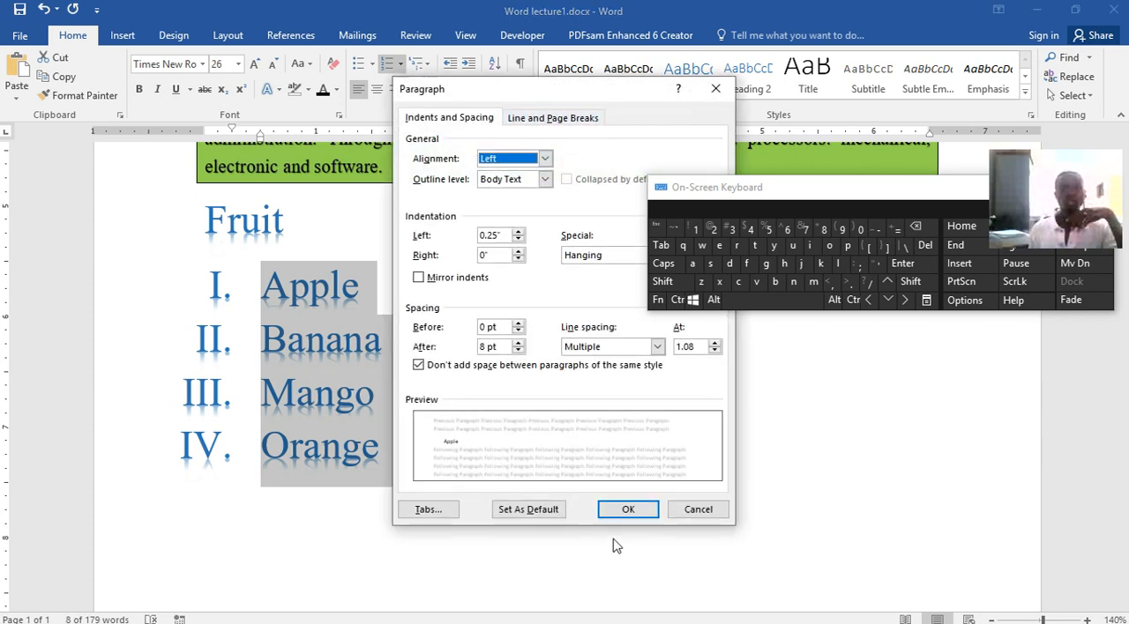
left_click(698, 510)
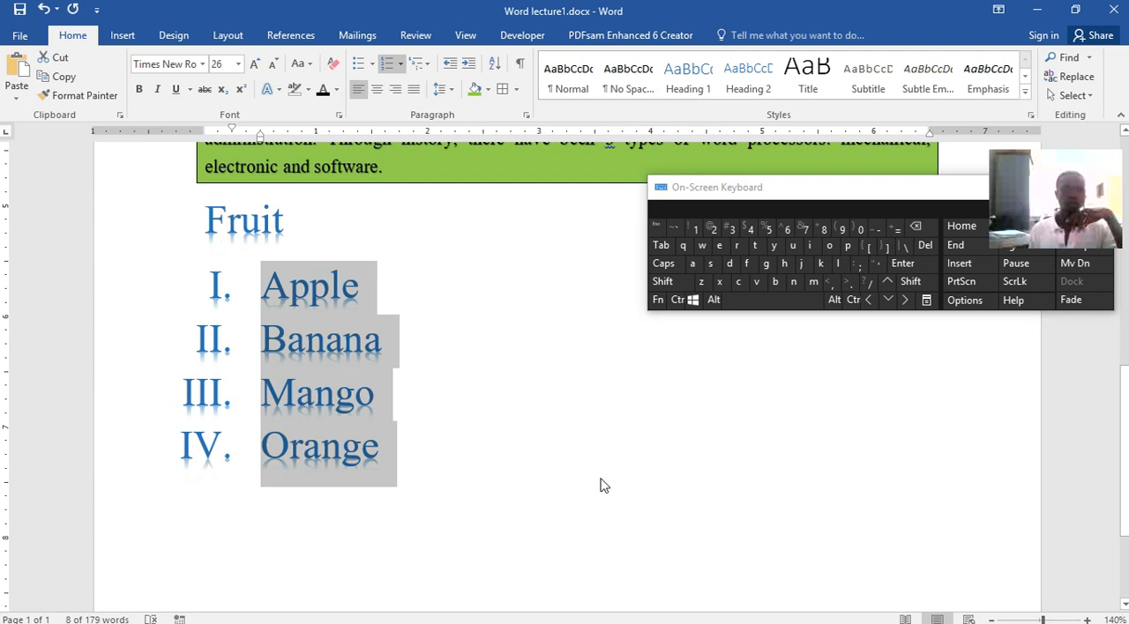
Try several styles on the Orange line, including Heading 2 and Title, and finish with Subtle Emphasis
left_click(455, 455)
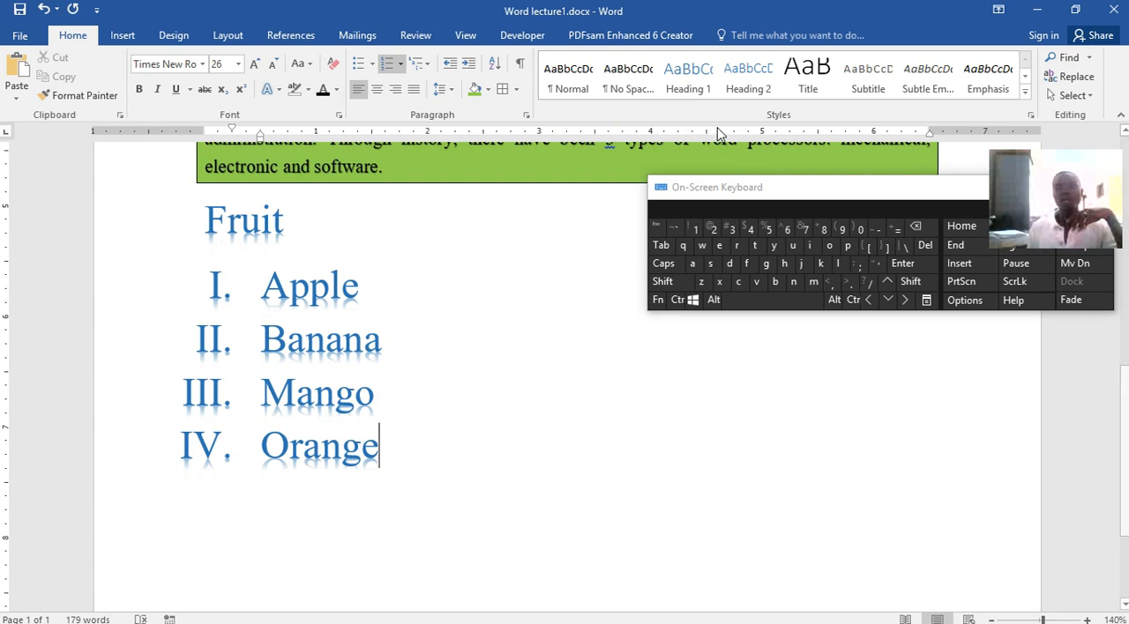
left_click(686, 78)
left_click(564, 80)
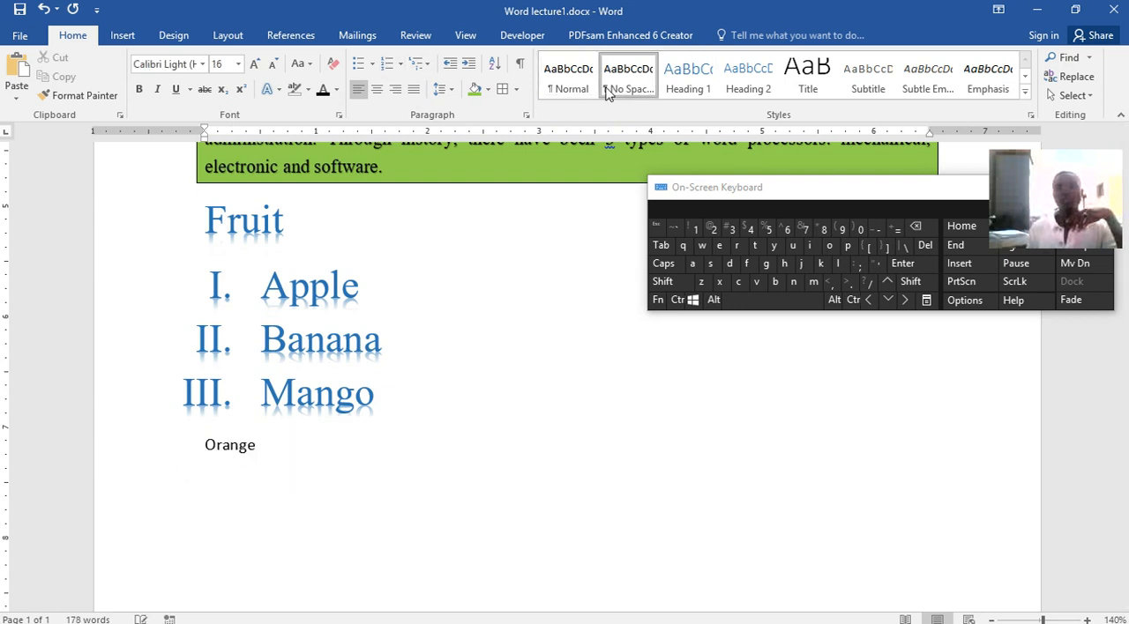
left_click(827, 81)
left_click(988, 79)
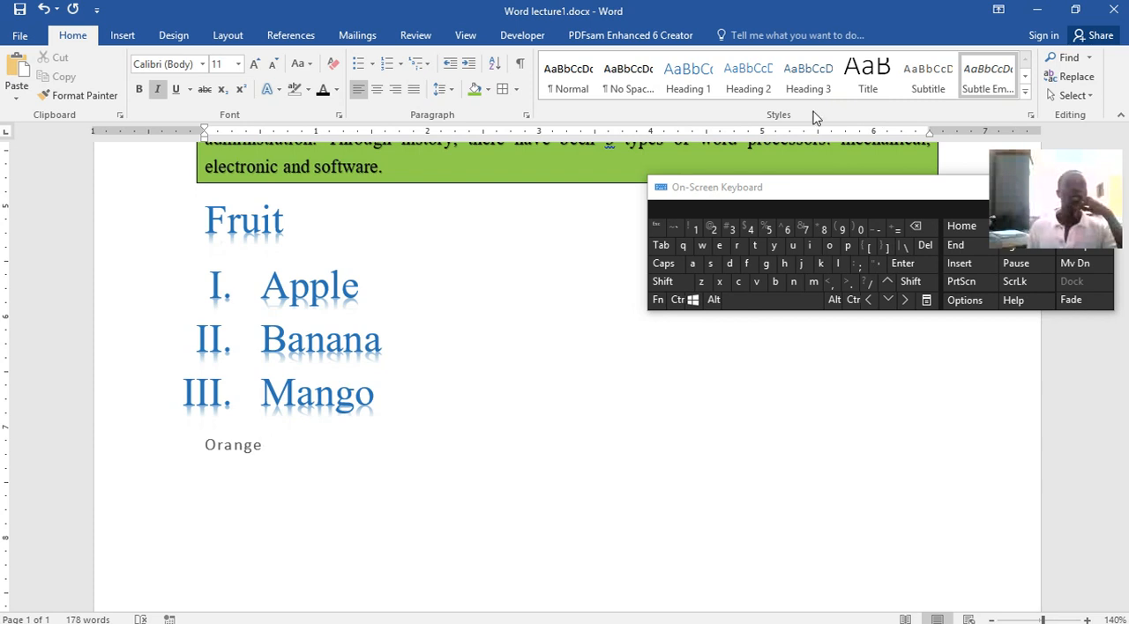
Look through the built-in cover pages and the additional ones from Office.com without inserting any
left_click(123, 36)
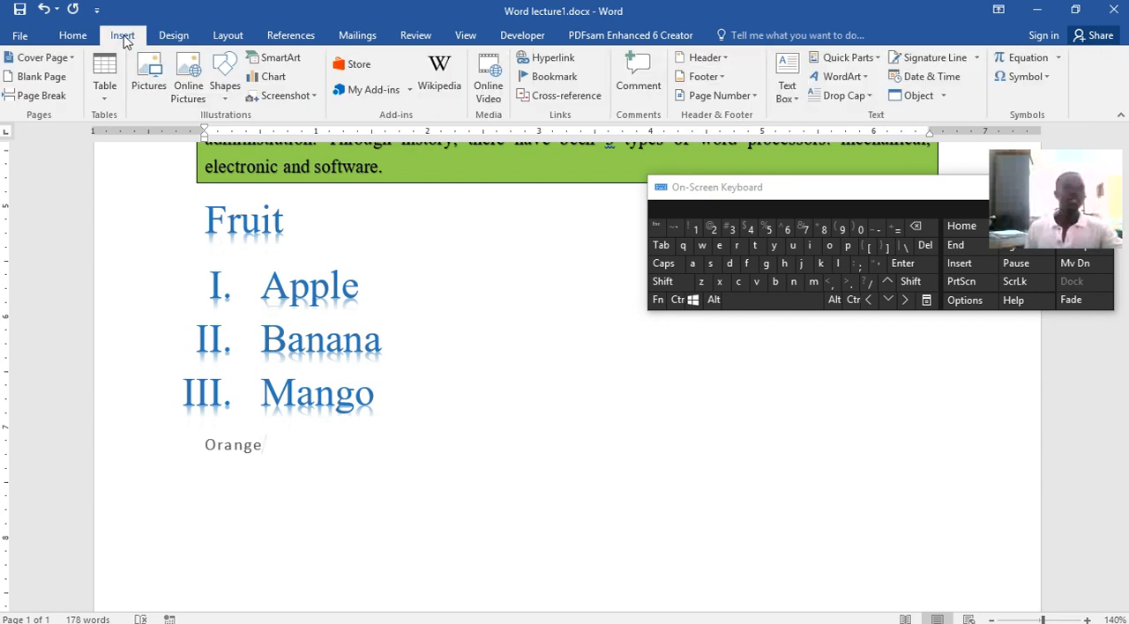
left_click(74, 58)
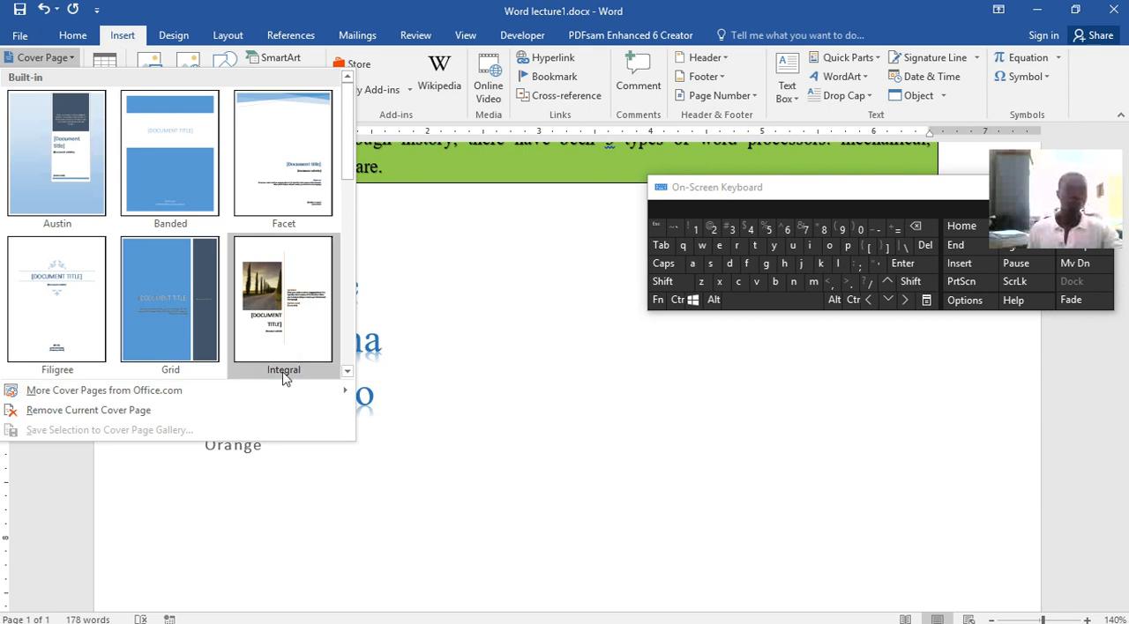
mouse_move(110, 390)
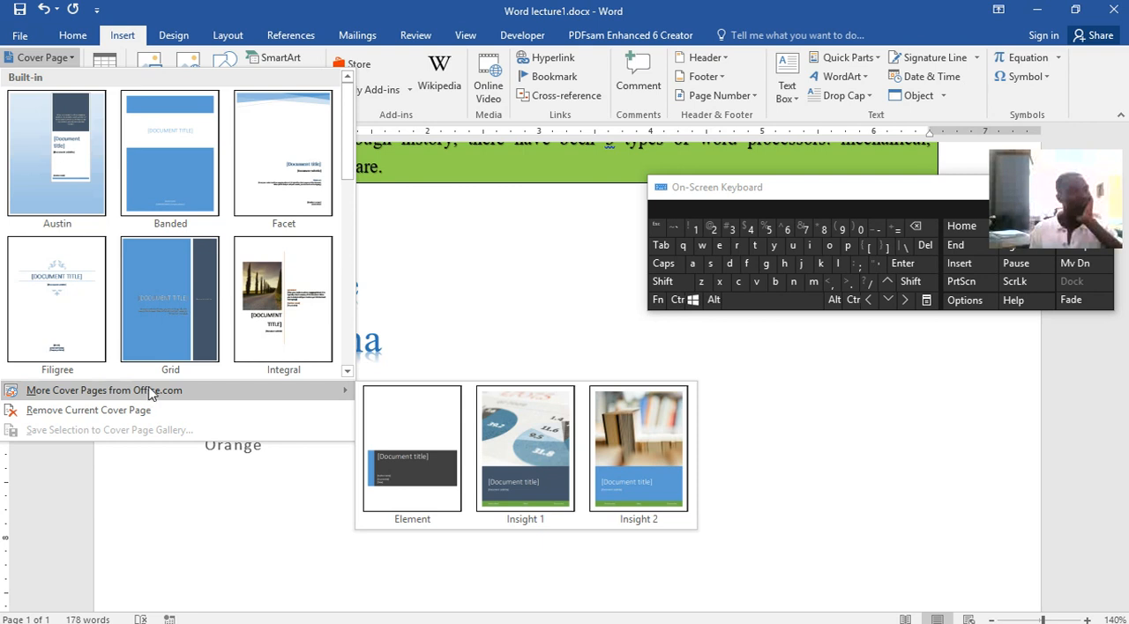
left_click(120, 37)
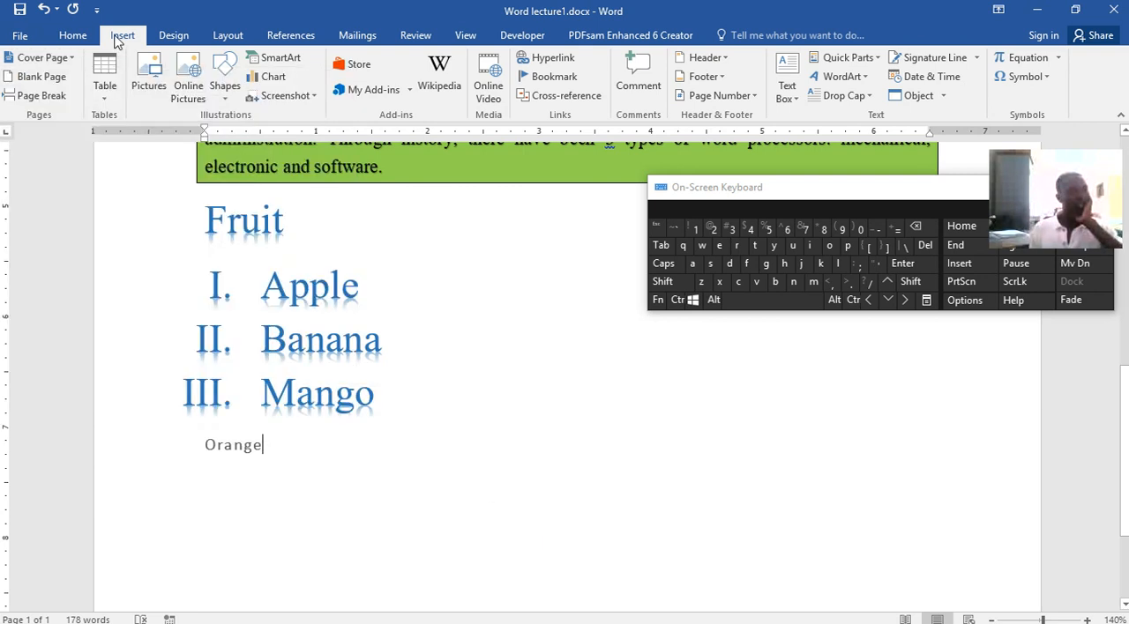
Insert a blank page after the Orange line and undo the insertion
left_click(41, 77)
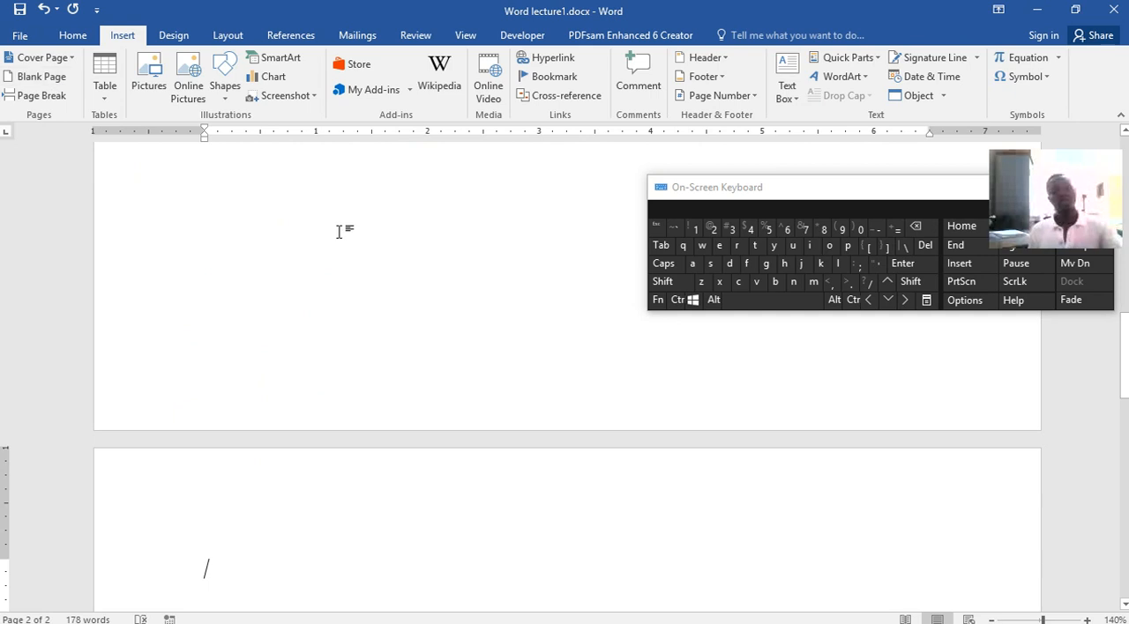
left_click(677, 301)
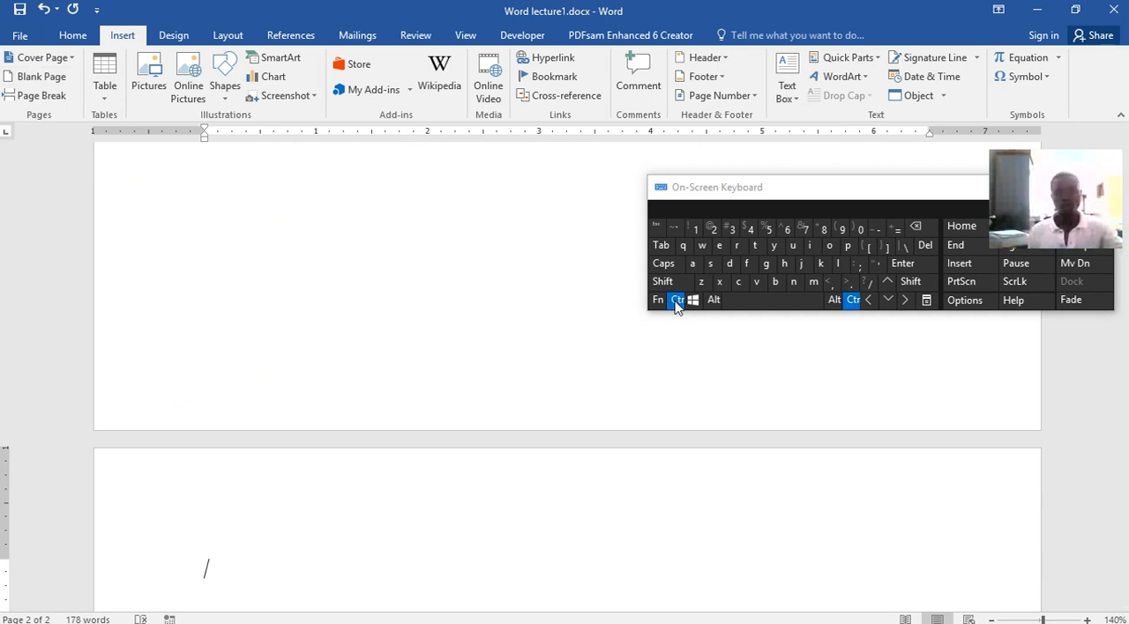
left_click(701, 283)
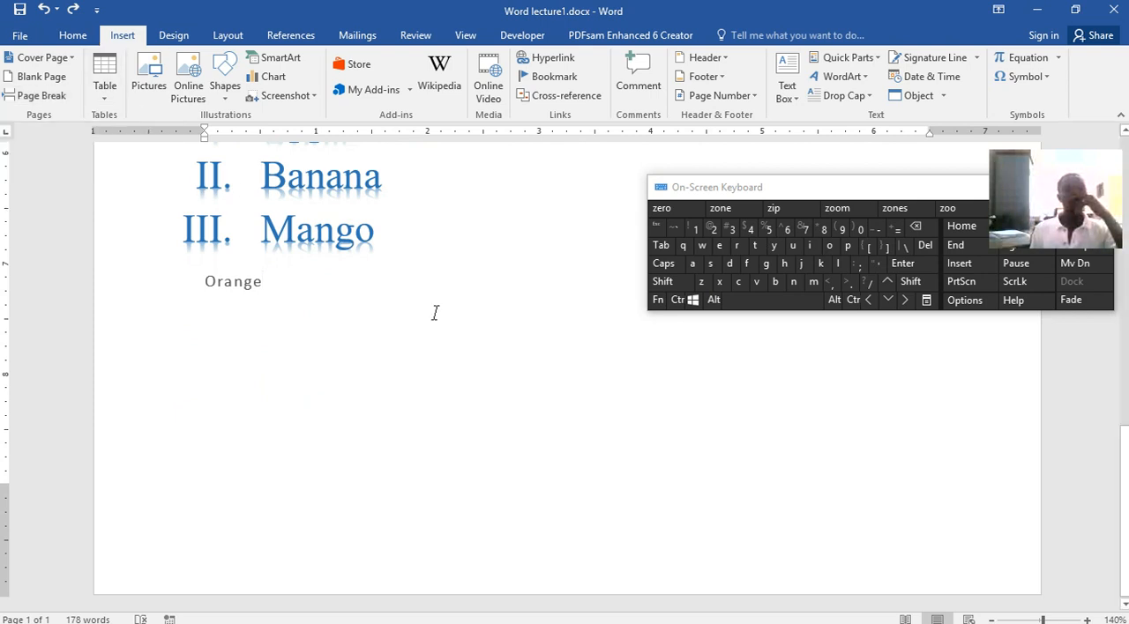
Add a new line below Orange and insert a table with five columns and four rows there
key("Return")
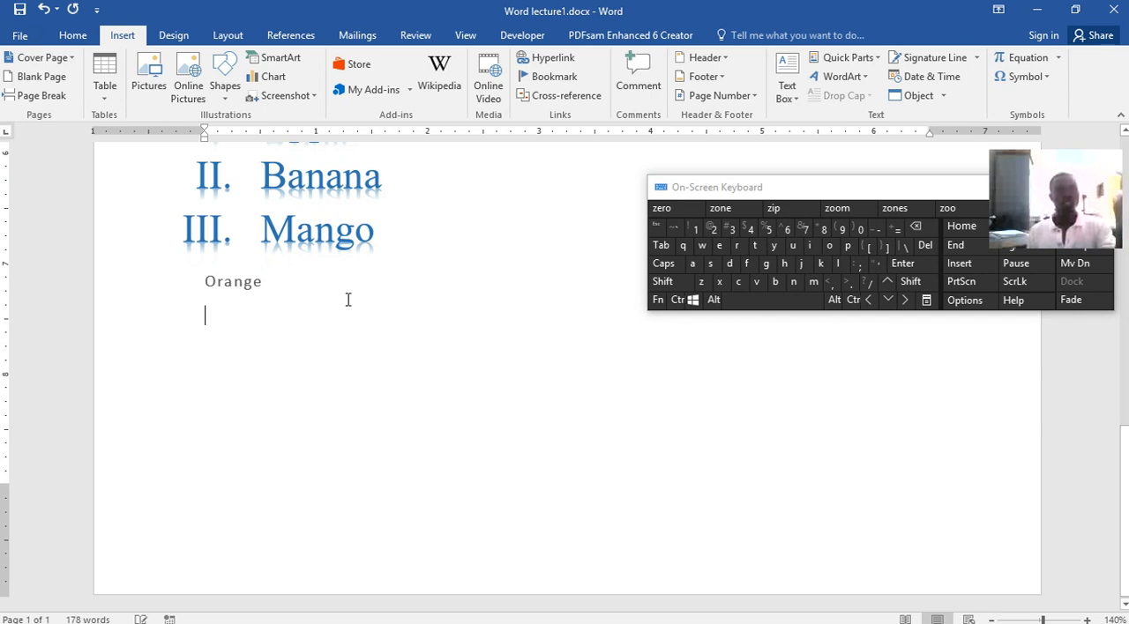
left_click(111, 104)
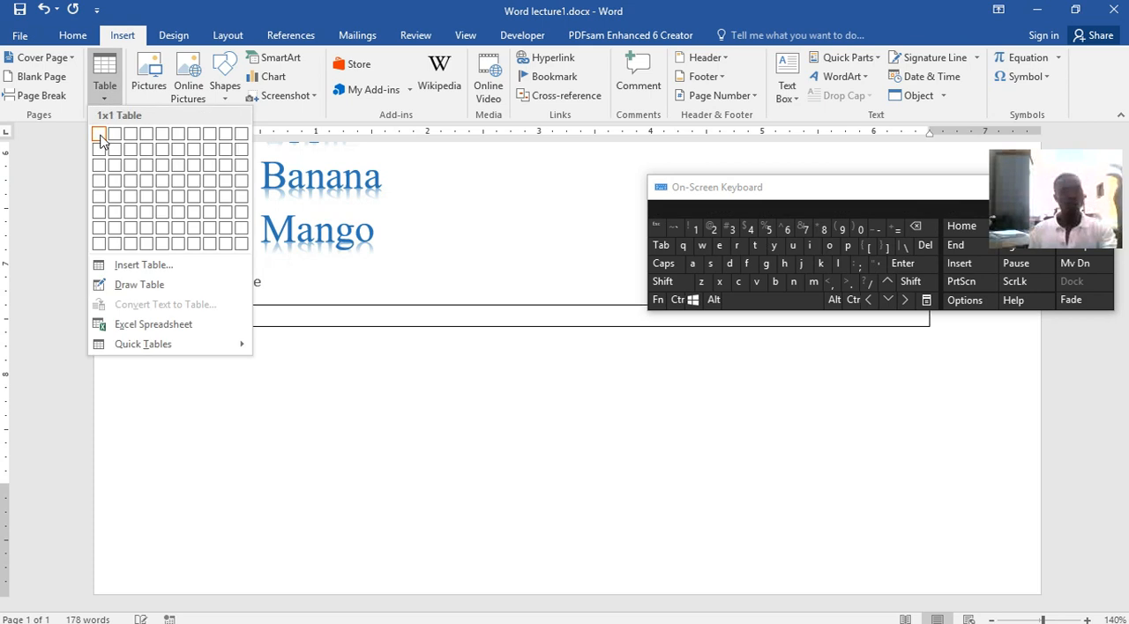
left_click_drag(945, 189, 918, 33)
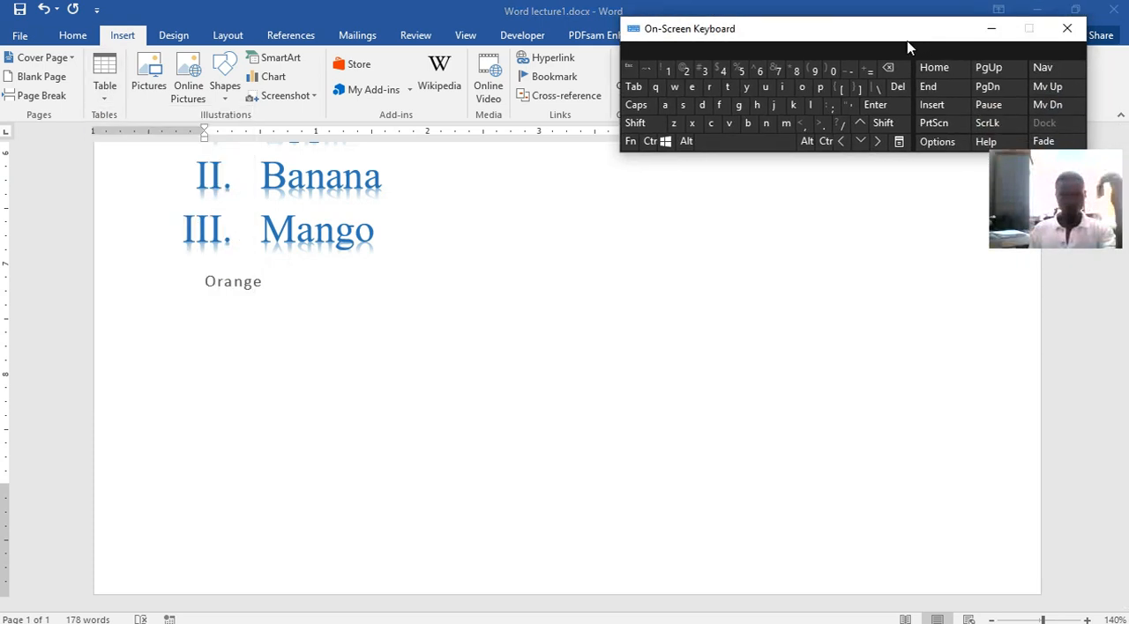
left_click(104, 108)
left_click(101, 107)
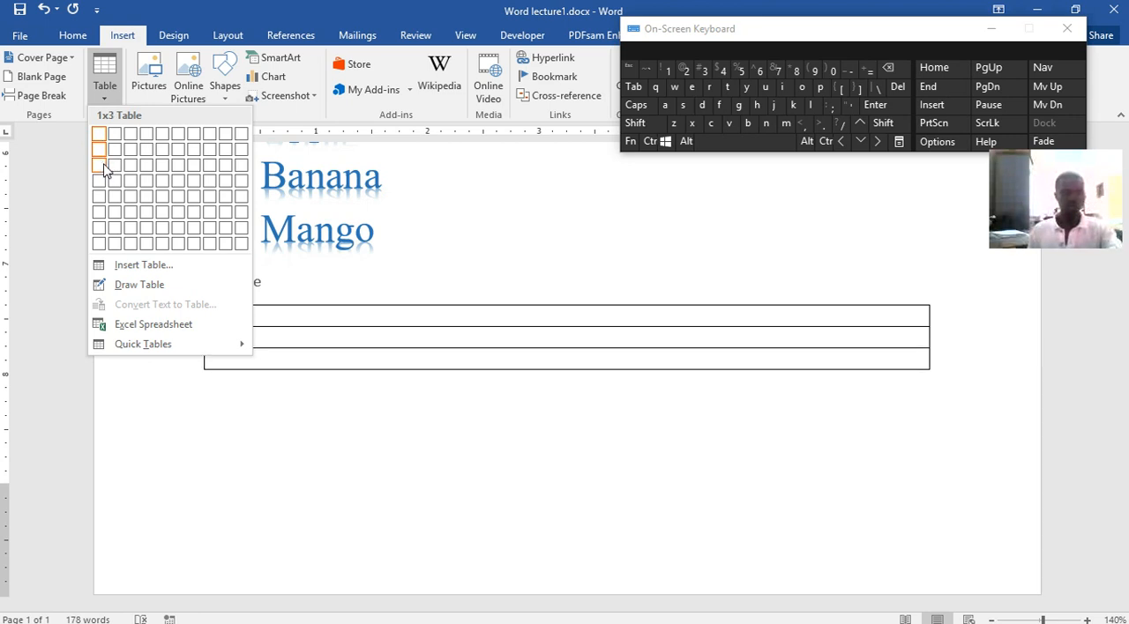
left_click(162, 182)
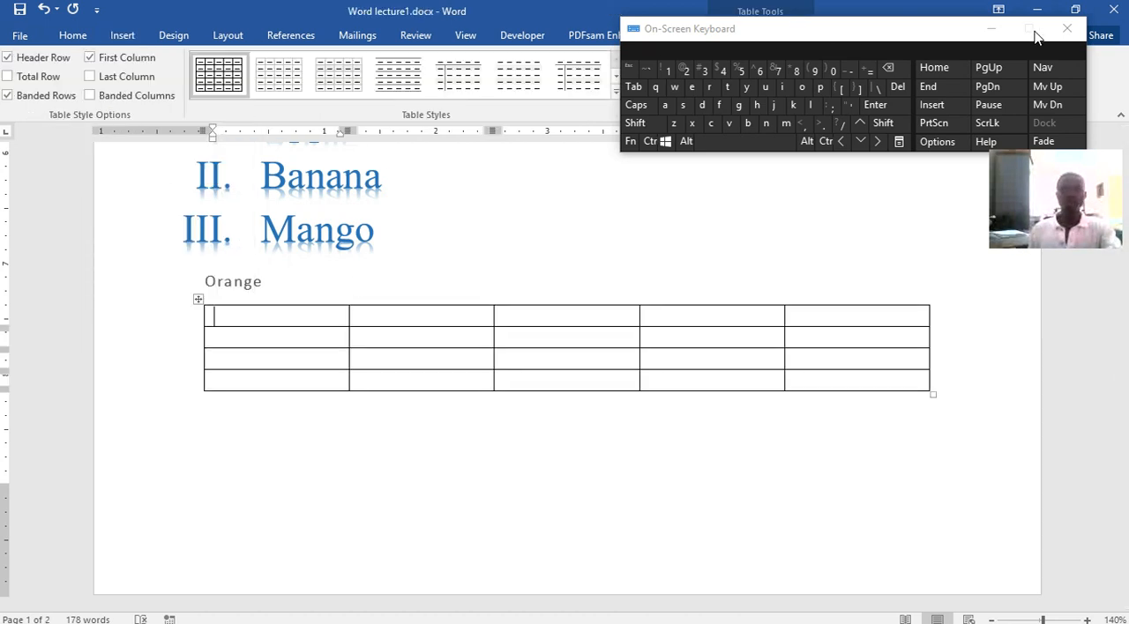
Apply the green grid table style with dark header row and first column, and move the on-screen keyboard clear of the table
left_click_drag(927, 30, 1002, 265)
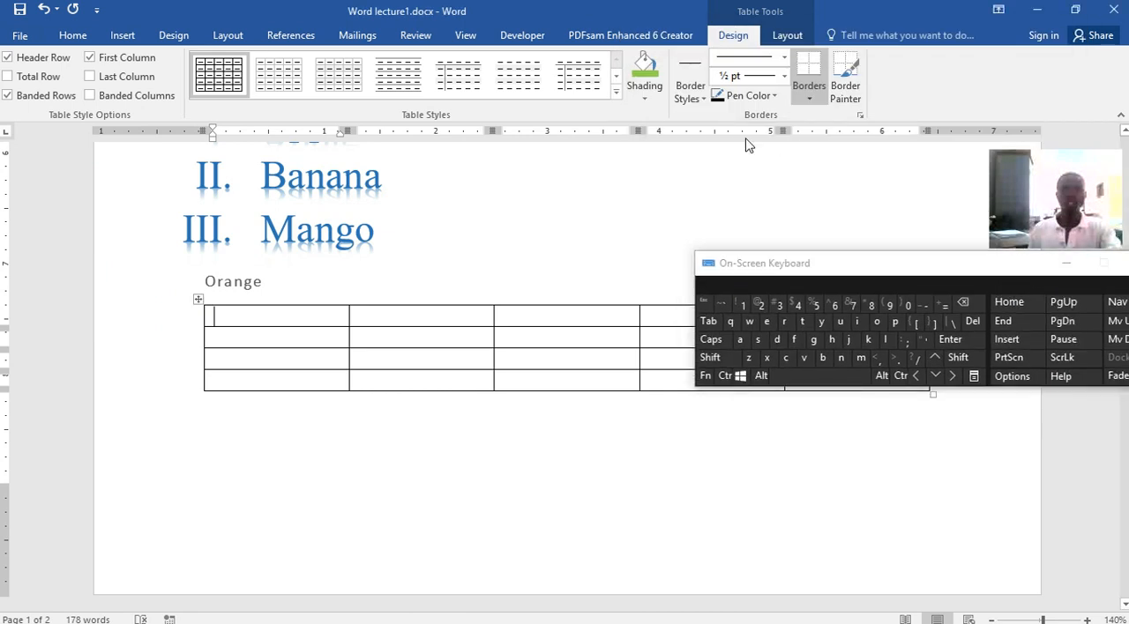
left_click(617, 92)
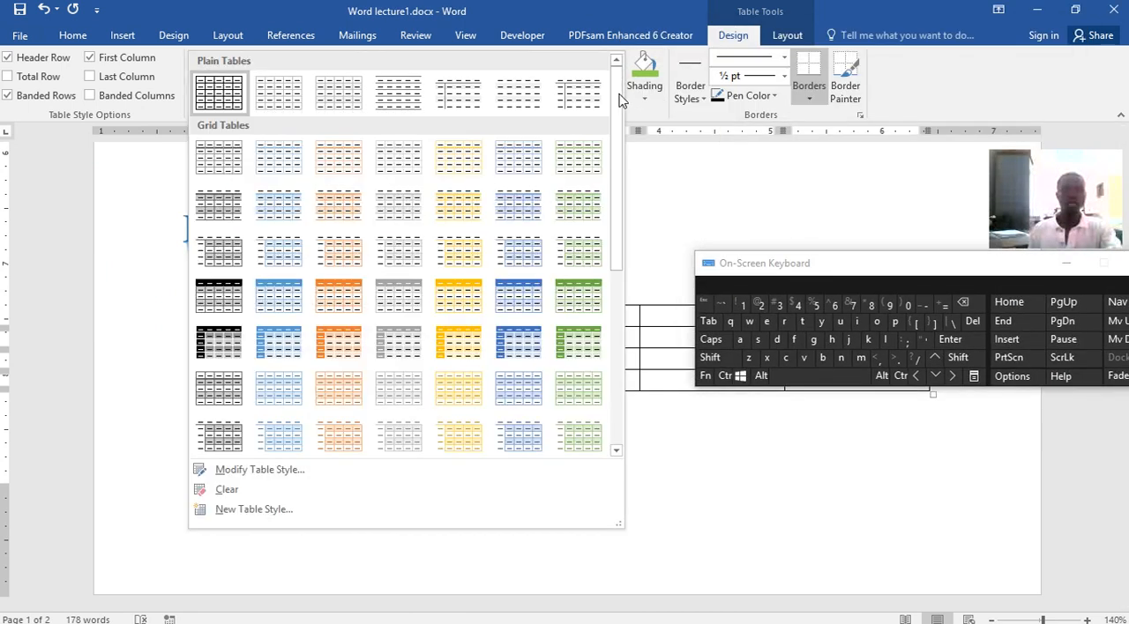
left_click(565, 346)
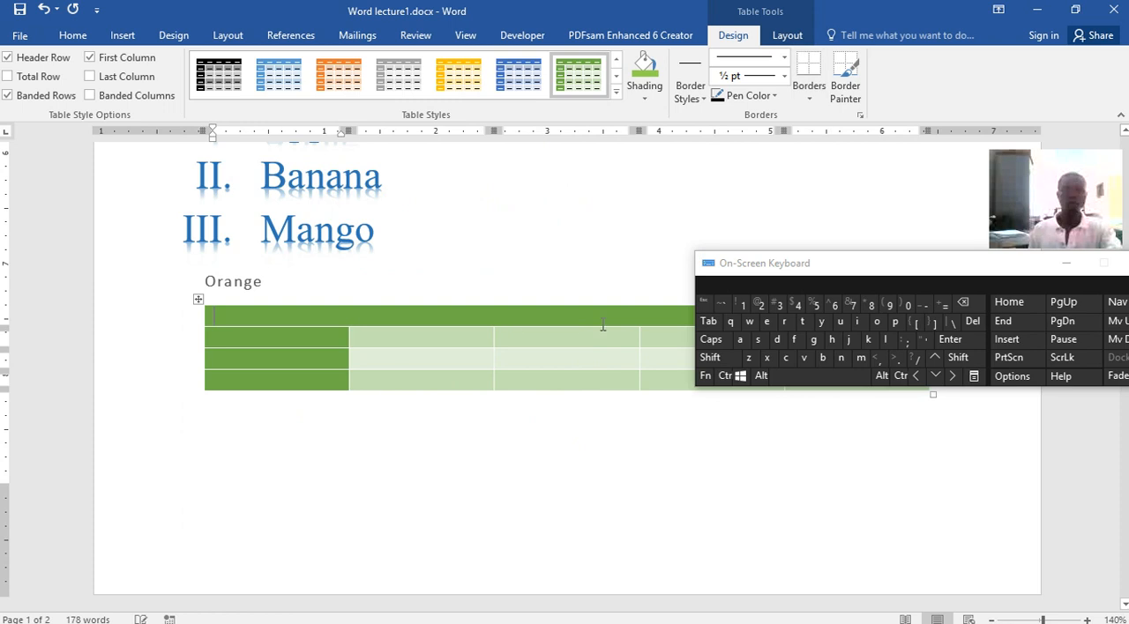
left_click_drag(844, 263, 831, 361)
left_click_drag(824, 434, 820, 453)
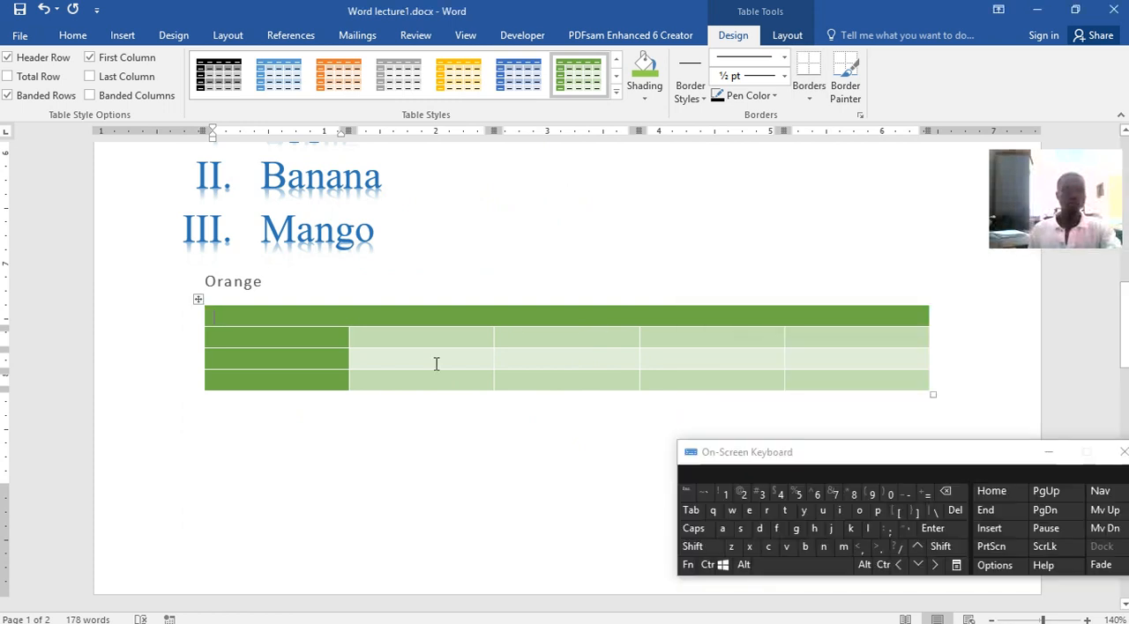
Enter Heading and Heading 2 in the first two cells of the table's header row
left_click(309, 315)
type("Heading")
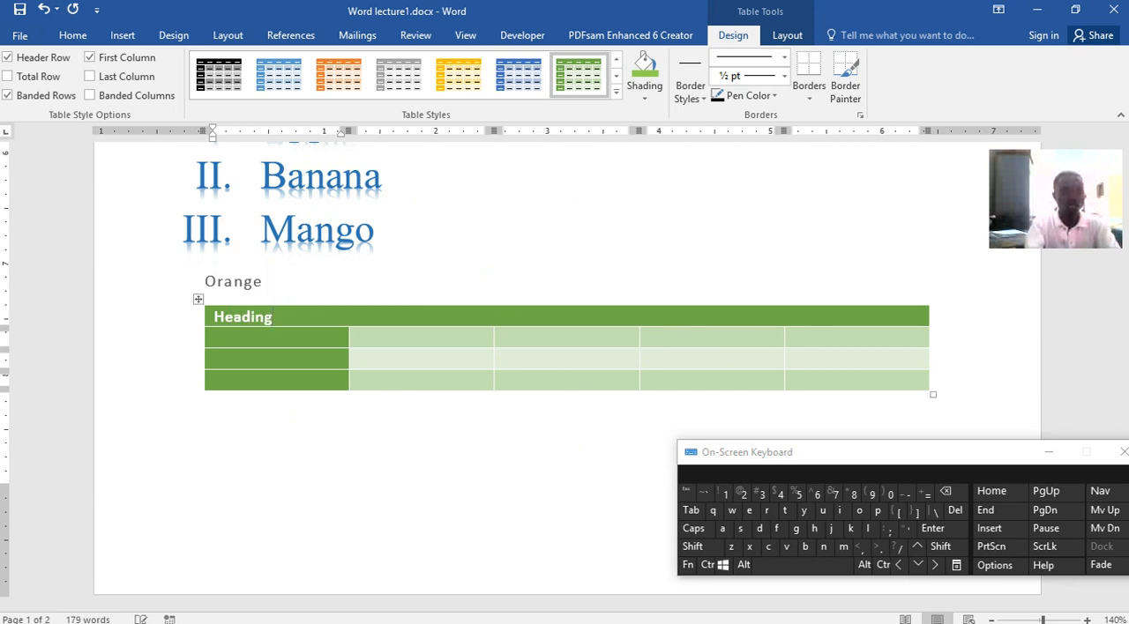
key("Tab")
type("Heading")
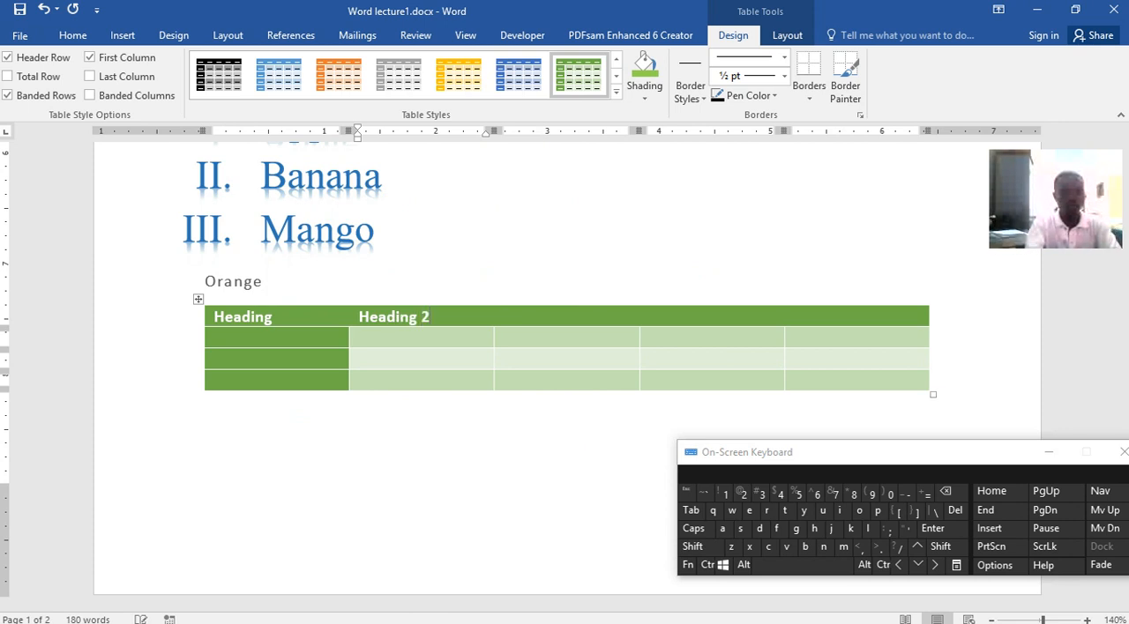
type(" 2")
key("Tab")
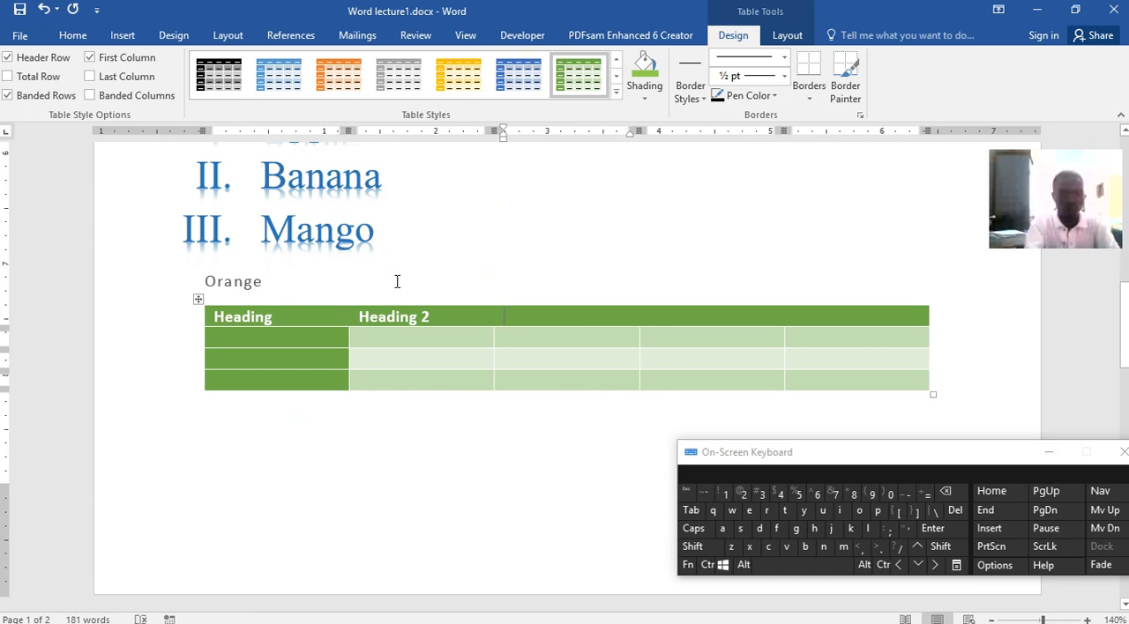
Fill the remaining header cells with Heading 3, Heading 4 and Heading 5
type("He")
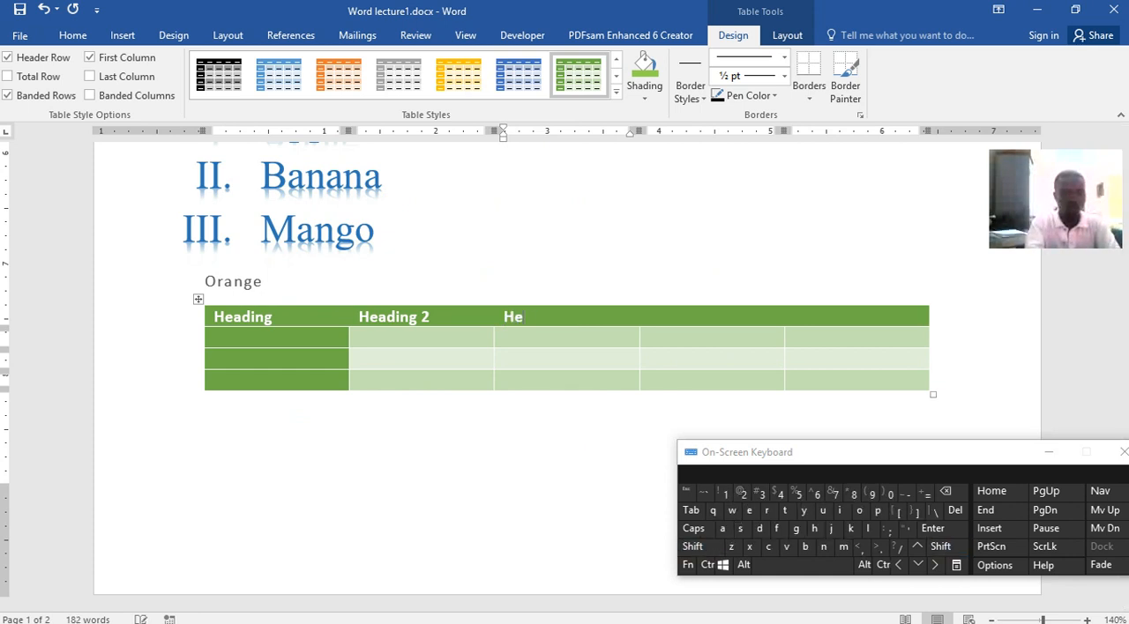
type("ading 3")
key("Tab")
type("Heading 4")
key("Tab")
type("Heading 5")
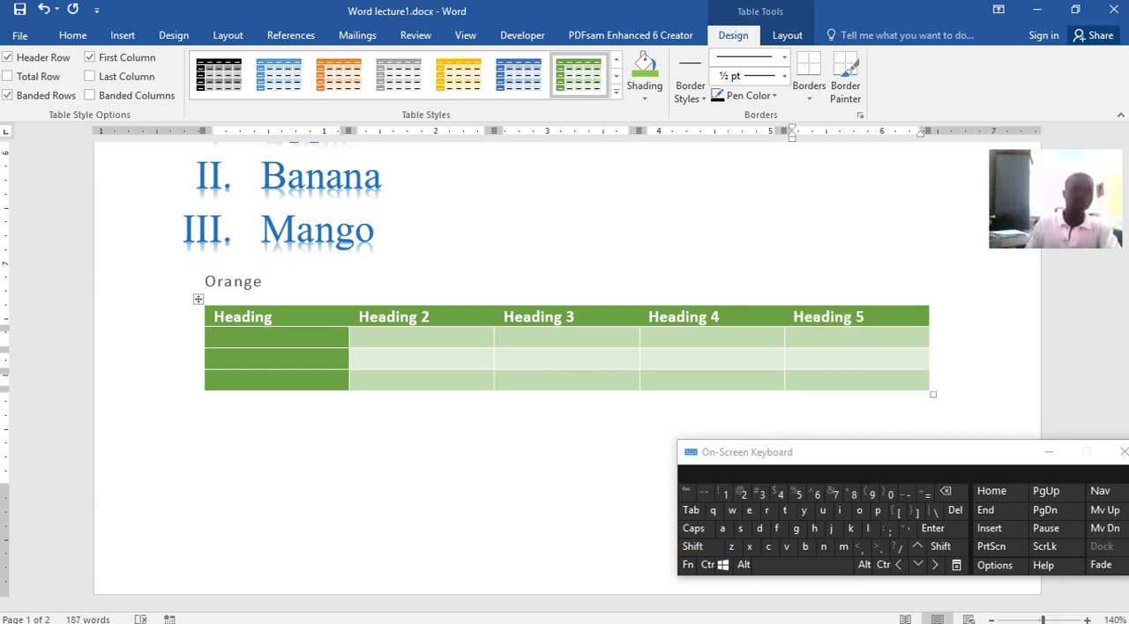
Fill the first three cells of the table's second row with Data, Data2 and Data3
left_click(276, 342)
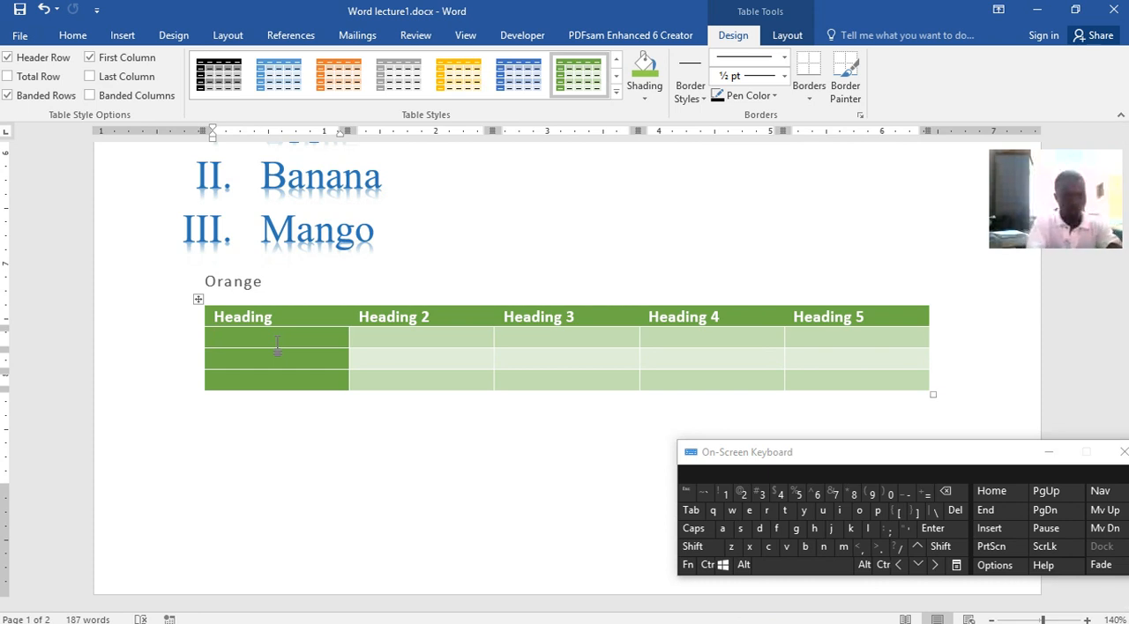
type("Data")
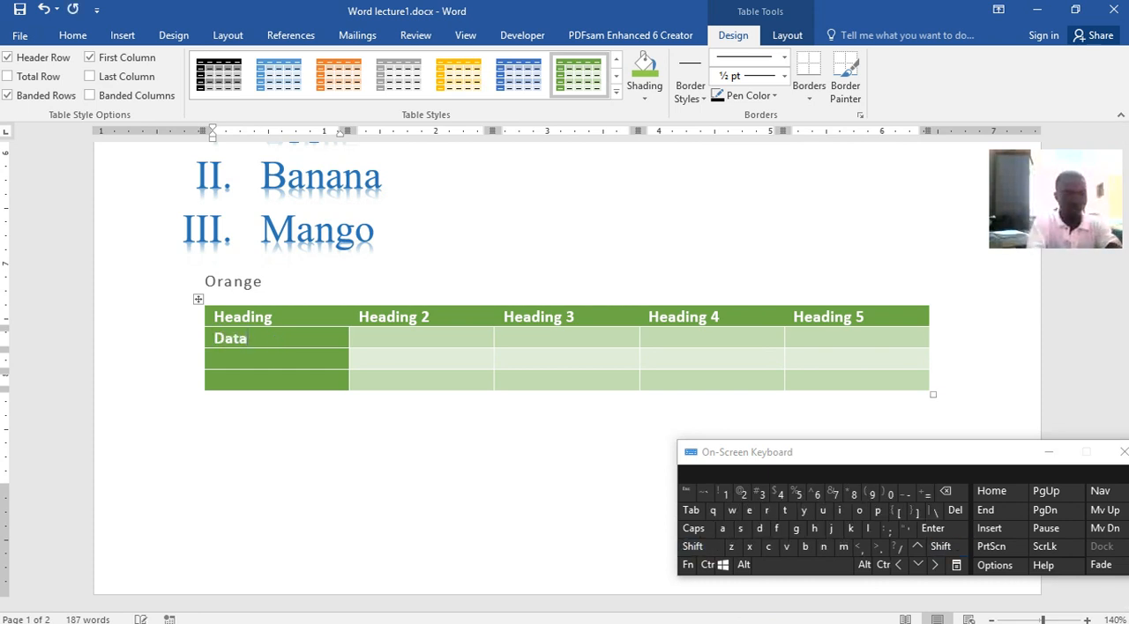
type("1")
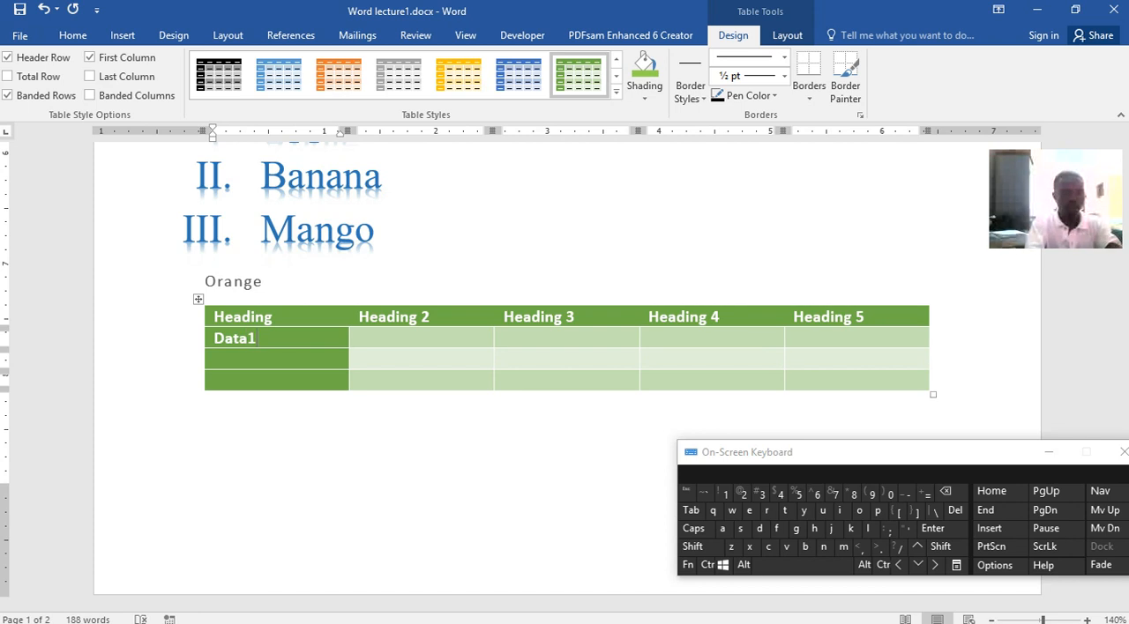
key("BackSpace")
key("Tab")
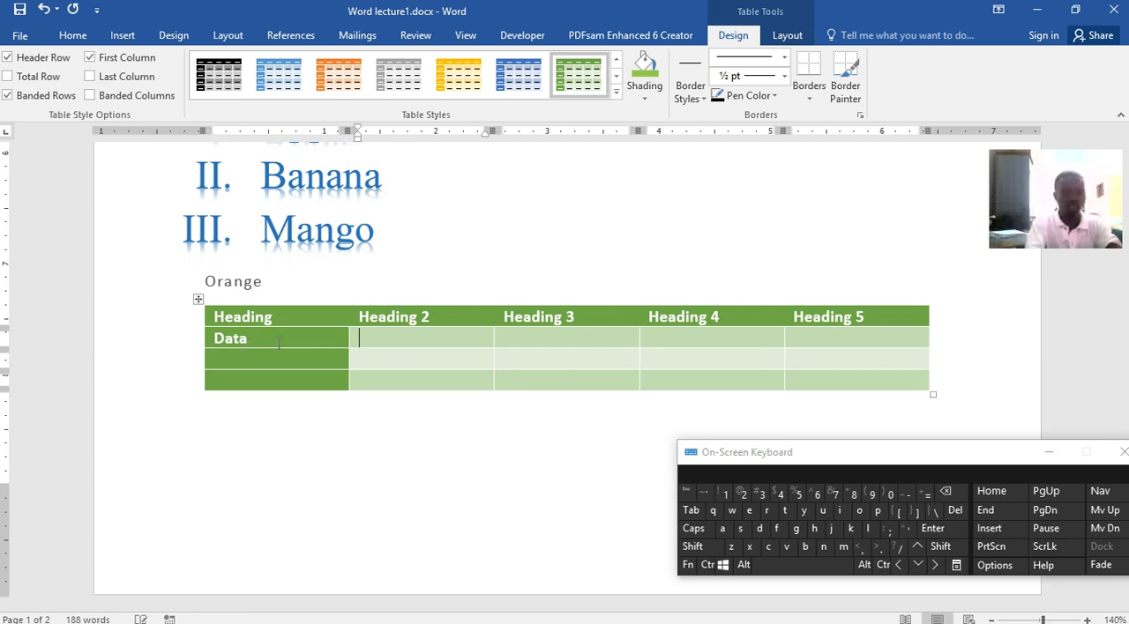
type("Data")
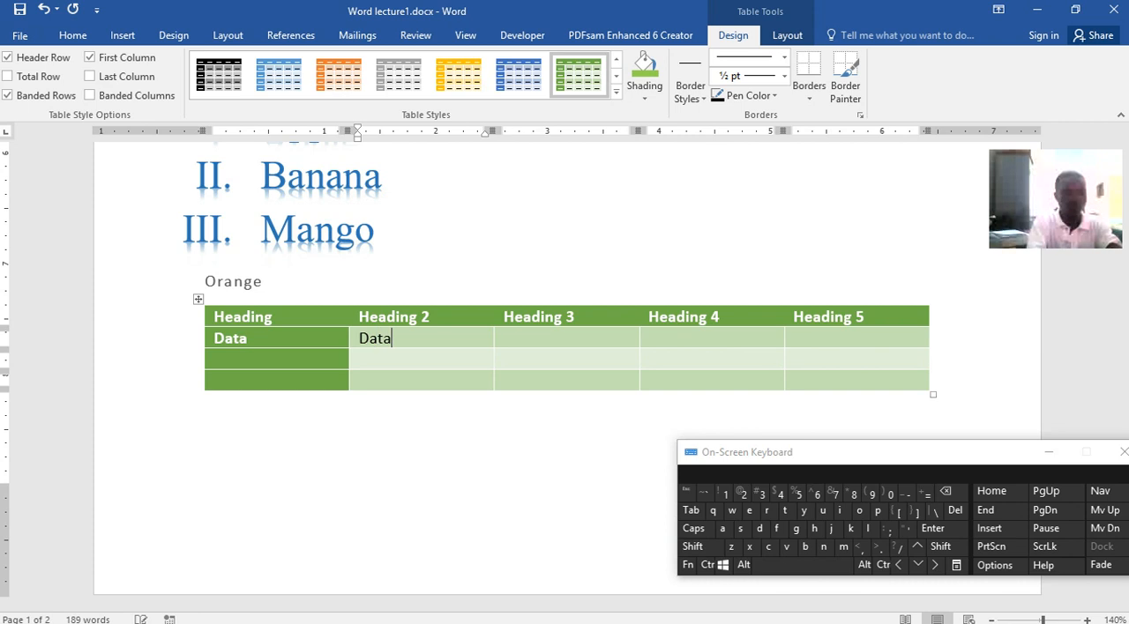
type("2")
key("Tab")
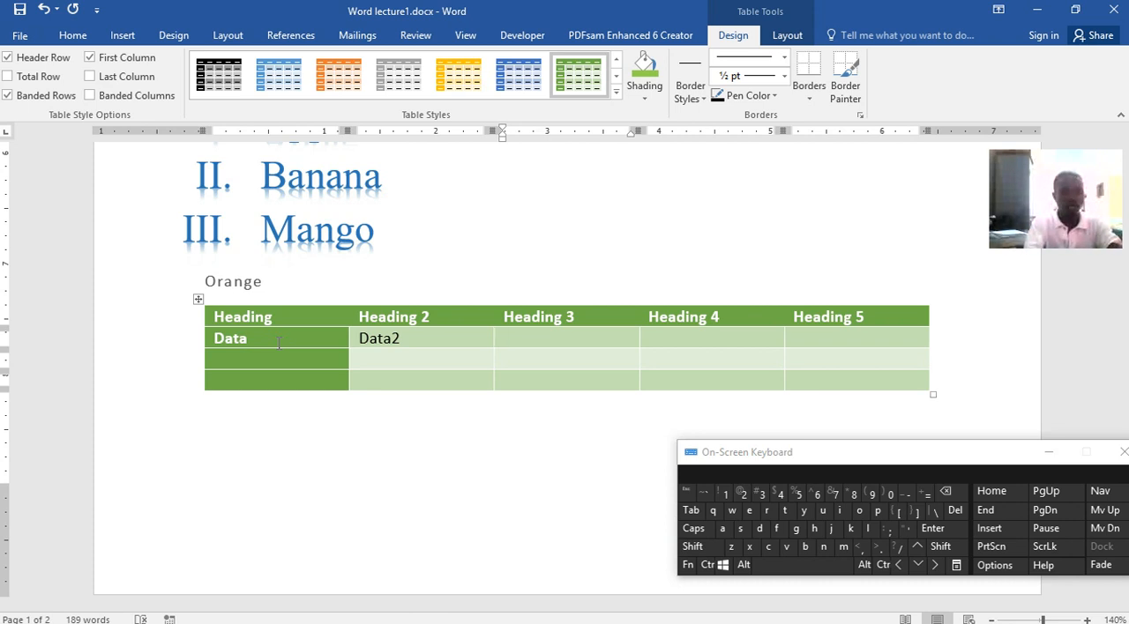
type("Dat2")
key("BackSpace")
type("a3")
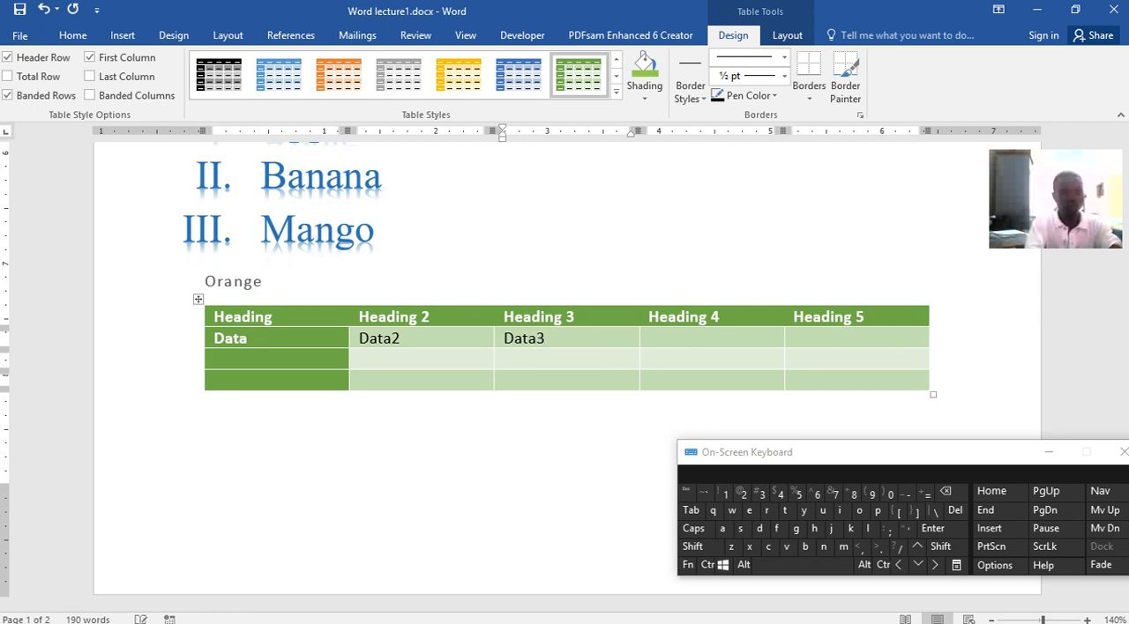
key("Tab")
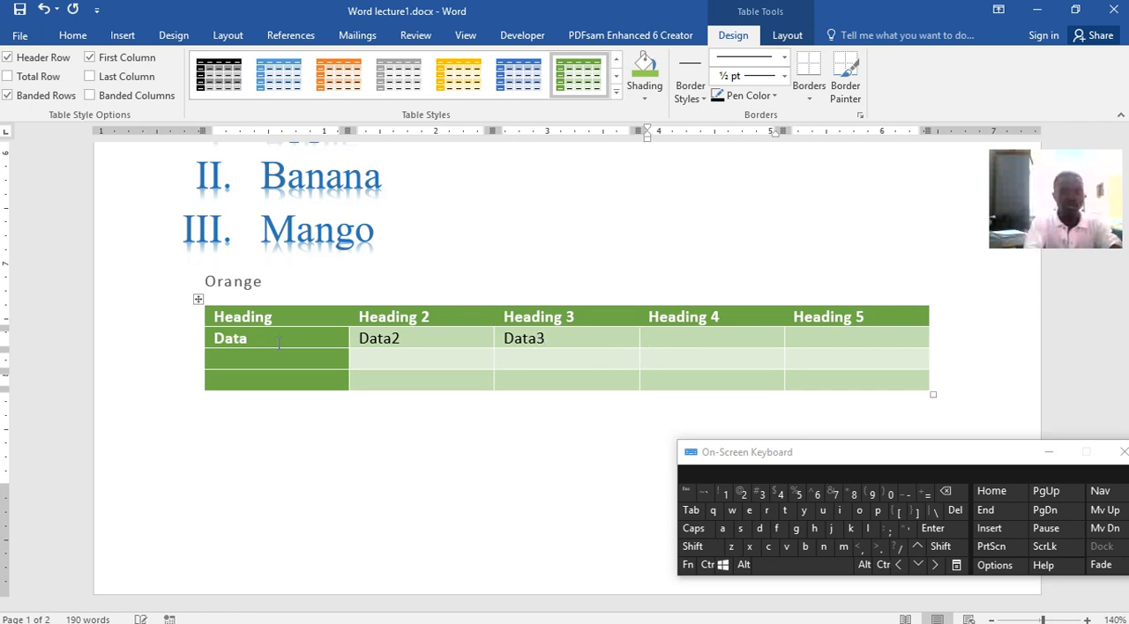
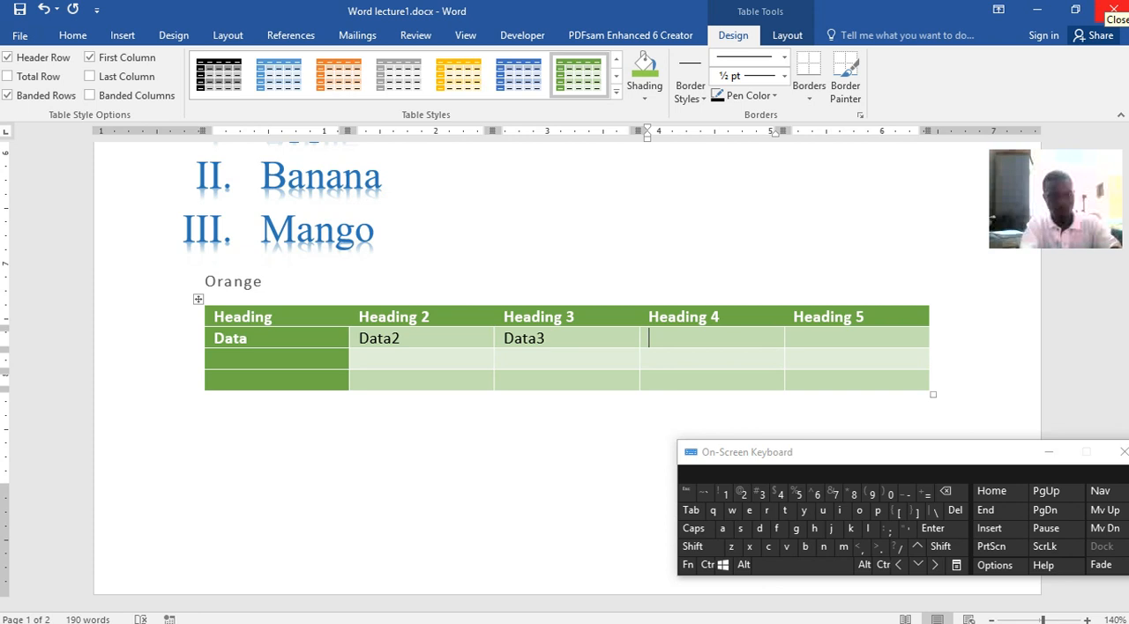
Fill the last two cells of the table's second row with Data4 and Data5
type("Data4")
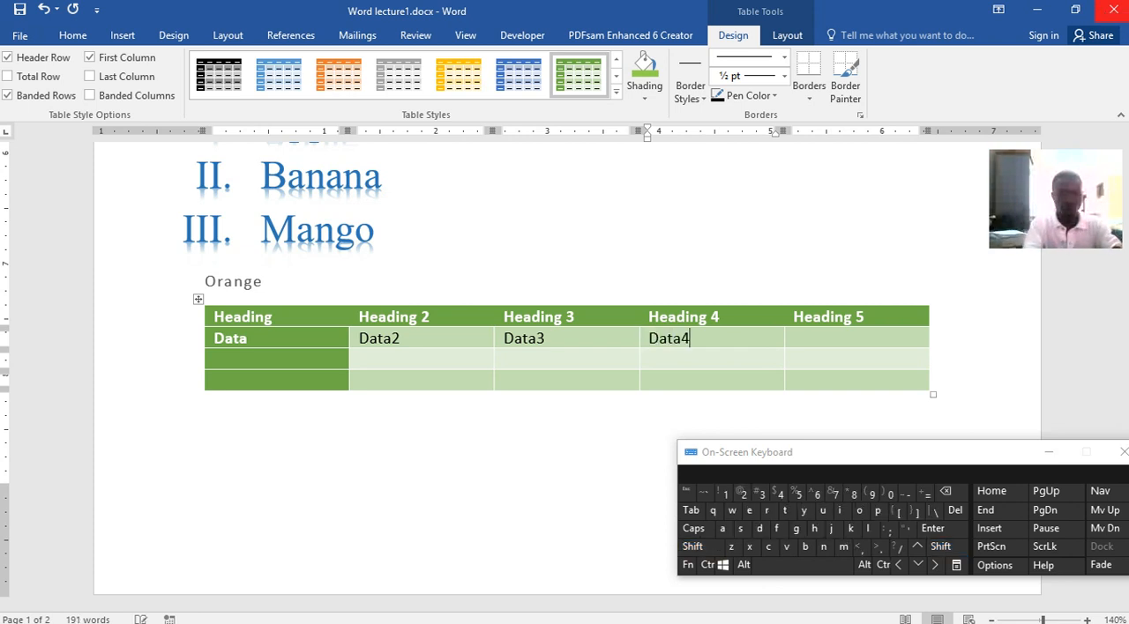
key("Tab")
type("D")
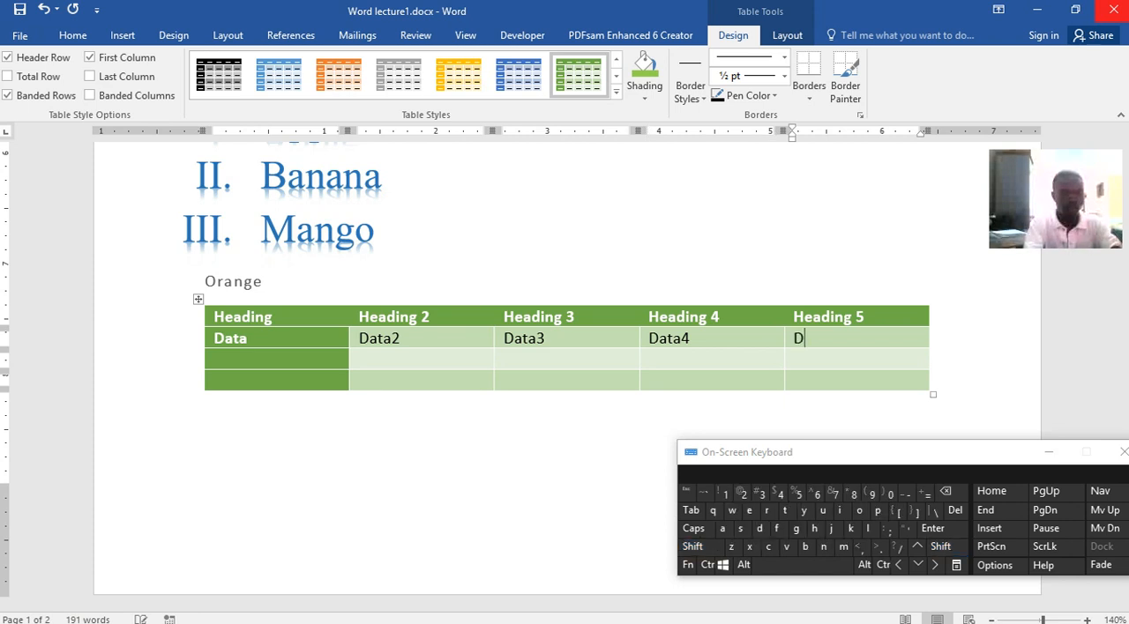
type("ata5")
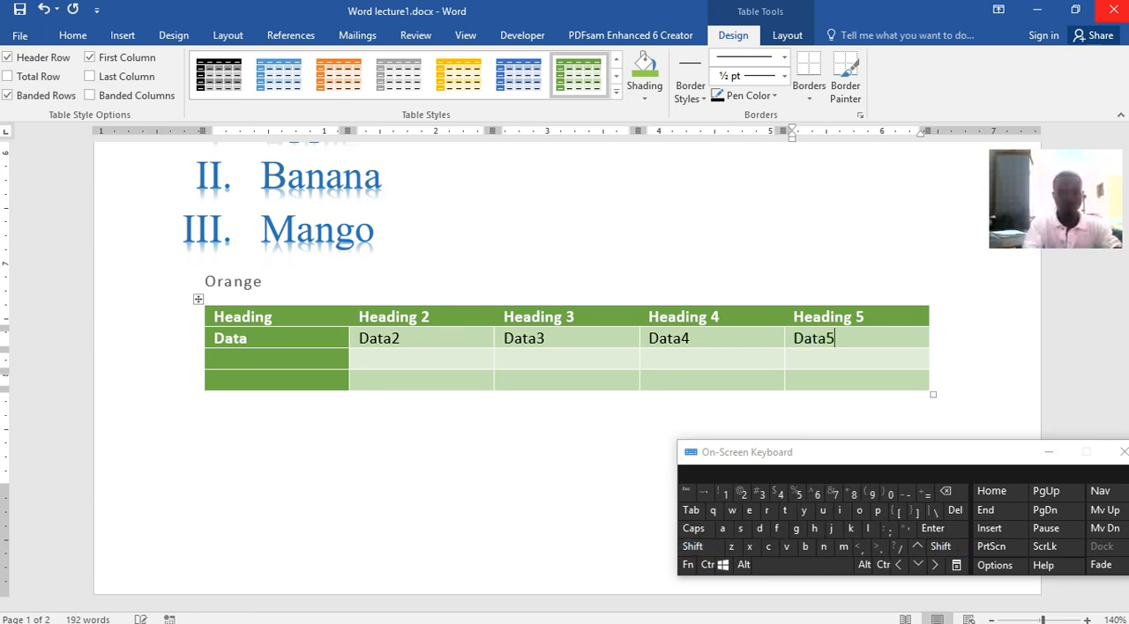
Fill the first three cells of the table's third row with Row, Row2 and Row3
left_click(329, 360)
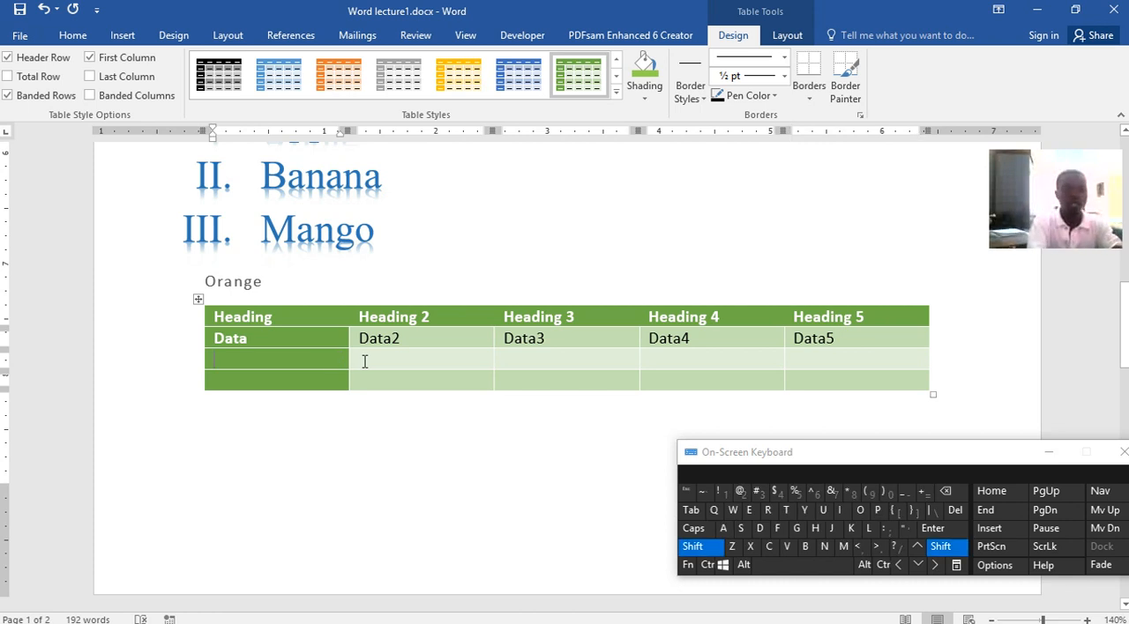
type("Row")
left_click(363, 360)
type("Row")
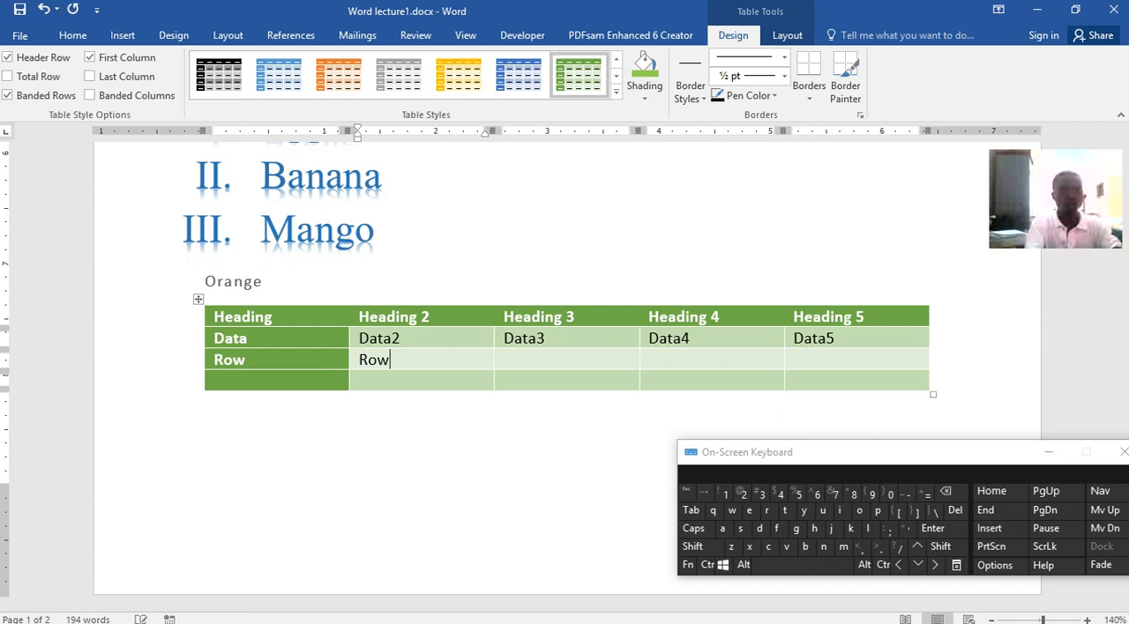
type("1")
type("2")
key("Tab")
type("R")
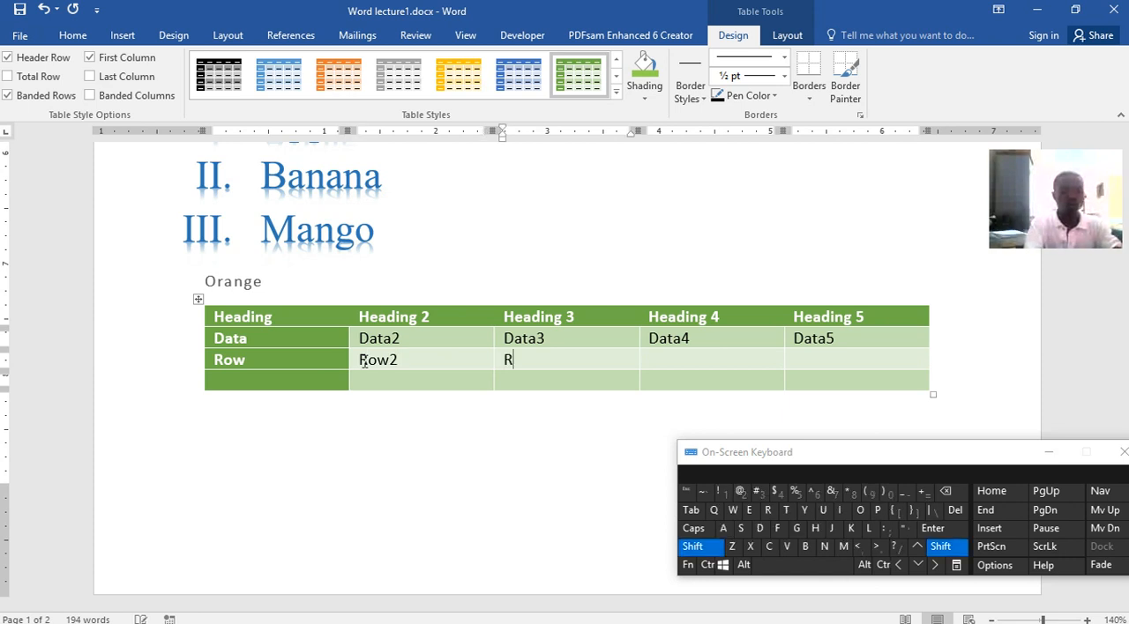
type("ow3")
Enter Row4 and Row5 in the remaining cells of the table's third row
key("Tab")
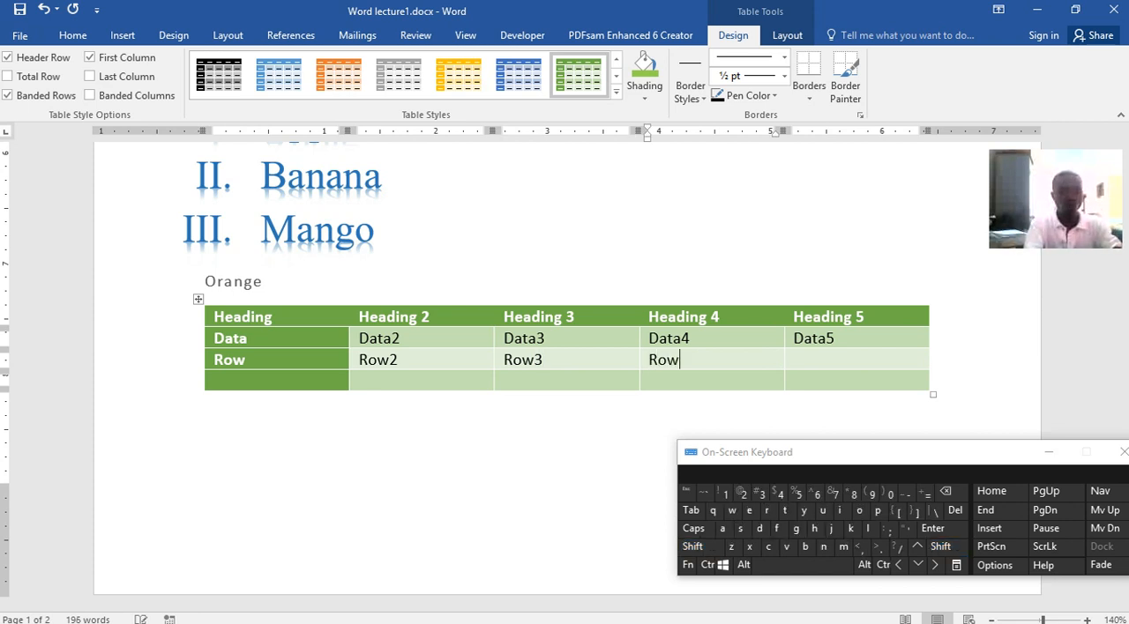
key("Tab")
type("T")
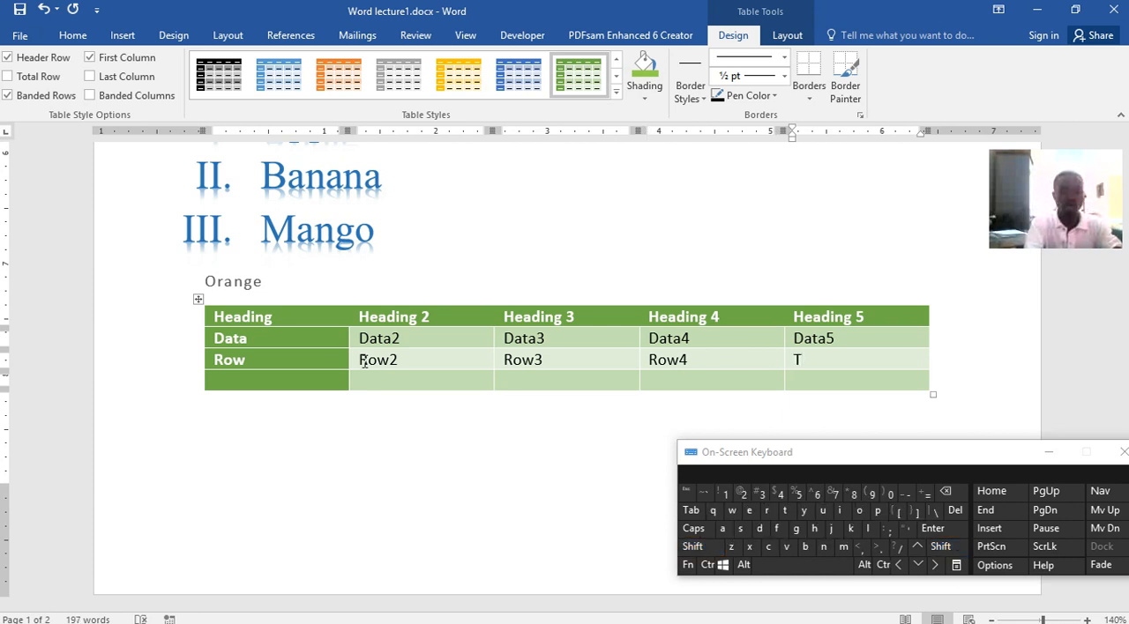
type("o")
key("BackSpace")
key("BackSpace")
type("Row5")
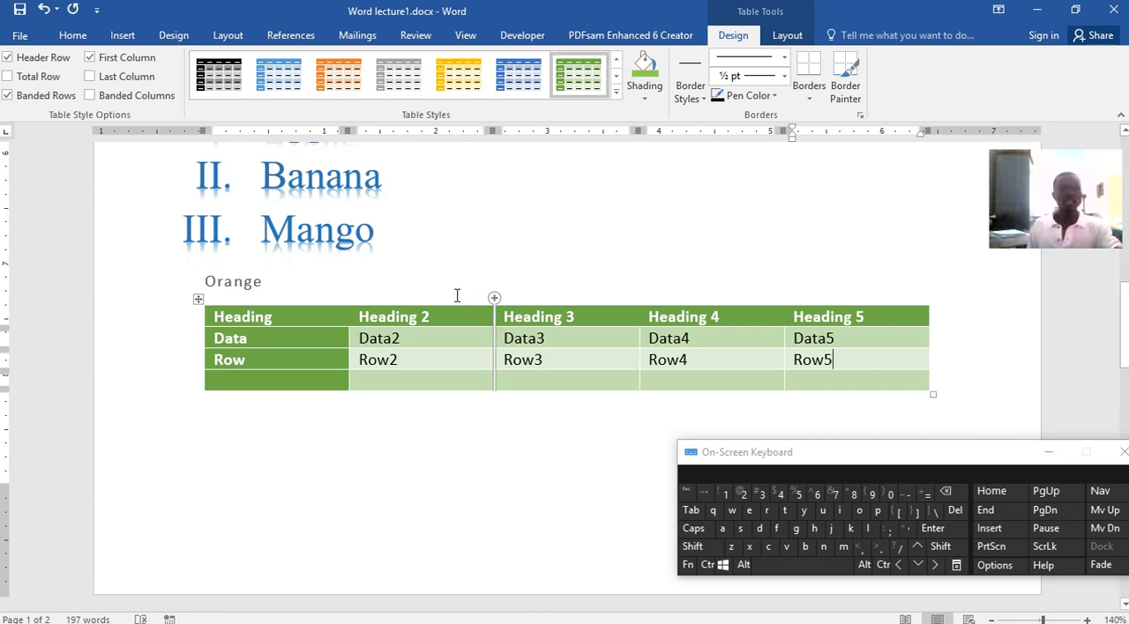
Insert a blank column after the table's first column and a blank row directly below the header row
left_click(331, 321)
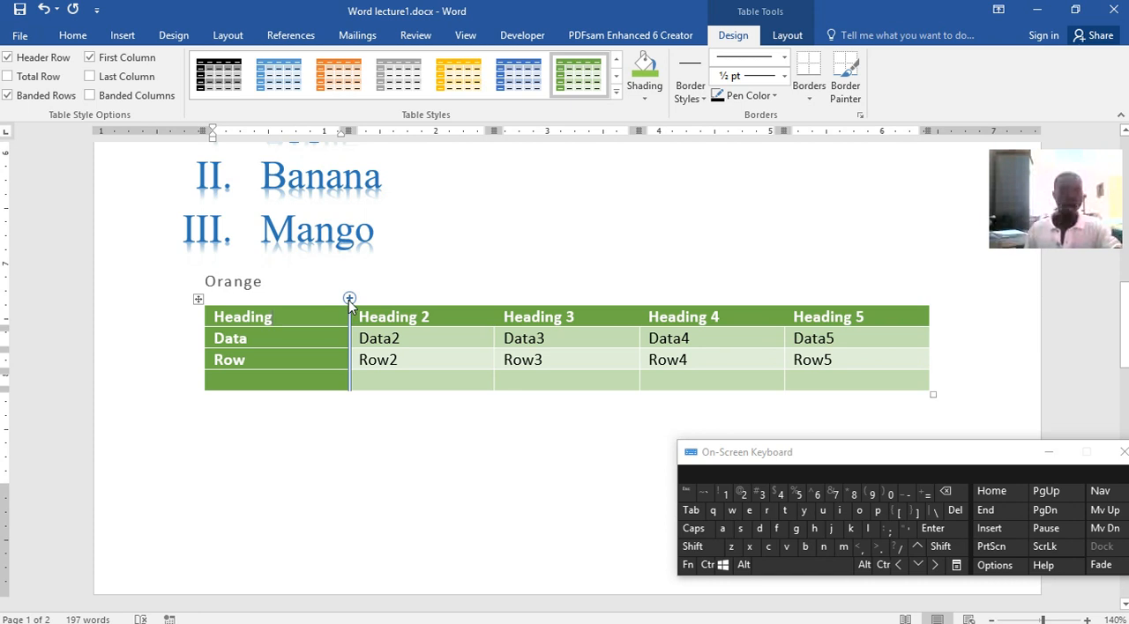
left_click(350, 299)
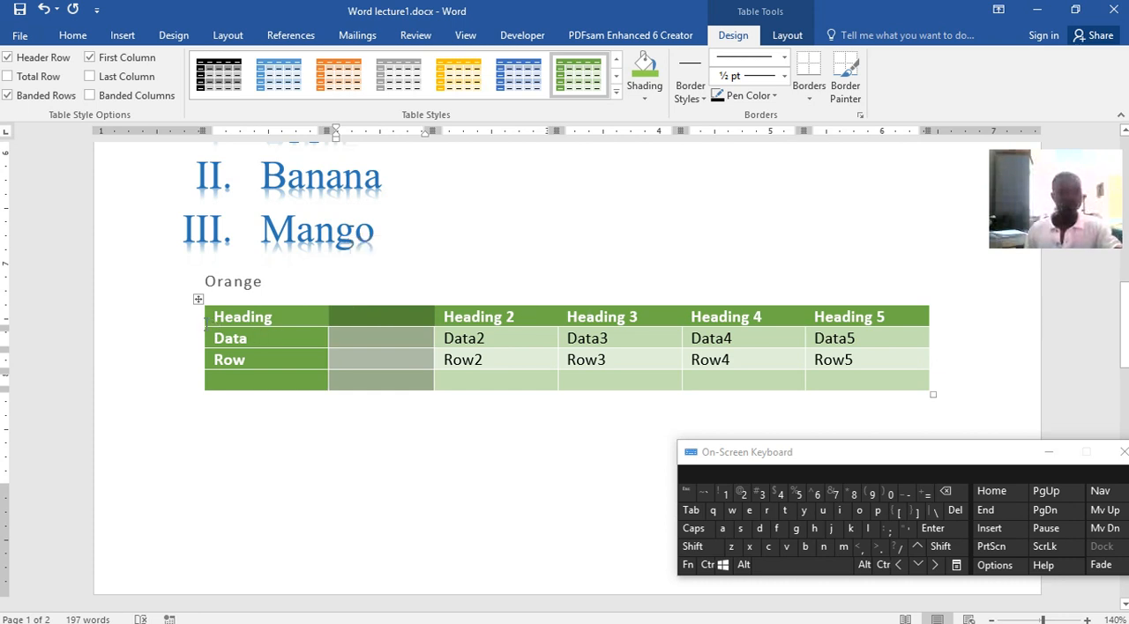
left_click(203, 320)
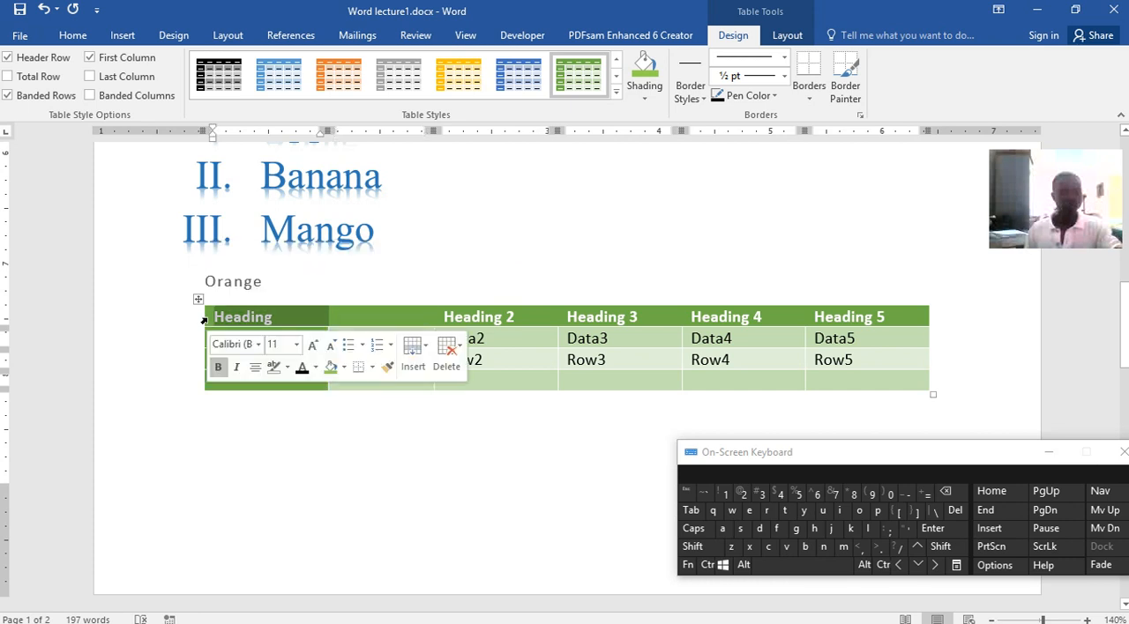
mouse_move(201, 329)
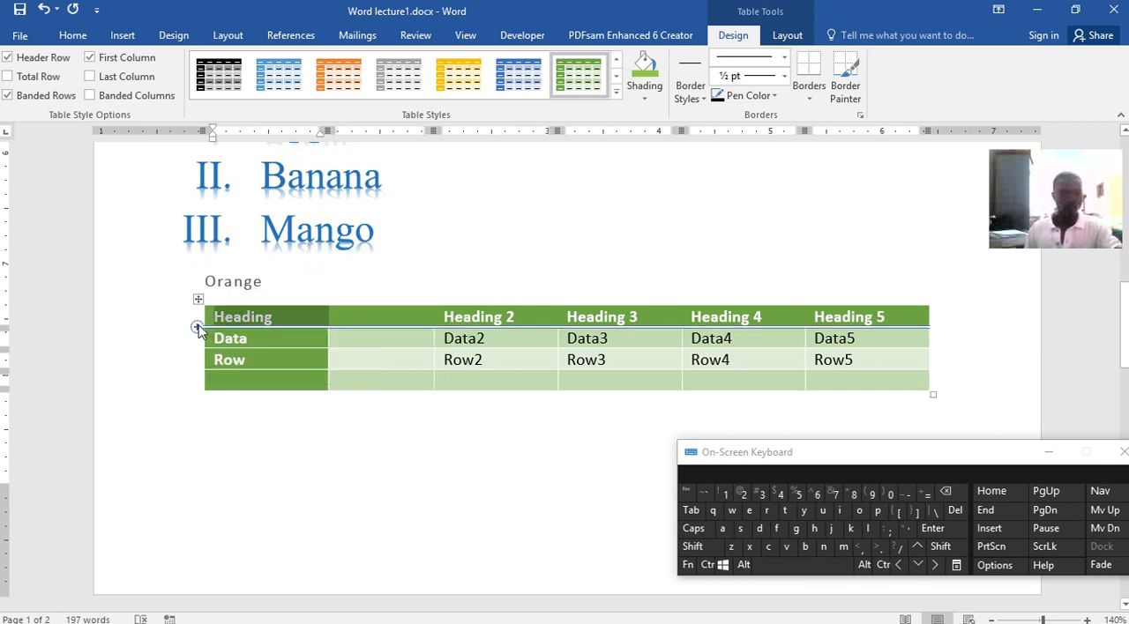
left_click(198, 329)
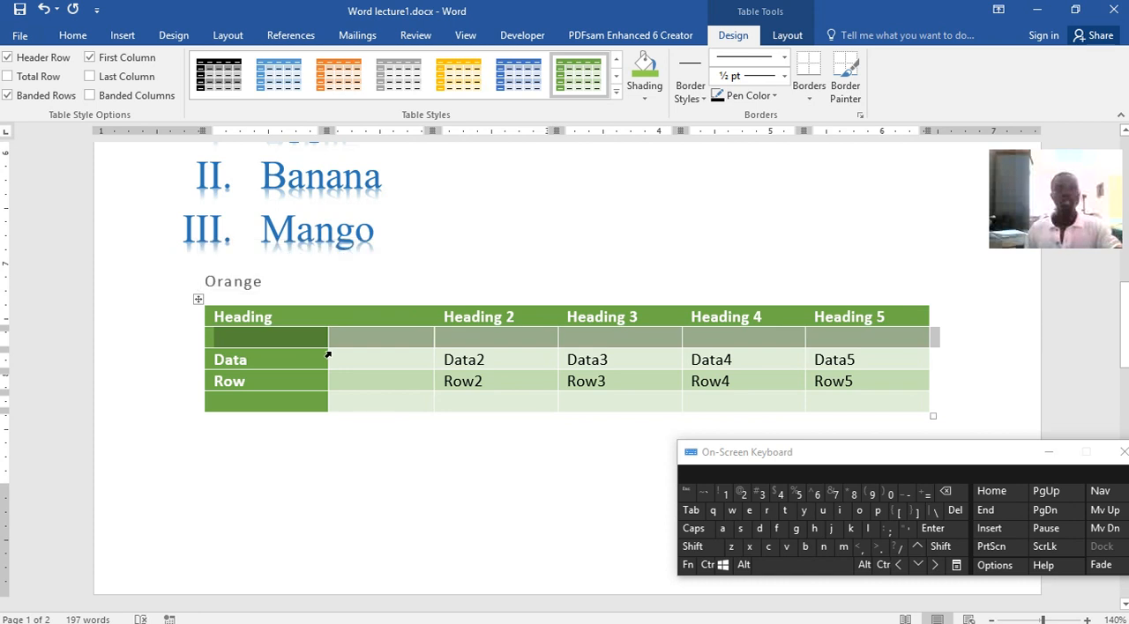
scroll(617, 370, "down", 2)
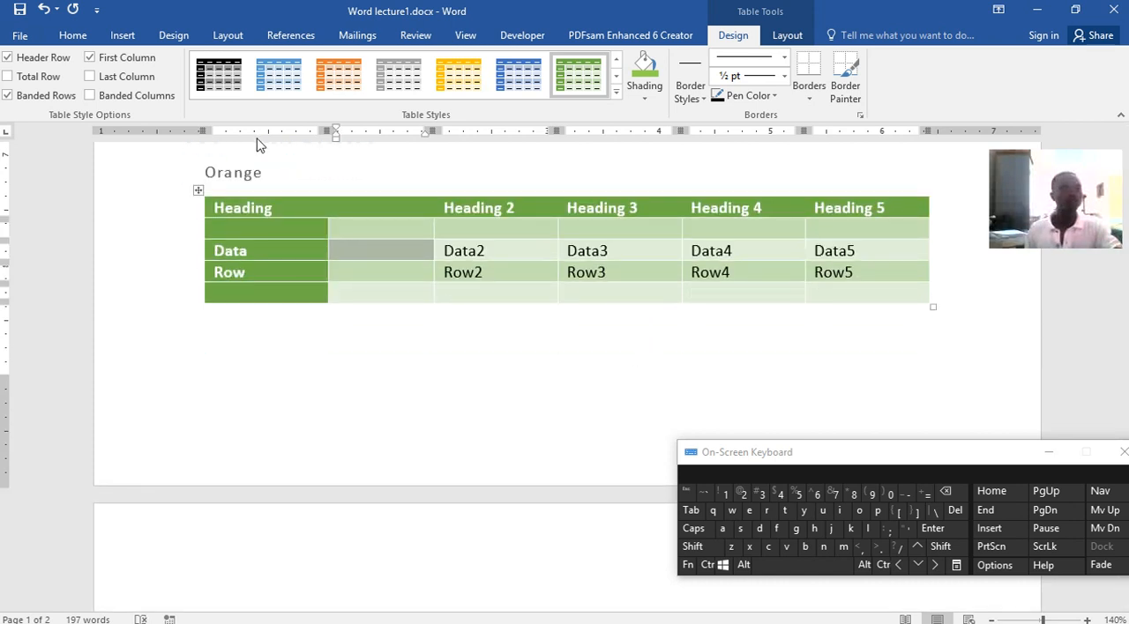
Apply the gold grid table style with a solid header row and banded rows to the whole table
left_click(120, 37)
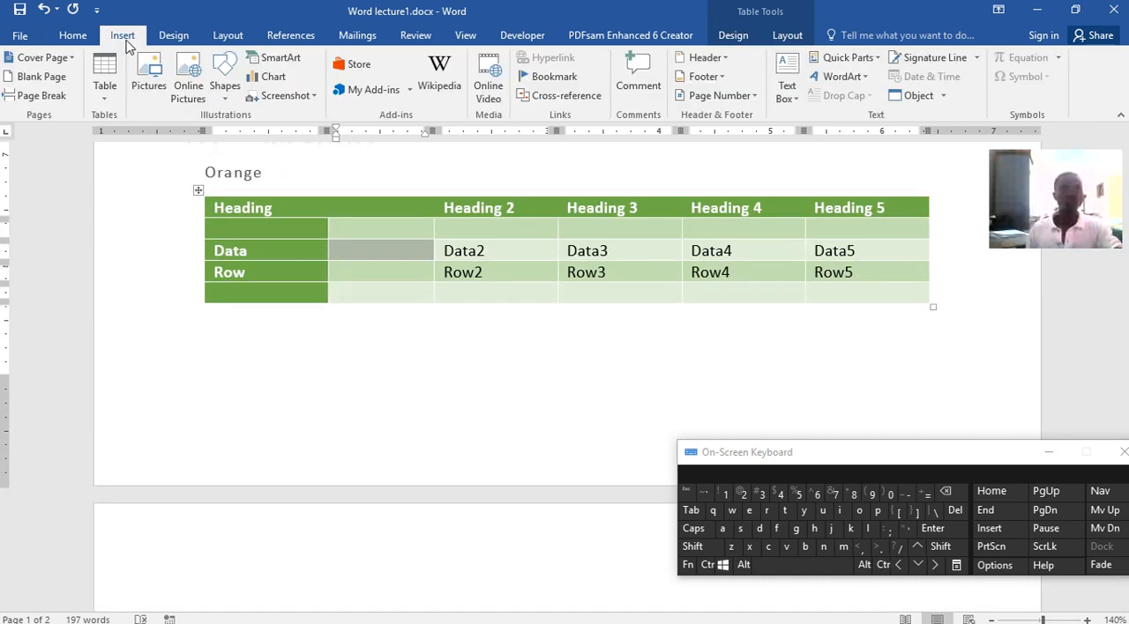
left_click(550, 253)
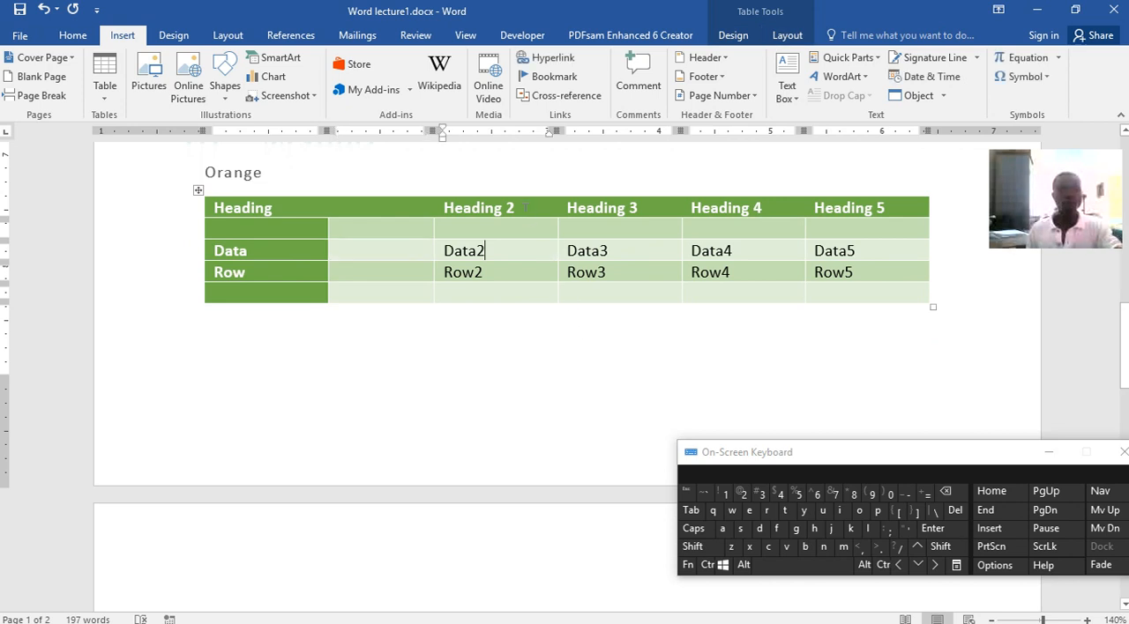
left_click(526, 193)
left_click(322, 188)
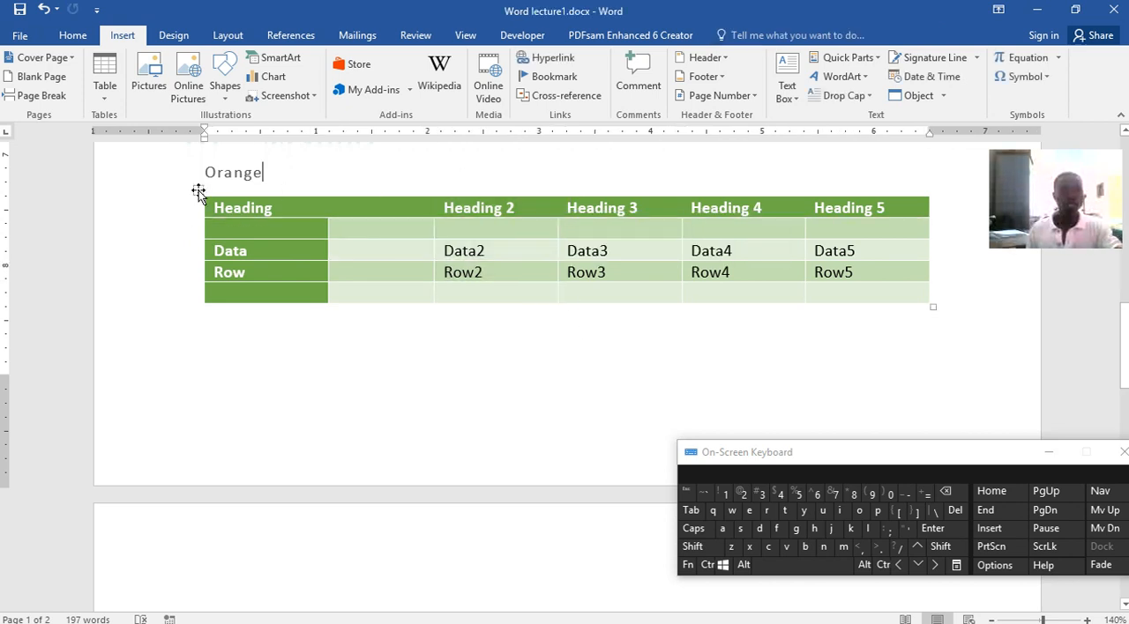
left_click(199, 193)
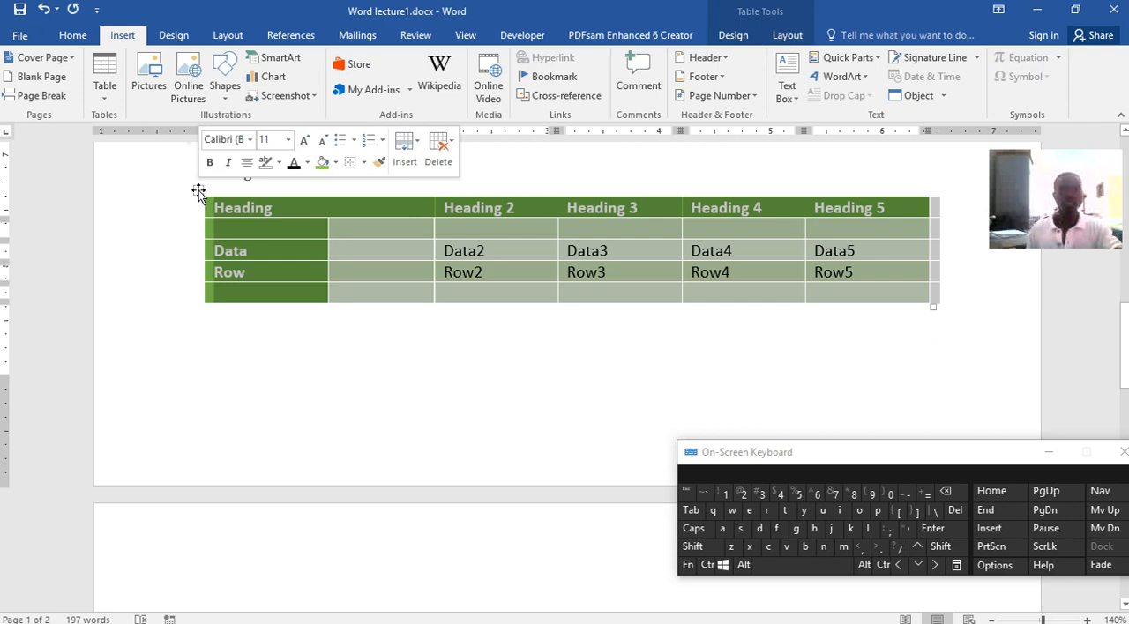
left_click(776, 39)
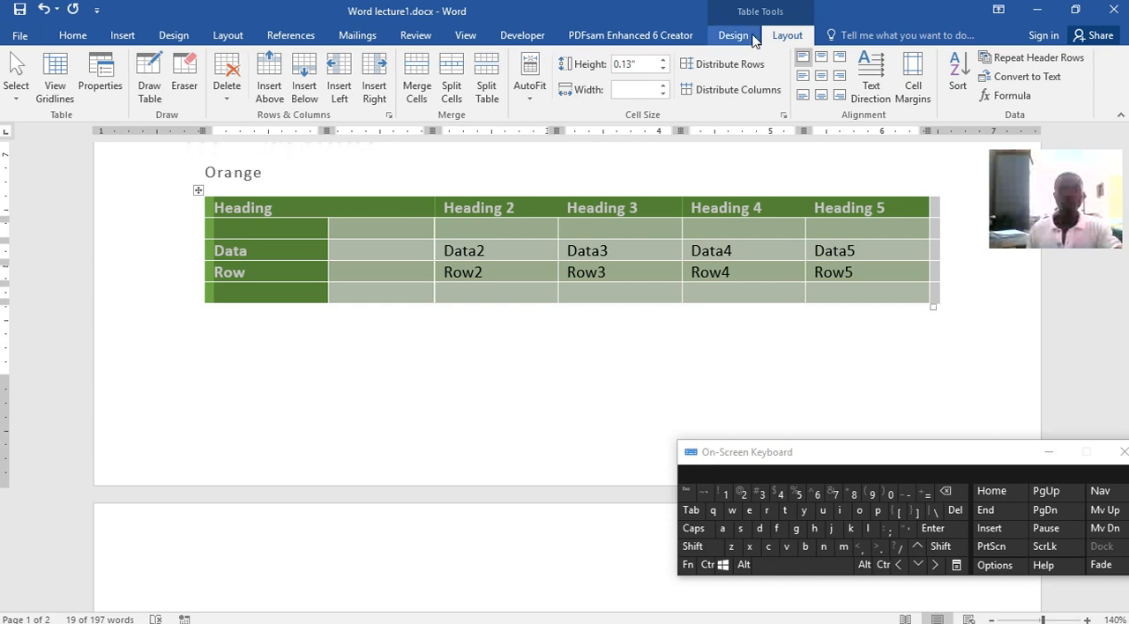
left_click(736, 36)
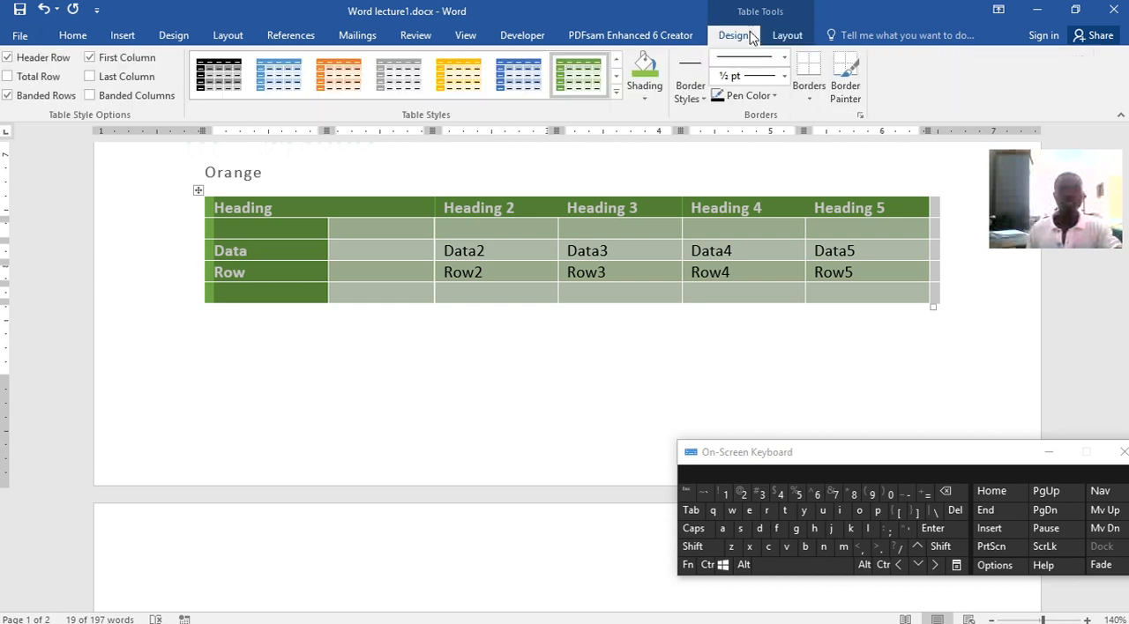
left_click(617, 91)
left_click(461, 302)
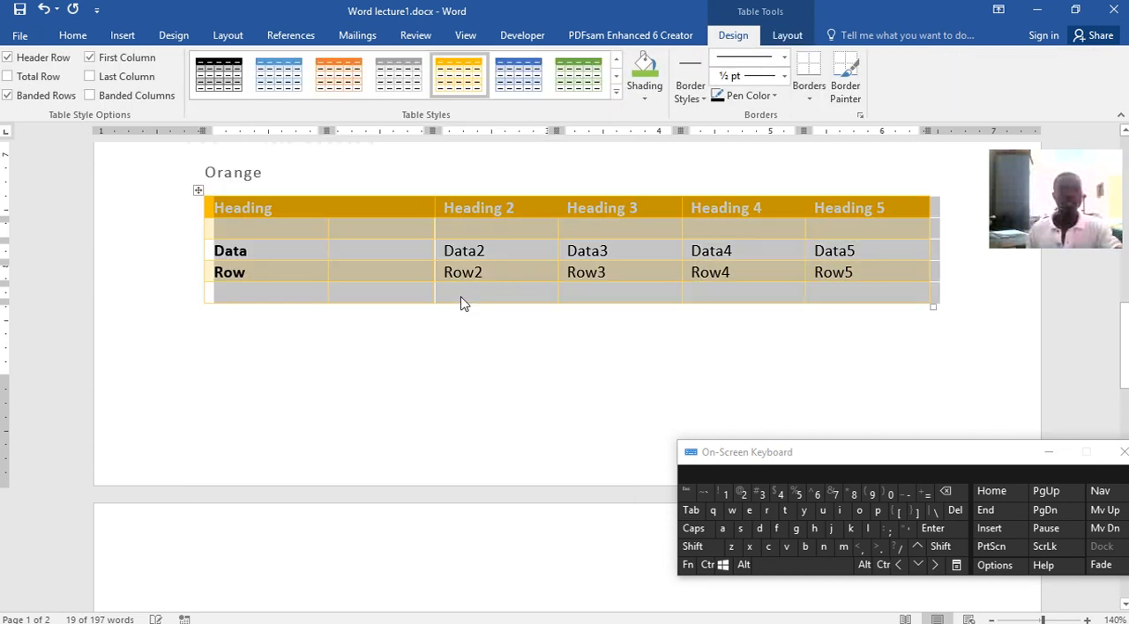
left_click(677, 380)
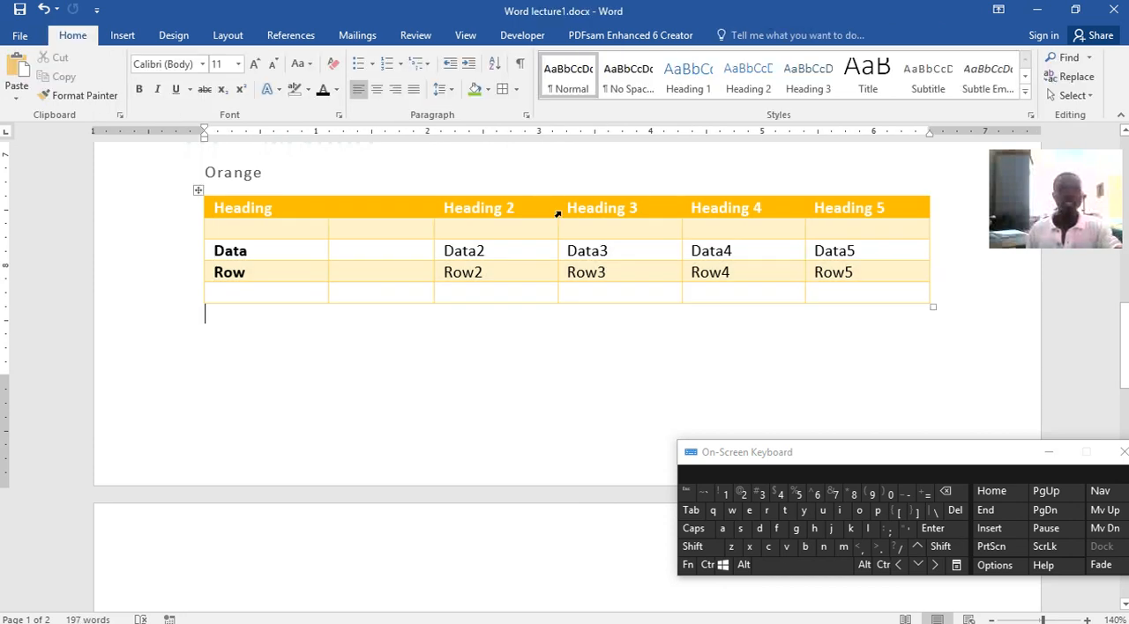
Shade the entire table very dark grey, and replace that shading with white
left_click(558, 205)
left_click(199, 192)
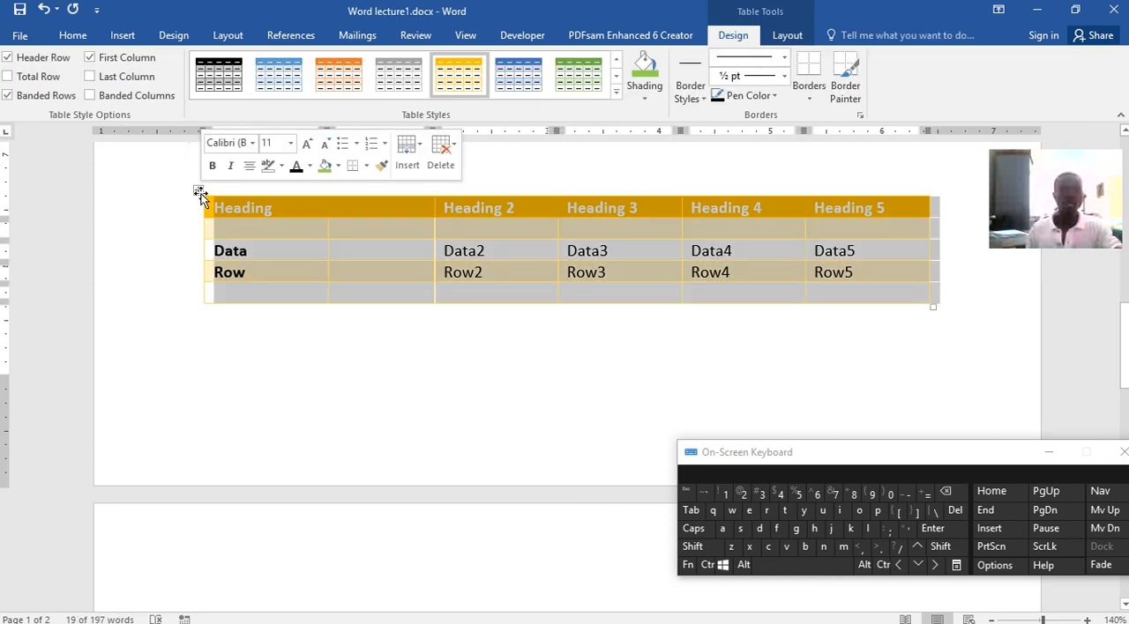
left_click(615, 93)
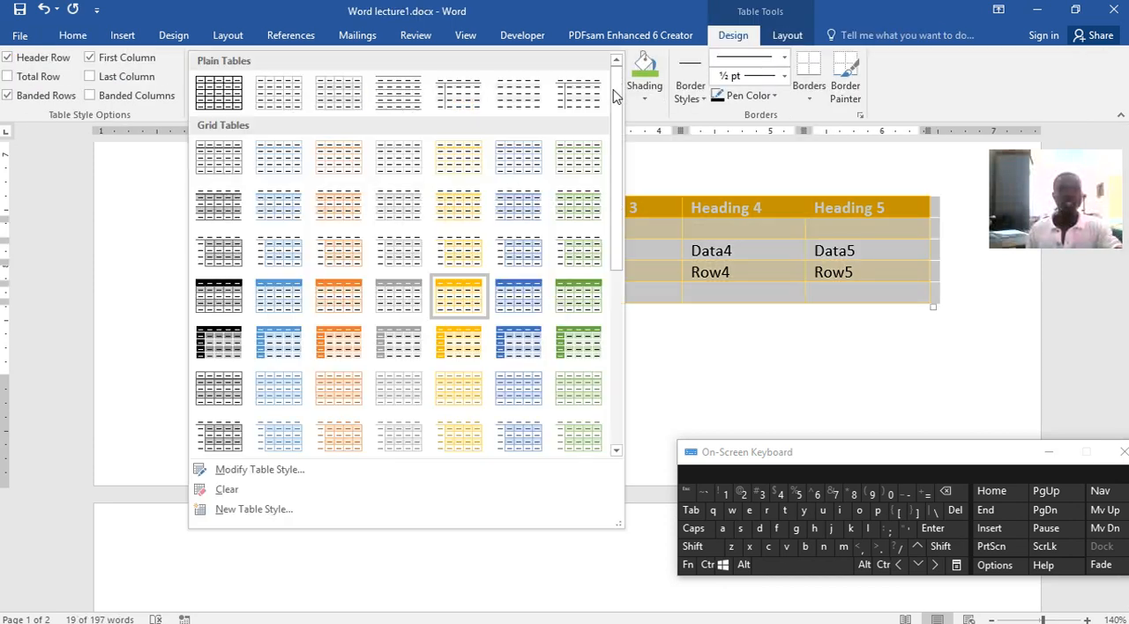
left_click(645, 99)
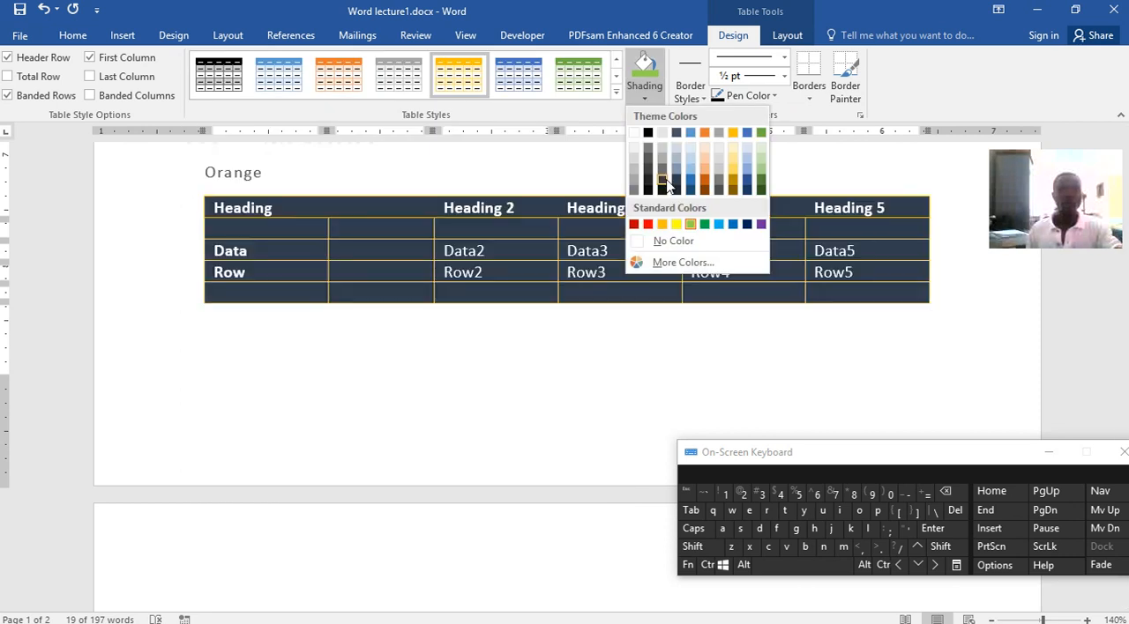
left_click(662, 180)
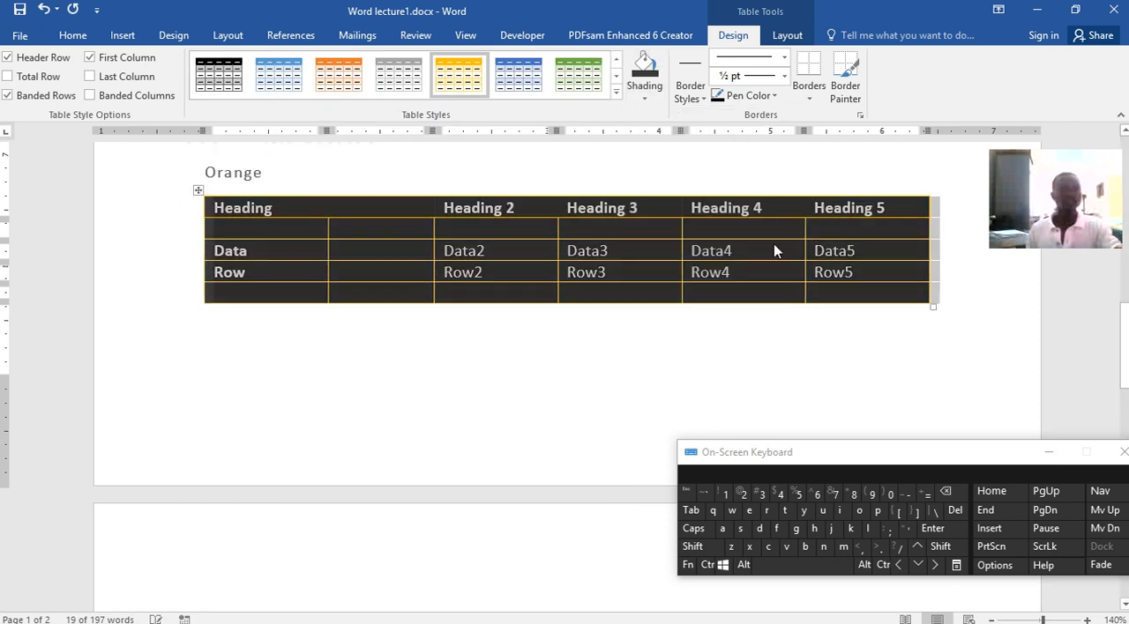
left_click(645, 97)
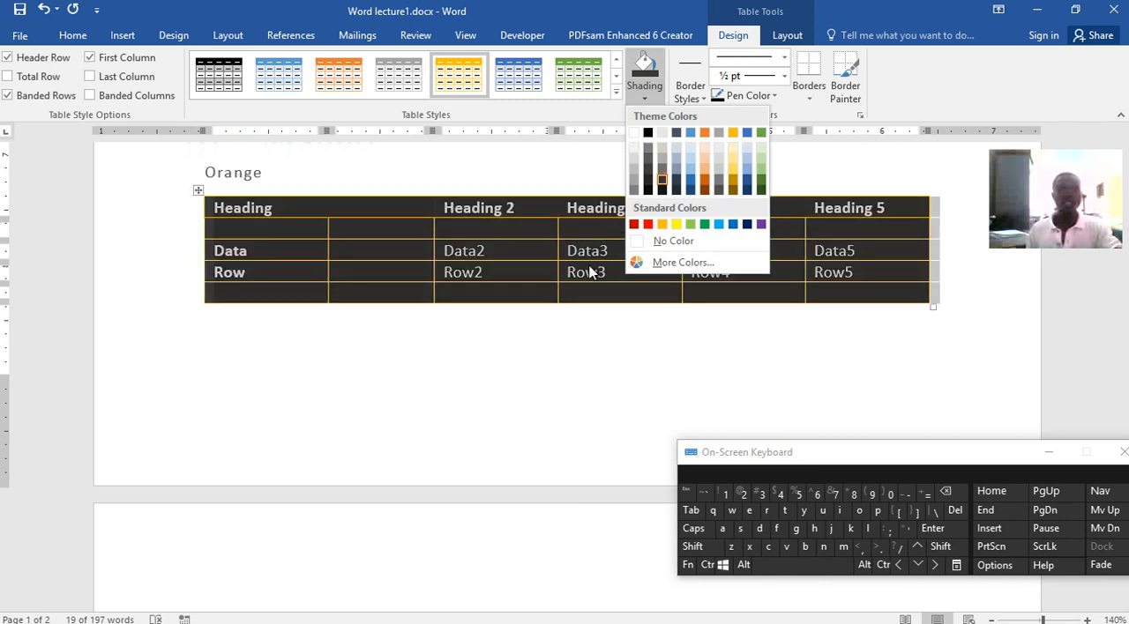
left_click(634, 134)
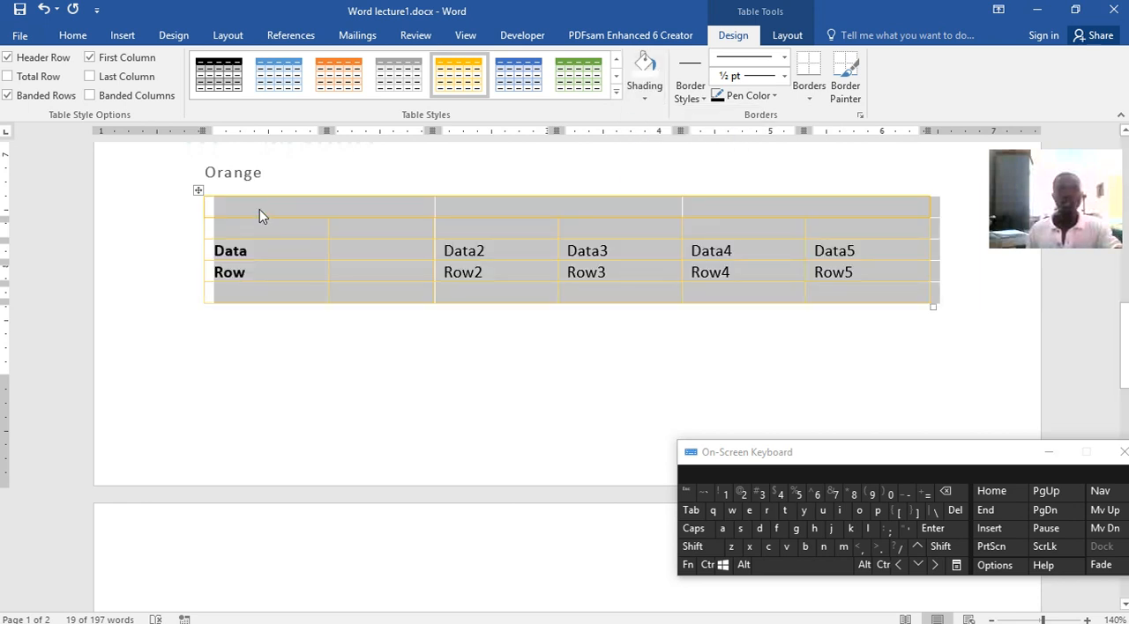
left_click(650, 104)
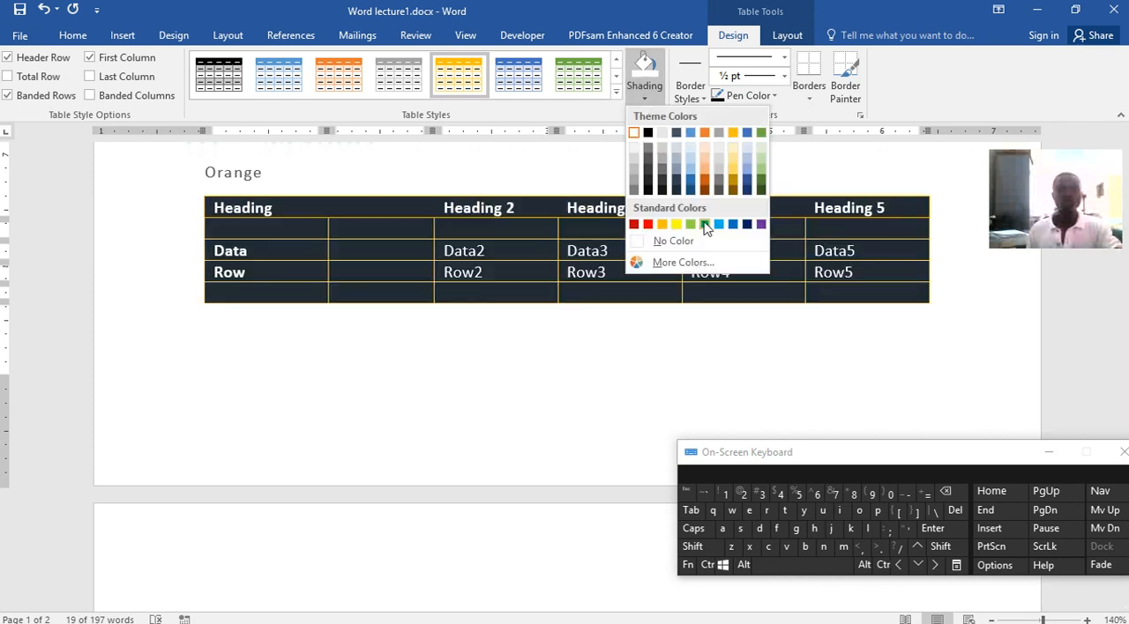
Apply the green grid table style, and replace it with the light blue one with solid header row and first column
left_click(575, 75)
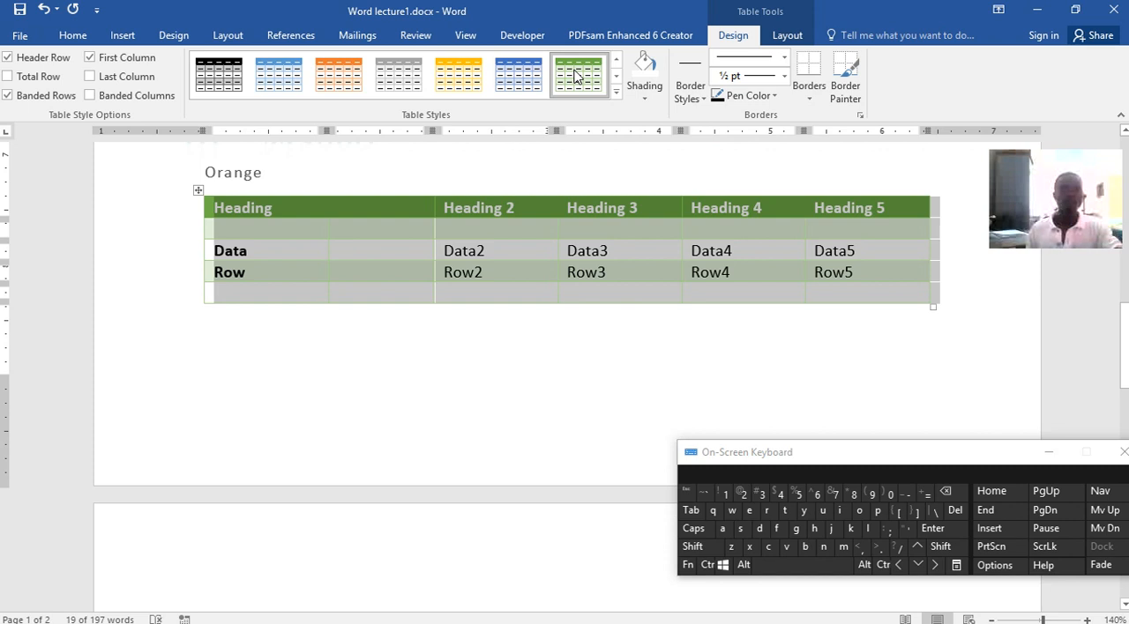
left_click(615, 92)
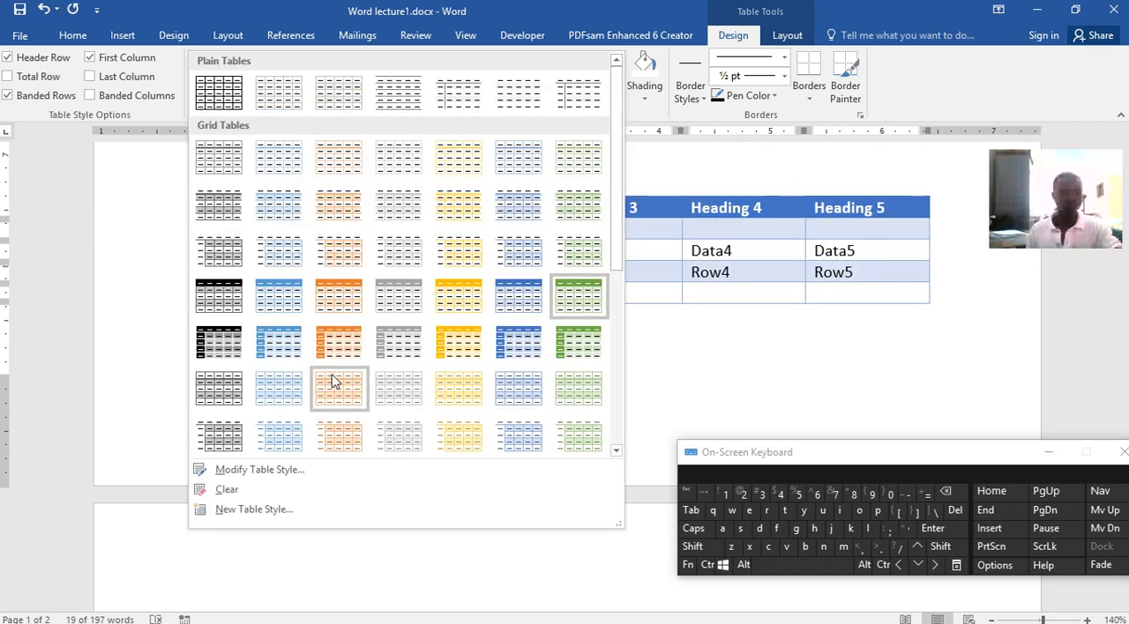
left_click(284, 348)
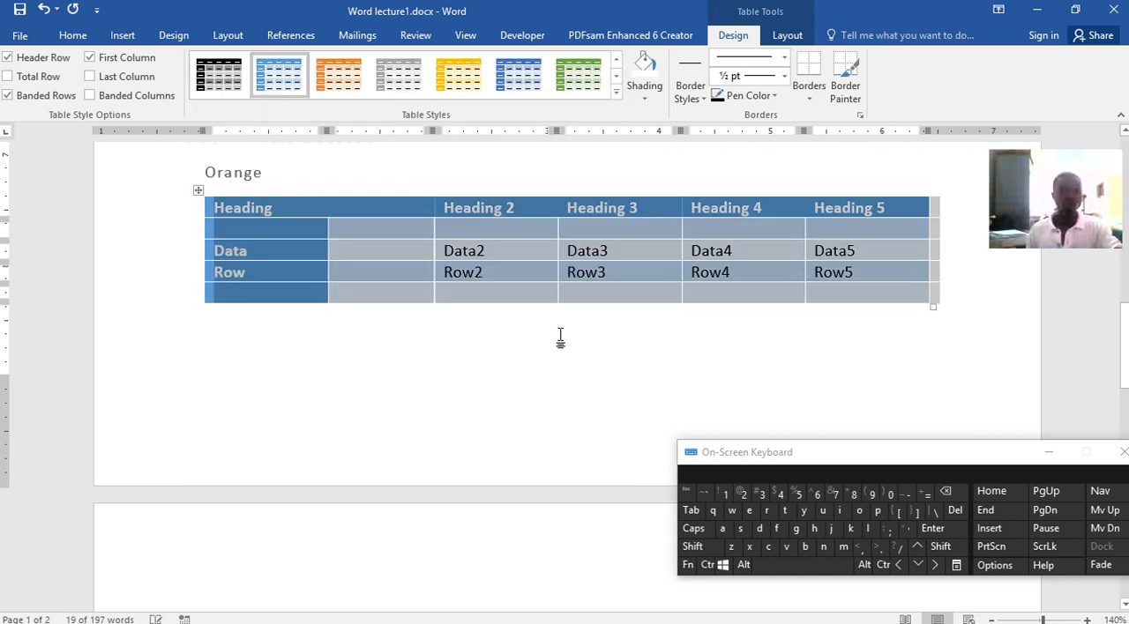
left_click(483, 277)
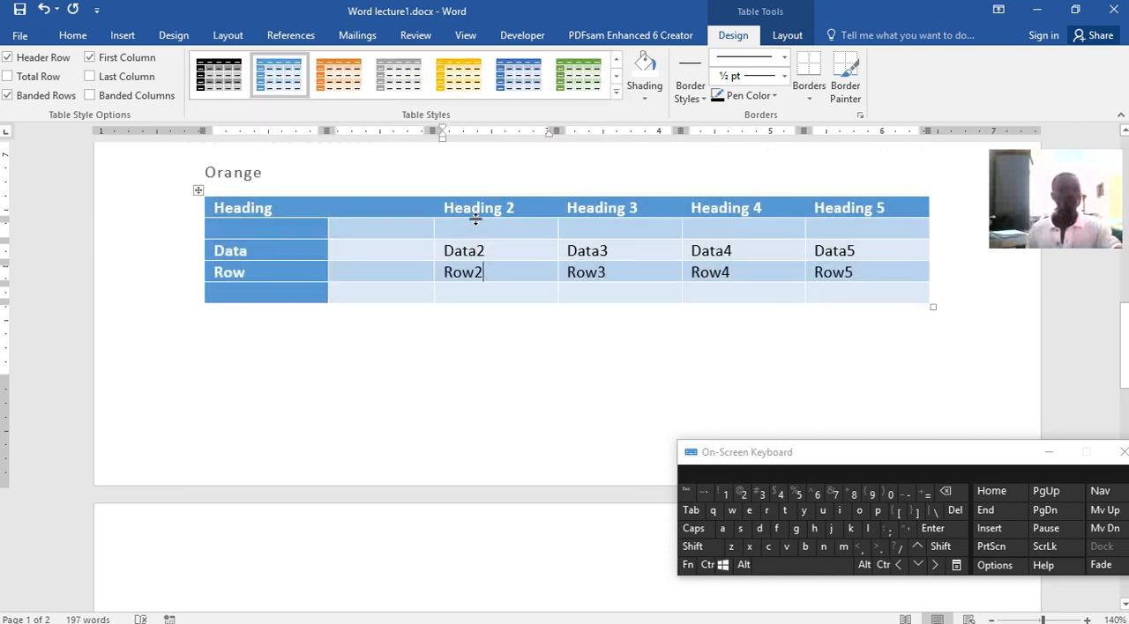
left_click(122, 35)
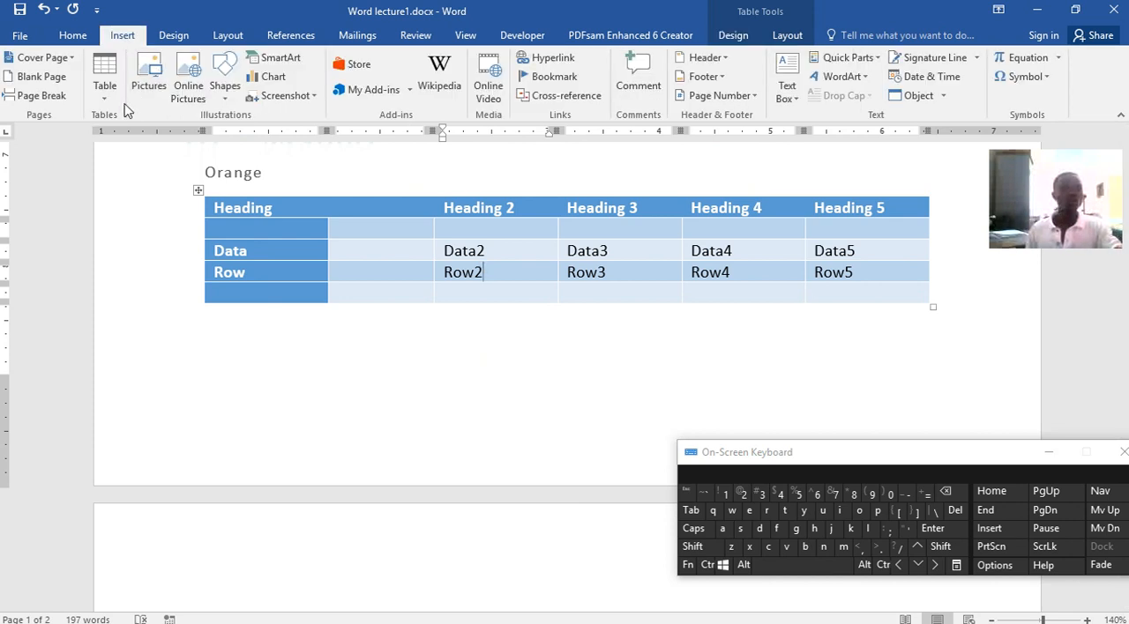
left_click(150, 79)
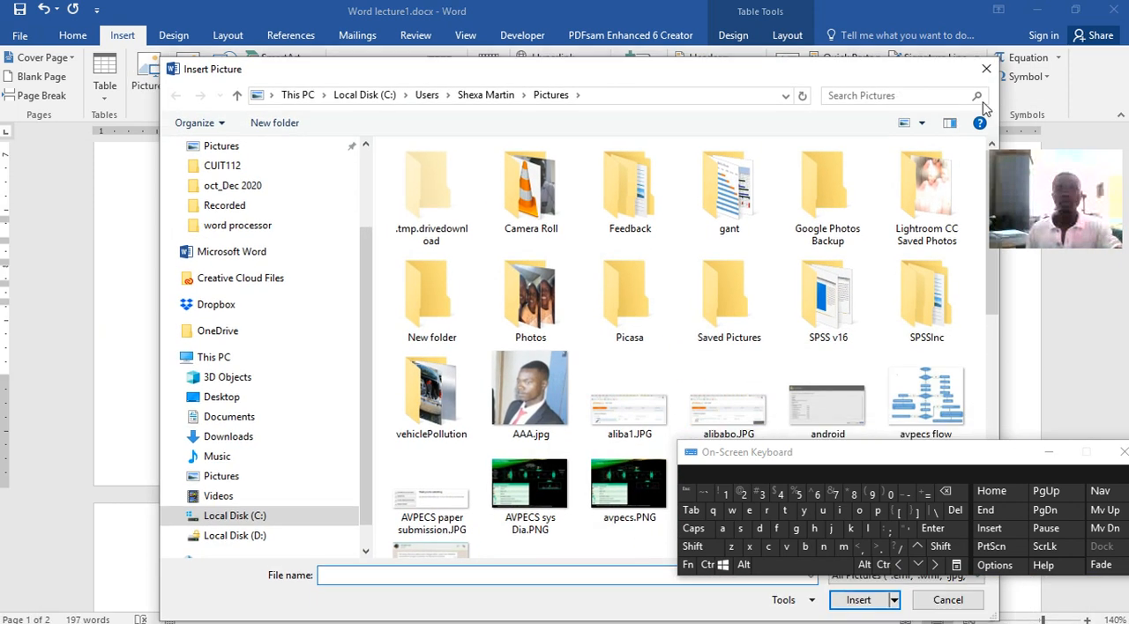
left_click(984, 70)
Insert a page break below the table so the insertion point sits at the start of the following blank page
left_click(363, 351)
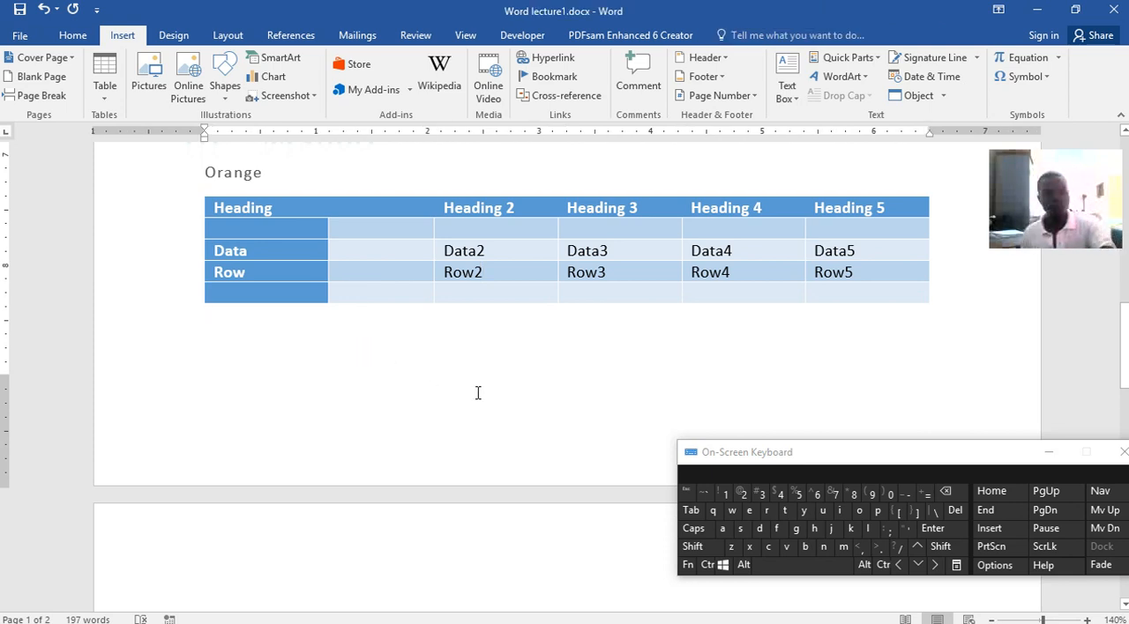
key("ctrl+Return")
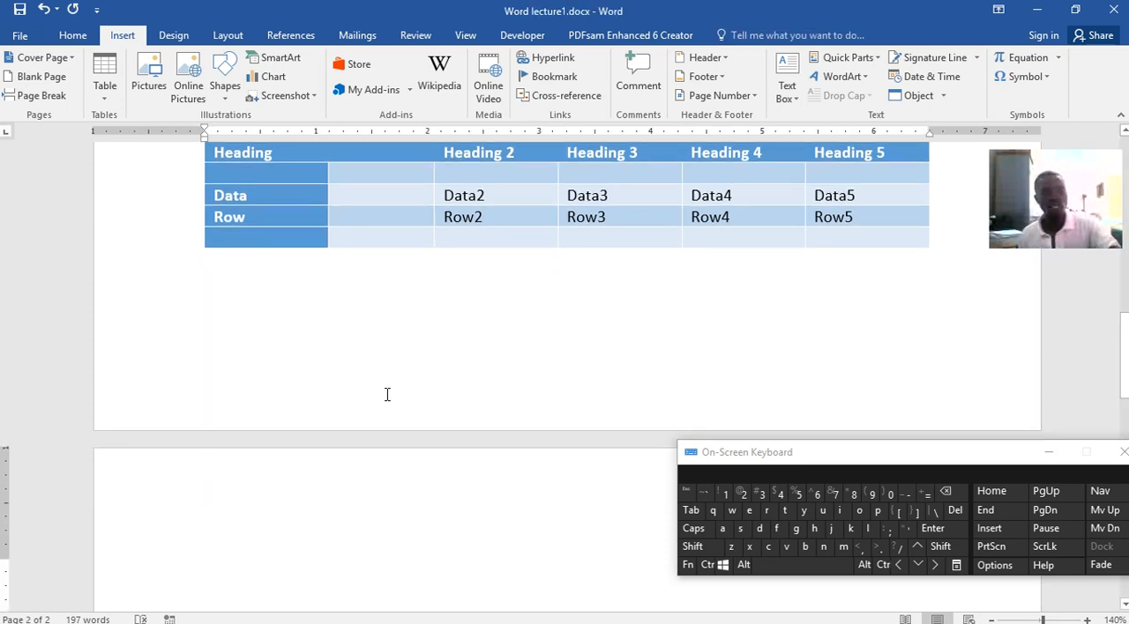
scroll(367, 389, "down", 3)
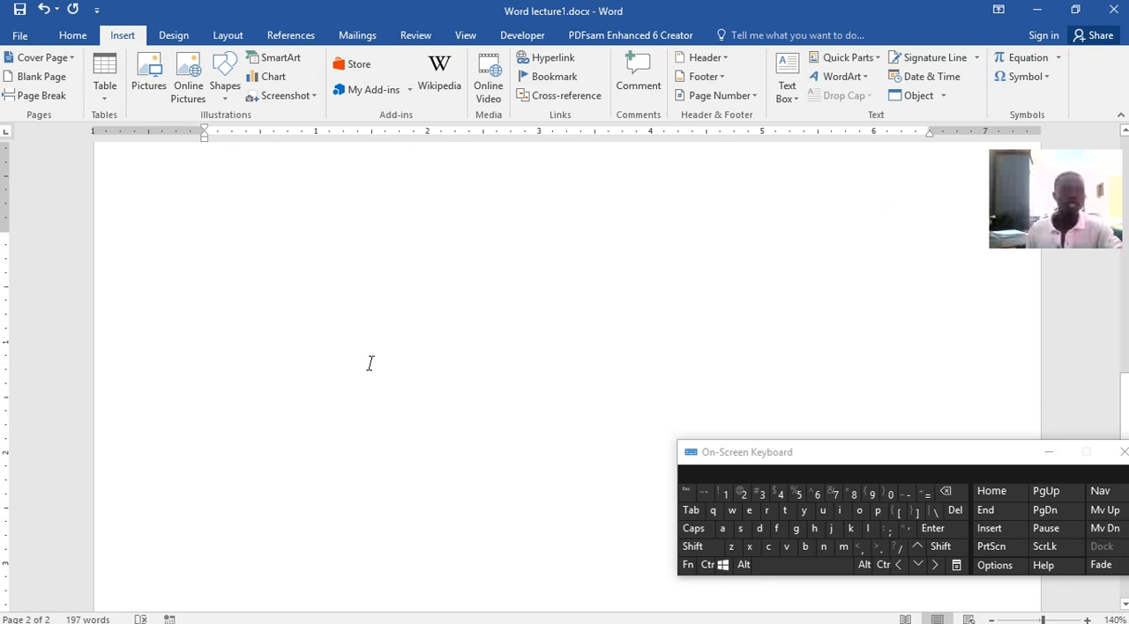
scroll(338, 410, "up", 2)
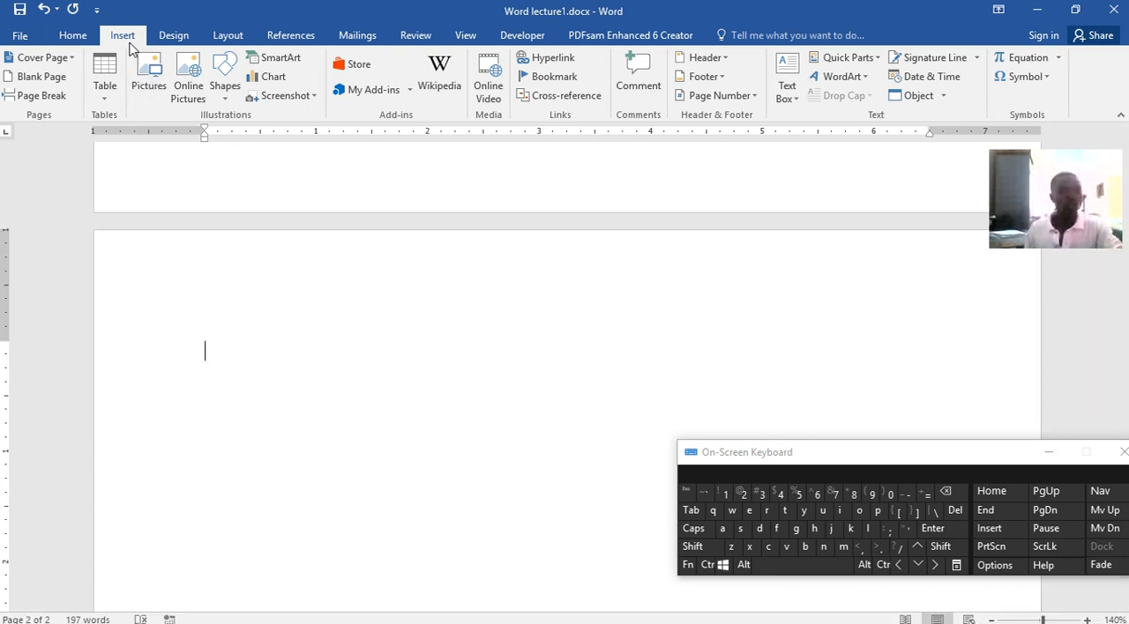
Insert the picture iconplayer.png from the Pictures folder on the blank second page, minimizing the on-screen keyboard covering the file list
left_click(148, 88)
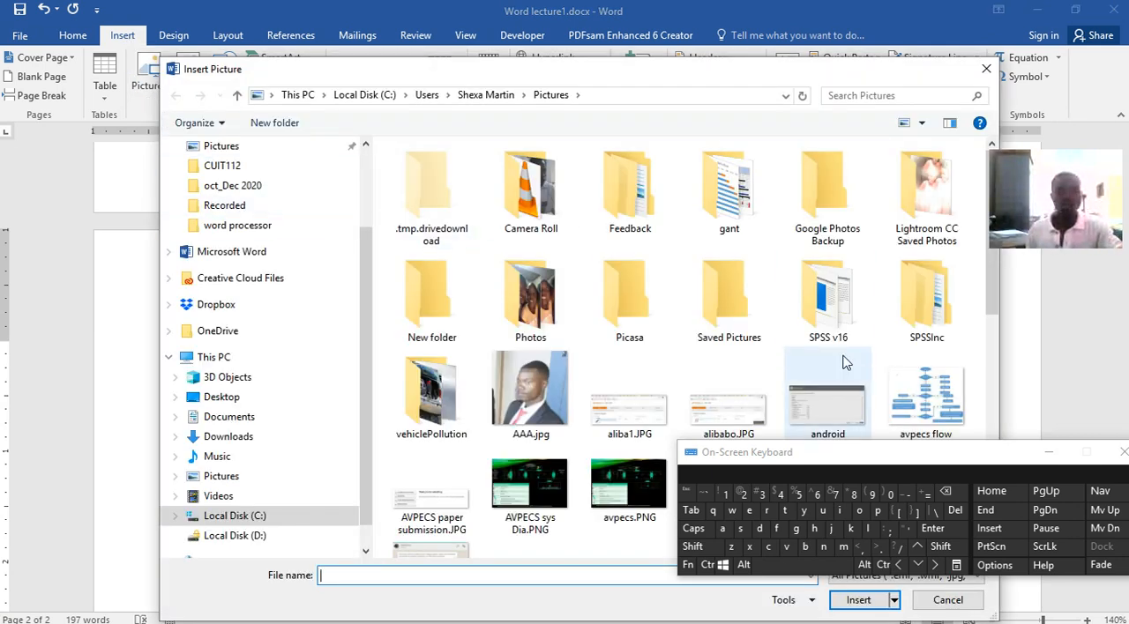
scroll(808, 354, "down", 3)
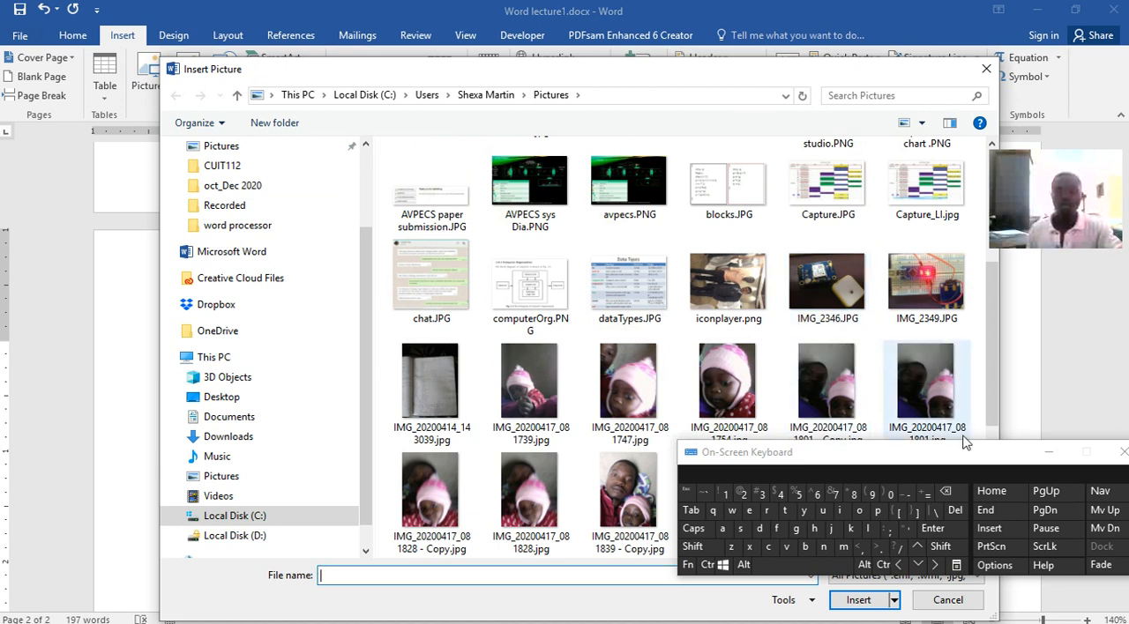
left_click(1048, 456)
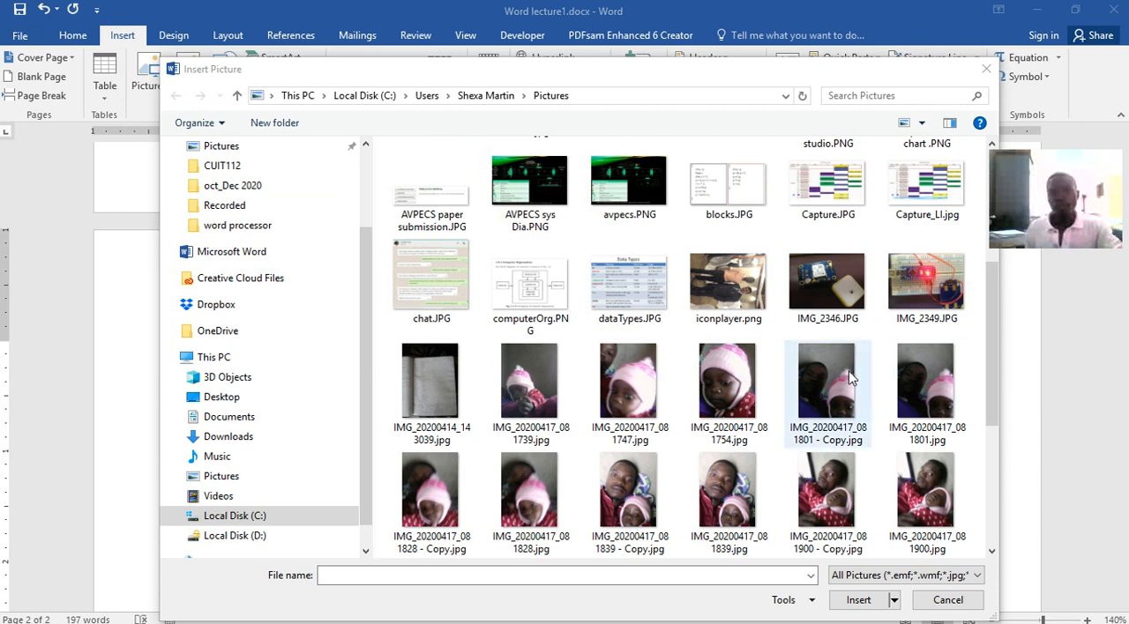
left_click(724, 298)
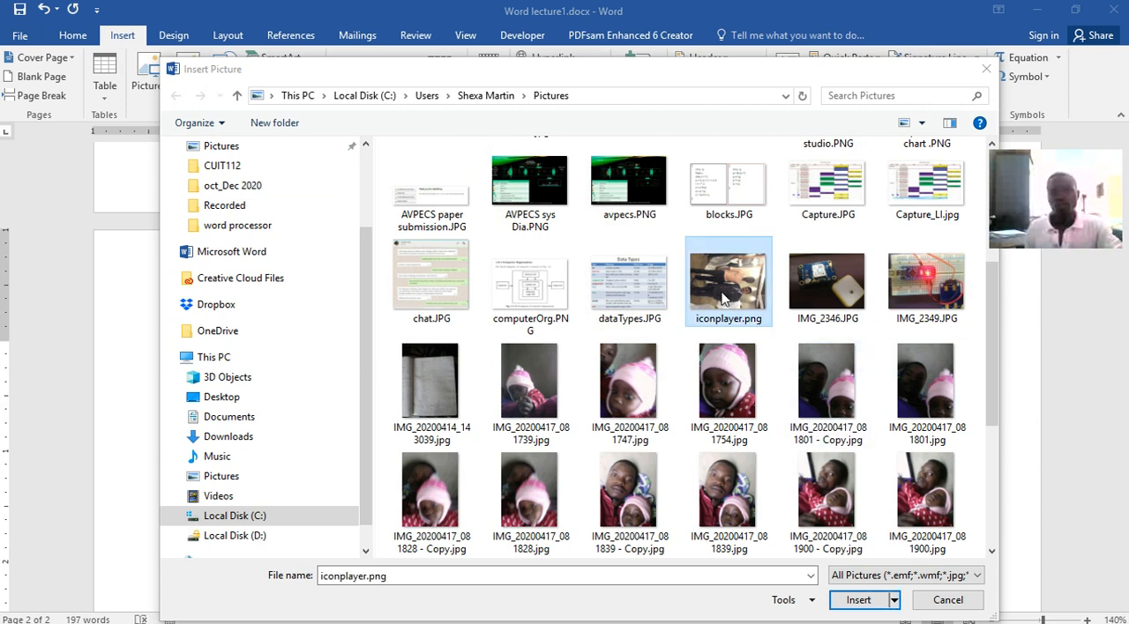
left_click(852, 600)
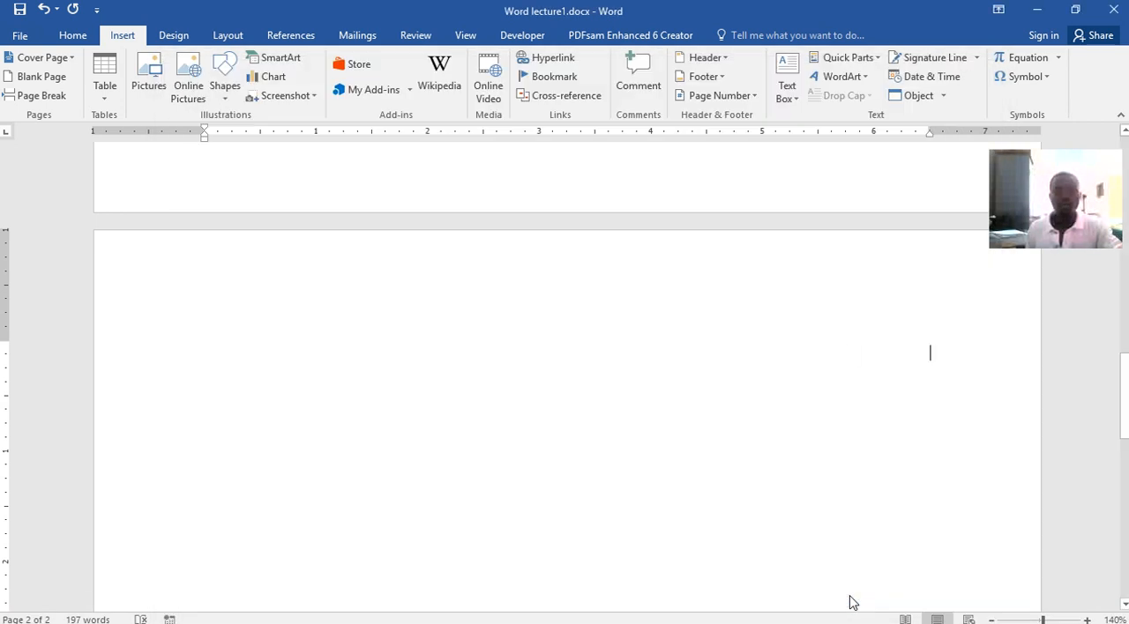
scroll(716, 397, "down", 5)
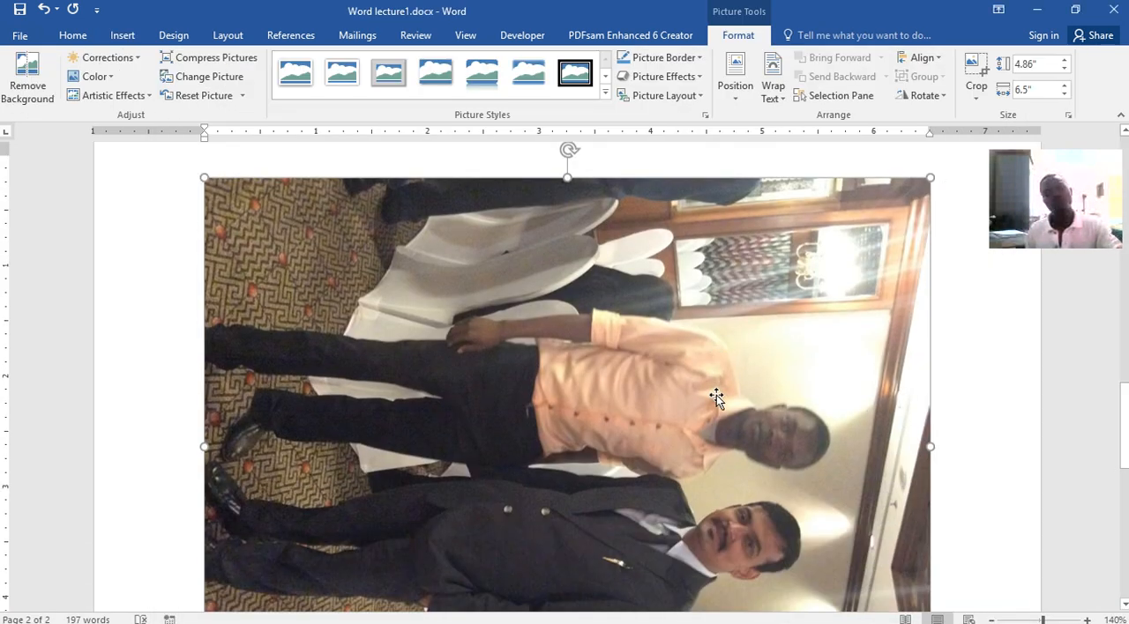
scroll(716, 395, "down", 1)
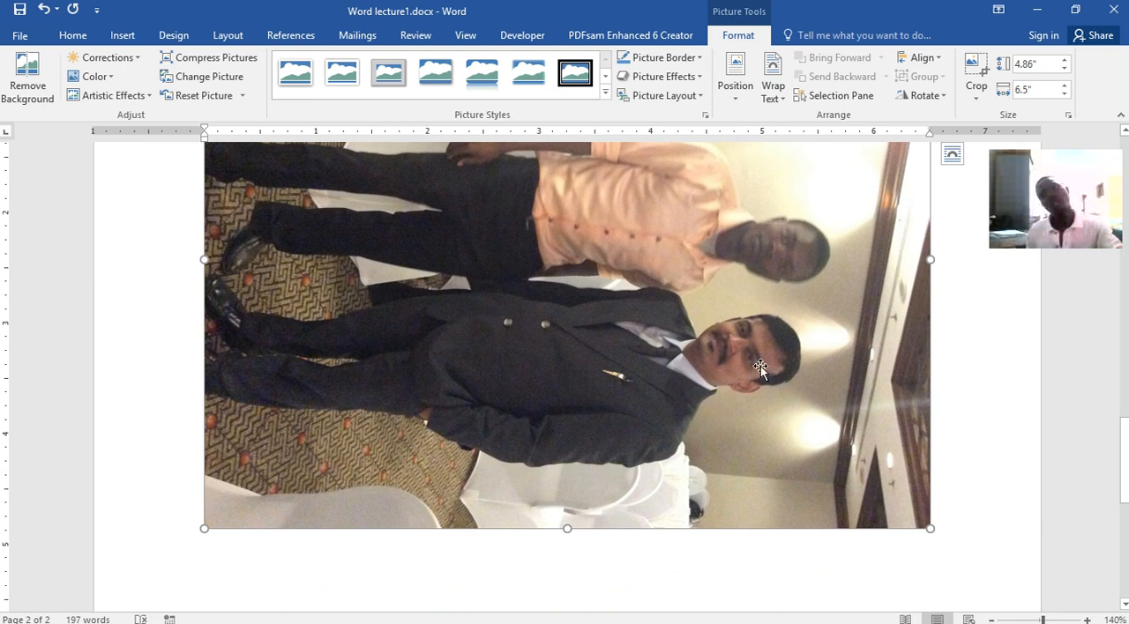
Rotate the inserted picture 90 degrees counterclockwise so that the two men stand upright
scroll(817, 407, "up", 5)
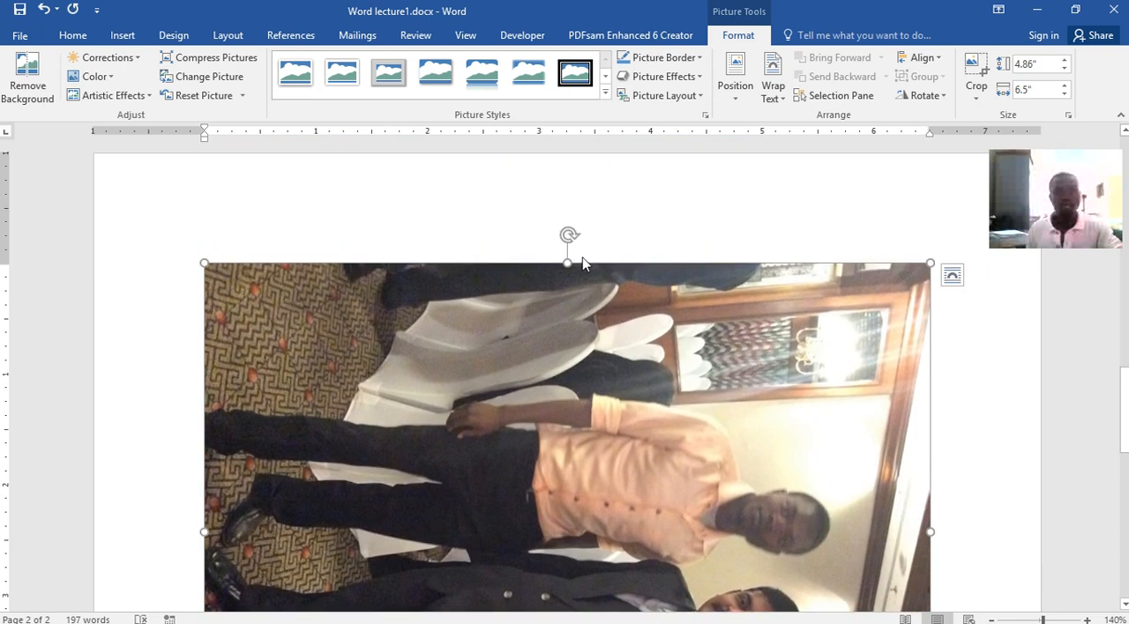
left_click_drag(568, 234, 504, 536)
scroll(698, 499, "down", 2)
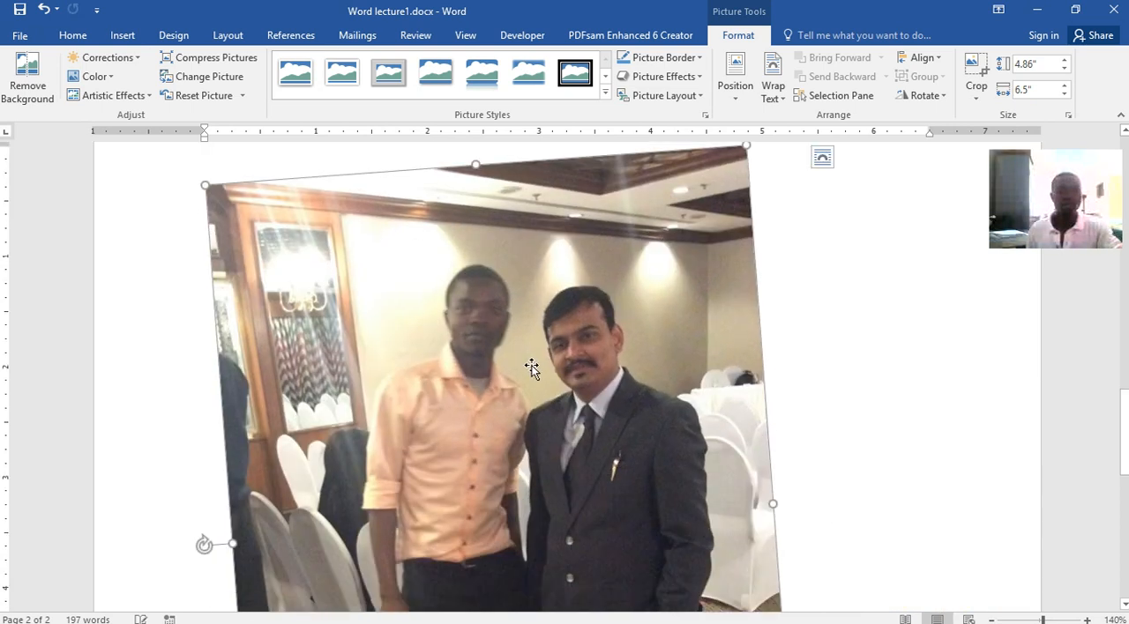
left_click_drag(199, 542, 197, 526)
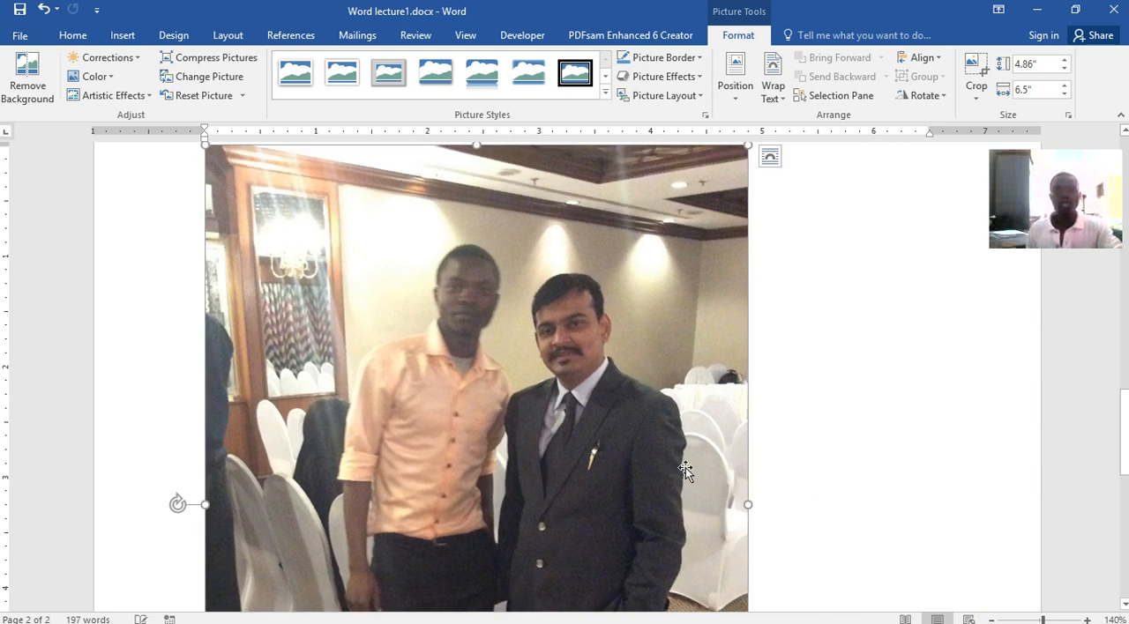
Scale the rotated picture down proportionally from its corner to about 2.24 by 3 inches
scroll(685, 466, "up", 2)
scroll(685, 467, "up", 3)
scroll(685, 466, "down", 10)
scroll(686, 466, "down", 2)
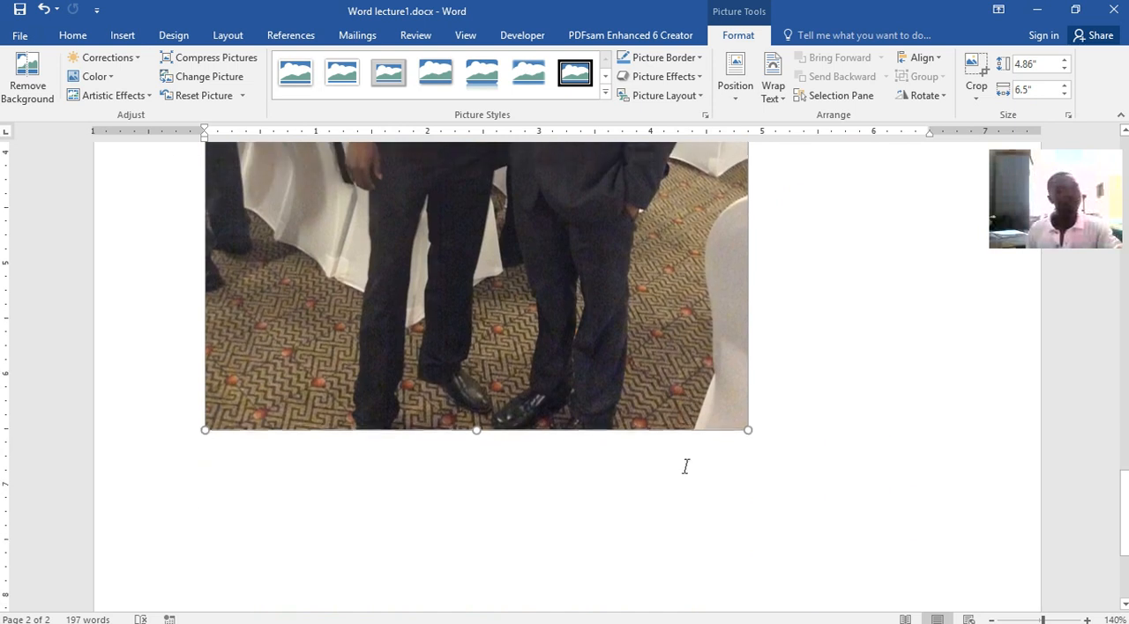
scroll(686, 467, "up", 6)
scroll(686, 466, "up", 3)
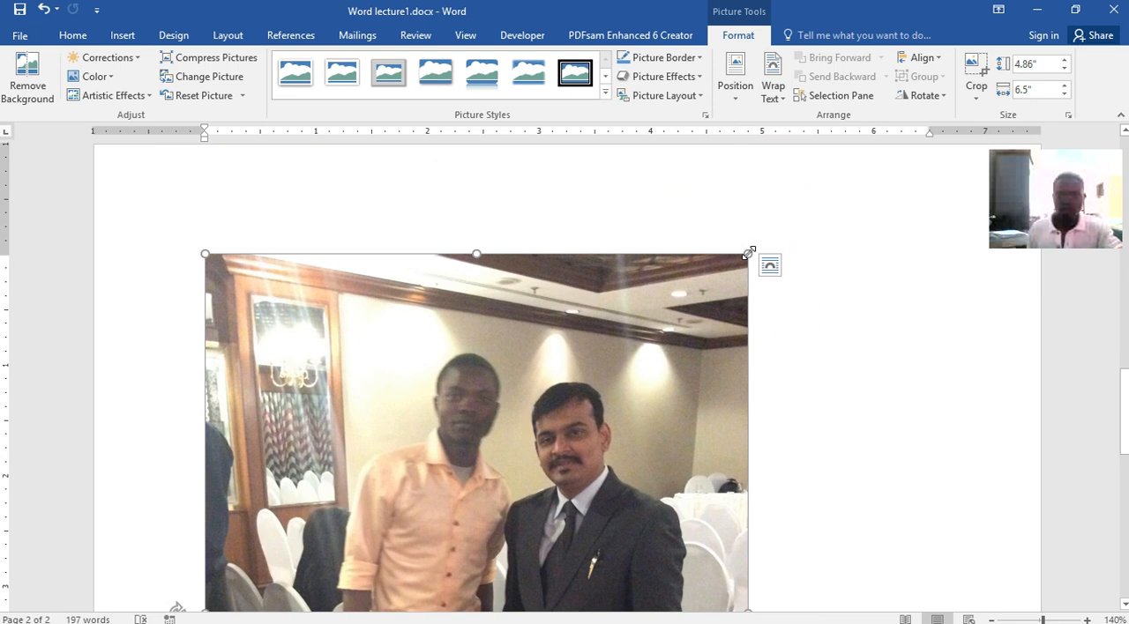
left_click_drag(749, 253, 510, 336)
left_click_drag(389, 372, 444, 321)
left_click_drag(379, 399, 388, 344)
left_click_drag(517, 254, 328, 432)
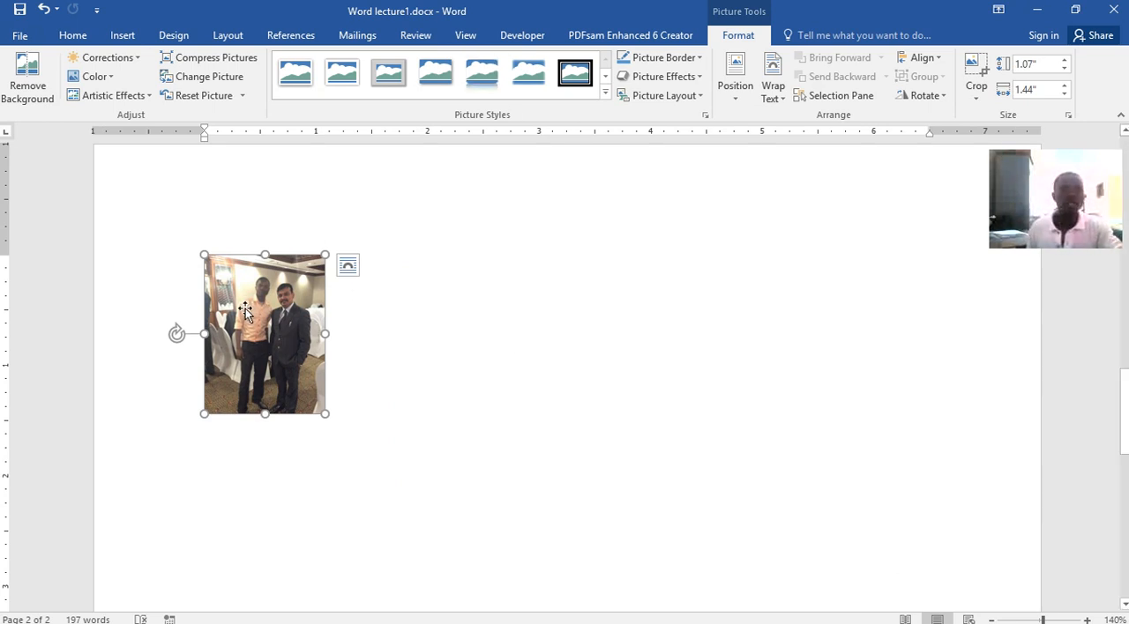
left_click_drag(325, 255, 455, 233)
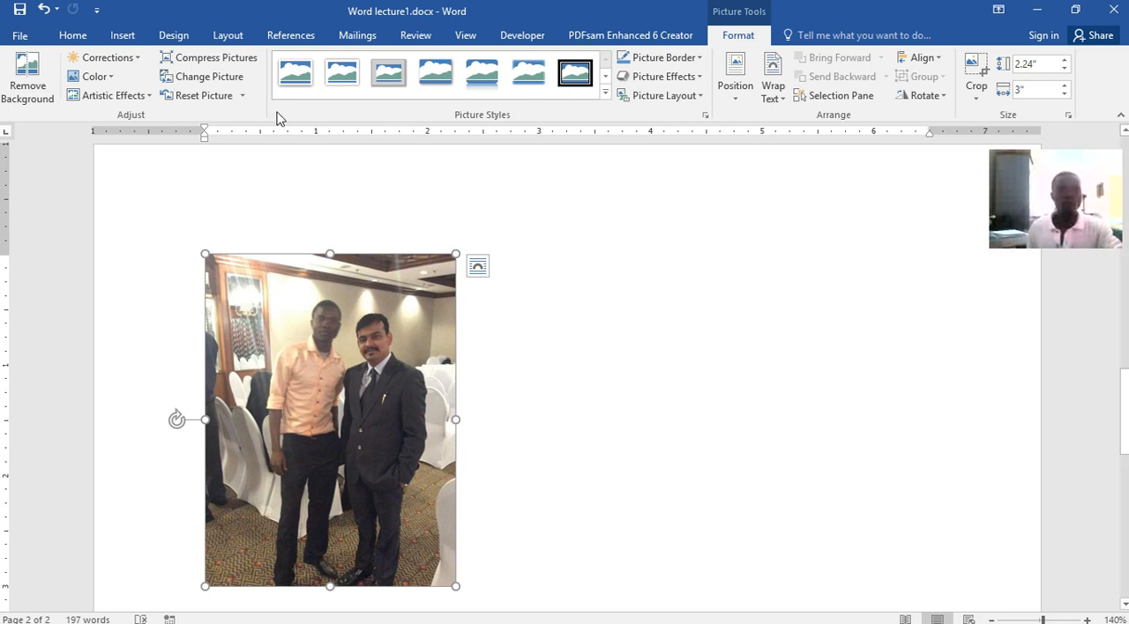
Try the white frame, metal frame, soft edge and black oval picture styles, and undo a flattening of the oval to about 1.78 inches
left_click(295, 71)
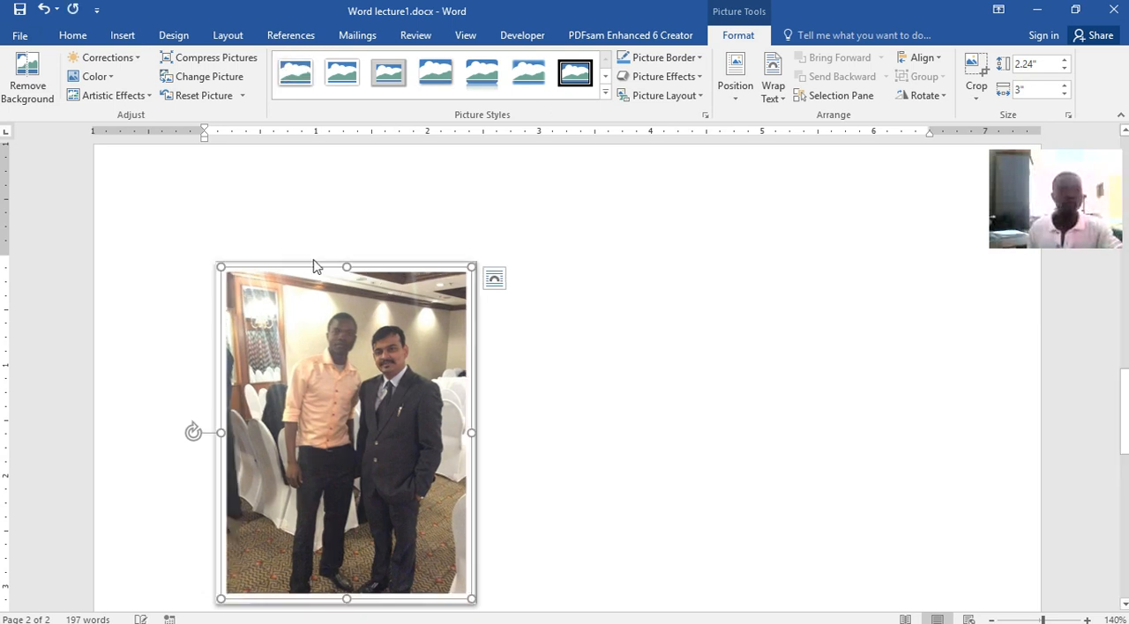
left_click(389, 78)
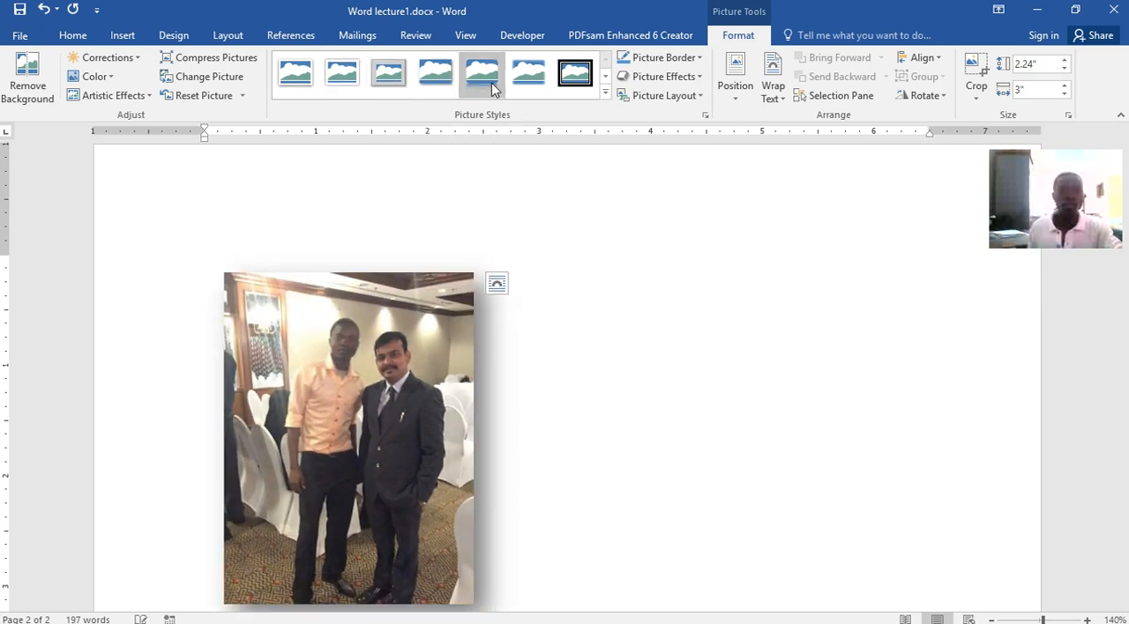
left_click(527, 84)
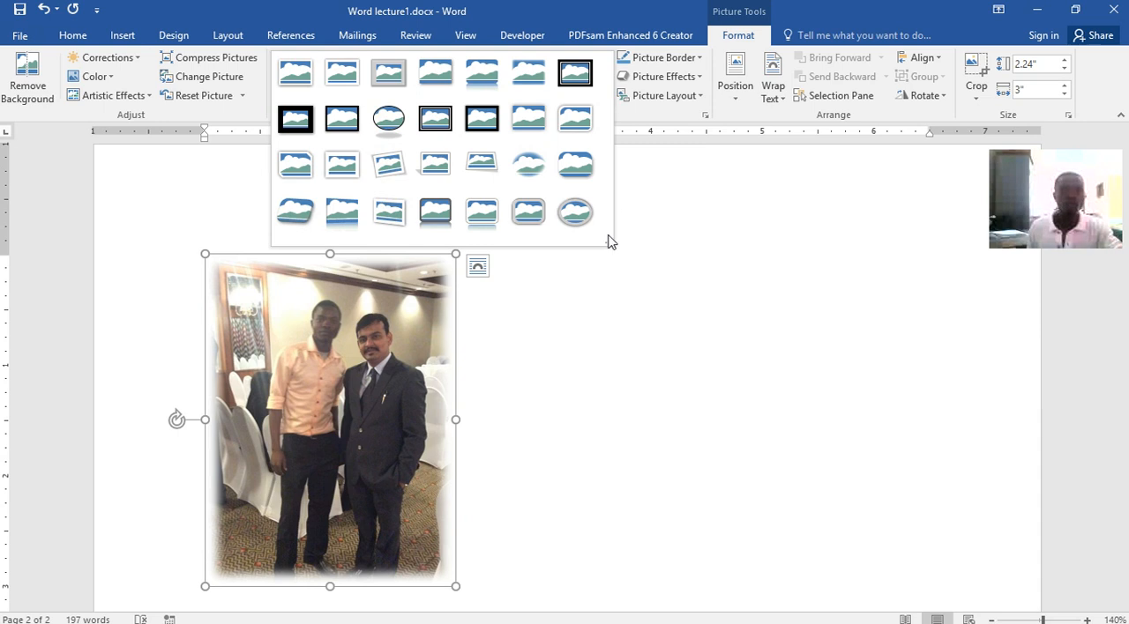
left_click(401, 127)
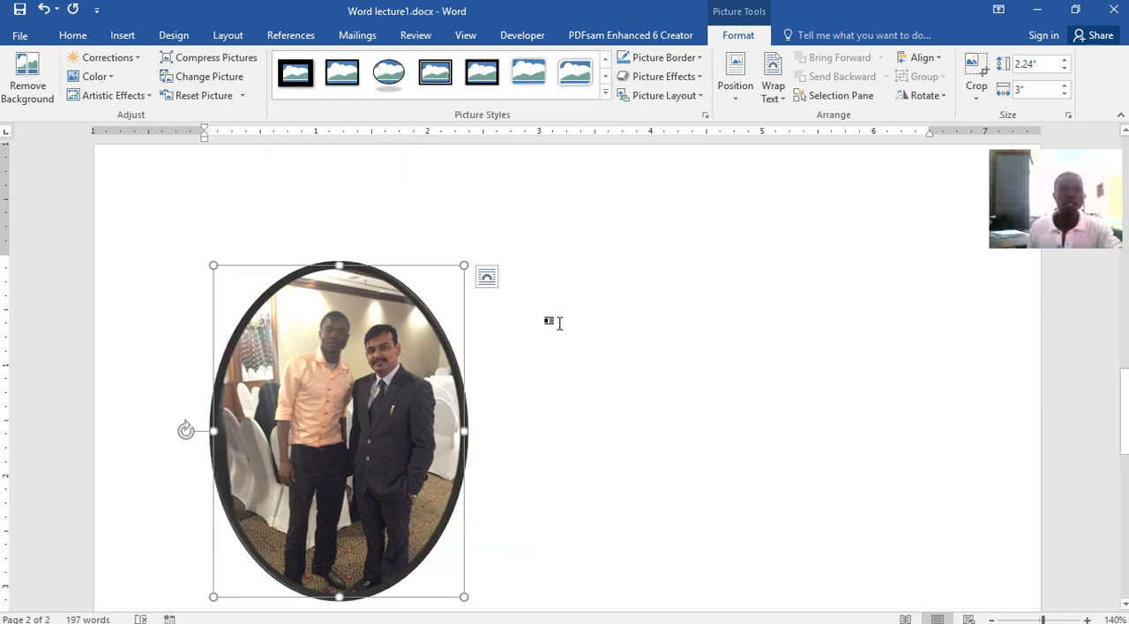
left_click_drag(339, 265, 345, 397)
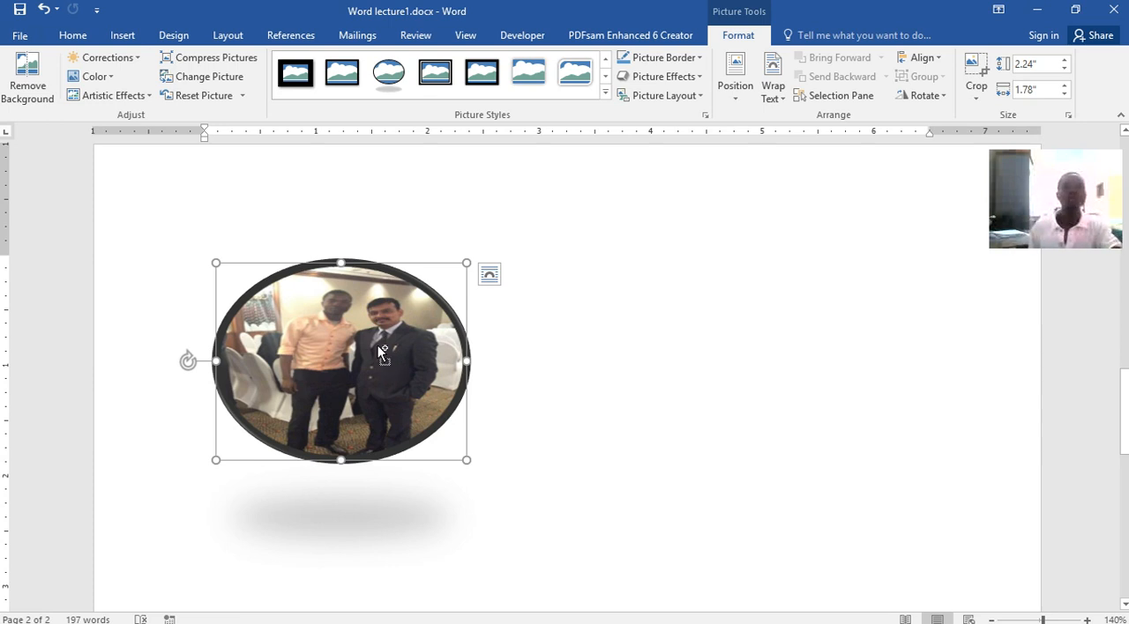
key("ctrl+z")
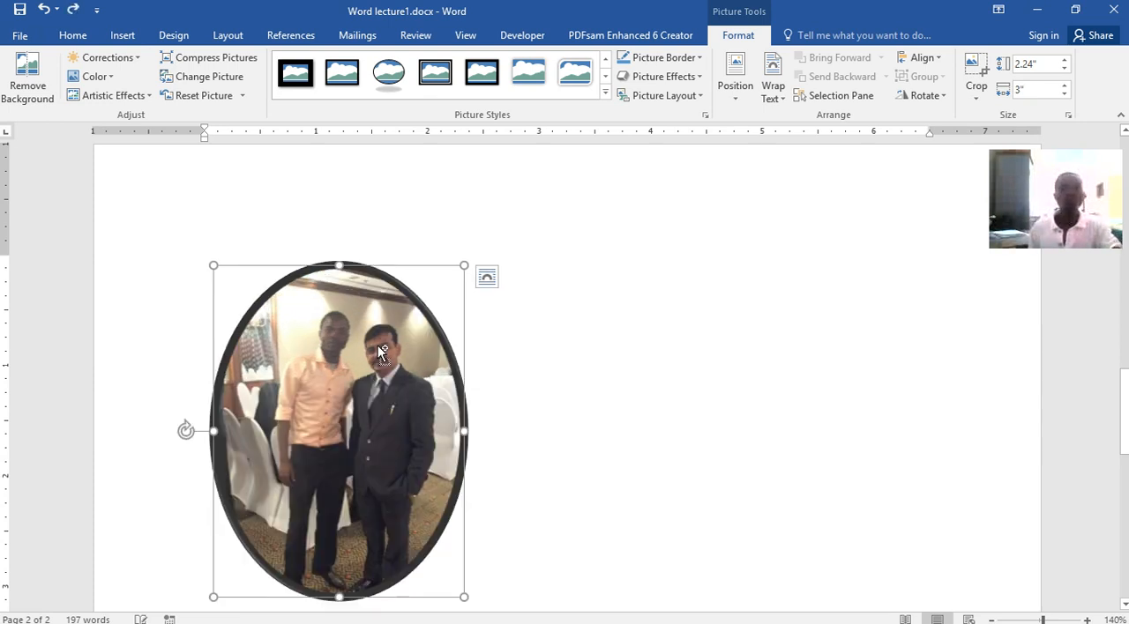
Apply the white rounded diagonal corner picture style to the photo
left_click(570, 100)
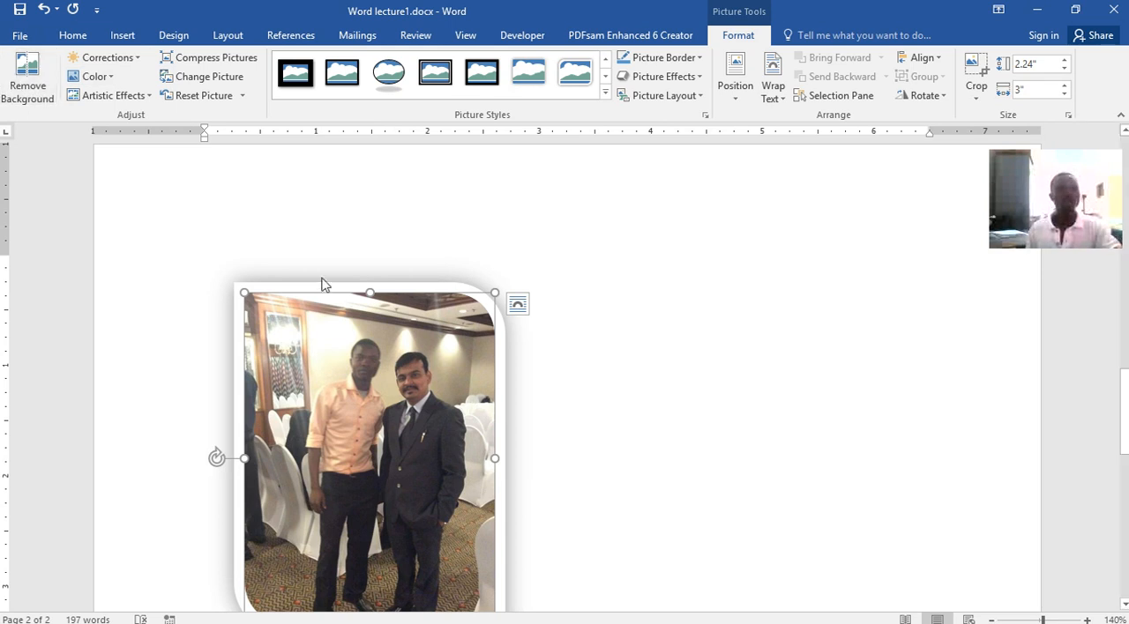
Try automatic background removal on the photo, and undo it
left_click(27, 81)
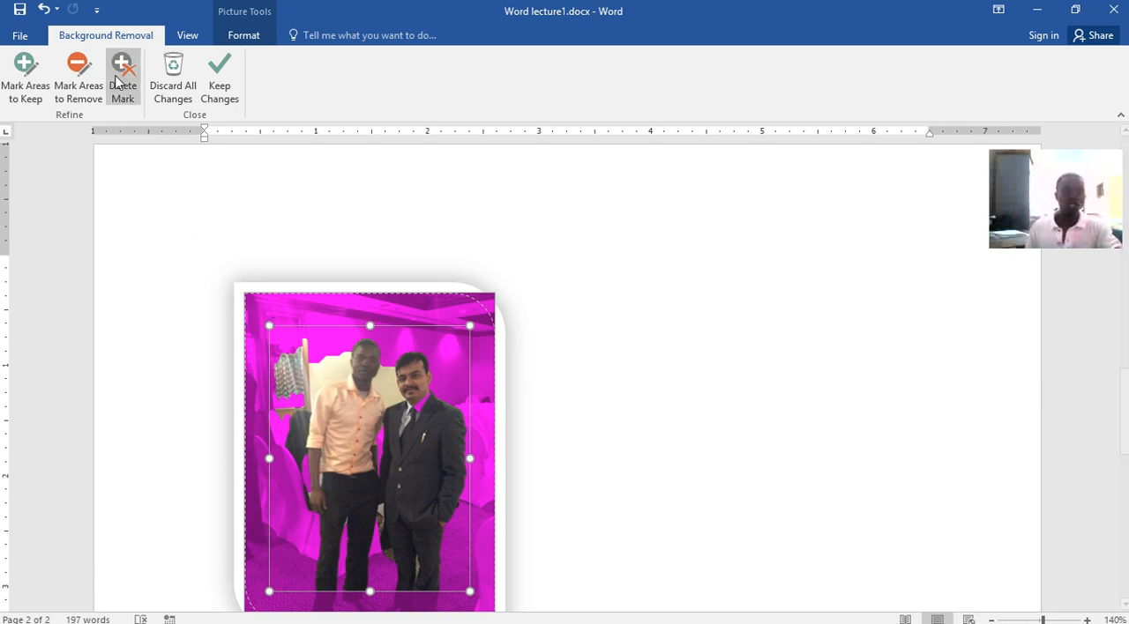
left_click(23, 37)
left_click(26, 37)
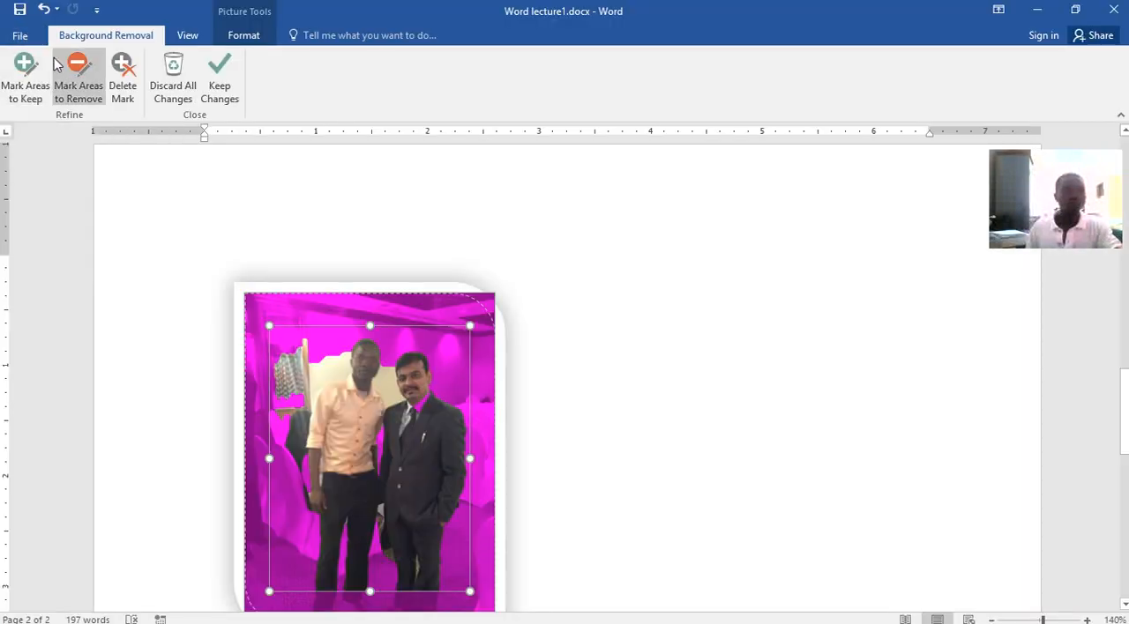
left_click(41, 11)
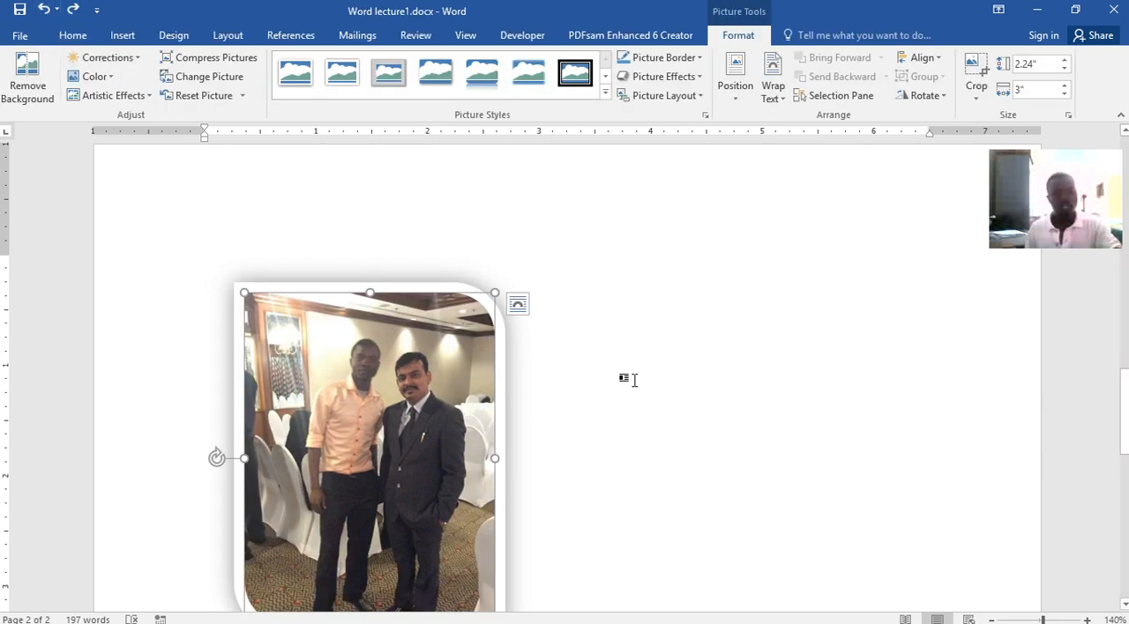
Draw a rounded rectangle shape in the blank area to the right of the photo
left_click(626, 382)
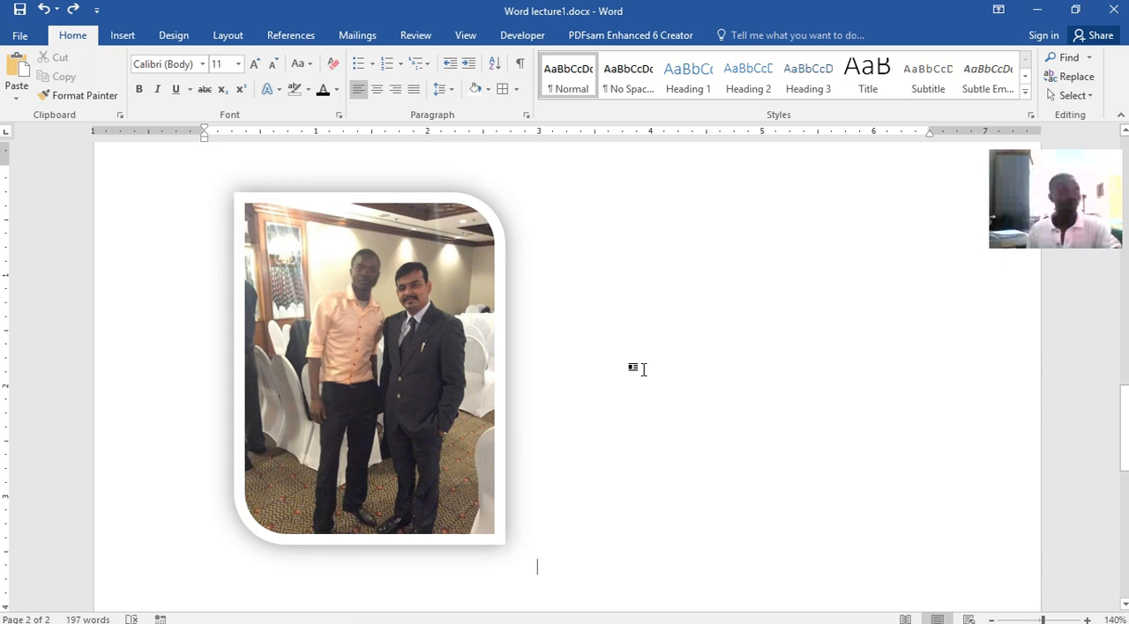
scroll(529, 377, "down", 3)
scroll(530, 378, "up", 3)
scroll(529, 377, "down", 1)
scroll(529, 377, "down", 1)
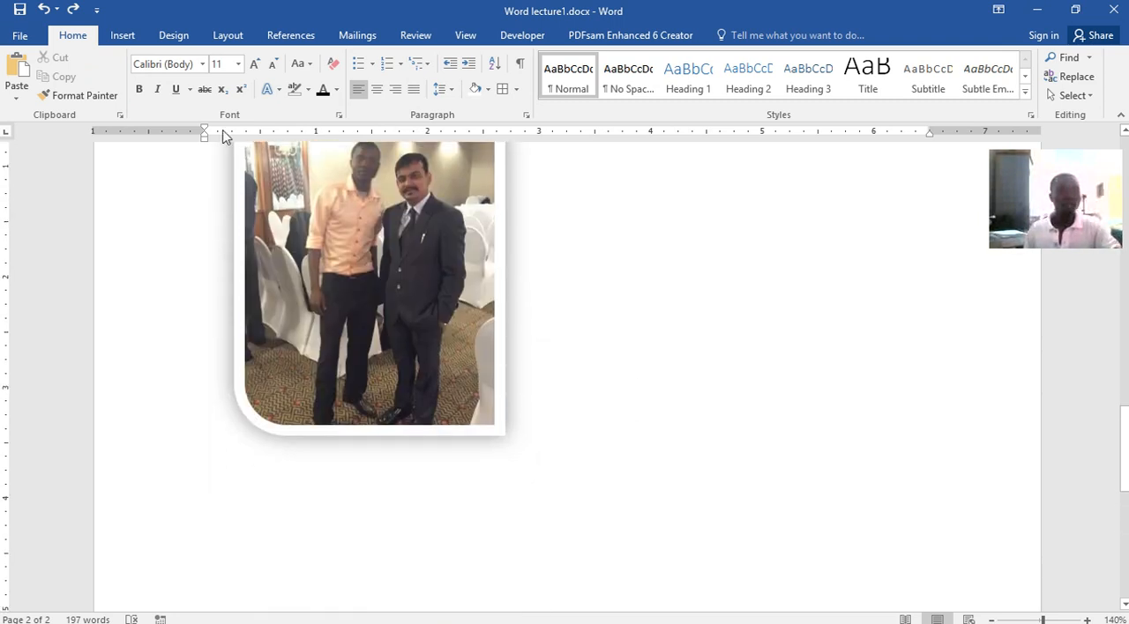
left_click(122, 35)
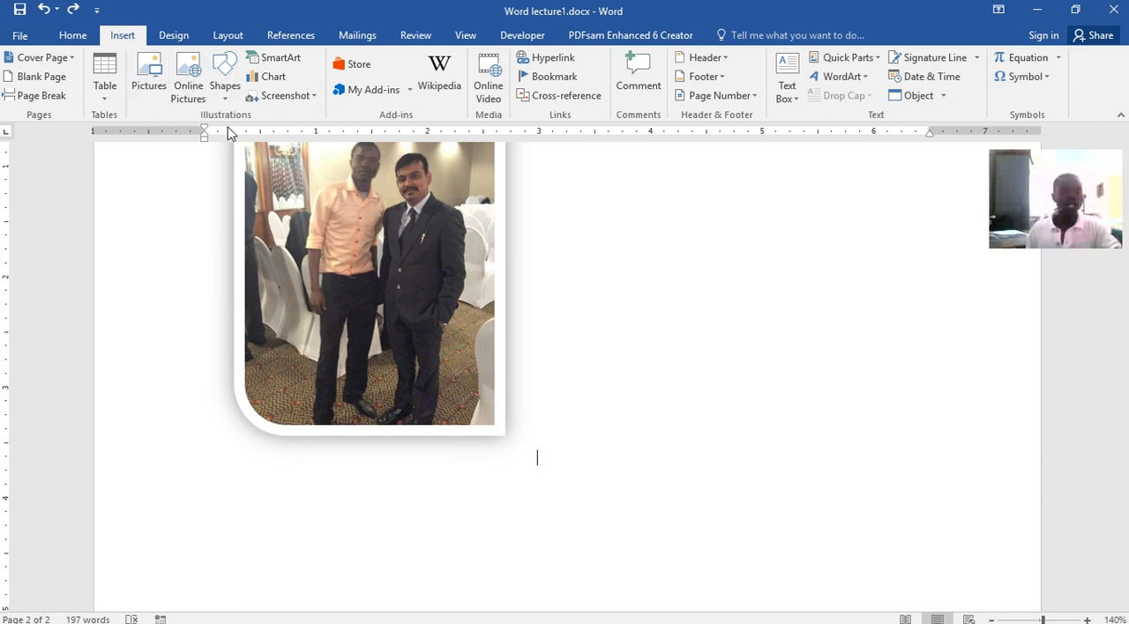
left_click(227, 92)
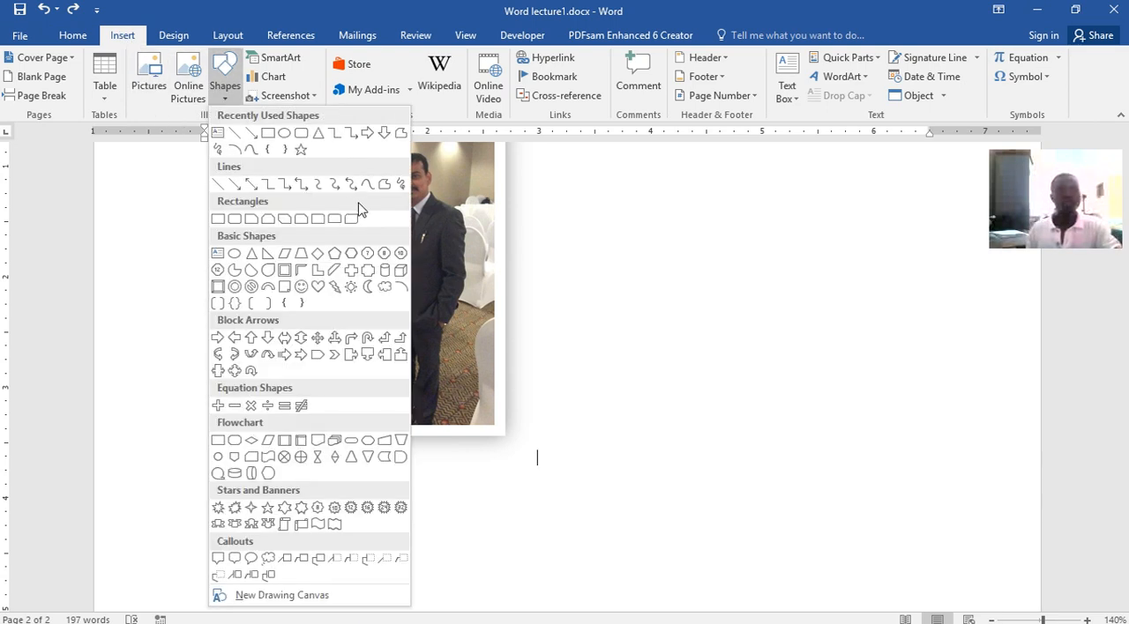
left_click(234, 219)
left_click_drag(615, 233, 936, 484)
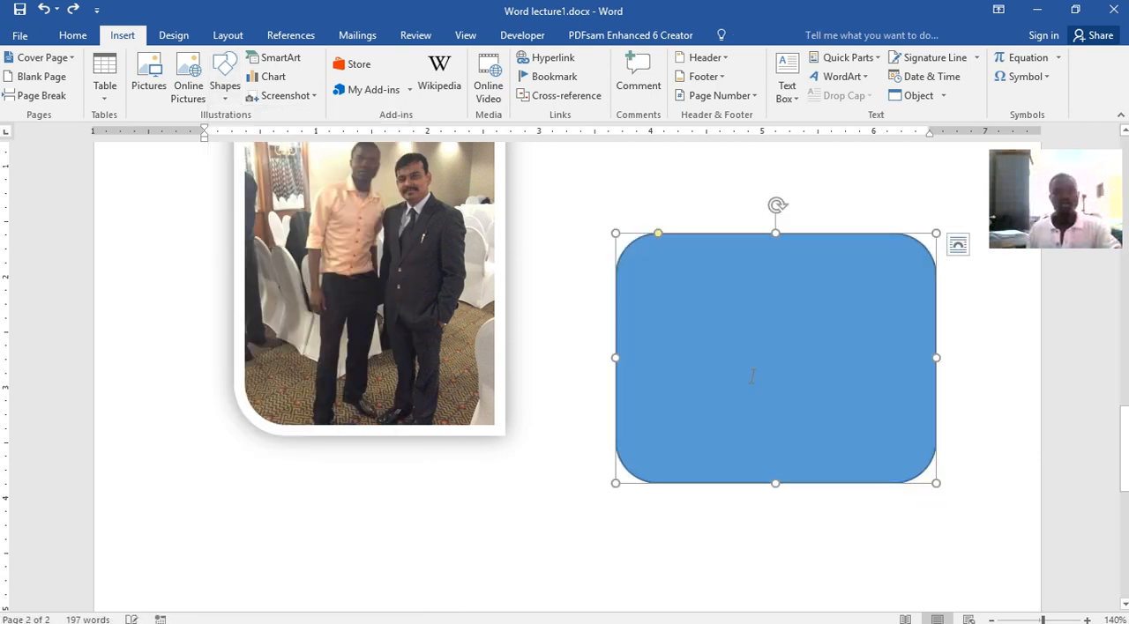
Move the blue rounded rectangle from the blank area beside the photo onto the photo
left_click_drag(670, 315, 216, 285)
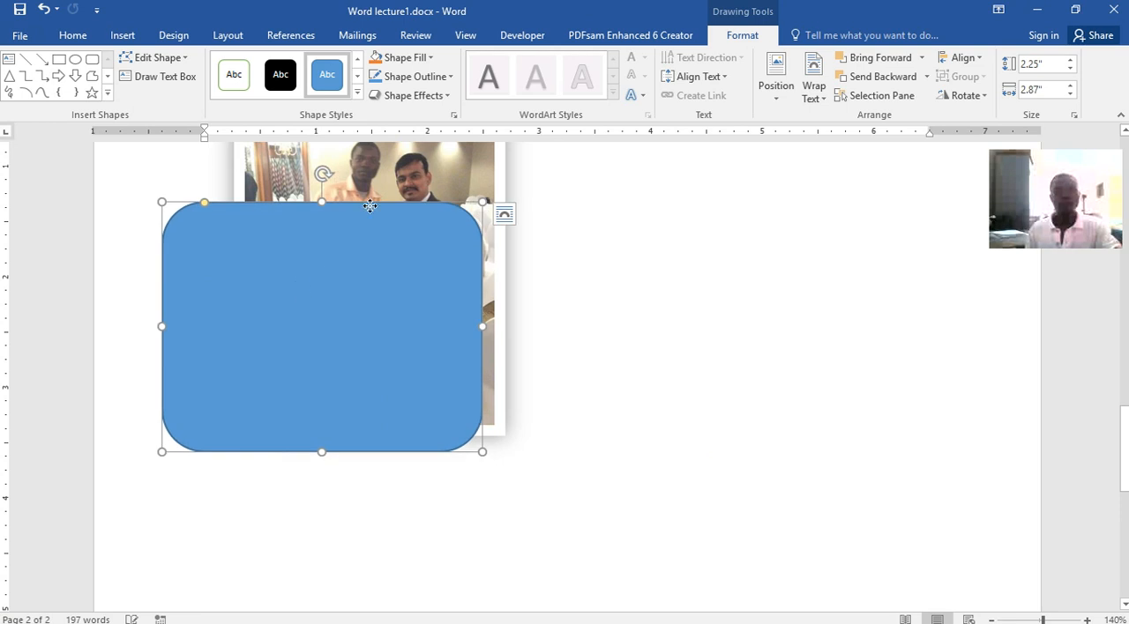
left_click_drag(317, 274, 449, 160)
left_click_drag(430, 224, 363, 256)
scroll(721, 453, "up", 5)
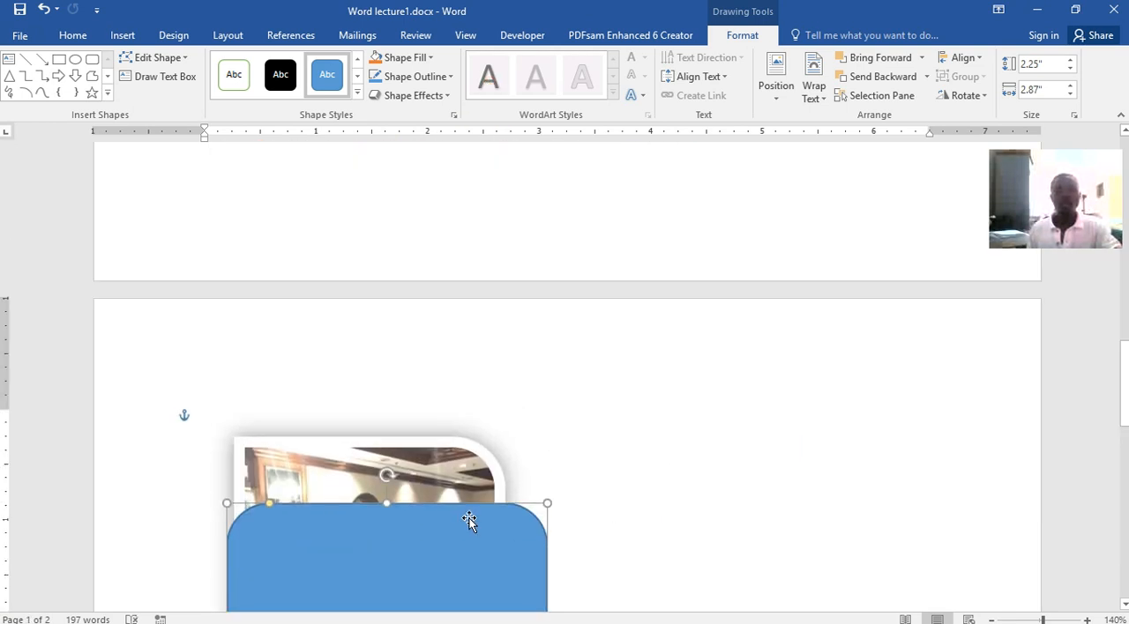
scroll(731, 429, "down", 5)
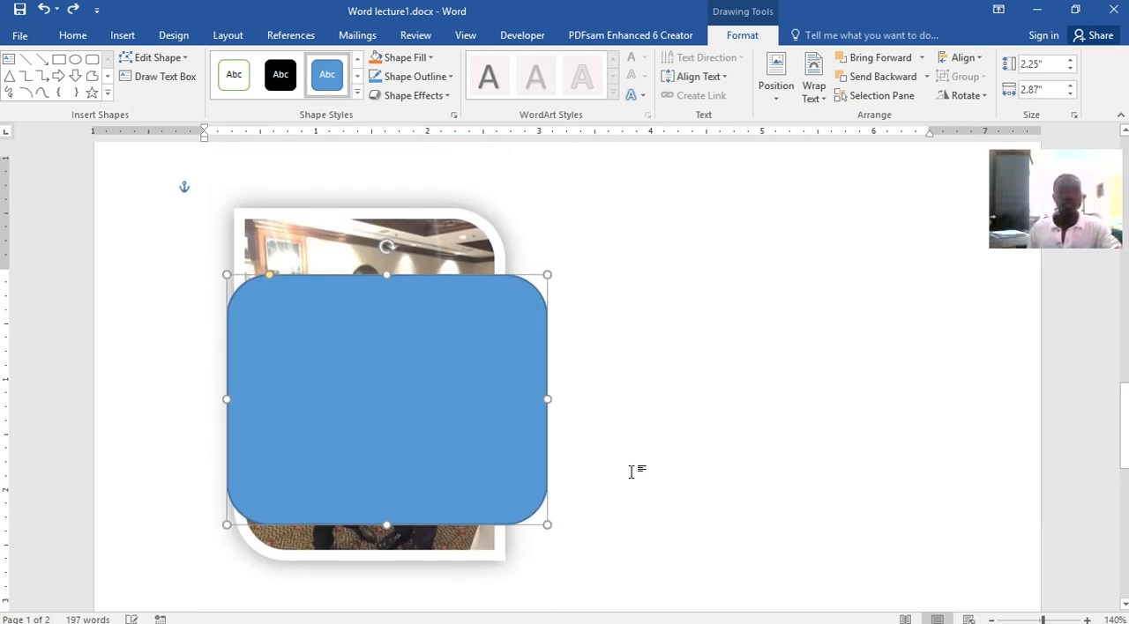
scroll(507, 479, "up", 7)
scroll(476, 529, "down", 2)
Move the blue rounded rectangle up past the table and fruit list onto the green-shaded paragraph on page 1
left_click_drag(446, 524, 454, 221)
scroll(607, 406, "up", 4)
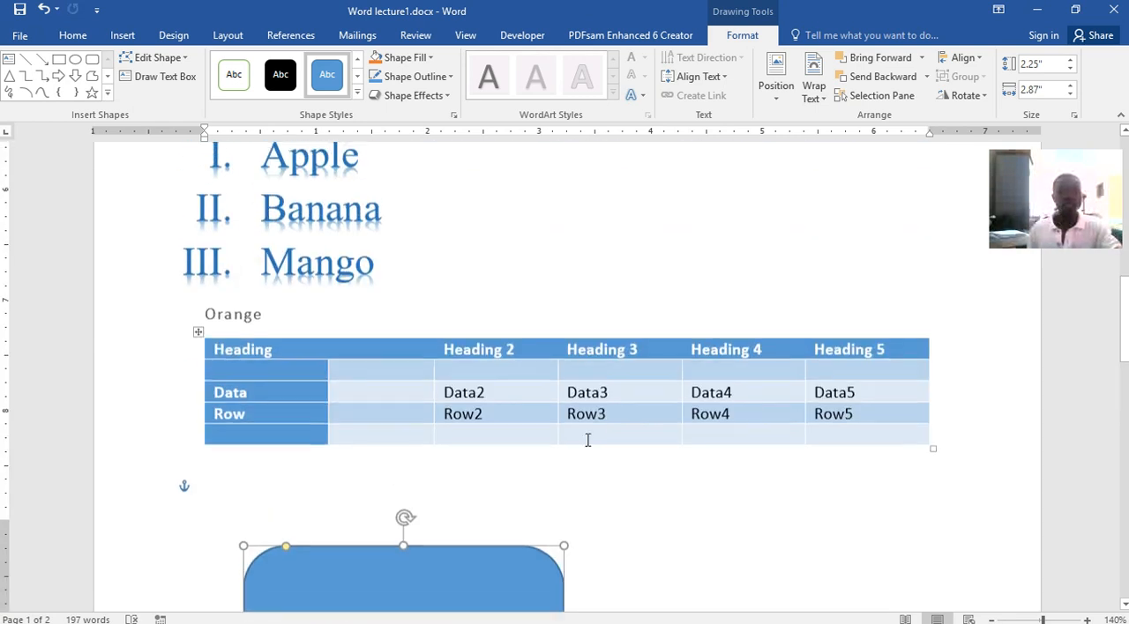
left_click_drag(485, 558, 313, 114)
scroll(570, 459, "up", 5)
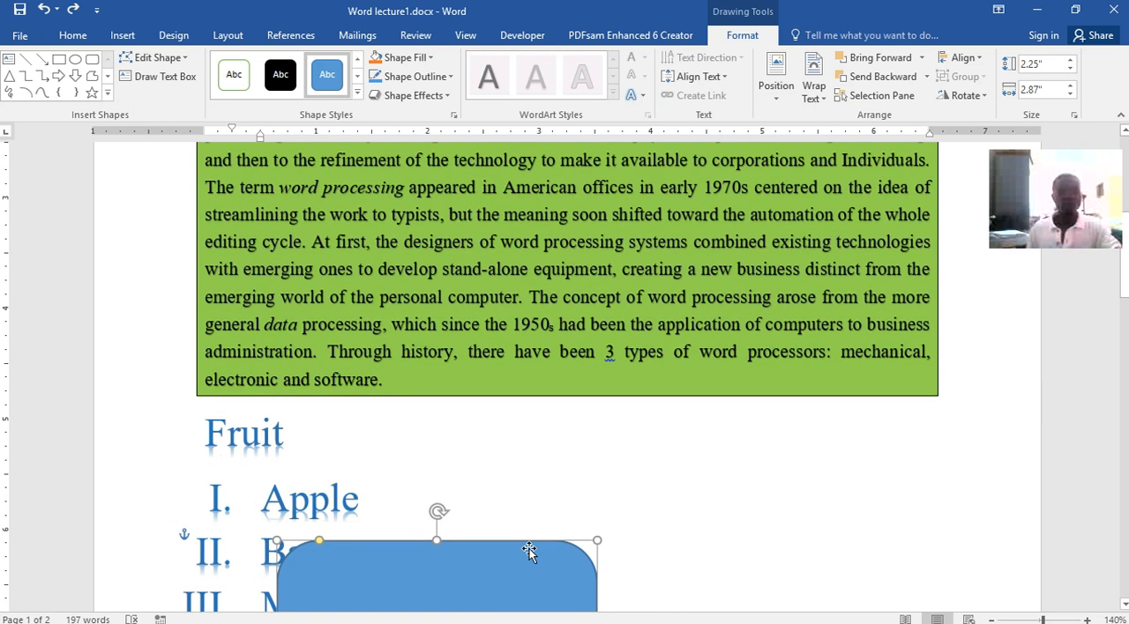
left_click_drag(514, 542, 620, 195)
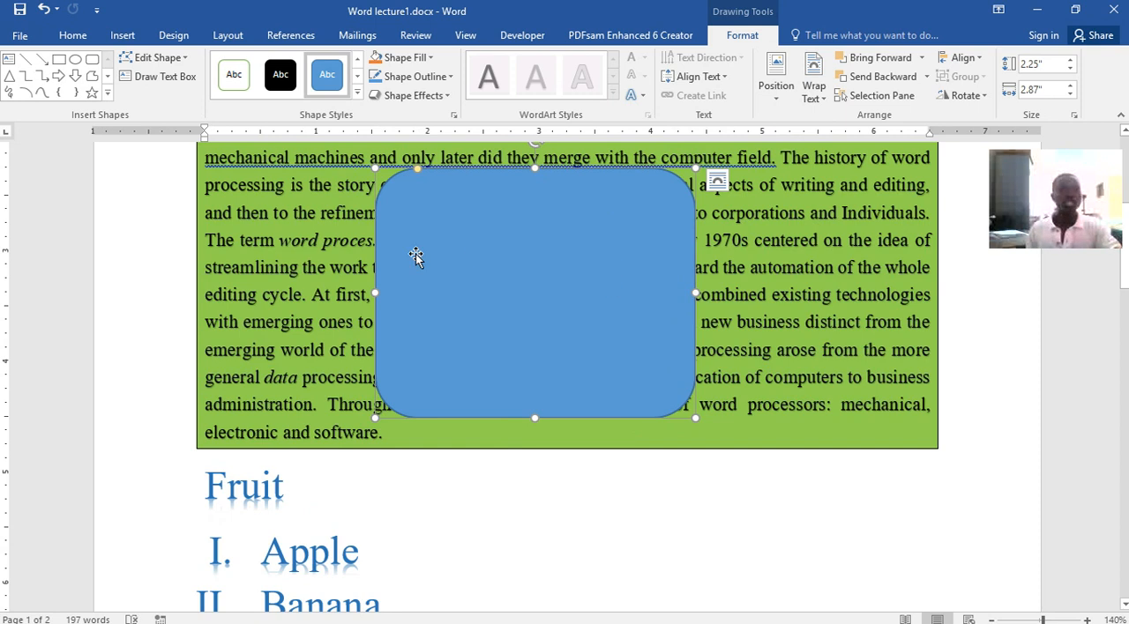
Apply the white shape style with green outline to the rounded rectangle and change its fill to light orange
left_click(234, 74)
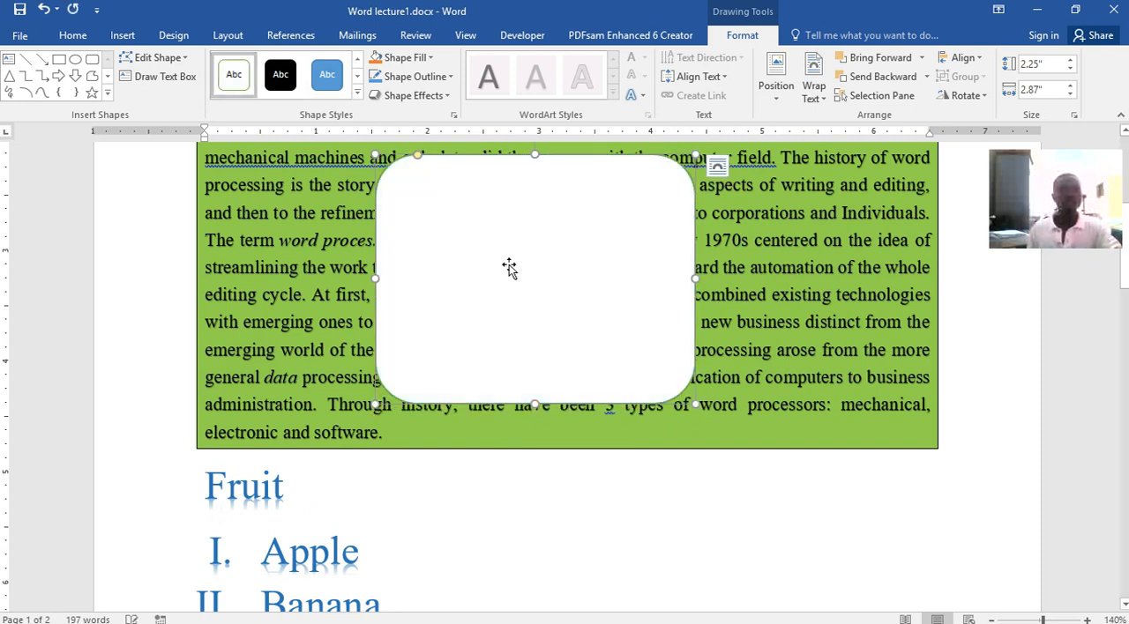
left_click(428, 58)
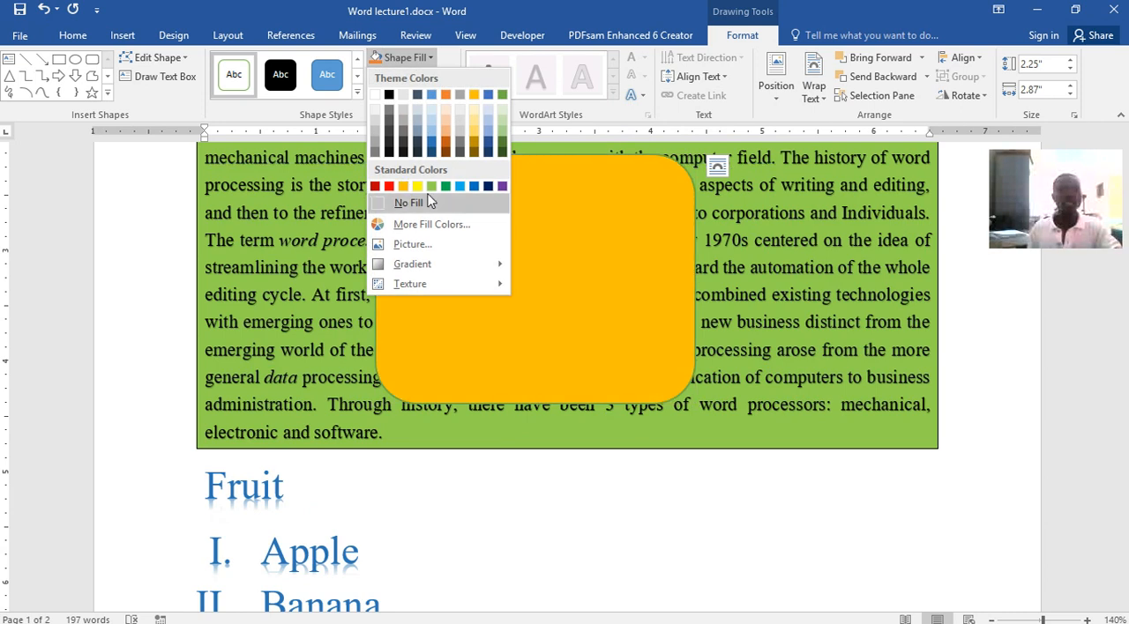
left_click(449, 127)
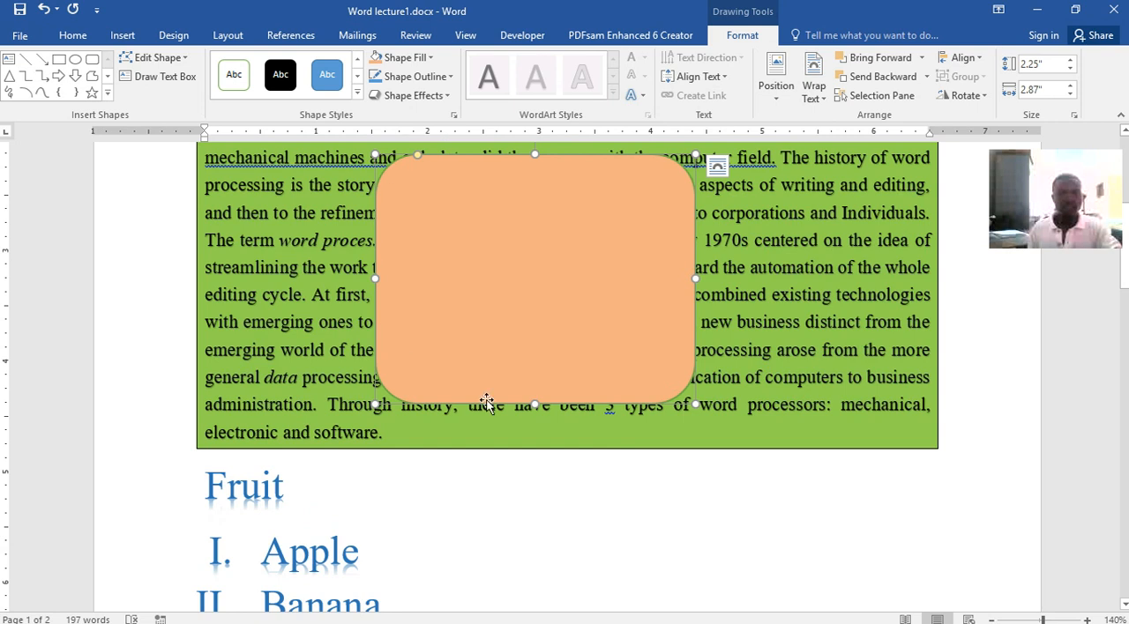
Move the orange rounded rectangle back down to page 2, into the blank area to the right of the photo
left_click_drag(615, 250, 690, 600)
scroll(687, 522, "down", 5)
left_click_drag(638, 373, 665, 524)
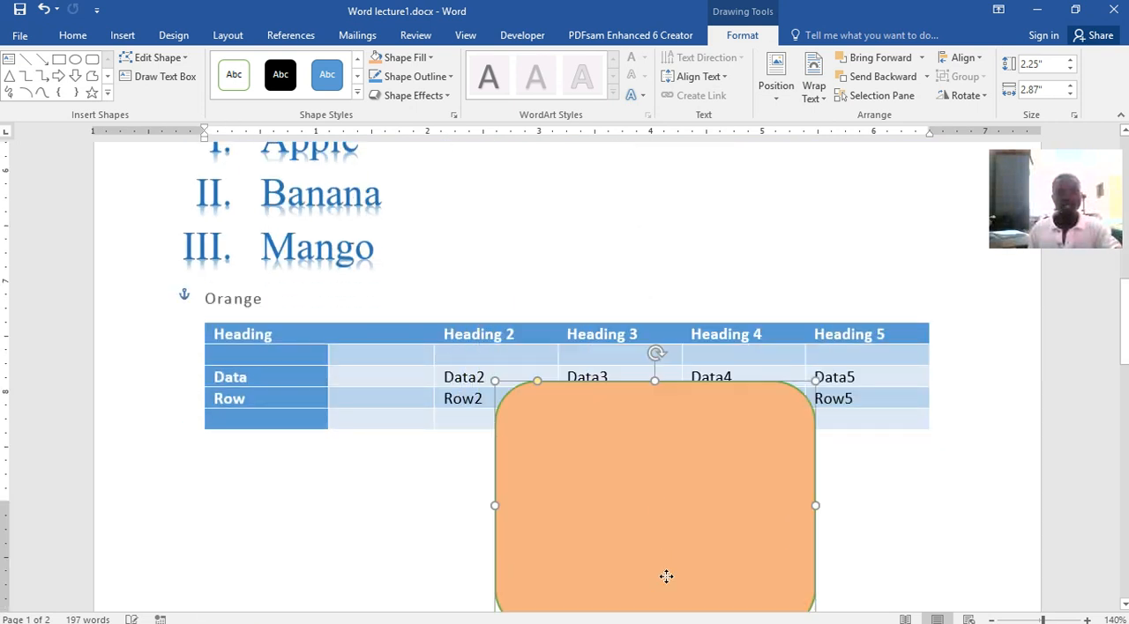
scroll(650, 453, "down", 4)
left_click_drag(617, 269, 683, 536)
scroll(733, 451, "down", 5)
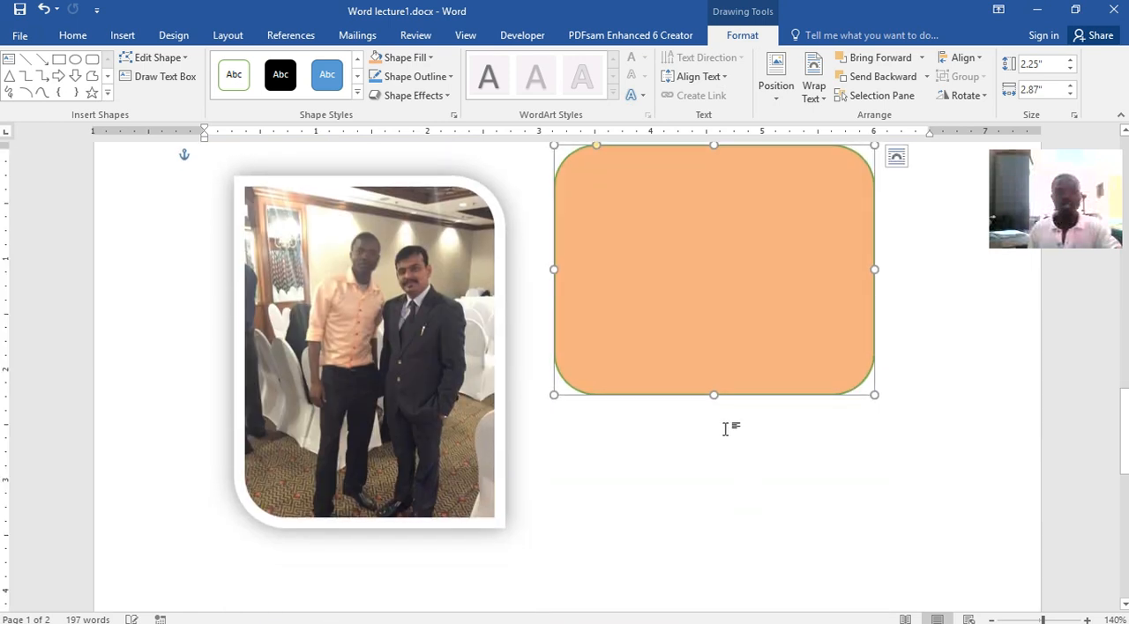
left_click_drag(695, 307, 694, 445)
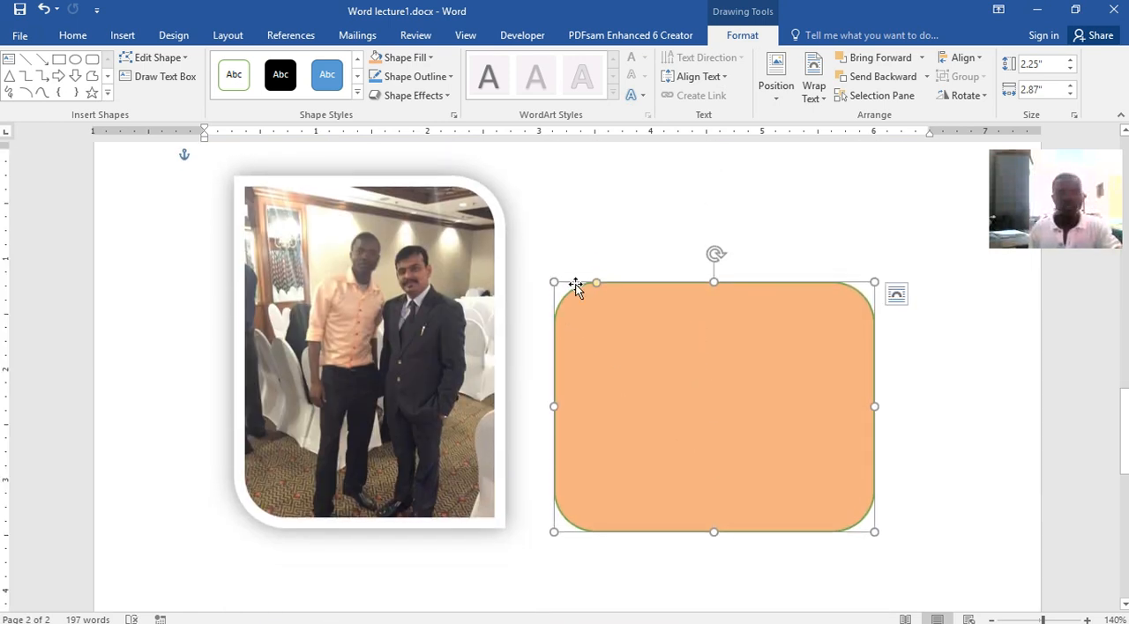
Set the rounded rectangle's outline weight to 6 pt and its outline color to red
left_click(451, 77)
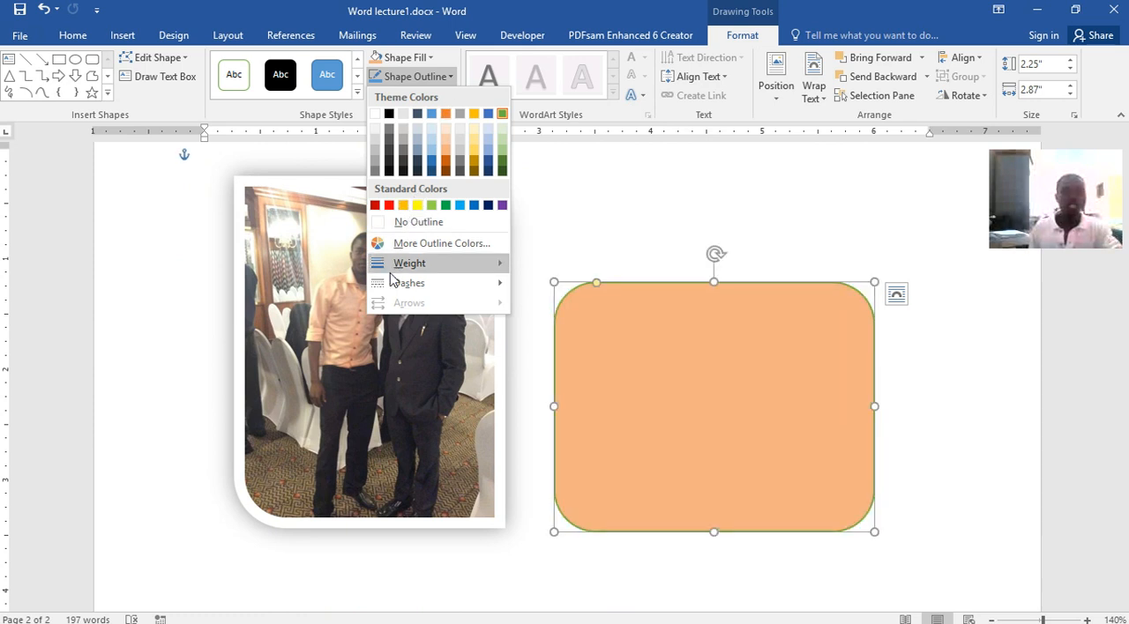
mouse_move(415, 265)
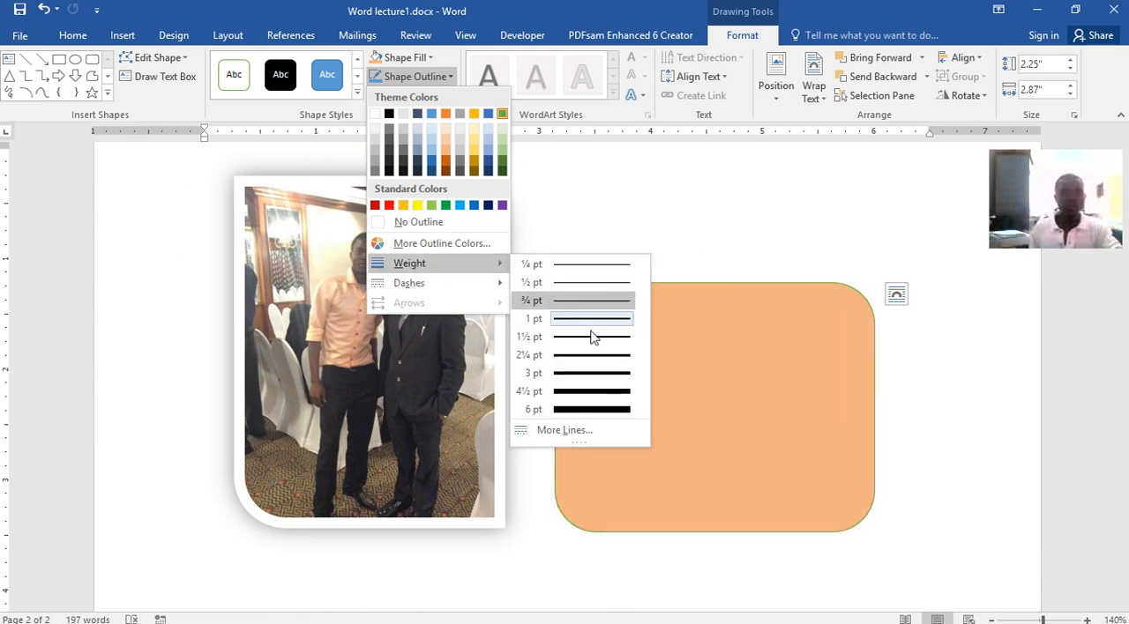
left_click(590, 410)
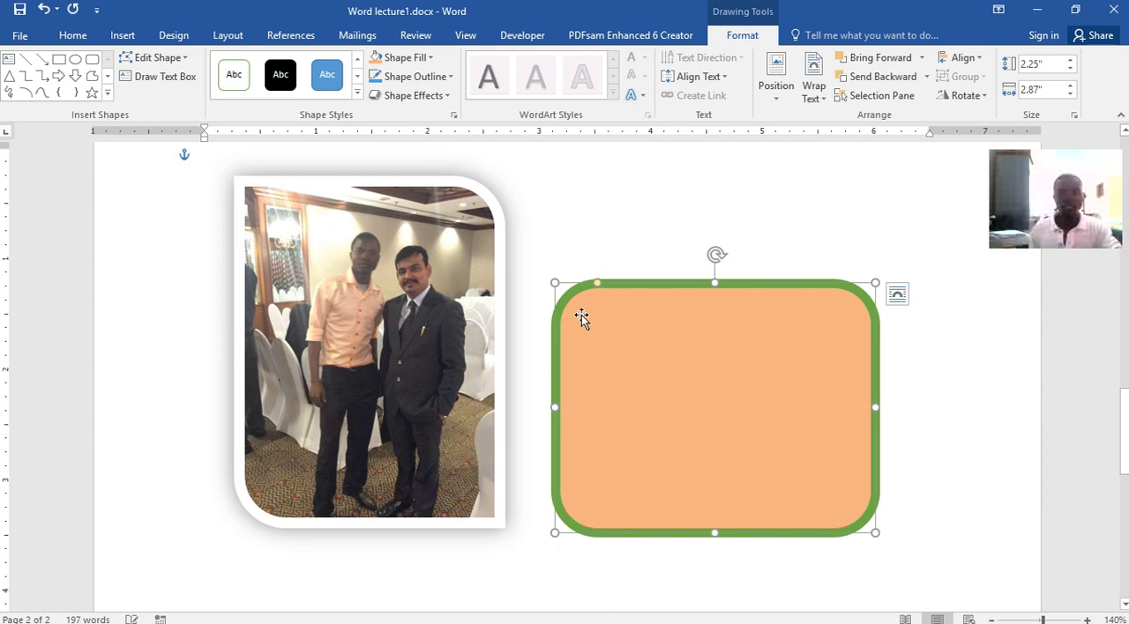
left_click(446, 78)
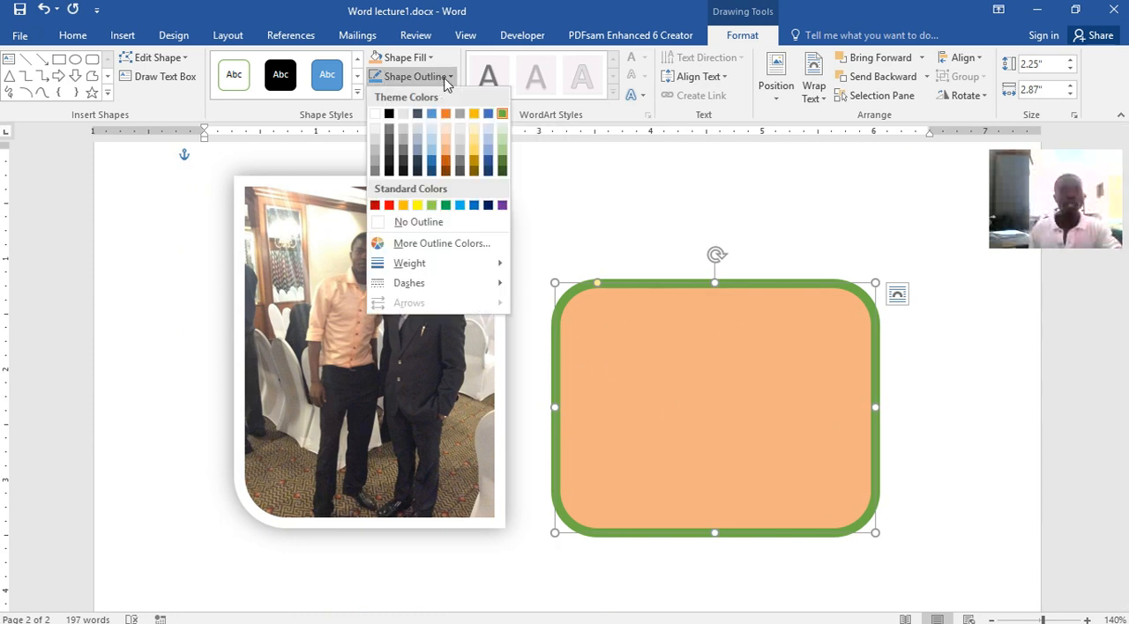
left_click(389, 205)
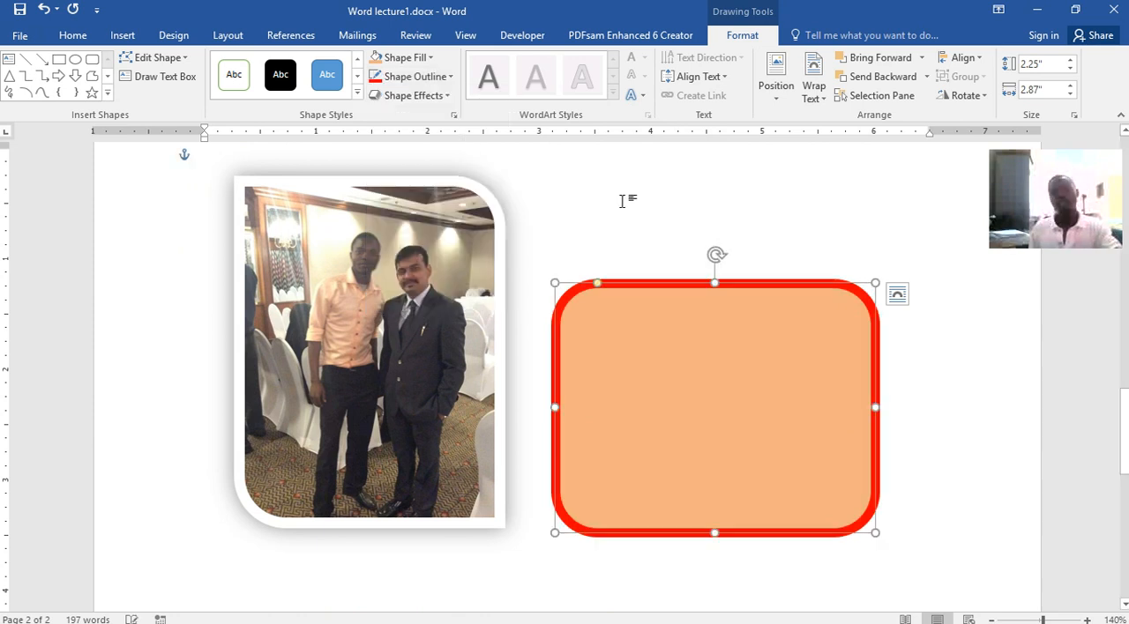
left_click(898, 322)
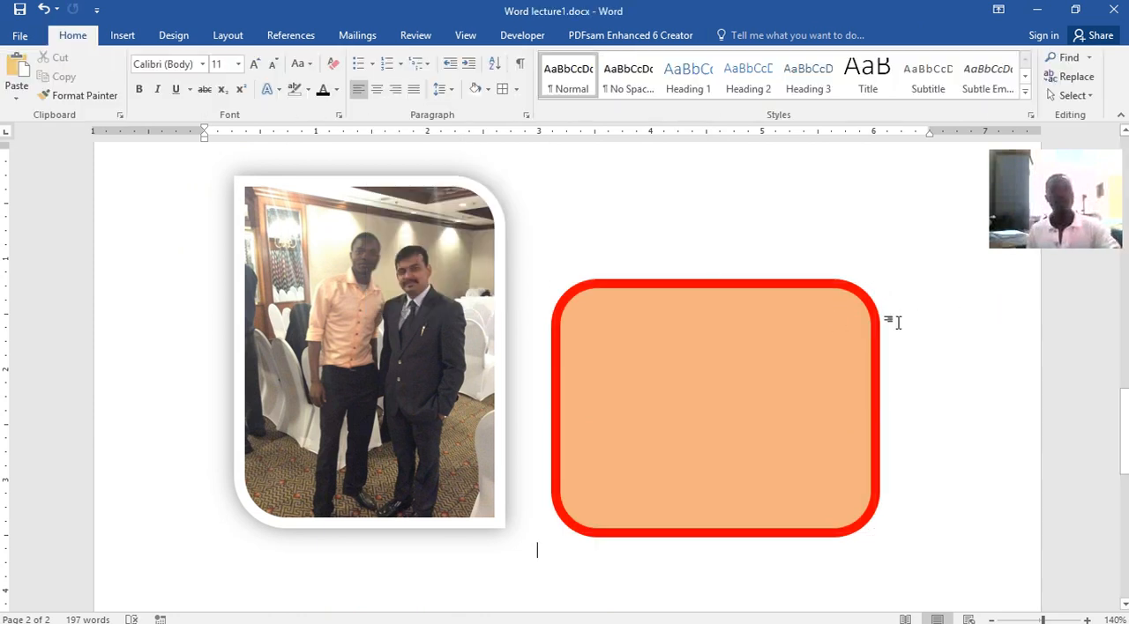
Add the text "Here is my shape" inside the rounded rectangle
right_click(697, 364)
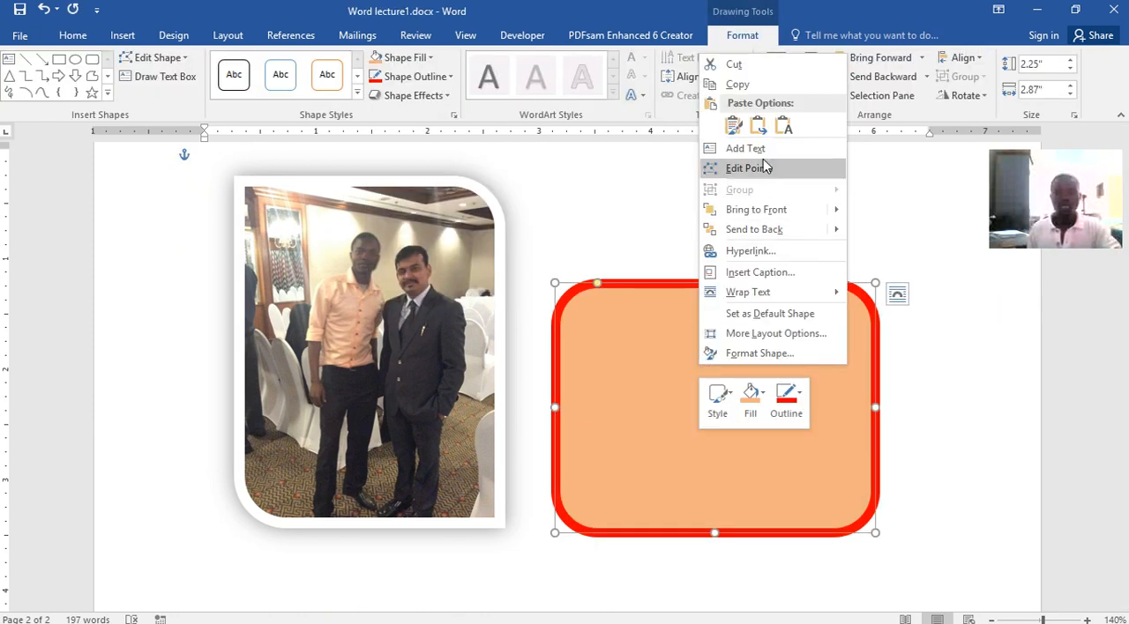
left_click(737, 148)
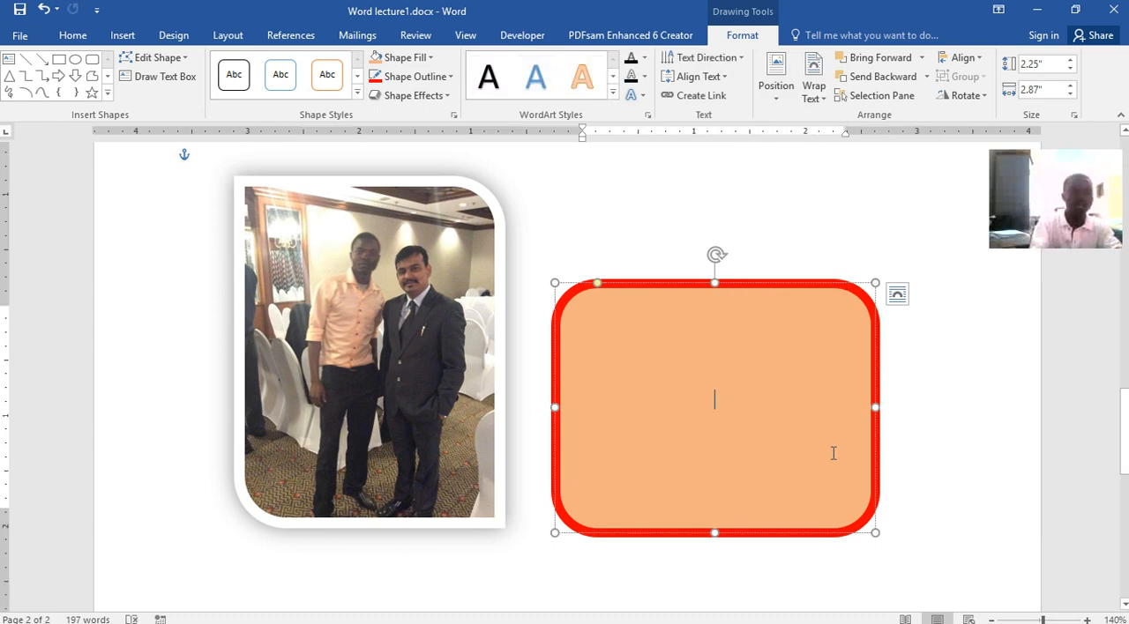
type("Here is my")
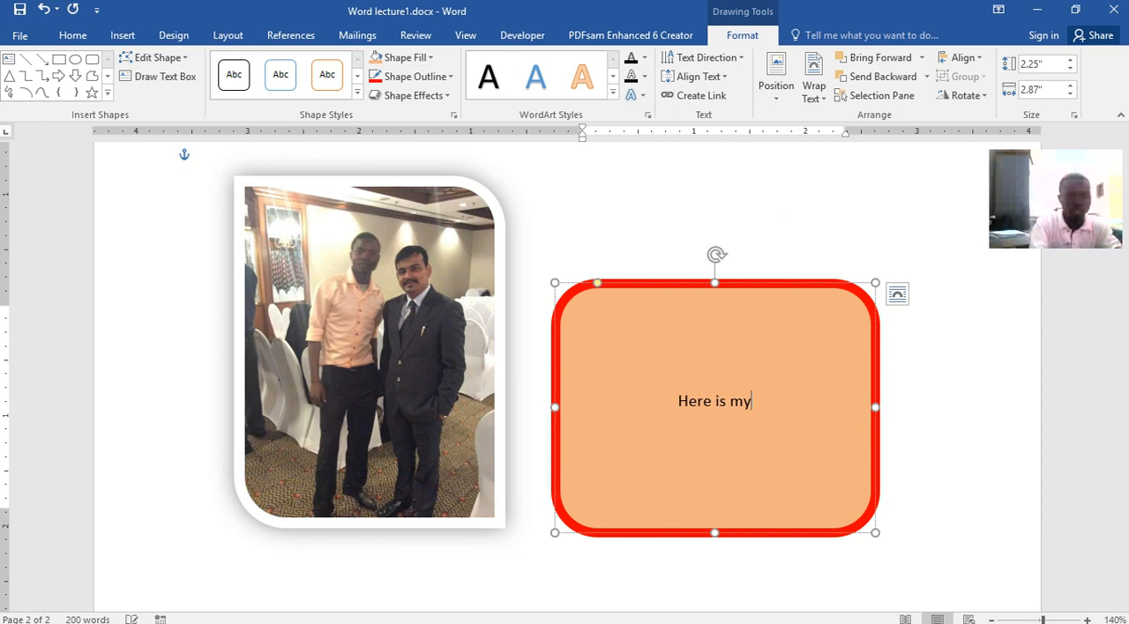
type(" shape")
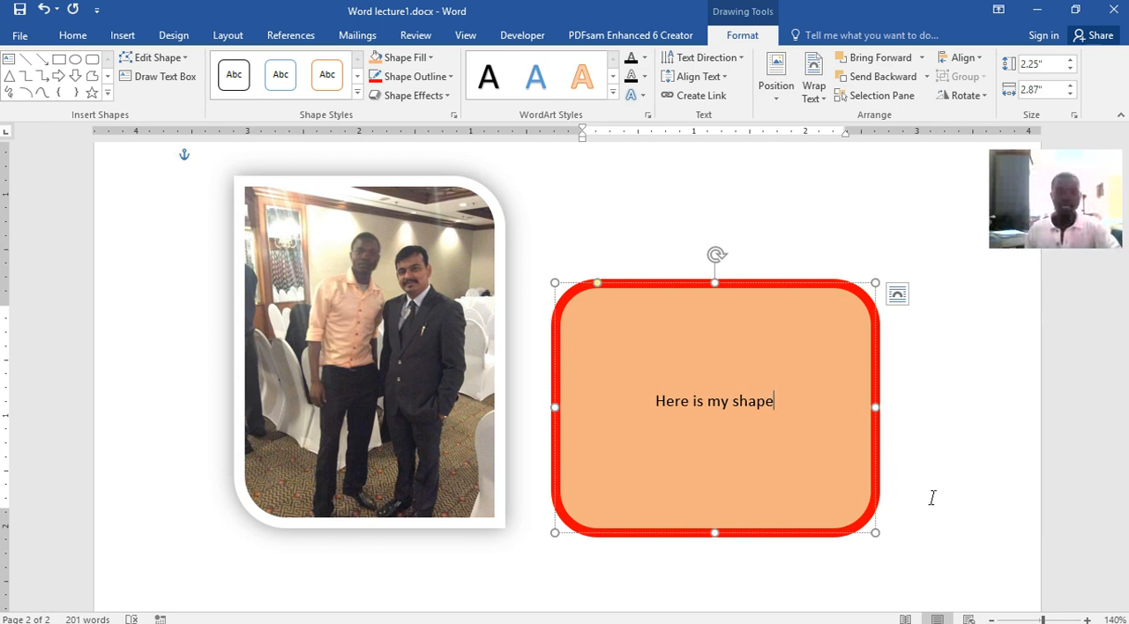
Enlarge all the text inside the rounded rectangle to 26 pt
key("ctrl+a")
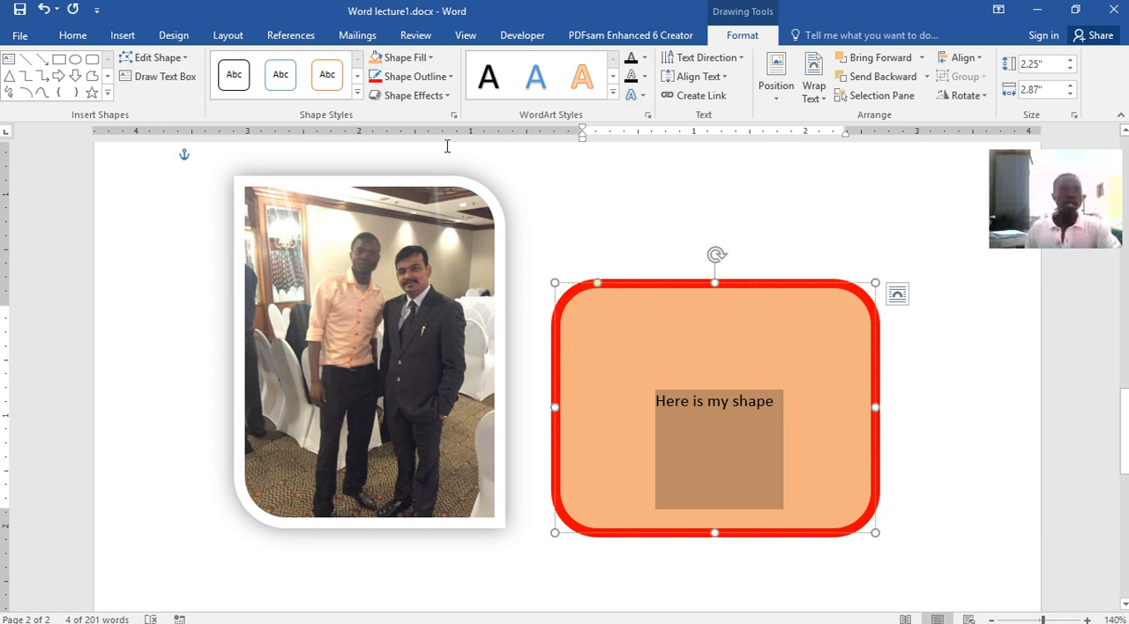
left_click(77, 40)
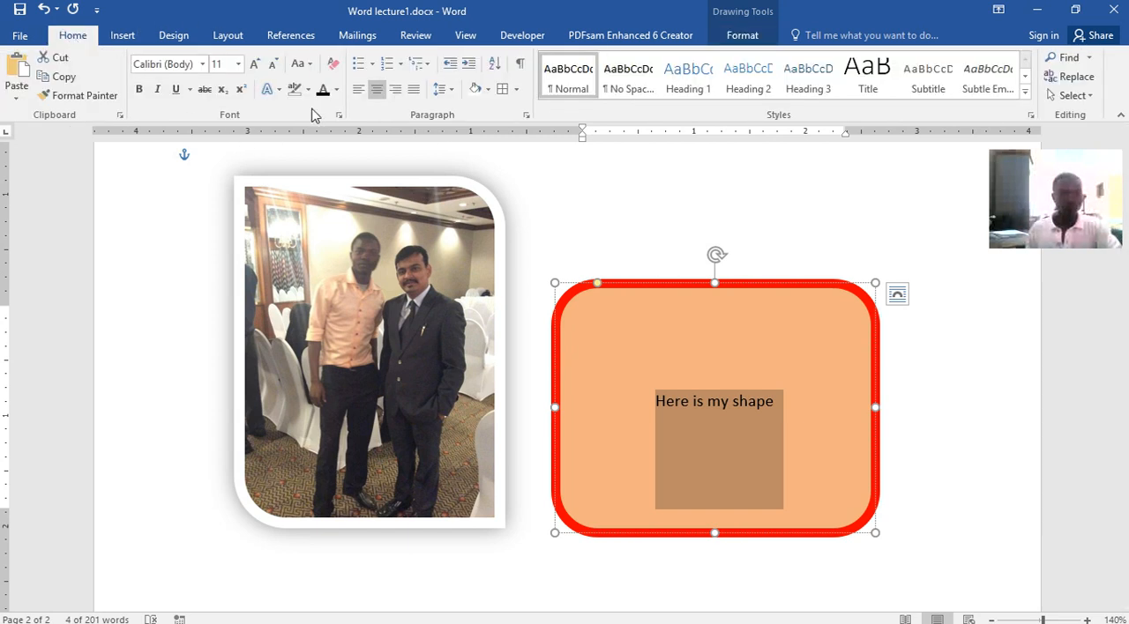
left_click(238, 64)
left_click(255, 63)
left_click(255, 64)
left_click(255, 63)
left_click(255, 64)
left_click(254, 63)
left_click(254, 62)
left_click(254, 62)
left_click(254, 63)
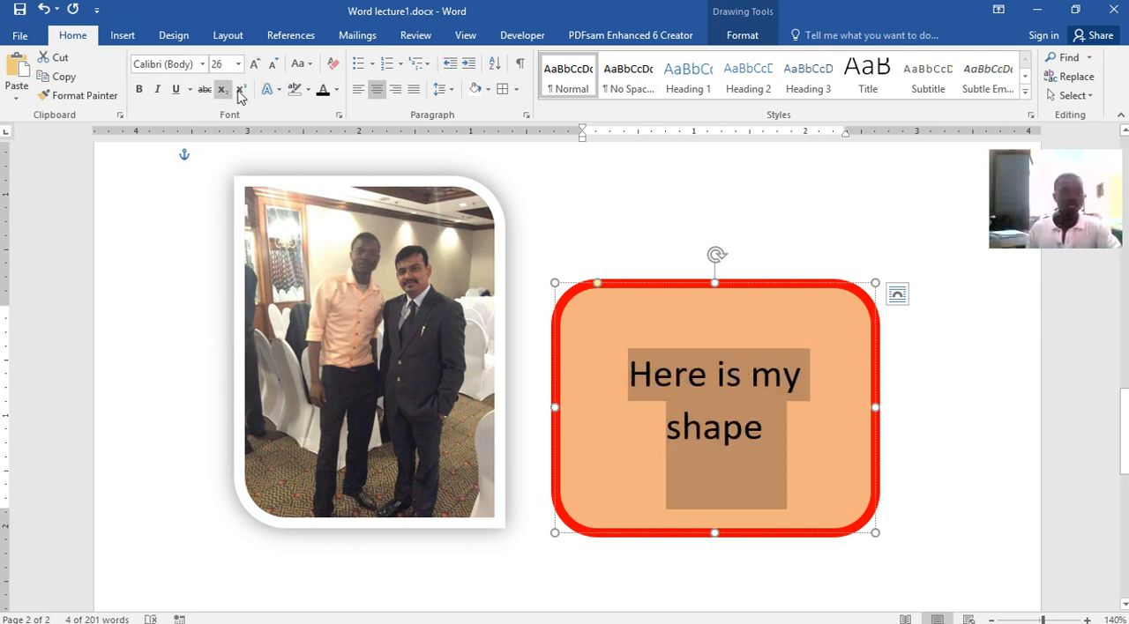
Apply the gray gradient text effect to the shape's text and make it bold
left_click(277, 90)
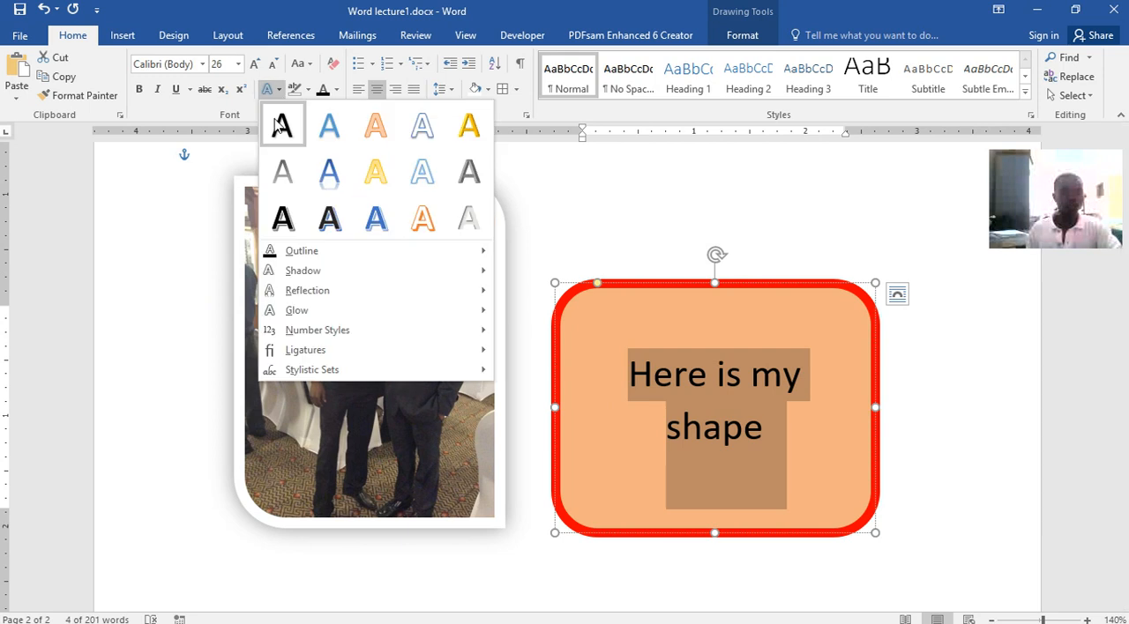
left_click(282, 179)
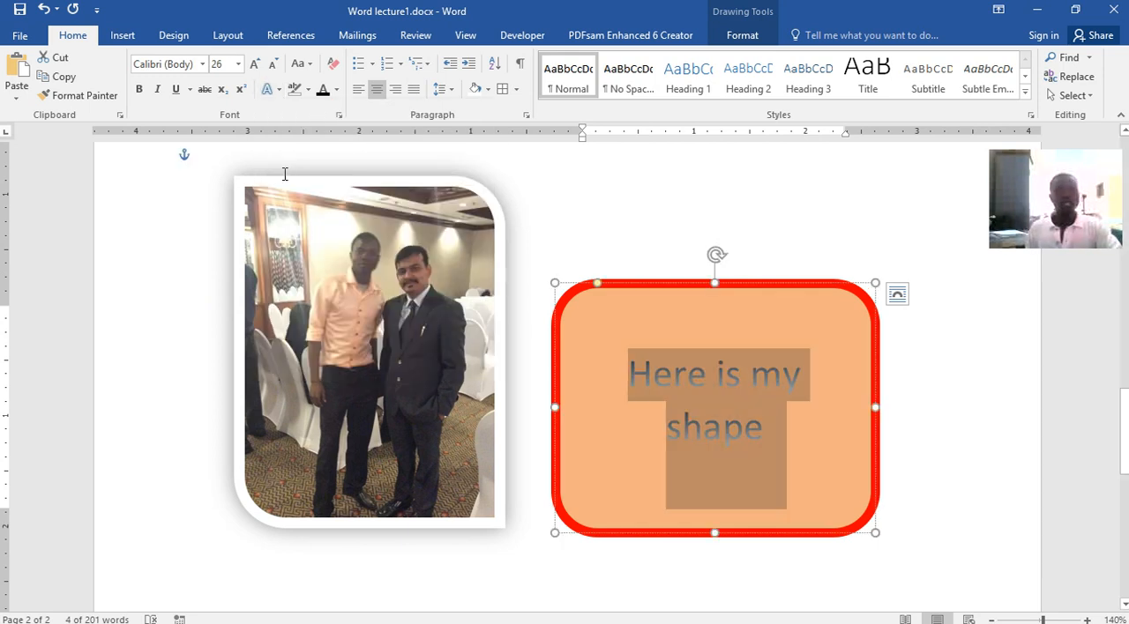
left_click(140, 89)
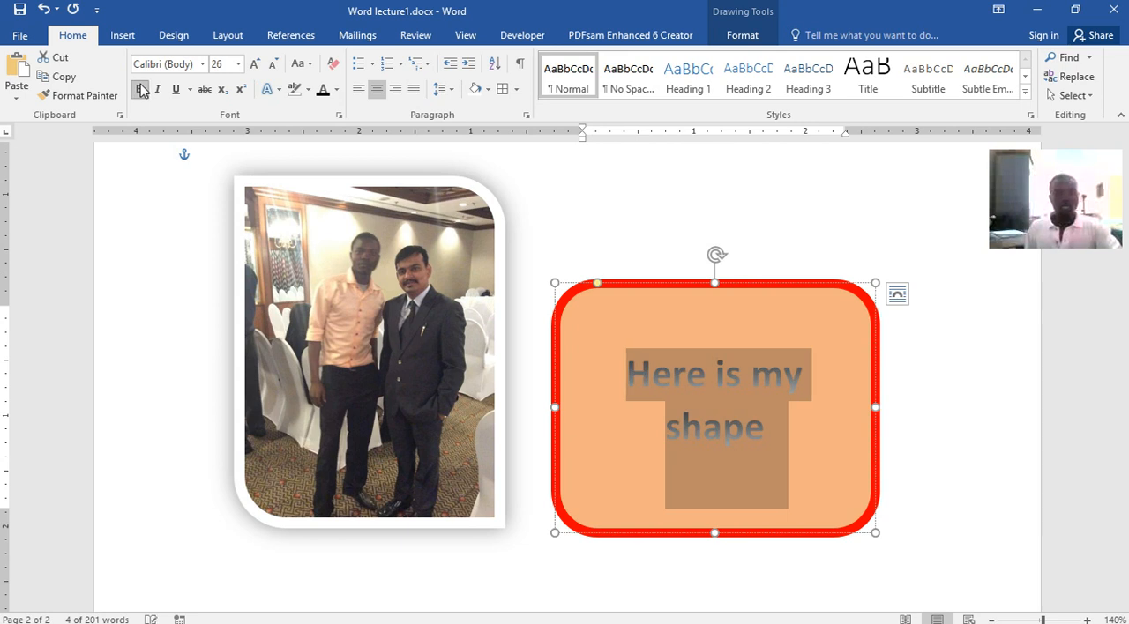
Set the shape's text to 36 pt and move the rounded rectangle slightly up and closer to the photo
left_click(254, 63)
left_click(254, 63)
left_click(254, 64)
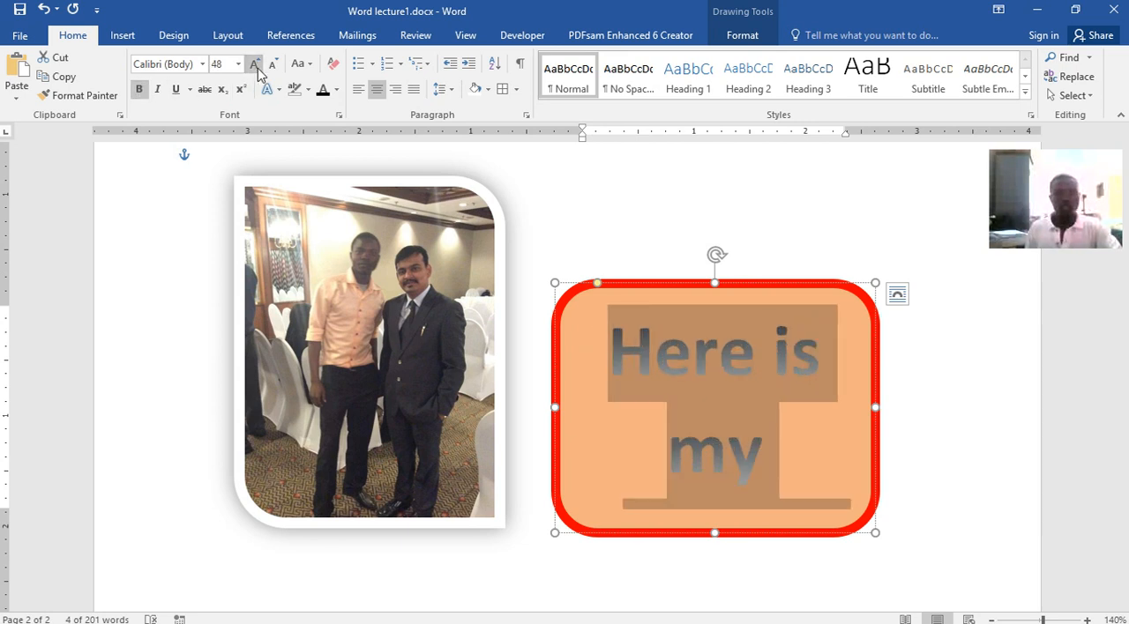
left_click(272, 65)
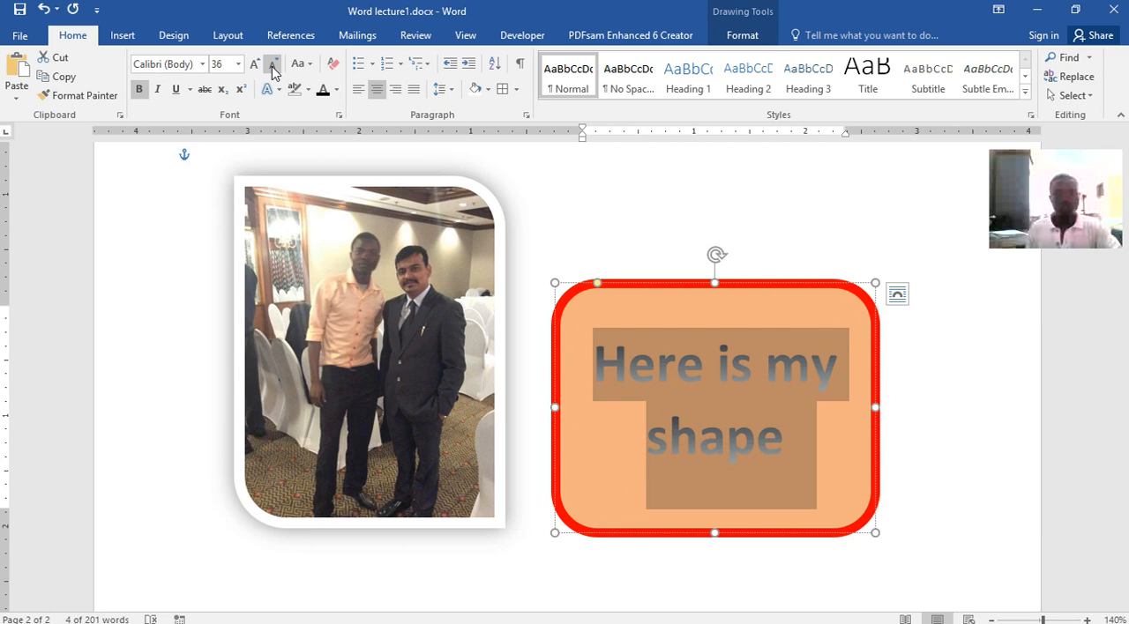
left_click(747, 206)
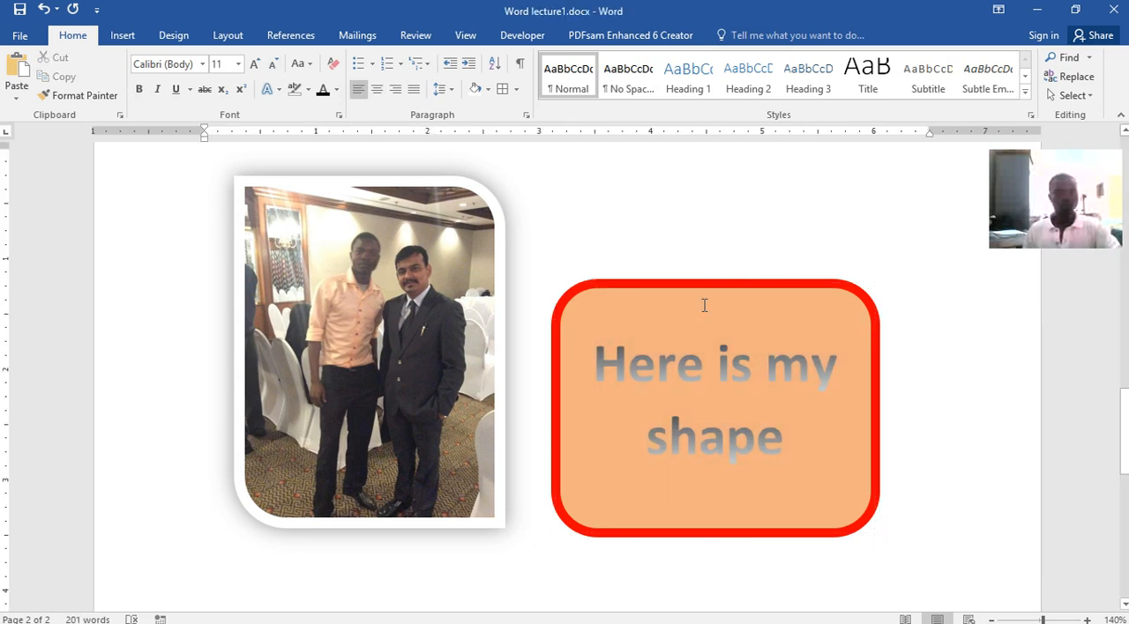
mouse_move(637, 280)
left_mouse_down()
mouse_move(623, 244)
mouse_move(706, 176)
mouse_move(612, 211)
left_mouse_up()
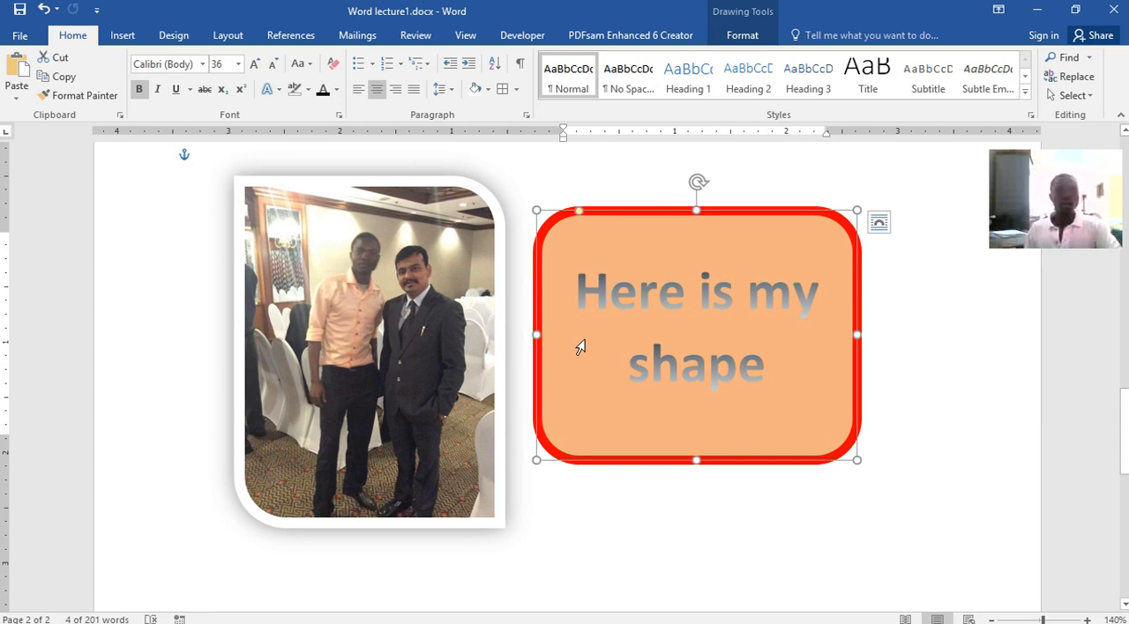
Insert a clustered column chart with its default data on page 2 and delete it again
left_click(124, 37)
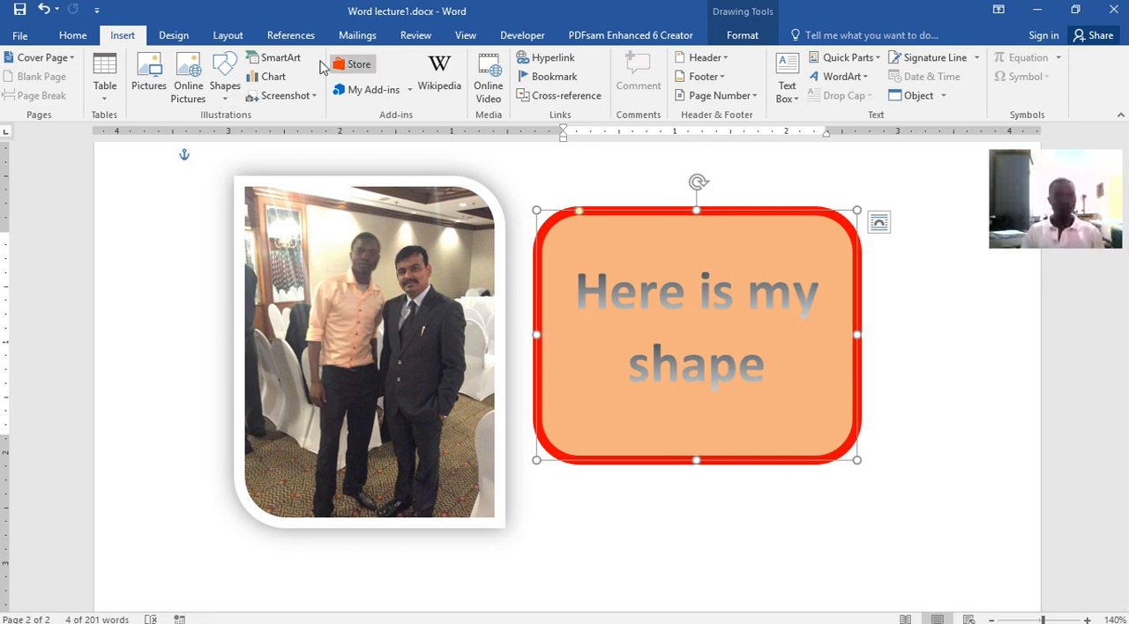
left_click(275, 76)
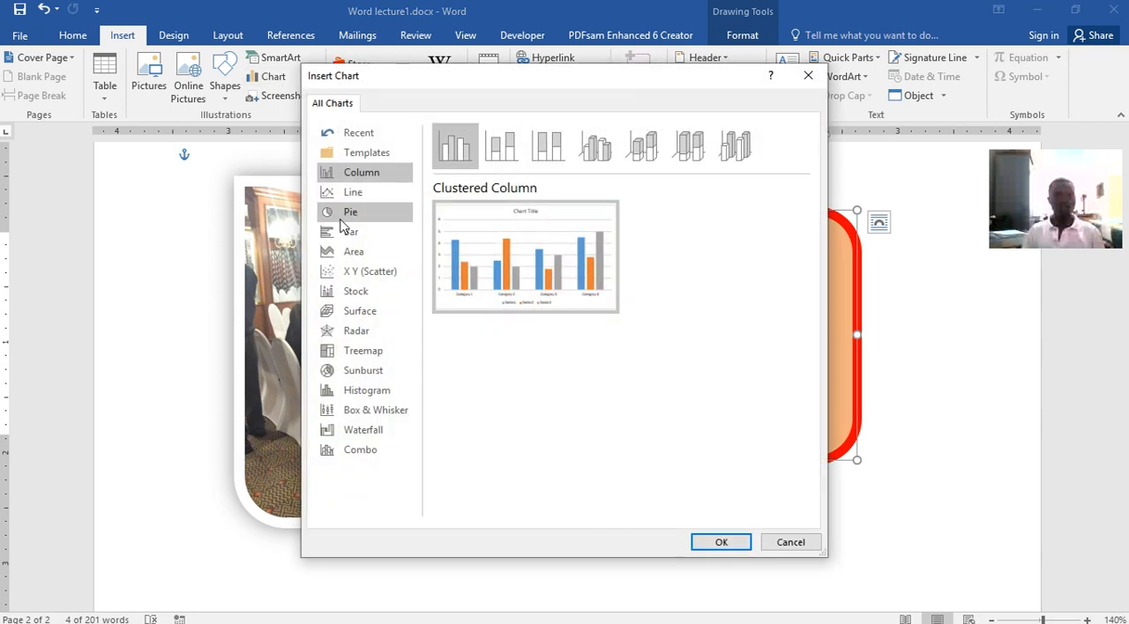
mouse_move(495, 231)
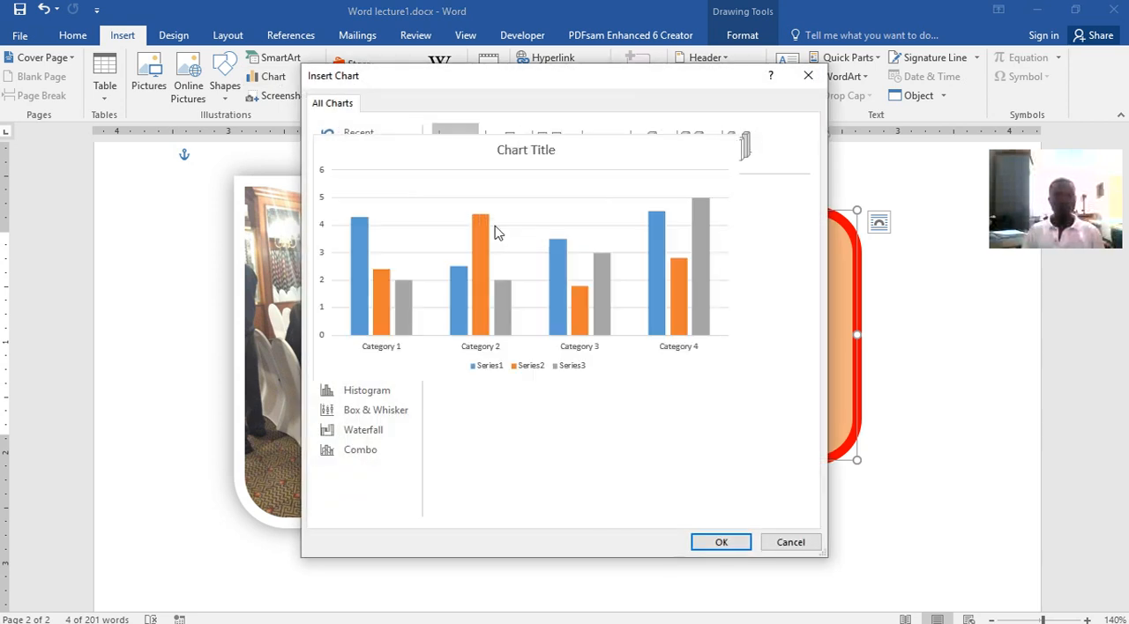
left_click(737, 542)
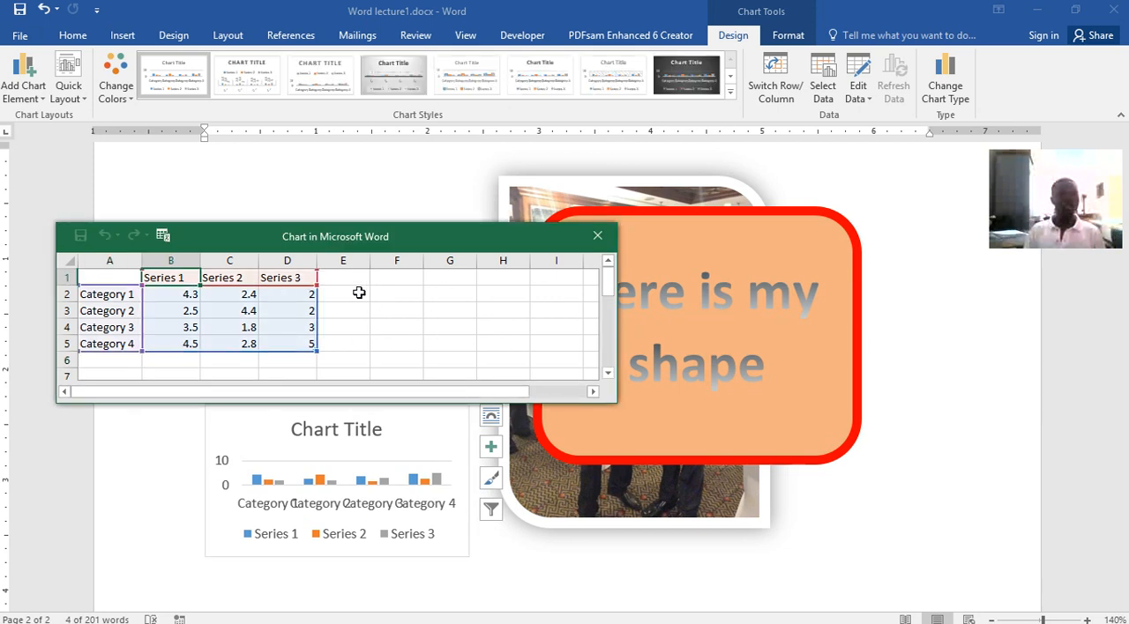
left_click(596, 236)
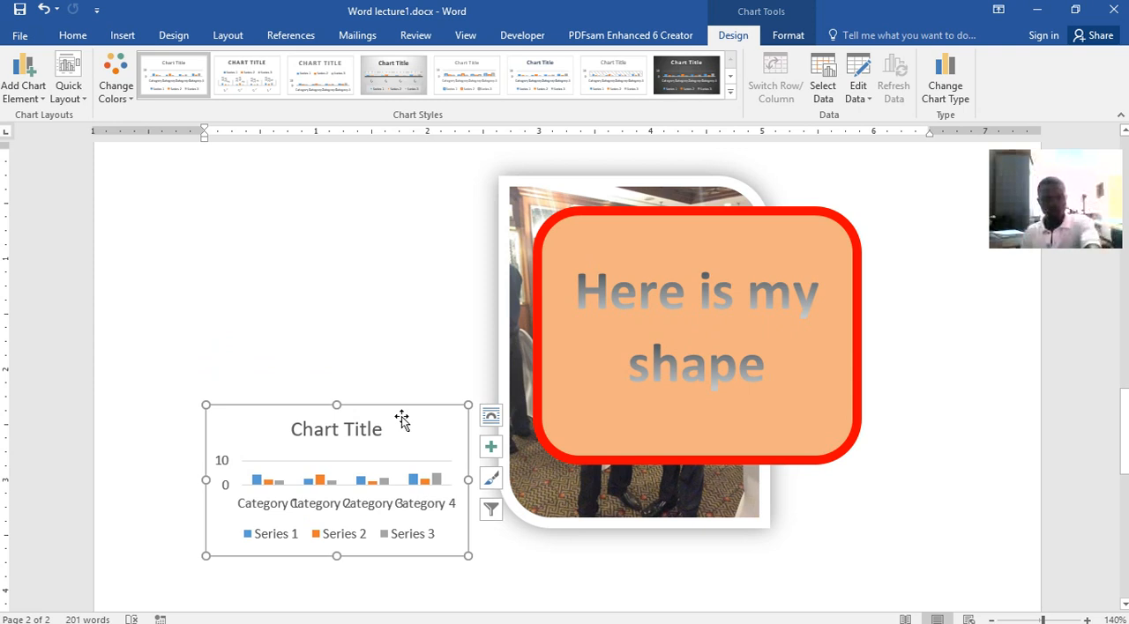
key("Delete")
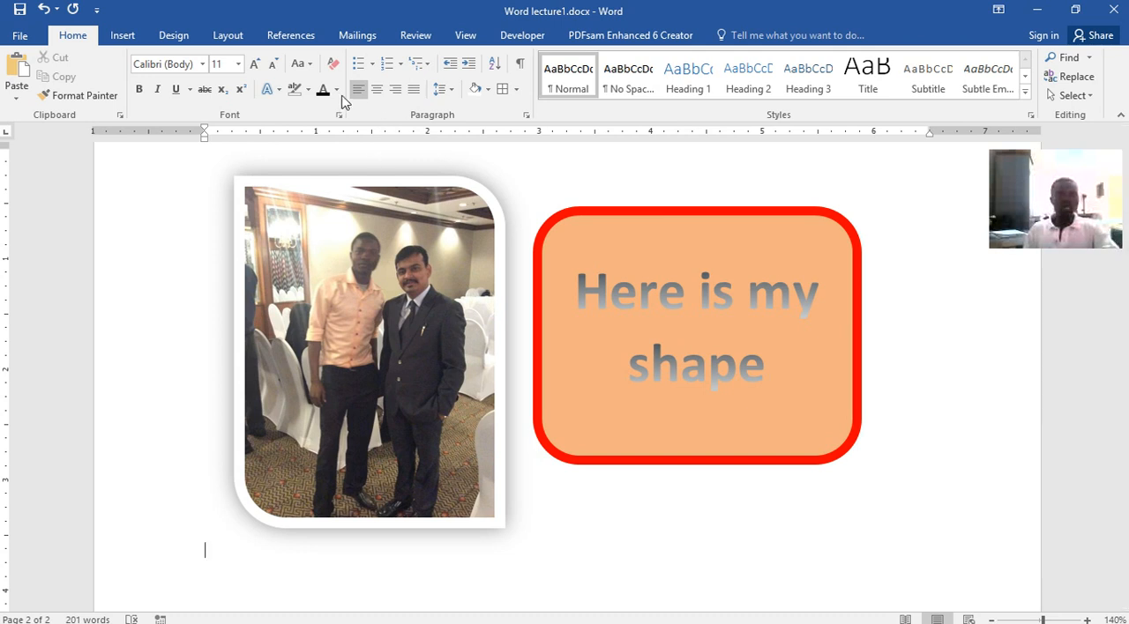
Start a hyperlink on the phrase "American offices in early 1970s" in the green paragraph
left_click(137, 35)
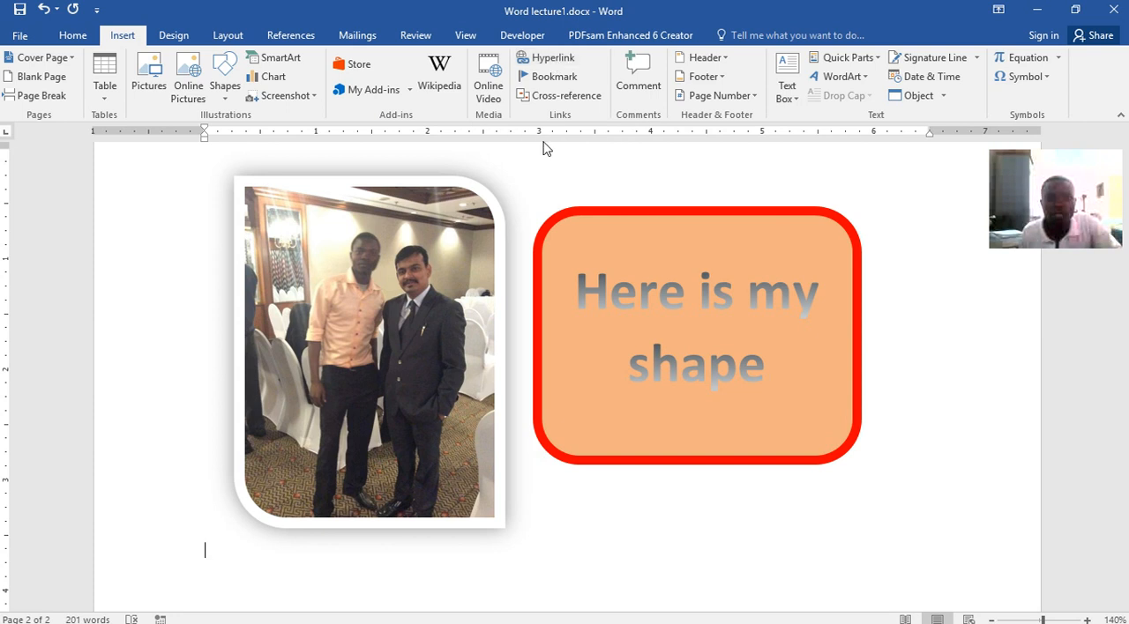
scroll(588, 222, "up", 3)
scroll(574, 199, "up", 10)
scroll(574, 198, "up", 4)
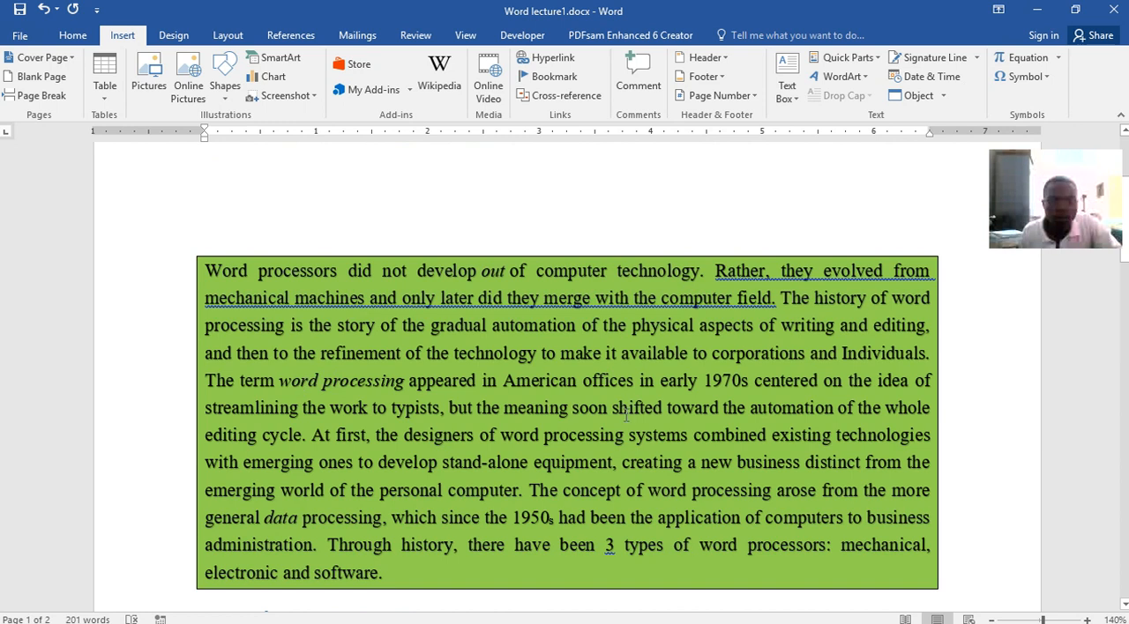
left_click_drag(506, 380, 712, 365)
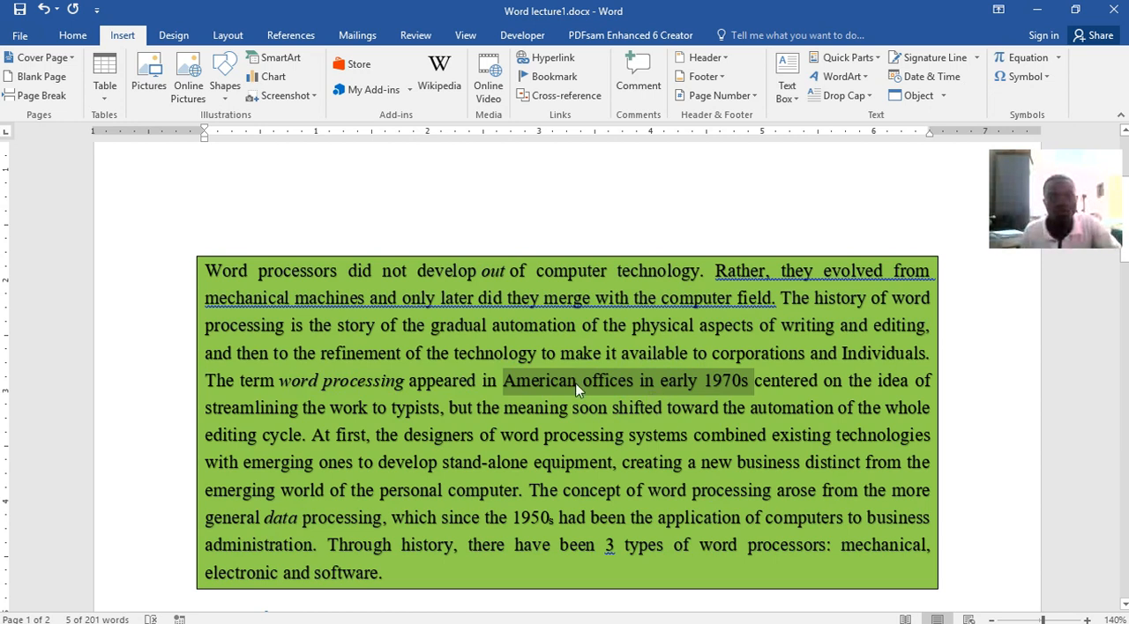
left_click(545, 58)
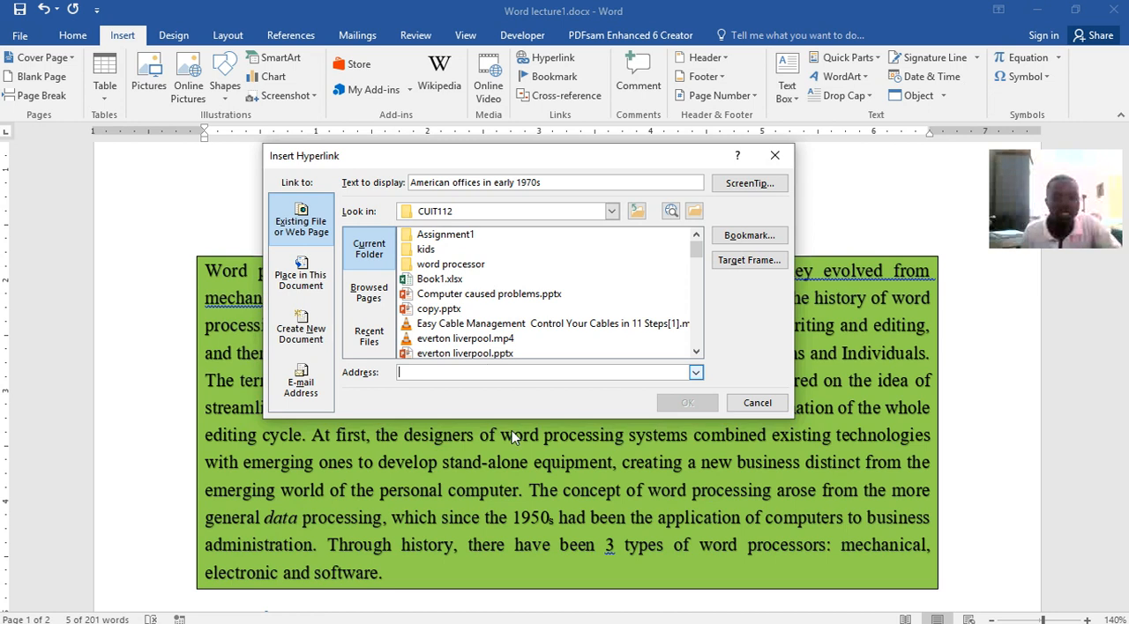
Switch to Opera and try to open YouTube from the Speed Dial
left_click(545, 615)
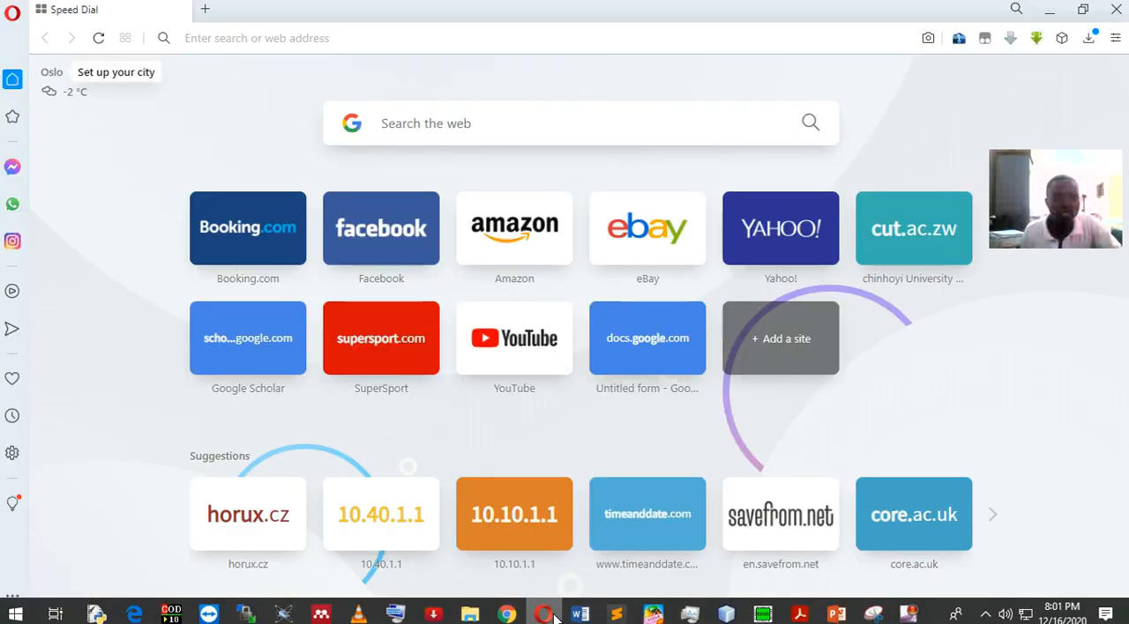
left_click(531, 342)
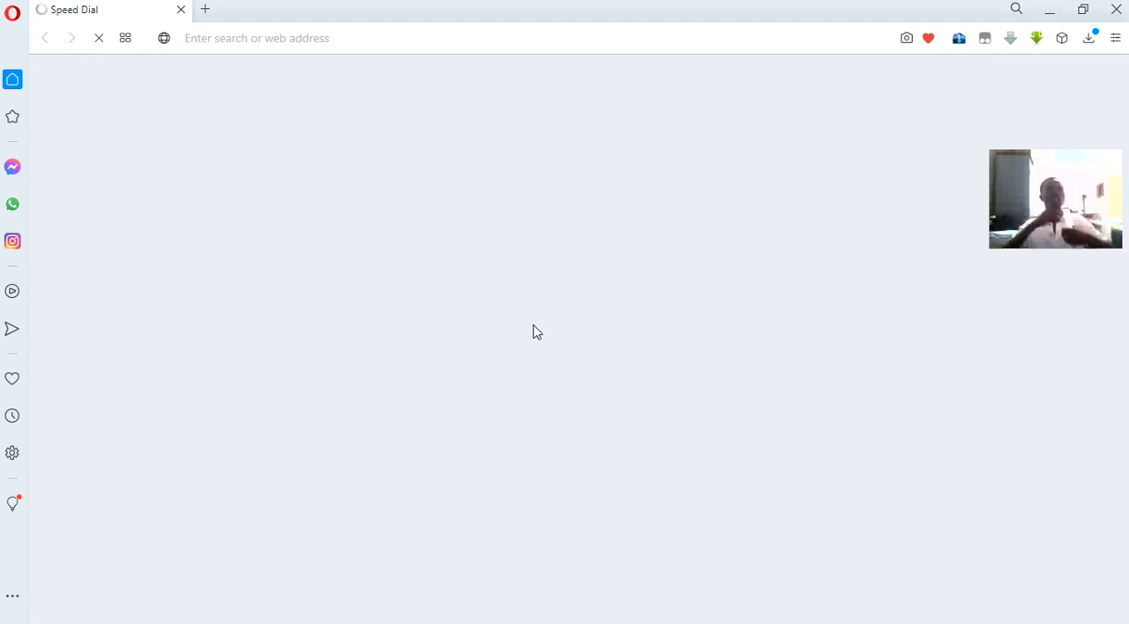
mouse_move(705, 621)
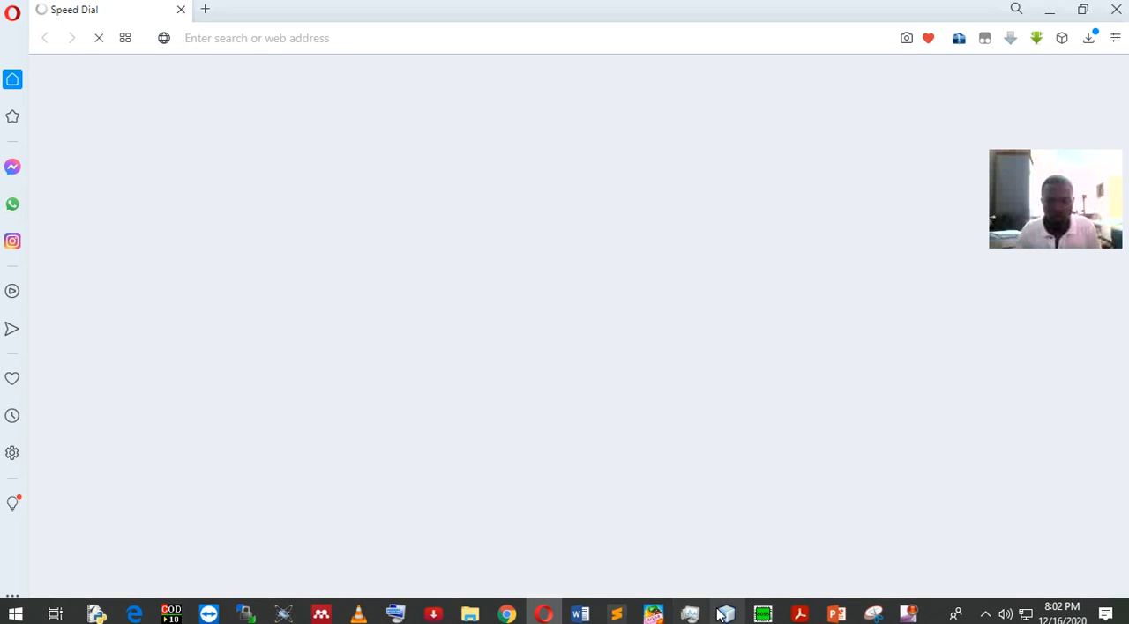
Switch to Chrome and bring up the already open GetSearchConverter page as the link target
left_click(511, 616)
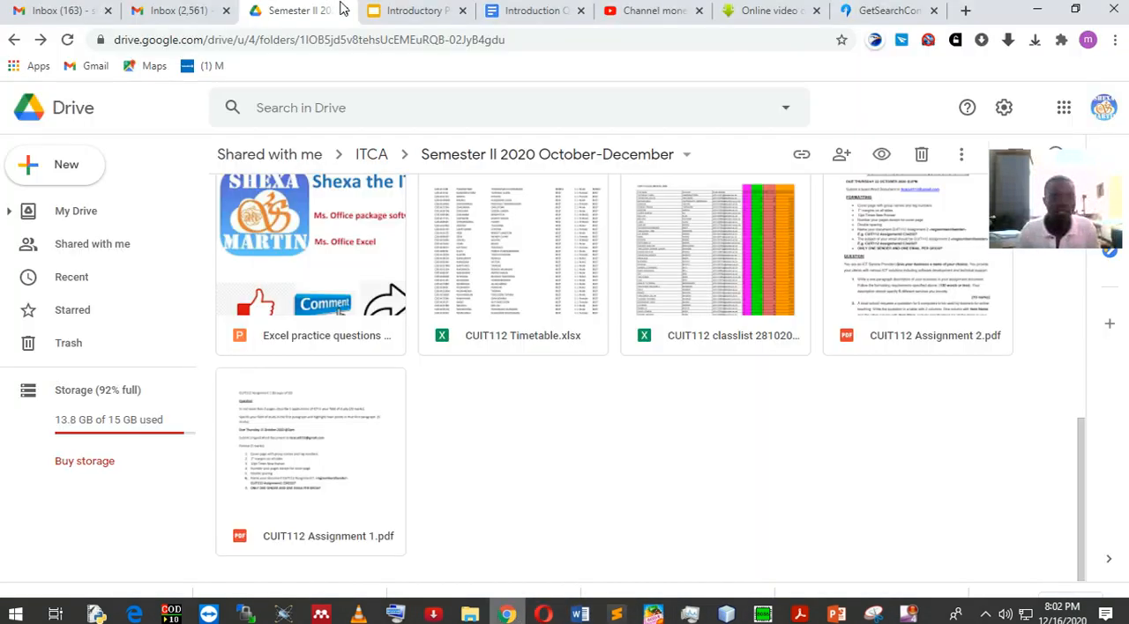
left_click(649, 10)
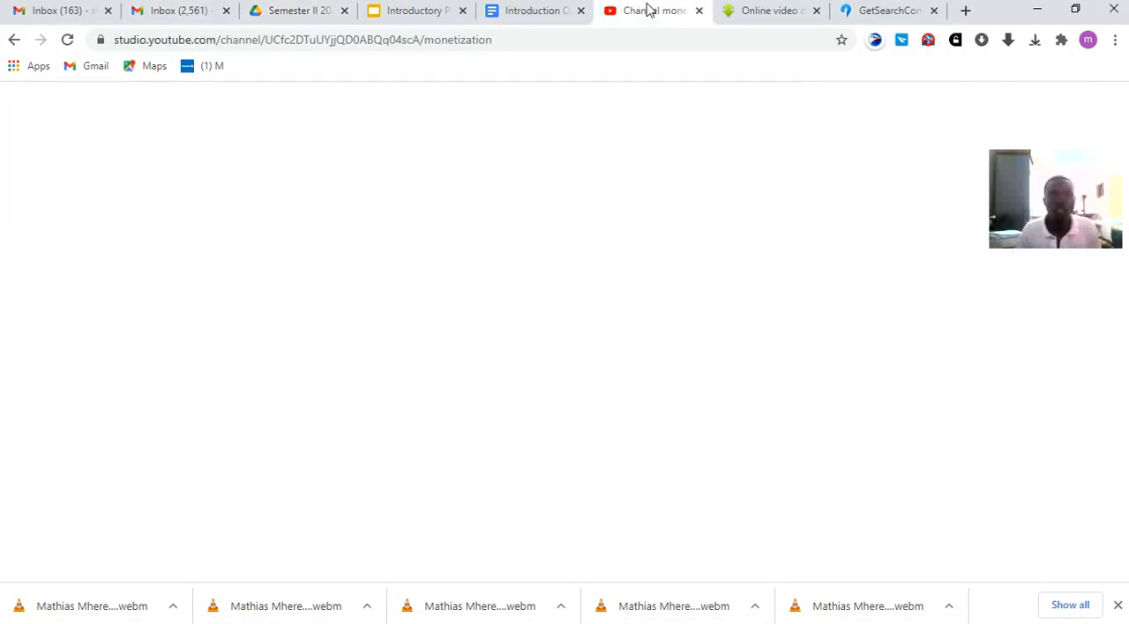
left_click(535, 12)
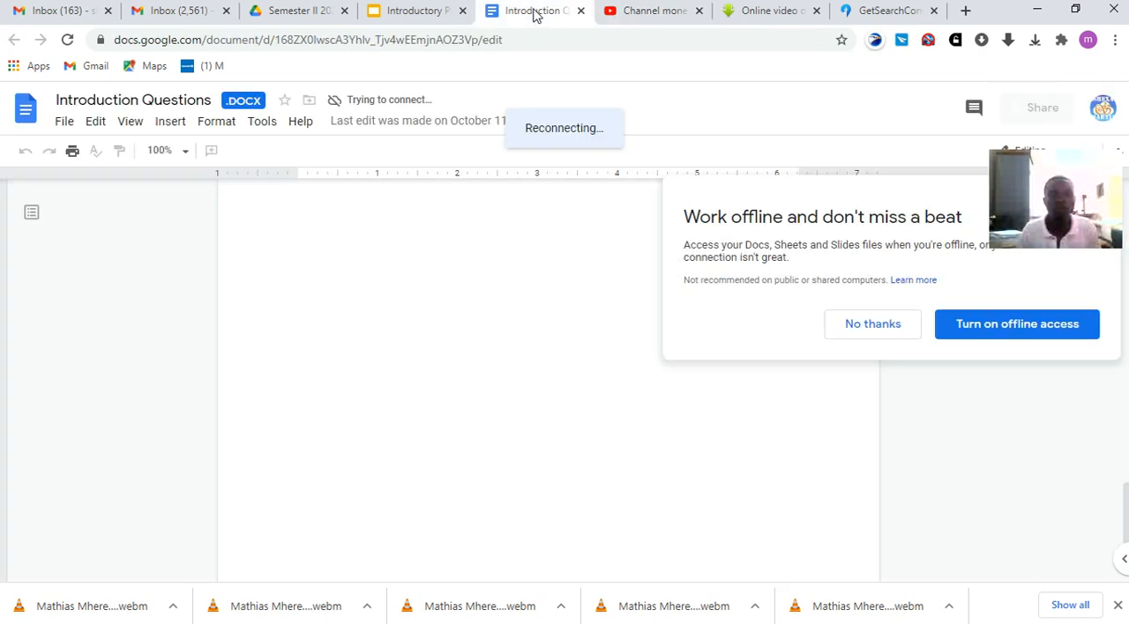
left_click(879, 12)
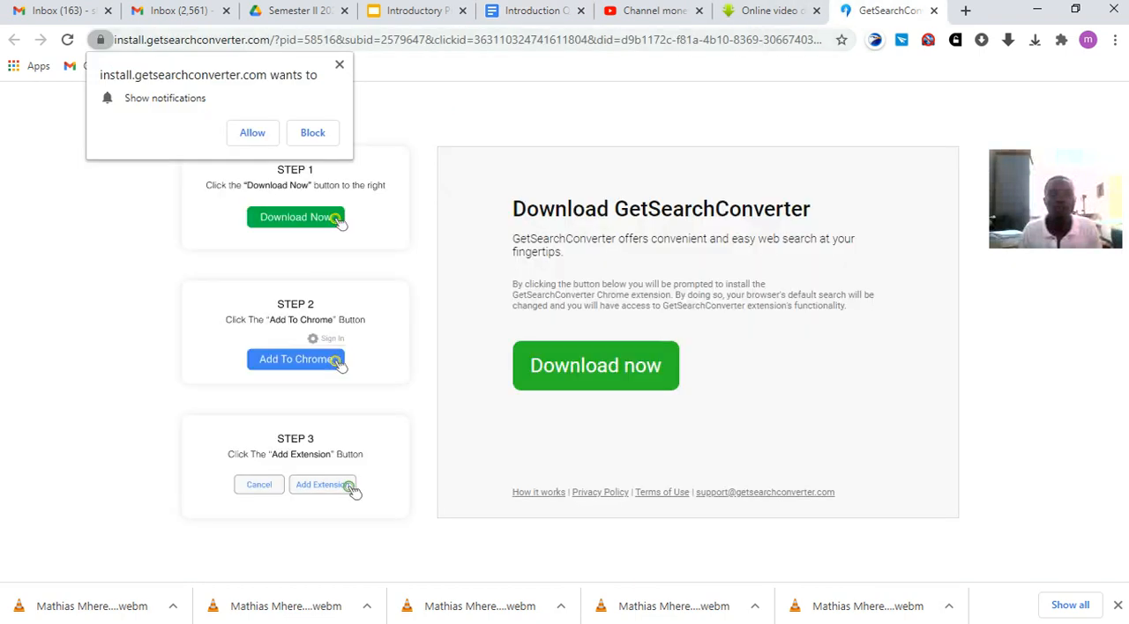
left_click(545, 613)
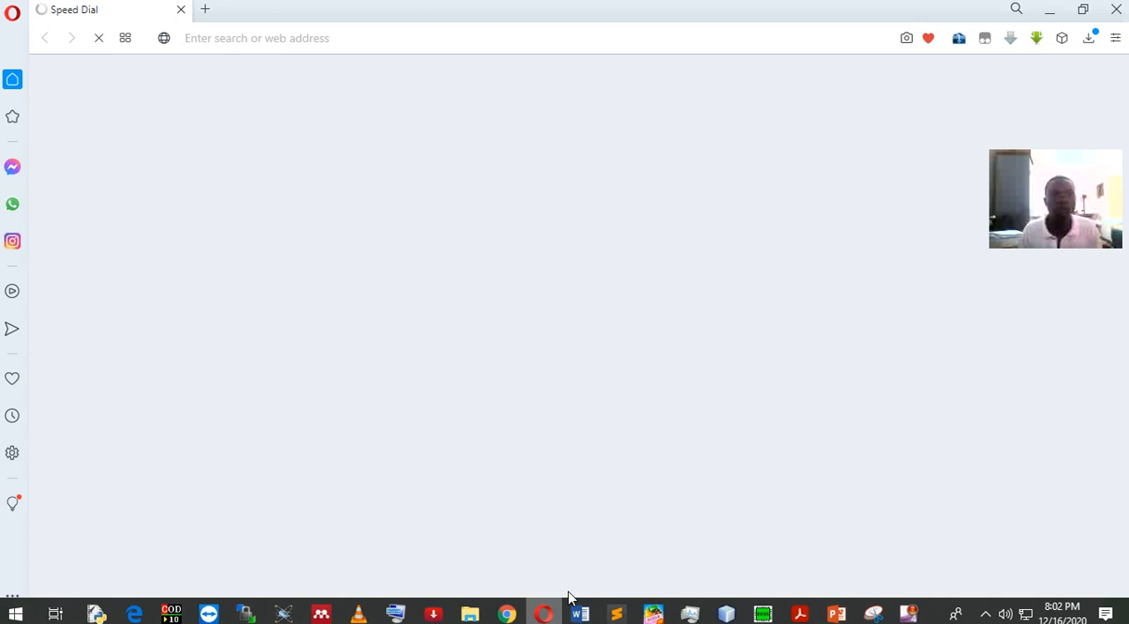
left_click(507, 614)
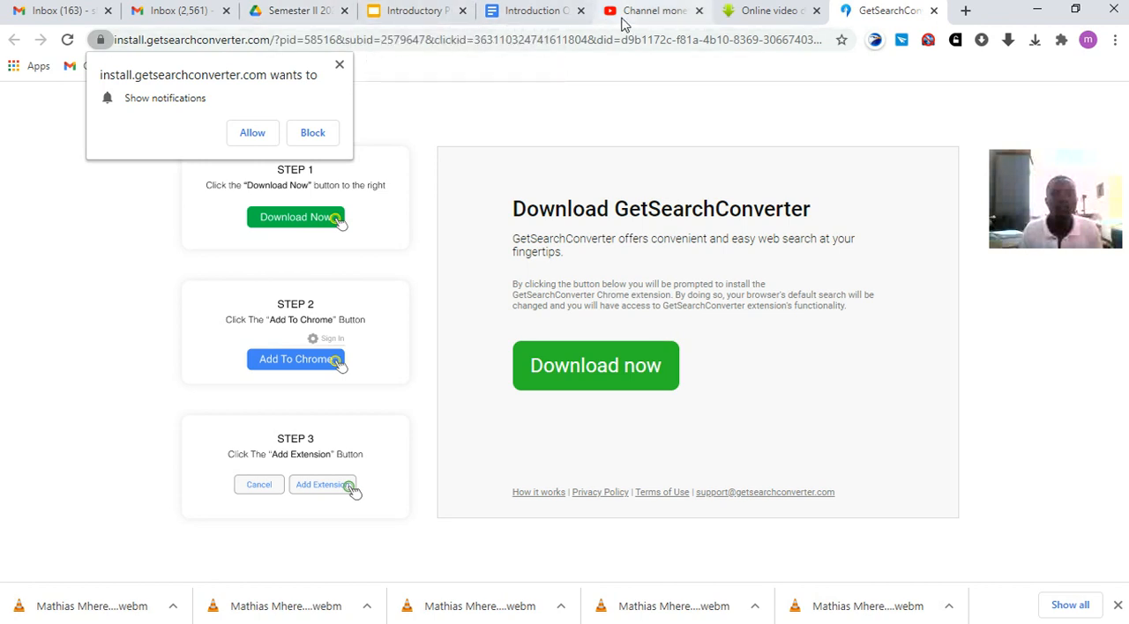
Copy the full web address of the GetSearchConverter page
left_click(769, 41)
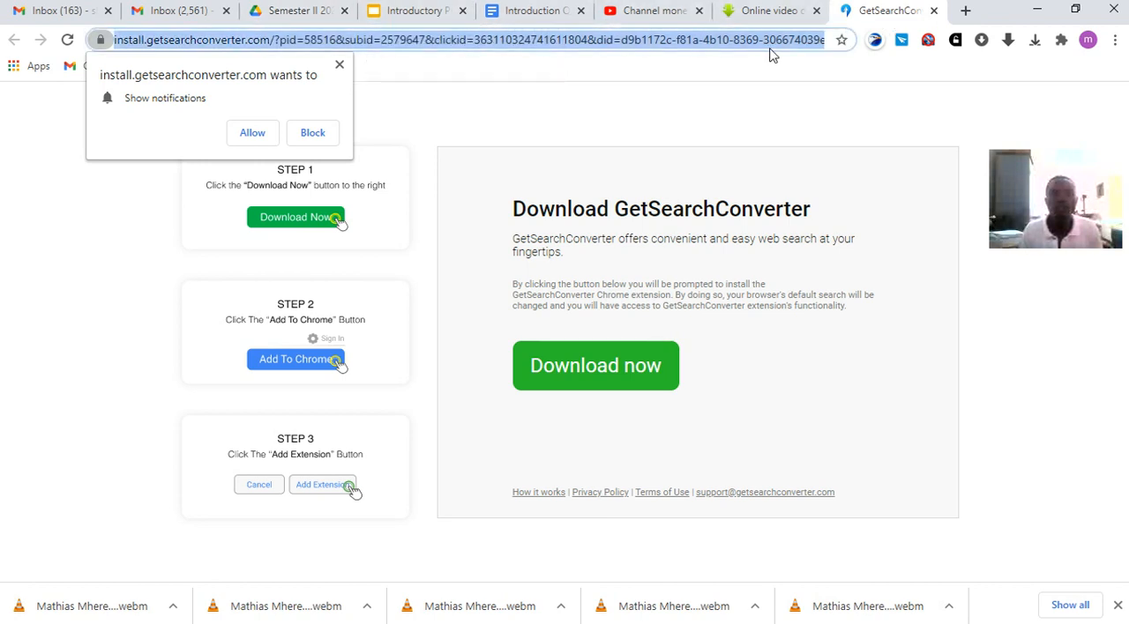
right_click(773, 44)
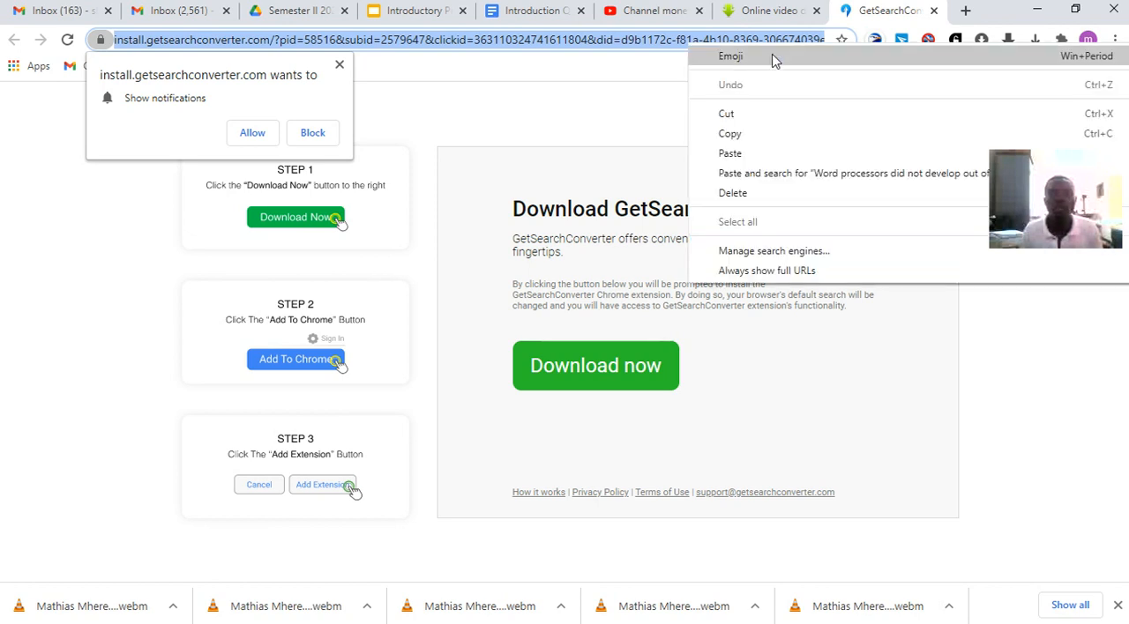
left_click(731, 135)
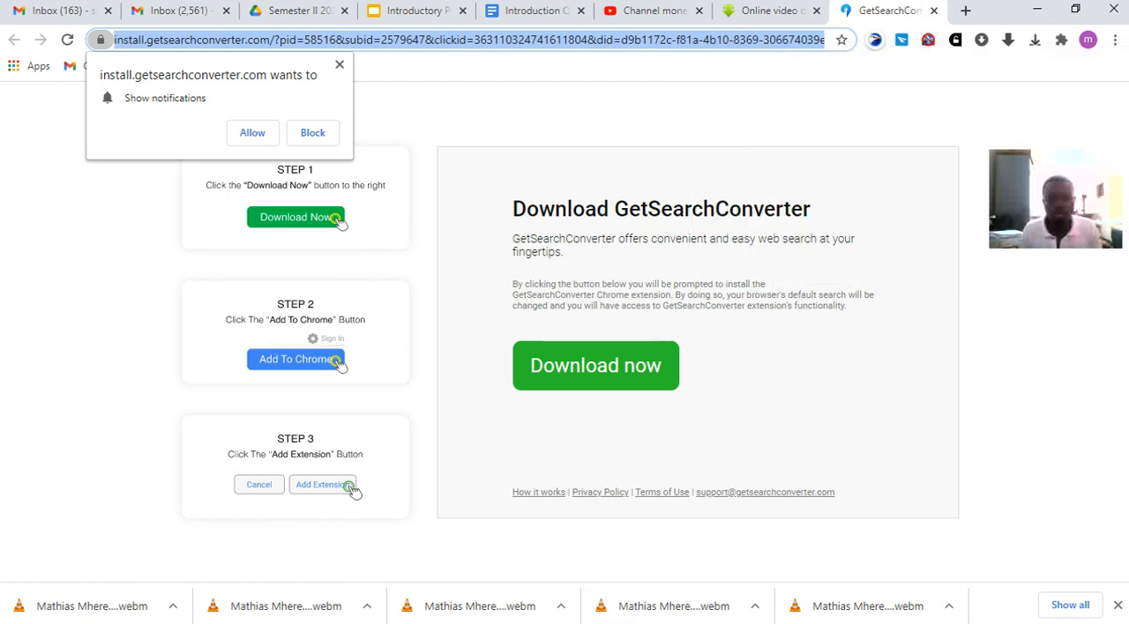
Return to Word lecture1.docx, paste the copied address as the hyperlink's target and apply the link to the selected phrase
mouse_move(589, 622)
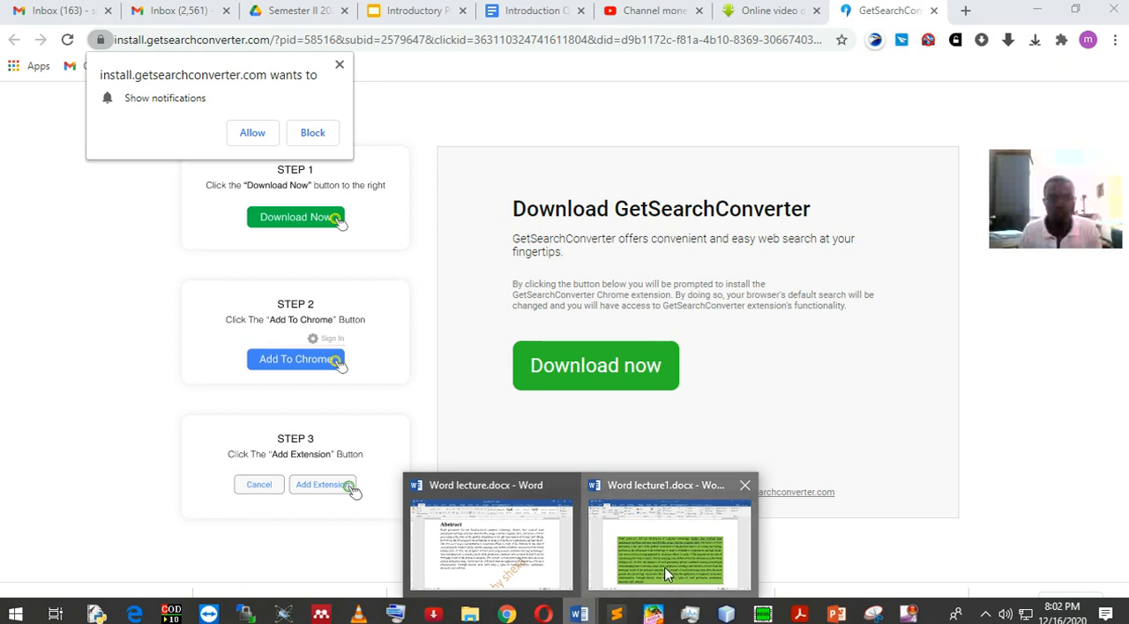
left_click(668, 551)
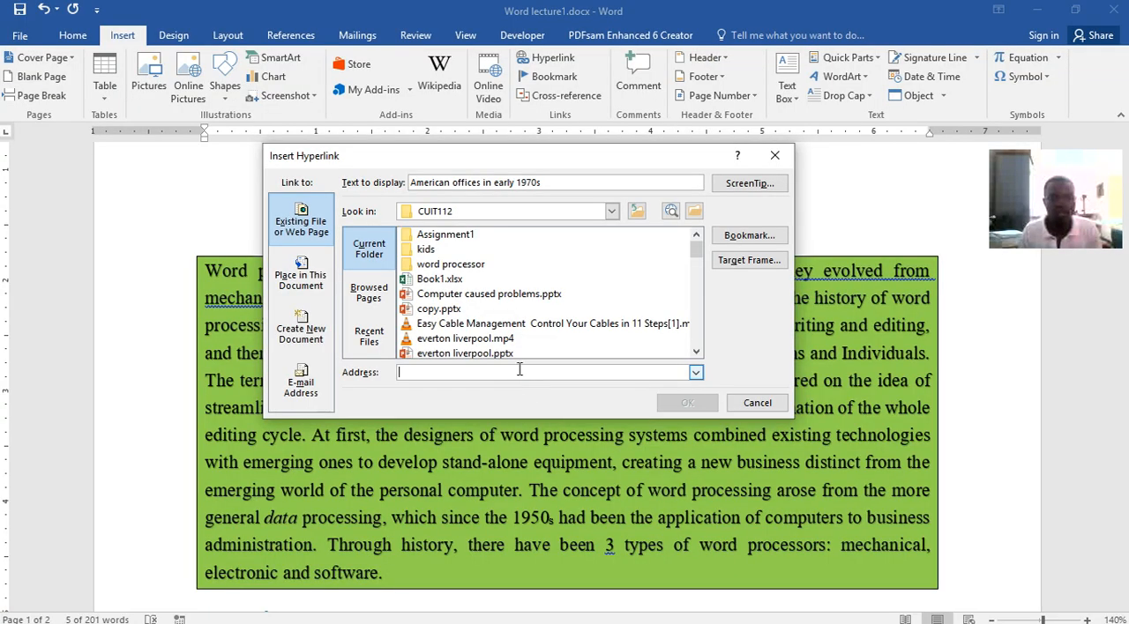
right_click(520, 370)
left_click(548, 415)
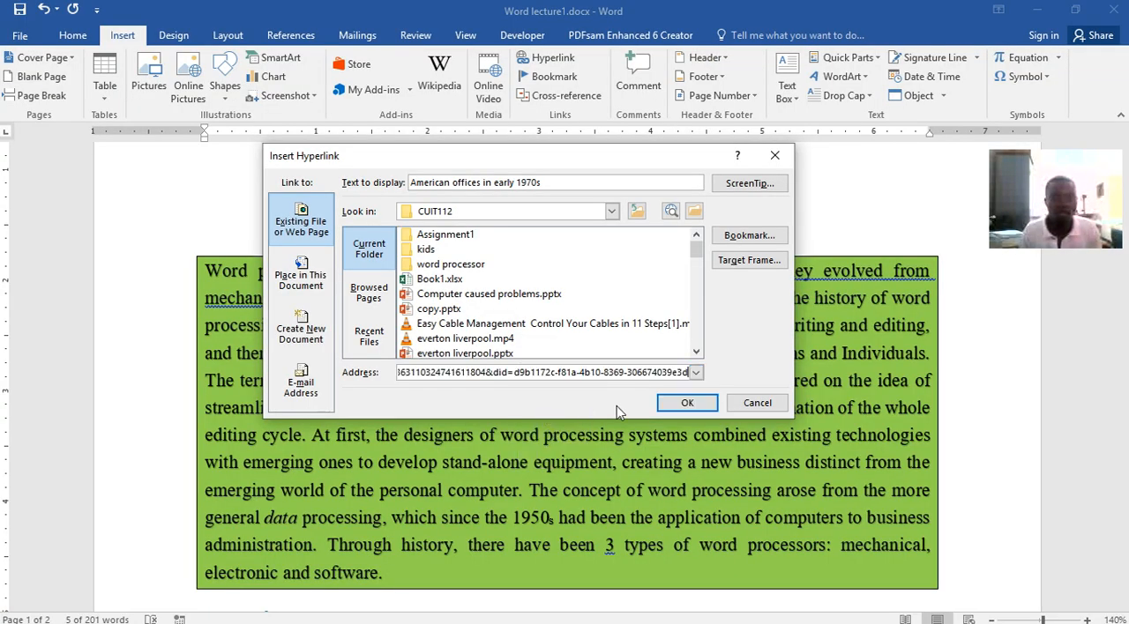
left_click(686, 404)
left_click(524, 425)
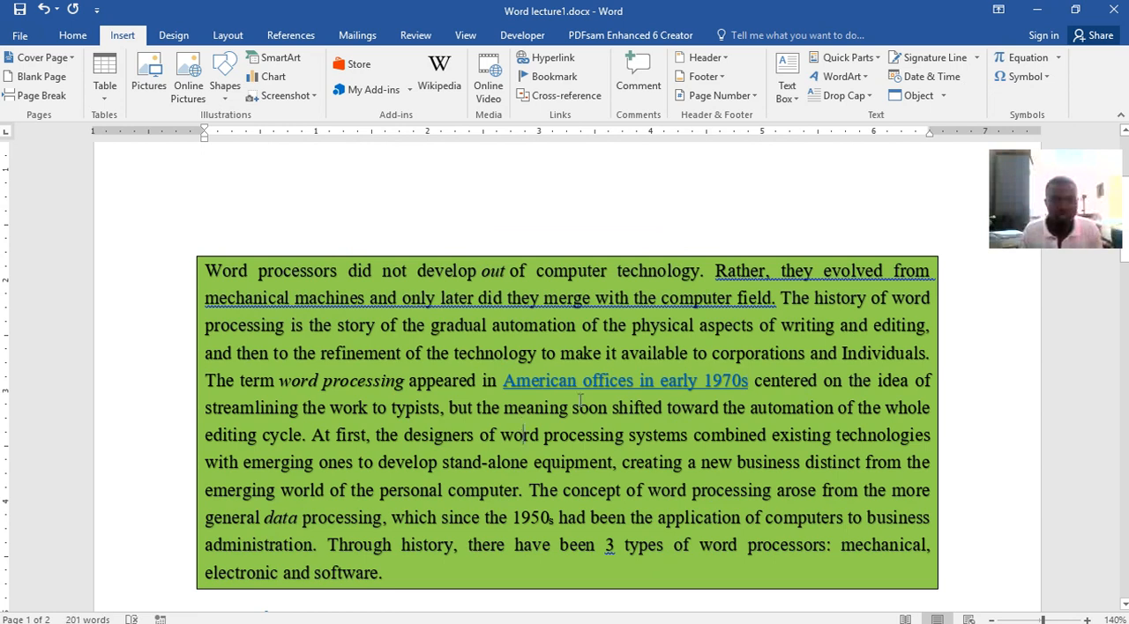
mouse_move(576, 381)
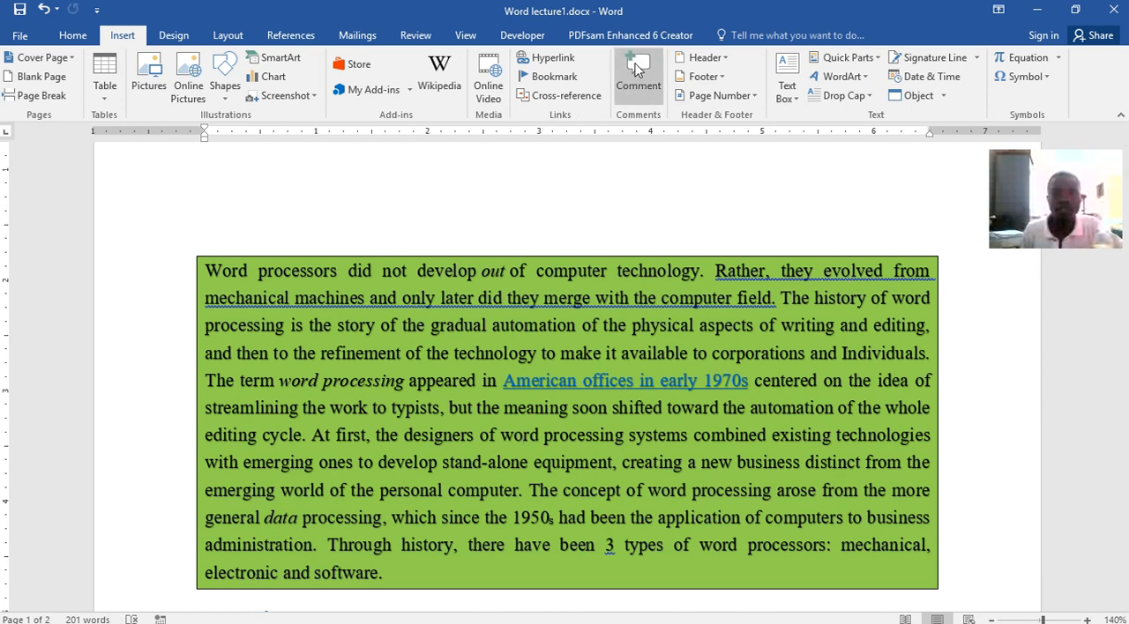
Attach a comment reading "nbcjhhdcj" to the words "Rather, they evolved" in the green paragraph
left_click_drag(715, 271, 893, 271)
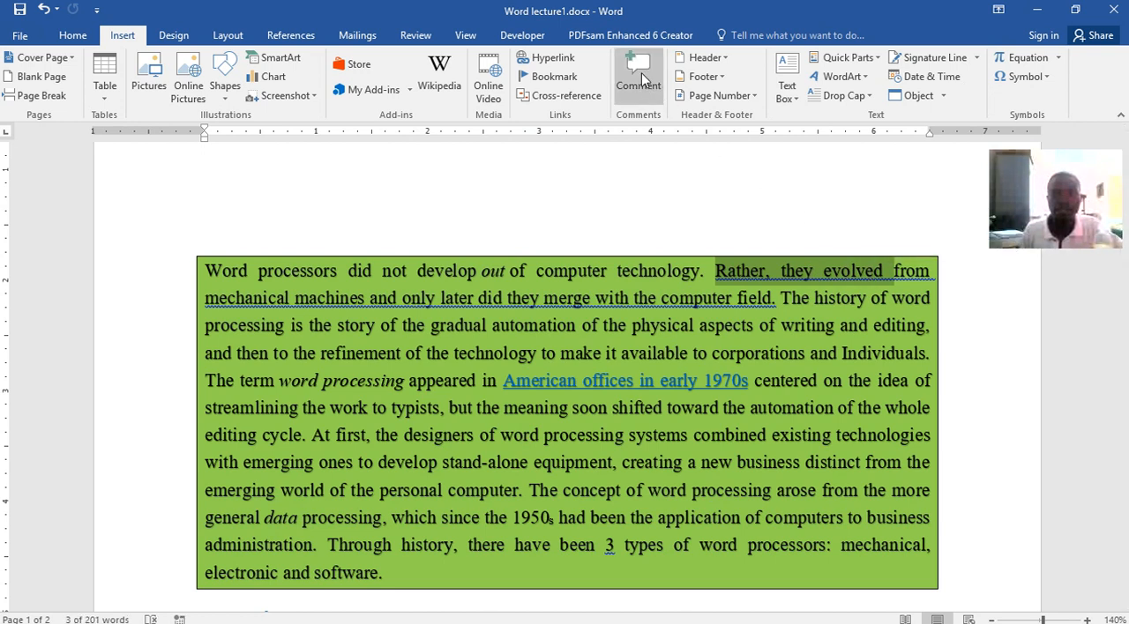
left_click(643, 80)
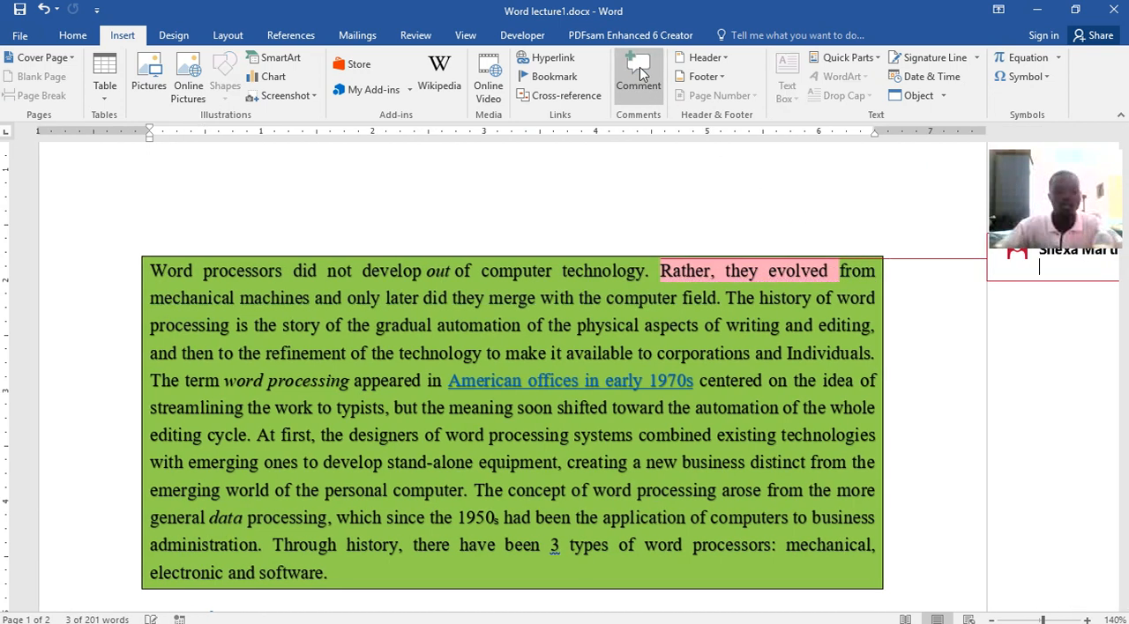
type("nbcjhhdcj")
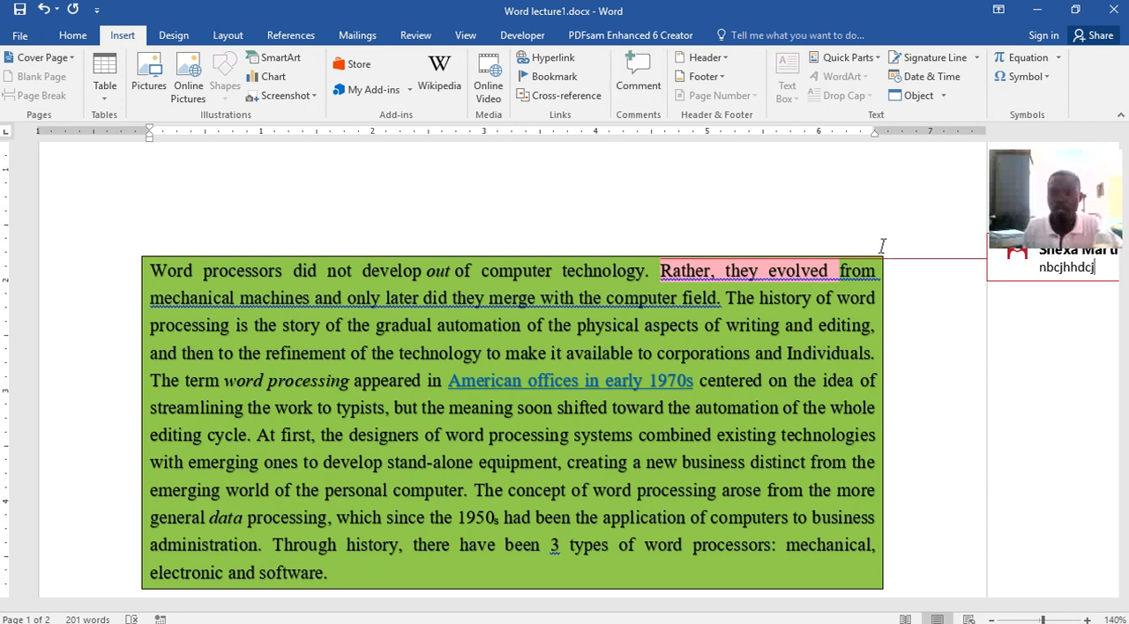
Delete the comment attached to "Rather, they evolved"
left_click_drag(886, 607, 1006, 600)
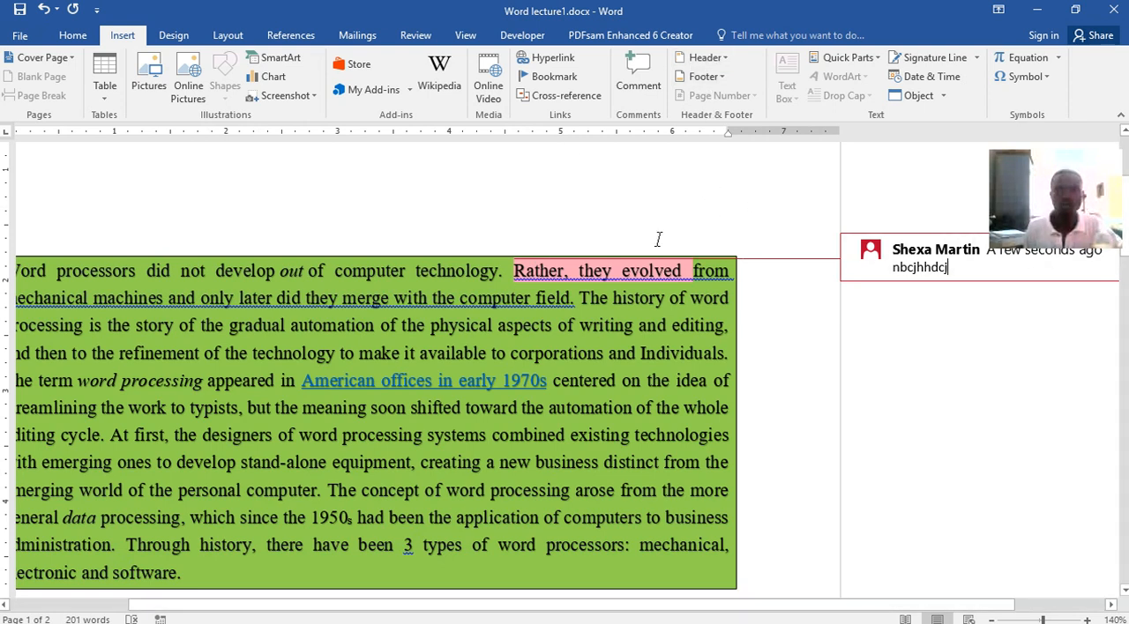
right_click(984, 262)
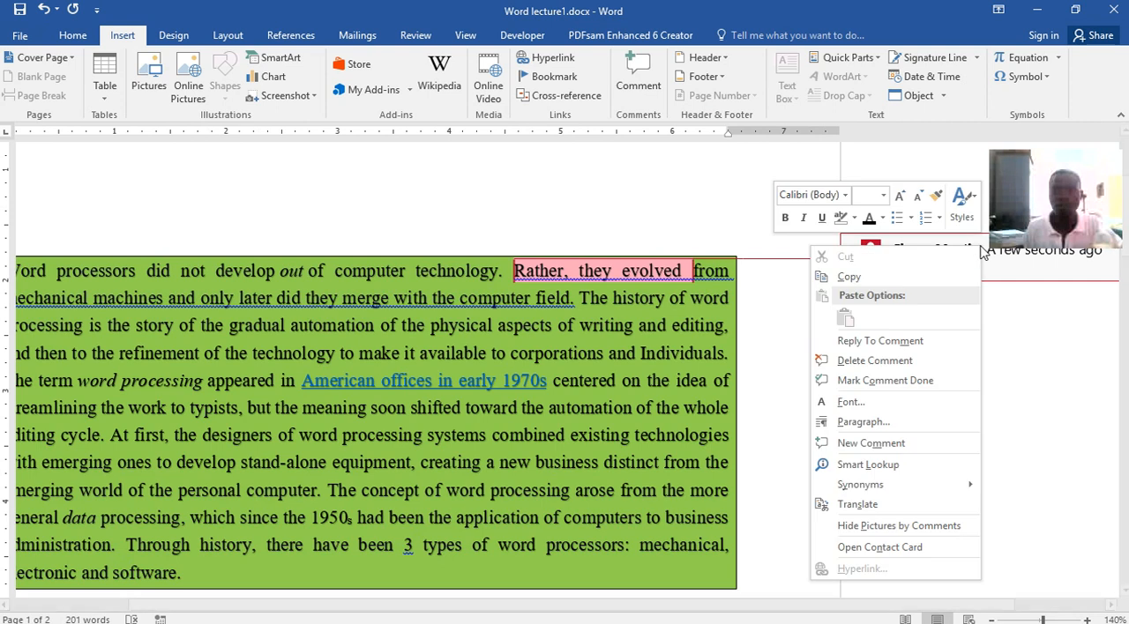
left_click(898, 361)
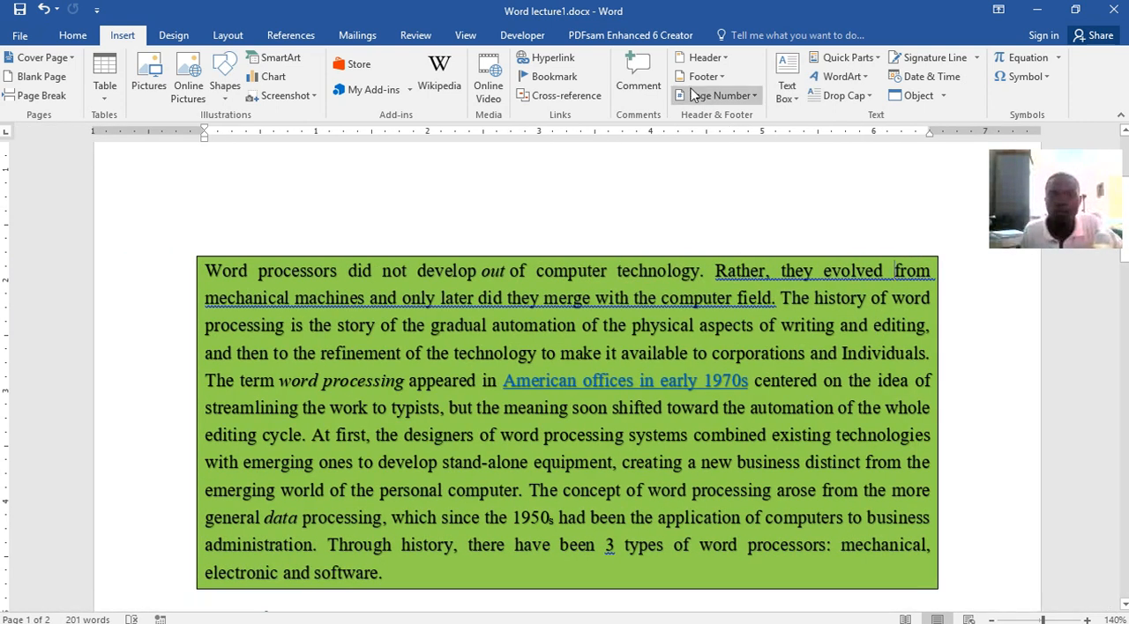
scroll(653, 229, "up", 3)
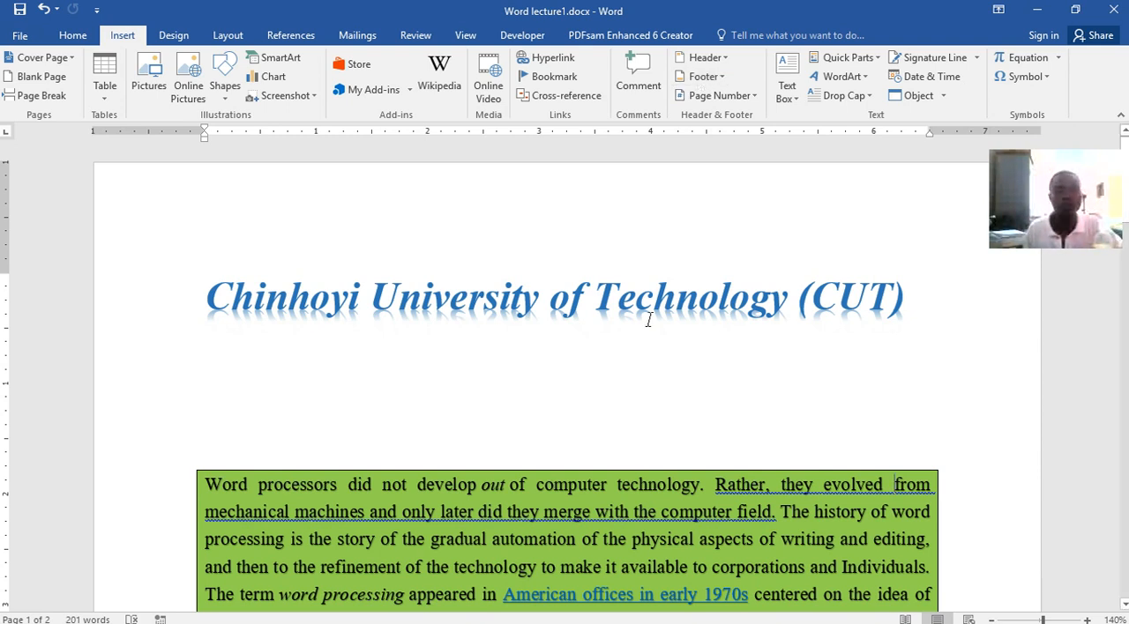
scroll(679, 381, "down", 3)
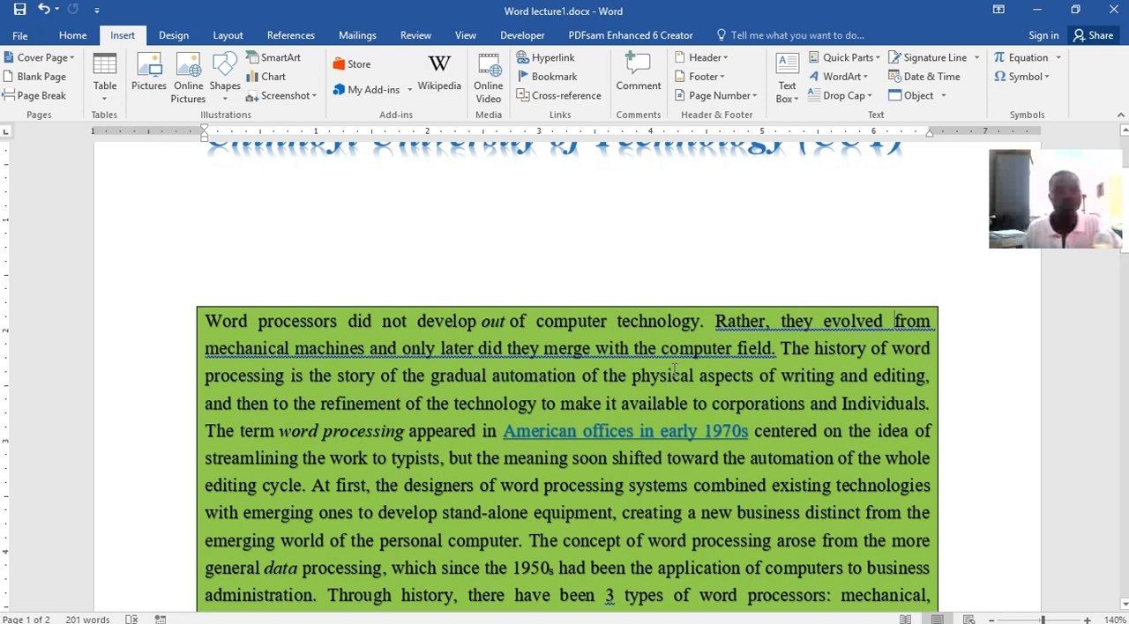
Add the built-in Banded header to the document and dismiss the Visual Basic dialog
scroll(675, 371, "down", 5)
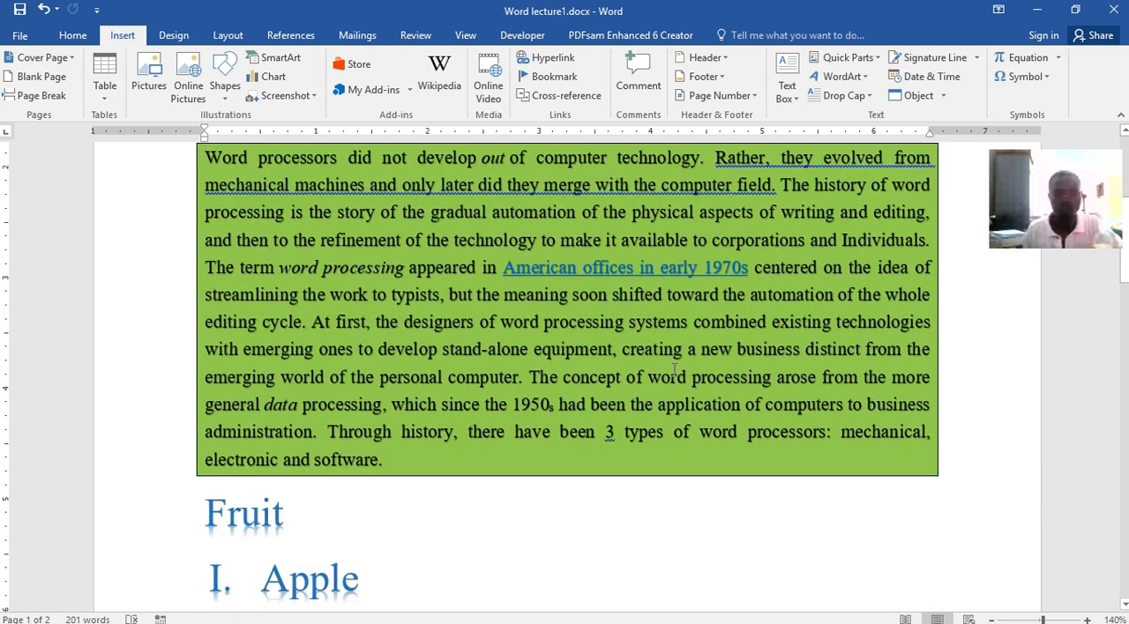
scroll(673, 370, "up", 8)
scroll(666, 348, "up", 1)
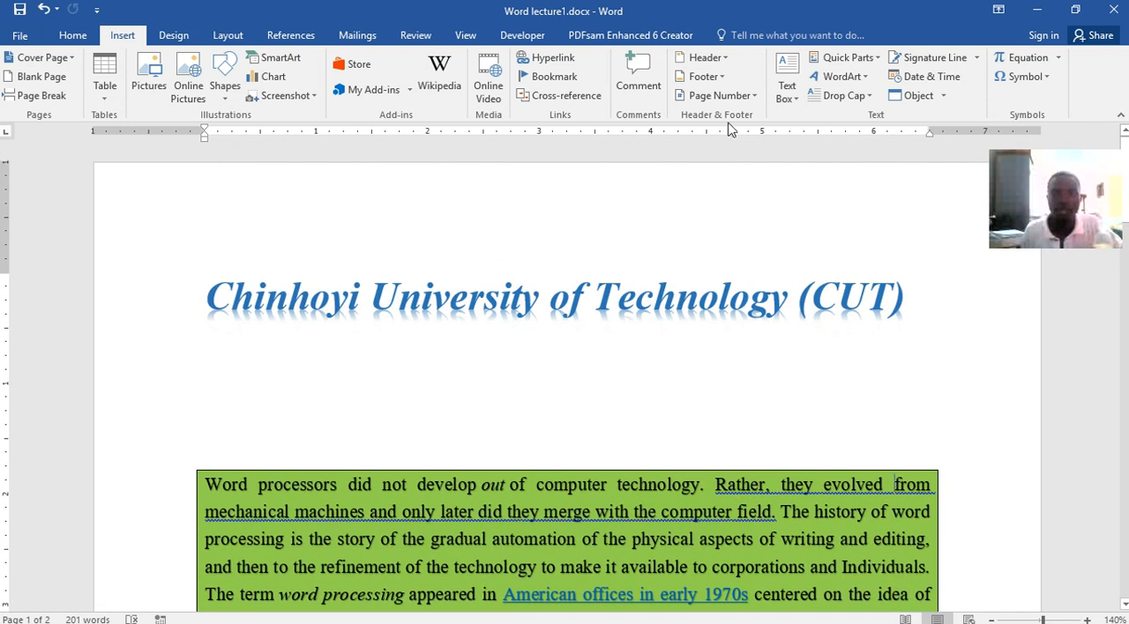
left_click(708, 58)
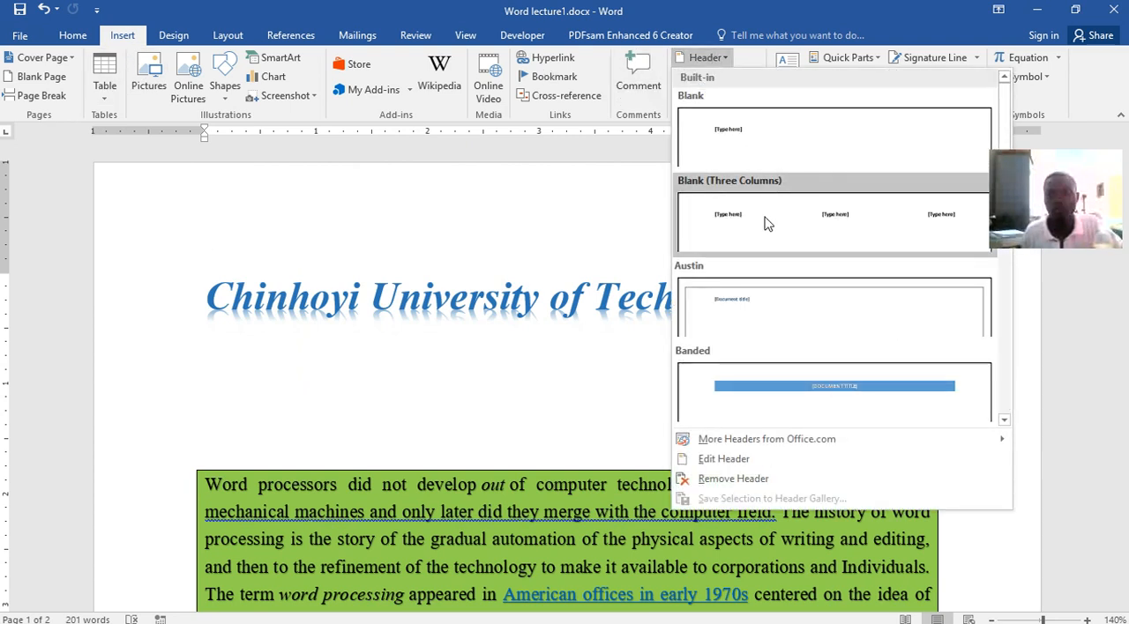
left_click(855, 399)
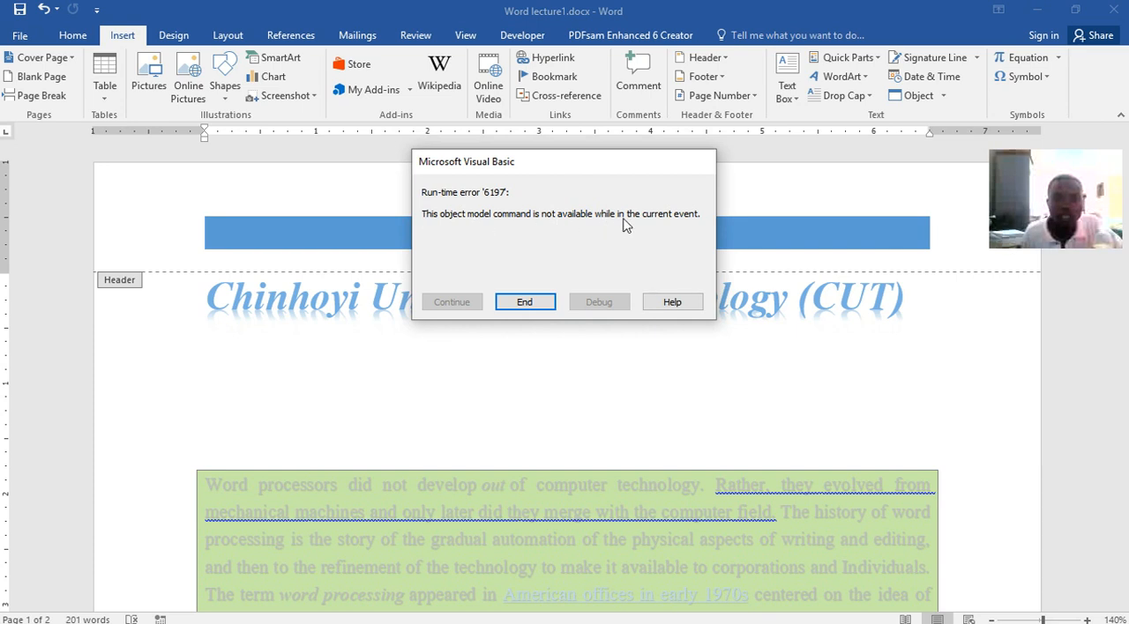
left_click(527, 303)
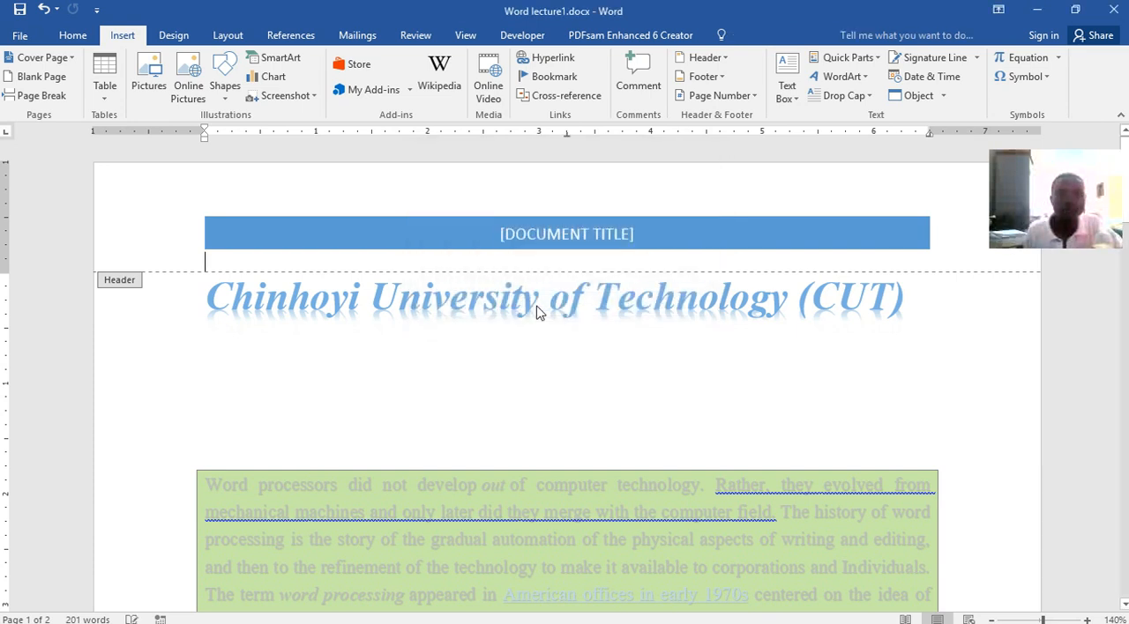
Enter "ASSIGNMENT 1" as the document title in the header and save the document
left_click(502, 236)
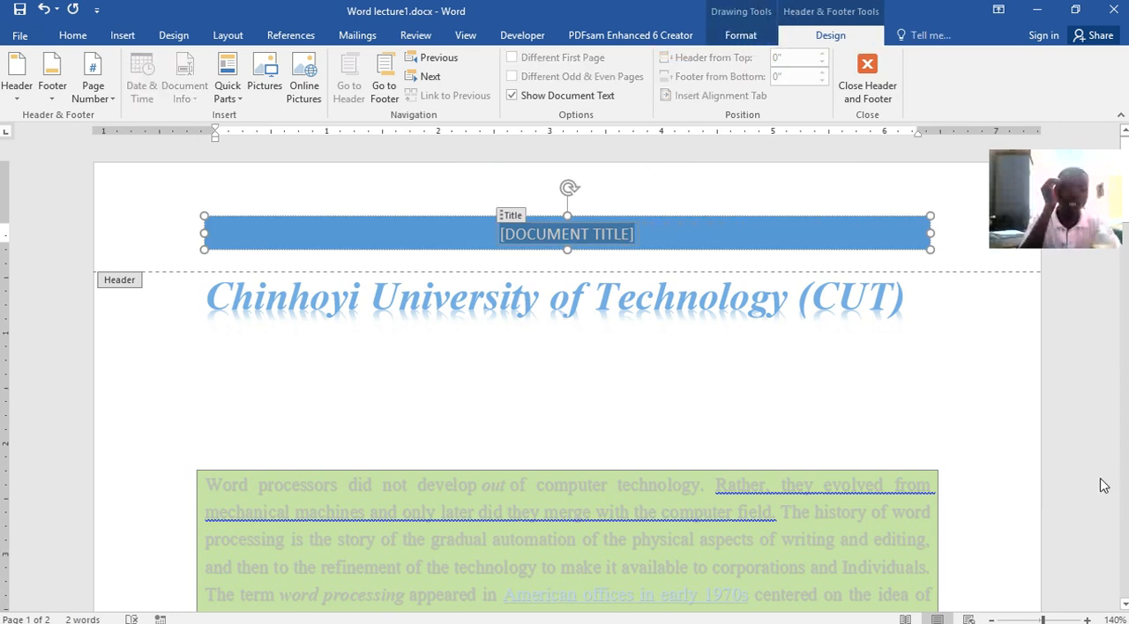
type("ASSI")
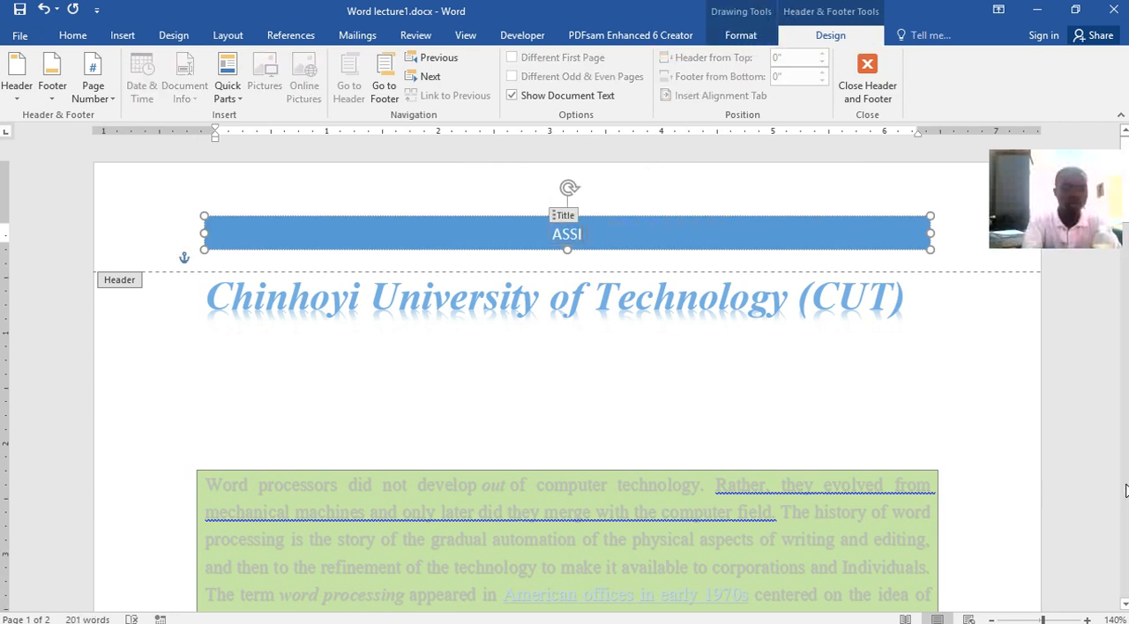
type("GNMENT")
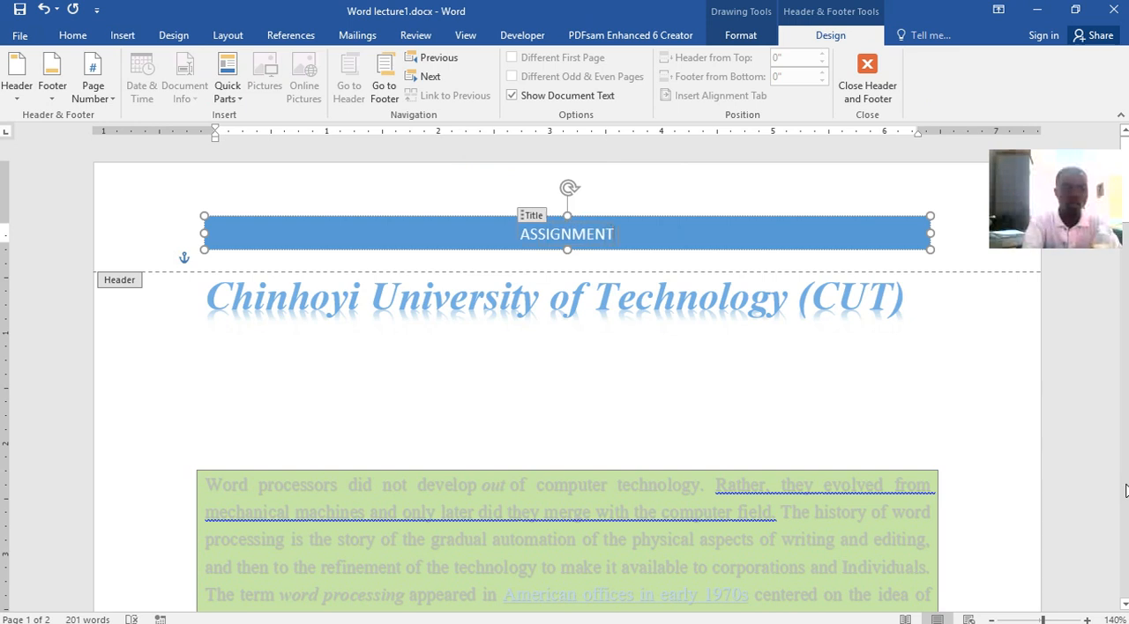
type(" 1")
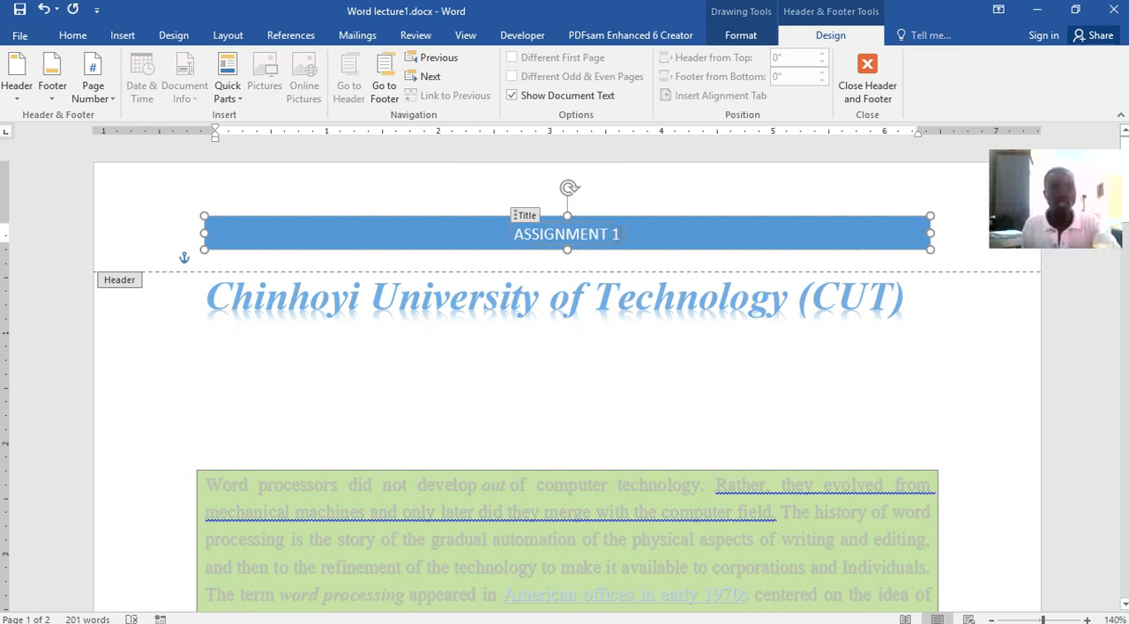
left_click(20, 9)
Insert the built-in Blank (Three Columns) footer and return to the body text below the table
scroll(628, 385, "down", 10)
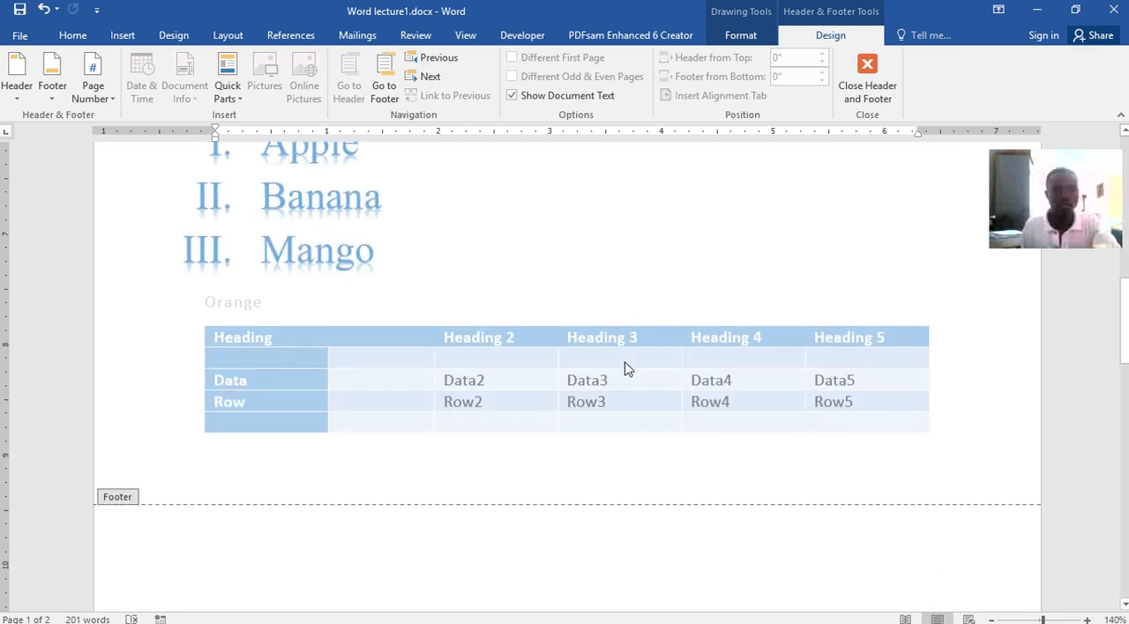
scroll(627, 357, "down", 8)
scroll(633, 337, "up", 6)
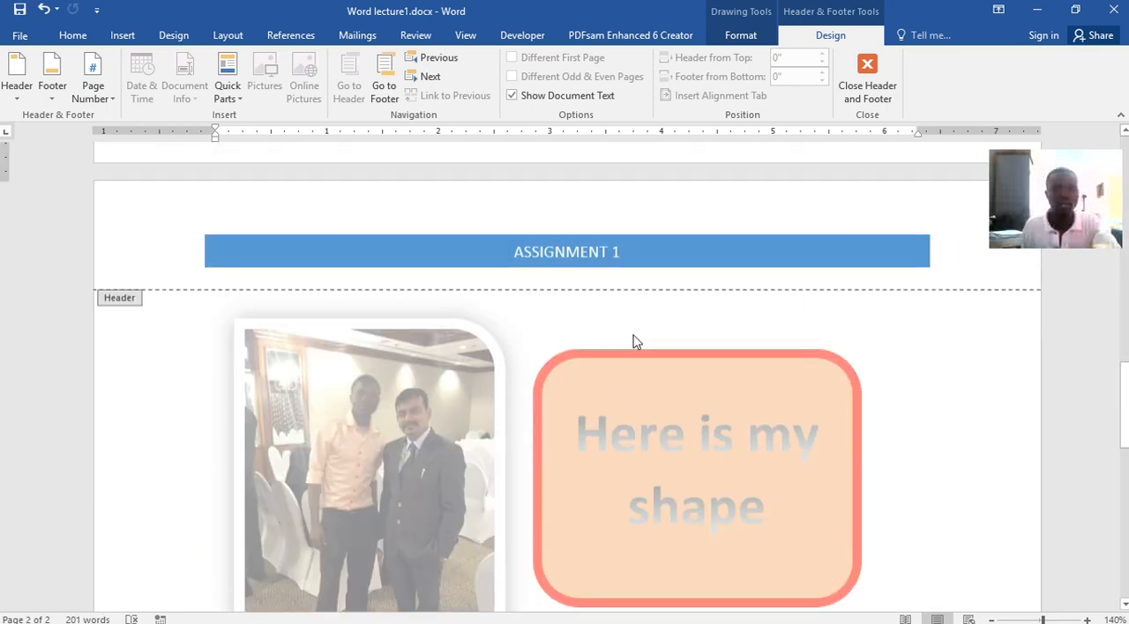
scroll(664, 406, "down", 10)
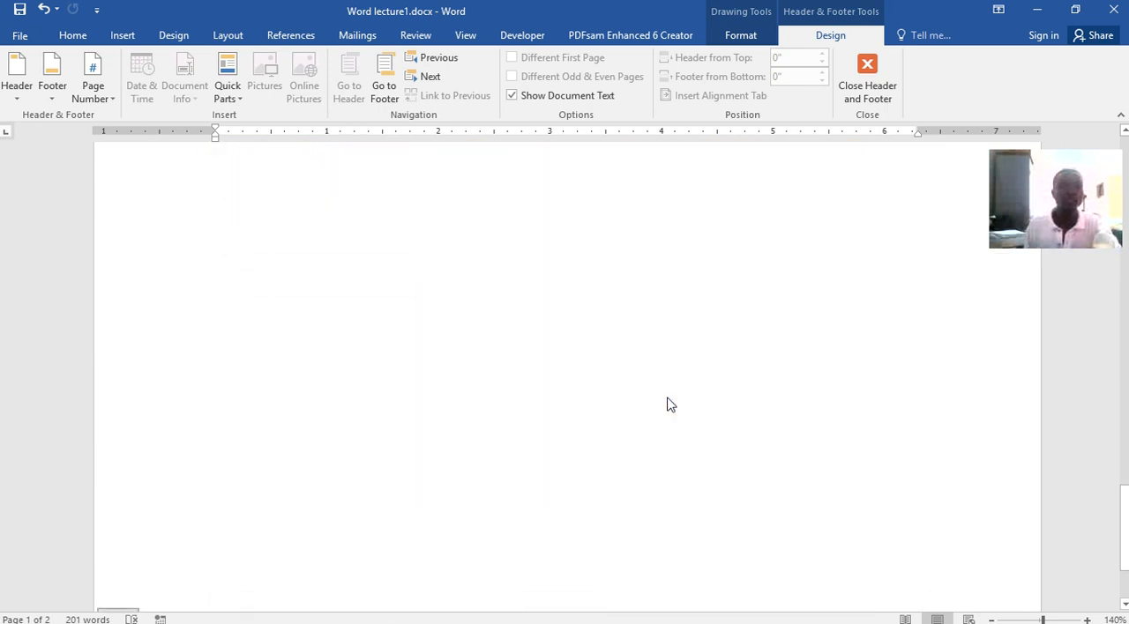
scroll(663, 408, "up", 10)
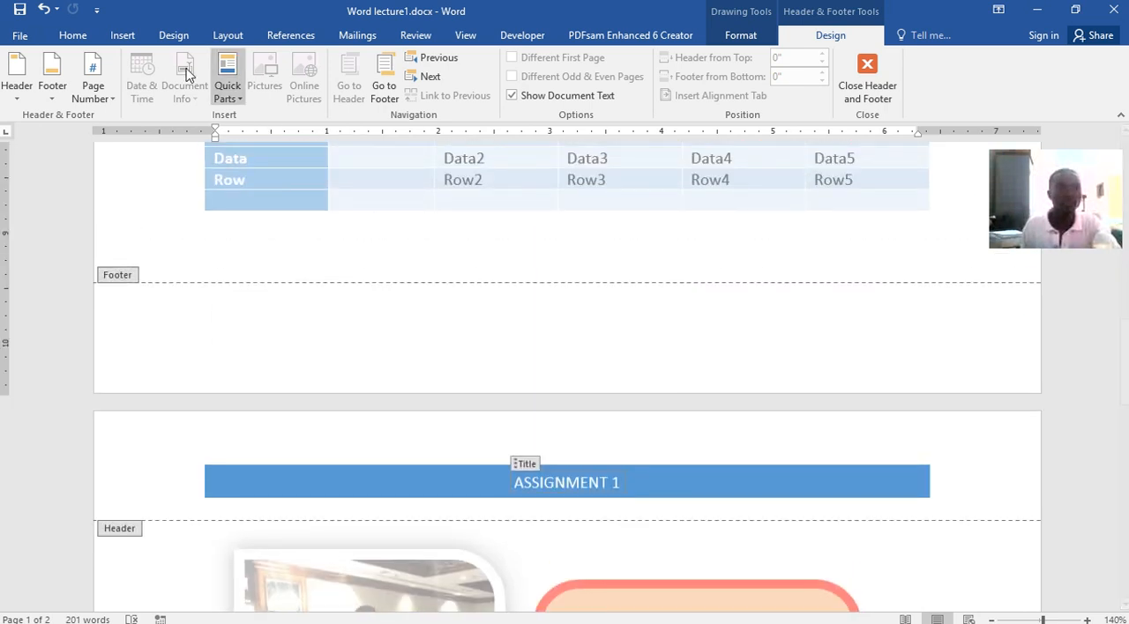
left_click(124, 34)
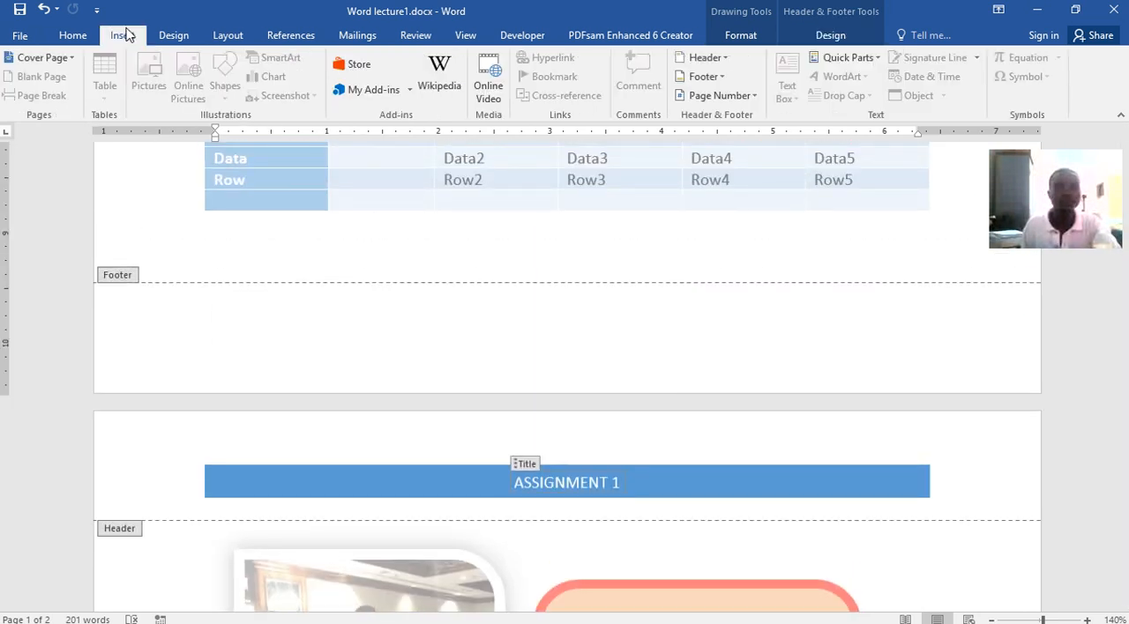
left_click(721, 78)
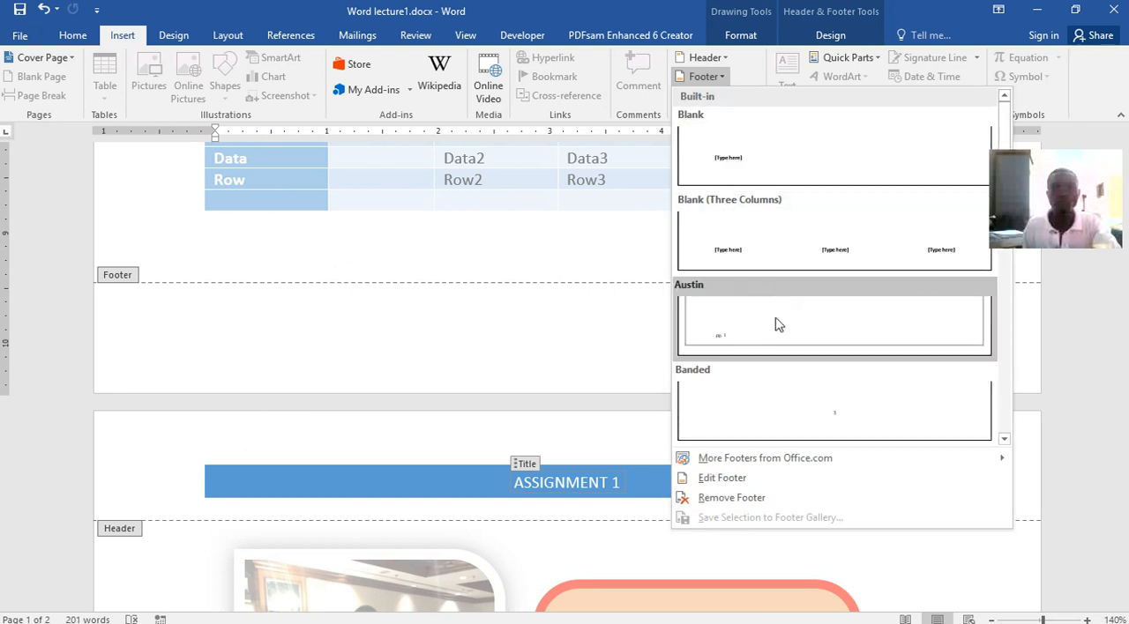
left_click(724, 251)
scroll(720, 267, "down", 2)
scroll(719, 267, "down", 5)
scroll(618, 370, "up", 1)
left_click(569, 463)
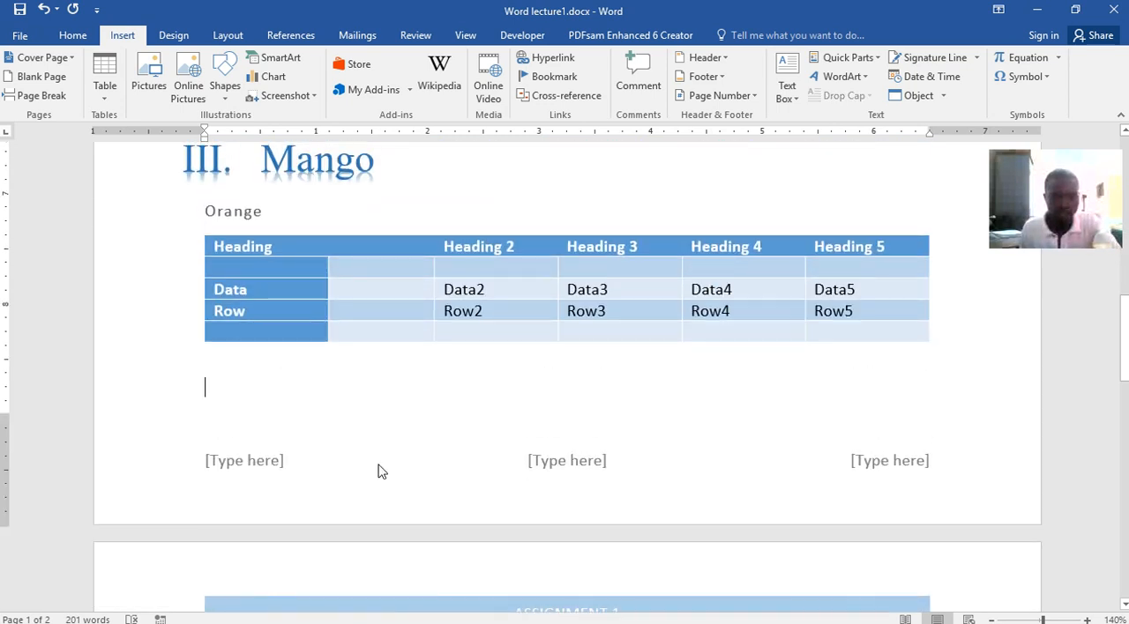
double_click(296, 478)
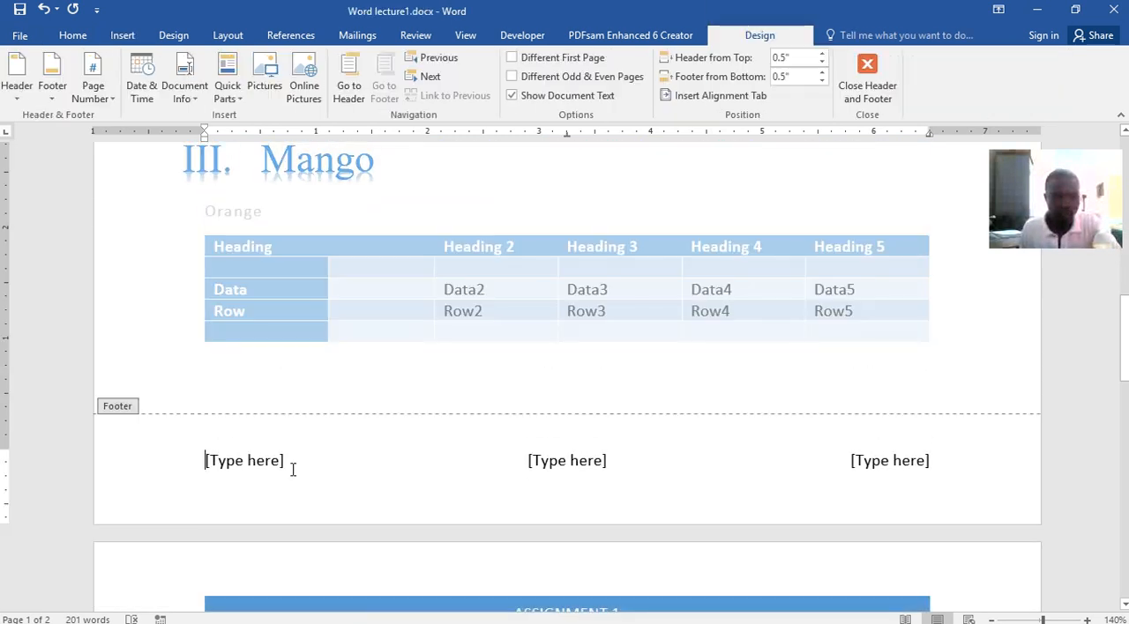
left_click(209, 460)
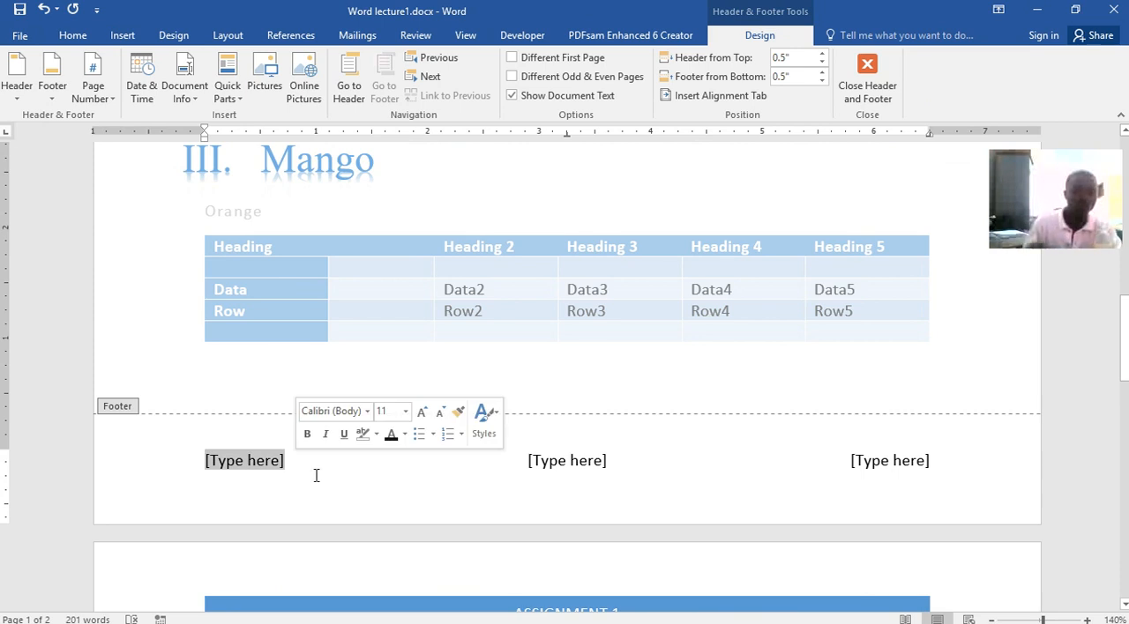
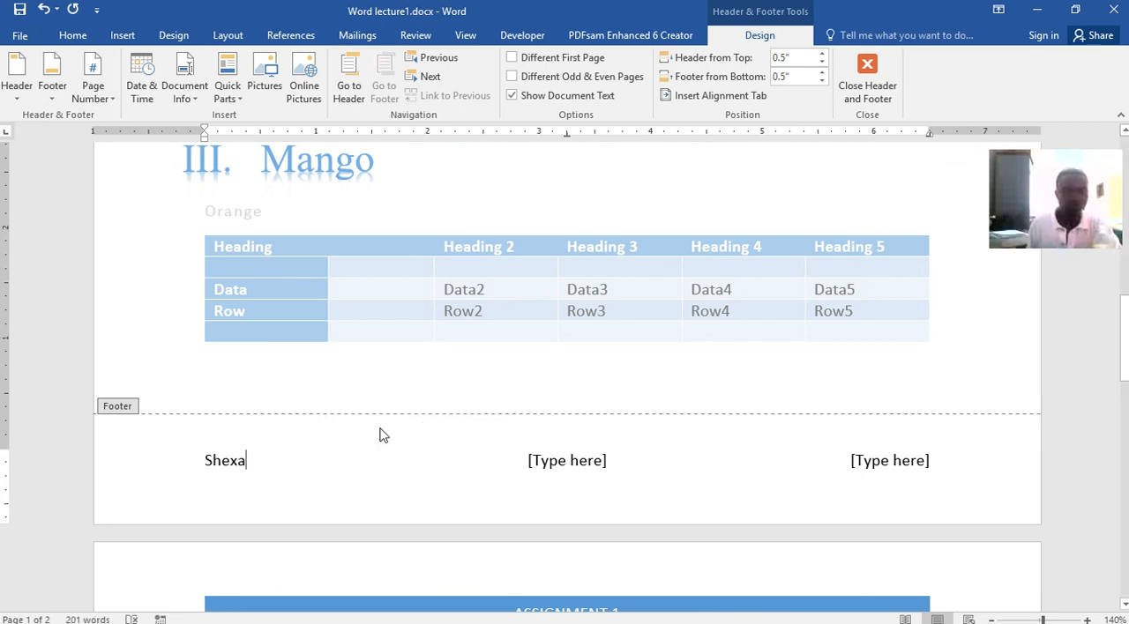
left_click(583, 466)
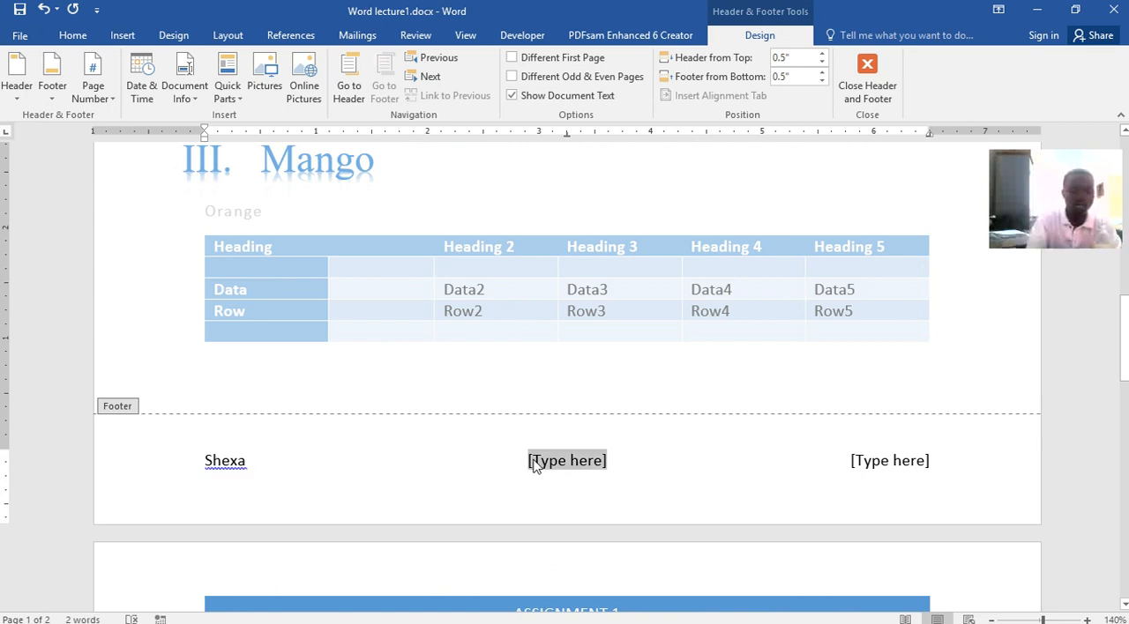
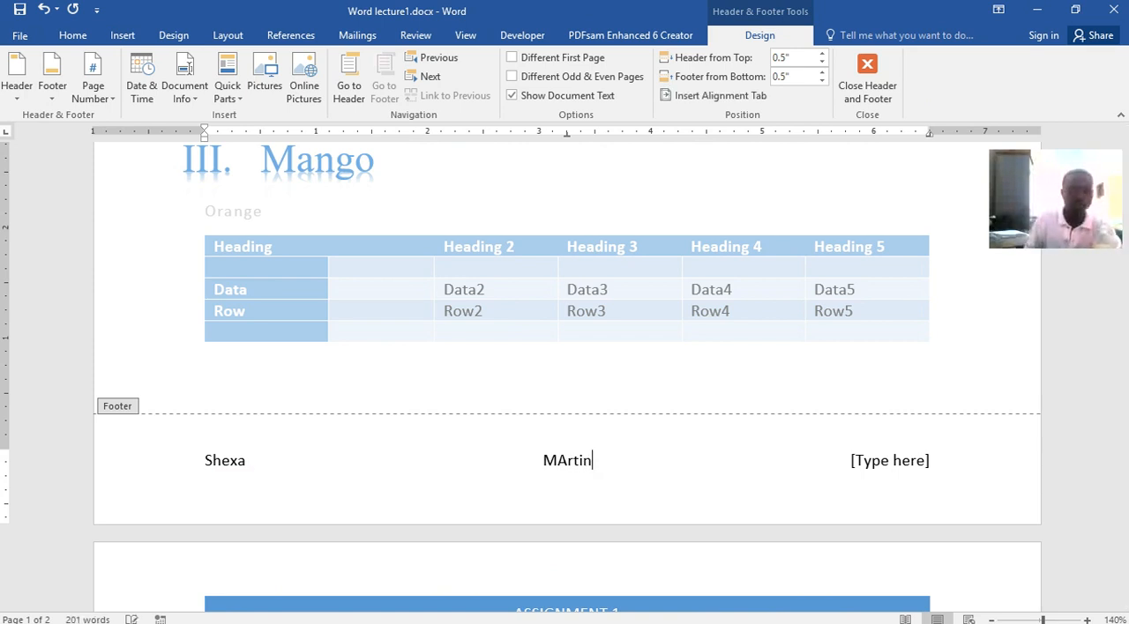
left_click(850, 463)
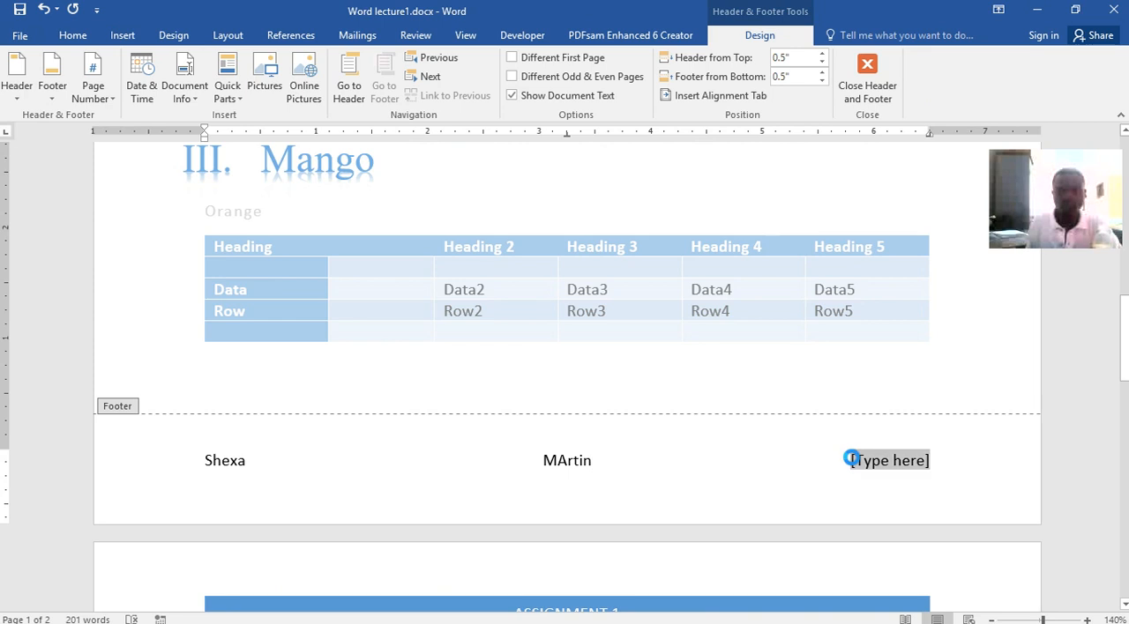
type("@CUT")
key("ctrl+s")
double_click(968, 314)
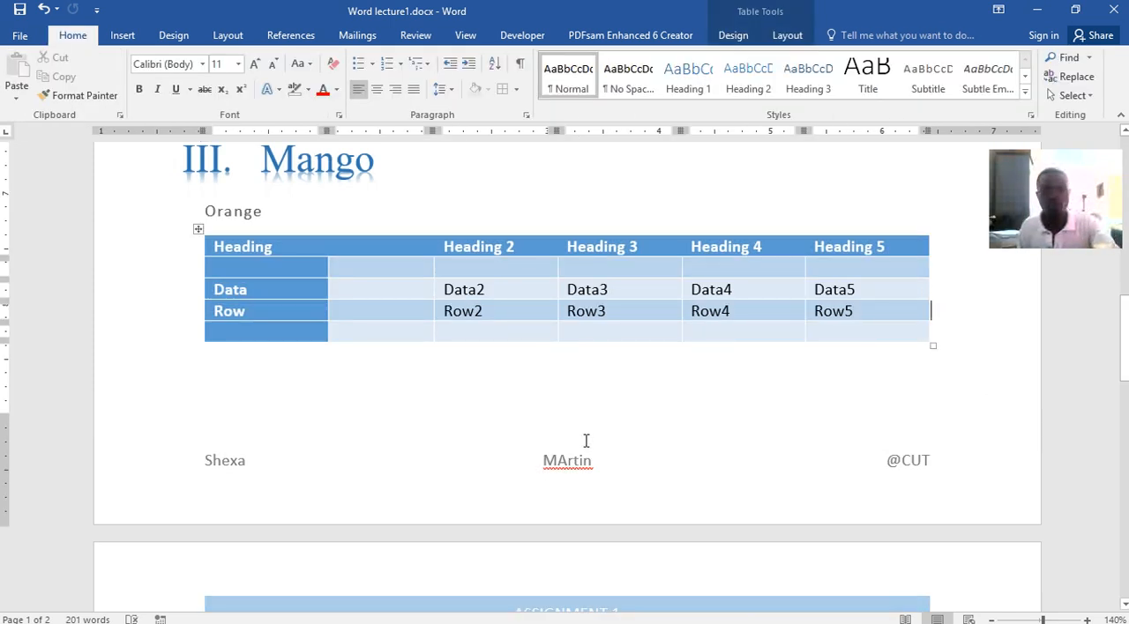
Insert Plain Number 2 page numbers at the bottom of the pages, return to the body text and check the numbering on page 2
scroll(911, 429, "down", 15)
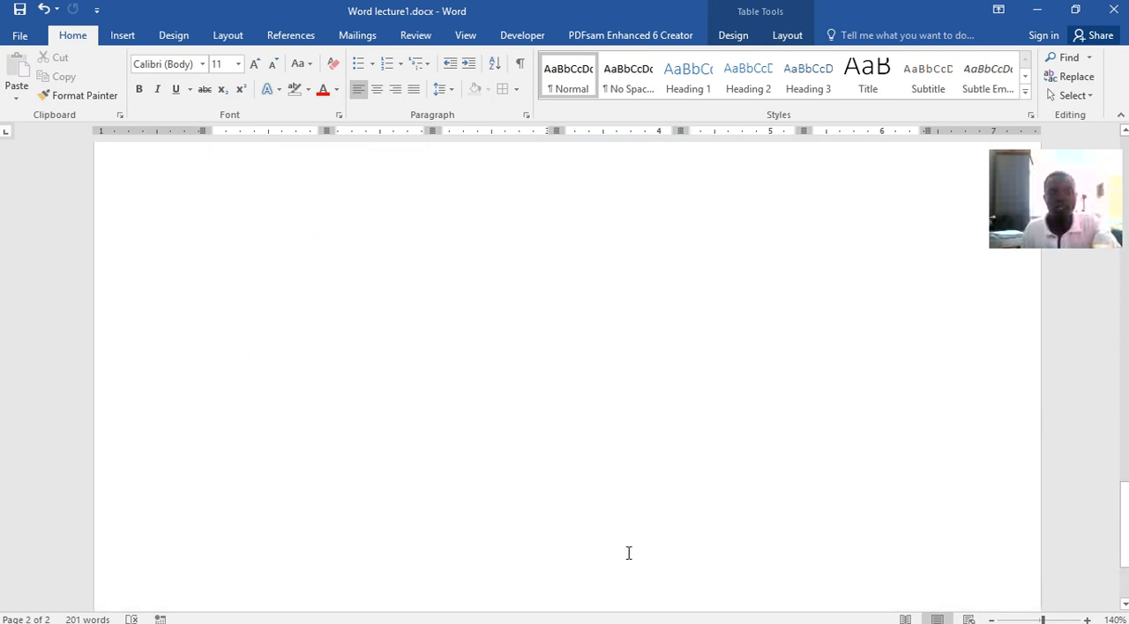
scroll(627, 549, "up", 12)
scroll(628, 555, "up", 2)
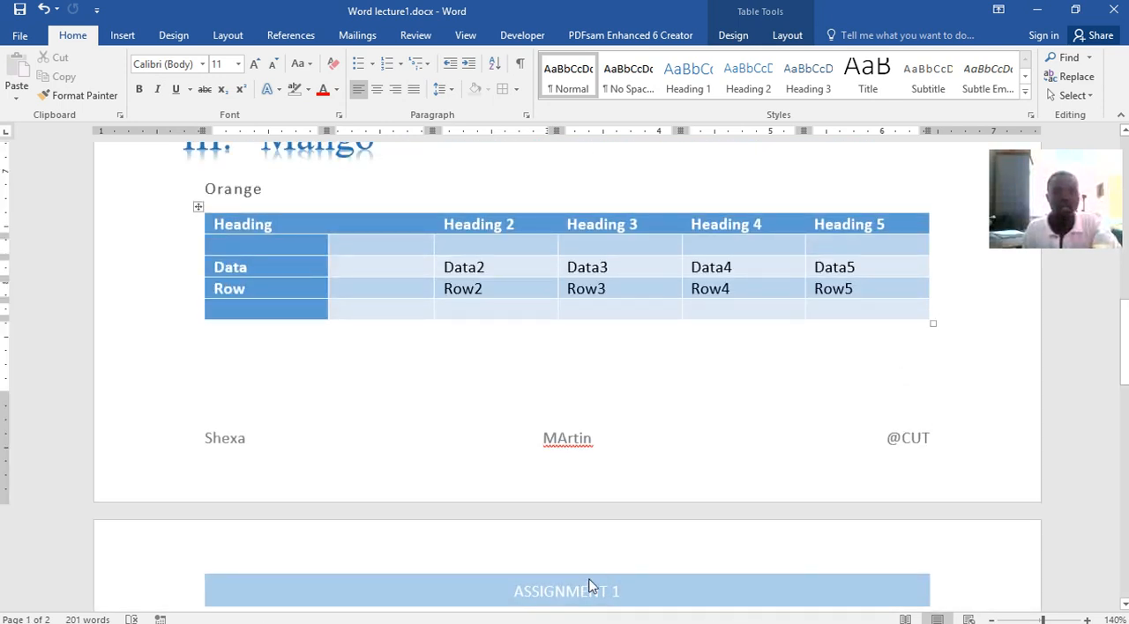
scroll(600, 522, "down", 4)
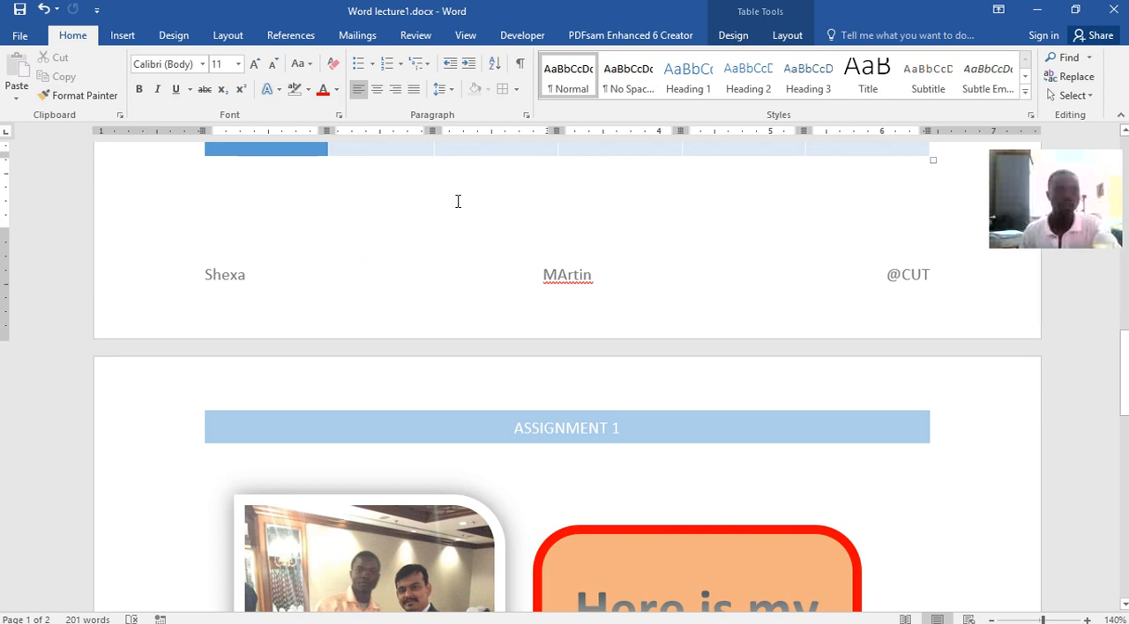
left_click(132, 41)
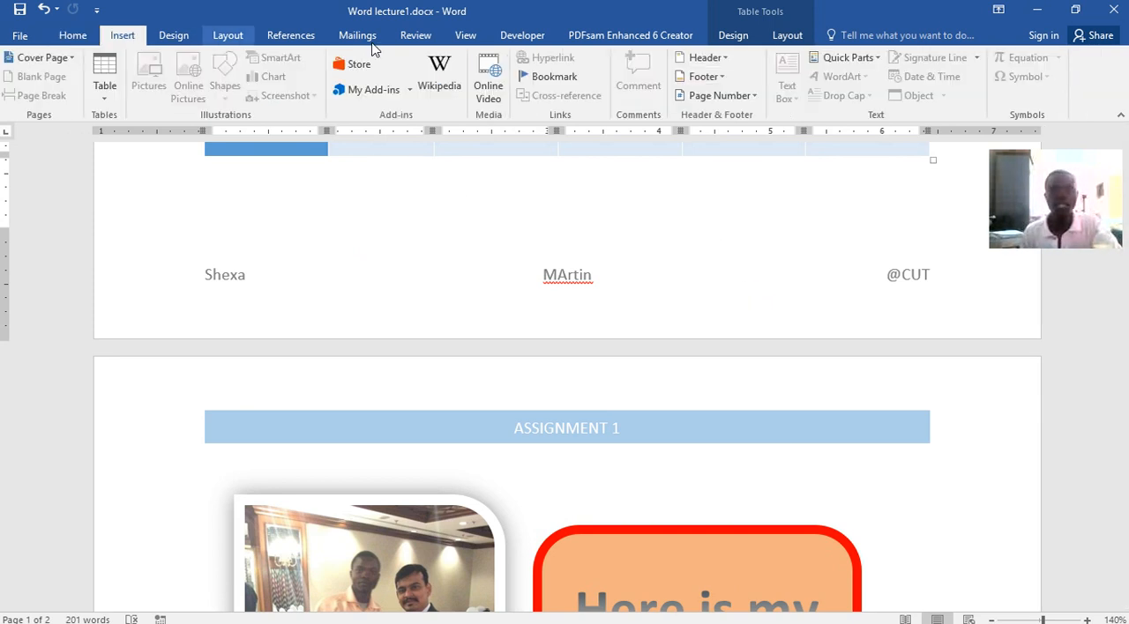
left_click(752, 97)
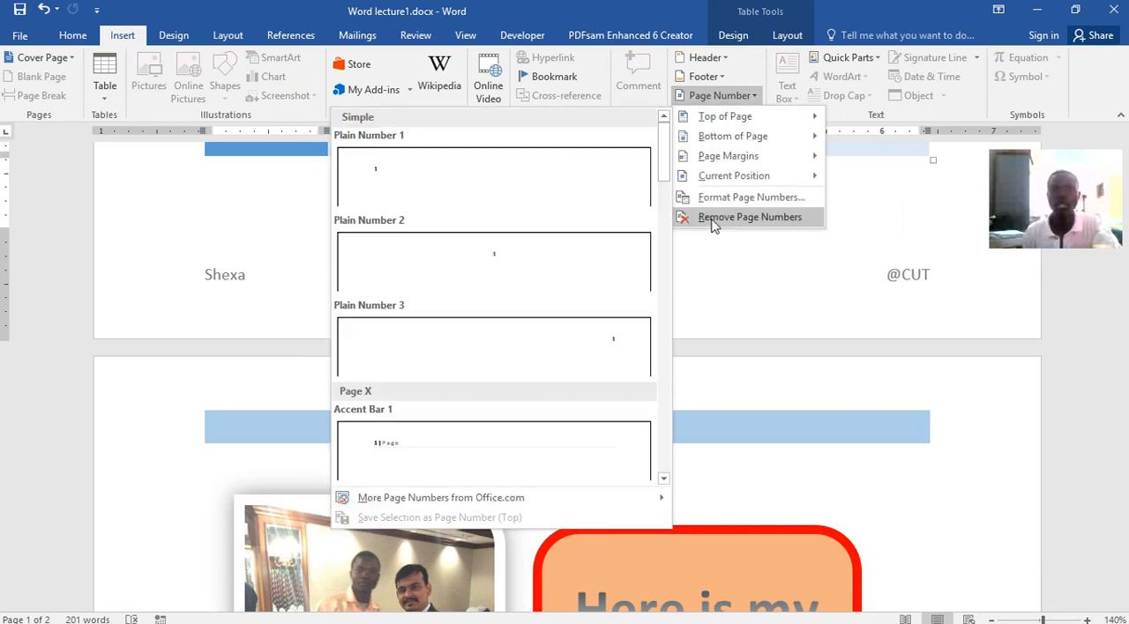
left_click(932, 213)
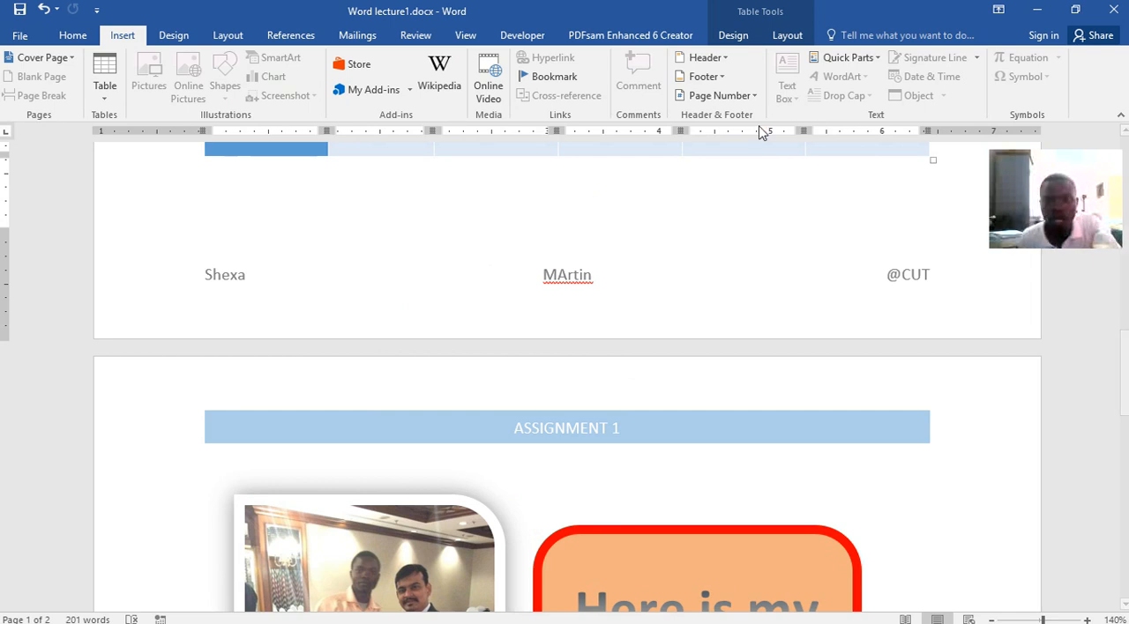
left_click(752, 97)
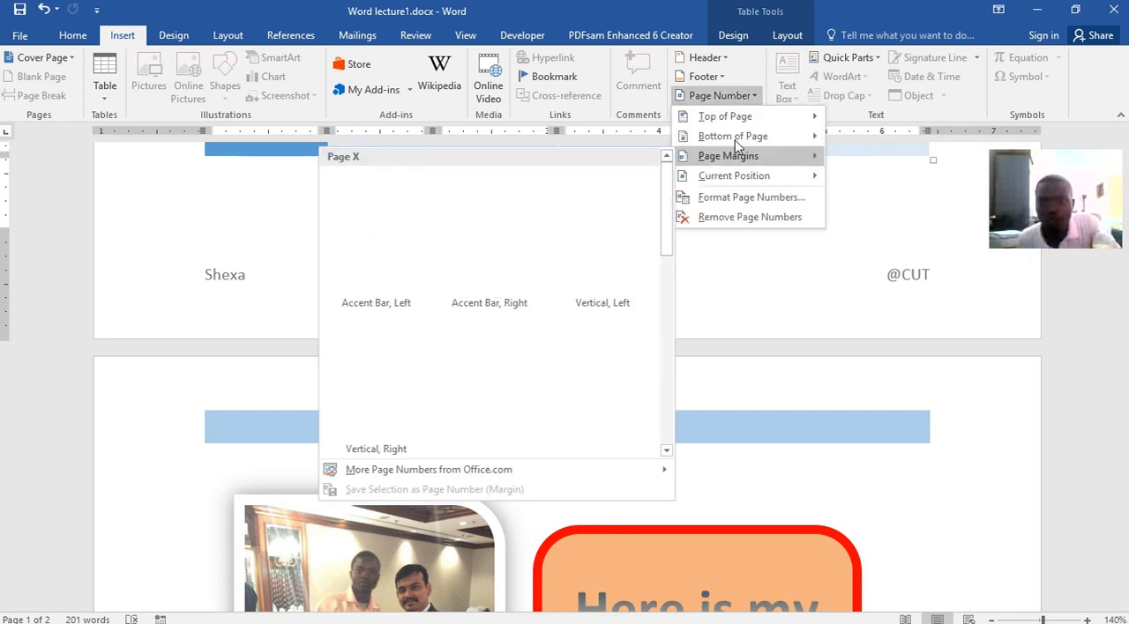
mouse_move(714, 121)
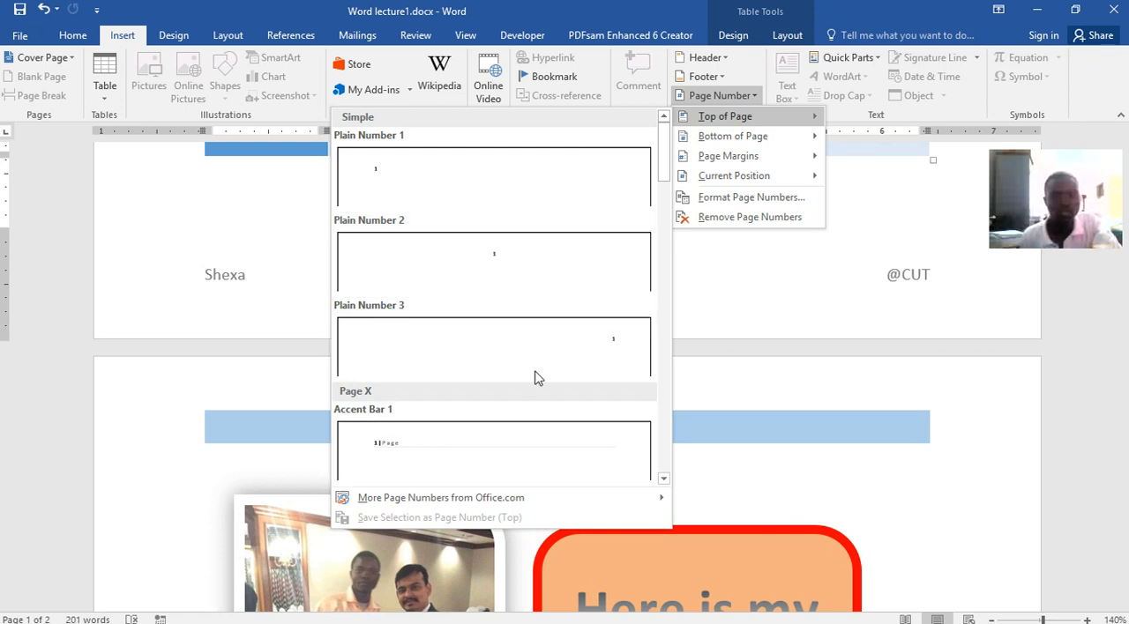
scroll(511, 408, "down", 10)
scroll(570, 246, "down", 5)
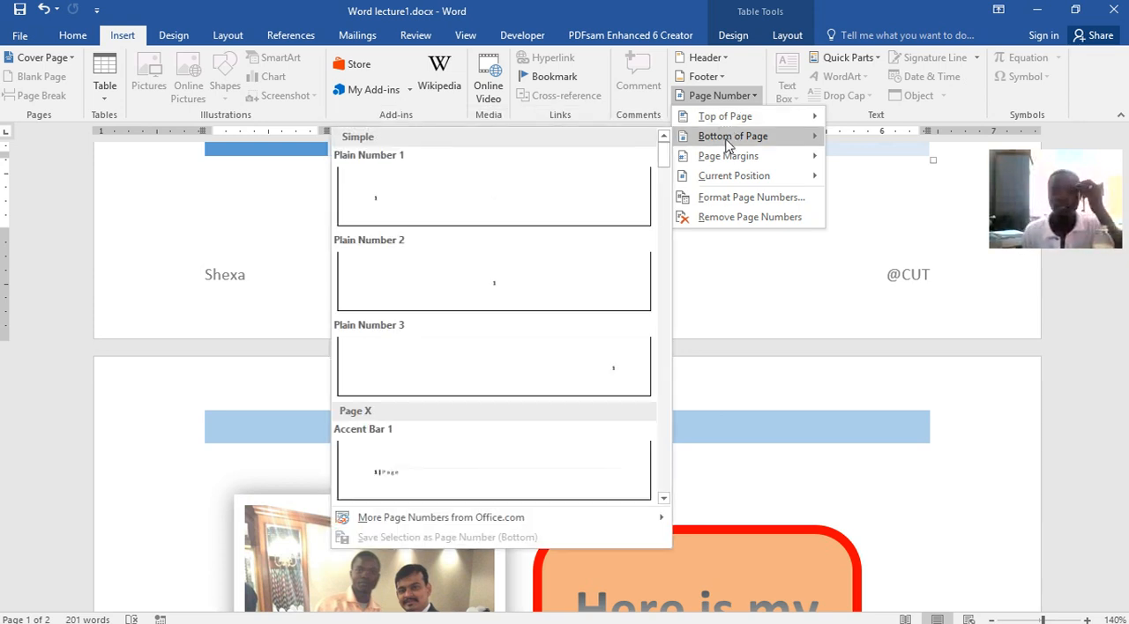
left_click(504, 287)
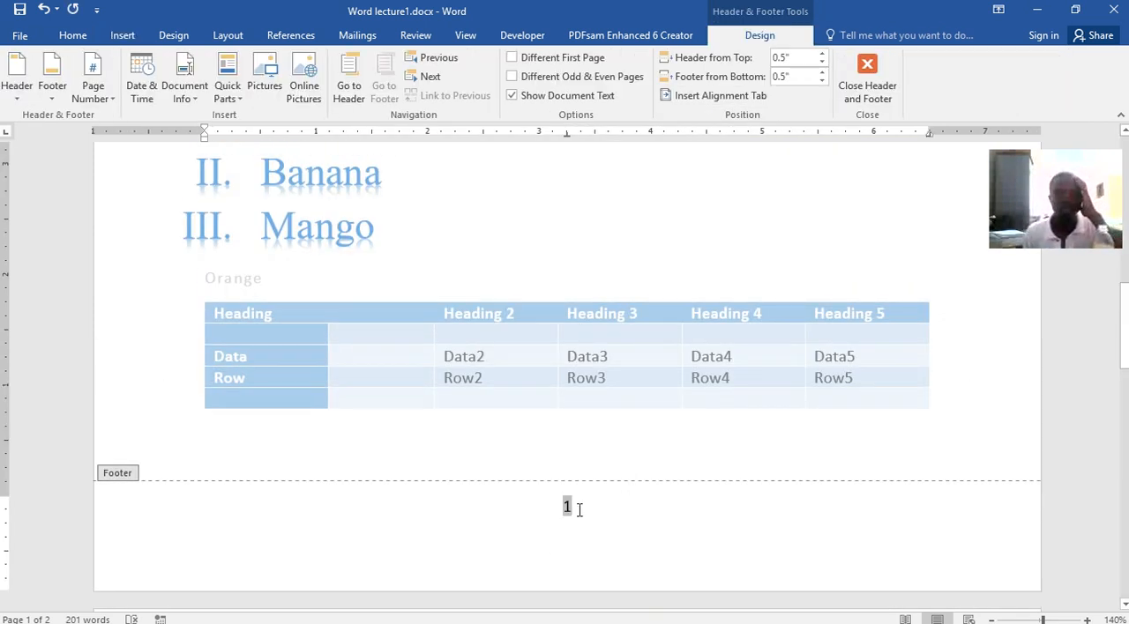
double_click(540, 266)
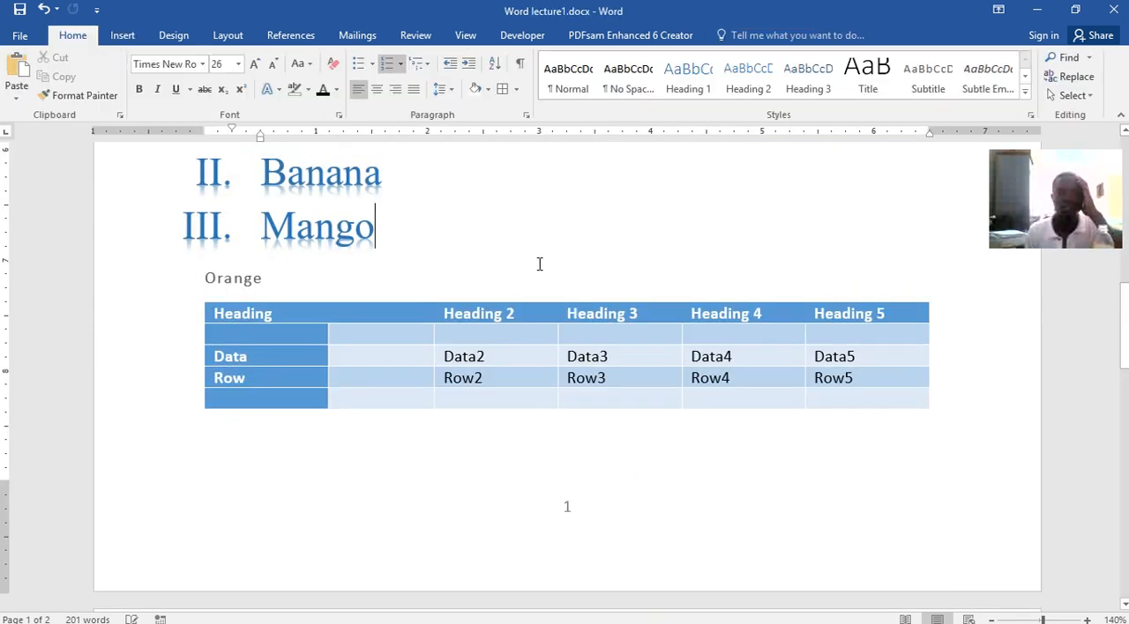
left_click(570, 489)
scroll(594, 408, "down", 10)
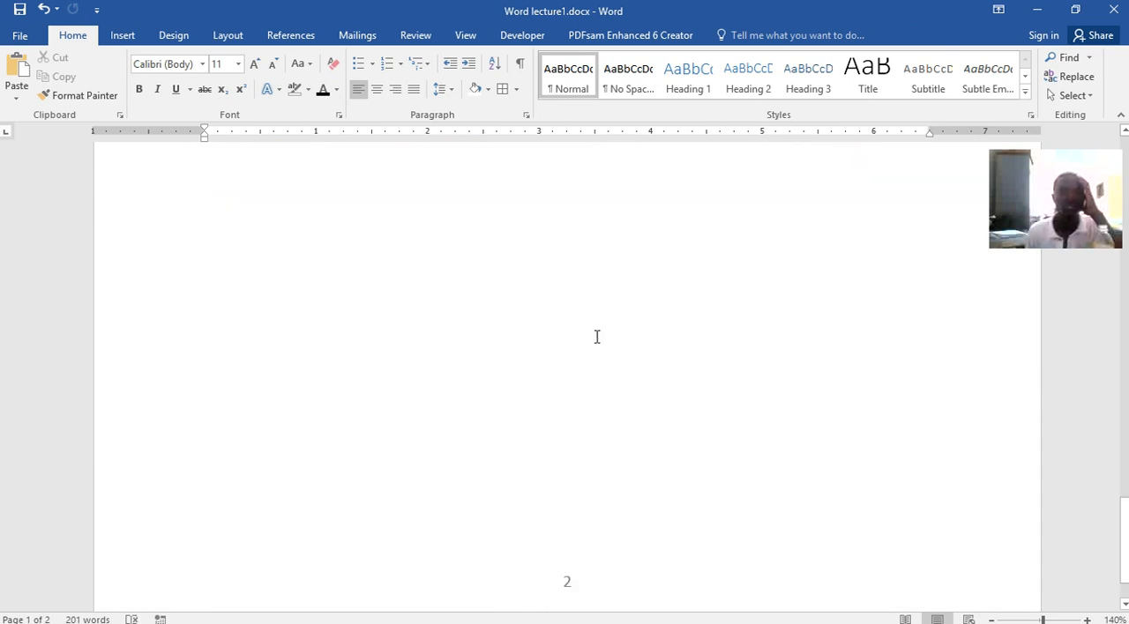
Insert a built-in Simple Text Box at the empty line below the table on page 1
scroll(596, 337, "down", 2)
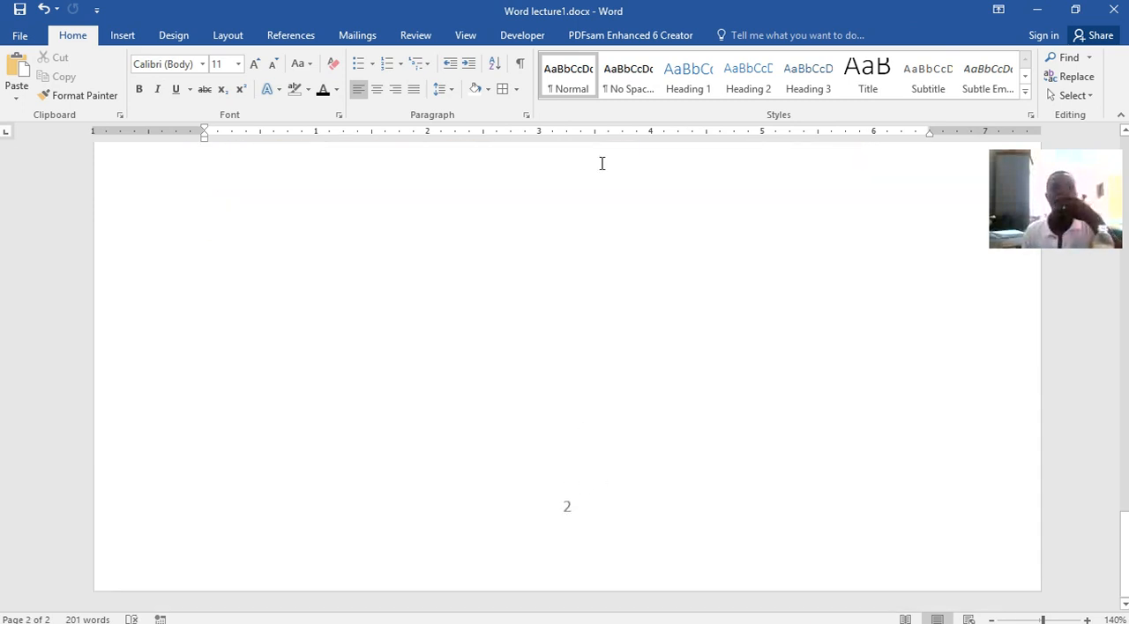
left_click(123, 35)
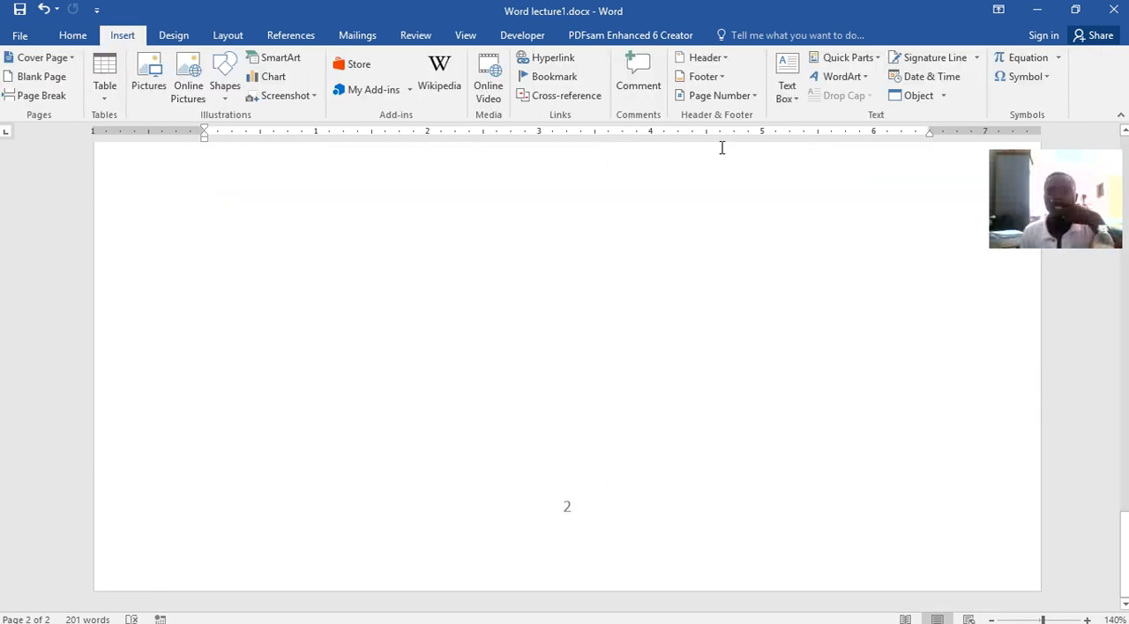
left_click(788, 95)
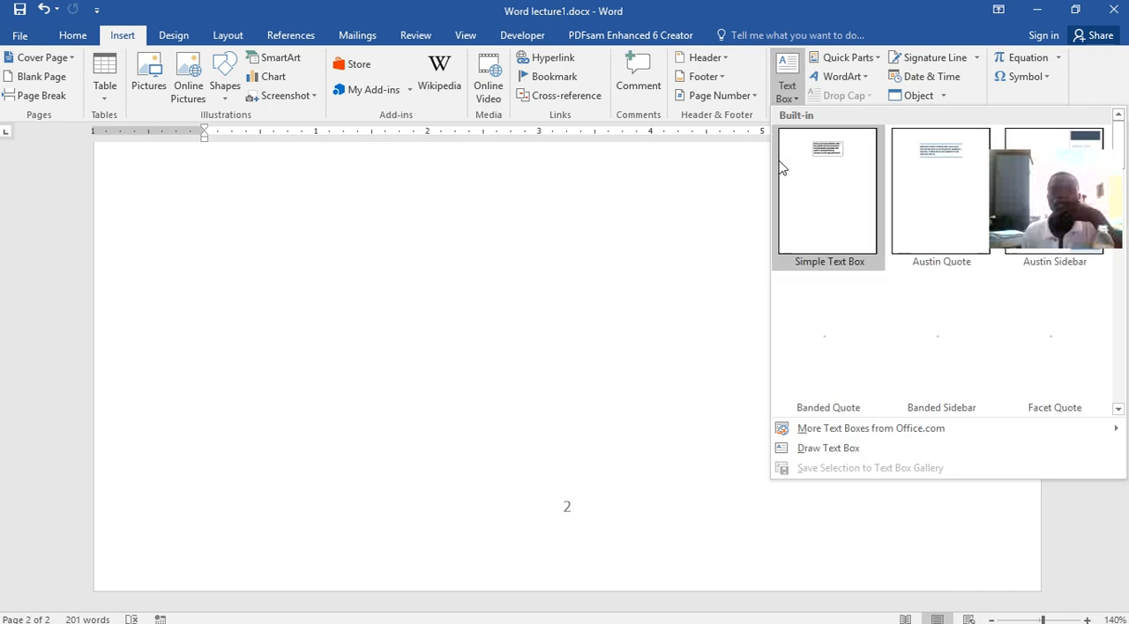
left_click(789, 71)
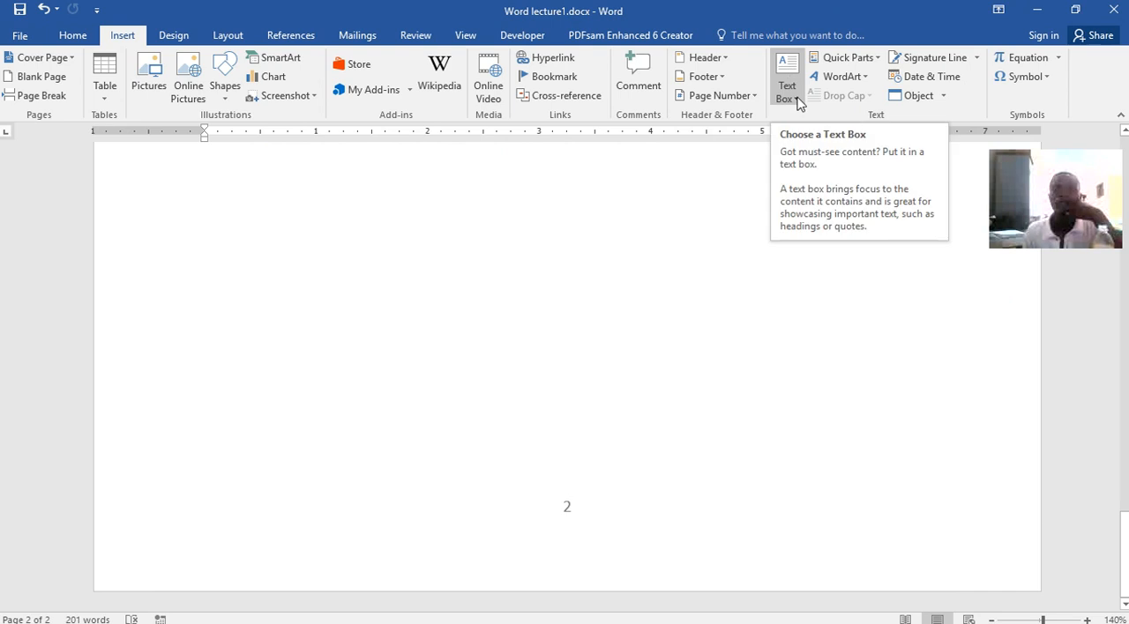
scroll(630, 315, "up", 3)
scroll(672, 266, "up", 1)
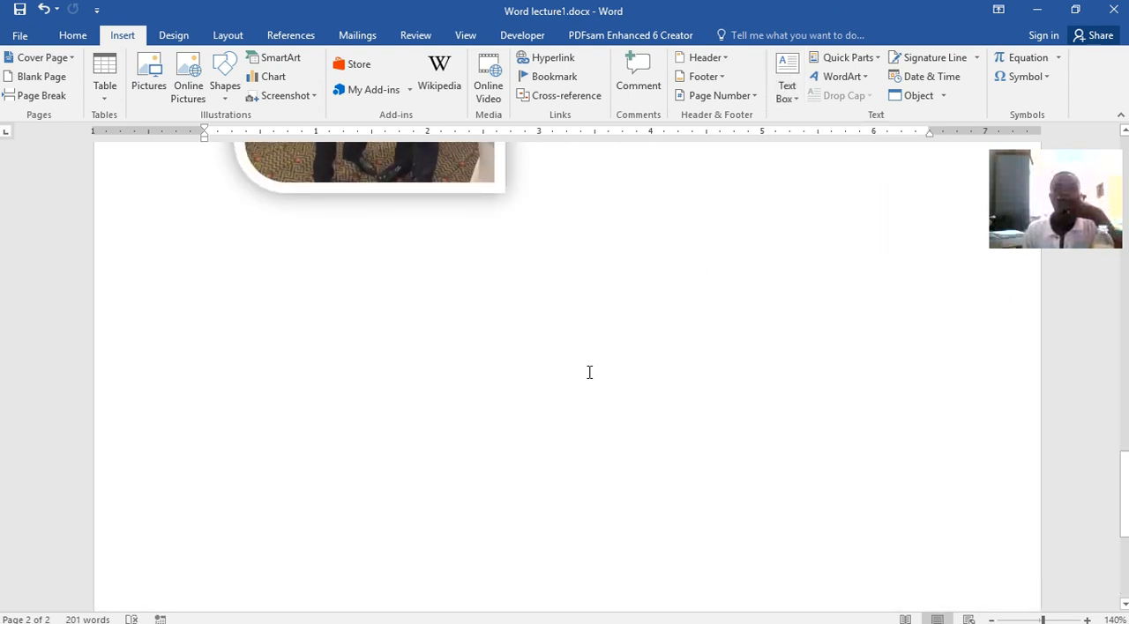
left_click(409, 269)
scroll(729, 335, "up", 10)
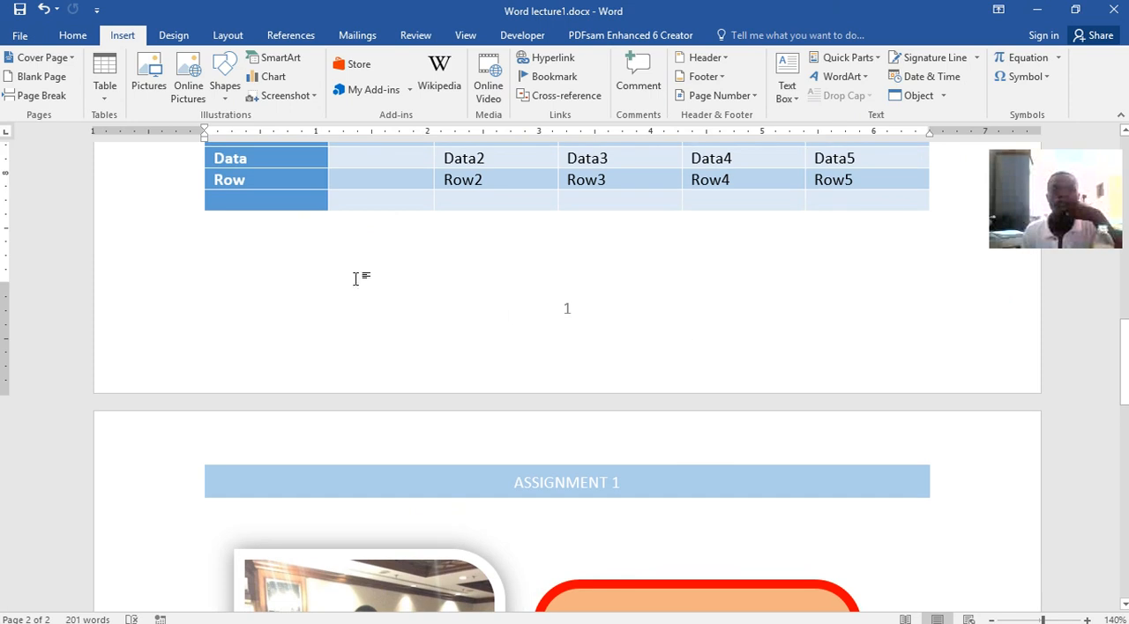
left_click(786, 68)
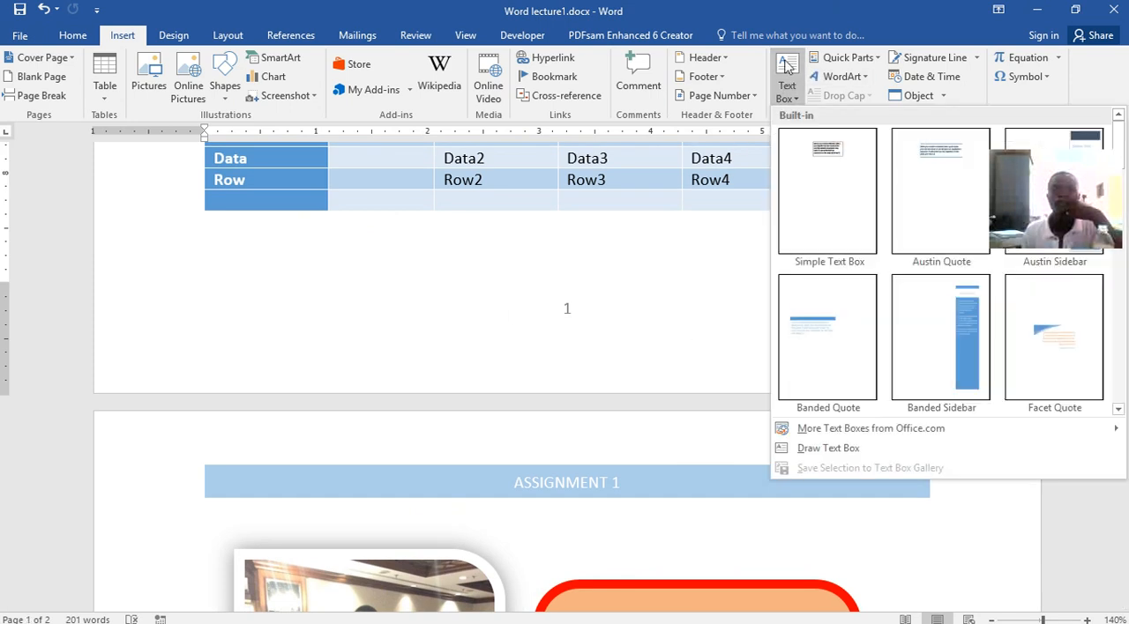
left_click(833, 173)
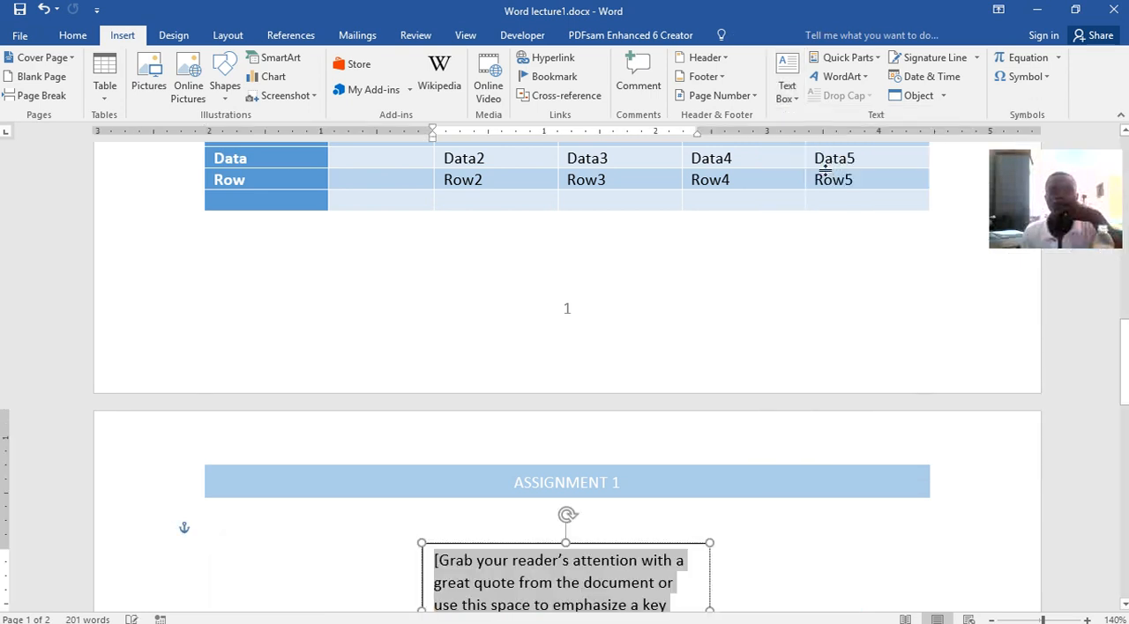
Try moving the text box up beneath the page 2 header, and undo both the move and the text box insertion
left_click(382, 277)
scroll(662, 477, "down", 7)
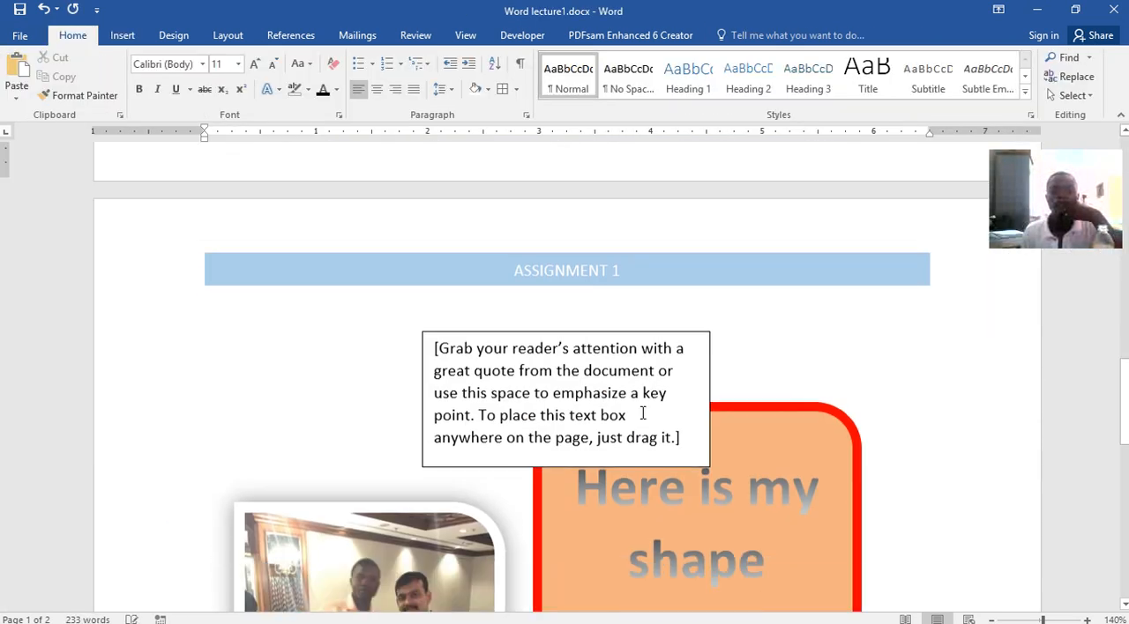
mouse_move(586, 218)
left_mouse_down()
mouse_move(601, 322)
mouse_move(272, 321)
mouse_move(373, 280)
mouse_move(662, 295)
mouse_move(764, 368)
mouse_move(802, 351)
mouse_move(769, 344)
mouse_move(670, 366)
mouse_move(570, 369)
mouse_move(517, 285)
mouse_move(473, 163)
left_mouse_up()
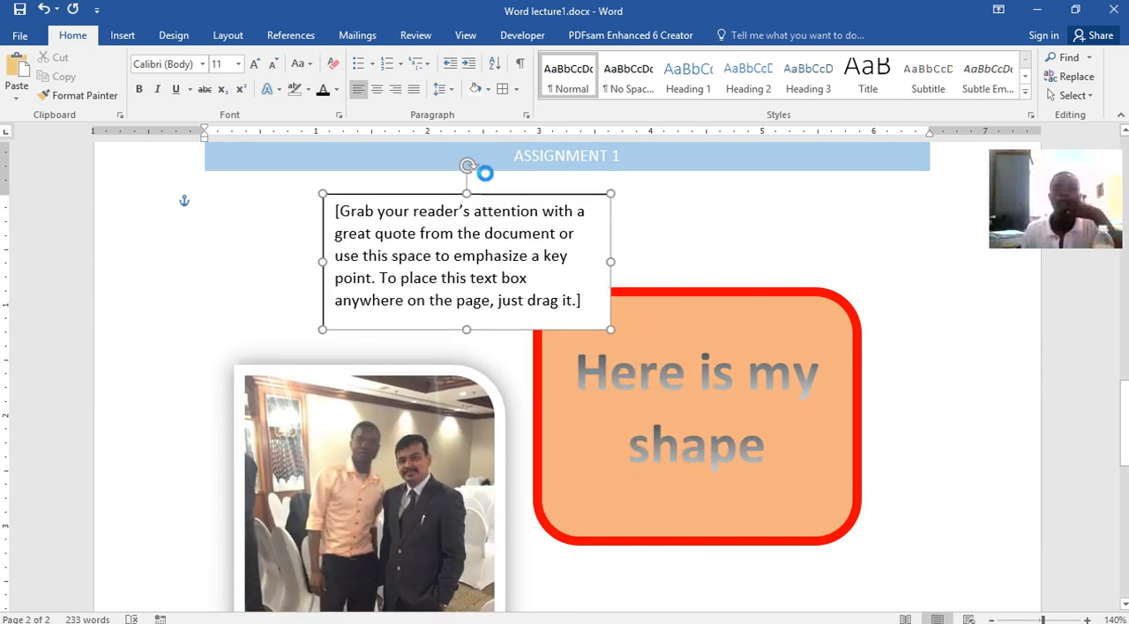
left_click(448, 450)
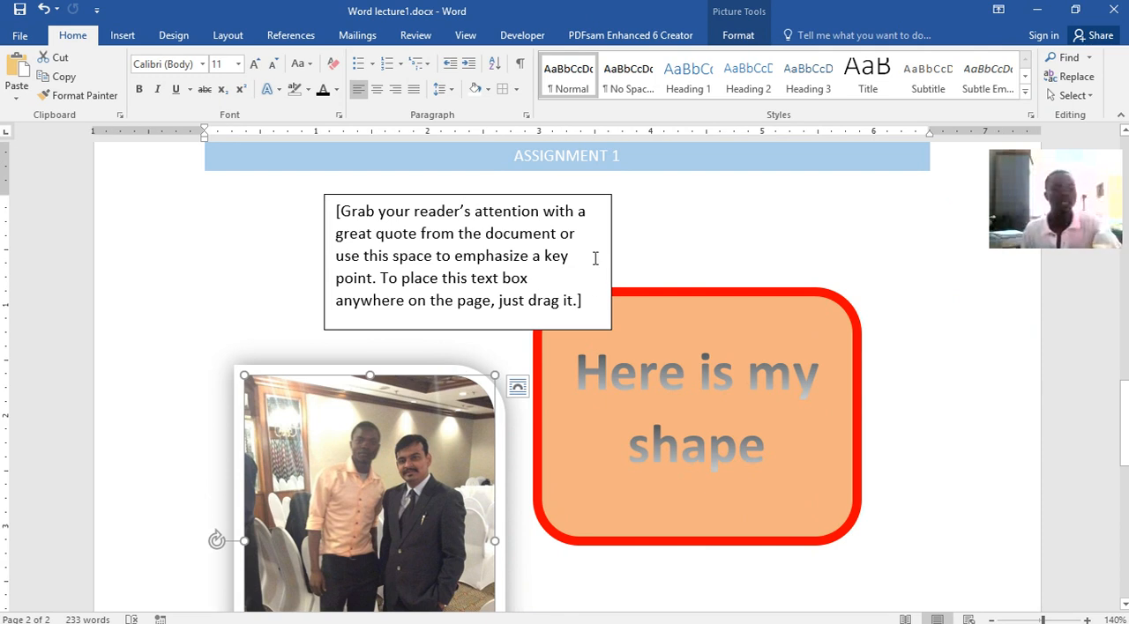
key("ctrl+z")
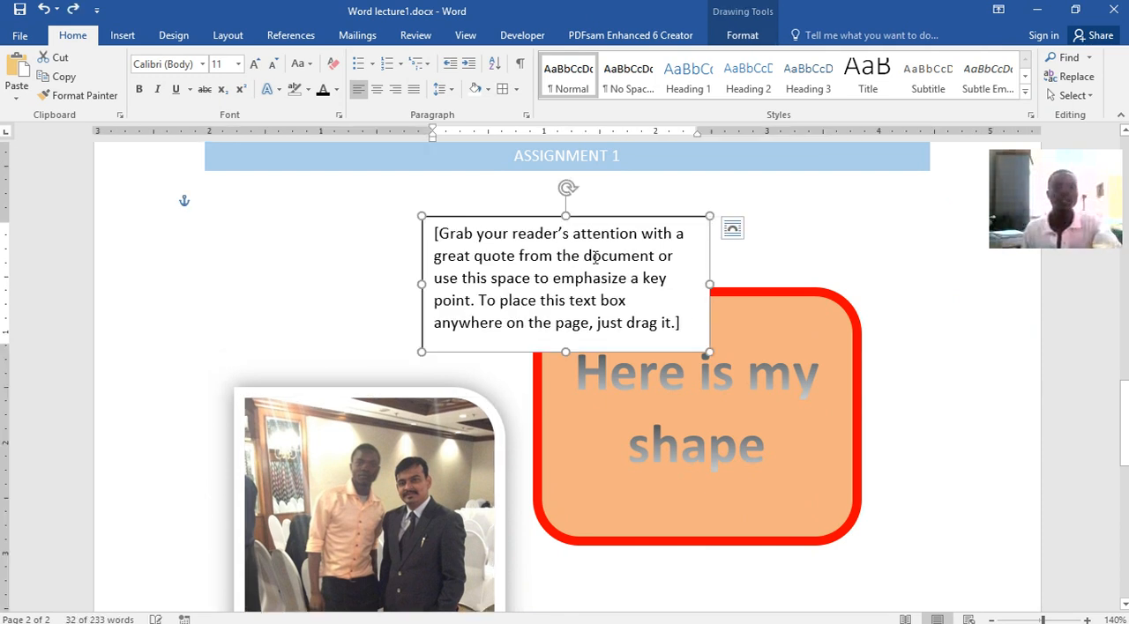
key("ctrl+z")
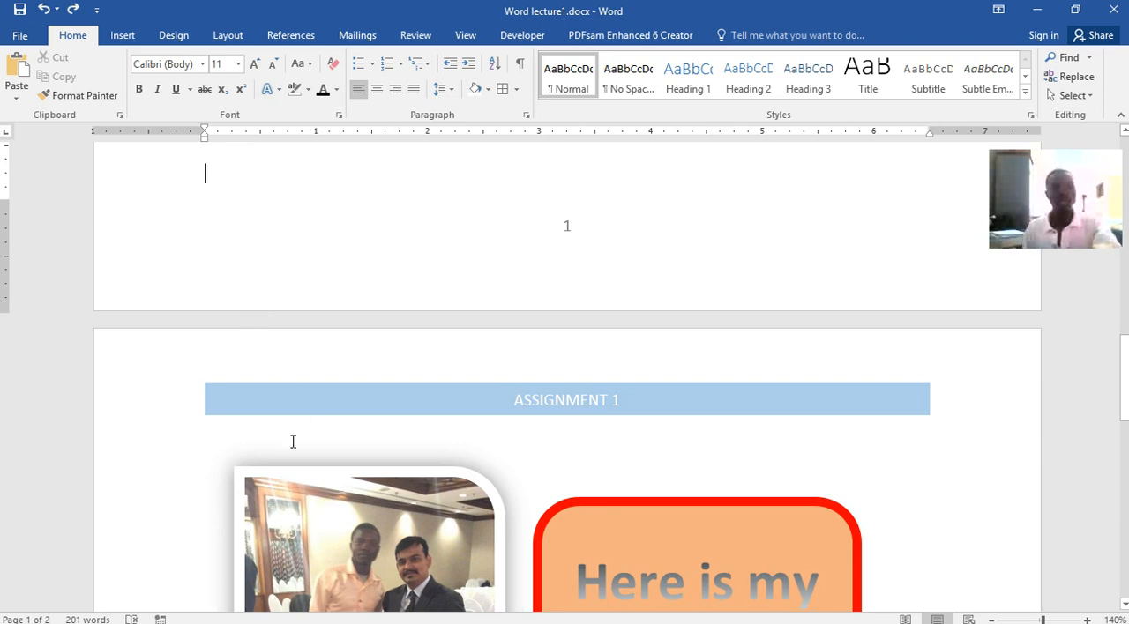
Move the "Here is my shape" rounded rectangle so it overlaps the lower right part of the photo on page 2
left_click(362, 523)
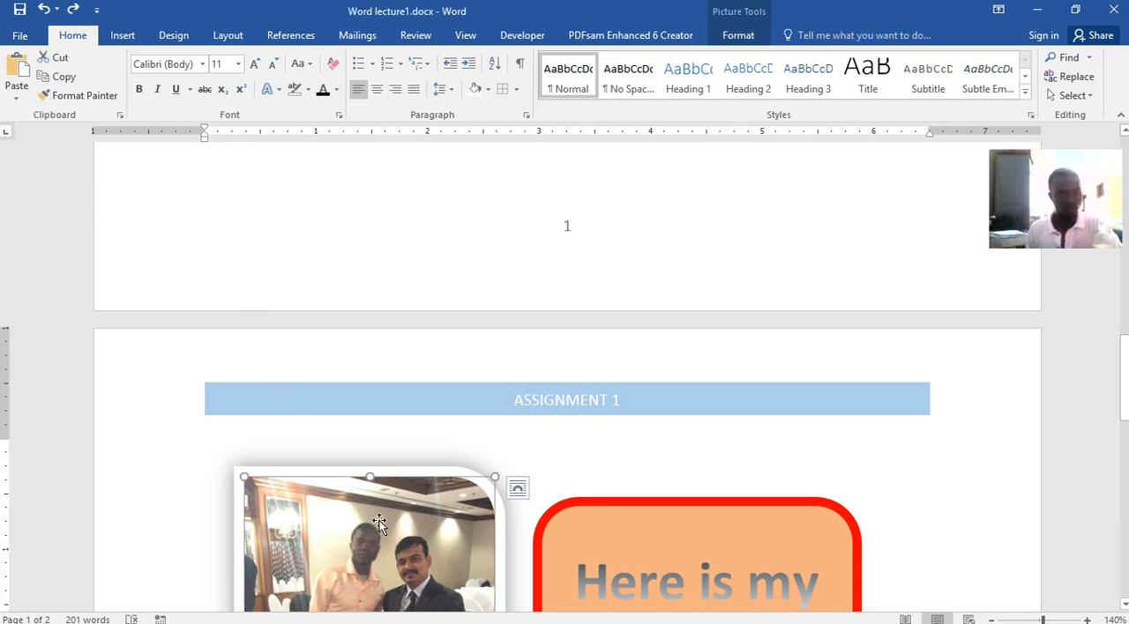
left_click(252, 192)
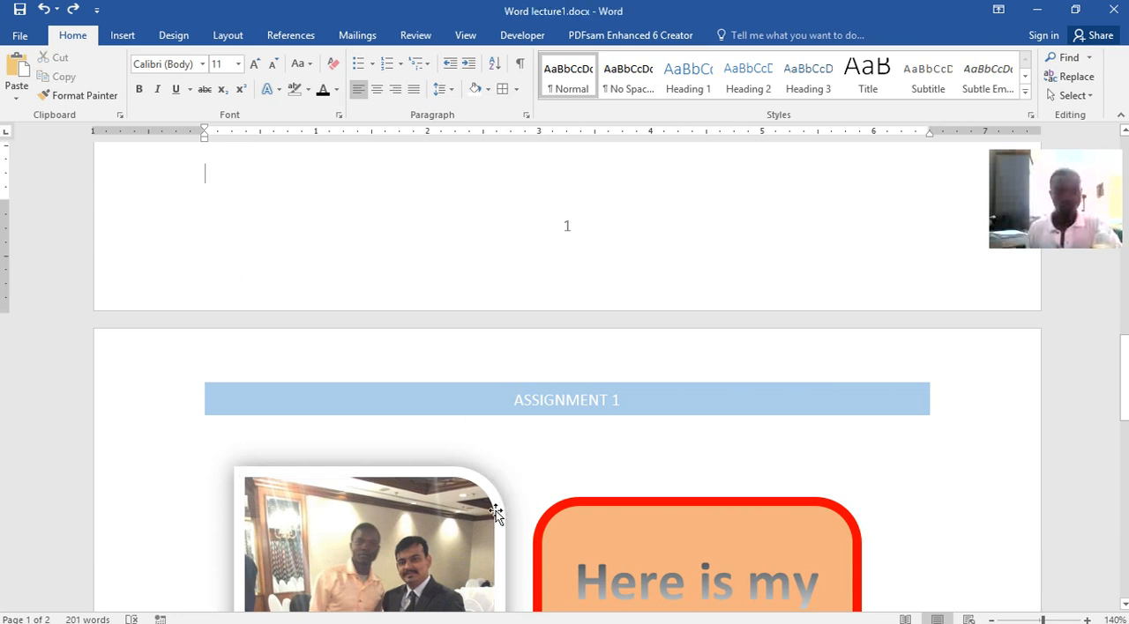
left_click(458, 540)
mouse_move(648, 510)
left_mouse_down()
mouse_move(303, 333)
mouse_move(580, 370)
mouse_move(451, 201)
mouse_move(590, 429)
mouse_move(380, 204)
mouse_move(527, 87)
mouse_move(534, 521)
mouse_move(514, 535)
left_mouse_up()
scroll(515, 534, "down", 5)
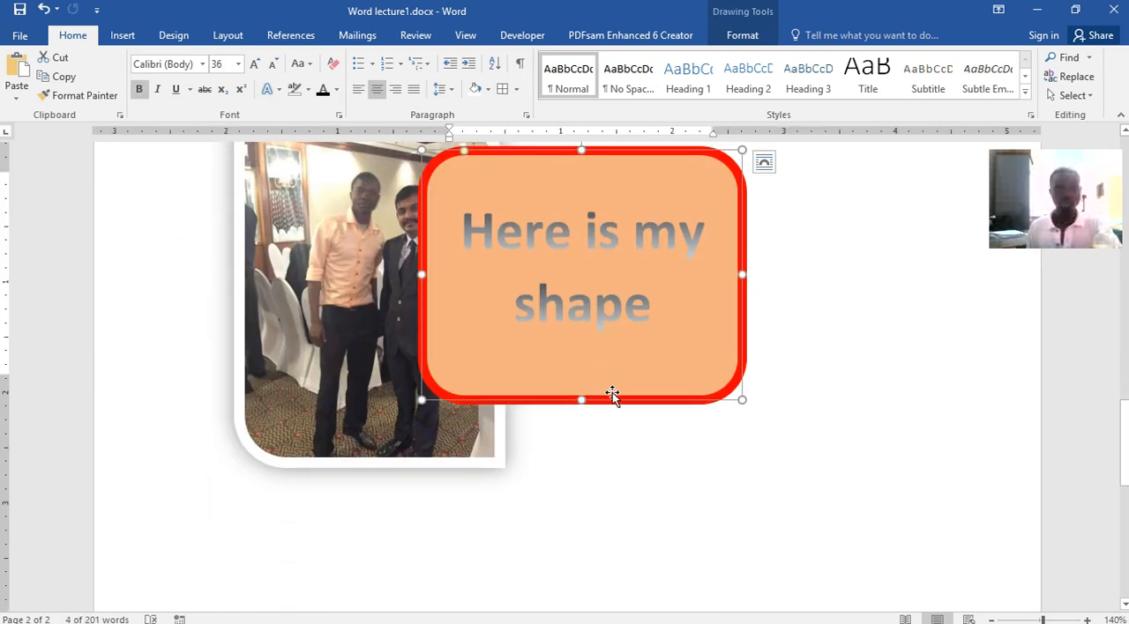
left_click_drag(613, 397, 652, 500)
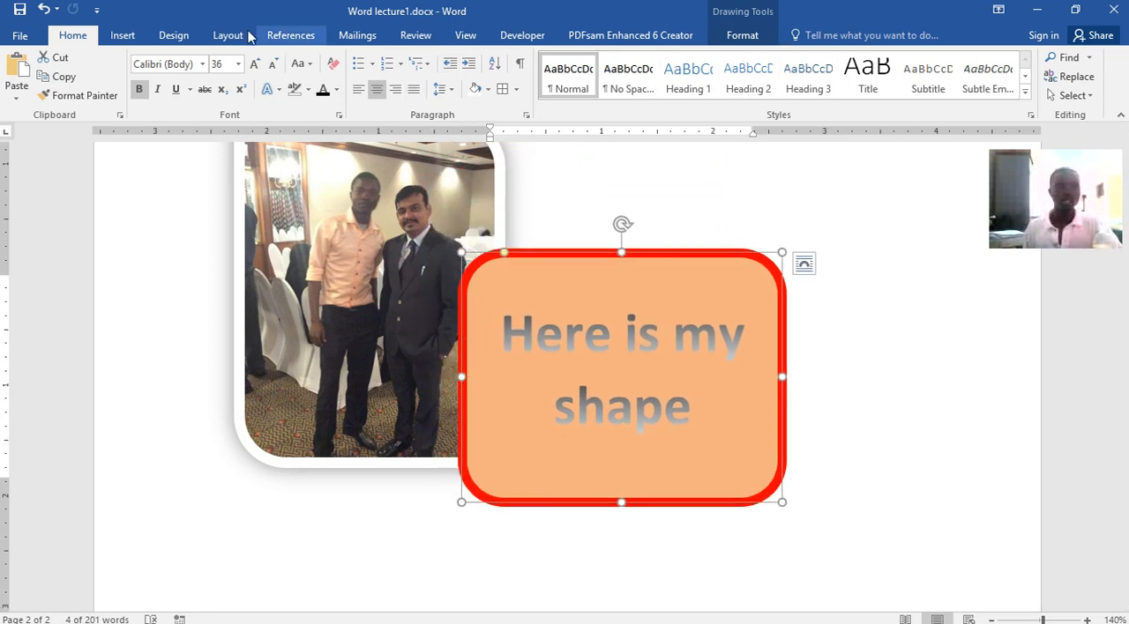
Select the green-shaded word processing paragraph, try several document style sets and apply the last one in the displayed row
left_click(123, 35)
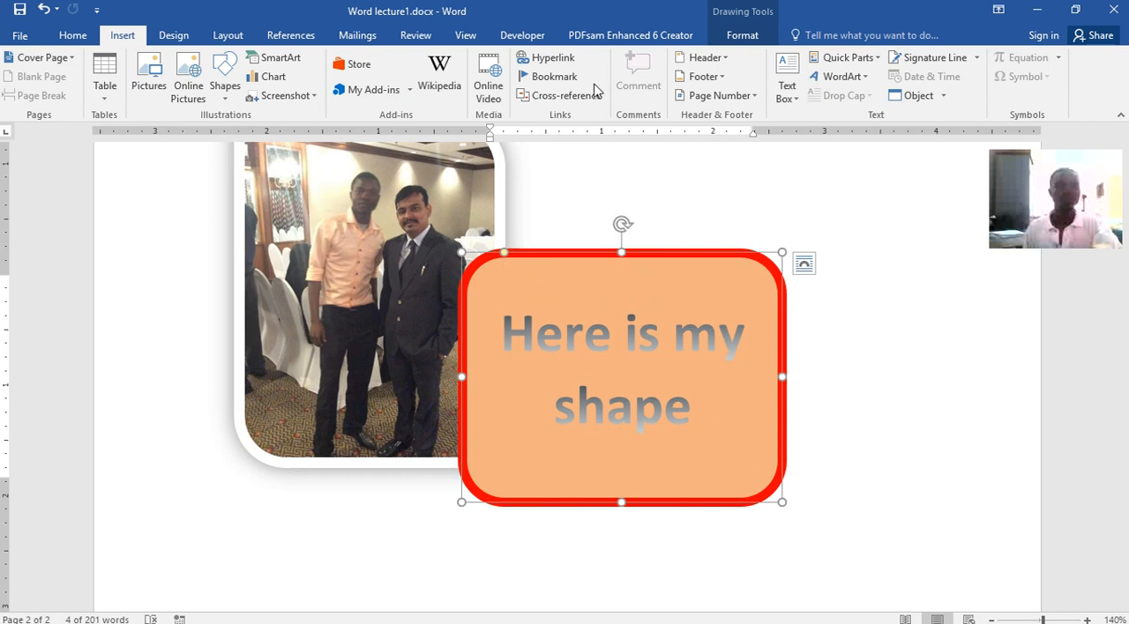
left_click(174, 37)
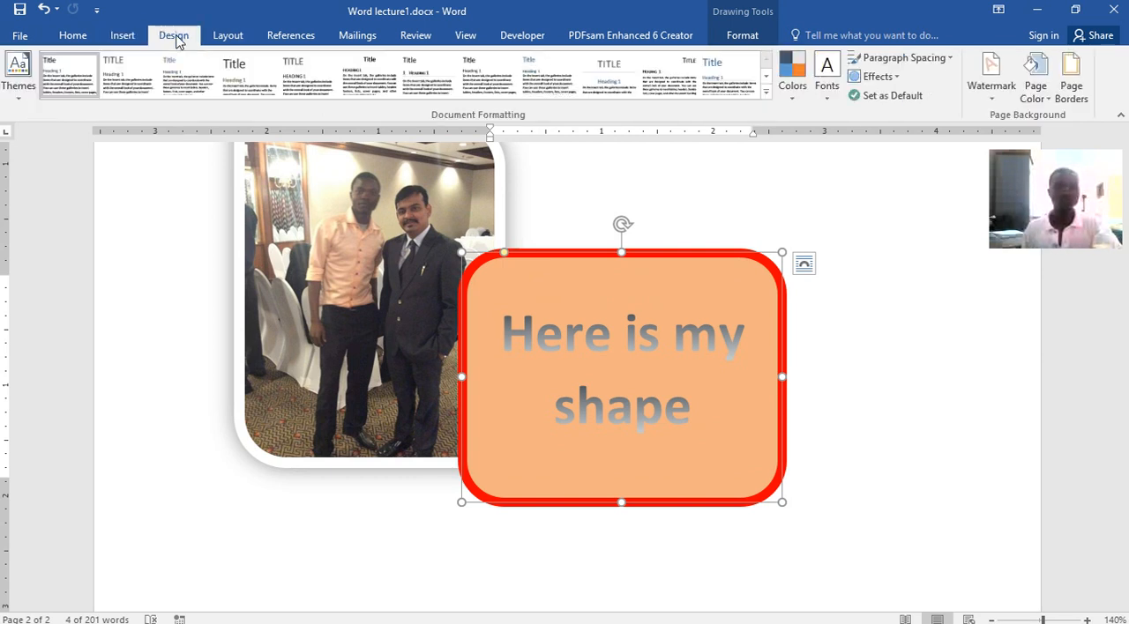
scroll(689, 261, "up", 10)
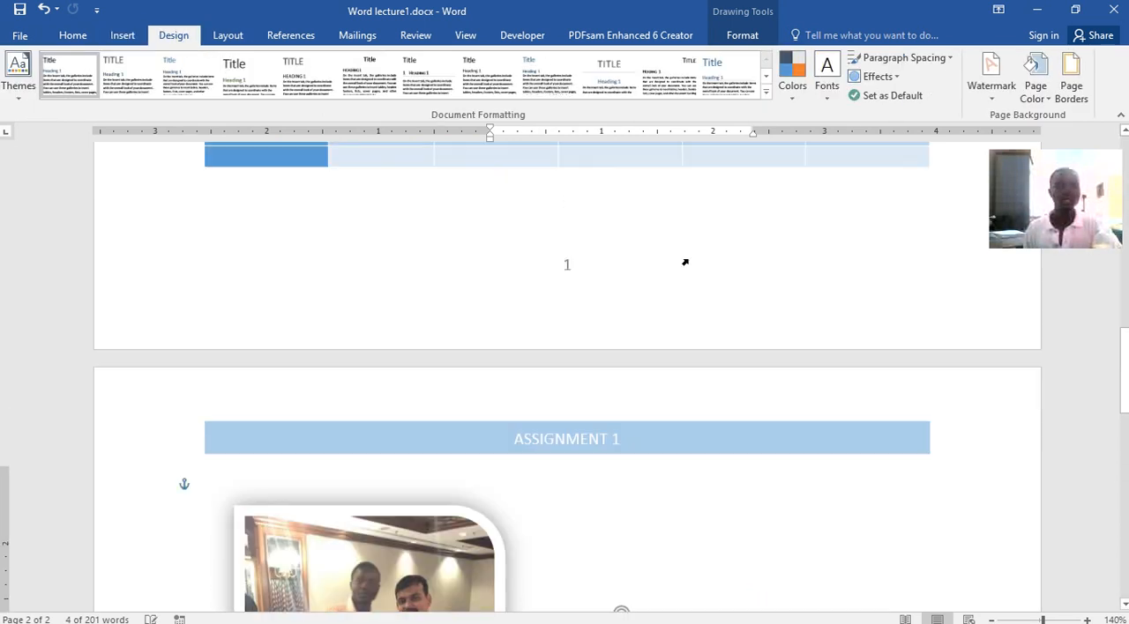
scroll(689, 261, "up", 10)
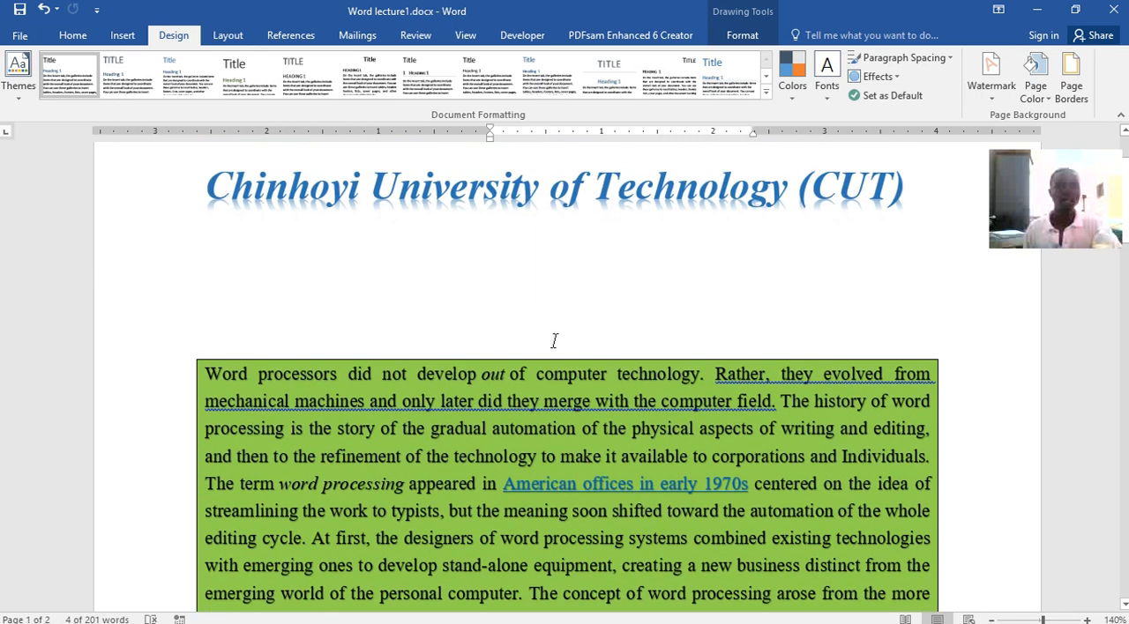
left_click(301, 430)
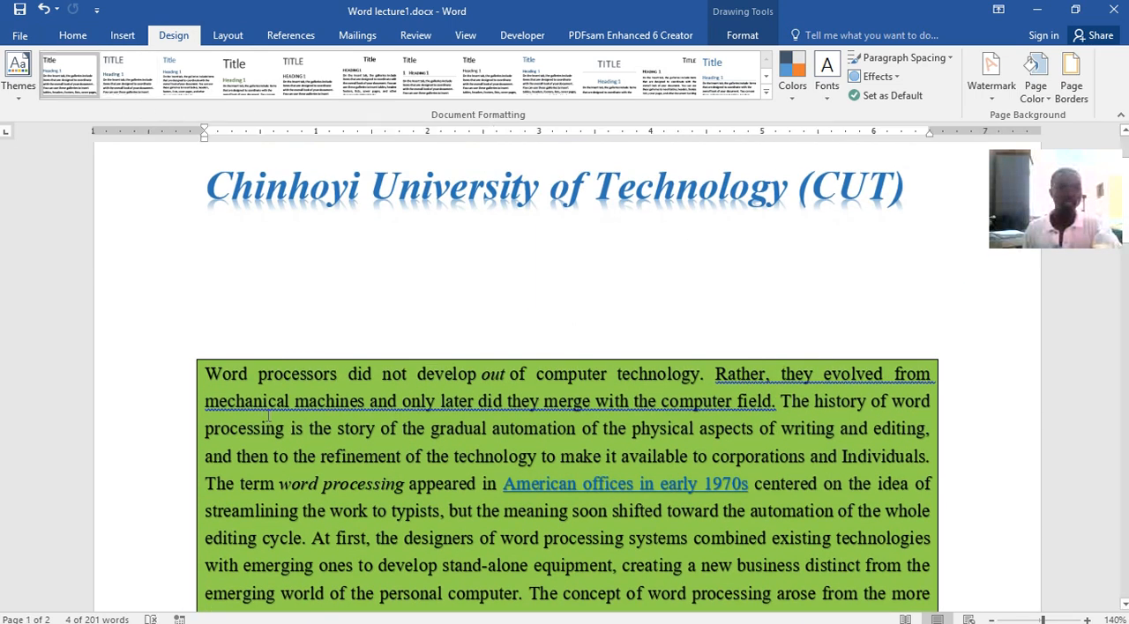
left_click_drag(209, 371, 795, 524)
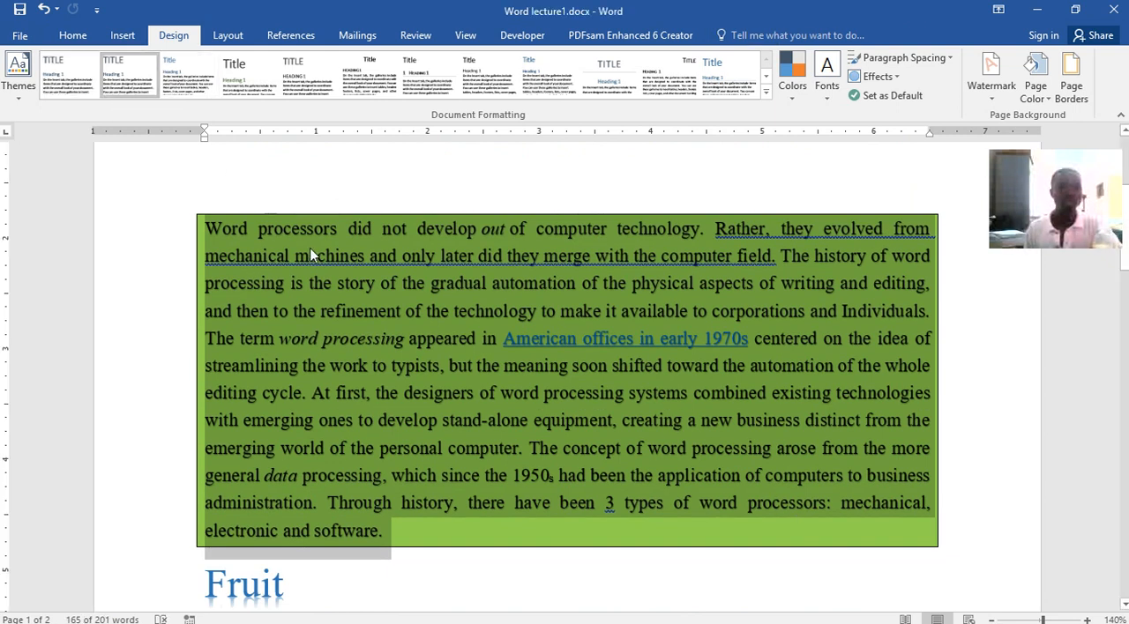
left_click(226, 84)
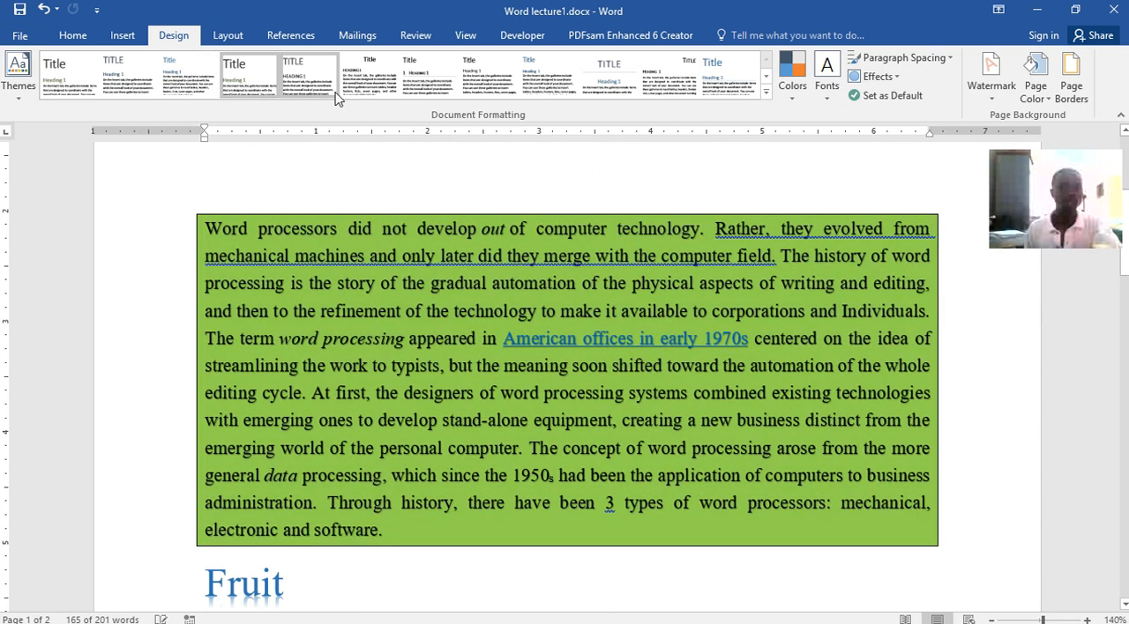
left_click(359, 81)
left_click(441, 79)
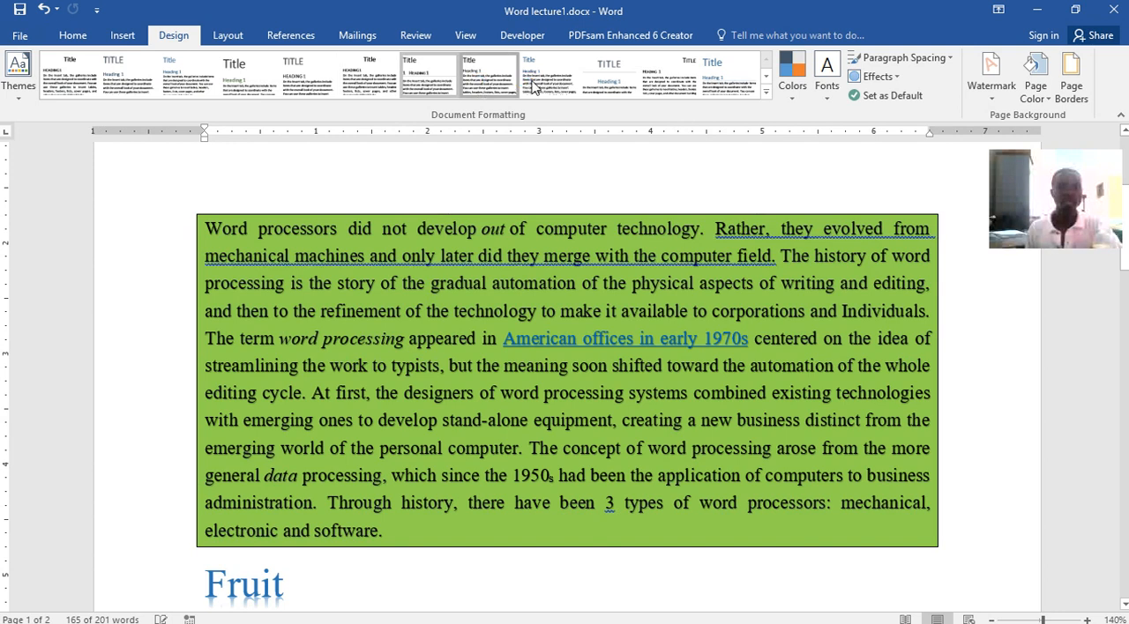
left_click(535, 87)
left_click(533, 84)
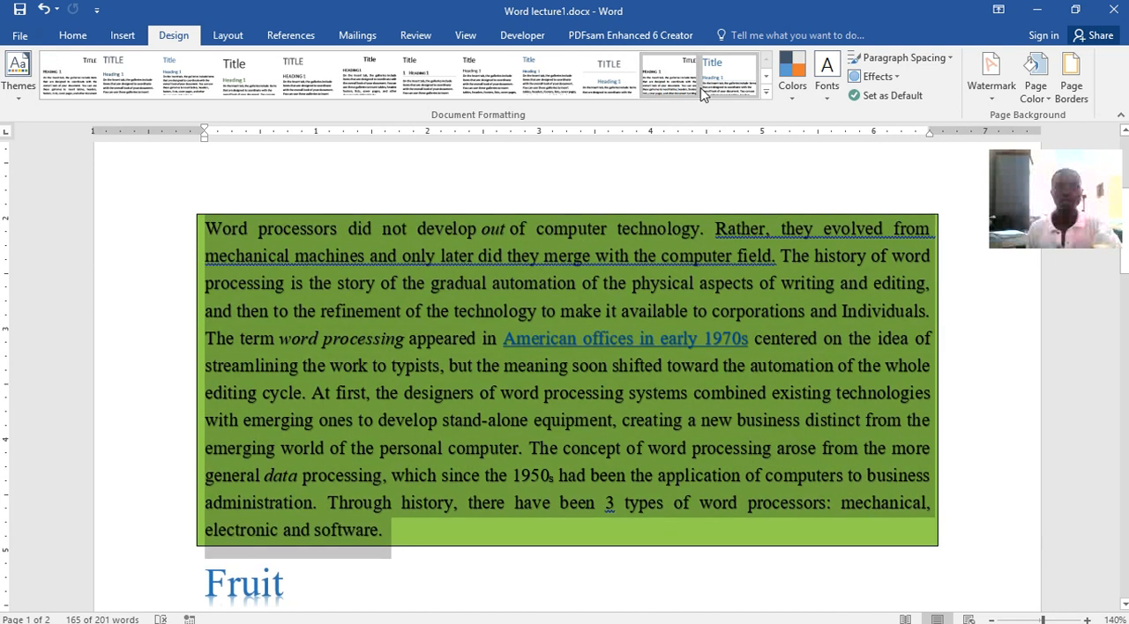
left_click(735, 86)
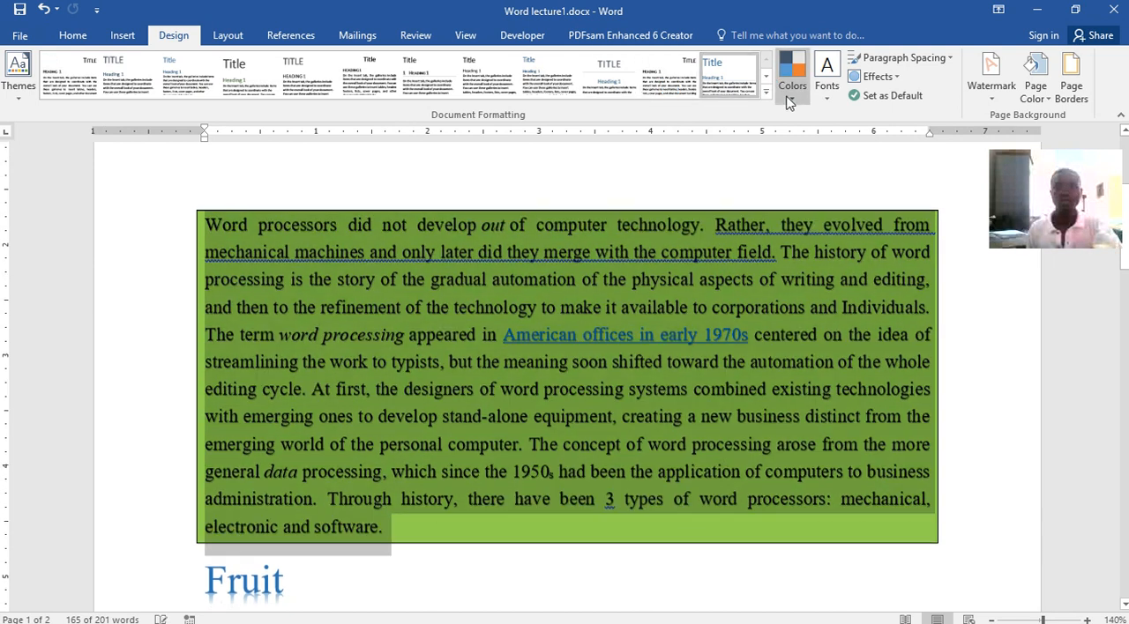
Browse the theme color and font sets, and apply the Inset theme effects to the document
left_click(792, 99)
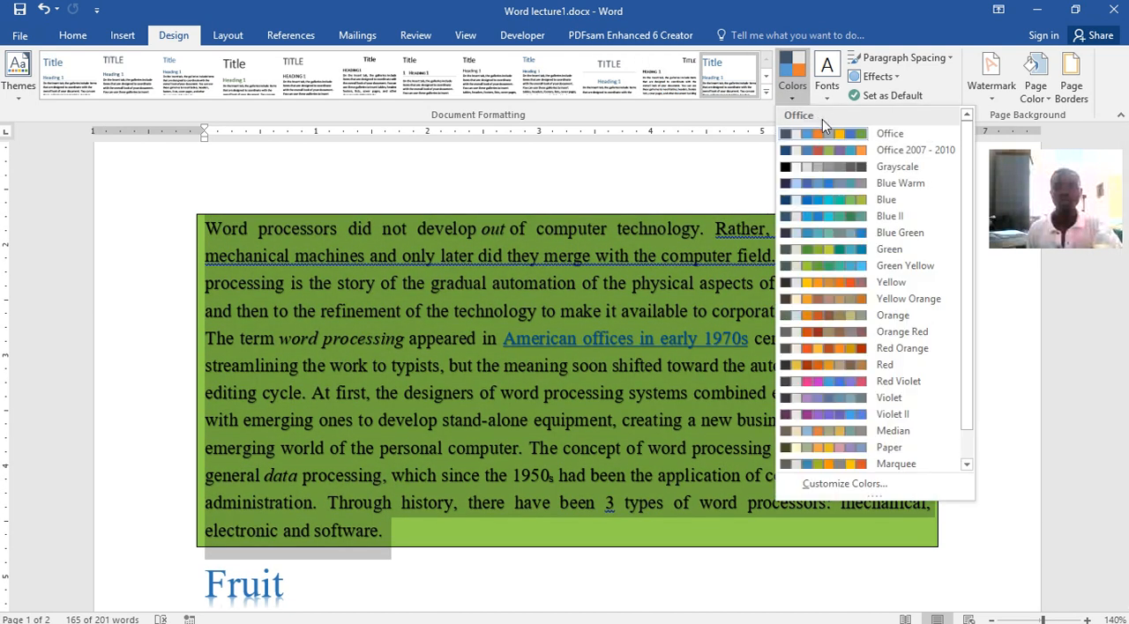
left_click(834, 103)
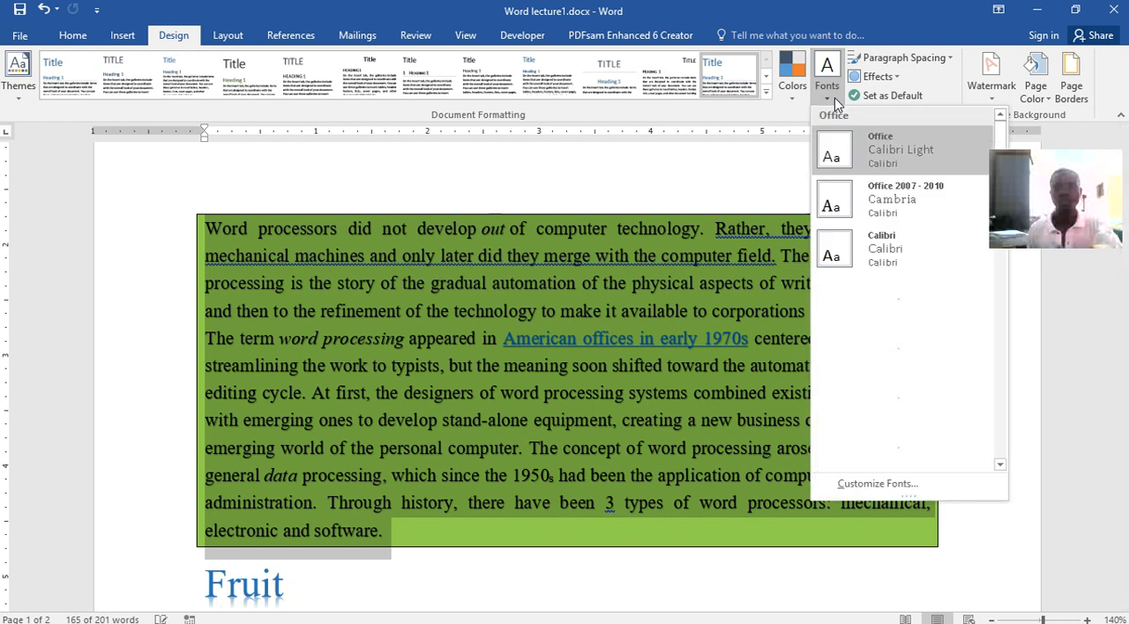
scroll(947, 304, "down", 10)
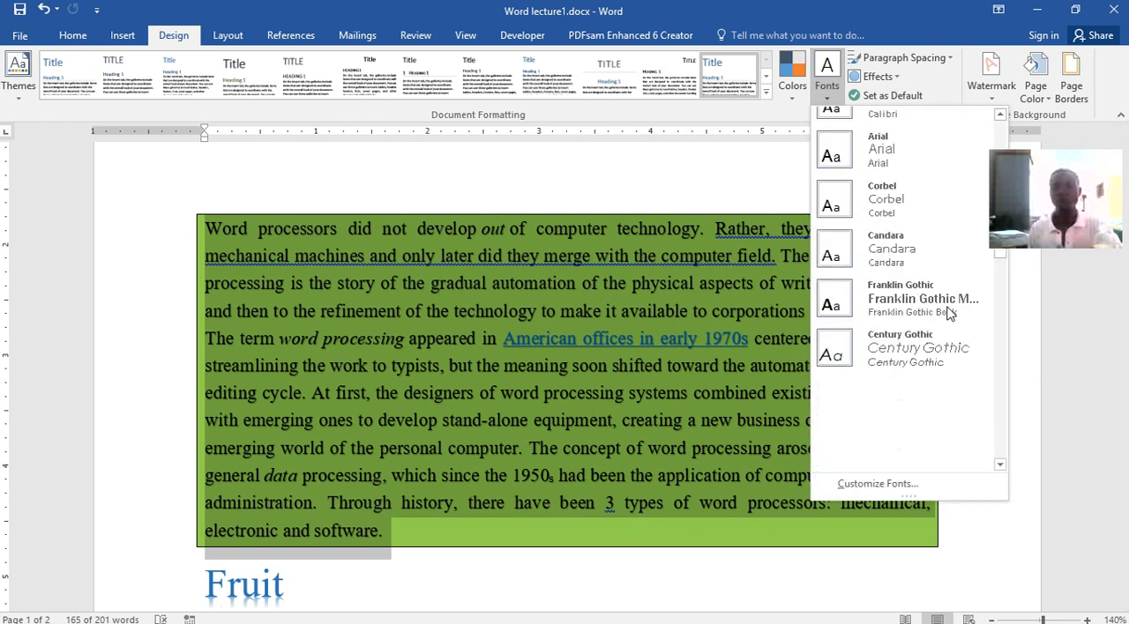
left_click(892, 79)
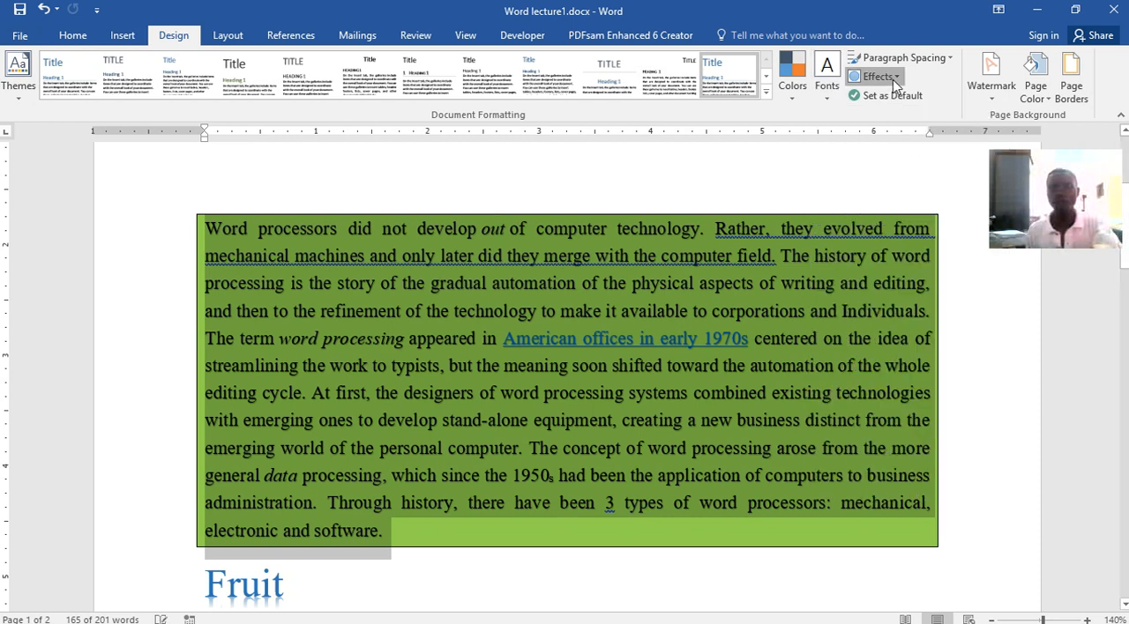
left_click(889, 78)
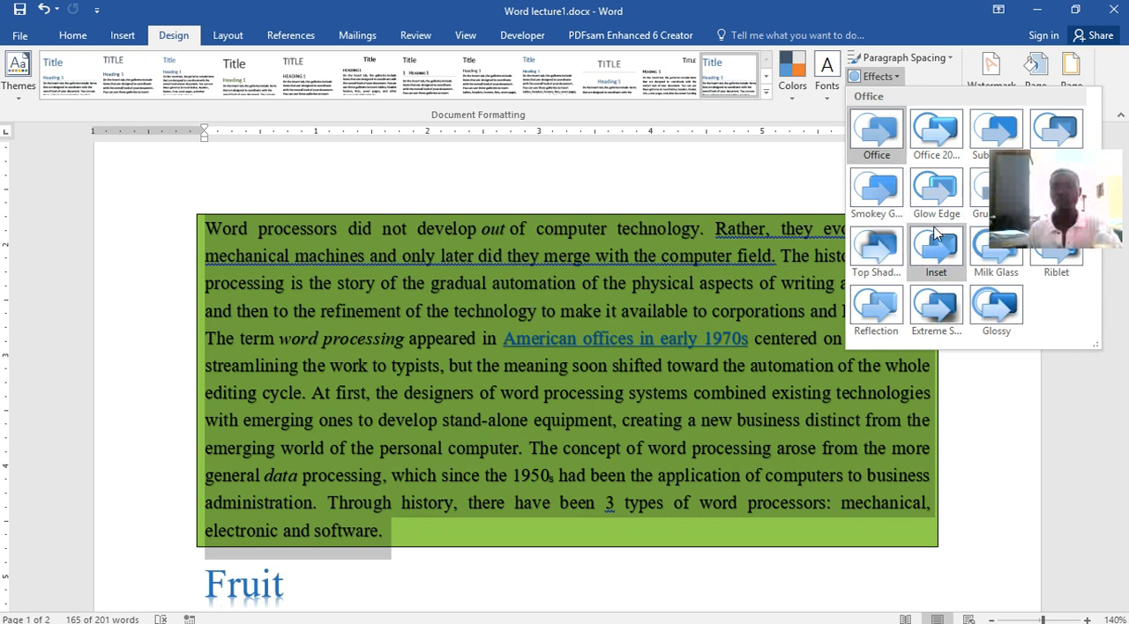
left_click(939, 256)
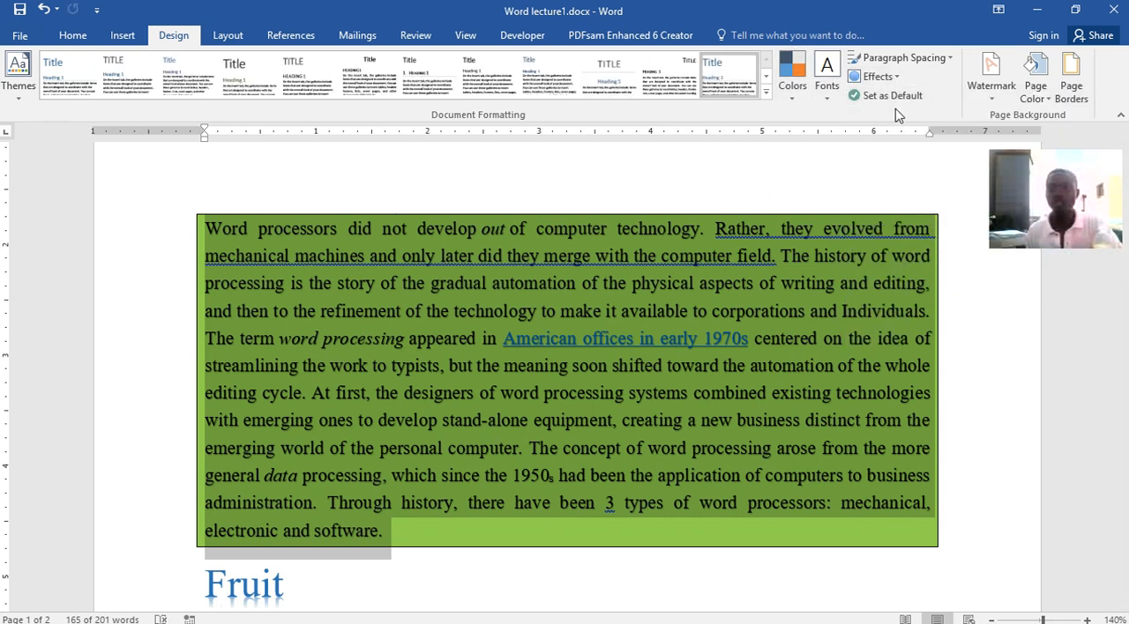
Add the built-in diagonal CONFIDENTIAL 1 watermark to the document pages
left_click(992, 104)
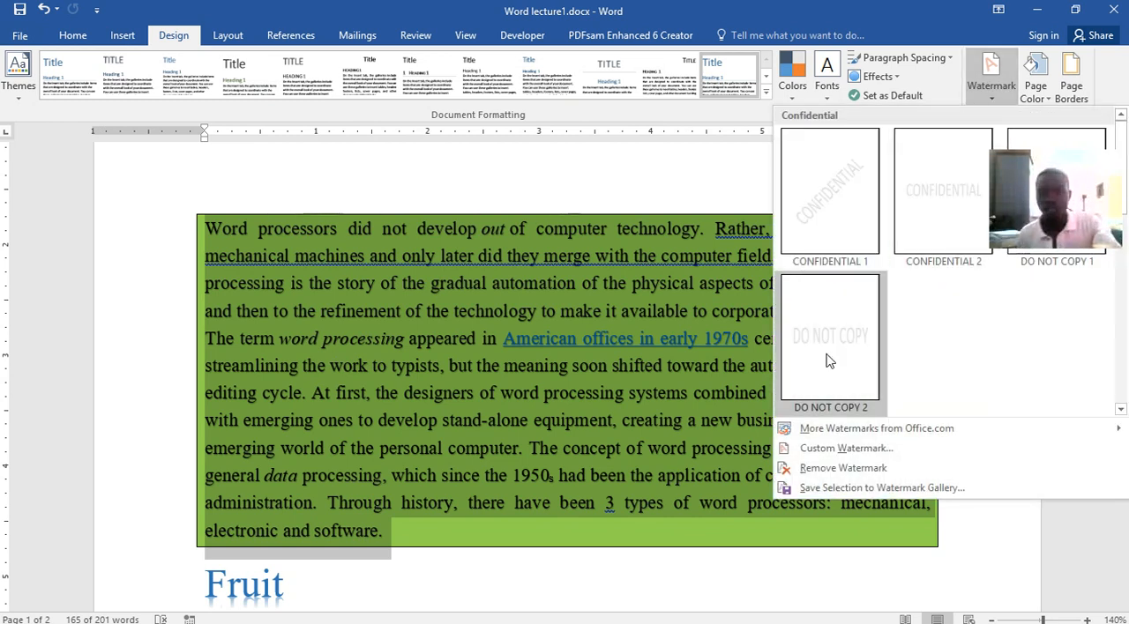
left_click(848, 215)
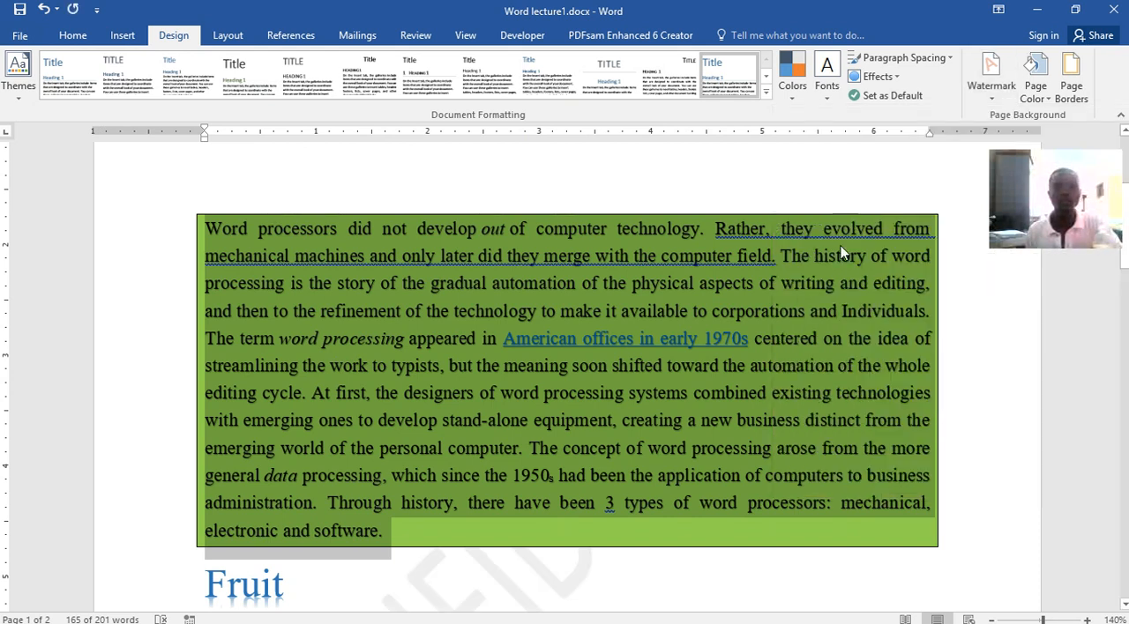
Examine how the diagonal CONFIDENTIAL watermark sits behind the text, table and shapes on both pages
scroll(799, 335, "down", 6)
scroll(799, 328, "up", 2)
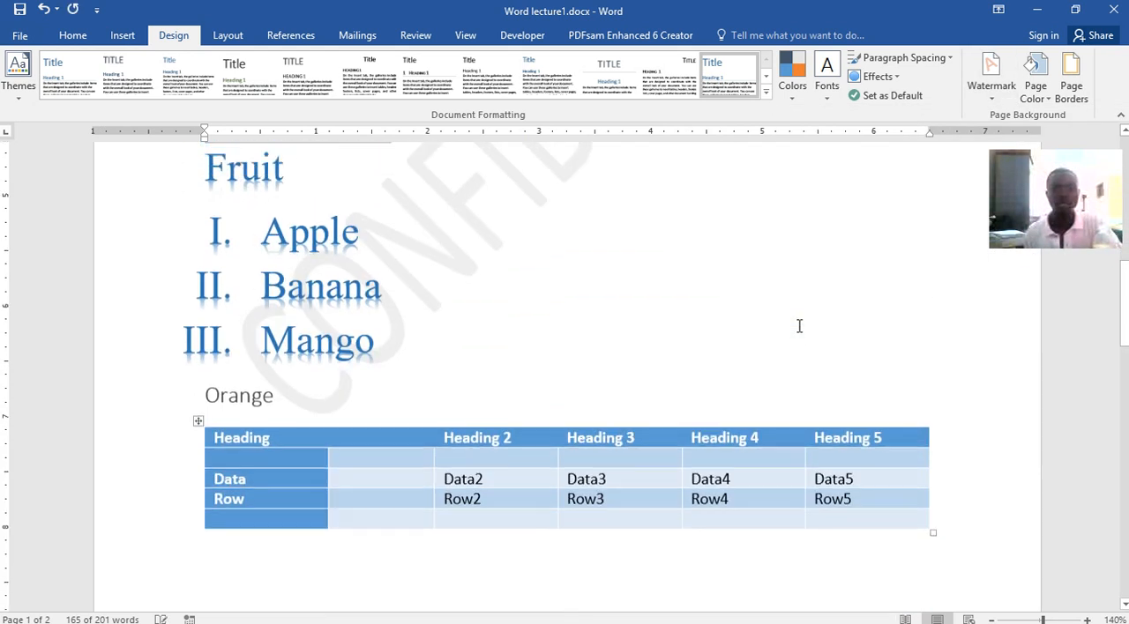
scroll(799, 326, "up", 3)
scroll(471, 315, "down", 1)
scroll(459, 414, "down", 1)
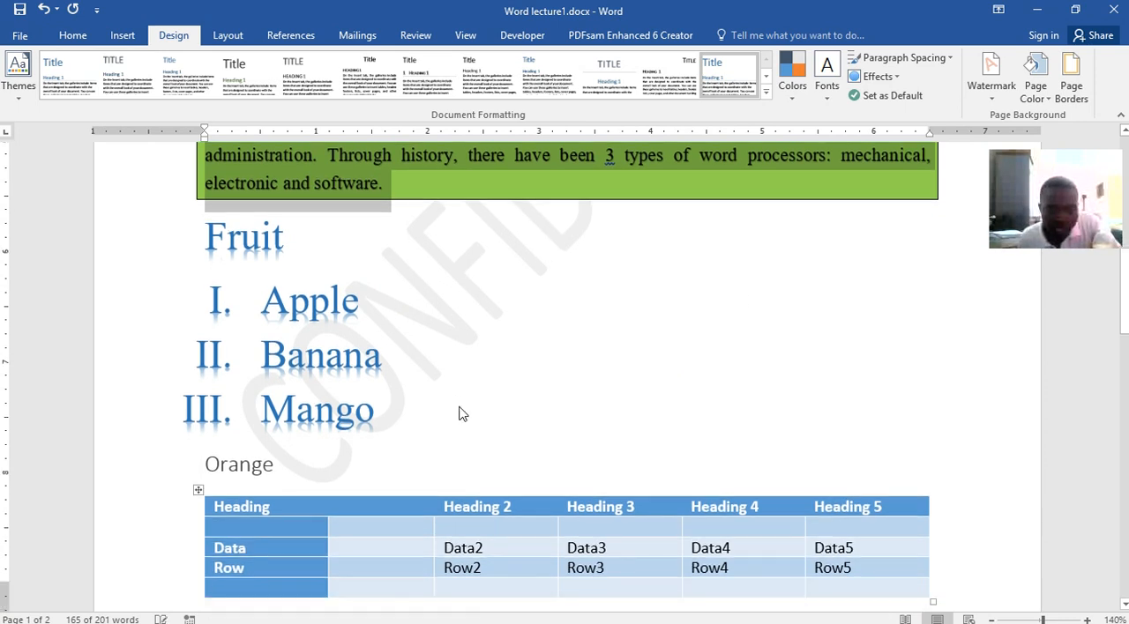
scroll(459, 414, "down", 10)
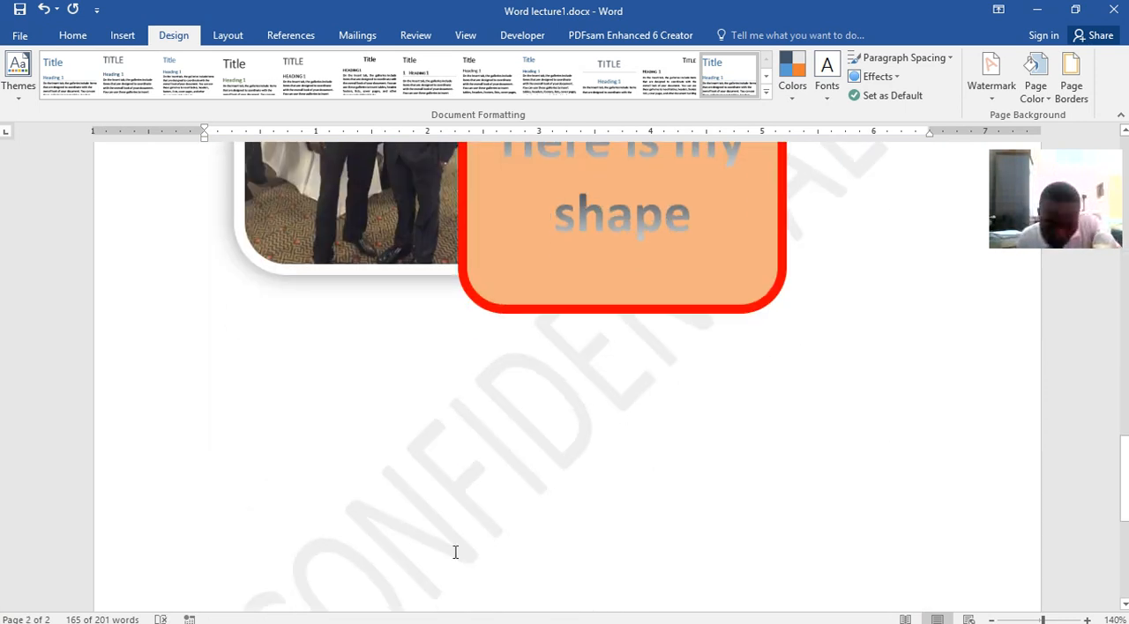
scroll(457, 539, "down", 6)
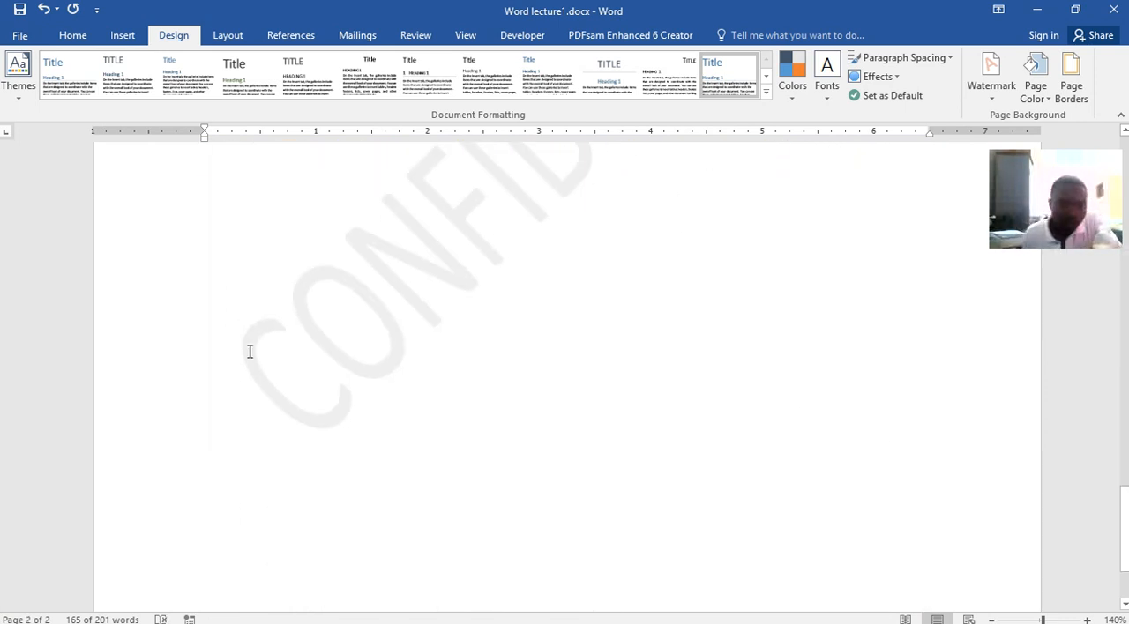
left_click(457, 199)
scroll(398, 442, "up", 3)
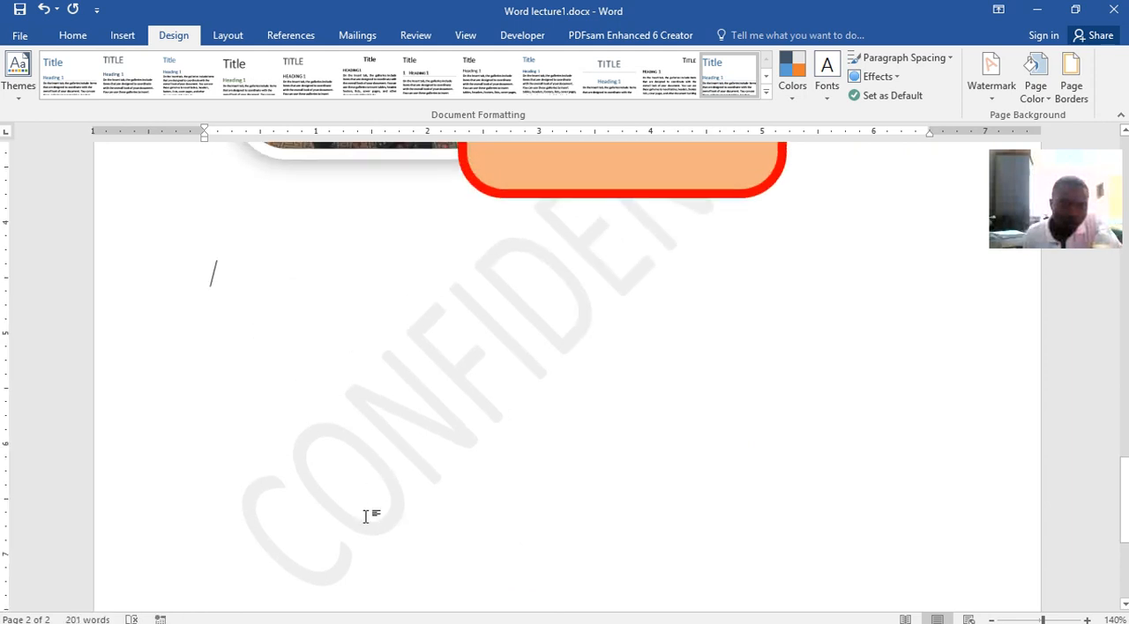
scroll(463, 486, "up", 5)
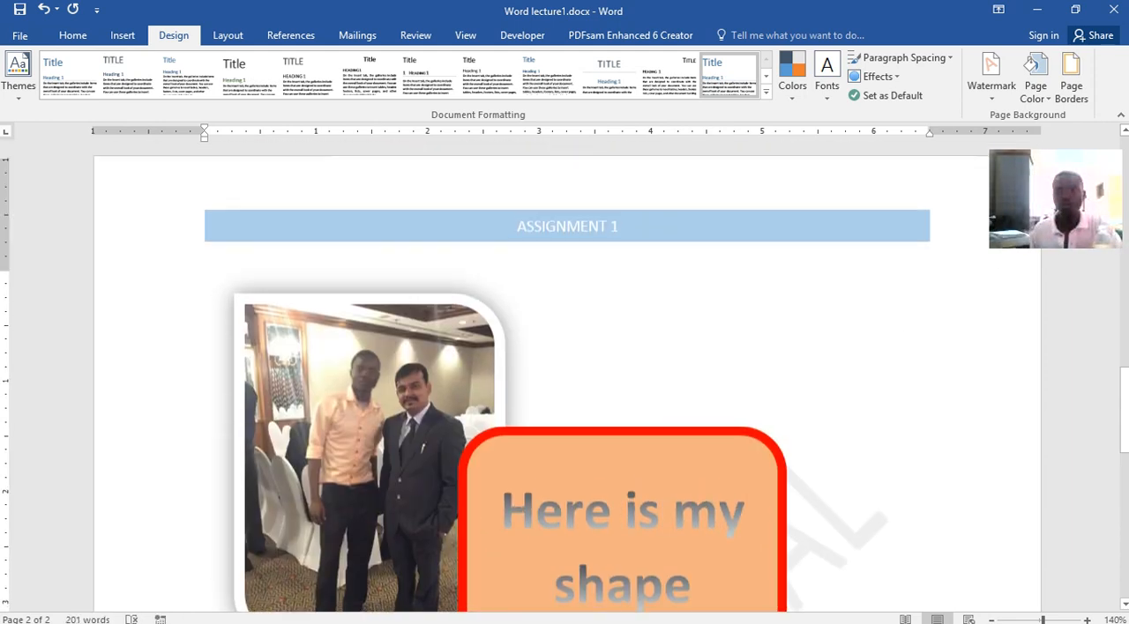
Set up a custom picture watermark and browse the computer's files for its image
left_click(990, 98)
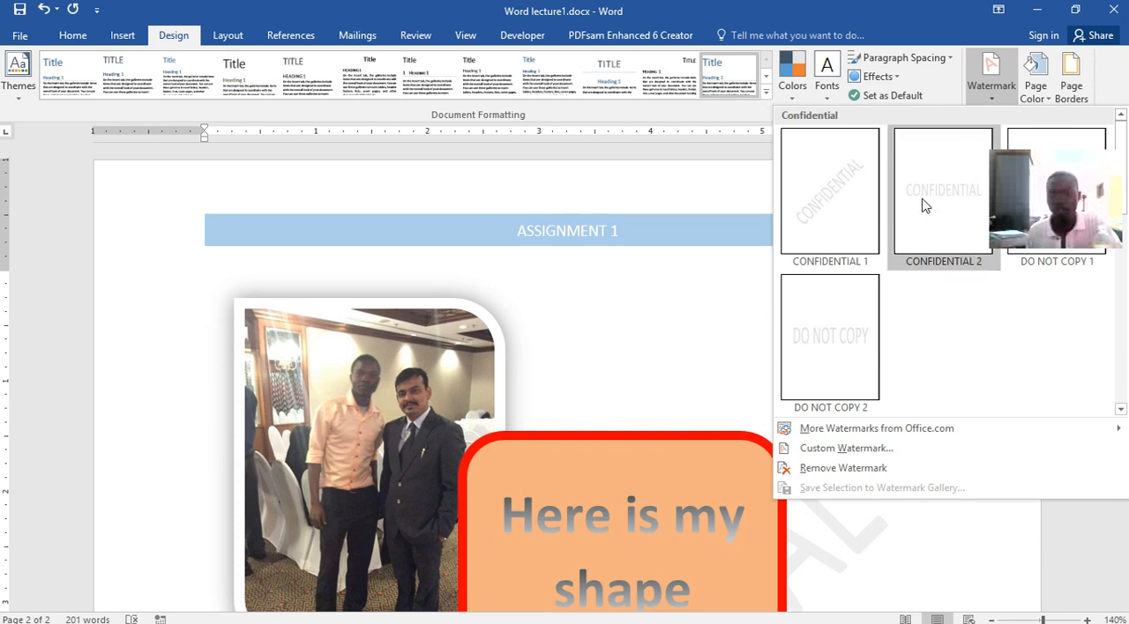
left_click(819, 450)
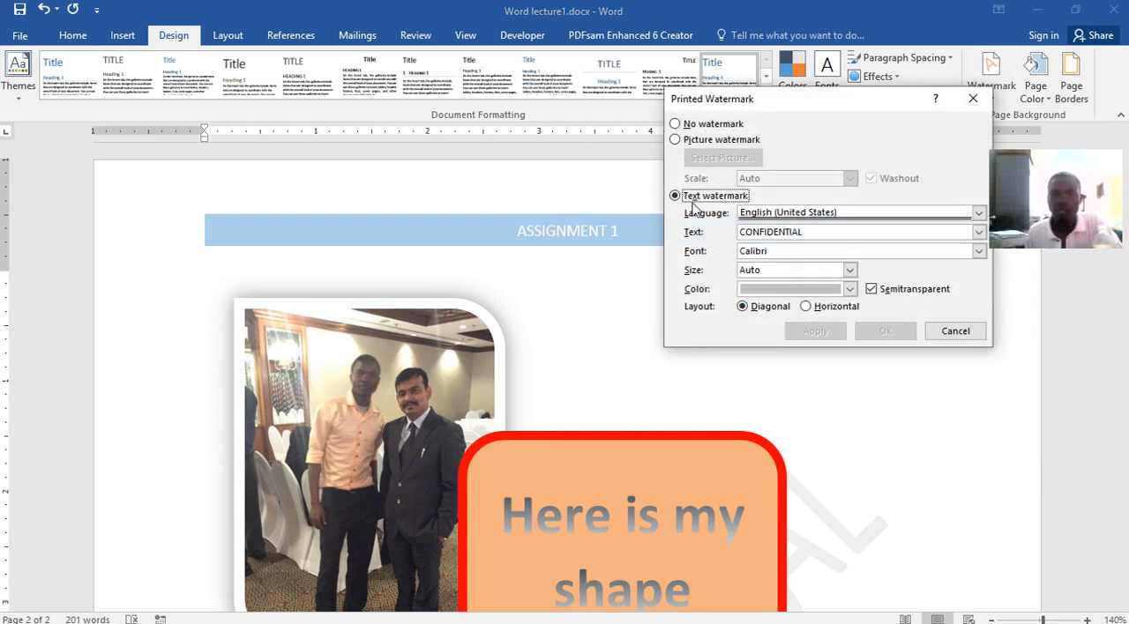
left_click(675, 124)
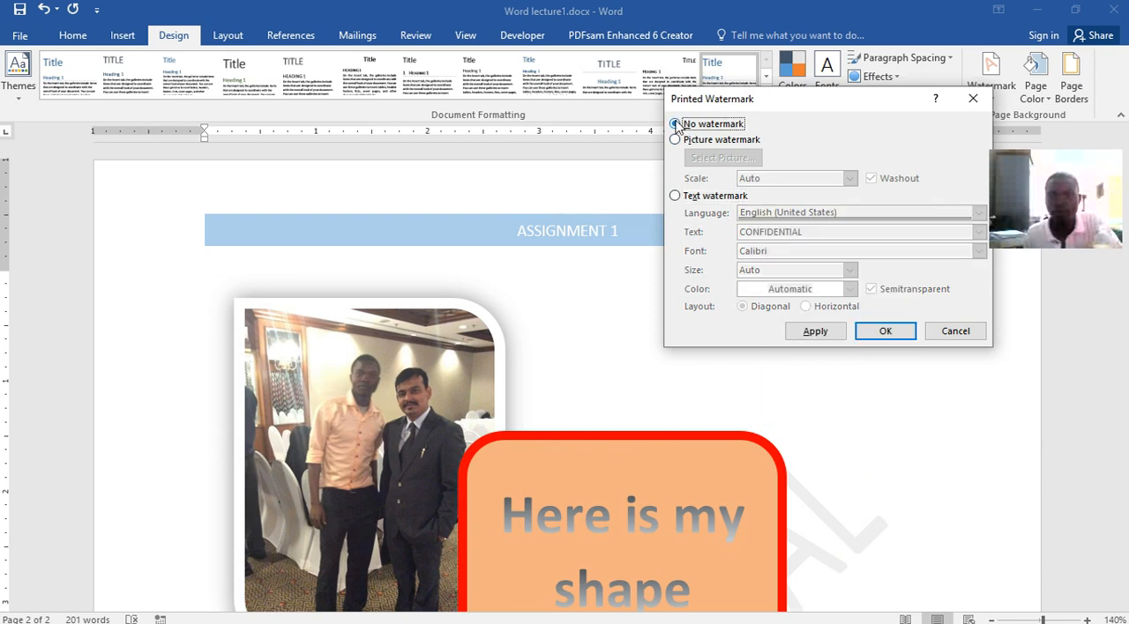
left_click(675, 140)
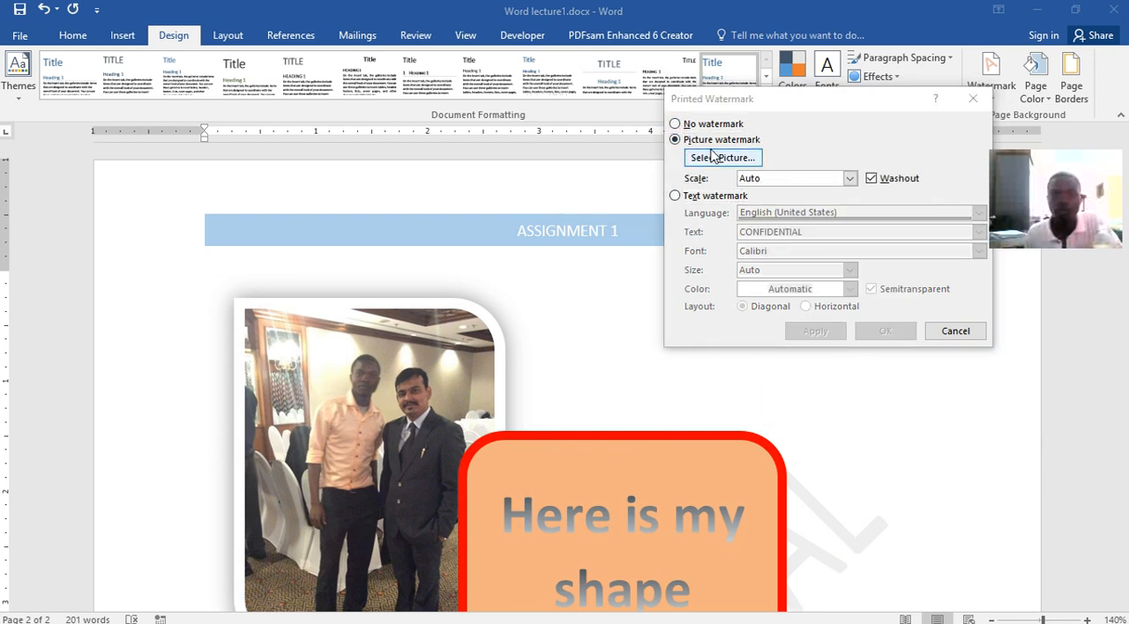
left_click(723, 157)
left_click(748, 480)
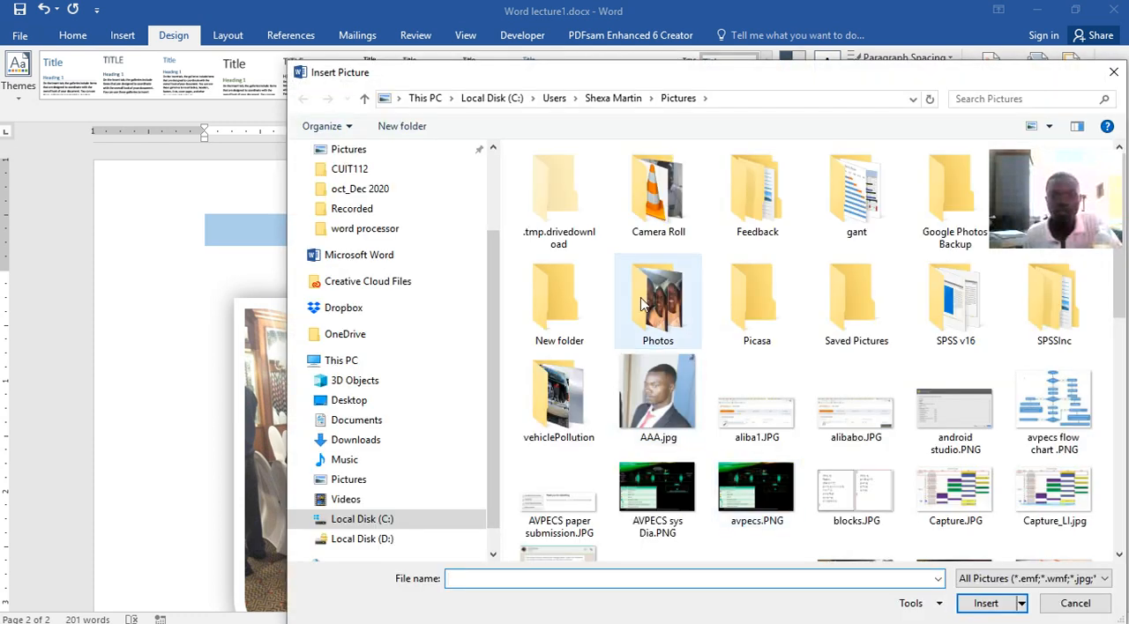
double_click(644, 300)
left_click(660, 187)
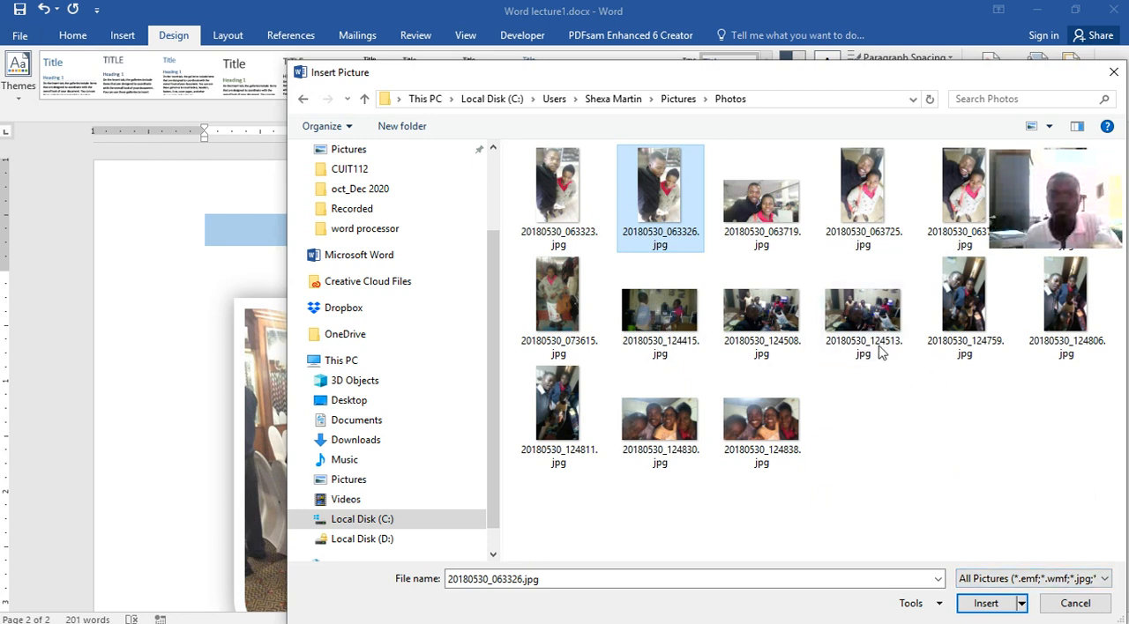
left_click(677, 98)
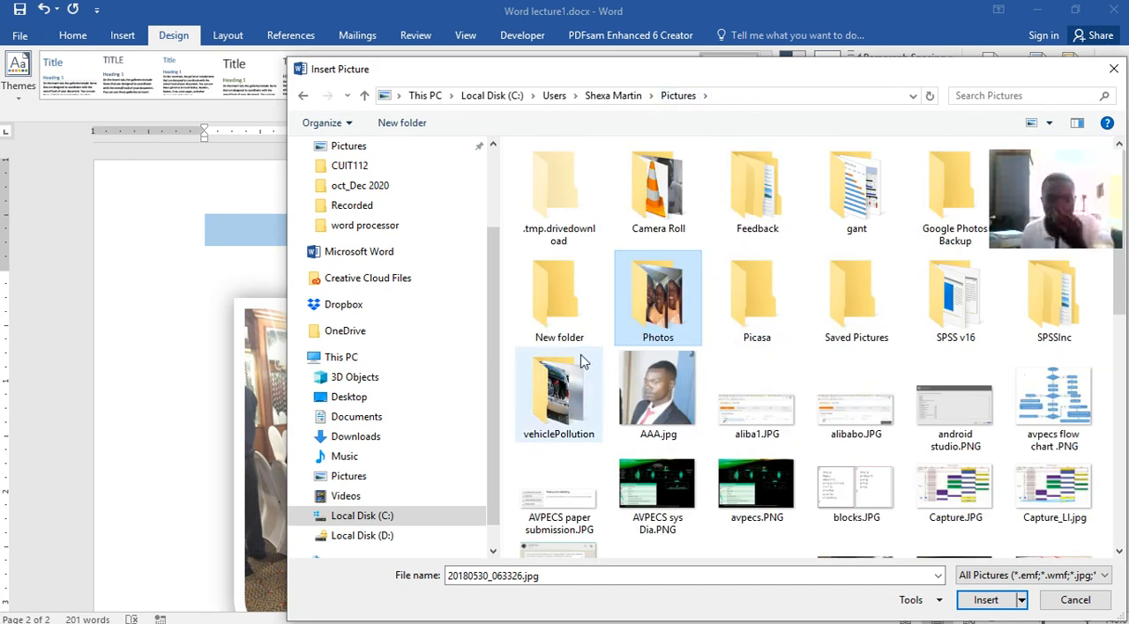
Apply img1.jpg from the vehiclePollution folder as the picture watermark with Auto scale and Washout, and check it on page 2
left_click(569, 383)
double_click(569, 383)
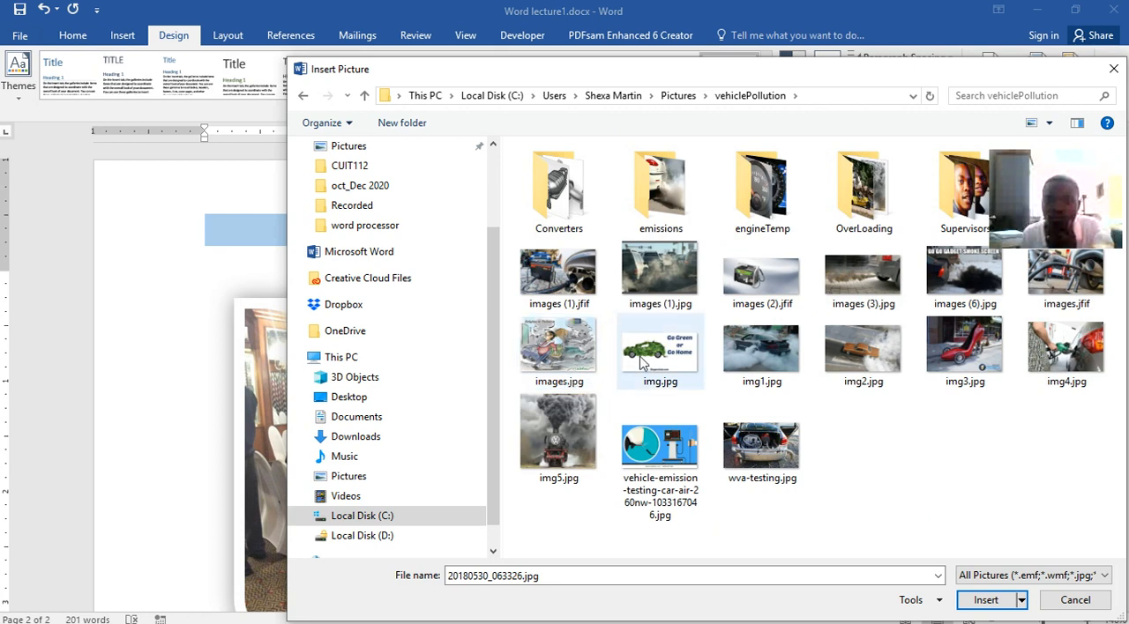
left_click(758, 347)
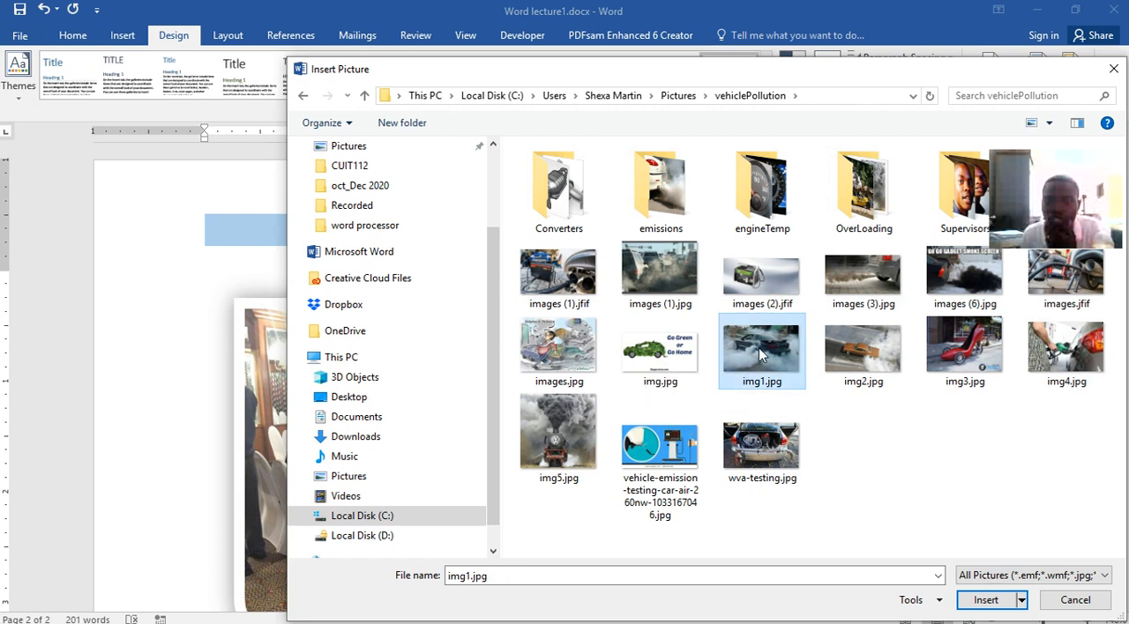
left_click(983, 601)
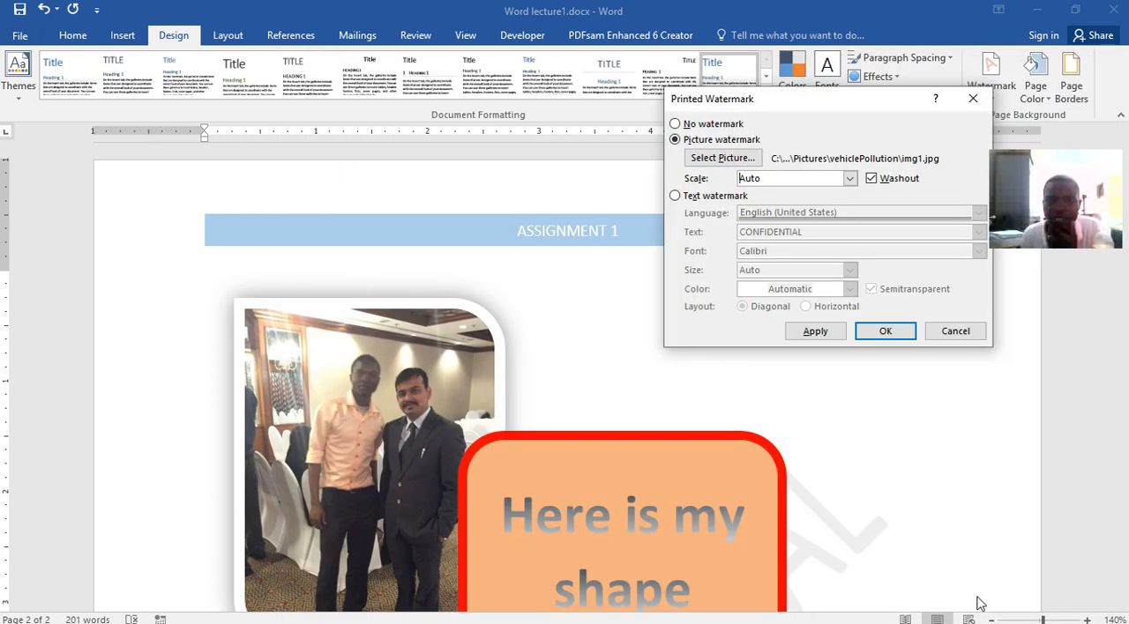
left_click(824, 338)
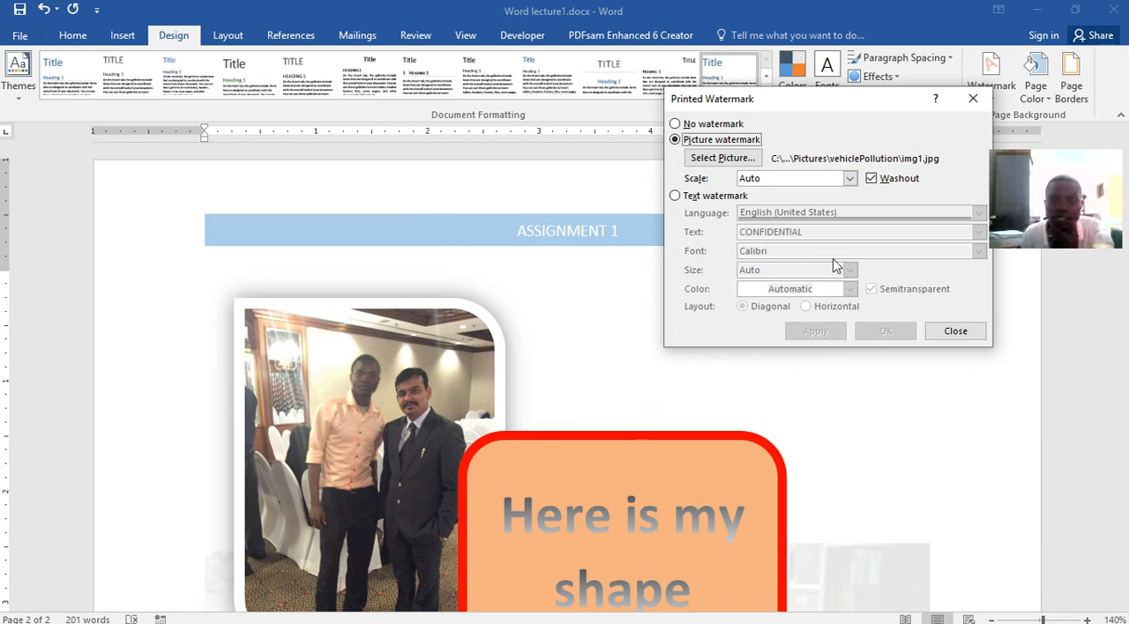
left_click(973, 99)
scroll(837, 436, "down", 6)
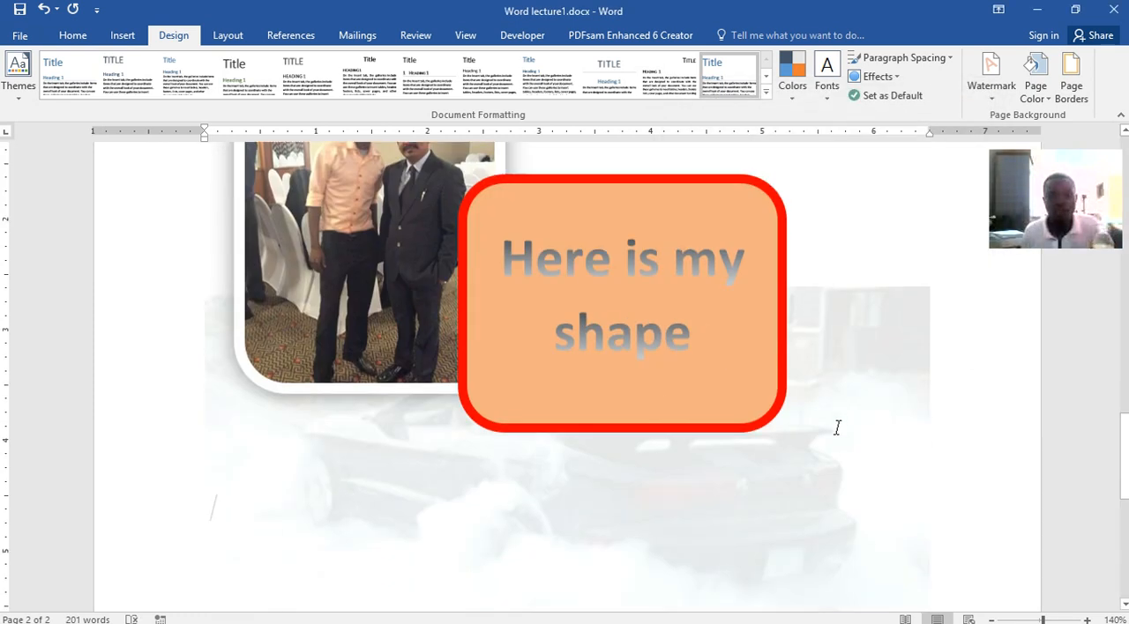
scroll(837, 426, "up", 4)
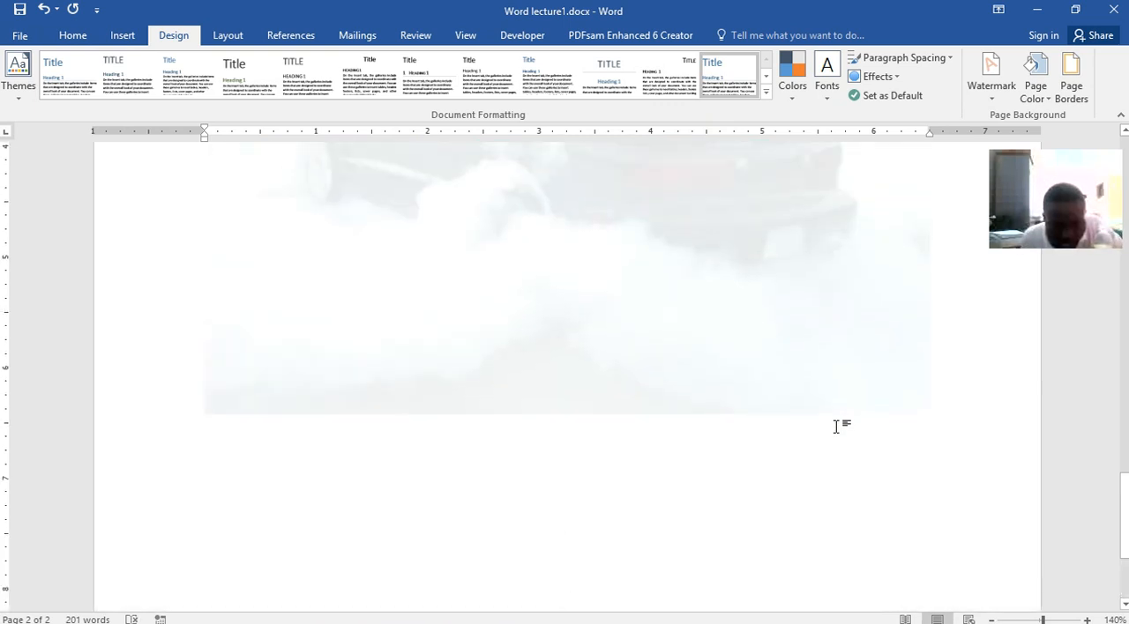
scroll(837, 426, "up", 3)
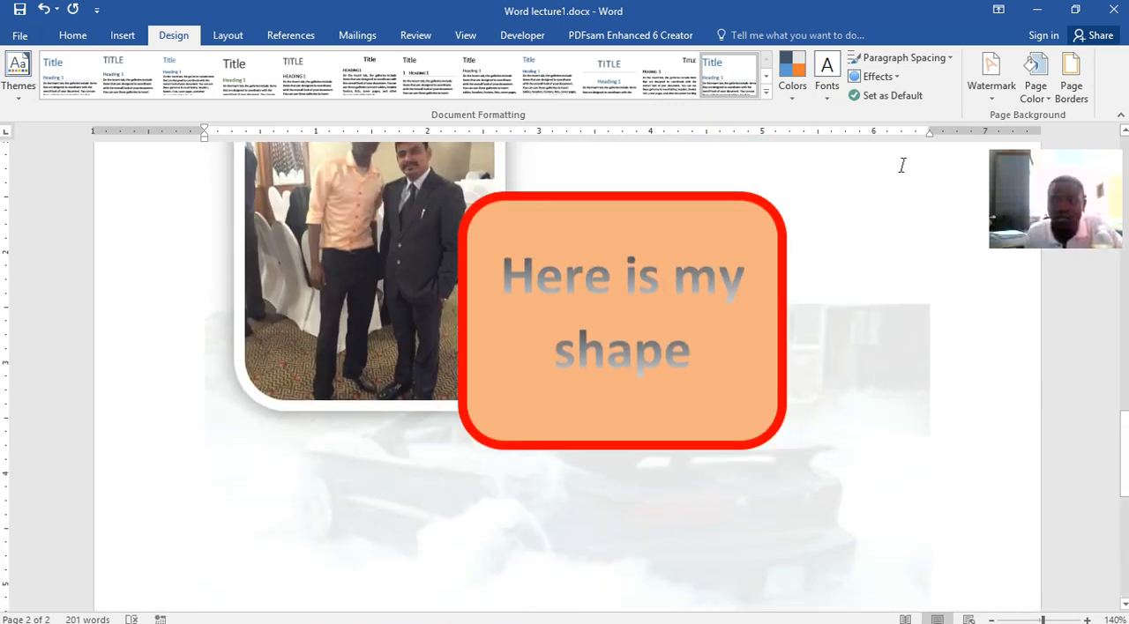
Turn off Washout for the existing picture watermark, apply the change and review it across the document
left_click(992, 79)
left_click(821, 448)
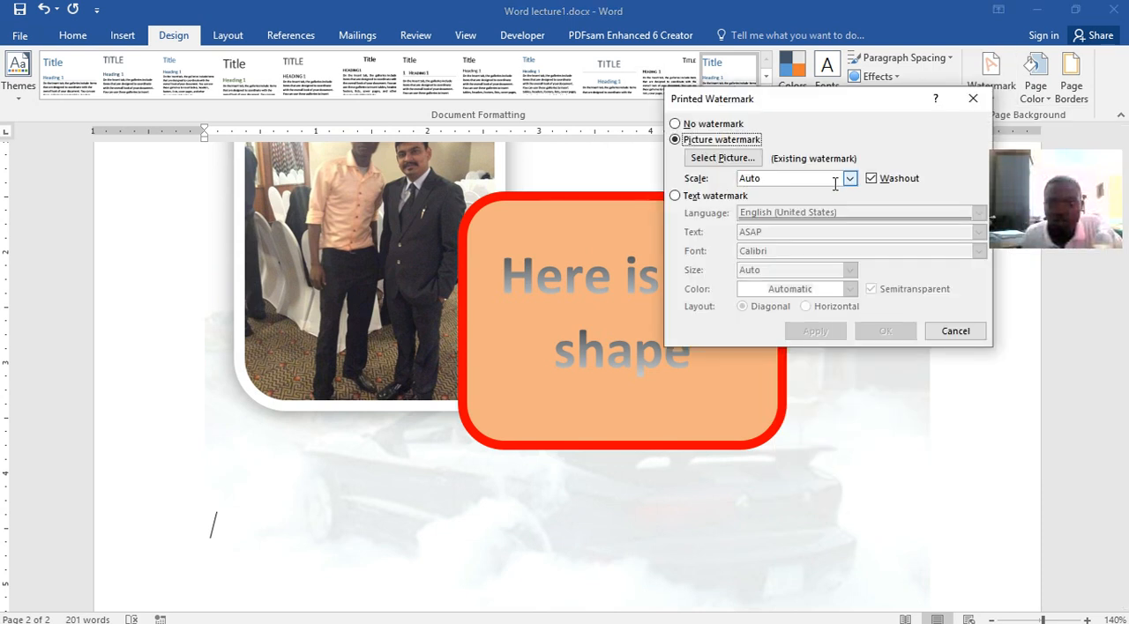
left_click(872, 179)
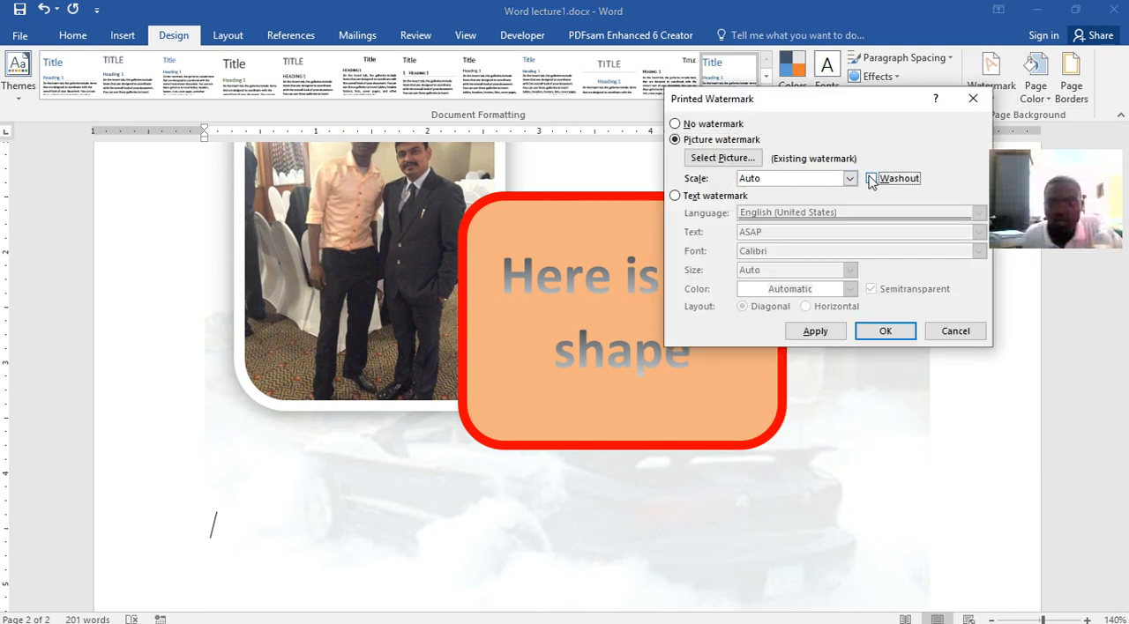
left_click(836, 333)
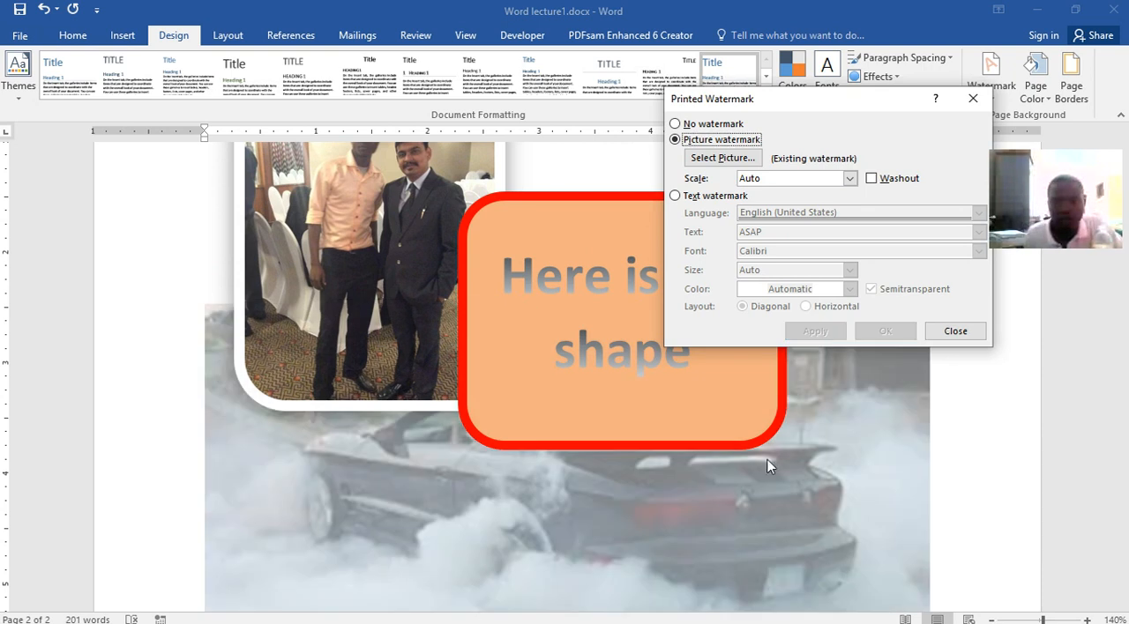
left_click(955, 331)
scroll(812, 370, "down", 6)
scroll(799, 357, "up", 6)
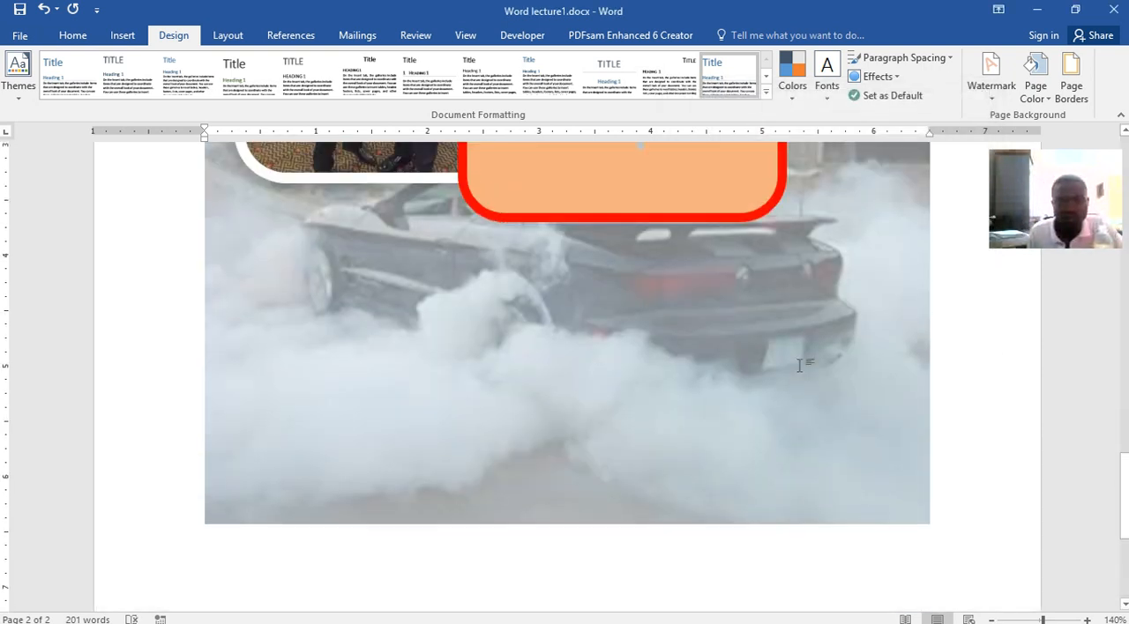
scroll(680, 385, "down", 4)
scroll(604, 317, "down", 3)
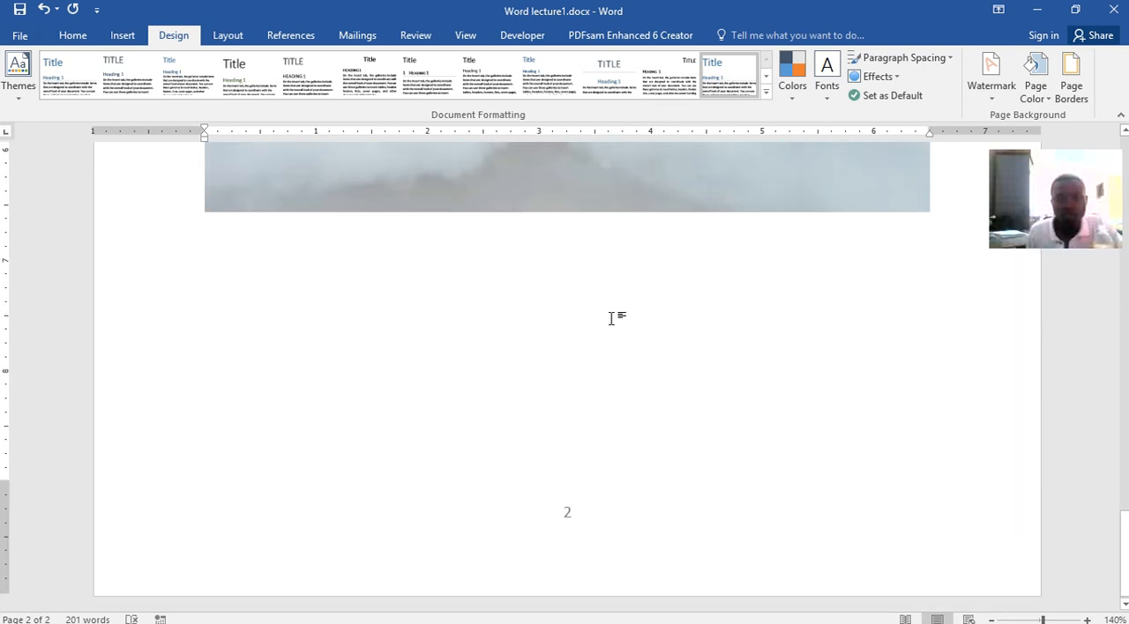
scroll(630, 291, "up", 8)
scroll(631, 295, "up", 10)
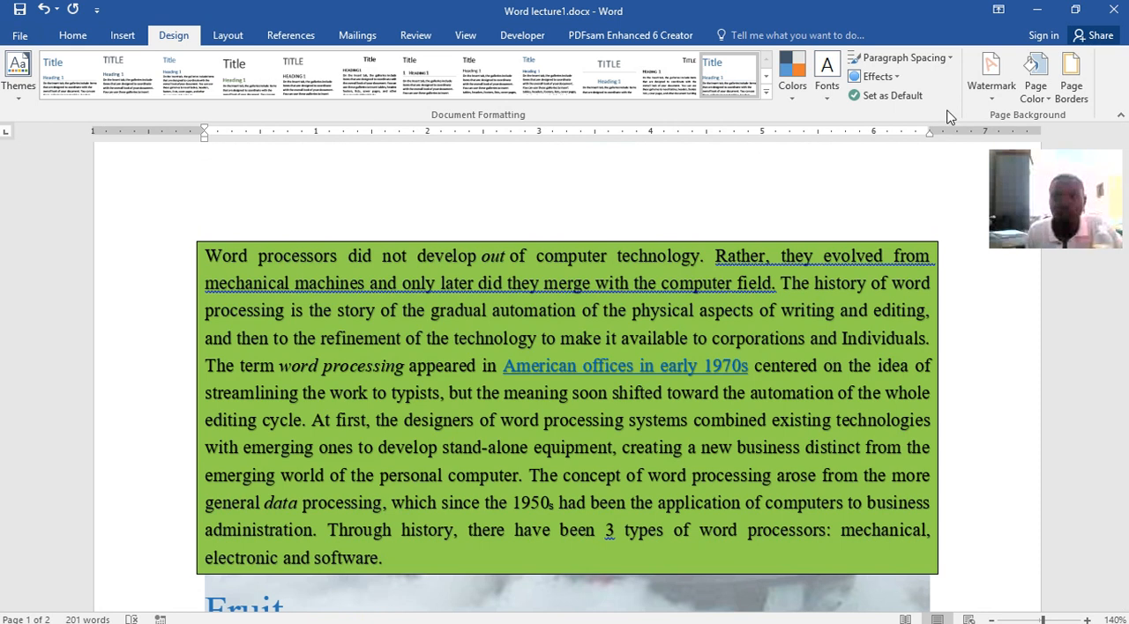
Turn Washout on for the picture watermark, set its scale to 100%, apply it and review the pages
left_click(978, 105)
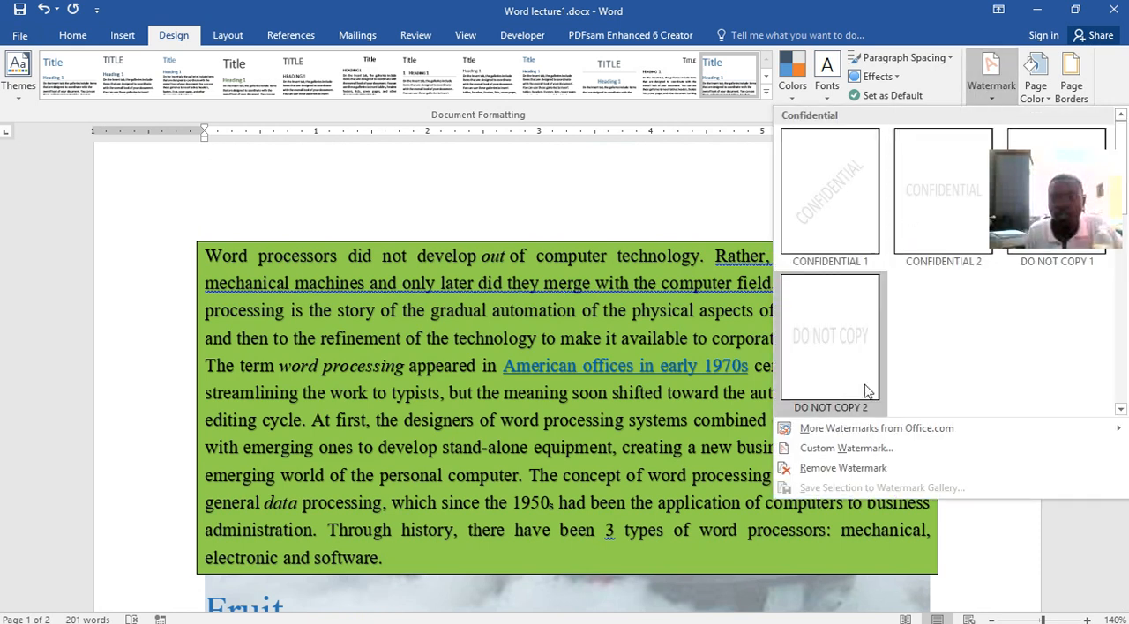
left_click(861, 447)
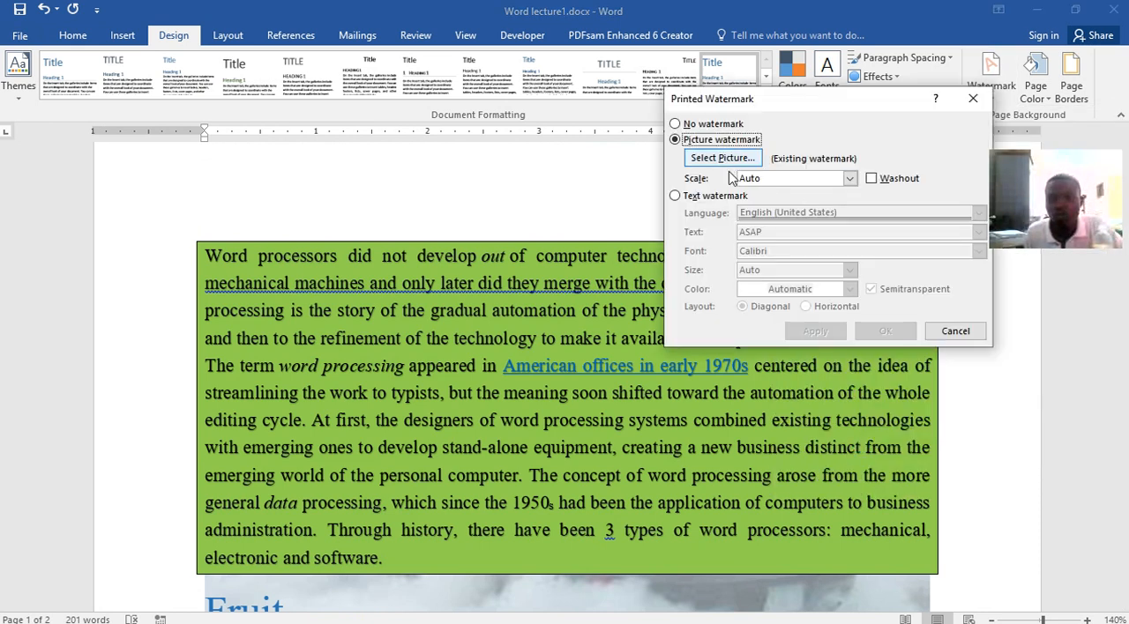
left_click(872, 179)
left_click(849, 178)
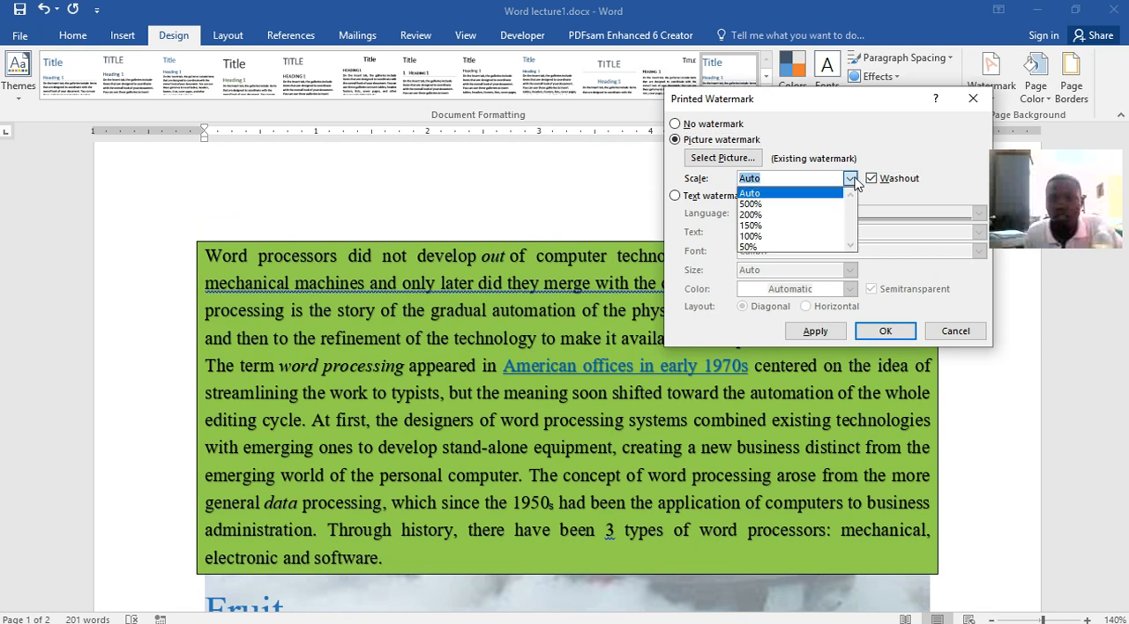
left_click(773, 237)
left_click(815, 334)
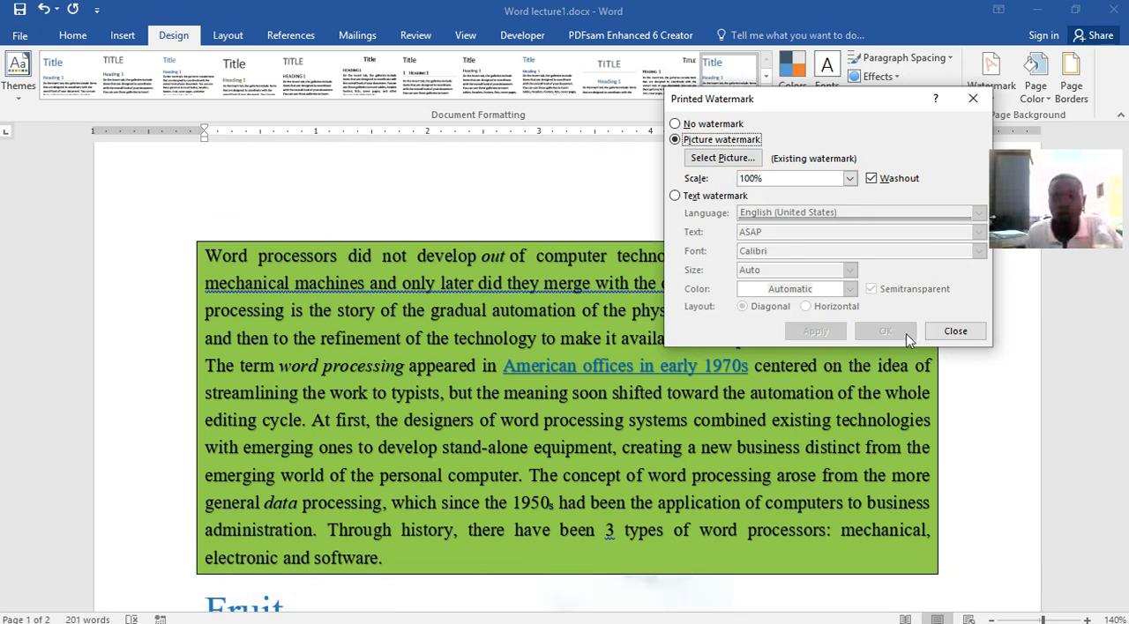
left_click(942, 334)
scroll(767, 547, "down", 10)
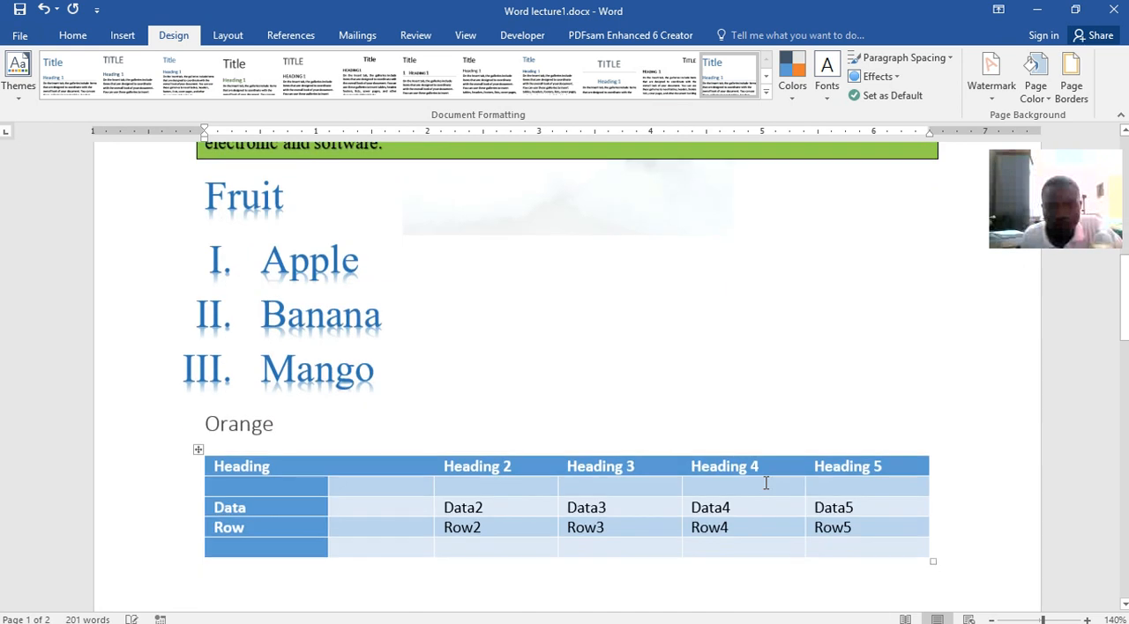
scroll(764, 482, "down", 3)
scroll(764, 488, "up", 6)
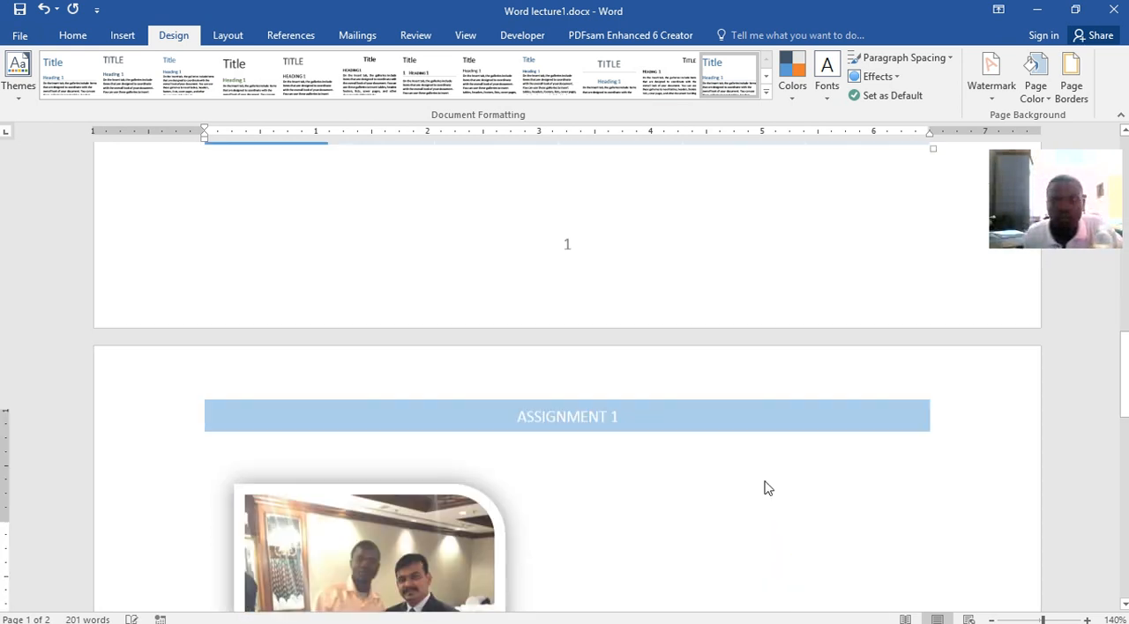
Switch the custom watermark to a text watermark and select its ASAP wording
left_click(992, 84)
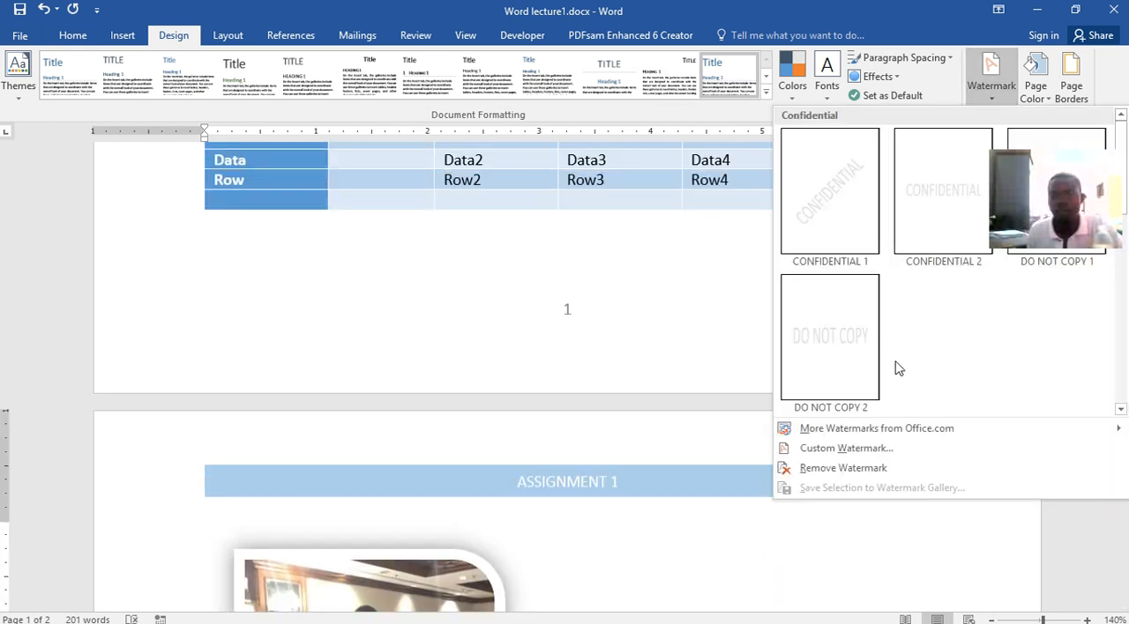
left_click(838, 450)
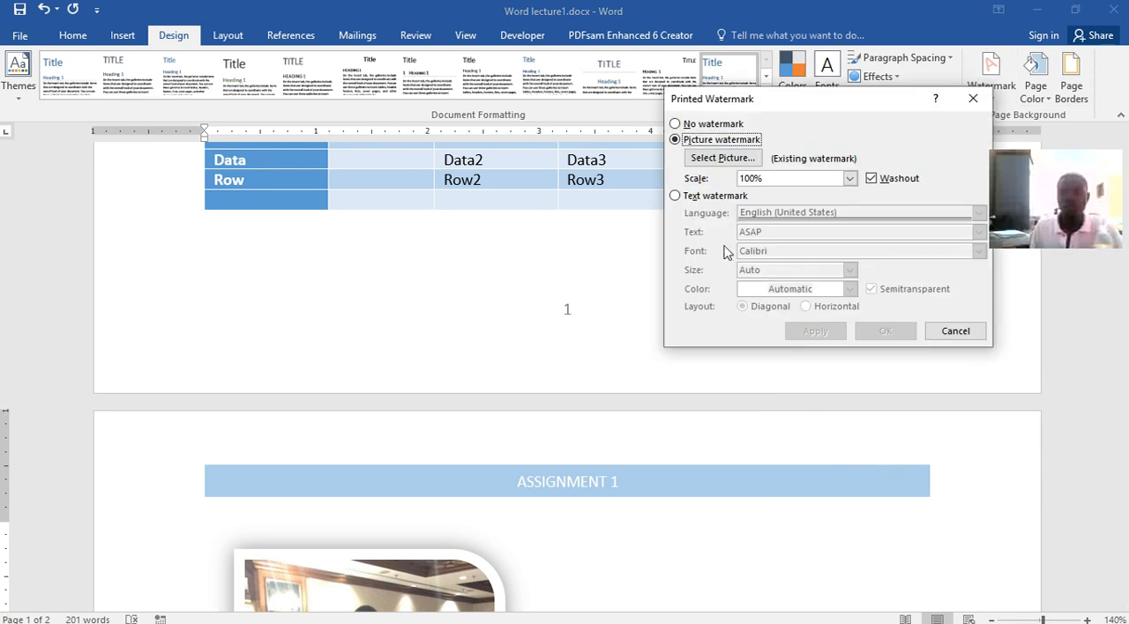
left_click(676, 195)
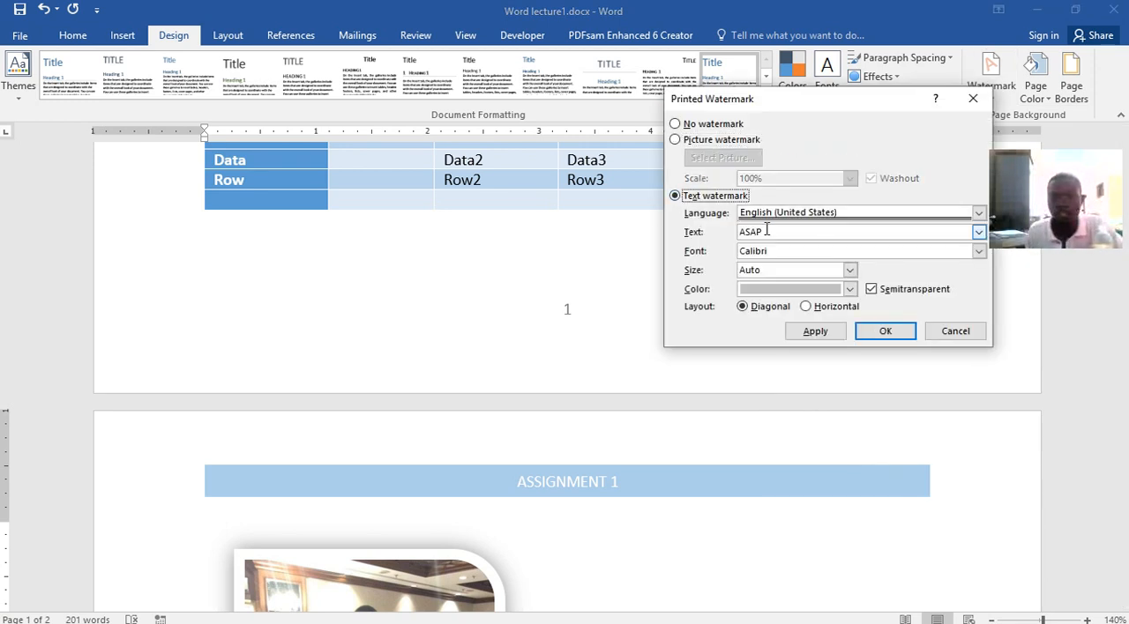
left_click_drag(769, 231, 739, 231)
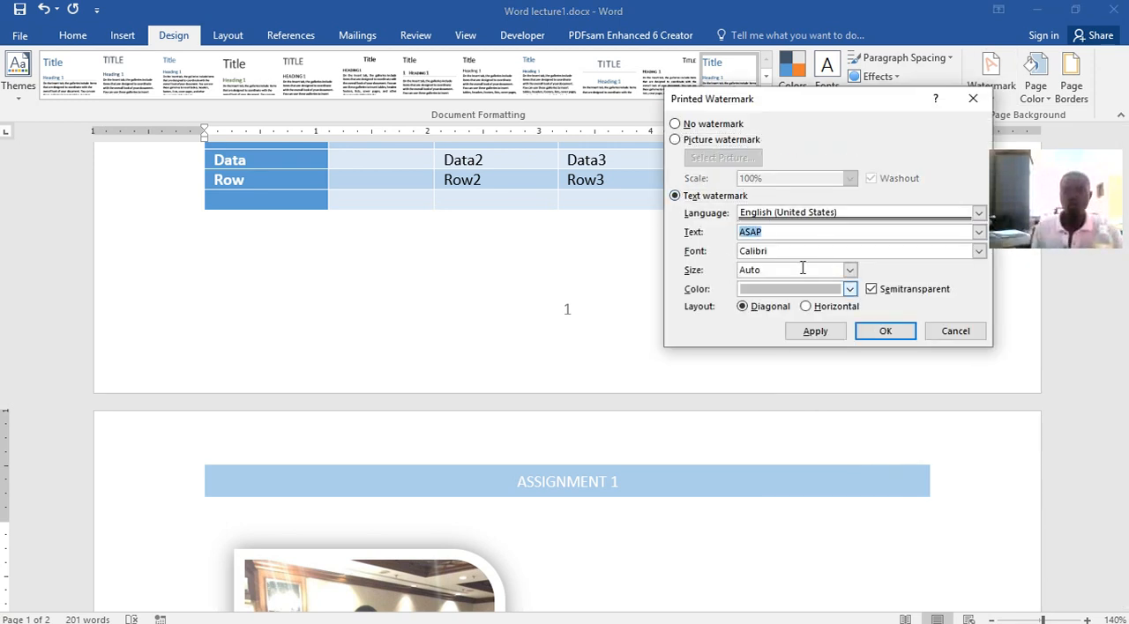
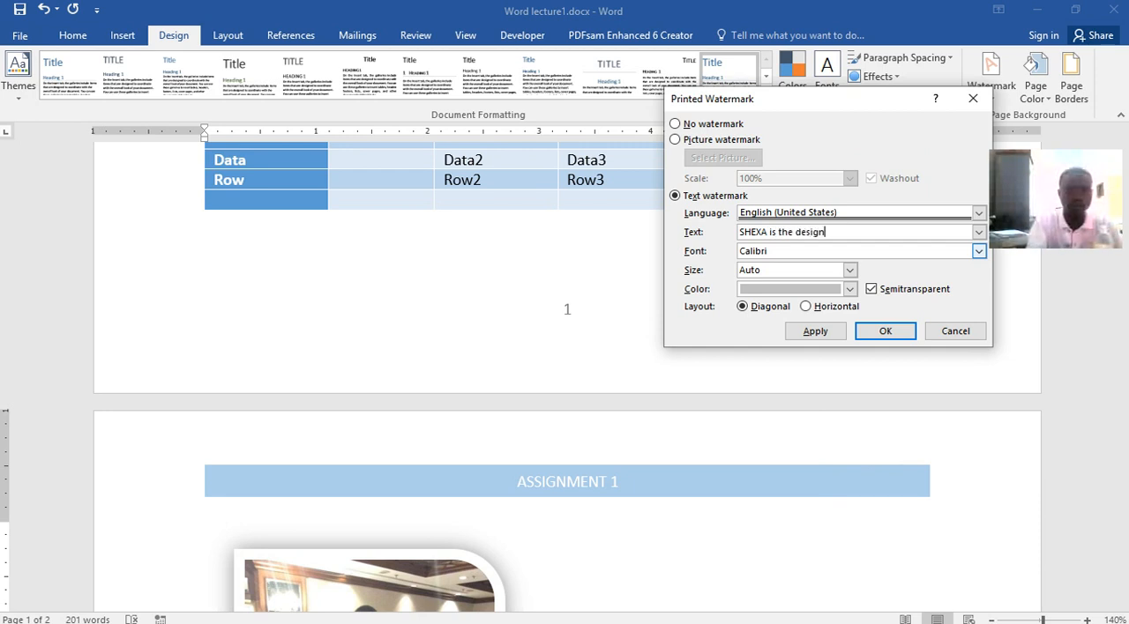
Apply the text watermark "SHEXA is the designer", then turn off its Semitransparent option
left_click(816, 332)
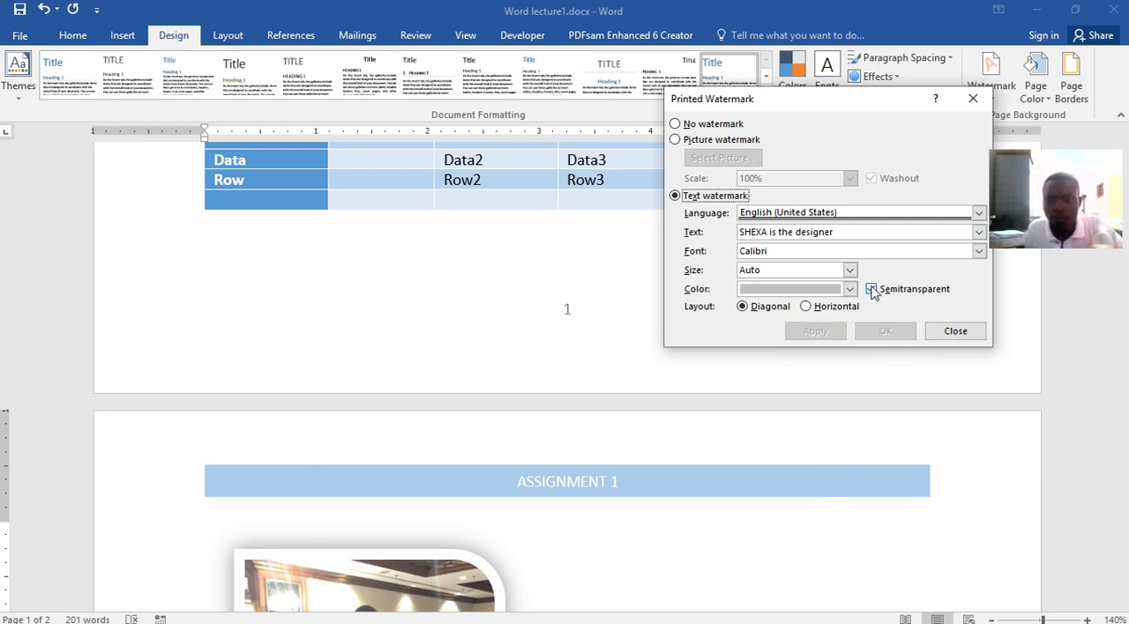
left_click(871, 290)
left_click(816, 332)
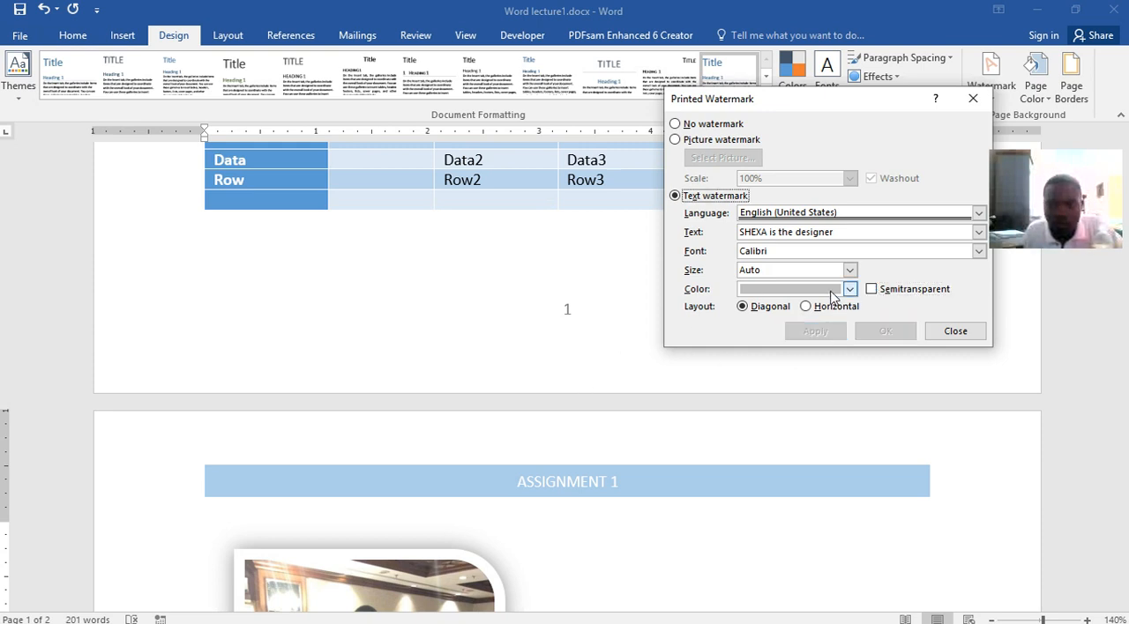
Set the text watermark's color to standard red, apply it and close the watermark settings
left_click(850, 291)
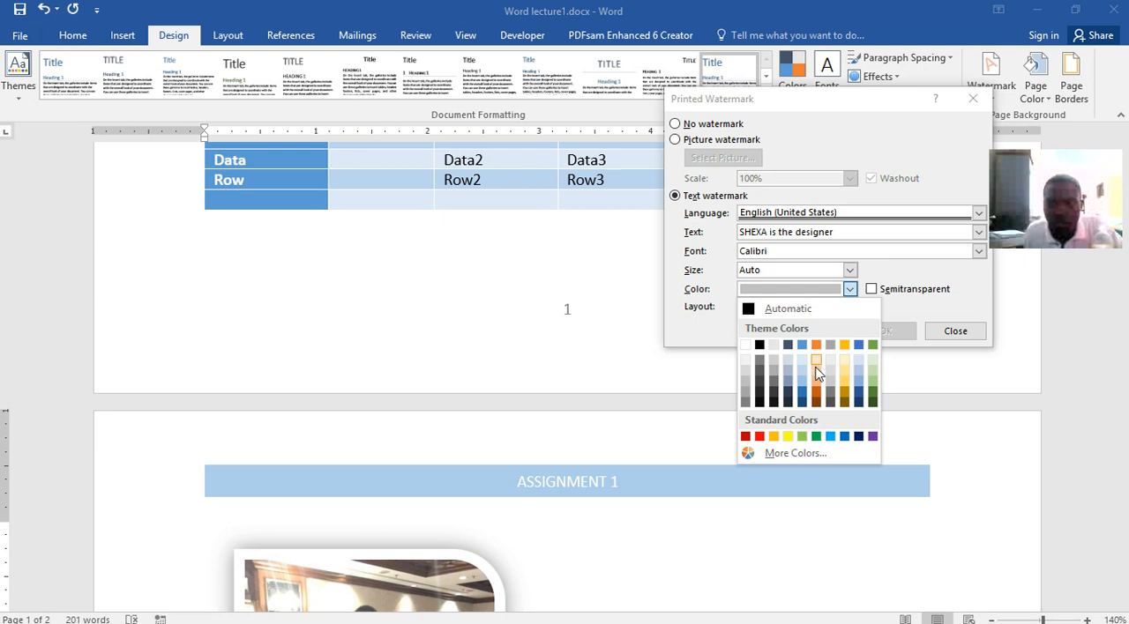
left_click(759, 438)
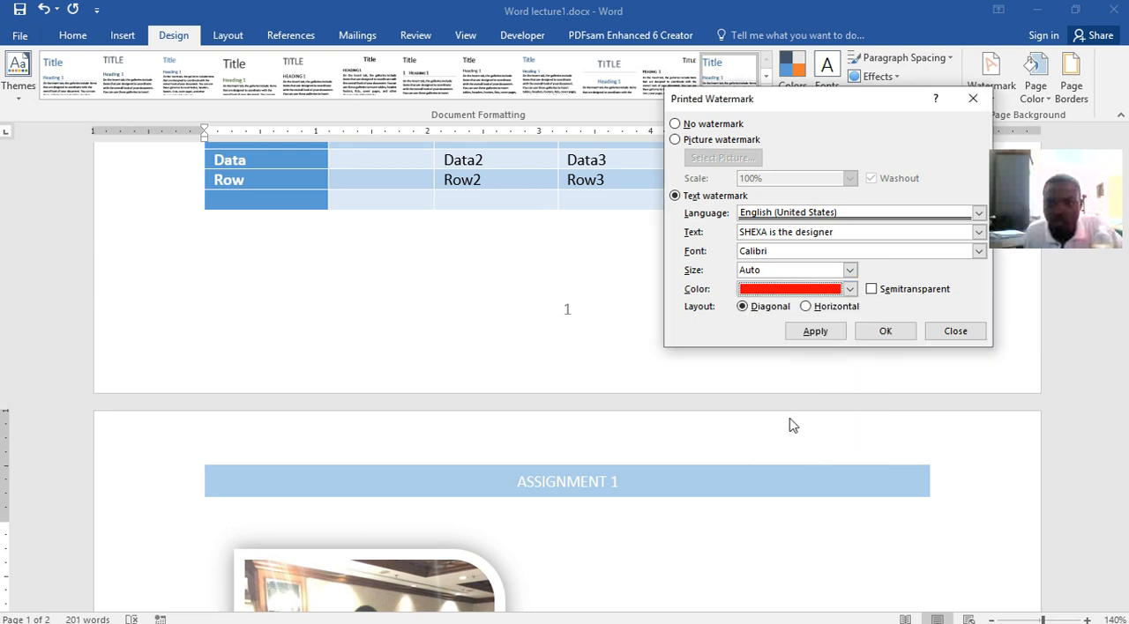
left_click(813, 333)
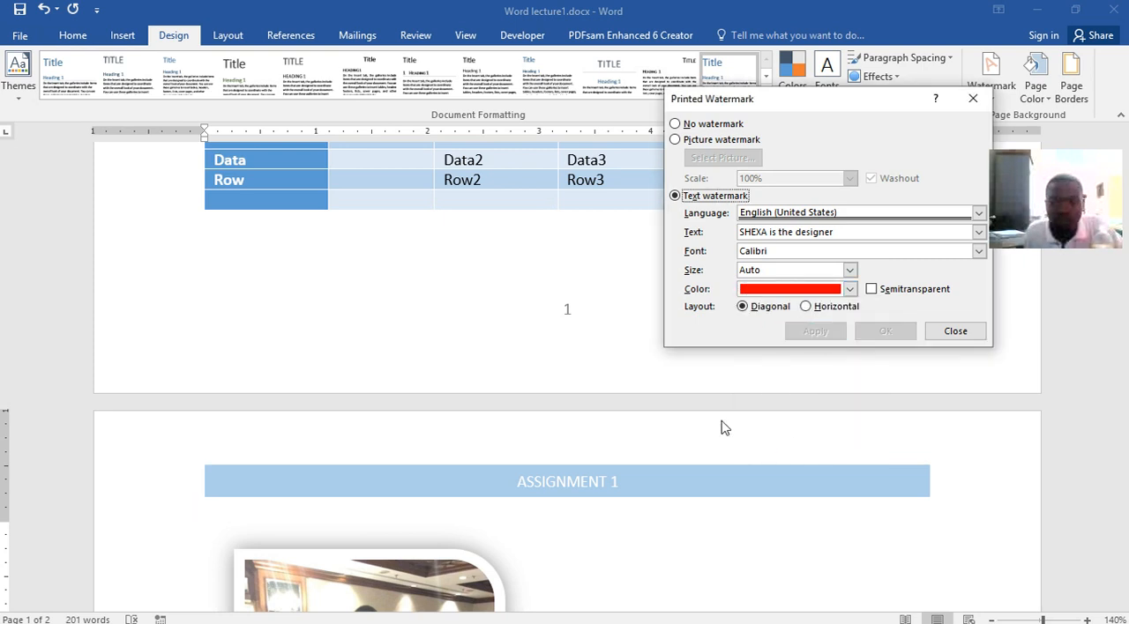
left_click(942, 331)
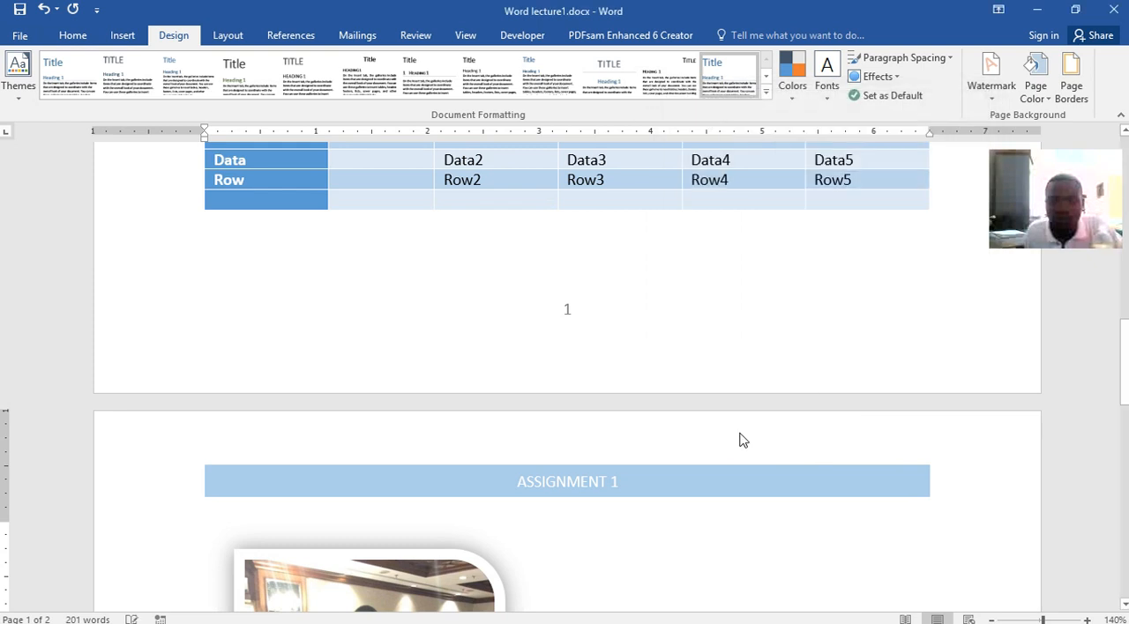
Examine how the red diagonal text watermark appears behind the content on both pages
scroll(739, 431, "down", 10)
scroll(680, 315, "up", 3)
scroll(785, 312, "down", 5)
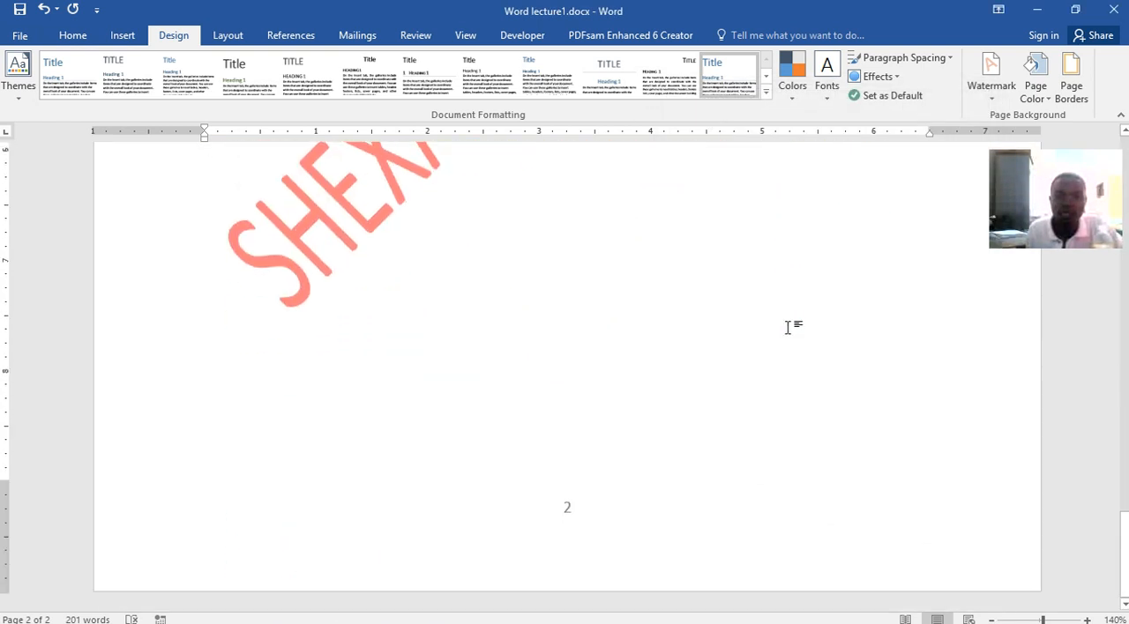
scroll(788, 327, "up", 15)
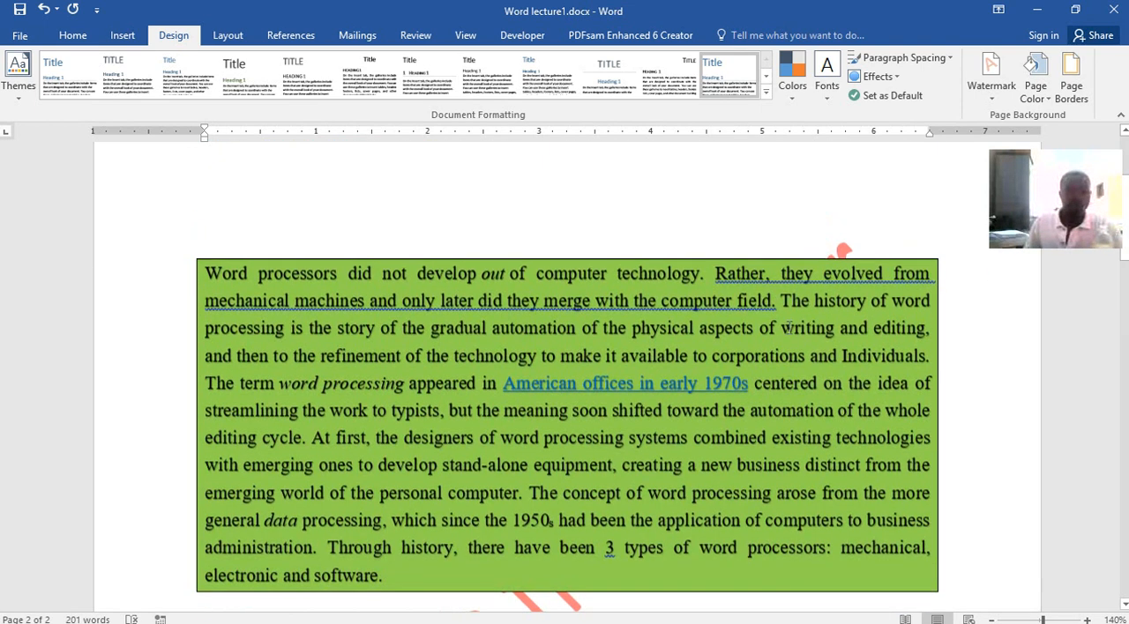
scroll(788, 328, "up", 2)
scroll(737, 330, "down", 6)
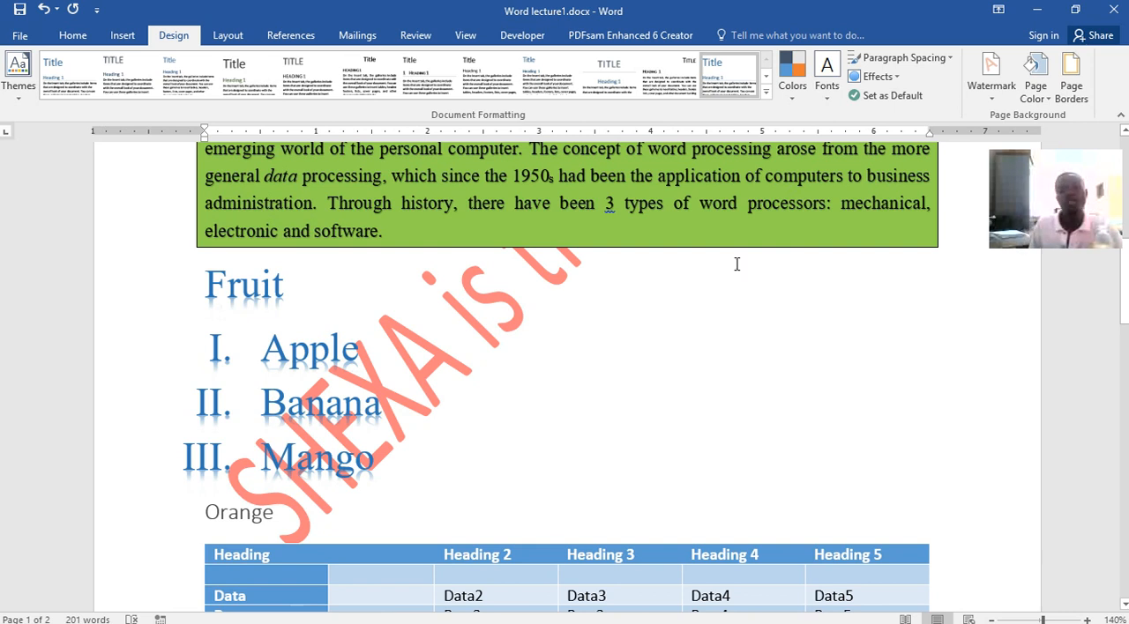
scroll(621, 484, "up", 6)
scroll(621, 484, "up", 1)
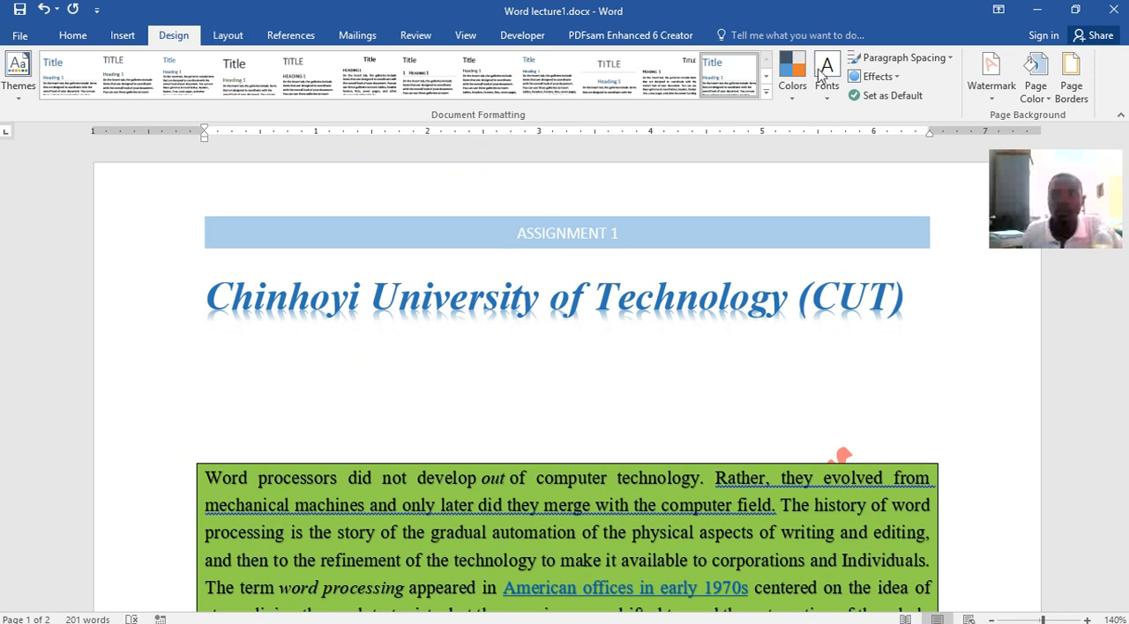
Set the page color to standard orange and review it on both pages
left_click(1037, 98)
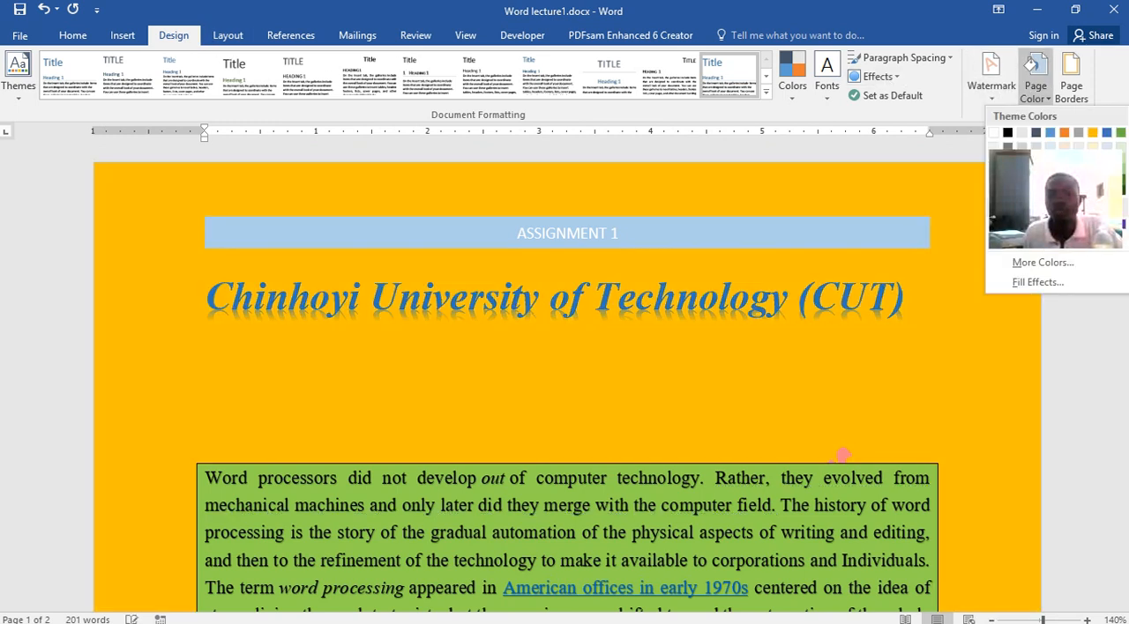
left_click(1021, 224)
scroll(875, 244, "down", 12)
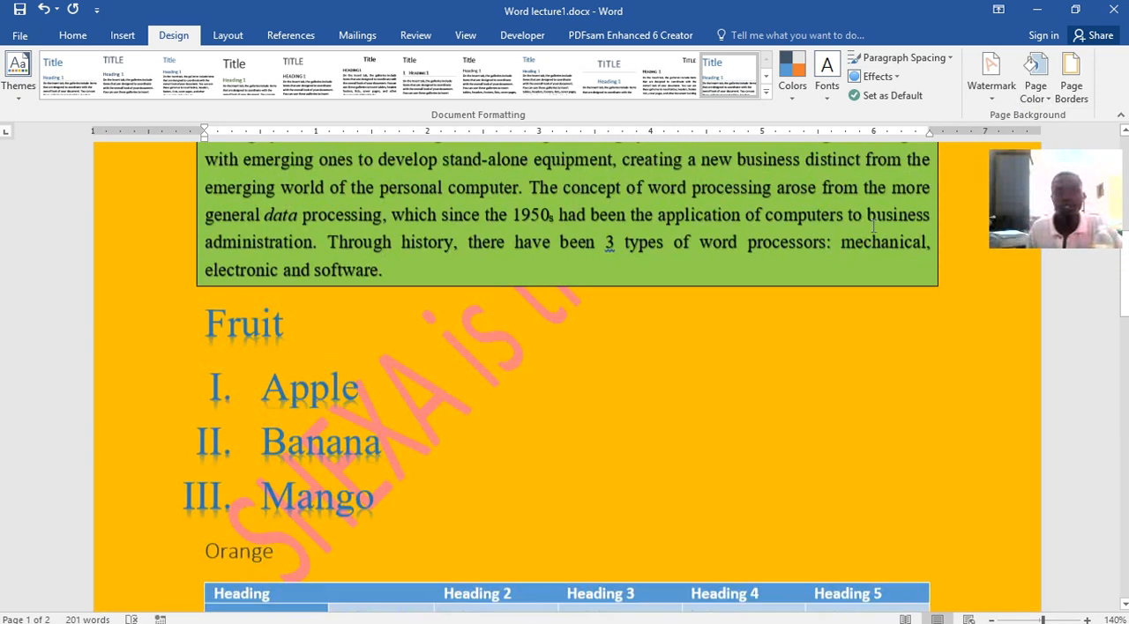
scroll(870, 208, "down", 10)
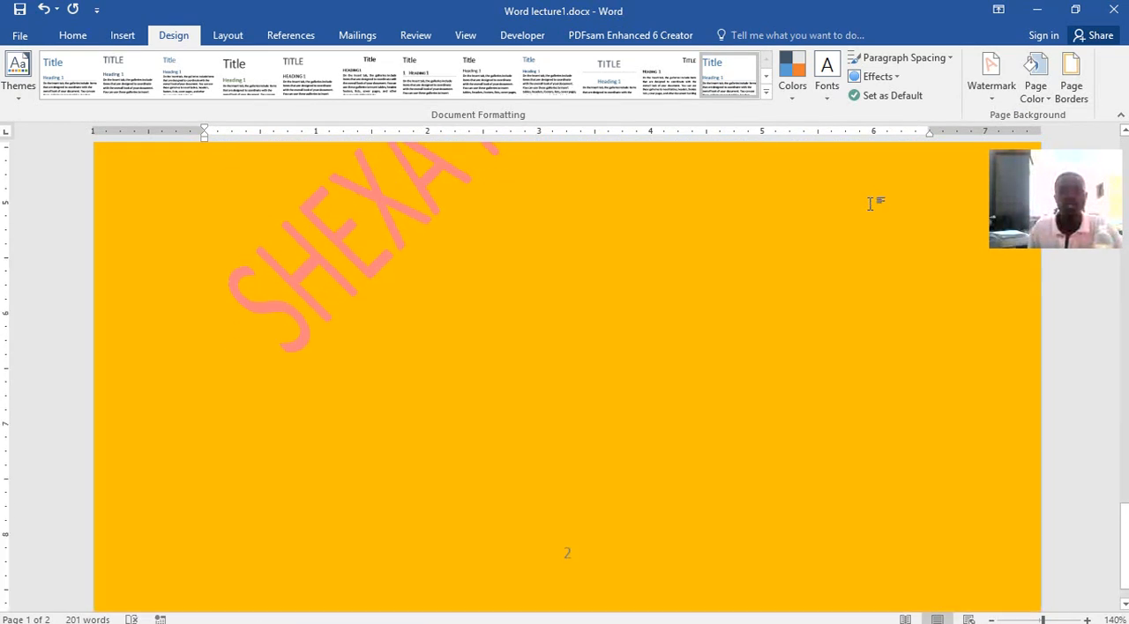
scroll(871, 208, "up", 6)
scroll(871, 203, "up", 2)
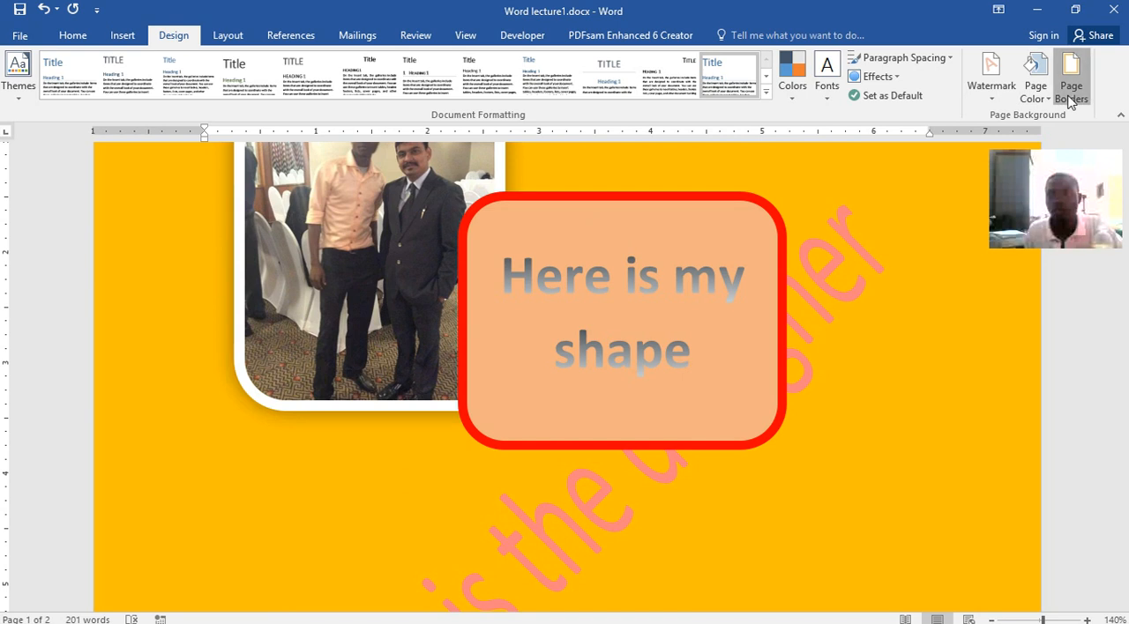
Add a 3-D page border with a ½ pt solid line to the whole document
left_click(1070, 86)
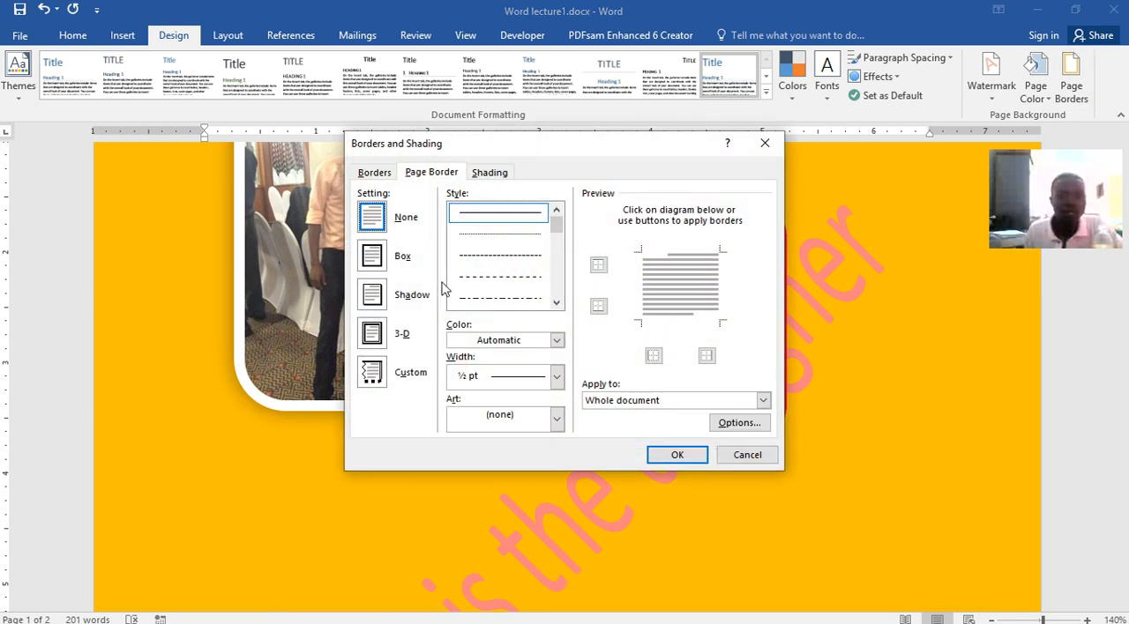
left_click(374, 335)
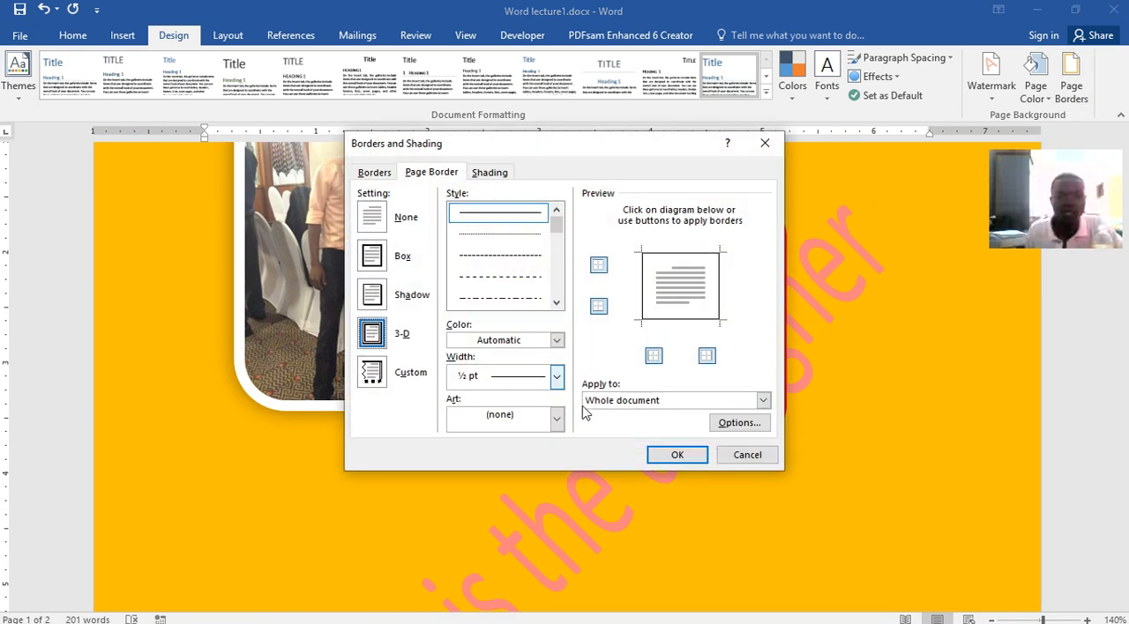
left_click(677, 456)
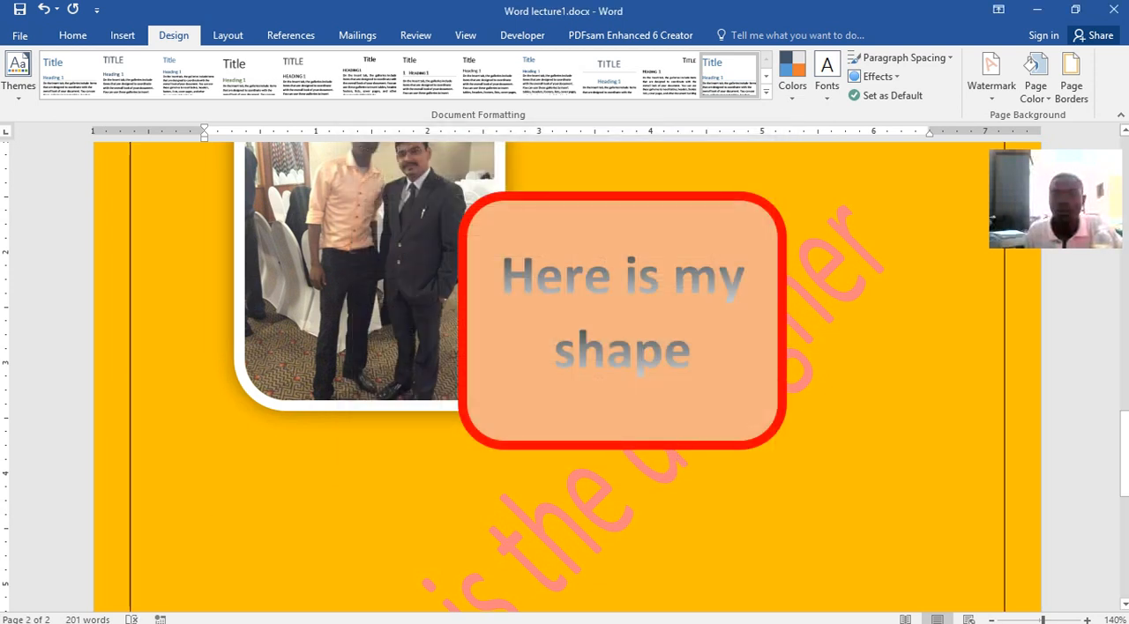
Increase the page border's width to 6 pt for the whole document and review it on the pages
left_click(1076, 88)
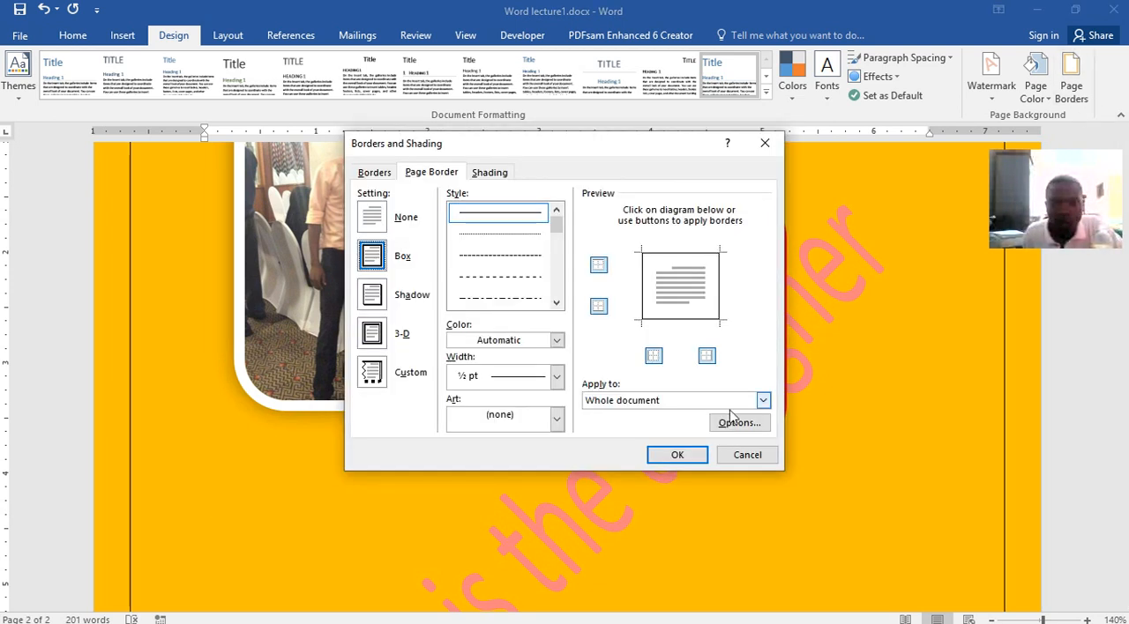
left_click(556, 378)
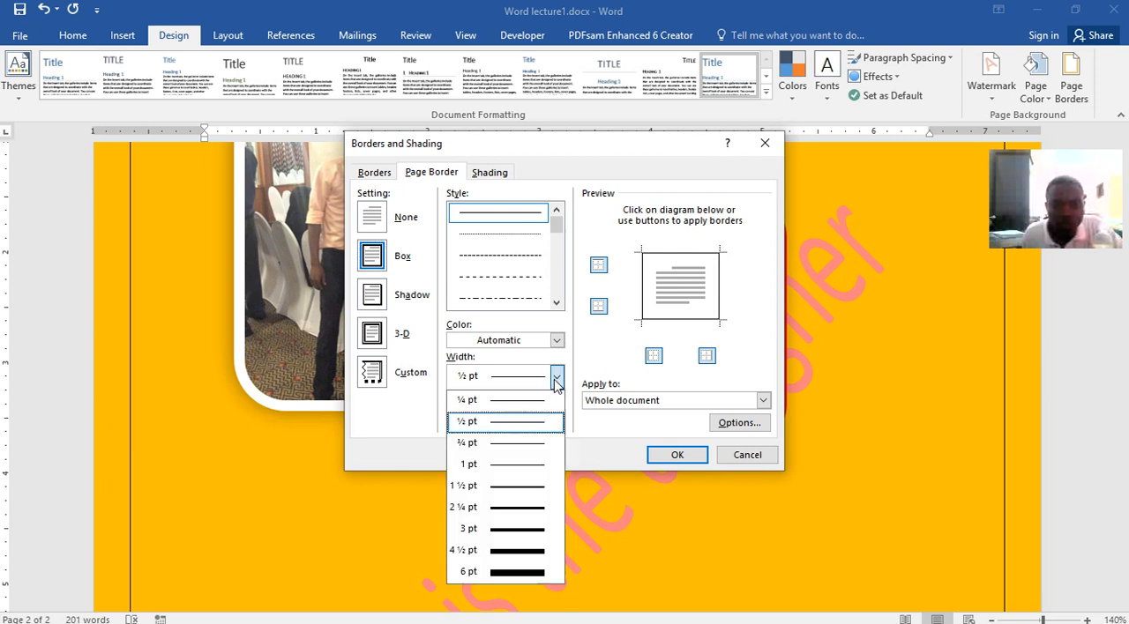
left_click(518, 578)
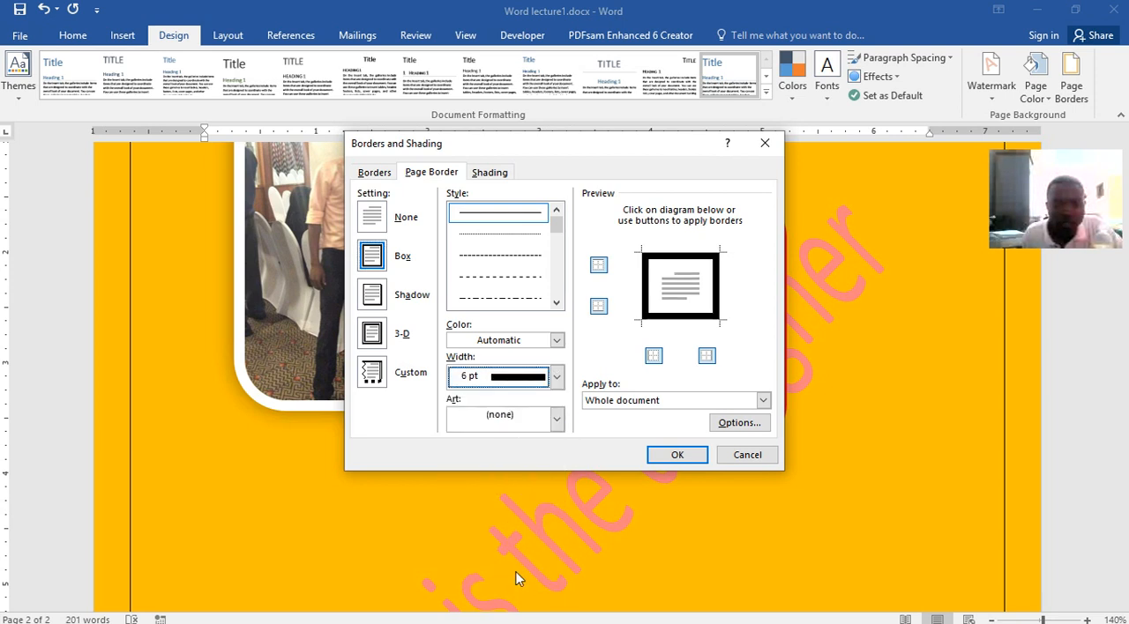
left_click(677, 455)
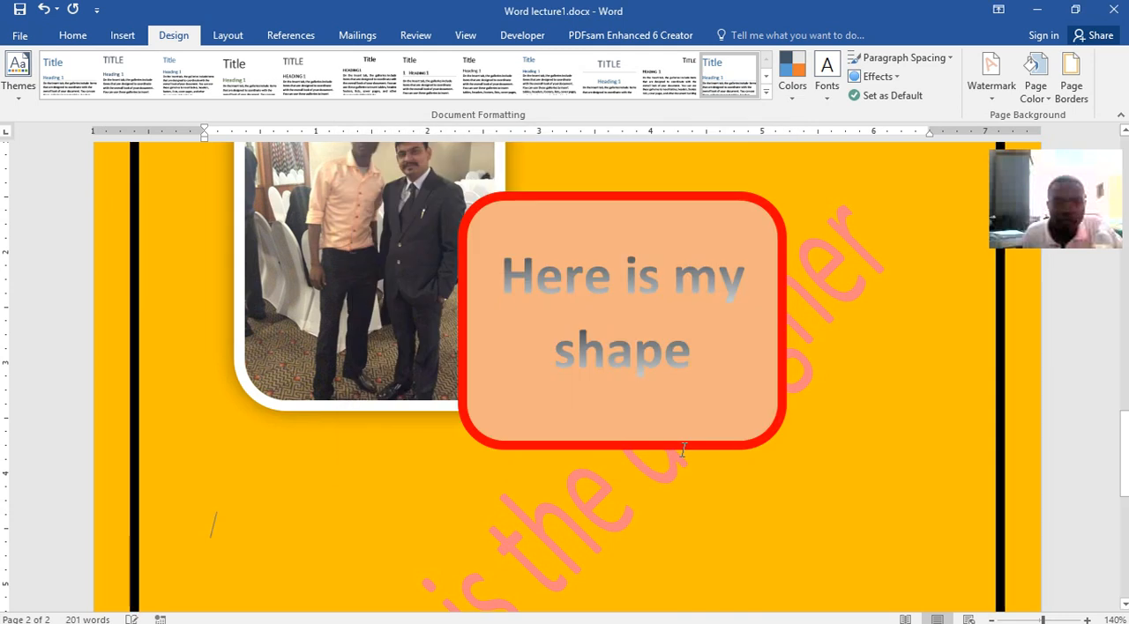
scroll(723, 397, "up", 10)
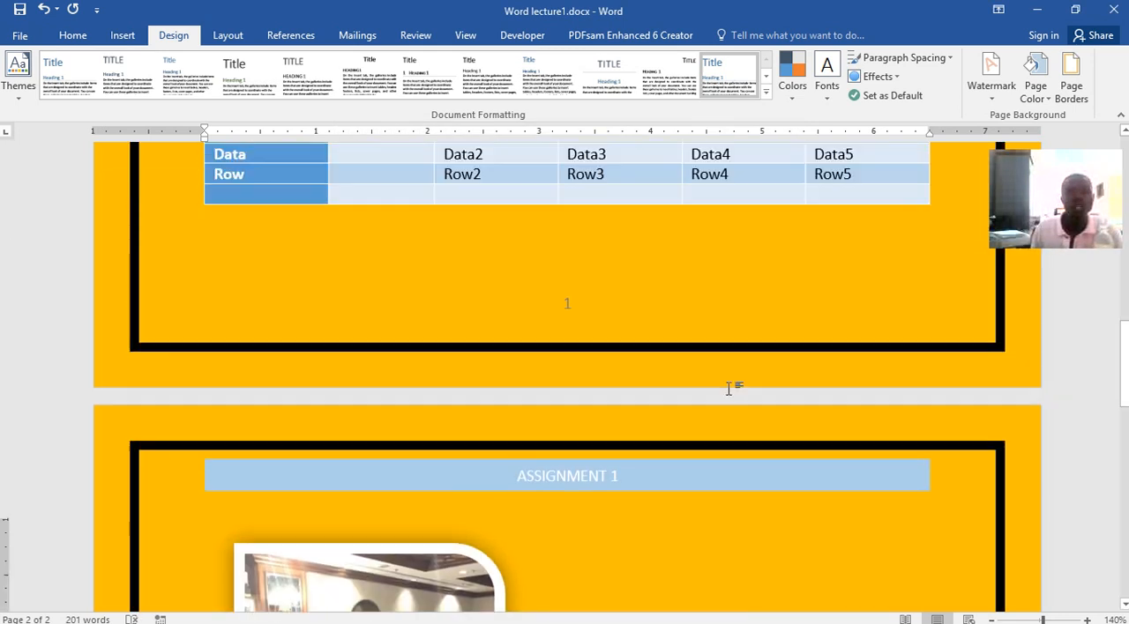
scroll(728, 374, "up", 10)
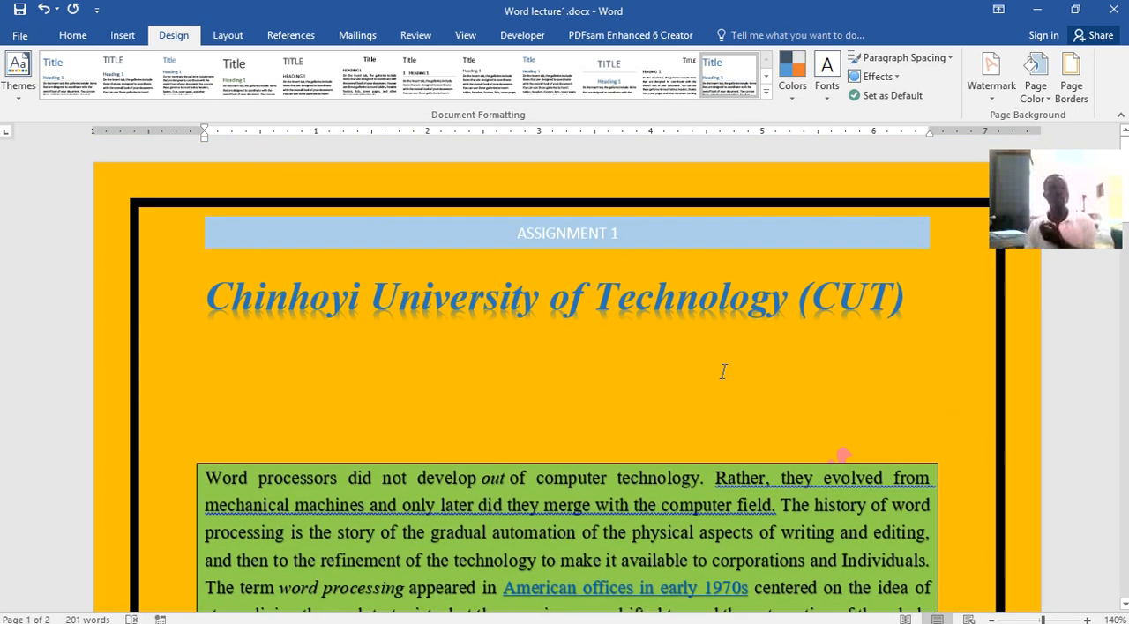
scroll(723, 372, "down", 10)
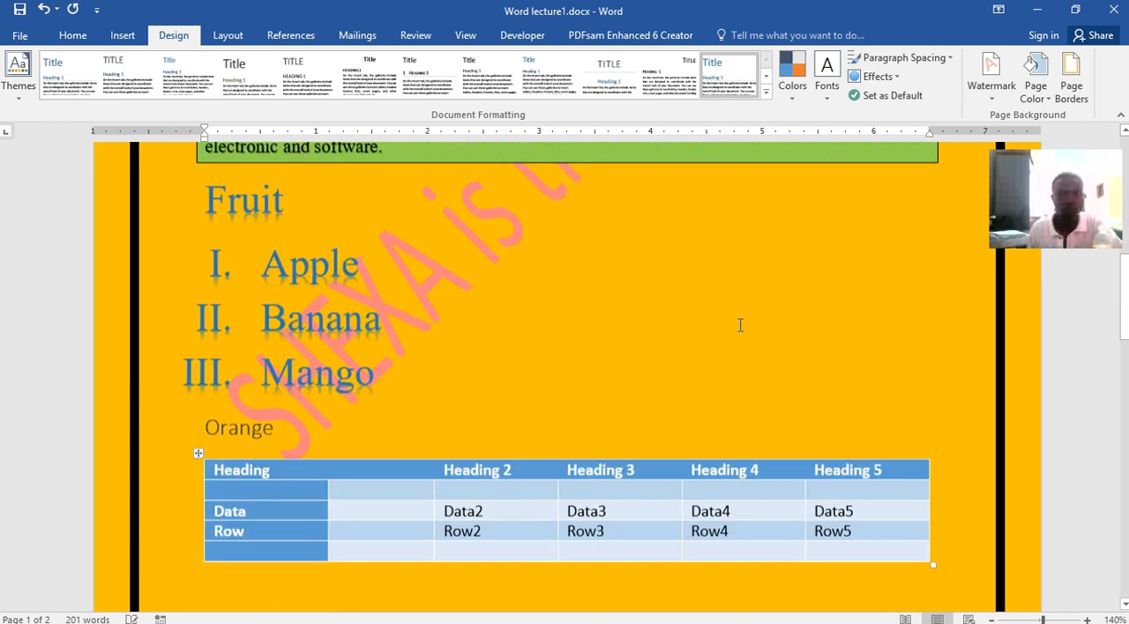
scroll(739, 332, "down", 15)
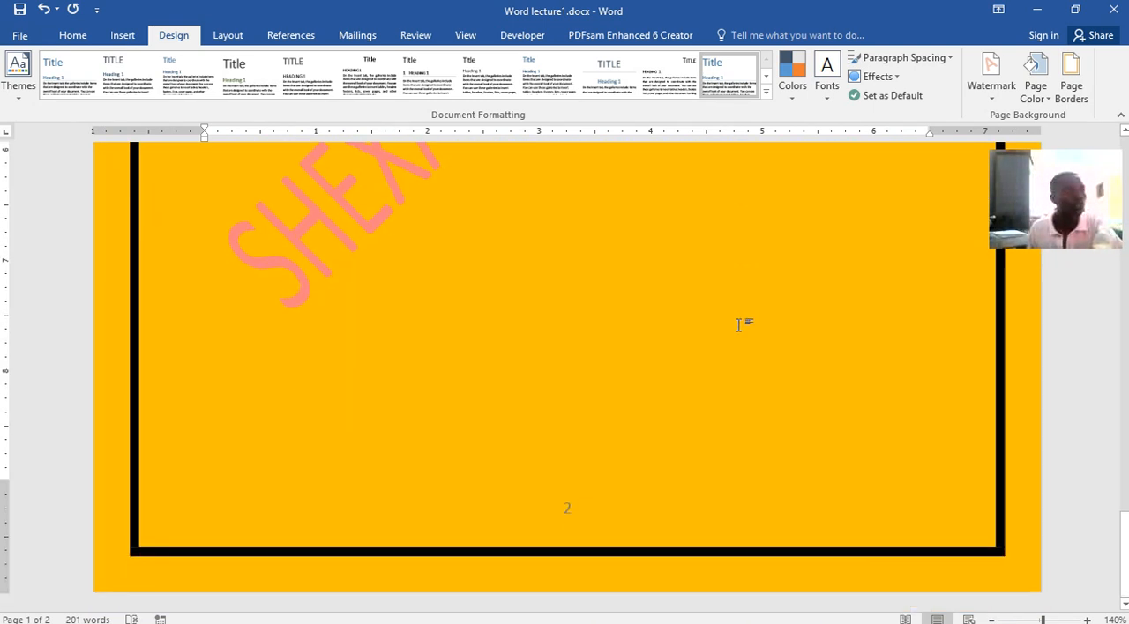
scroll(739, 324, "up", 4)
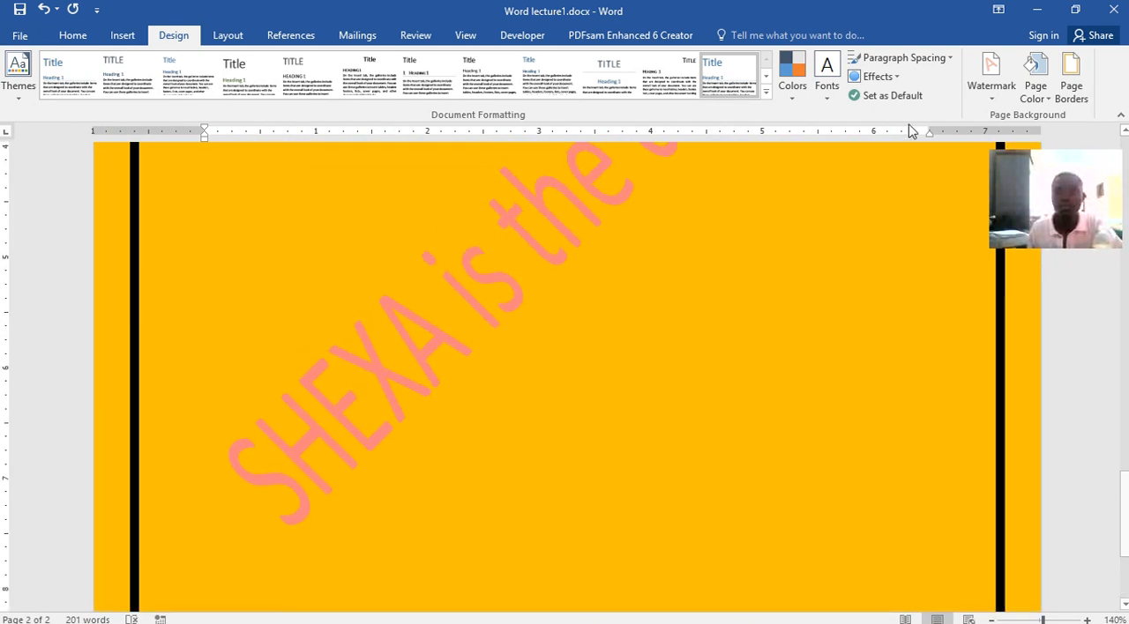
Apply the last custom margin setting of 0.79" on all sides and check the document's layout
left_click(220, 37)
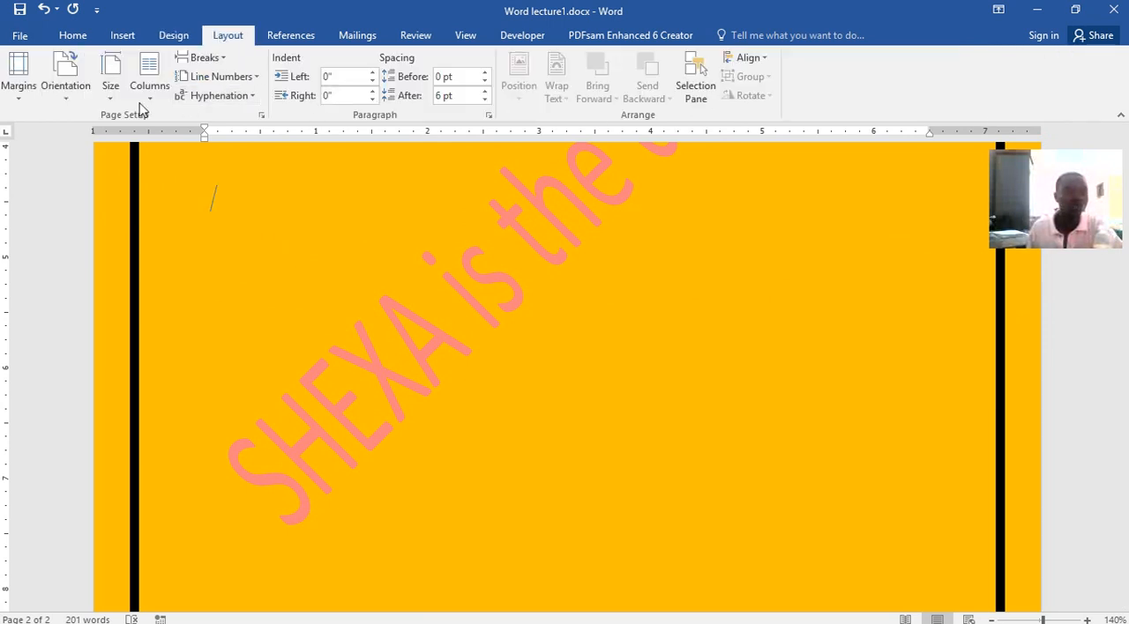
left_click(20, 88)
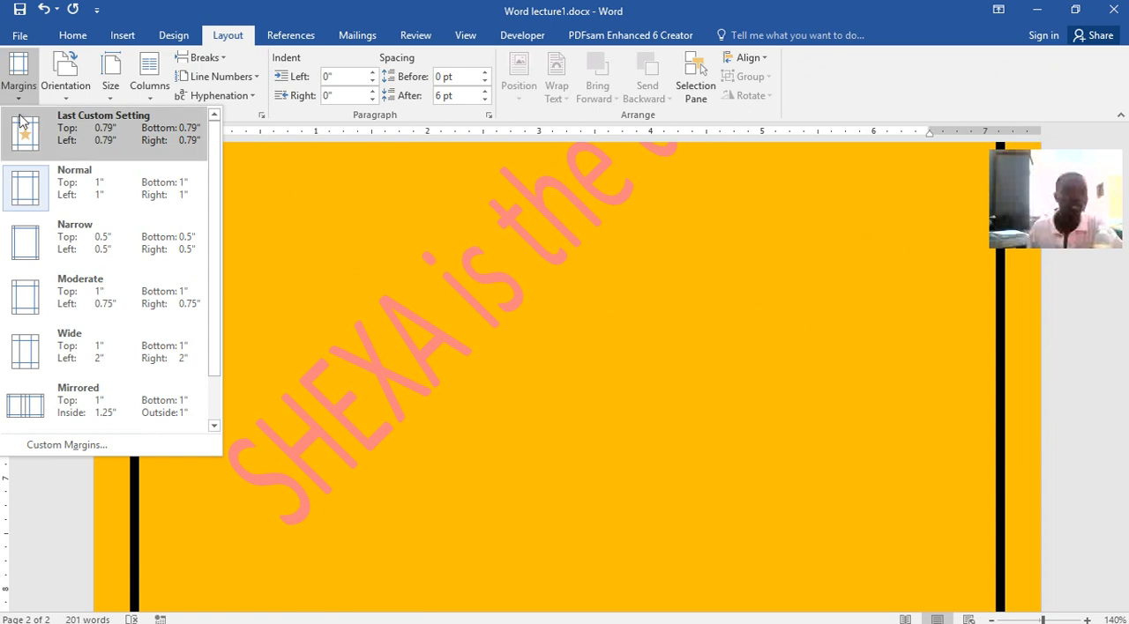
left_click(21, 127)
scroll(381, 310, "up", 20)
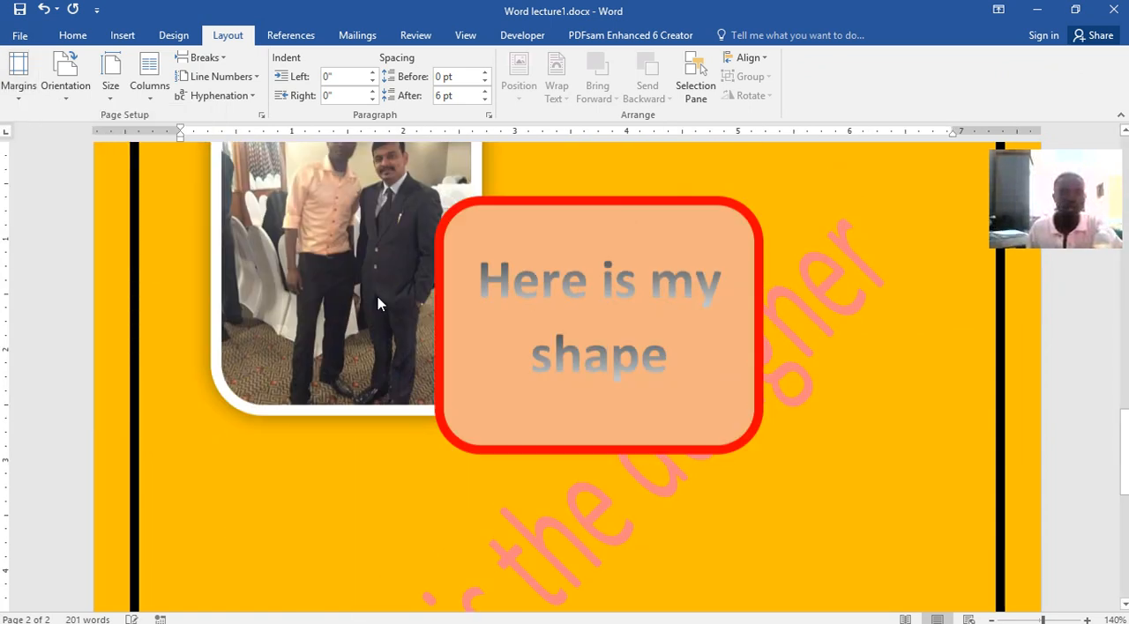
scroll(372, 288, "down", 4)
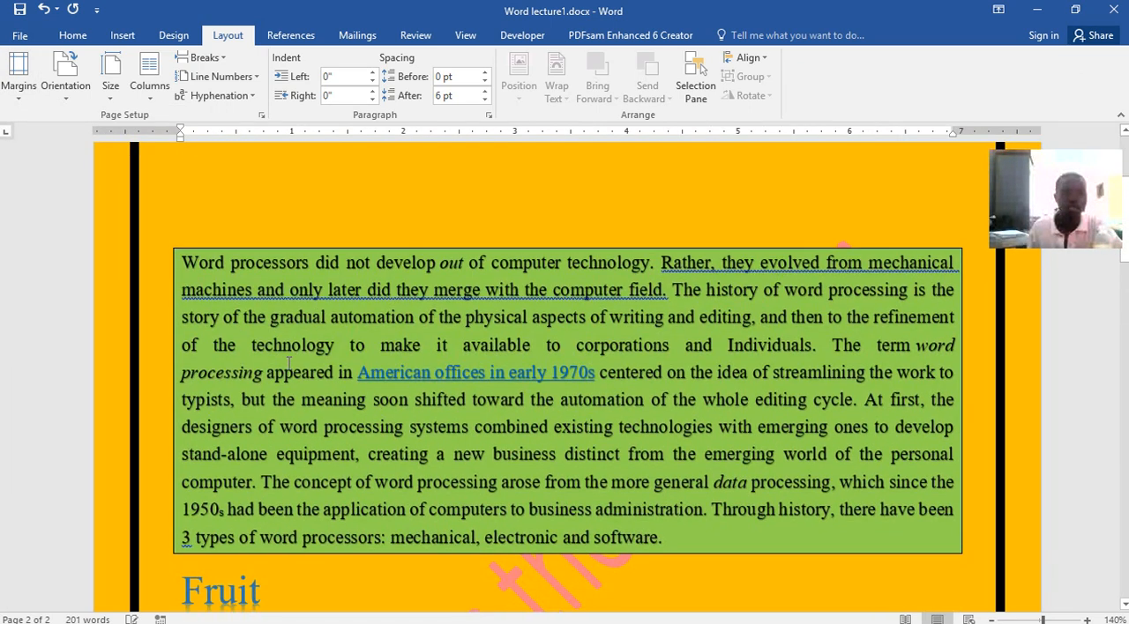
Copy the green-shaded word processors paragraph, add blank lines at the document's end to start page 3, and paste the copy there
left_click_drag(180, 251, 783, 529)
key("ctrl+c")
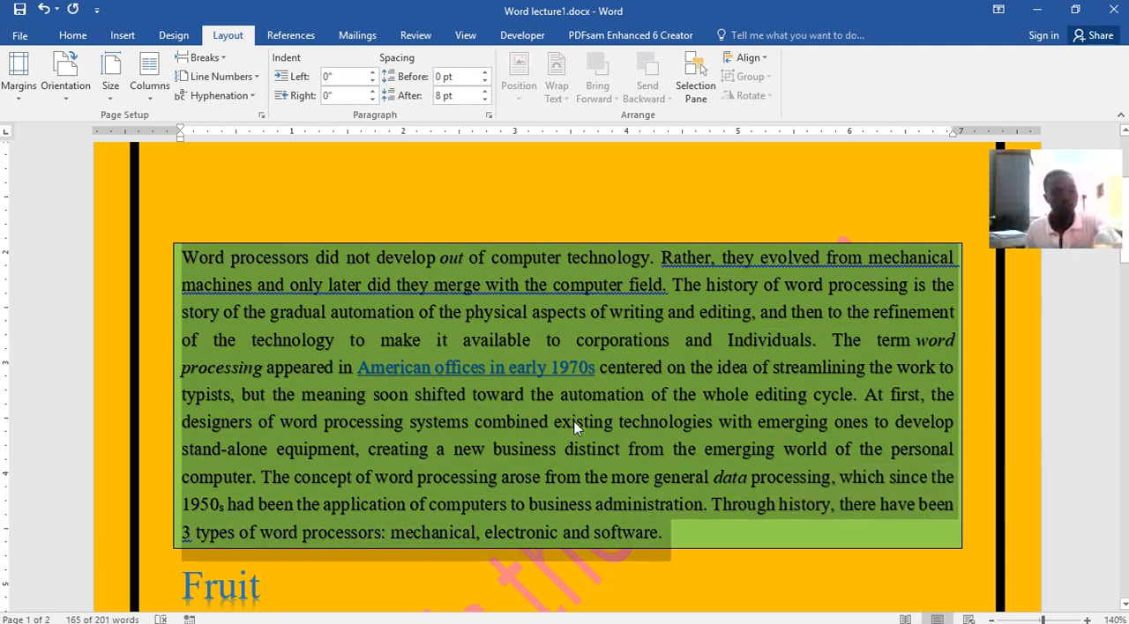
scroll(578, 429, "down", 20)
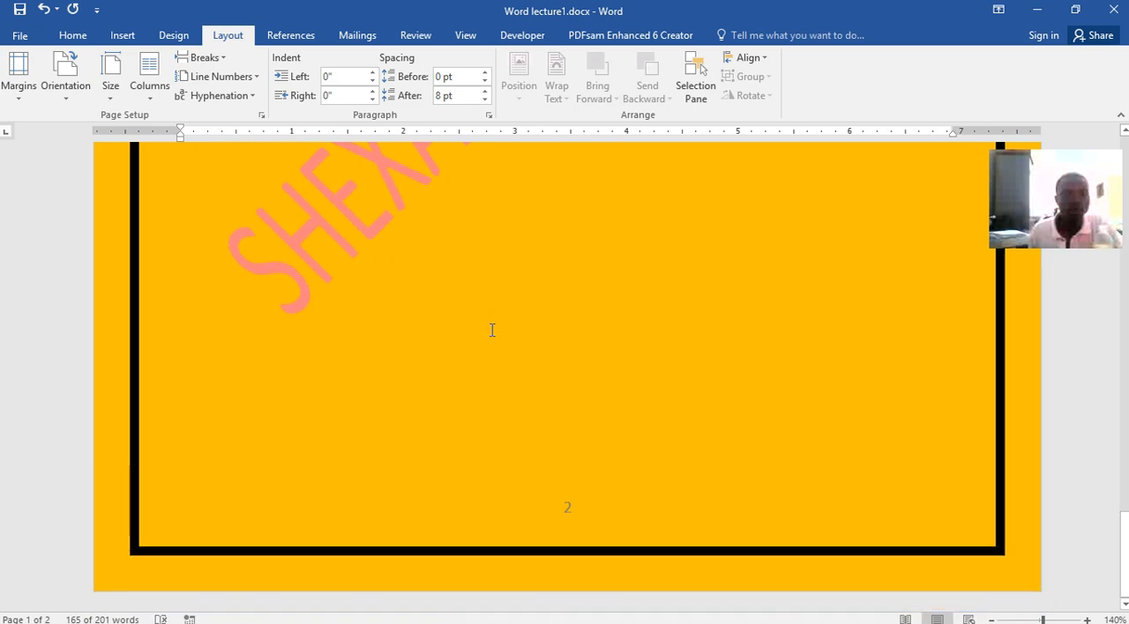
left_click(480, 455)
key("Return")
key("Return")
key("Return")
key("Return")
key("Return")
key("Return")
key("Return")
key("Return")
key("Return")
key("Return")
key("Return")
key("Return")
key("Return")
key("Return")
key("Return")
key("Return")
key("Return")
key("Return")
key("Return")
key("Return")
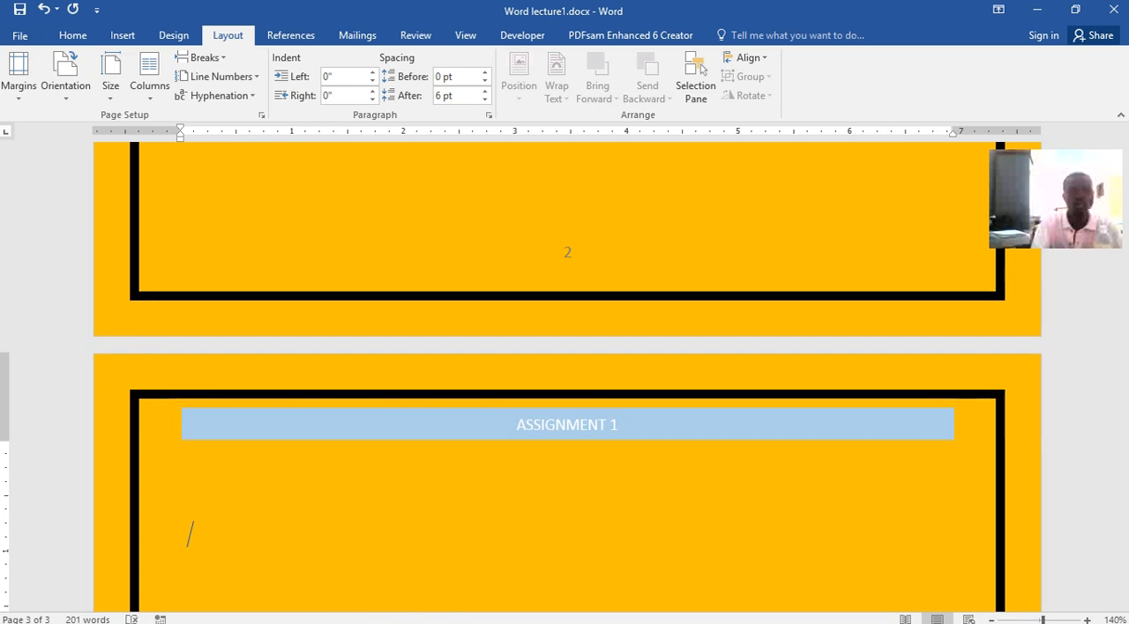
scroll(567, 374, "down", 8)
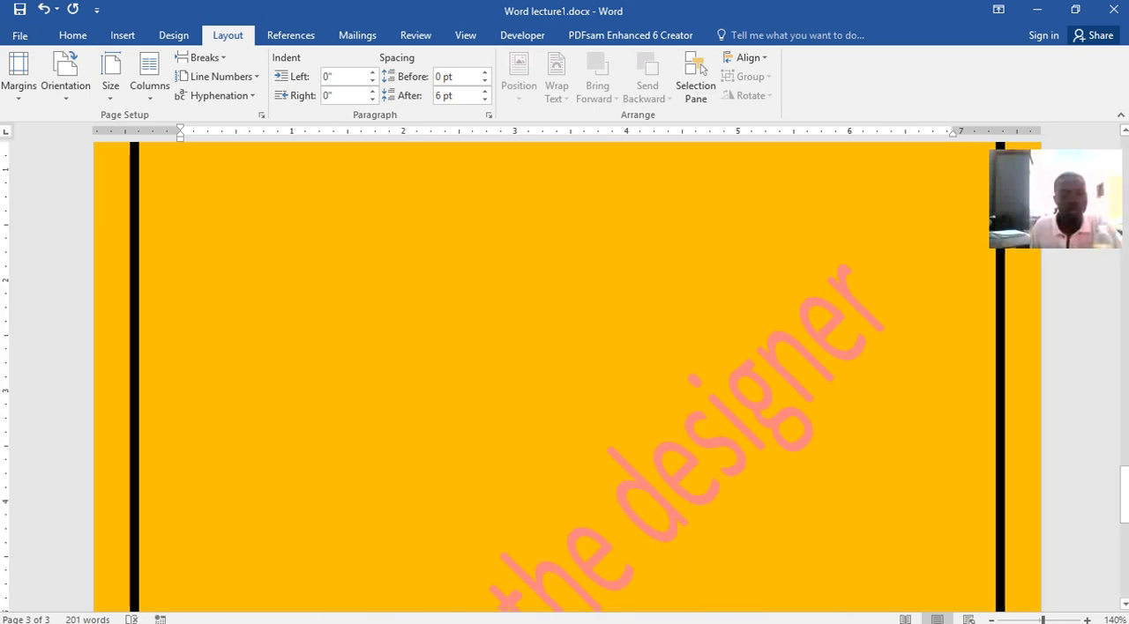
key("ctrl+v")
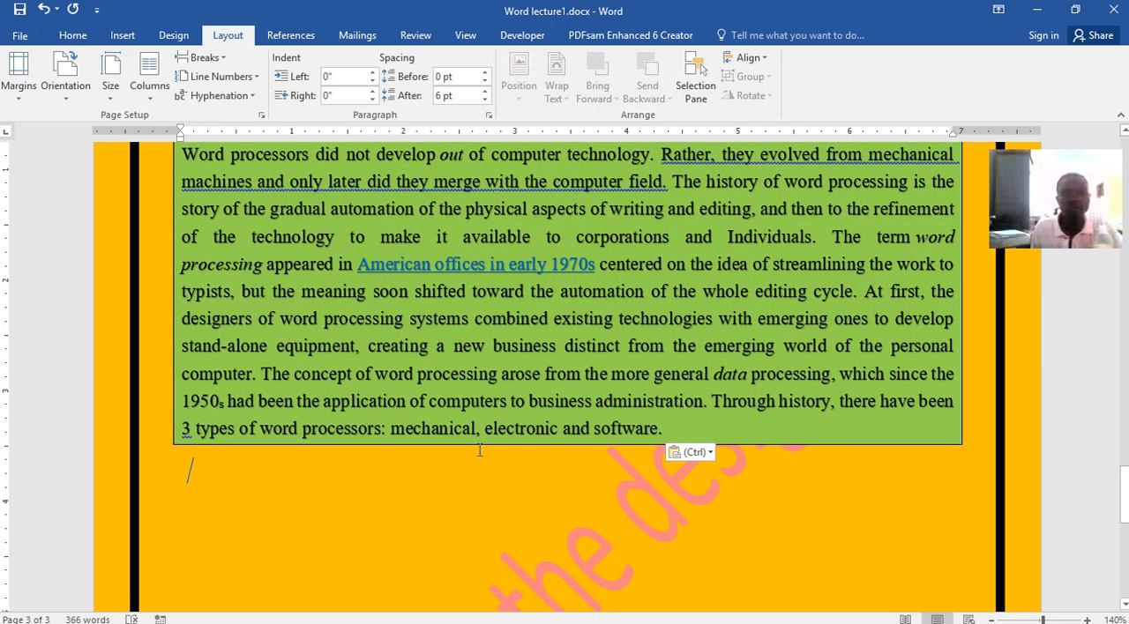
Convert the paragraph pasted on page 3 to text only, dropping its source formatting
left_click(705, 454)
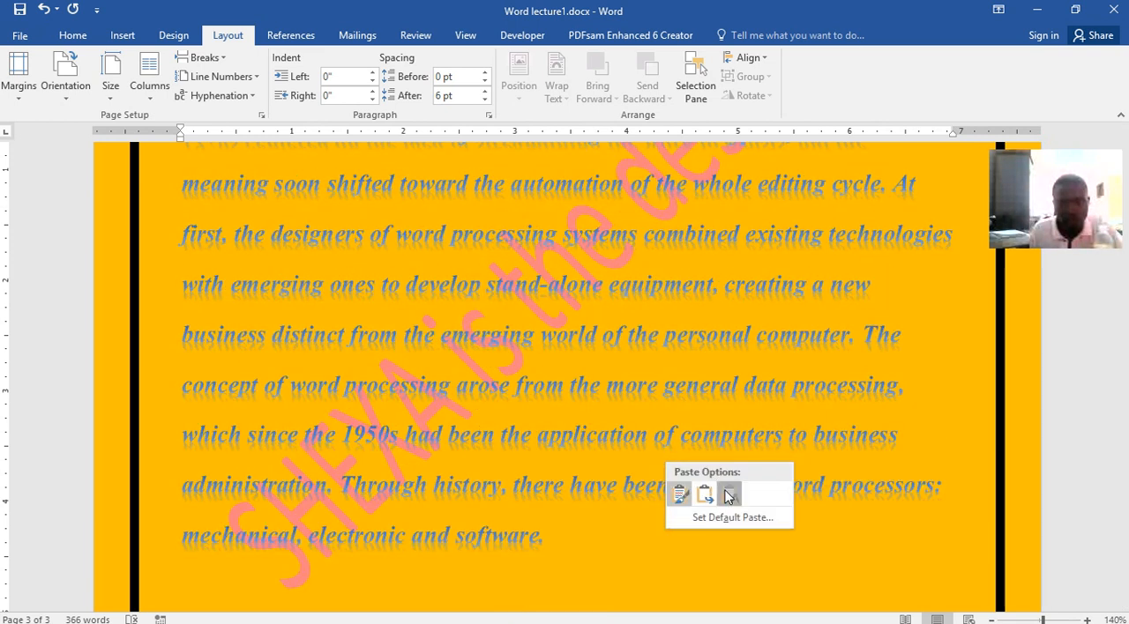
left_click(728, 494)
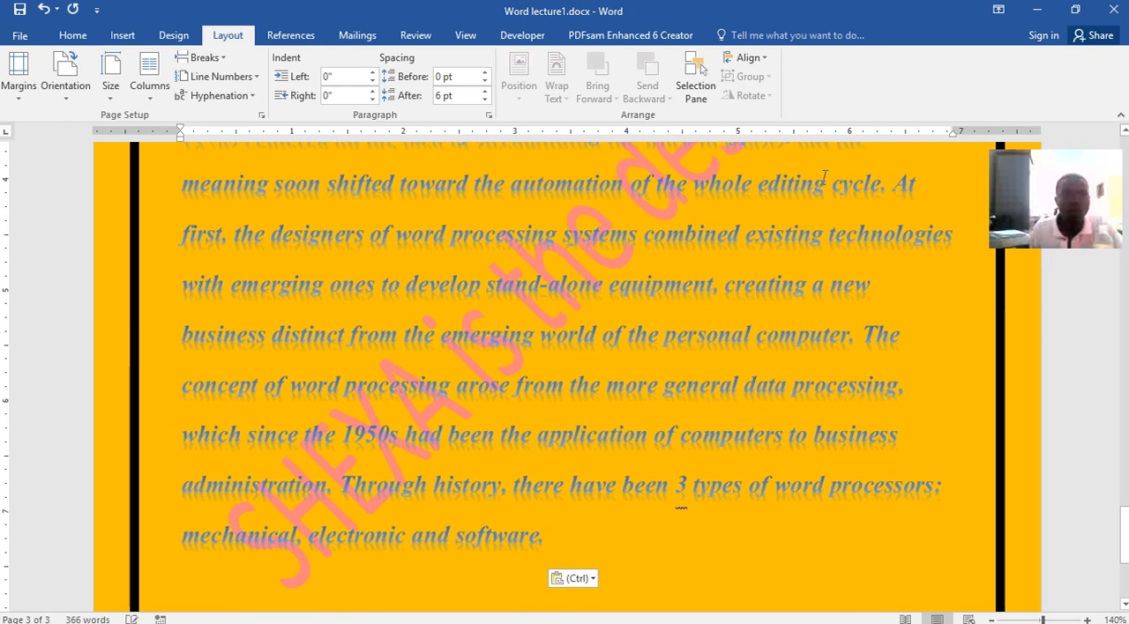
Change the document's page color to white
left_click(173, 35)
left_click(1069, 89)
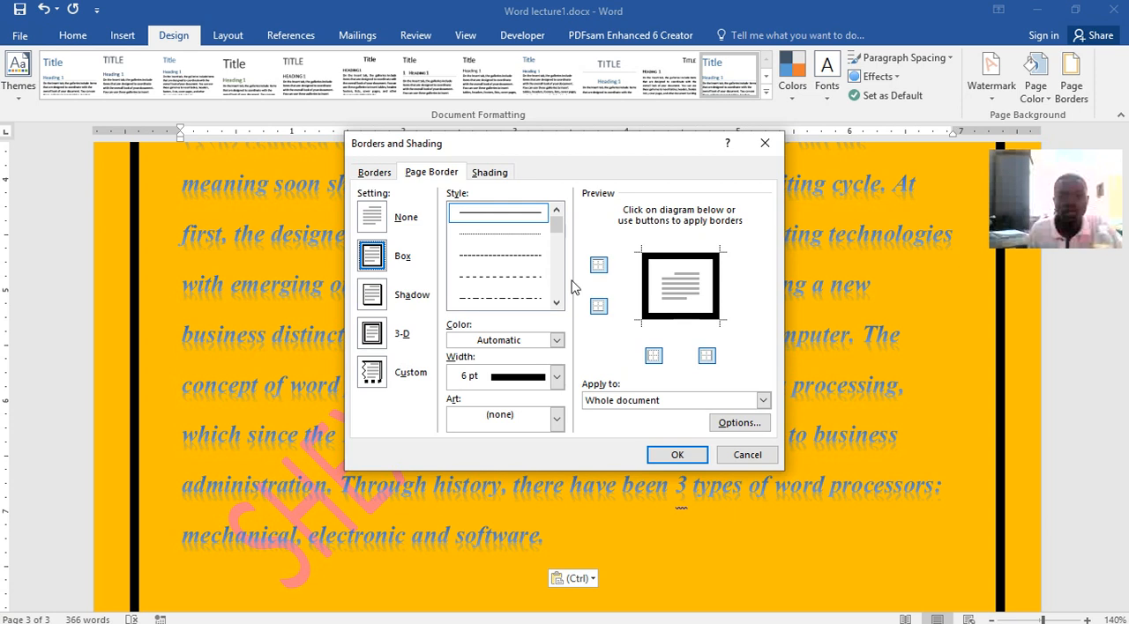
left_click(747, 454)
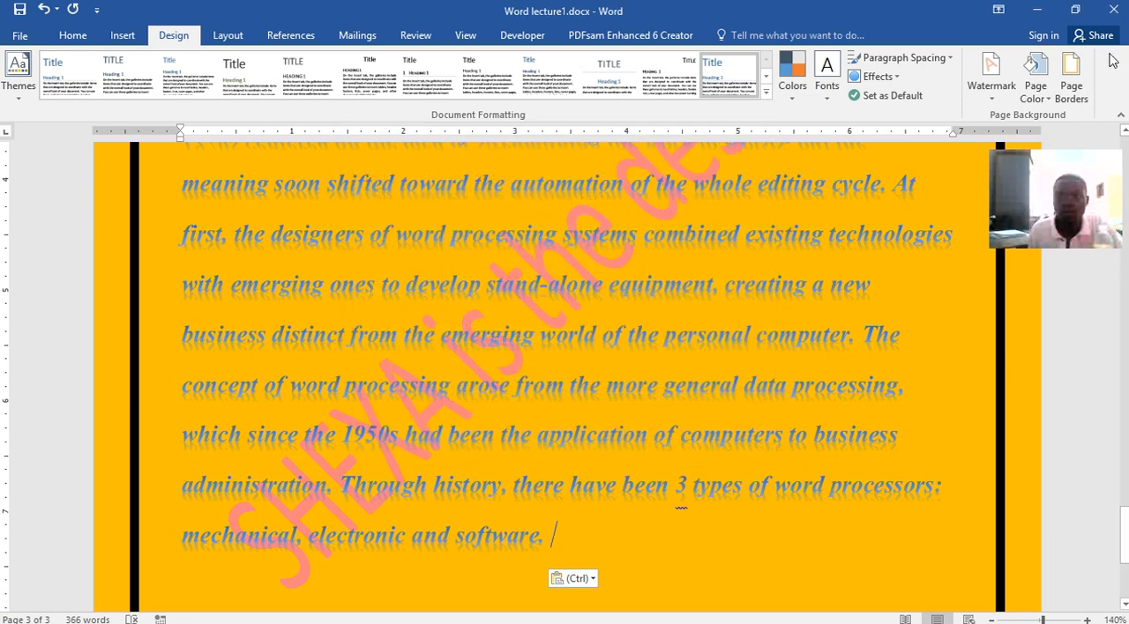
left_click(1036, 79)
left_click(995, 133)
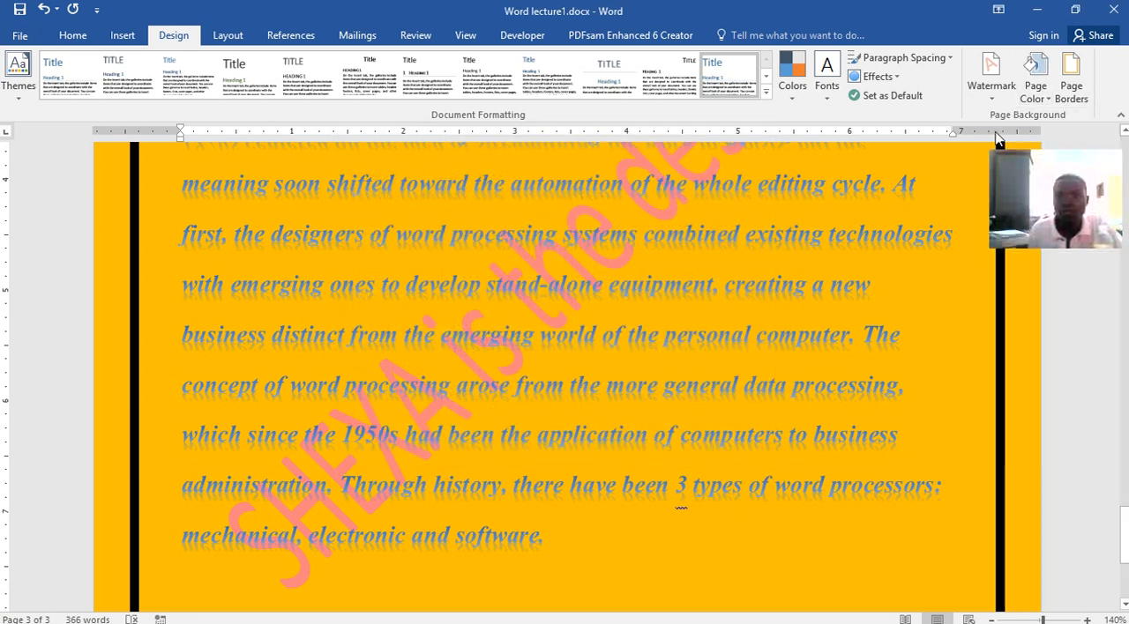
scroll(588, 377, "up", 1)
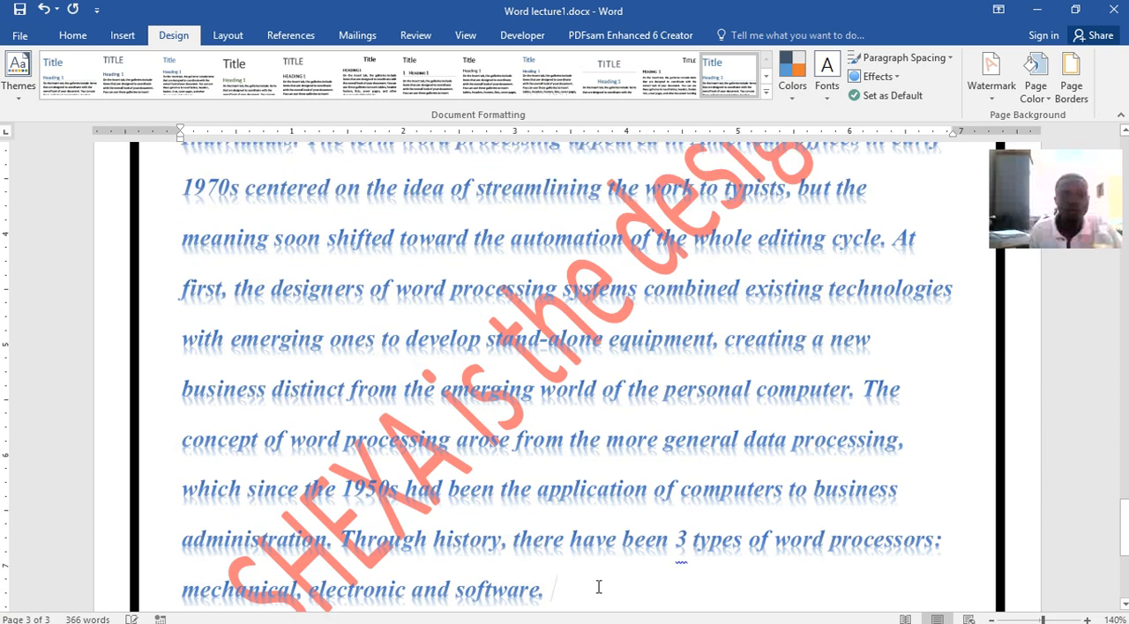
Select the whole pasted paragraph on page 3 and give its text a black font color and the black shadow text effect
scroll(532, 441, "down", 2)
left_click_drag(553, 482, 187, 320)
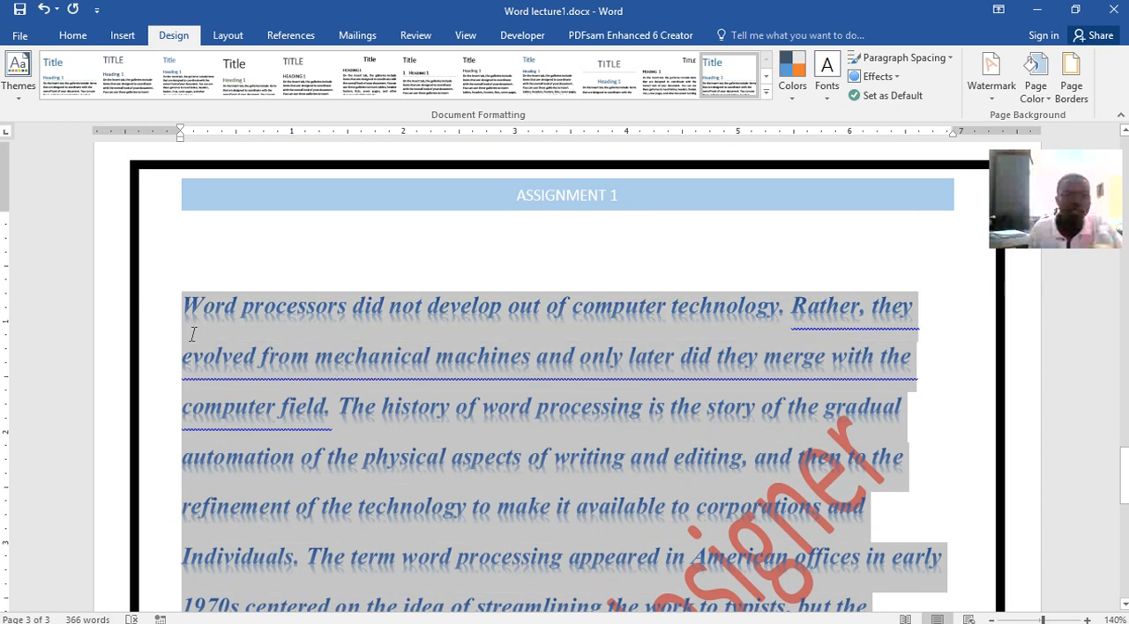
left_click(75, 35)
left_click(321, 91)
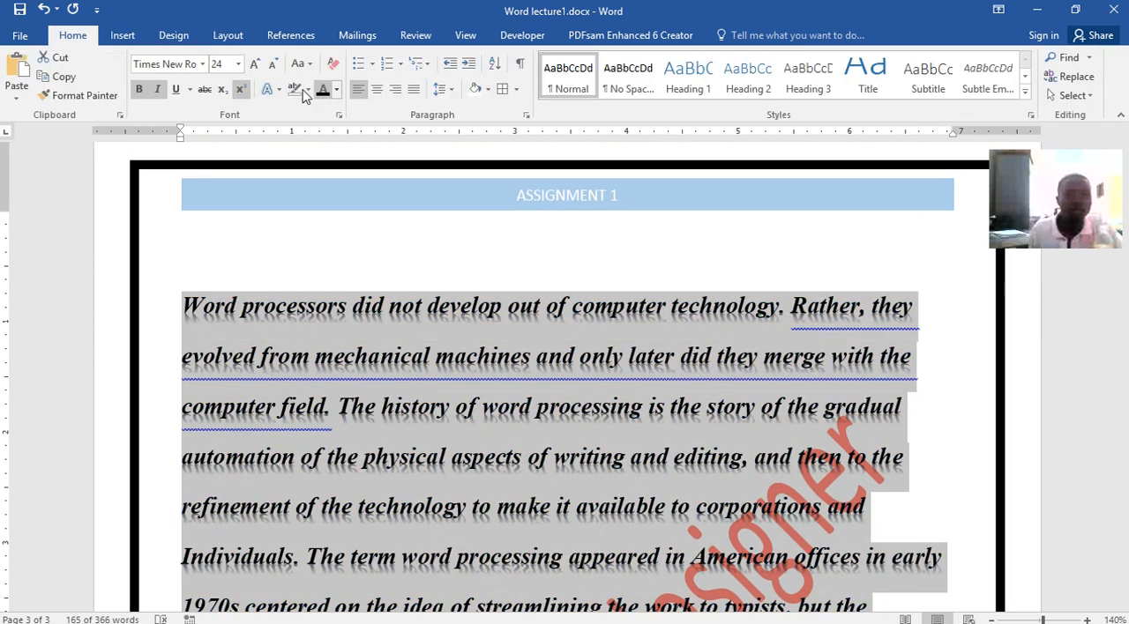
left_click(267, 89)
left_click(279, 126)
Remove the bold and italic formatting from the pasted paragraph on page 3
key("ctrl+z")
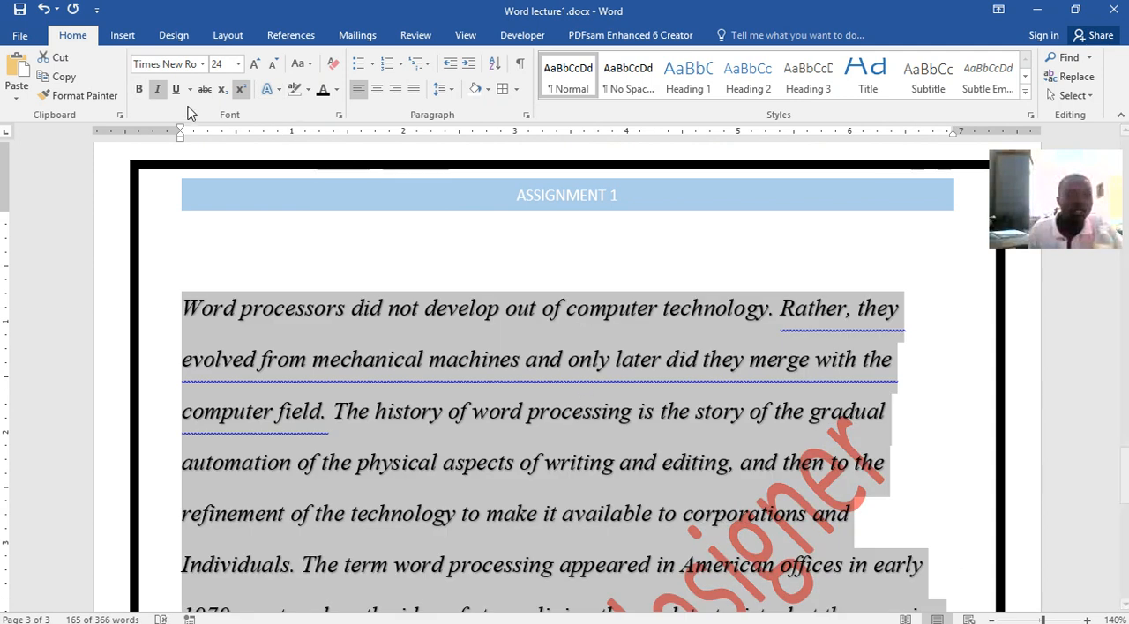
key("ctrl+i")
left_click(383, 327)
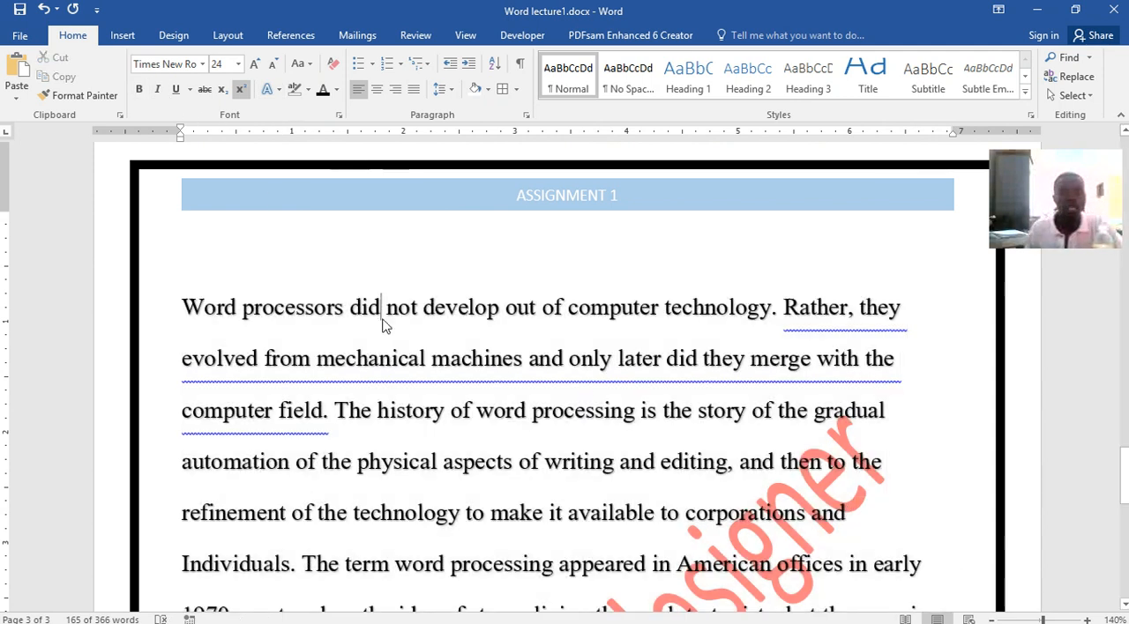
Remove the "SHEXA is the designer" text watermark from the document
scroll(379, 317, "down", 2)
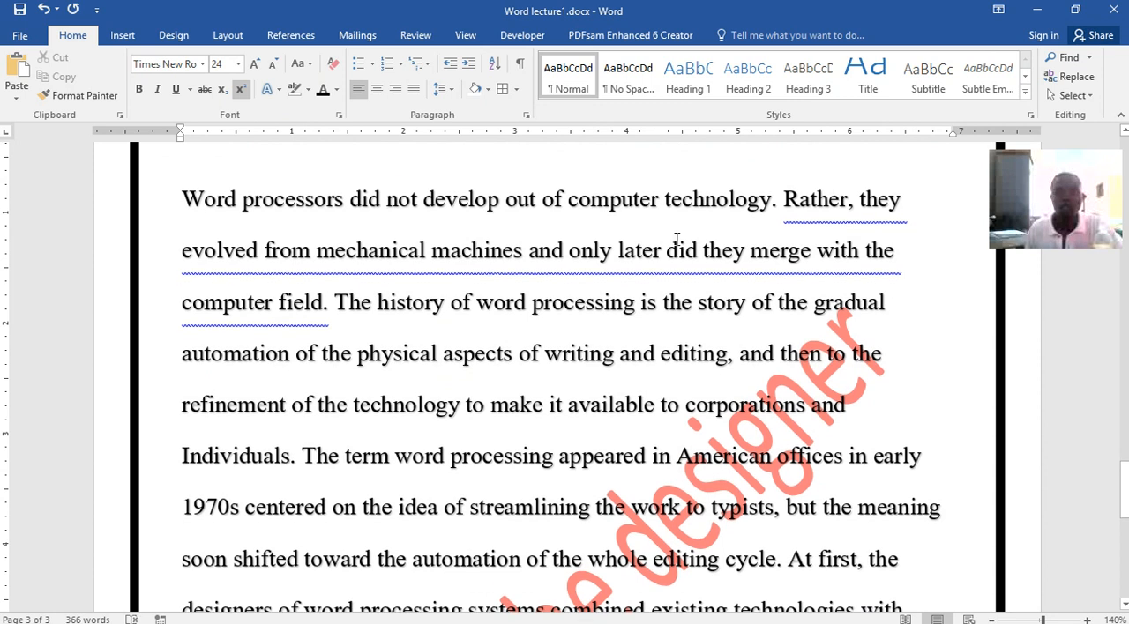
left_click(164, 40)
left_click(992, 102)
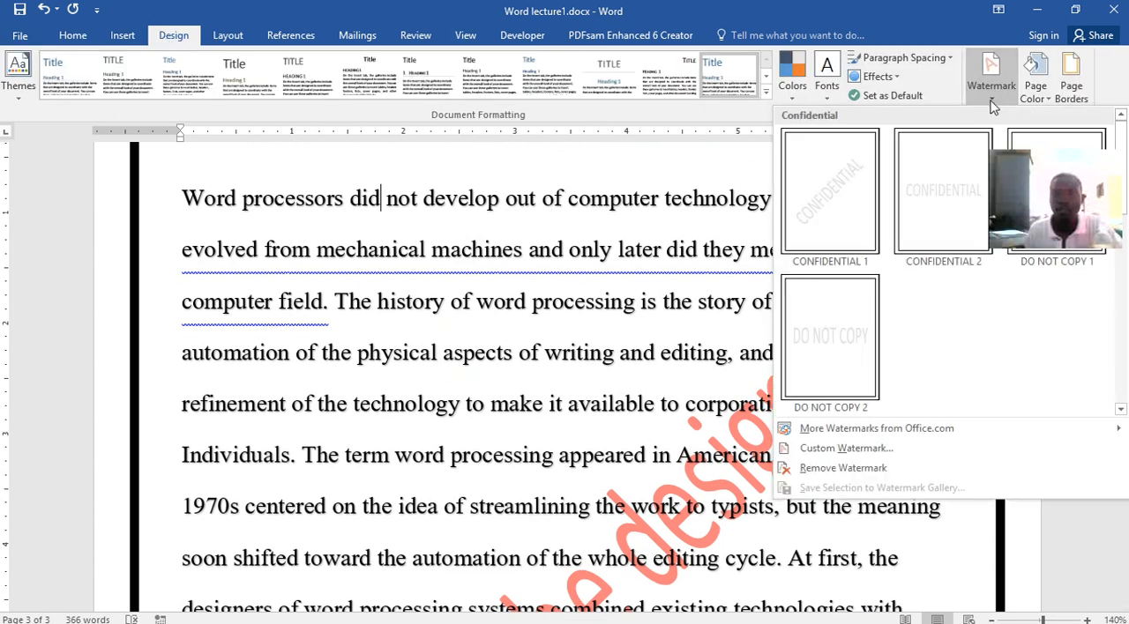
left_click(831, 448)
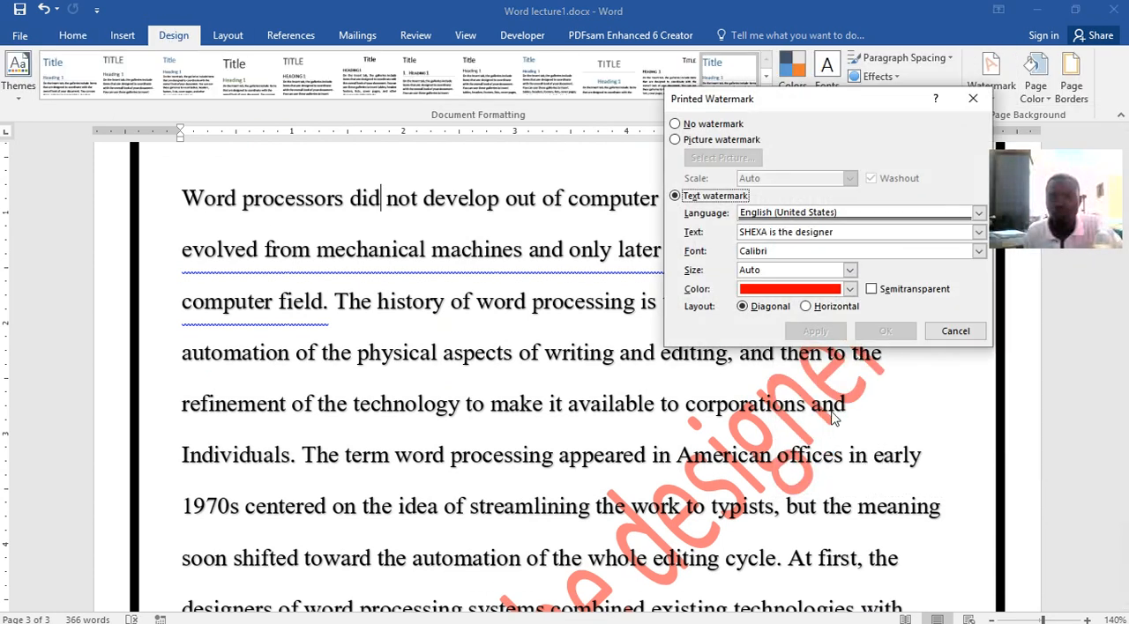
left_click(676, 123)
left_click(833, 332)
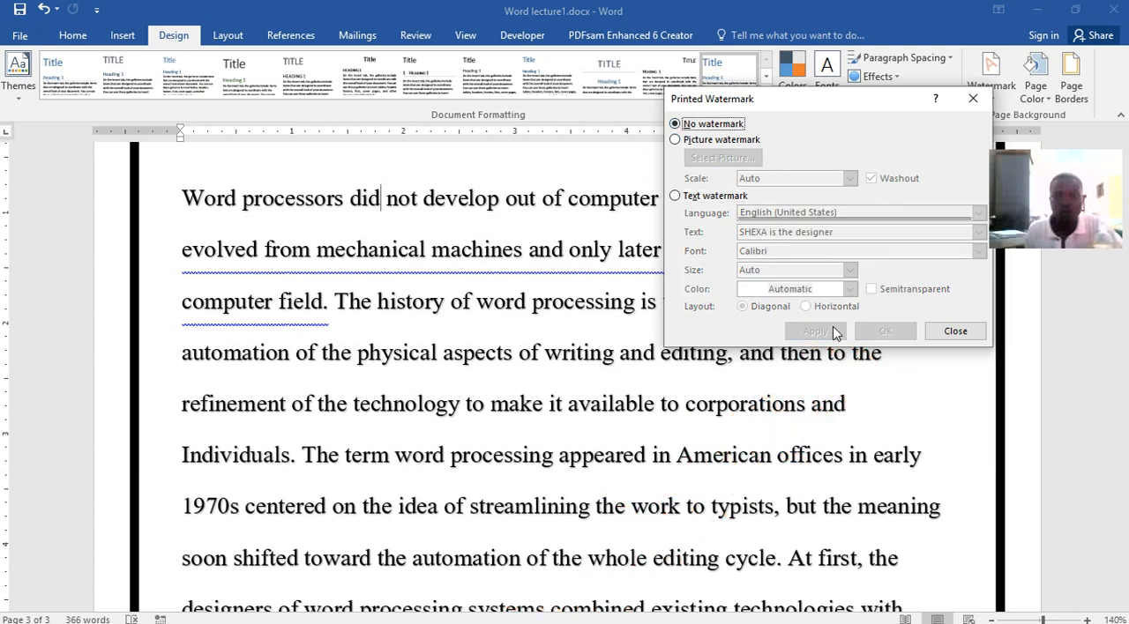
left_click(976, 335)
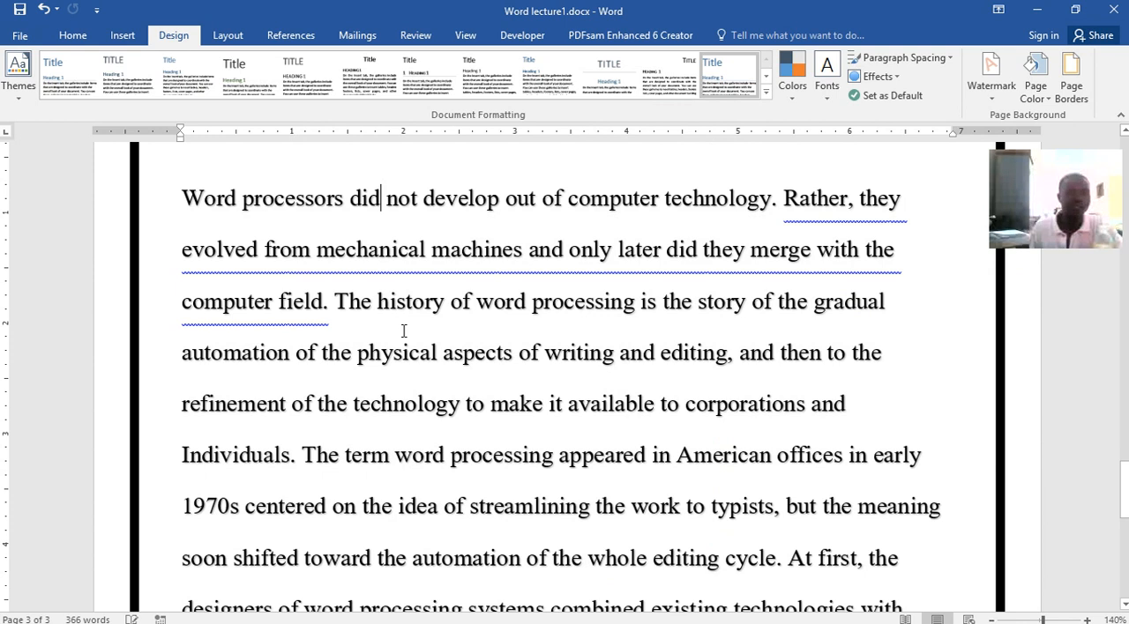
Select the whole word processors paragraph on page 3, justify its alignment and review it
left_click(667, 391, "ctrl")
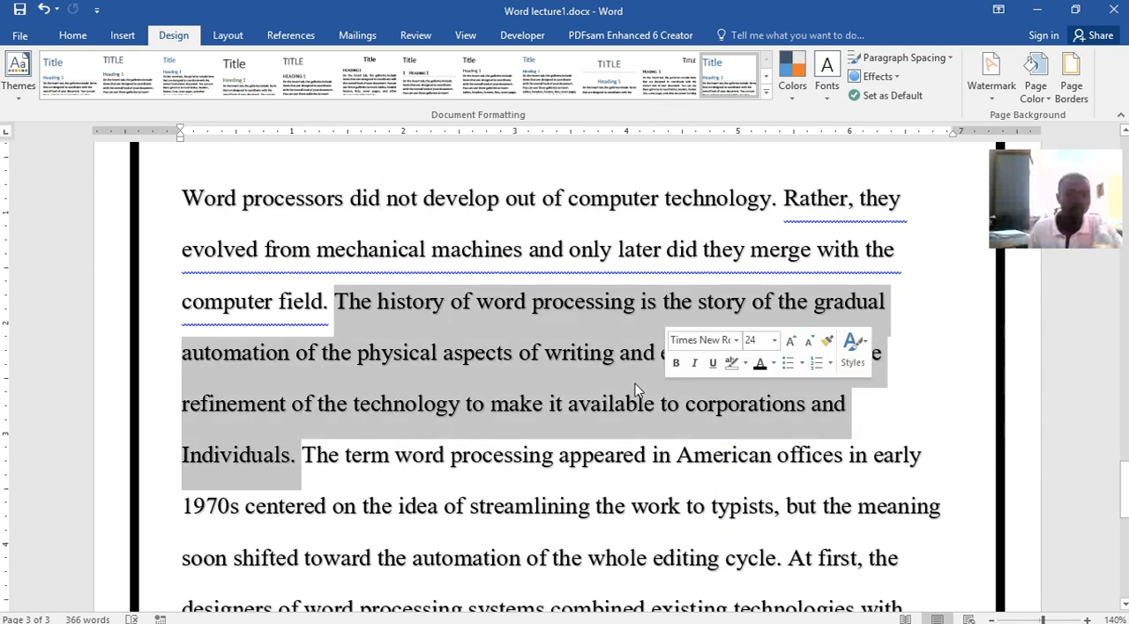
left_click_drag(182, 199, 797, 597)
scroll(779, 516, "down", 3)
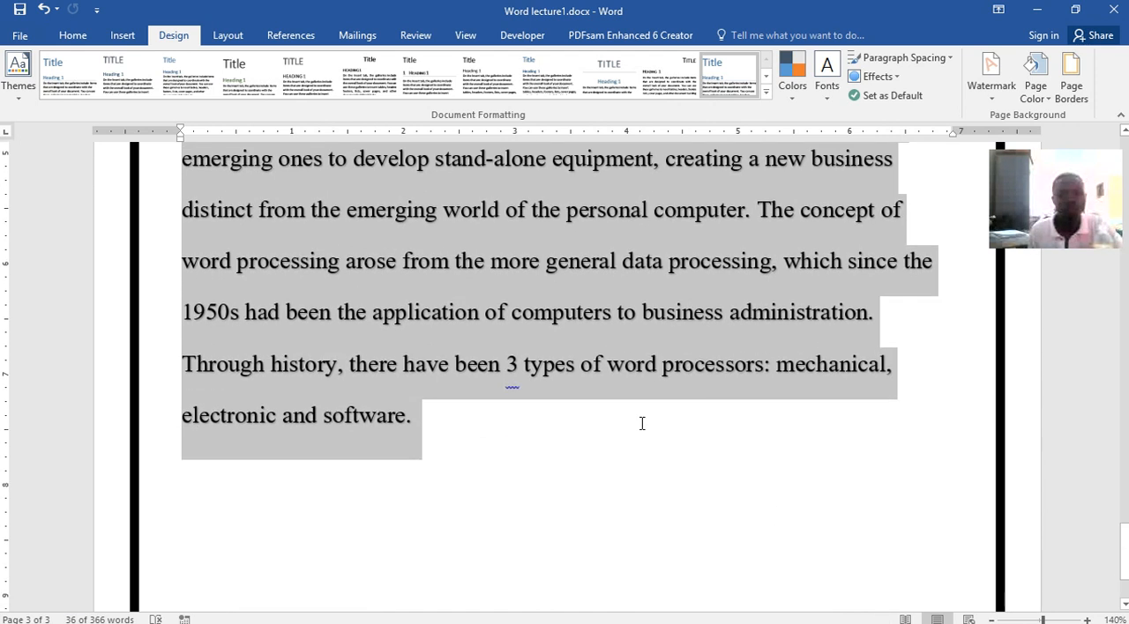
scroll(619, 417, "up", 14)
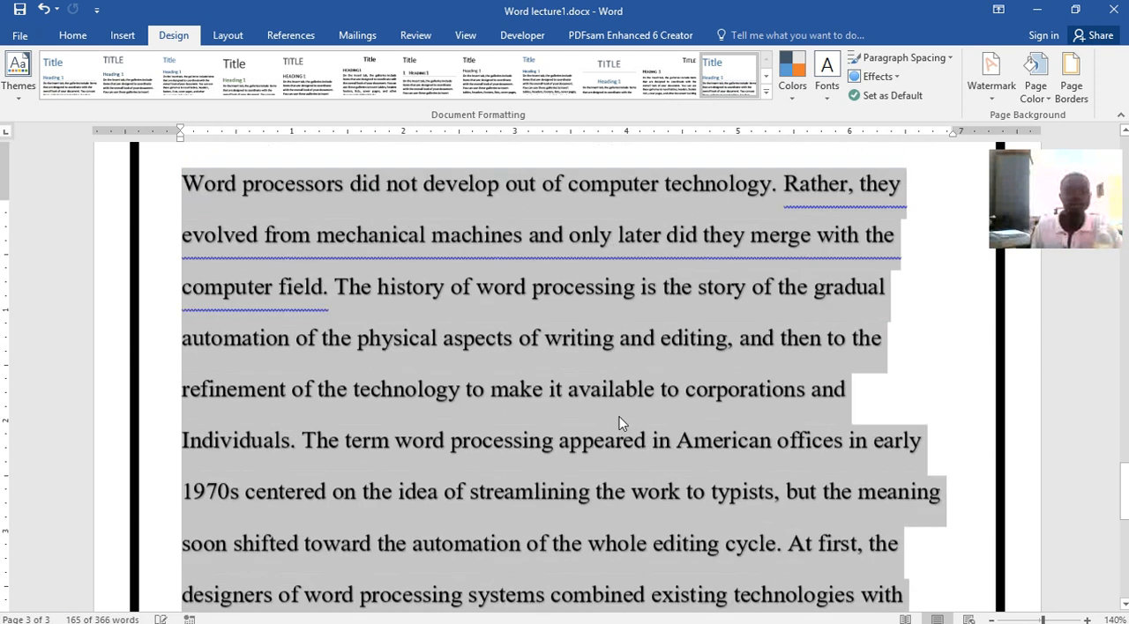
scroll(617, 415, "up", 9)
scroll(618, 415, "down", 11)
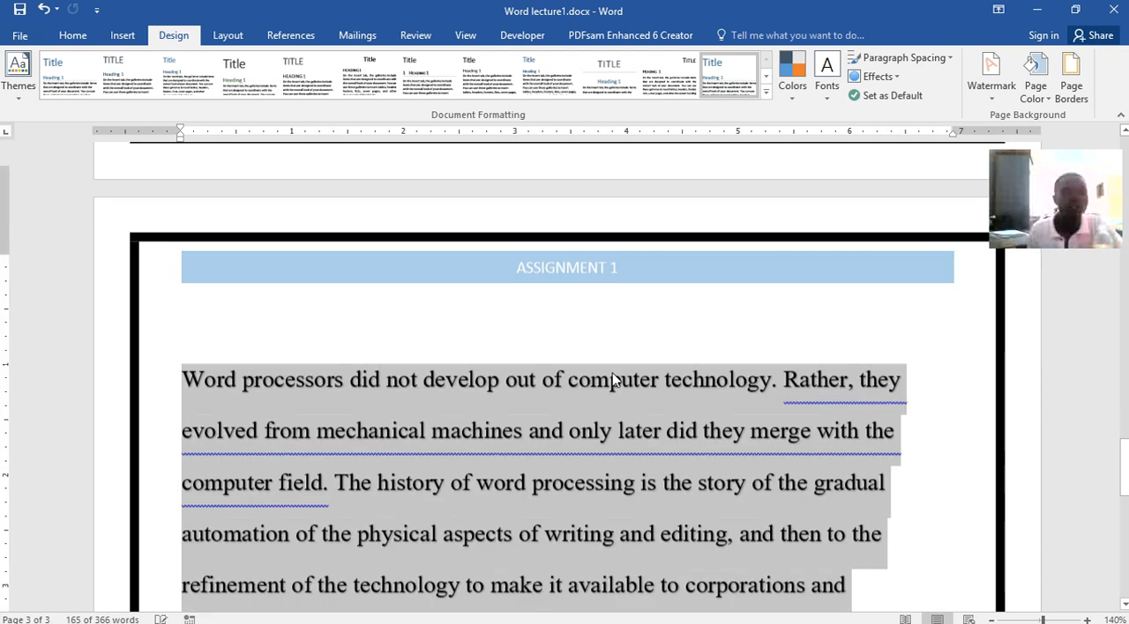
left_click(72, 35)
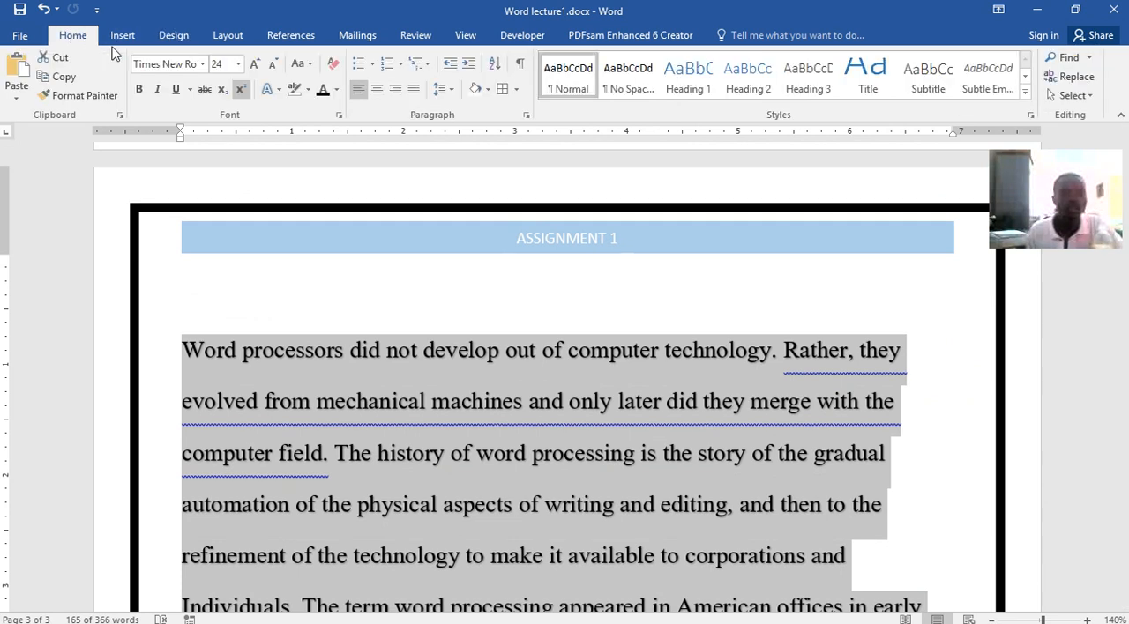
left_click(413, 89)
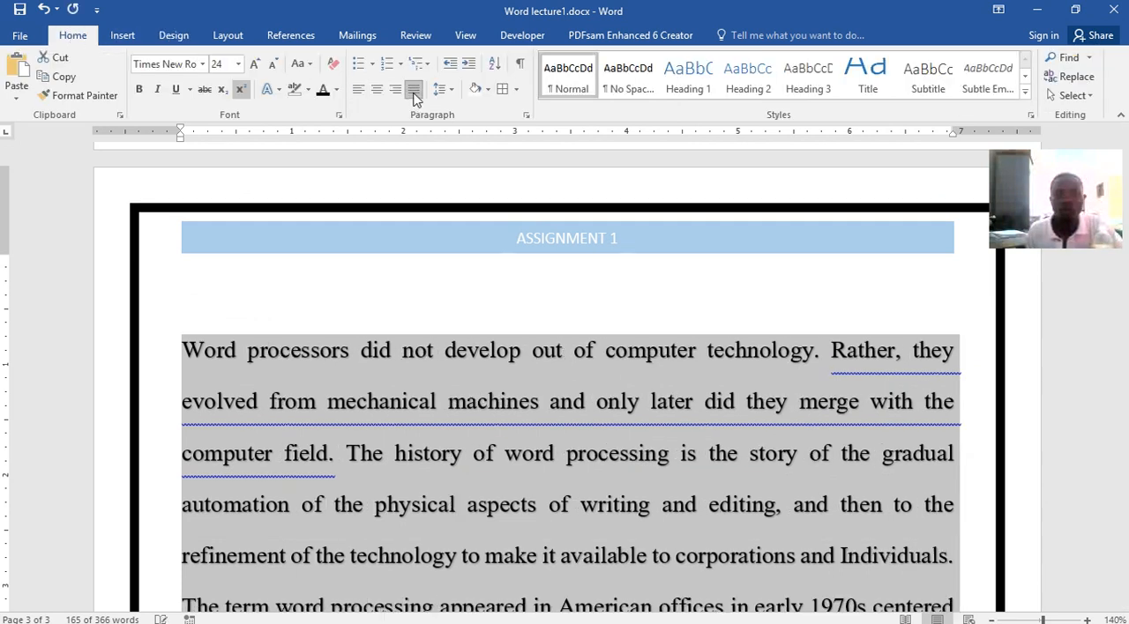
scroll(582, 316, "down", 7)
scroll(615, 309, "up", 8)
left_click(616, 322)
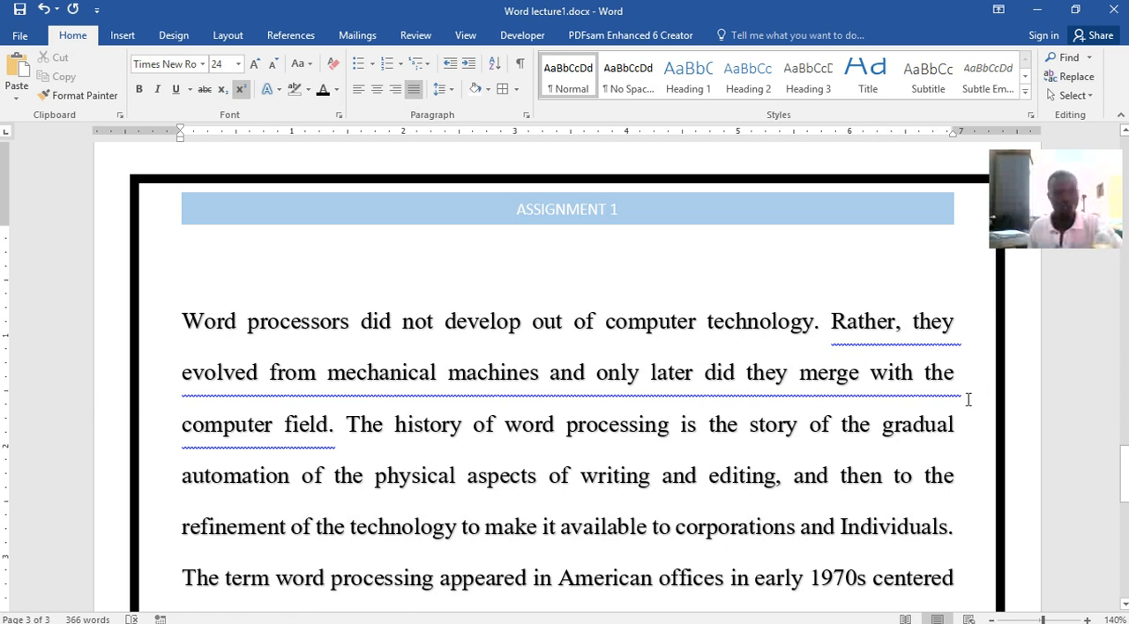
Reapply the last custom margin setting of 0.79", and switch to Normal margins of 1" on all sides
left_click(231, 39)
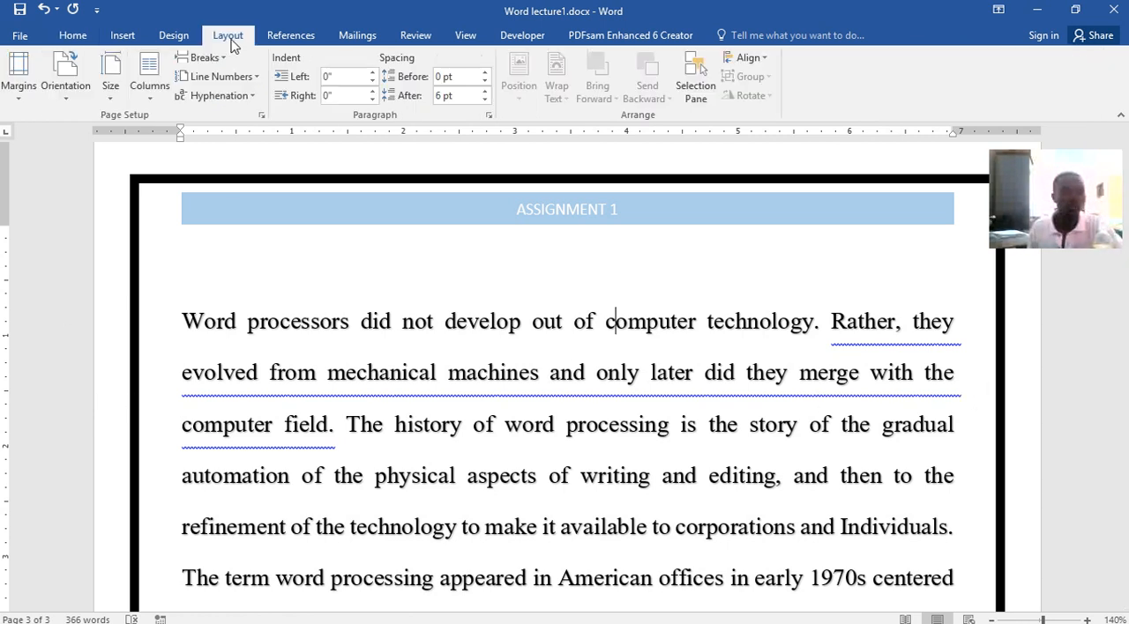
left_click(14, 102)
left_click(22, 135)
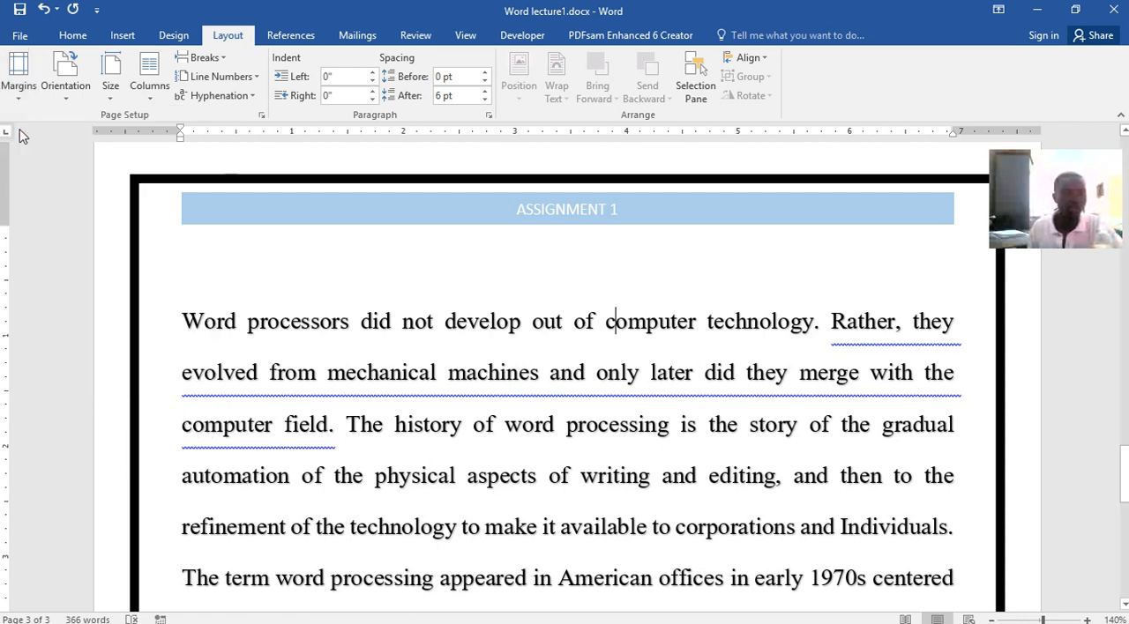
left_click(19, 90)
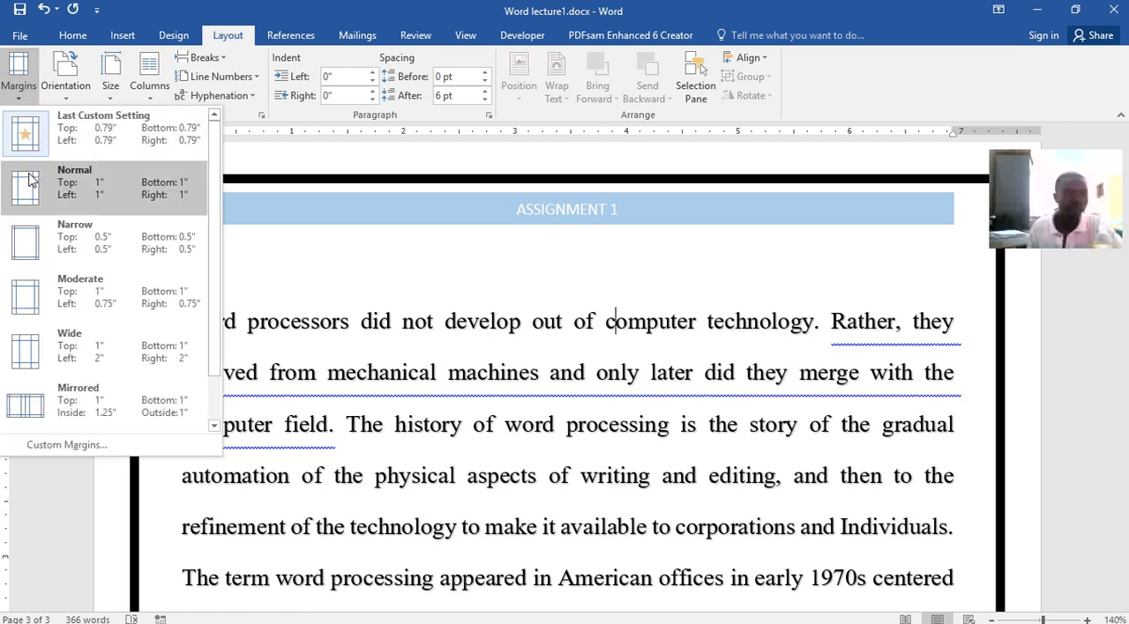
left_click(32, 187)
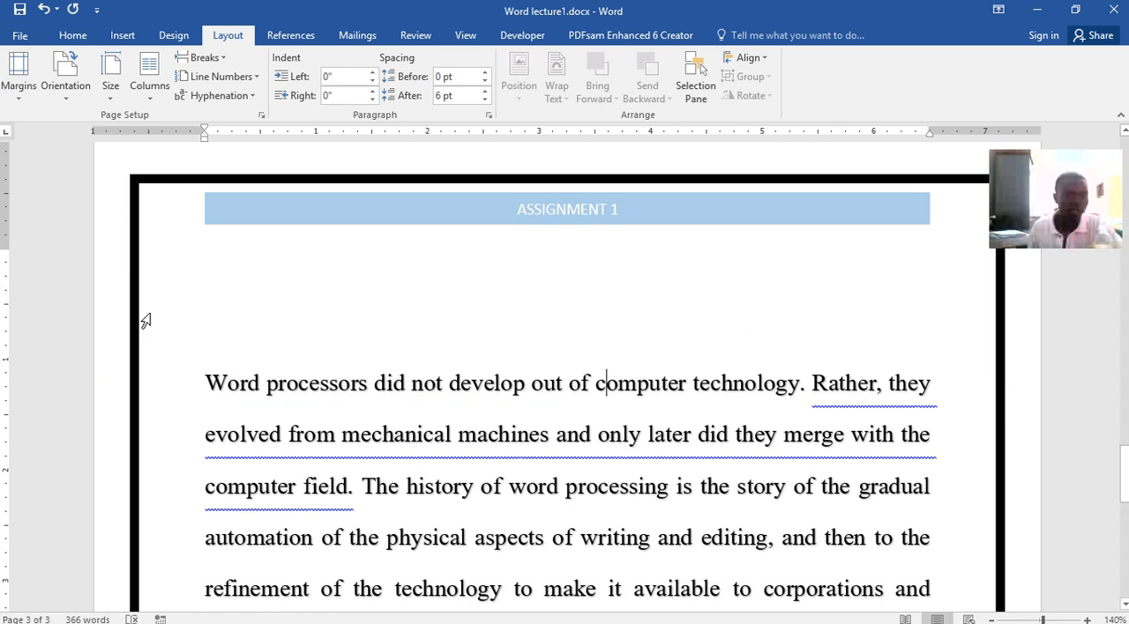
Apply Wide margins, 1" top and bottom and 2" left and right, and review the pages
left_click(20, 89)
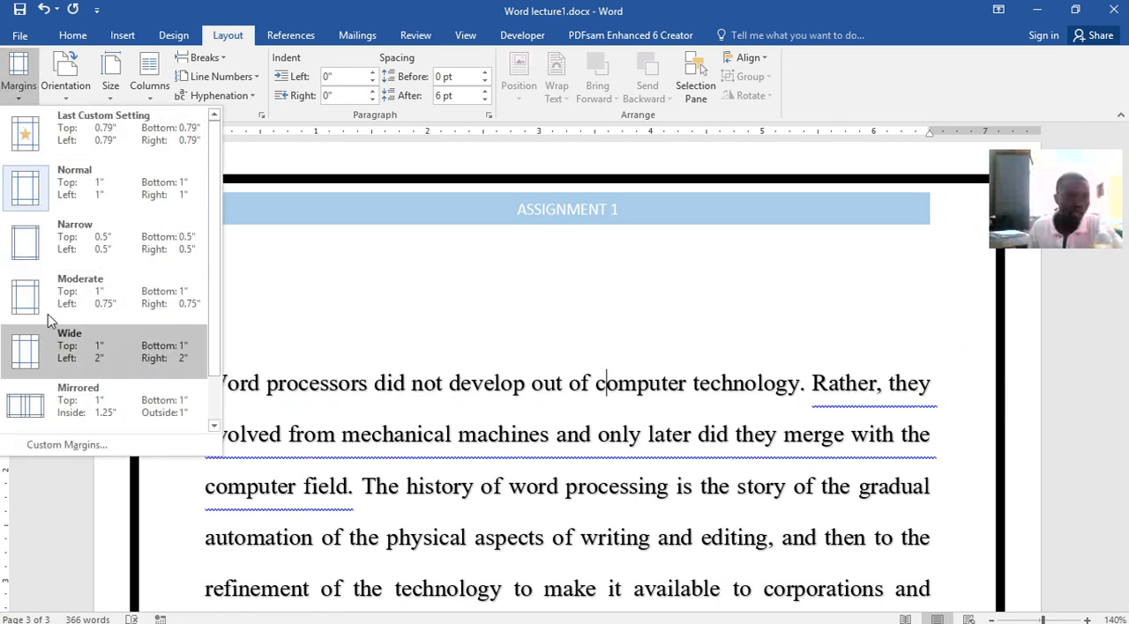
left_click(50, 353)
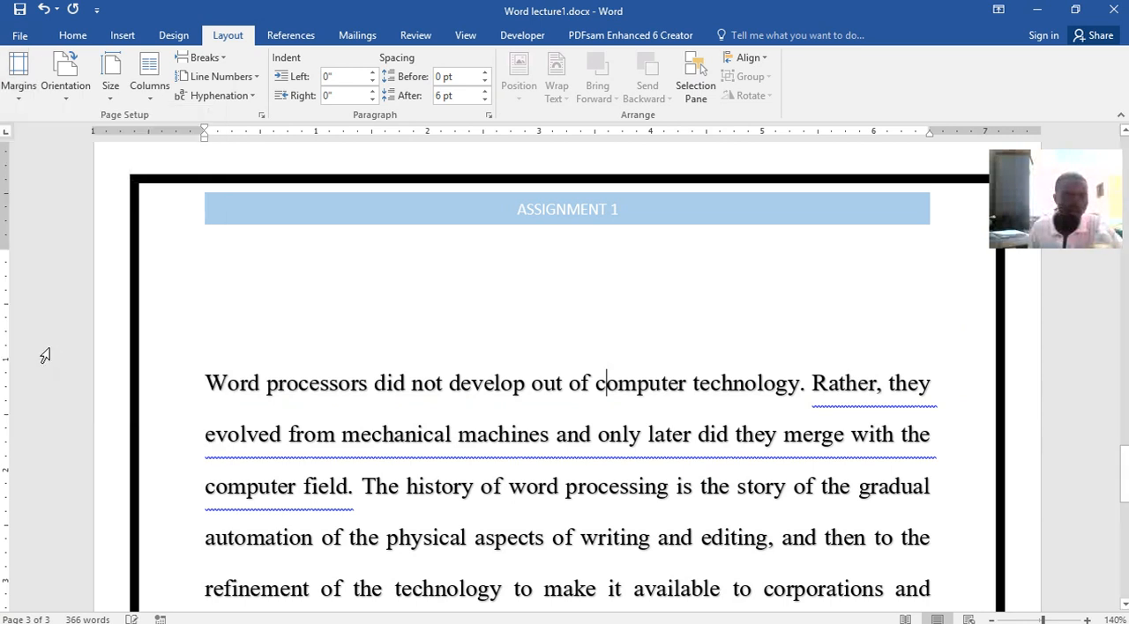
scroll(595, 411, "down", 6)
scroll(586, 389, "up", 2)
scroll(587, 389, "down", 12)
scroll(585, 377, "down", 3)
scroll(585, 377, "up", 7)
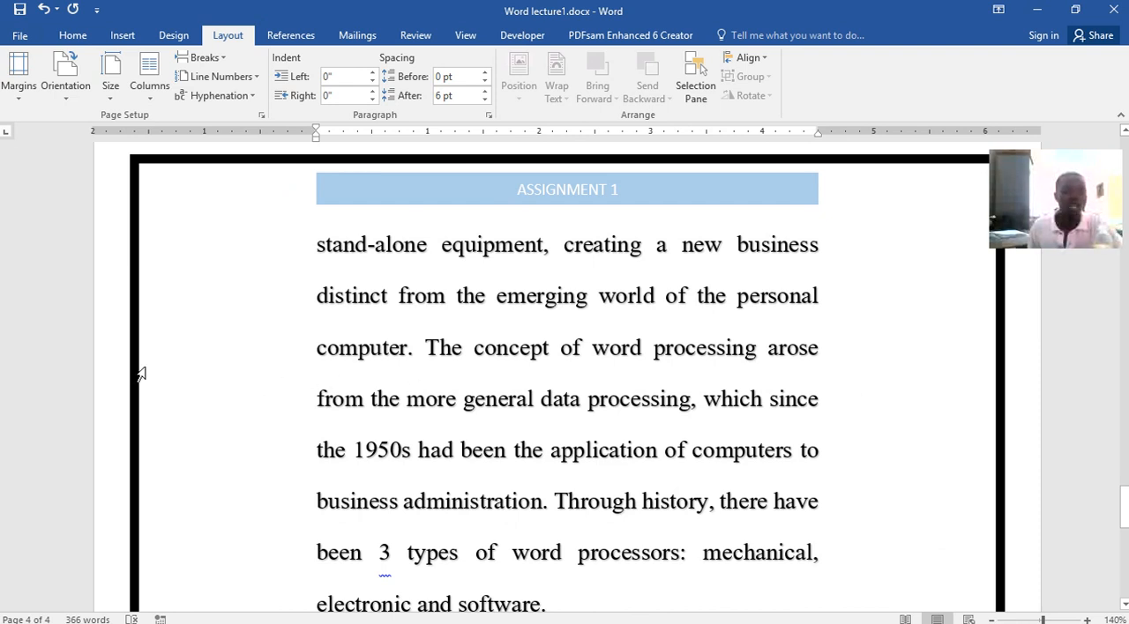
Restore the last custom margins of 0.79", switch to Mirrored margins with 1.25" inside and 1" outside, and check the pages
left_click(17, 97)
left_click(21, 142)
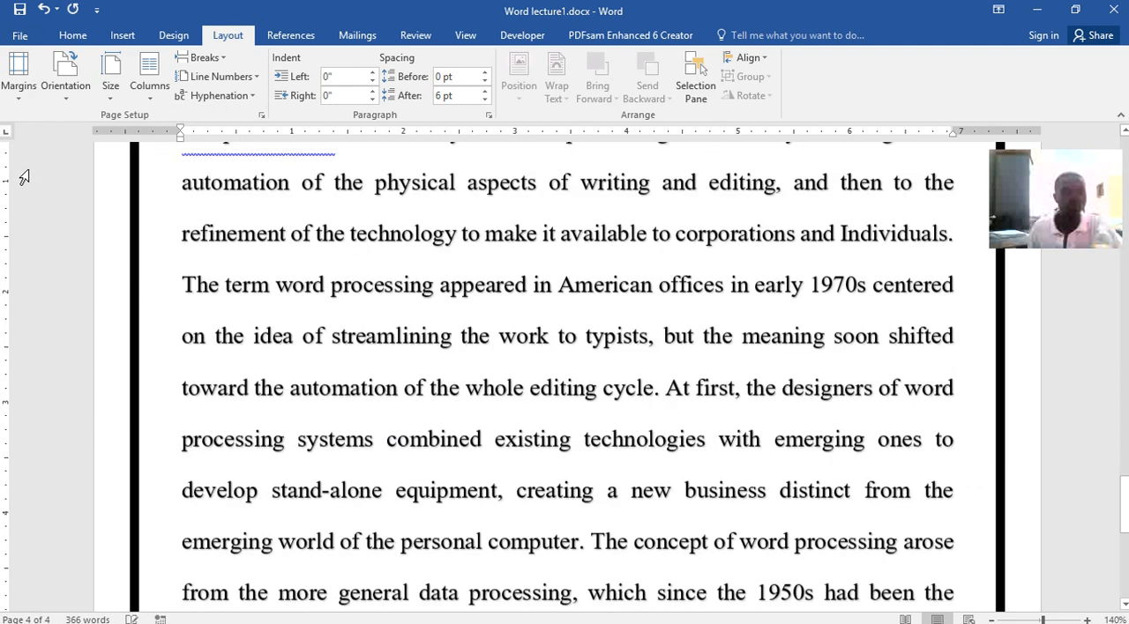
left_click(18, 97)
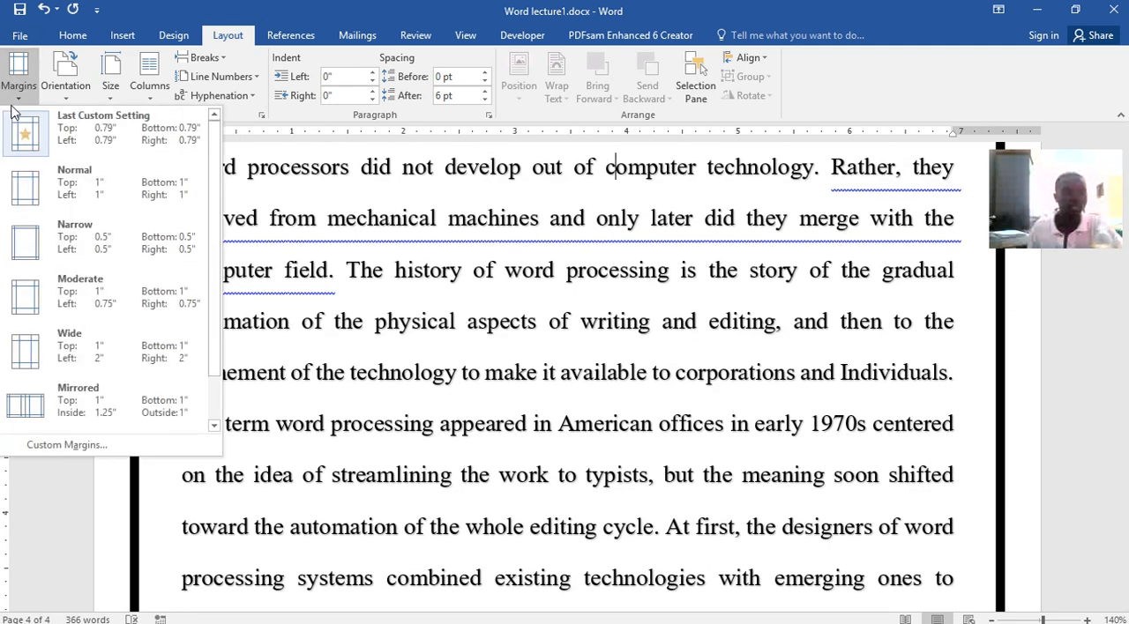
left_click(24, 410)
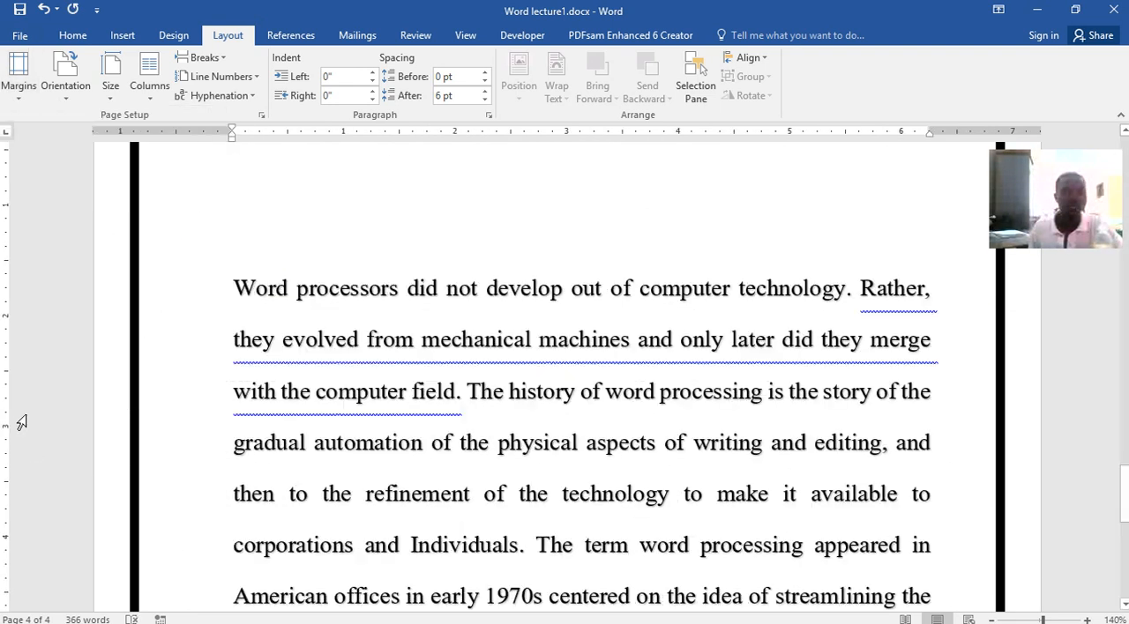
scroll(646, 339, "up", 5)
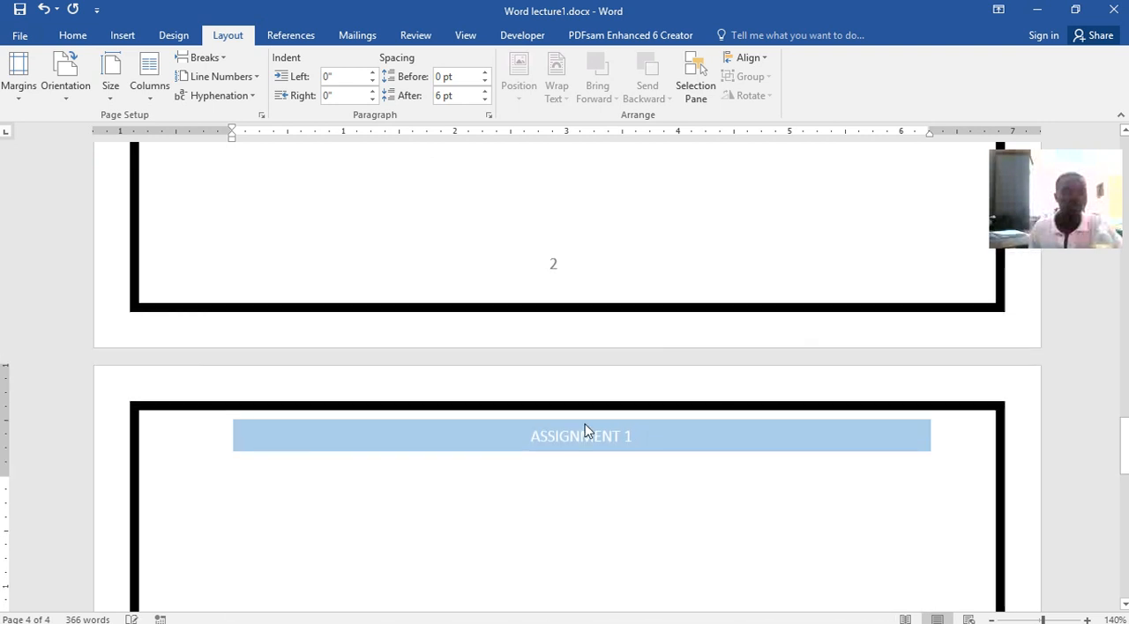
scroll(561, 406, "down", 2)
scroll(561, 405, "down", 1)
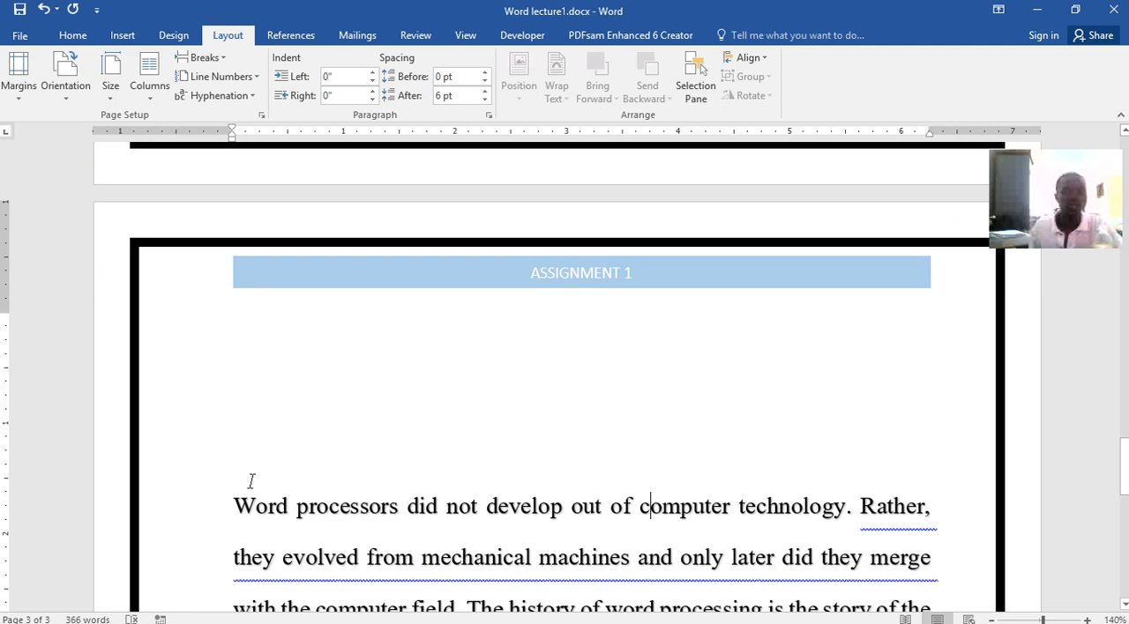
Apply Office 2003 Default margins, 1" top and bottom and 1.25" left and right
left_click(13, 91)
scroll(46, 399, "down", 1)
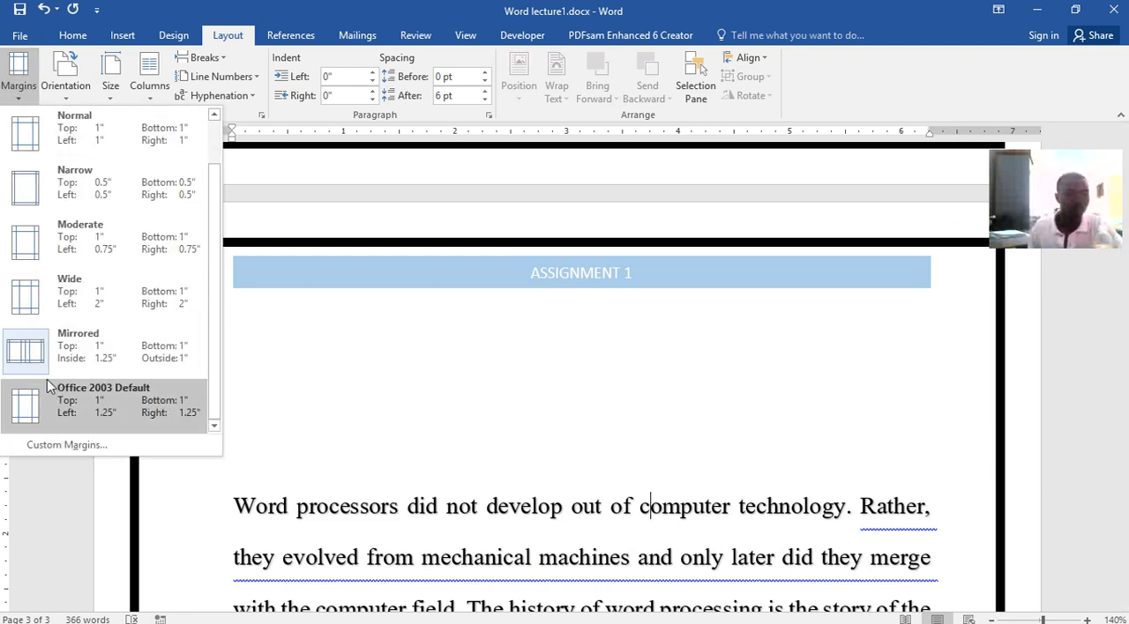
left_click(26, 407)
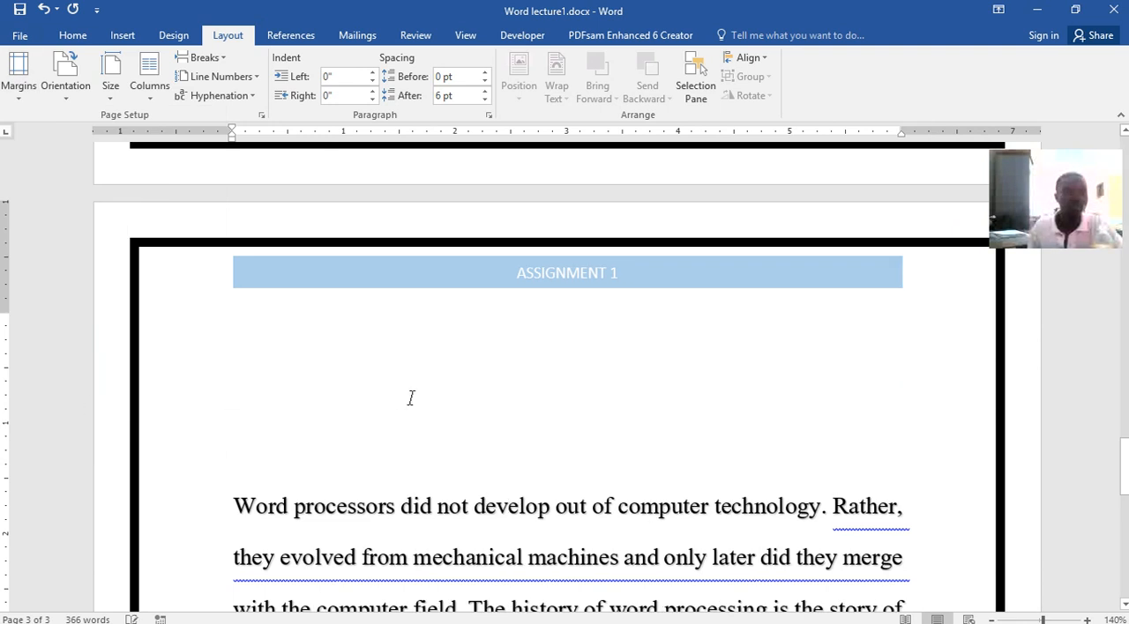
Set the document to Normal margins of 1" on all sides and check the word processors paragraph
left_click(16, 88)
left_click(18, 139)
scroll(578, 509, "down", 3)
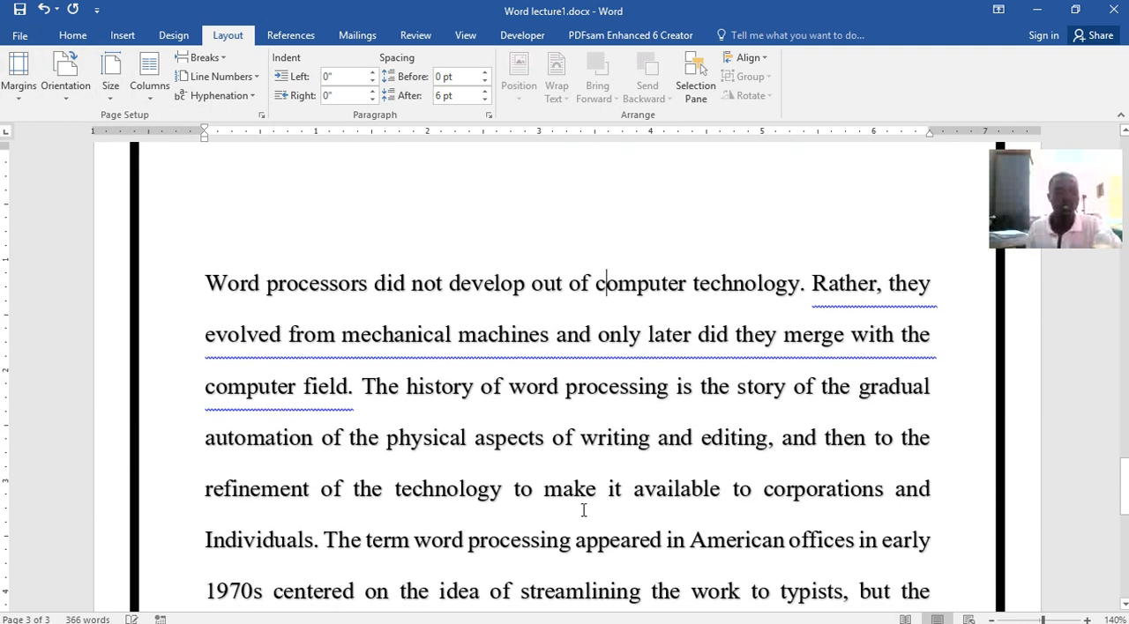
Switch the page orientation to Landscape, review the pages, and return the document to Portrait
left_click(76, 97)
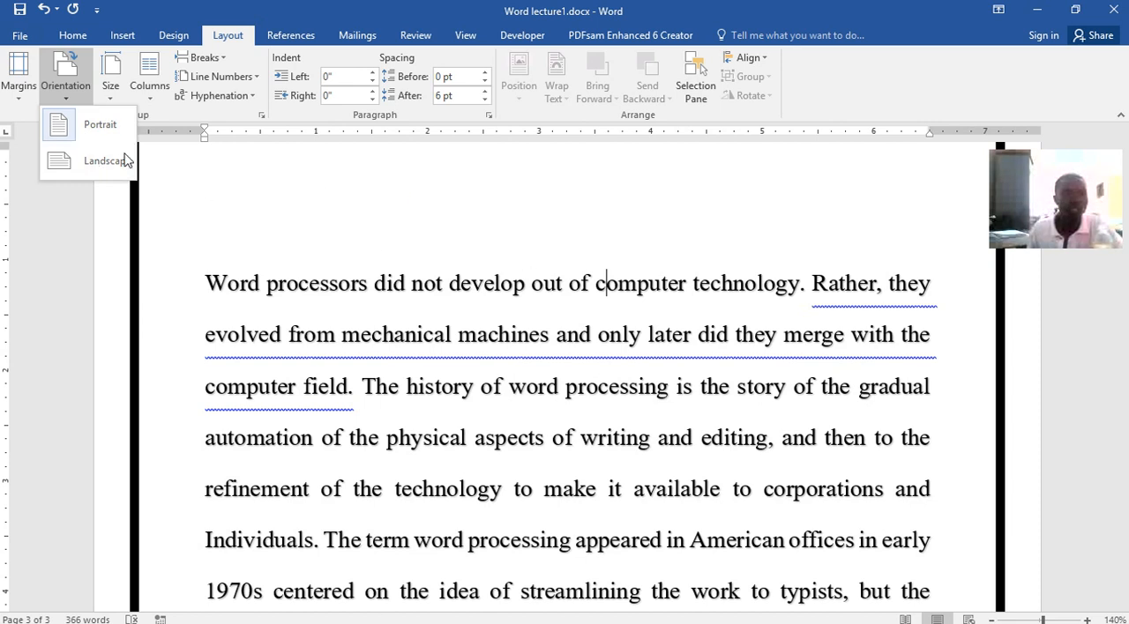
left_click(88, 170)
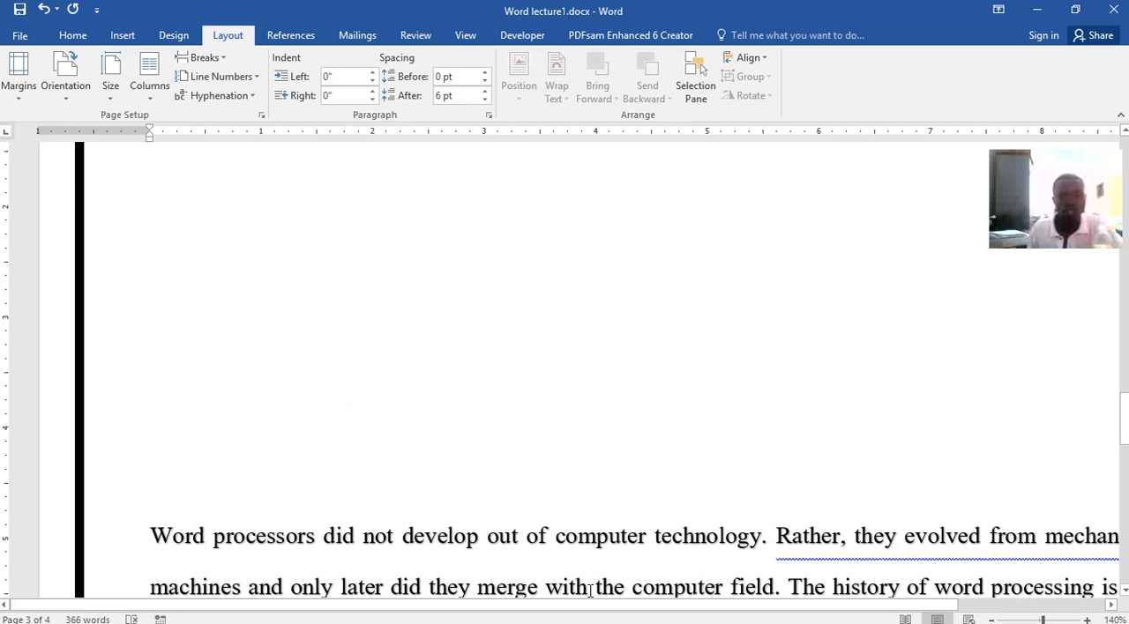
left_click_drag(588, 605, 303, 585)
scroll(484, 436, "up", 10)
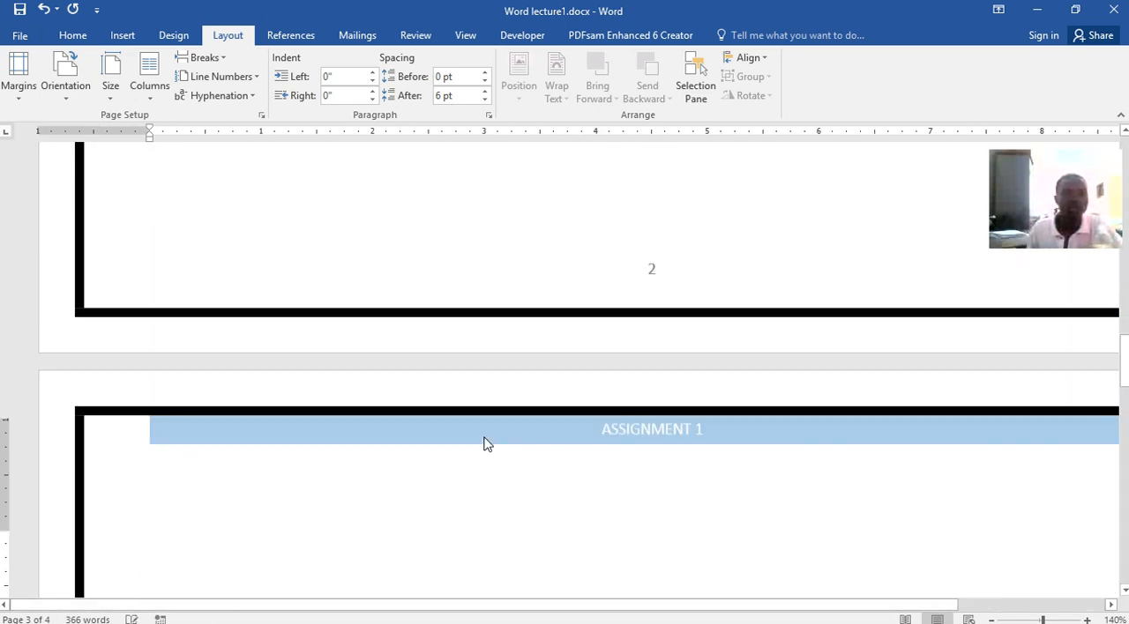
scroll(485, 433, "up", 8)
scroll(223, 144, "down", 10)
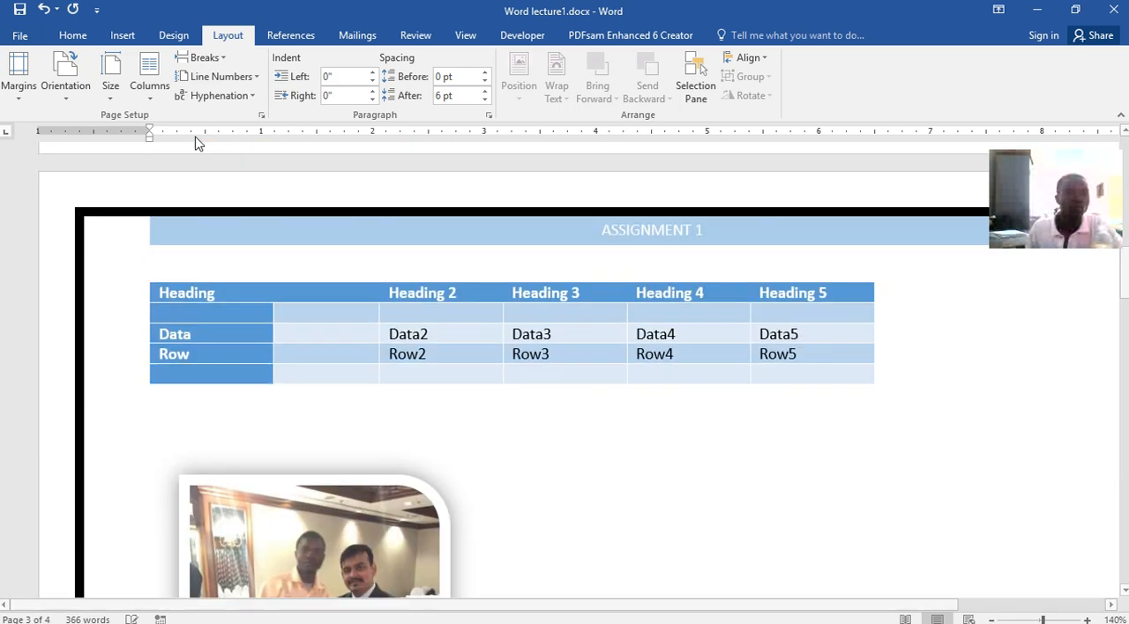
left_click(65, 84)
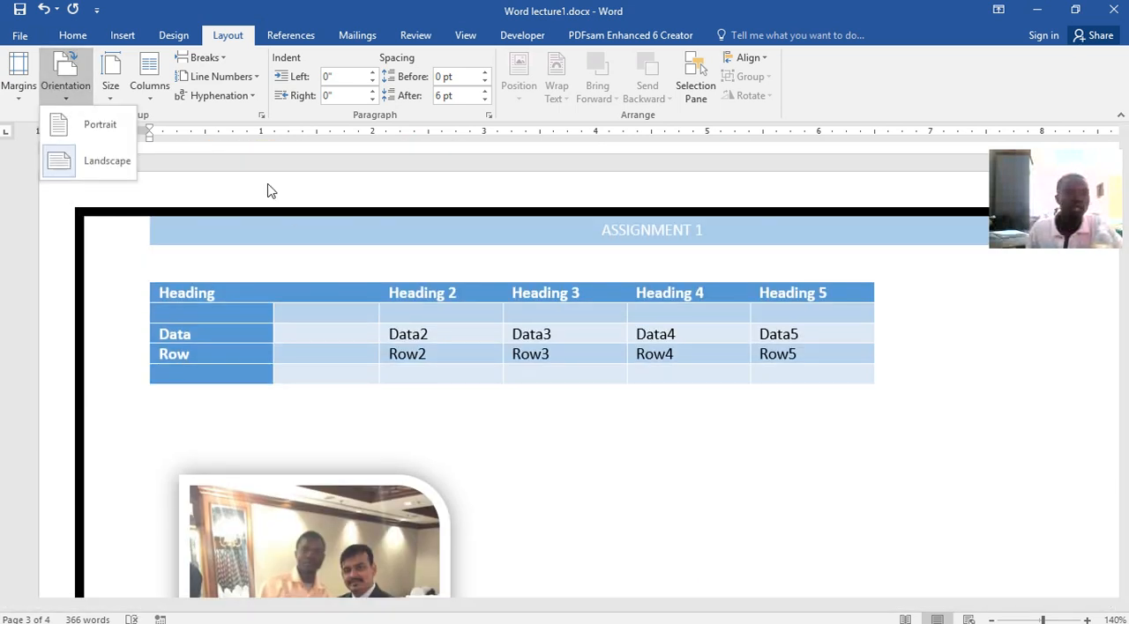
left_click(67, 128)
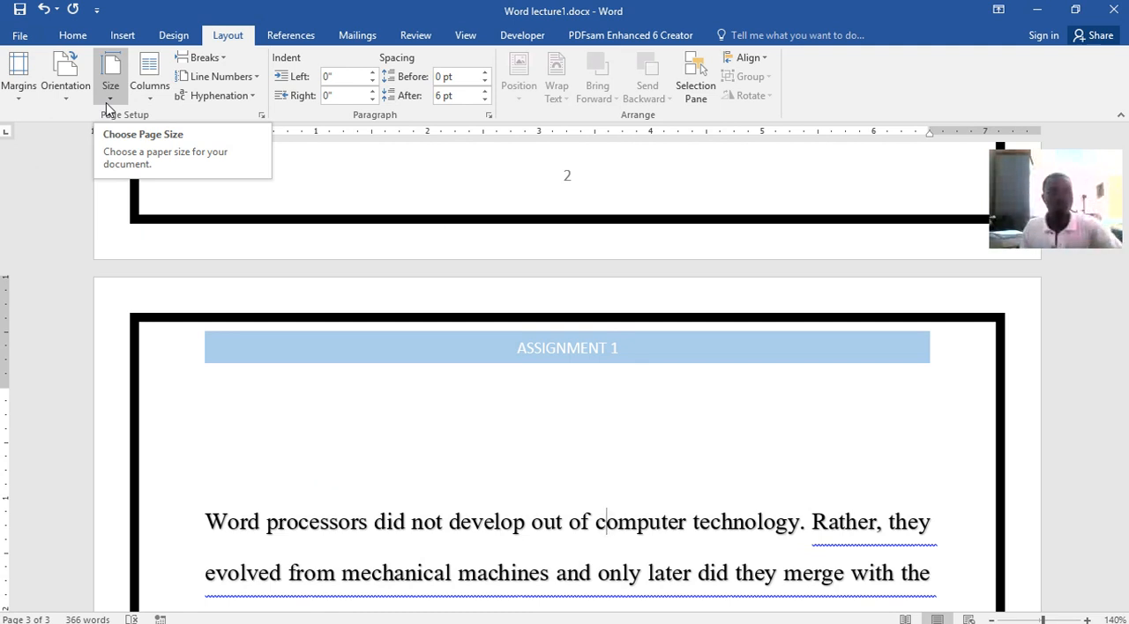
left_click(118, 97)
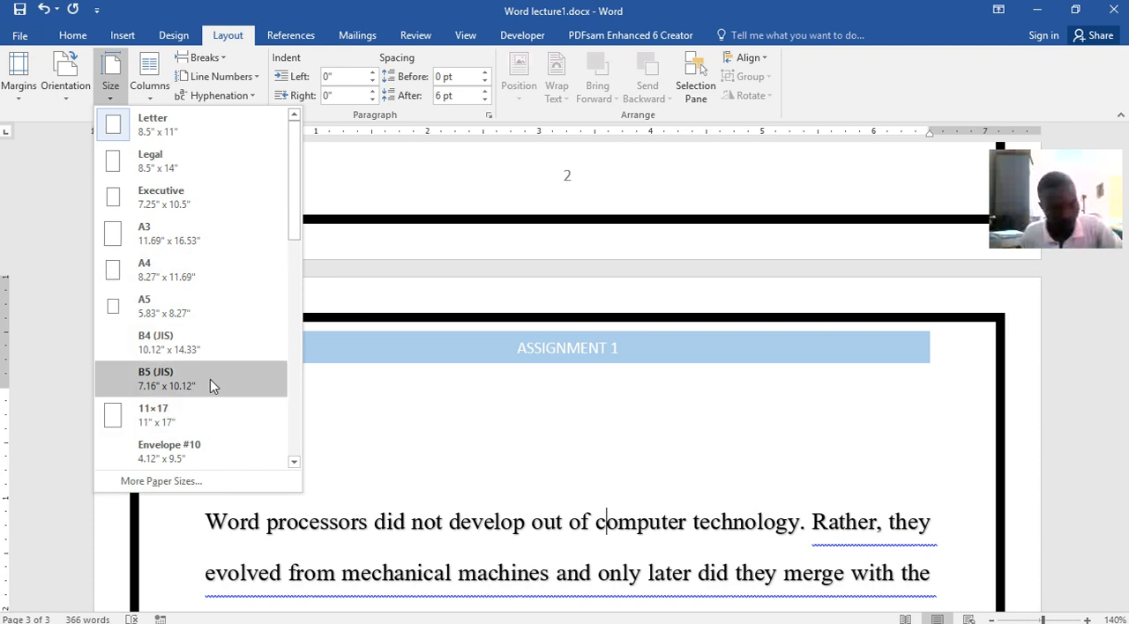
left_click(153, 87)
left_click(150, 86)
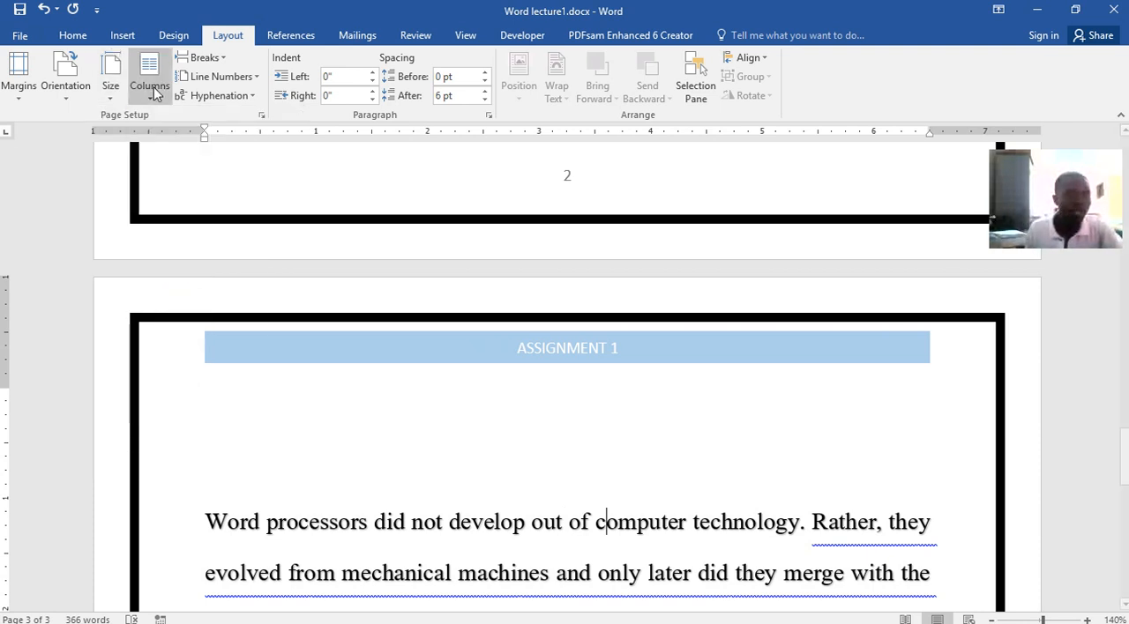
Select the whole word processors paragraph on page 3 and lay it out in two columns
scroll(786, 585, "down", 3)
scroll(713, 403, "up", 2)
left_click(713, 400)
left_click_drag(215, 303, 930, 550)
scroll(714, 471, "up", 4)
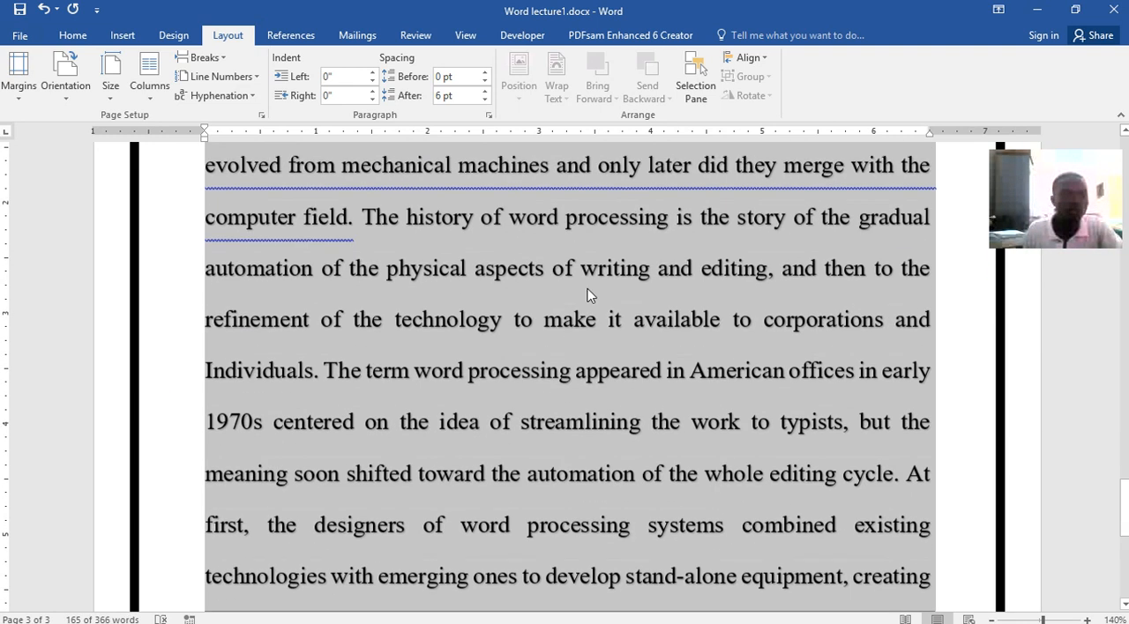
left_click(149, 78)
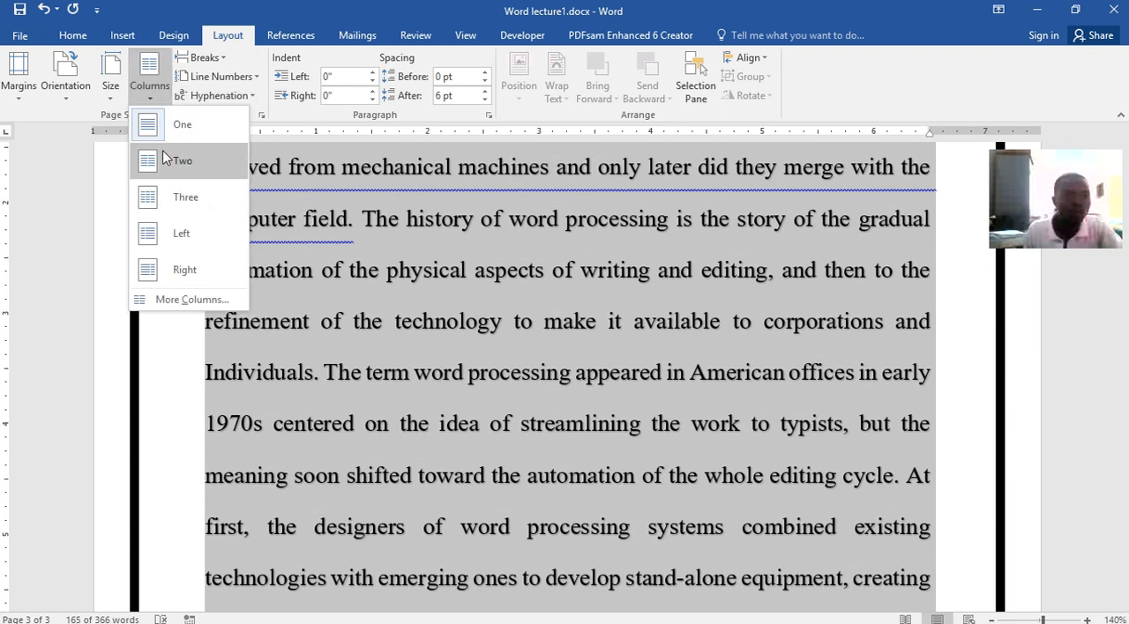
left_click(159, 161)
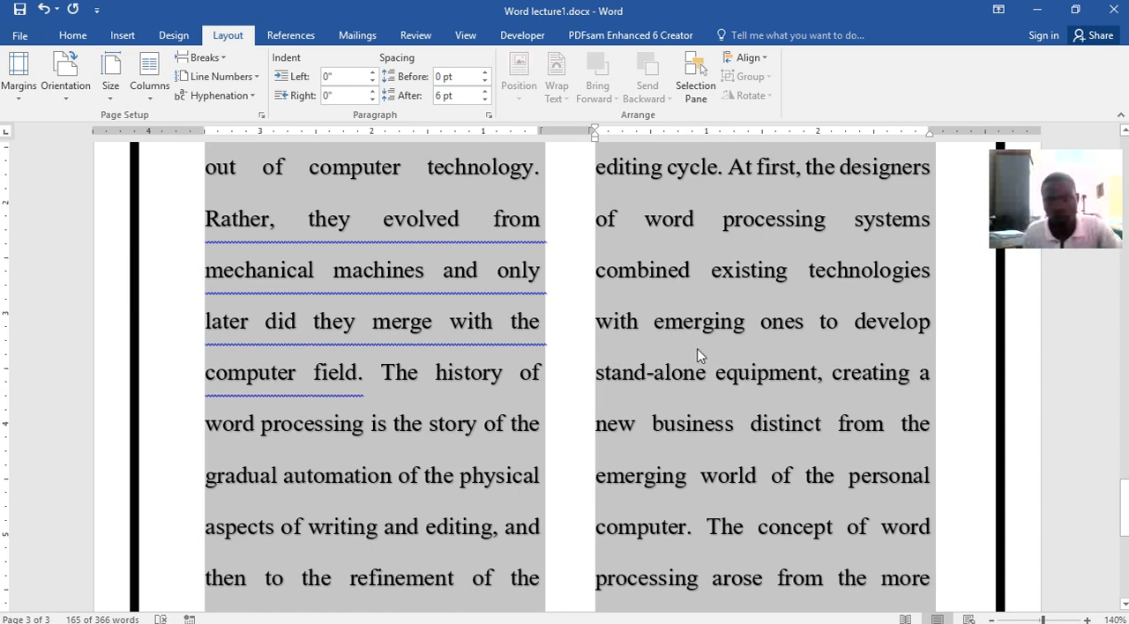
Review the two-column paragraph on page 3 from its beginning to its last line
scroll(760, 380, "down", 5)
scroll(564, 317, "up", 7)
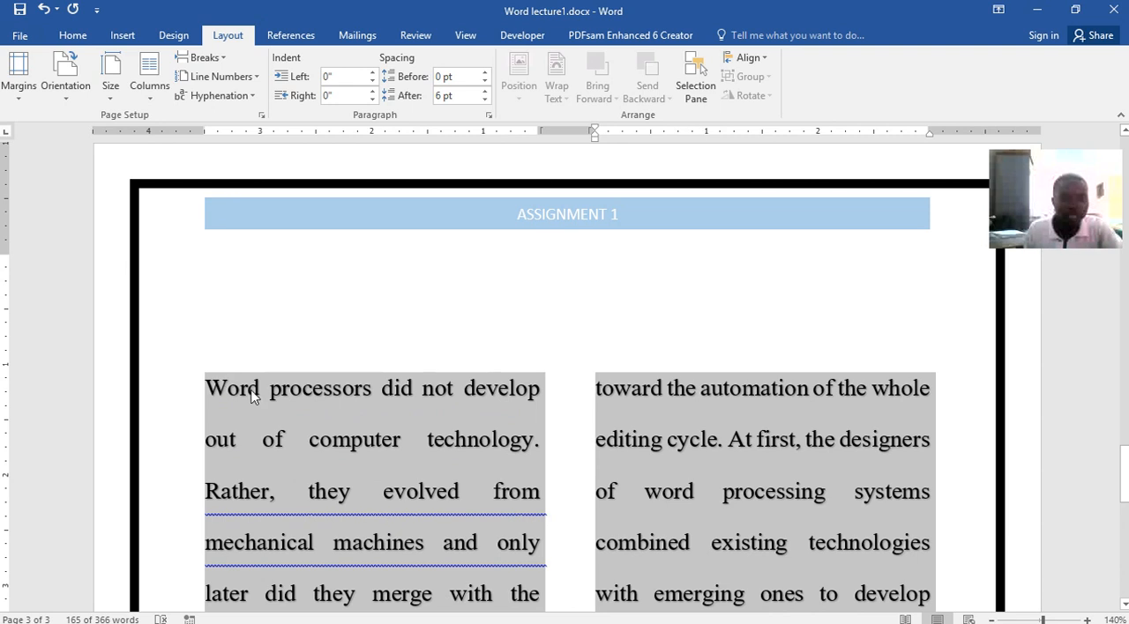
scroll(258, 388, "down", 4)
scroll(257, 389, "down", 10)
scroll(310, 309, "up", 3)
scroll(340, 221, "up", 14)
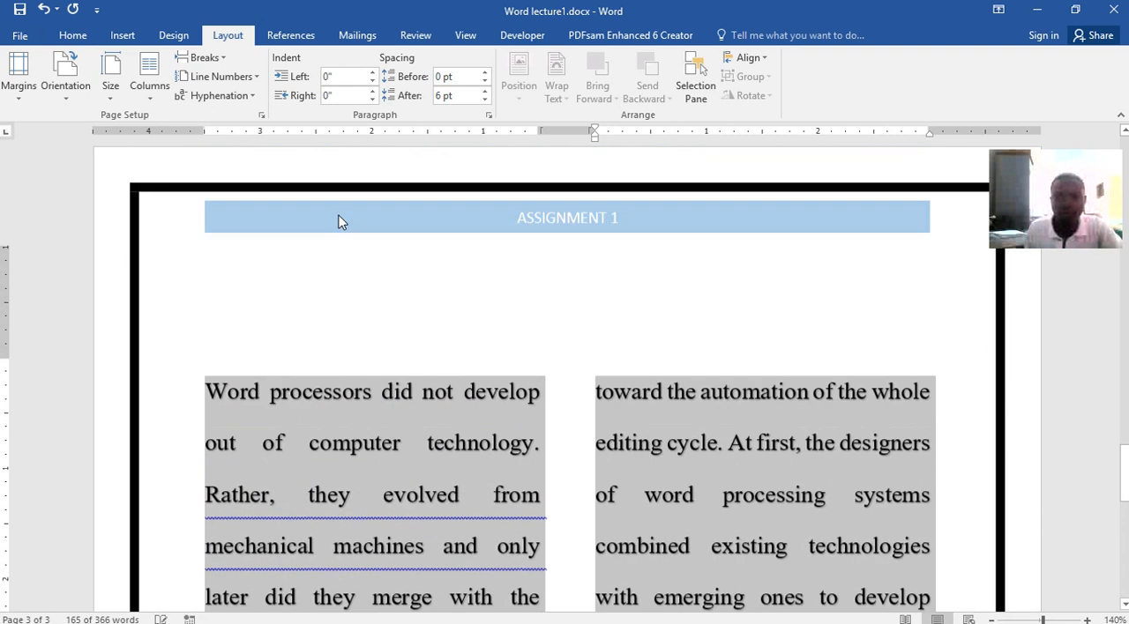
scroll(566, 371, "down", 7)
scroll(565, 371, "down", 7)
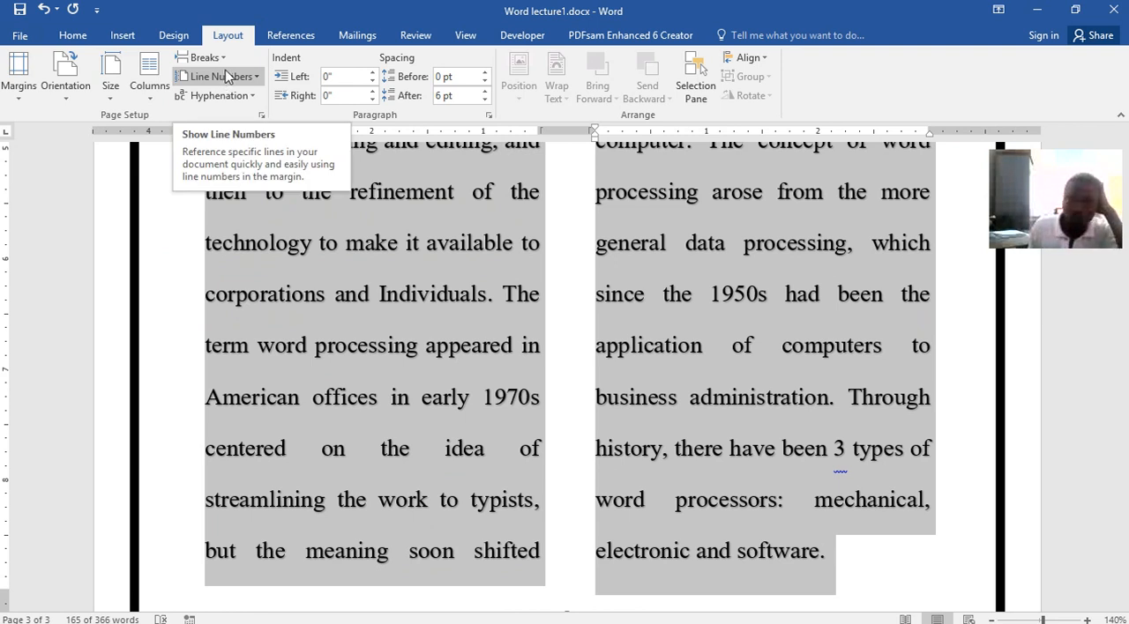
left_click(310, 41)
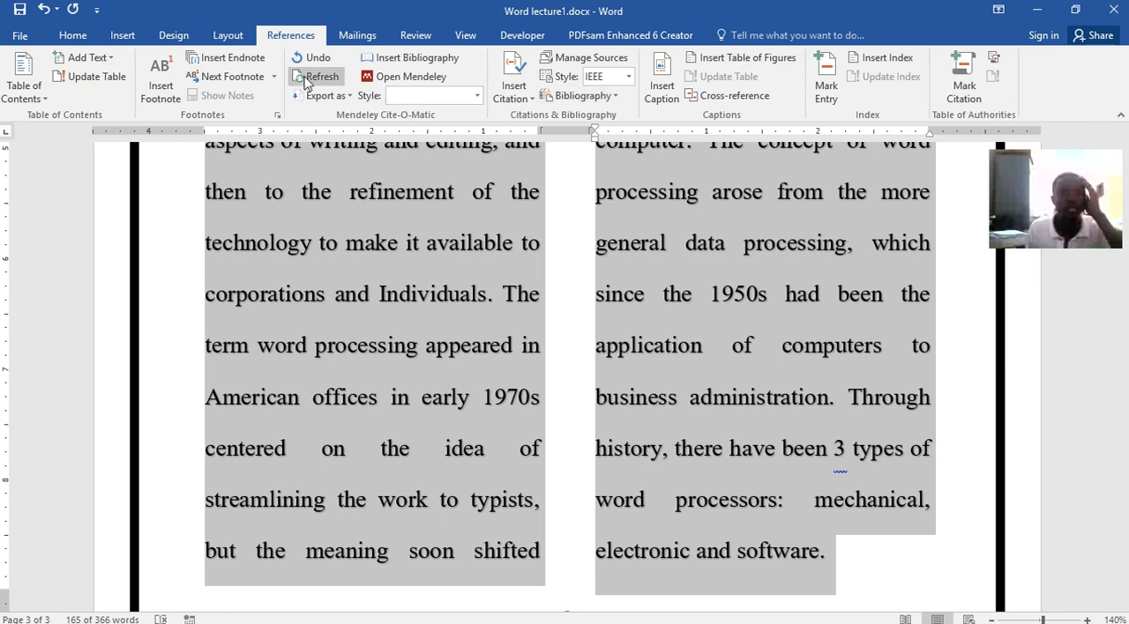
left_click(360, 35)
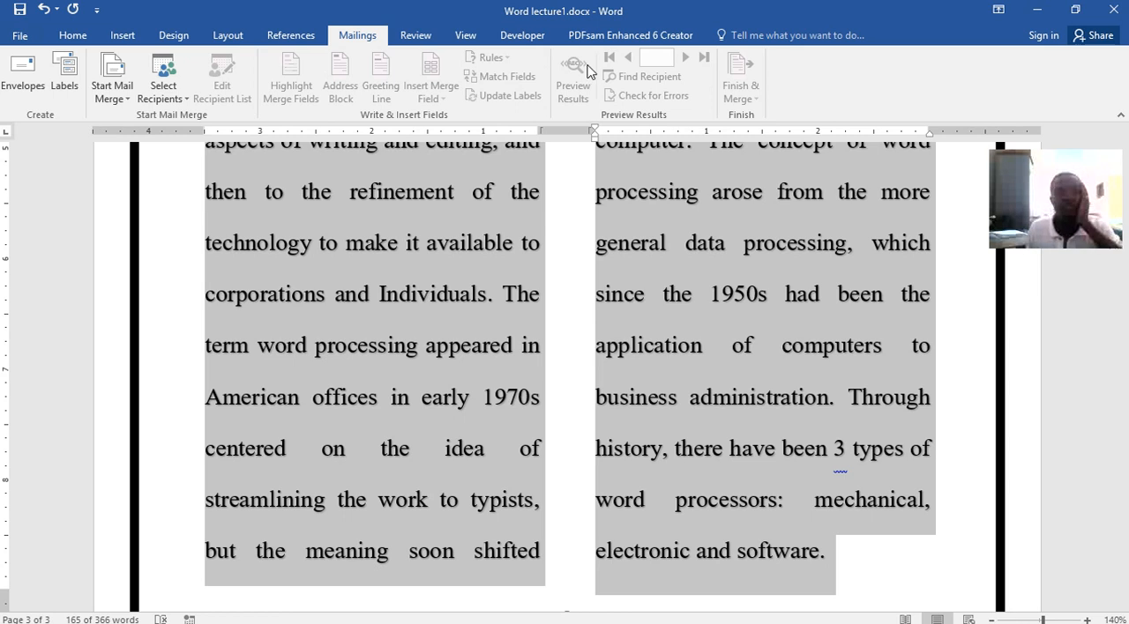
Turn on Track Changes for the document
left_click(415, 35)
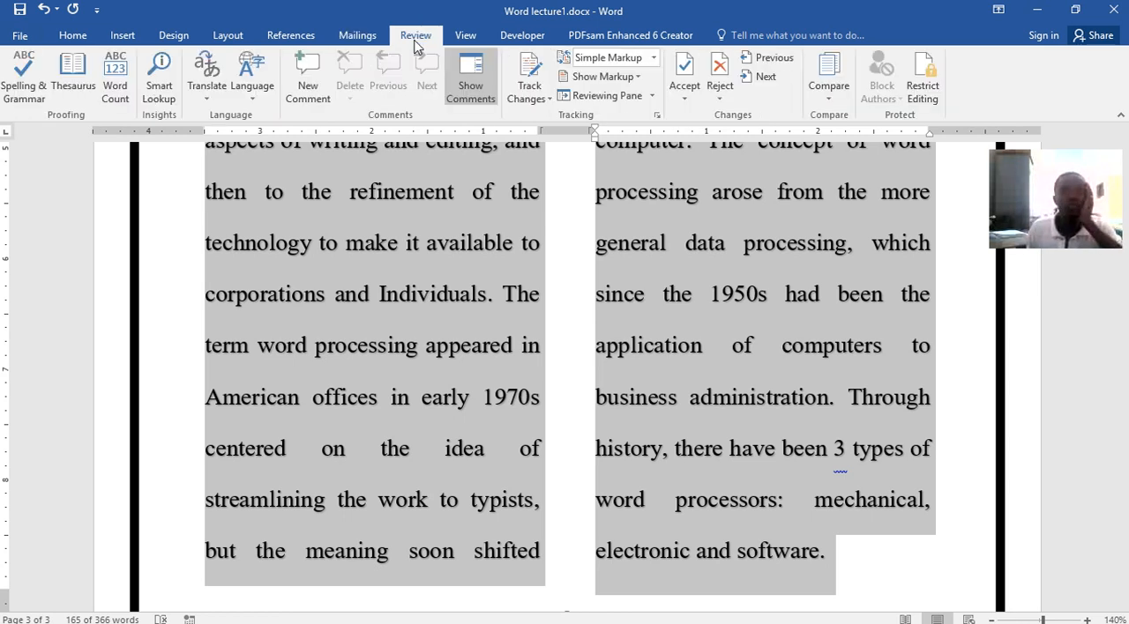
left_click(536, 72)
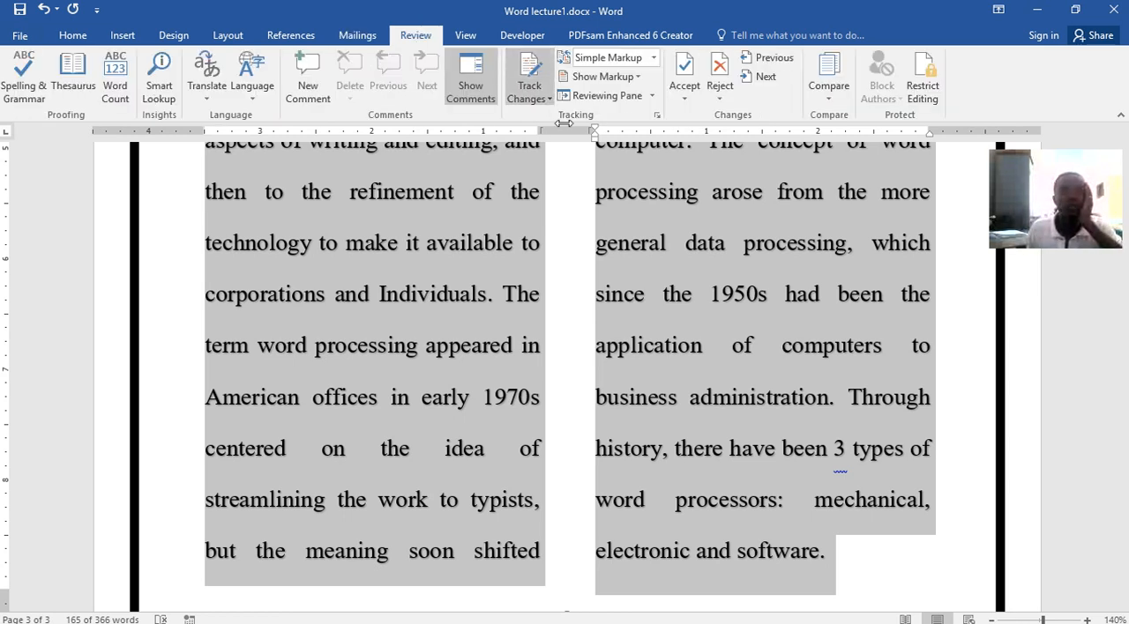
left_click(529, 73)
left_click(583, 217)
left_click(528, 70)
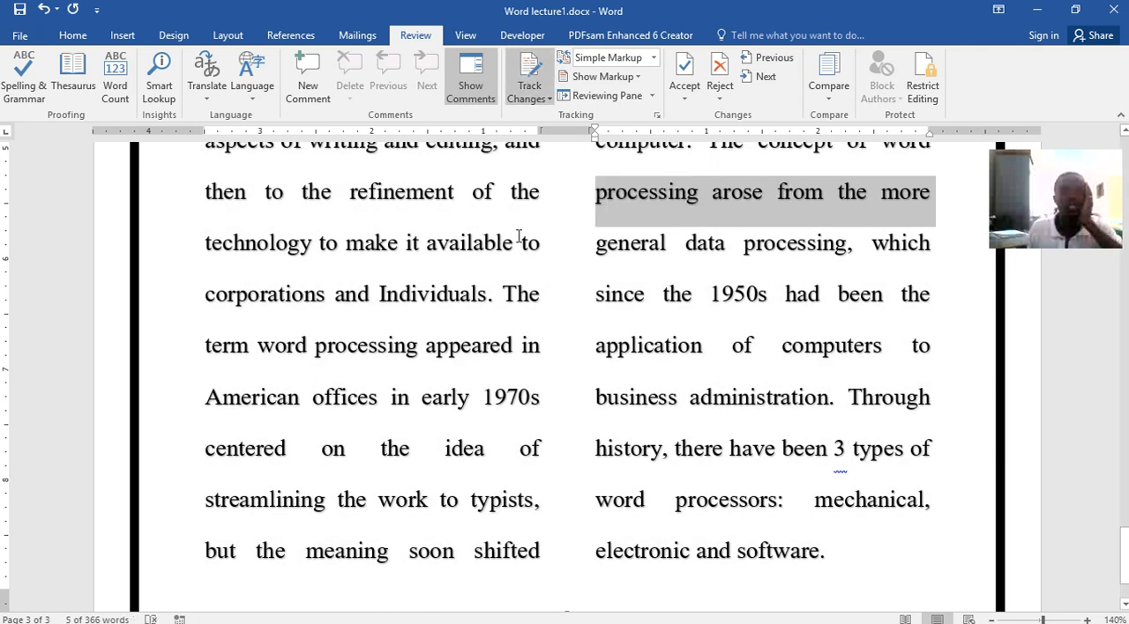
Delete the word "The" before "term word processing" as a tracked change, and display all markup
double_click(541, 293)
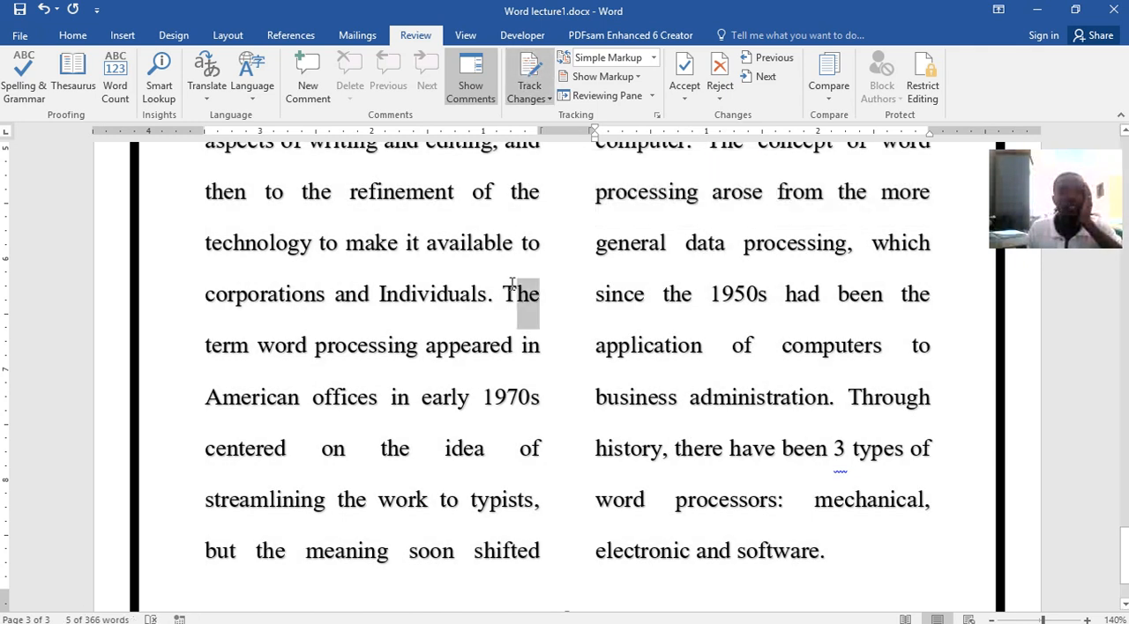
key("Delete")
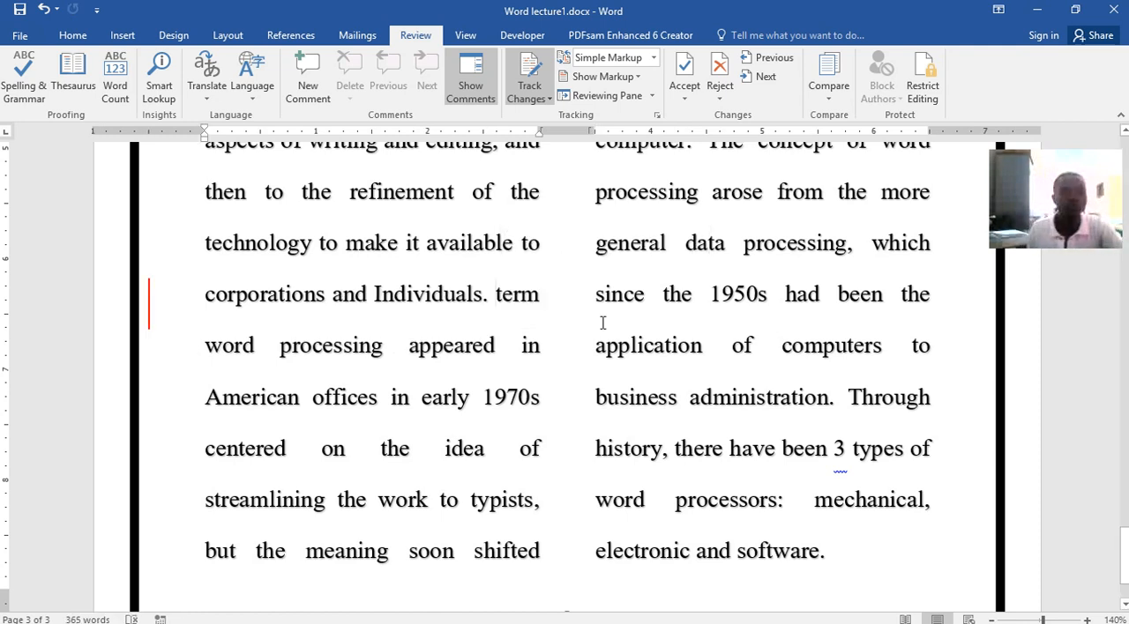
left_click(149, 304)
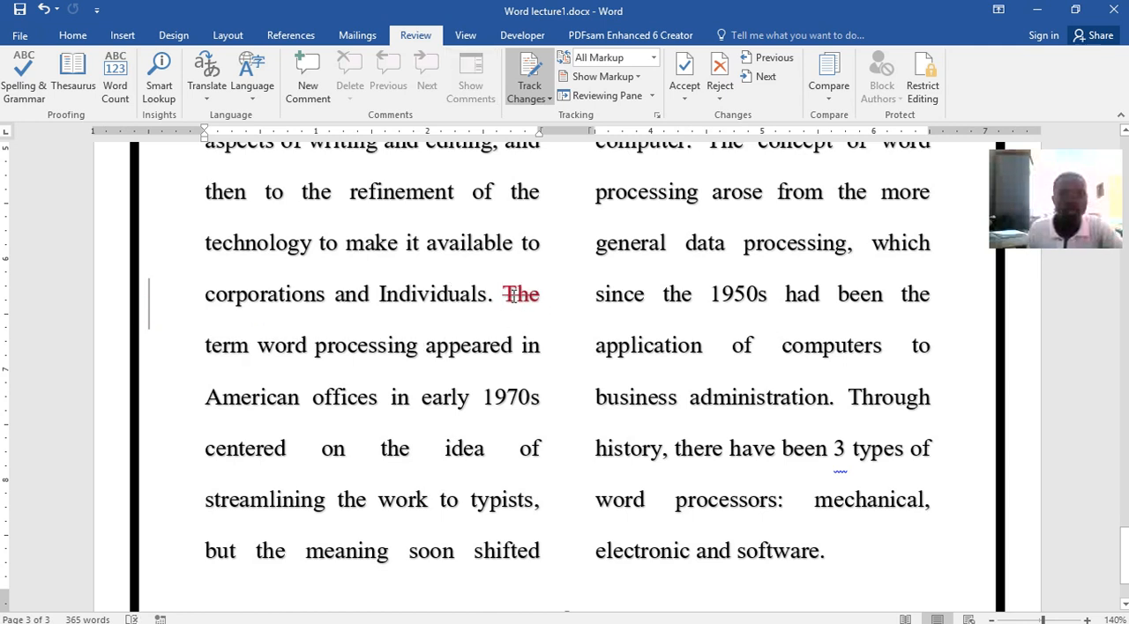
Reject the tracked deletion of "The" and undo that rejection
mouse_move(513, 298)
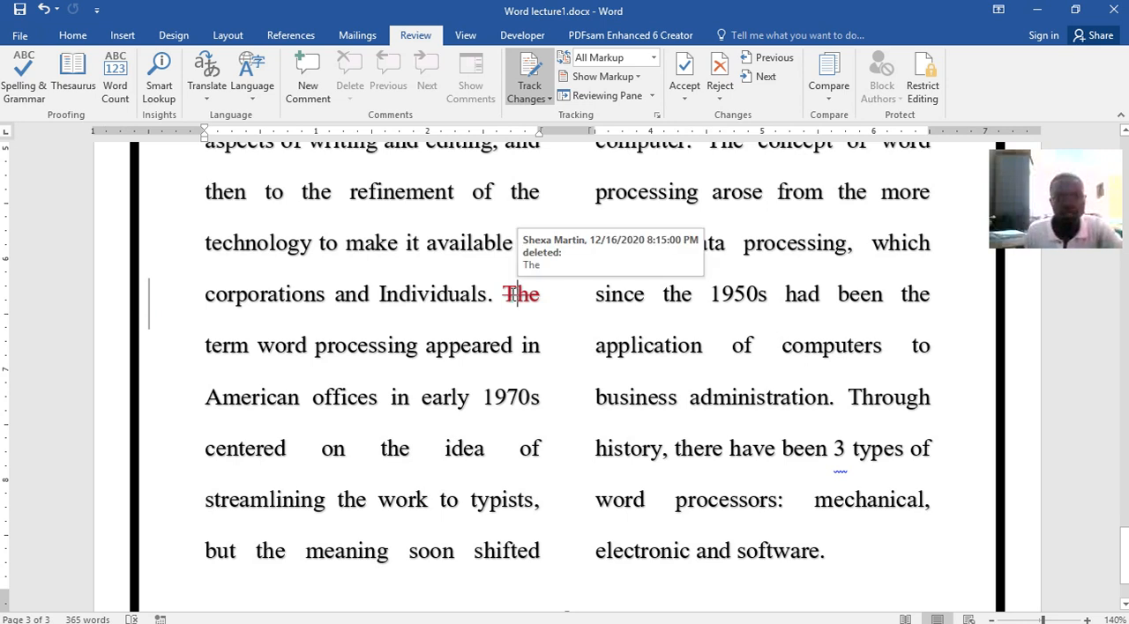
right_click(516, 298)
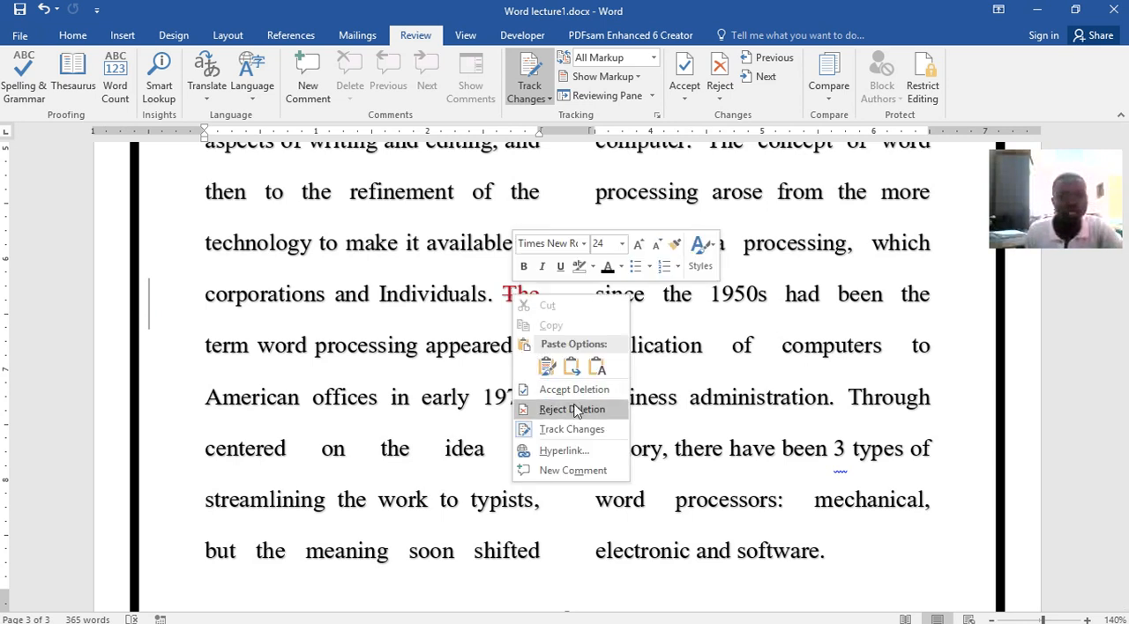
left_click(569, 409)
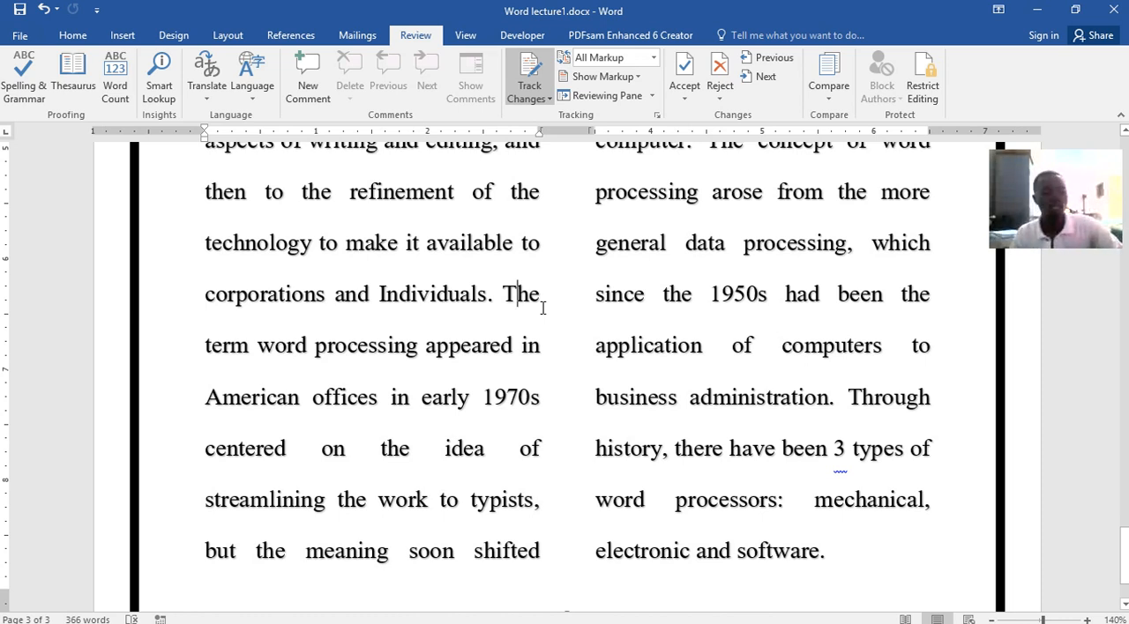
key("ctrl+z")
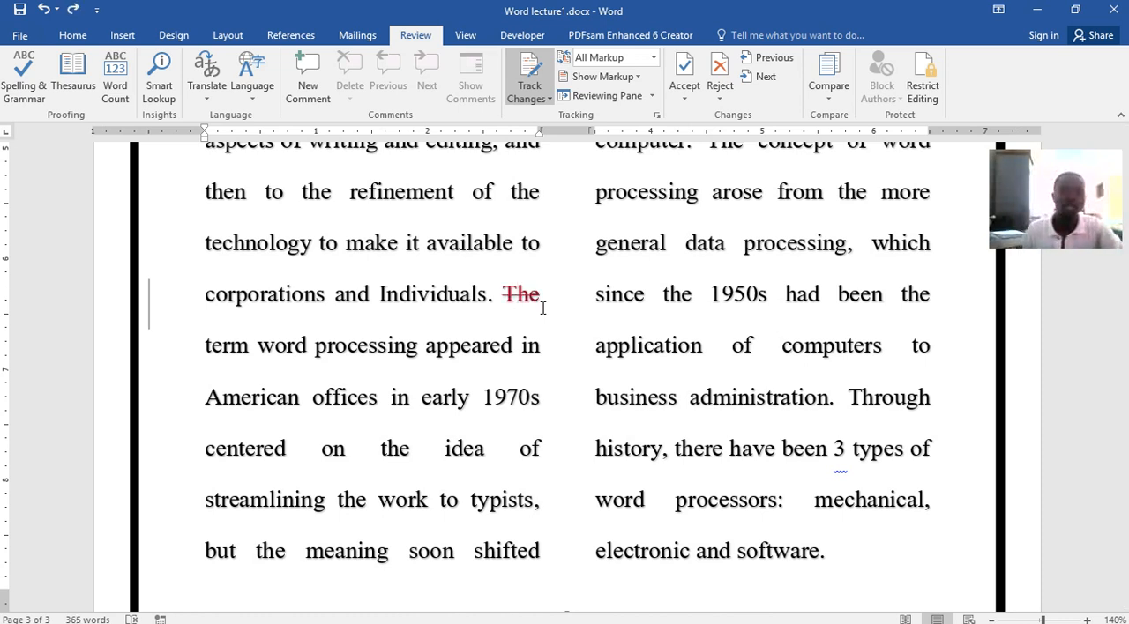
Accept the tracked deletion of "The" before "term word processing"
right_click(521, 292)
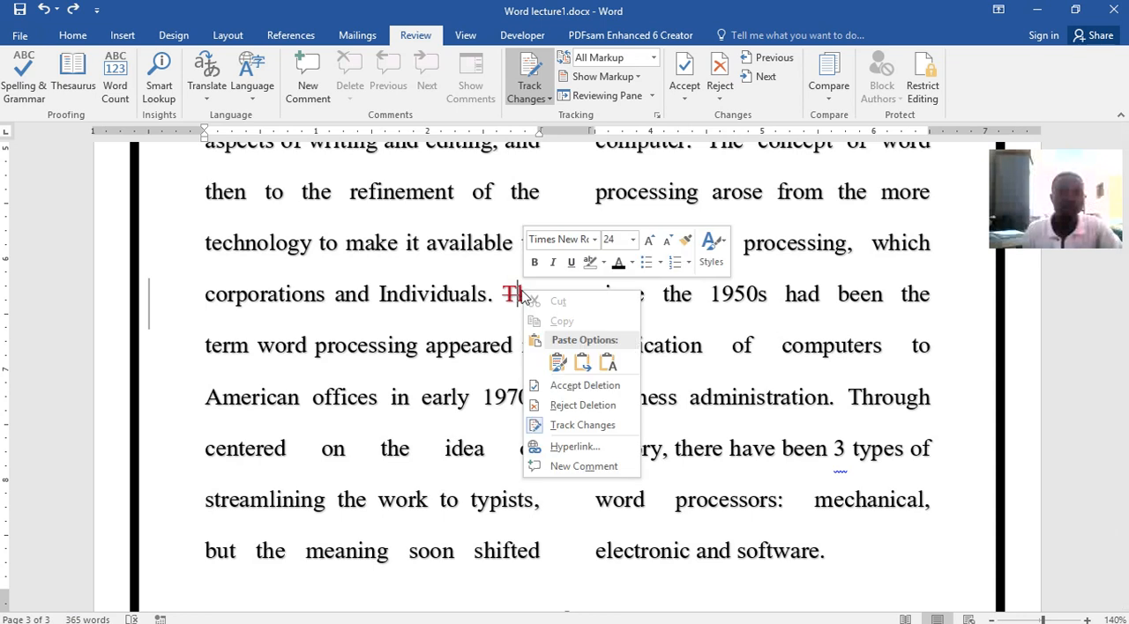
left_click(581, 386)
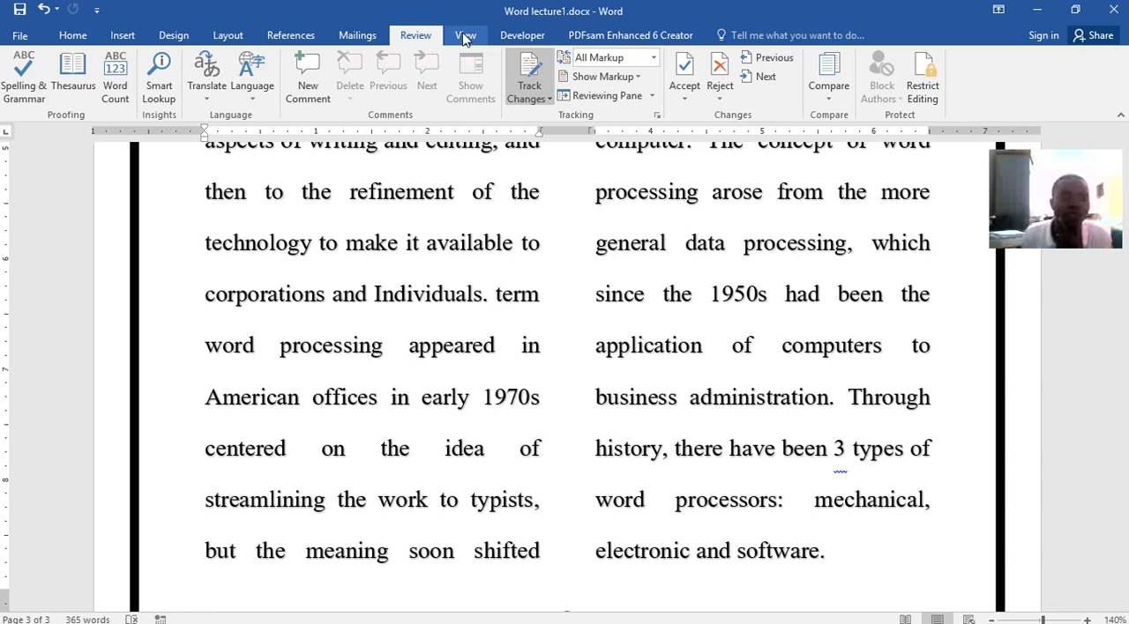
Start the spelling and grammar check, and view the word count statistics for the flagged sentence
left_click(24, 70)
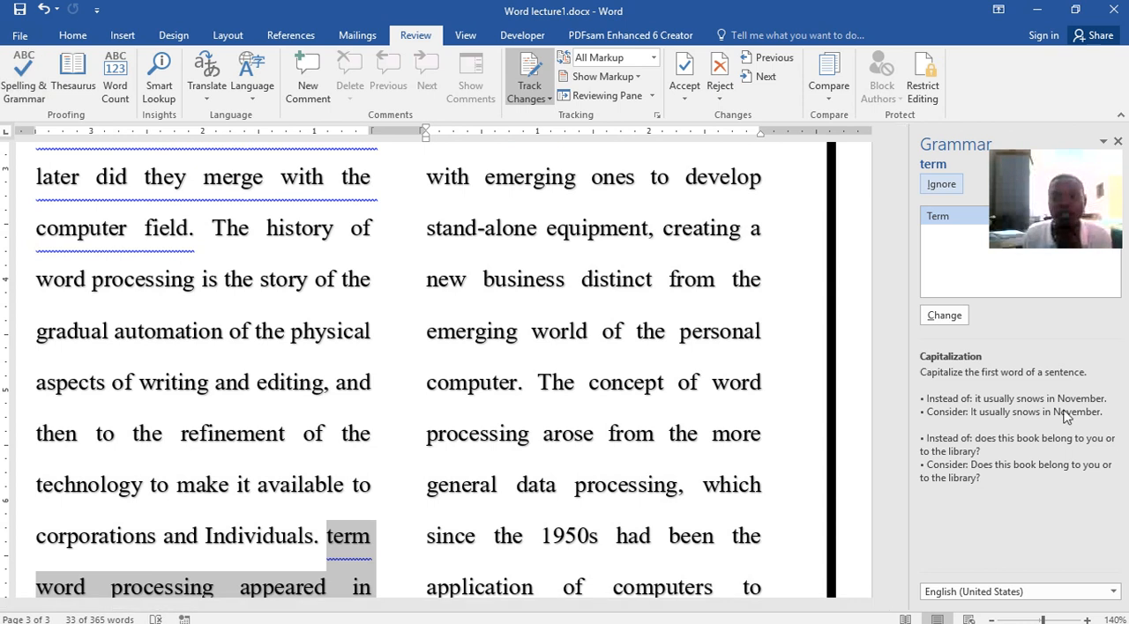
left_click(116, 88)
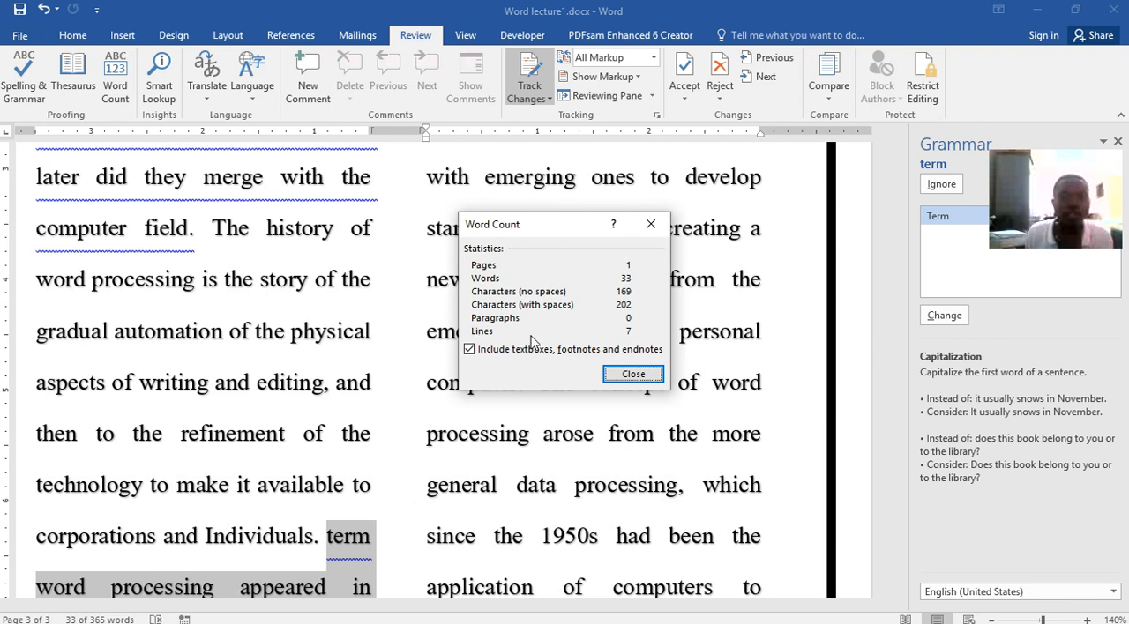
left_click(633, 375)
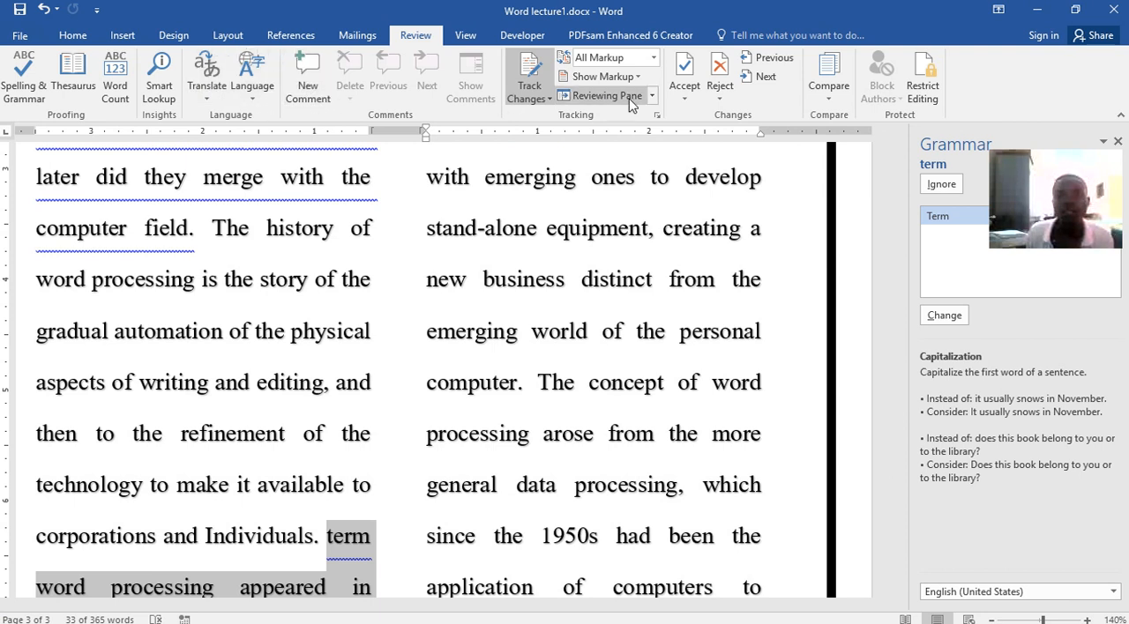
Examine the available options for accepting and rejecting tracked changes, leaving the markup as it is
left_click(685, 98)
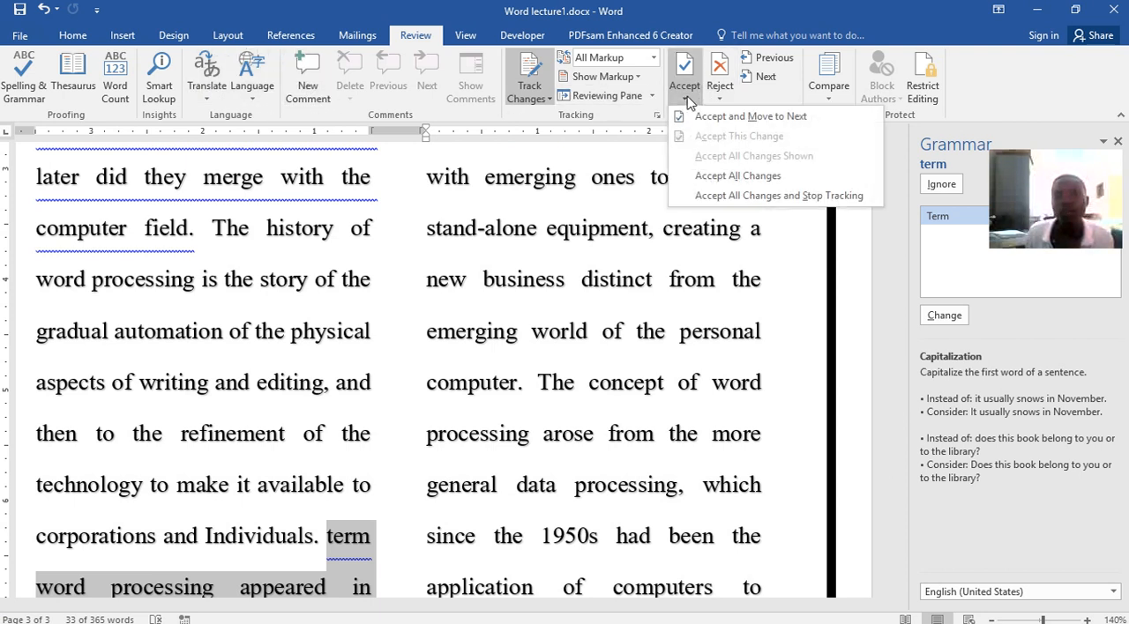
left_click(734, 97)
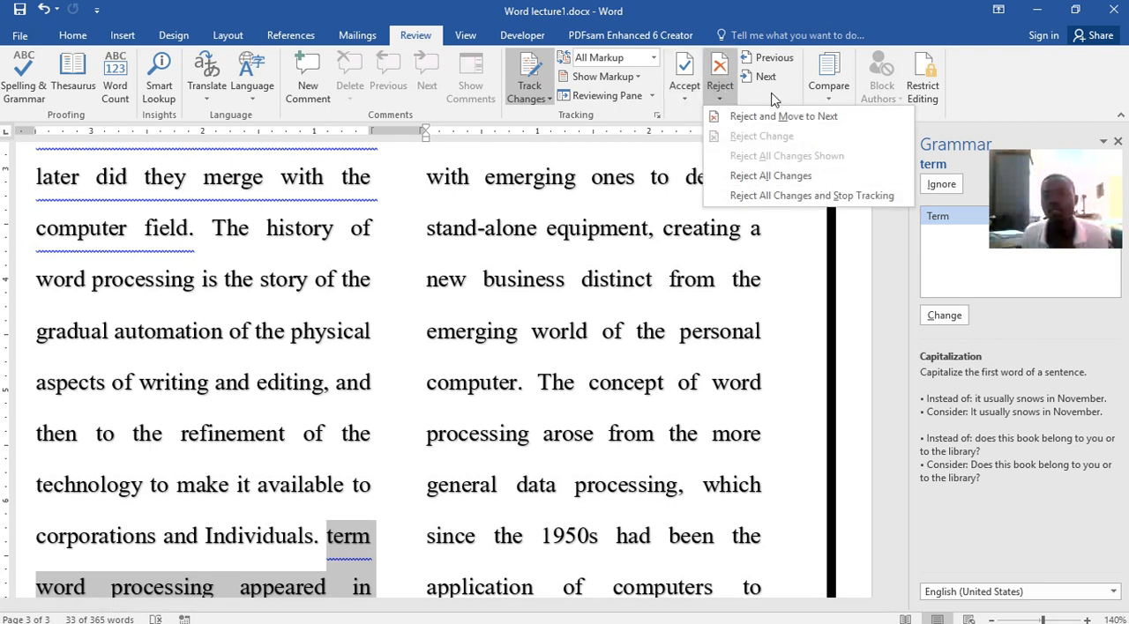
left_click(570, 301)
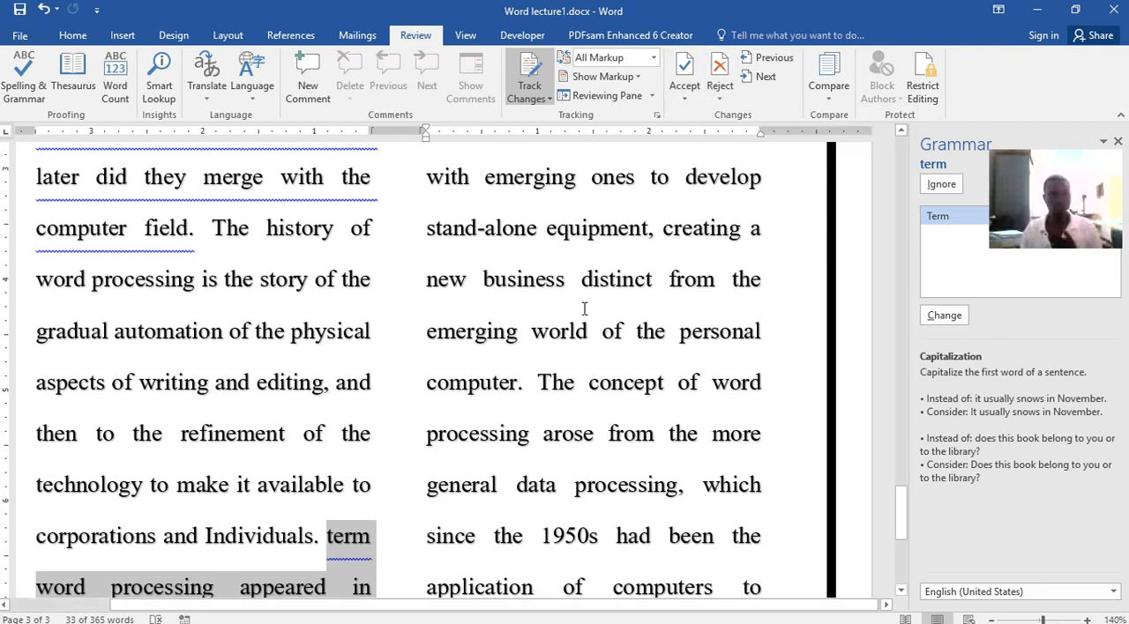
View the document in Read Mode and return to editing it in Print Layout
left_click(466, 36)
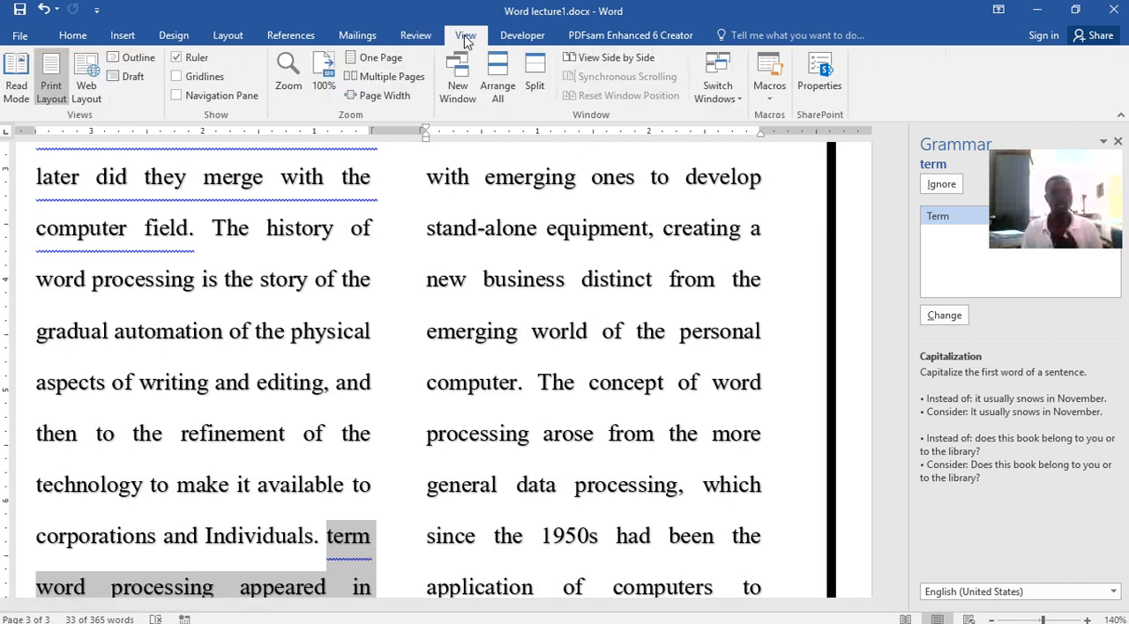
left_click(18, 84)
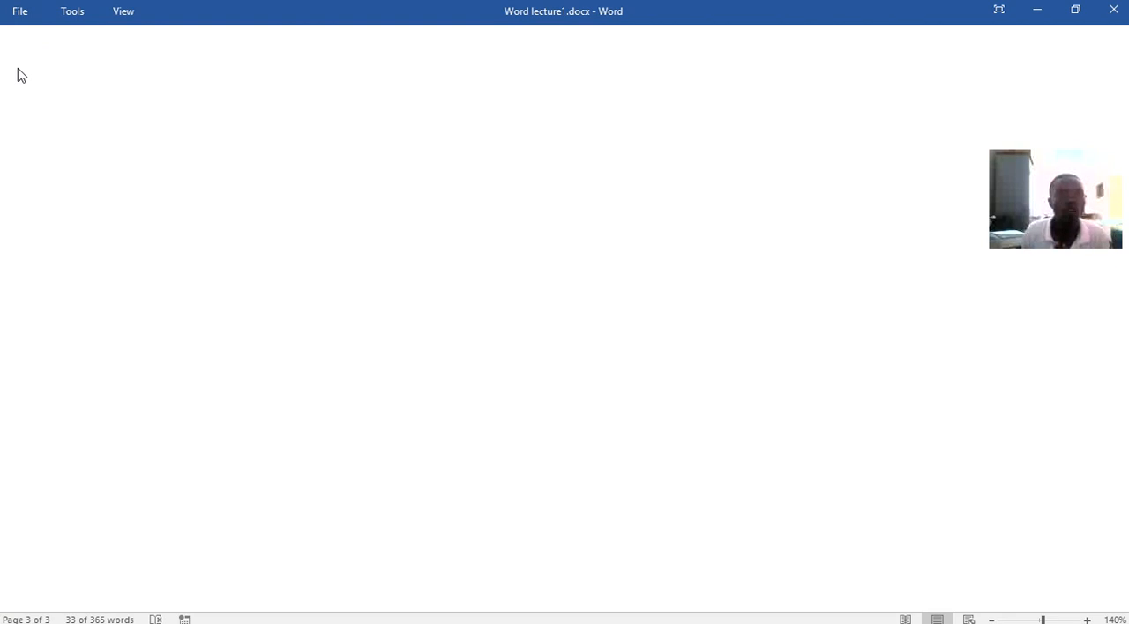
left_click(129, 13)
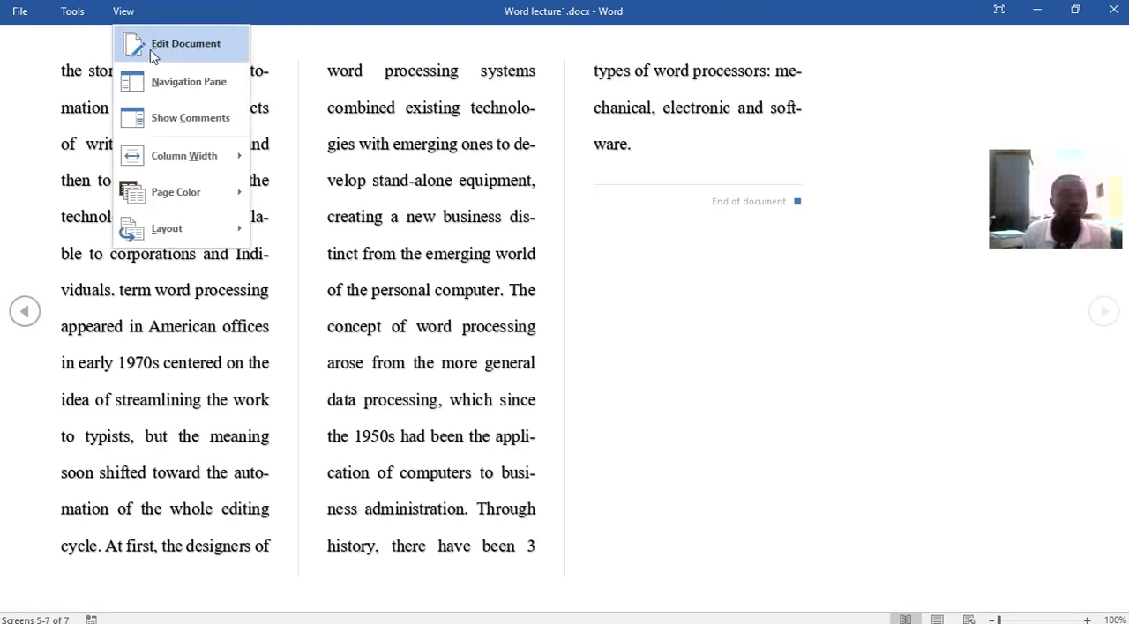
left_click(154, 44)
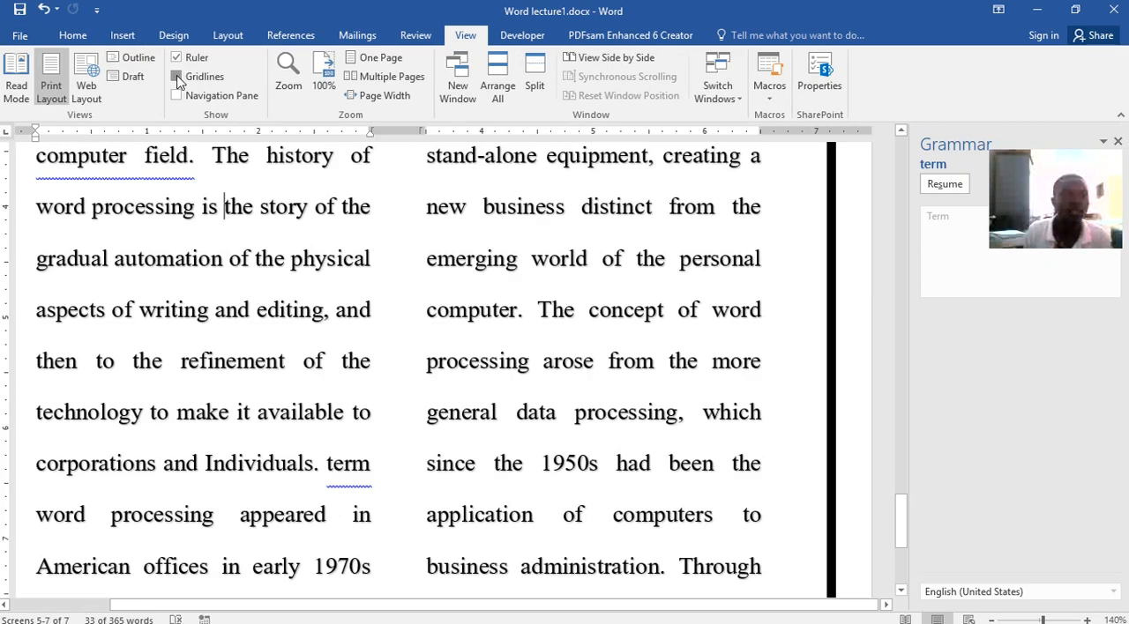
Show the gridlines and the Navigation pane on the page, and hide both again
left_click(177, 77)
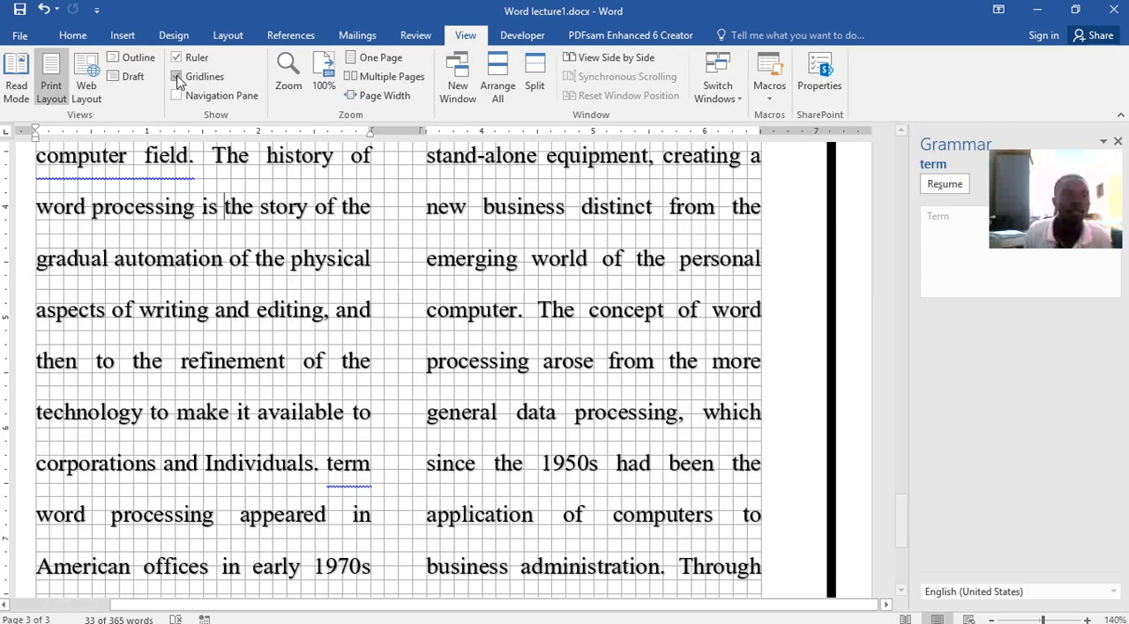
left_click(177, 95)
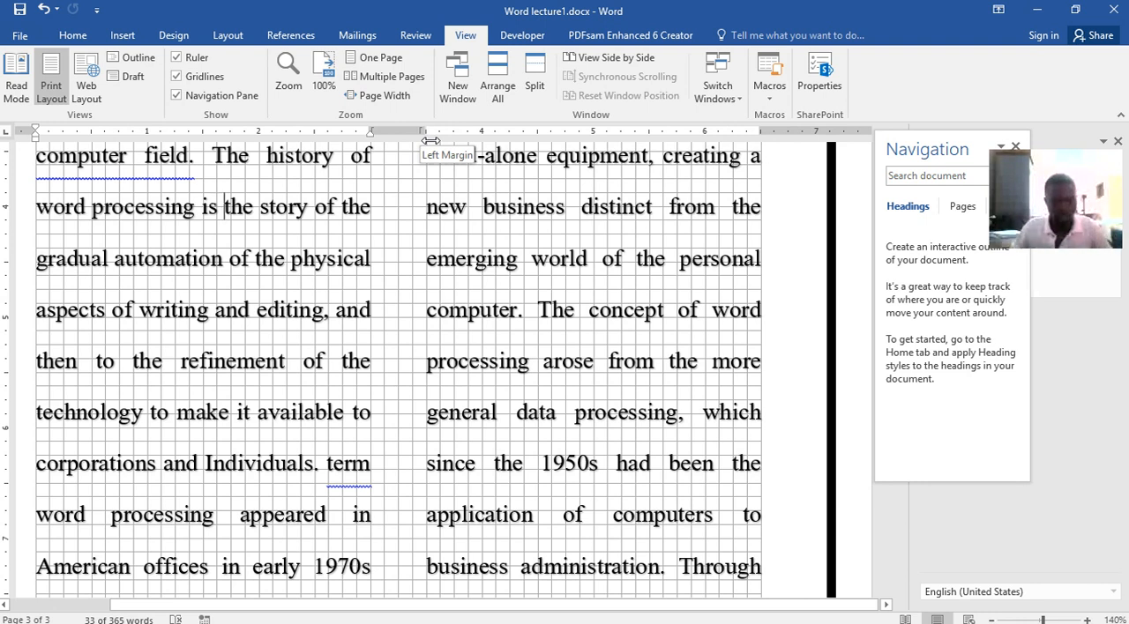
left_click(177, 94)
left_click(177, 77)
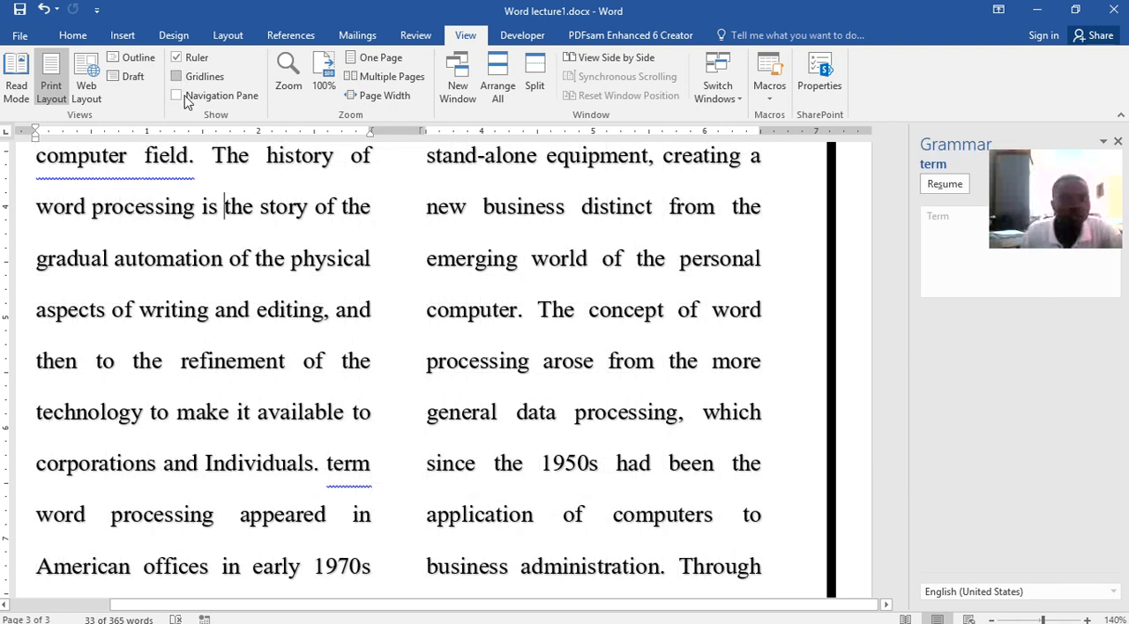
Save Word lecture1.docx
scroll(683, 327, "up", 2)
scroll(694, 322, "up", 3)
left_click(21, 9)
scroll(767, 358, "down", 3)
scroll(766, 357, "down", 5)
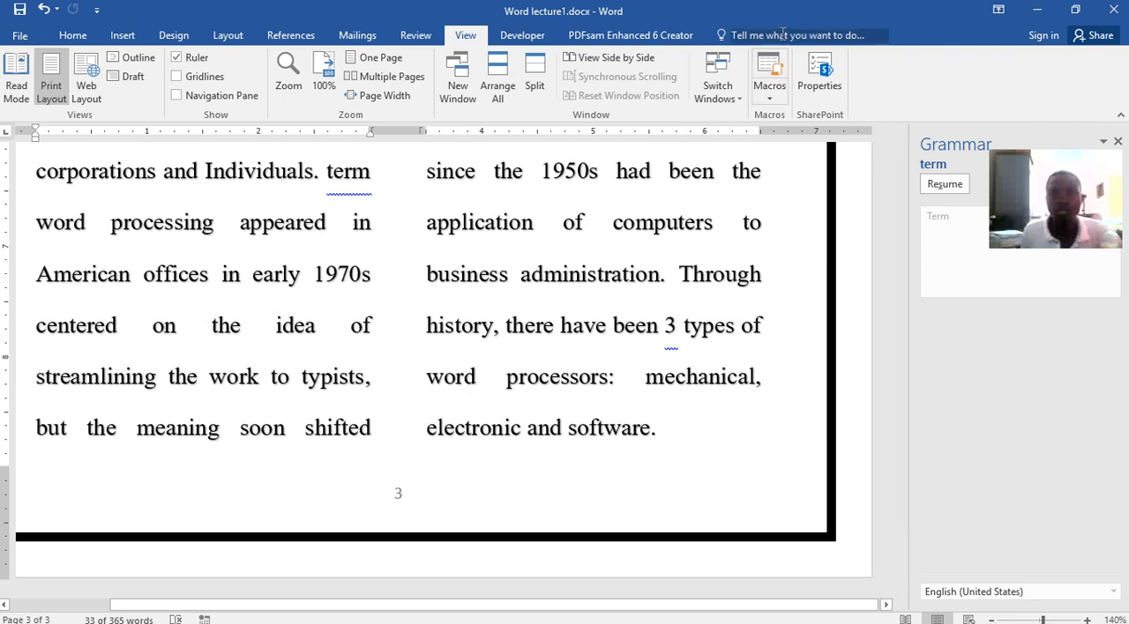
Take the Word and File Explorer windows out of full screen so the desktop and other open windows show
left_click_drag(792, 13, 787, 110)
left_click_drag(991, 10, 0, 62)
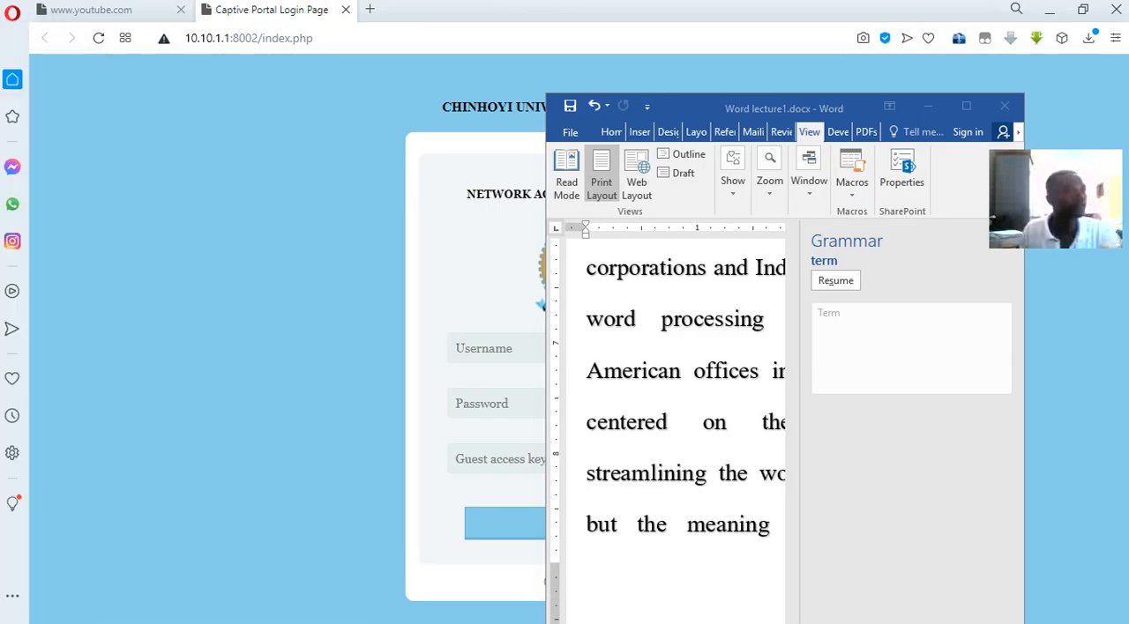
double_click(676, 8)
left_click_drag(62, 126, 0, 124)
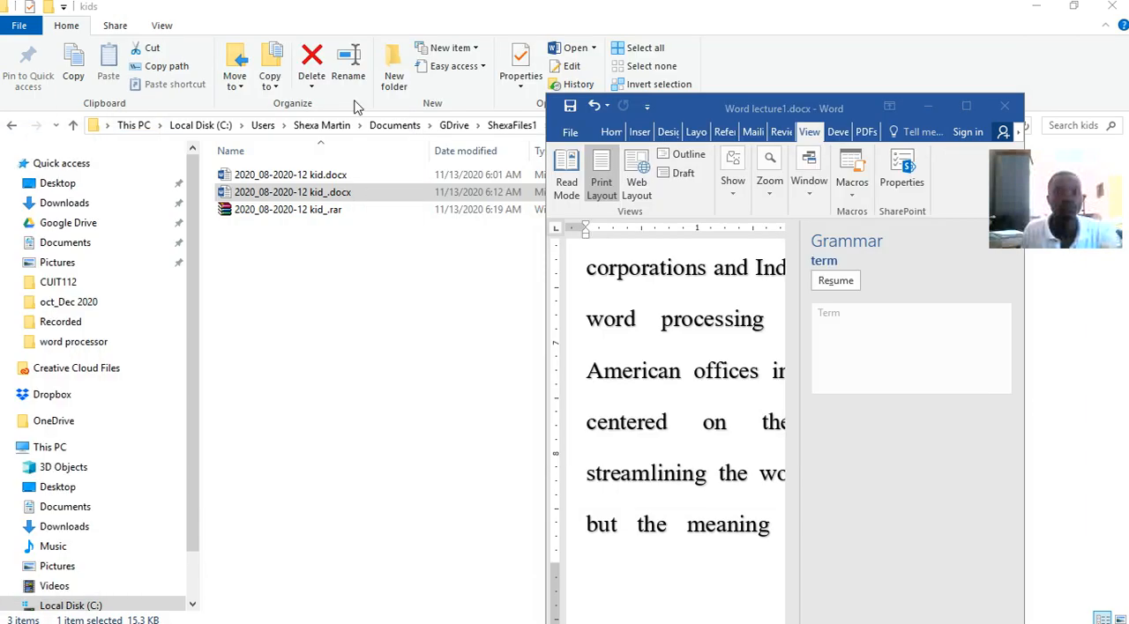
left_click_drag(676, 7, 0, 187)
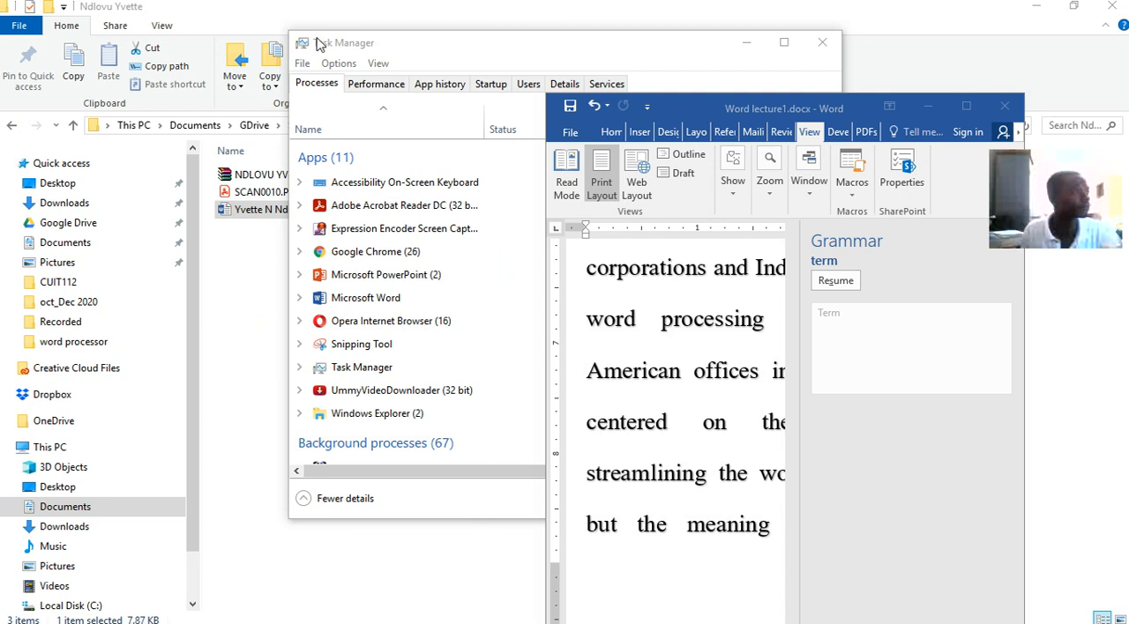
left_click_drag(531, 11, 103, 65)
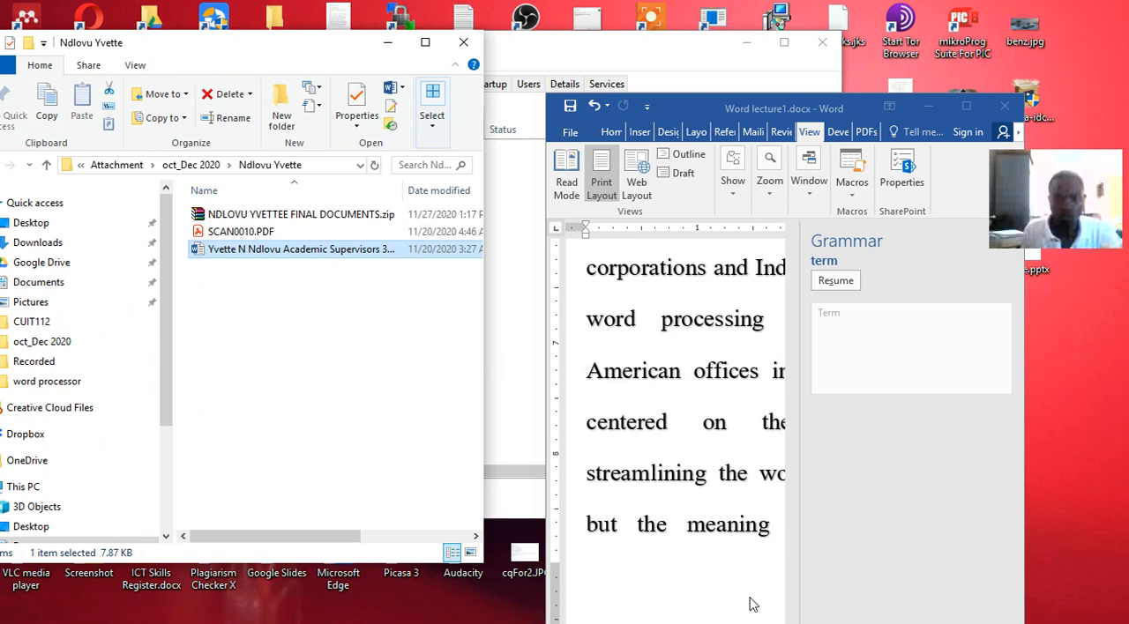
Switch to the open document Word lecture.docx and go to its cover page
mouse_move(690, 615)
left_click(577, 611)
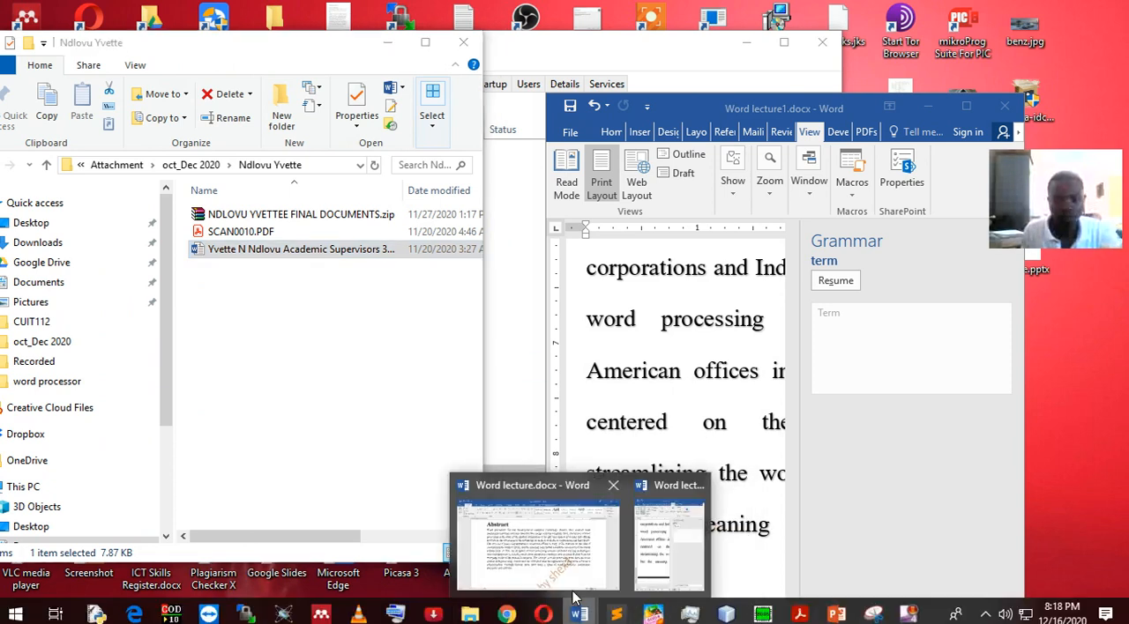
left_click(560, 564)
scroll(517, 344, "up", 10)
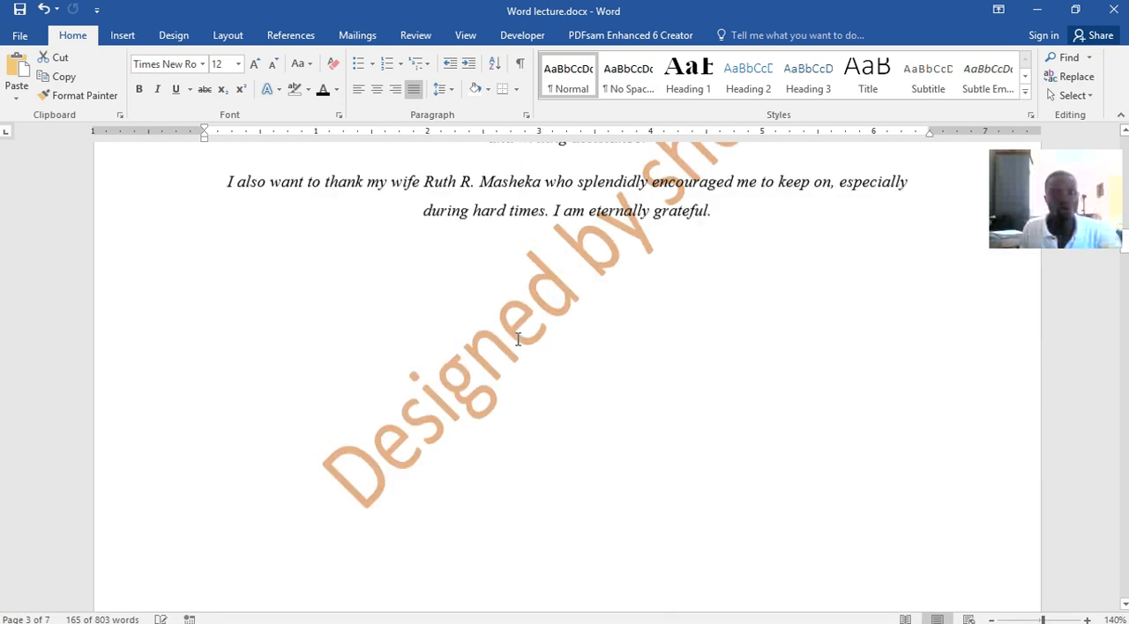
scroll(518, 345, "up", 10)
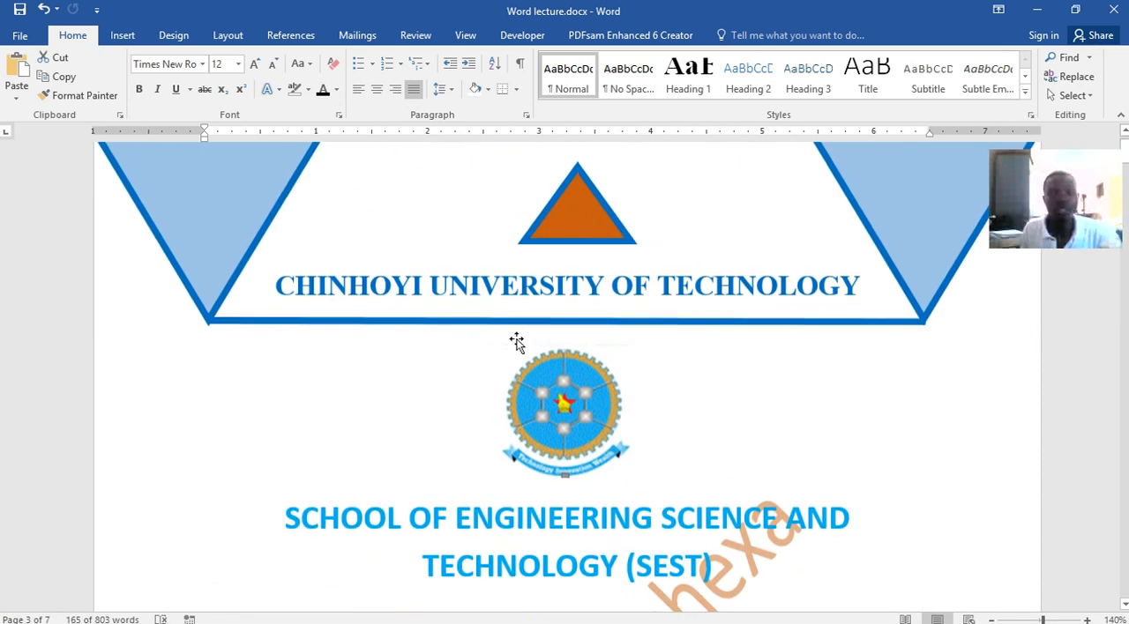
scroll(518, 340, "up", 1)
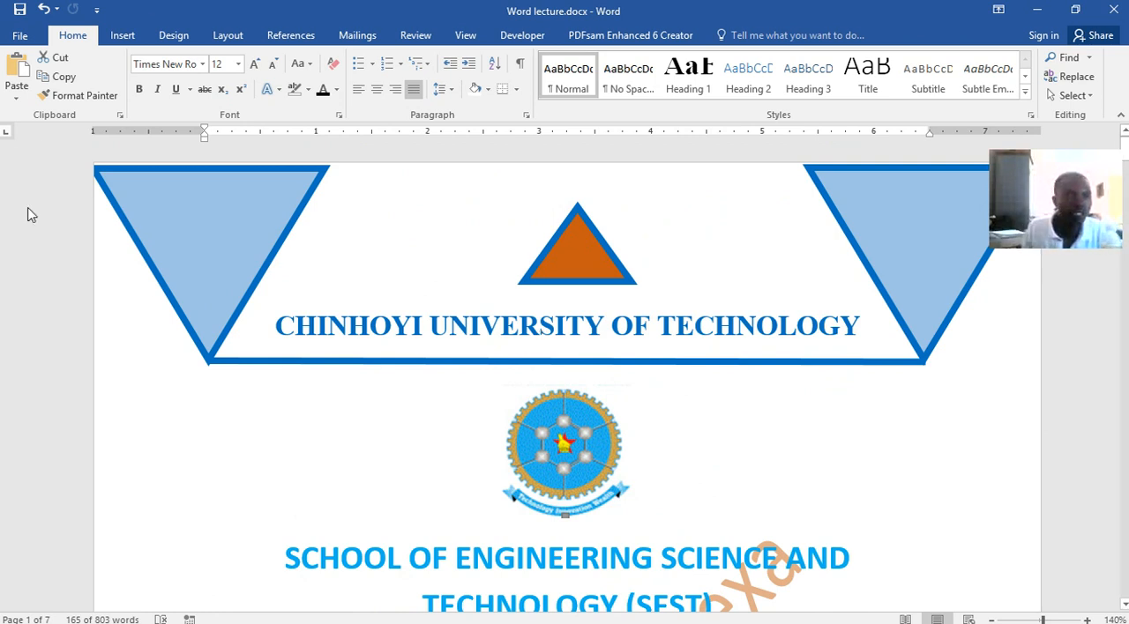
Create a new blank document from the available templates
left_click(23, 37)
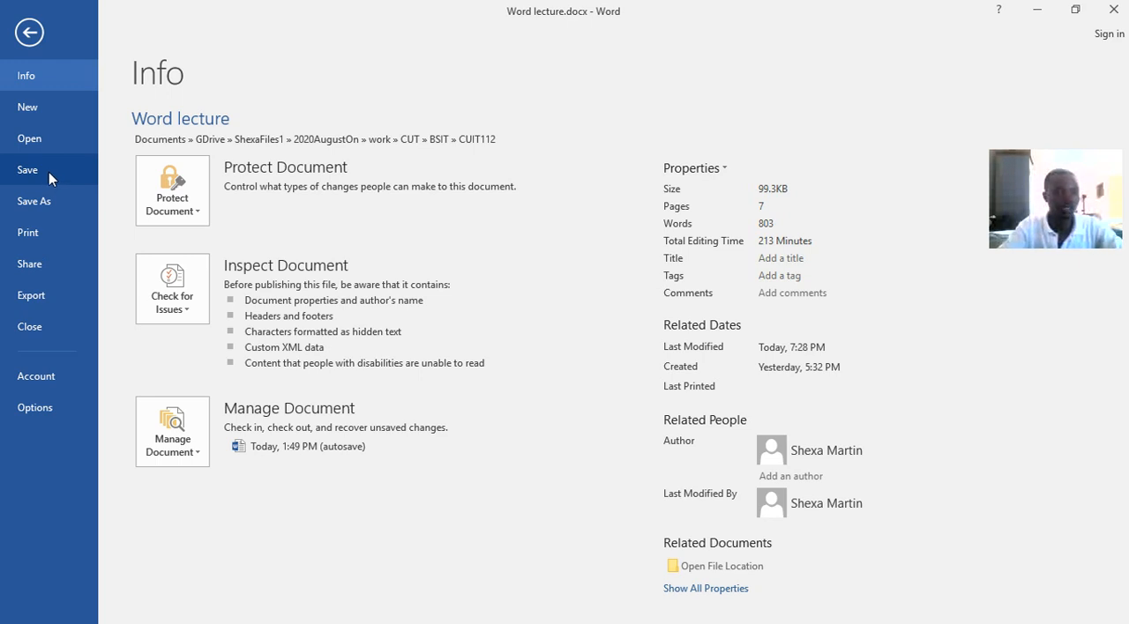
left_click(31, 112)
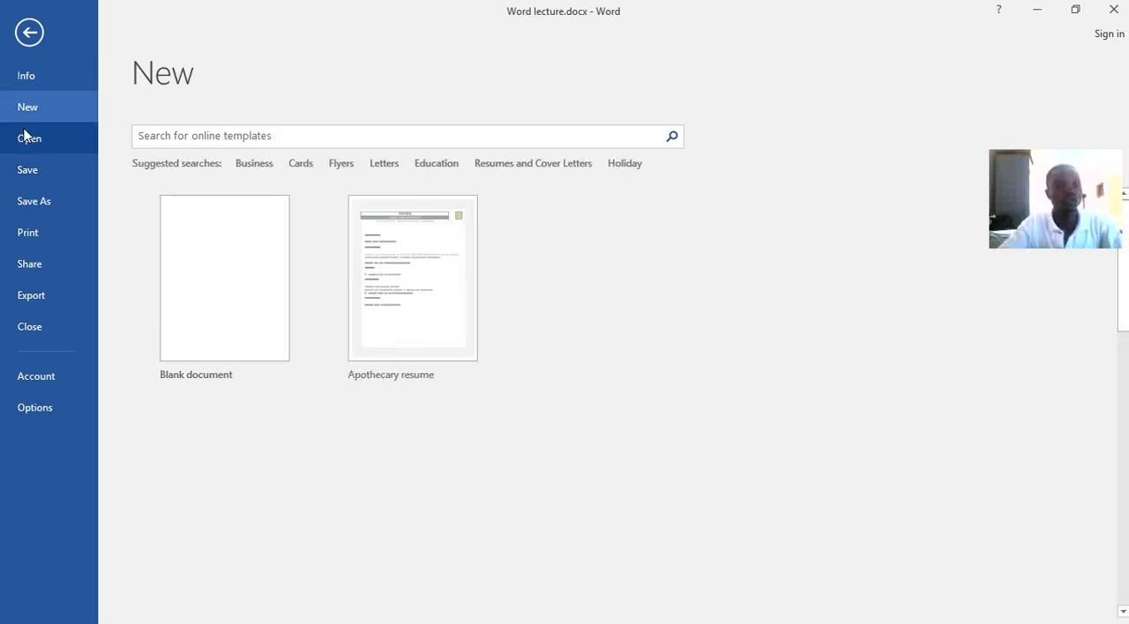
left_click(28, 136)
left_click(27, 110)
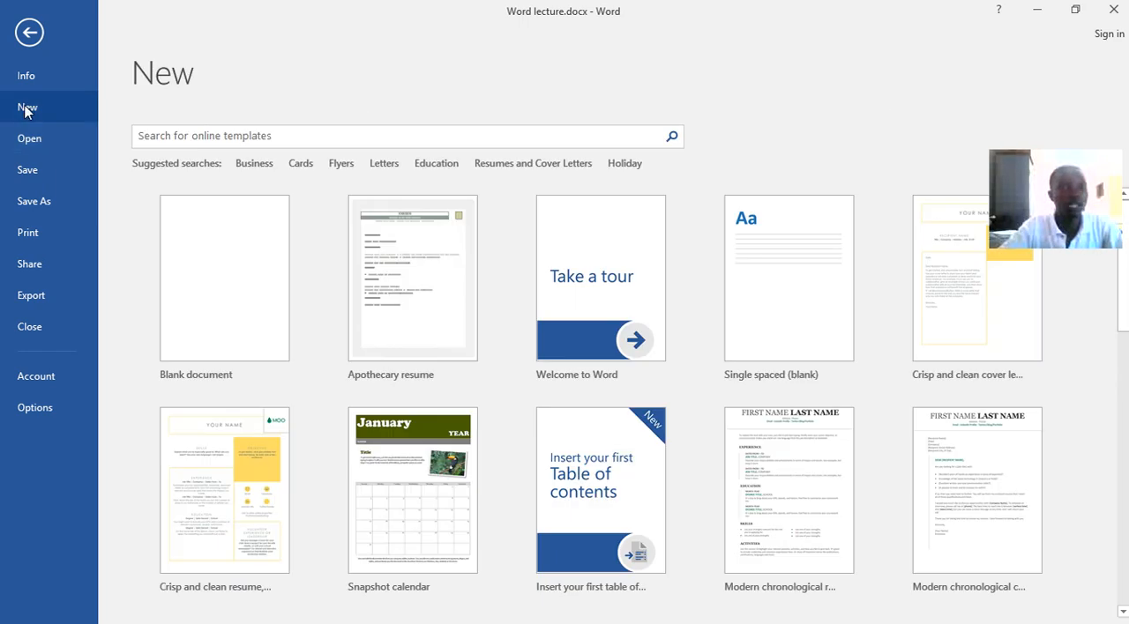
left_click(186, 251)
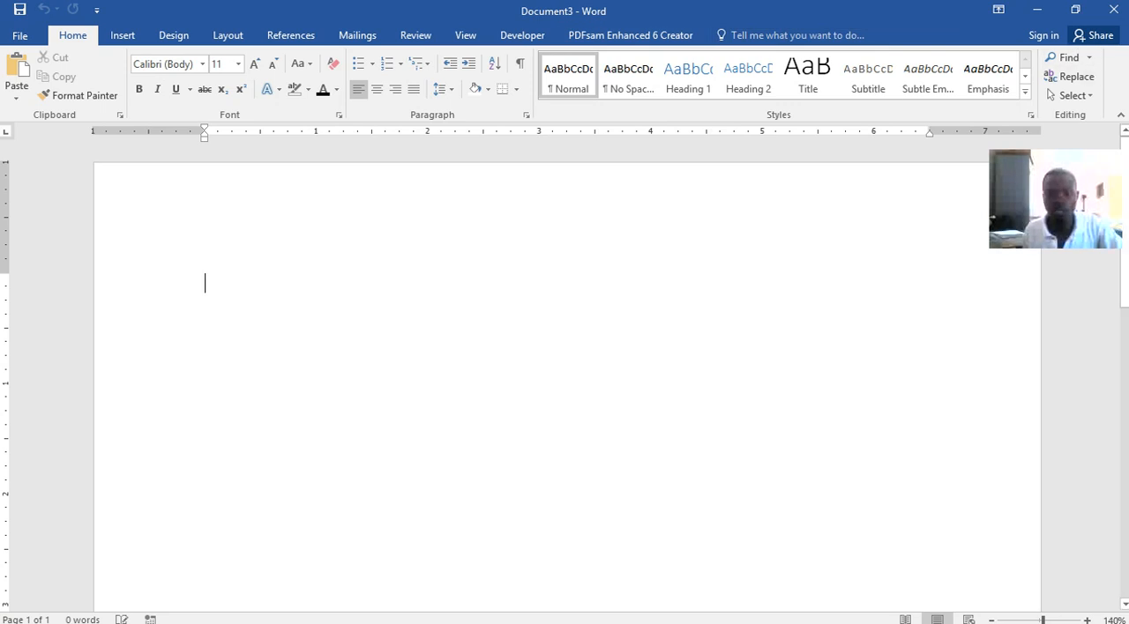
Switch back from the blank document to Word lecture.docx
mouse_move(792, 618)
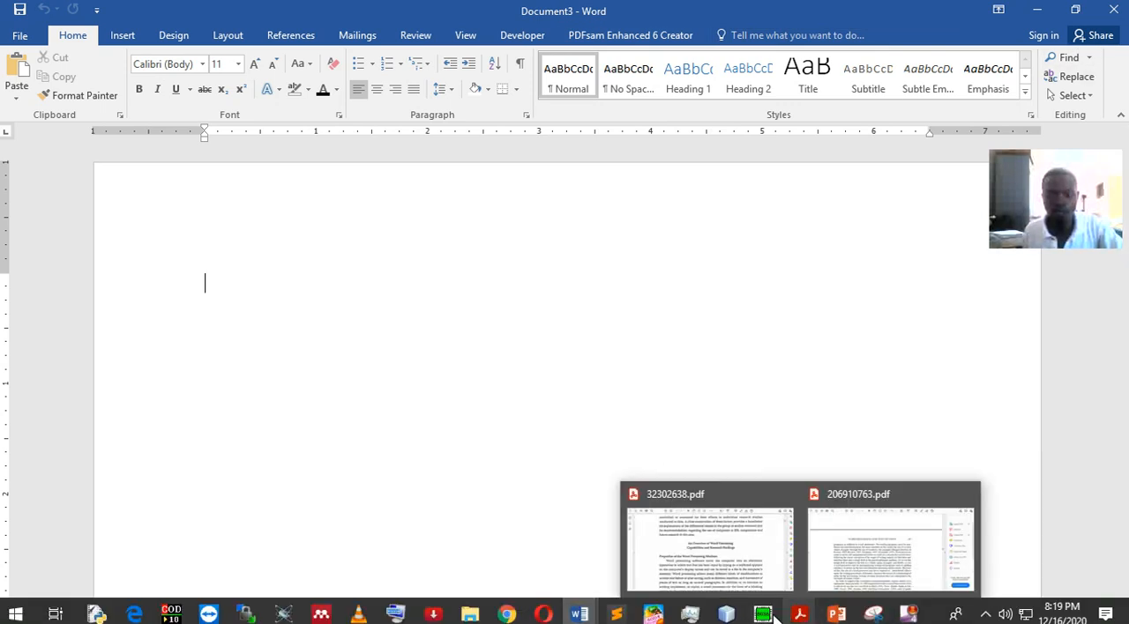
mouse_move(579, 614)
left_click(476, 544)
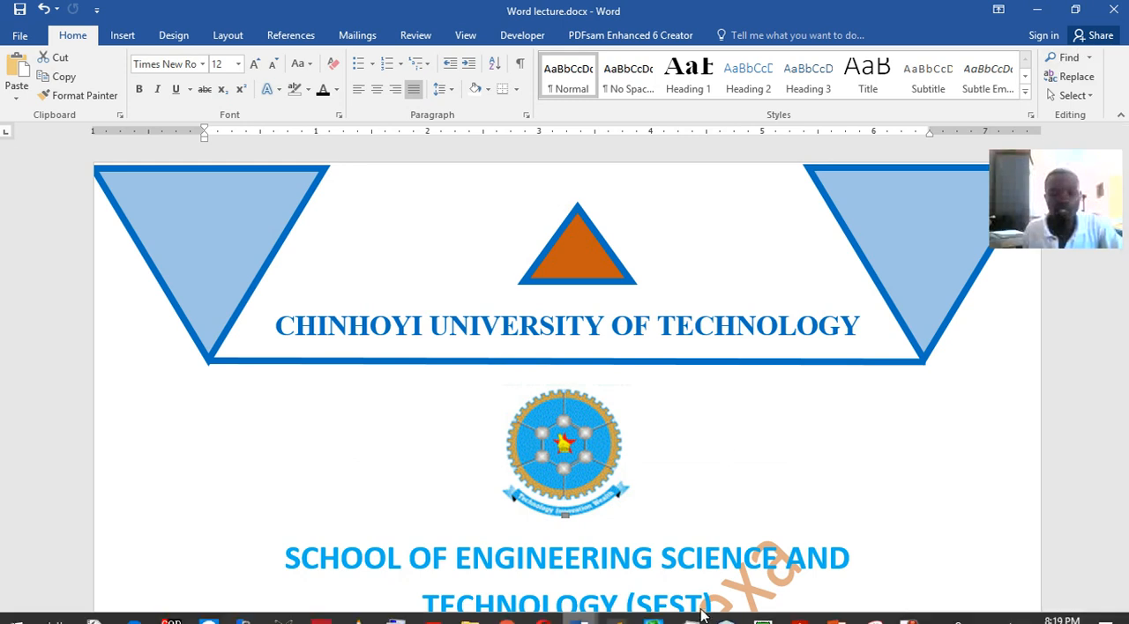
View the annotated ribbon capture in Snipping Tool and return to Word lecture.docx
mouse_move(868, 620)
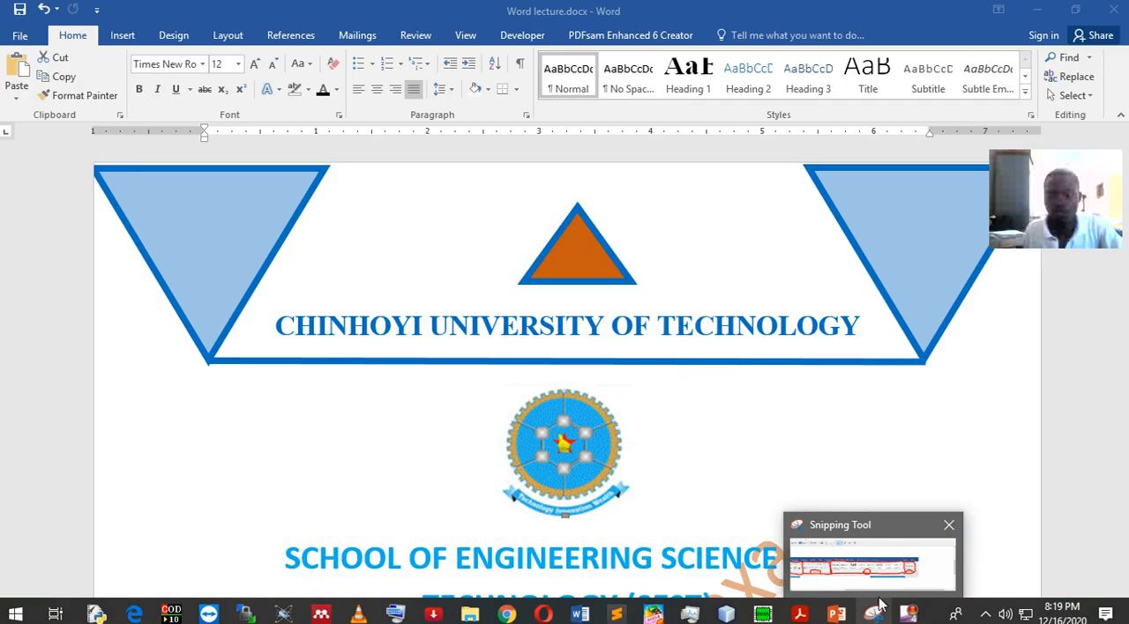
mouse_move(837, 613)
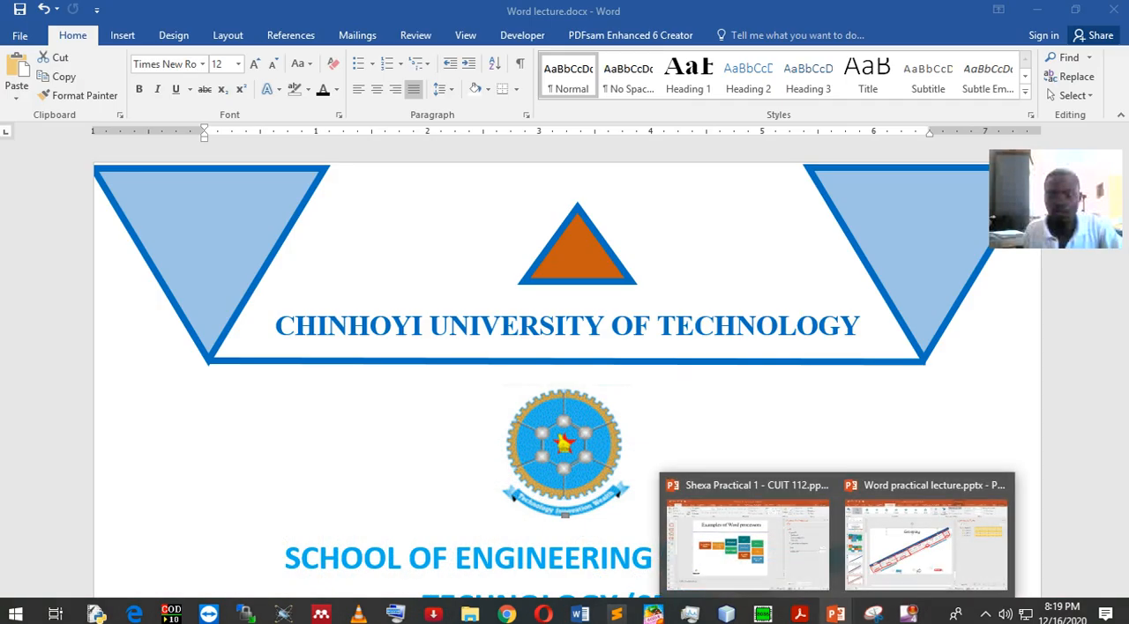
left_click(873, 615)
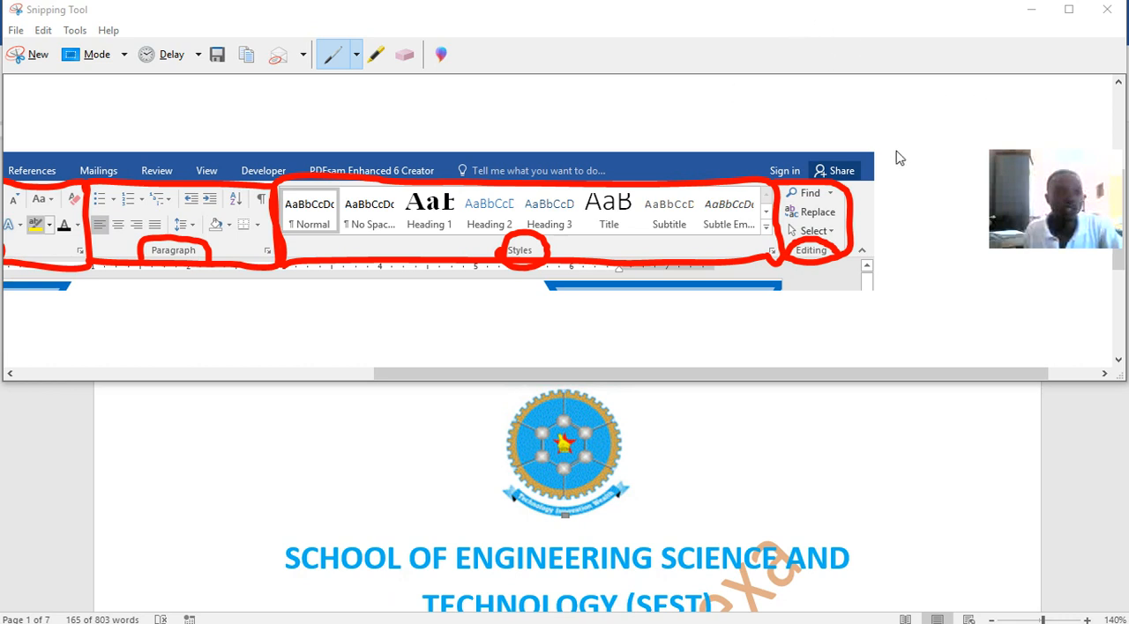
left_click(840, 559)
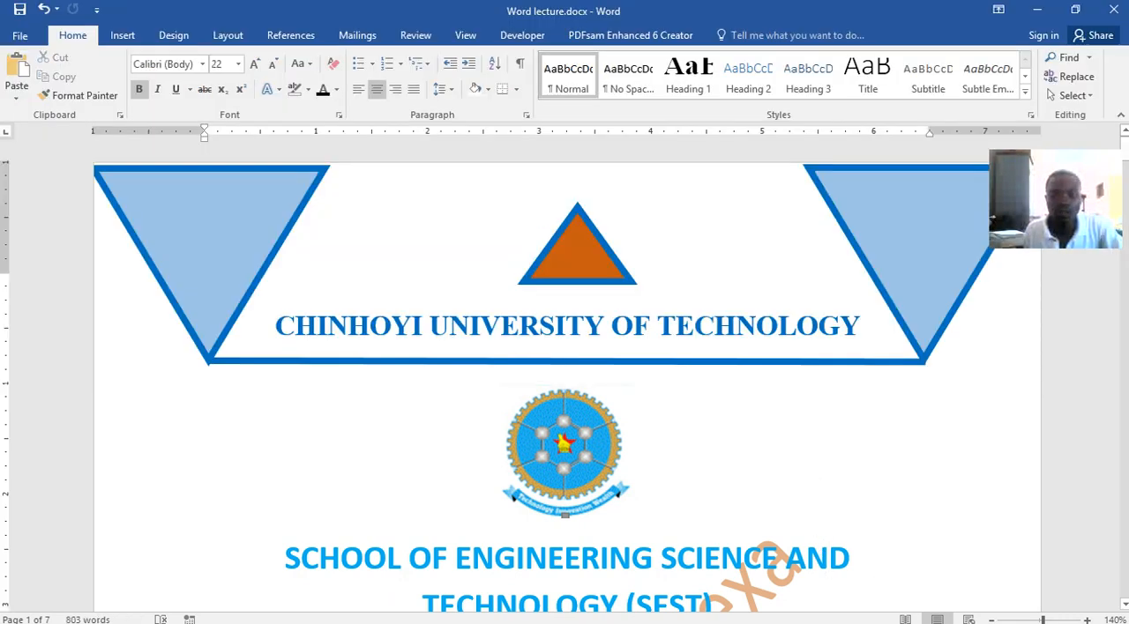
Switch to Task Manager and end the Snipping Tool task
mouse_move(809, 622)
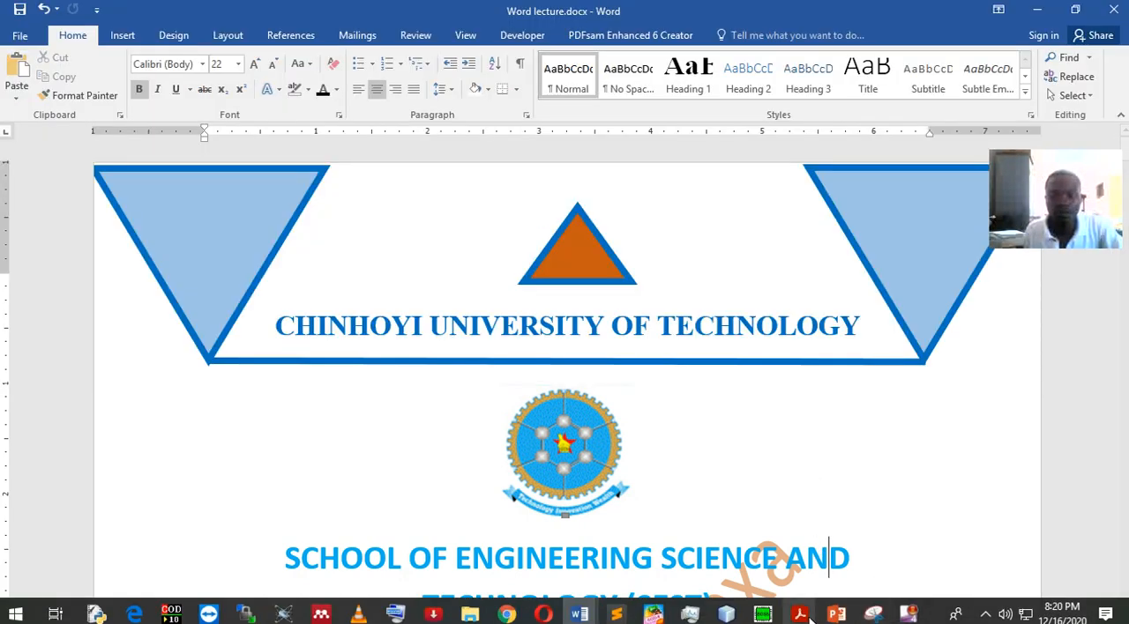
left_click(691, 615)
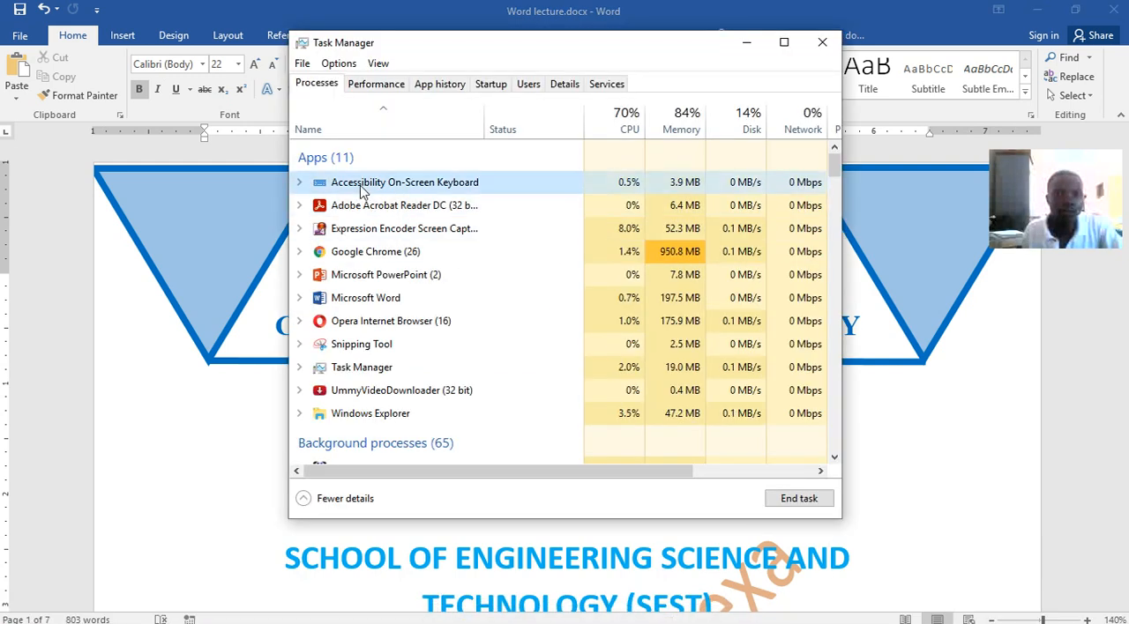
left_click(351, 344)
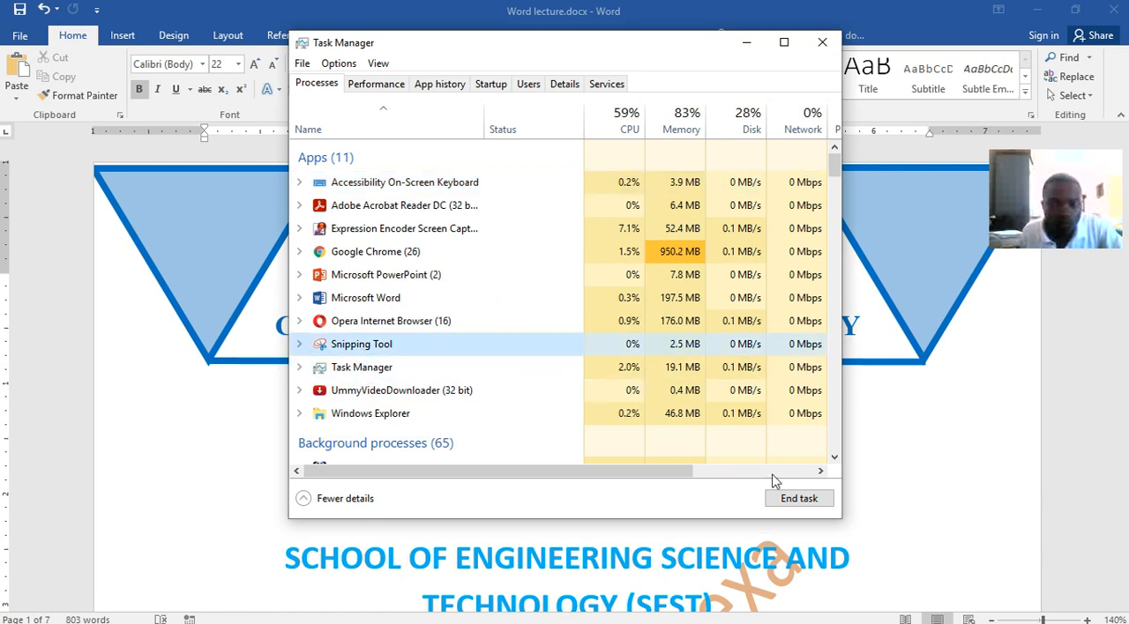
left_click(798, 499)
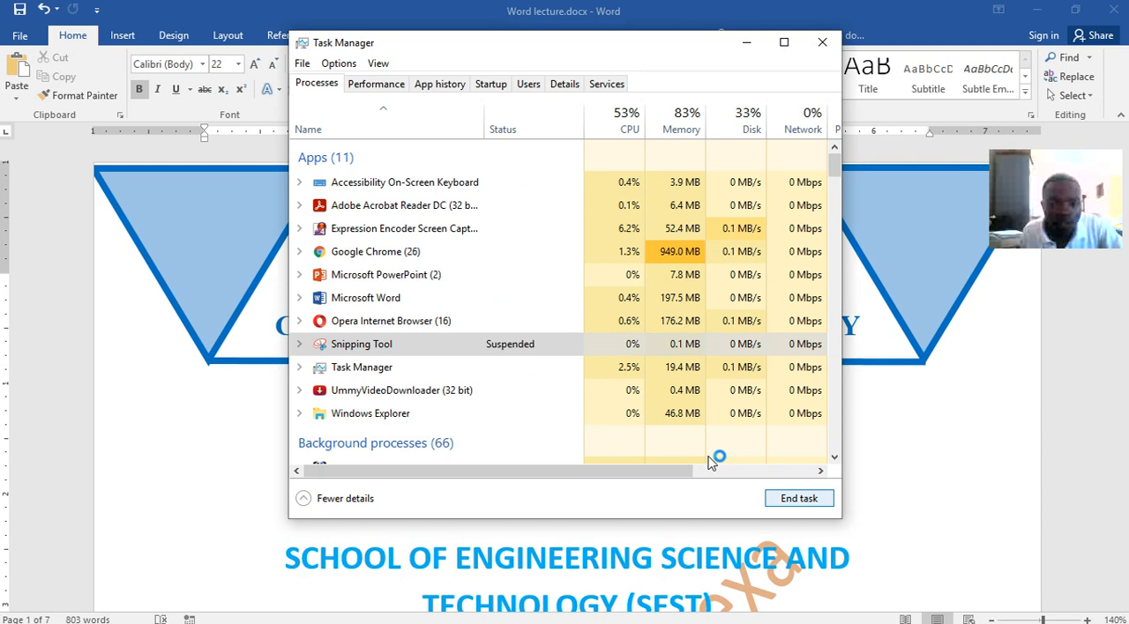
End the Google Chrome task in Task Manager and return to Word lecture.docx
left_click(404, 323)
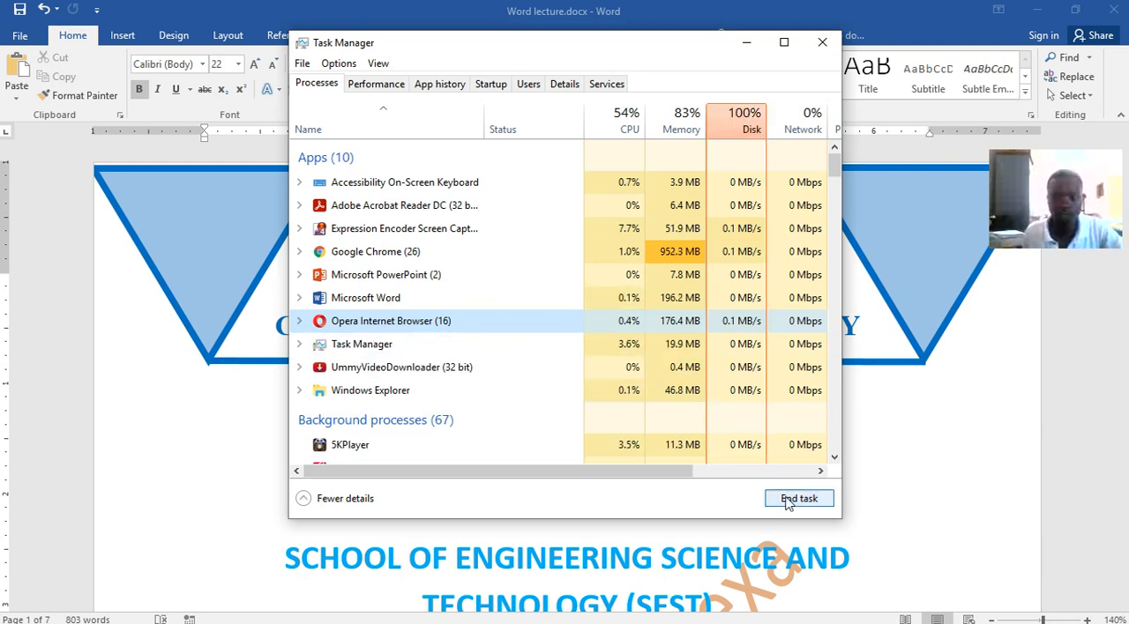
left_click(379, 305)
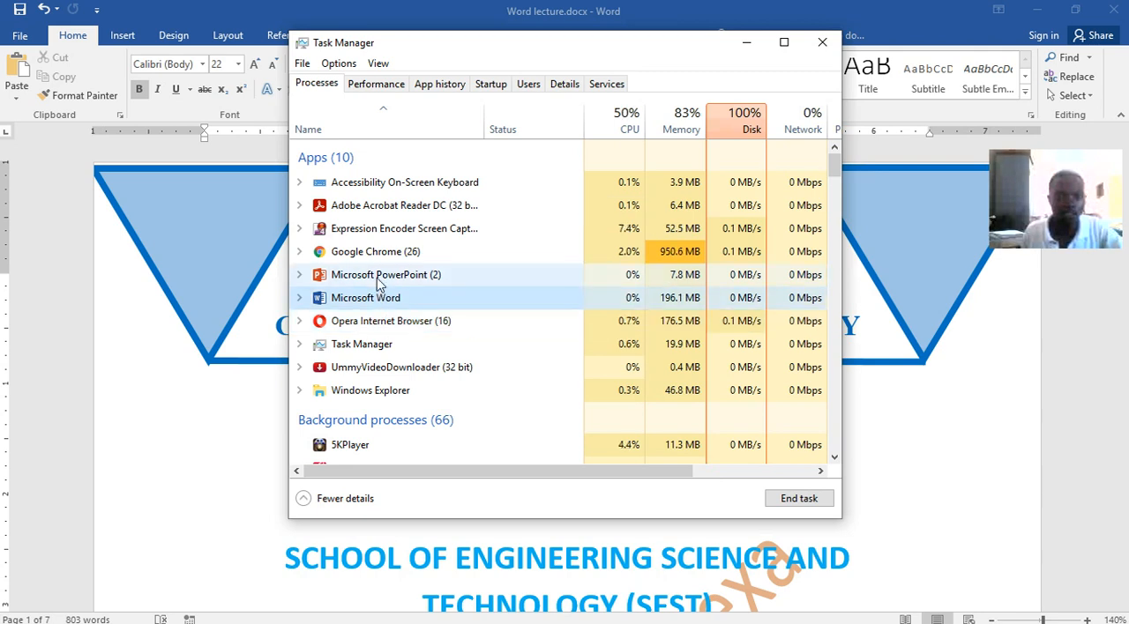
left_click(379, 279)
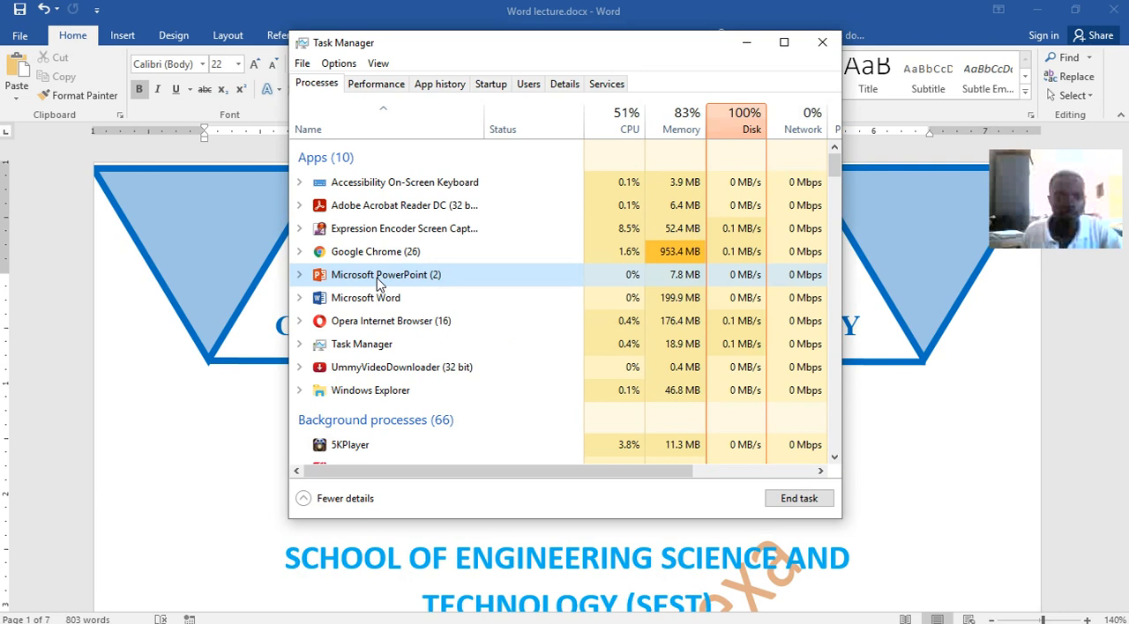
left_click(378, 253)
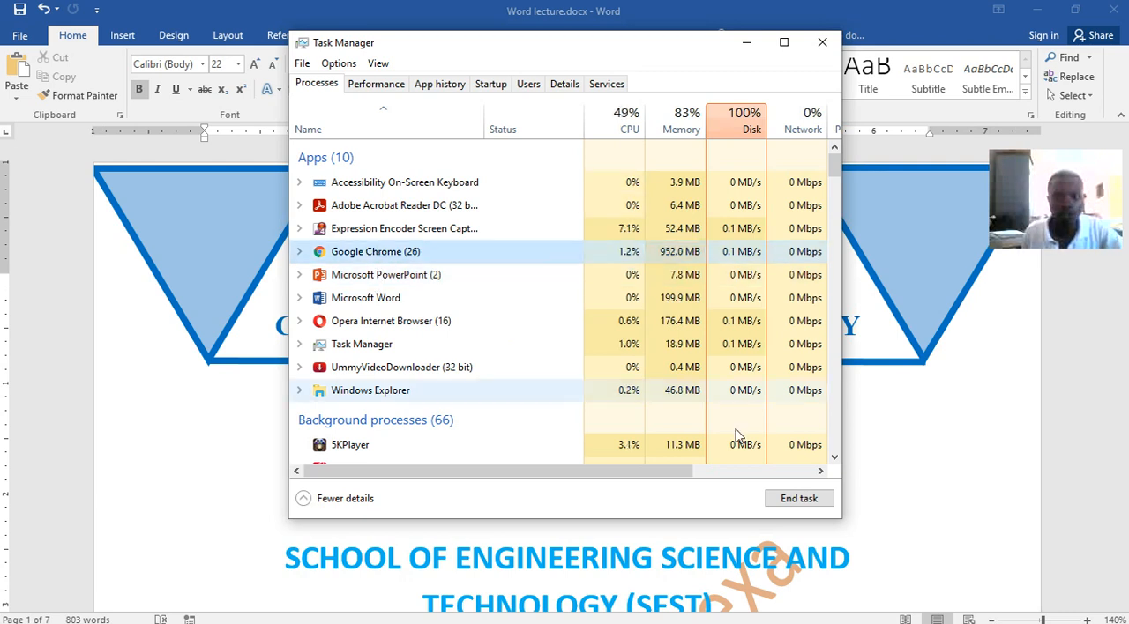
left_click(792, 496)
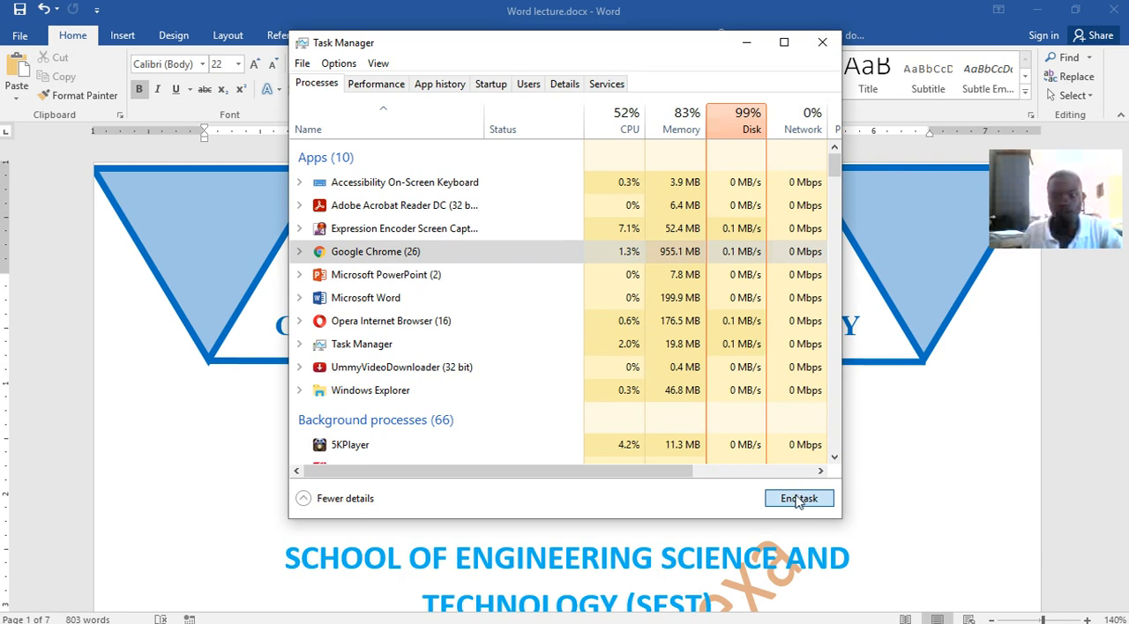
left_click(822, 43)
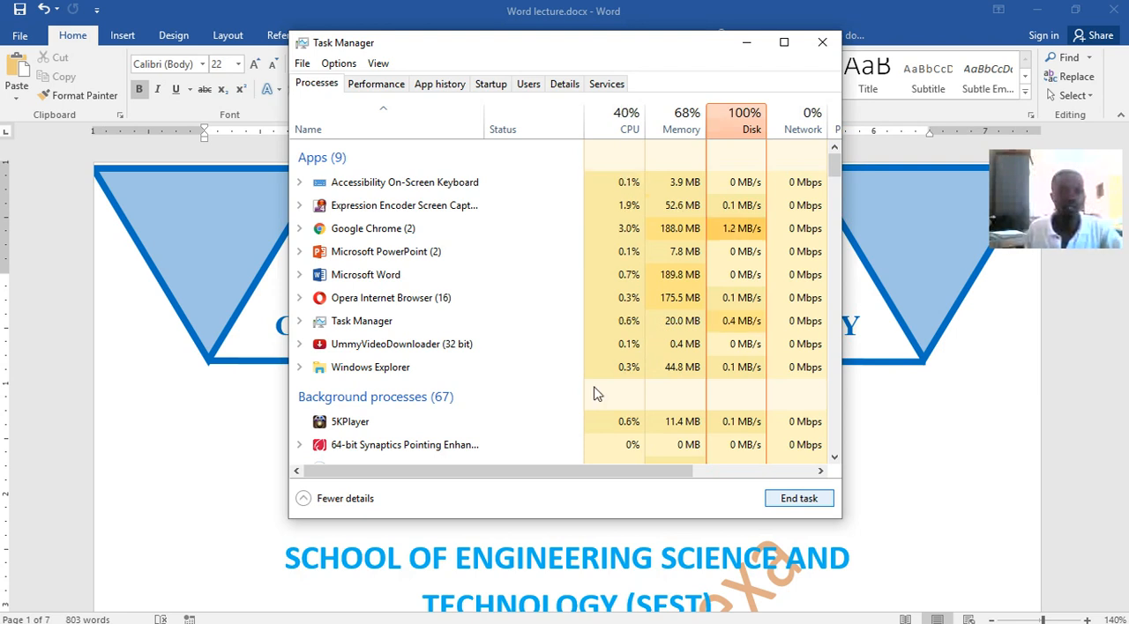
left_click(743, 44)
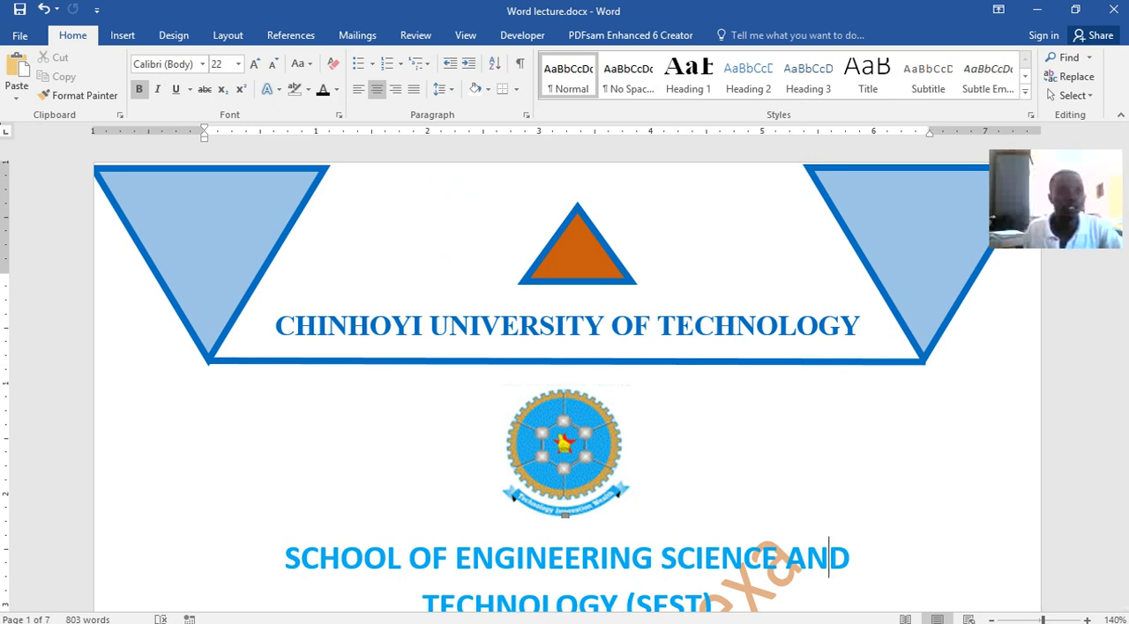
Create another new blank document and maximize its window after pulling it down over Word lecture.docx
left_click(20, 41)
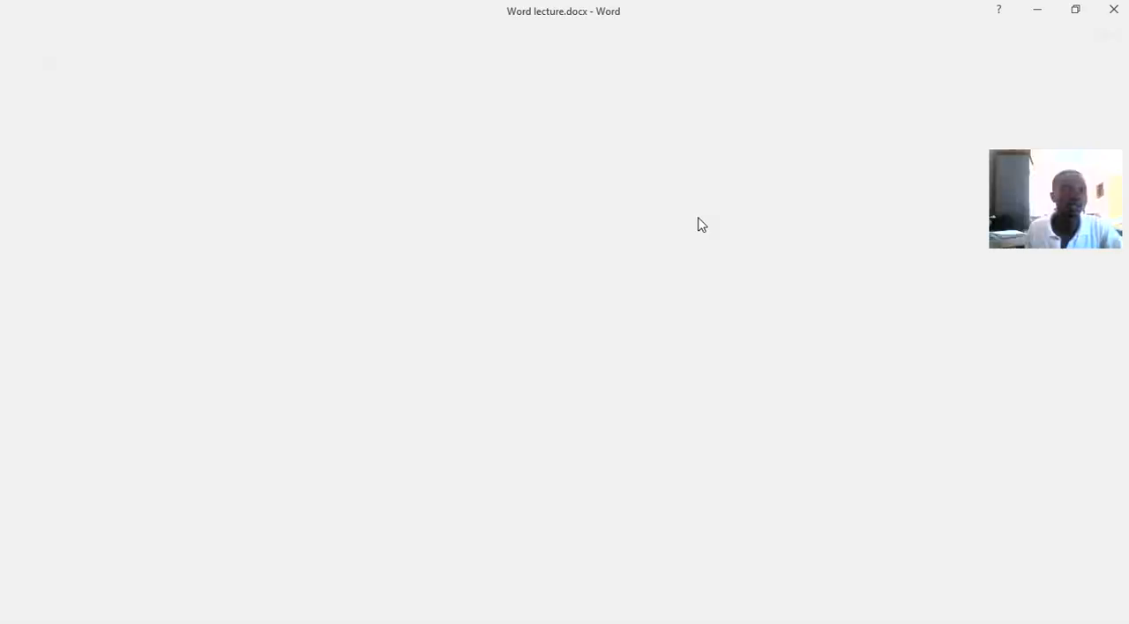
key("Escape")
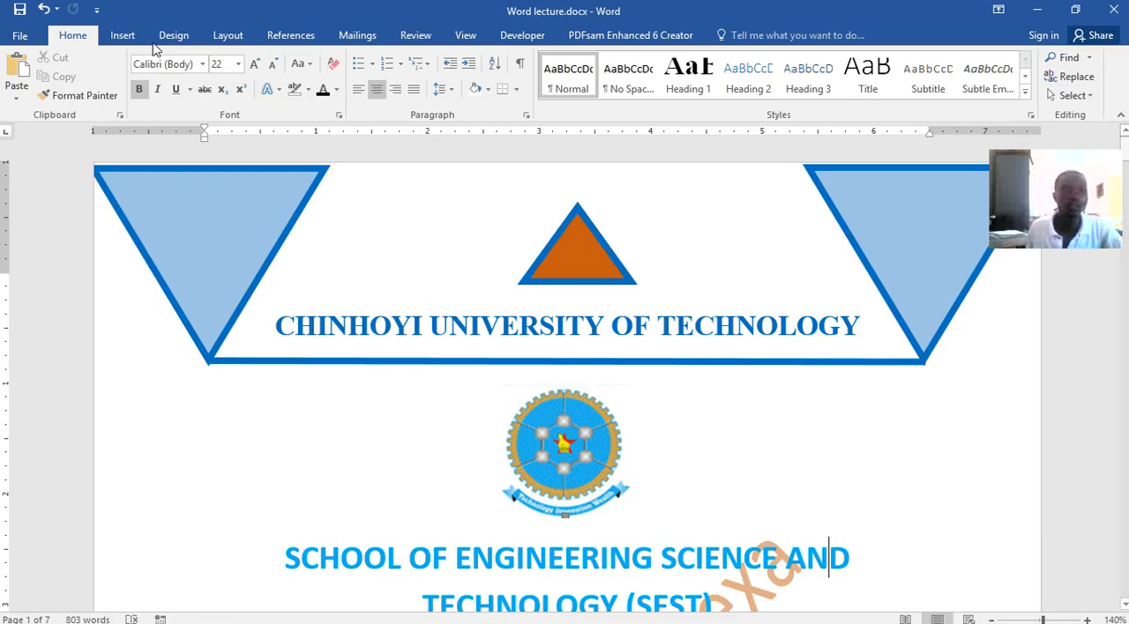
left_click(21, 41)
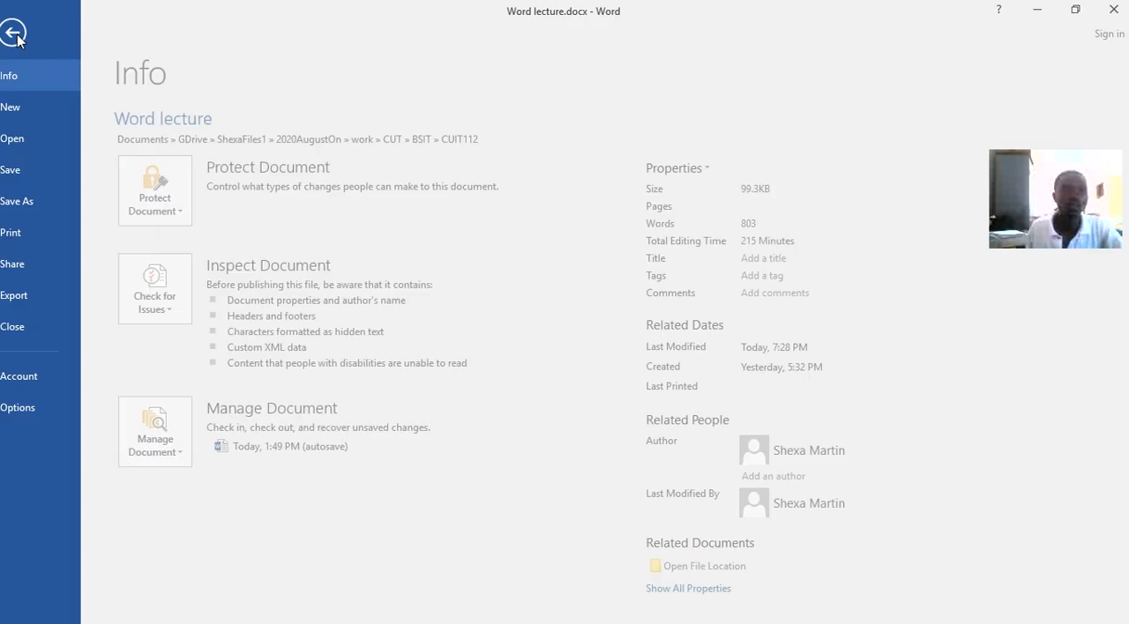
left_click(26, 108)
left_click(168, 236)
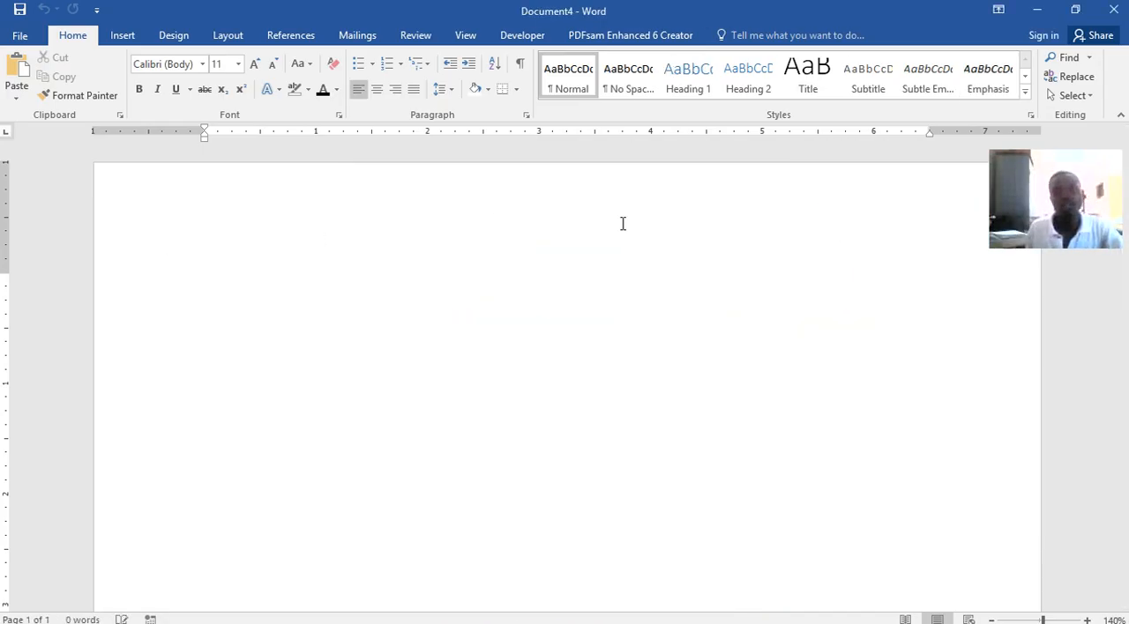
left_click_drag(343, 9, 553, 418)
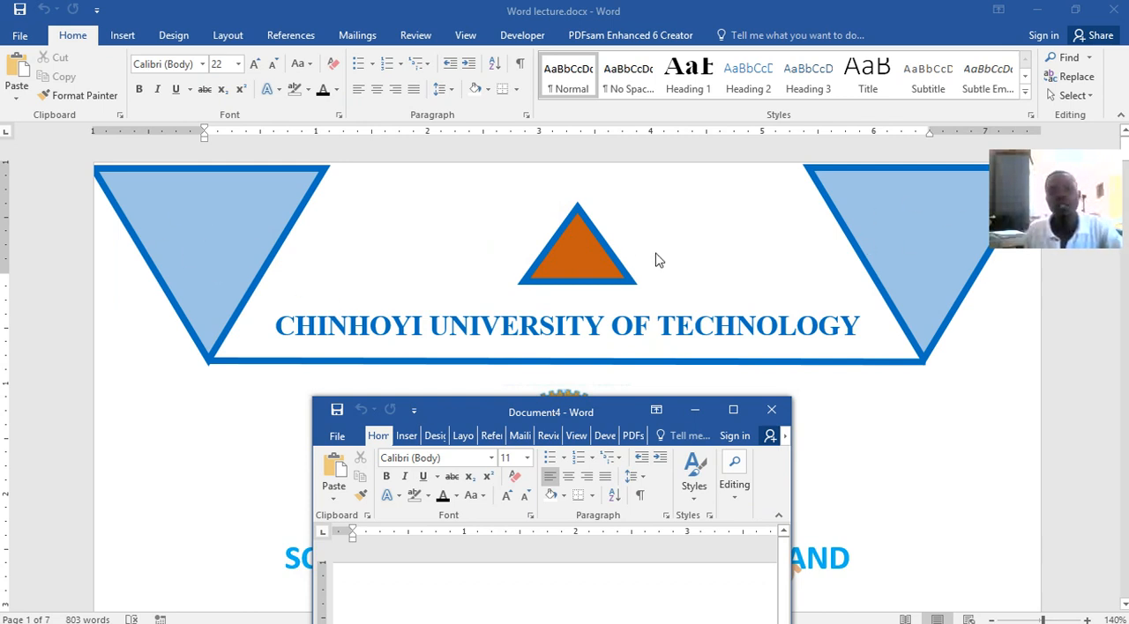
double_click(563, 410)
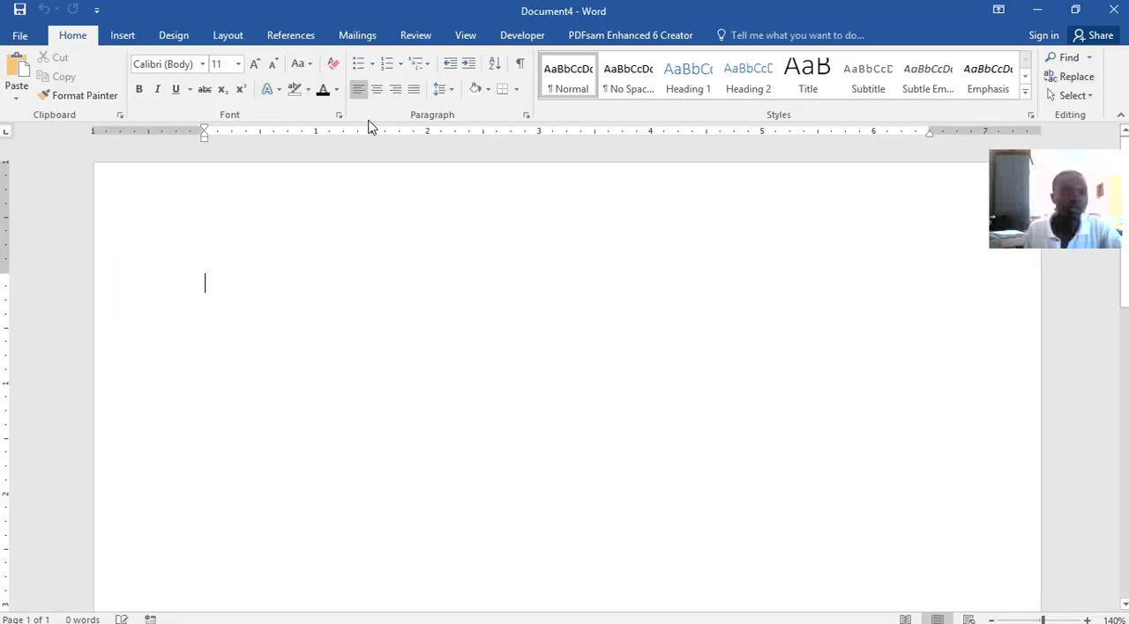
Draw an isosceles triangle about 1.78" high and 2.78" wide, turn it upside down, and place it in the page's top-left corner
left_click(123, 35)
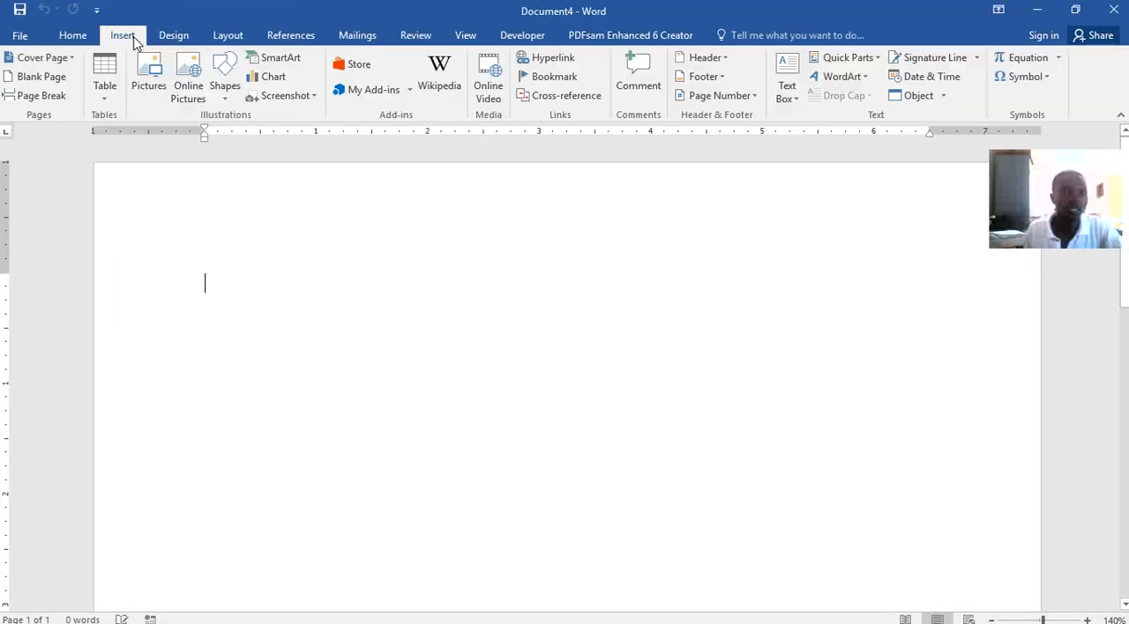
left_click(222, 88)
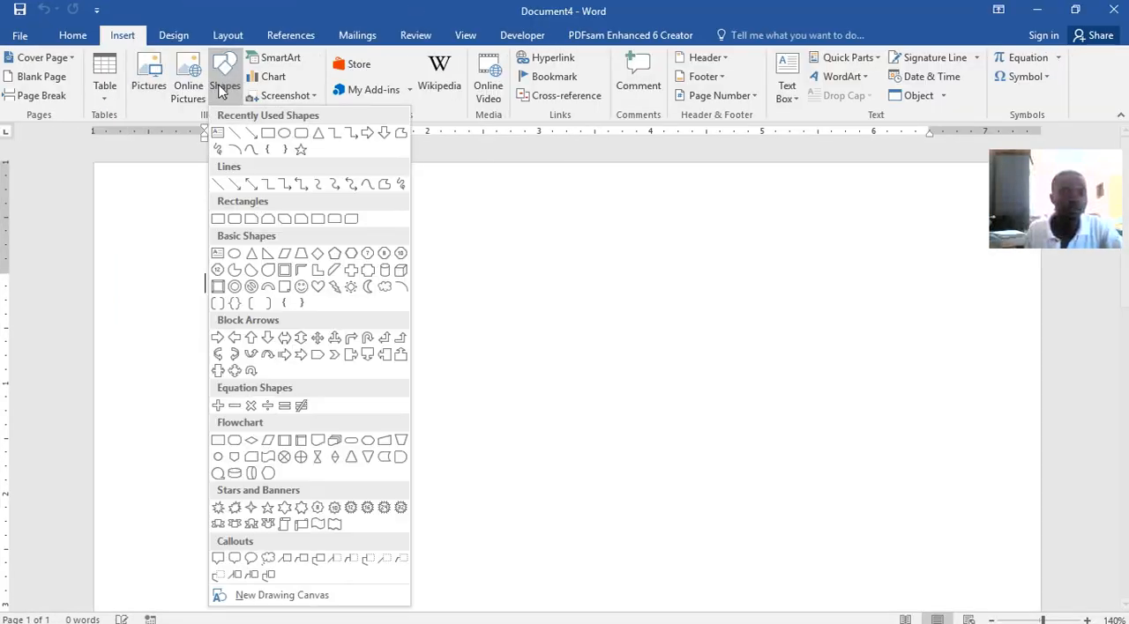
left_click(317, 134)
mouse_move(163, 192)
left_mouse_down()
mouse_move(234, 325)
mouse_move(409, 401)
mouse_move(473, 388)
left_mouse_up()
mouse_move(372, 338)
left_mouse_down()
mouse_move(295, 330)
mouse_move(327, 327)
mouse_move(409, 383)
mouse_move(413, 399)
left_mouse_up()
left_click_drag(338, 217, 348, 503)
left_click_drag(361, 389, 277, 317)
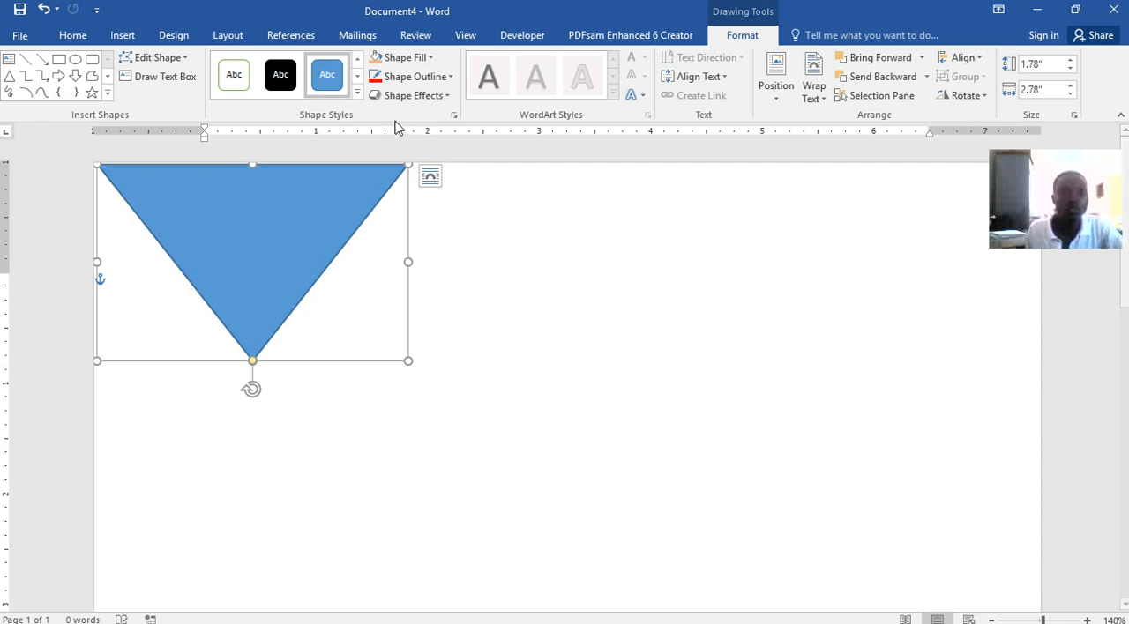
Fill the triangle with the light orange theme color and give it a light blue 6 pt outline
left_click(428, 60)
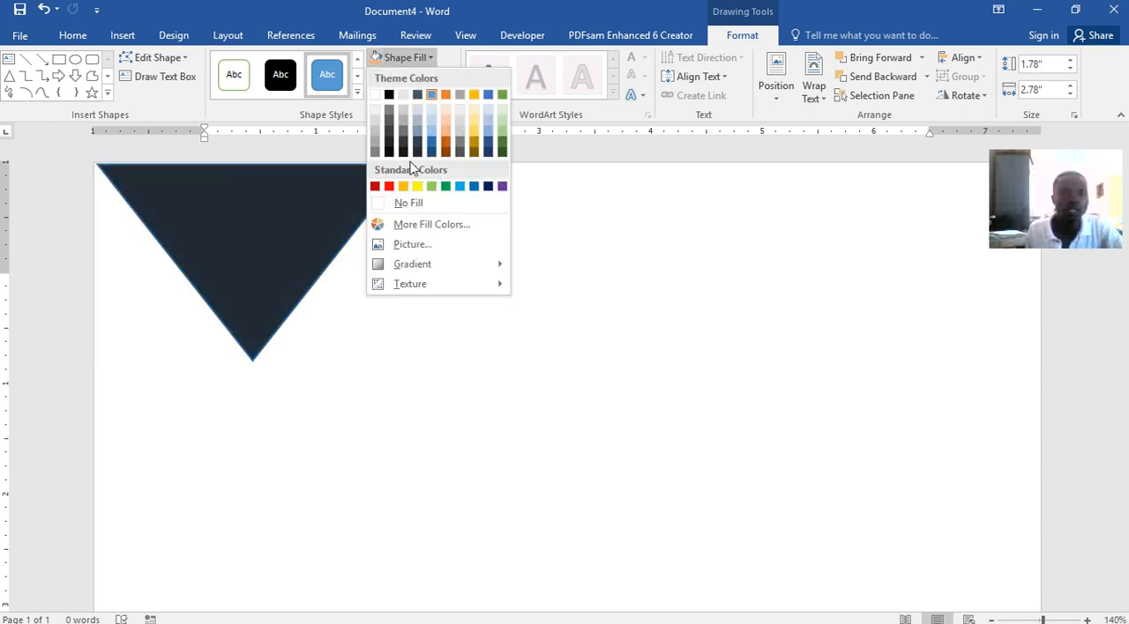
left_click(446, 118)
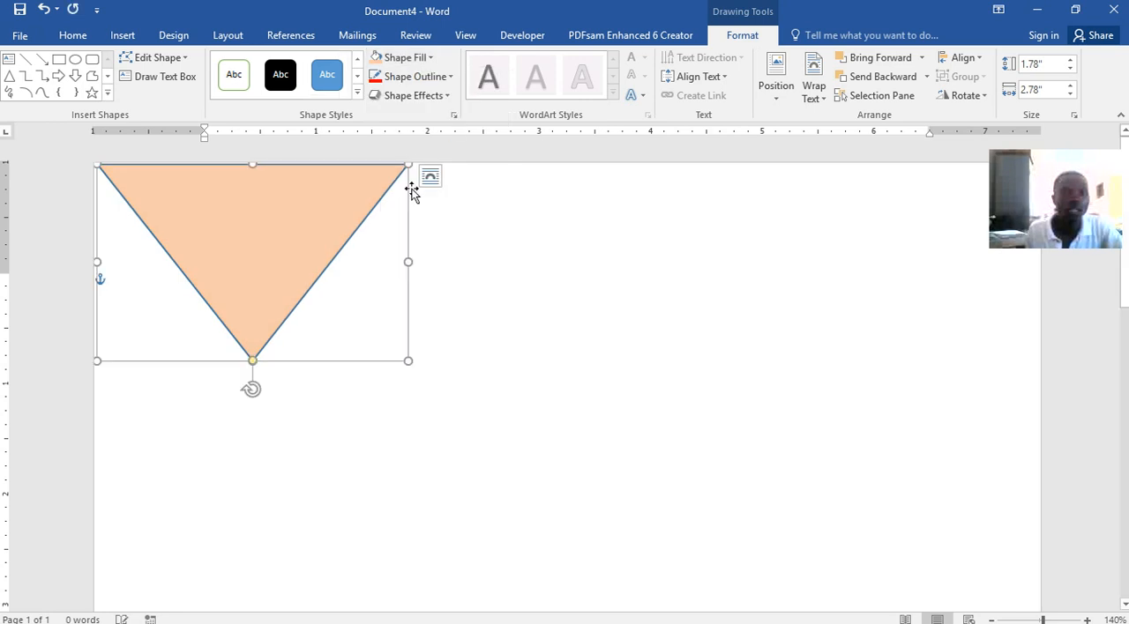
left_click(406, 76)
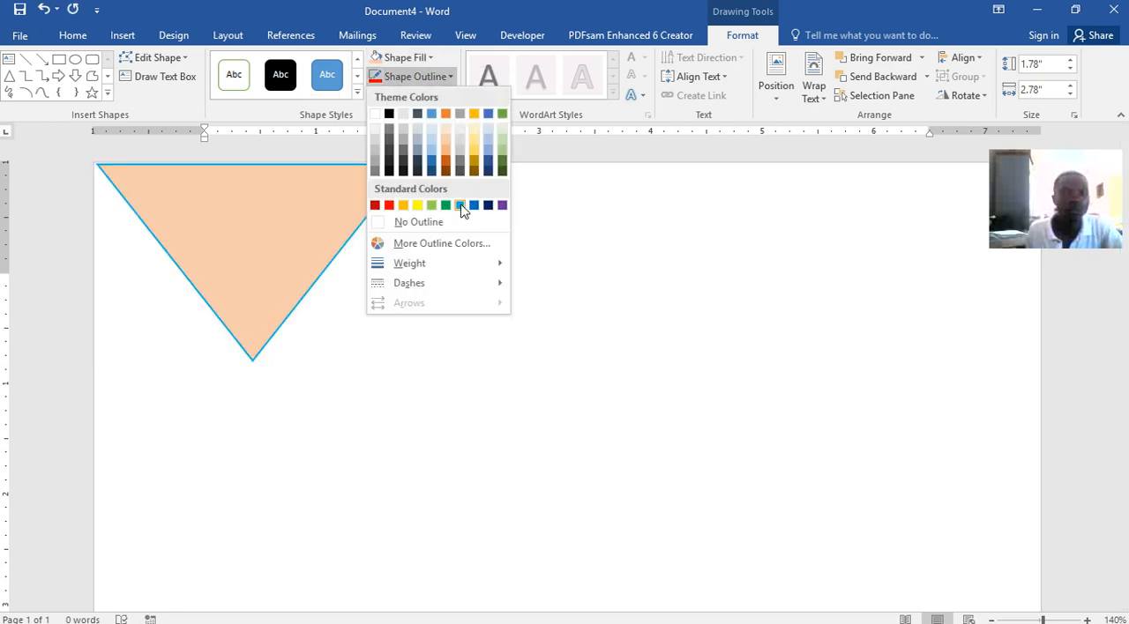
left_click(460, 206)
left_click(428, 77)
mouse_move(429, 262)
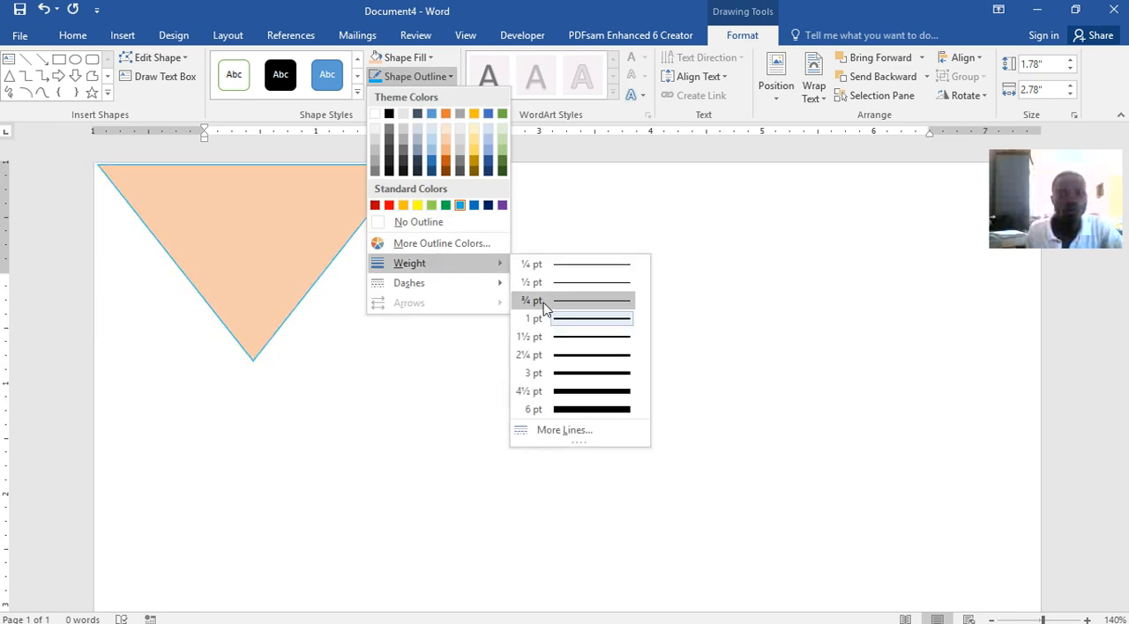
left_click(574, 410)
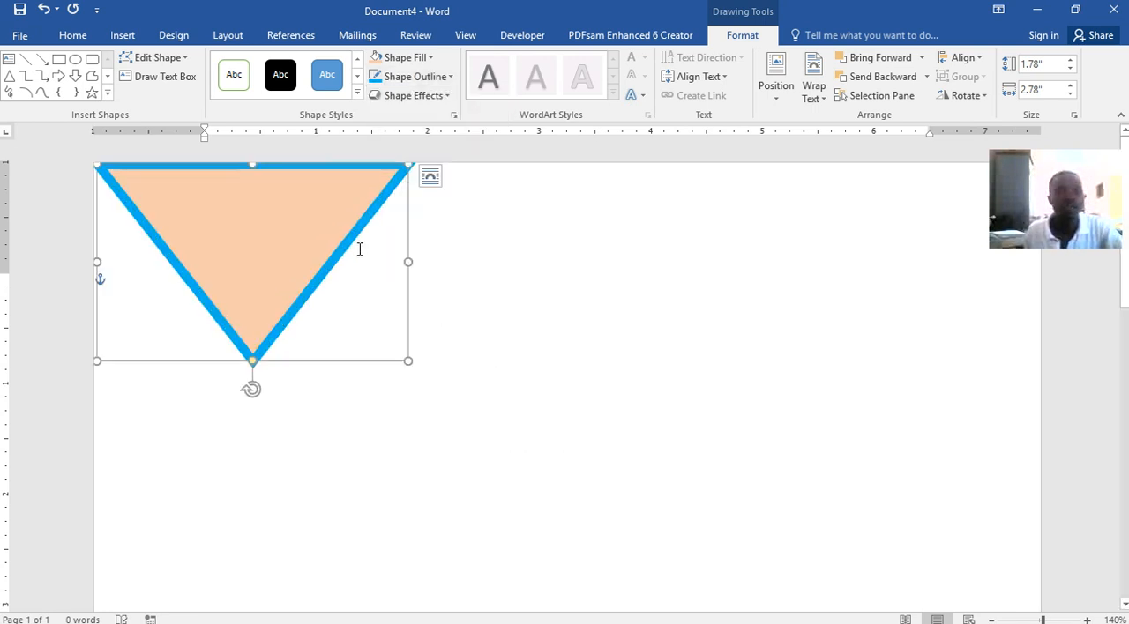
Bring up the On-Screen Keyboard to show the copy keys and duplicate the triangle into the page's top-right corner
mouse_move(628, 622)
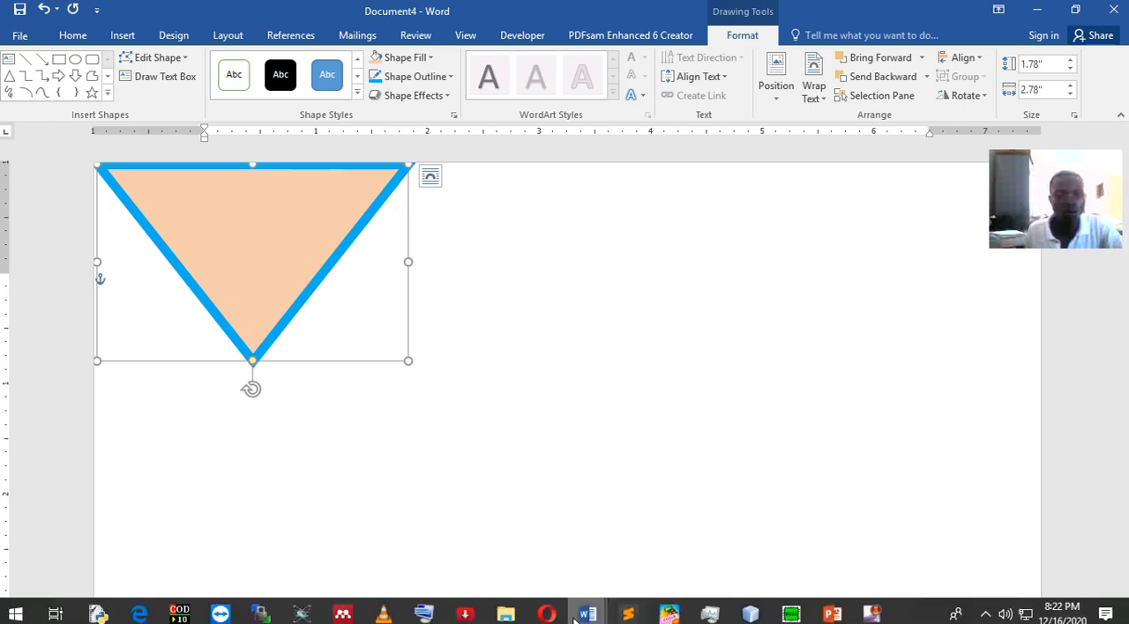
left_click(435, 621)
left_click(707, 564)
left_click(765, 548)
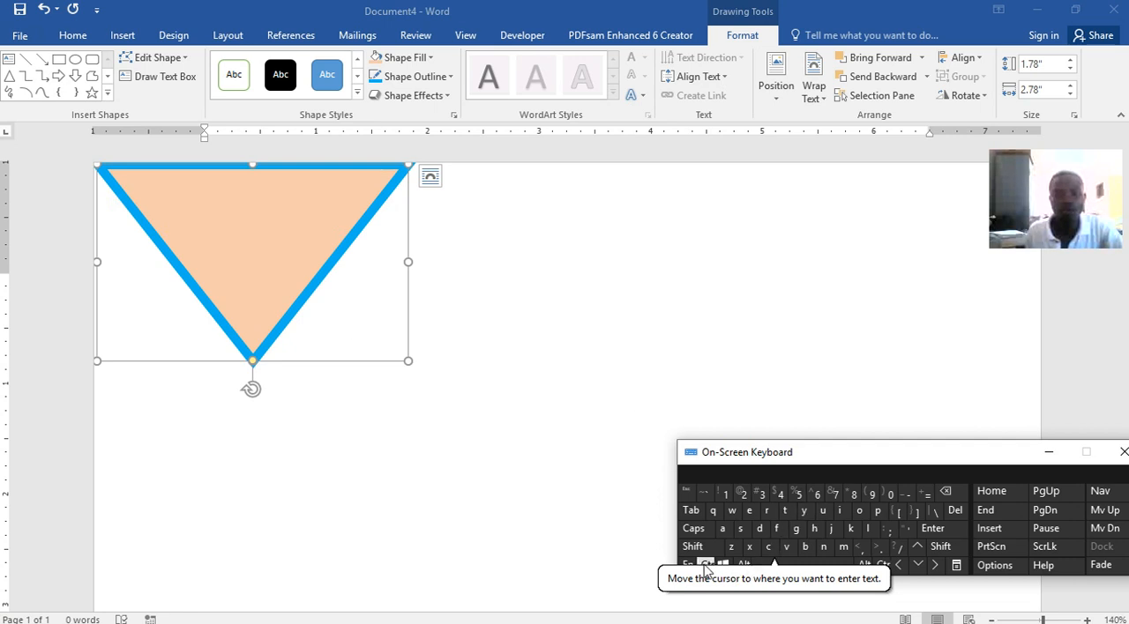
left_click(785, 546)
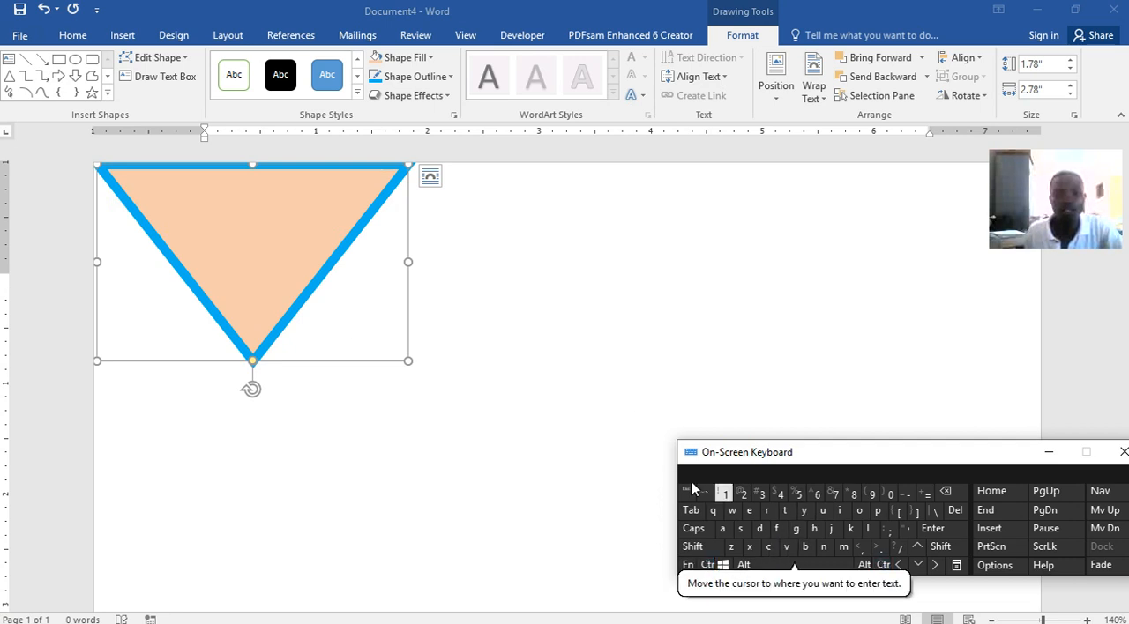
left_click(341, 270)
left_click_drag(313, 252, 924, 239)
key("ctrl")
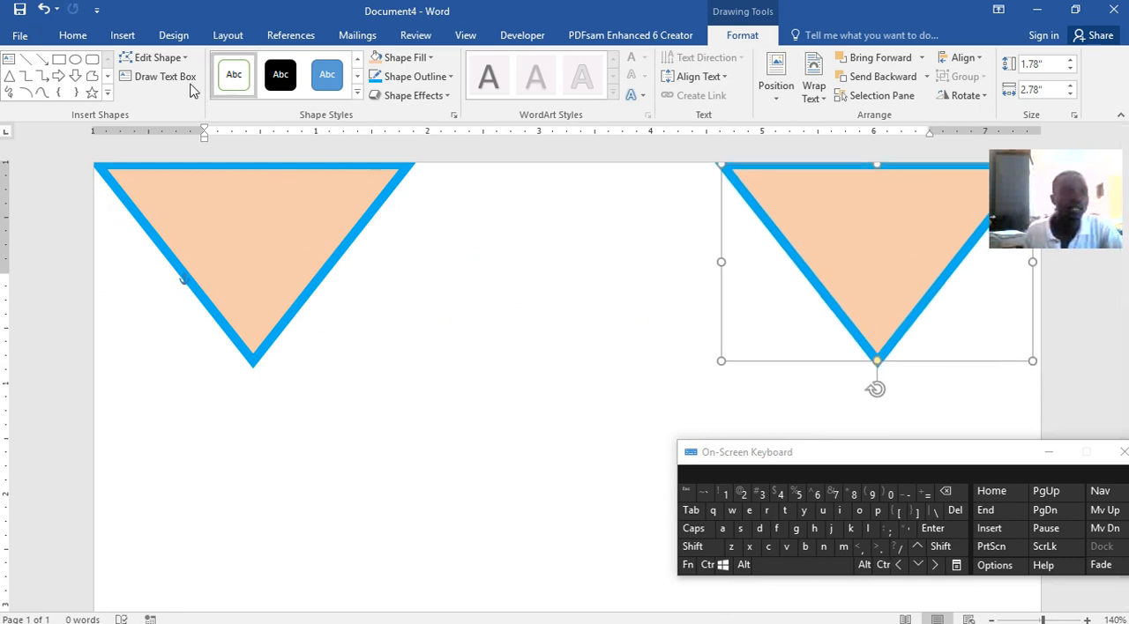
Draw a straight line about 5.64" long connecting the lower tips of the two triangles
left_click(58, 62)
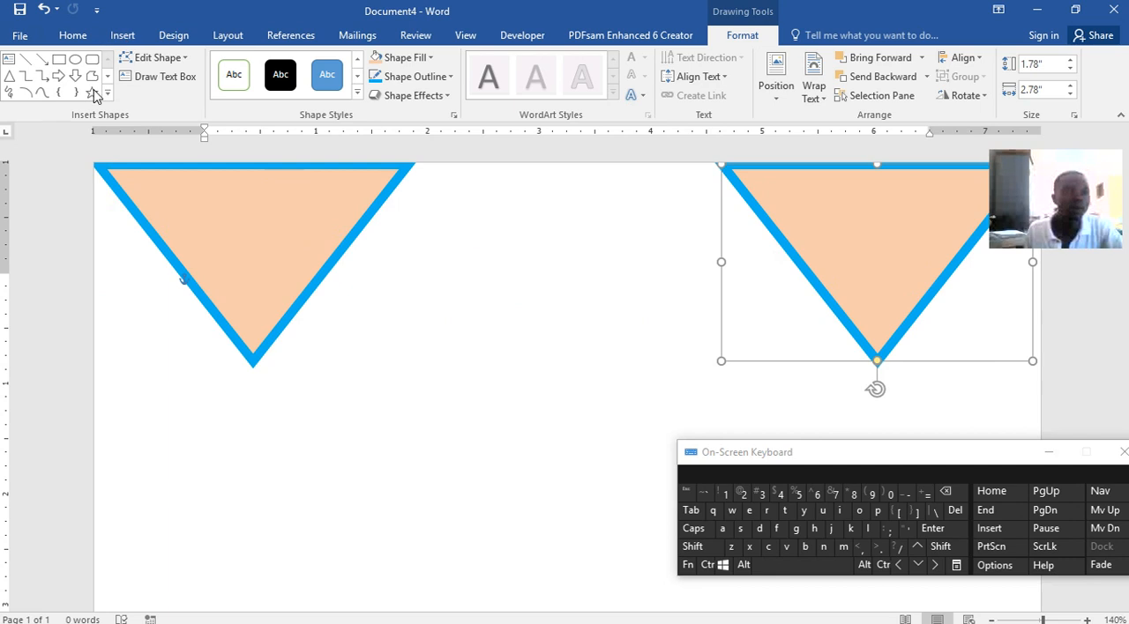
left_click(125, 35)
left_click(225, 77)
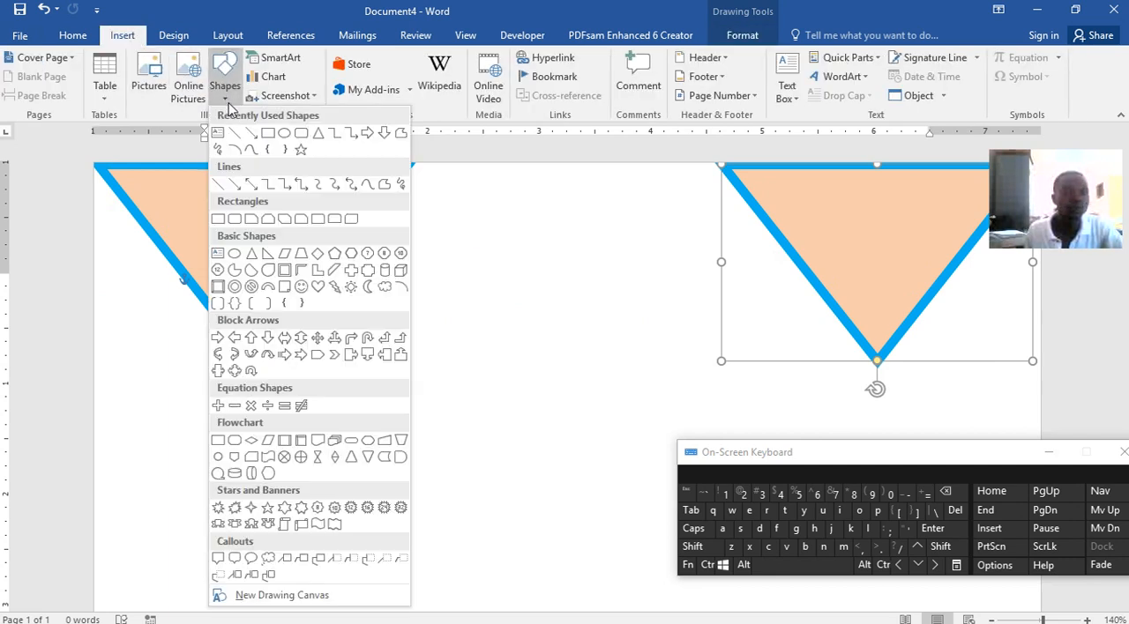
left_click(235, 133)
mouse_move(251, 356)
left_mouse_down()
mouse_move(514, 380)
mouse_move(791, 380)
mouse_move(877, 360)
left_mouse_up()
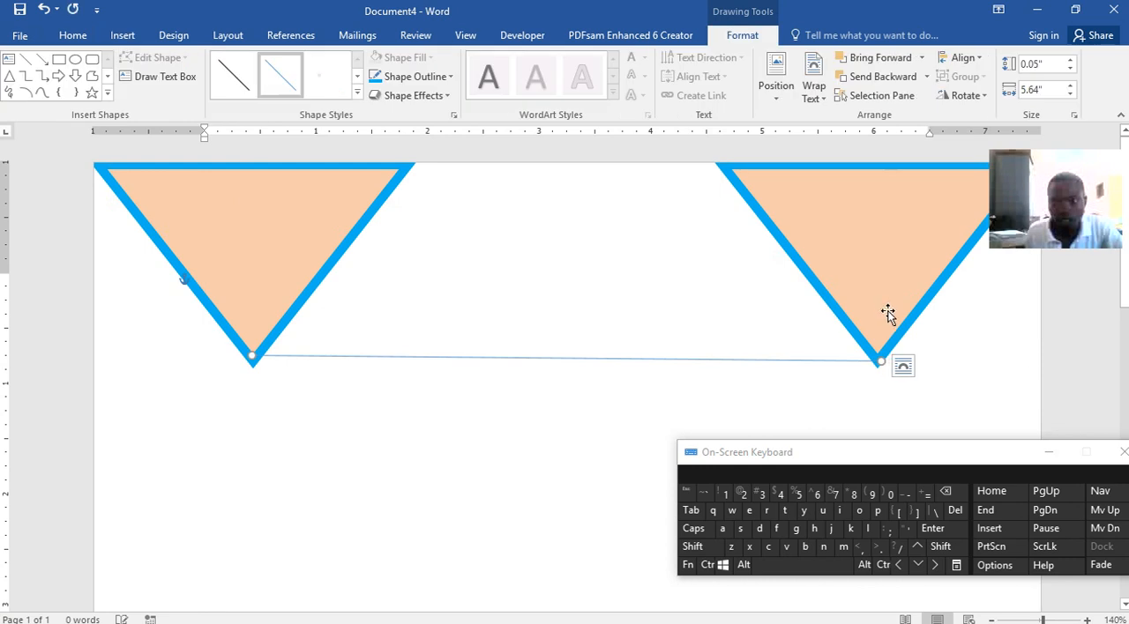
Nudge the right triangle slightly to the right, toward the page's edge
left_click(937, 565)
left_click(938, 564)
left_click(937, 564)
left_click(937, 564)
left_click(937, 565)
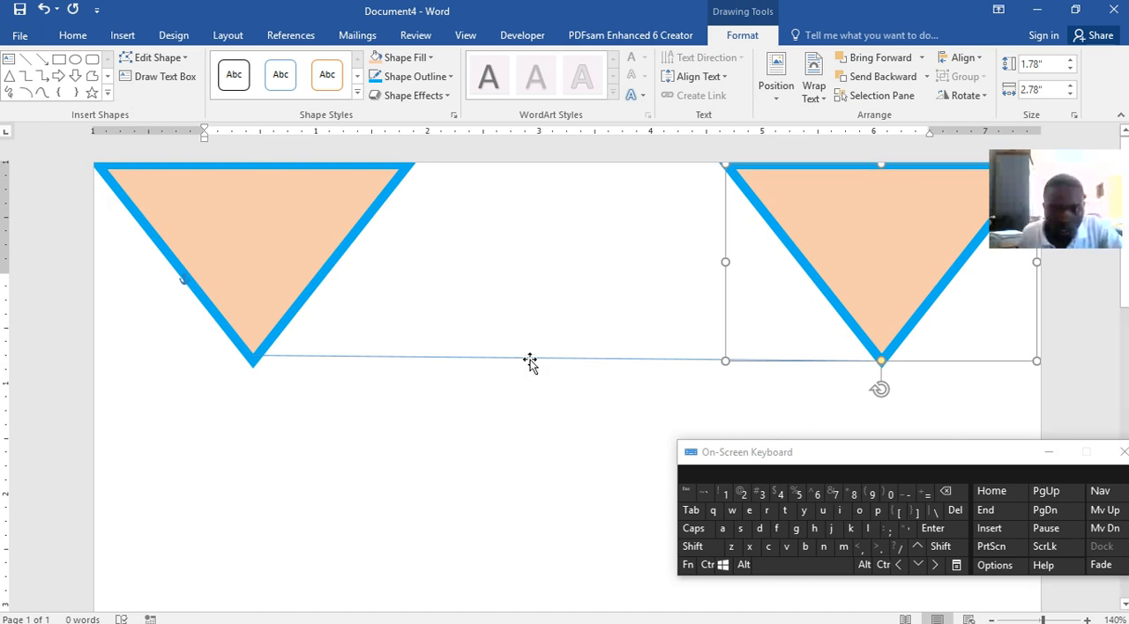
Move the connecting line slightly down to meet the triangles' tips and set its weight to 6 pt
left_click_drag(530, 361, 531, 368)
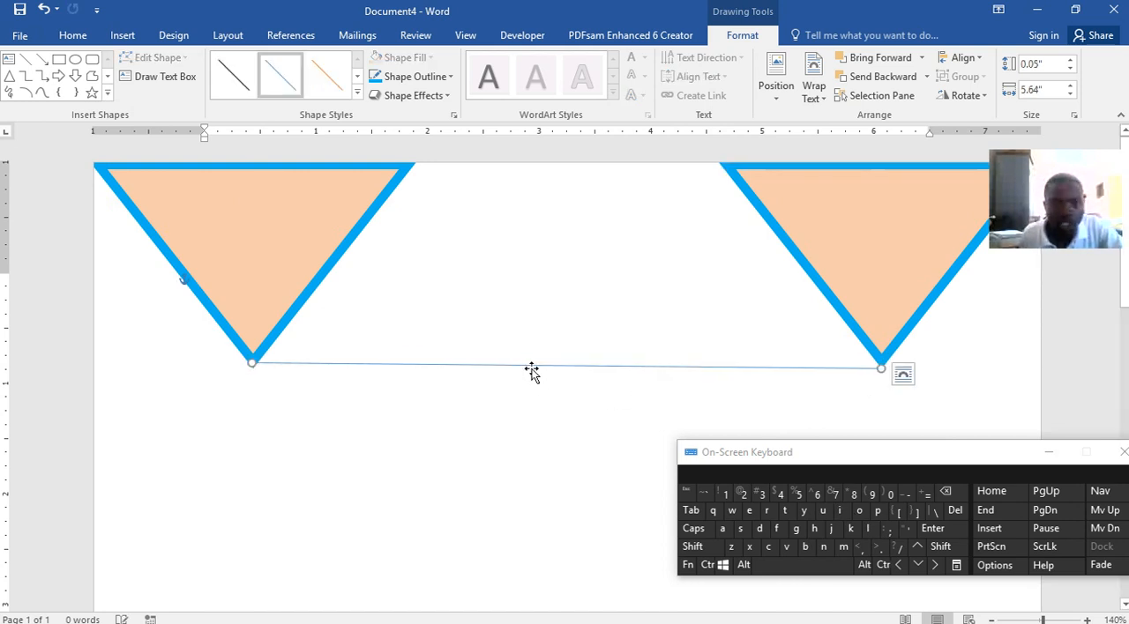
left_click(433, 77)
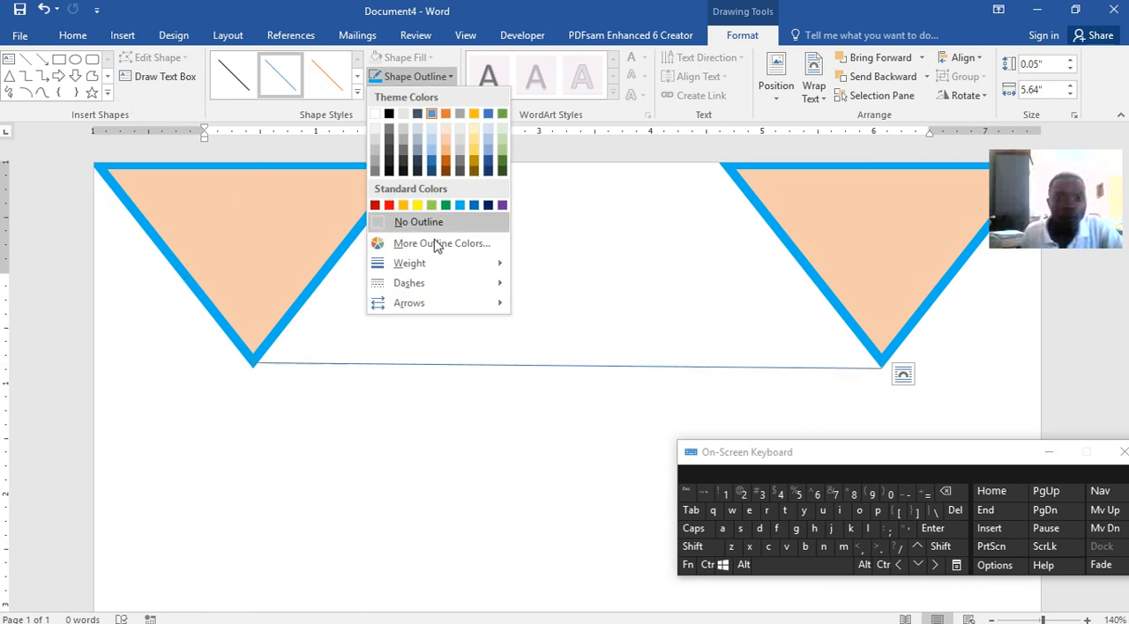
mouse_move(424, 263)
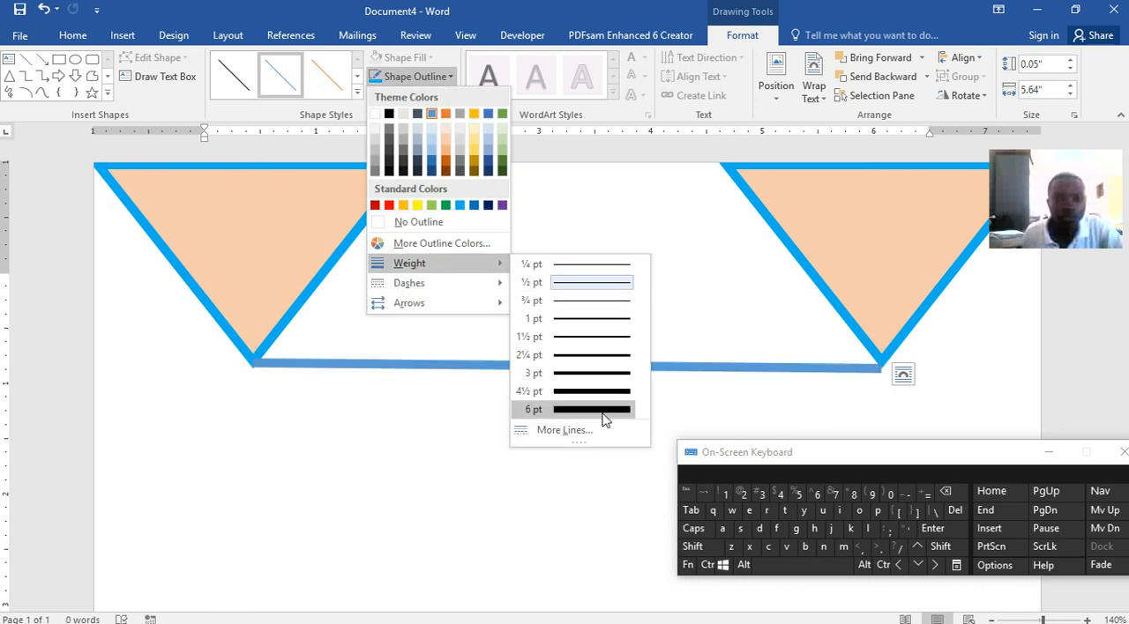
left_click(604, 415)
left_click_drag(672, 367, 673, 363)
Enter the heading CHINHOYI UNIVERSITY OF TECHNOLOGY on the page's first line and centre it between the two triangles
left_click(591, 324)
left_click(263, 283)
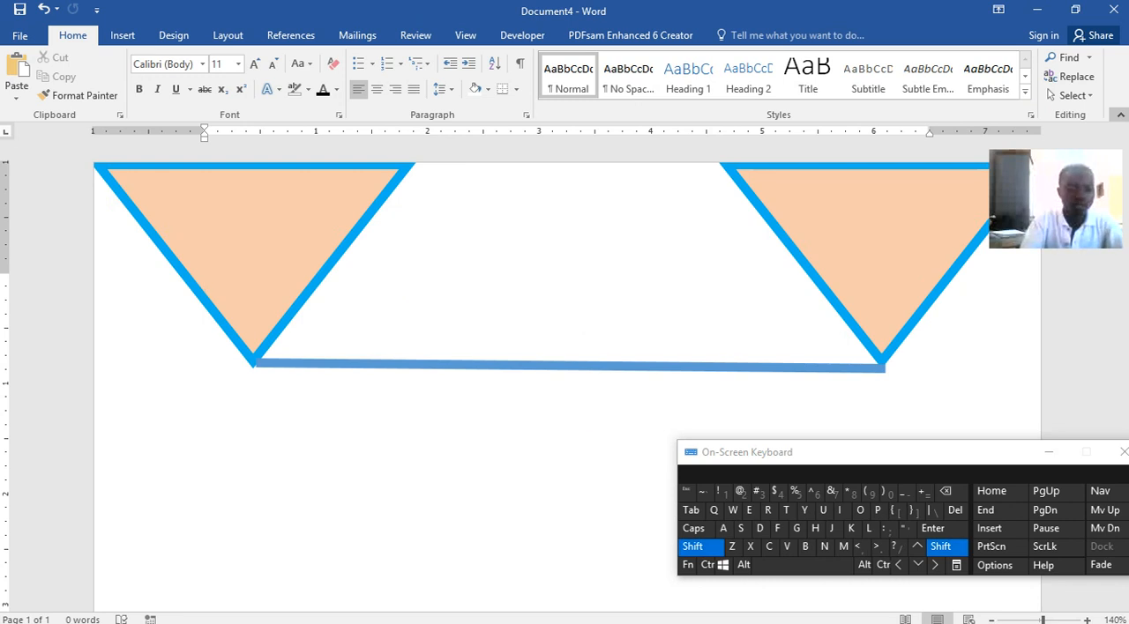
type("AB")
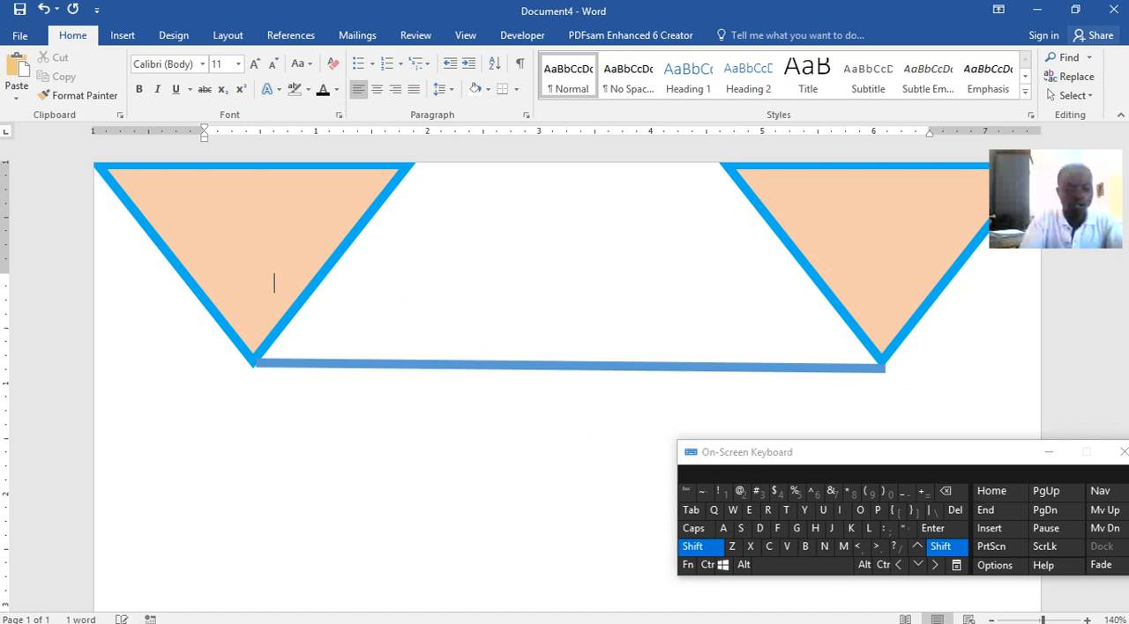
type("D")
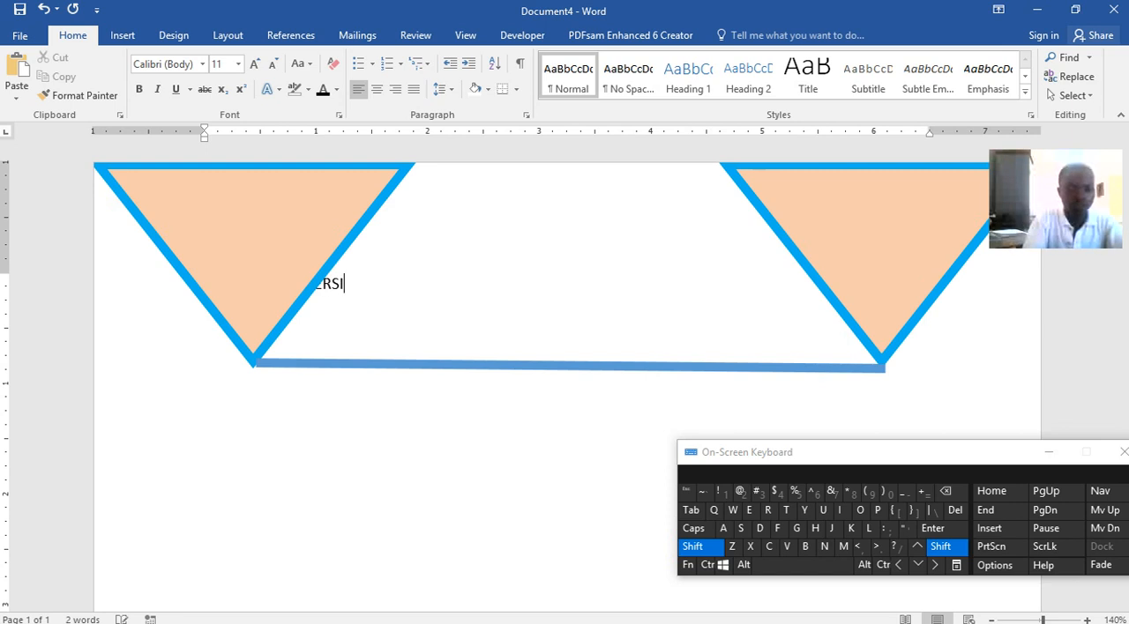
key("BackSpace")
key("shift")
type("Y OF TECHNOLOGY")
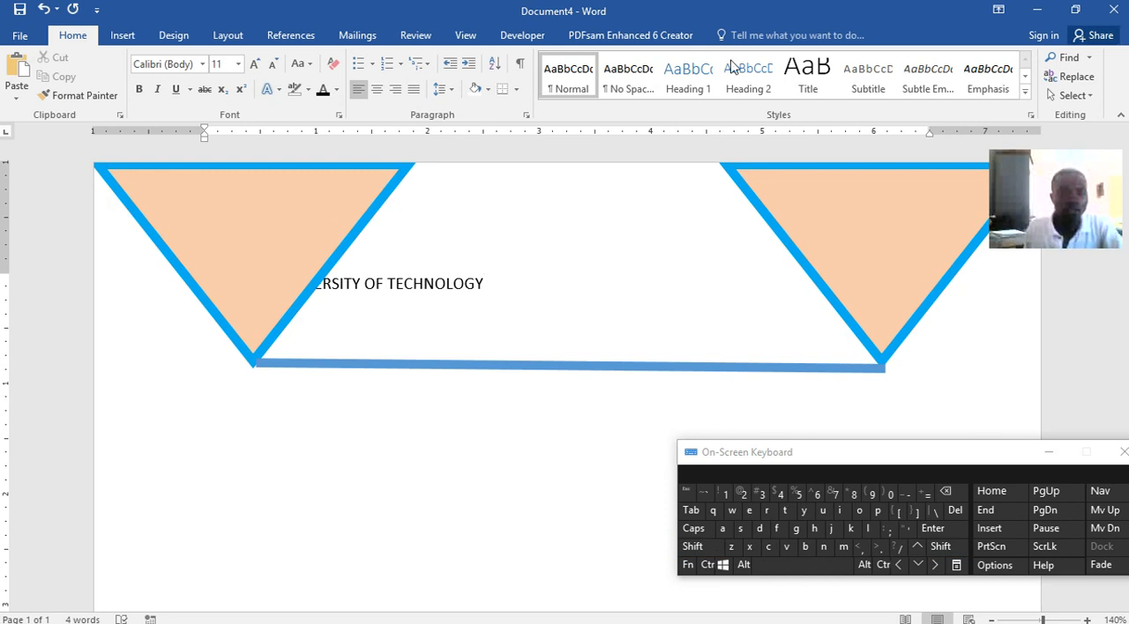
left_click(377, 92)
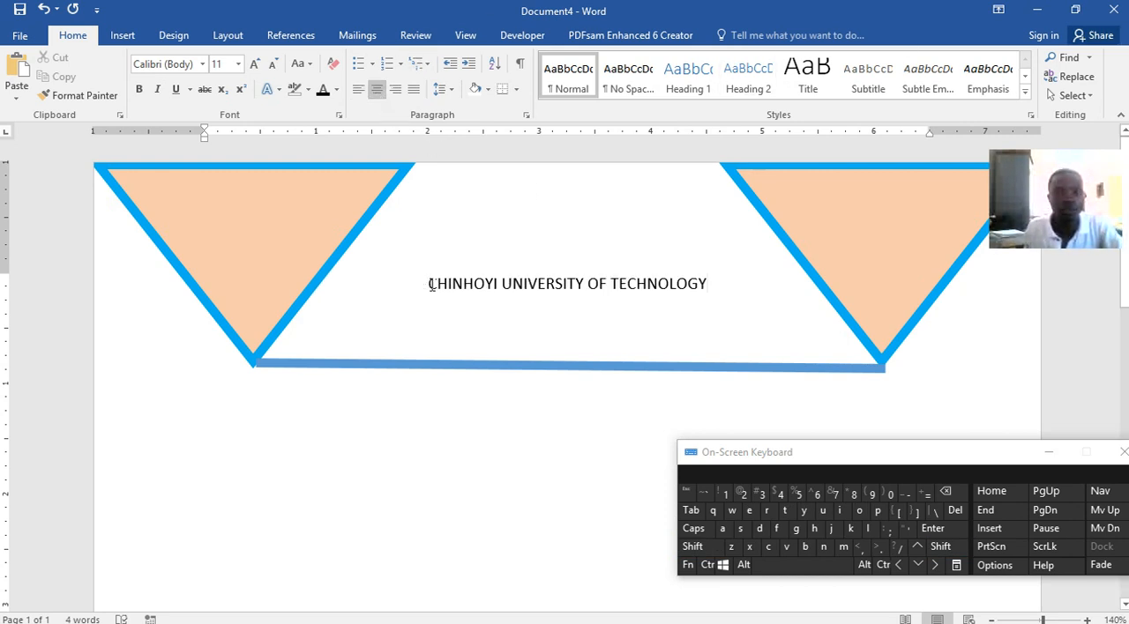
Shrink the left triangle, move the connecting line up beneath the heading and extend its left end under that triangle's tip
left_click(319, 289)
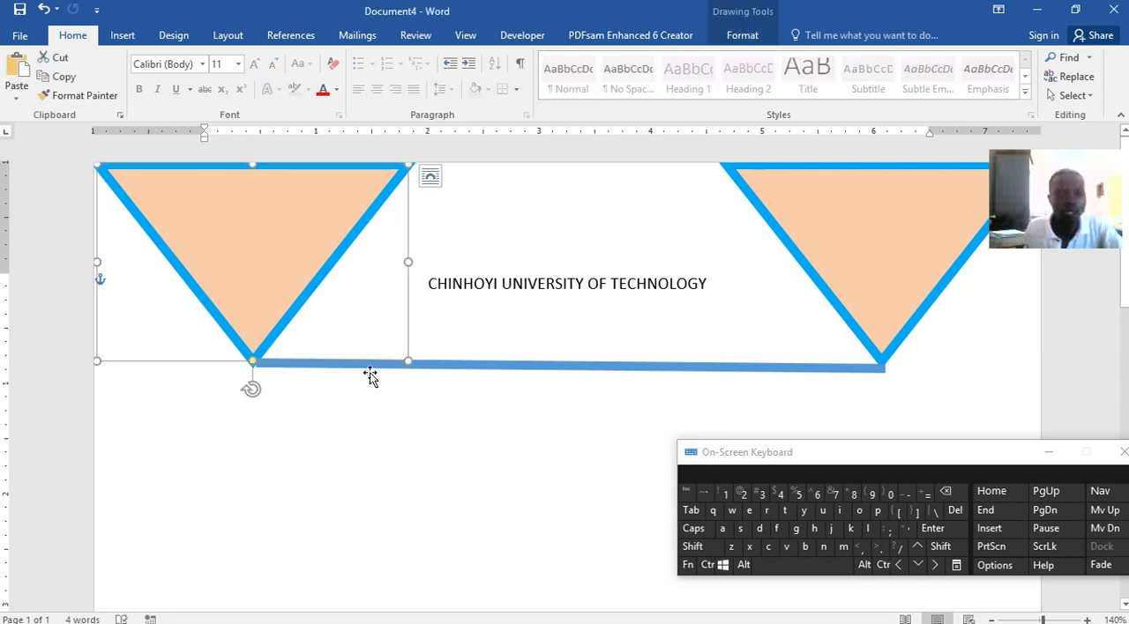
left_click_drag(407, 362, 347, 290)
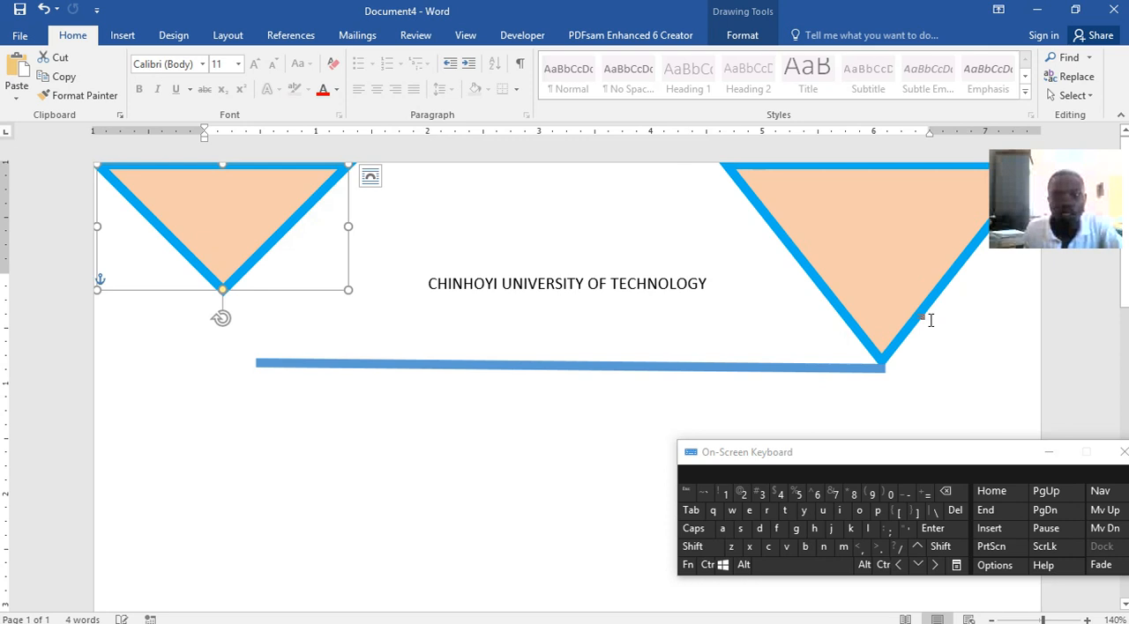
left_click(891, 333)
left_click_drag(655, 367, 630, 298)
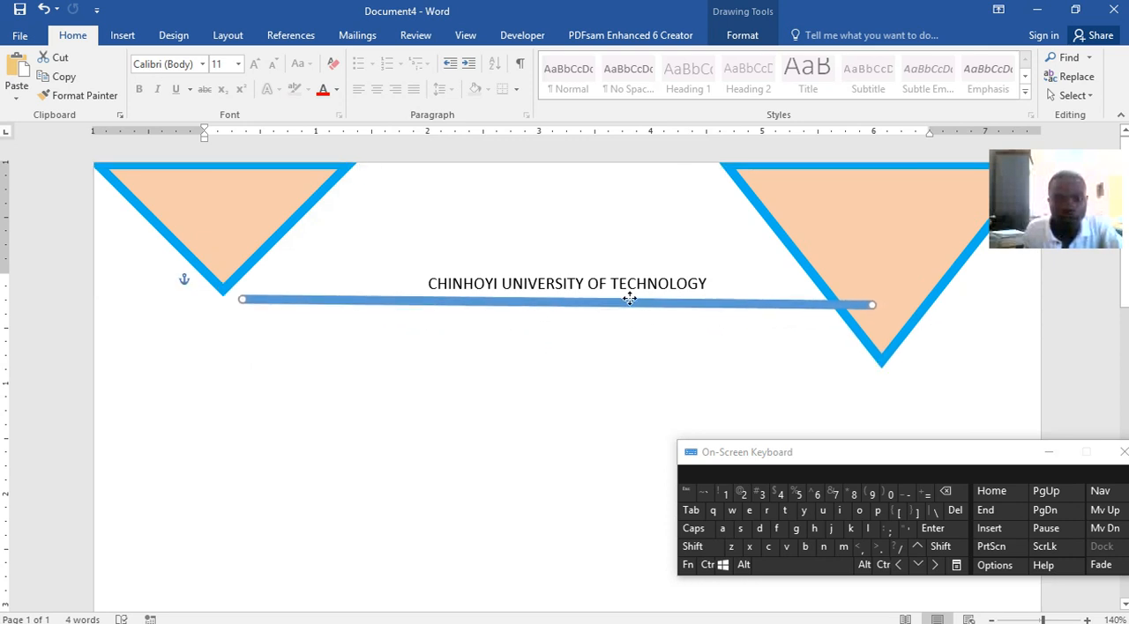
left_click_drag(243, 300, 223, 305)
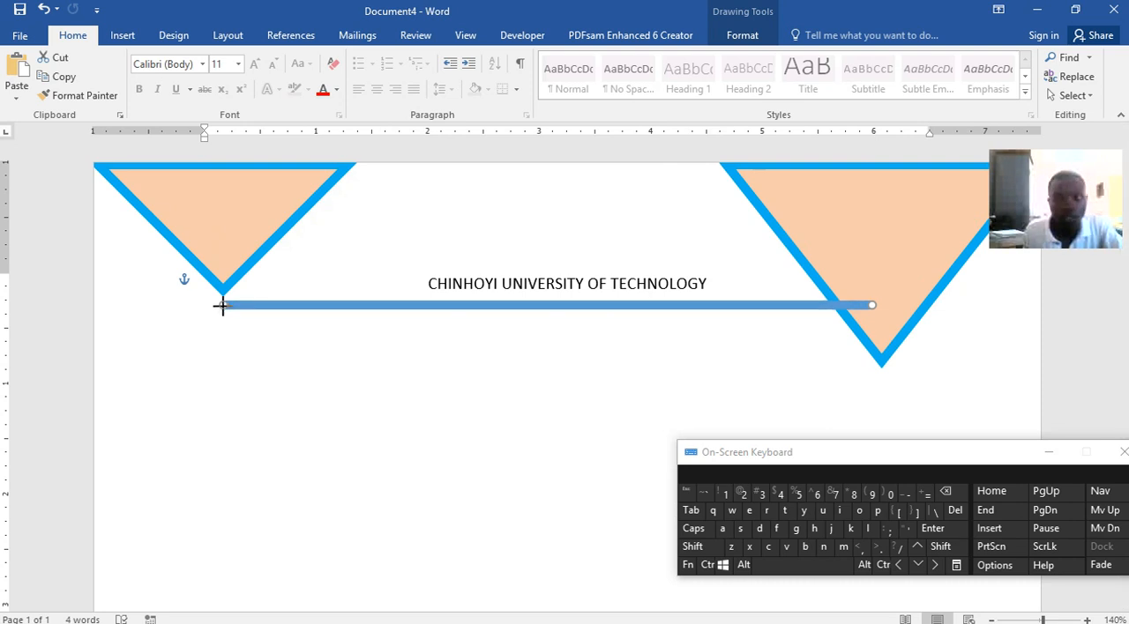
Shrink the right triangle and slightly enlarge the left one so both lower tips sit level with the connecting line
left_click(885, 360)
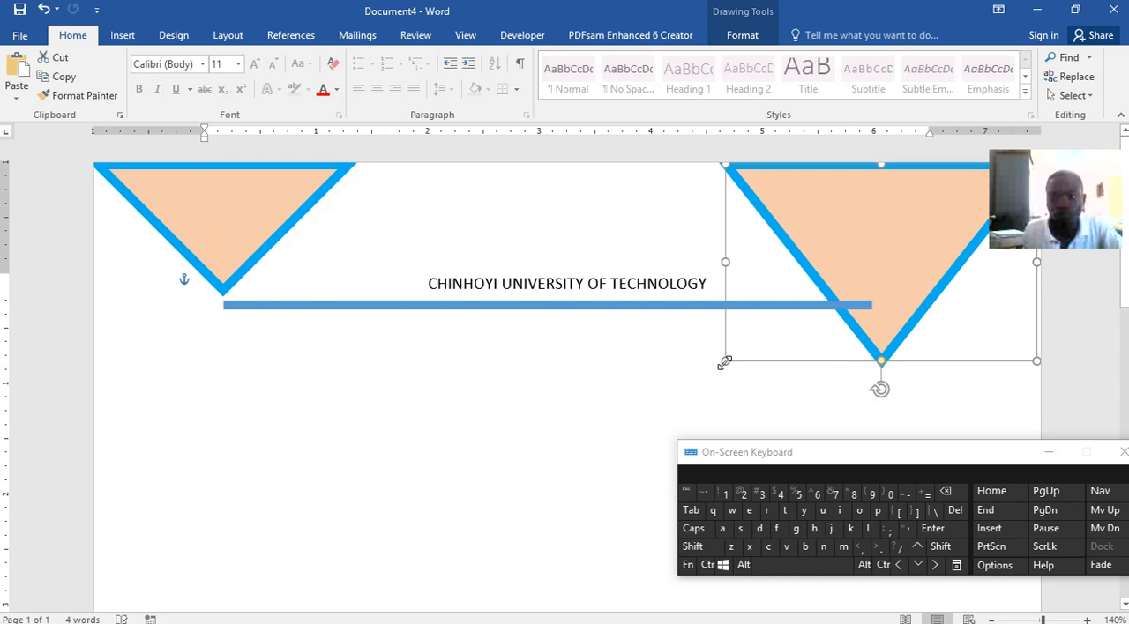
left_click_drag(726, 360, 752, 306)
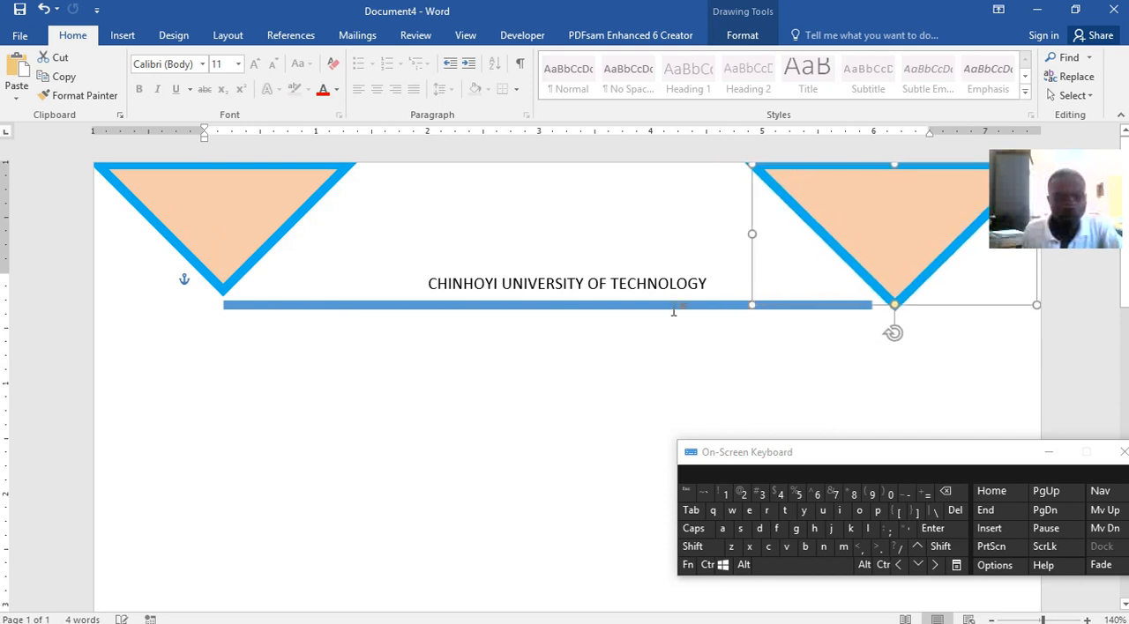
left_click(231, 286)
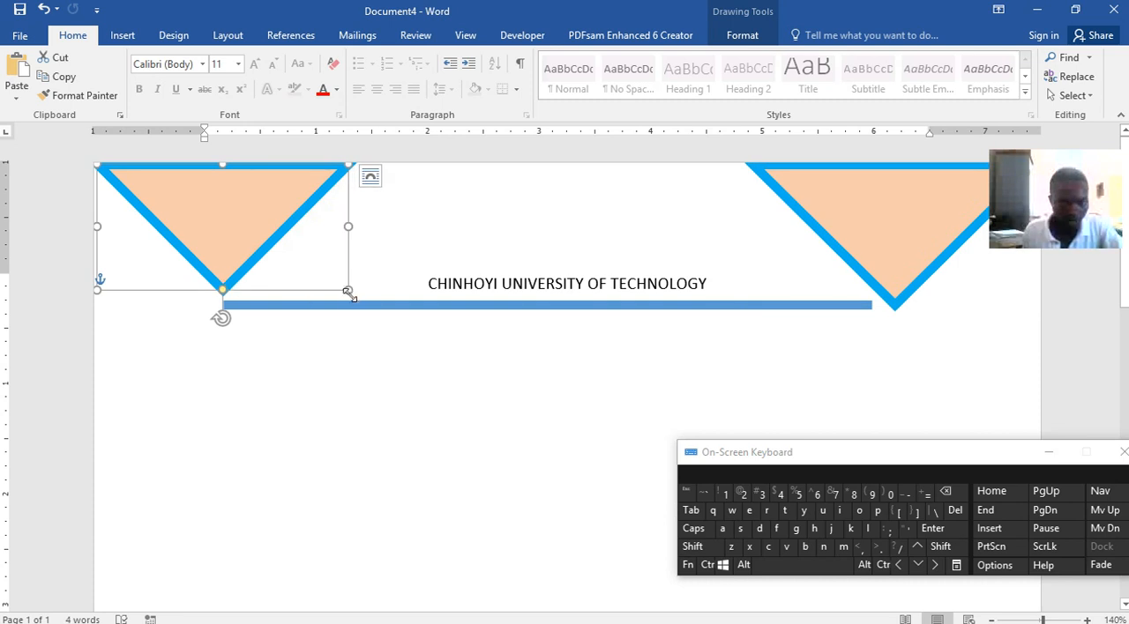
left_click_drag(350, 291, 353, 304)
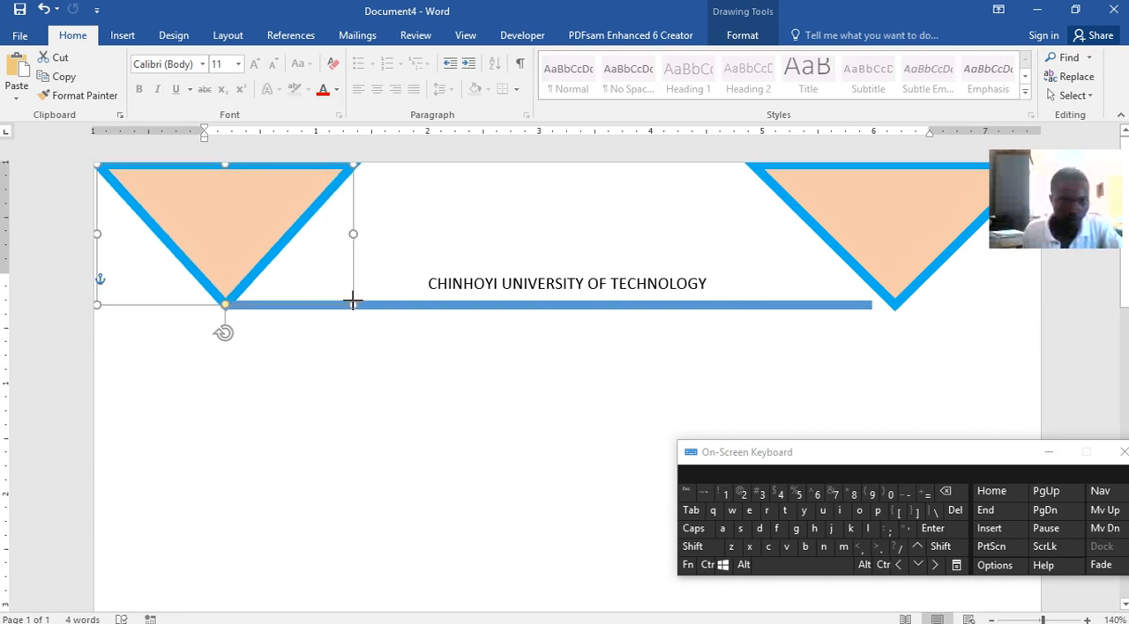
left_click(438, 337)
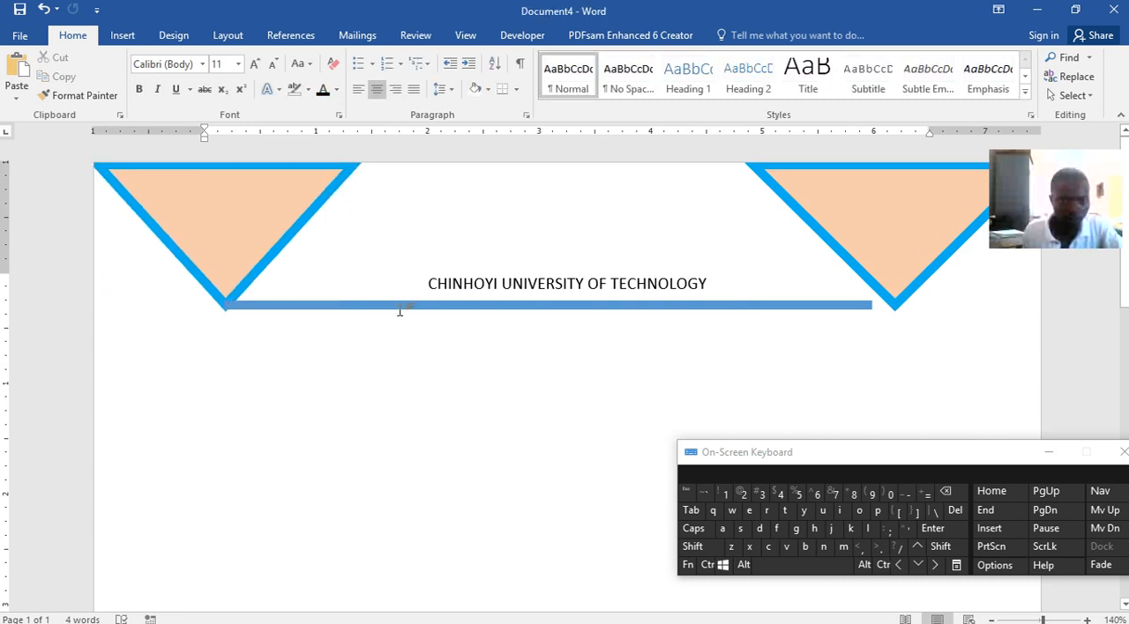
left_click(399, 305)
mouse_move(706, 281)
left_mouse_down()
mouse_move(451, 269)
mouse_move(709, 295)
left_mouse_up()
left_click(448, 285)
left_click_drag(706, 284, 433, 278)
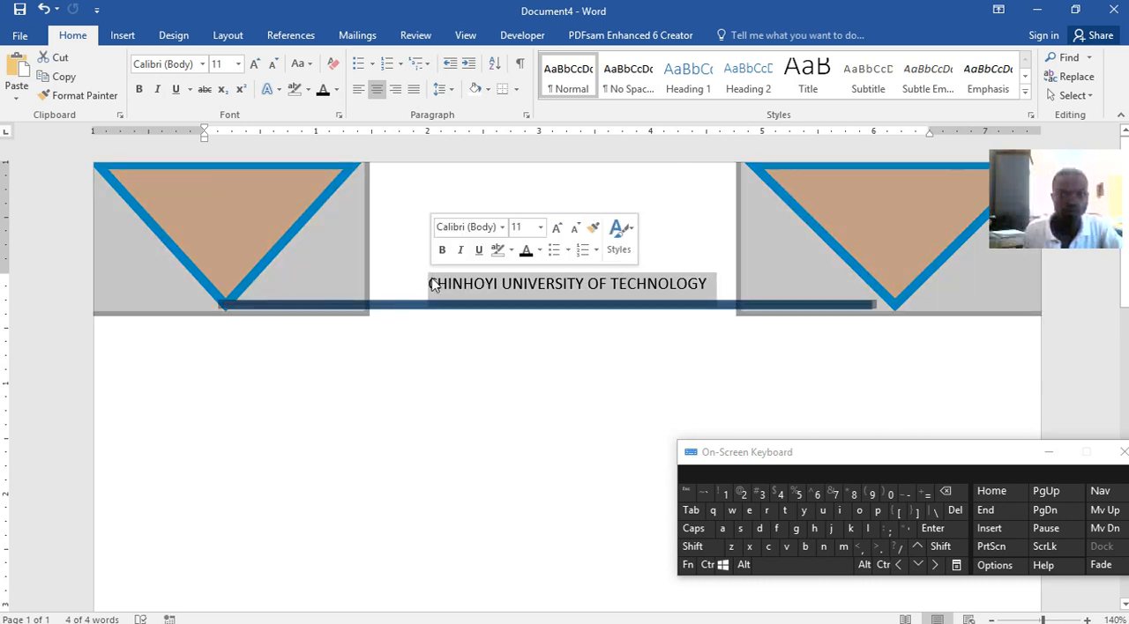
left_click(432, 278)
Select only the heading text, without its paragraph mark or the shapes, and apply a gray text effect to it
key("shift")
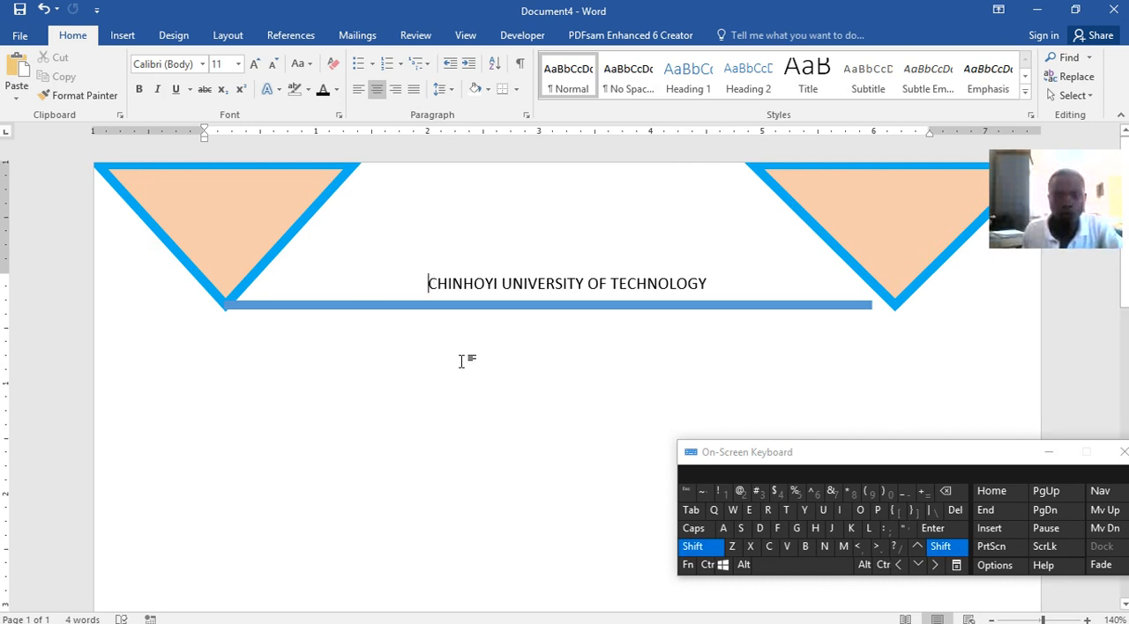
left_click(936, 564)
left_click(936, 564)
key("shift+Right")
key("shift+Right")
key("shift+Right")
key("shift+Right")
key("shift+Right")
key("shift+Right")
key("shift+Right")
key("shift+Right")
key("shift+Right")
key("shift+Right")
key("shift+Right")
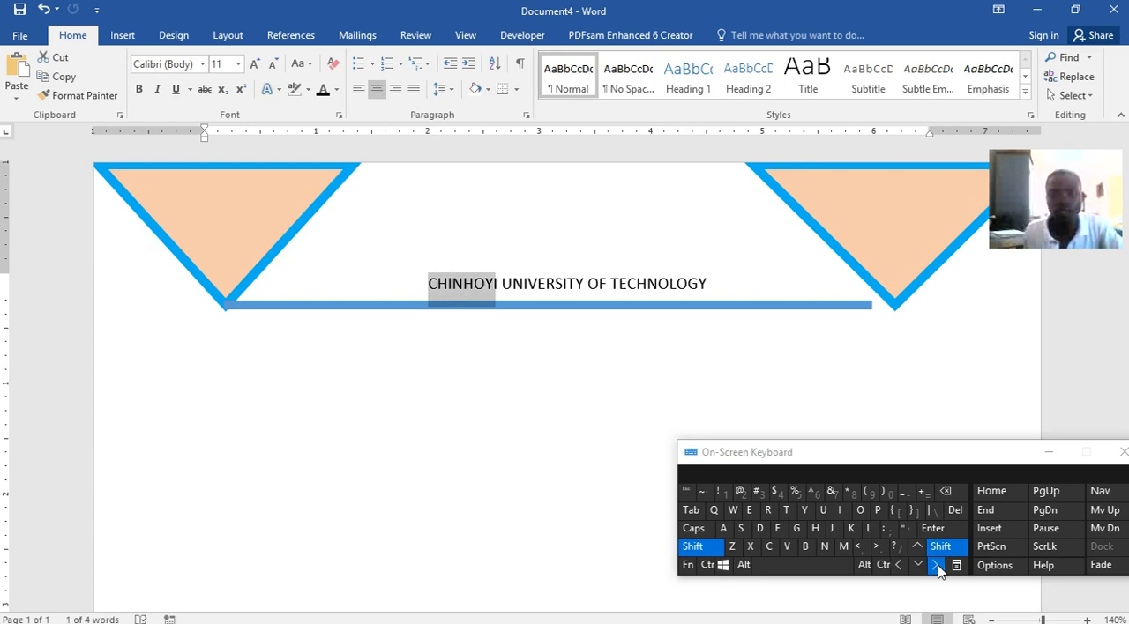
key("shift+Right")
key("shift+Right")
key("shift+Right")
key("shift+Right")
key("shift+Right")
key("shift+Right")
key("shift+Right")
key("shift+Right")
key("shift+Right")
key("shift+Right")
key("shift+Right")
key("shift+Right")
key("shift+Right")
key("shift+Right")
key("shift+Right")
key("shift+Right")
key("shift+Right")
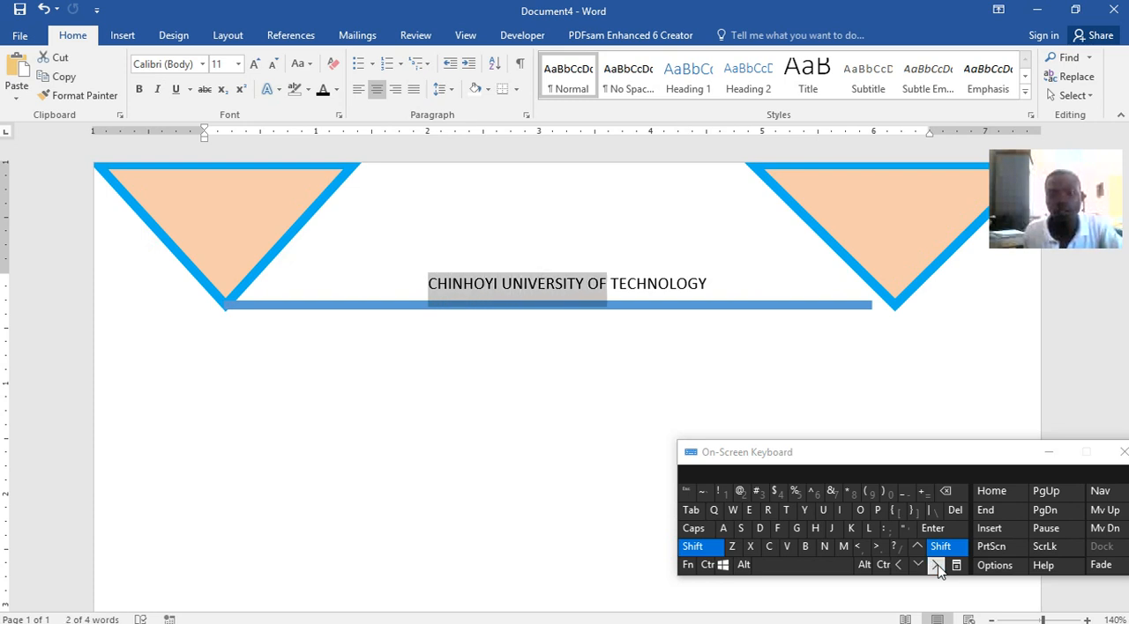
key("shift+Right")
key("shift+Right")
key("shift+Right")
key("shift+Right")
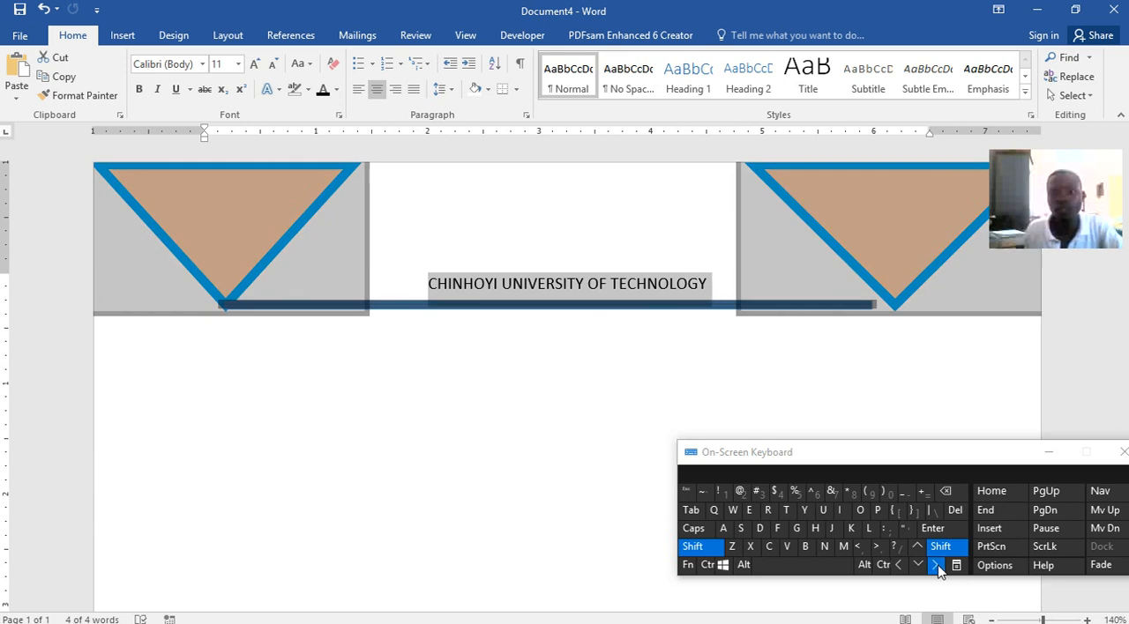
key("shift+Left")
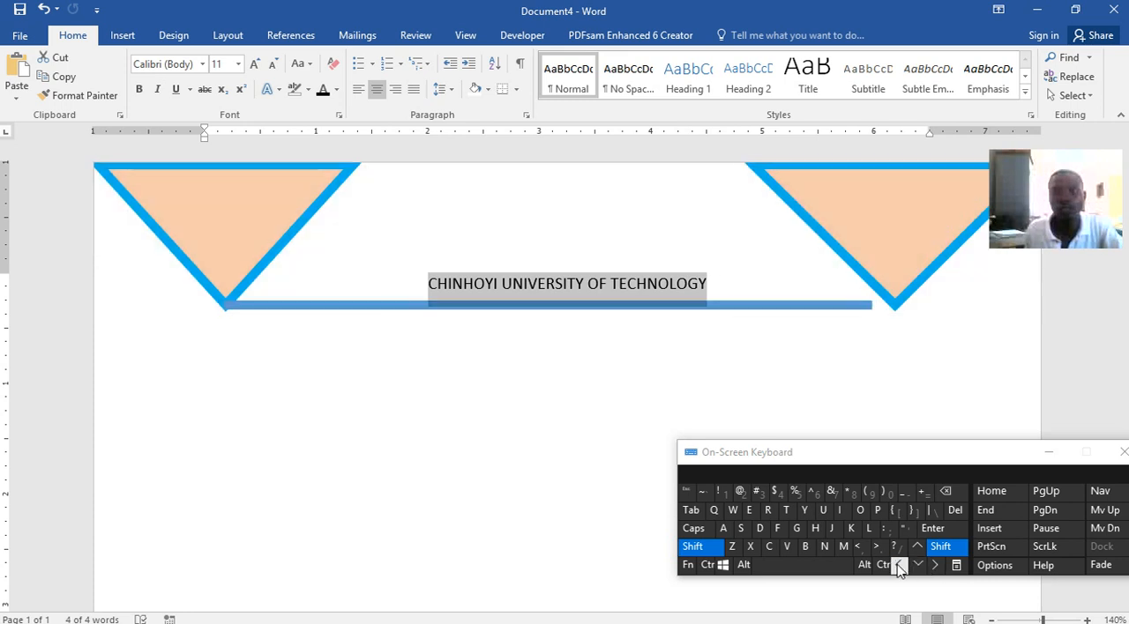
left_click(266, 91)
left_click(284, 169)
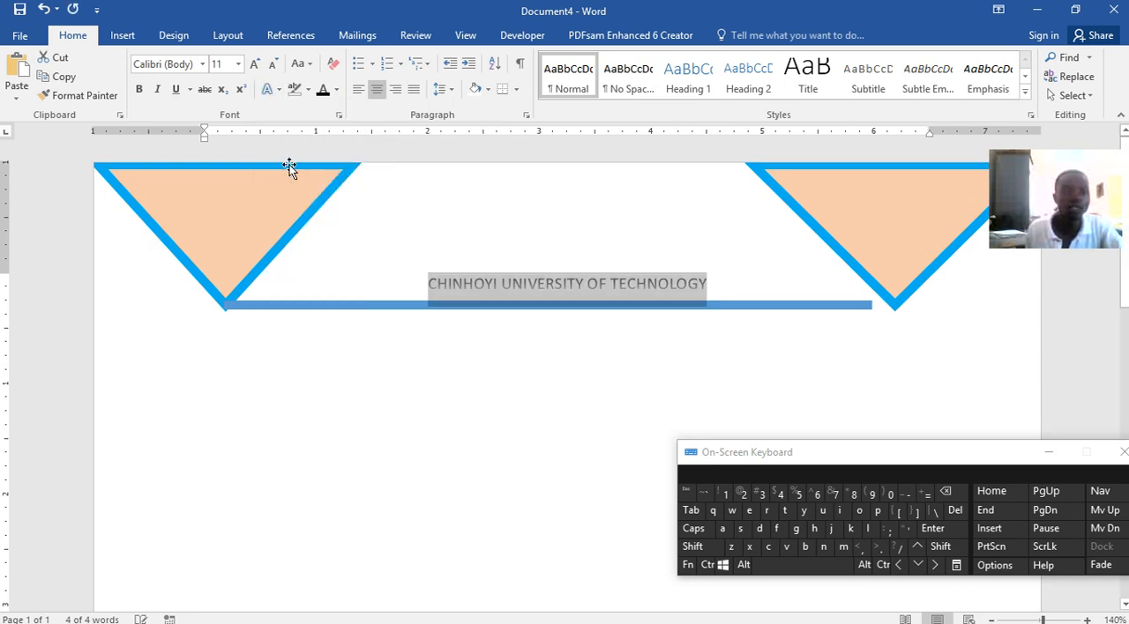
Format the heading as 18 pt bold with the text effect Fill - Blue, Accent 1, Outline - Background 1, Hard Shadow - Accent 1
left_click(238, 64)
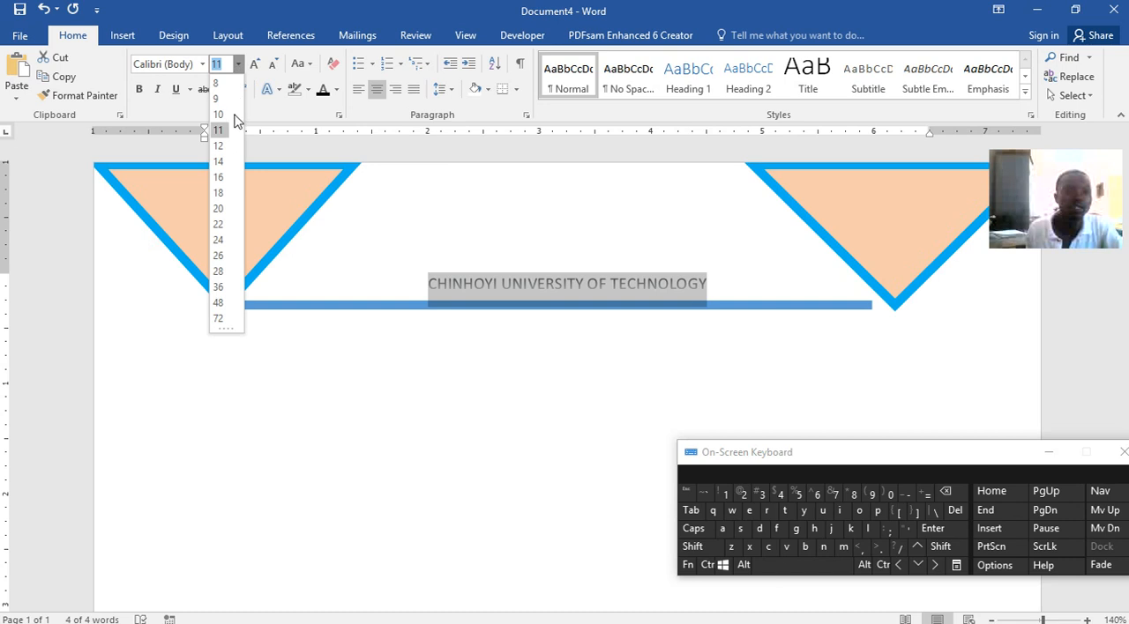
left_click(218, 190)
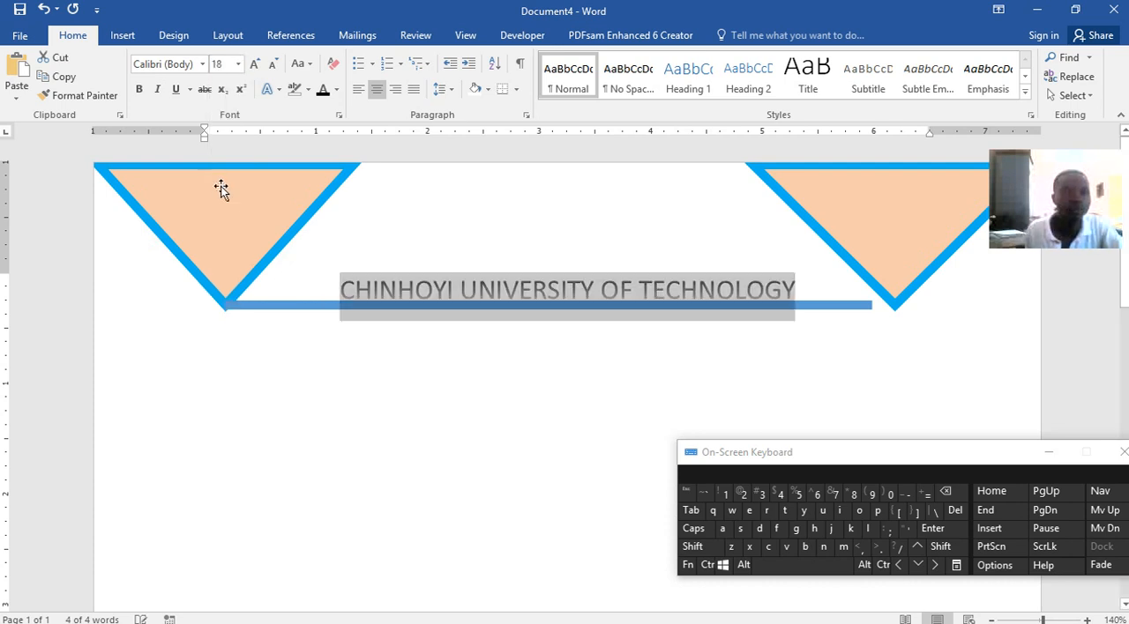
left_click(139, 89)
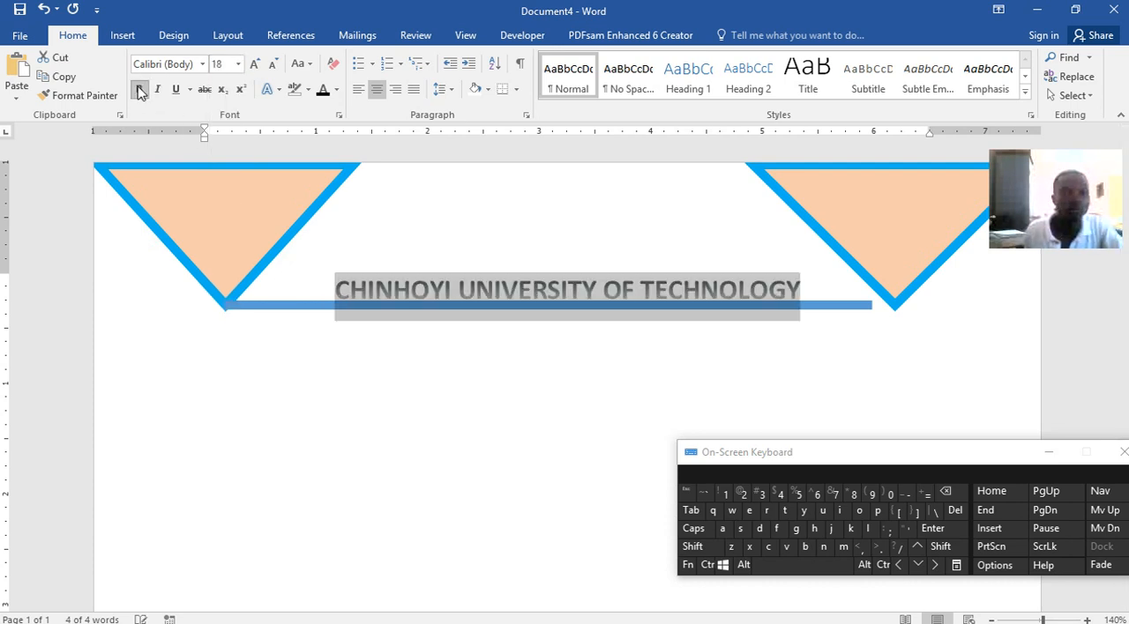
left_click(278, 91)
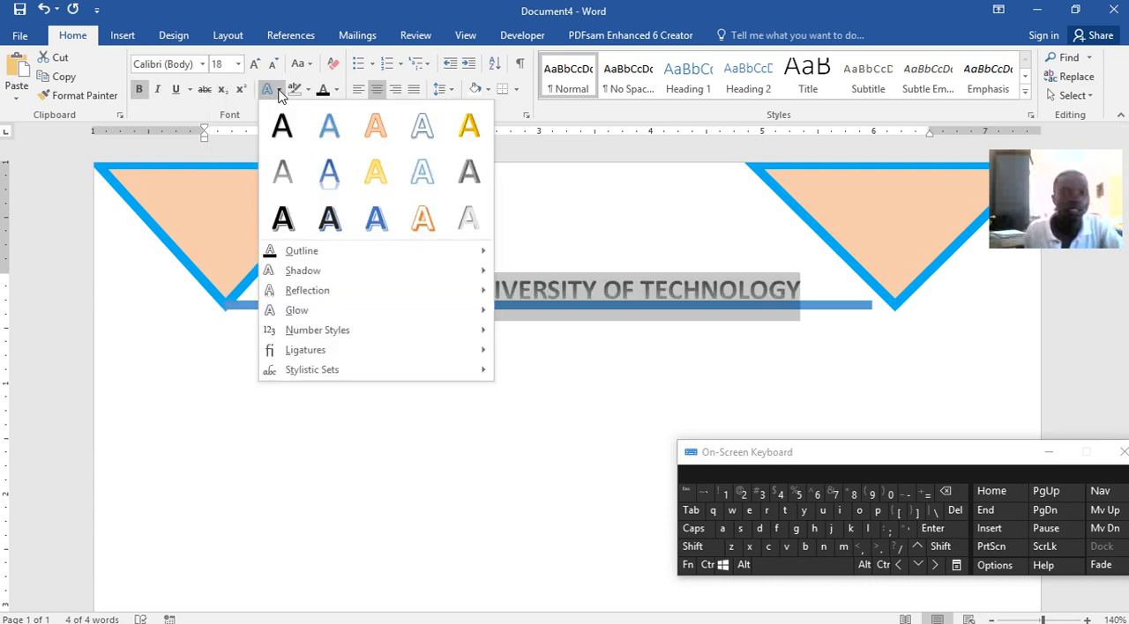
left_click(364, 220)
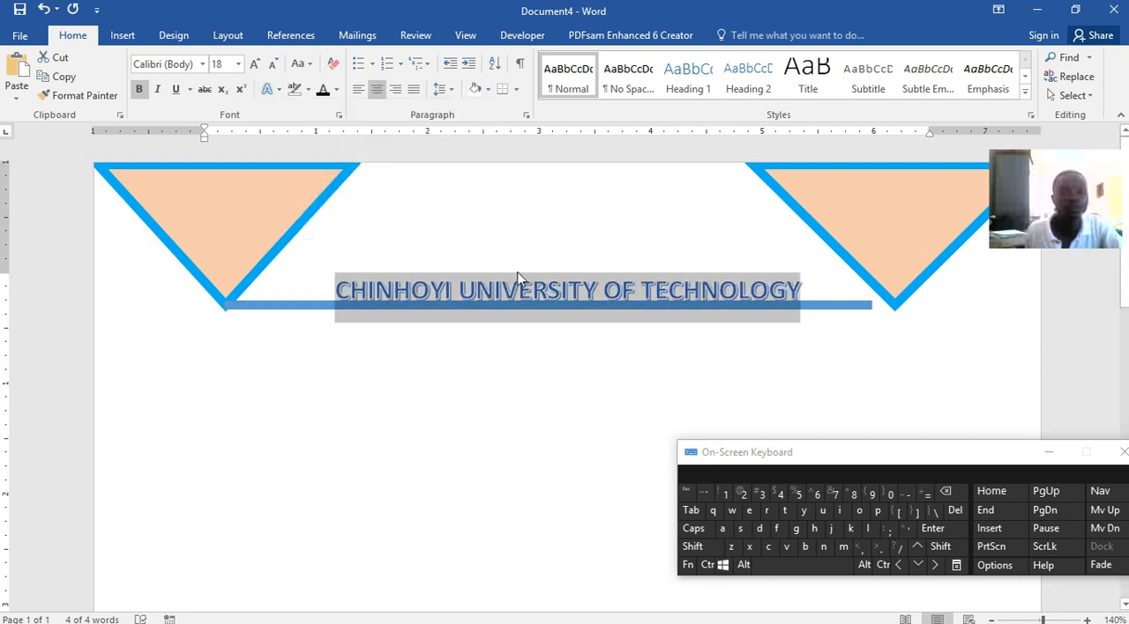
Nudge the connecting line slightly down and extend its right end to the right triangle's tip, making it about 6.04" long
left_click(295, 304)
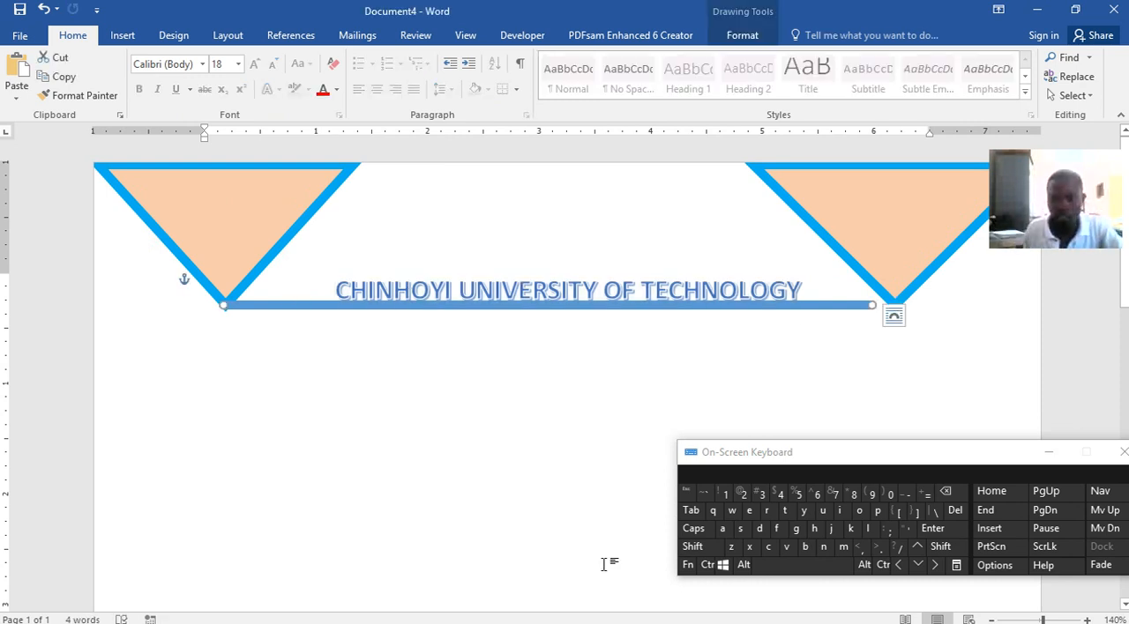
left_click(917, 566)
left_click(917, 565)
left_click(917, 565)
left_click_drag(870, 308, 880, 307)
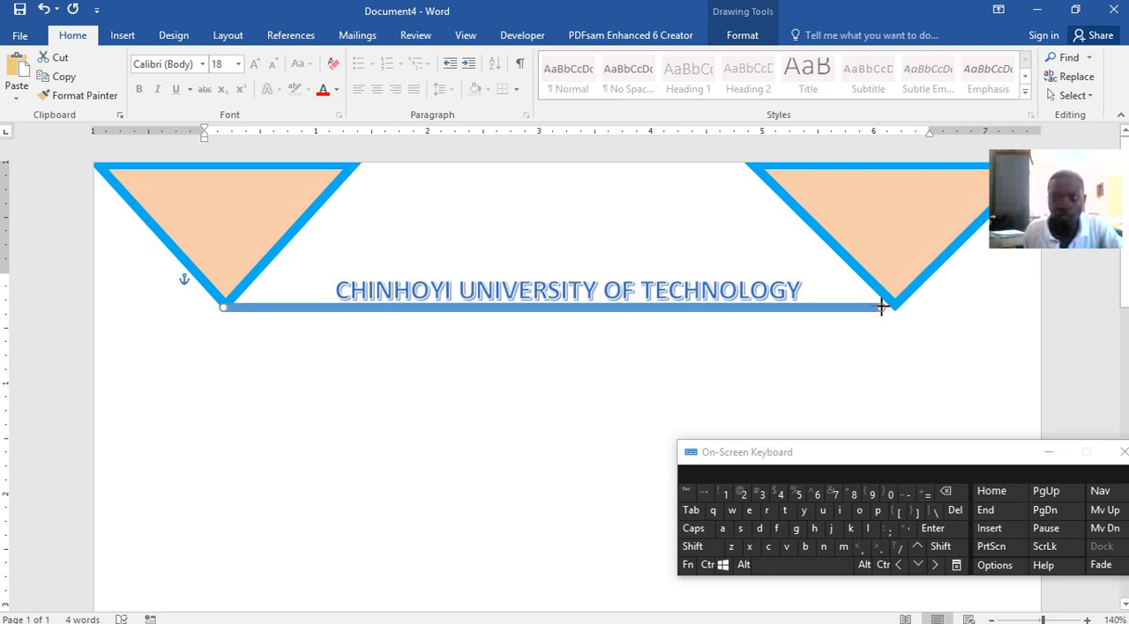
left_click(829, 317)
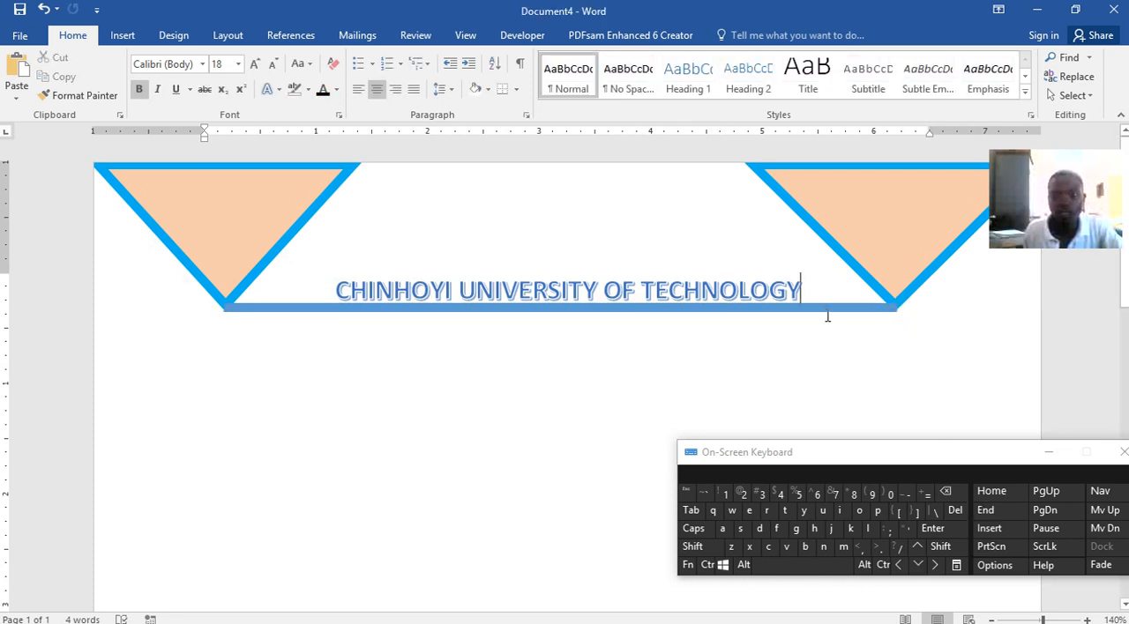
Recolour the connecting line with standard light blue to match the triangles' outlines, and nudge it slightly up
left_click(824, 307)
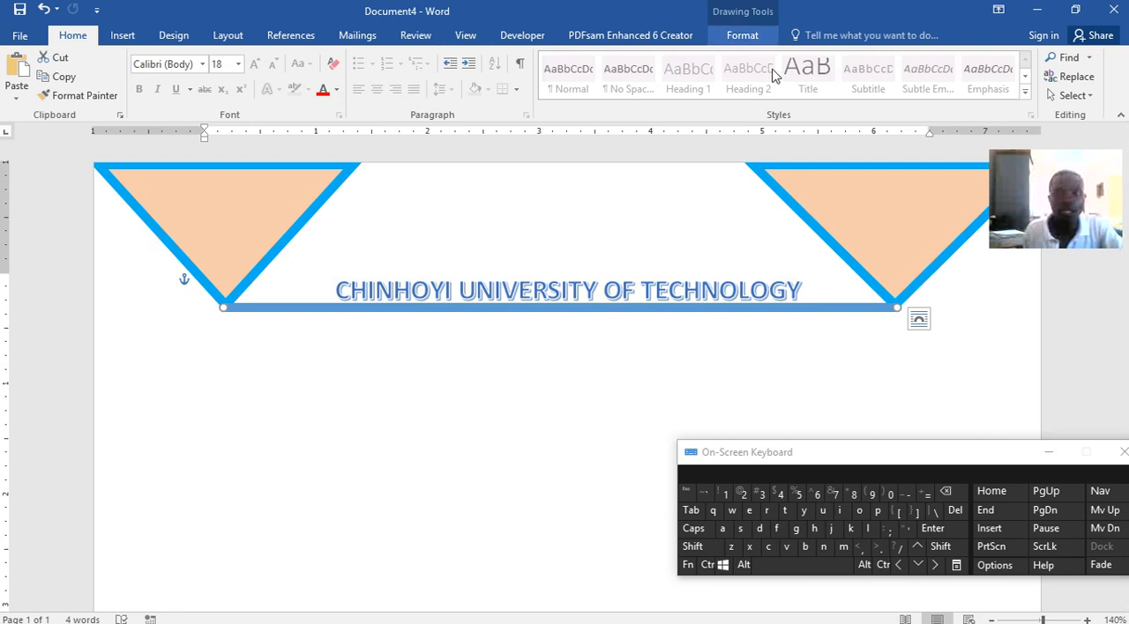
left_click(747, 38)
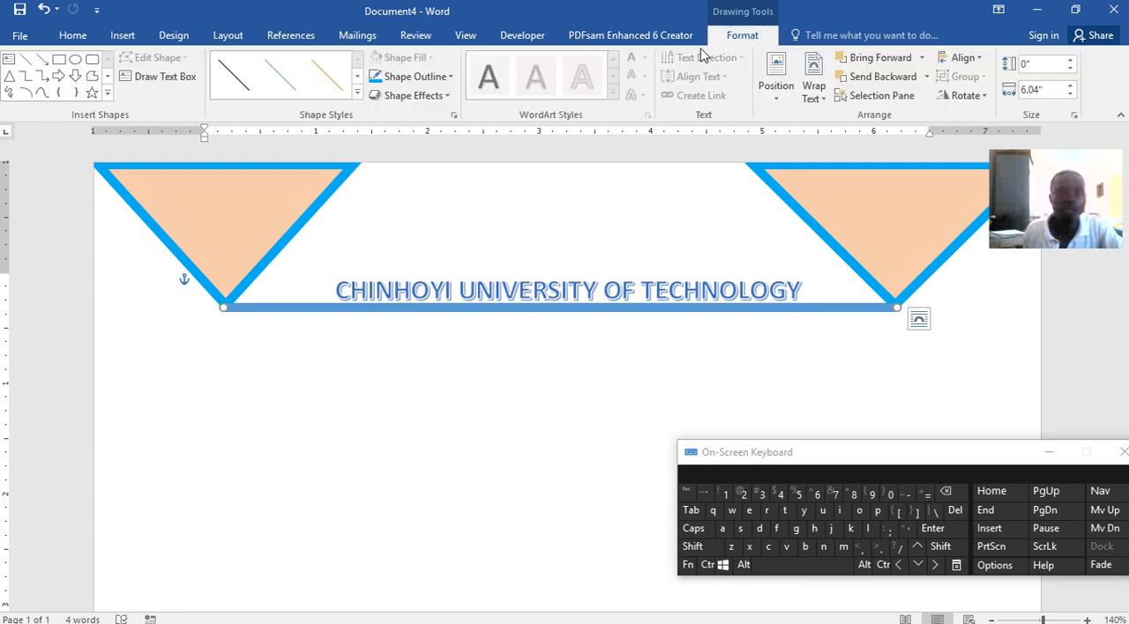
left_click(447, 77)
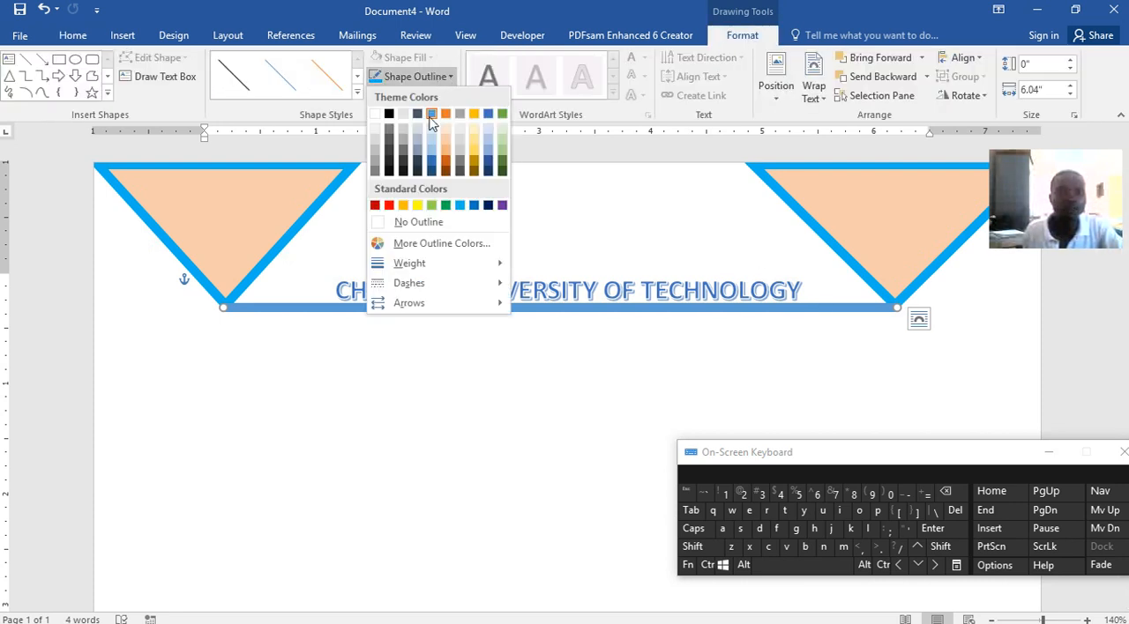
left_click(461, 206)
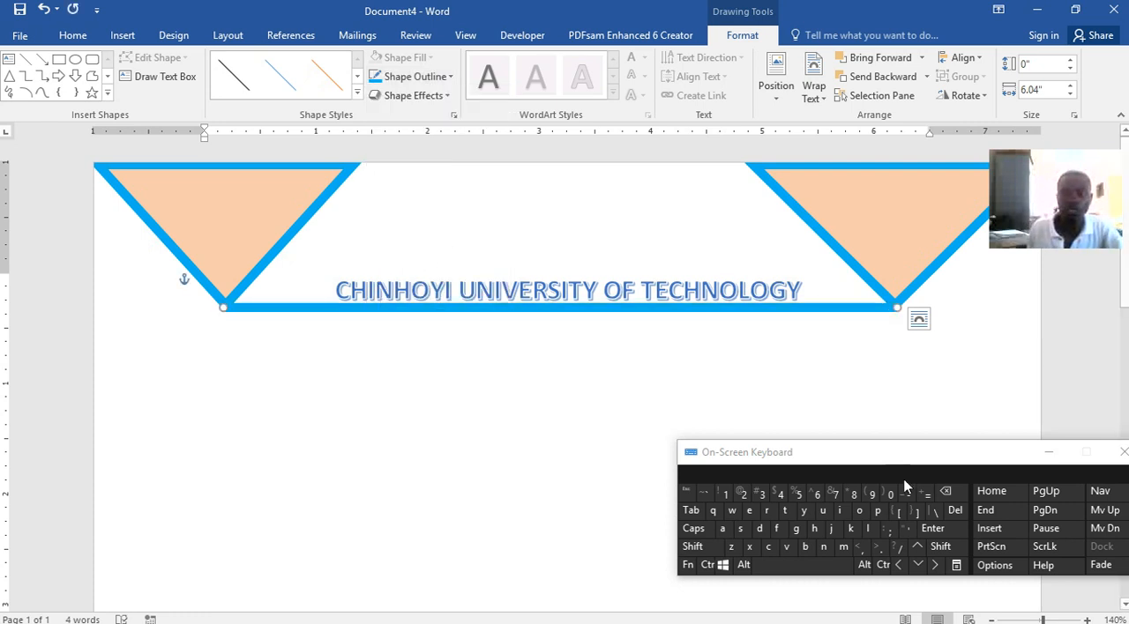
left_click(917, 546)
left_click(918, 547)
left_click(917, 565)
left_click(514, 359)
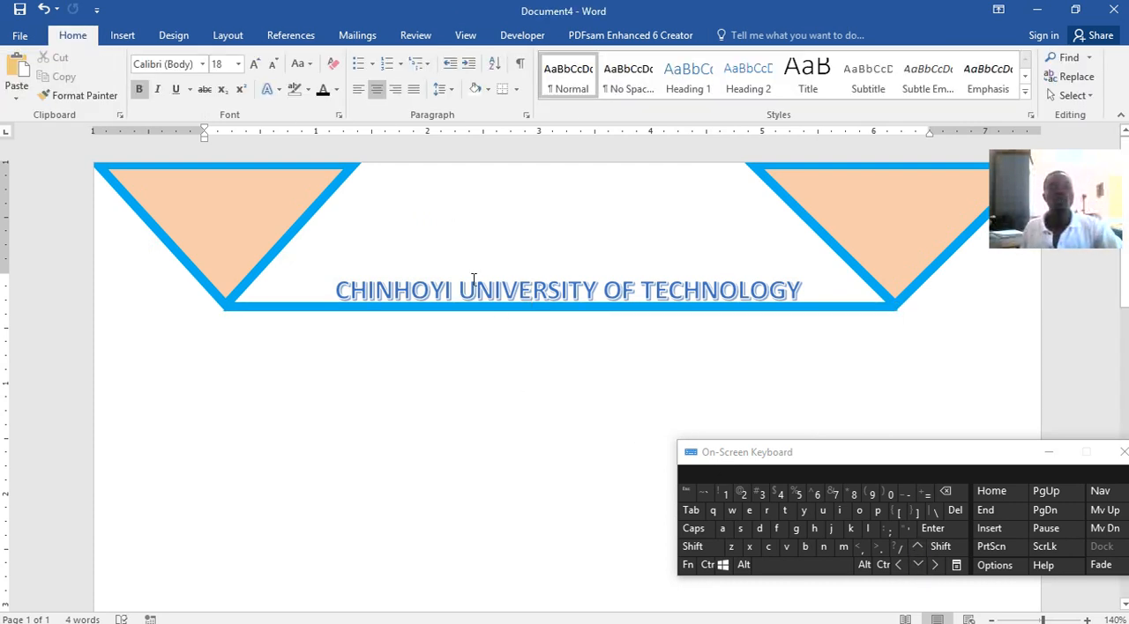
mouse_move(740, 617)
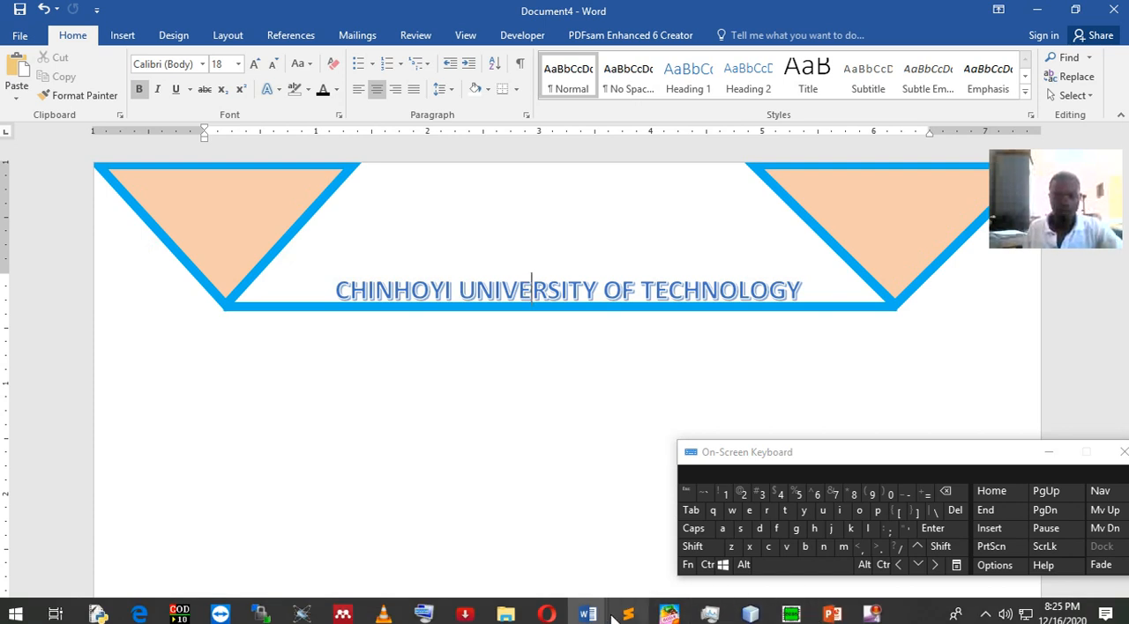
Switch to Word lecture.docx to examine the shape between the cover triangles, and minimize it to return to Document4
mouse_move(587, 615)
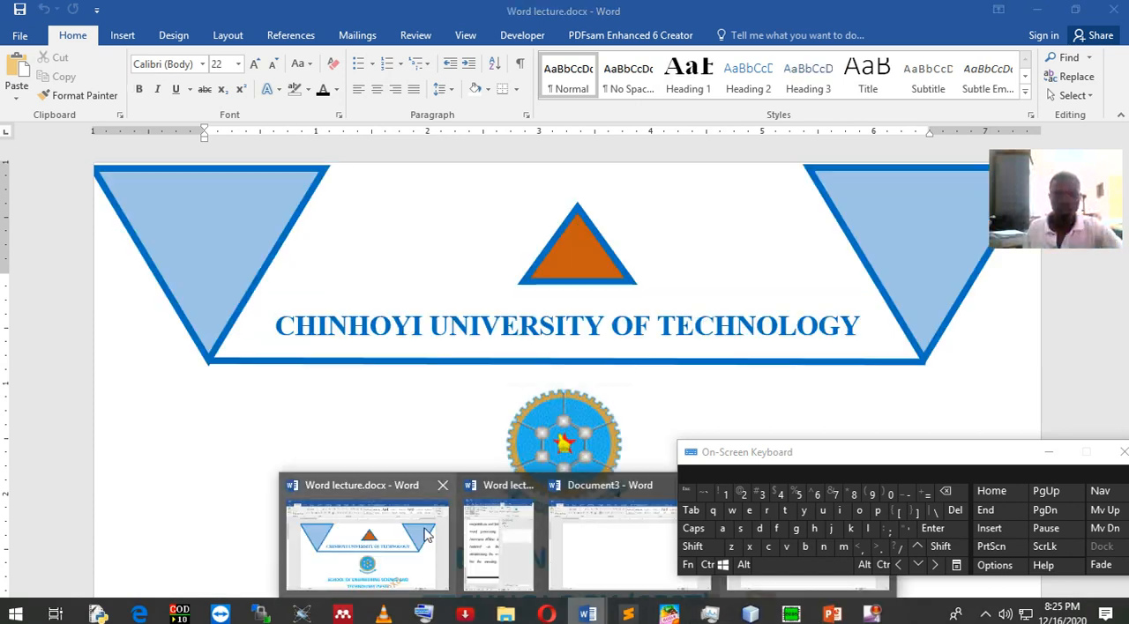
left_click(426, 536)
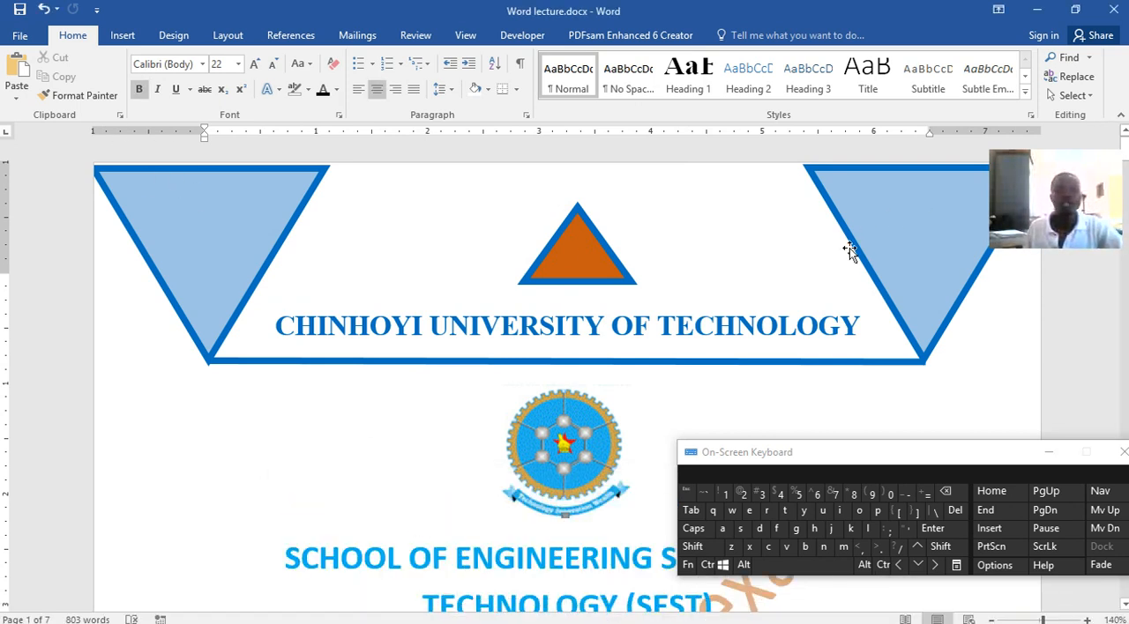
left_click(1036, 12)
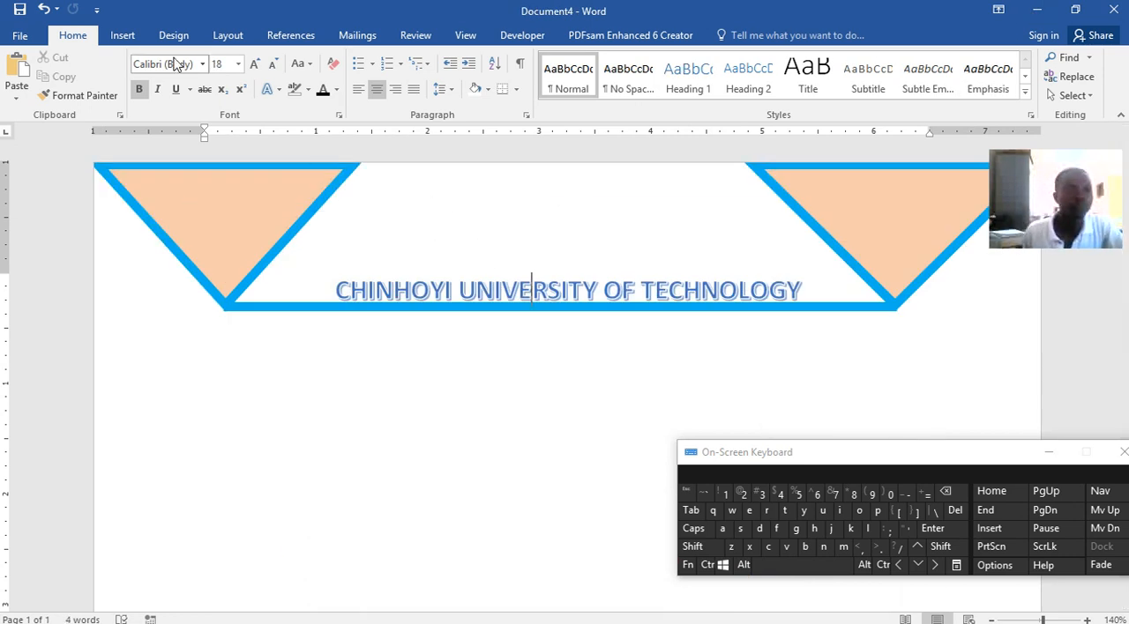
Draw an oval about 0.75" high and 1.37" wide, centred above the heading between the two triangles
left_click(124, 36)
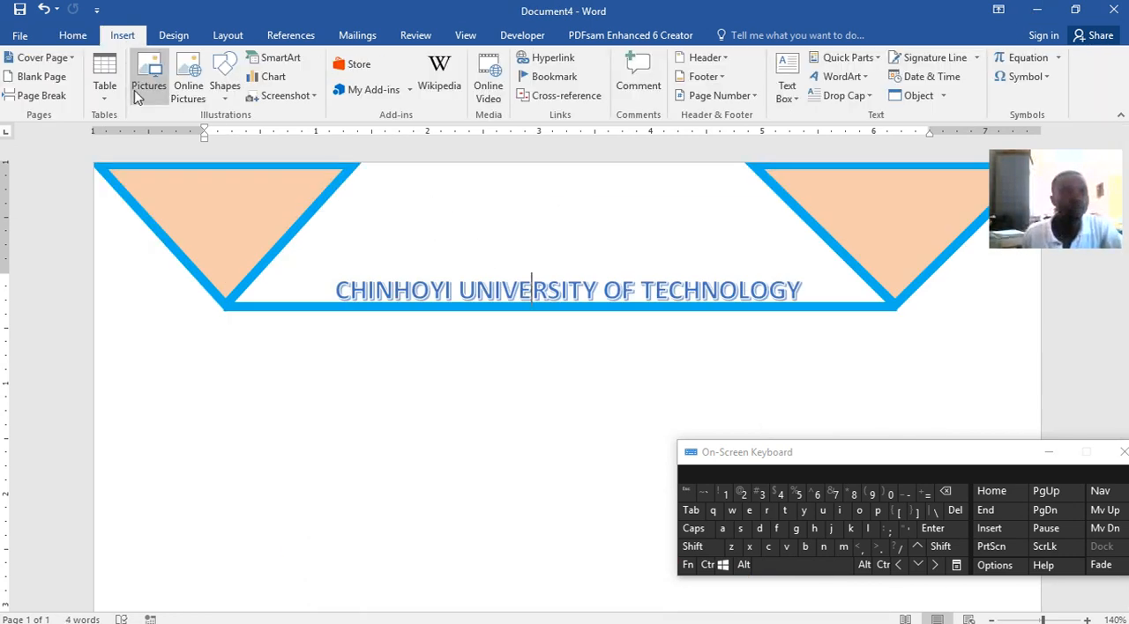
left_click(224, 85)
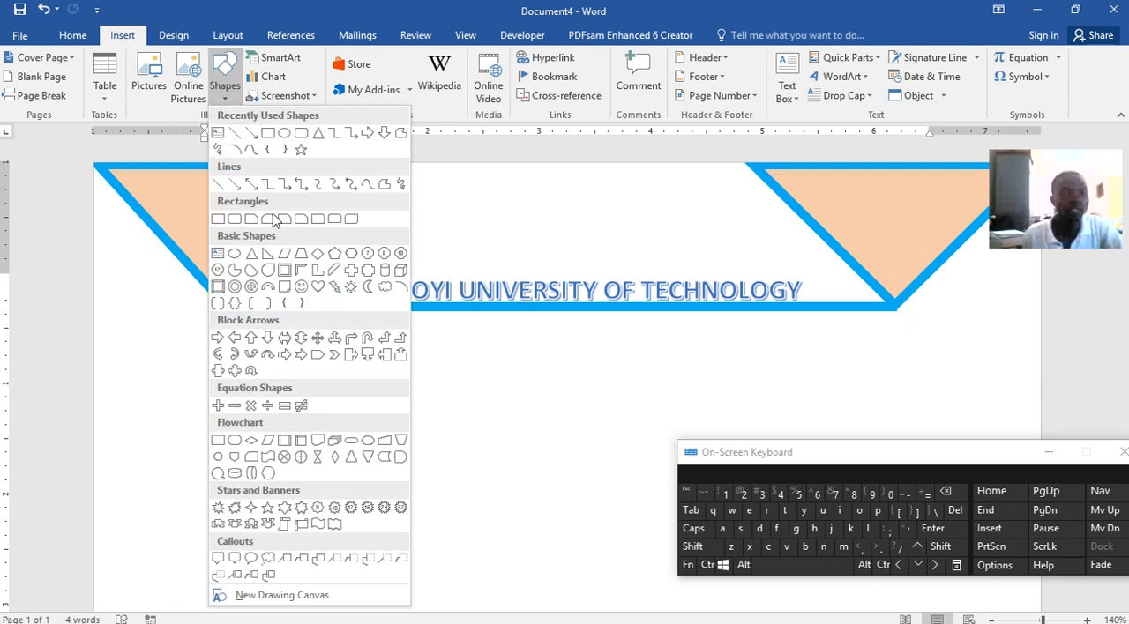
left_click(293, 134)
left_click_drag(486, 197, 640, 281)
left_click_drag(590, 221, 580, 207)
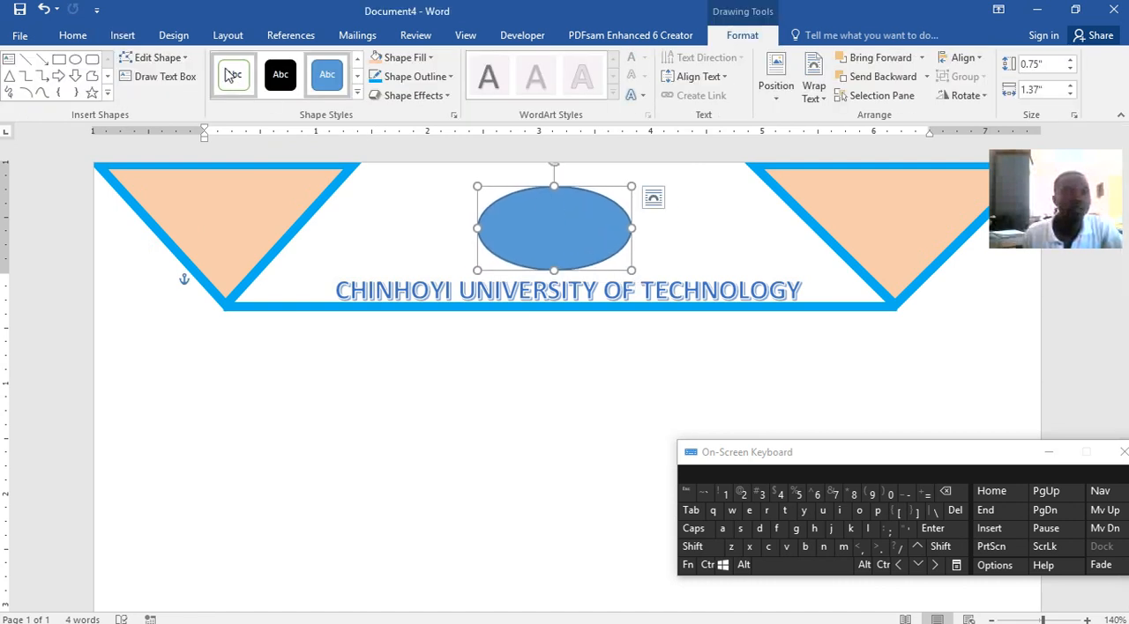
Draw an eye oval about 0.22" by 0.29" inside the large oval, place a copy opposite as the second eye, and level both
left_click(75, 60)
left_click_drag(500, 208, 534, 234)
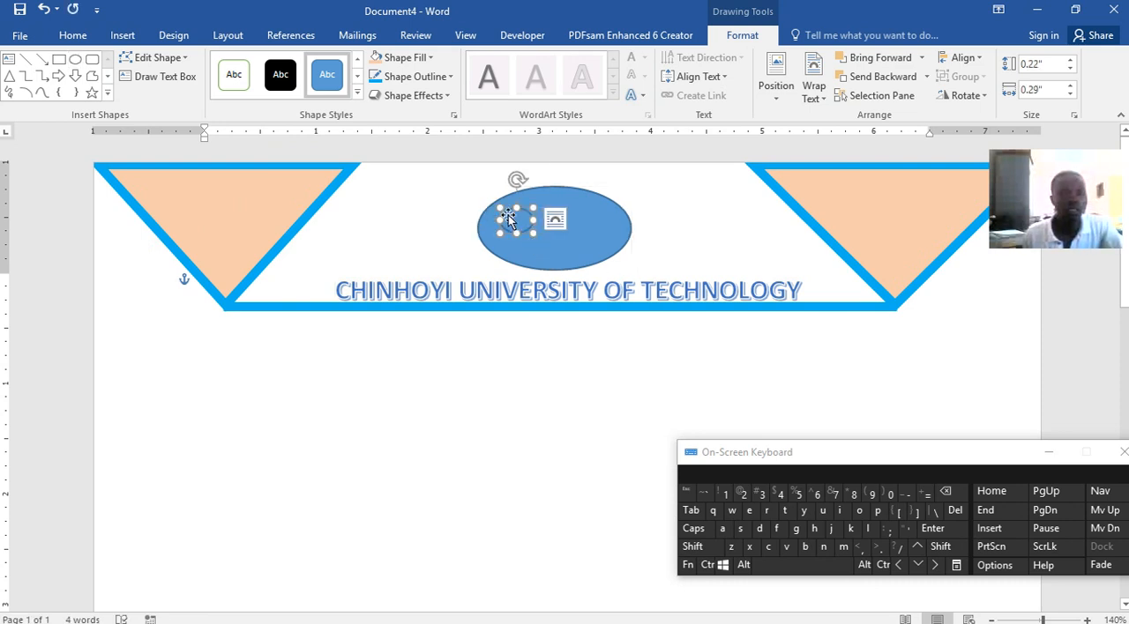
left_click(707, 565)
left_click(768, 547)
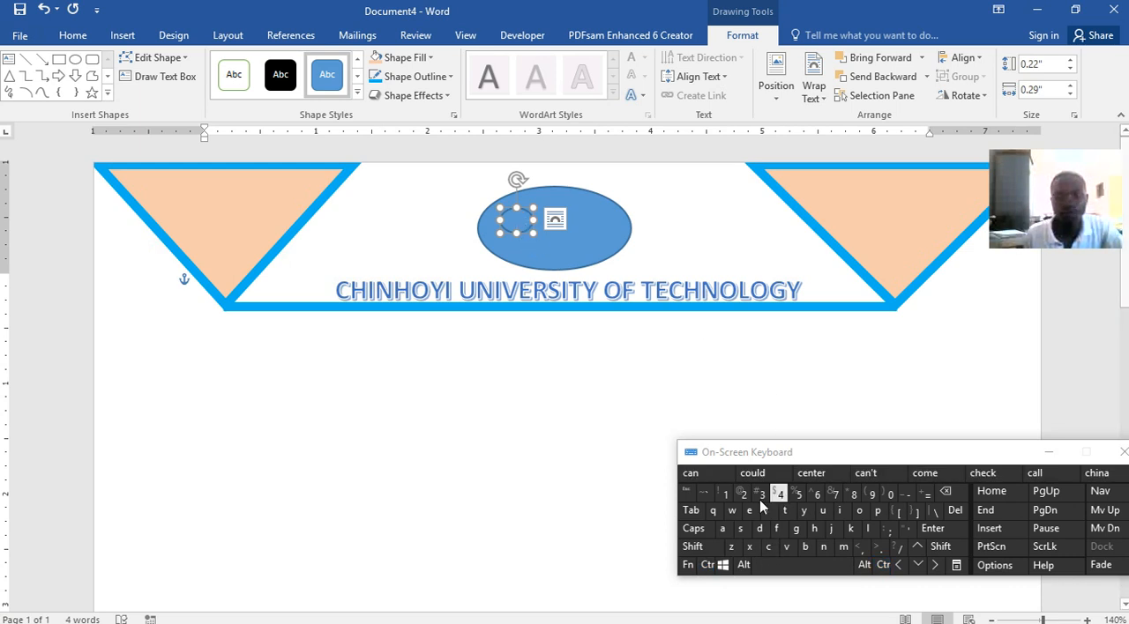
left_click(707, 566)
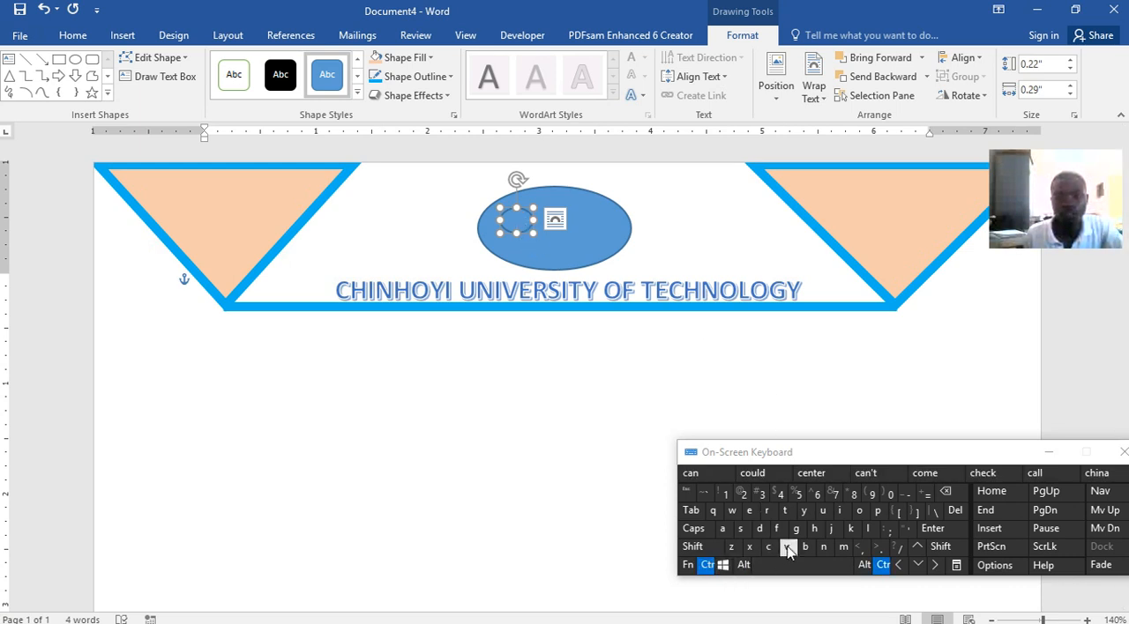
left_click(788, 547)
left_click_drag(533, 238, 597, 218)
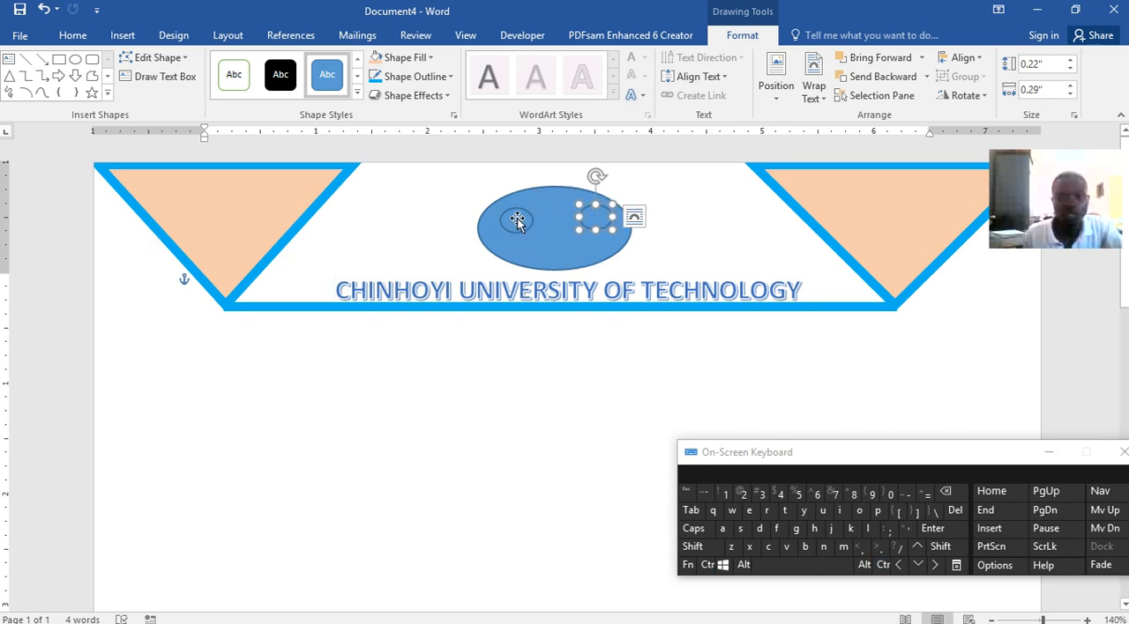
left_click(517, 221)
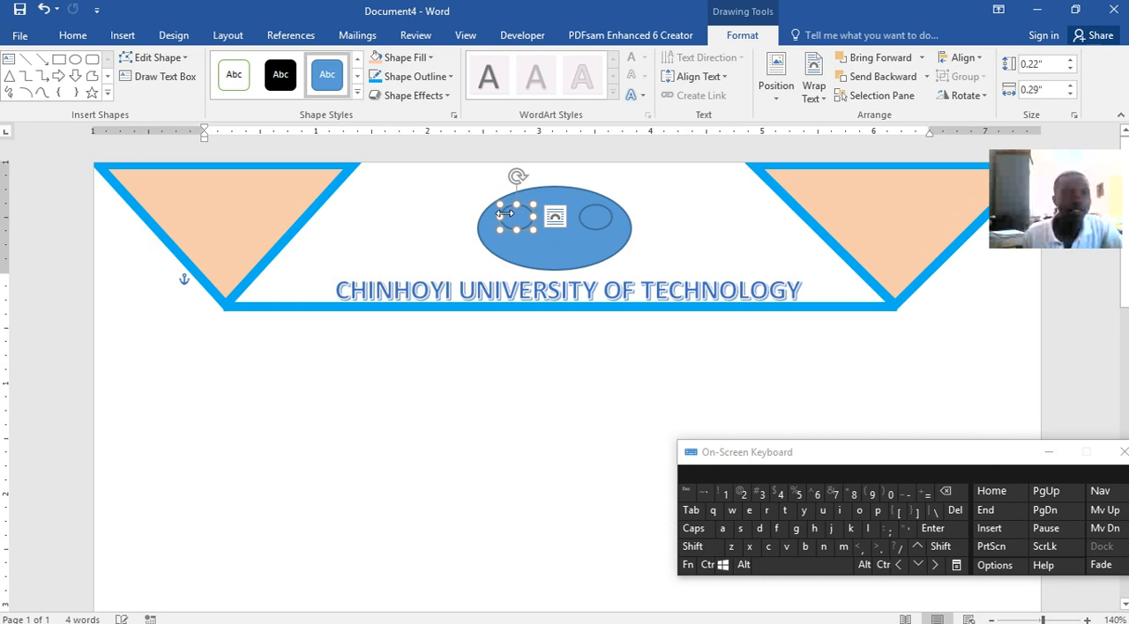
Draw a nostril oval about 0.05" by 0.08" below the eyes and place a duplicate beside it at about the same height
left_click(76, 59)
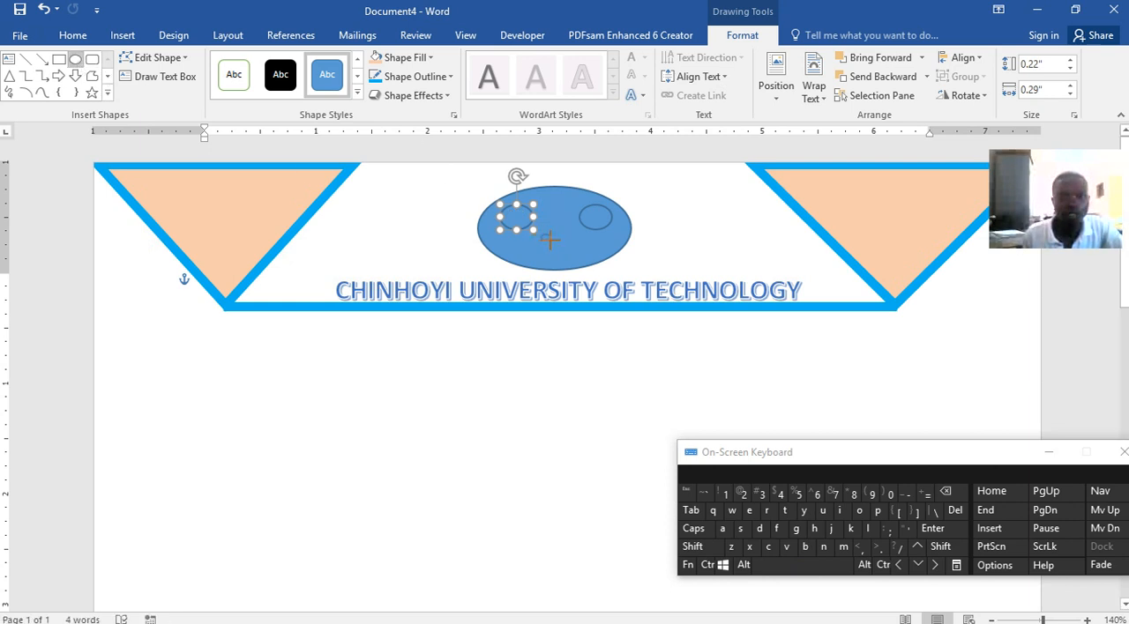
left_click_drag(543, 234, 549, 242)
key("ctrl+c")
key("ctrl+v")
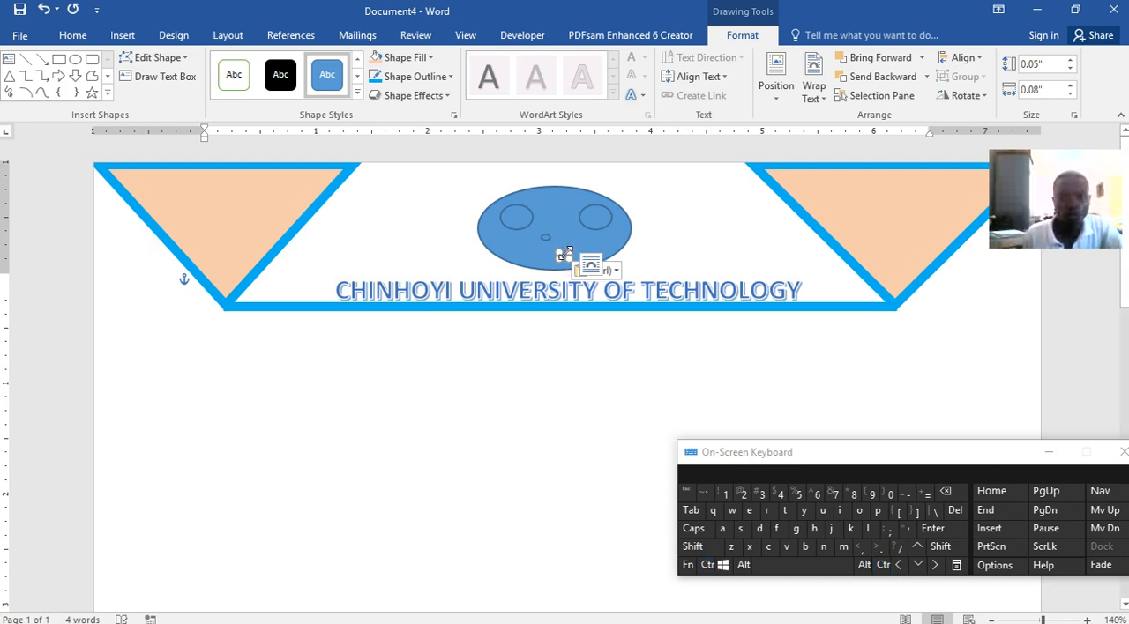
left_click(918, 548)
left_click(917, 549)
left_click(917, 548)
left_click(917, 549)
left_click(917, 549)
left_click(918, 549)
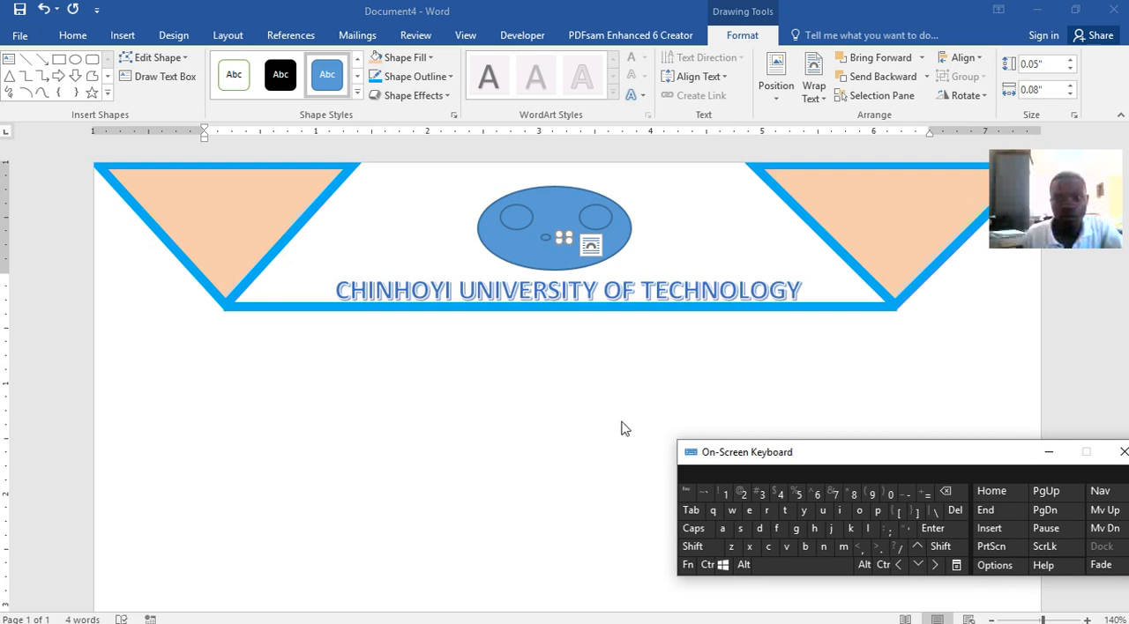
left_click(569, 237)
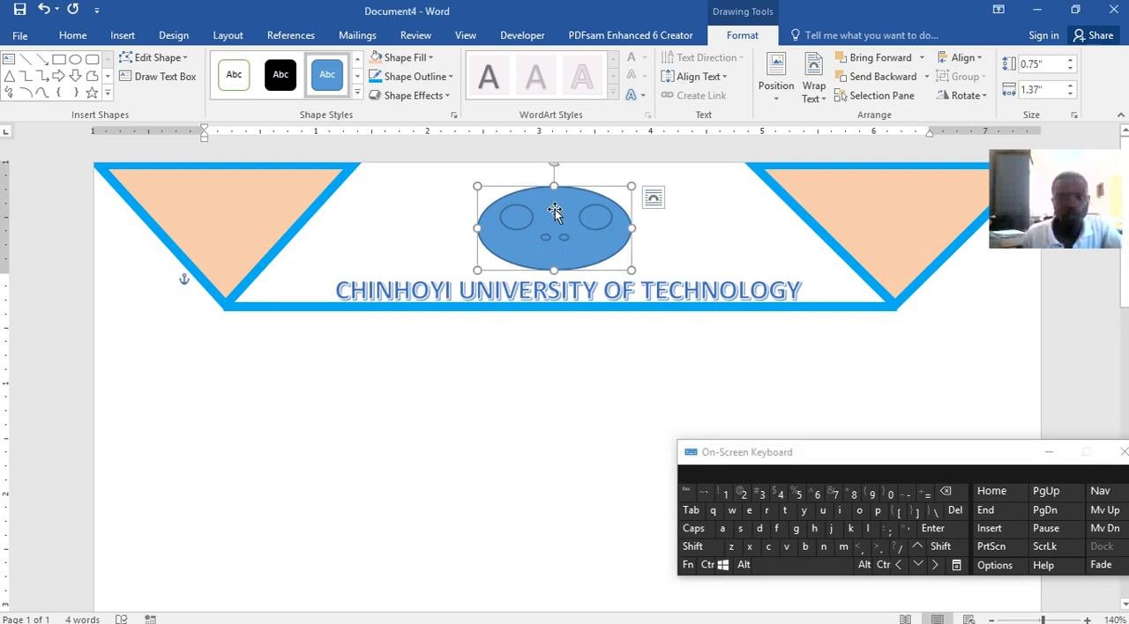
left_click(565, 236)
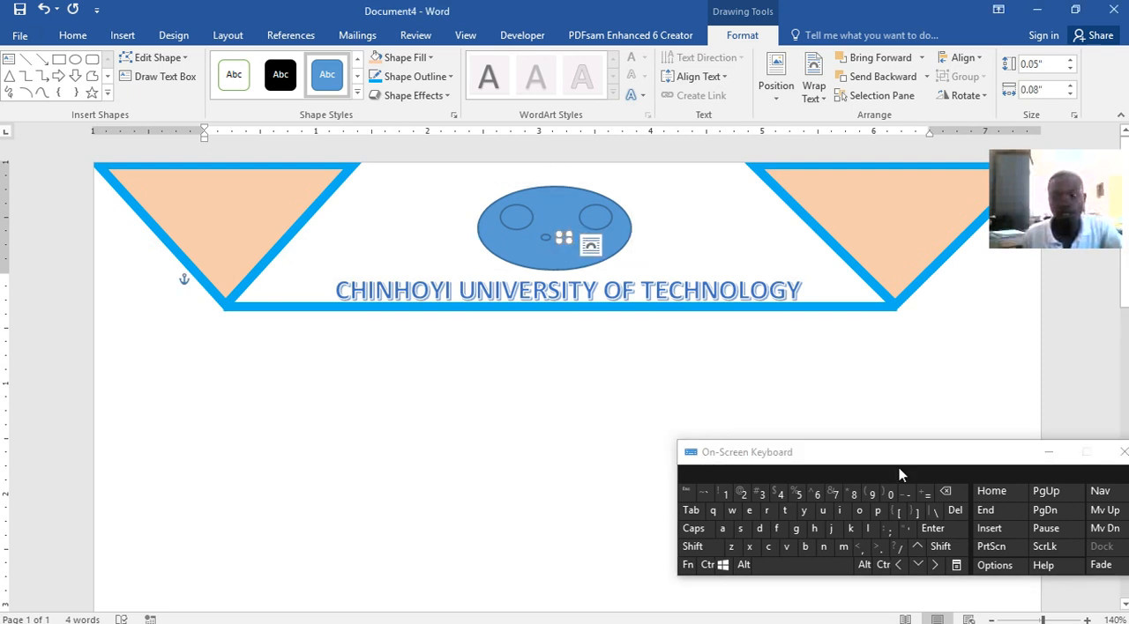
left_click(920, 550)
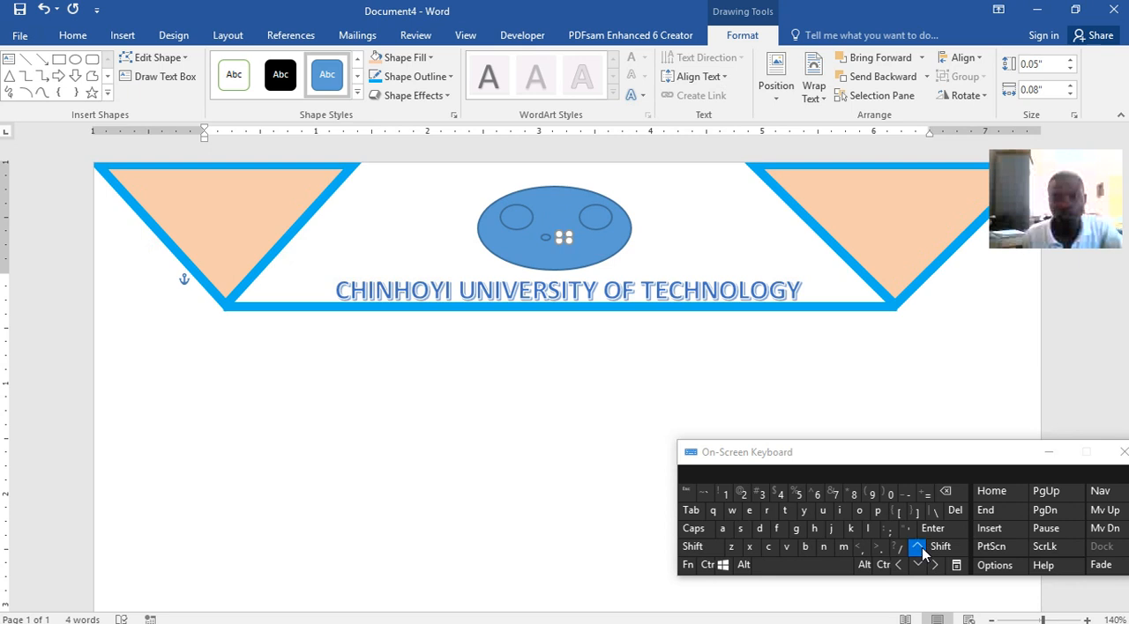
Try to draw a flat arc about 0.05" high and 0.66" wide across the face below the nostrils
left_click(486, 246)
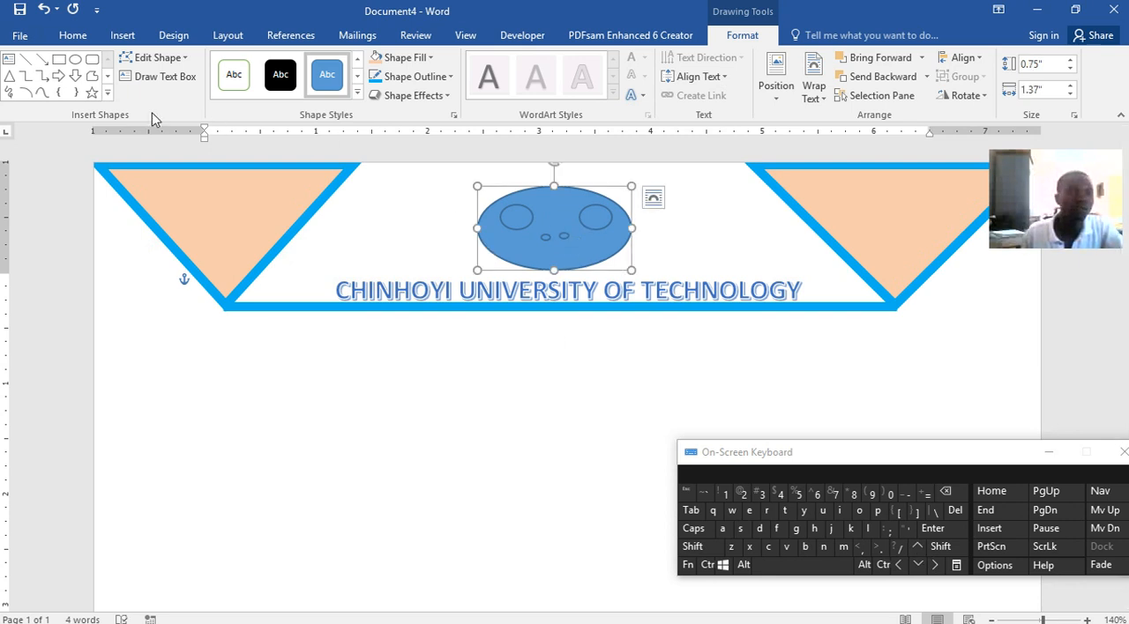
left_click(25, 93)
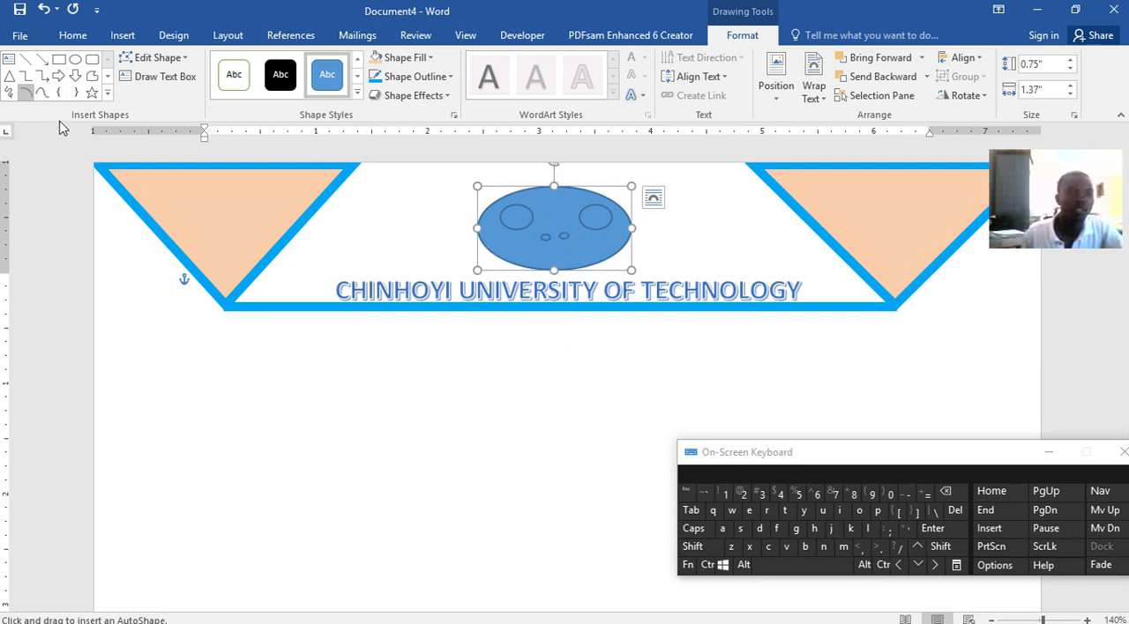
left_click_drag(522, 245, 594, 250)
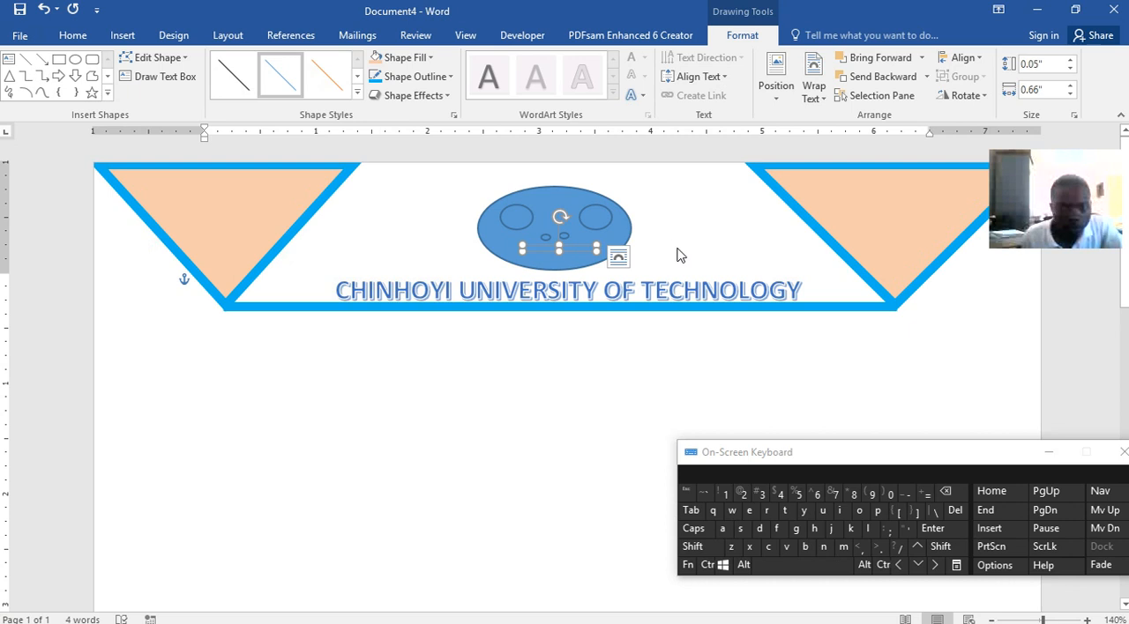
key("Escape")
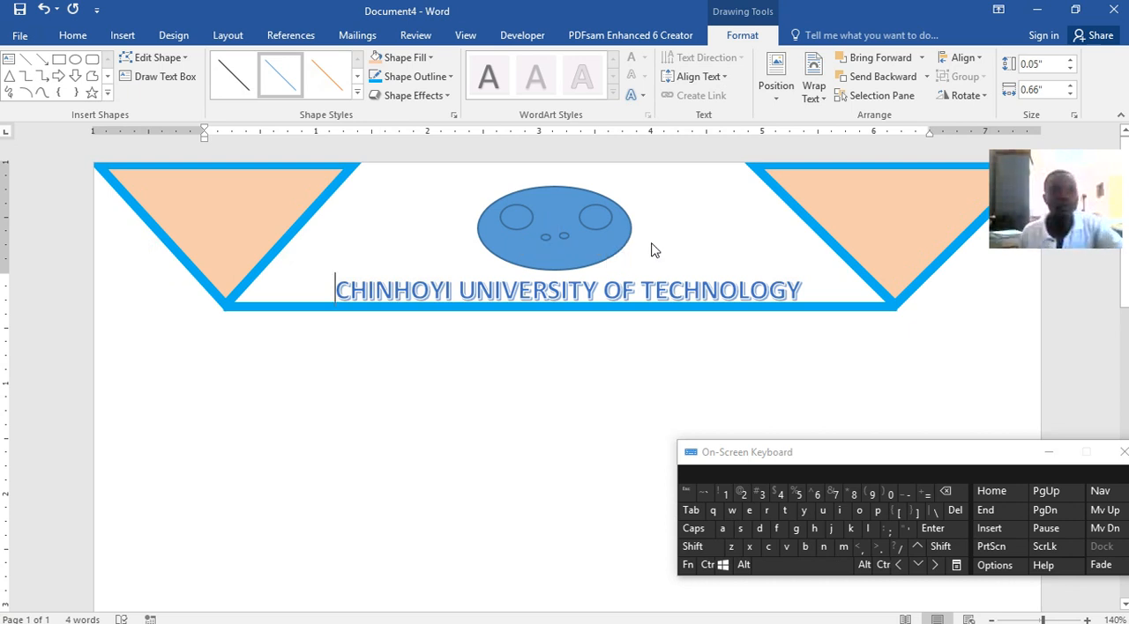
Draw an arc about 0.25" high and 0.46" wide between the face and the right triangle, and give it a thick outline
left_click(37, 94)
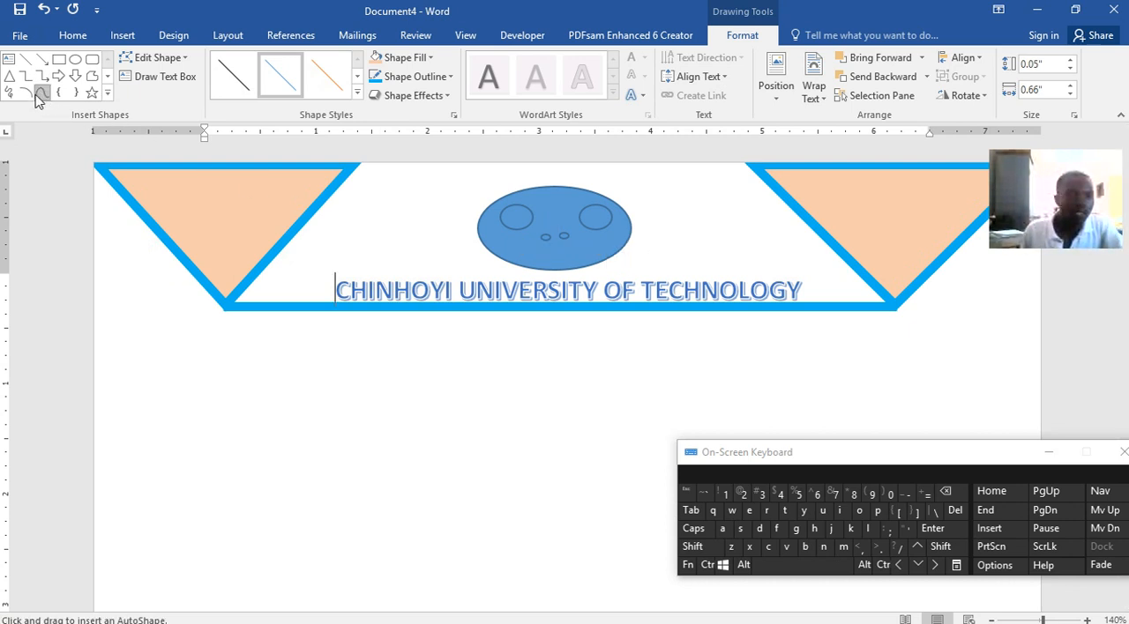
left_click_drag(710, 220, 741, 246)
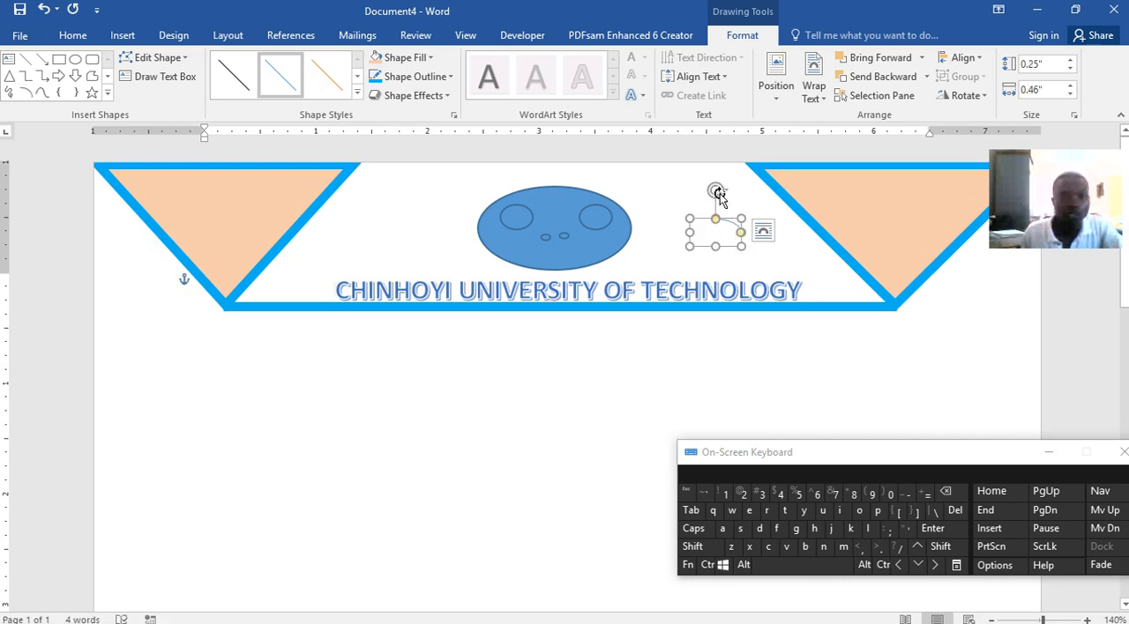
left_click(410, 76)
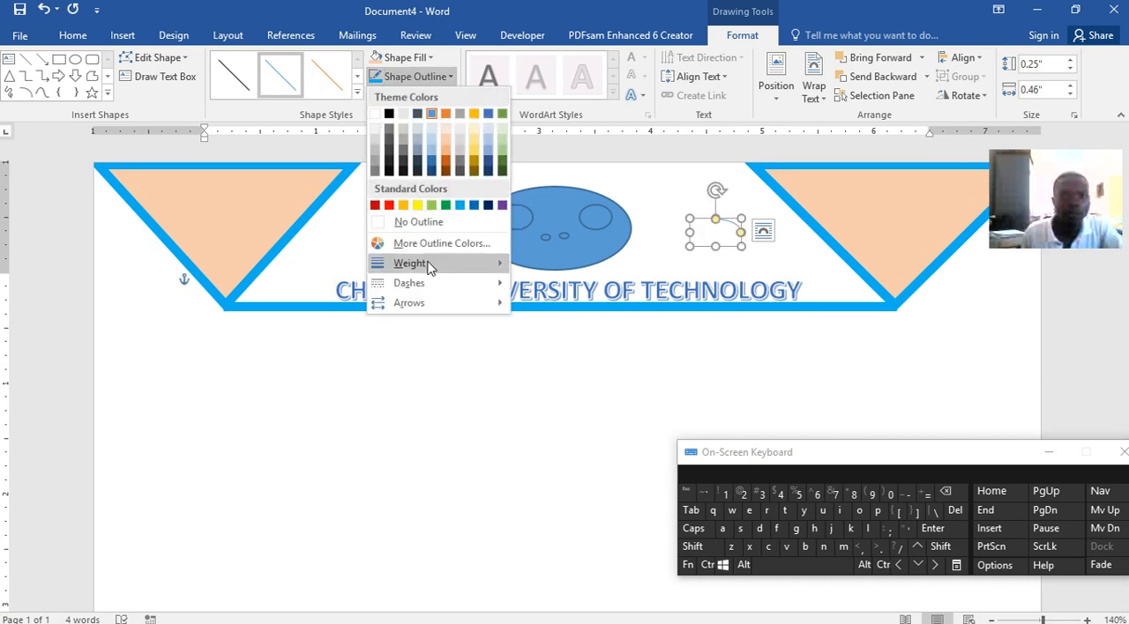
mouse_move(477, 271)
left_click(593, 410)
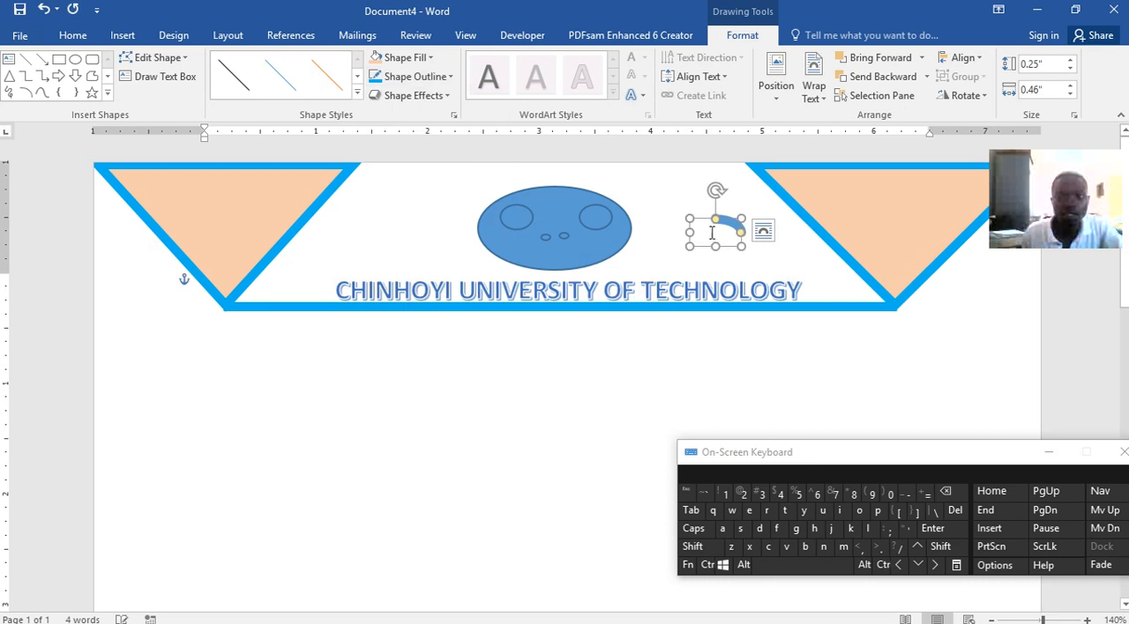
Rotate the thick arc into a smile, position it below the nostrils as the mouth, and recolour its outline white
left_click_drag(715, 189, 558, 255)
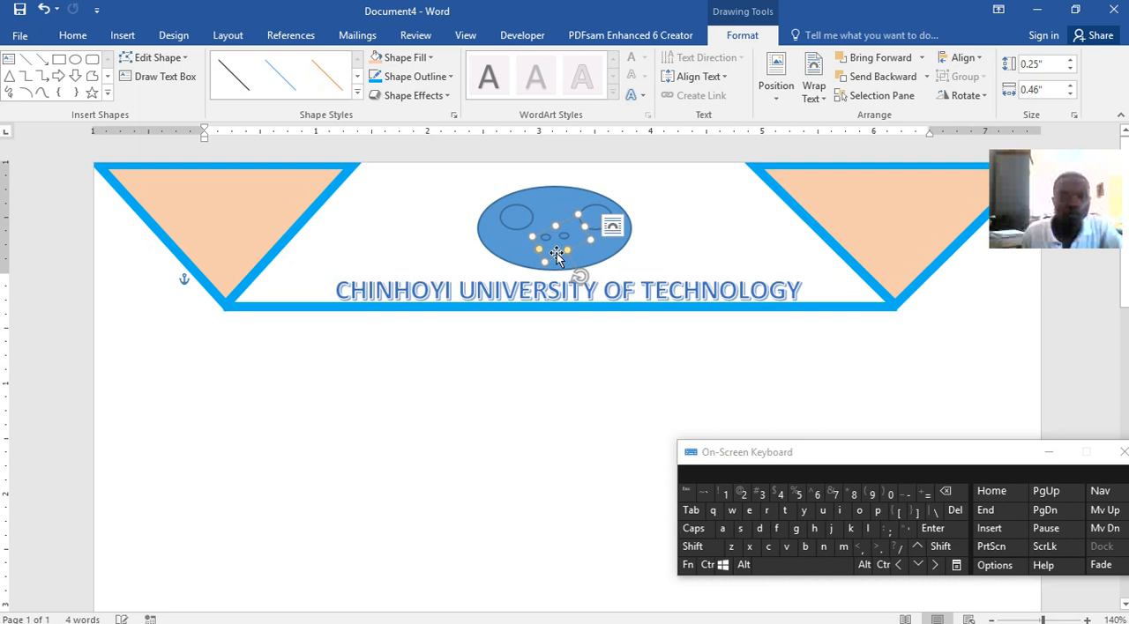
left_click(412, 77)
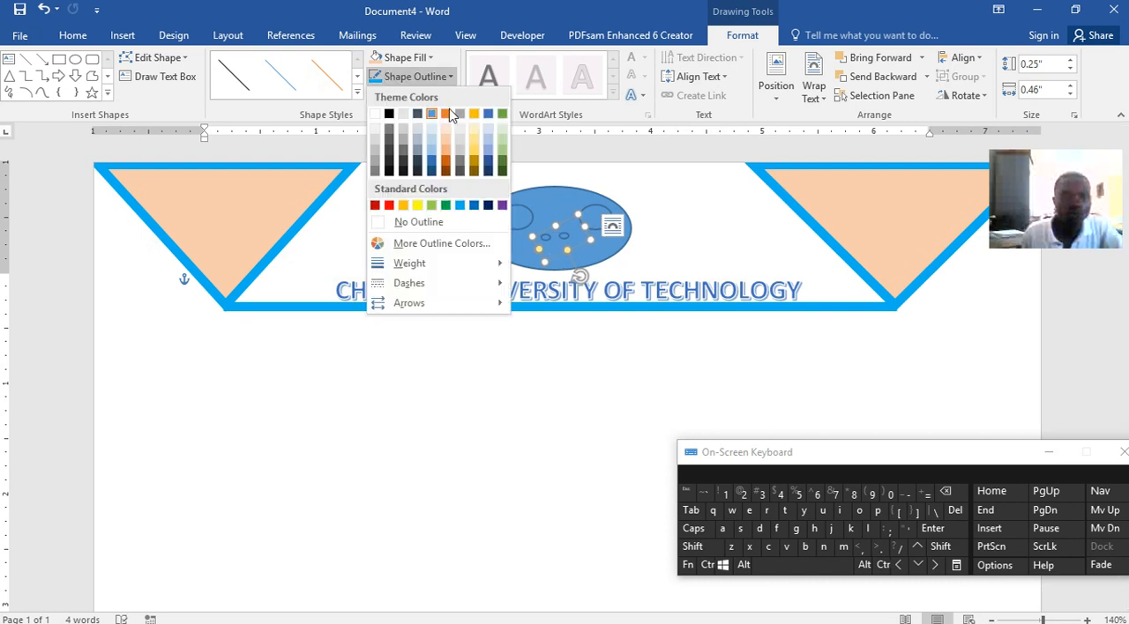
left_click(375, 114)
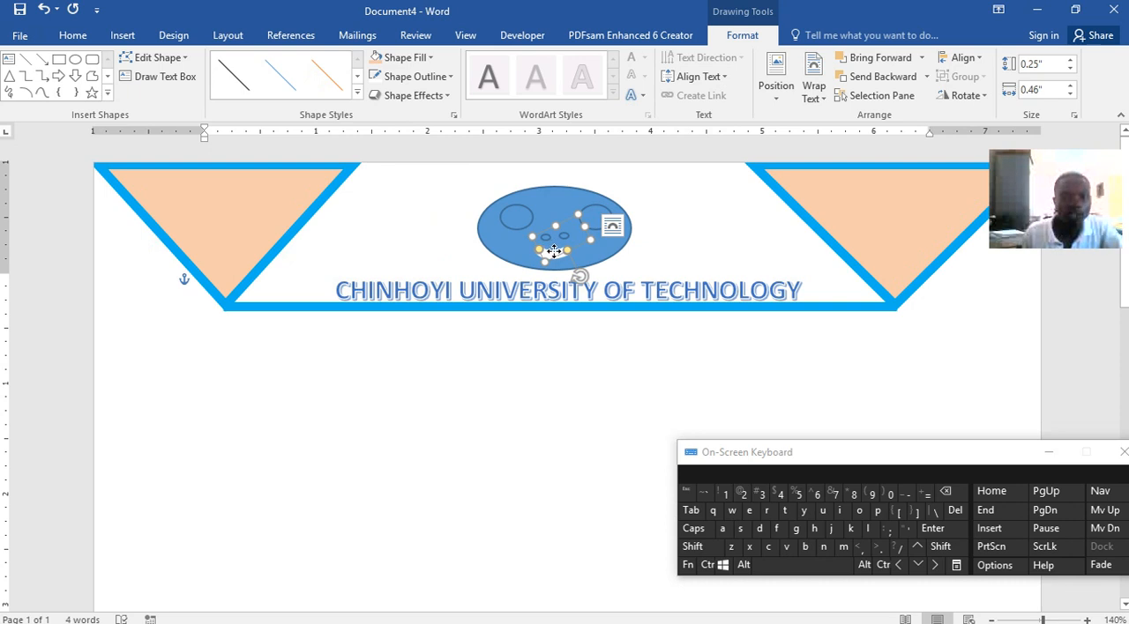
left_click_drag(555, 254, 558, 255)
left_click(723, 242)
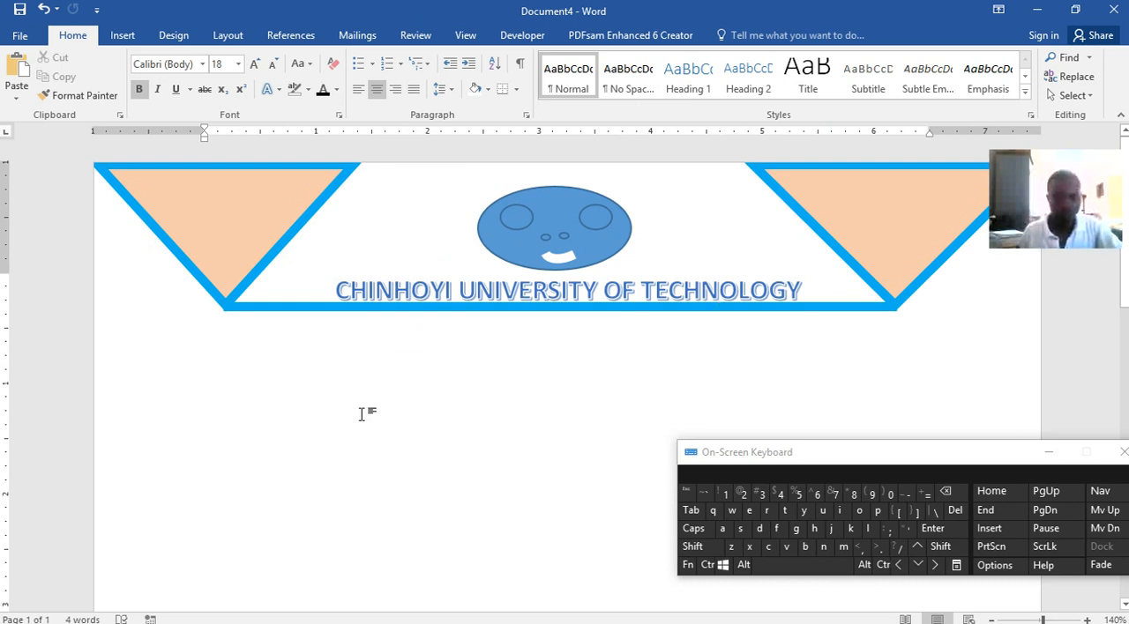
Switch to Word lecture.docx to examine the item below the heading line, and return to Document4
mouse_move(589, 616)
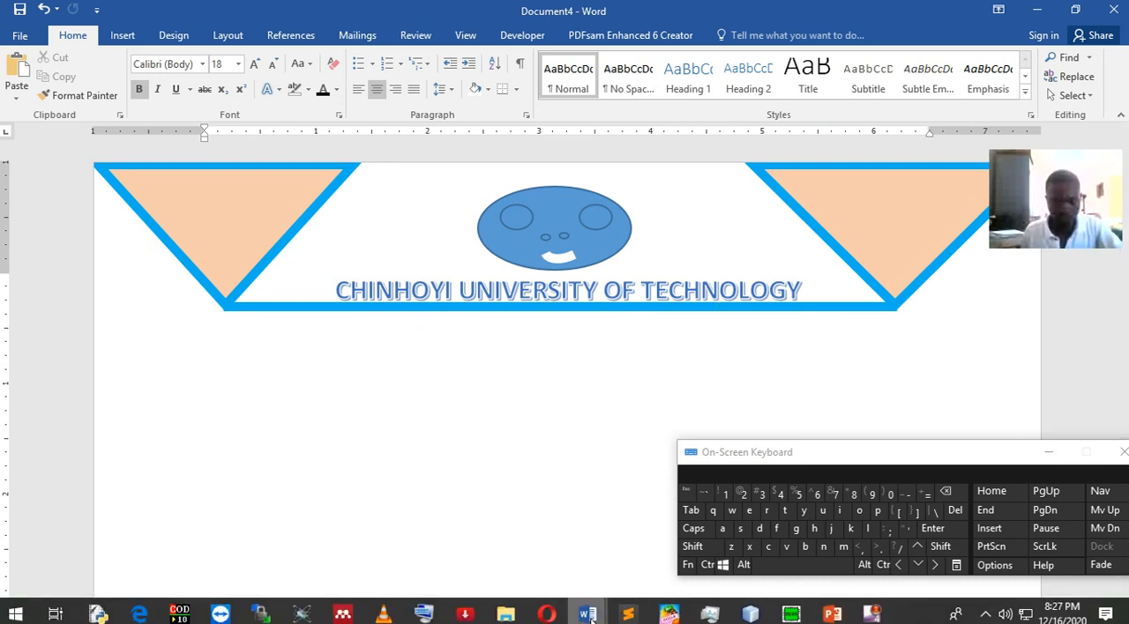
left_click(411, 542)
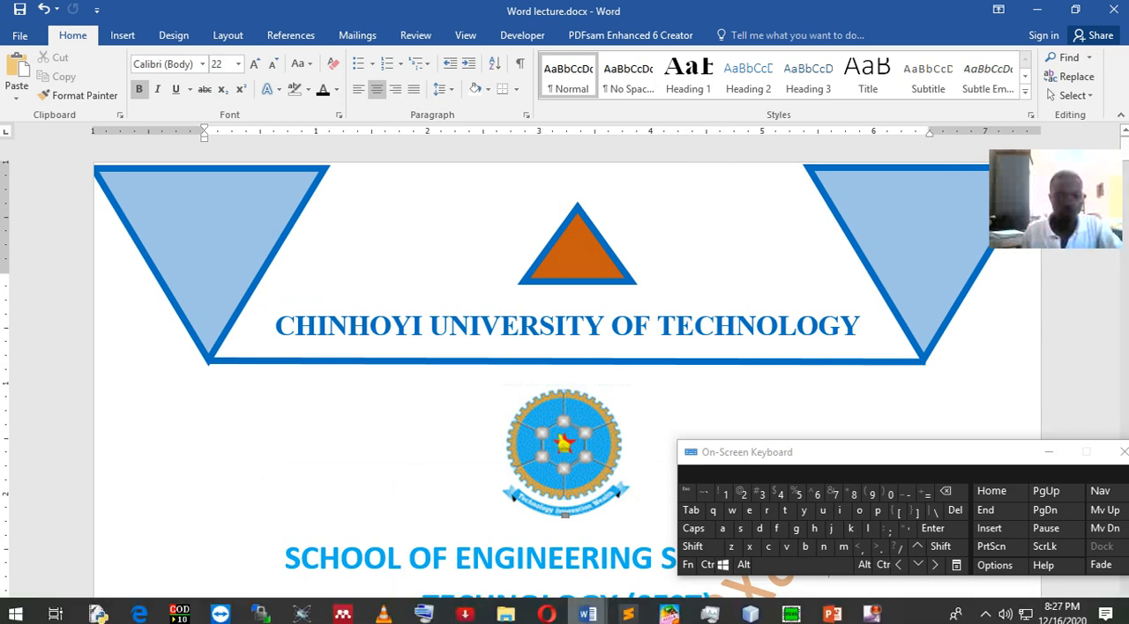
mouse_move(587, 615)
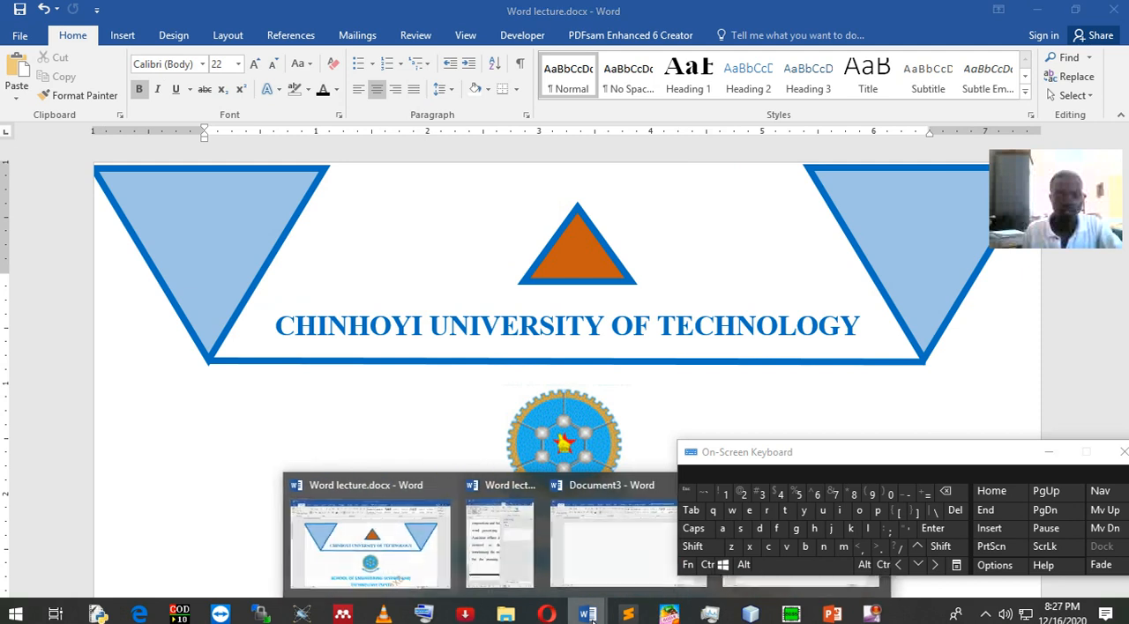
left_click(829, 586)
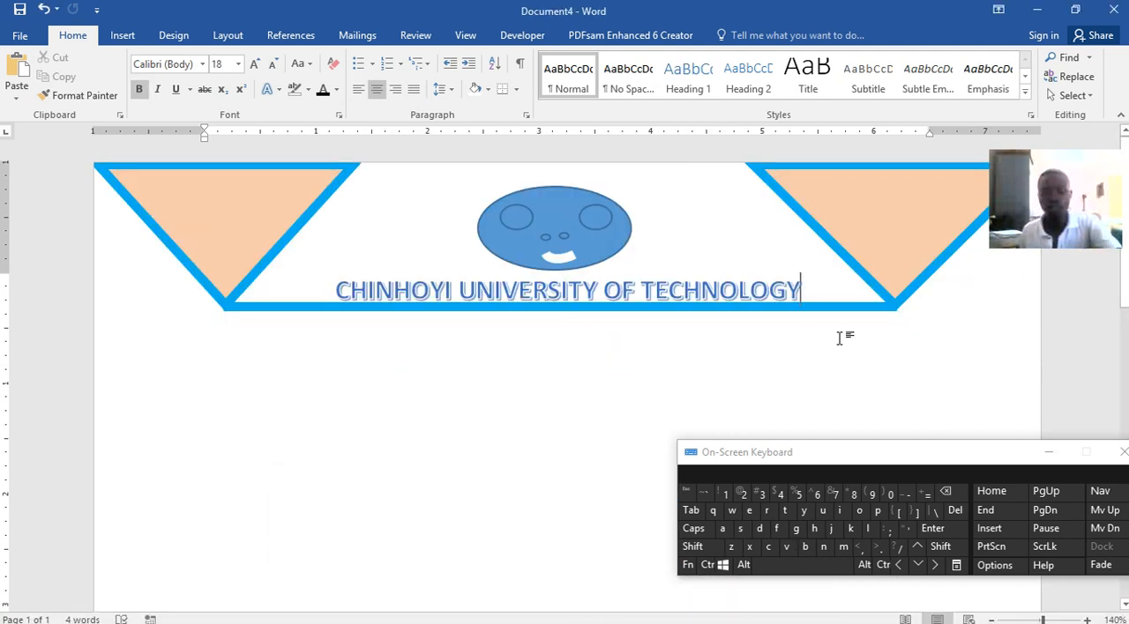
Insert the picture cut.PNG from the Images folder in Downloads below the heading line
left_click(122, 35)
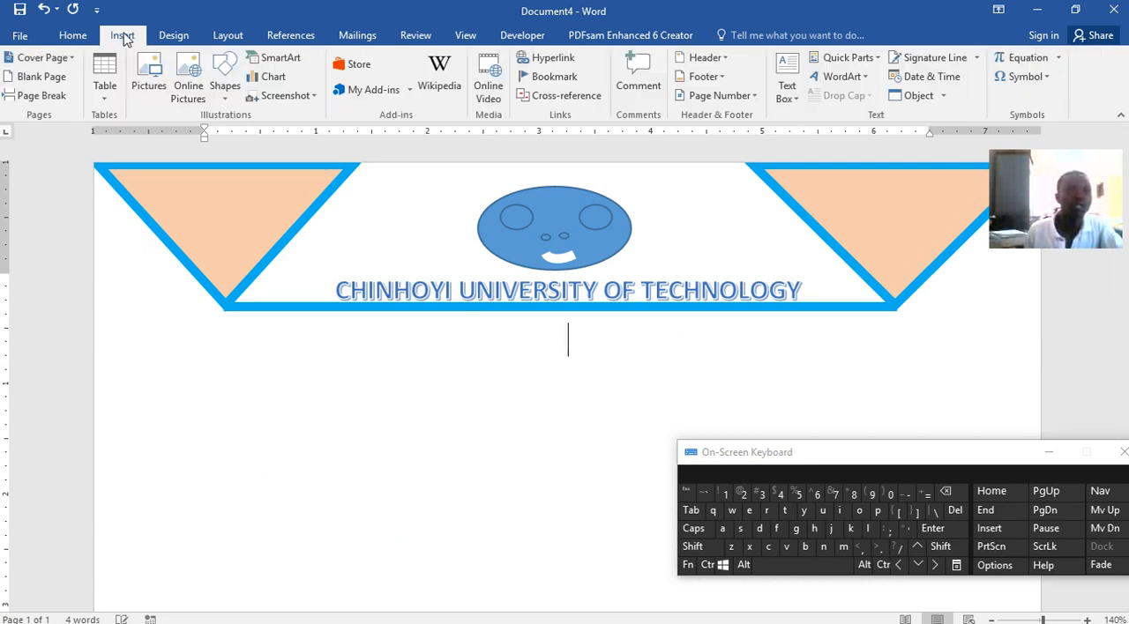
left_click(144, 74)
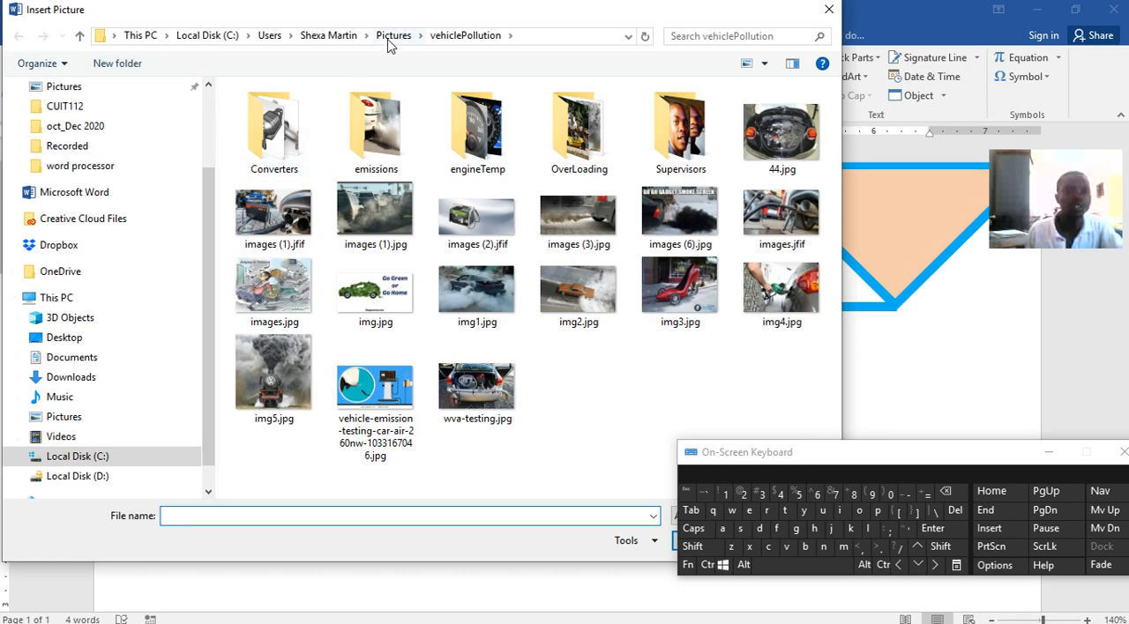
left_click(71, 376)
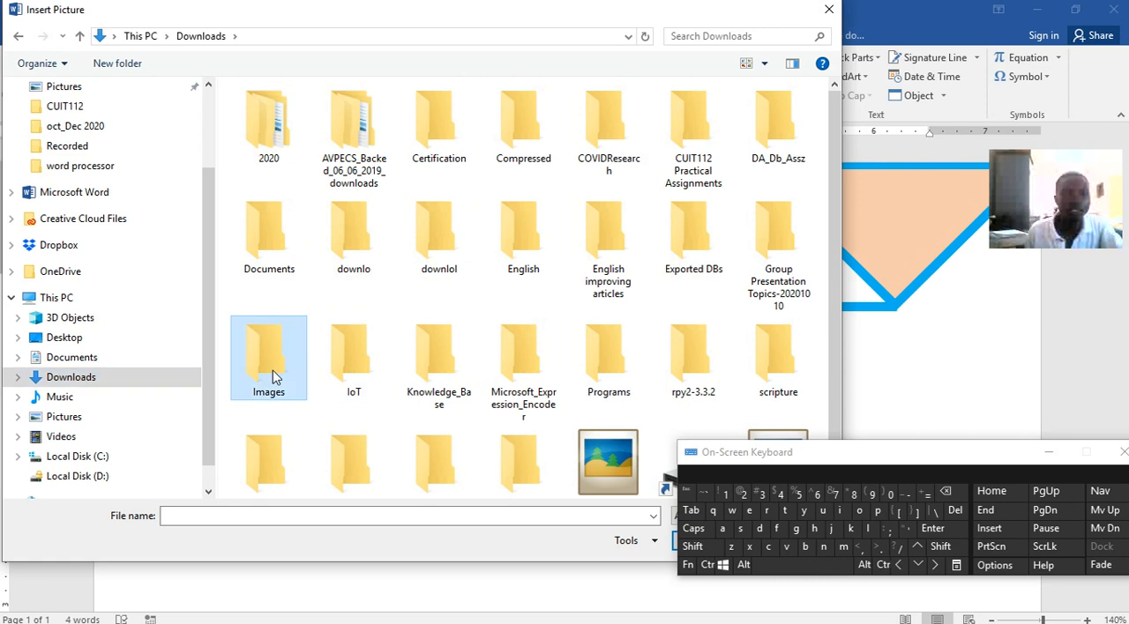
double_click(273, 371)
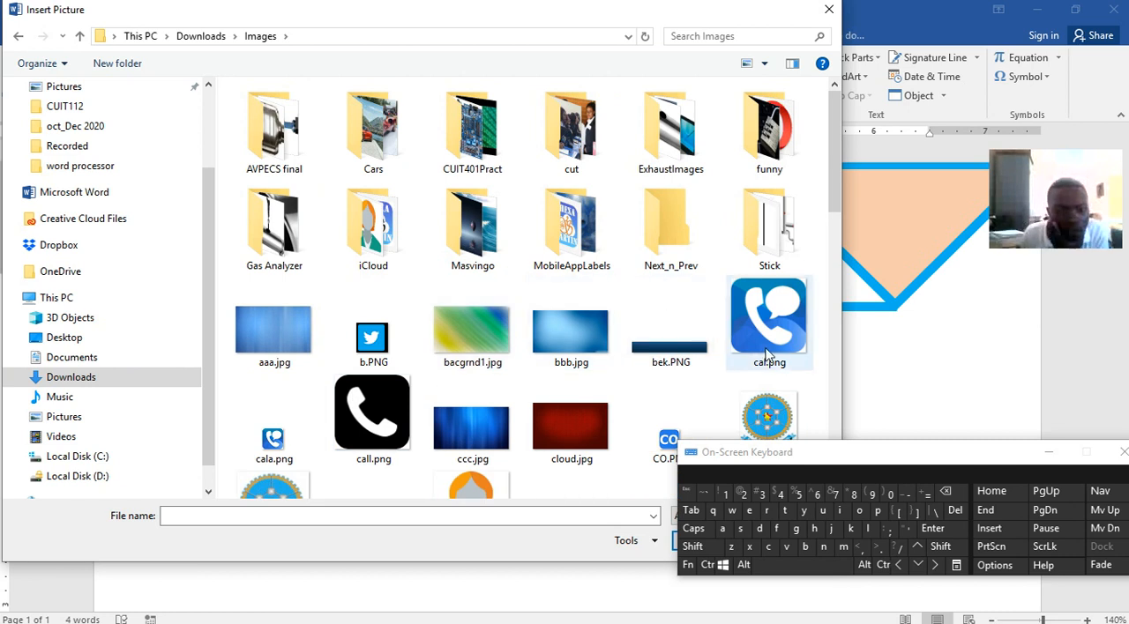
scroll(282, 459, "down", 3)
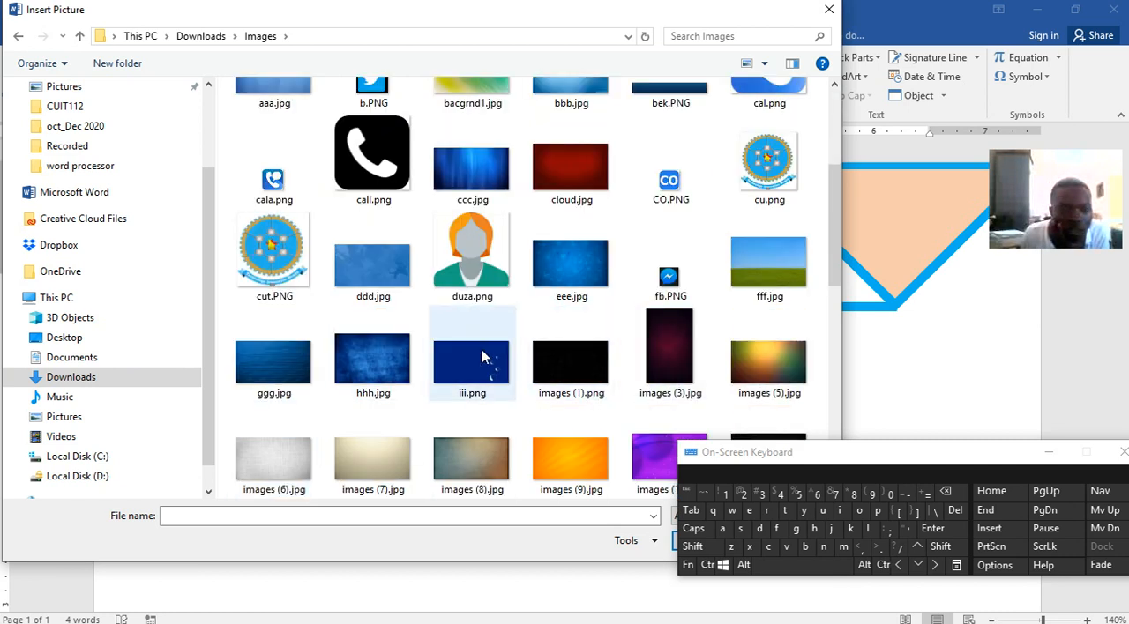
left_click(276, 264)
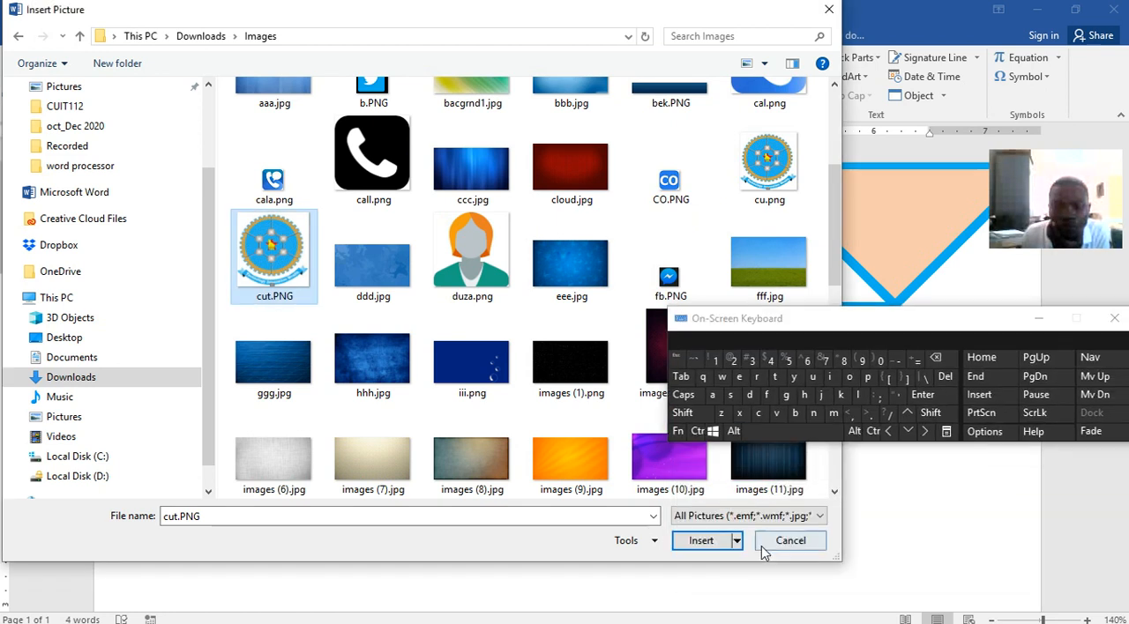
left_click(701, 541)
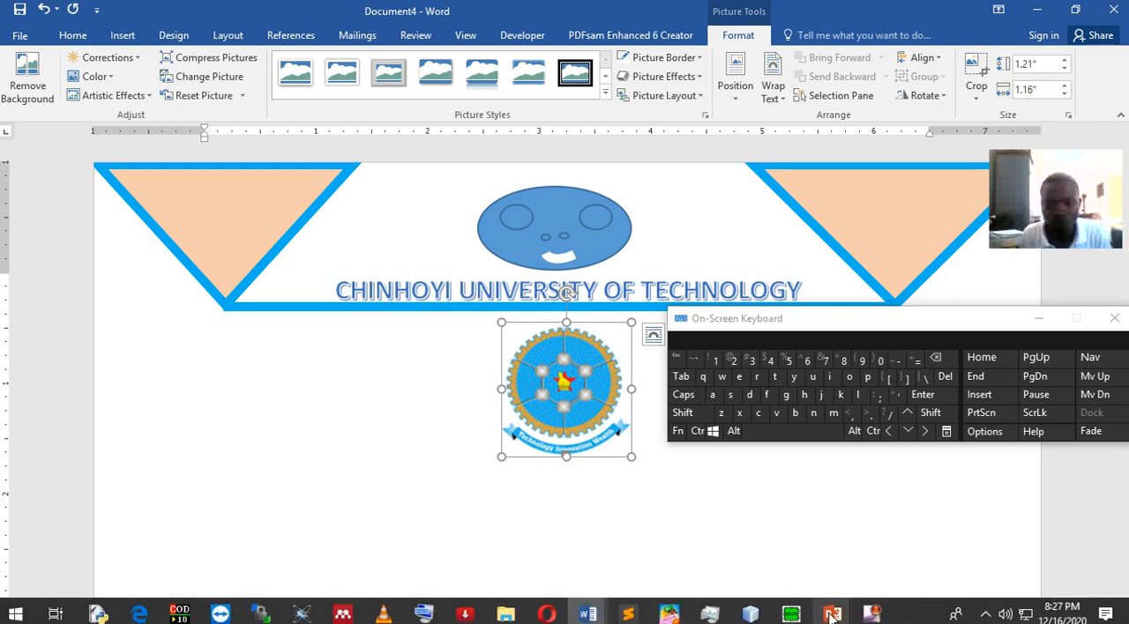
Switch to Word lecture.docx and copy the two-line heading "SCHOOL OF ENGINEERING SCIENCE AND TECHNOLOGY (SEST)"
mouse_move(833, 617)
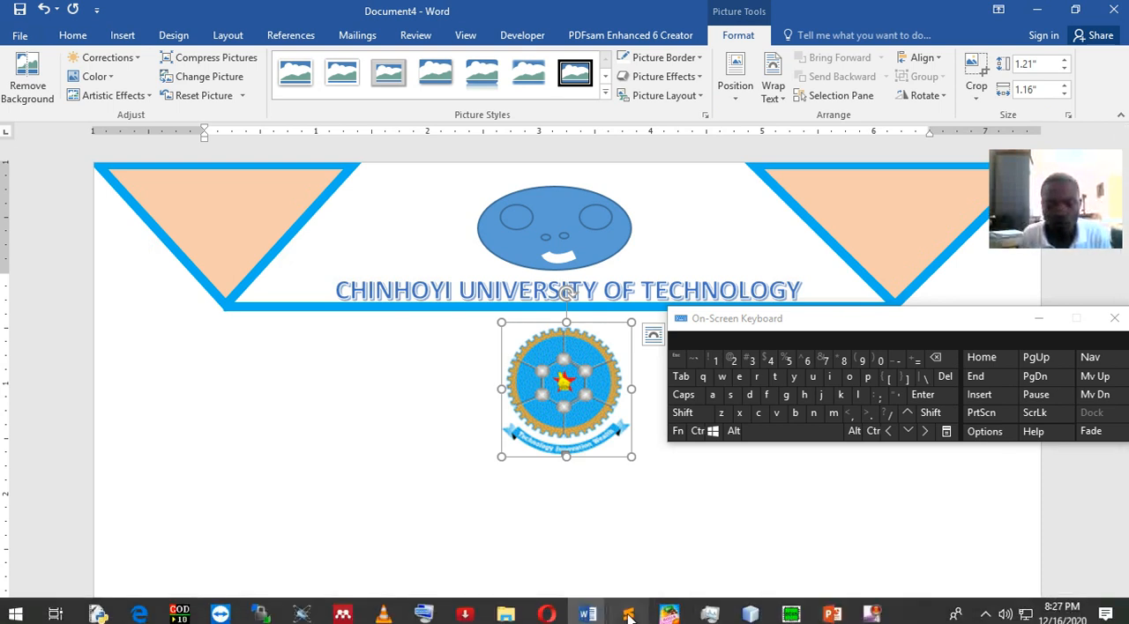
mouse_move(588, 615)
left_click(369, 561)
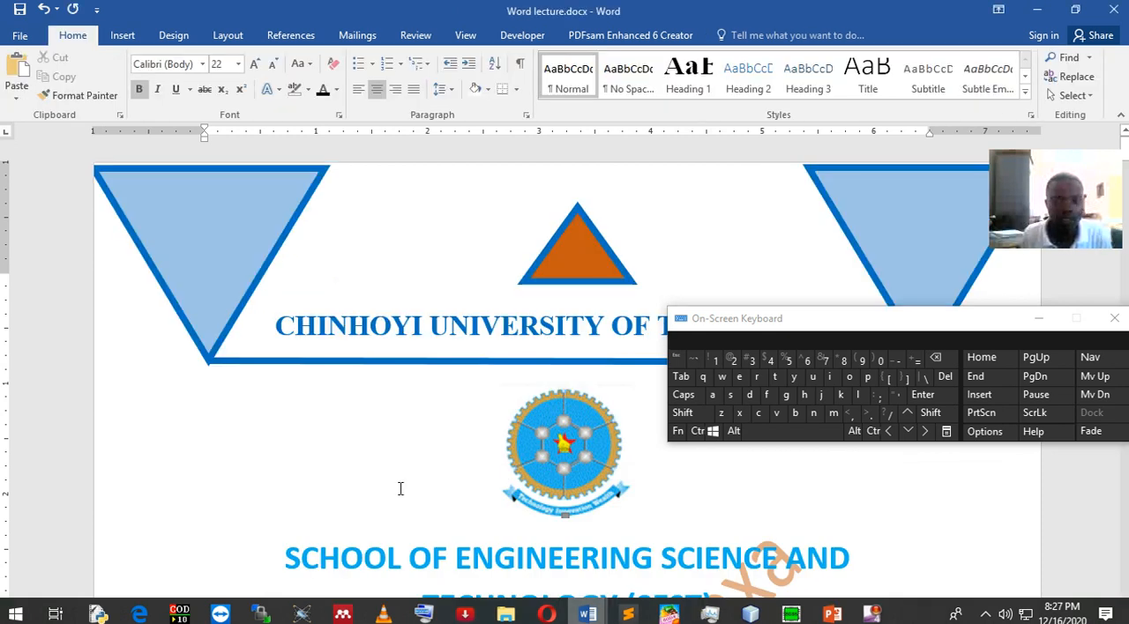
scroll(560, 511, "down", 5)
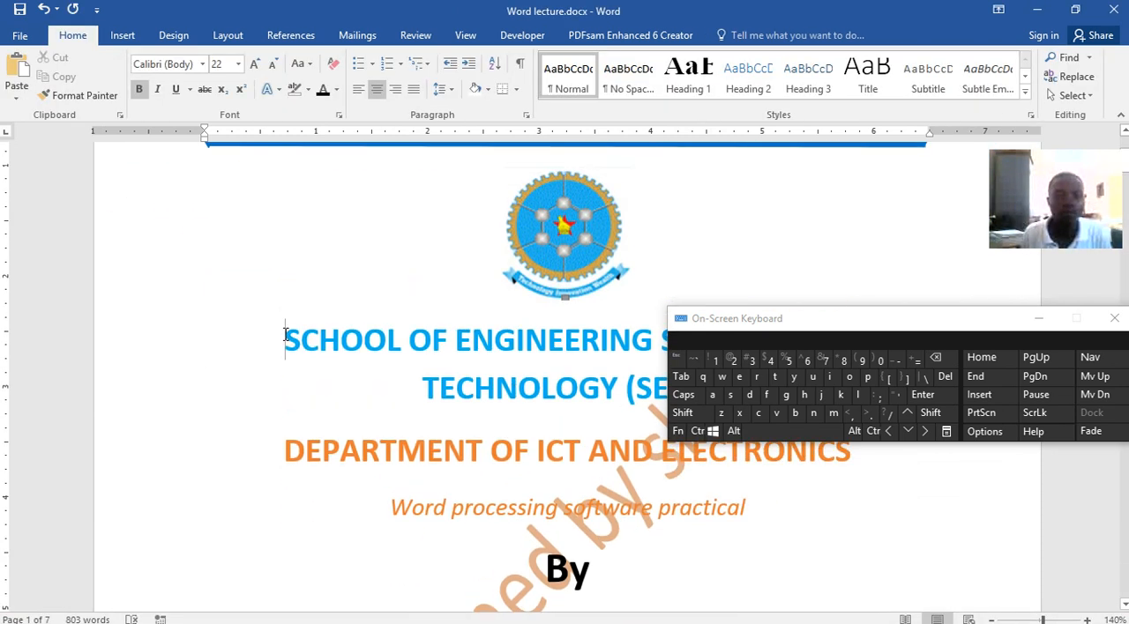
left_click_drag(825, 318, 789, 147)
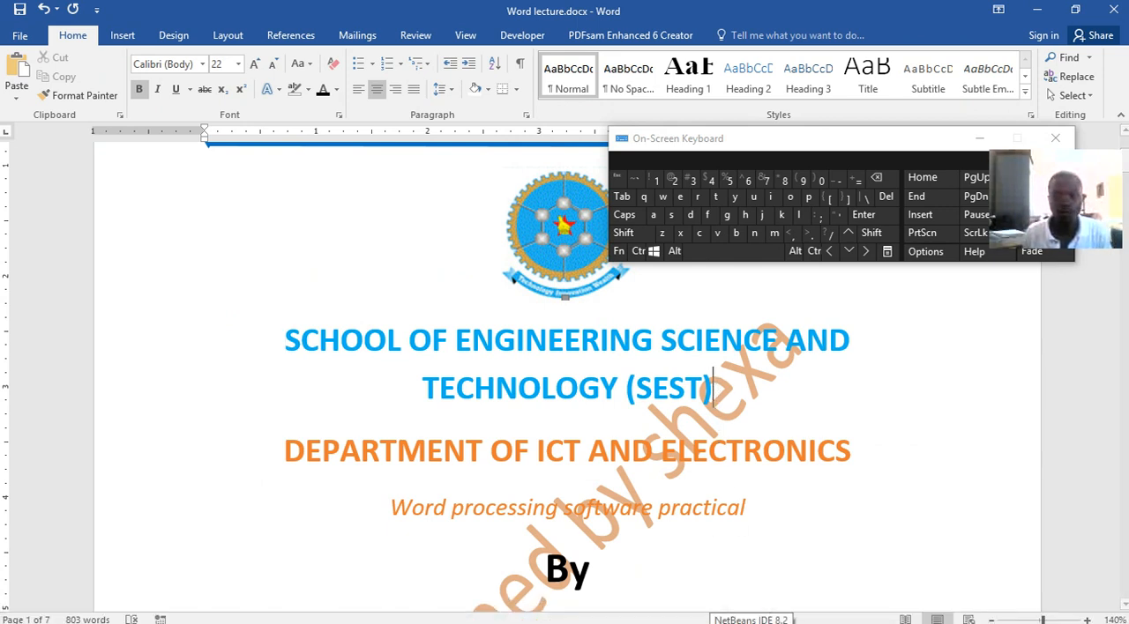
left_click_drag(714, 388, 364, 342)
key("ctrl+c")
left_click(642, 251)
left_click(699, 233)
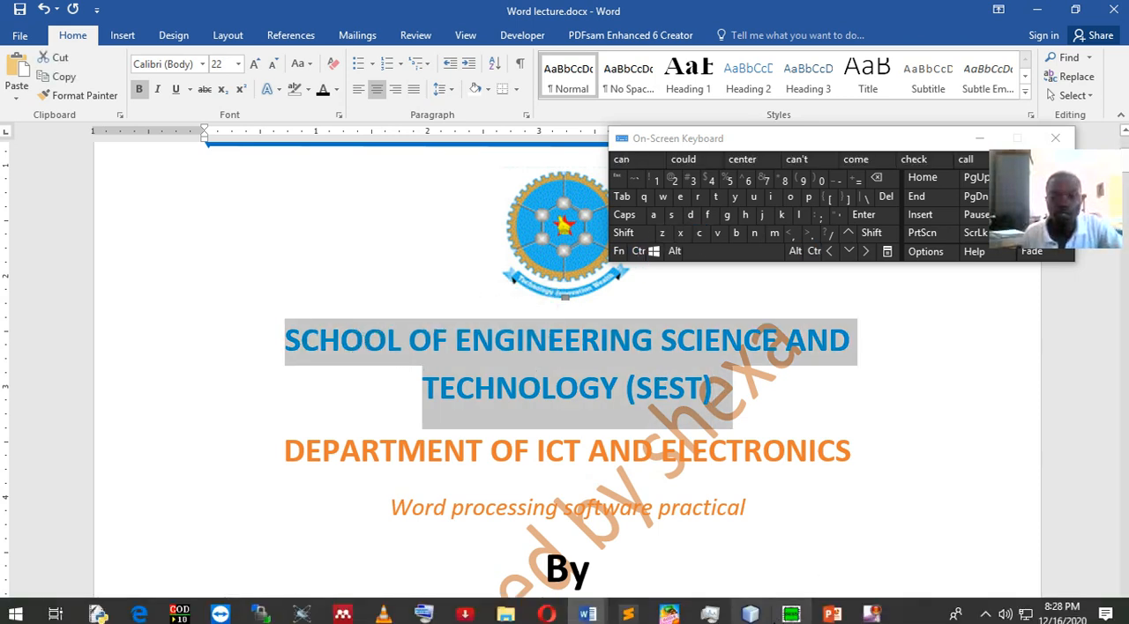
Return to Document4 and paste the copied school heading below the logo picture
left_click(587, 615)
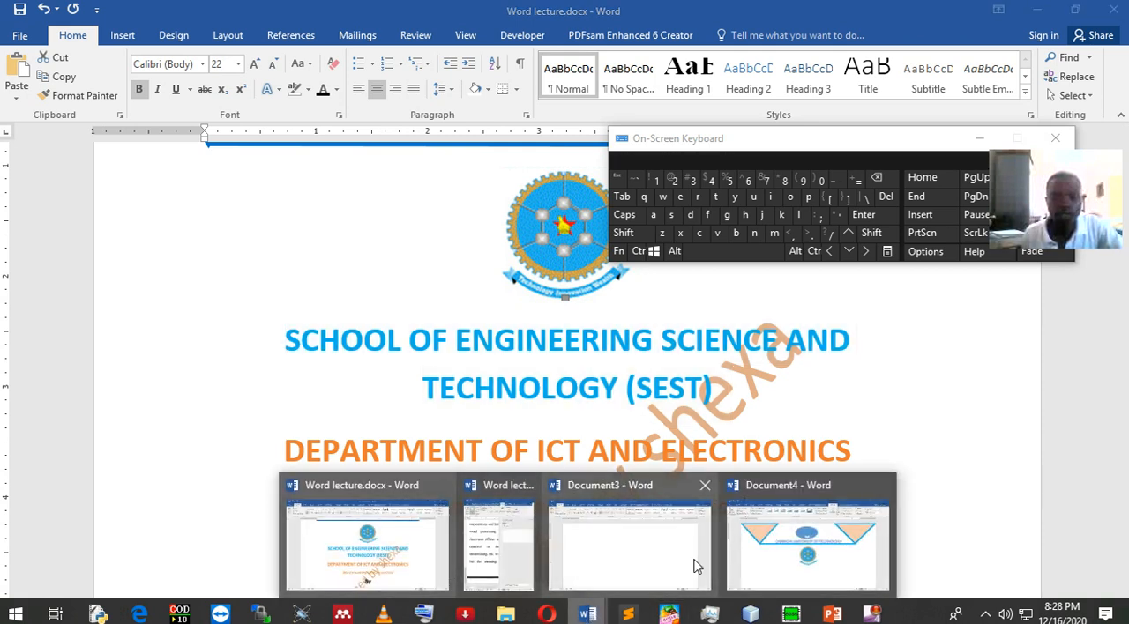
left_click(791, 558)
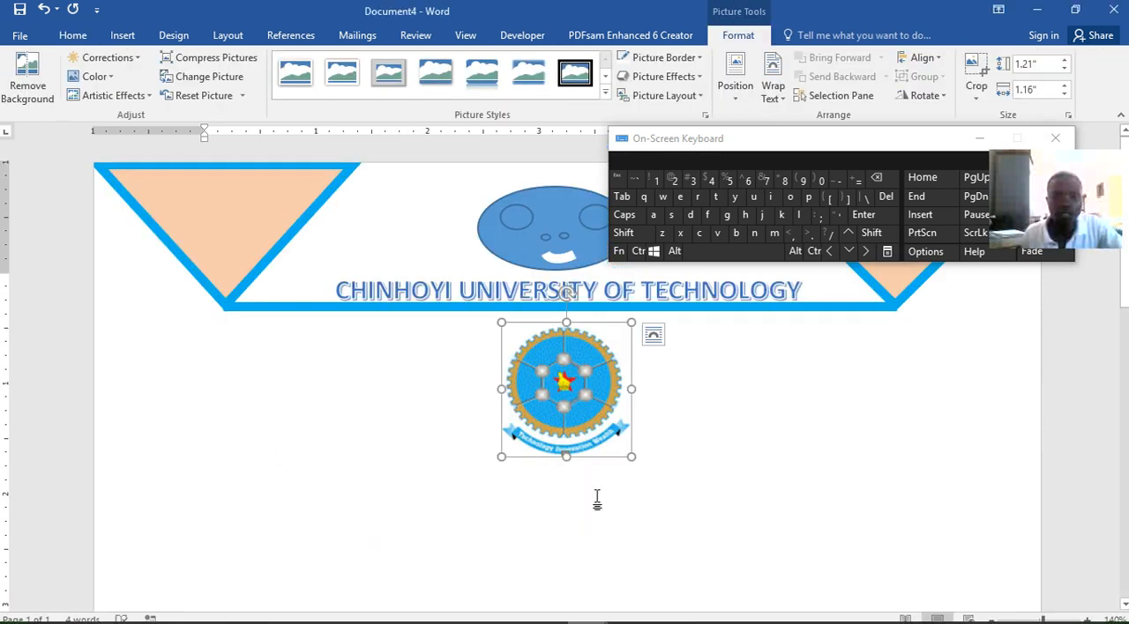
left_click(648, 463)
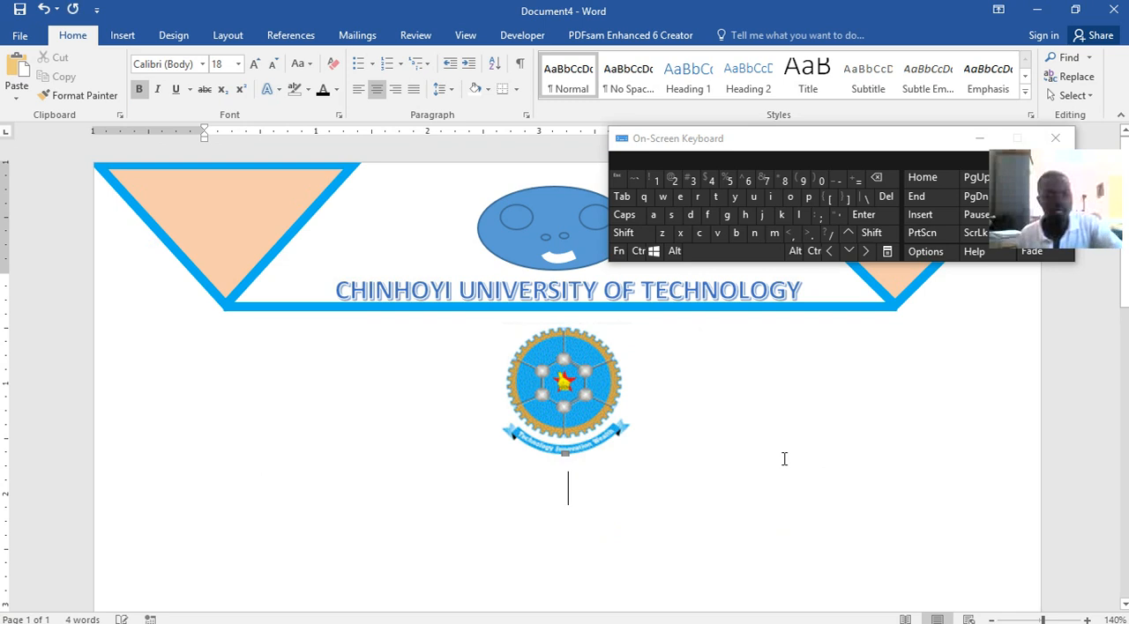
left_click(637, 253)
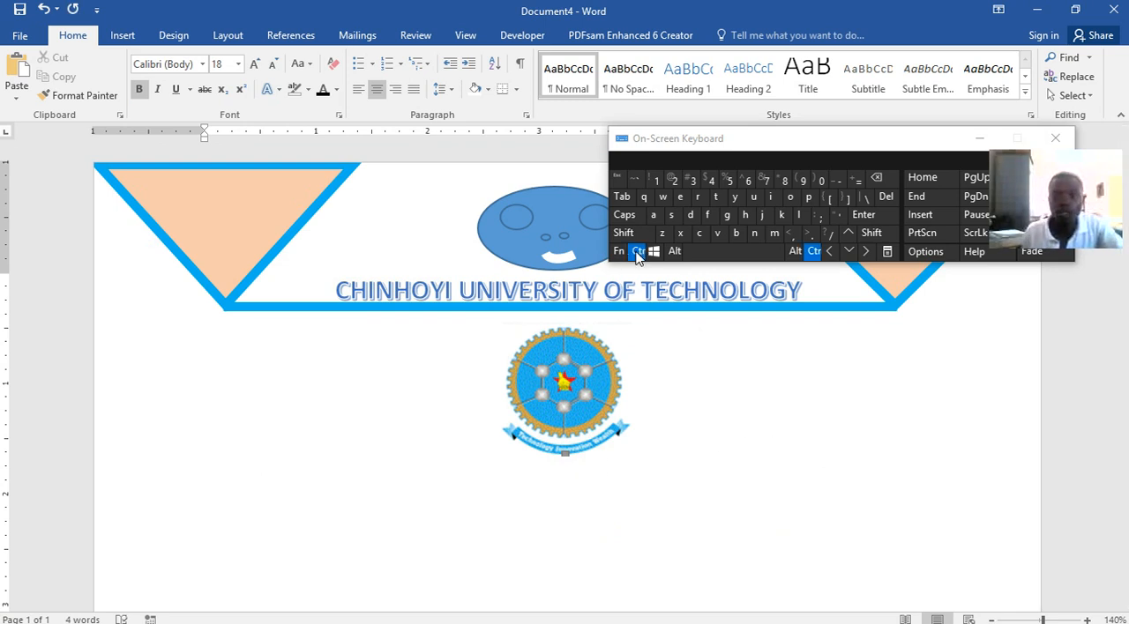
left_click(717, 234)
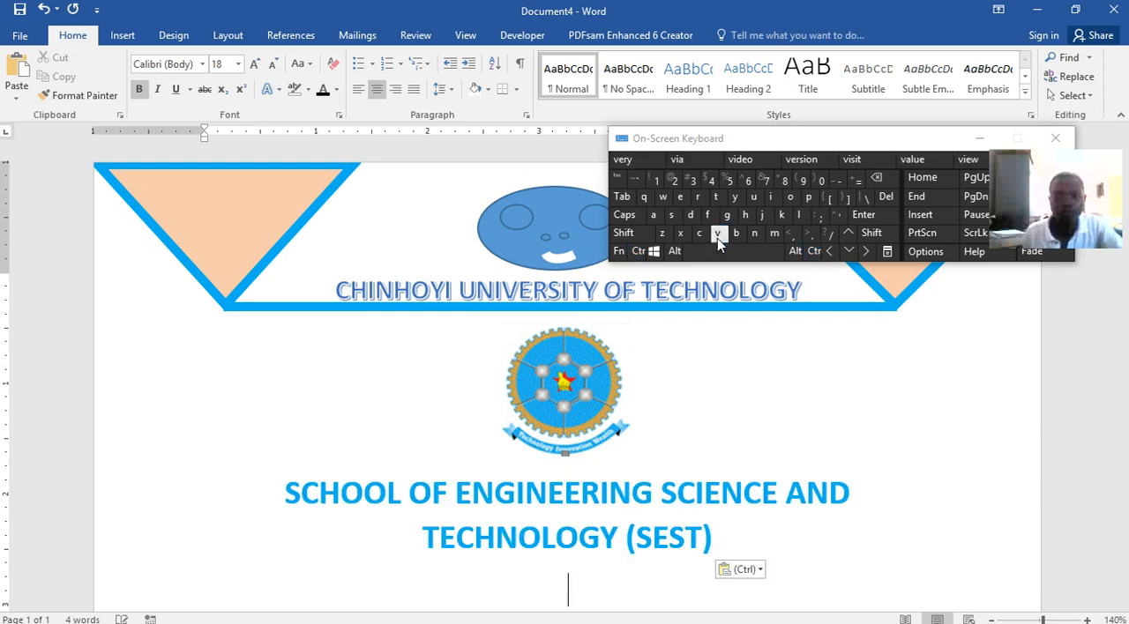
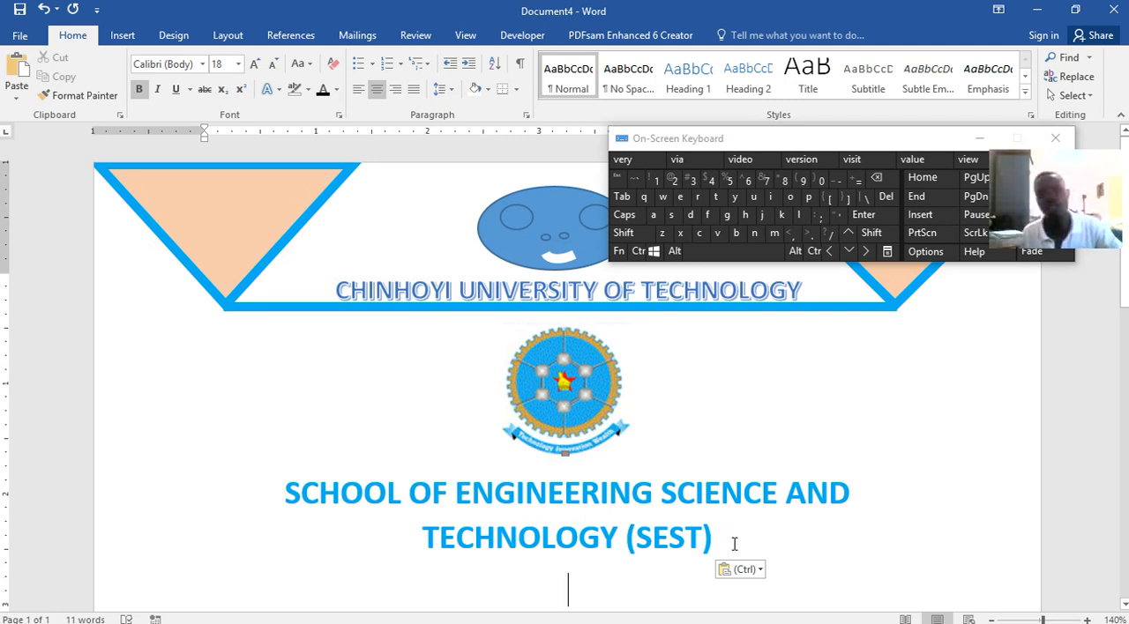
Switch to Word lecture.docx and copy the department heading, the "Word processing software practical" line and the "By" line
scroll(741, 502, "down", 5)
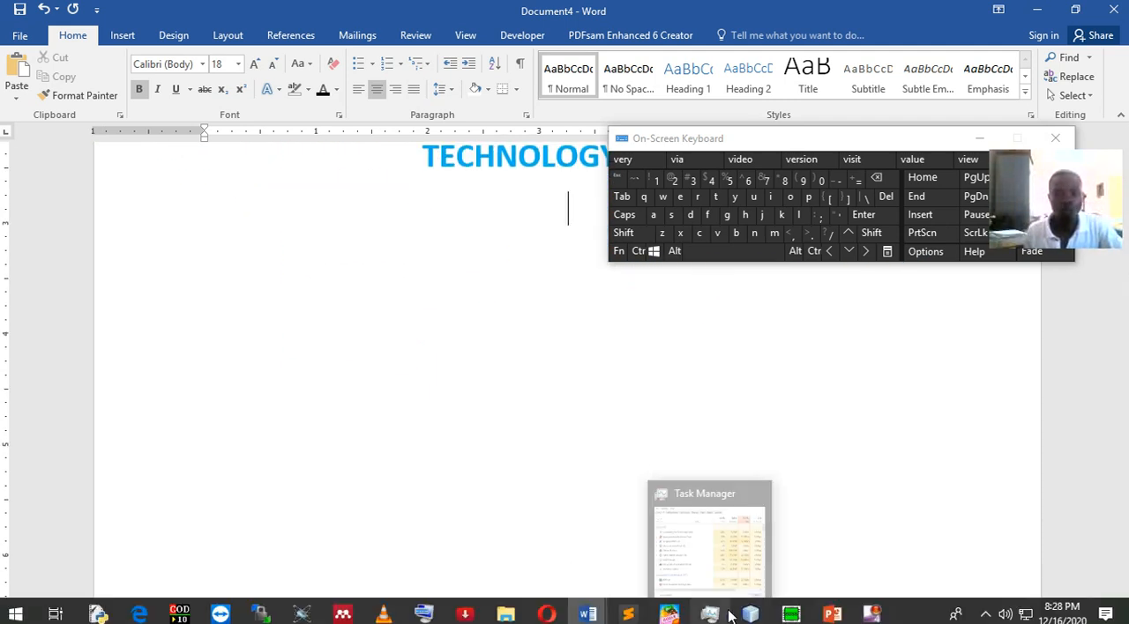
mouse_move(586, 612)
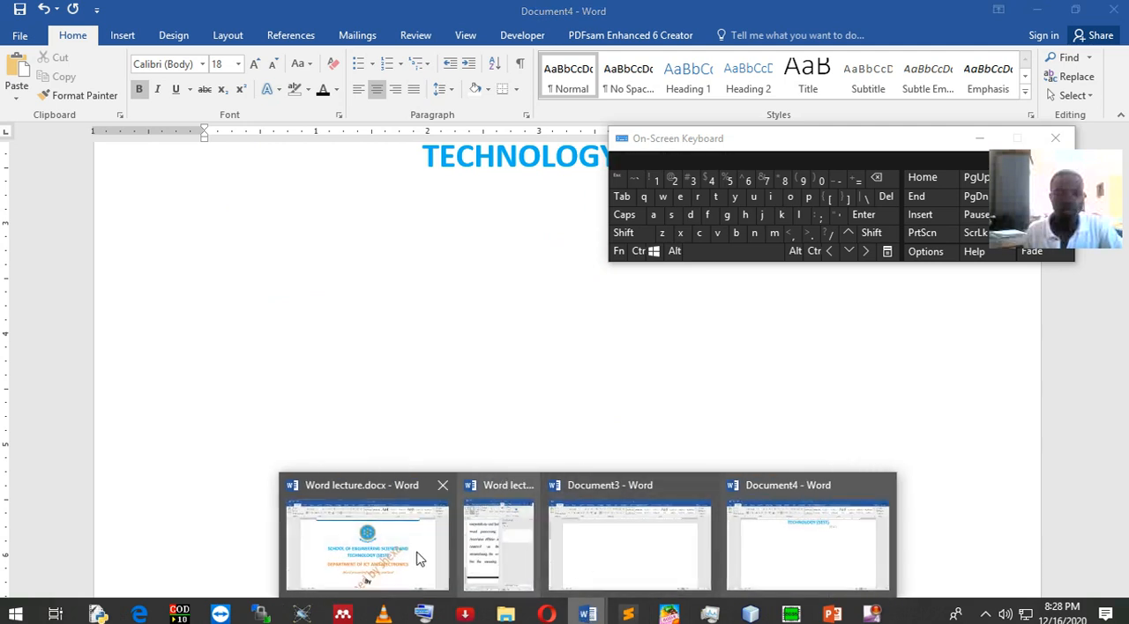
left_click(454, 558)
left_click_drag(293, 336, 607, 265)
left_click(637, 250)
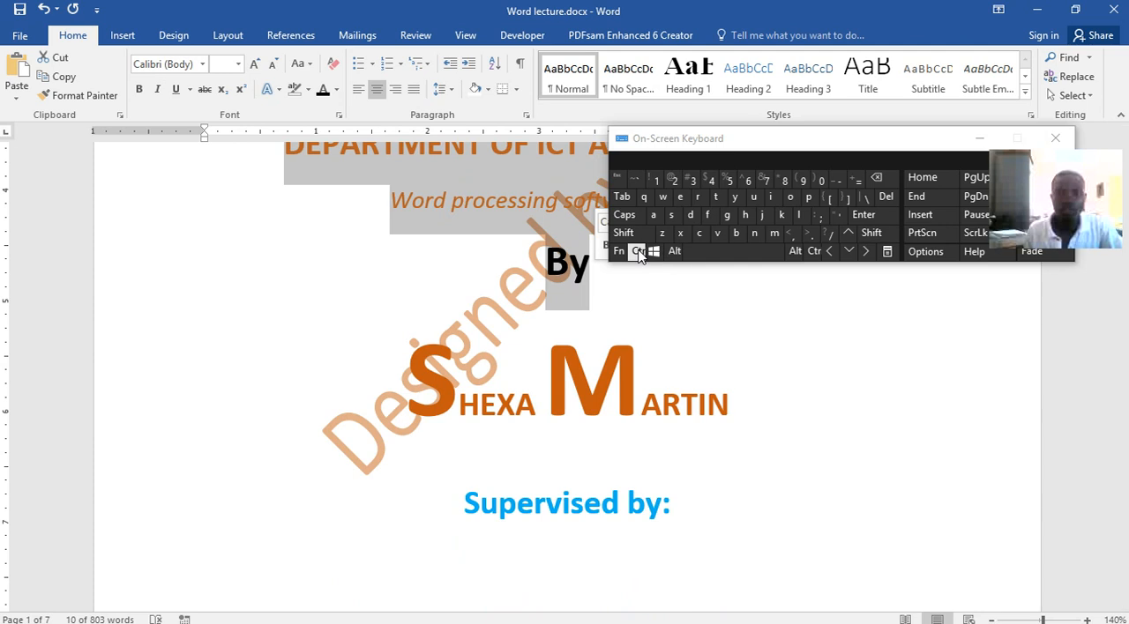
left_click(701, 236)
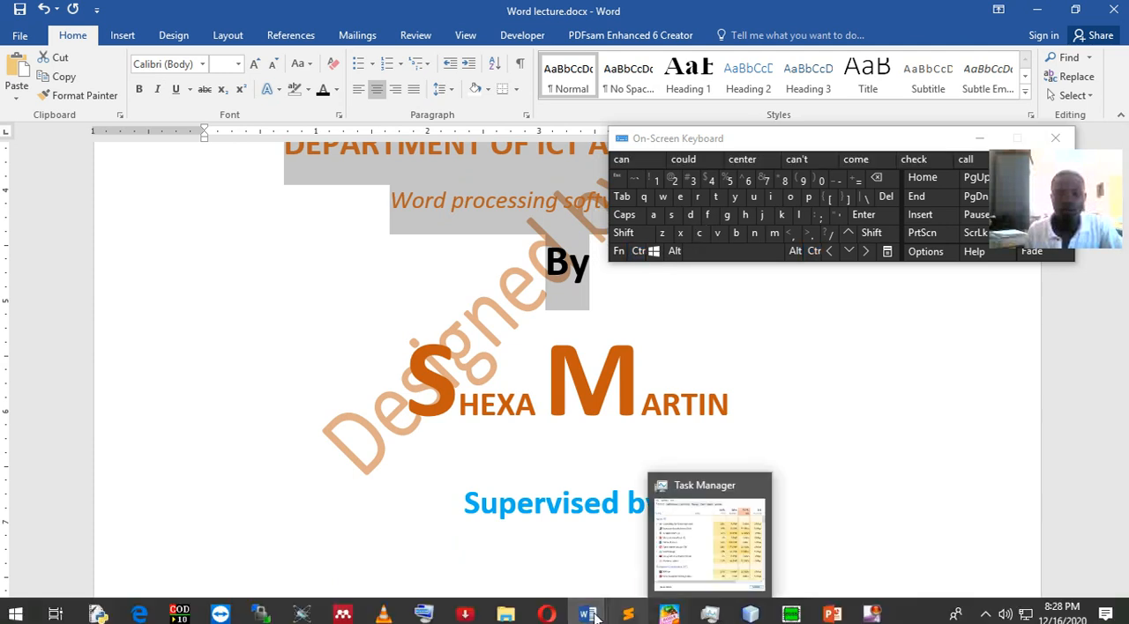
Return to Document4 and paste the copied department, subtitle and "By" lines below the school heading
mouse_move(587, 609)
left_click(767, 547)
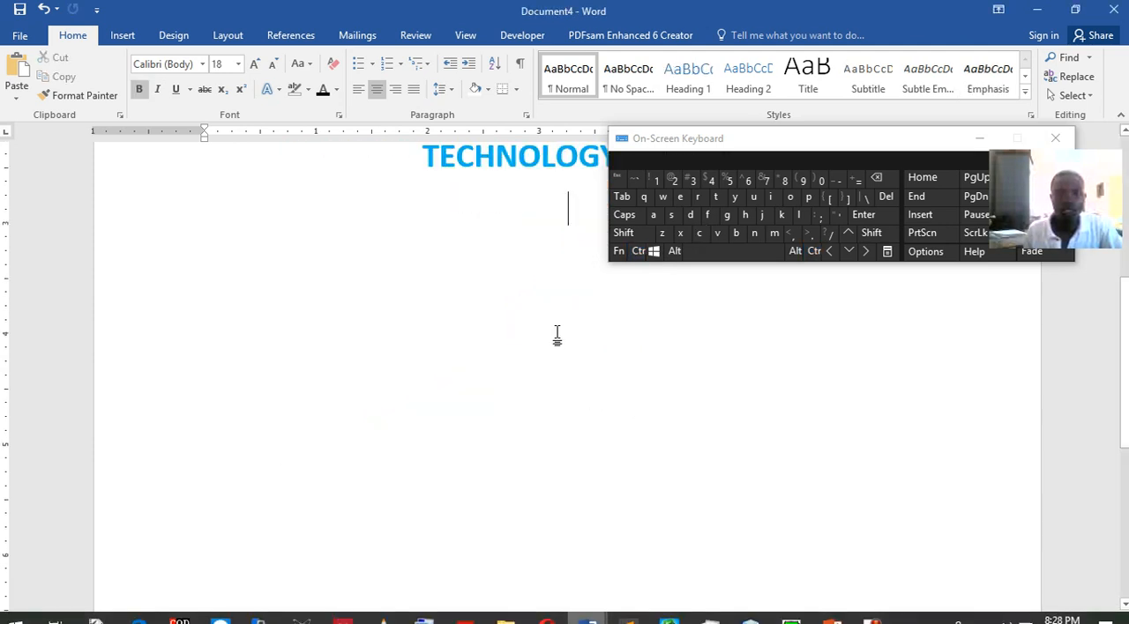
left_click(637, 251)
left_click(717, 233)
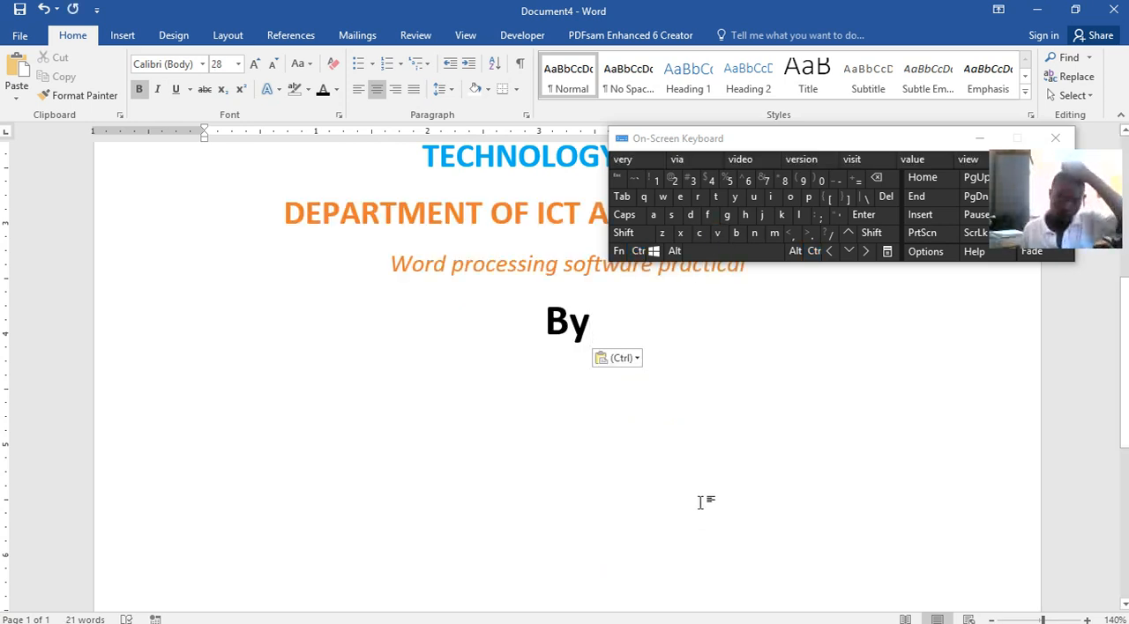
Enter the author's full name on a new line below "By"
key("Return")
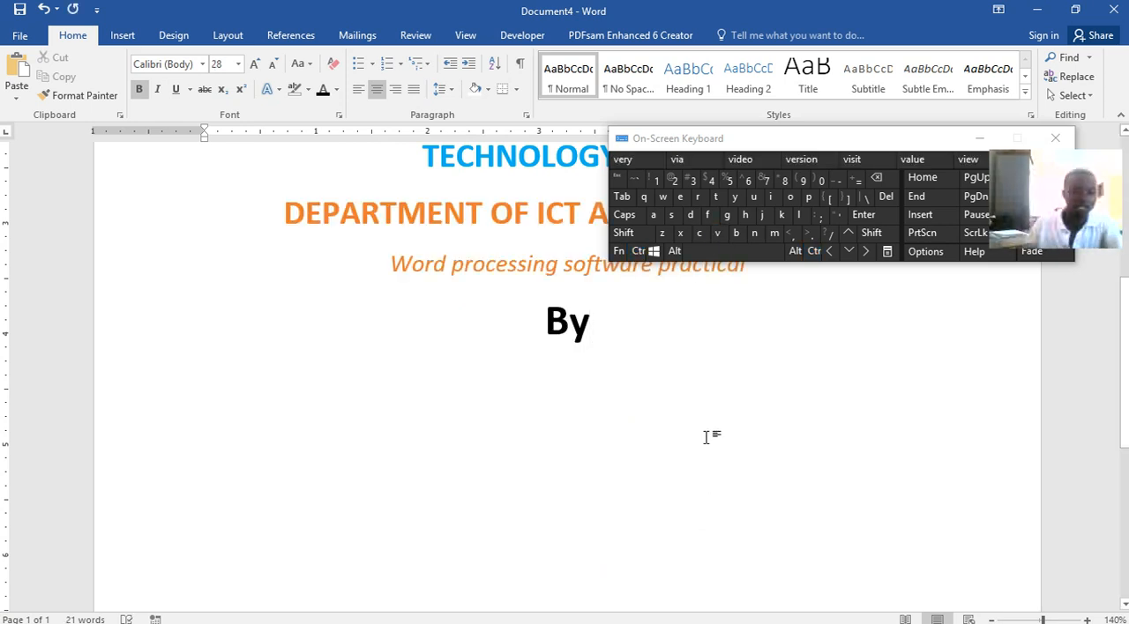
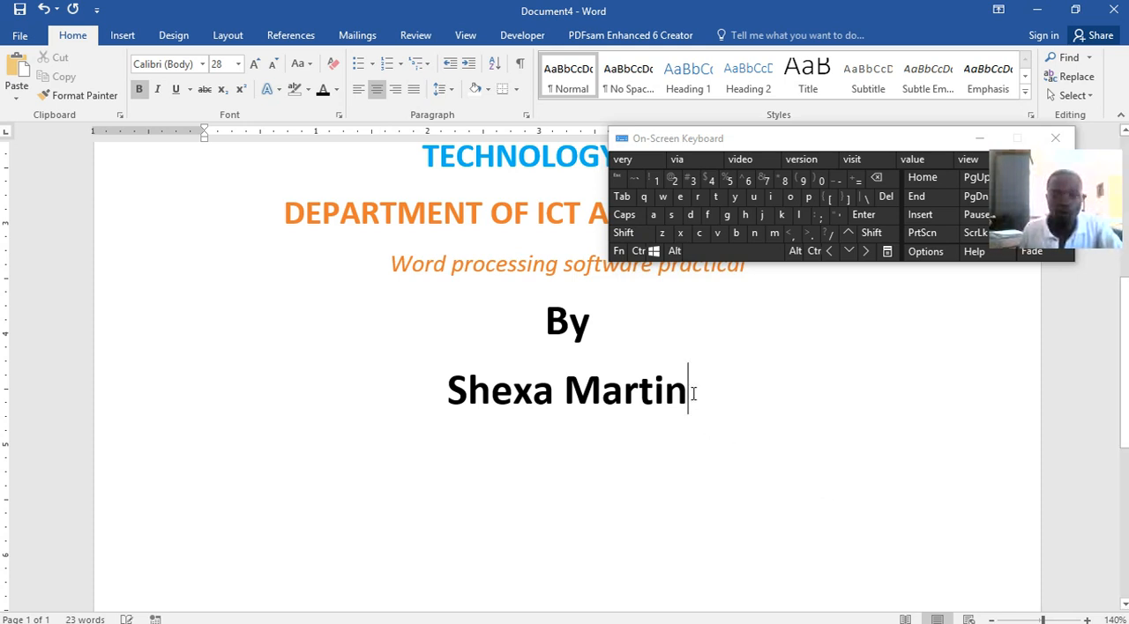
Change the author's name below "By" to uppercase
left_click_drag(695, 395, 430, 391)
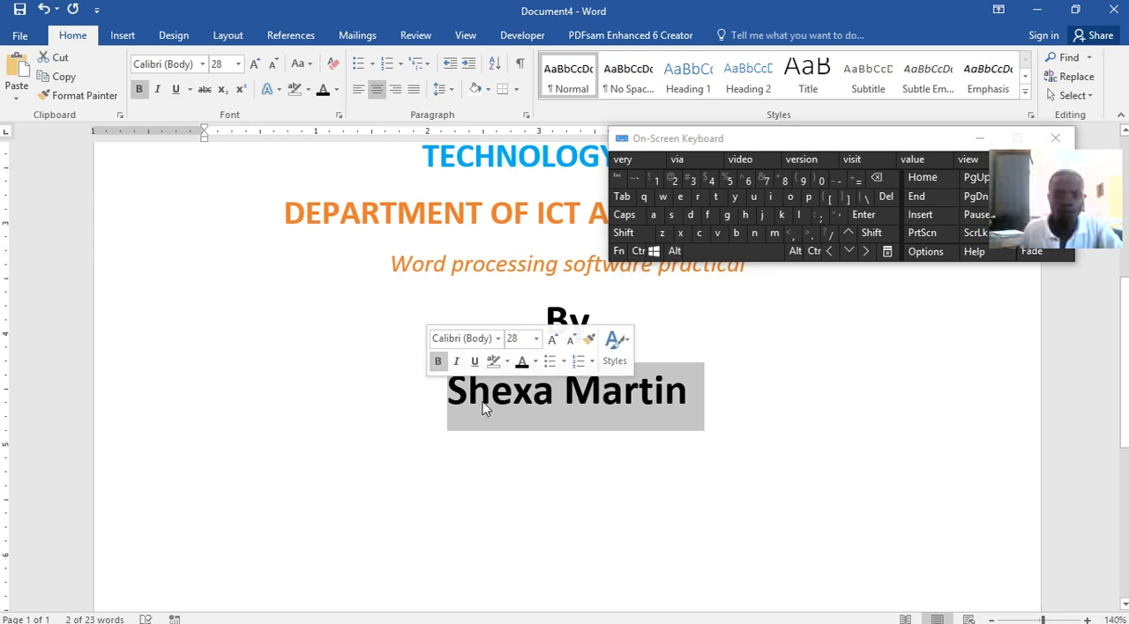
left_click(309, 77)
left_click(322, 125)
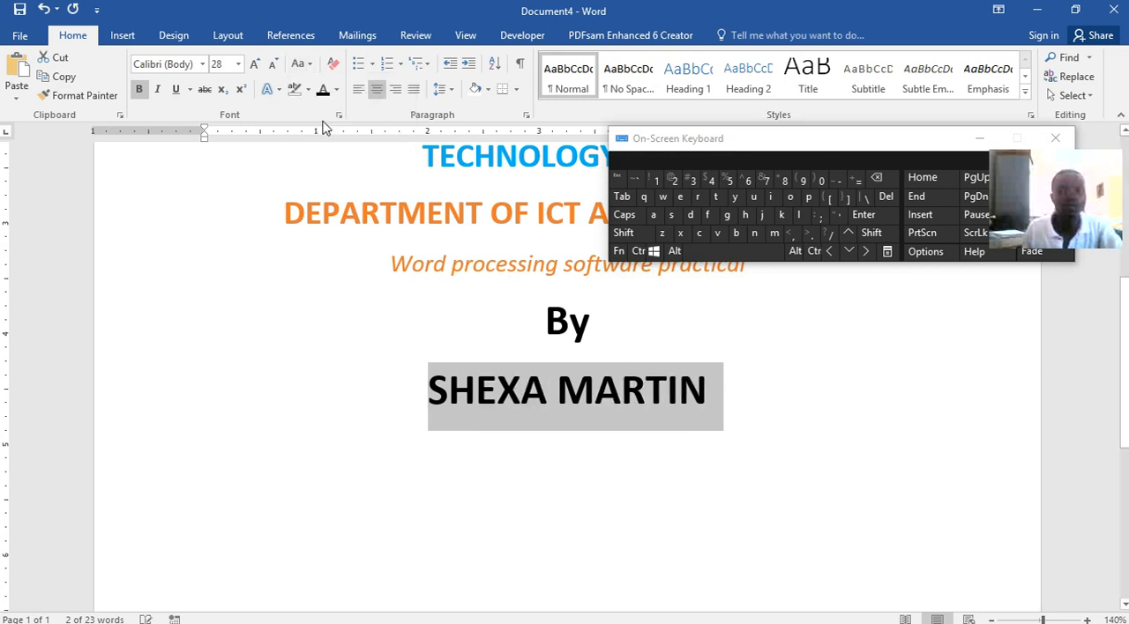
left_click(448, 394)
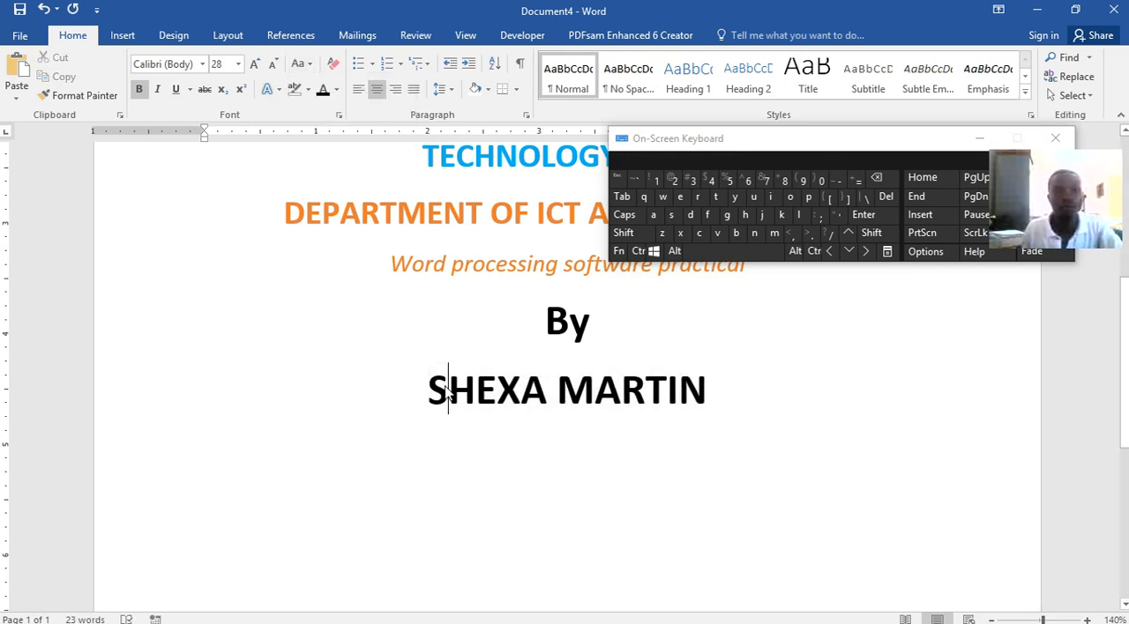
left_click_drag(448, 386, 437, 383)
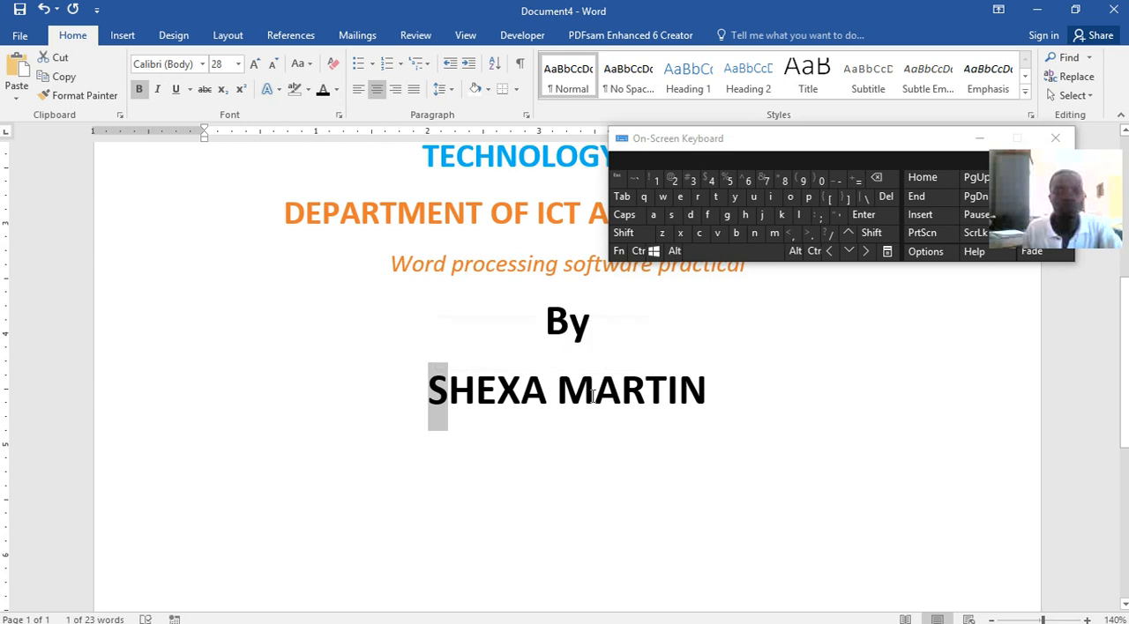
key("ctrl")
left_click_drag(582, 395, 568, 393)
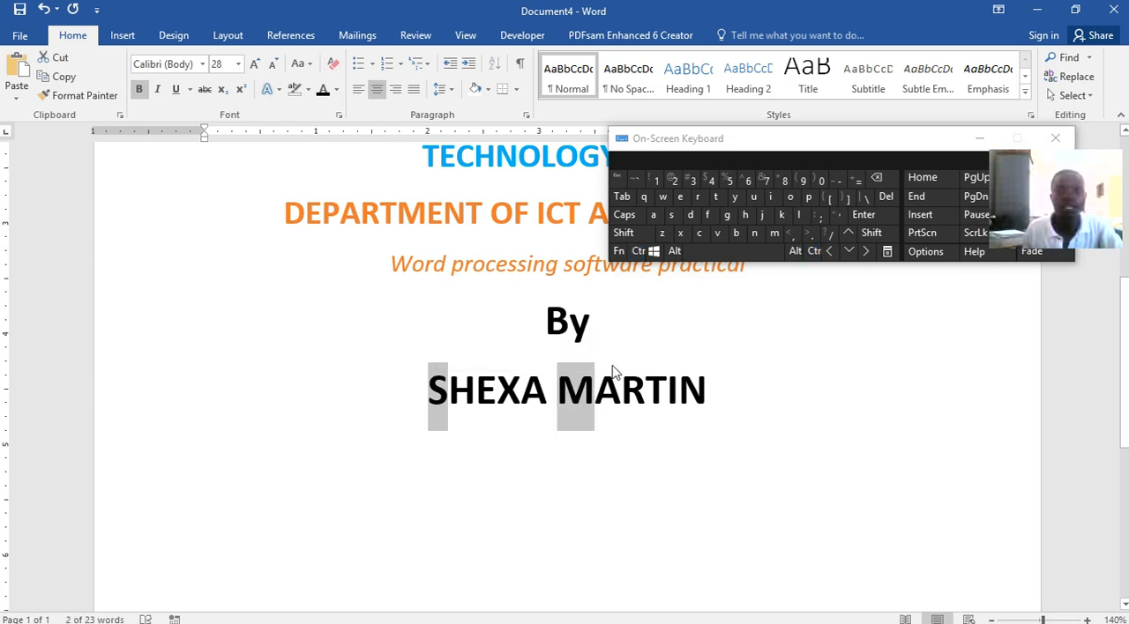
left_click(480, 385)
left_click_drag(447, 390, 429, 390)
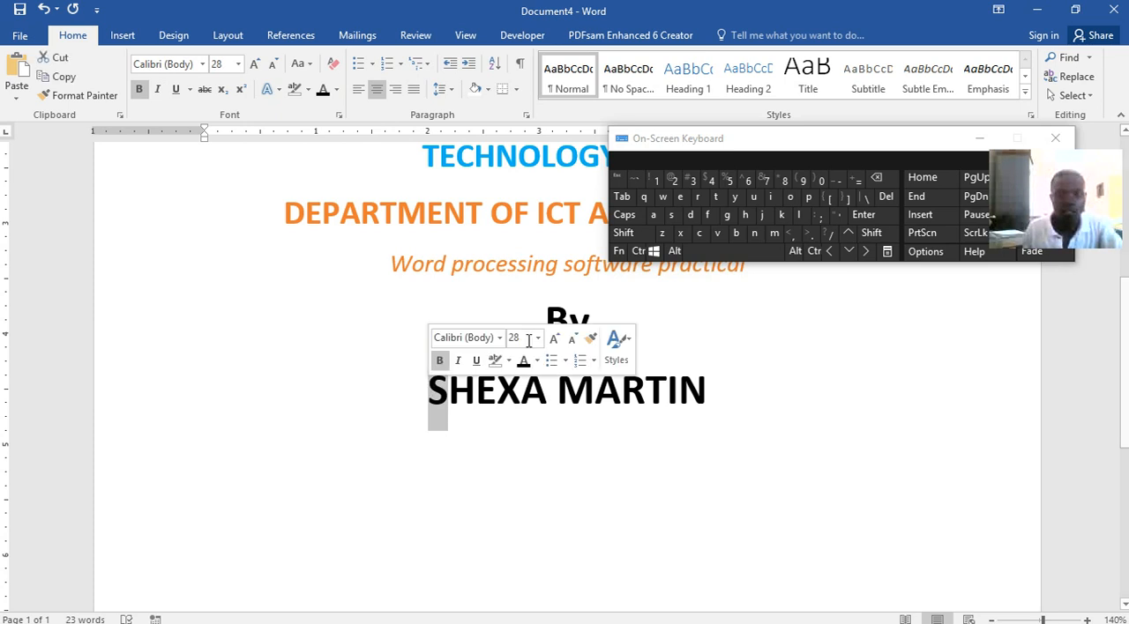
left_click(637, 251)
left_click_drag(593, 394, 575, 394)
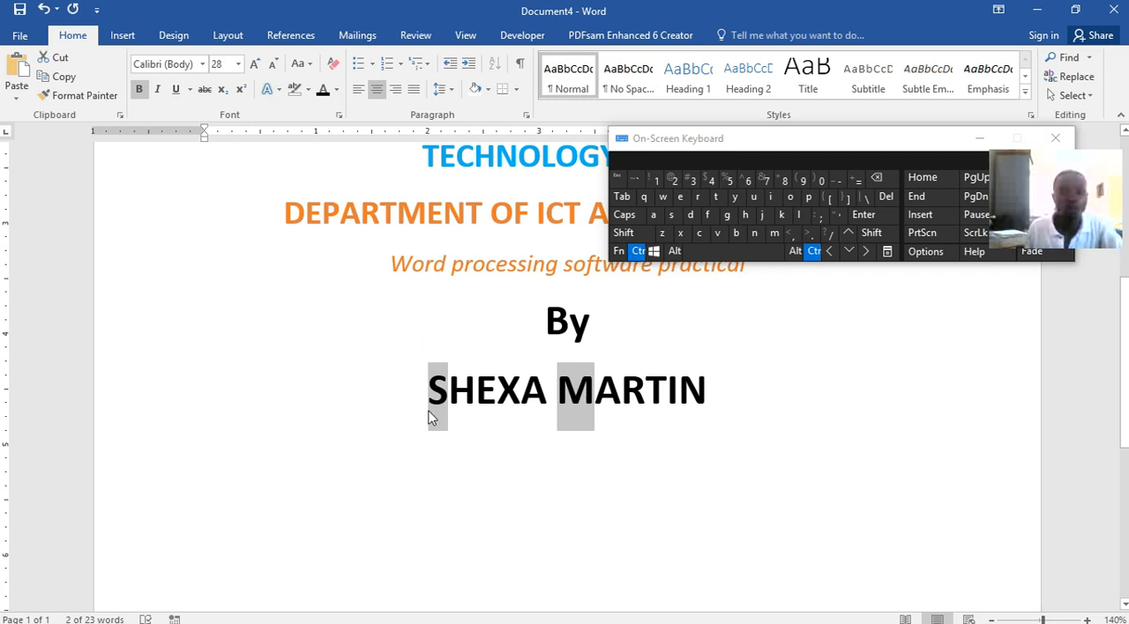
mouse_move(569, 322)
left_mouse_down()
mouse_move(551, 322)
mouse_move(579, 330)
left_mouse_up()
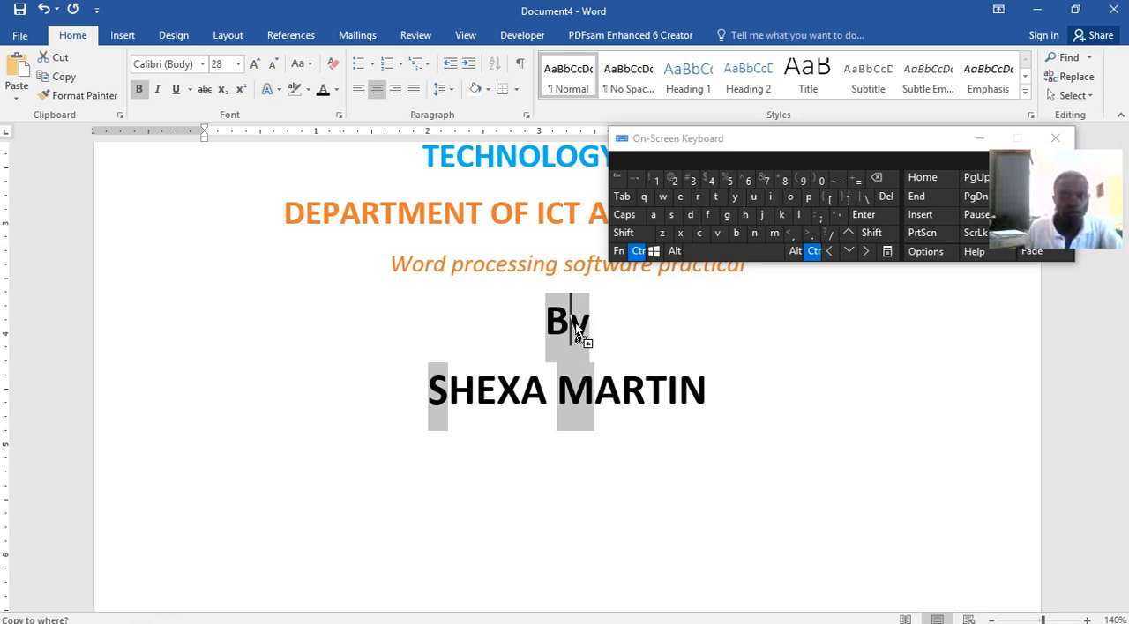
left_click(588, 340)
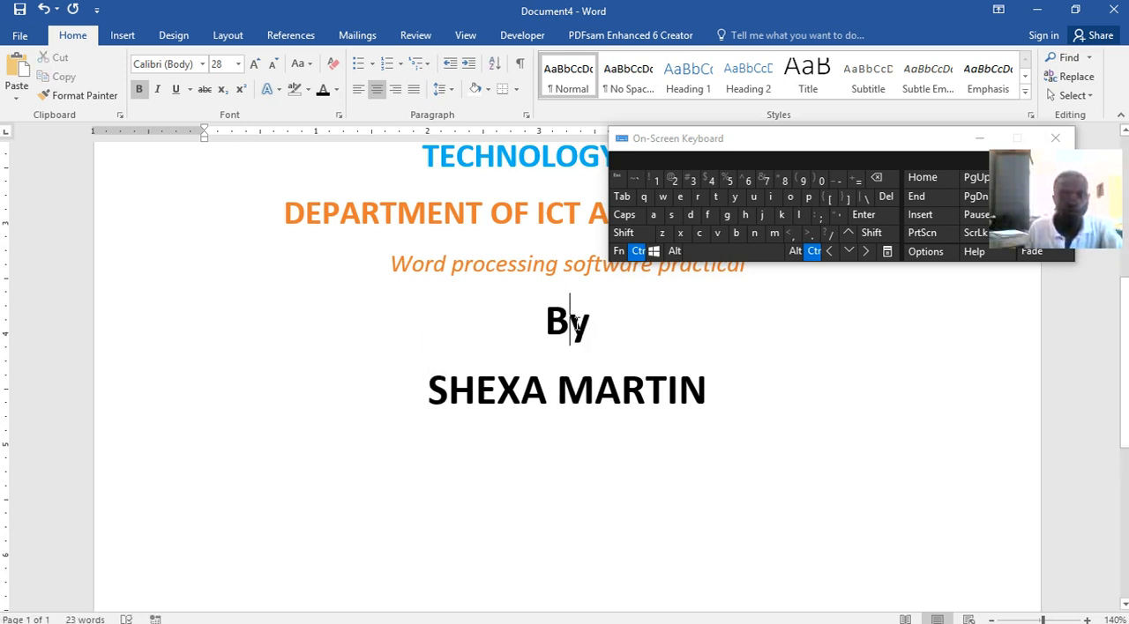
triple_click(571, 386)
left_click(638, 251)
left_click(622, 386)
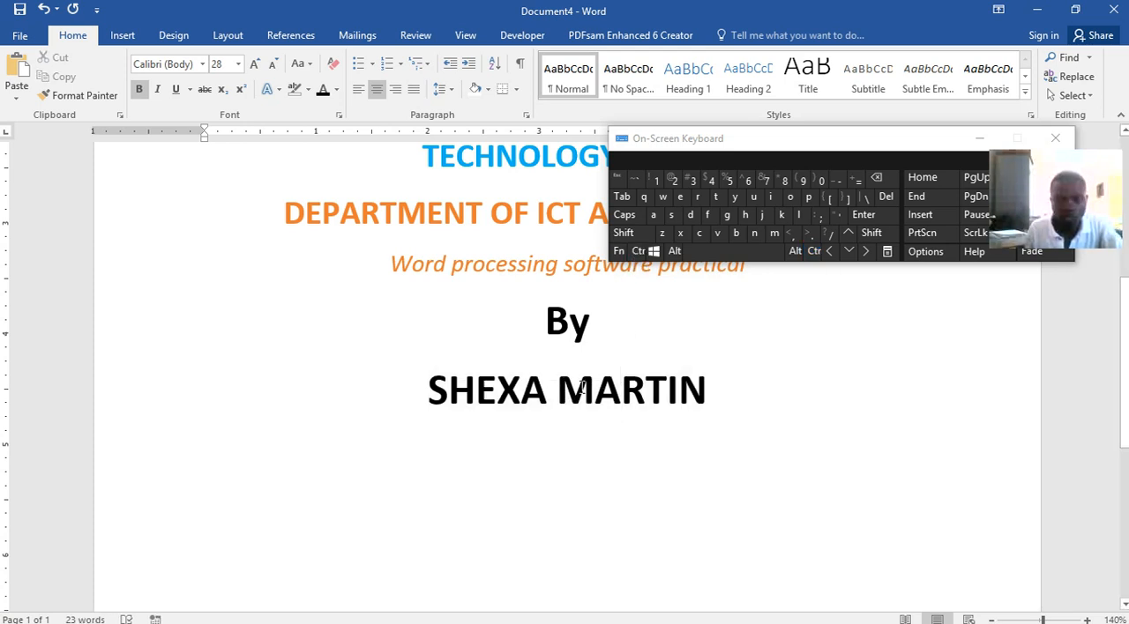
Select the initial letters of the author's first name and surname together and enlarge them to 80 pt
left_click_drag(593, 389, 556, 389)
left_click(638, 251)
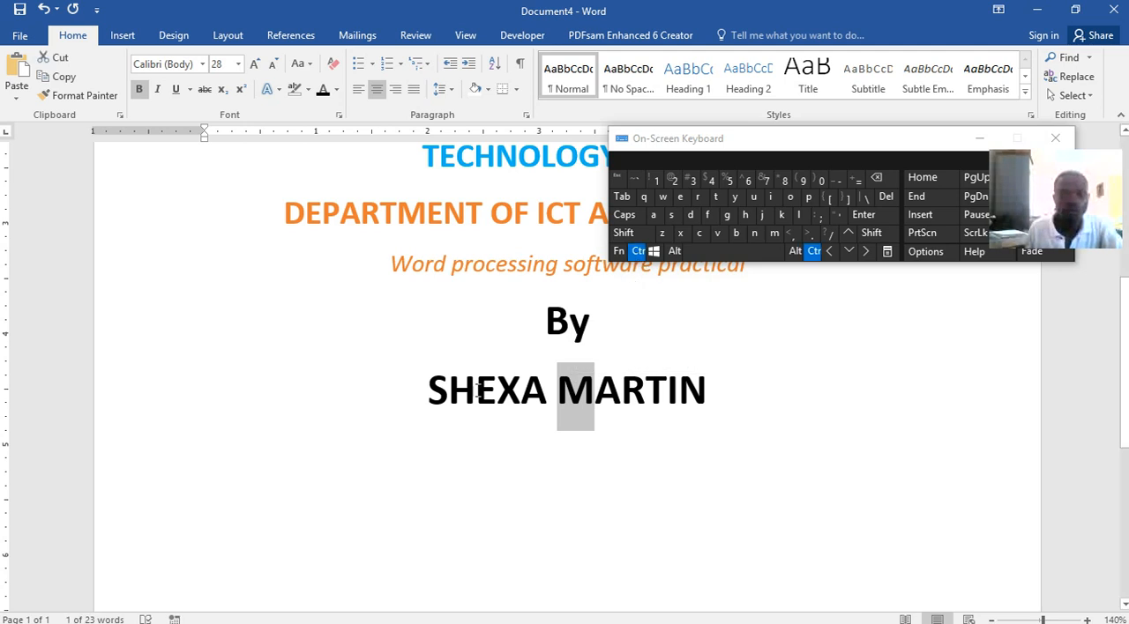
left_click_drag(448, 399, 437, 399)
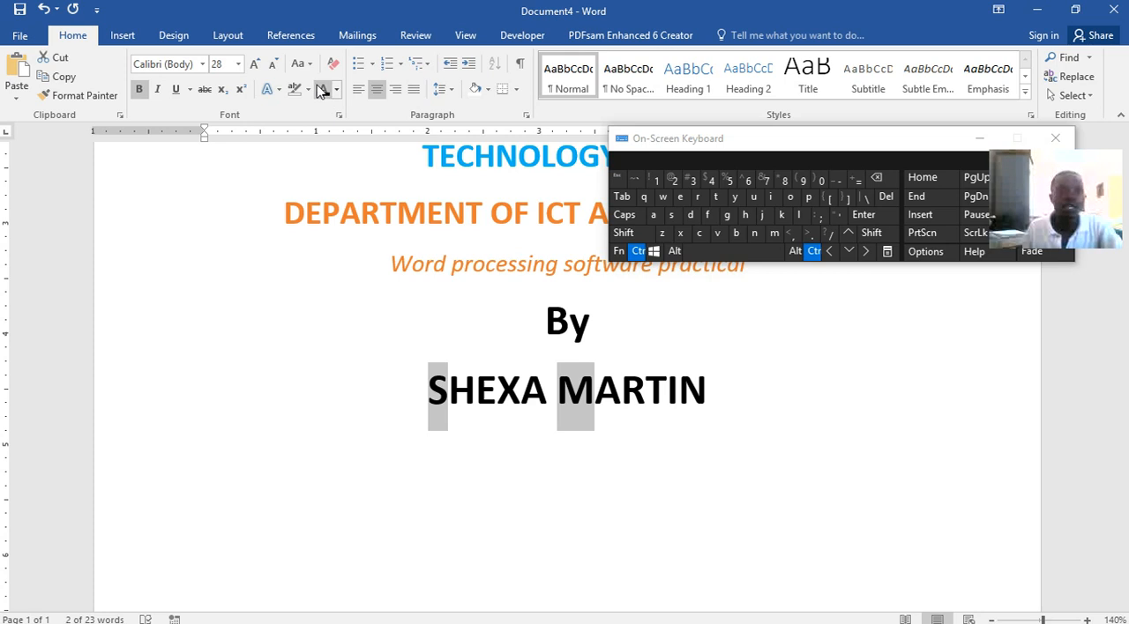
left_click(253, 67)
left_click(253, 67)
left_click(253, 67)
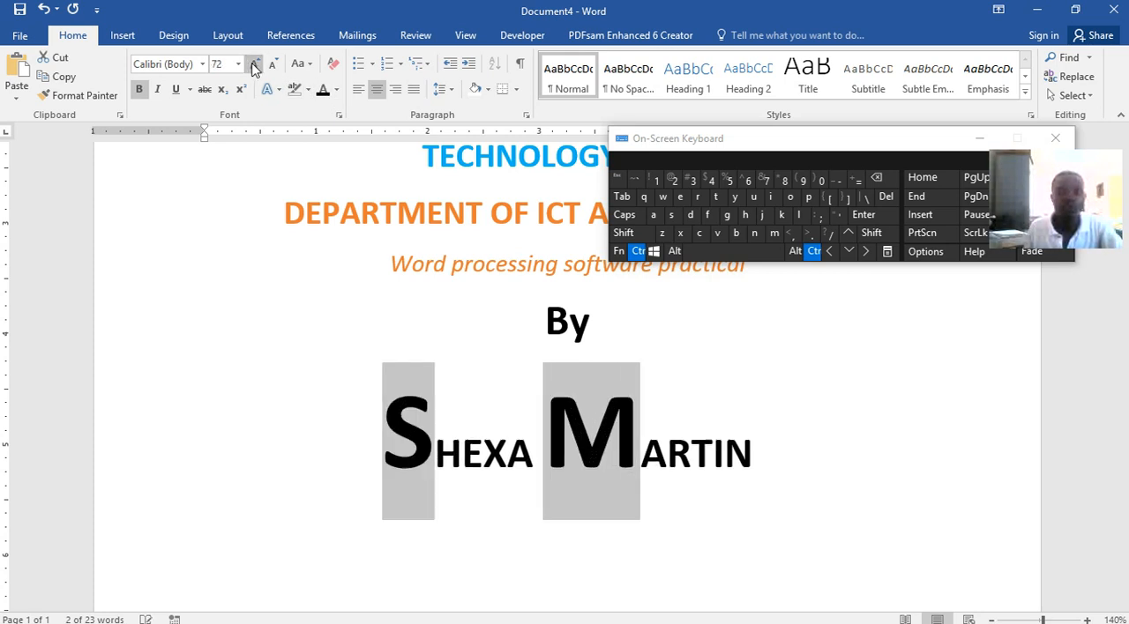
left_click(253, 67)
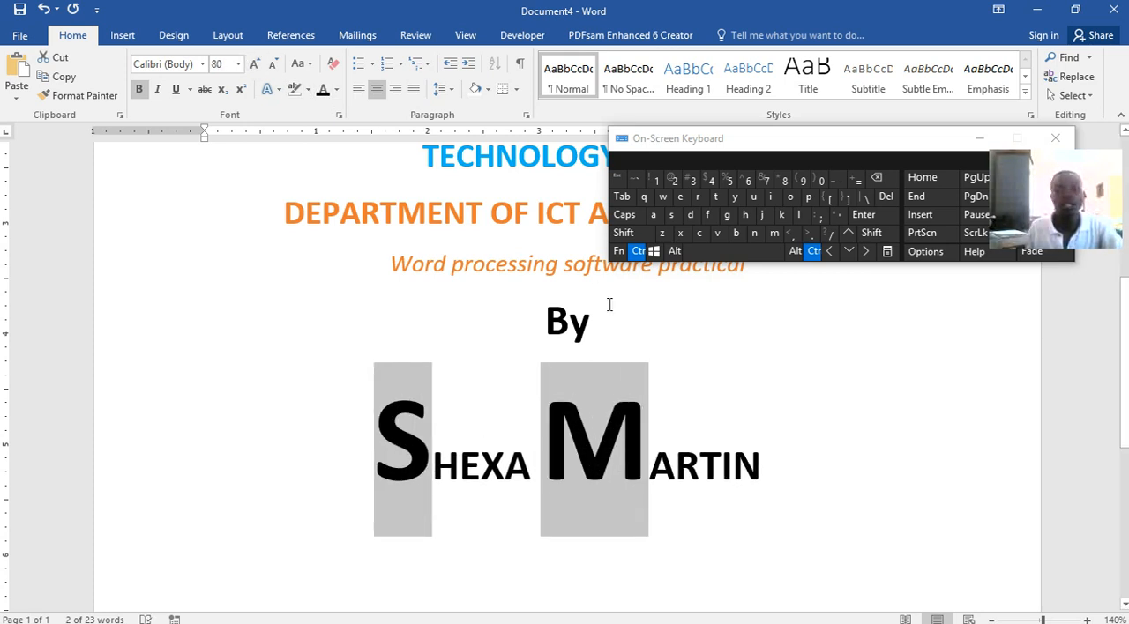
Colour the author's whole name with the darkest blue theme colour
left_click_drag(760, 458, 432, 458)
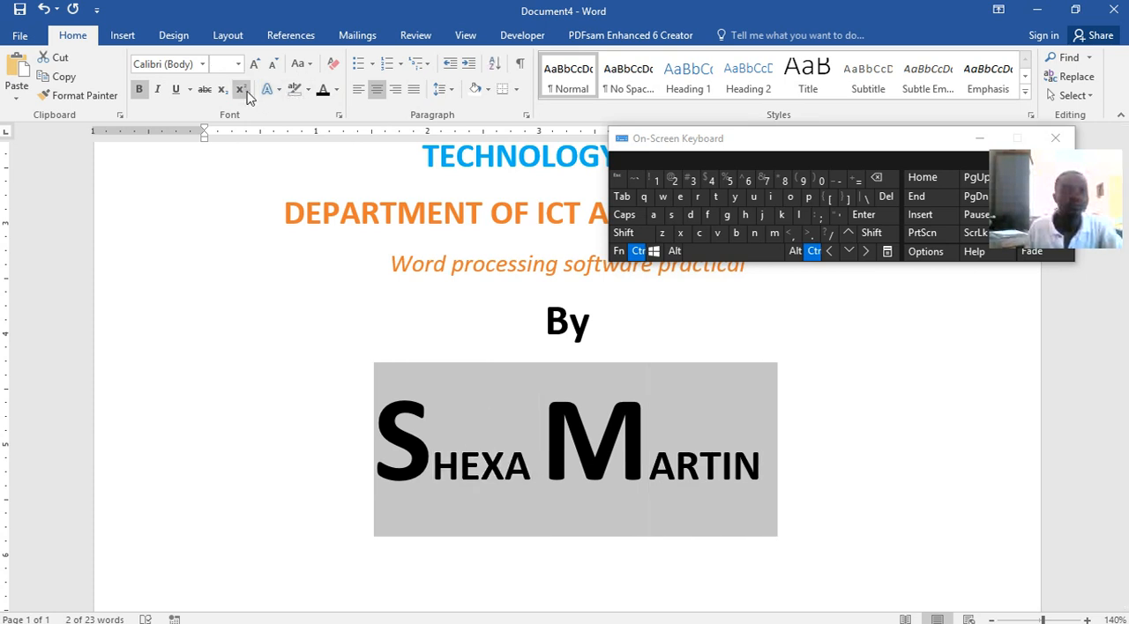
left_click(336, 92)
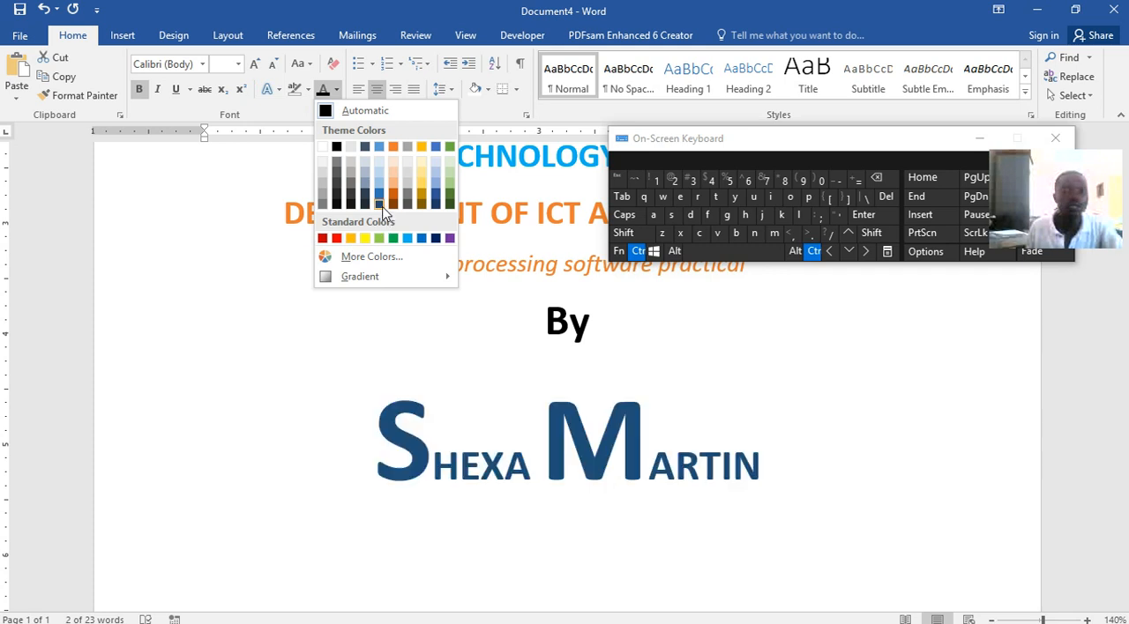
left_click(382, 210)
left_click(903, 445)
Switch to Word lecture.docx and examine the supervisor lines and submission statement below the author's name
scroll(802, 434, "down", 1)
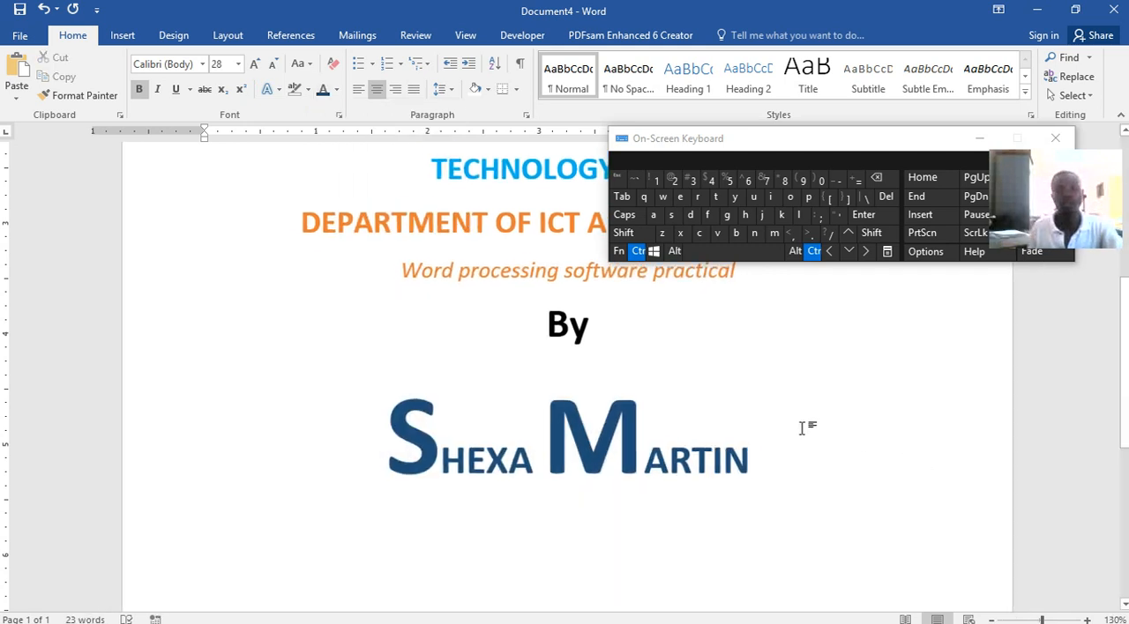
scroll(822, 406, "down", 3)
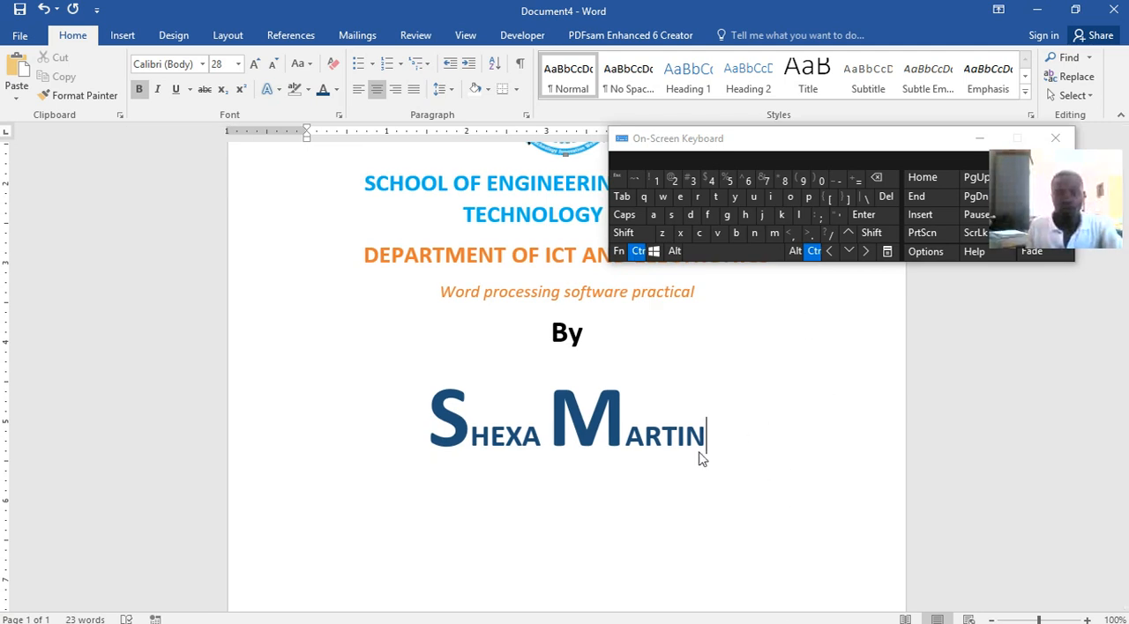
scroll(700, 507, "down", 3)
scroll(701, 524, "up", 3)
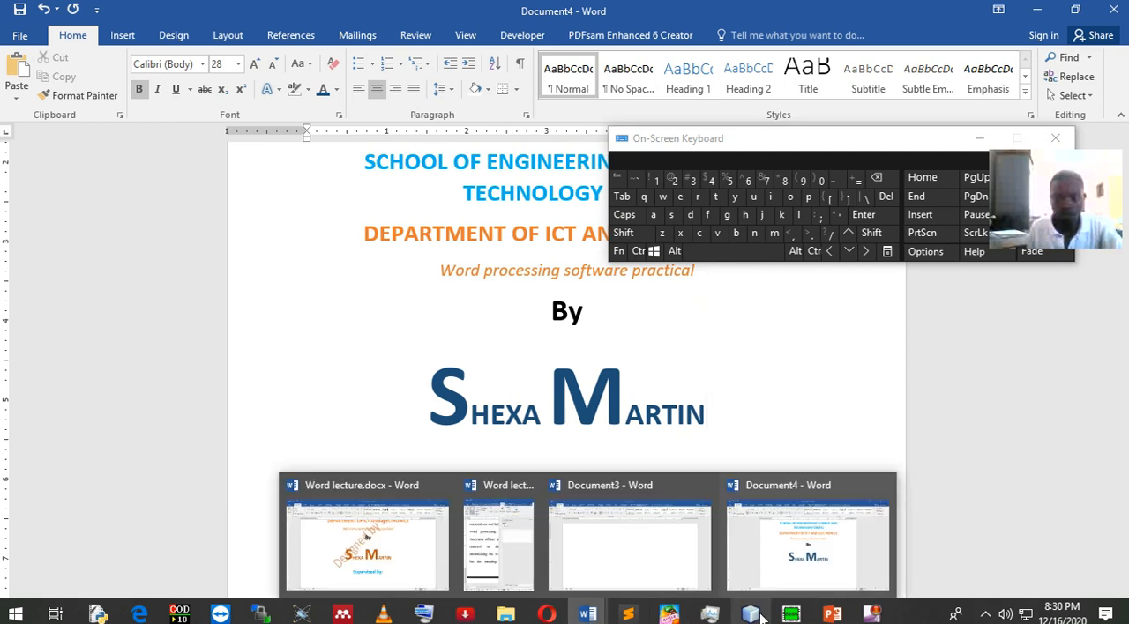
mouse_move(827, 618)
mouse_move(587, 614)
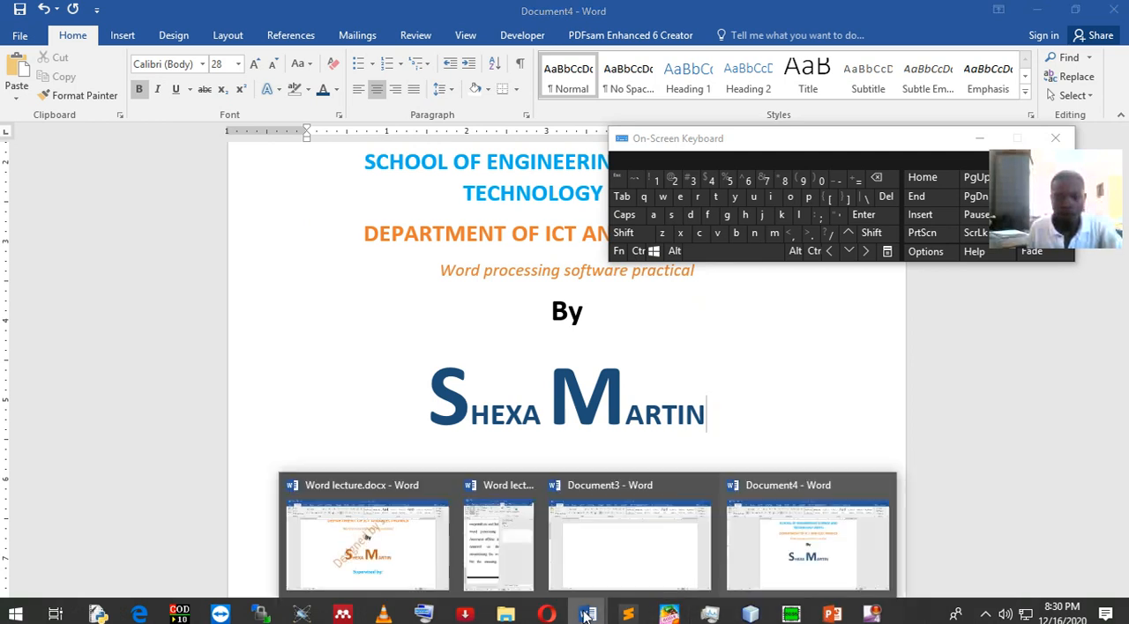
left_click(408, 533)
scroll(585, 408, "down", 3)
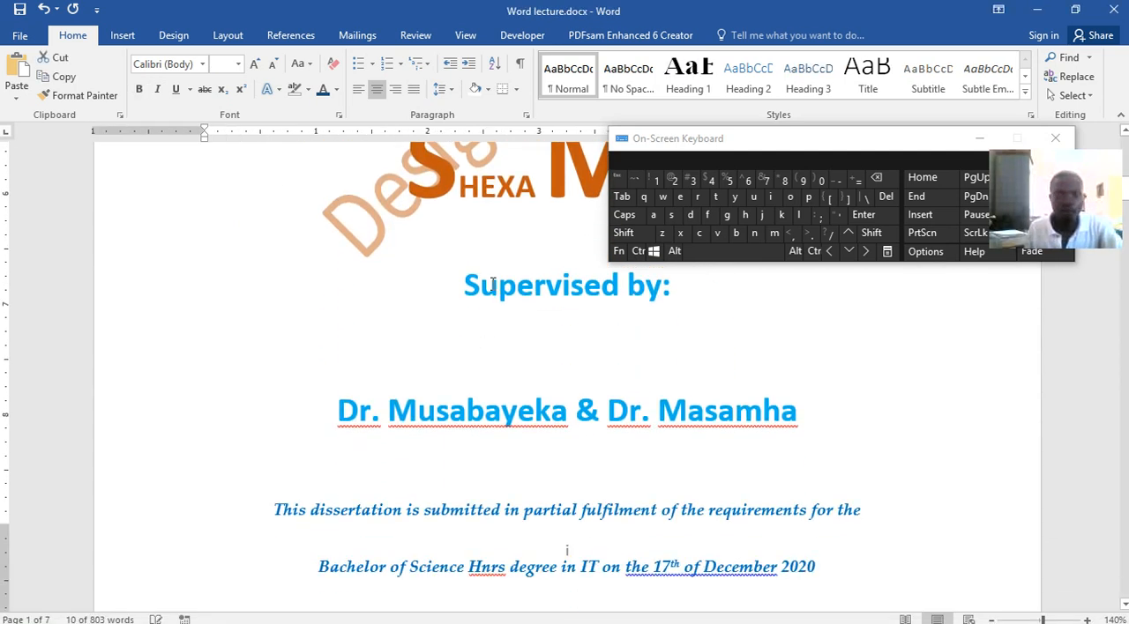
left_click_drag(461, 279, 733, 397)
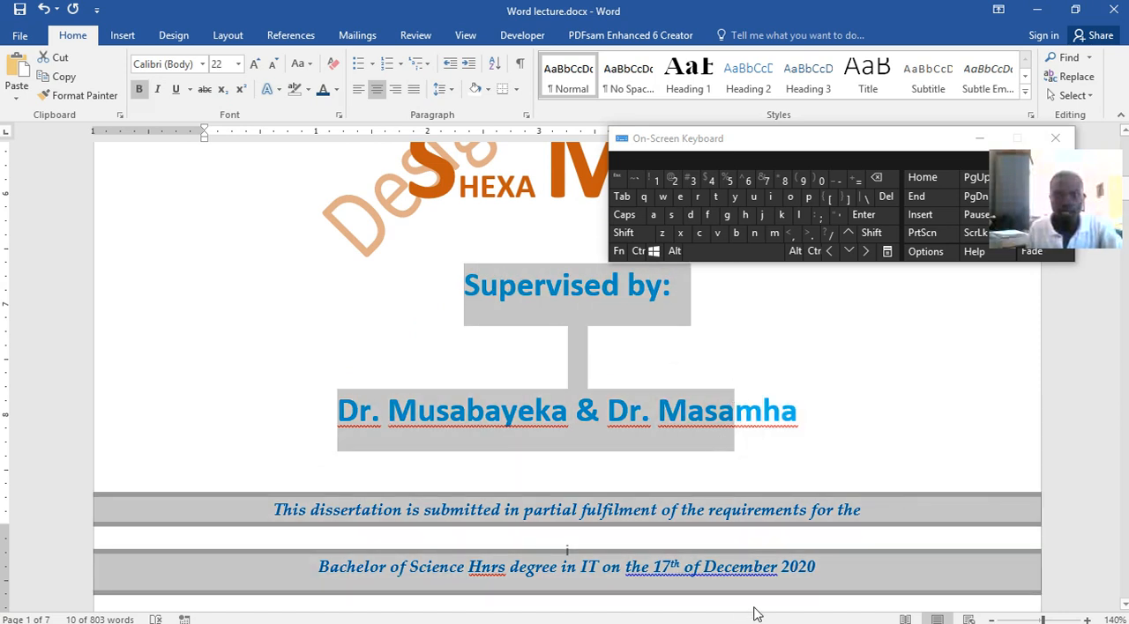
left_click(788, 473)
left_click_drag(549, 353, 501, 300)
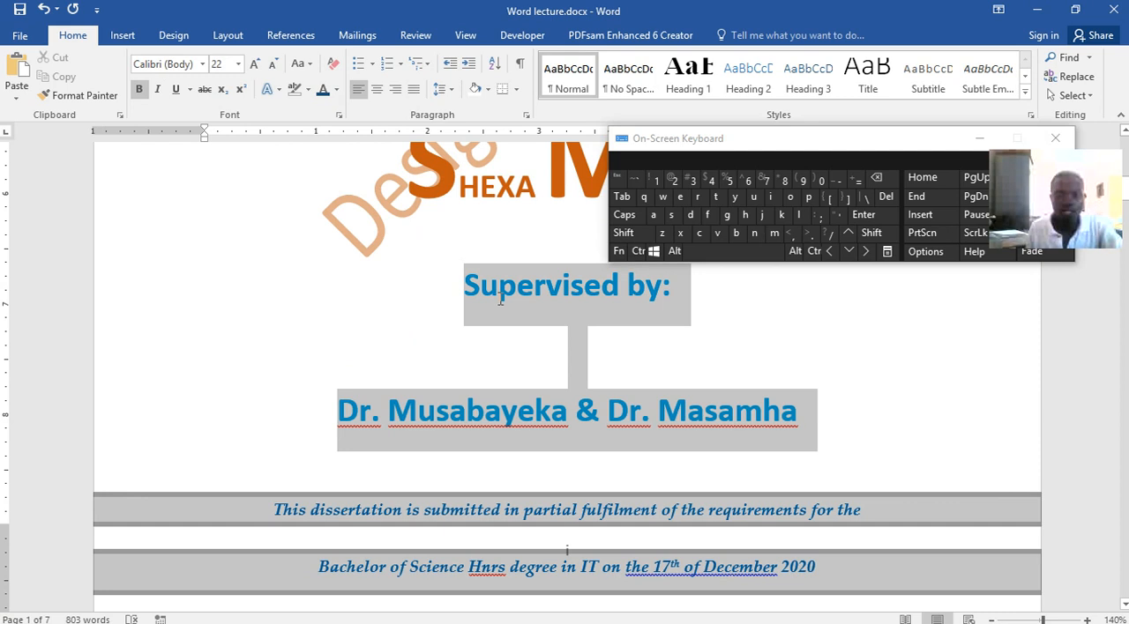
Return to Document4 and add the line "Supervised by:" below the author's name
mouse_move(587, 615)
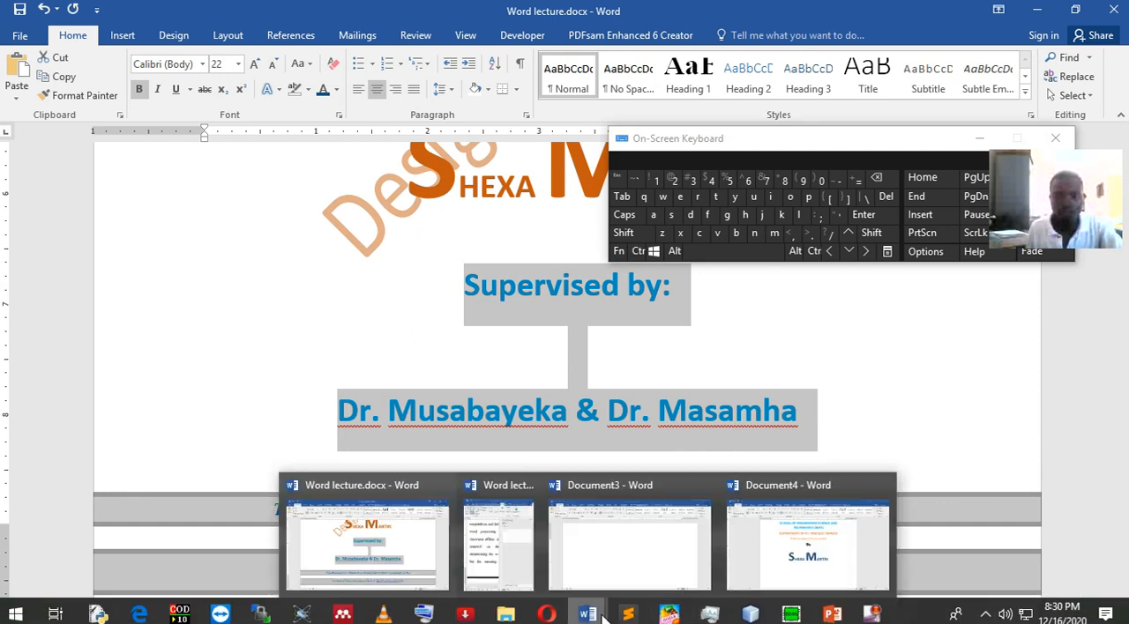
left_click(793, 538)
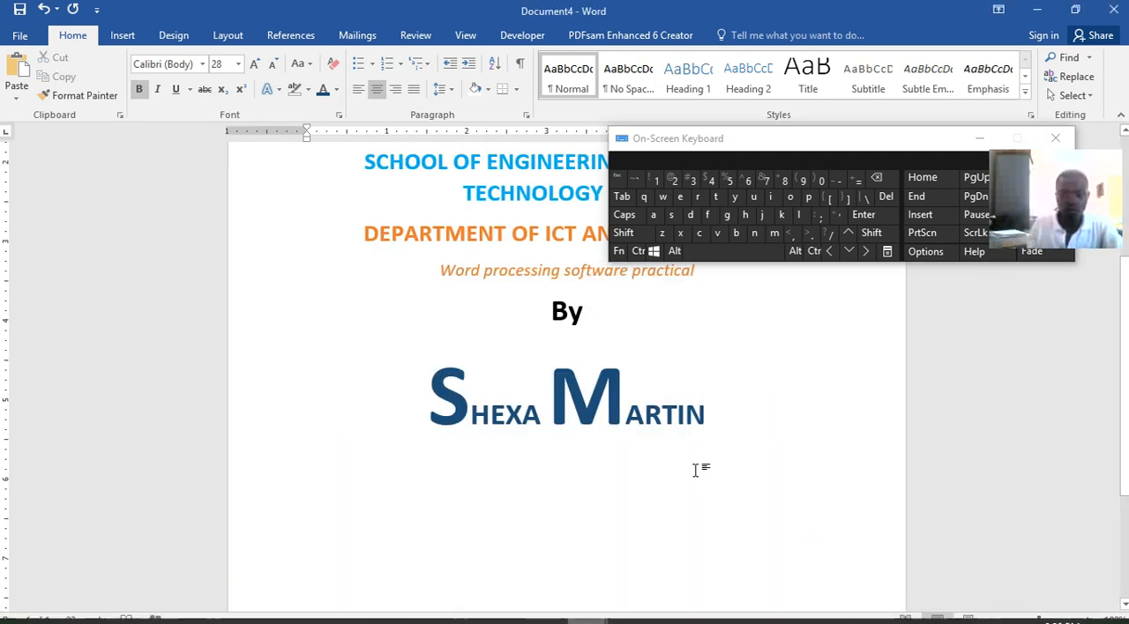
key("Return")
type("Super")
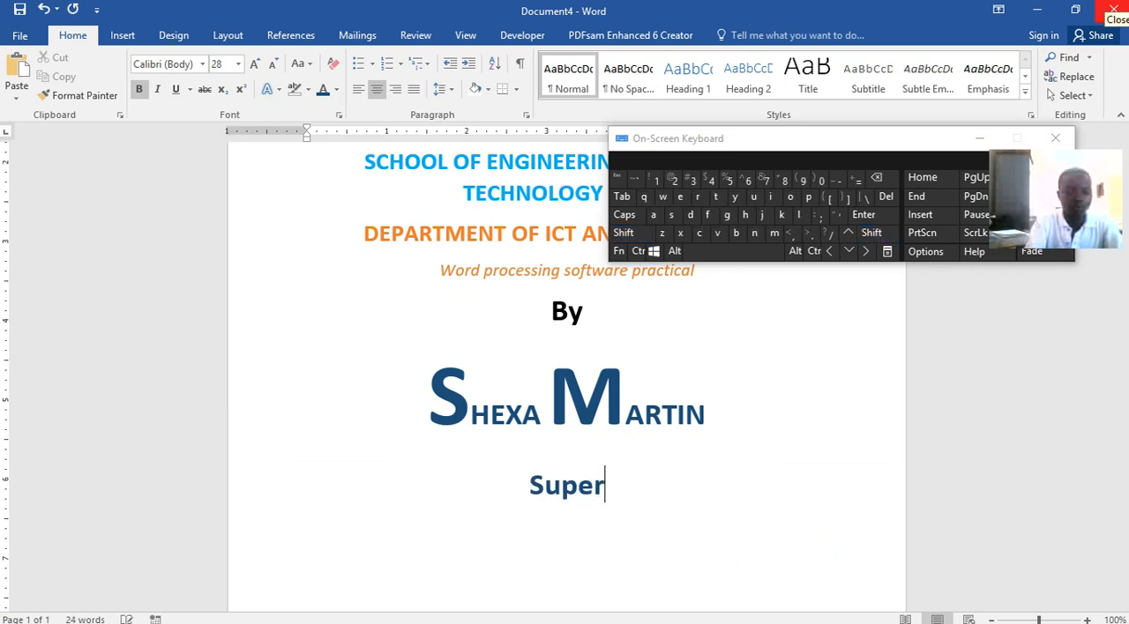
type("vised")
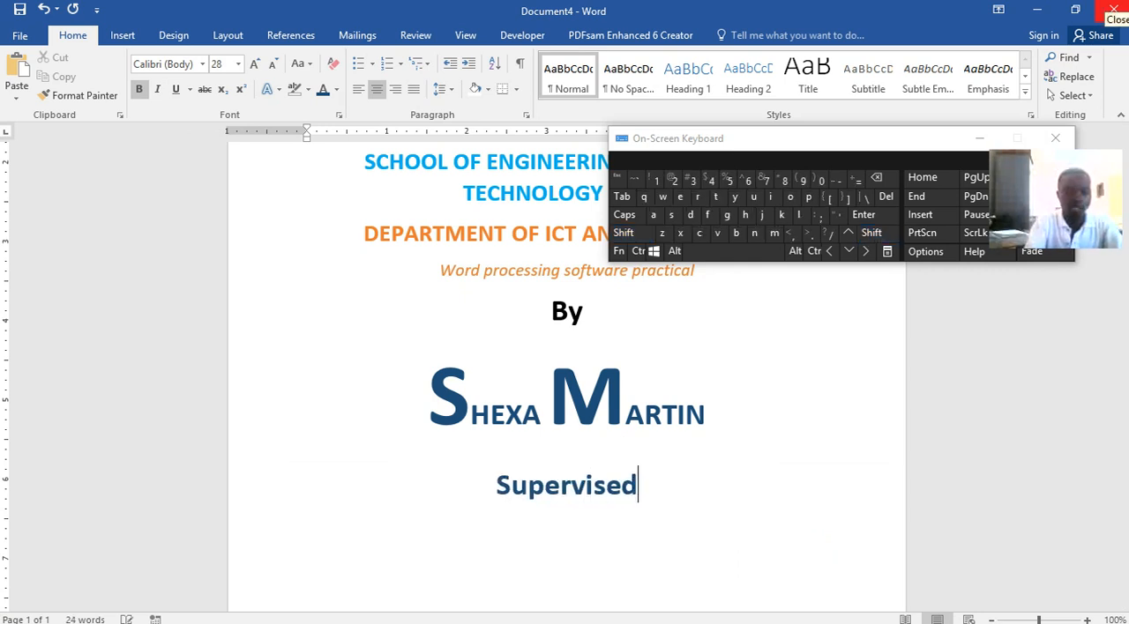
type(" by")
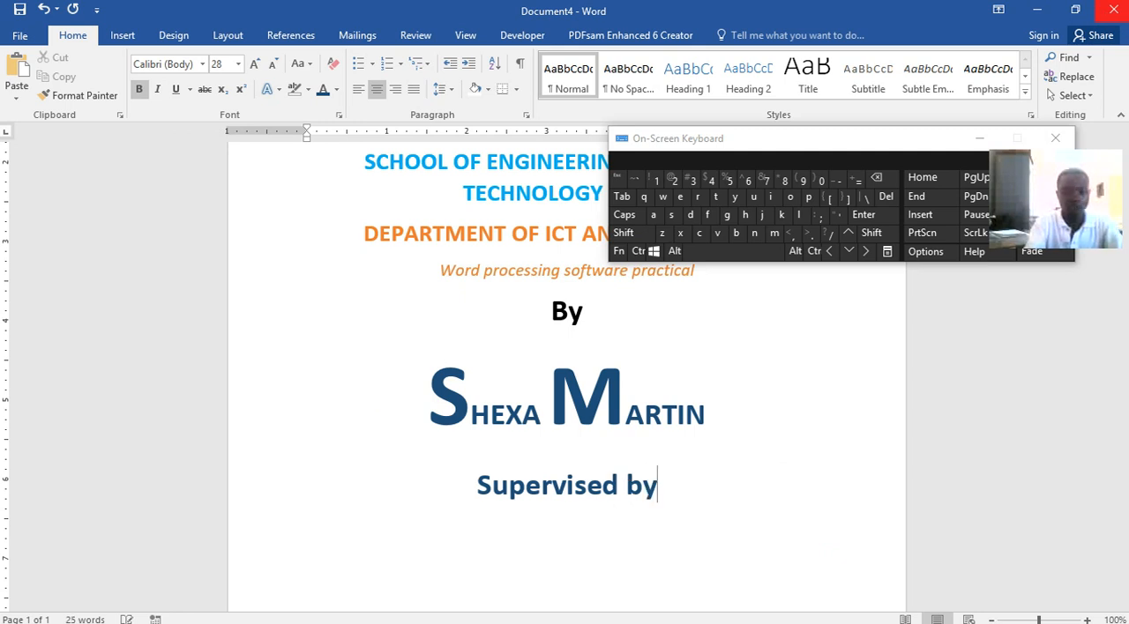
type(":")
key("shift")
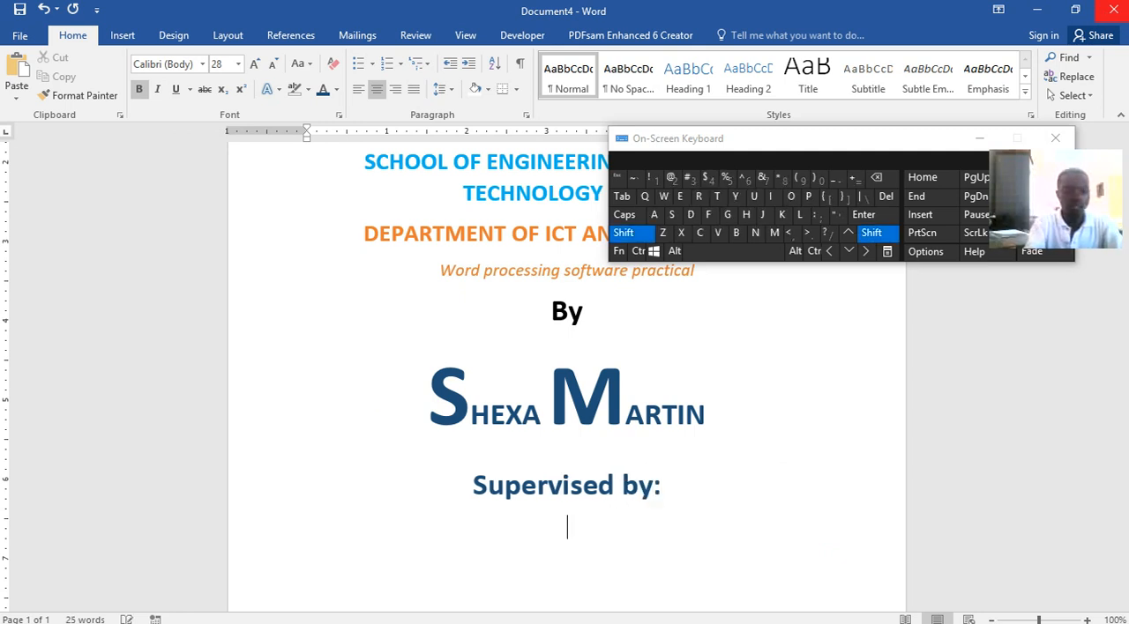
Enter "Supervisor 1 and Supervisor 2" on a new line below "Supervised by:"
key("Return")
type("Supe")
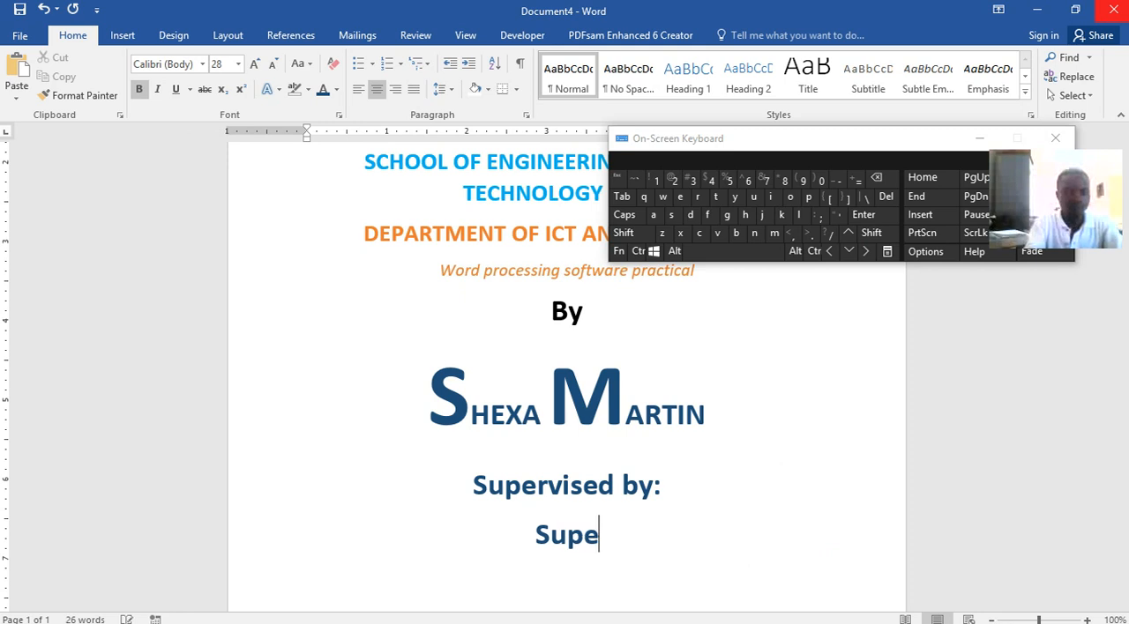
type("rvisor")
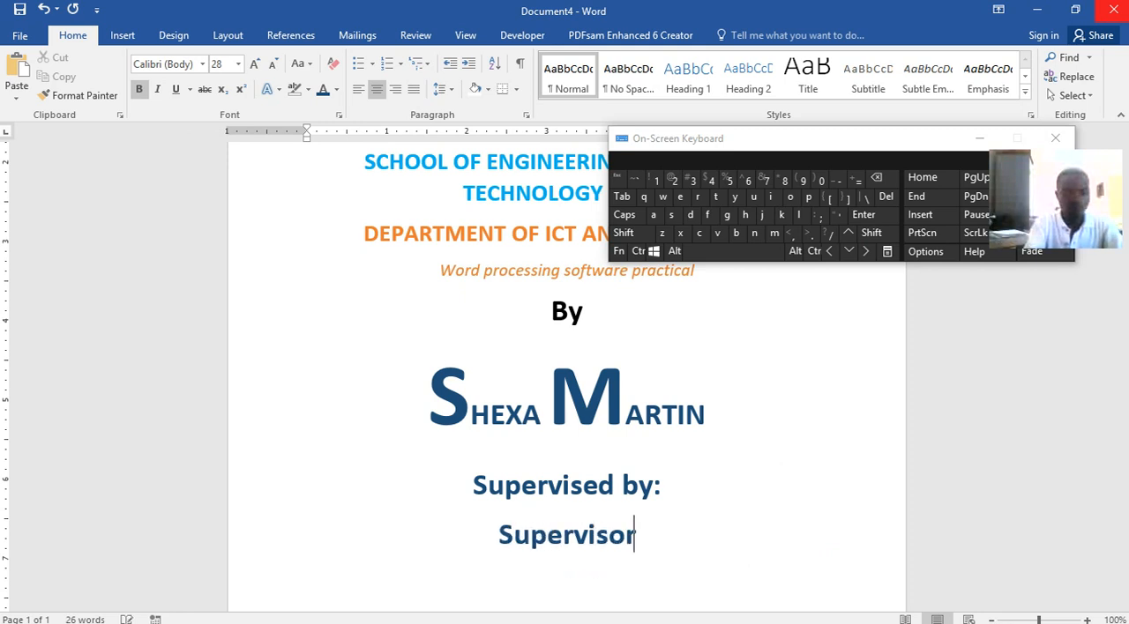
type(" 1 a")
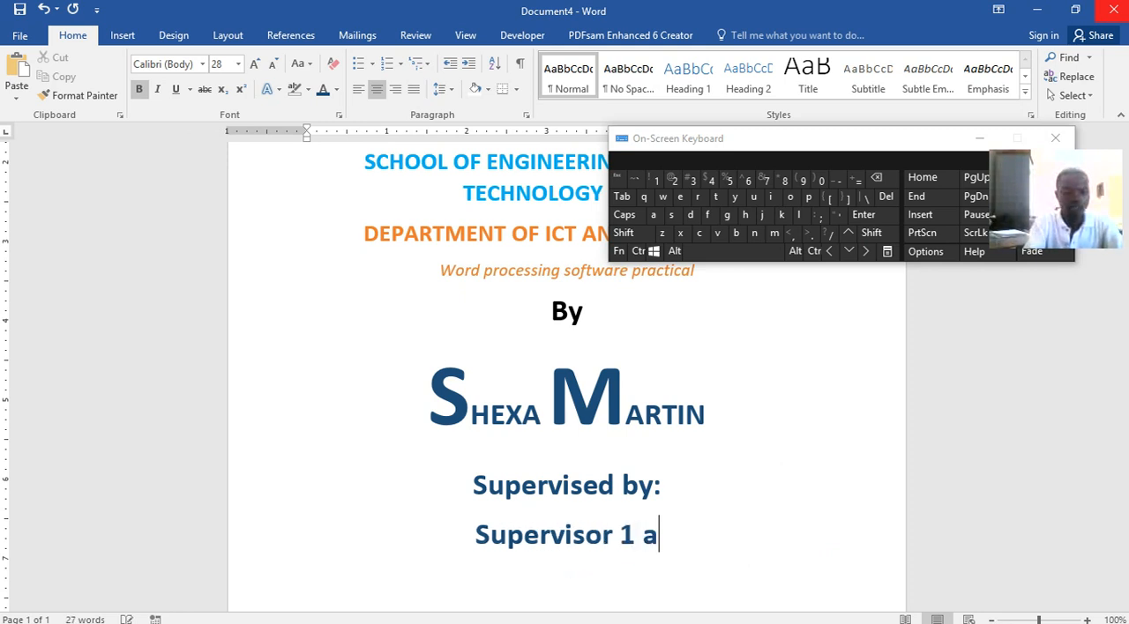
type("nd Super")
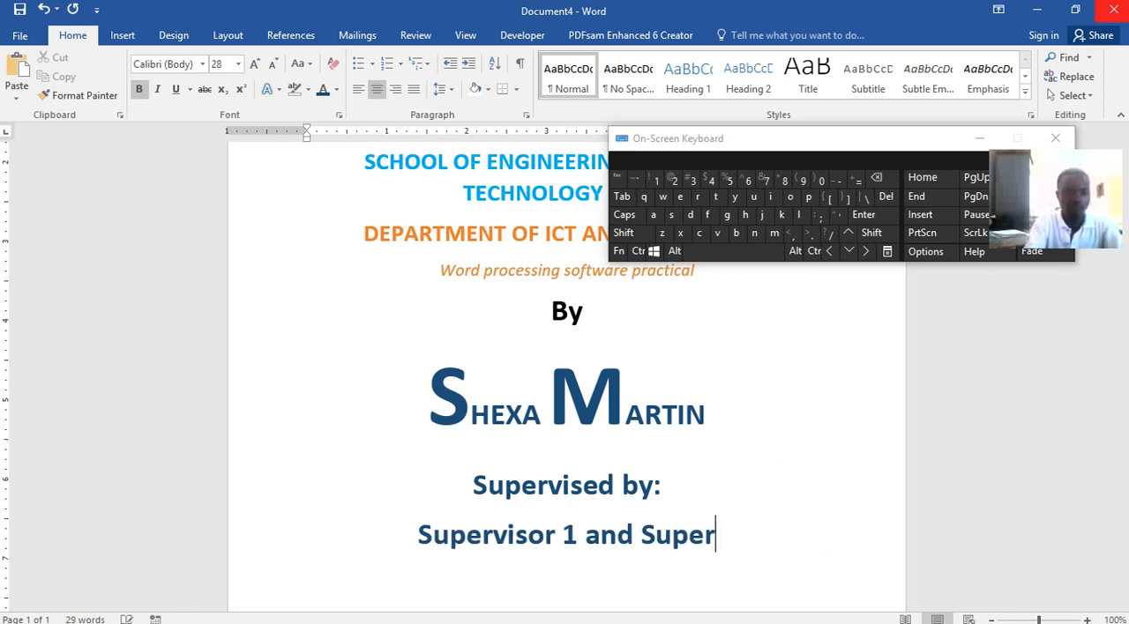
type("visor")
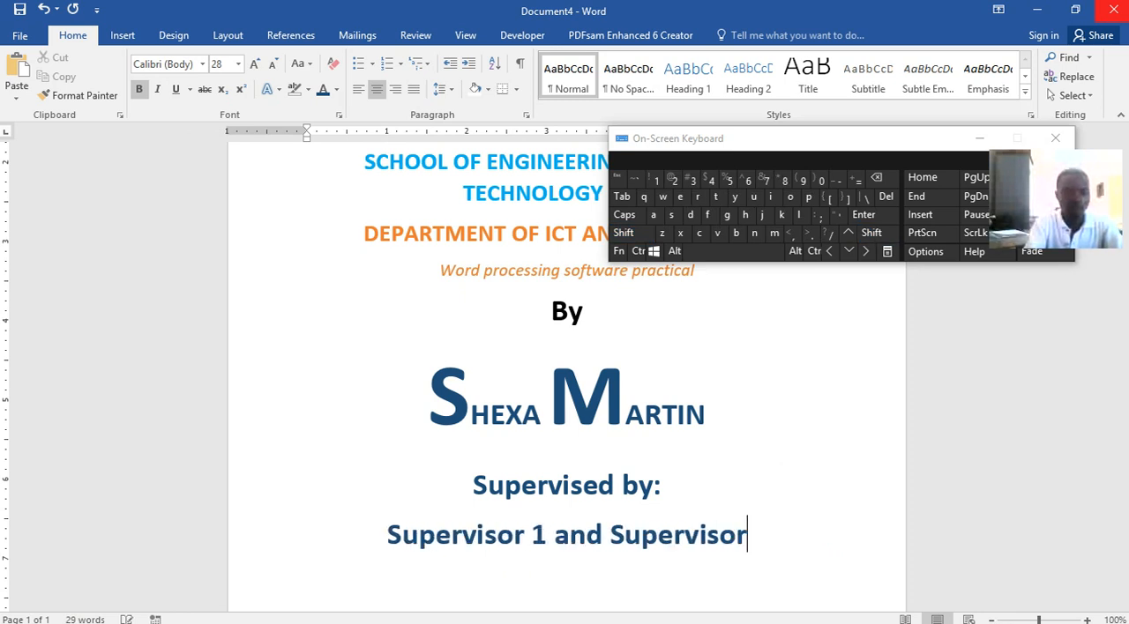
type(" 2")
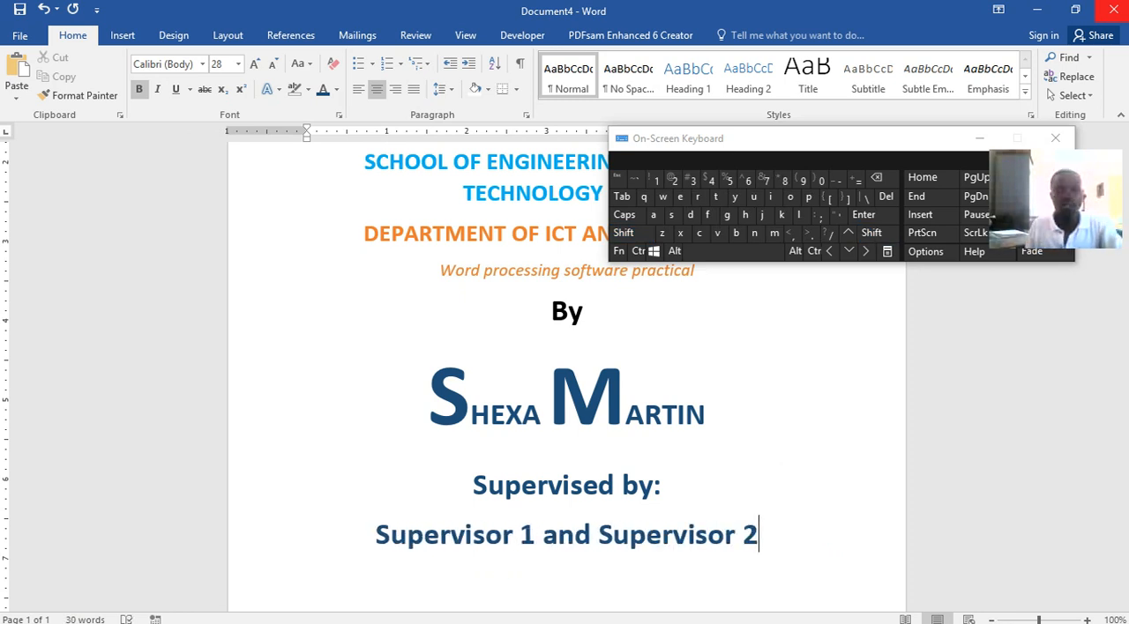
Draw a text box below the supervisor line and adjust it to about 4.42" wide and 0.56" high
scroll(1097, 40, "down", 1)
scroll(829, 463, "down", 3)
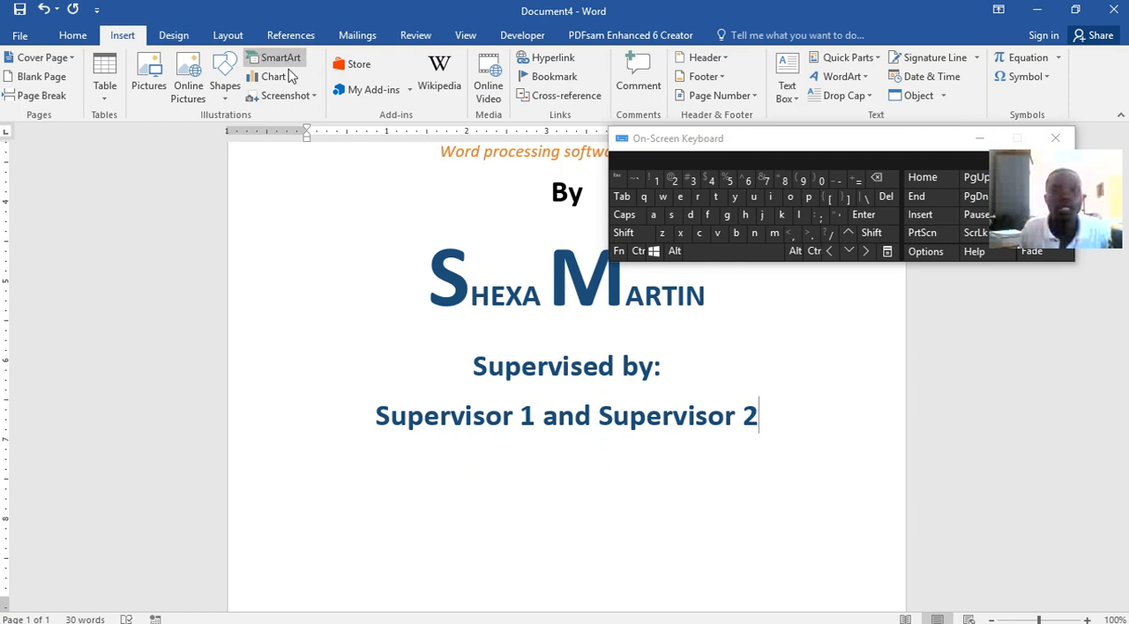
left_click(785, 70)
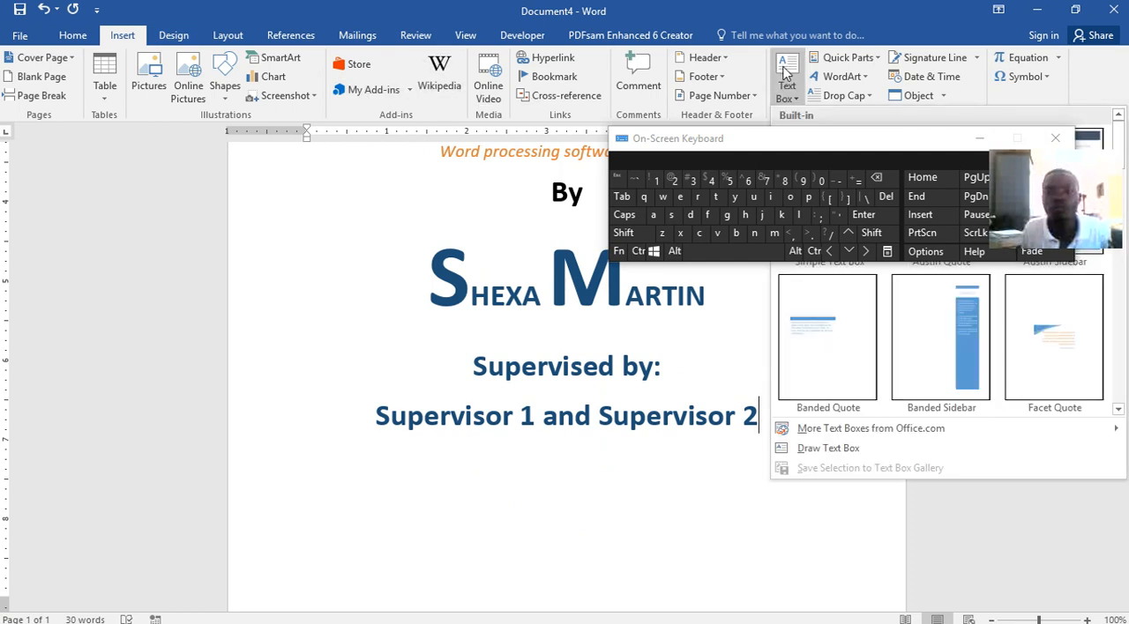
left_click(980, 138)
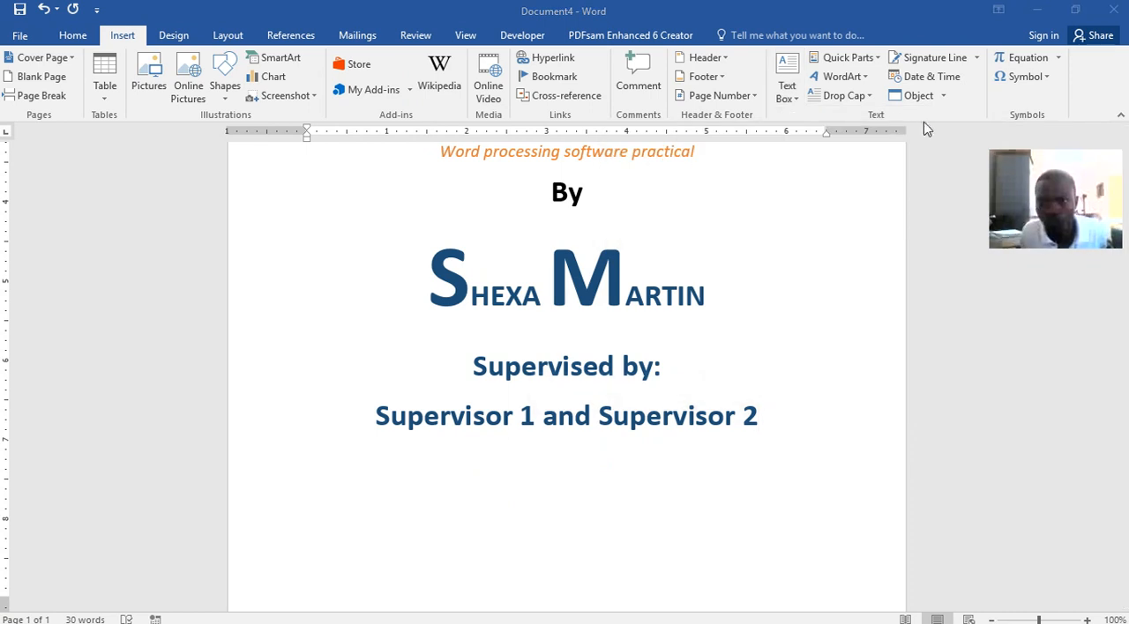
left_click(799, 104)
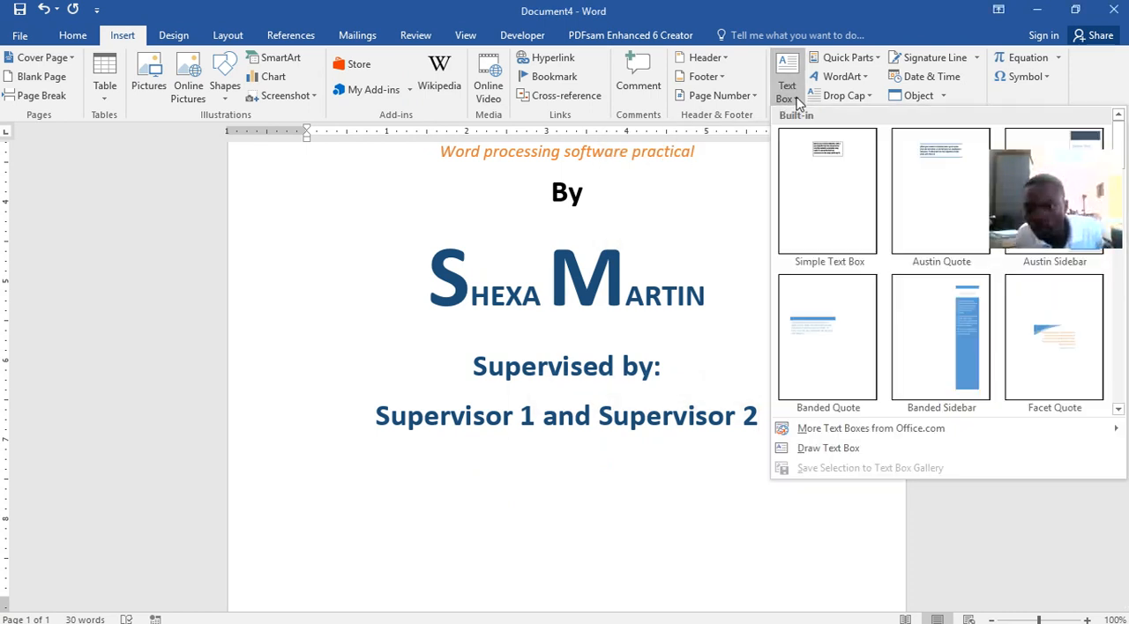
left_click(849, 448)
mouse_move(426, 464)
left_mouse_down()
mouse_move(747, 588)
mouse_move(780, 548)
left_mouse_up()
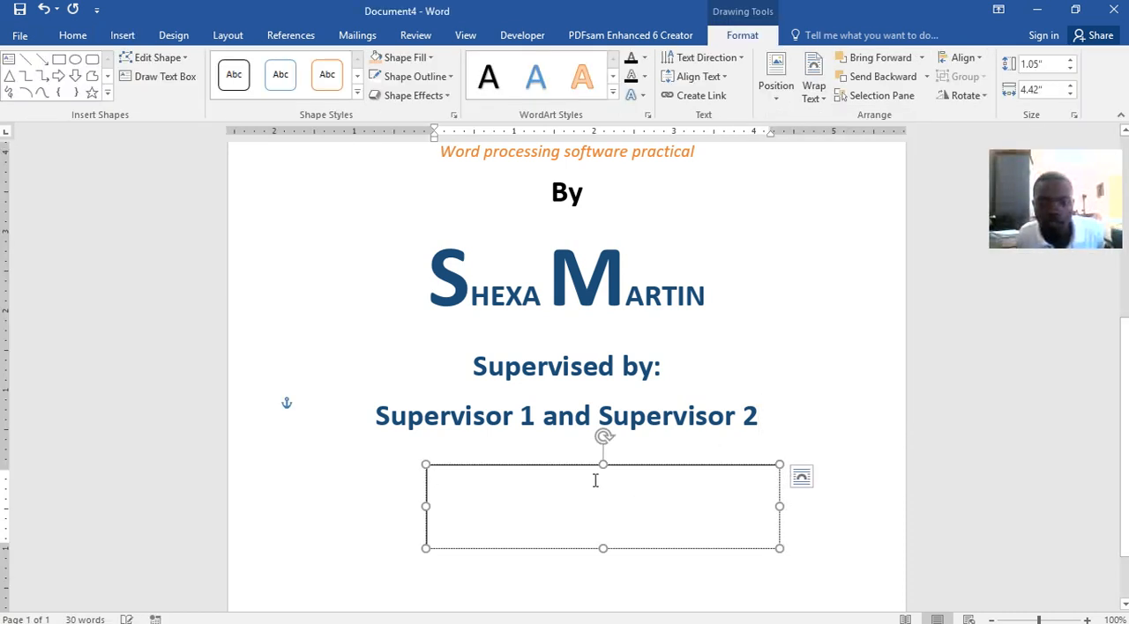
mouse_move(594, 468)
left_mouse_down()
mouse_move(588, 338)
mouse_move(594, 482)
mouse_move(576, 495)
mouse_move(581, 415)
mouse_move(585, 522)
mouse_move(582, 486)
left_mouse_up()
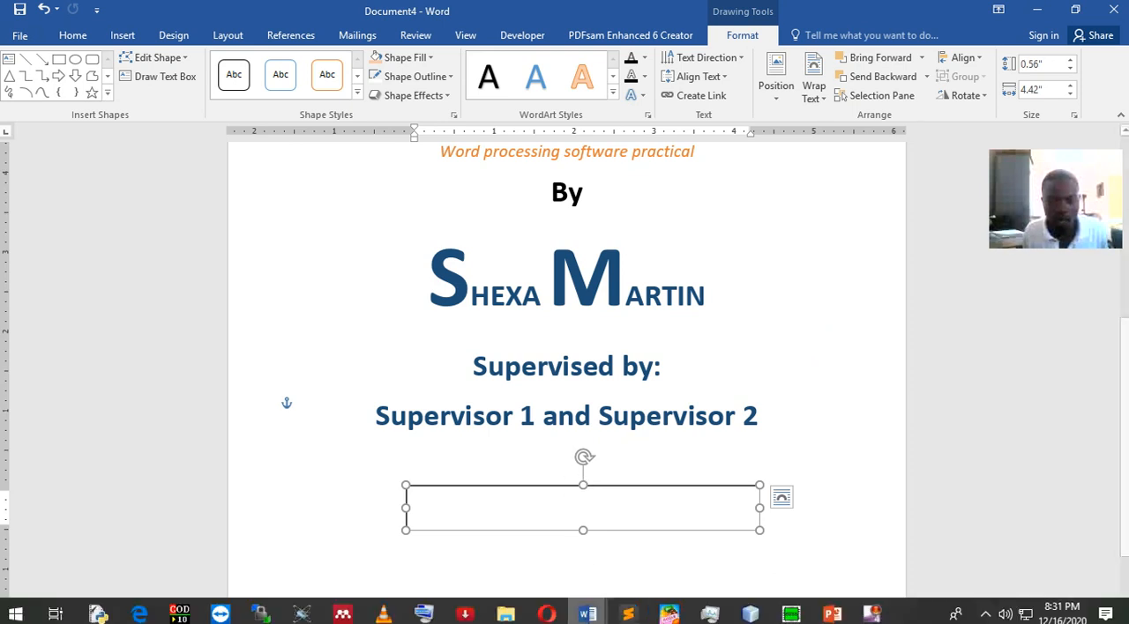
Switch to Word lecture.docx and examine the two text boxes that hold the submission statement
mouse_move(585, 620)
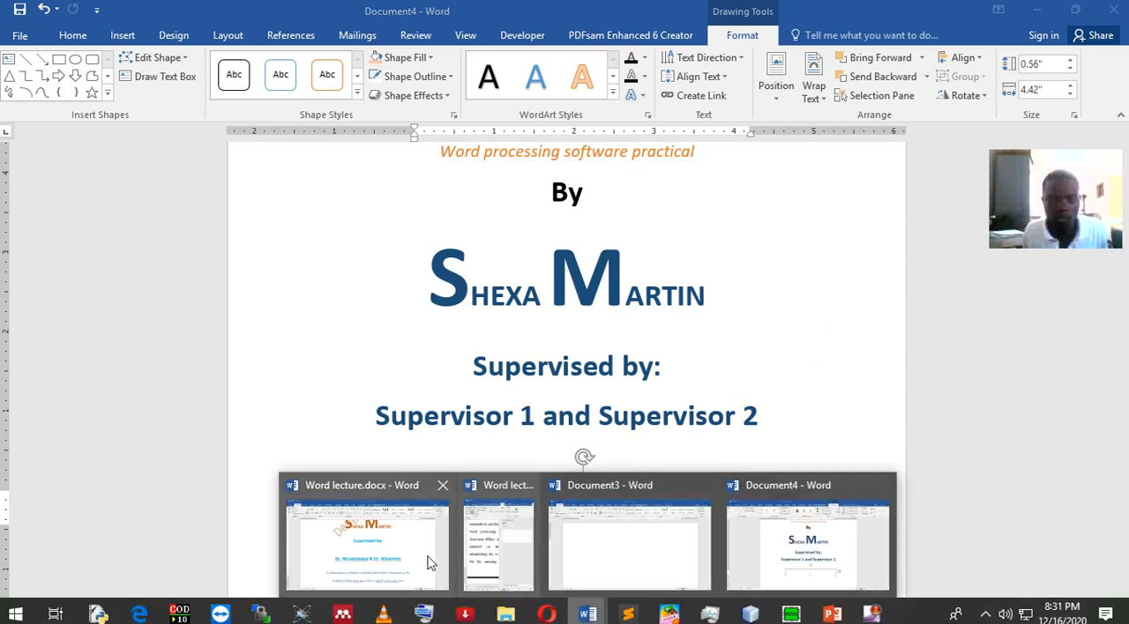
left_click(365, 542)
scroll(587, 336, "down", 3)
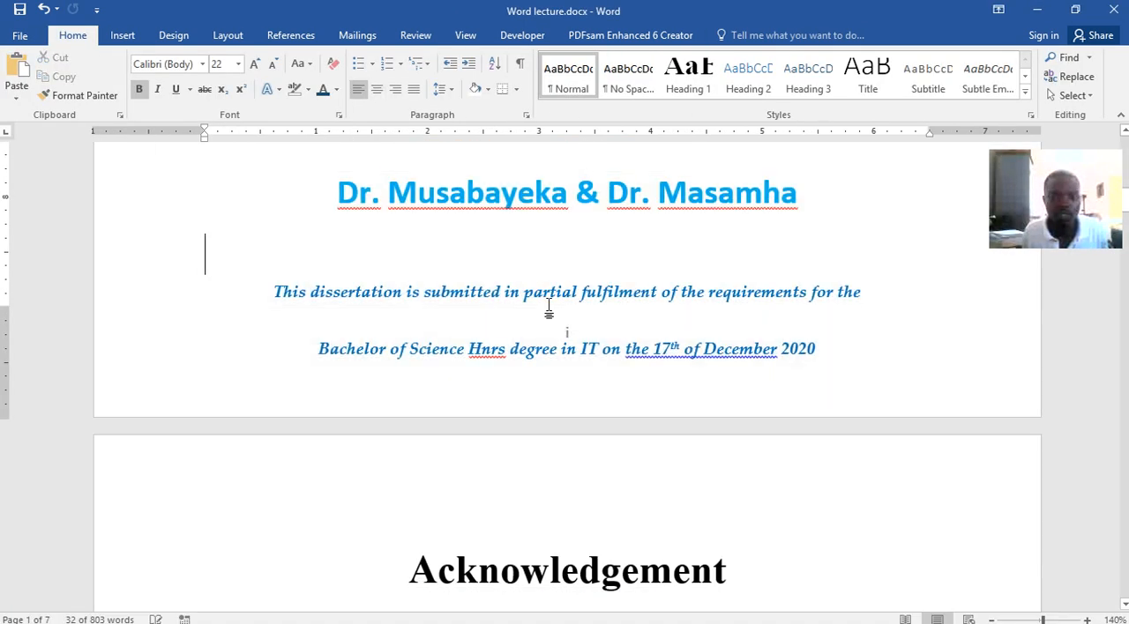
left_click(542, 305)
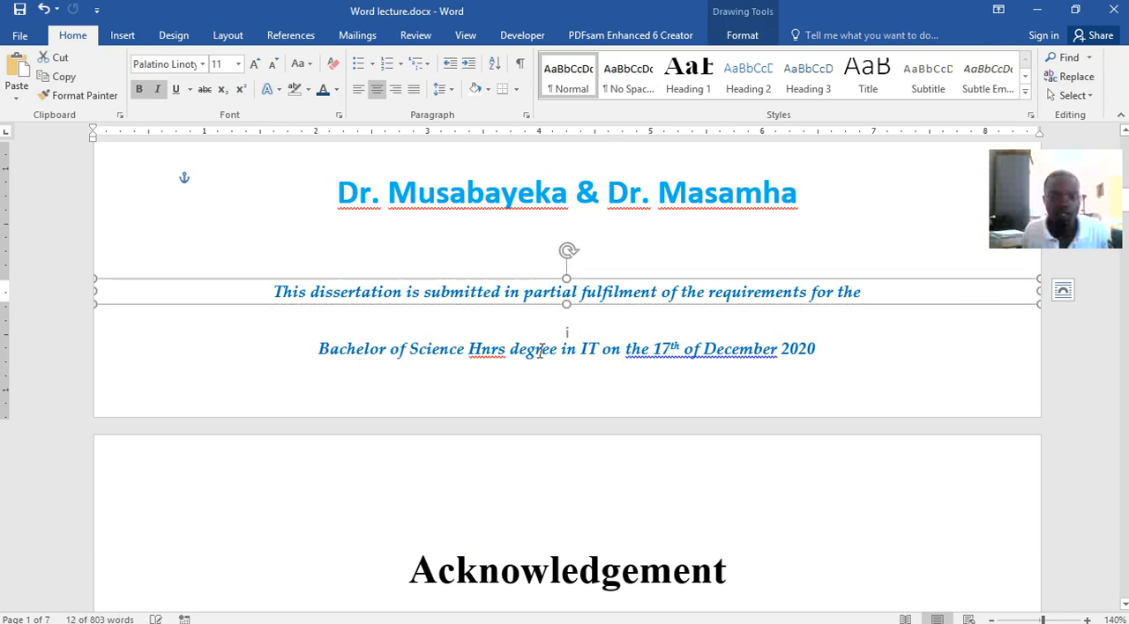
left_click(542, 336)
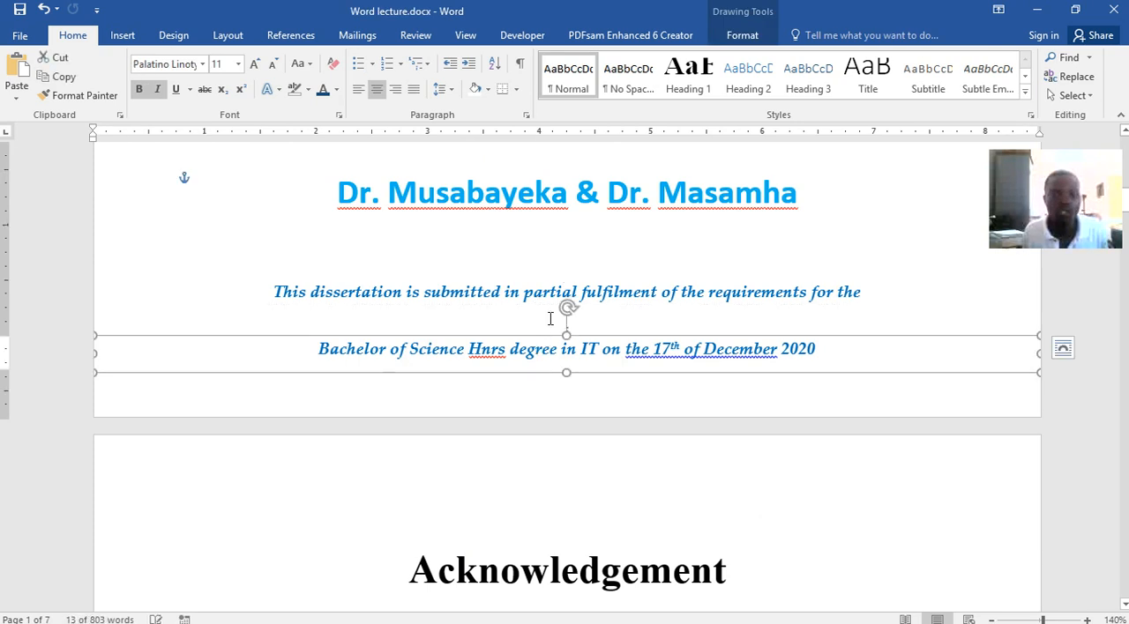
left_click(495, 292)
left_click_drag(281, 287, 425, 292)
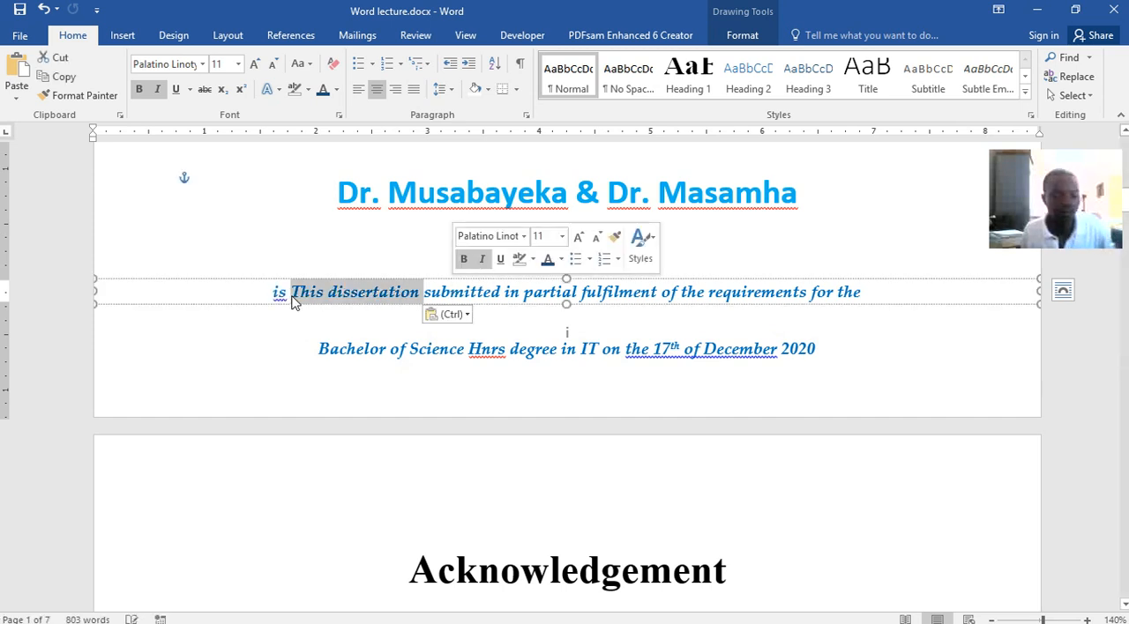
key("ctrl+z")
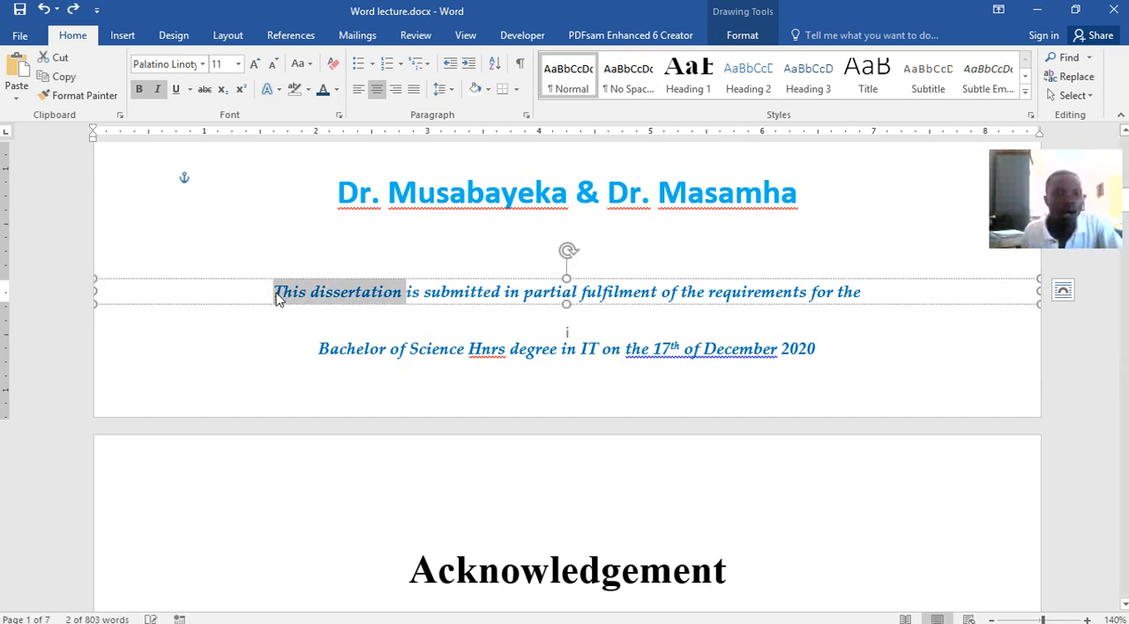
Copy "This dissertation is submitted in partial fulfilment of the requirements for the" from Word lecture.docx and return to Document4
left_click(273, 292)
left_click_drag(284, 293, 842, 303)
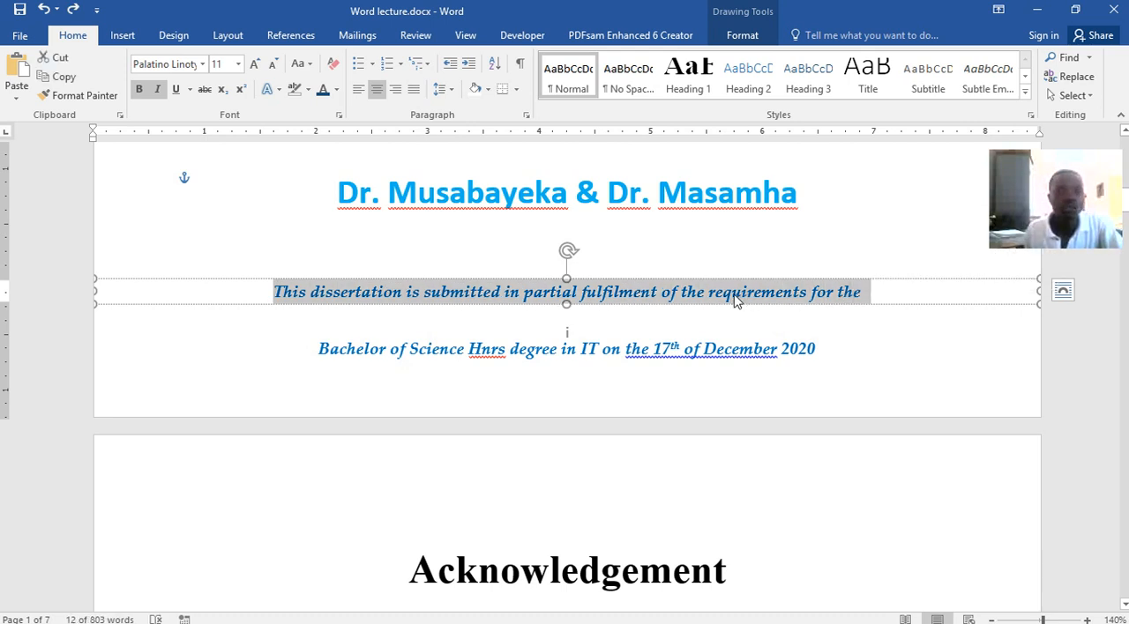
key("ctrl")
left_click(398, 294)
left_click_drag(273, 292, 870, 309)
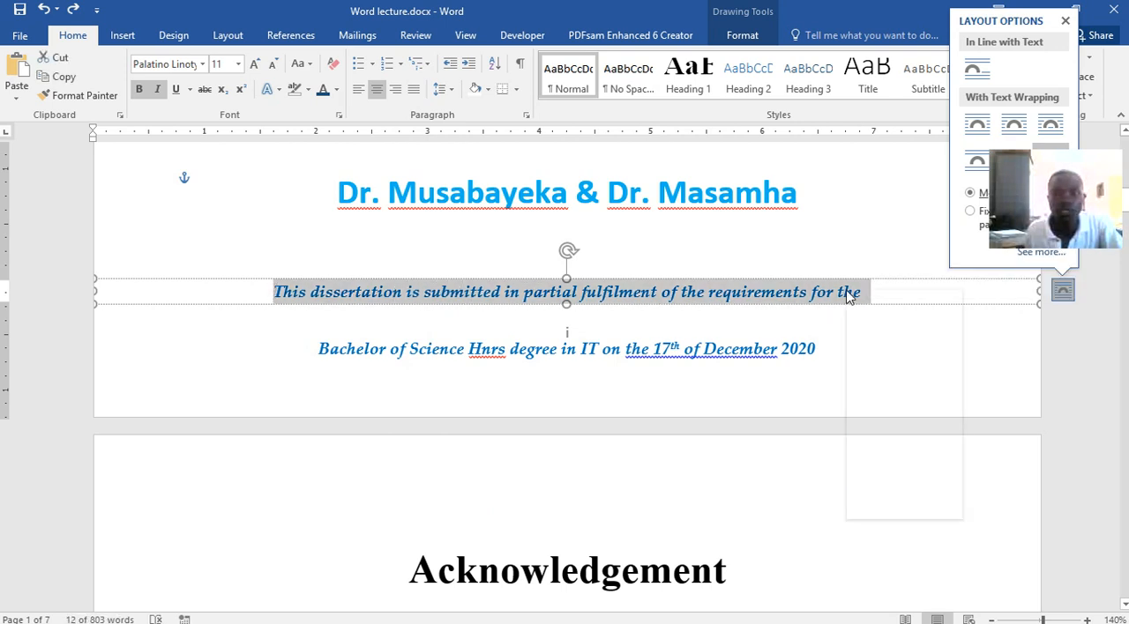
right_click(847, 297)
left_click(871, 321)
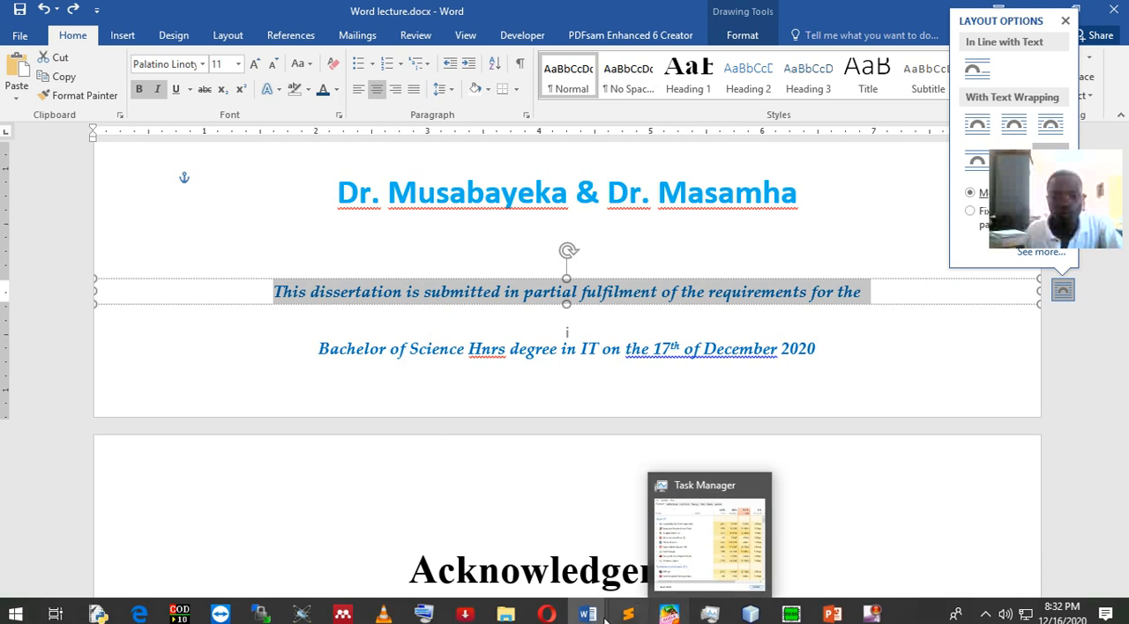
mouse_move(587, 614)
left_click(806, 543)
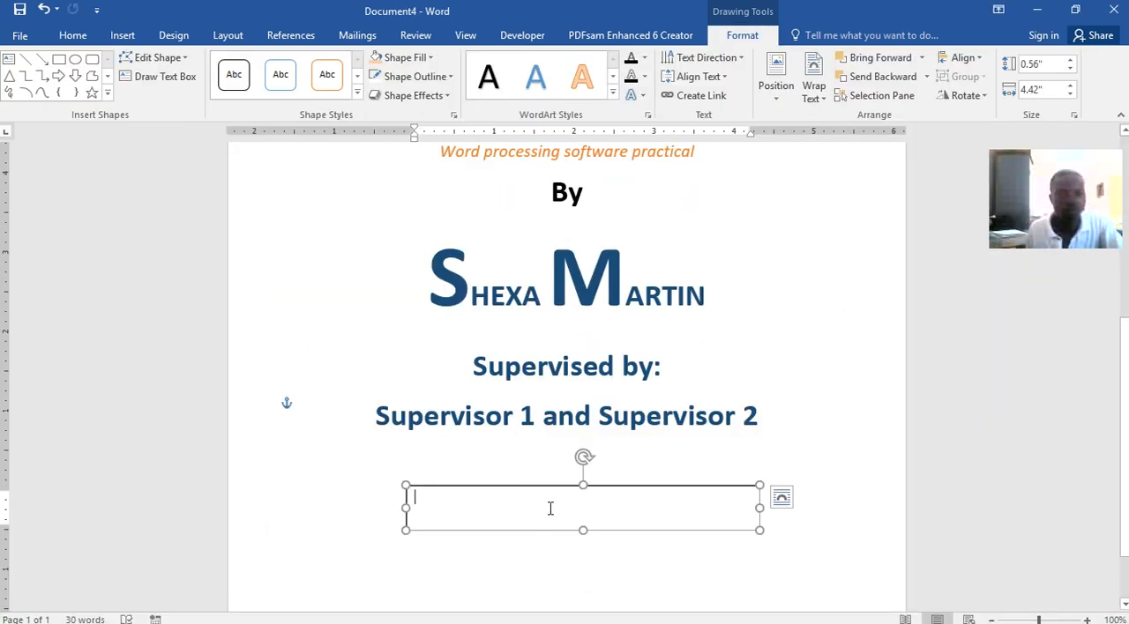
Paste the copied submission statement into the text box and resize the box to about 8.41" wide and 0.37" high
key("ctrl+v")
left_click_drag(759, 549, 901, 541)
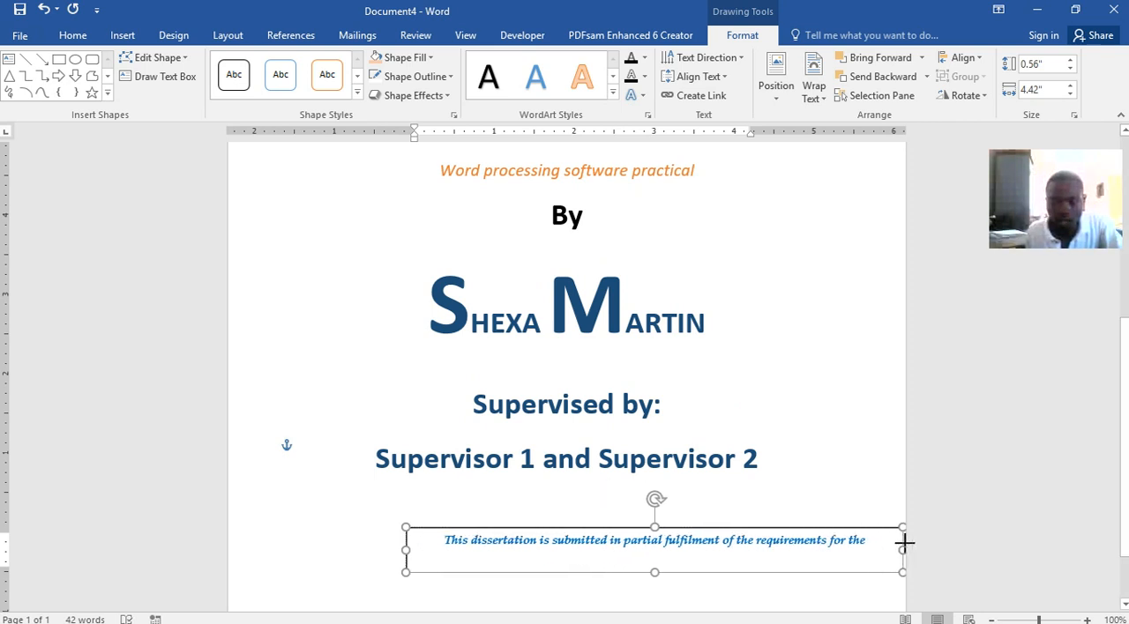
left_click_drag(406, 552, 228, 566)
left_click_drag(566, 573, 562, 557)
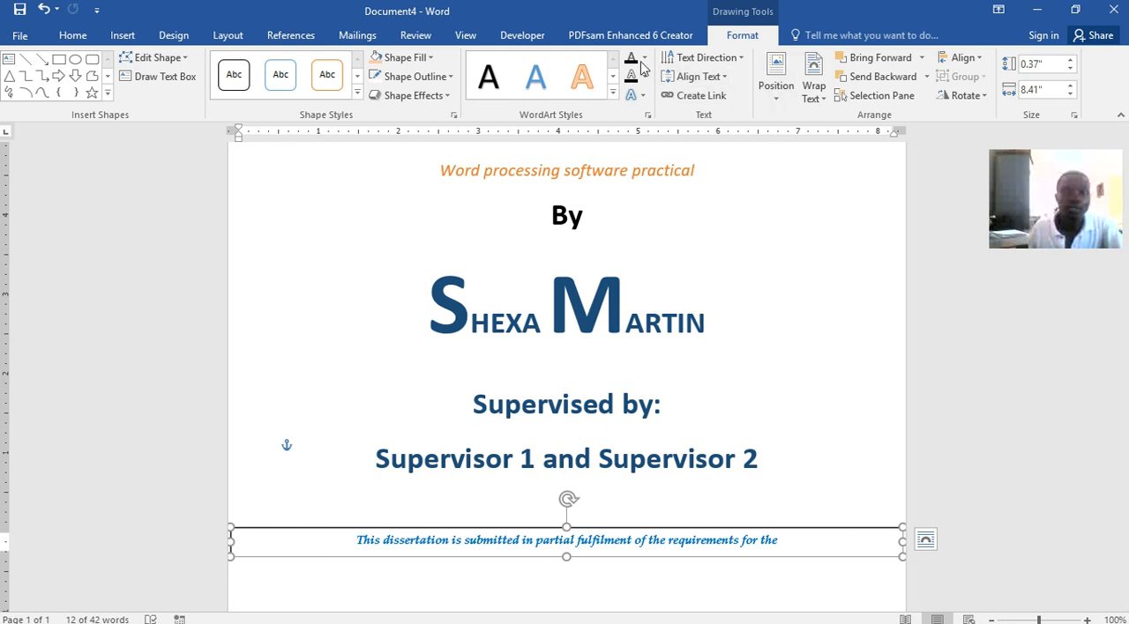
Draw a second text box about 7.66" wide and 0.48" high below the submission statement box
left_click(113, 39)
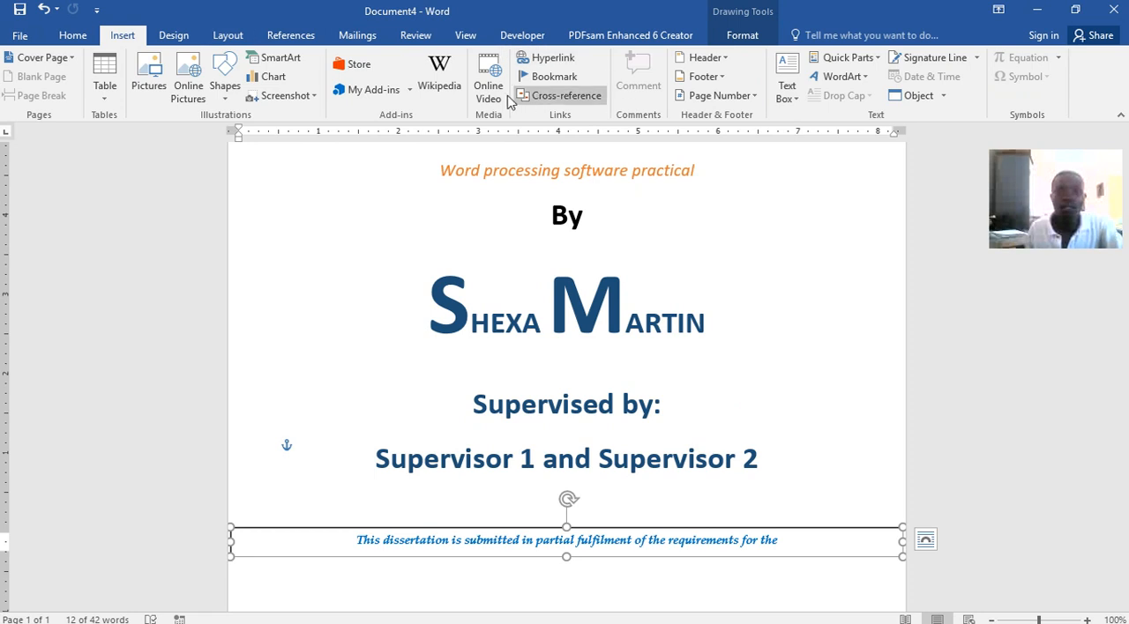
left_click(787, 89)
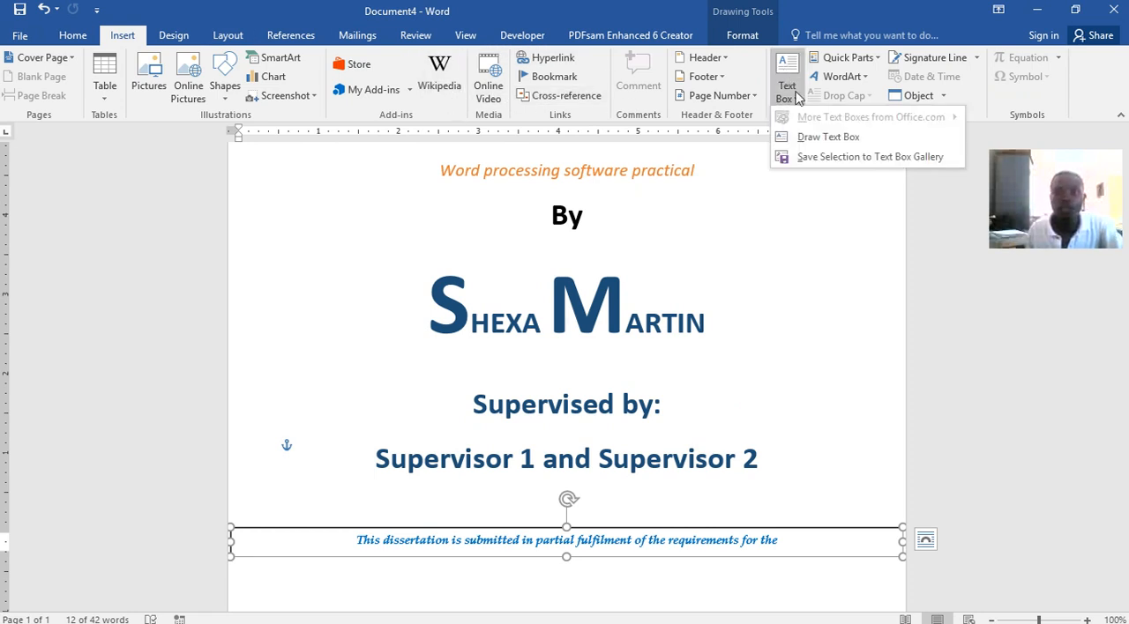
left_click(818, 138)
scroll(624, 264, "down", 2)
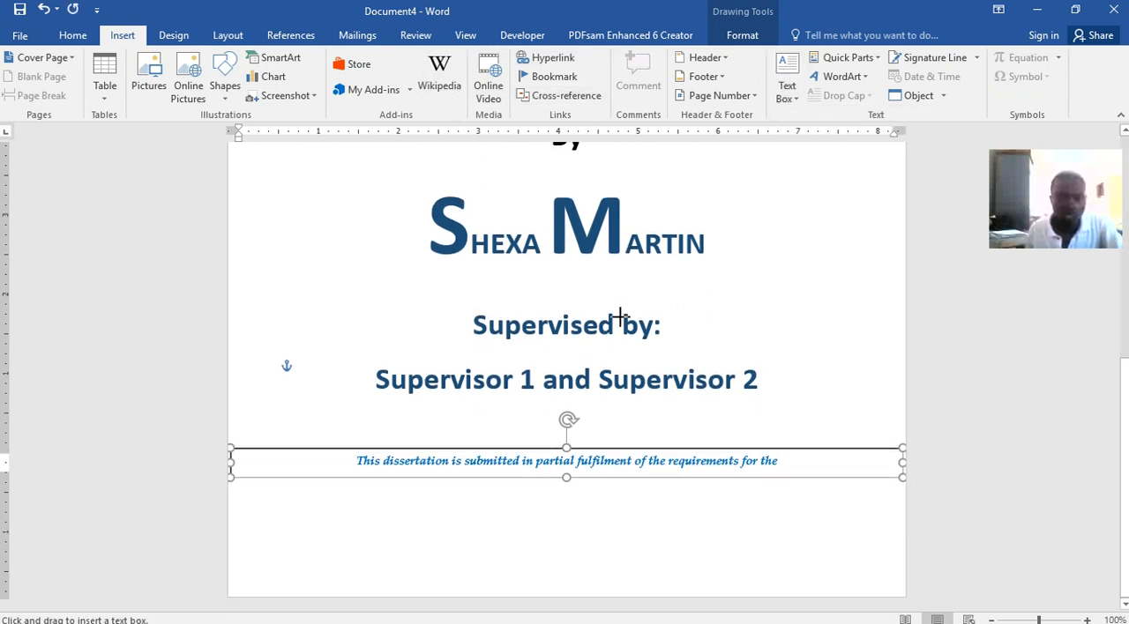
mouse_move(272, 520)
left_mouse_down()
mouse_move(418, 558)
mouse_move(701, 572)
mouse_move(884, 557)
left_mouse_up()
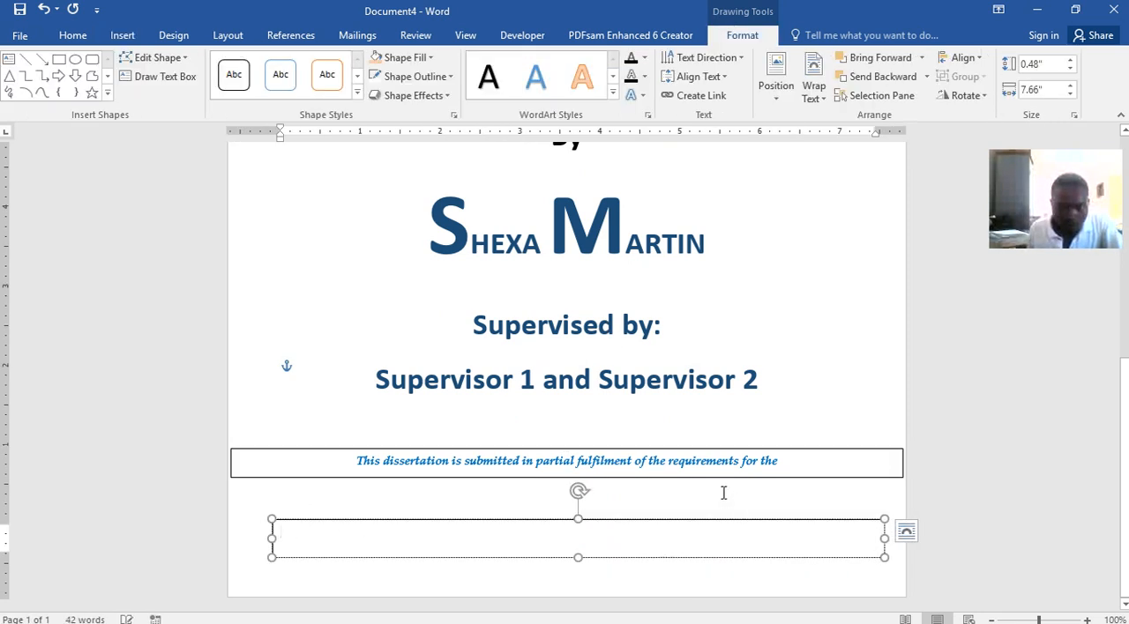
Check the degree line in Word lecture.docx, then enter "Bachelor of Science Hnrs Degree in Information Technology on the 17th" in Document4's new text box
mouse_move(587, 615)
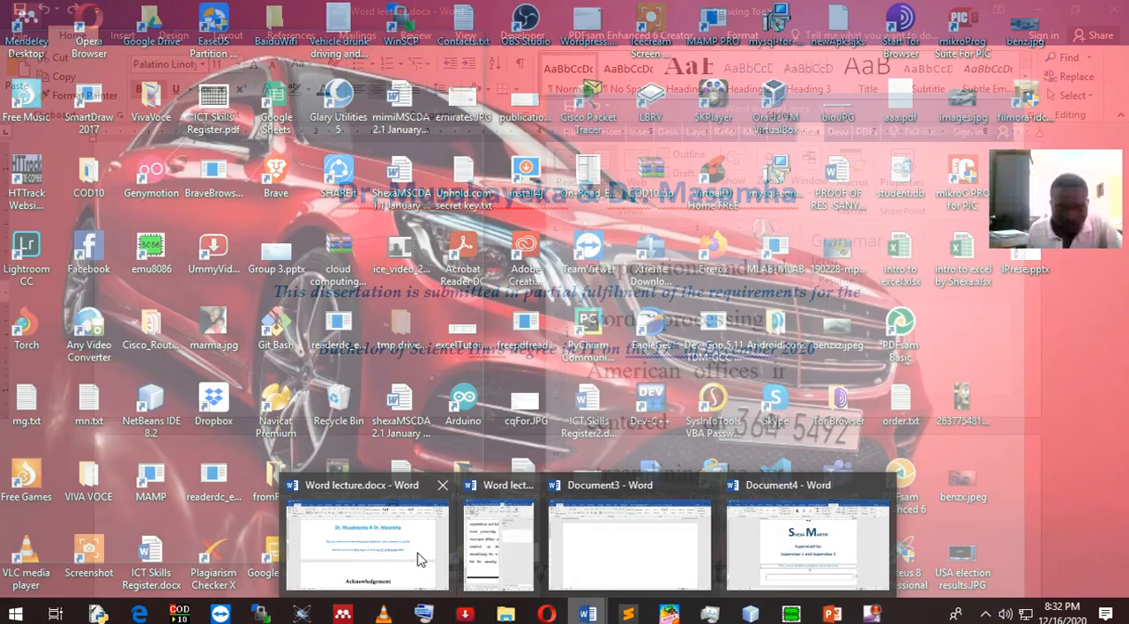
left_click(415, 559)
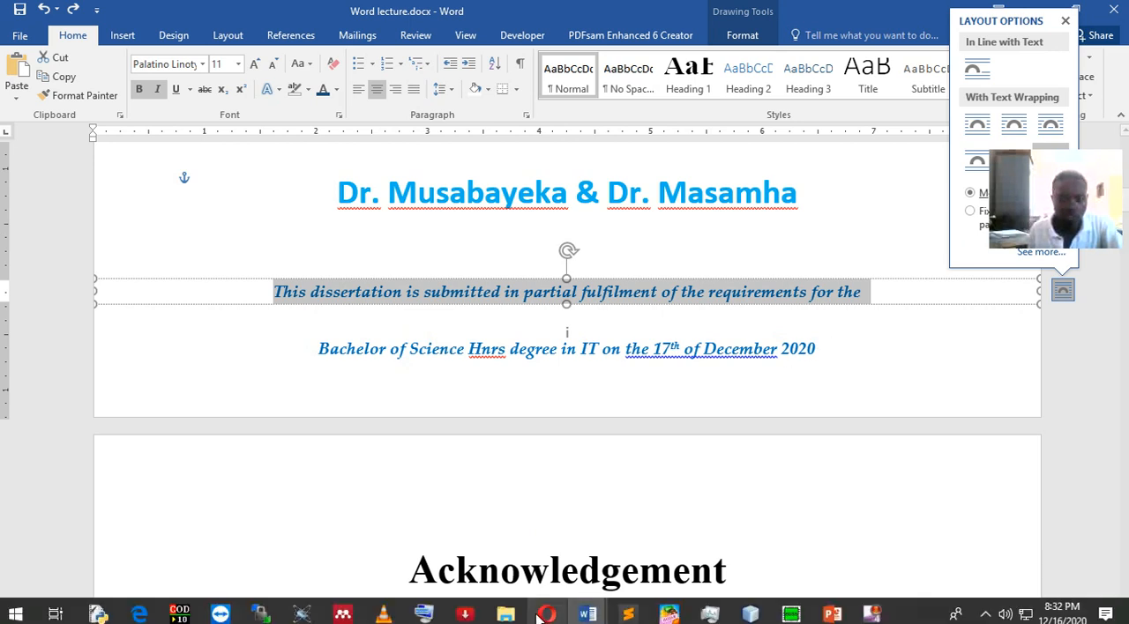
left_click(582, 615)
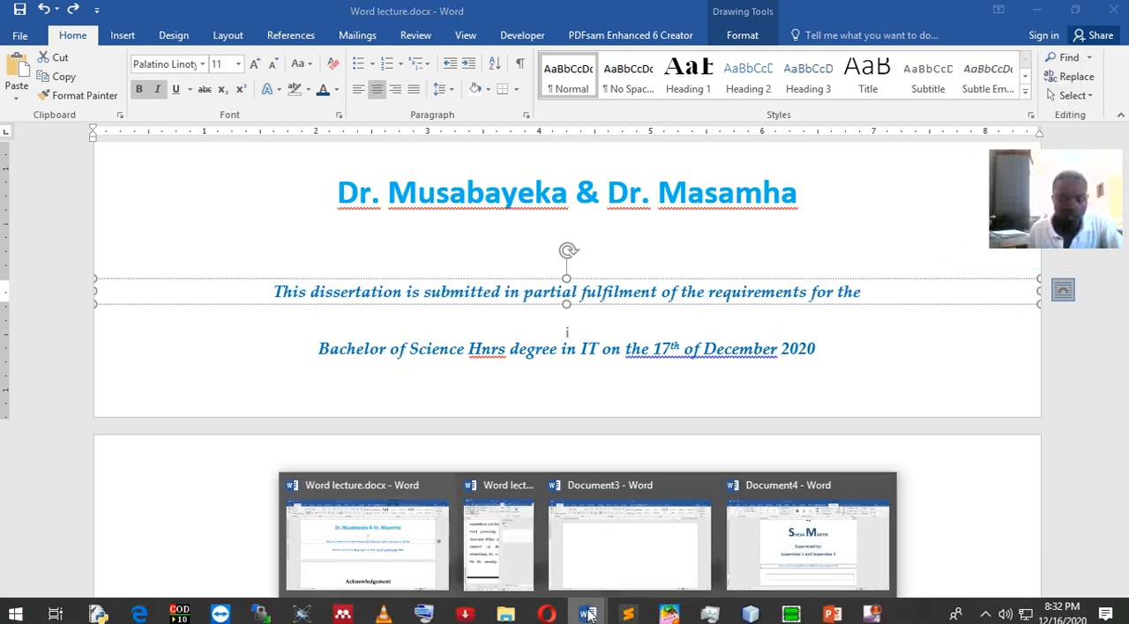
left_click(741, 547)
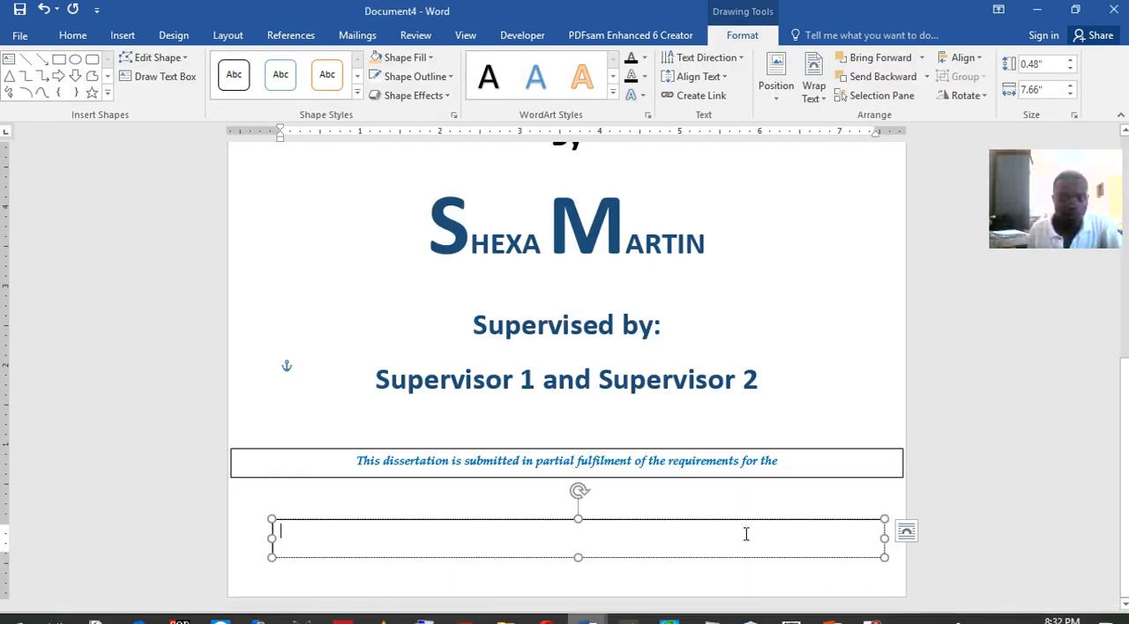
left_click(610, 548)
type("Bace")
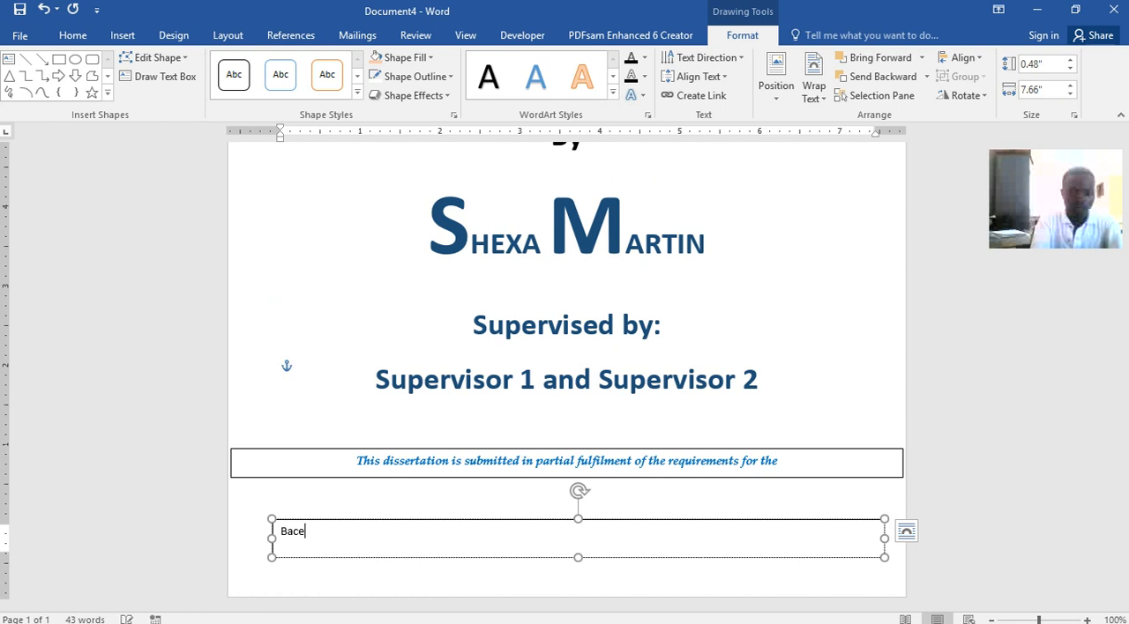
key("BackSpace")
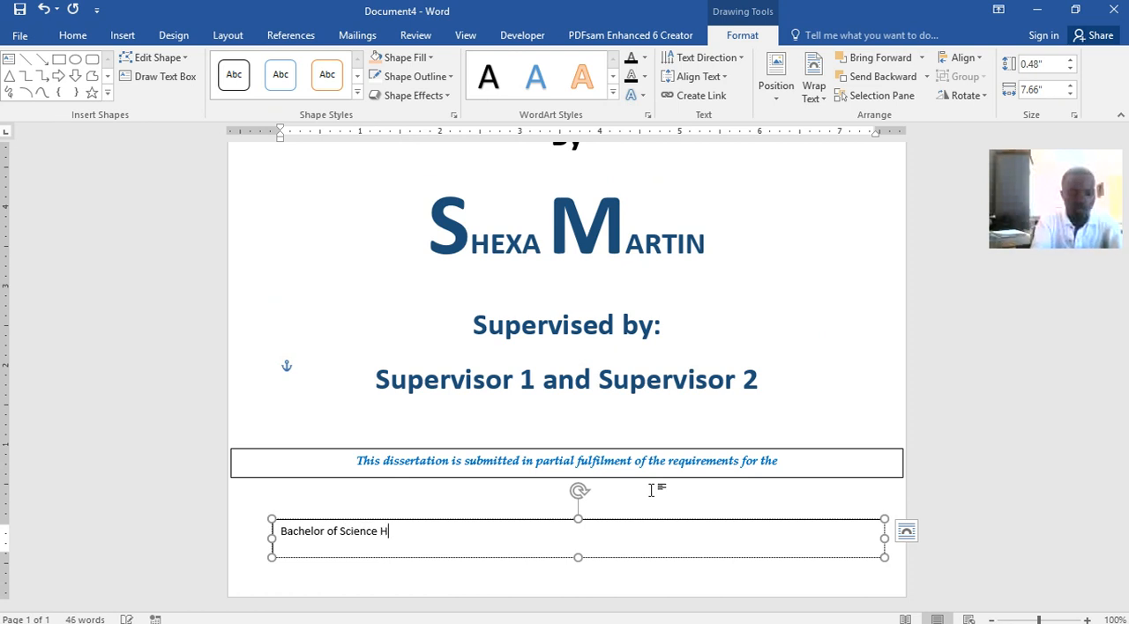
type("D")
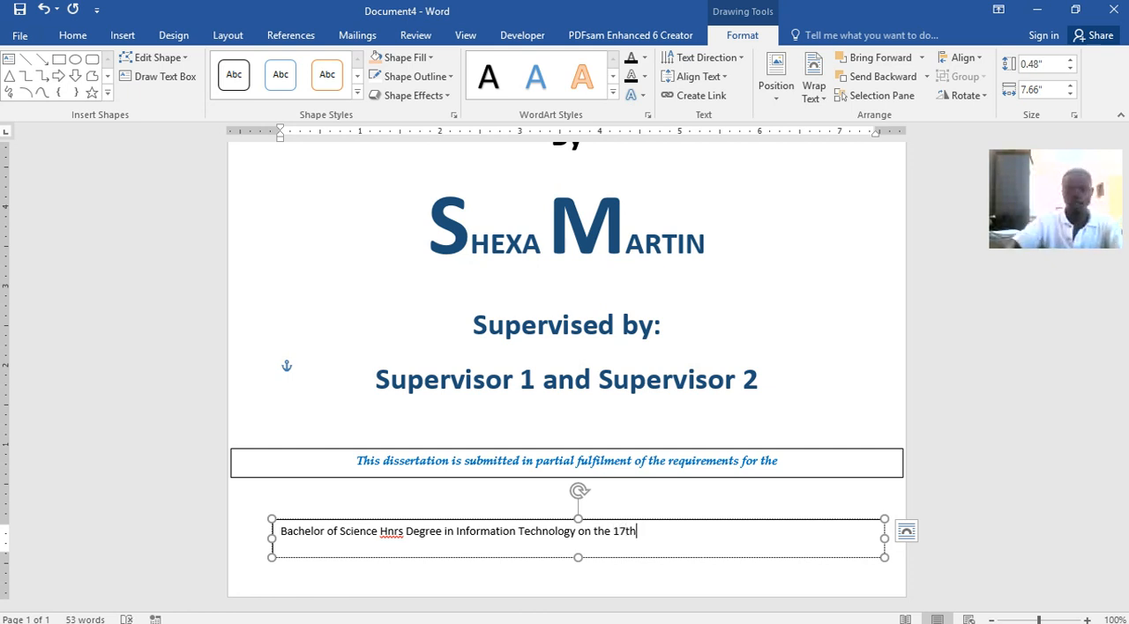
Format the "th" after 17 in the degree line as superscript
key("shift+Left")
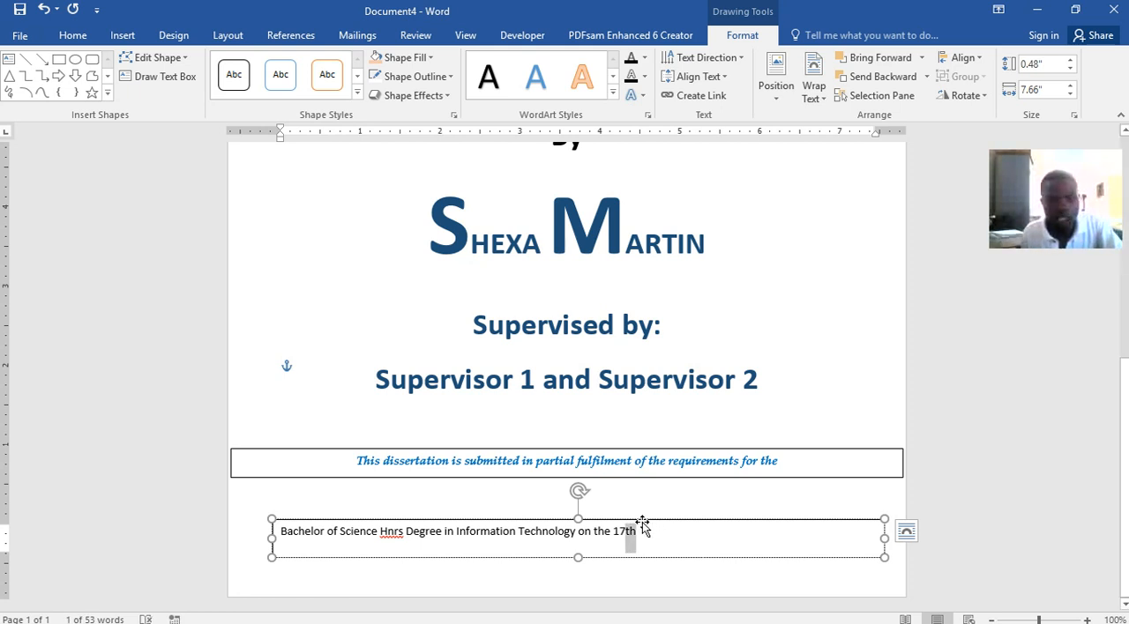
left_click(73, 35)
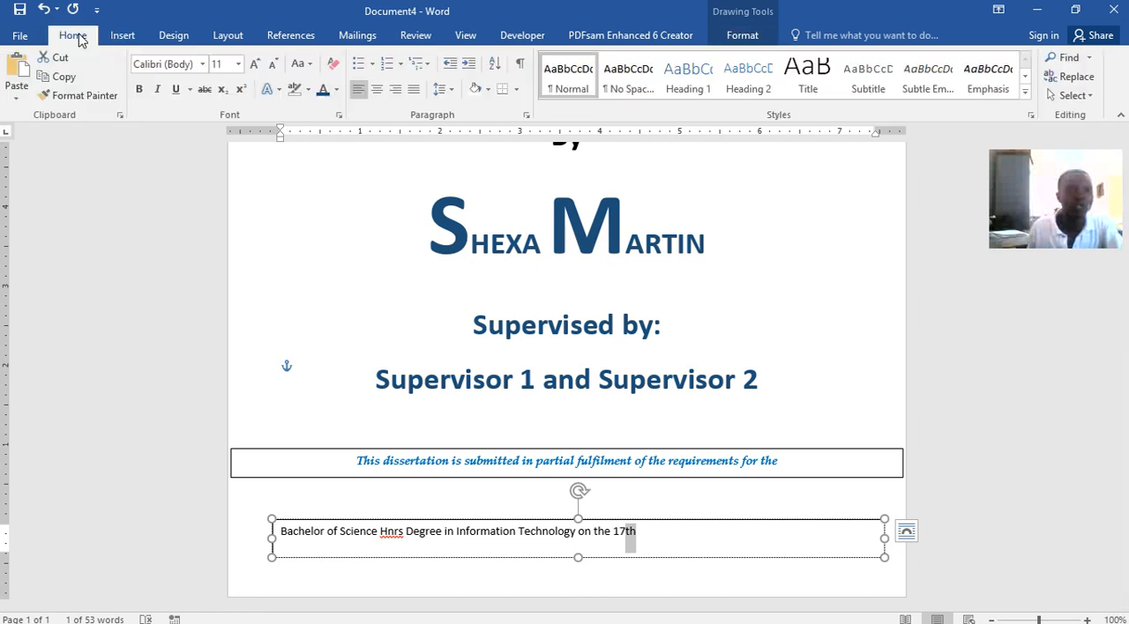
left_click(242, 92)
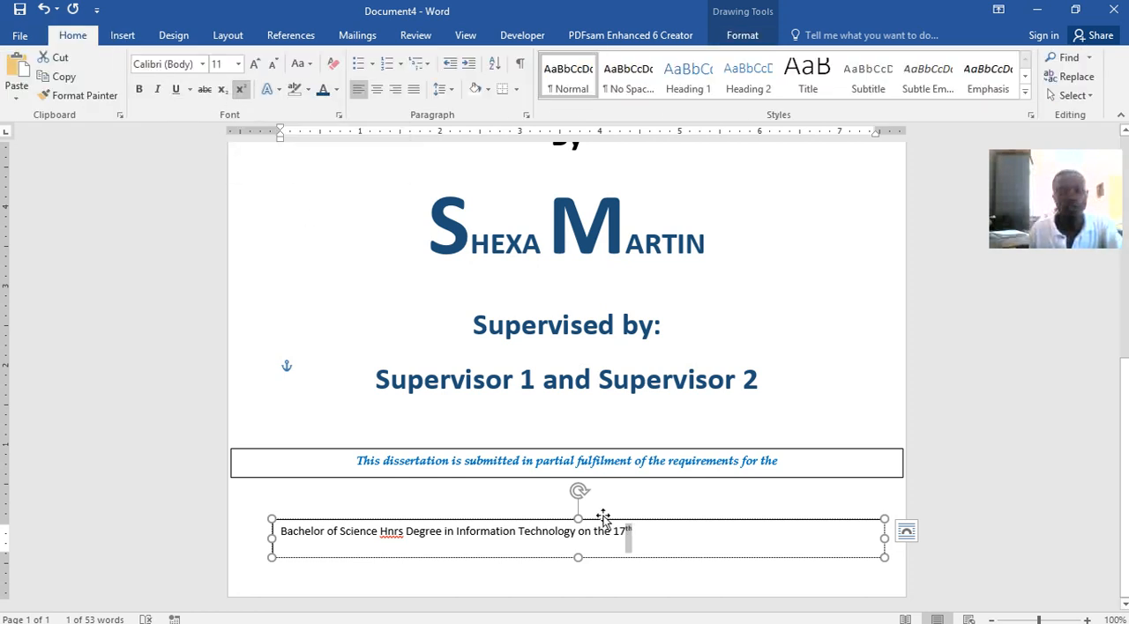
Enlarge the degree line's text to size 20 and extend its text box upward to fit both lines
left_click_drag(635, 532, 296, 526)
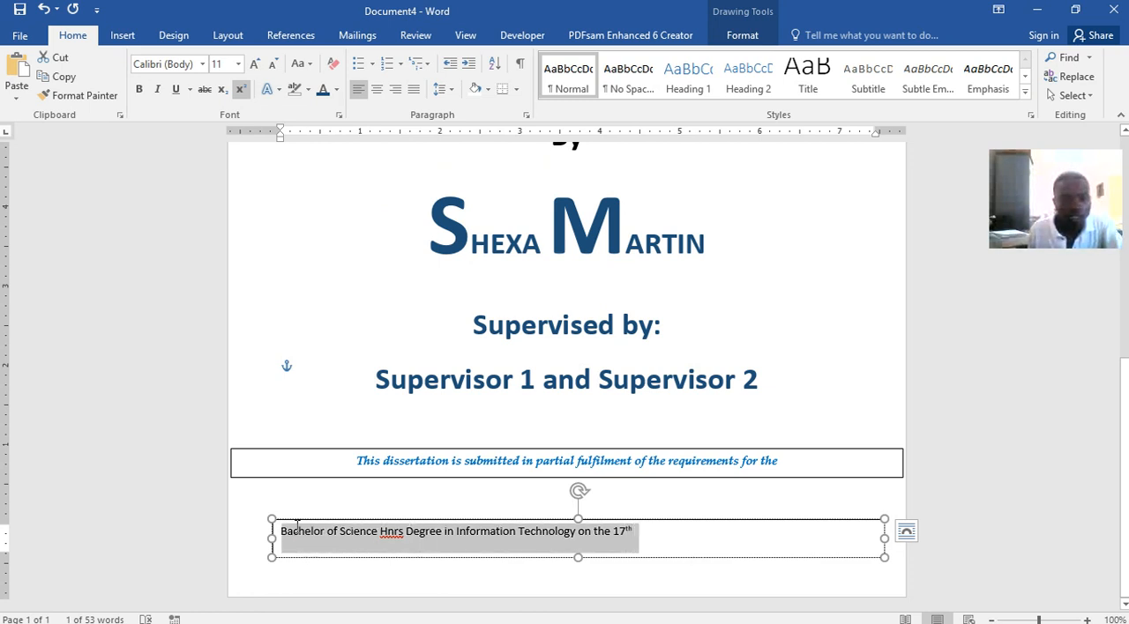
left_click(254, 65)
left_click(254, 65)
left_click(254, 65)
left_click(254, 66)
left_click(254, 65)
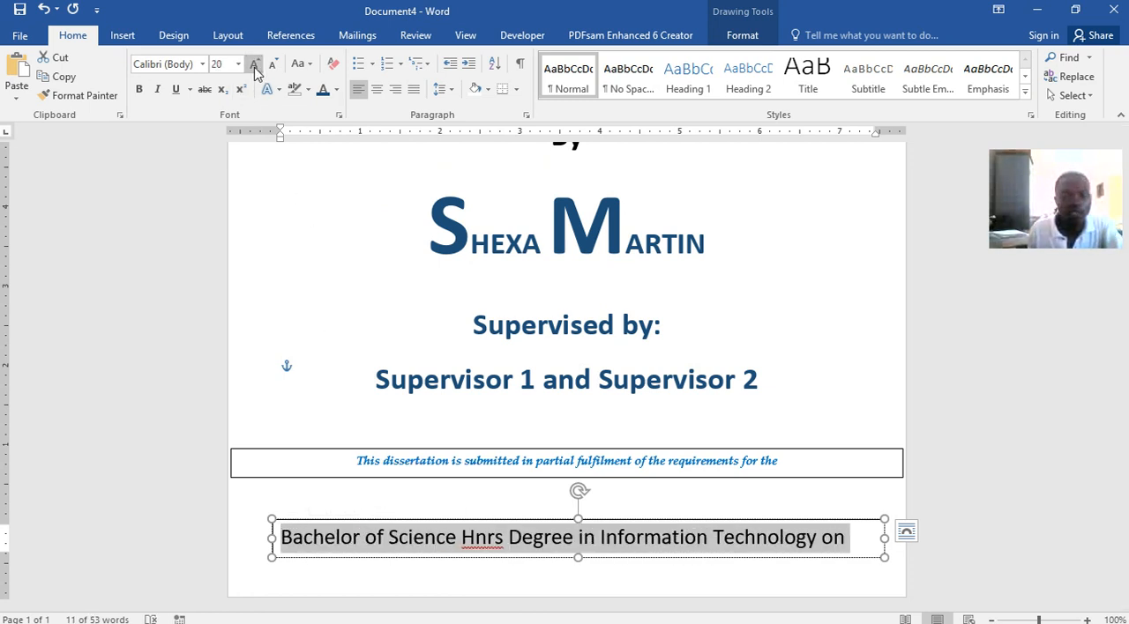
left_click_drag(576, 518, 576, 484)
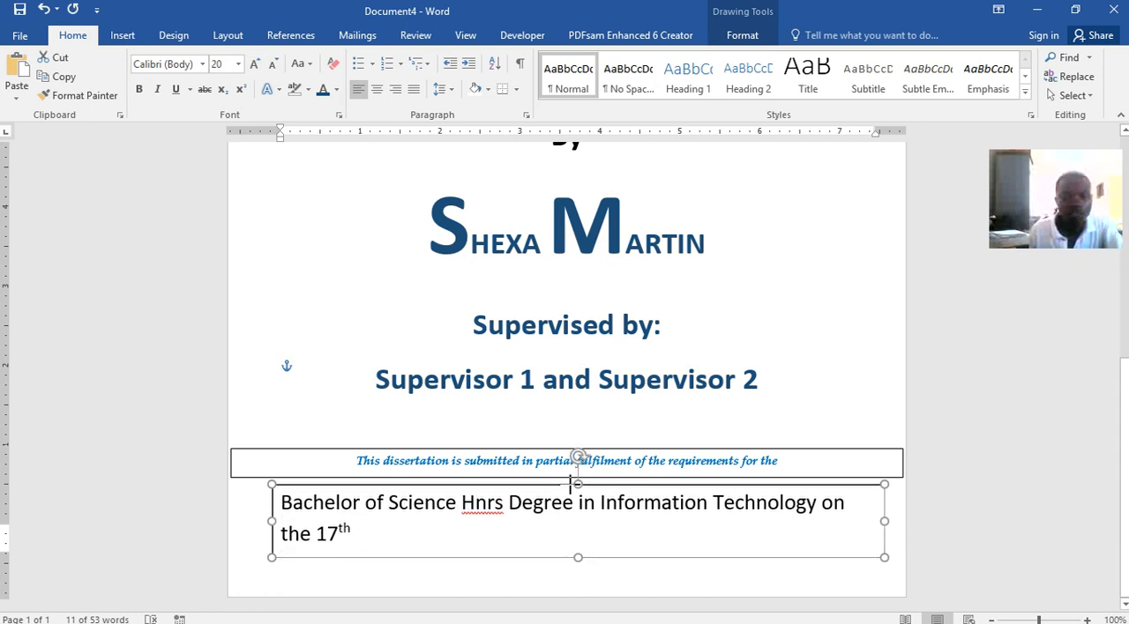
Try the "th" after 17 as normal text and as subscript, and return it to superscript
left_click_drag(356, 533, 340, 527)
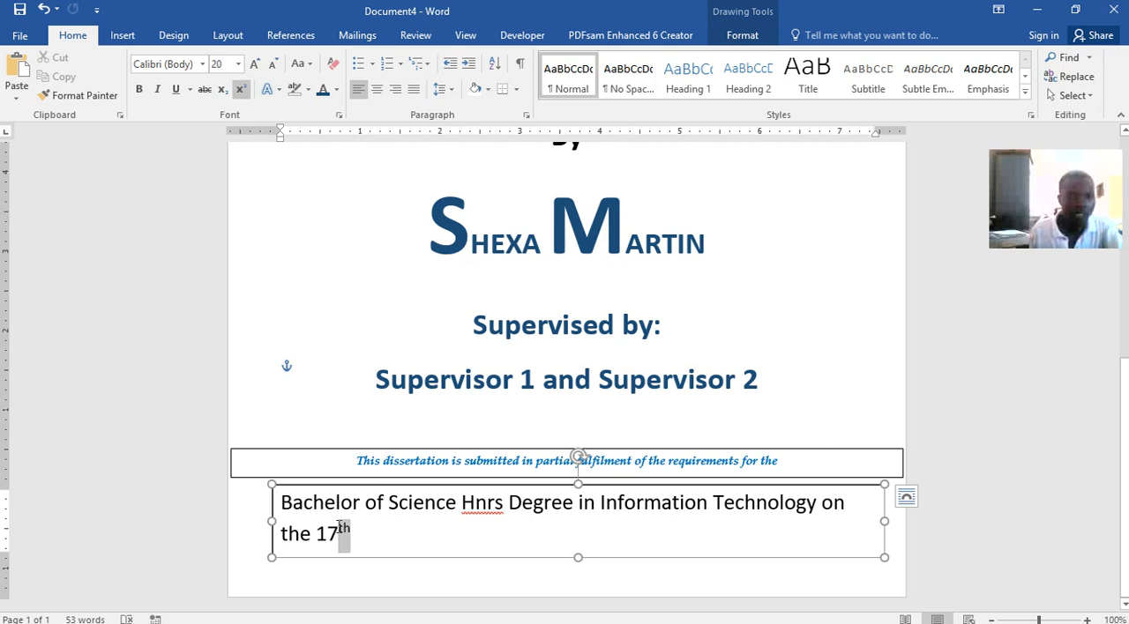
left_click(240, 89)
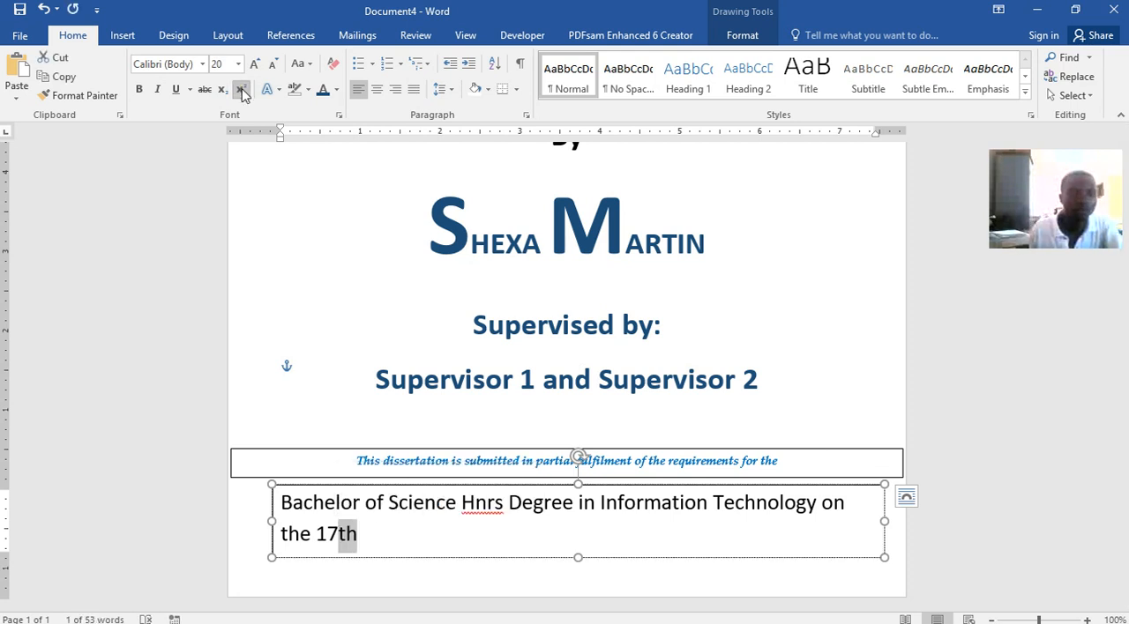
left_click(240, 89)
left_click(240, 89)
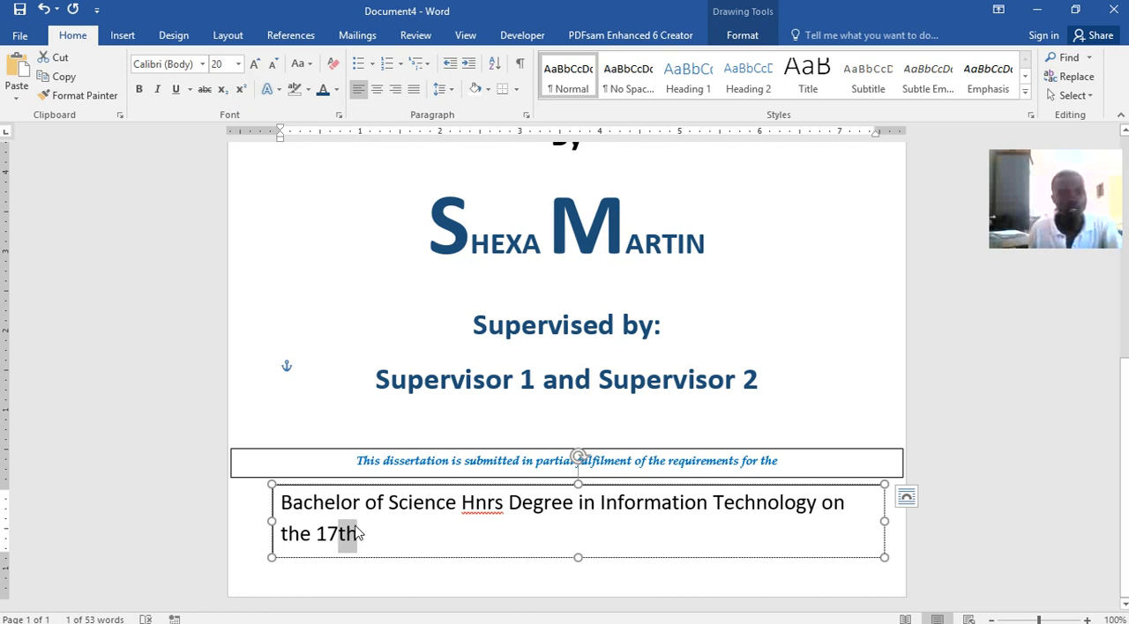
left_click(222, 90)
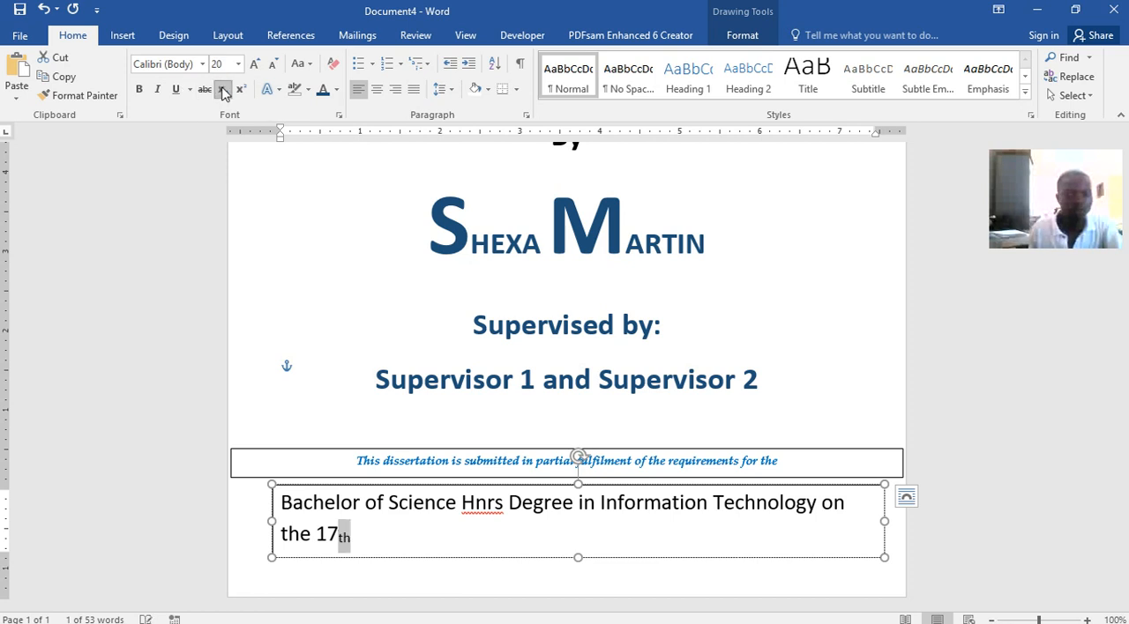
left_click(222, 90)
left_click(242, 91)
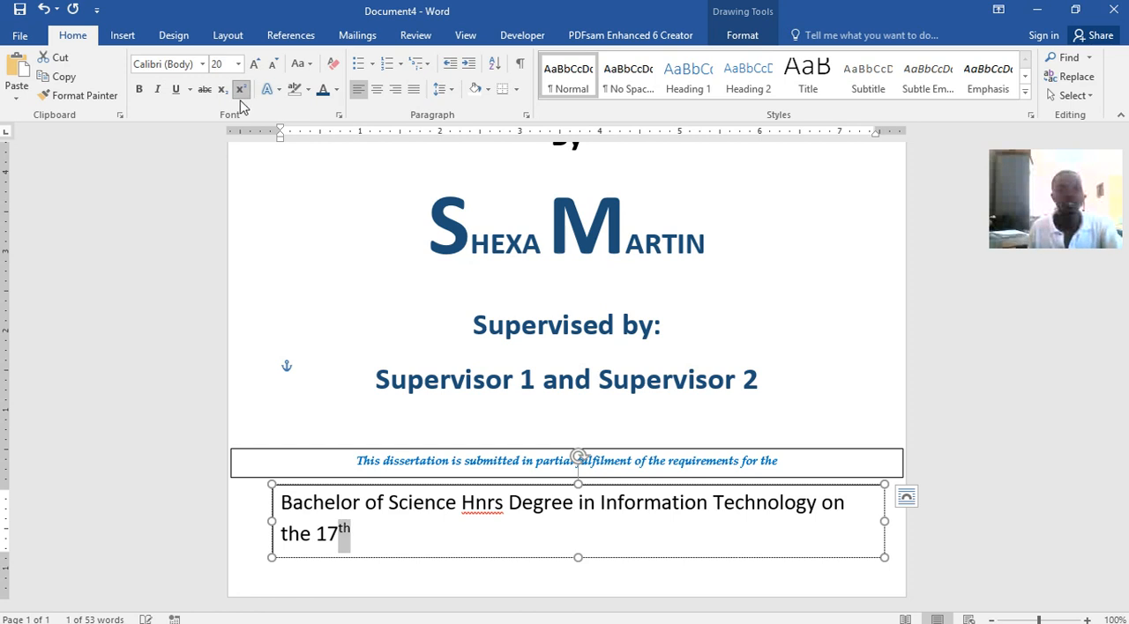
Turn off superscript after "17th" and add "December 2020" to complete the date
left_click(426, 539)
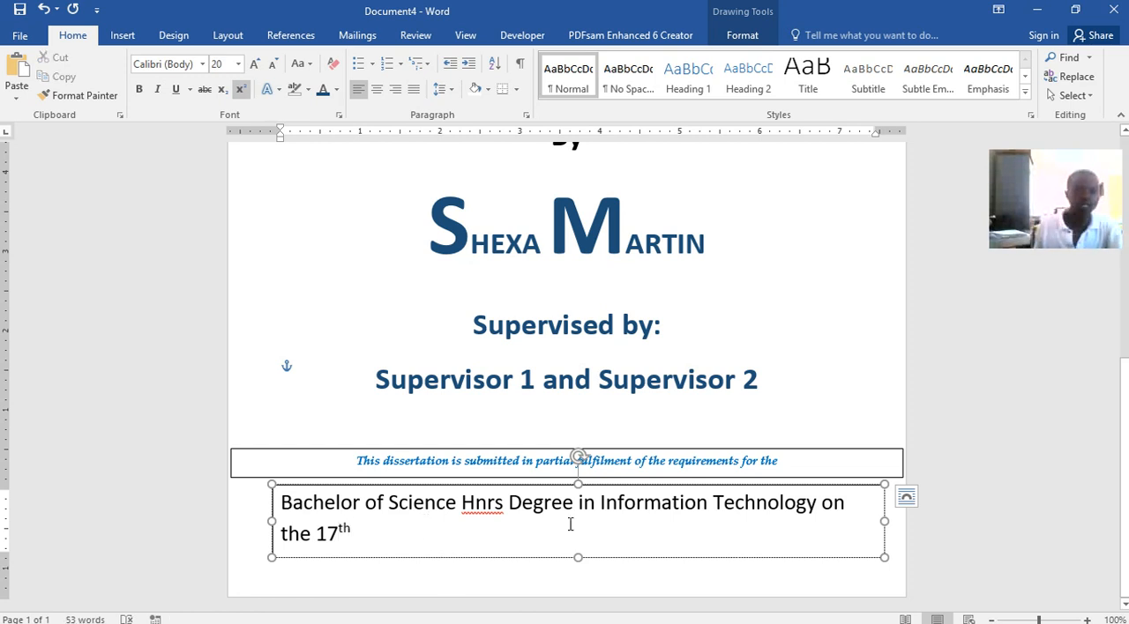
left_click(241, 89)
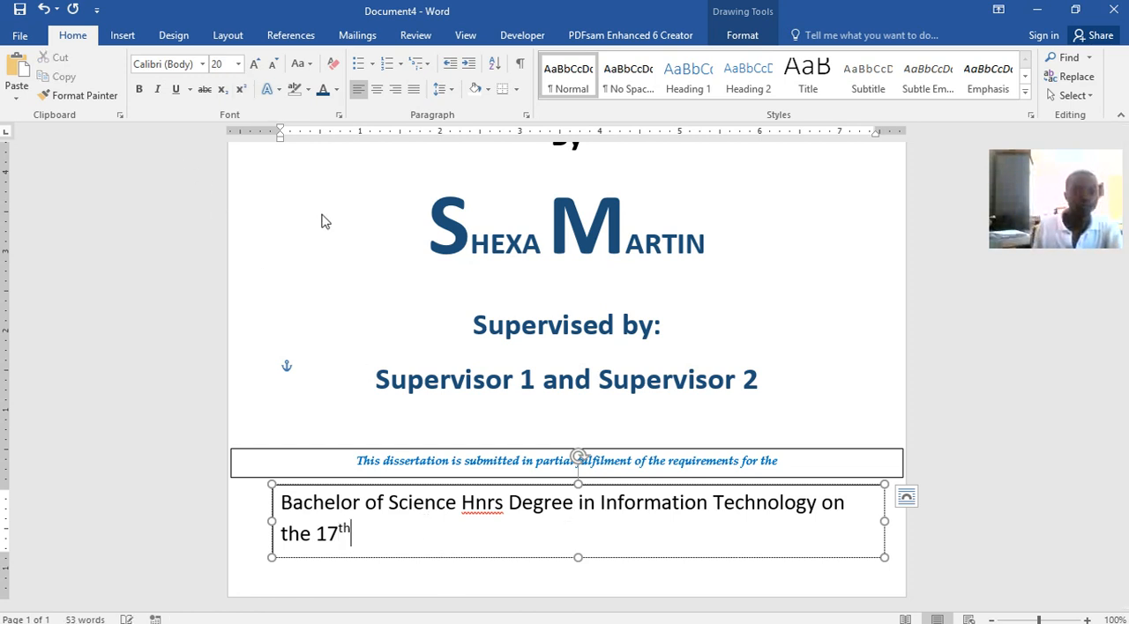
type("December")
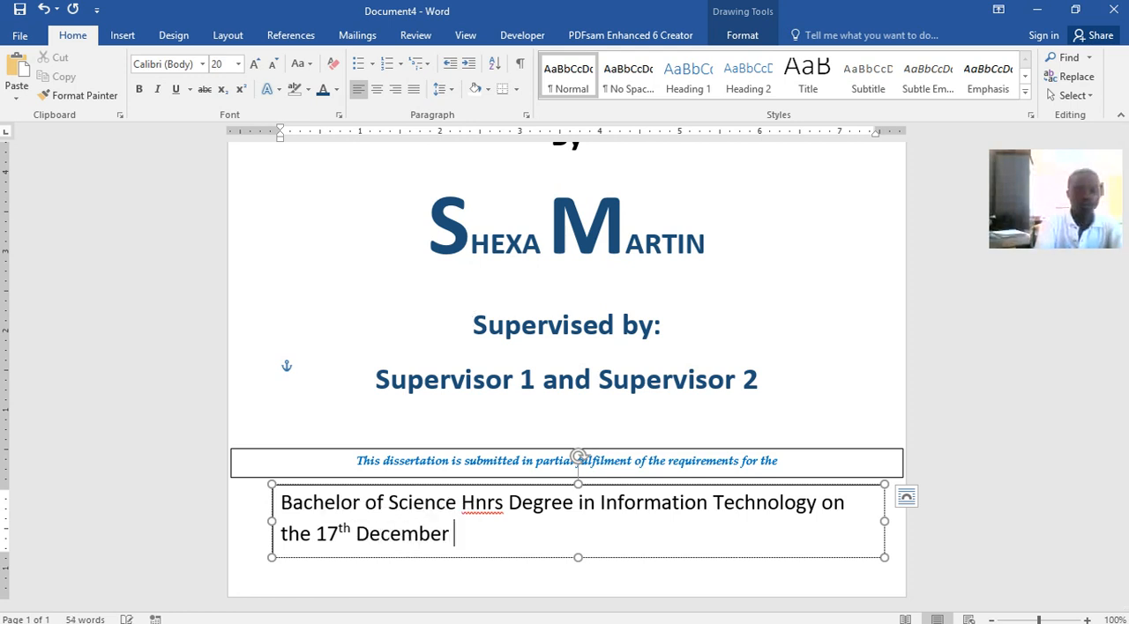
type("2020")
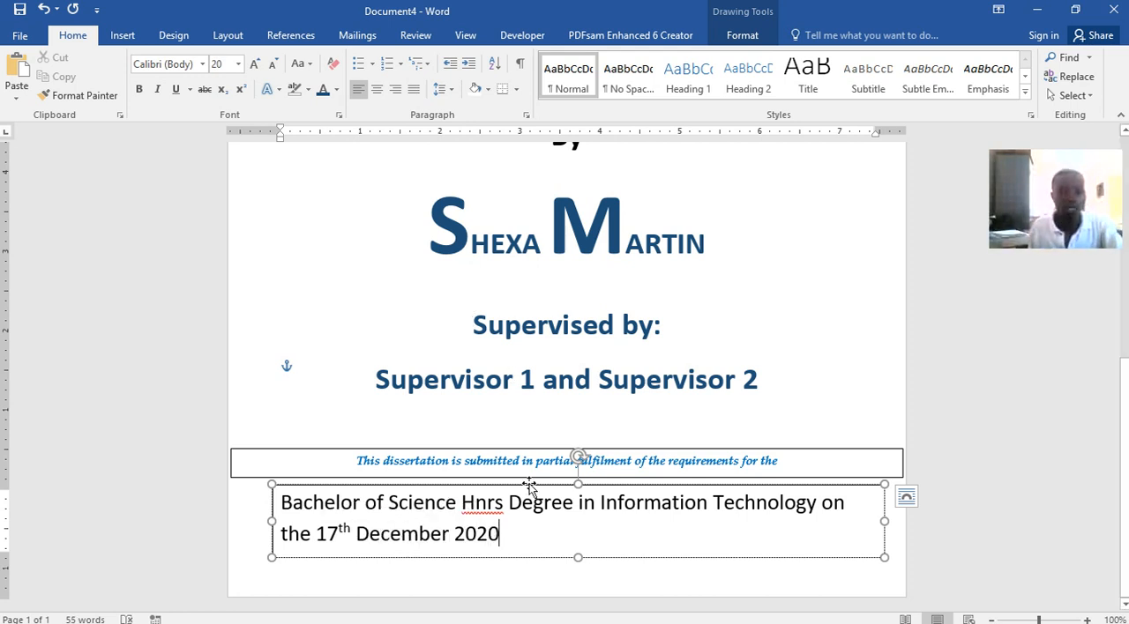
Center the whole degree line and make it italic, size 20 and dark blue
left_click_drag(518, 538, 280, 501)
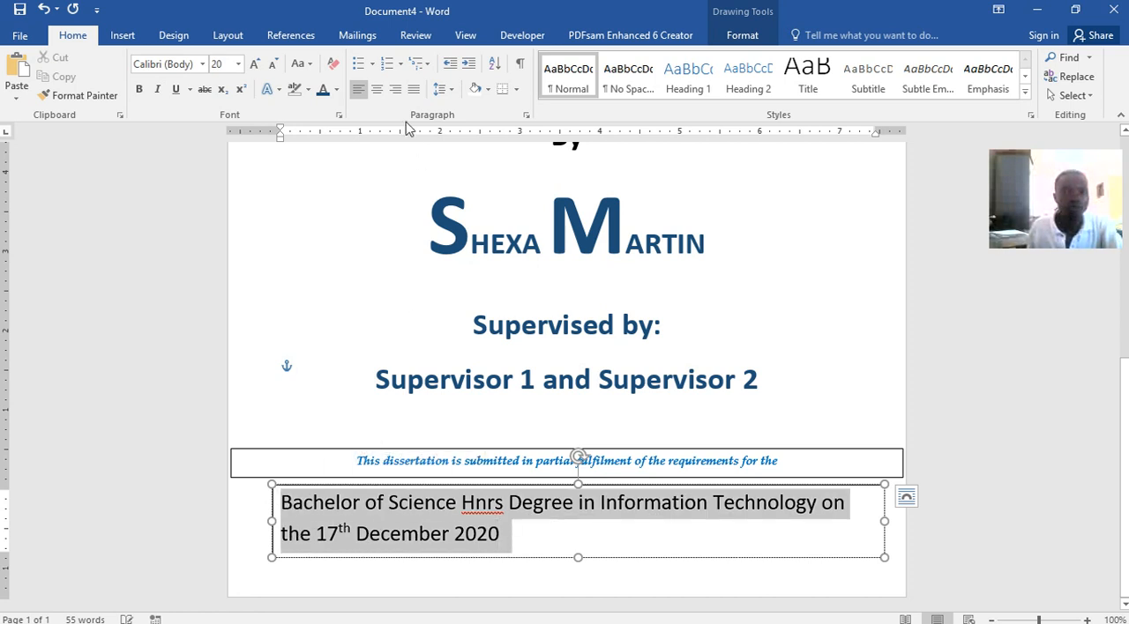
left_click(380, 91)
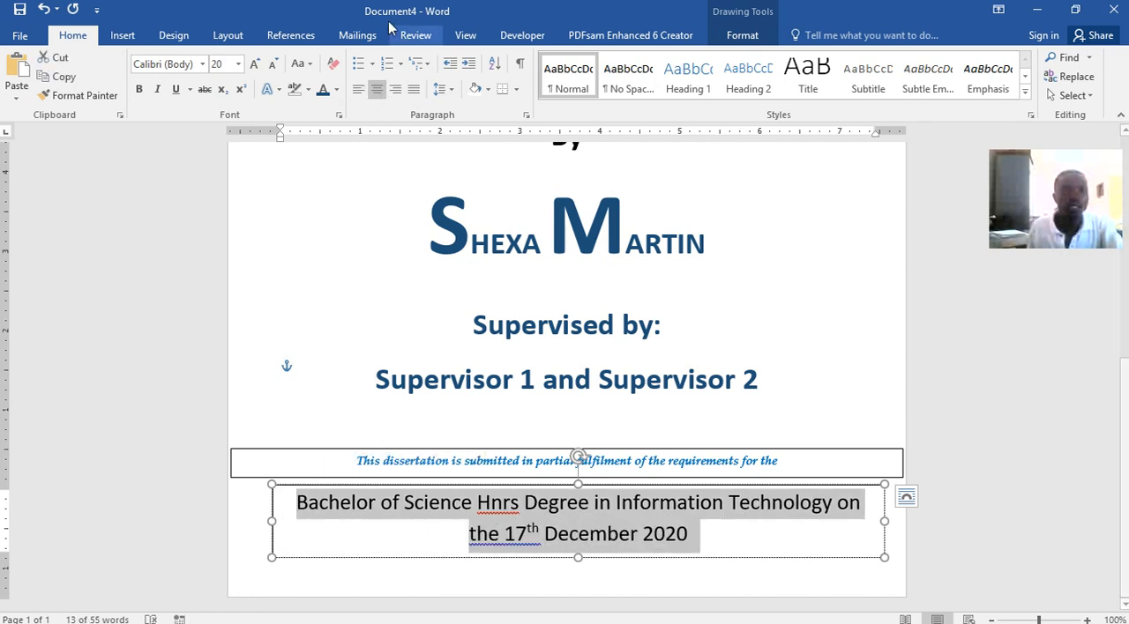
left_click(159, 93)
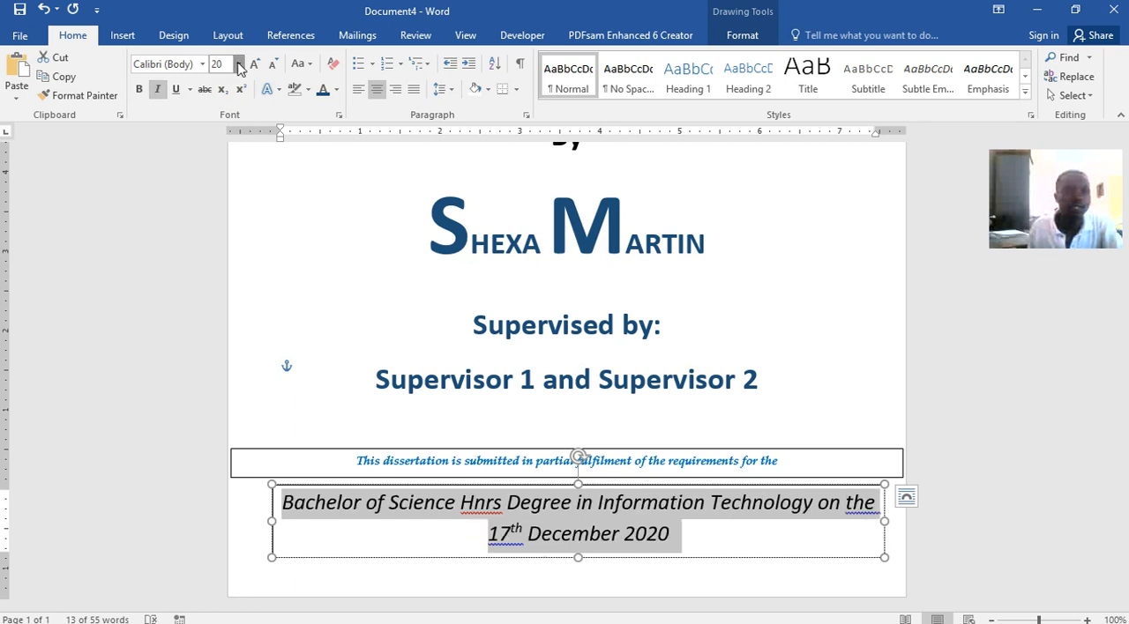
left_click(239, 68)
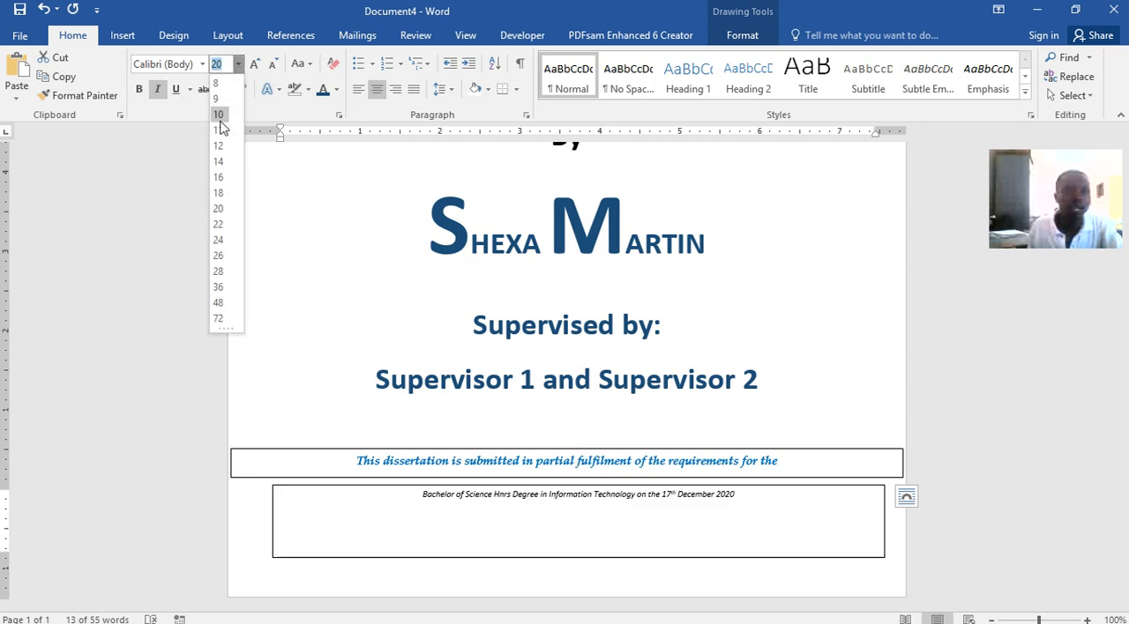
left_click(218, 212)
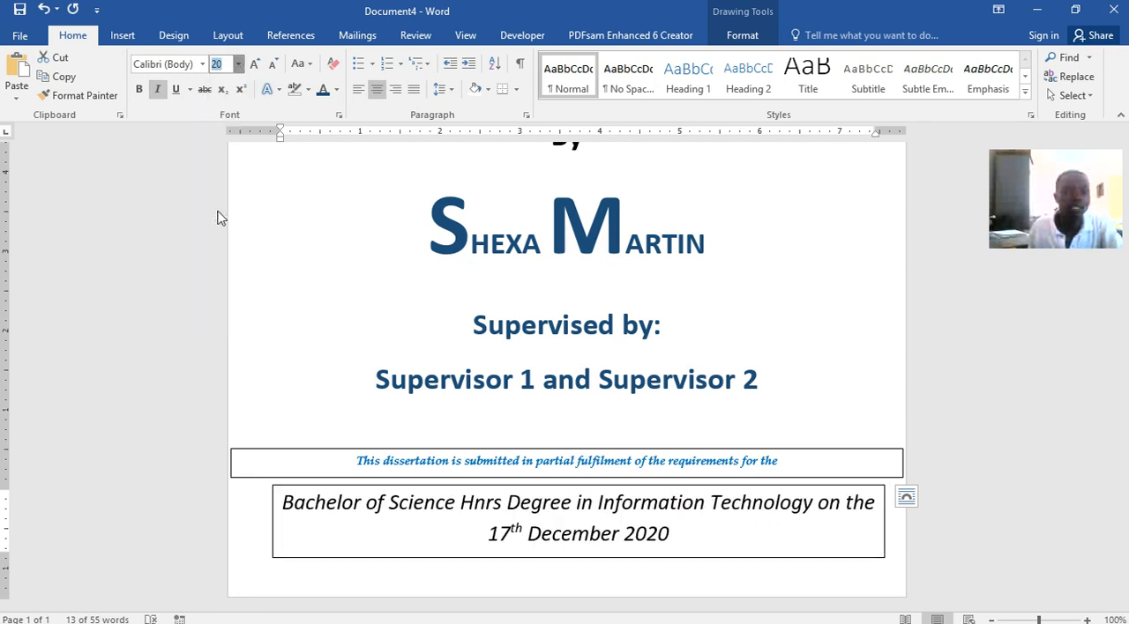
left_click(323, 92)
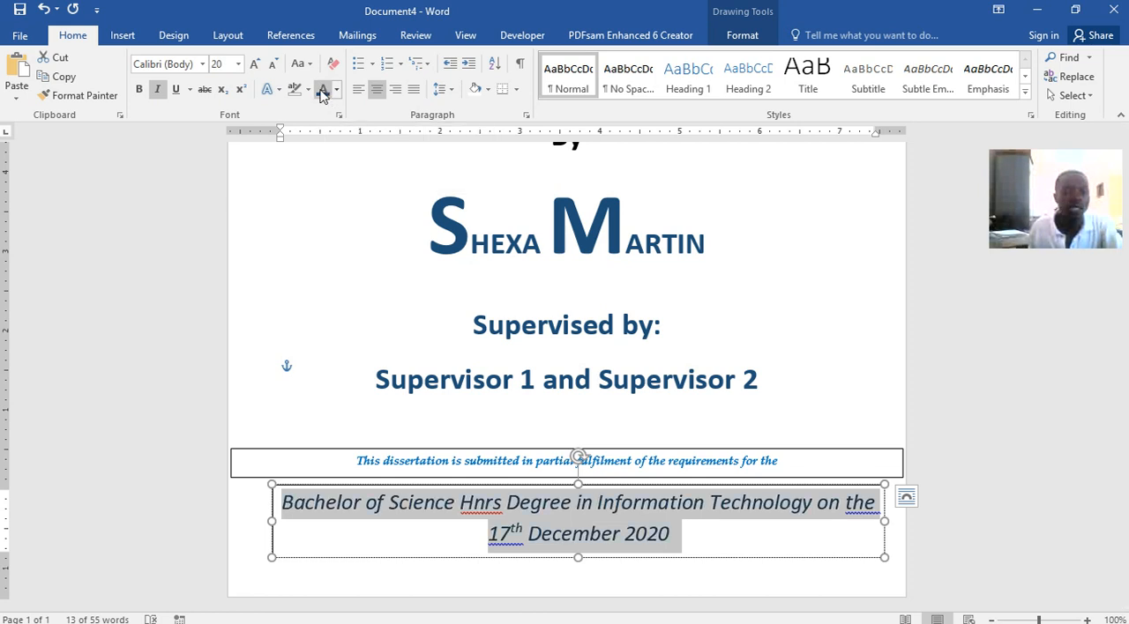
left_click(536, 328)
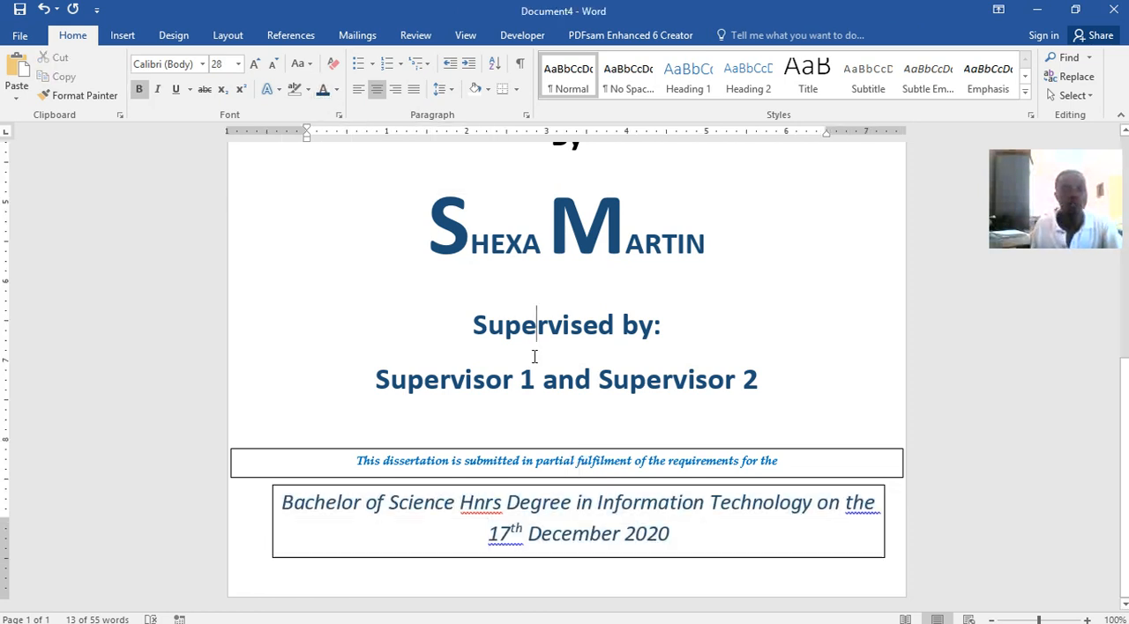
Save the document in the CUIT112 folder as CHINHOYI UNIVERSITY OF TECHNOLOGY.docx
left_click(20, 9)
left_click(495, 168)
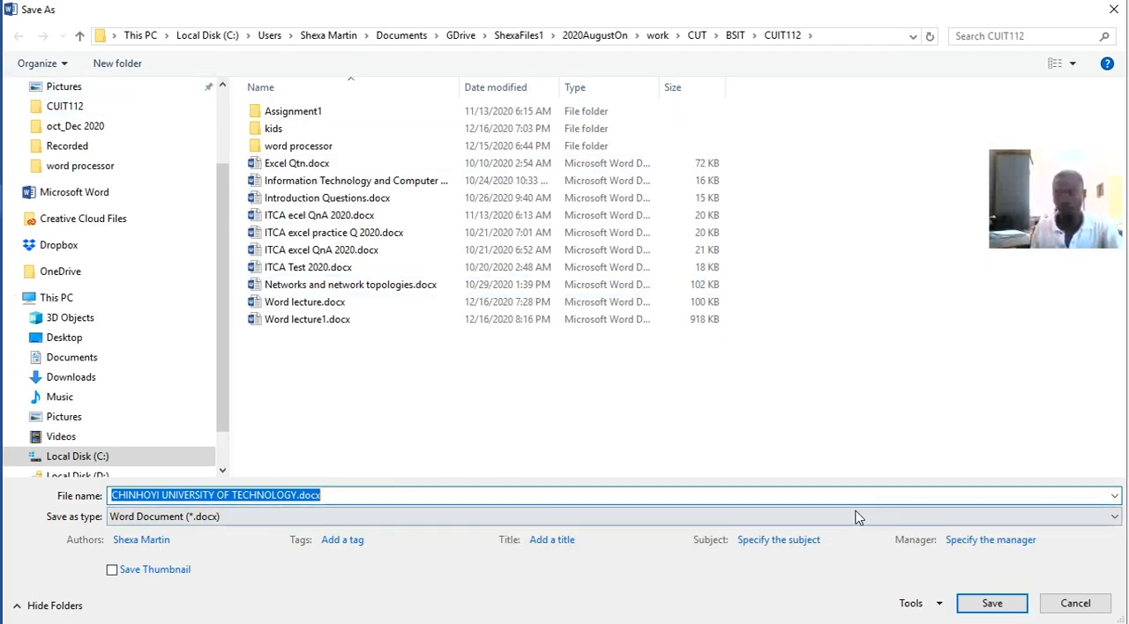
left_click(992, 604)
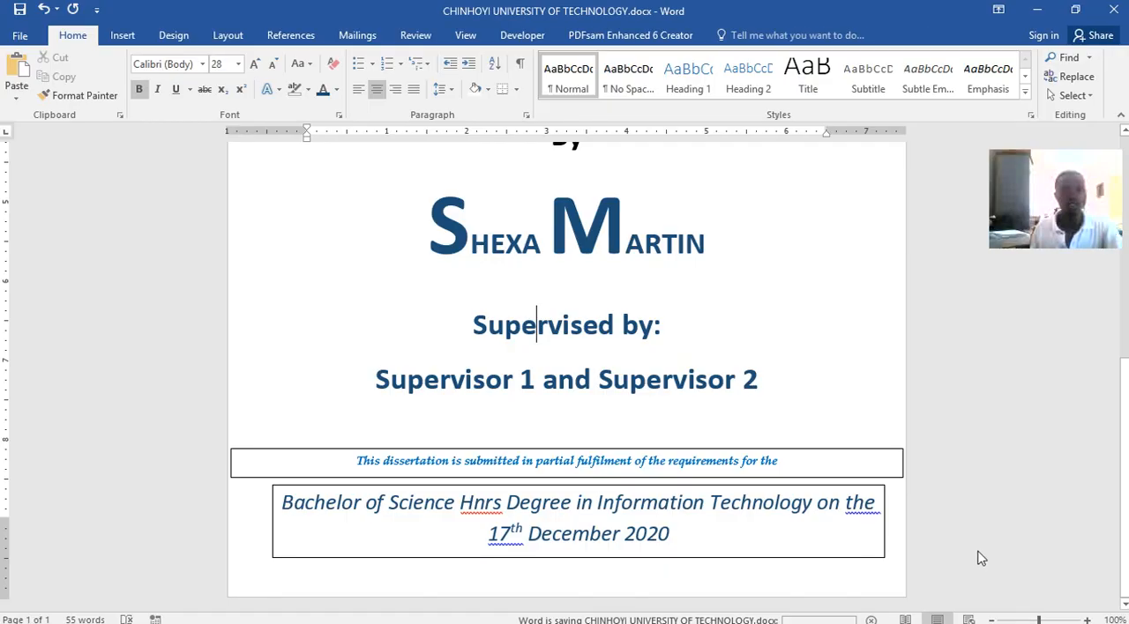
scroll(647, 361, "up", 5)
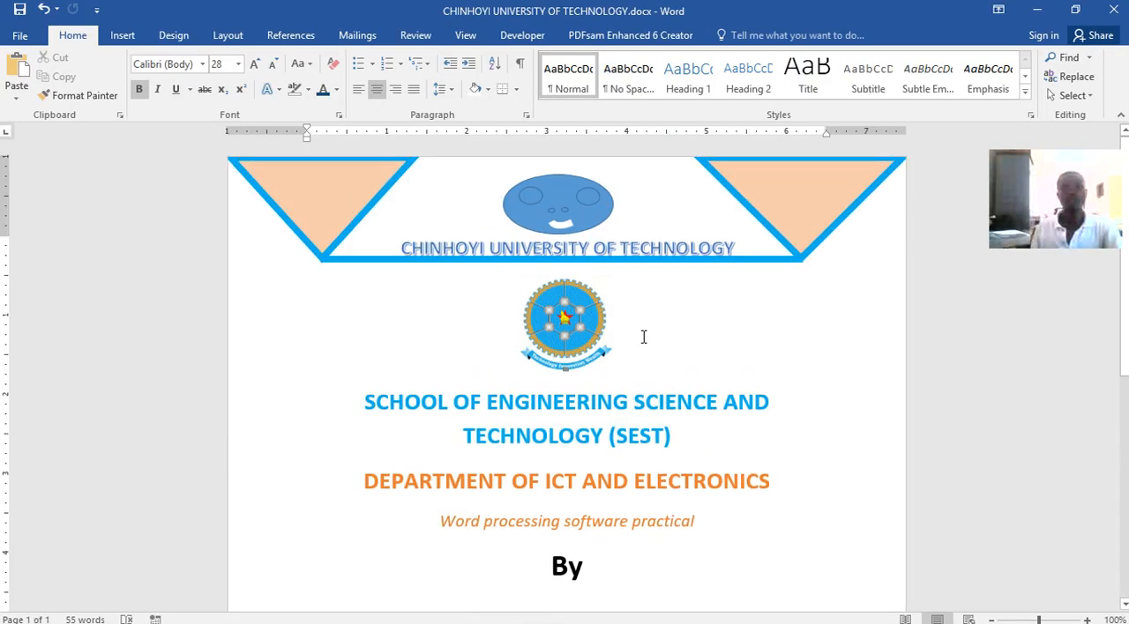
scroll(644, 333, "down", 8)
scroll(644, 326, "up", 8)
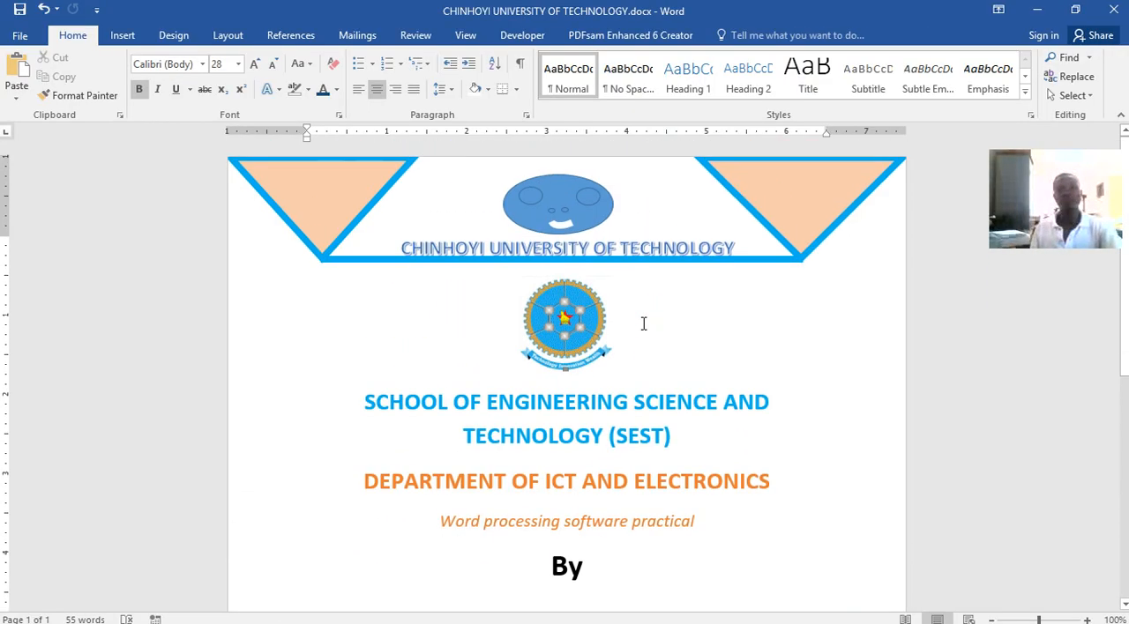
scroll(750, 450, "down", 5)
left_click(807, 418)
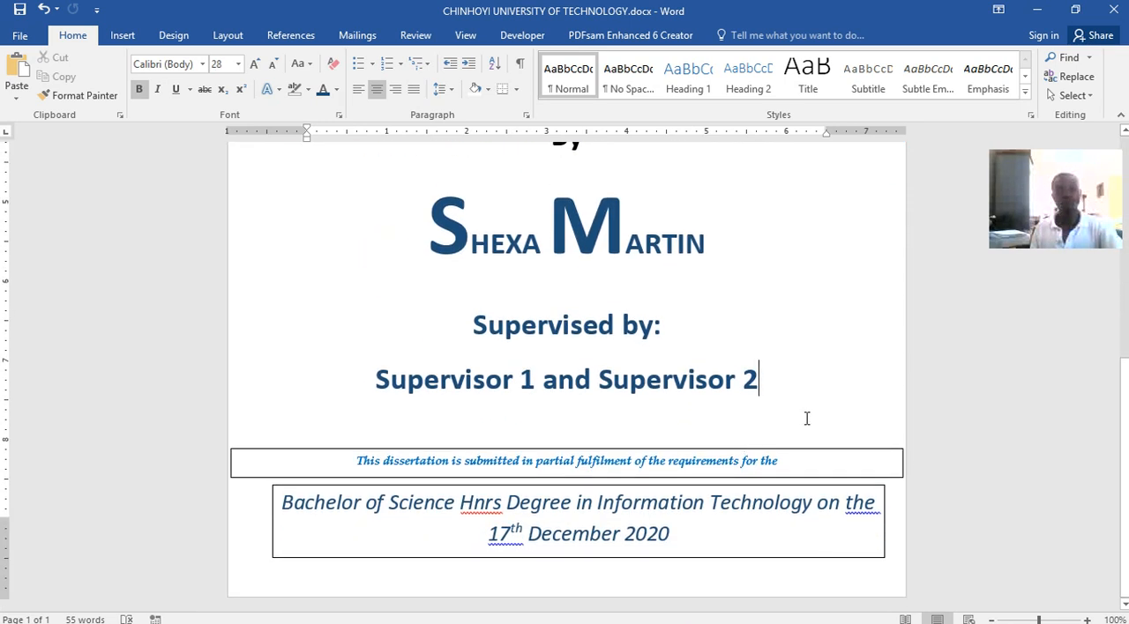
Remove the outline from the text box holding the "This dissertation is submitted" line
left_click(771, 450)
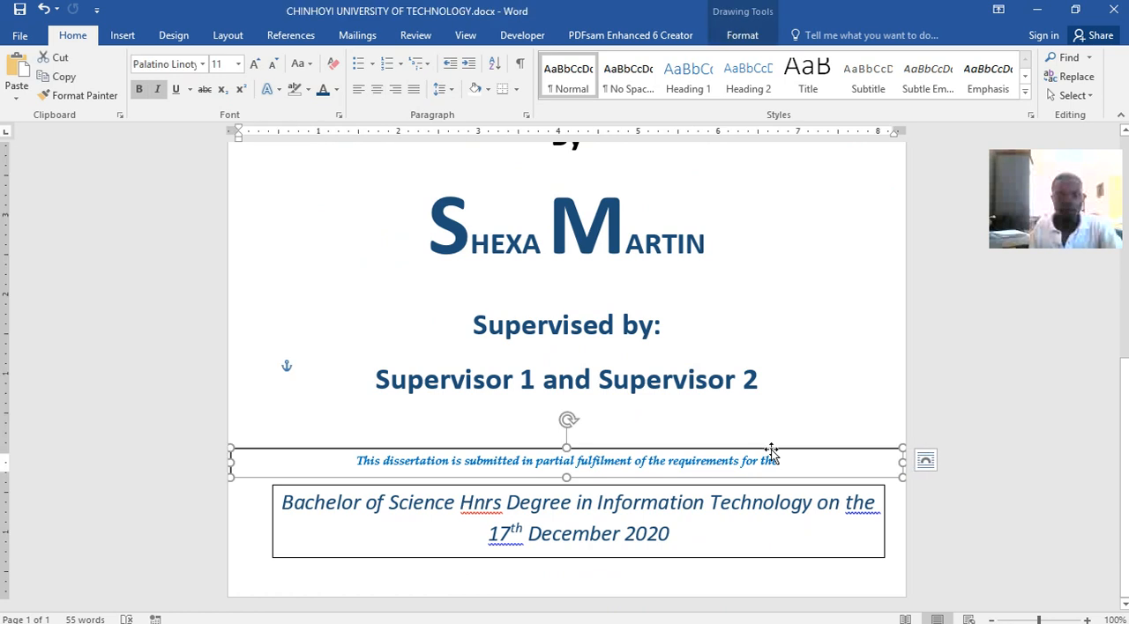
left_click(721, 40)
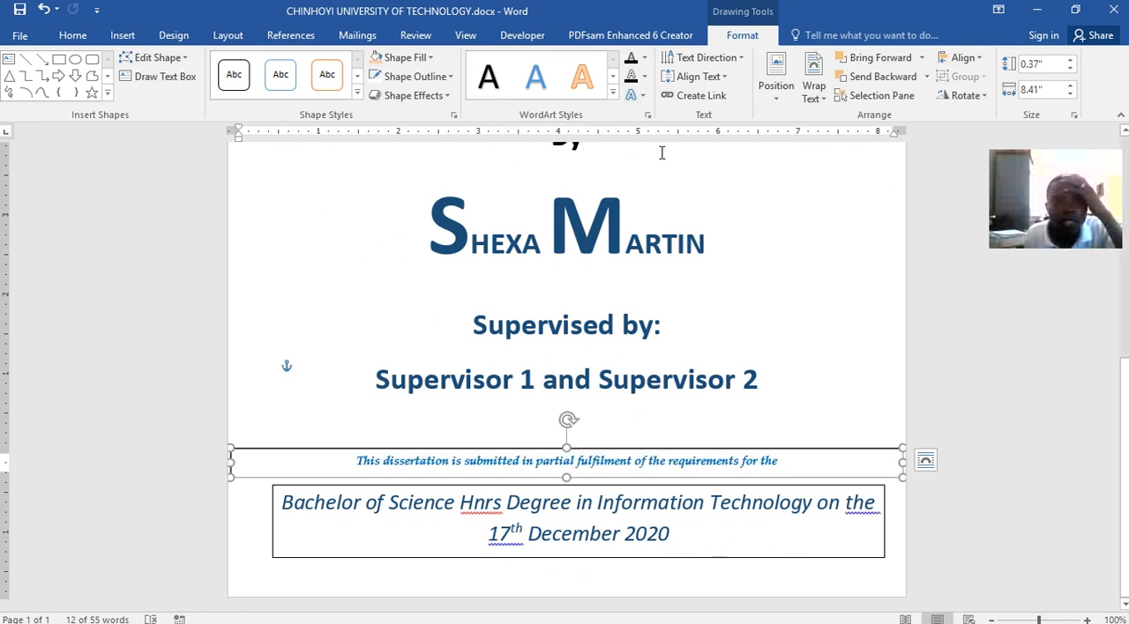
left_click(446, 96)
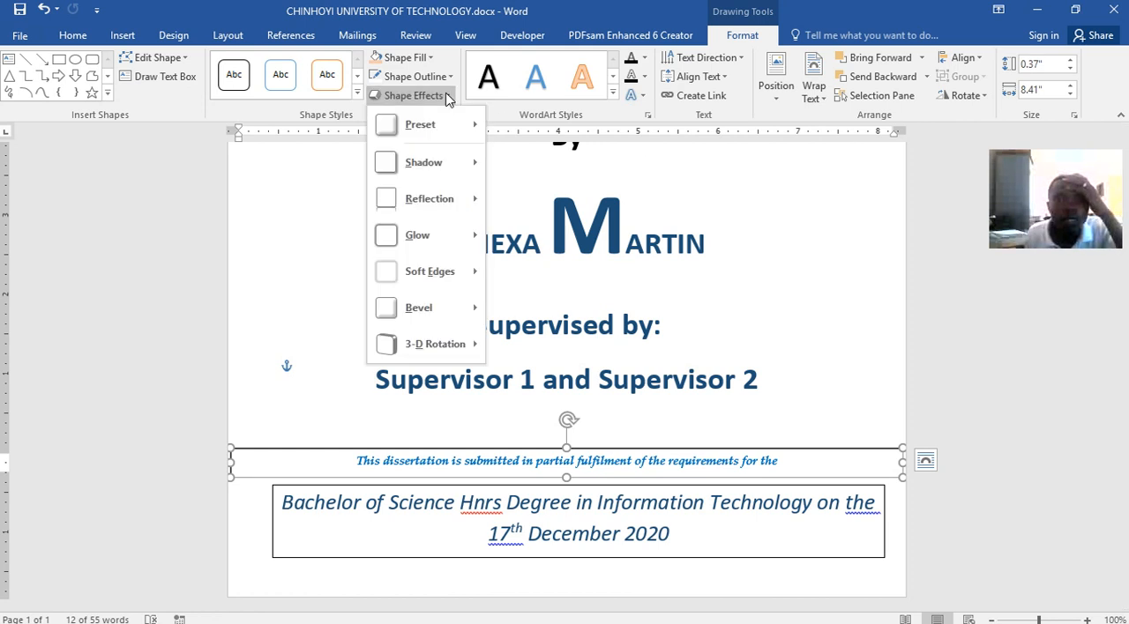
left_click(444, 78)
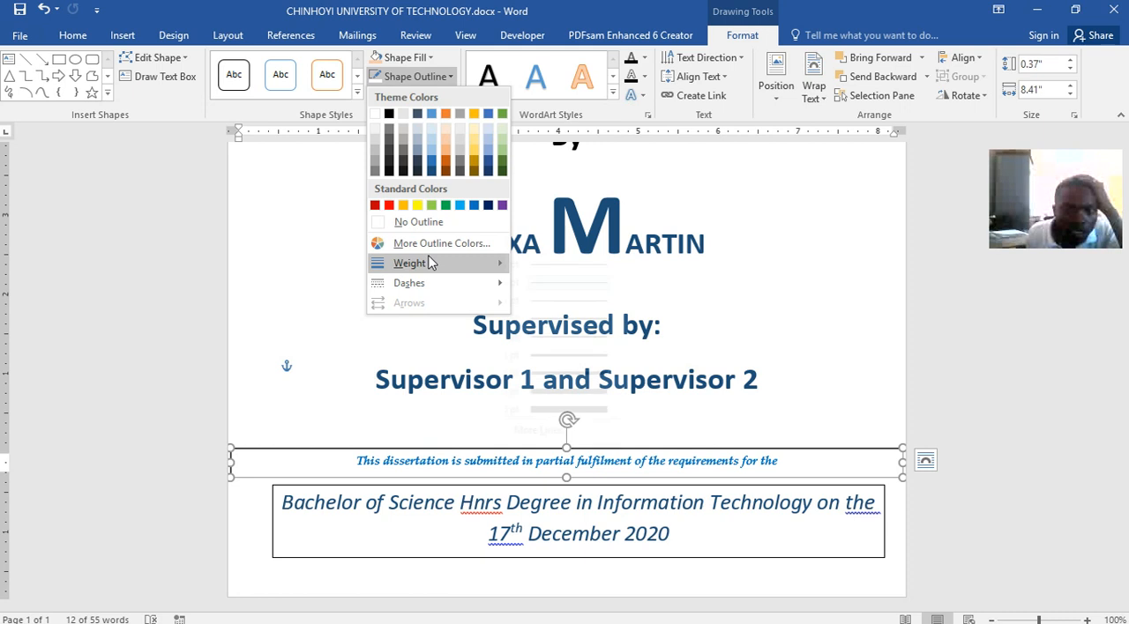
mouse_move(429, 263)
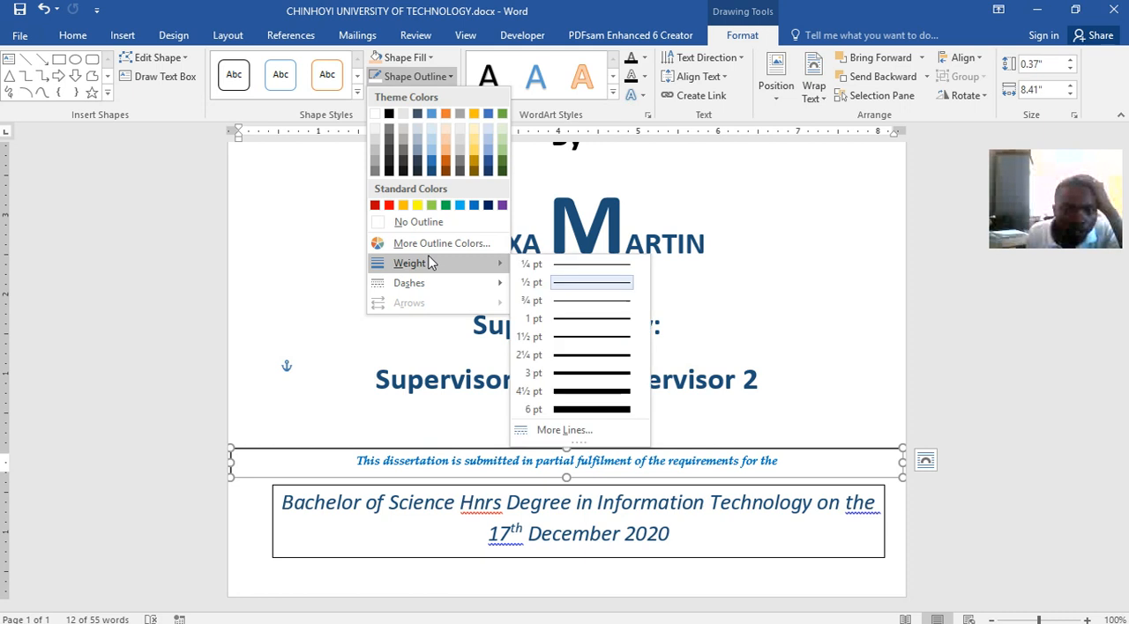
left_click(418, 222)
left_click(449, 420)
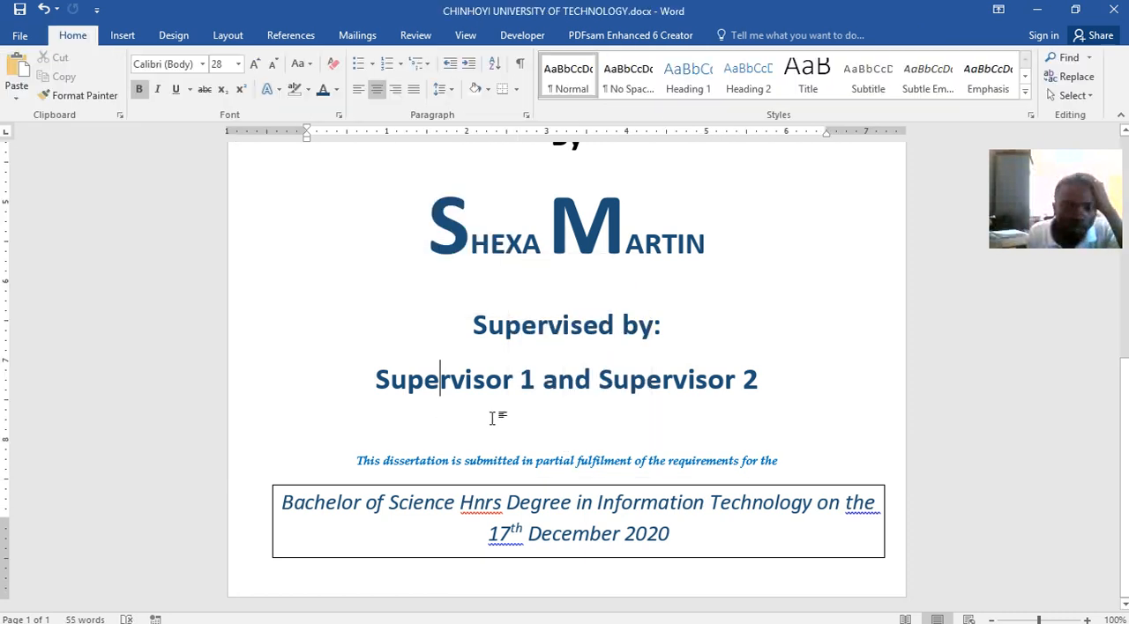
Remove the outline from the text box holding the degree line and date
left_click(573, 485)
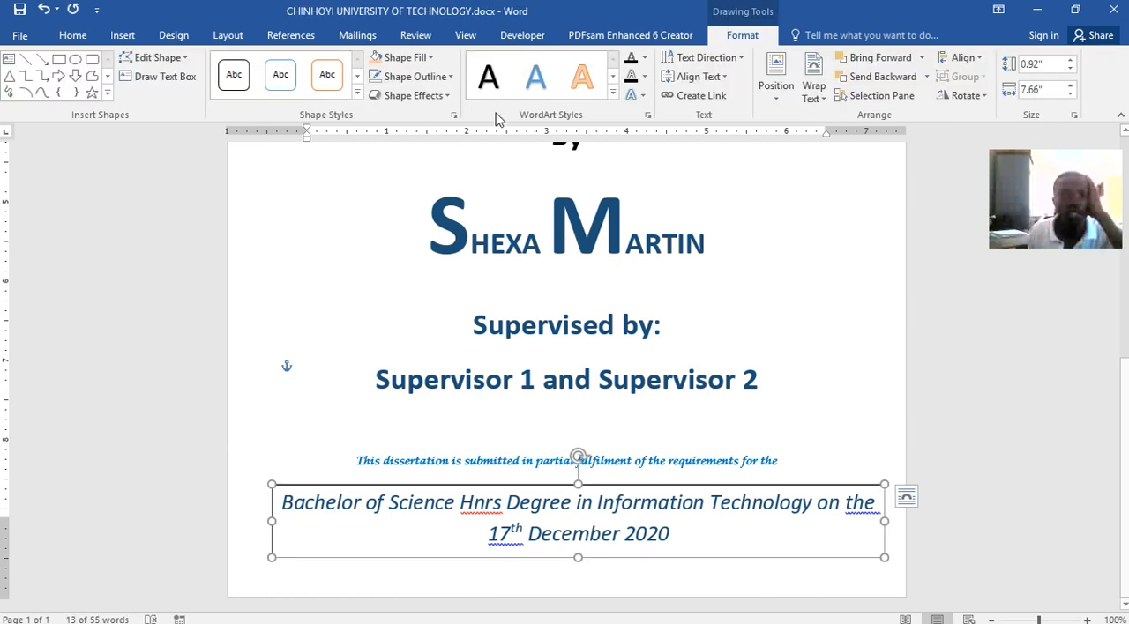
left_click(439, 77)
left_click(431, 223)
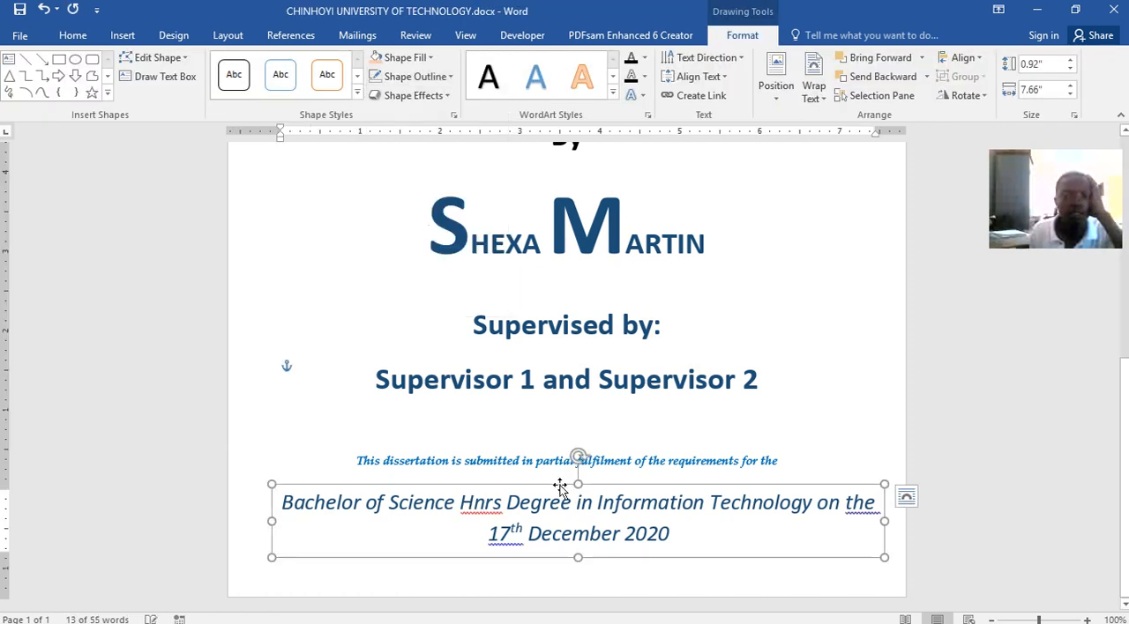
left_click(806, 324)
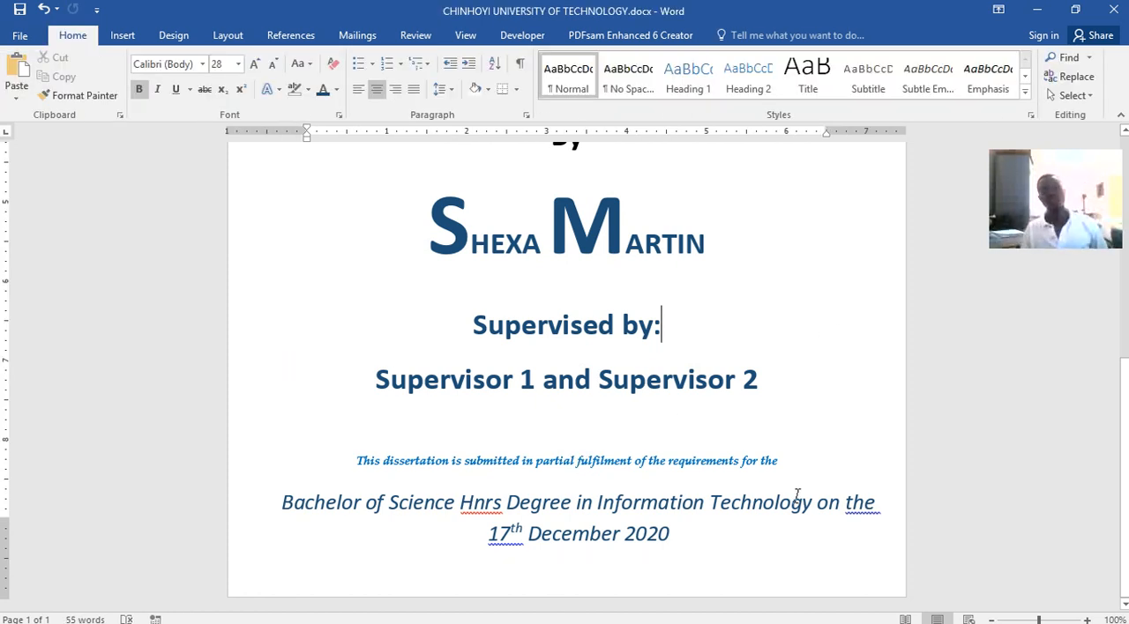
Examine the borderless submission and degree text boxes on the cover page, selecting each in turn
scroll(794, 494, "up", 5)
scroll(776, 464, "down", 4)
scroll(776, 465, "down", 1)
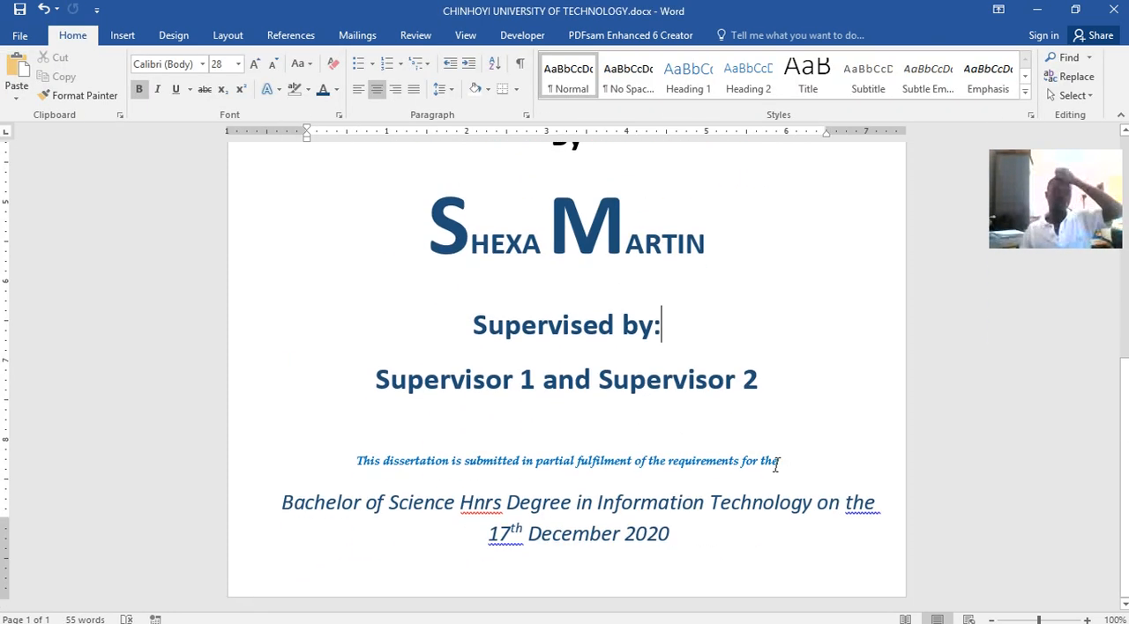
left_click(625, 455)
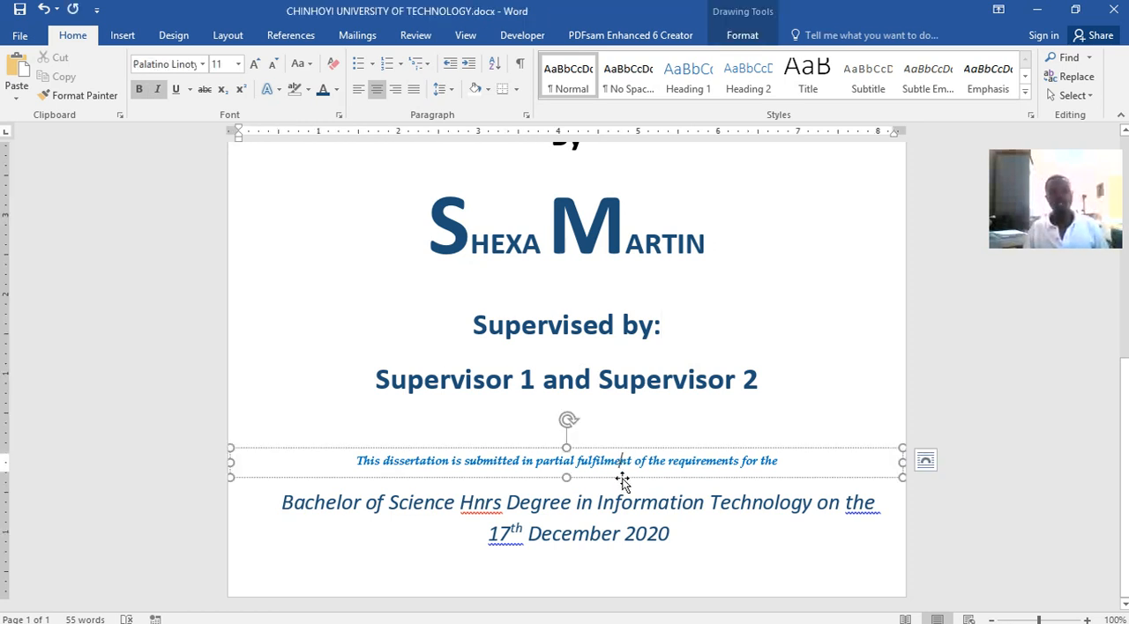
left_click(619, 496)
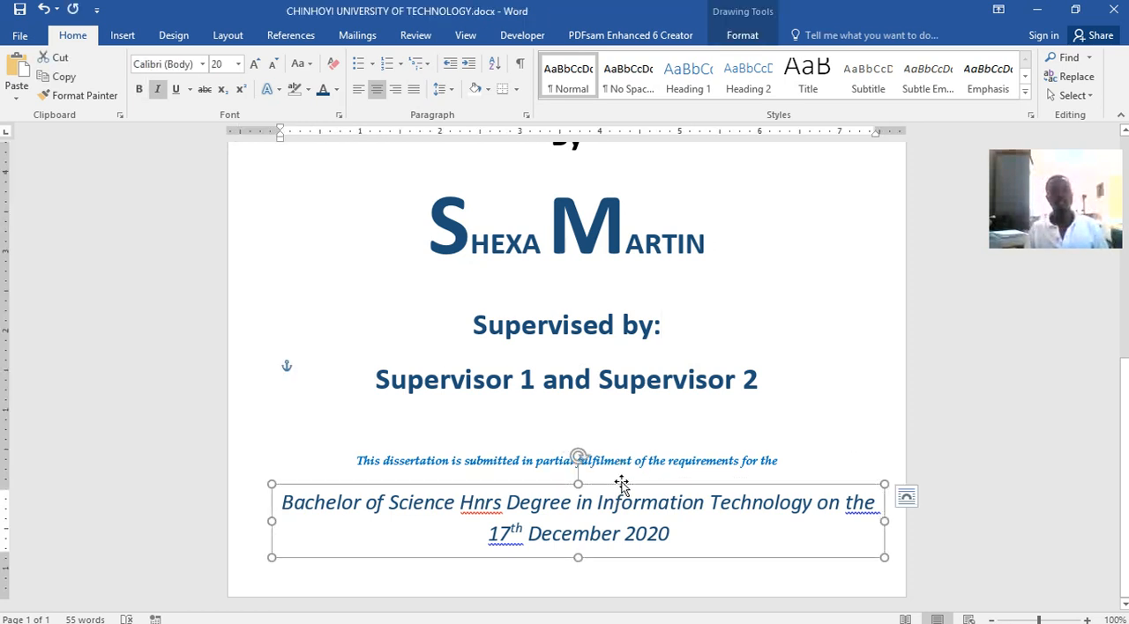
left_click(806, 390)
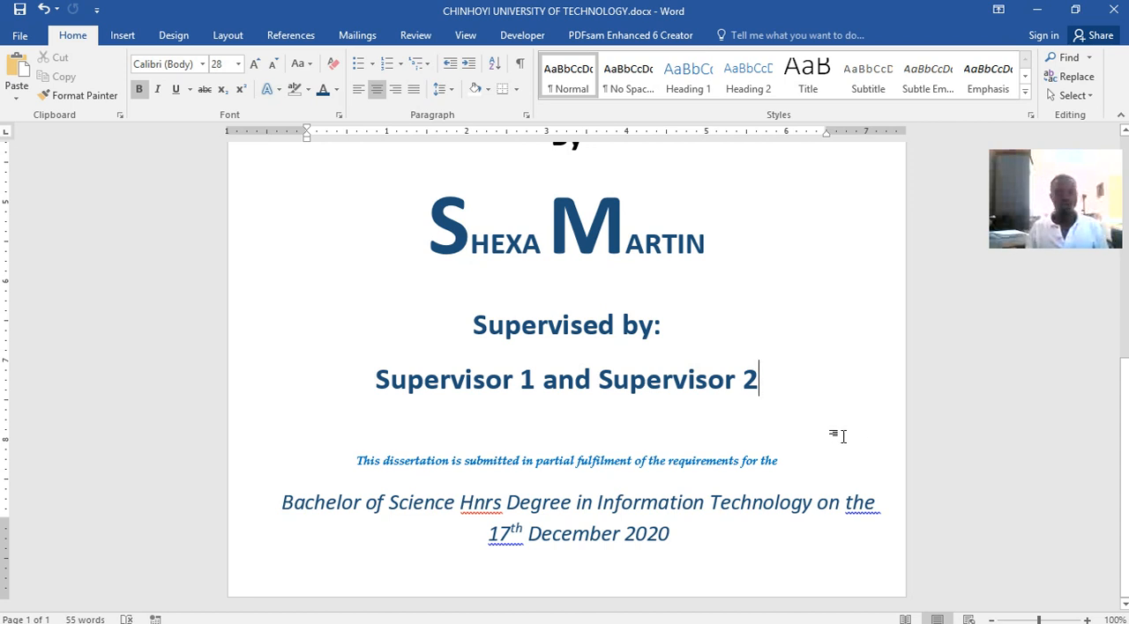
left_click(695, 548)
left_click(812, 594)
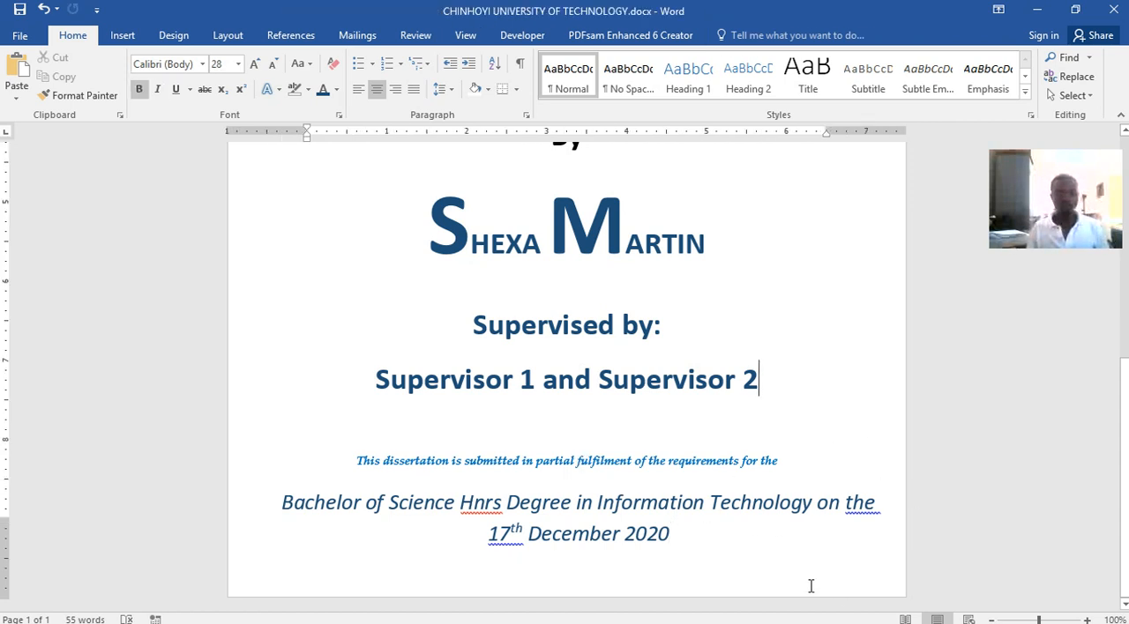
Try moving the degree text box up over the author's name, and undo the move
left_click(787, 534)
left_click_drag(788, 487, 719, 248)
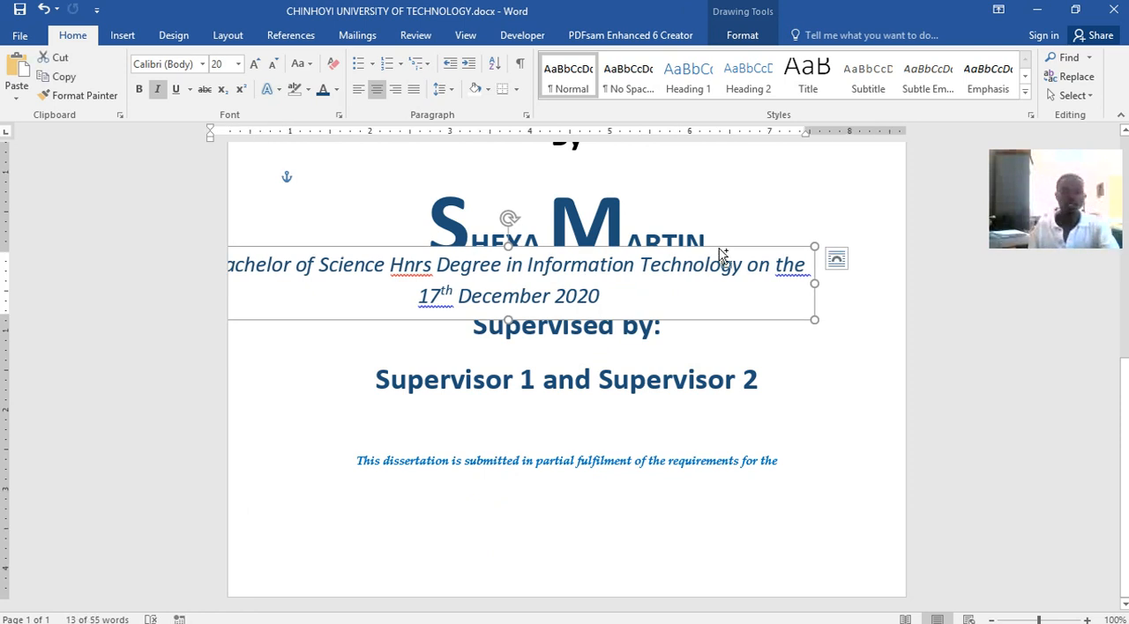
key("ctrl+z")
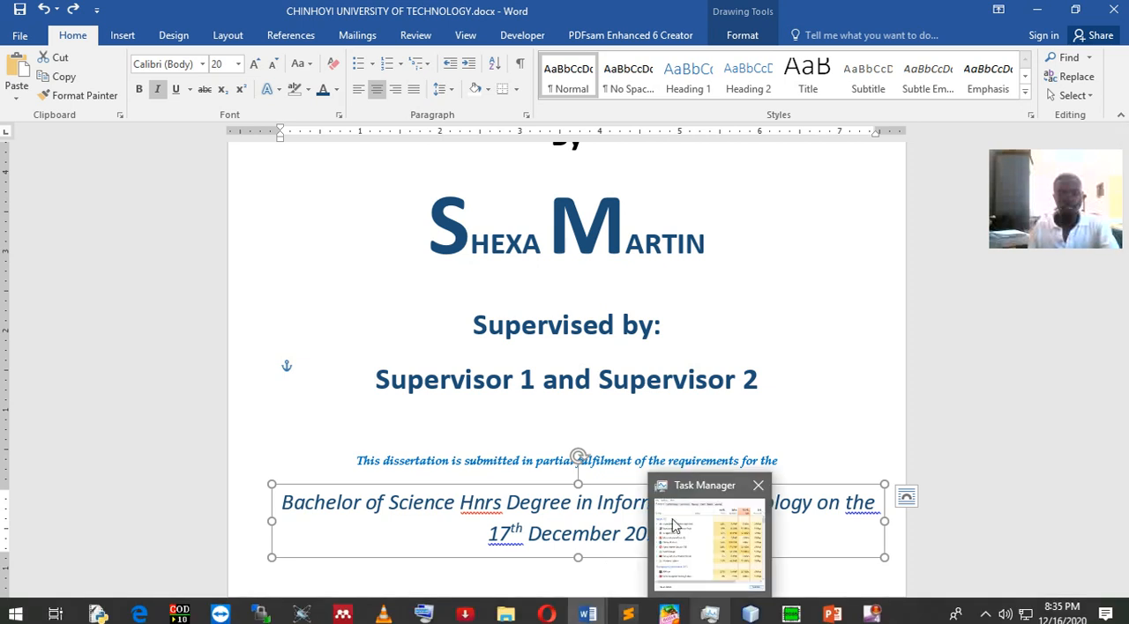
Insert a page break in the empty line below the supervisor names to start a second page
left_click(594, 460)
left_click(767, 389)
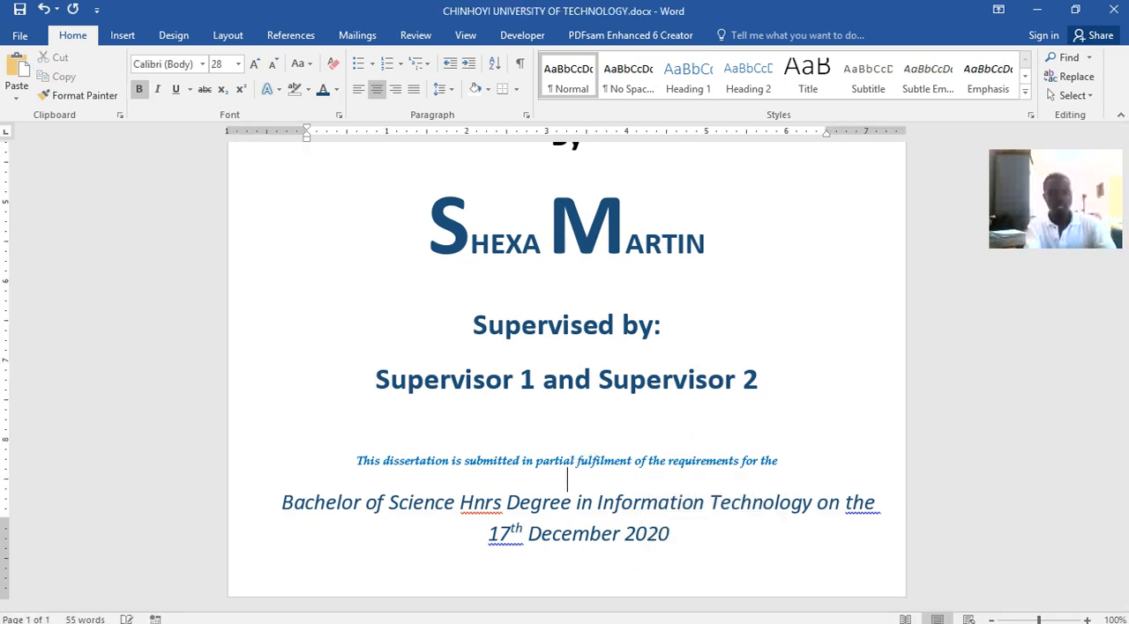
key("ctrl+Return")
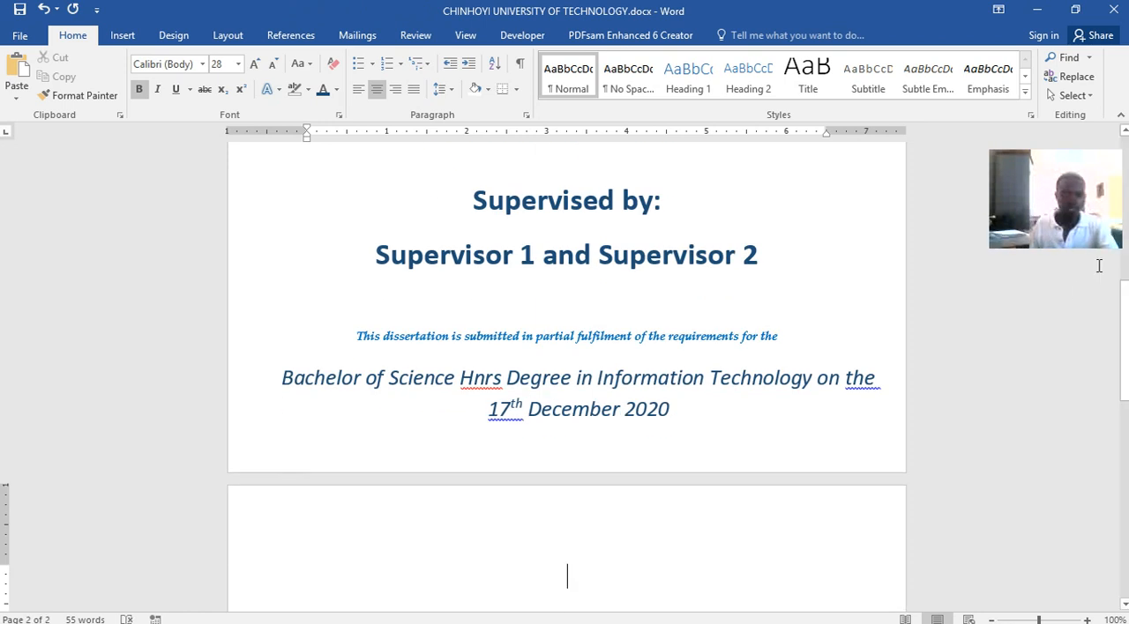
Copy the "Acknowledgement" heading from Word lecture.docx and paste it on the second page of CHINHOYI UNIVERSITY OF TECHNOLOGY.docx
left_click(584, 613)
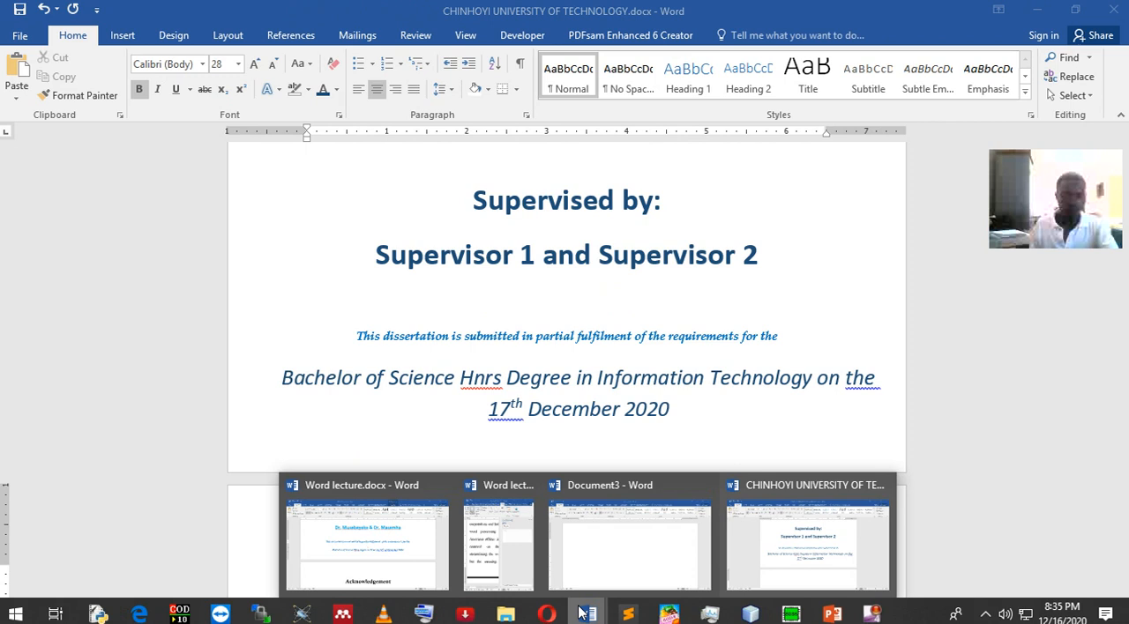
left_click(396, 564)
scroll(509, 417, "down", 5)
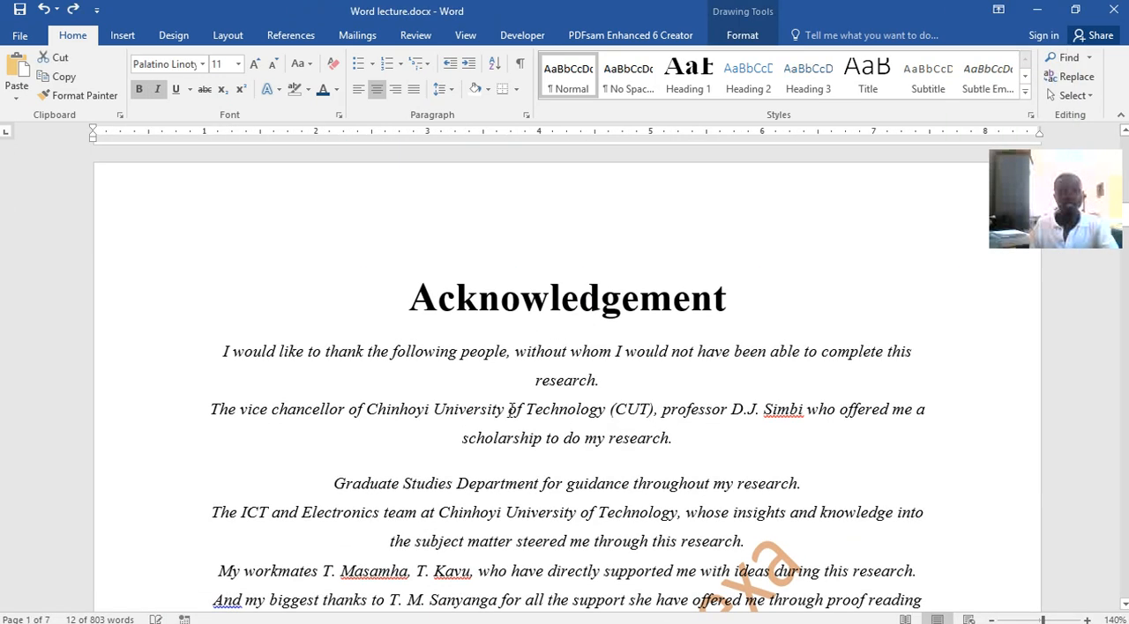
left_click(414, 176)
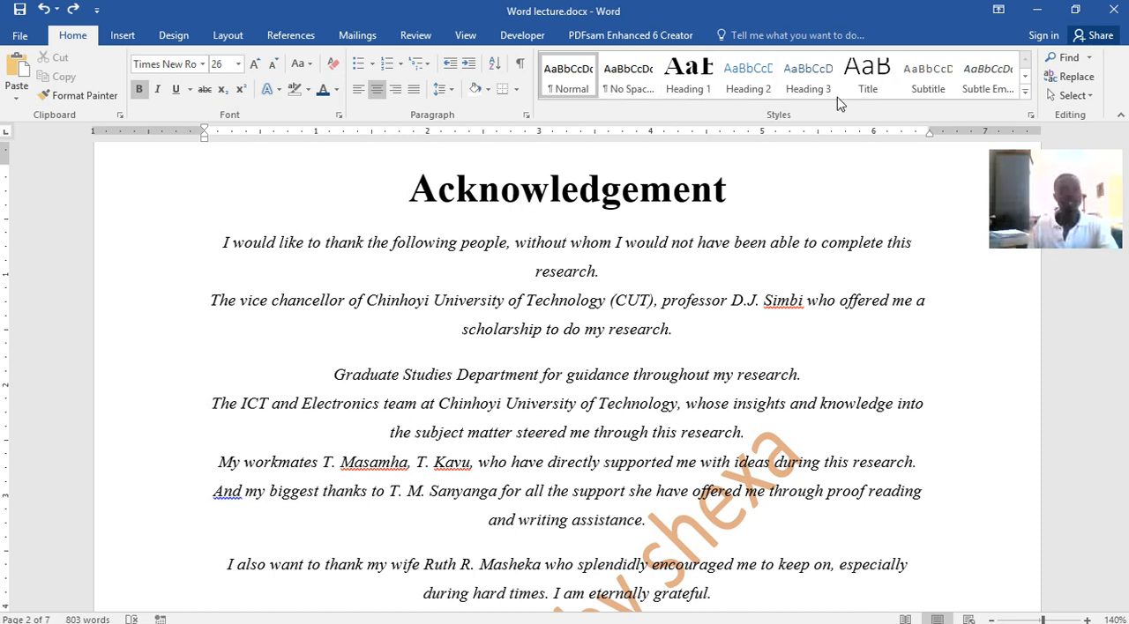
left_click_drag(421, 189, 737, 198)
key("ctrl+c")
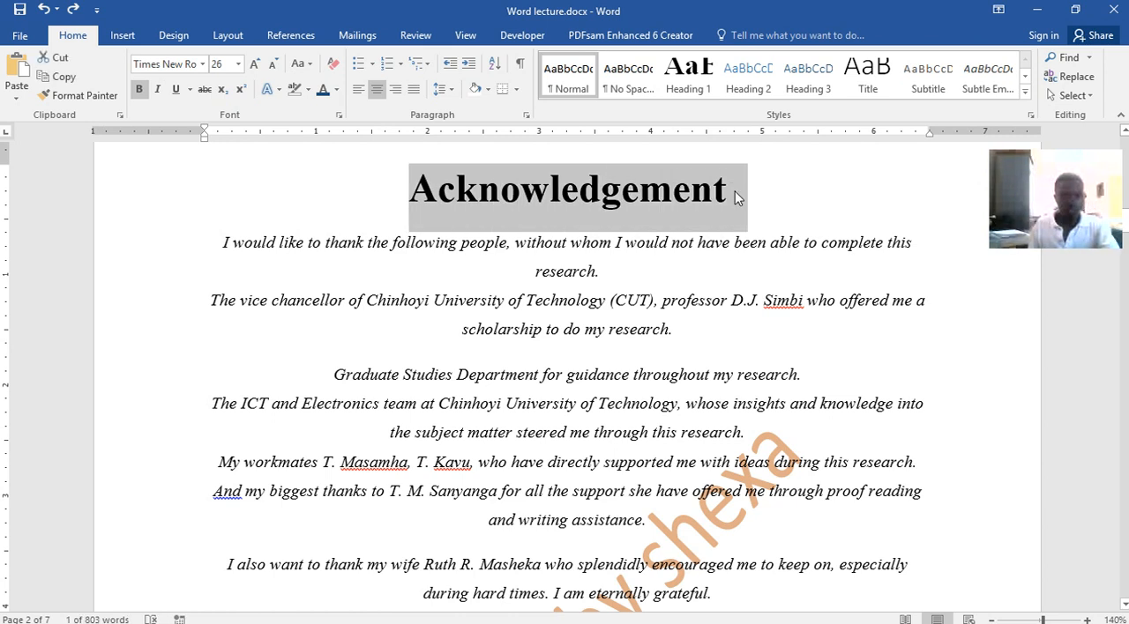
left_click(583, 617)
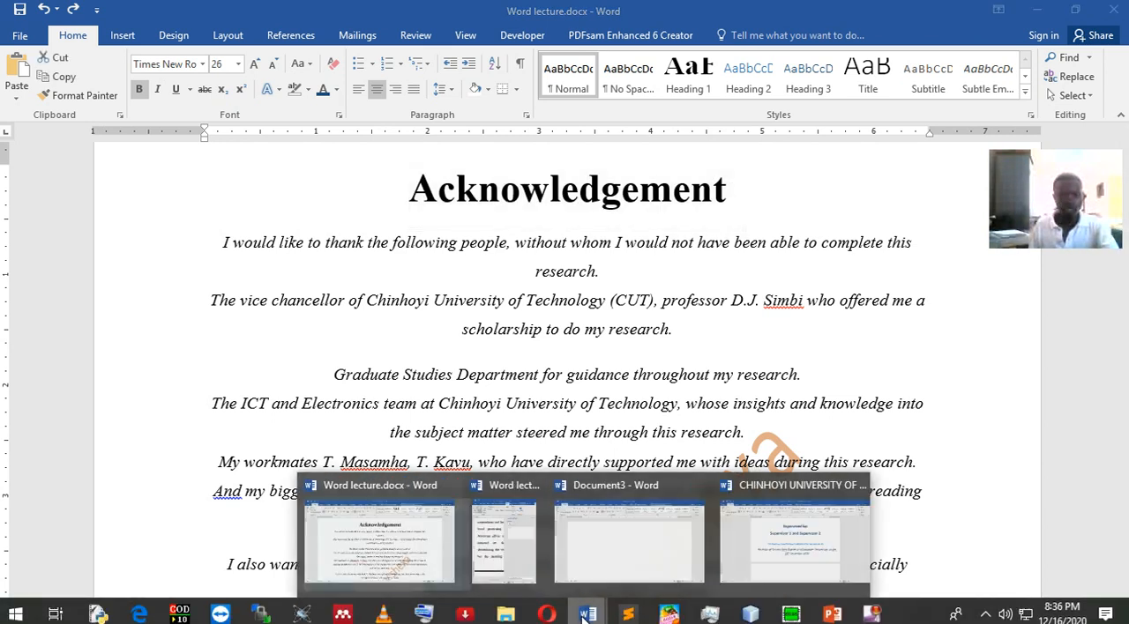
left_click(820, 566)
left_click(637, 562)
key("ctrl+v")
Apply Heading 1 to the Acknowledgement title on the second page and change the style's font colour to black
left_click_drag(680, 533, 450, 531)
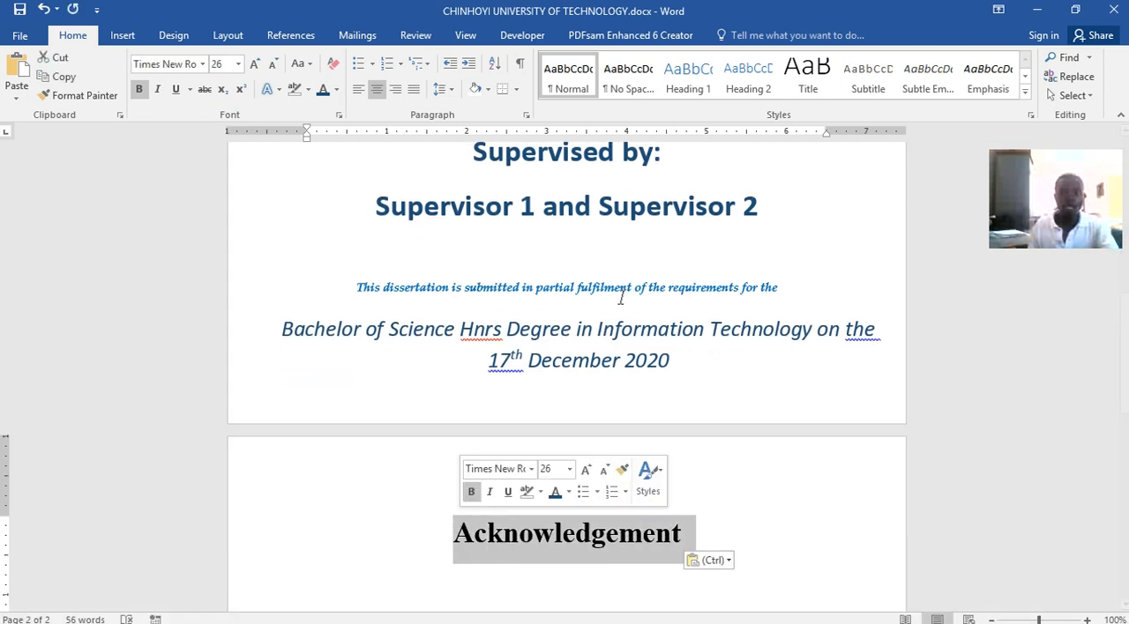
left_click(695, 83)
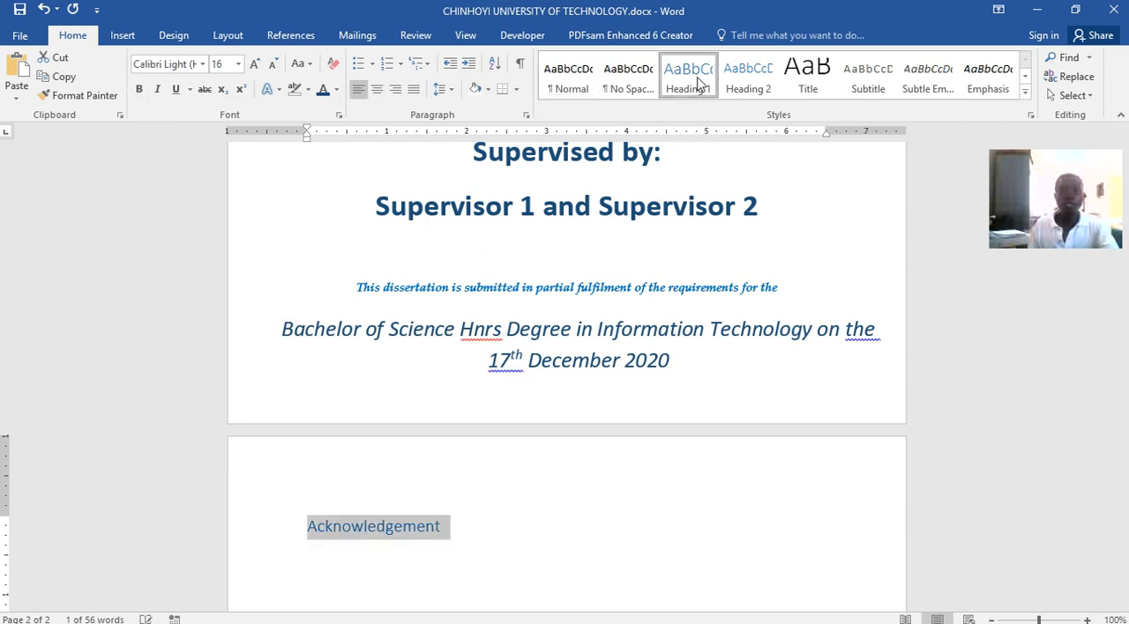
right_click(698, 82)
left_click(714, 107)
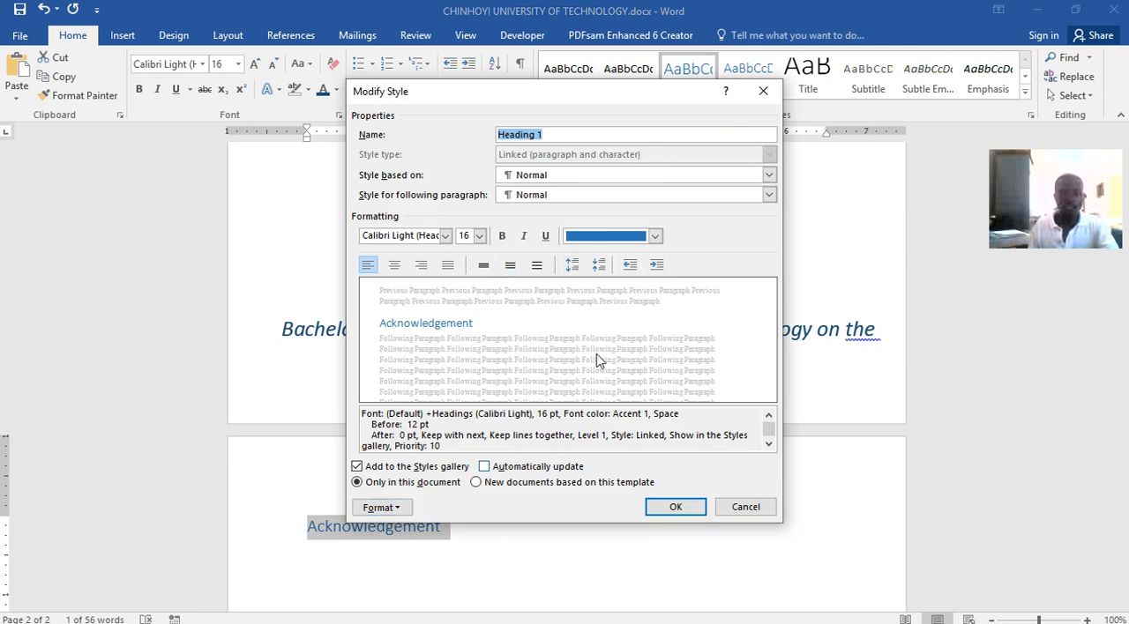
left_click(654, 236)
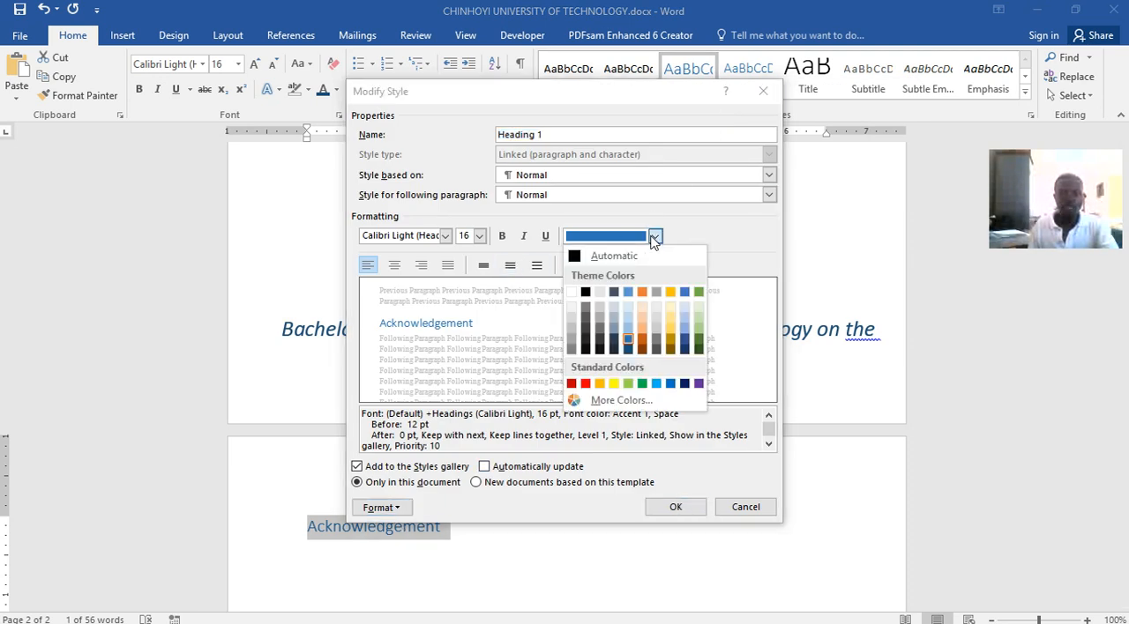
left_click(586, 293)
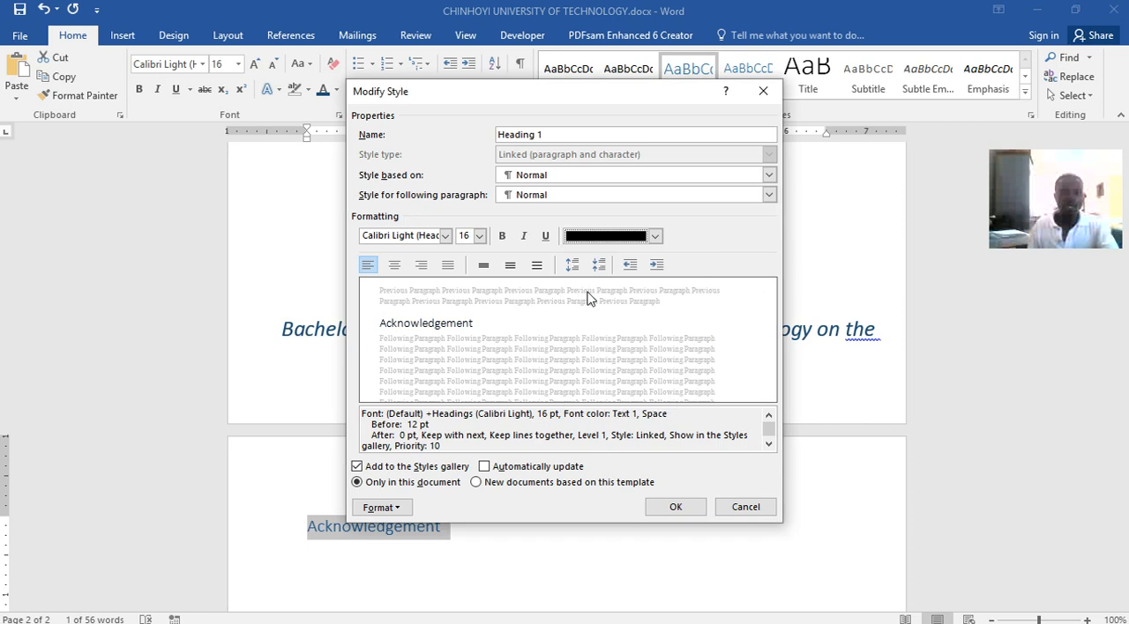
Make the Heading 1 style bold, 26 pt and Times New Roman, and apply the style changes
left_click(505, 238)
left_click(480, 236)
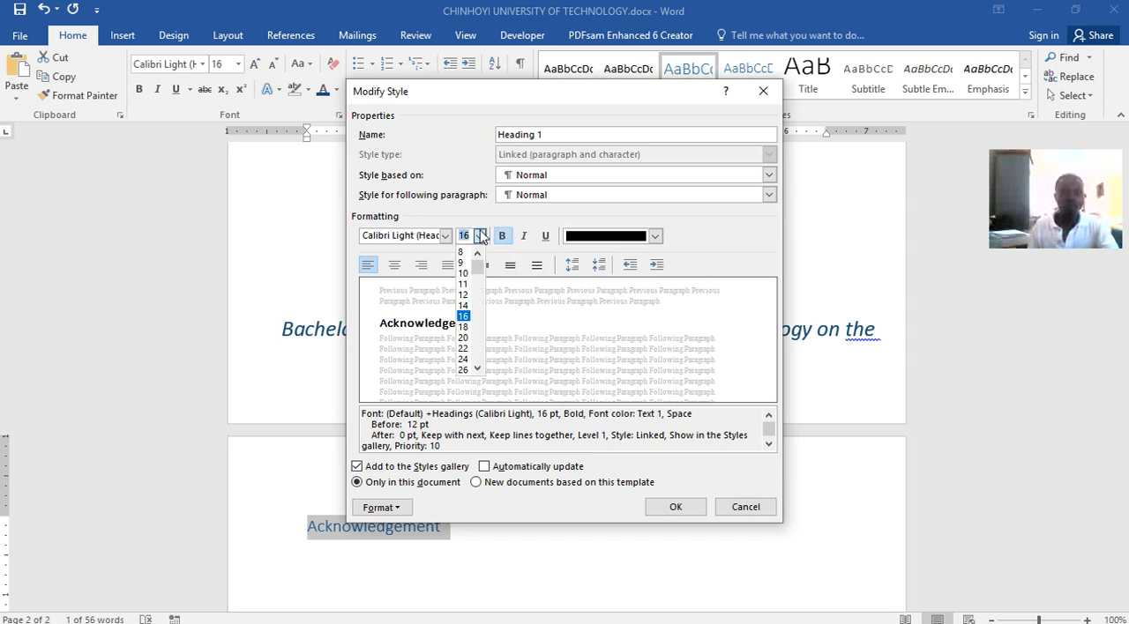
left_click(463, 370)
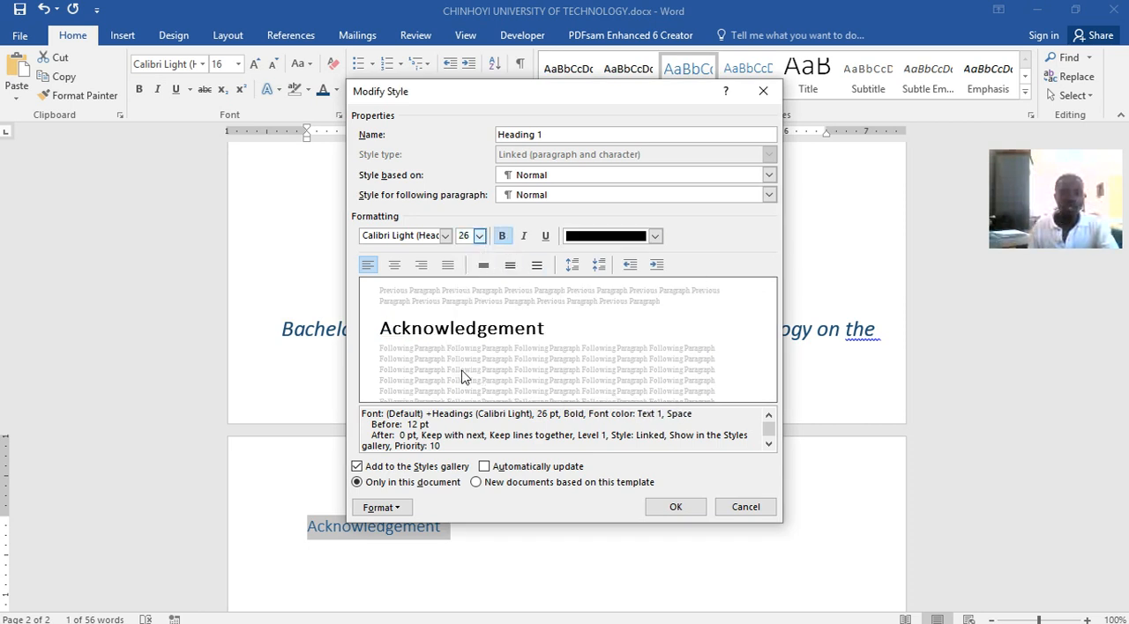
left_click(446, 237)
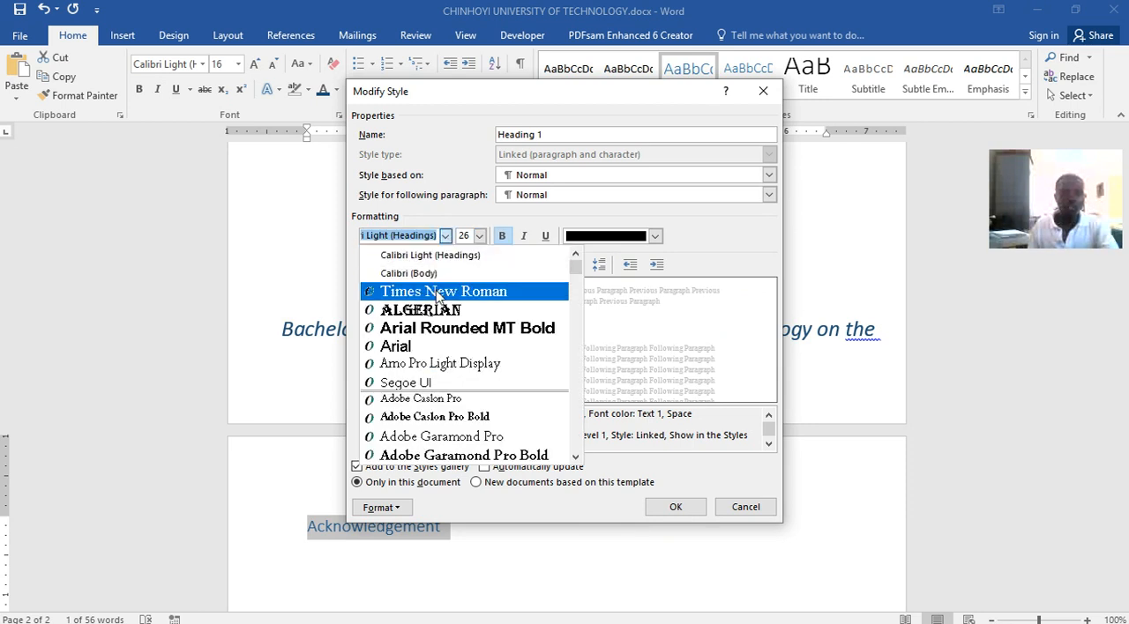
left_click(437, 292)
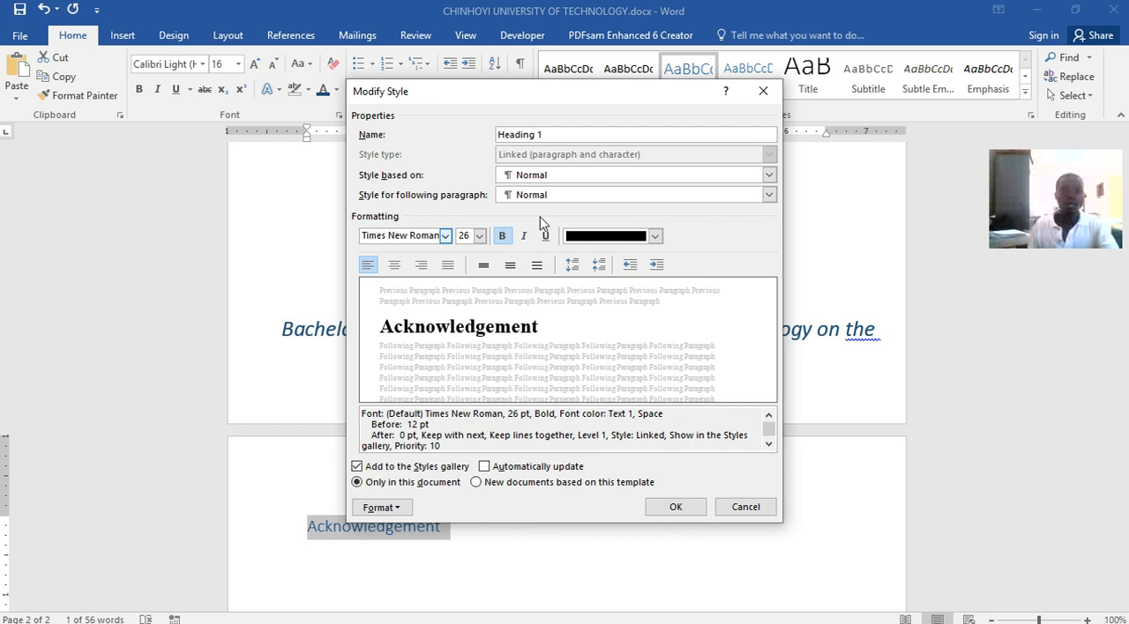
left_click(670, 508)
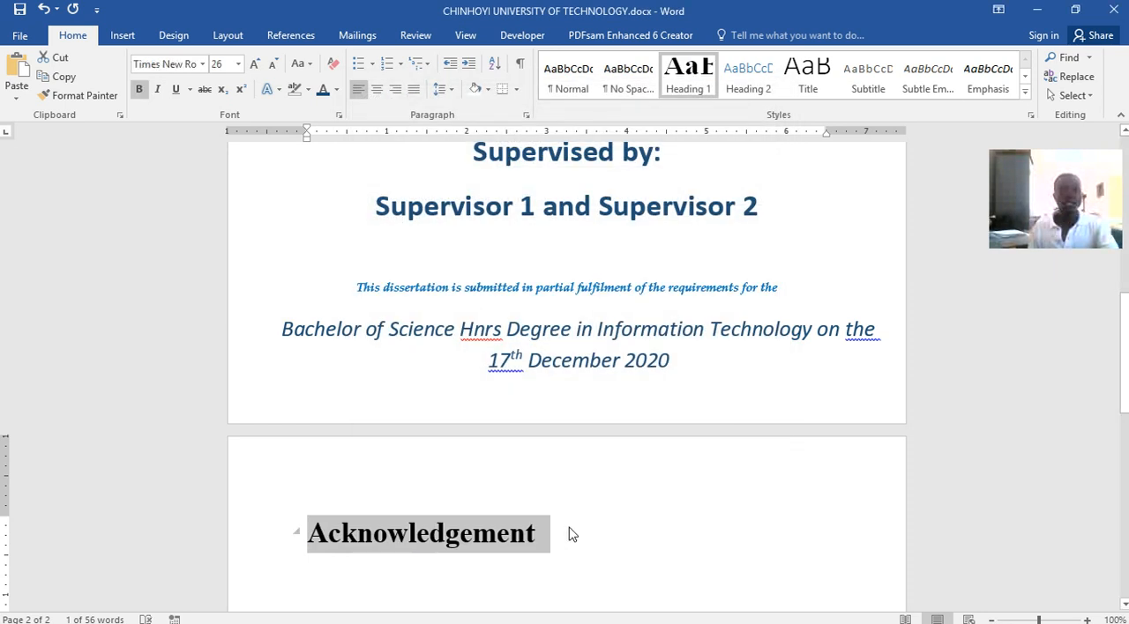
left_click(548, 537)
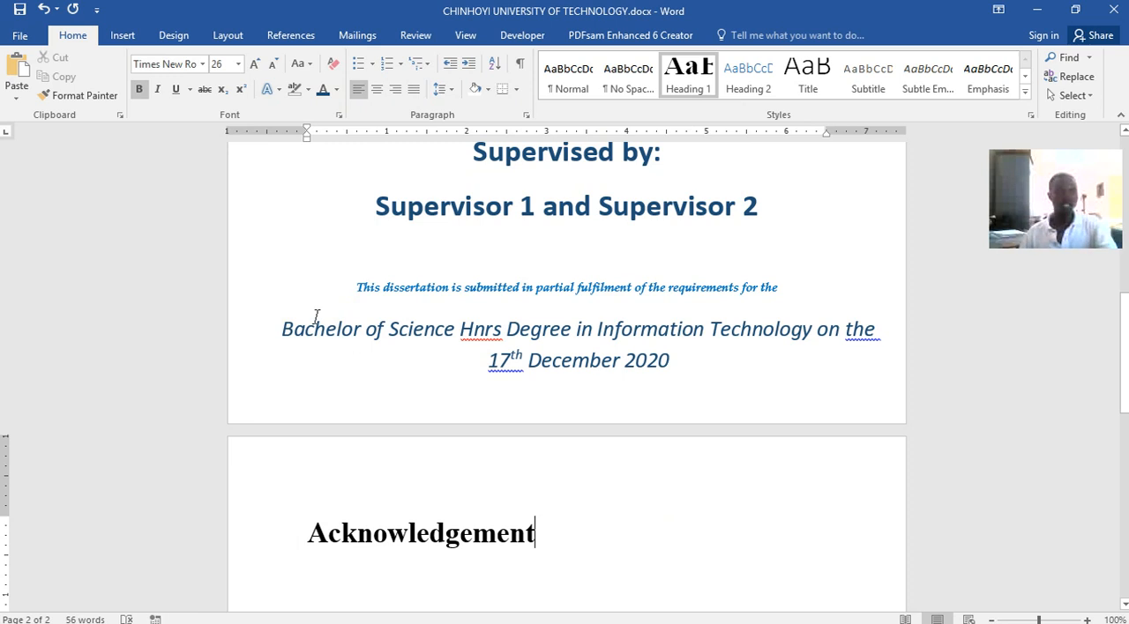
Show the Navigation pane, place it beside the page where nothing covers it, and enlarge it
left_click(465, 35)
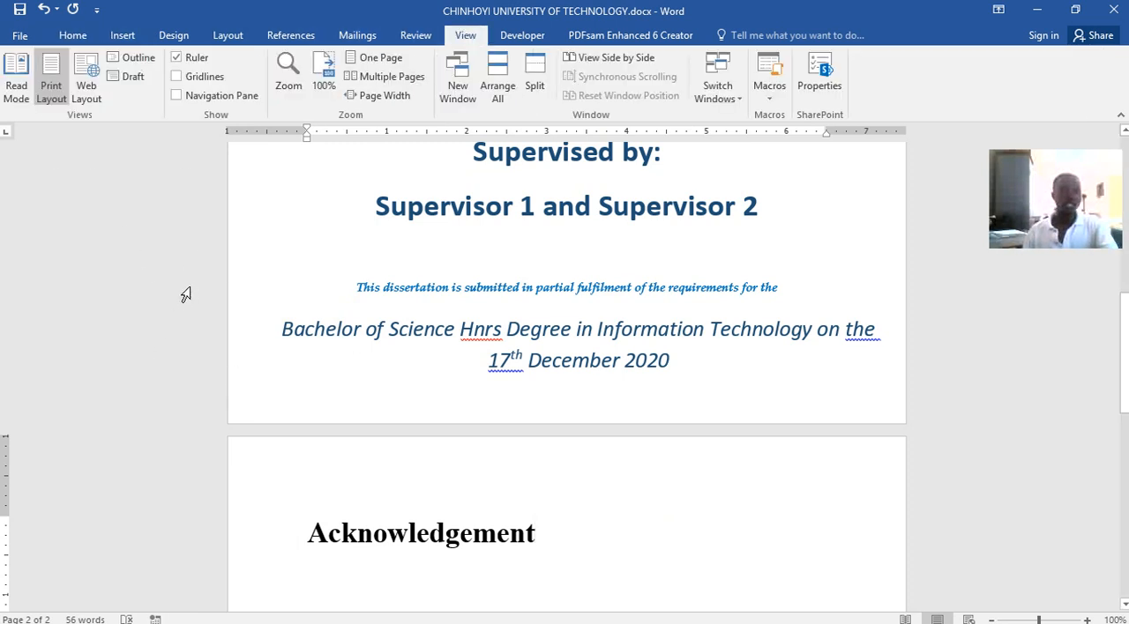
left_click(176, 95)
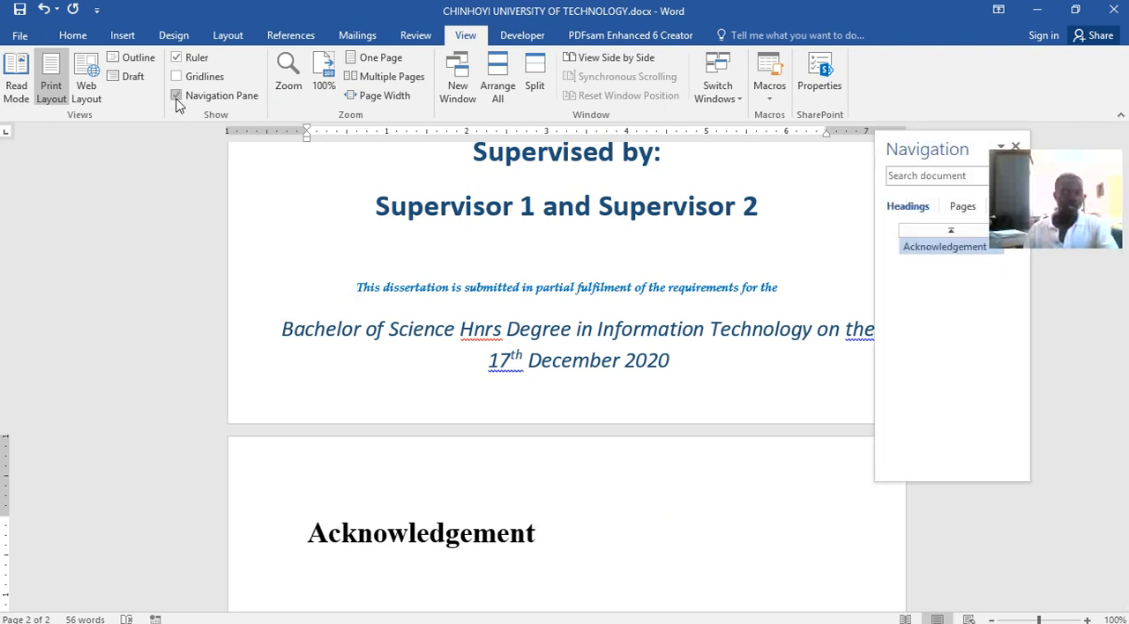
left_click_drag(920, 150, 88, 135)
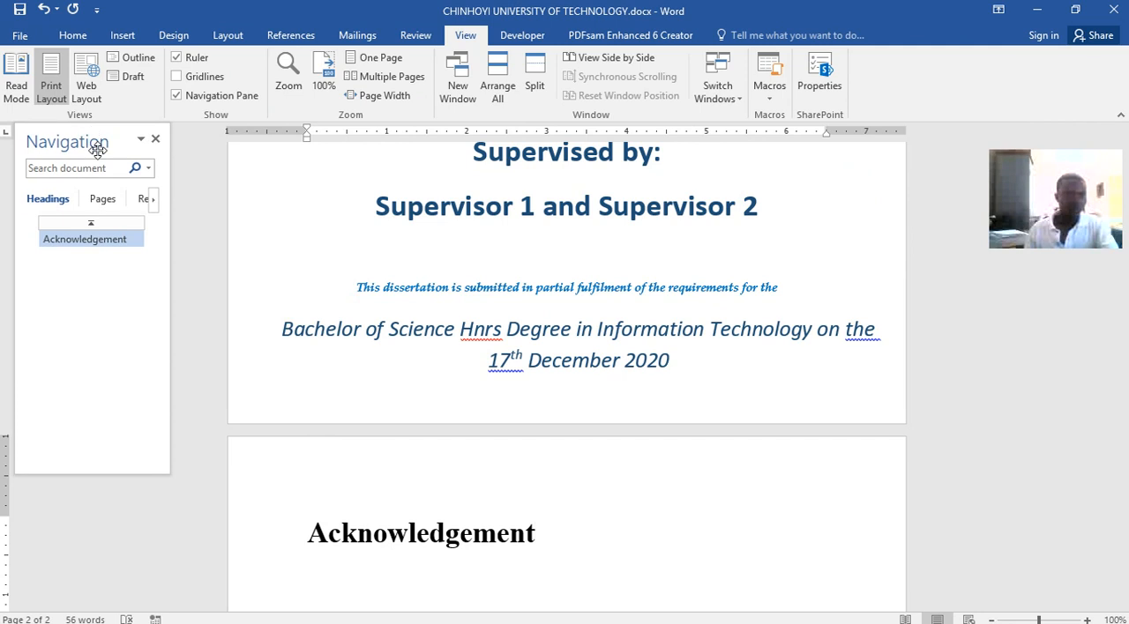
left_click_drag(169, 466, 222, 491)
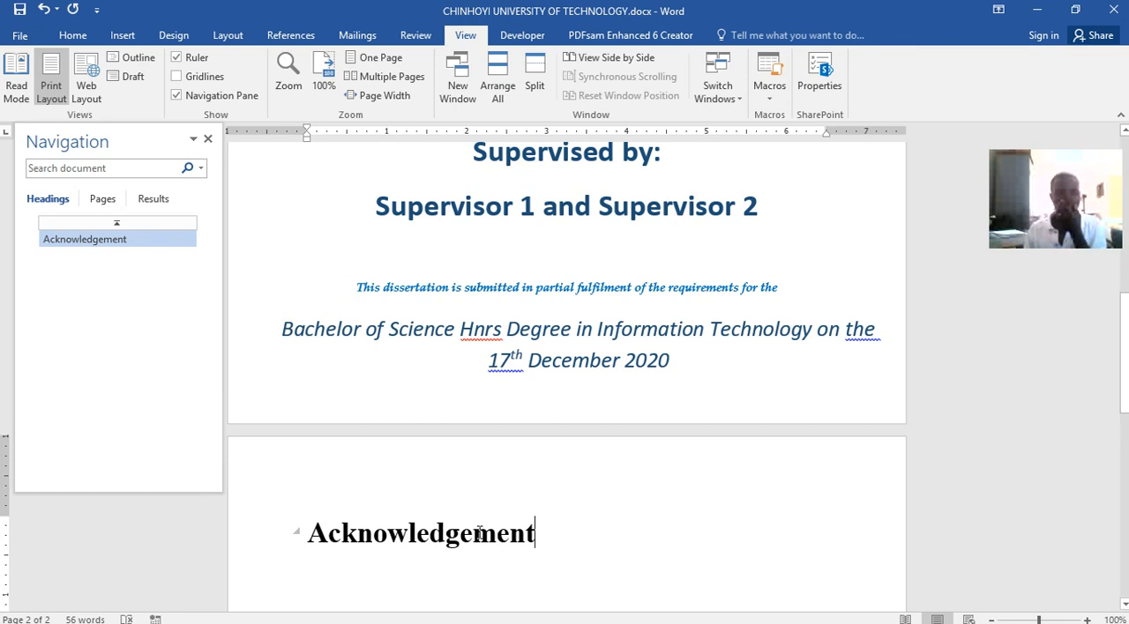
Explore the Navigation pane's headings, page thumbnails and results views, returning to the end of the Acknowledgement heading
left_click(74, 246)
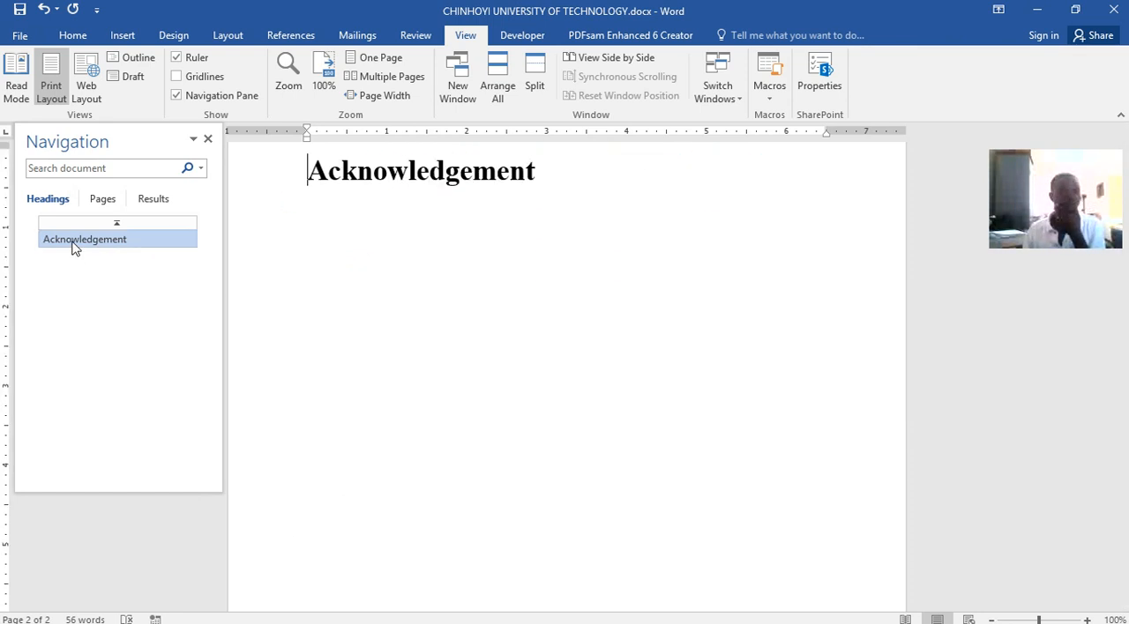
left_click(102, 201)
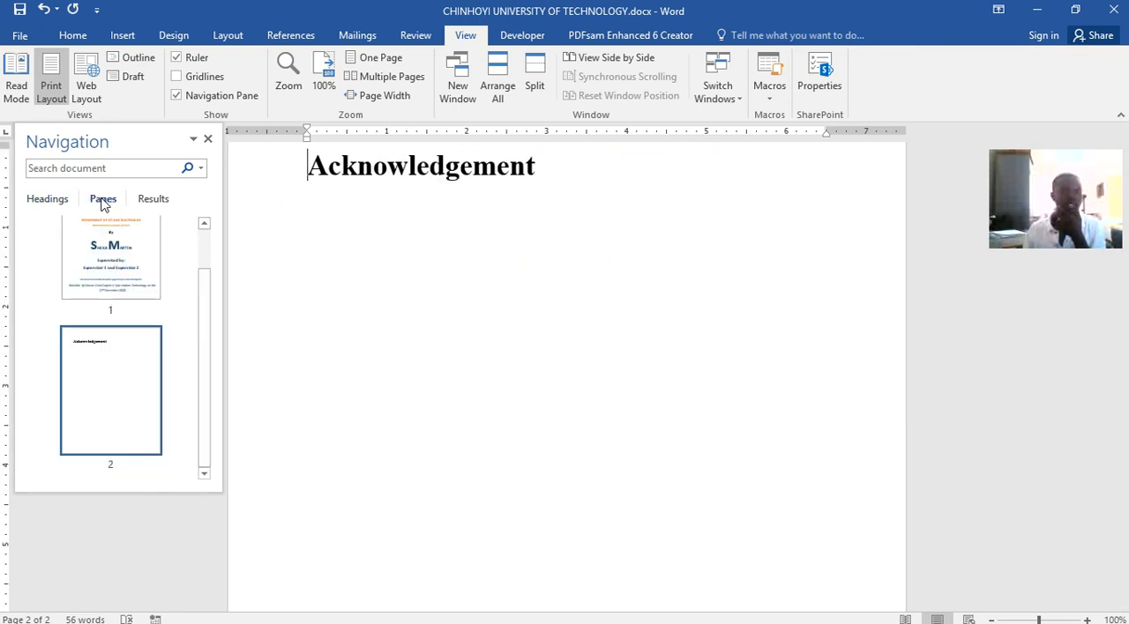
left_click(101, 267)
left_click(104, 359)
left_click(108, 284)
left_click(106, 376)
left_click(148, 261)
left_click(158, 202)
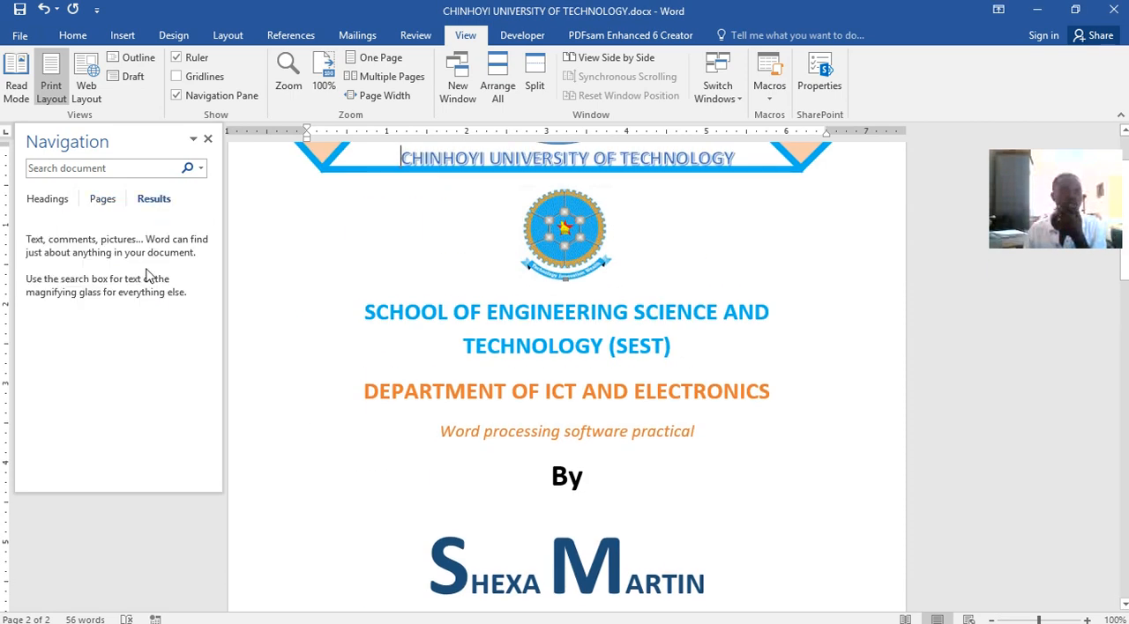
left_click(100, 200)
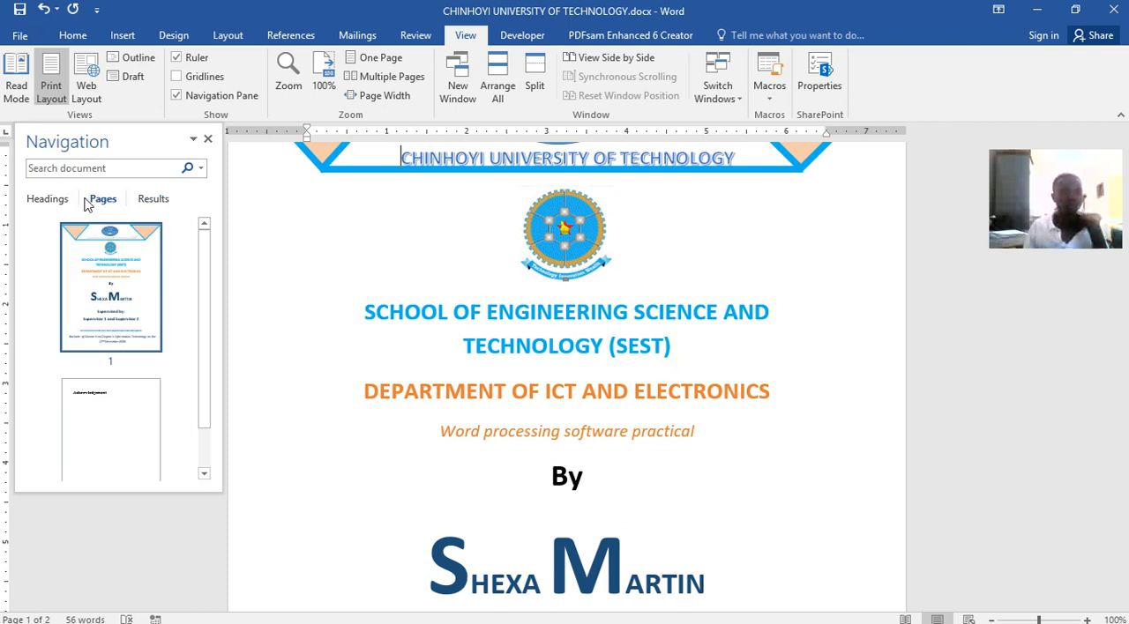
left_click(47, 199)
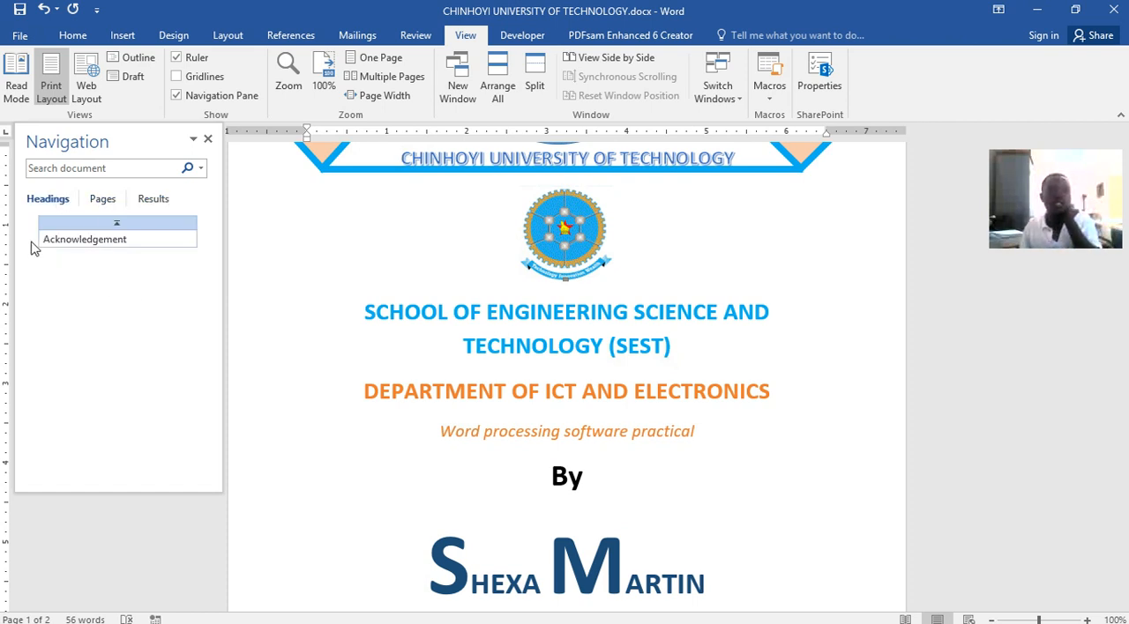
left_click(49, 240)
scroll(493, 403, "up", 2)
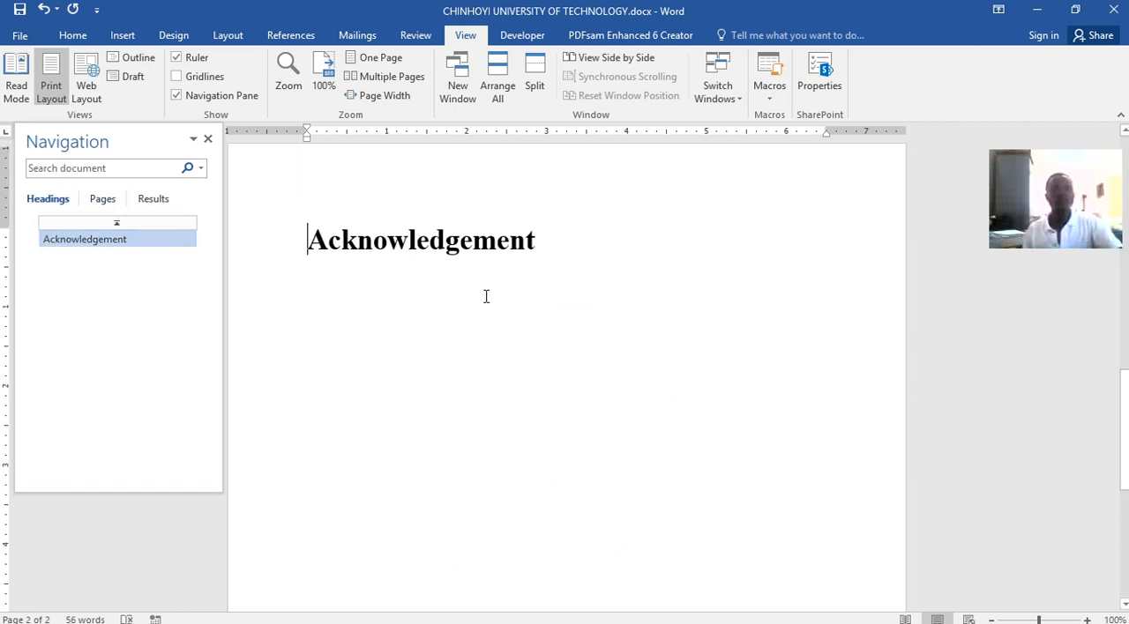
left_click(553, 251)
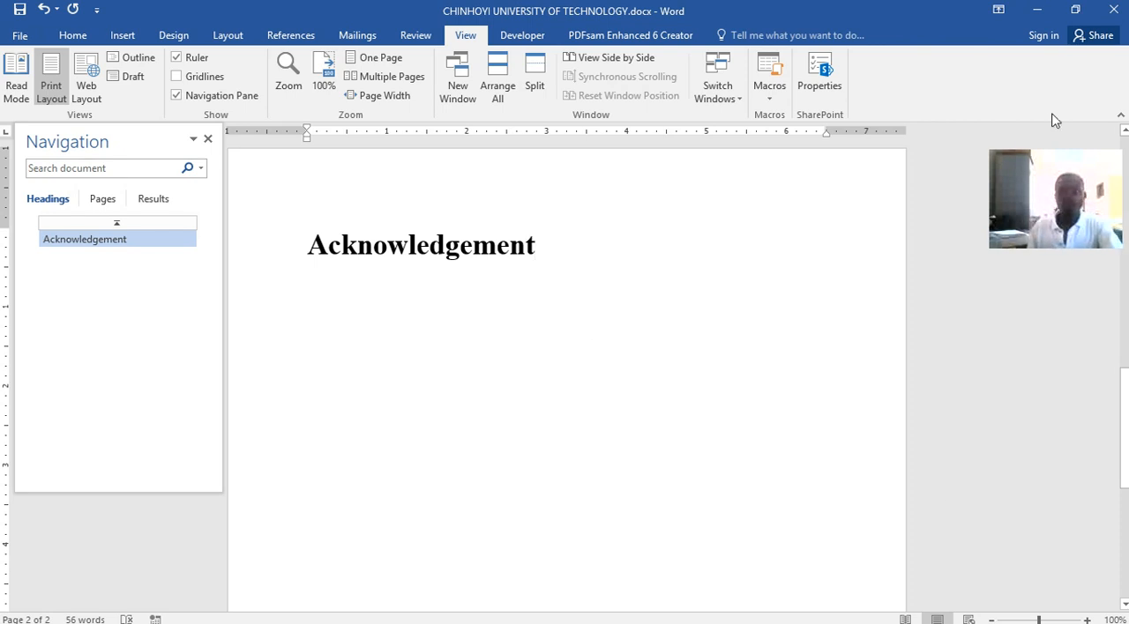
View the Acknowledgement page in Word lecture.docx, clear the other Word windows, and return to CHINHOYI UNIVERSITY OF TECHNOLOGY.docx
left_click(1037, 9)
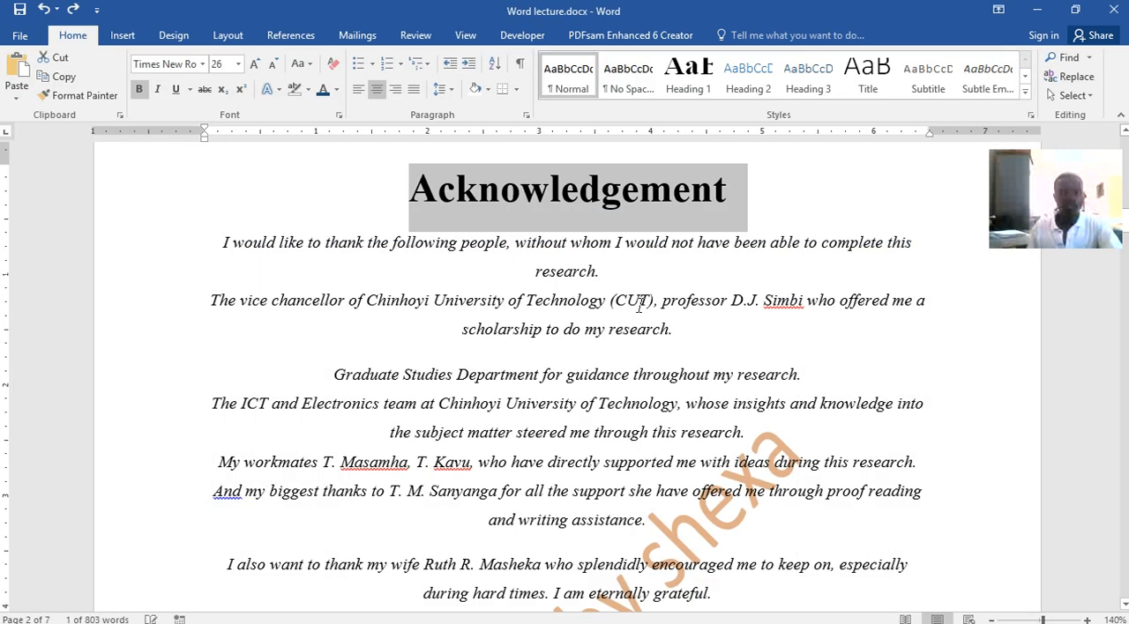
left_click(1038, 10)
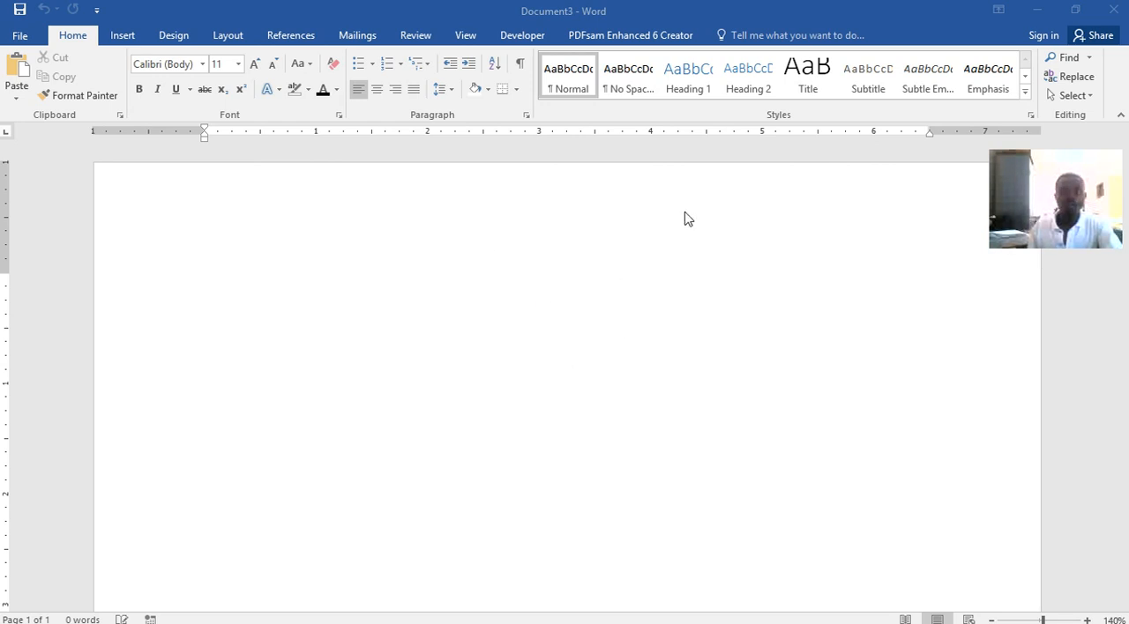
left_click(1036, 13)
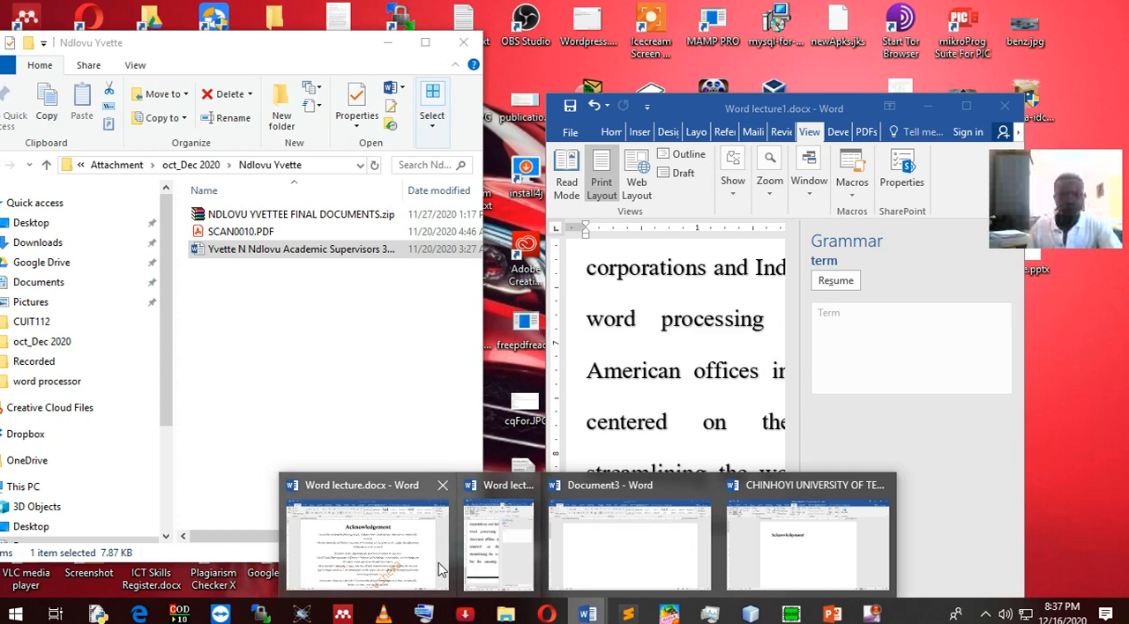
mouse_move(390, 566)
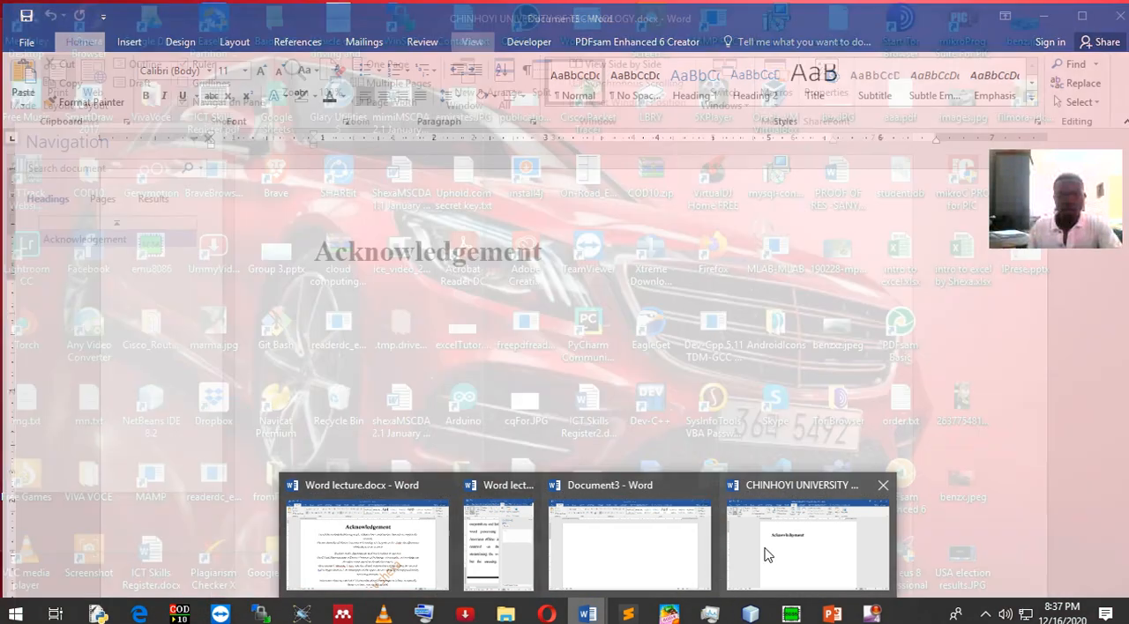
left_click(772, 547)
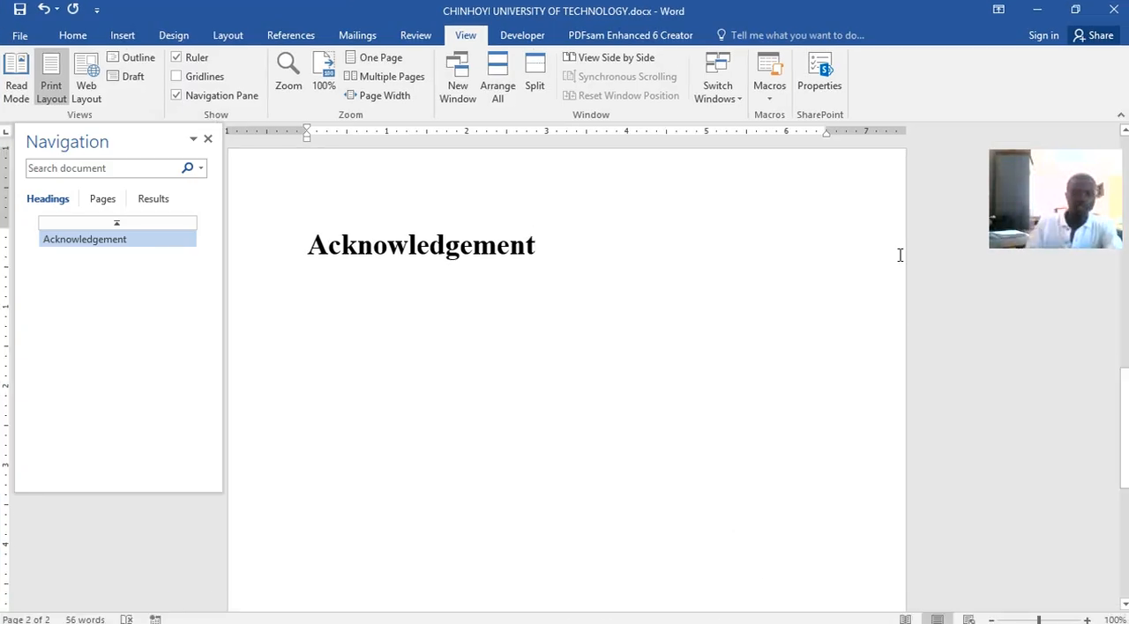
Start an empty line below the Acknowledgement heading and set its text to 12 pt italic
key("Return")
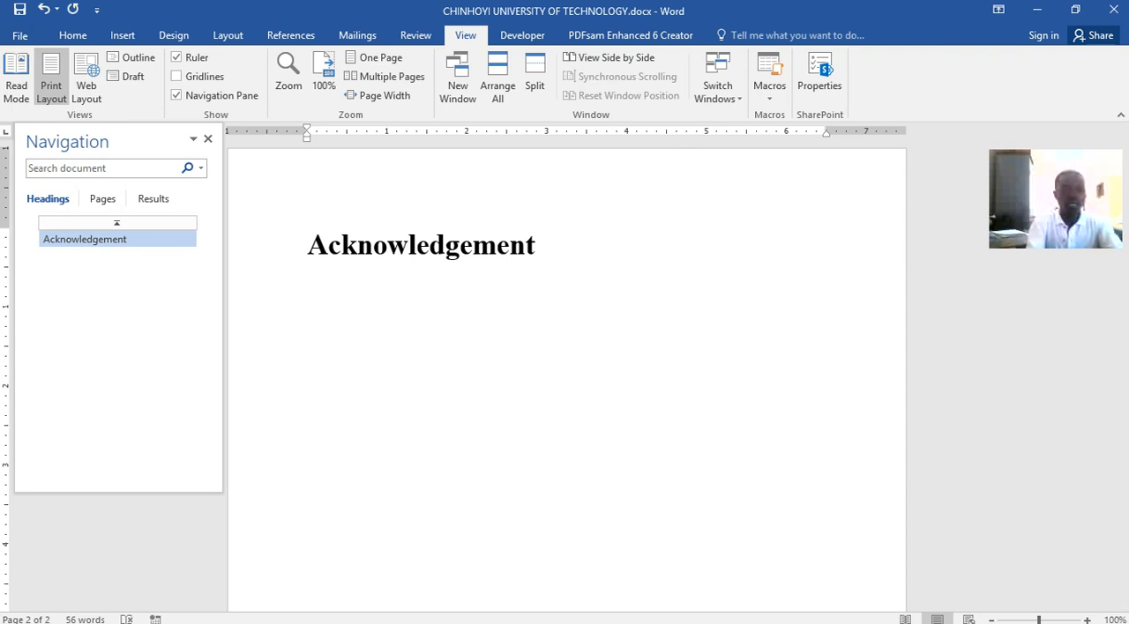
type("I")
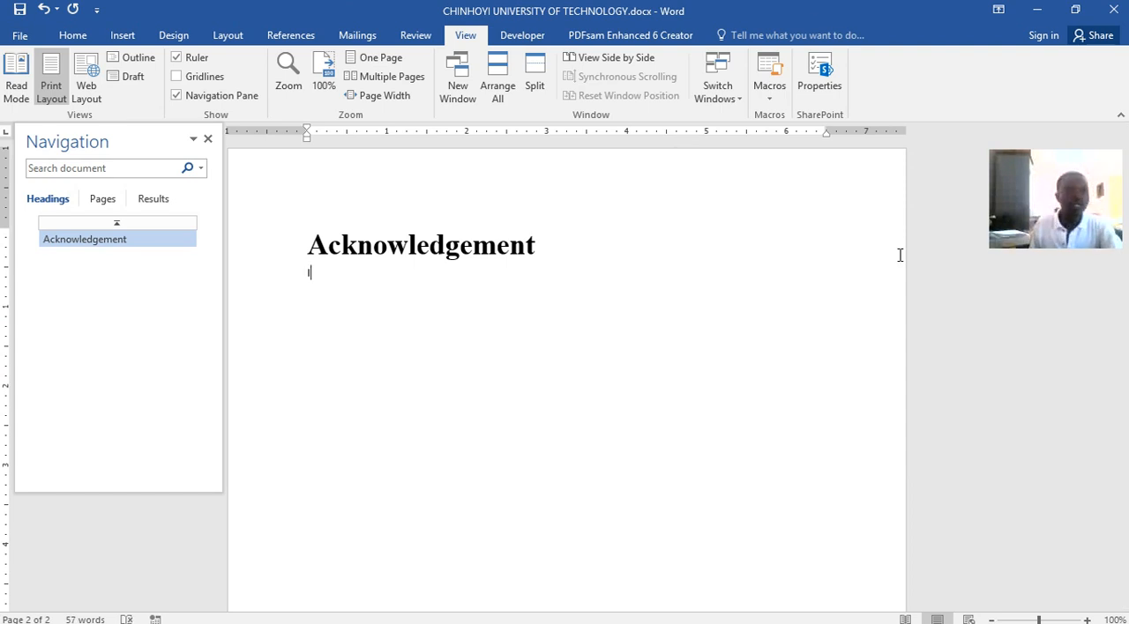
left_click(74, 35)
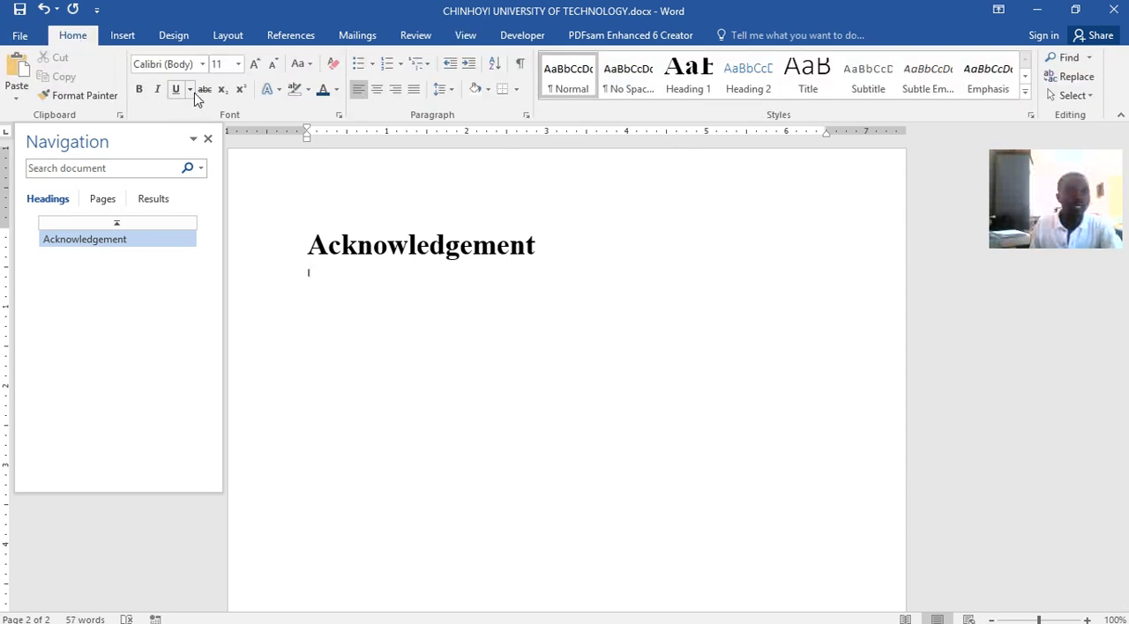
key("BackSpace")
left_click(238, 65)
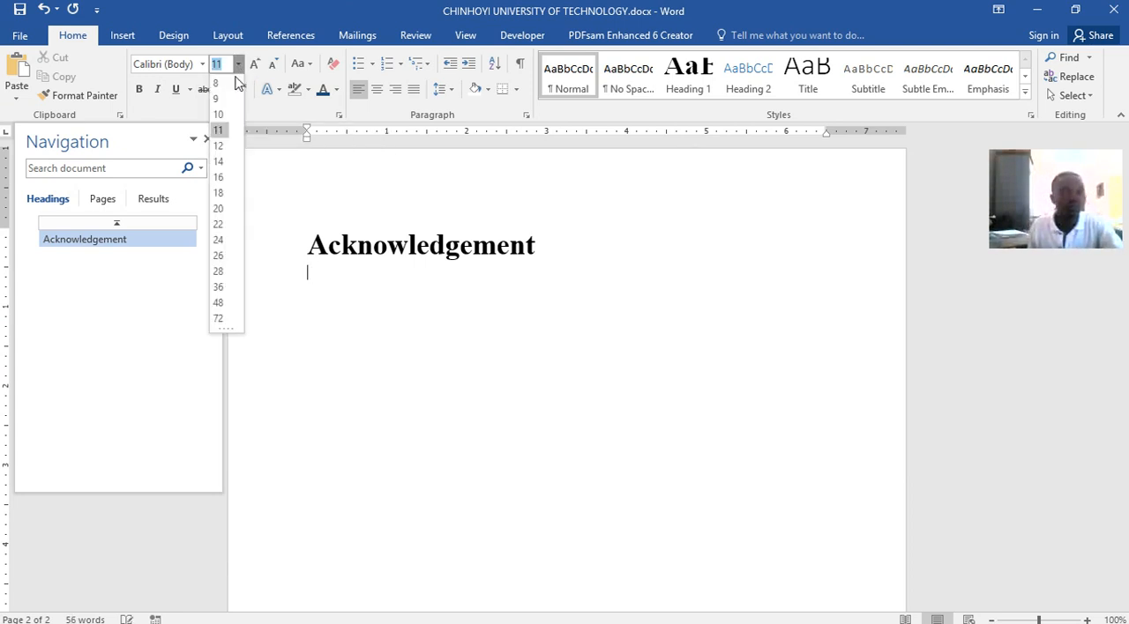
left_click(218, 145)
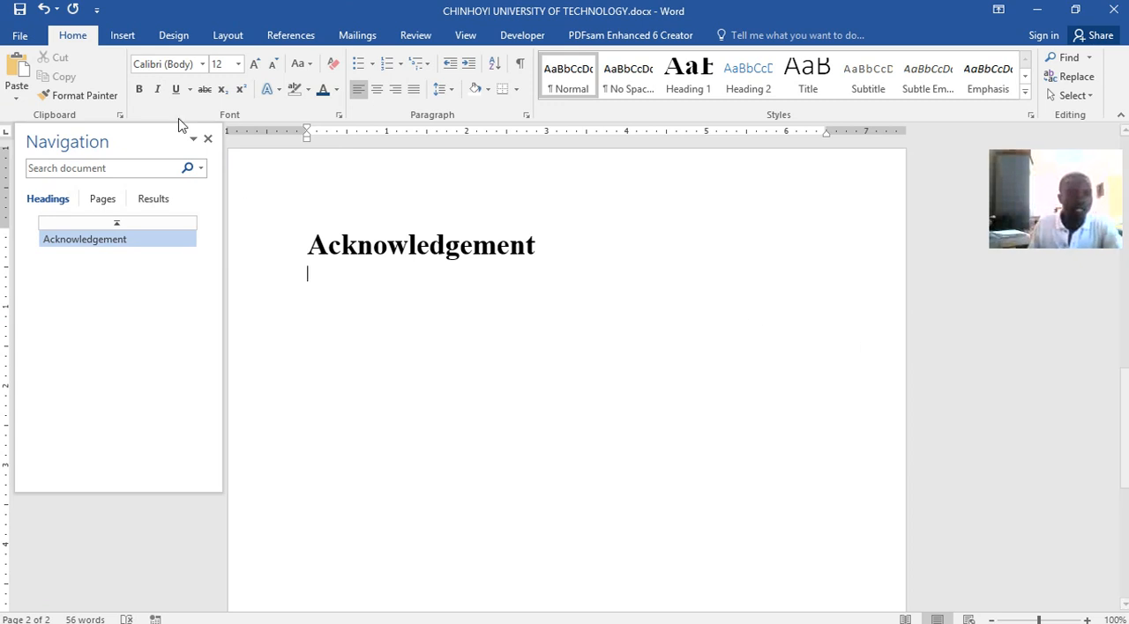
left_click(157, 89)
Write "I would like to thank my wife for encouraging me to keep on uploading staff for my students to get the best out of their skils/ability."
type("I would like to")
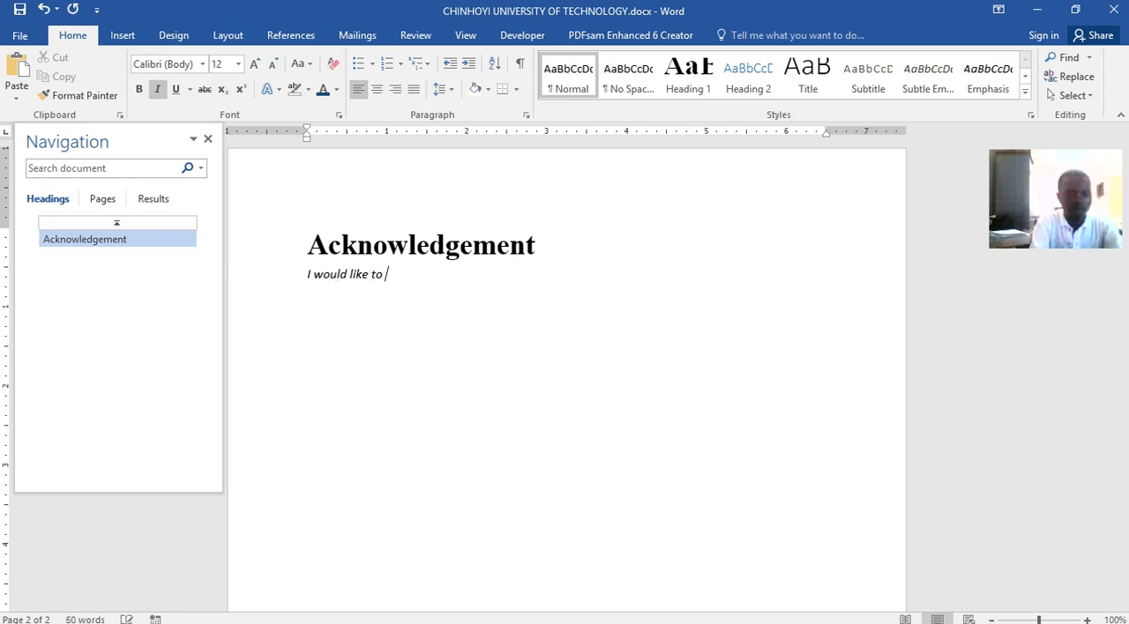
type(" thank my wife for enc")
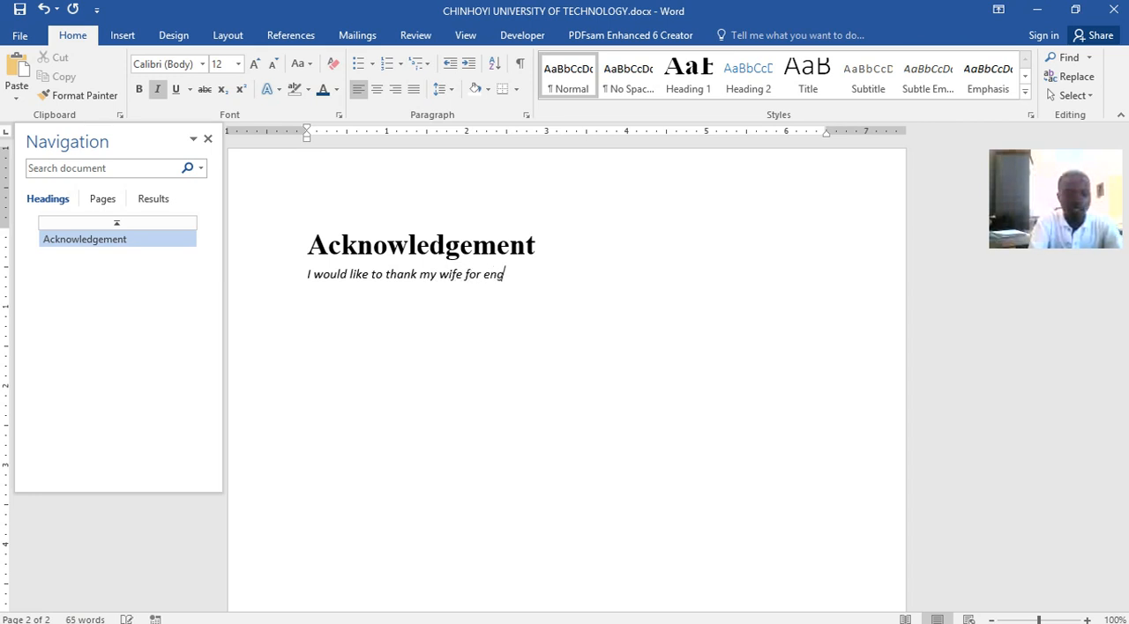
type("ouraging me")
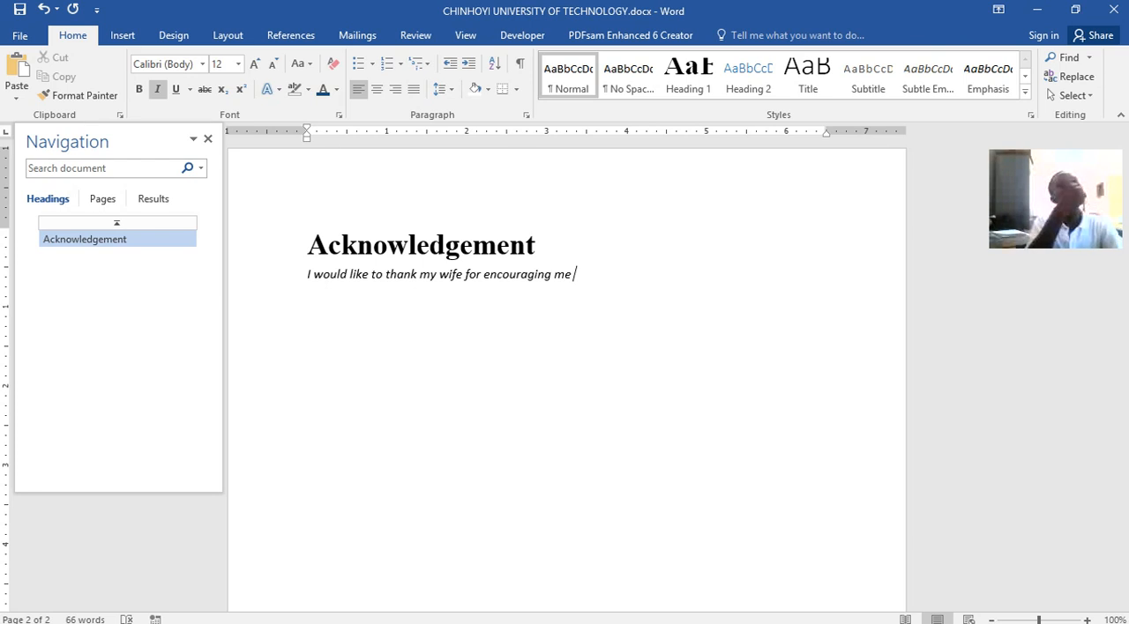
type("to keep on uploadi")
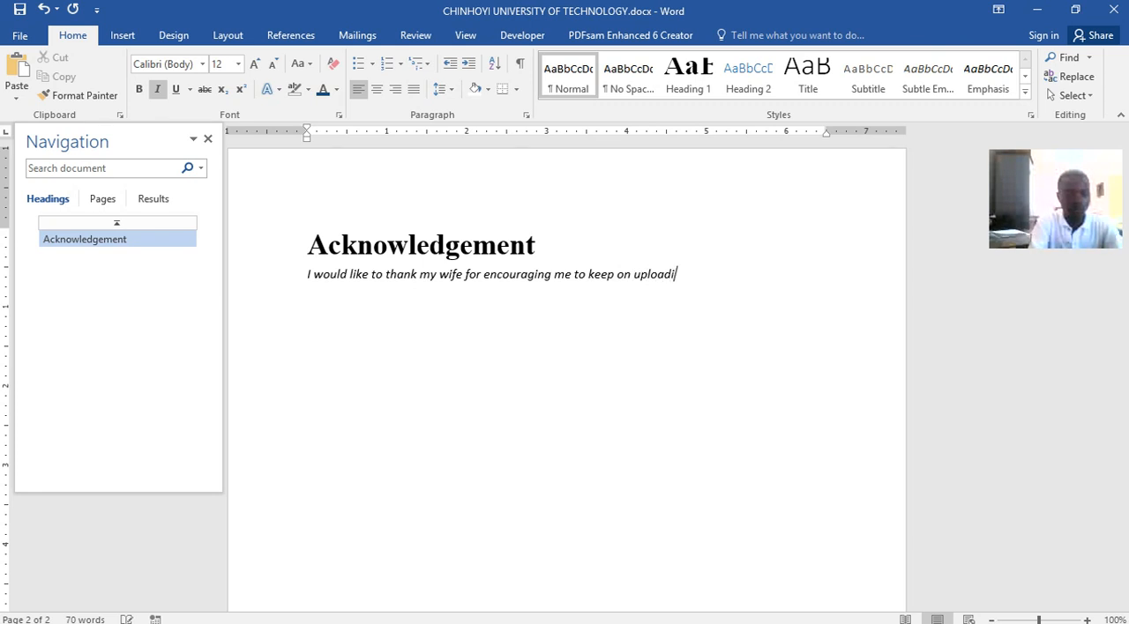
type("ng staff for my")
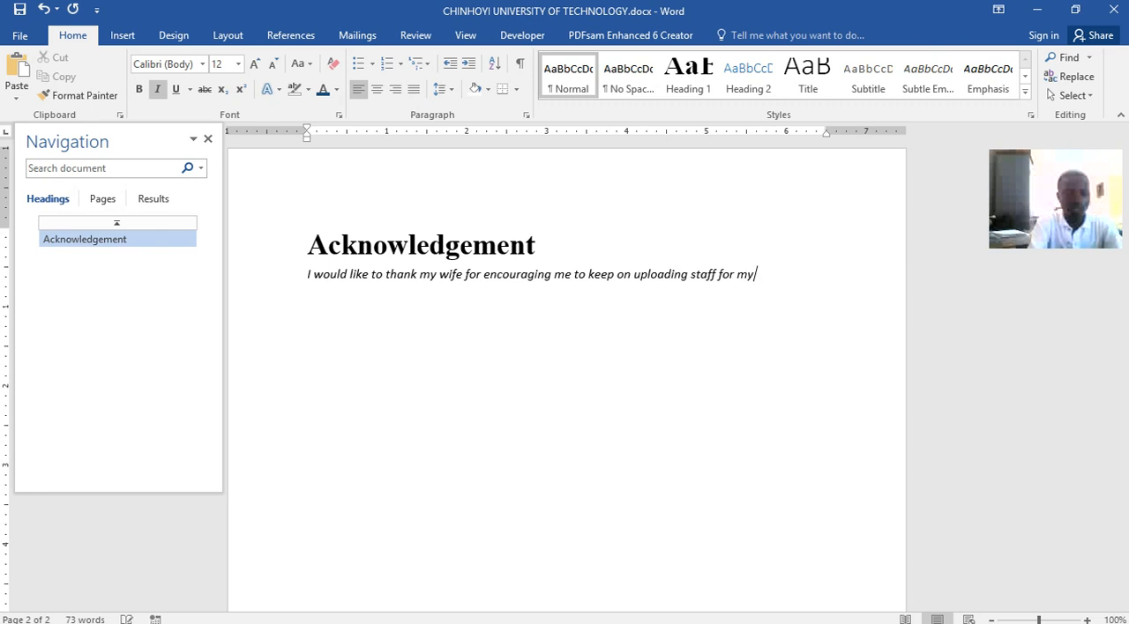
type(" students to")
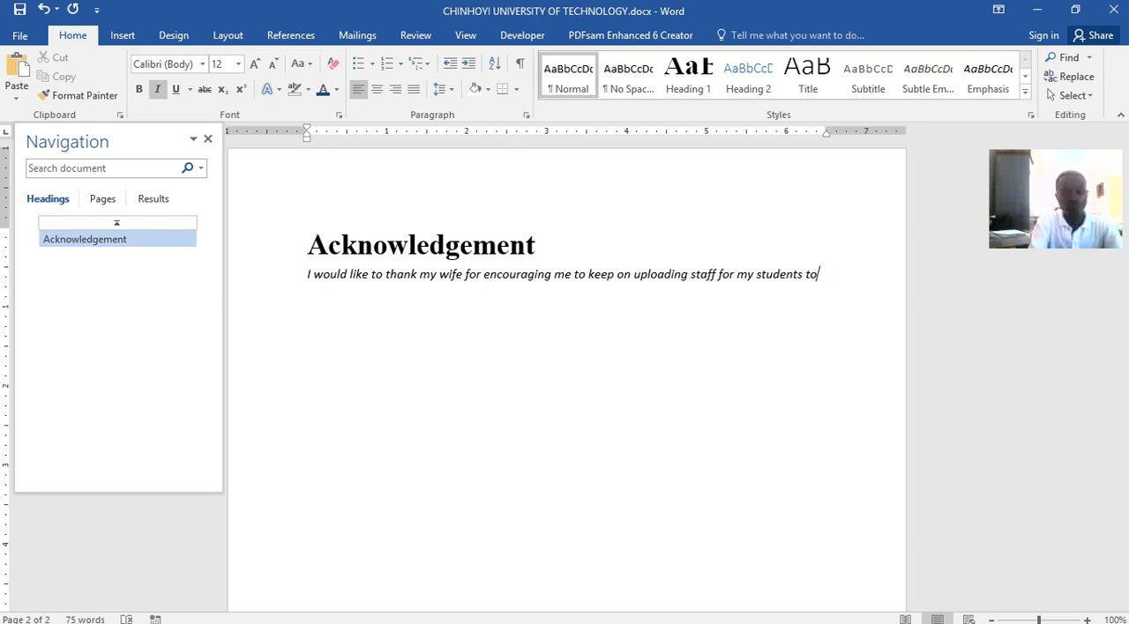
type("get the")
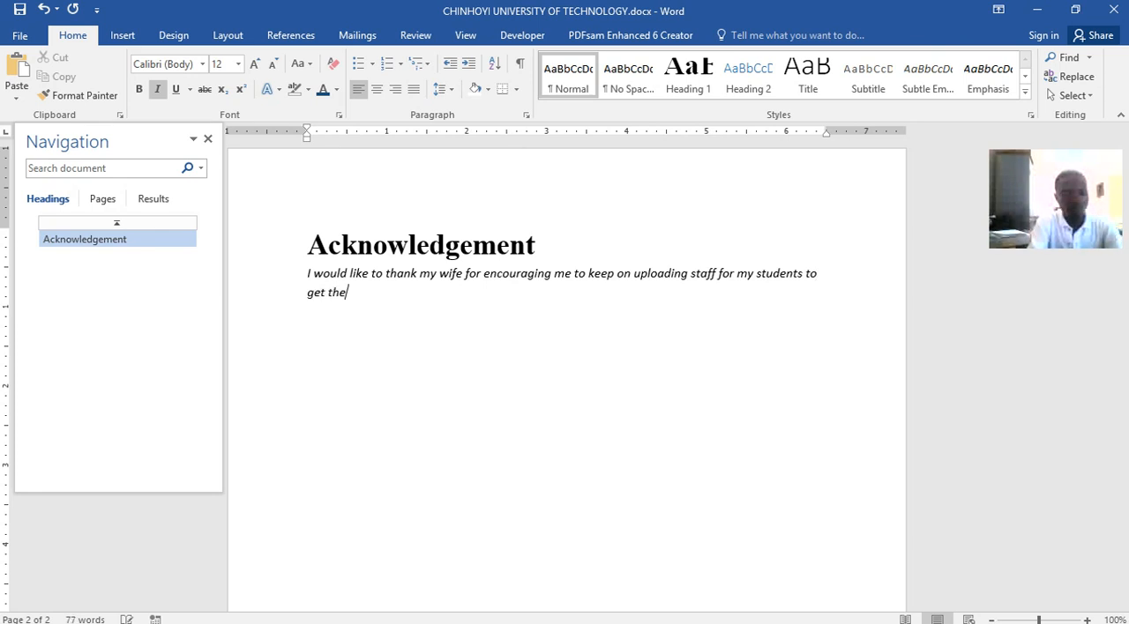
type(" best ")
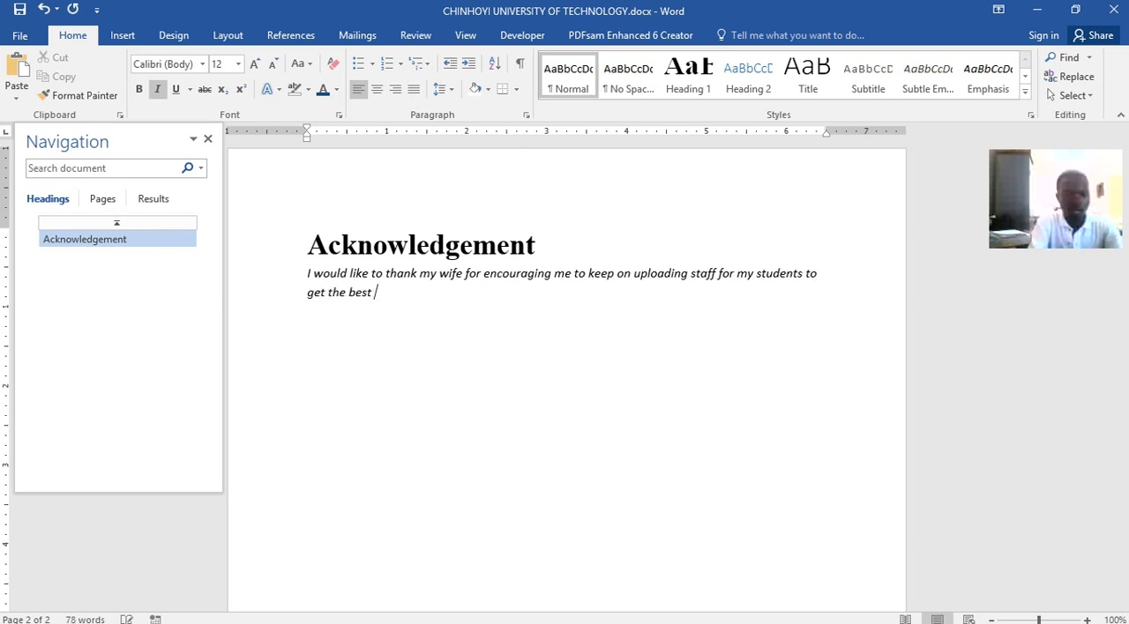
type("out of th")
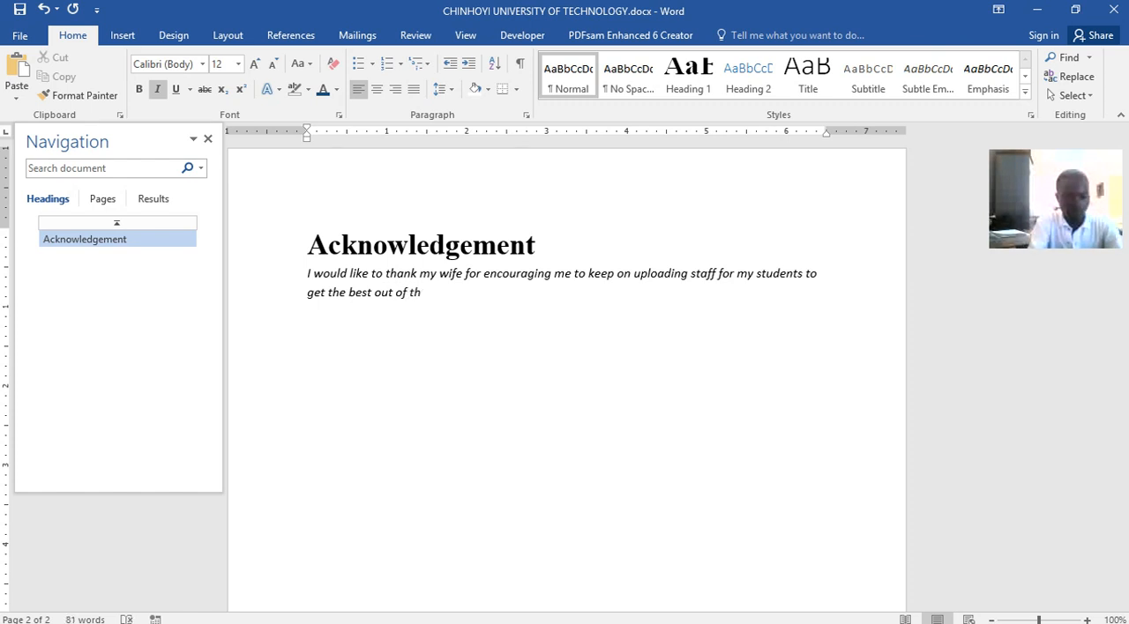
type("eir skils/ability.")
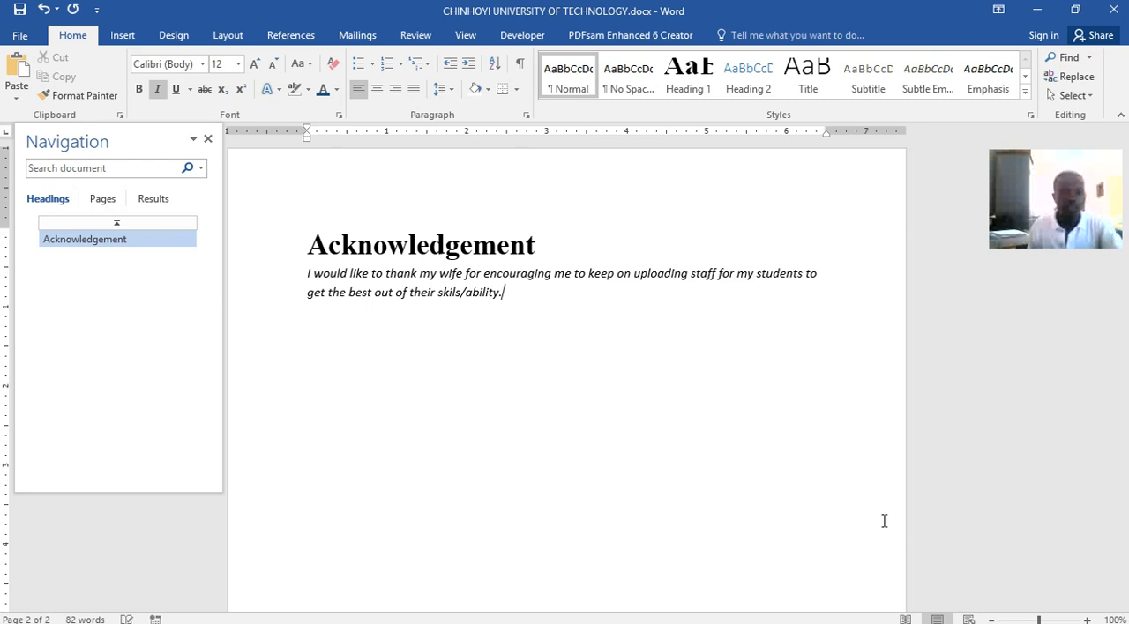
Save the document and correct "skils" to "skills" in the acknowledgement sentence
key("ctrl+s")
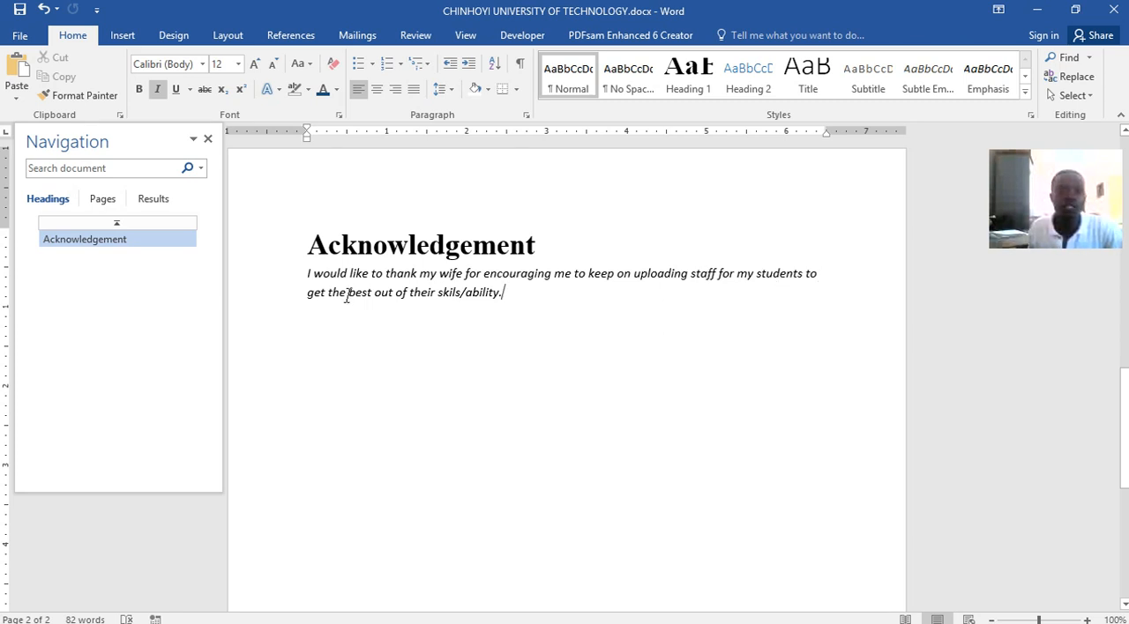
left_click(457, 292)
type("l")
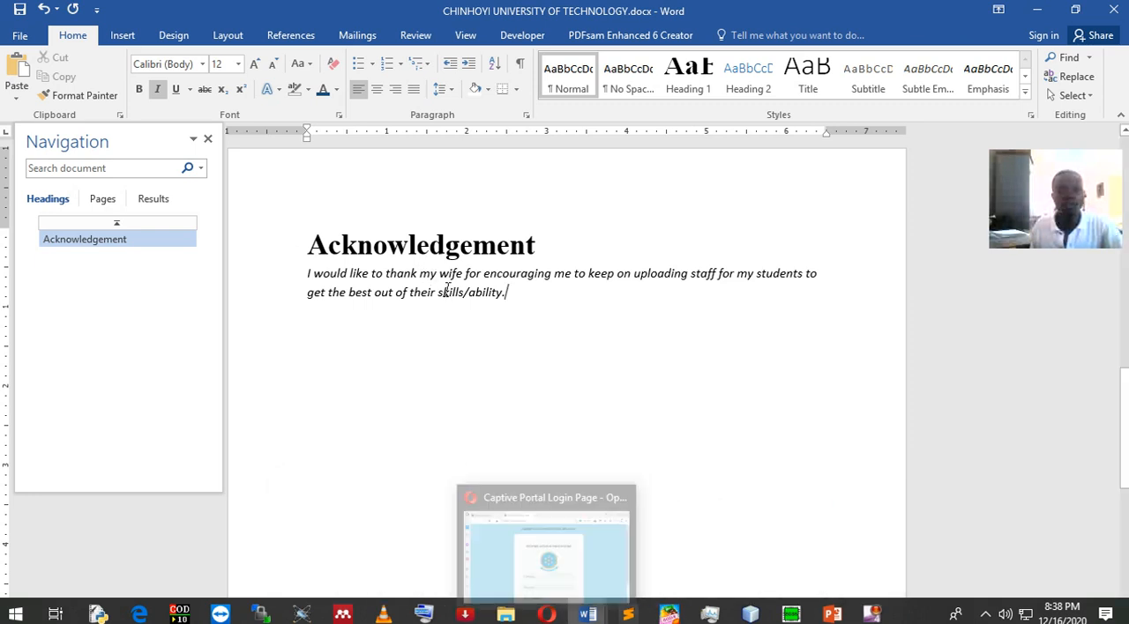
Switch to Word lecture.docx and copy all the italic acknowledgement text below its heading
mouse_move(588, 613)
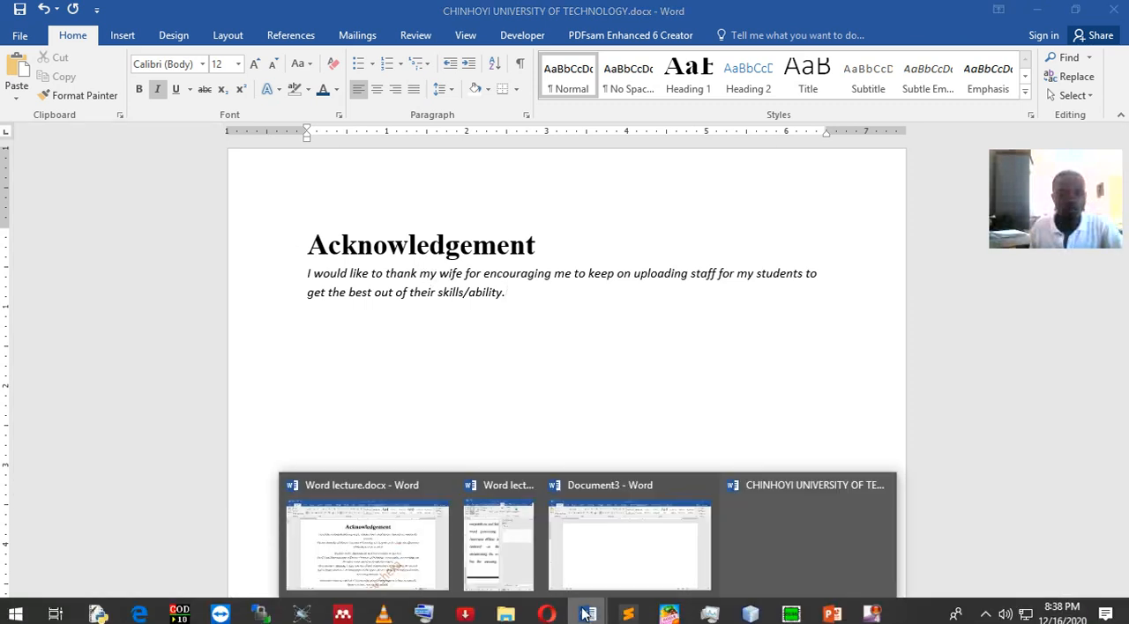
left_click(408, 549)
left_click_drag(226, 243, 728, 522)
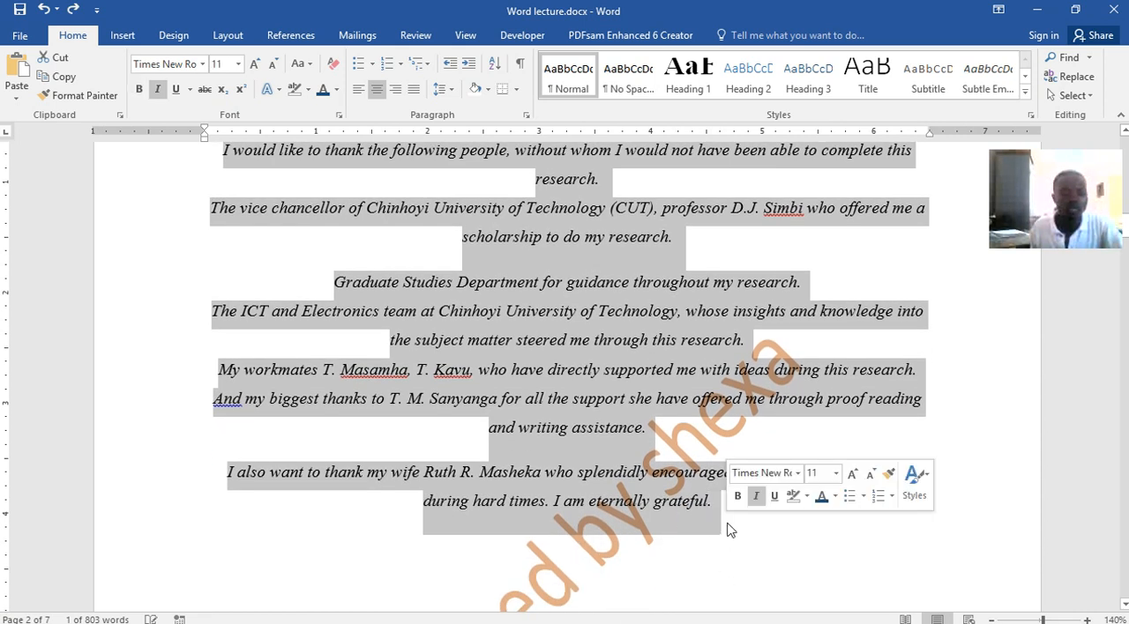
right_click(593, 373)
left_click(617, 404)
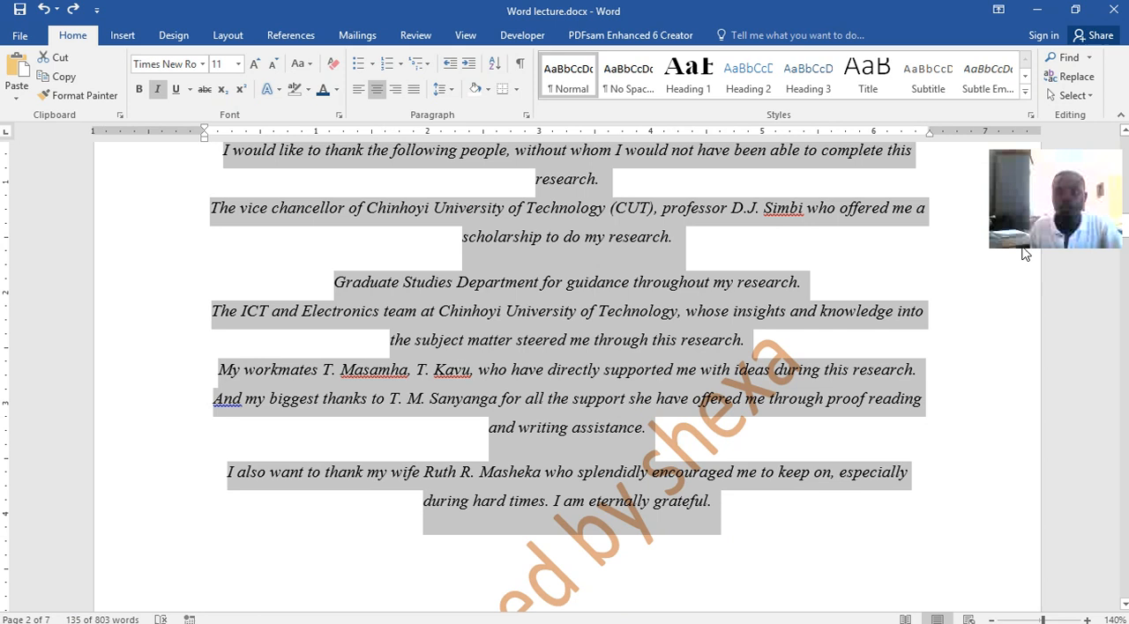
Return to CHINHOYI UNIVERSITY OF TECHNOLOGY.docx and replace the sentence below the Acknowledgement heading with the copied text, merging the formatting
left_click(1038, 11)
left_click_drag(507, 292, 305, 272)
right_click(445, 300)
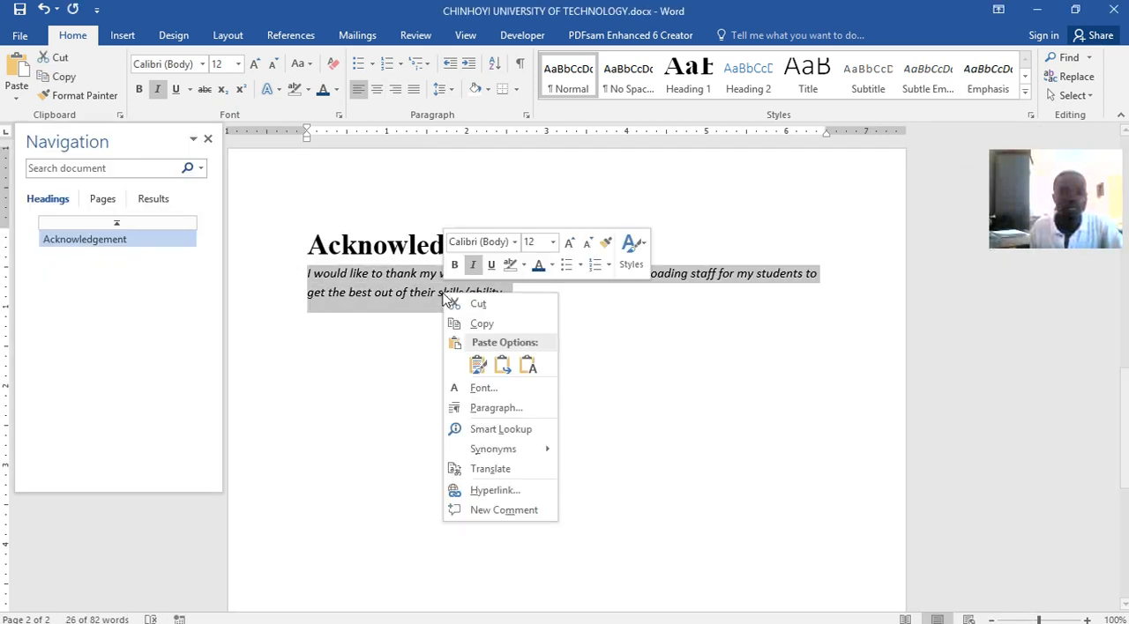
left_click(500, 364)
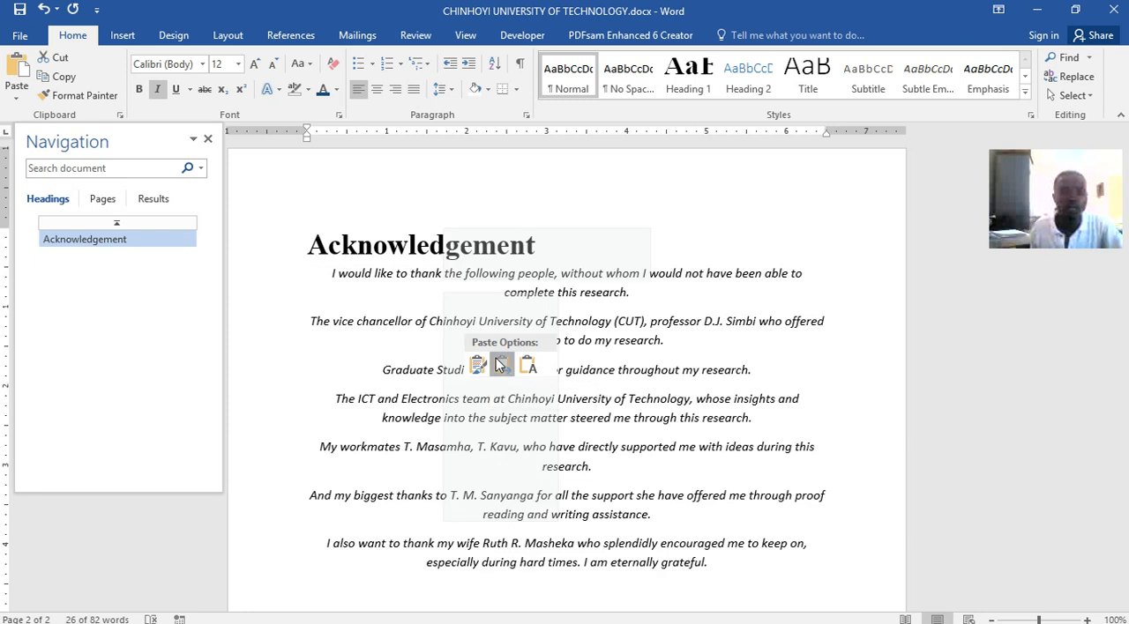
Center the Acknowledgement heading and save the document
left_click(342, 247)
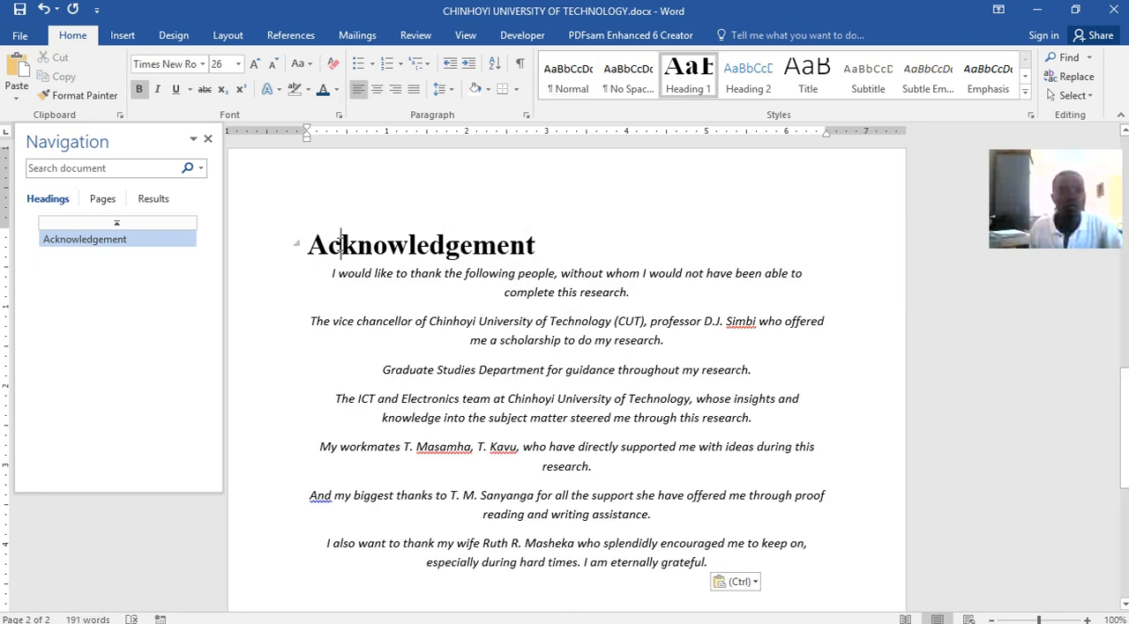
left_click(377, 91)
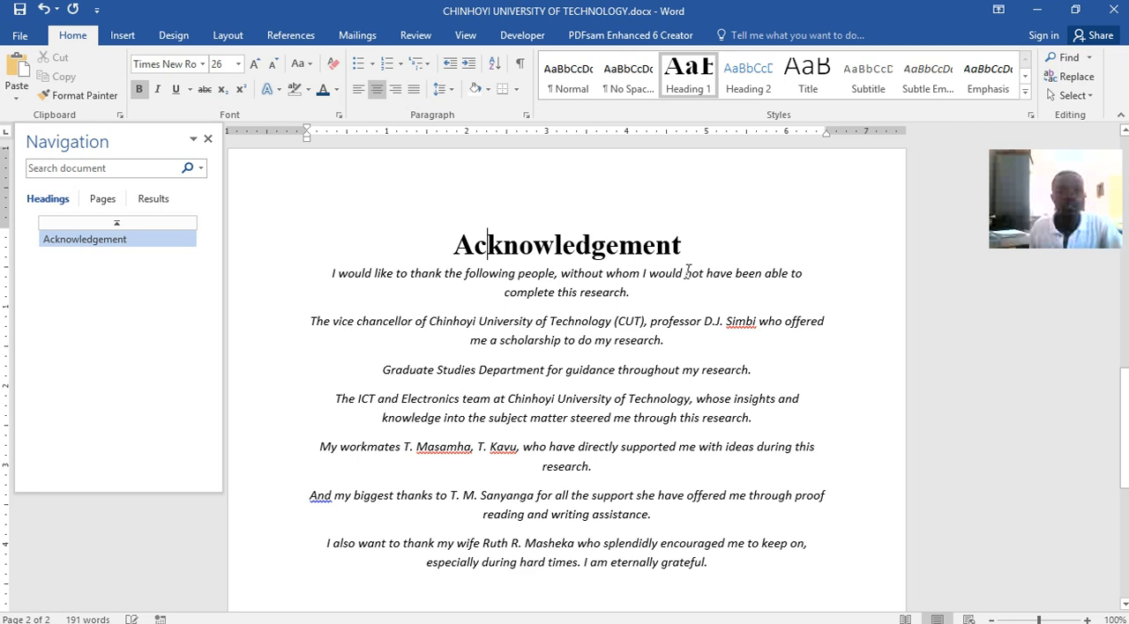
left_click(19, 10)
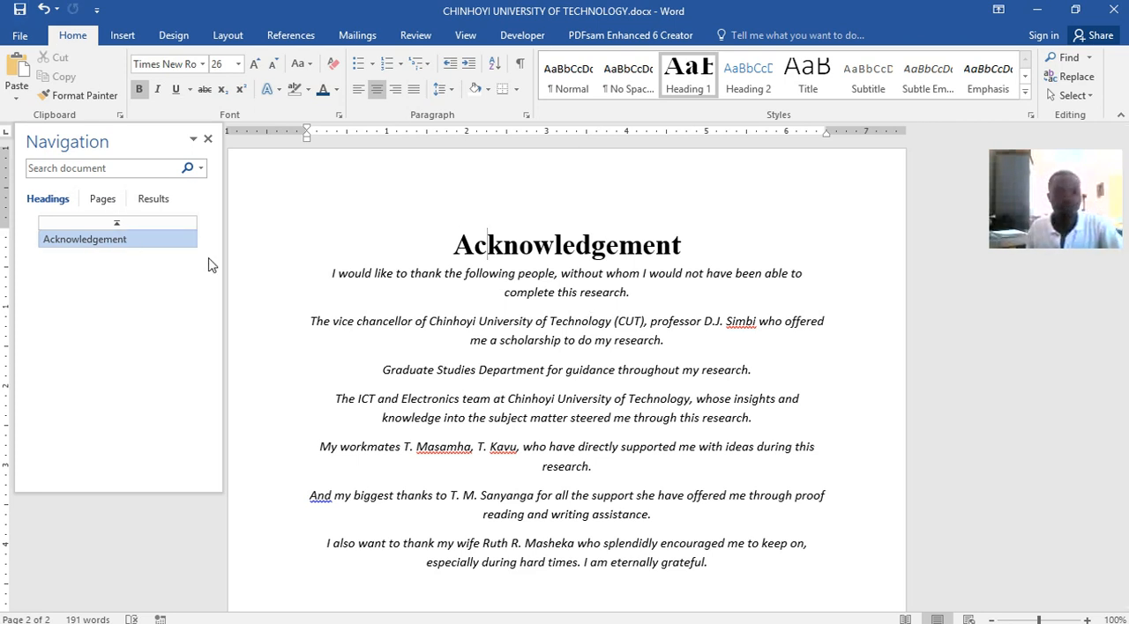
Add empty lines below the acknowledgement text until a third page begins
scroll(554, 385, "down", 5)
left_click(617, 228)
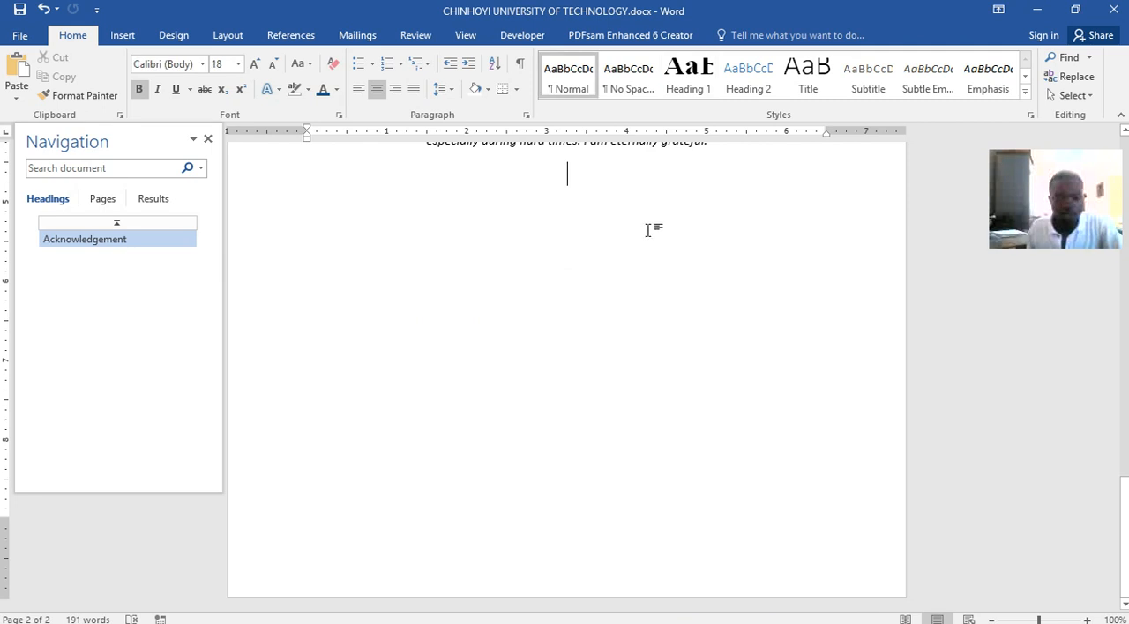
double_click(697, 248)
key("Return")
key("Return")
key("Return")
key("Return")
key("Return")
key("Return")
key("Return")
key("Return")
key("Return")
key("Return")
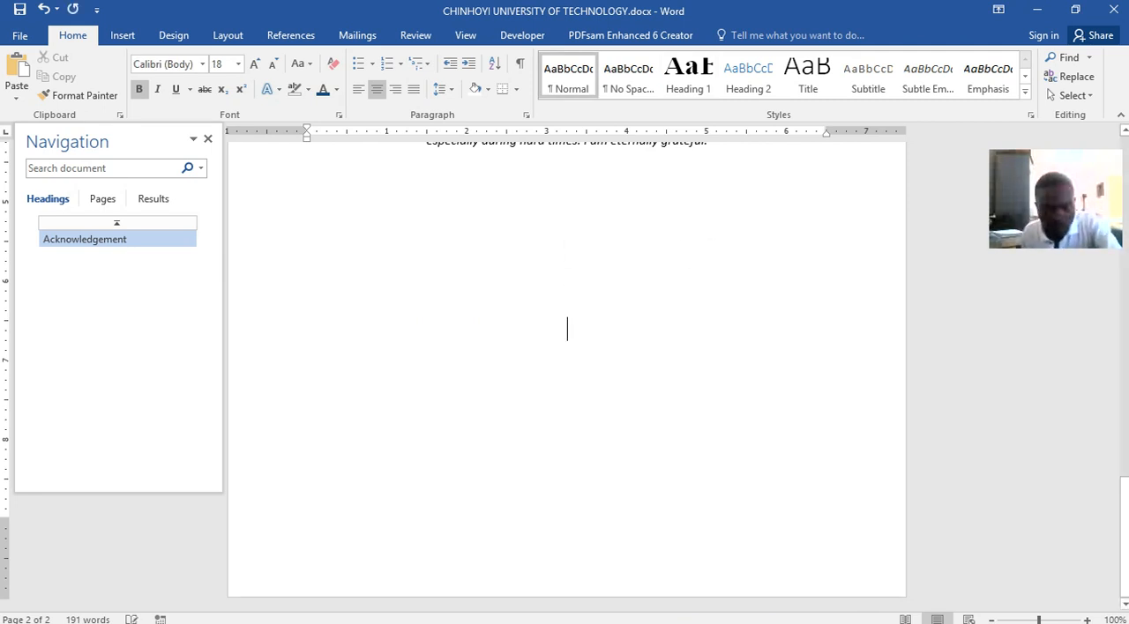
key("Return")
key("Return")
key("Return")
key("Return")
key("Return")
key("Return")
key("Return")
key("Return")
key("Return")
key("Return")
key("Return")
key("Return")
key("Return")
key("Return")
key("Return")
key("Return")
key("Return")
key("Return")
key("Return")
key("Return")
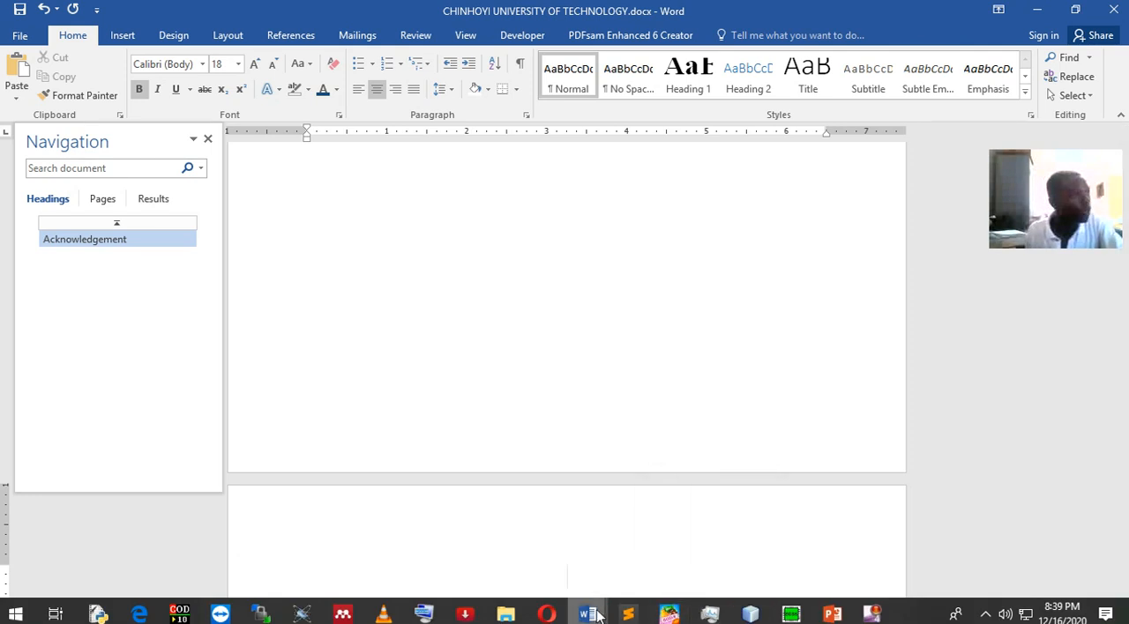
Examine the Abstract heading and its paragraph in Word lecture.docx, then return to CHINHOYI UNIVERSITY OF TECHNOLOGY.docx
mouse_move(596, 615)
mouse_move(537, 615)
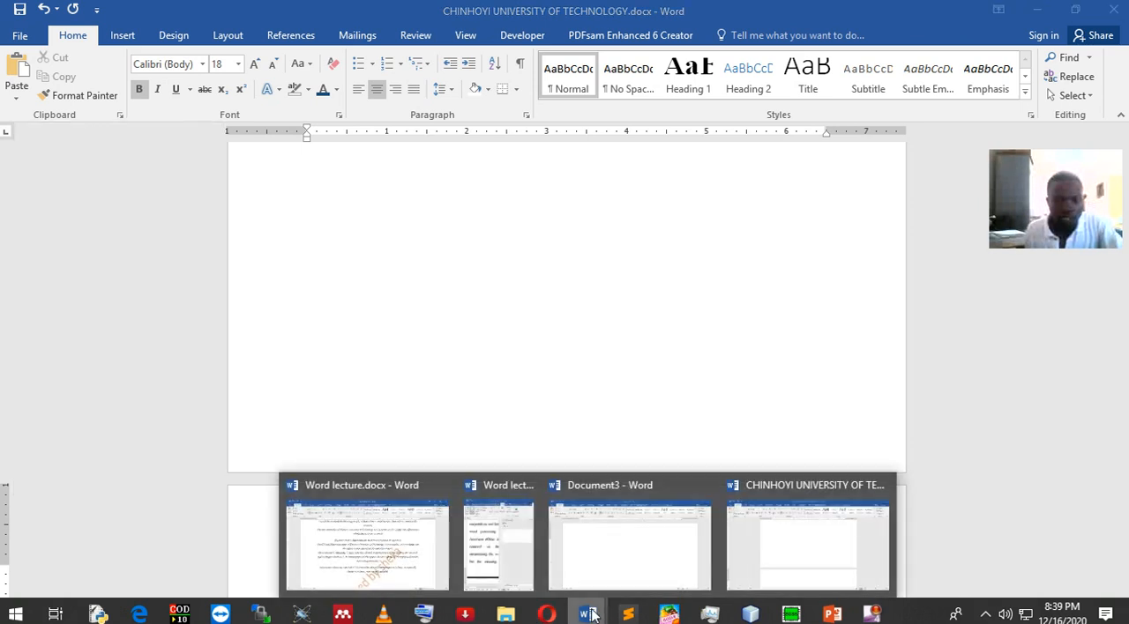
left_click(433, 544)
scroll(545, 446, "down", 6)
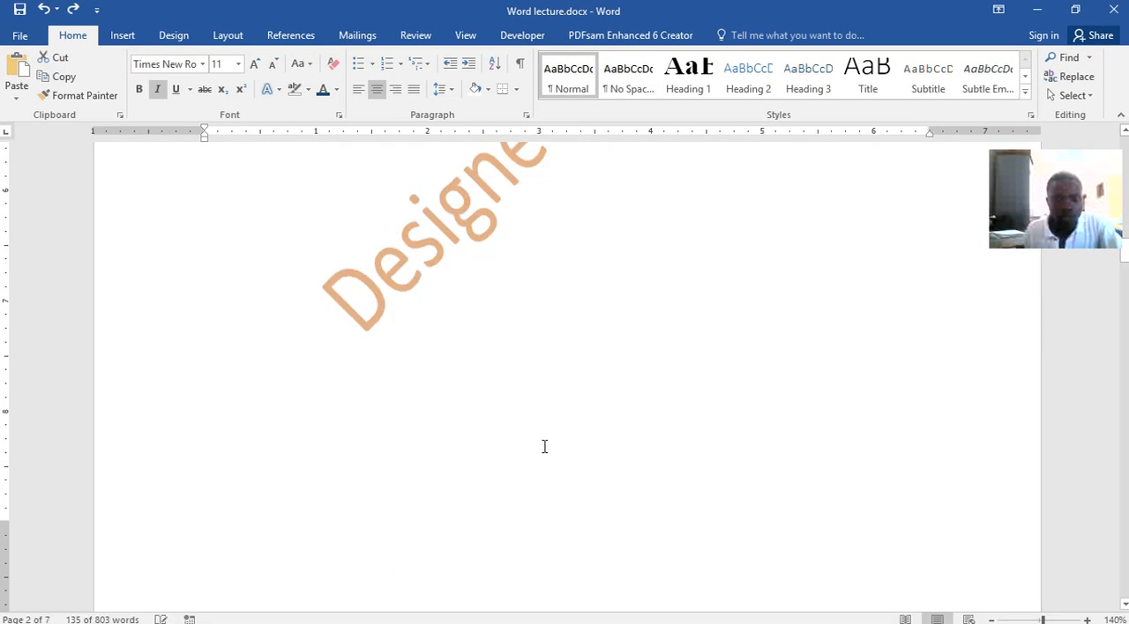
scroll(545, 445, "down", 4)
scroll(543, 441, "up", 2)
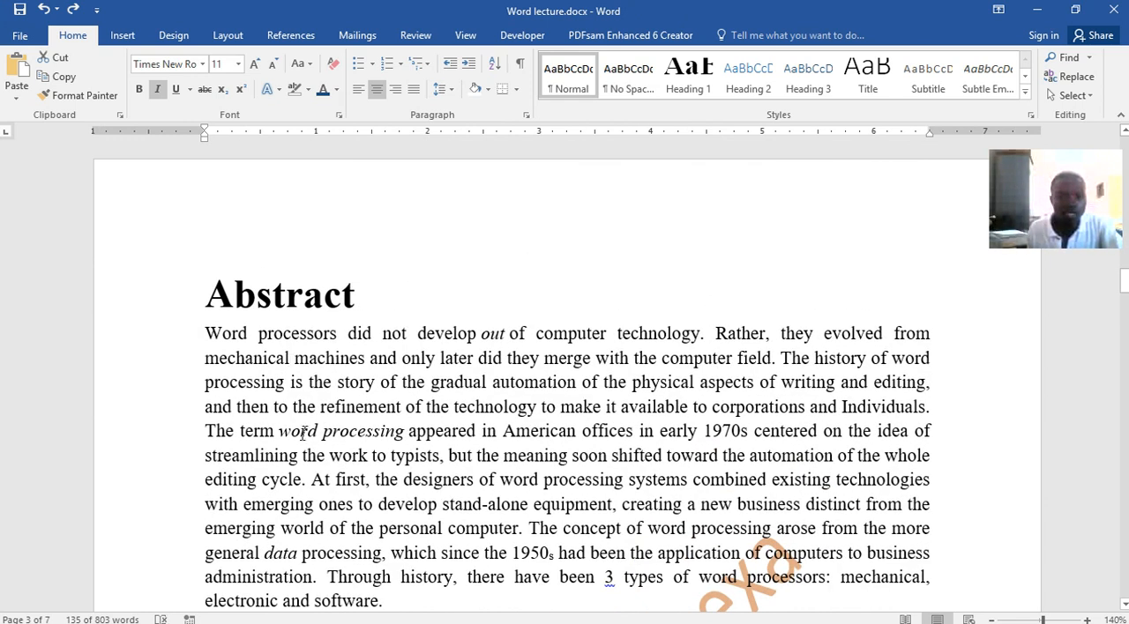
left_click_drag(385, 602, 233, 308)
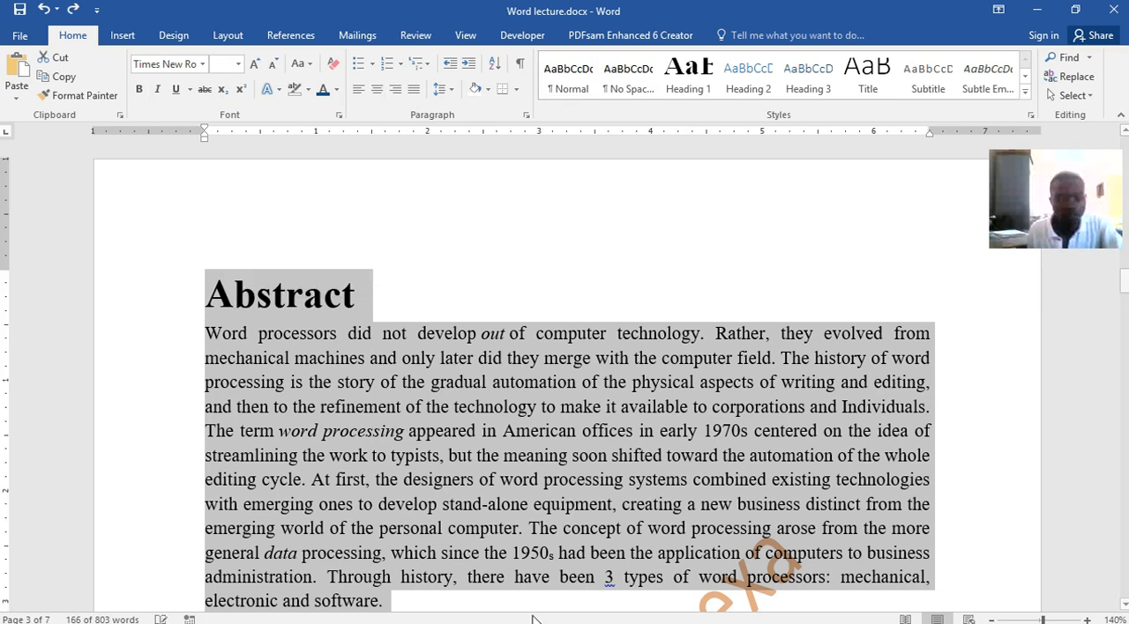
mouse_move(588, 615)
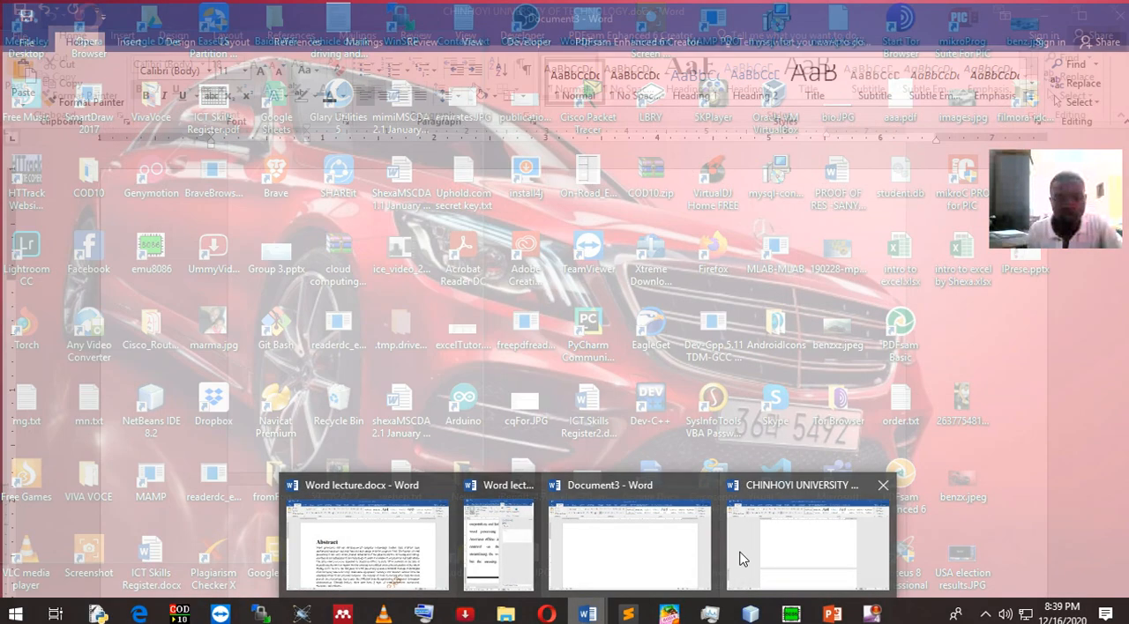
left_click(740, 557)
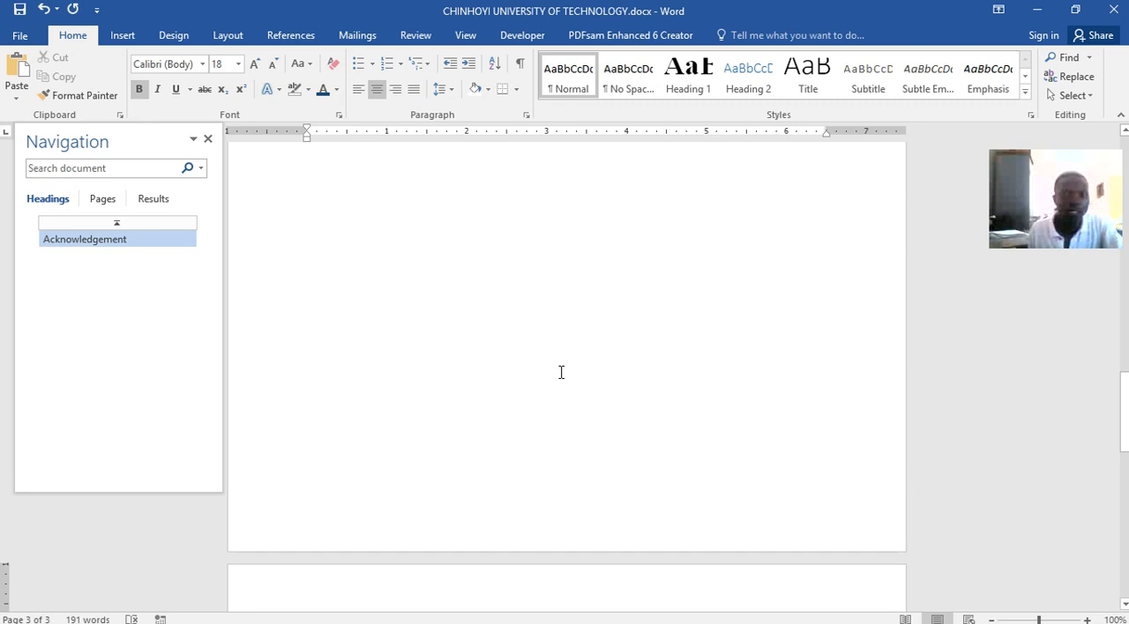
Add the heading "Abstract" in the Heading 1 style on the third page and start a line below it
left_click(700, 88)
type("A")
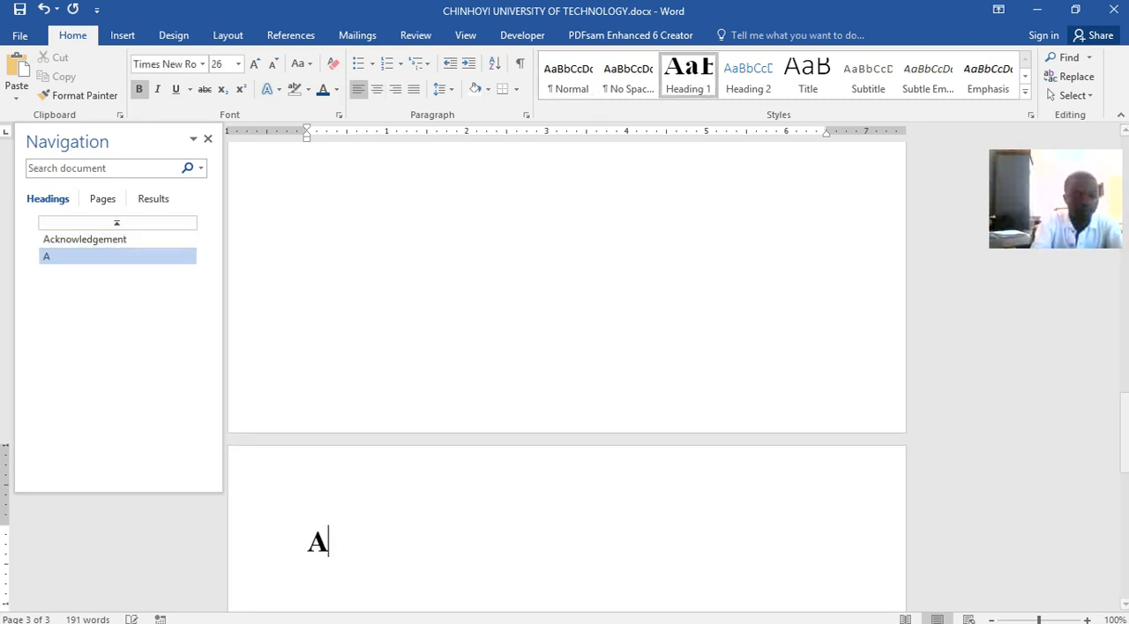
type("bs")
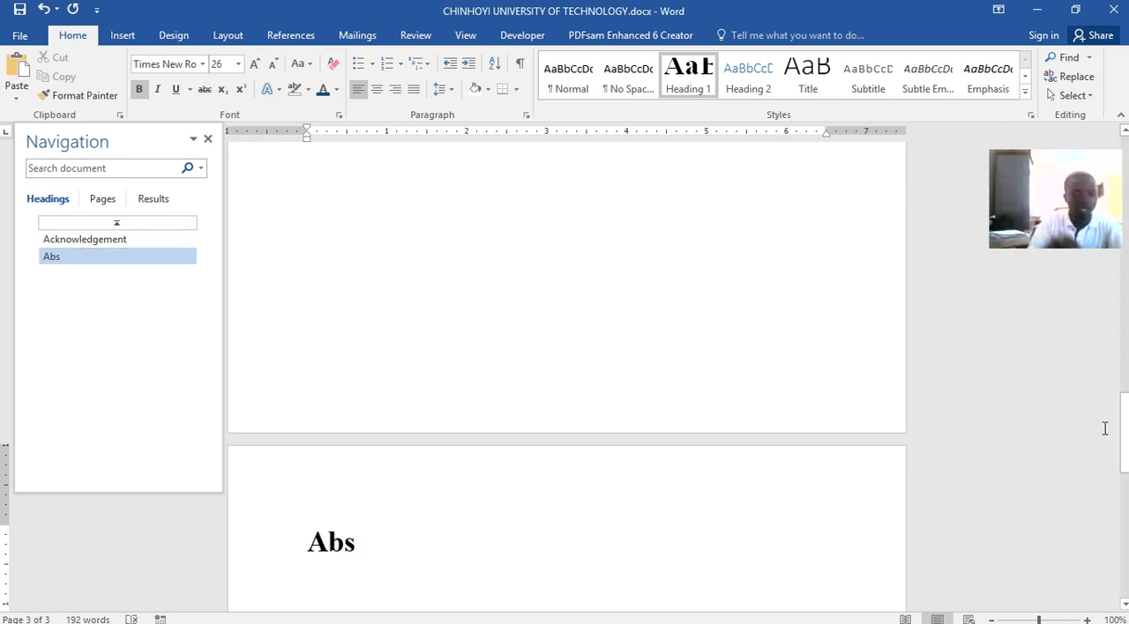
type("tract")
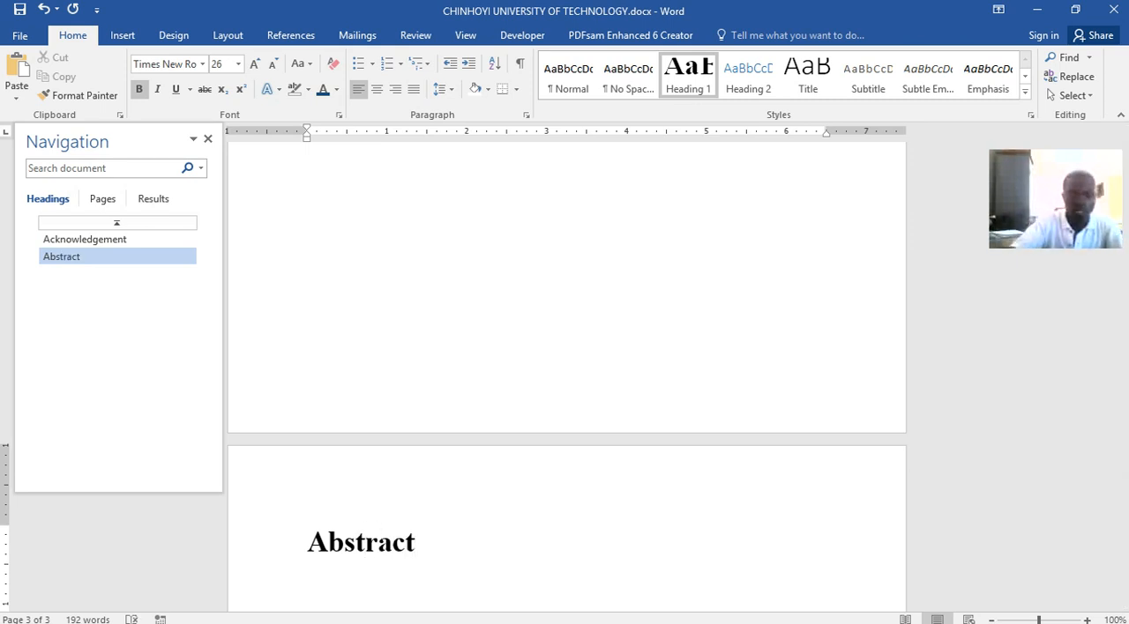
key("Return")
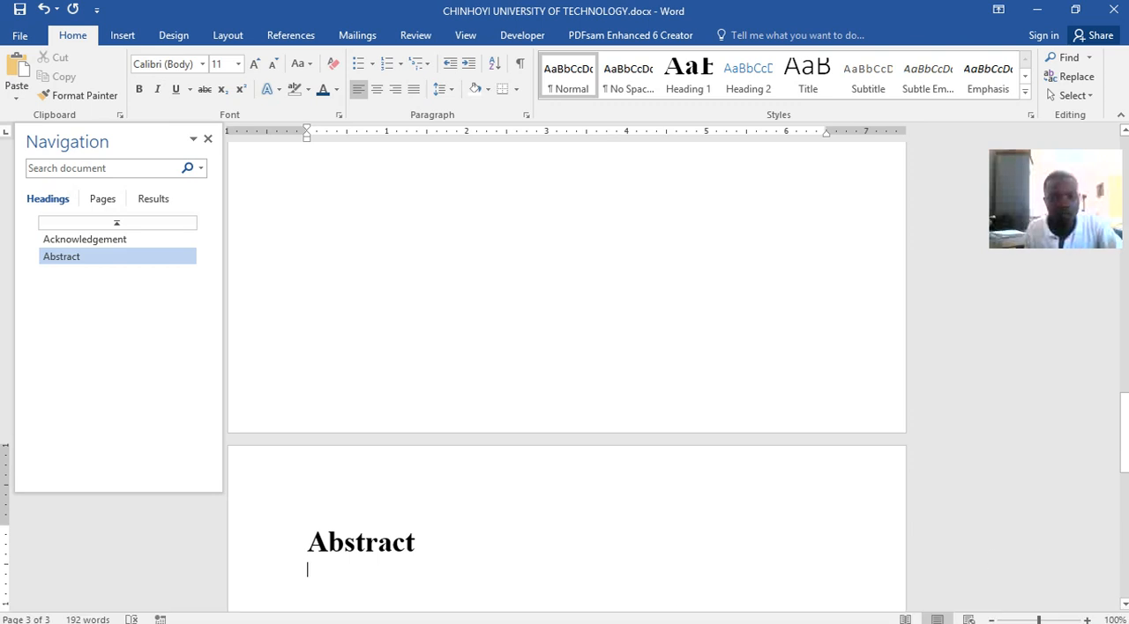
Copy the abstract paragraph from Word lecture.docx and paste it below the Abstract heading in CHINHOYI UNIVERSITY OF TECHNOLOGY.docx
mouse_move(587, 615)
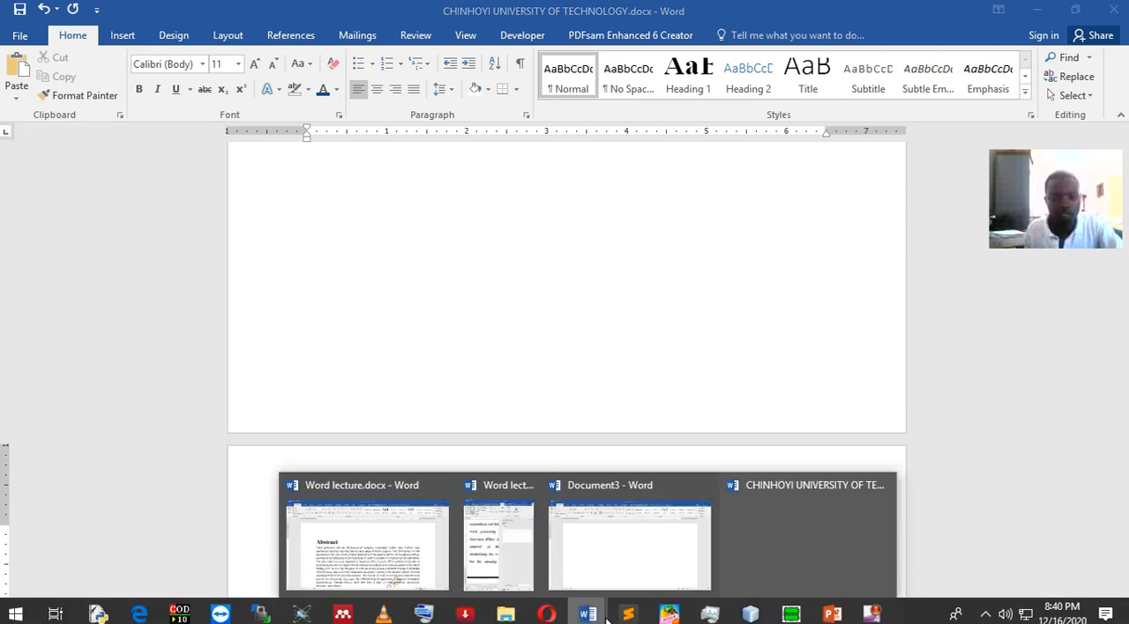
left_click(391, 546)
left_click(266, 360)
left_click_drag(219, 332, 395, 535)
key("ctrl+c")
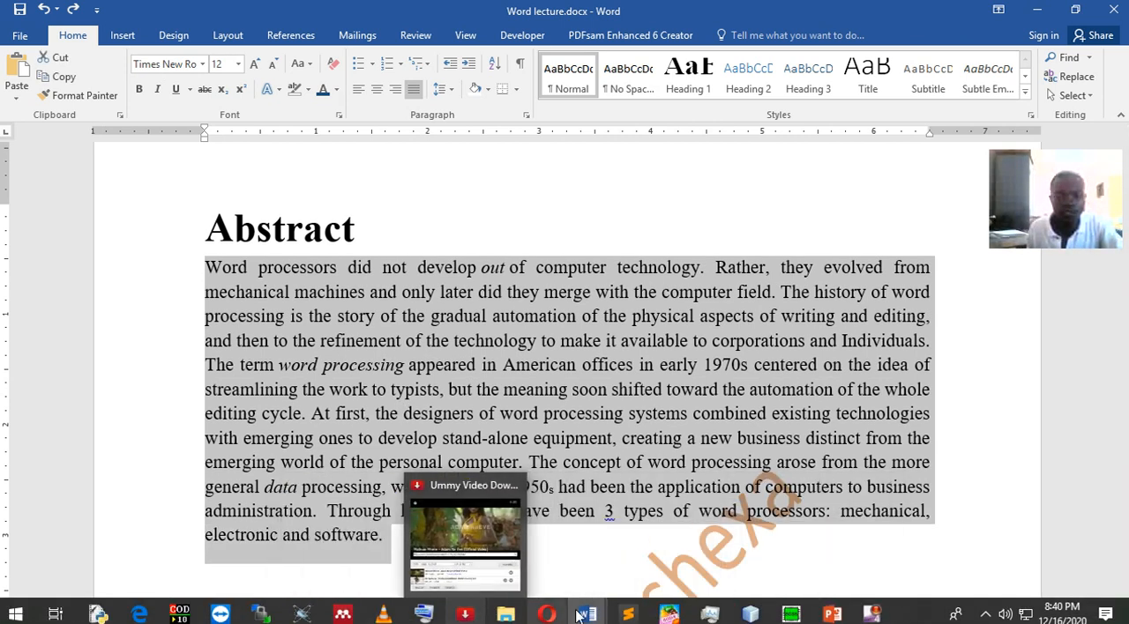
left_click(801, 579)
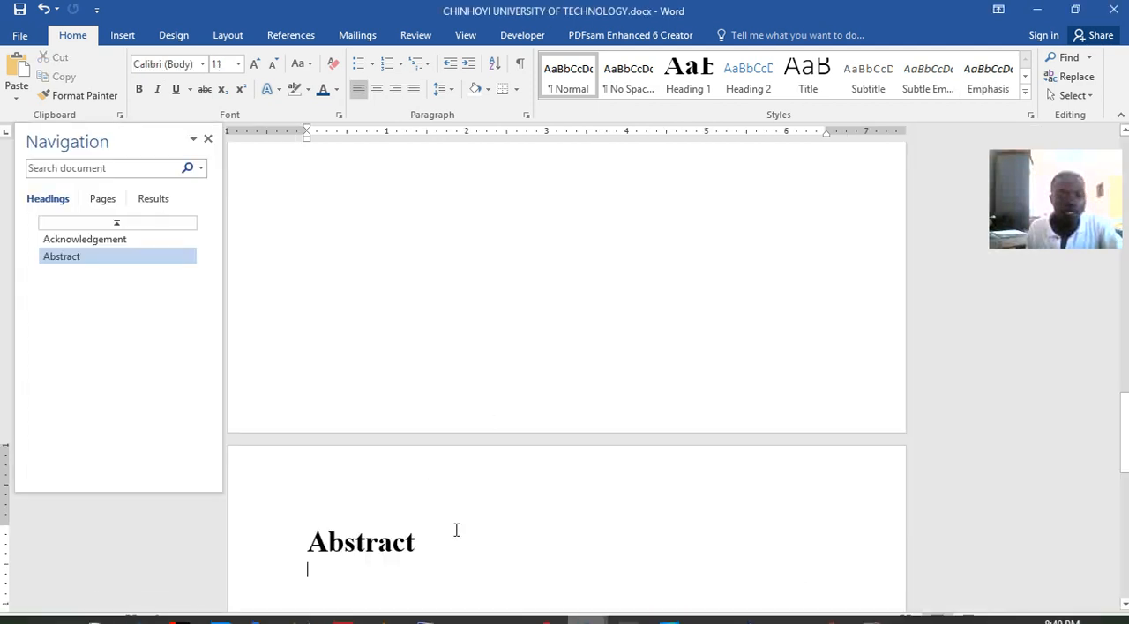
key("ctrl+v")
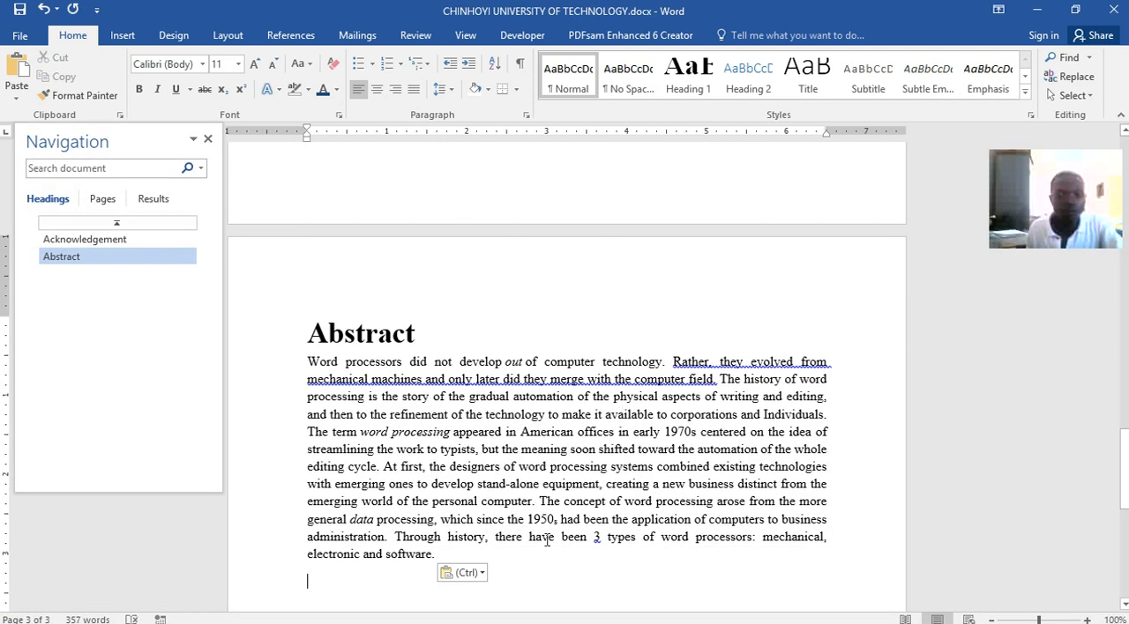
left_click(482, 574)
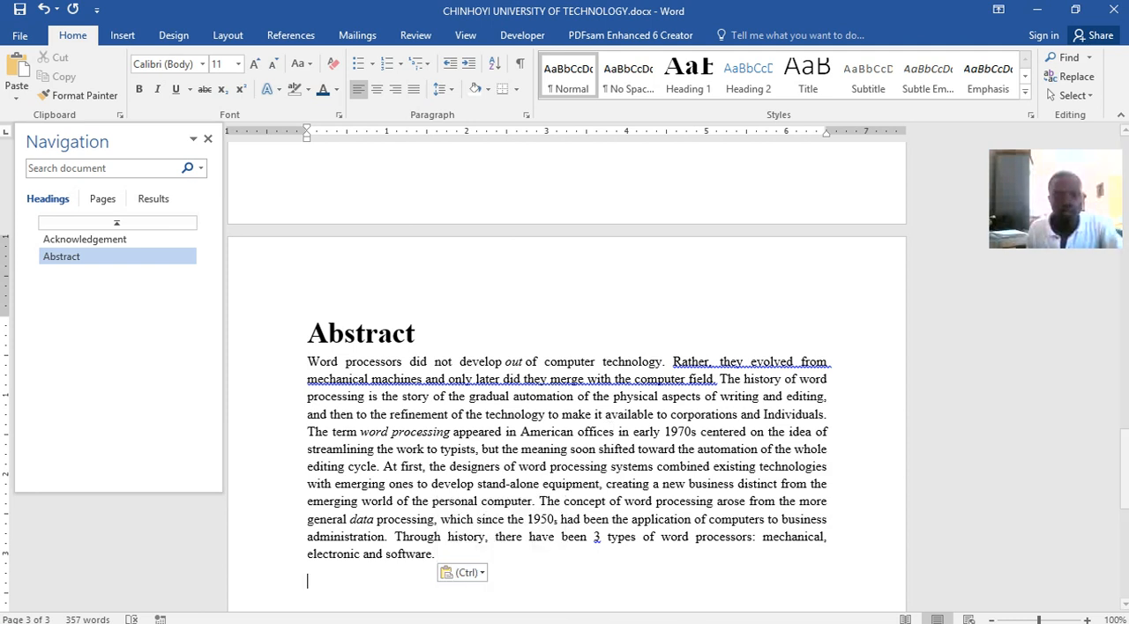
Examine the contents page after the abstract in Word lecture.docx, then return to CHINHOYI UNIVERSITY OF TECHNOLOGY.docx
mouse_move(587, 617)
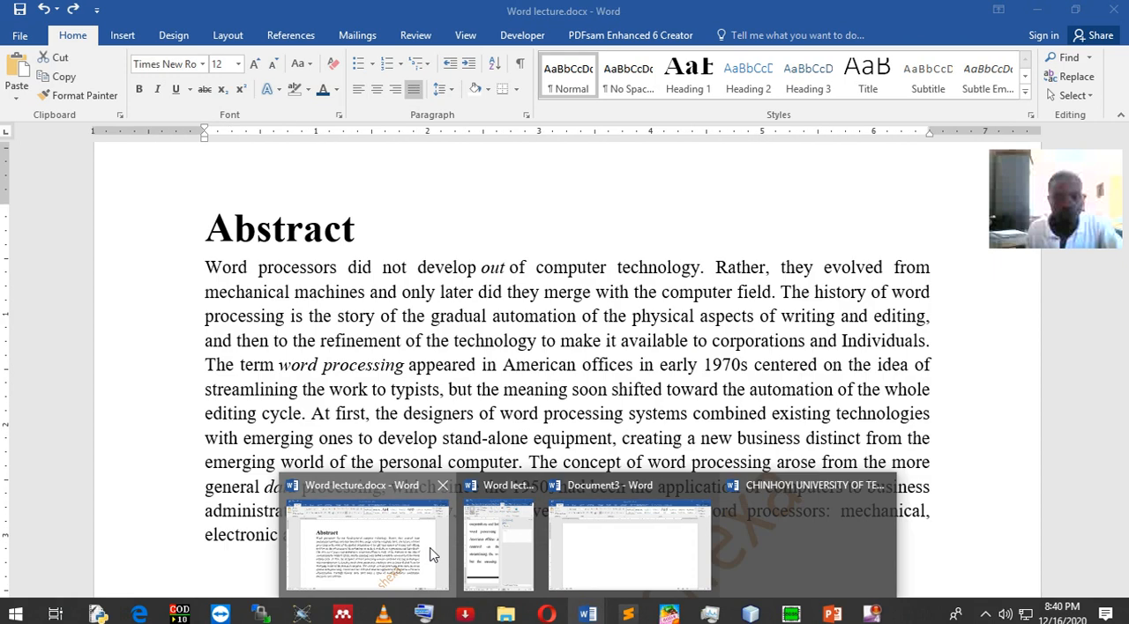
left_click(433, 554)
scroll(634, 351, "down", 15)
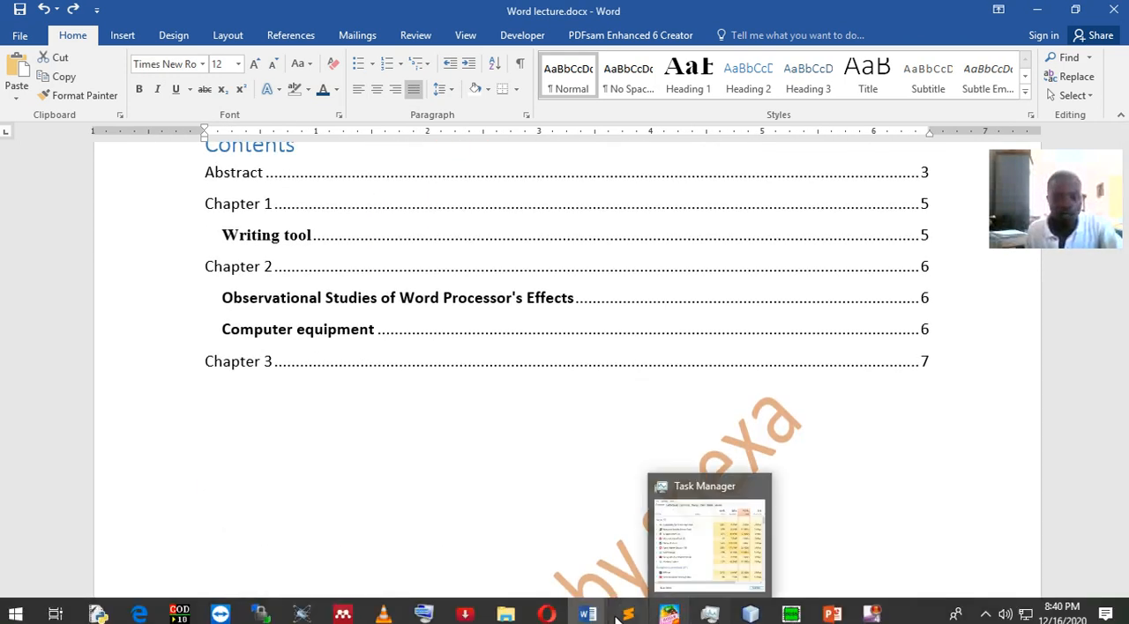
mouse_move(588, 618)
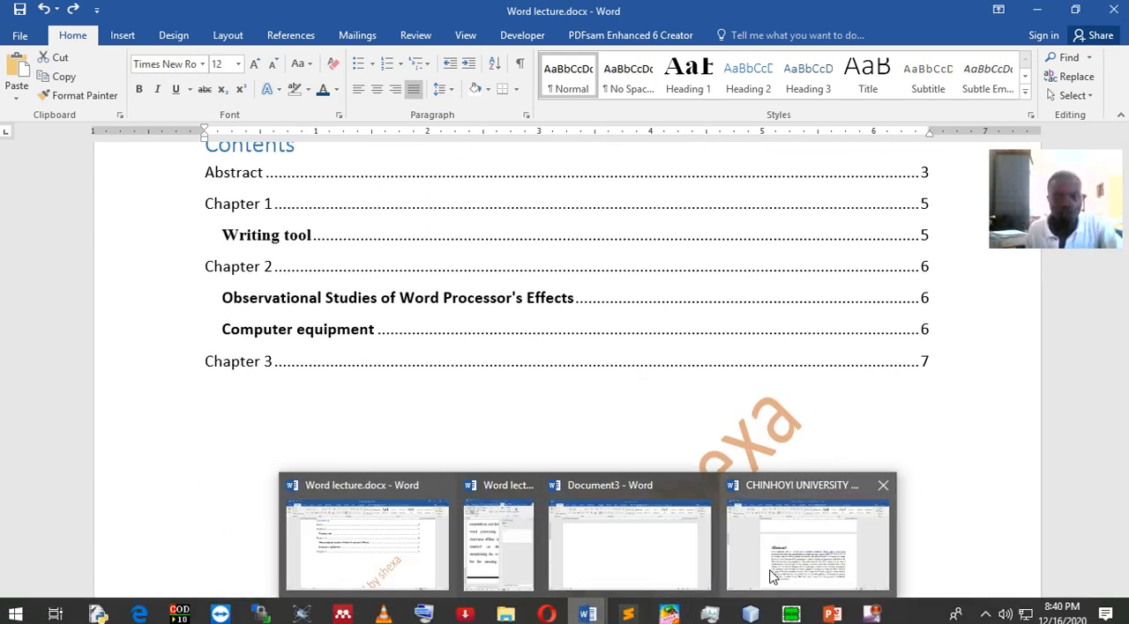
left_click(771, 536)
Add empty lines below the abstract text until a fourth page begins
scroll(605, 404, "down", 5)
scroll(609, 397, "down", 2)
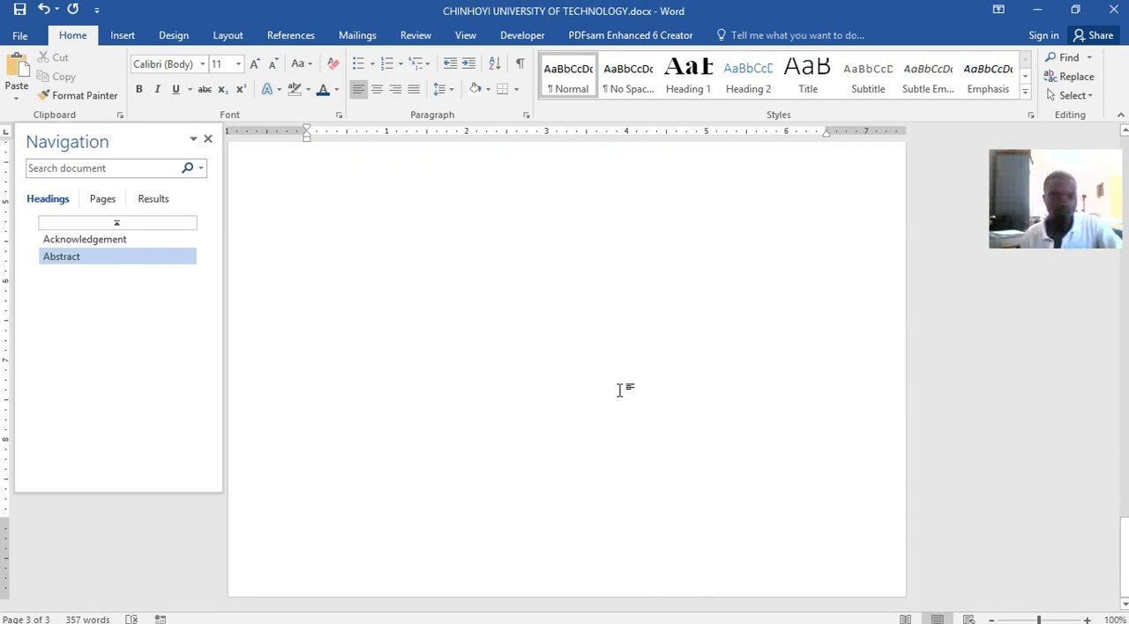
scroll(606, 275, "up", 4)
key("Return")
key("Return")
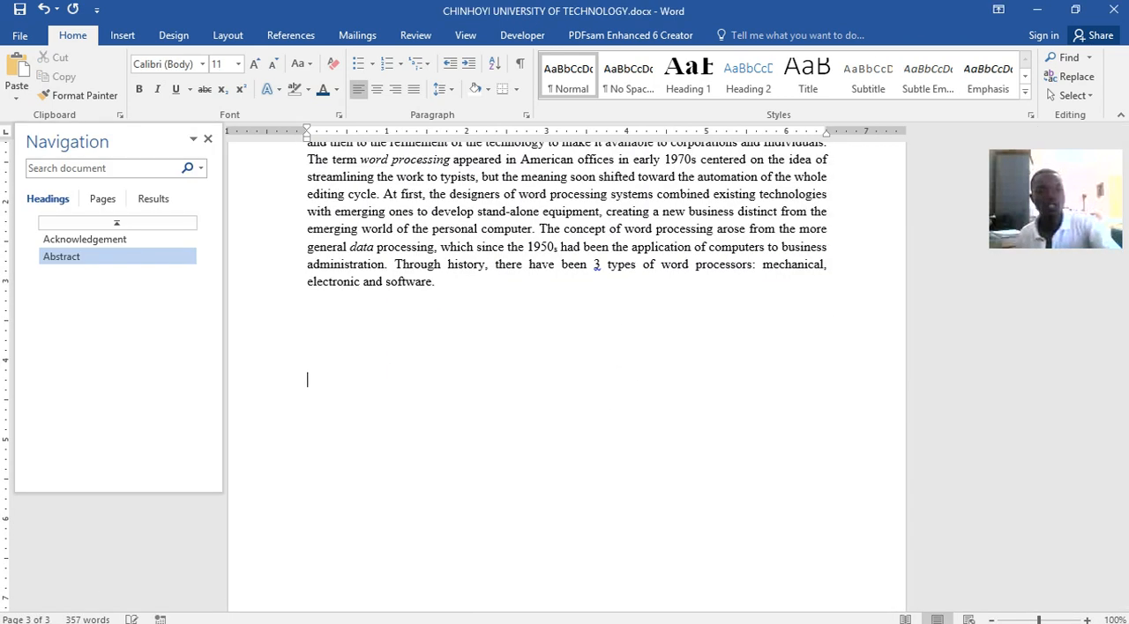
key("Return")
key("Return")
key("Return")
key("Return")
key("Return")
key("Return")
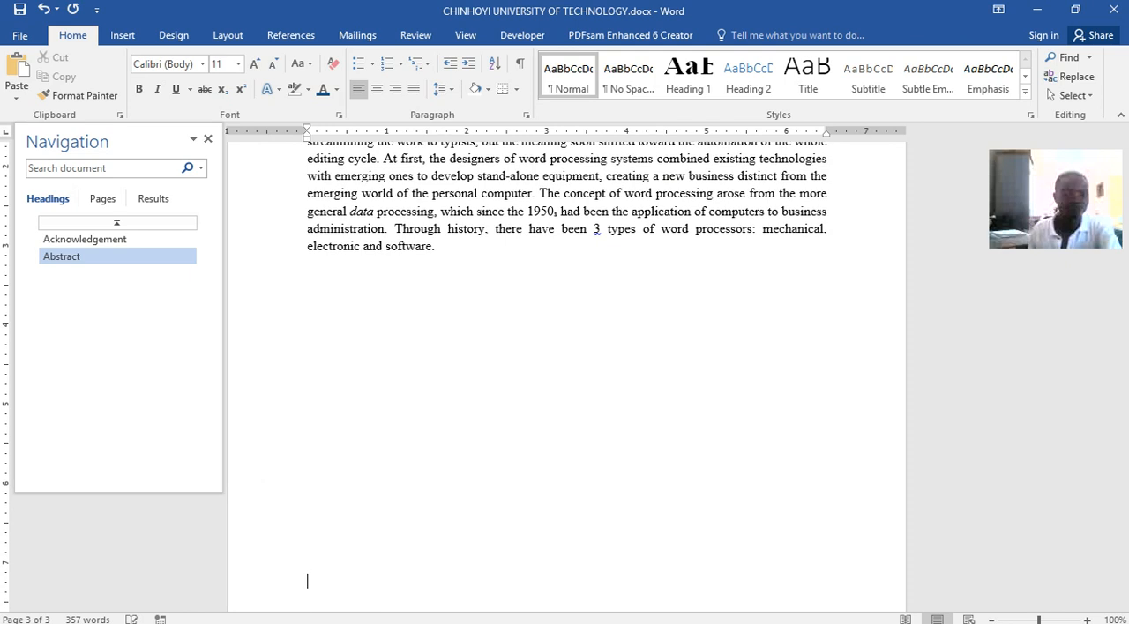
key("Return")
key("Return")
key("Return")
key("Return")
key("Return")
key("Return")
key("Return")
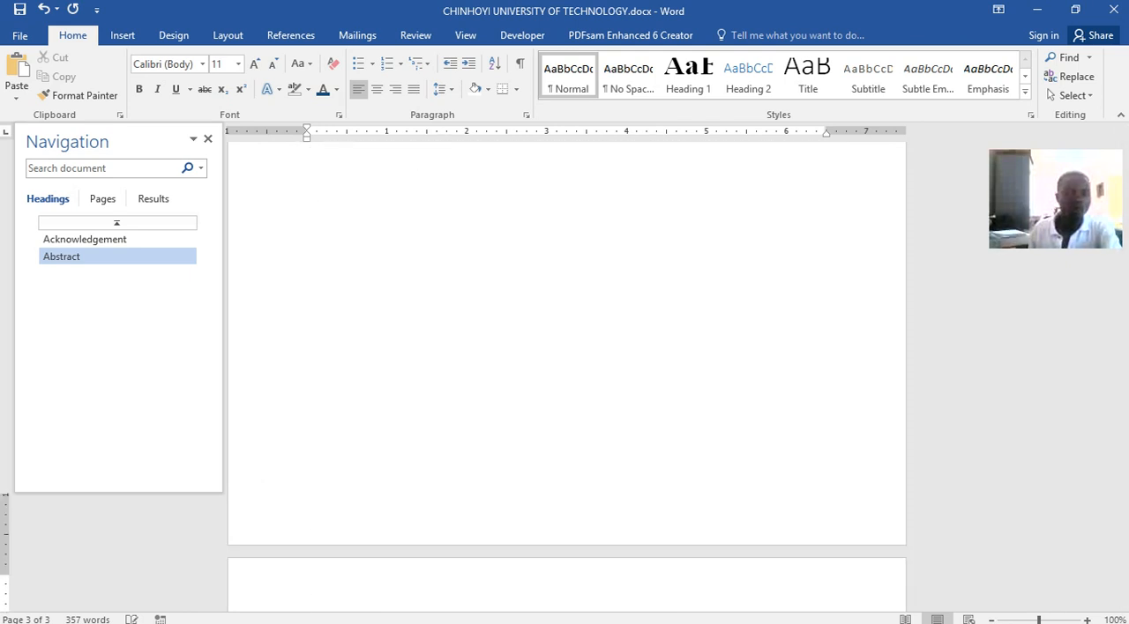
key("BackSpace")
key("BackSpace")
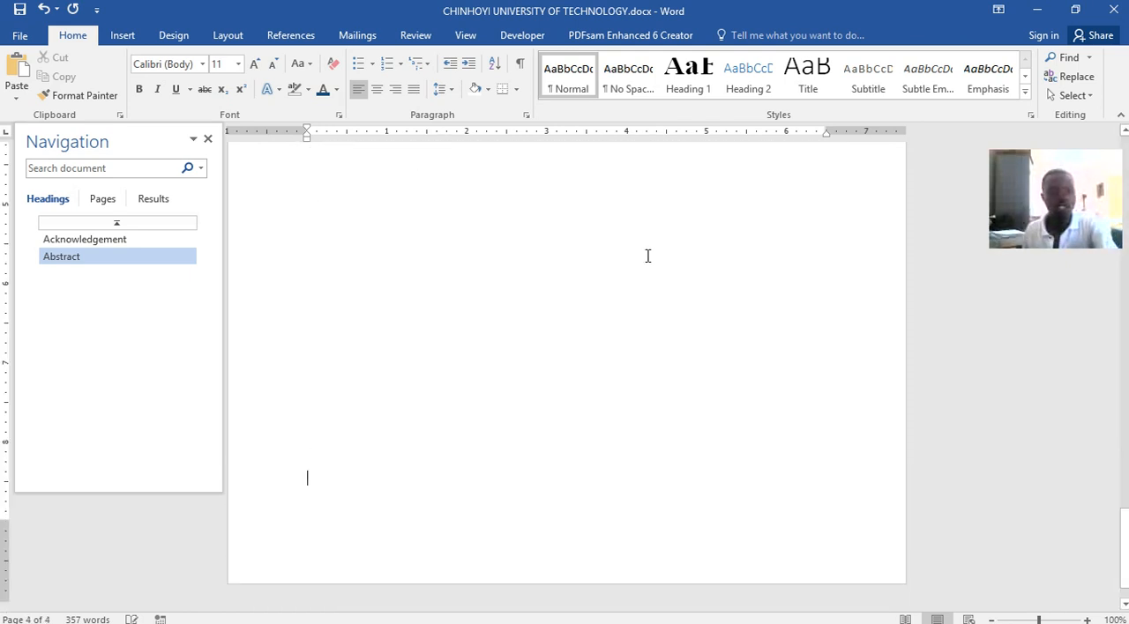
key("Return")
key("Return")
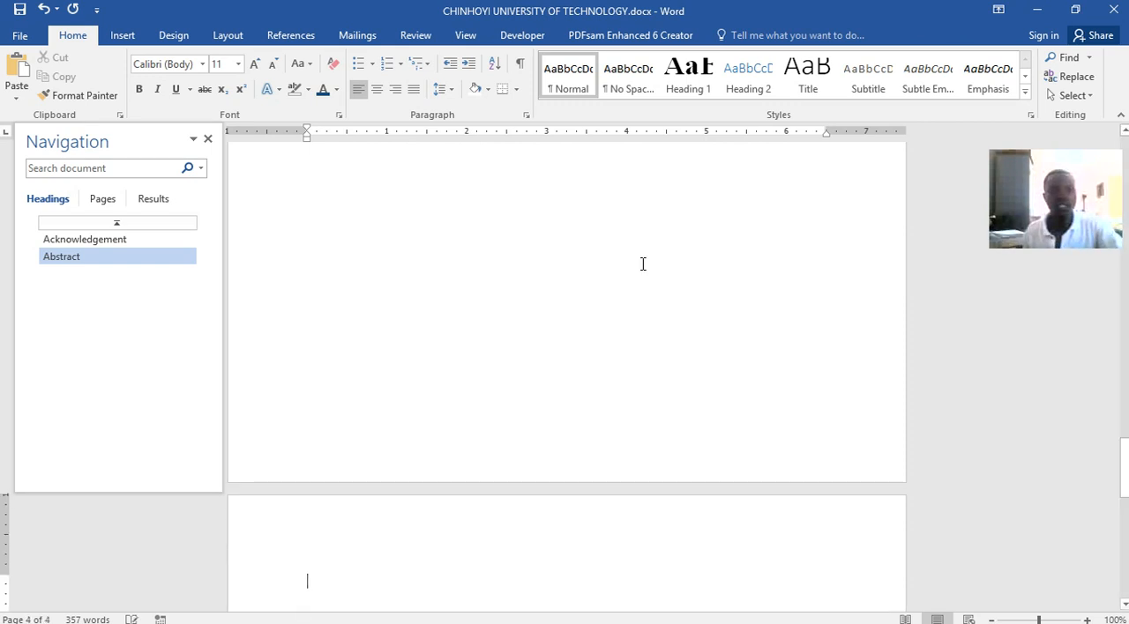
Insert a table of contents on the fourth page using the built-in Automatic Table 2 design
left_click(293, 35)
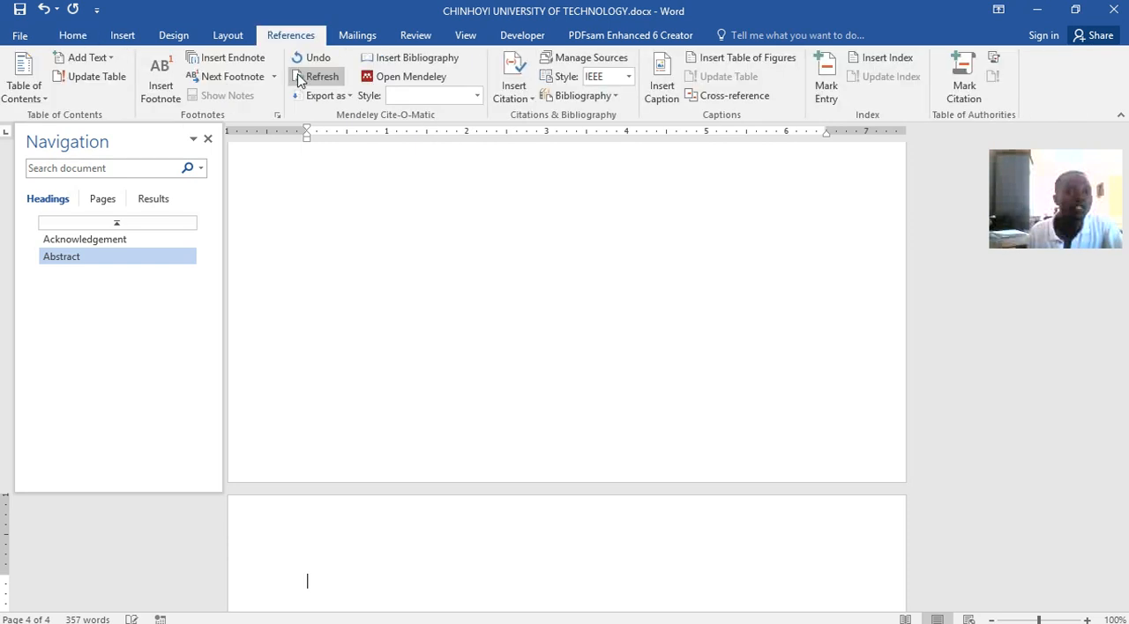
left_click(41, 98)
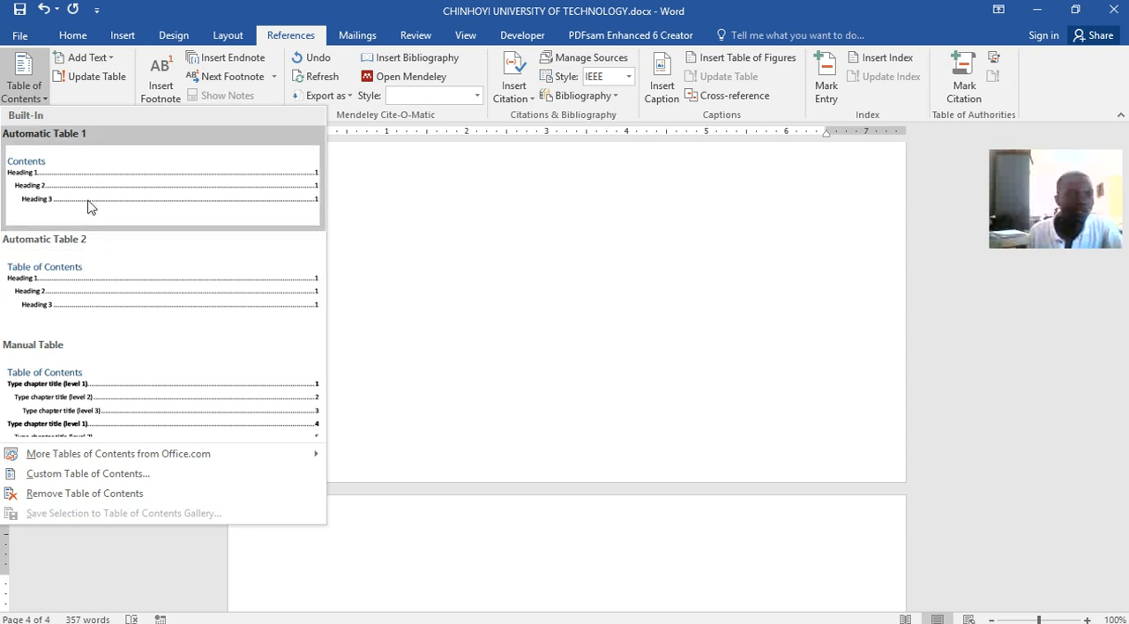
left_click(95, 287)
scroll(459, 339, "up", 6)
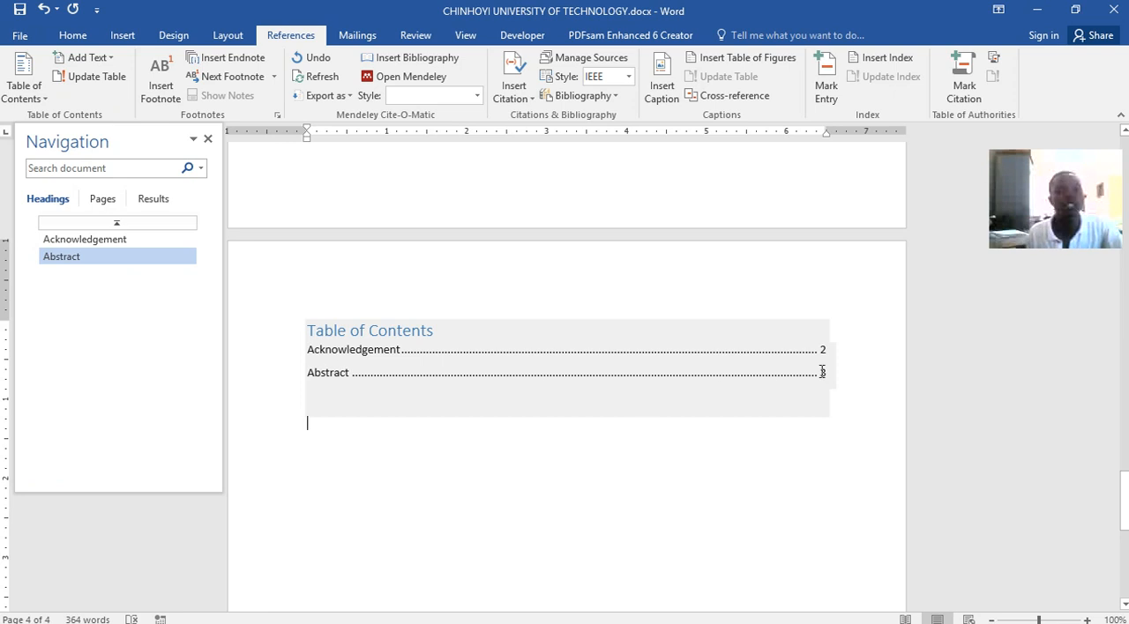
Add empty lines below the table of contents until a fifth page begins
scroll(419, 376, "down", 5)
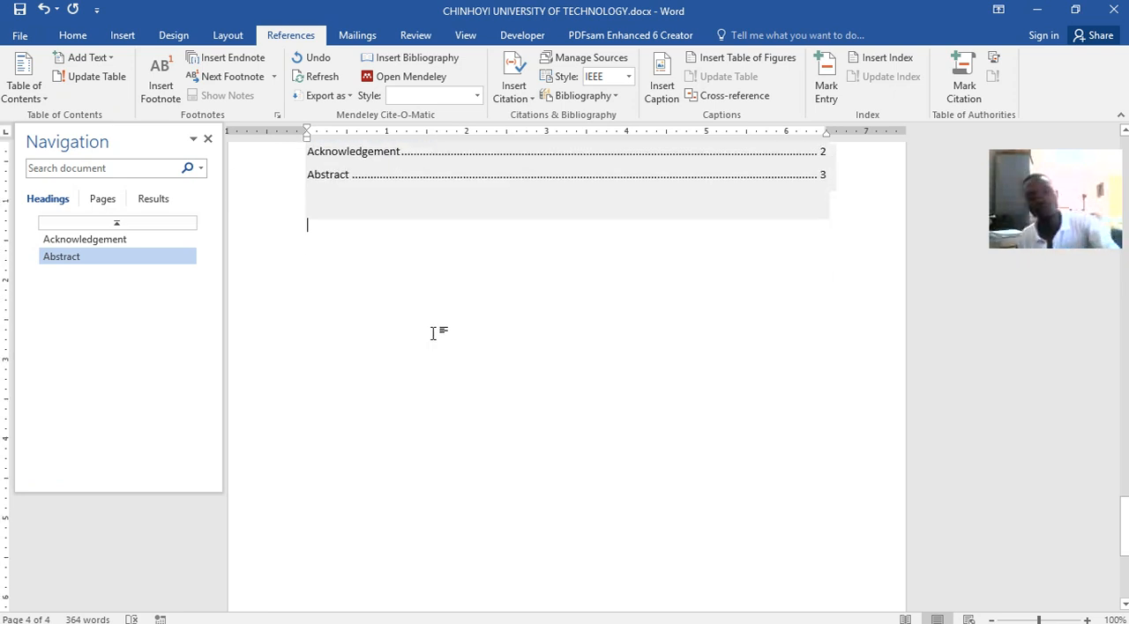
key("Return")
key("Return")
key("Return")
key("Return")
key("Return")
key("Return")
key("Return")
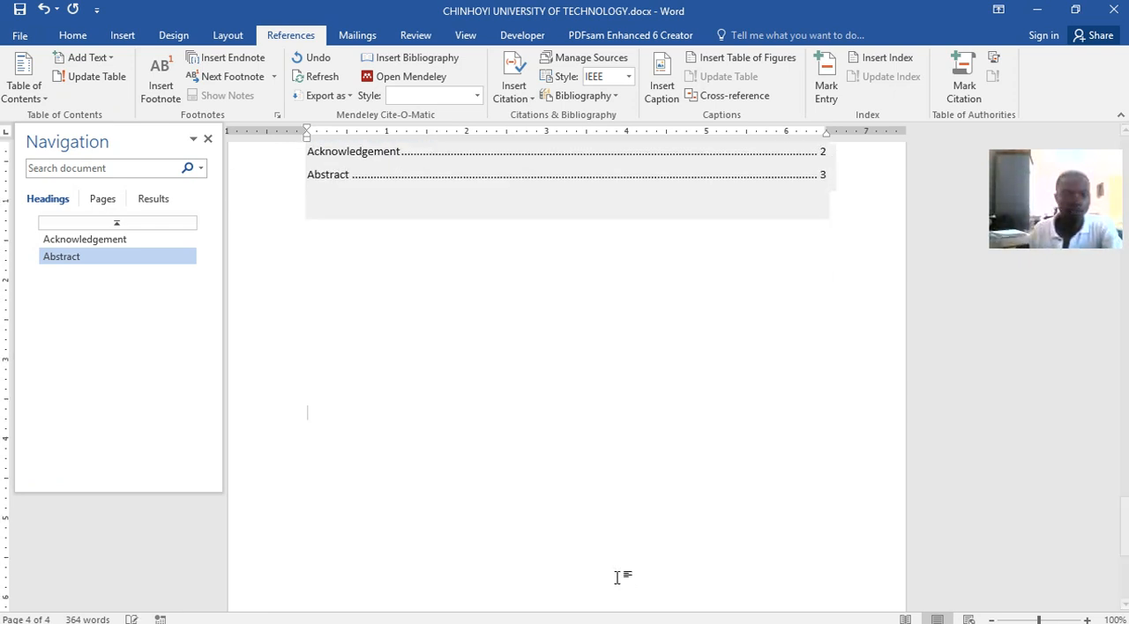
key("Return")
key("Return")
key("Return")
key("Return")
key("Return")
key("Return")
key("Return")
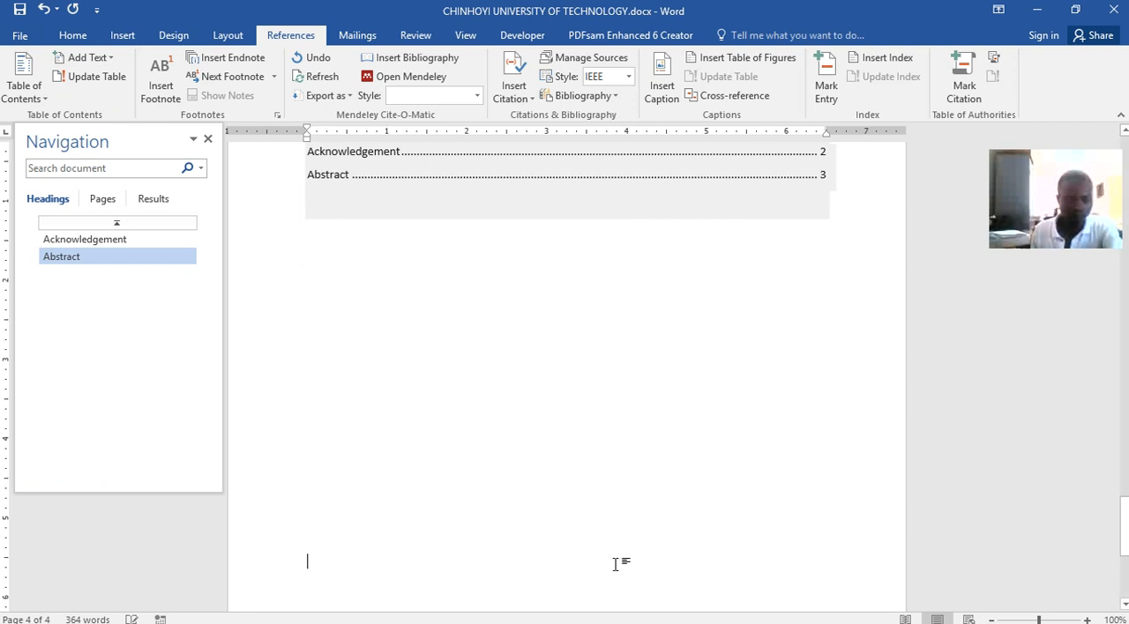
key("Return")
key("Return")
key("Return")
key("Return")
key("Return")
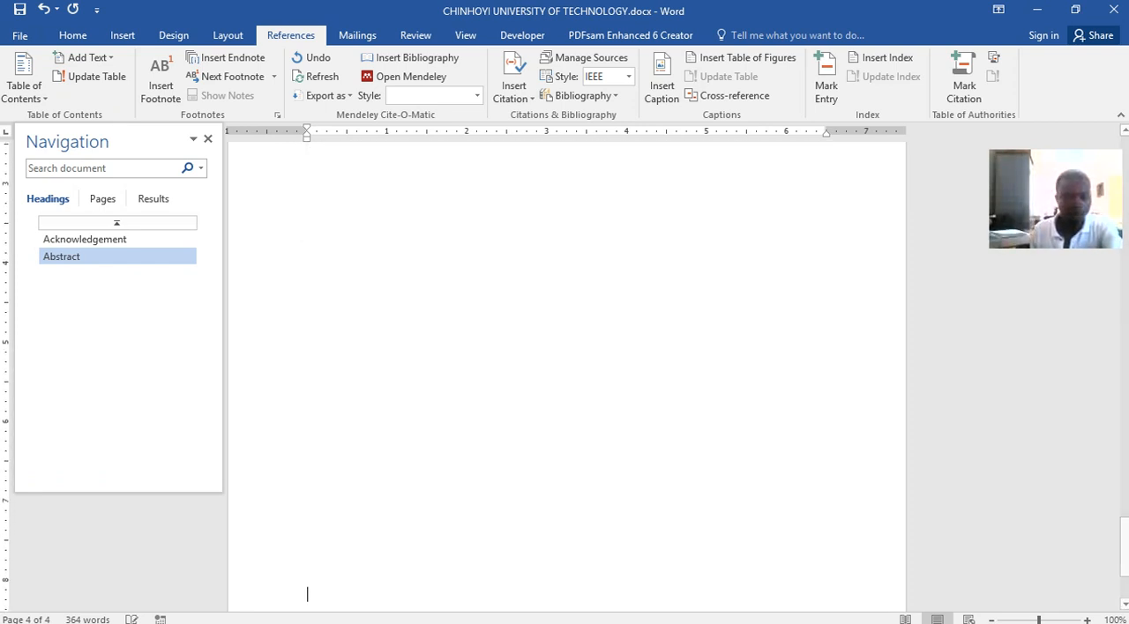
key("Return")
key("Return")
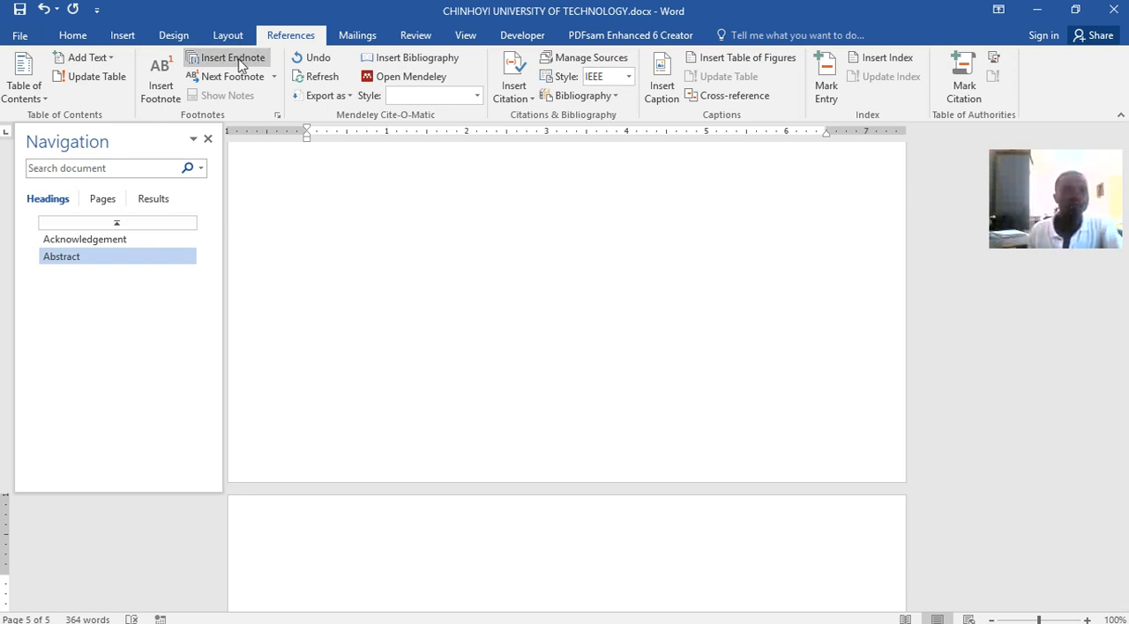
left_click(67, 37)
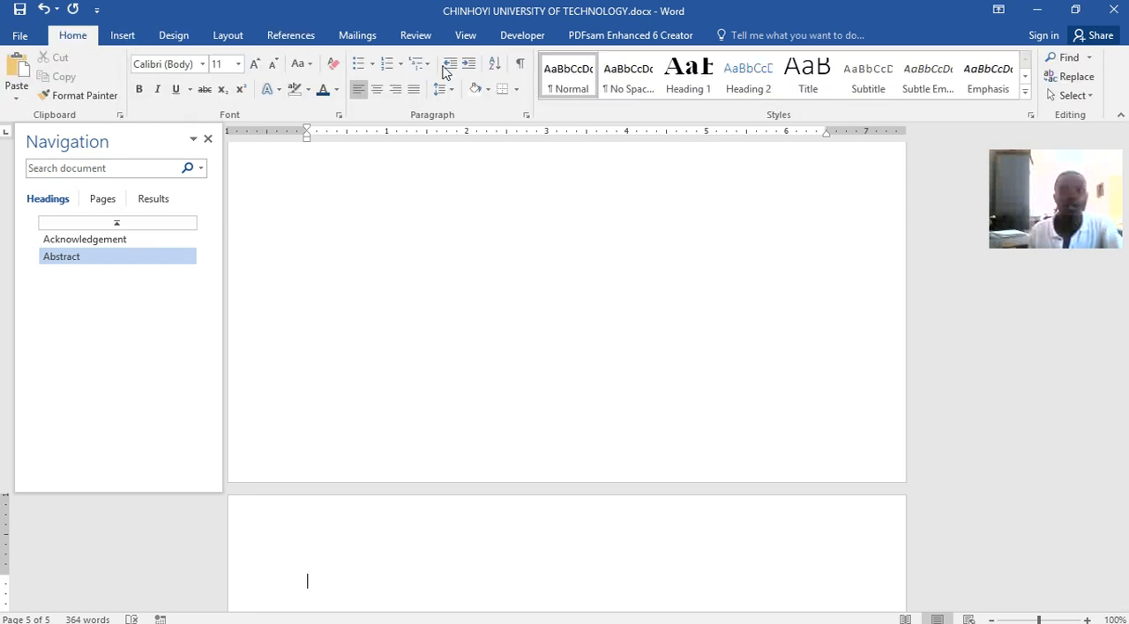
left_click(696, 84)
type("Heading")
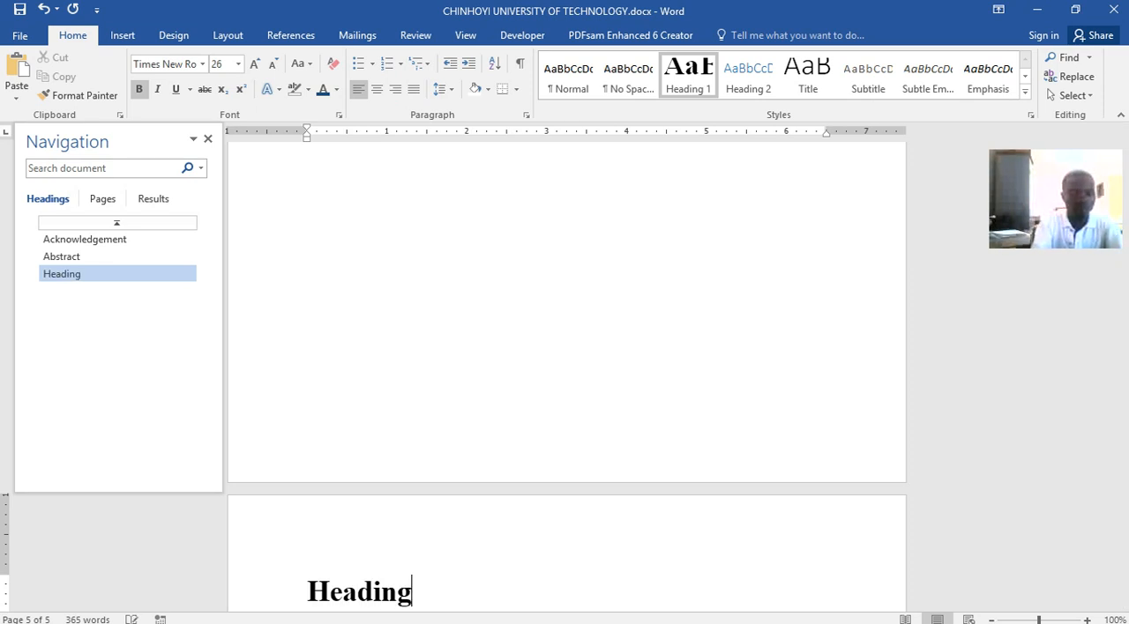
key("BackSpace")
key("BackSpace")
key("BackSpace")
key("BackSpace")
key("BackSpace")
key("BackSpace")
key("BackSpace")
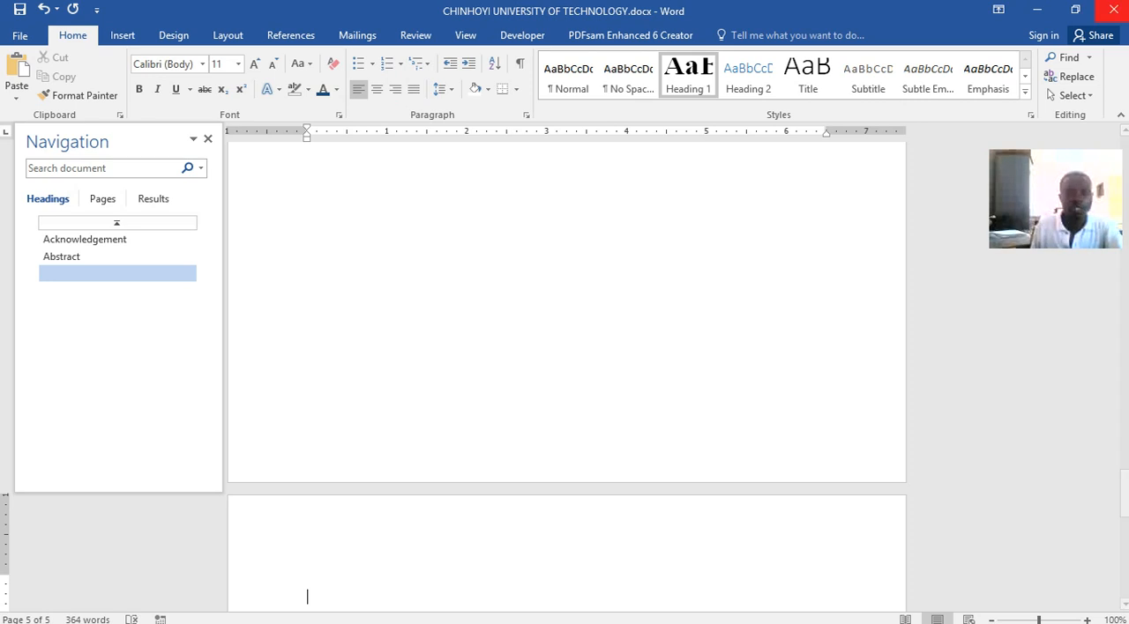
type("C")
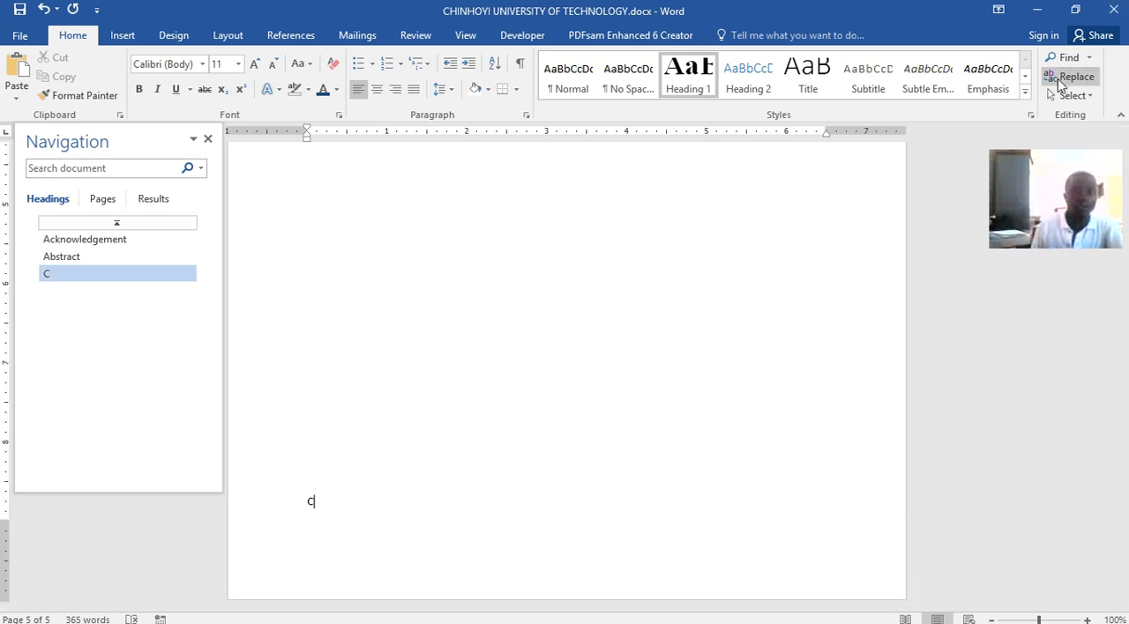
key("BackSpace")
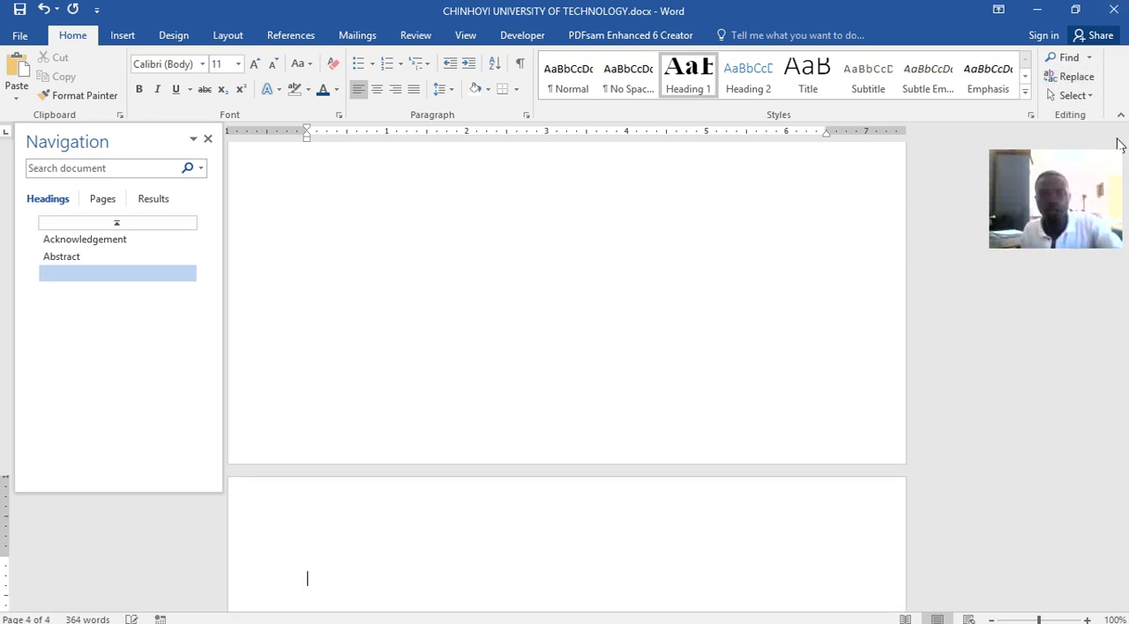
Add the heading "Chapter 1" in the Heading 1 style on the fifth page and start a line below it
left_click(703, 79)
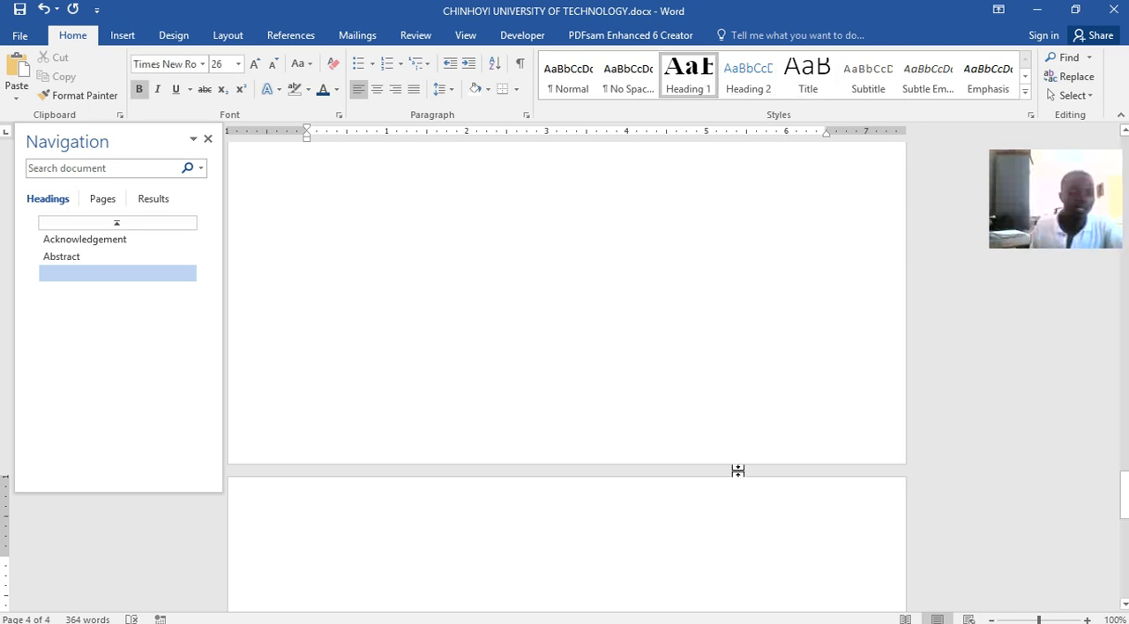
type("Cha")
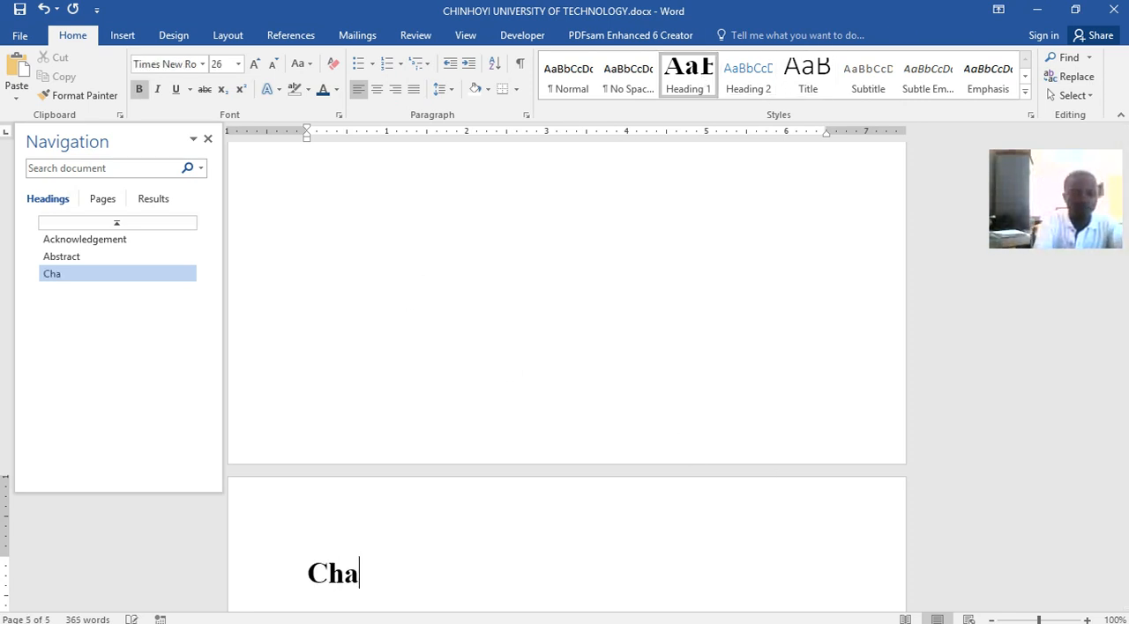
type("pter 1")
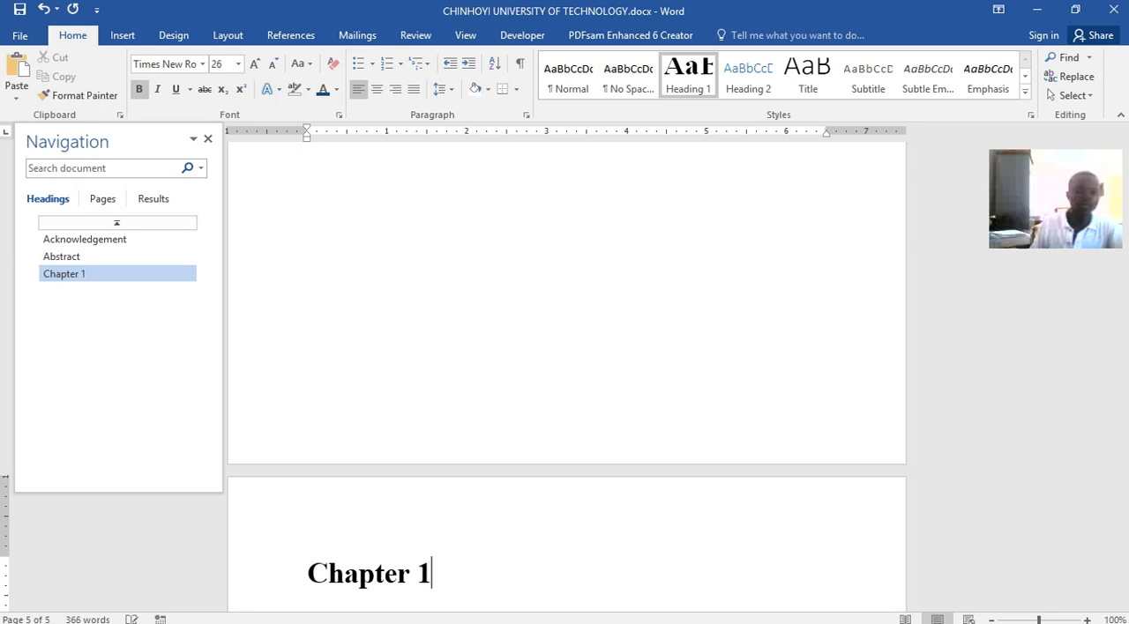
key("Return")
scroll(610, 554, "down", 1)
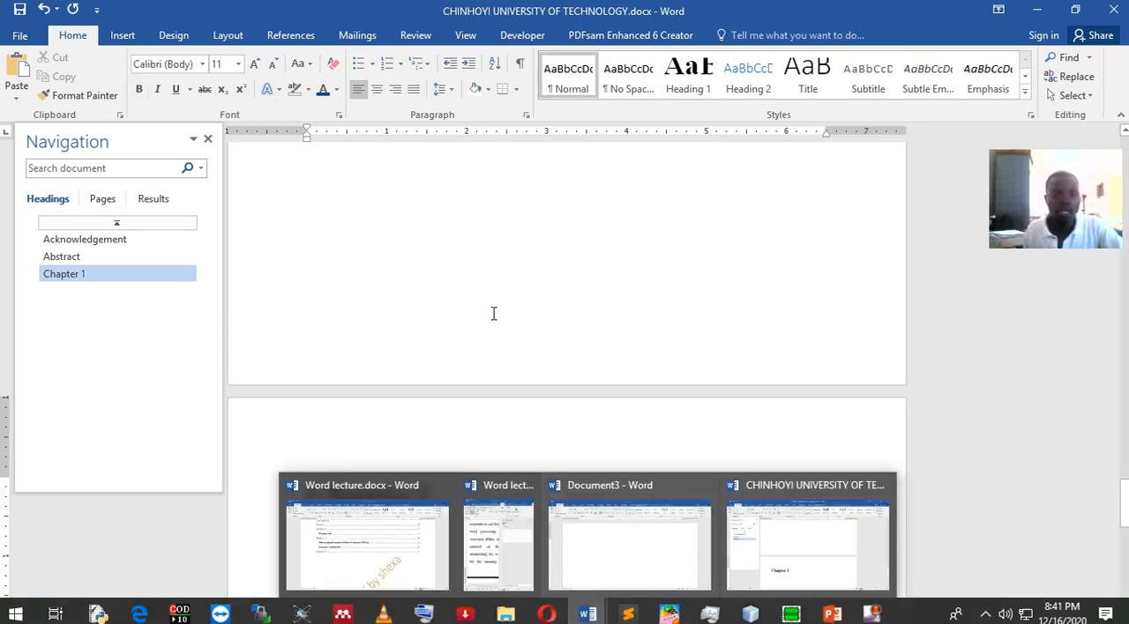
left_click(494, 313)
left_click(399, 523)
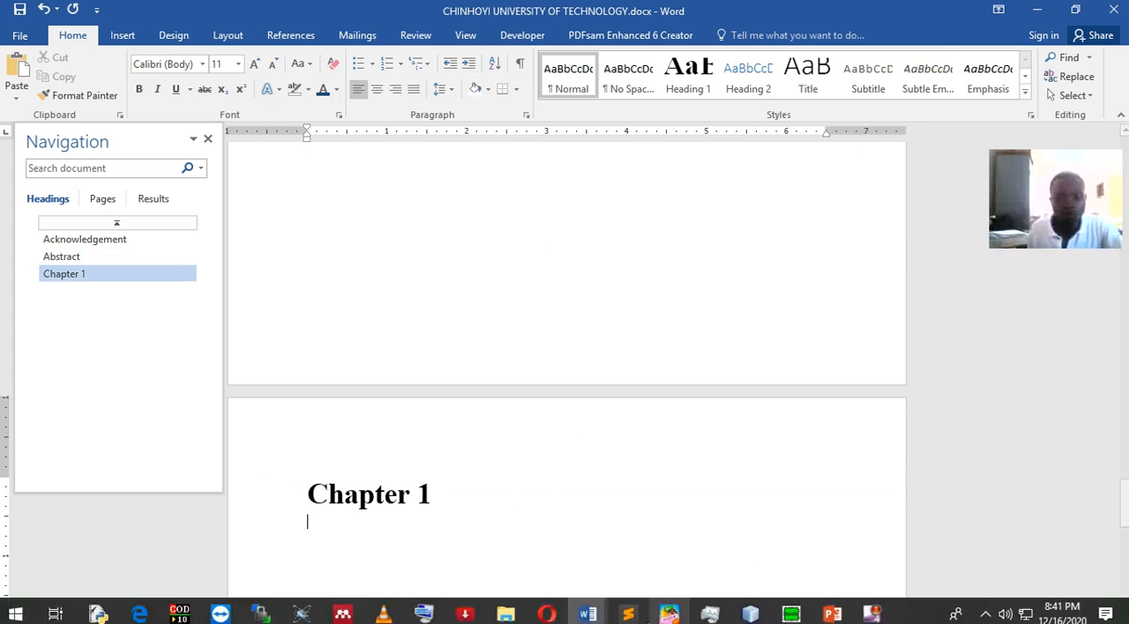
Examine the subheading and paragraph below the Chapter 1 title in Word lecture.docx
left_click(588, 614)
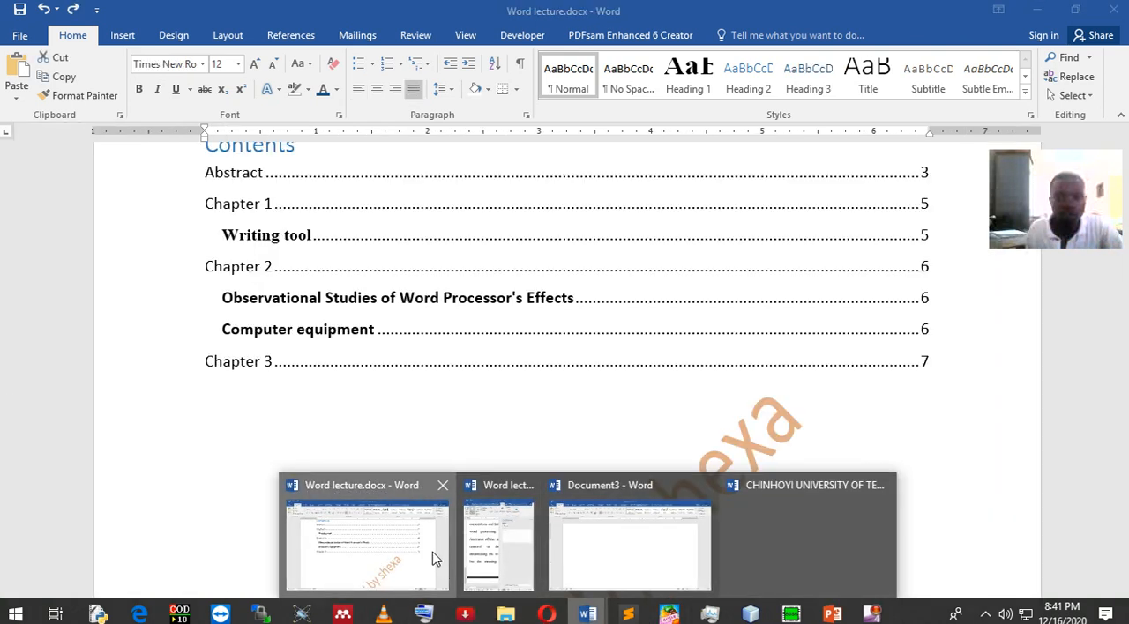
left_click(433, 558)
scroll(506, 403, "down", 10)
scroll(518, 393, "down", 5)
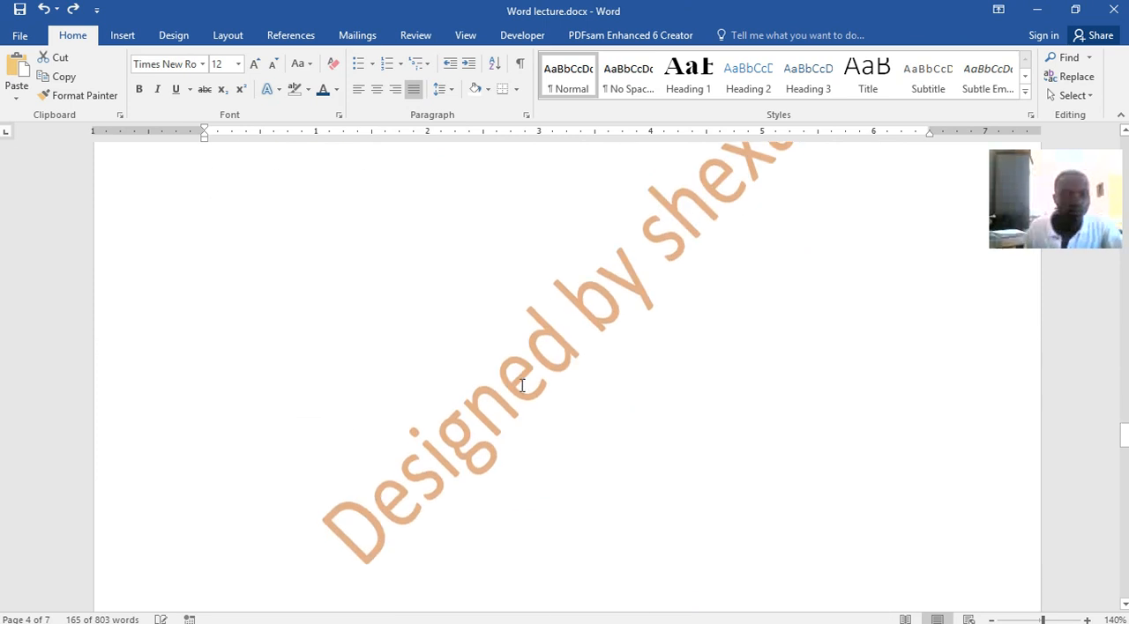
scroll(521, 380, "up", 2)
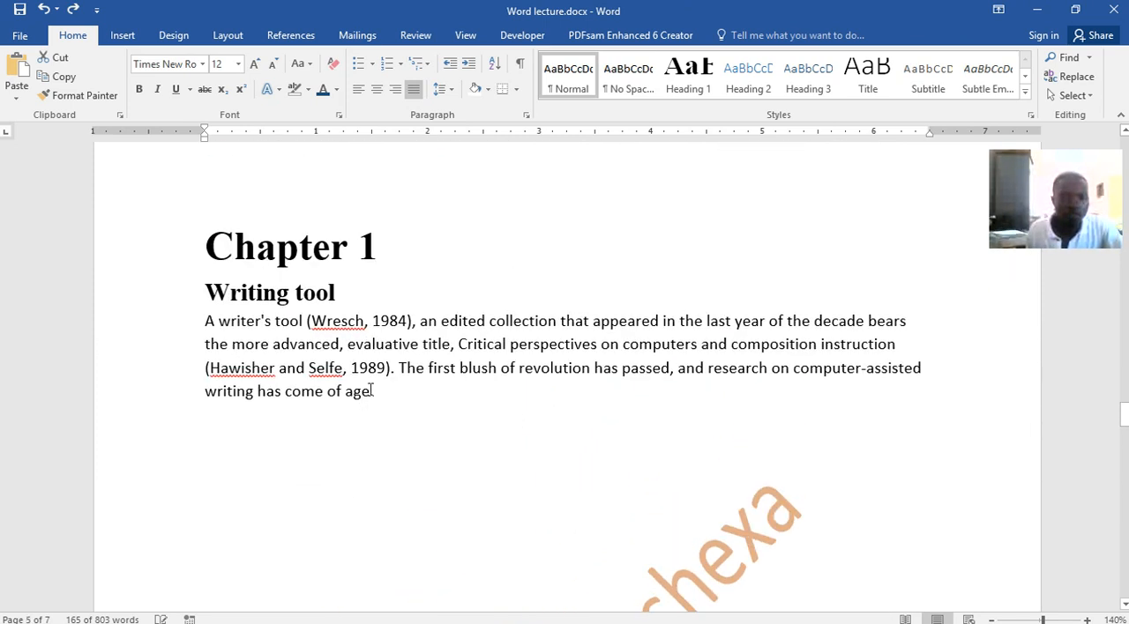
left_click_drag(380, 391, 209, 321)
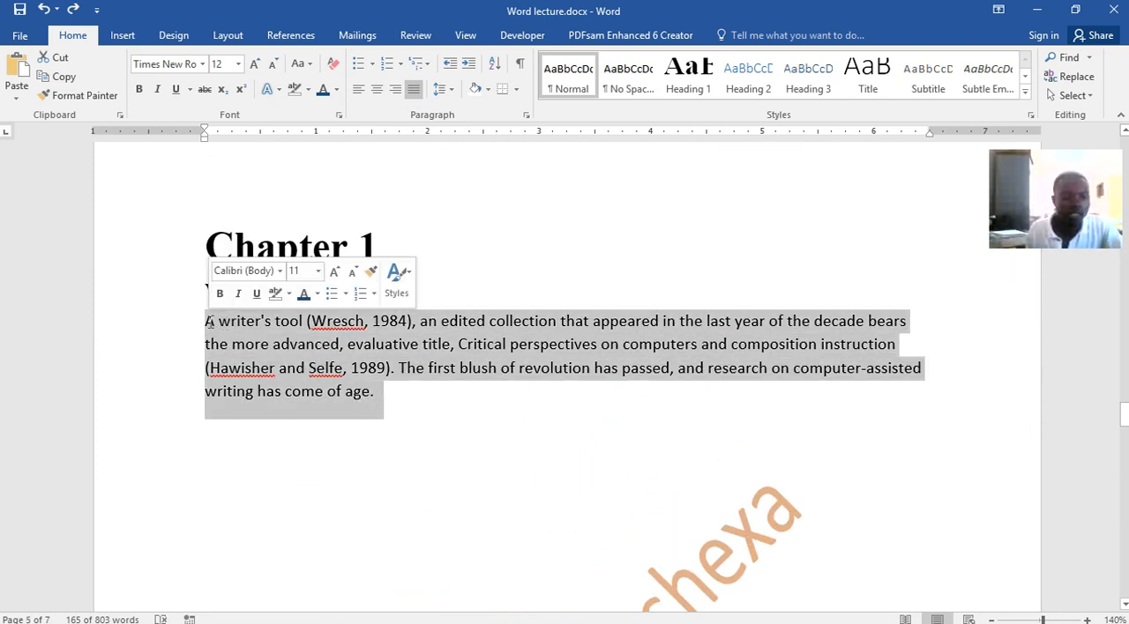
left_click(317, 293)
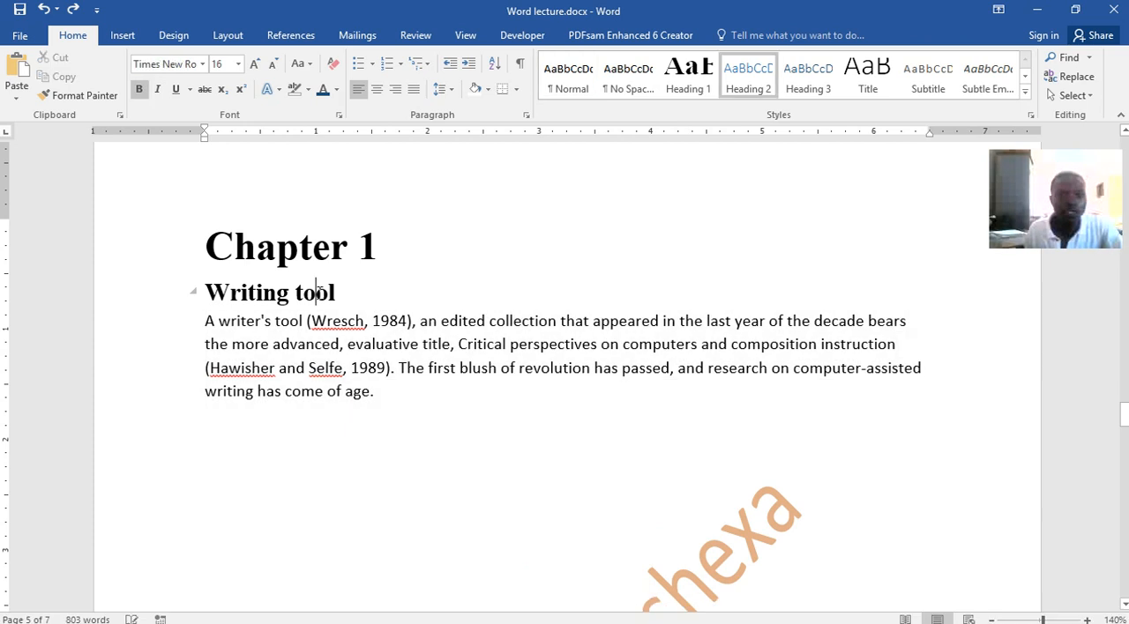
left_click_drag(344, 293, 243, 293)
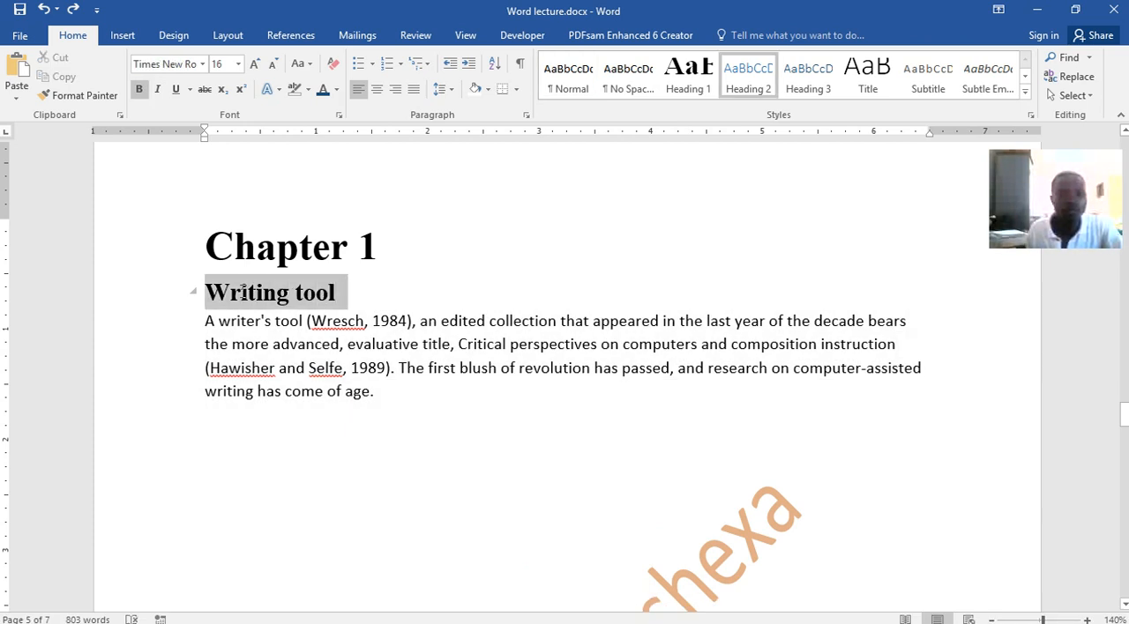
Return to CHINHOYI UNIVERSITY OF TECHNOLOGY.docx and add the subheading "Writing tool" in the Heading 2 style below Chapter 1
left_click(586, 613)
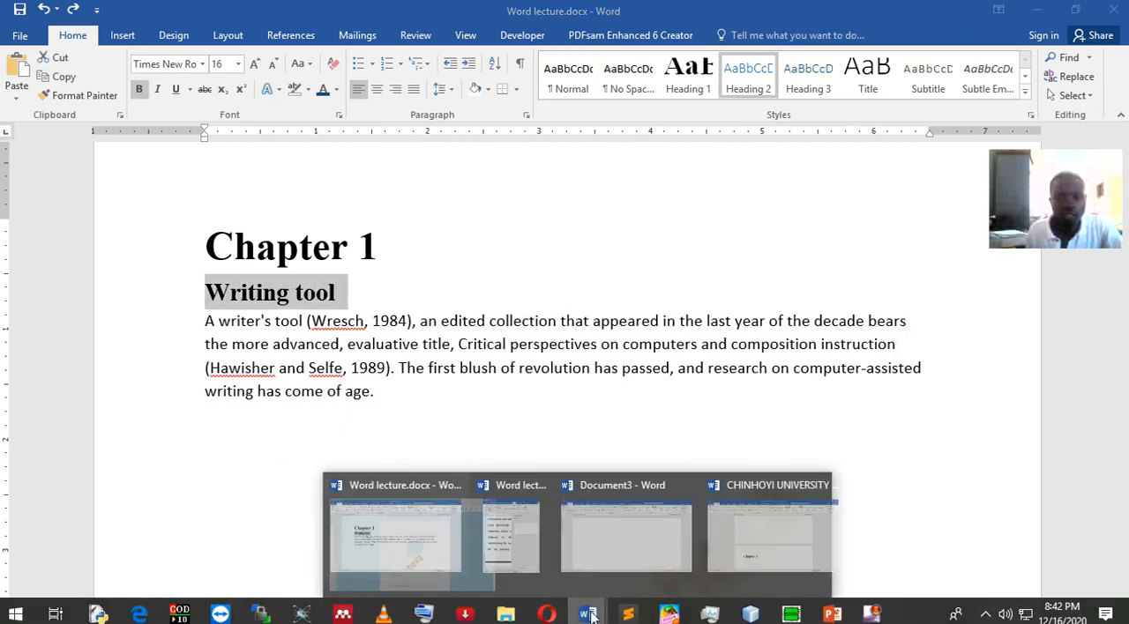
left_click(782, 548)
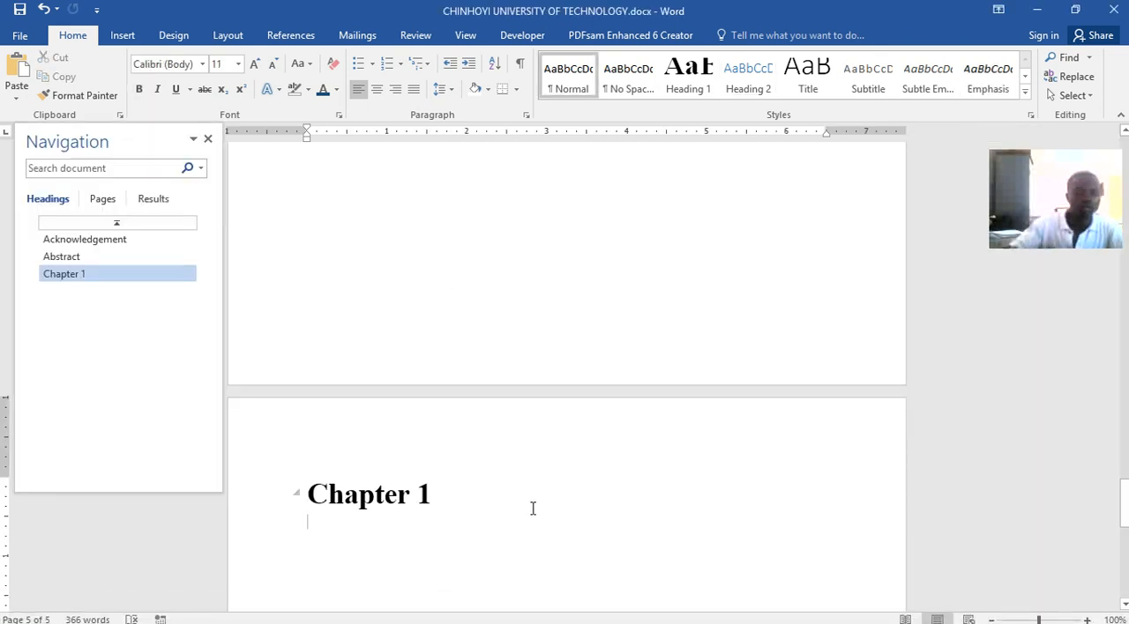
type("Writing tool")
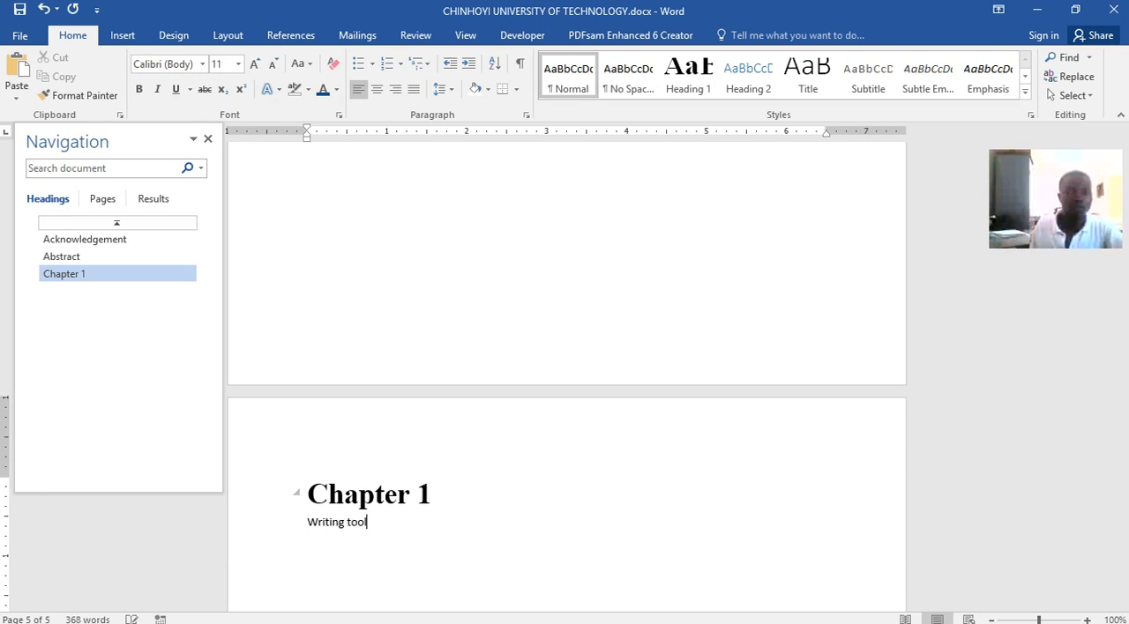
triple_click(353, 521)
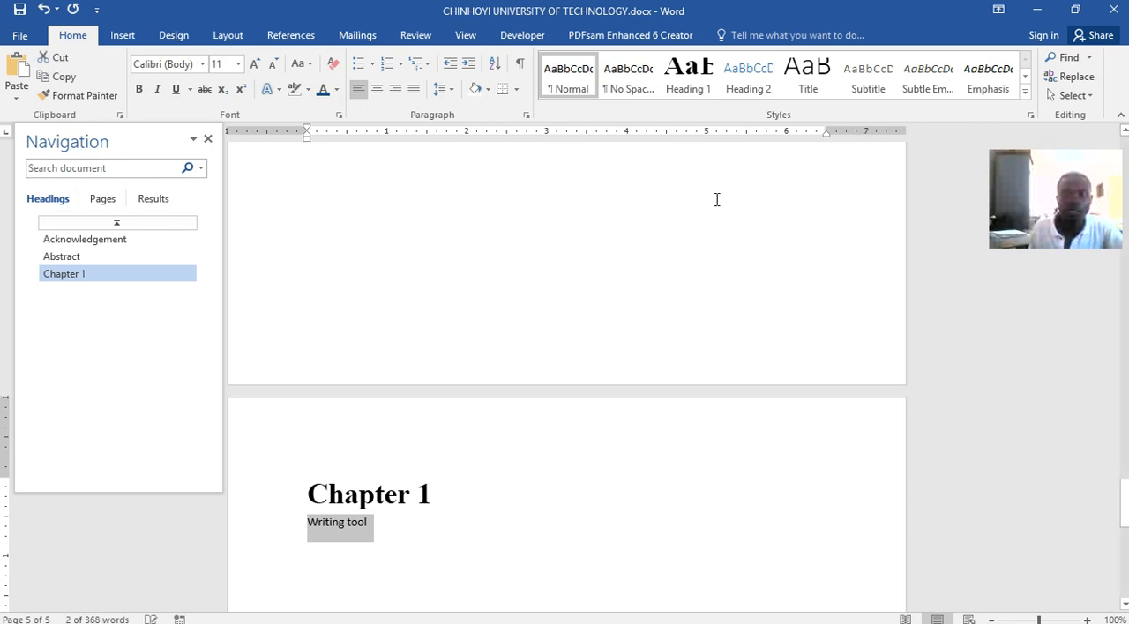
left_click(774, 80)
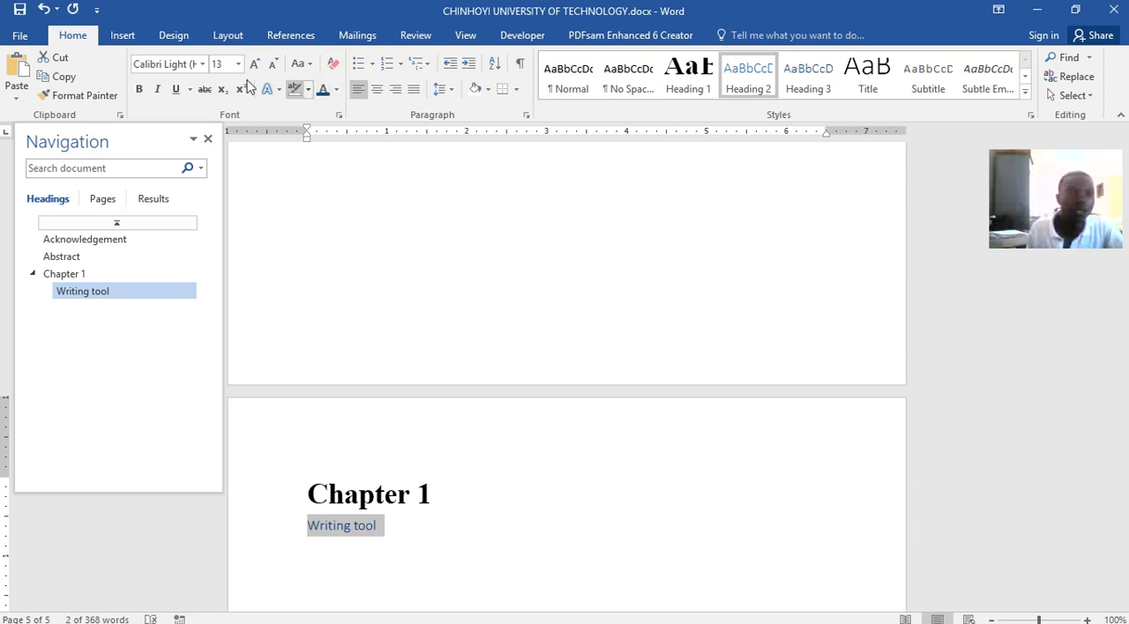
Format the "Writing tool" subheading as bold Times New Roman, size 18
left_click(140, 89)
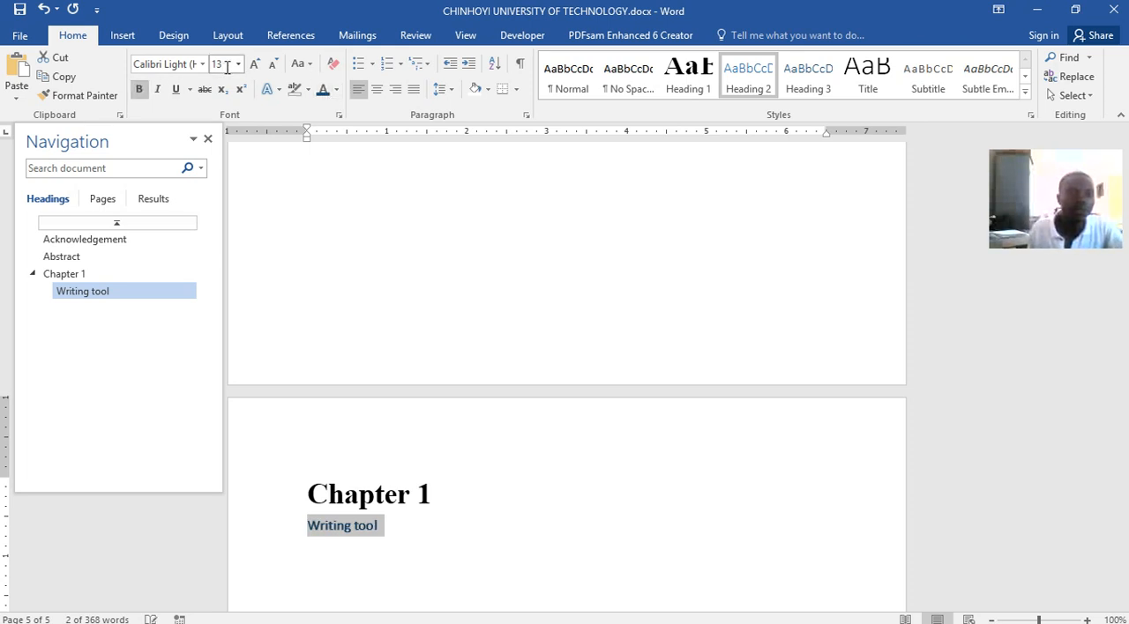
left_click(205, 64)
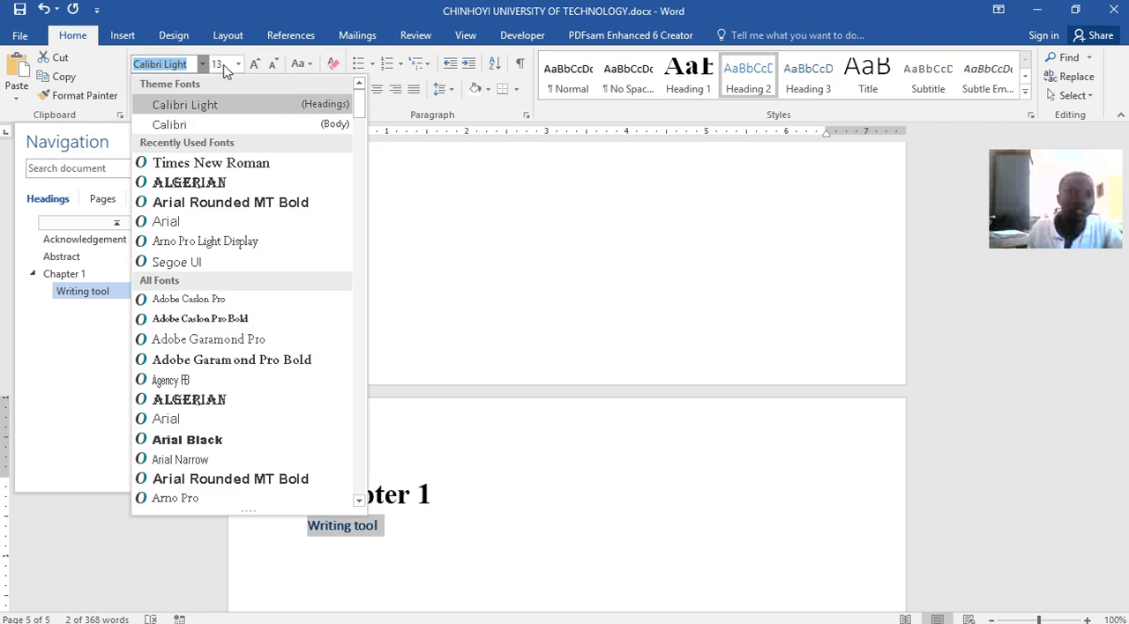
left_click(216, 175)
left_click(238, 64)
left_click(219, 189)
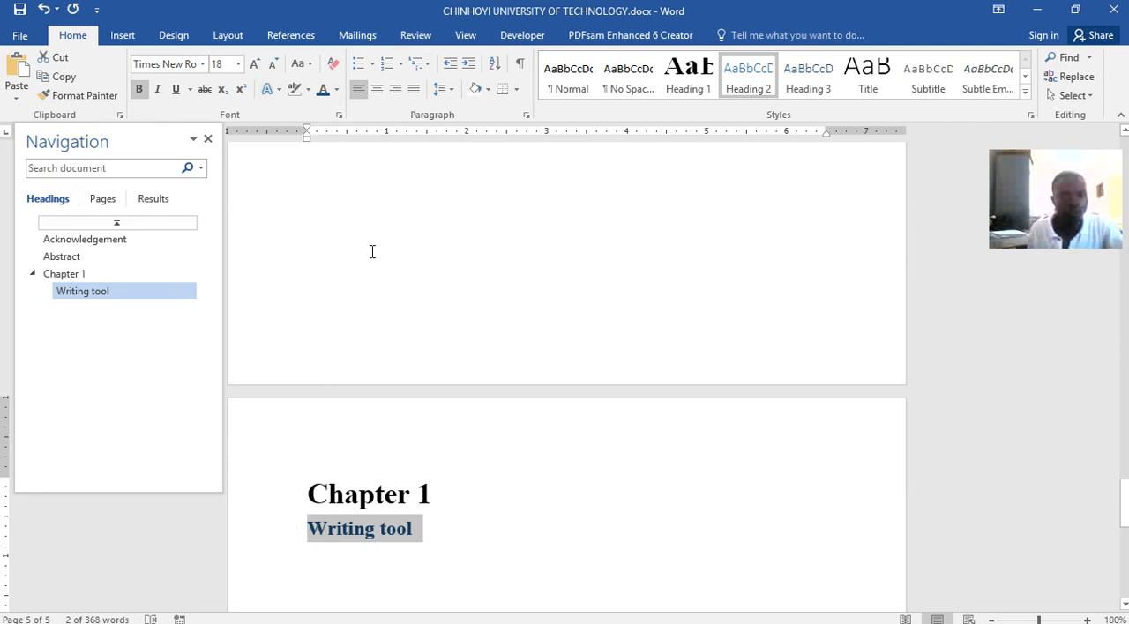
Copy the paragraph under "Writing tool" from Word lecture.docx onto a new line below the same subheading here, ending it with a period
left_click(463, 526)
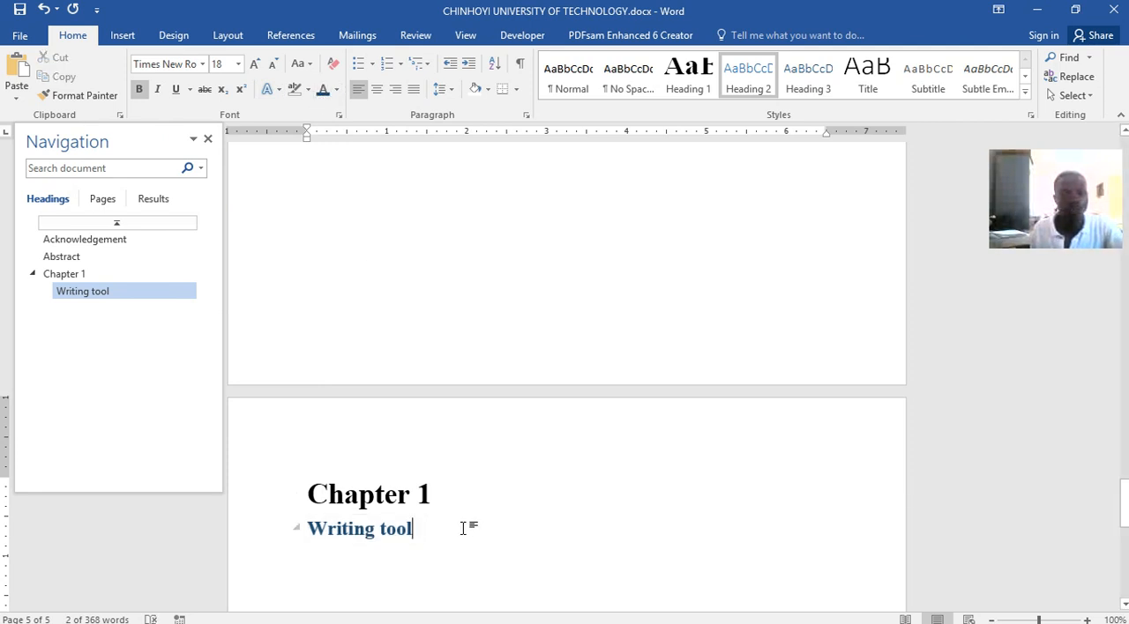
key("Return")
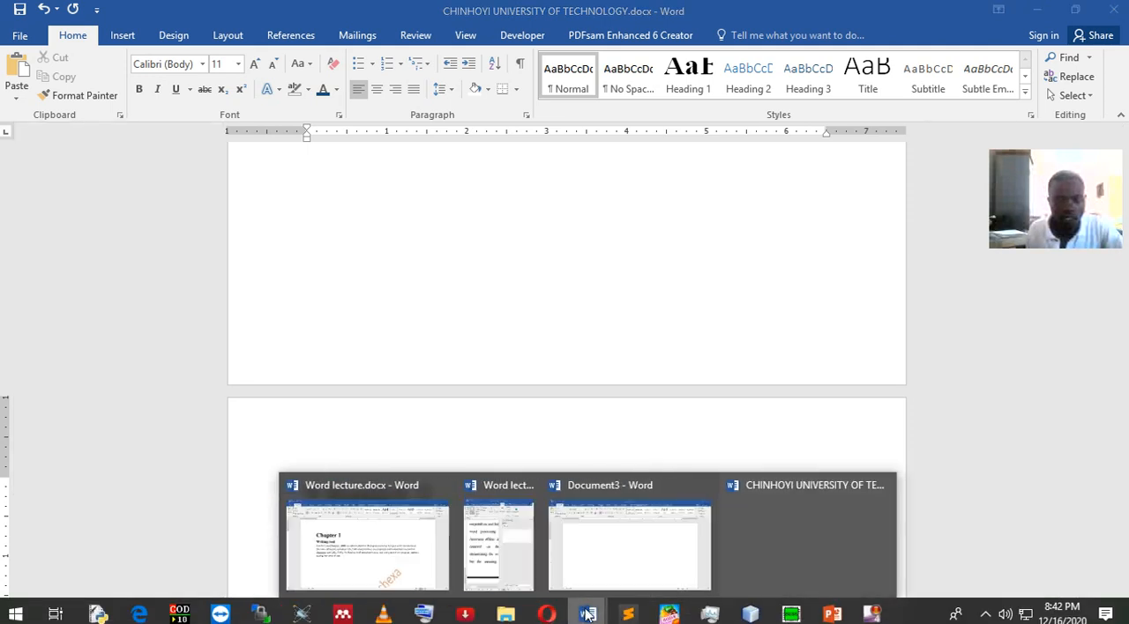
left_click(404, 545)
left_click_drag(370, 403, 212, 320)
key("ctrl+c")
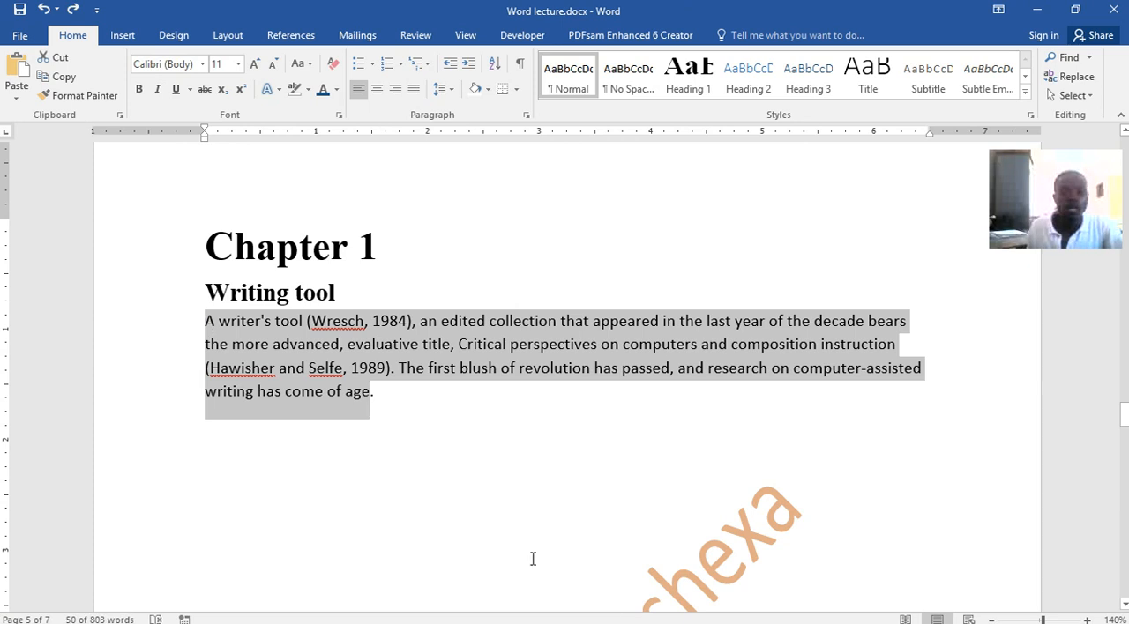
mouse_move(474, 618)
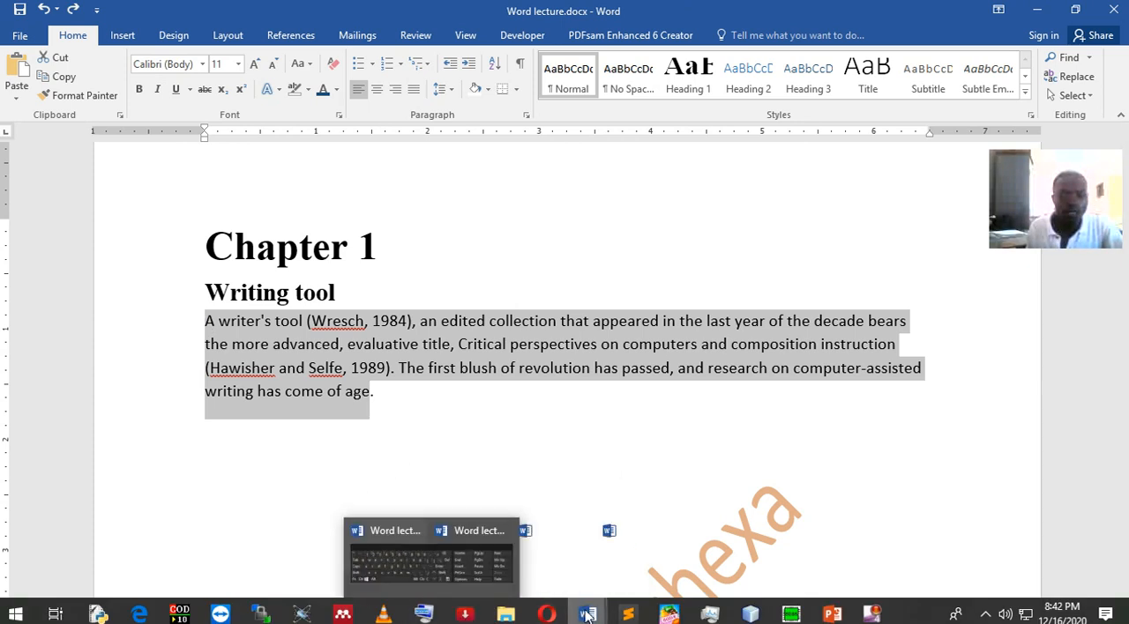
mouse_move(588, 615)
left_click(753, 568)
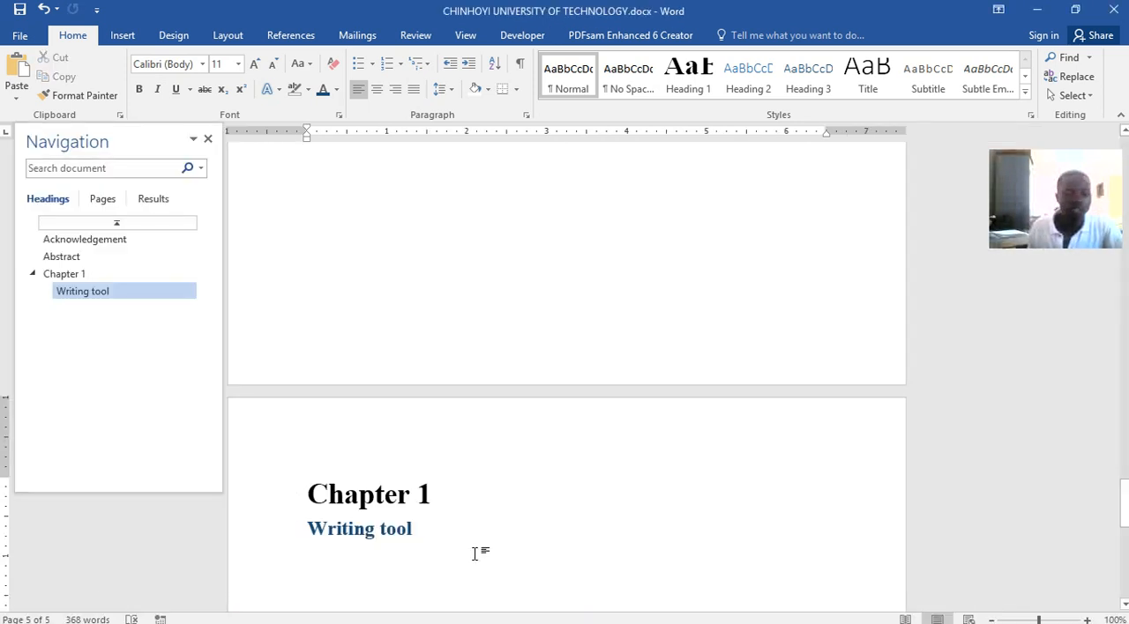
key("ctrl+v")
scroll(519, 451, "down", 3)
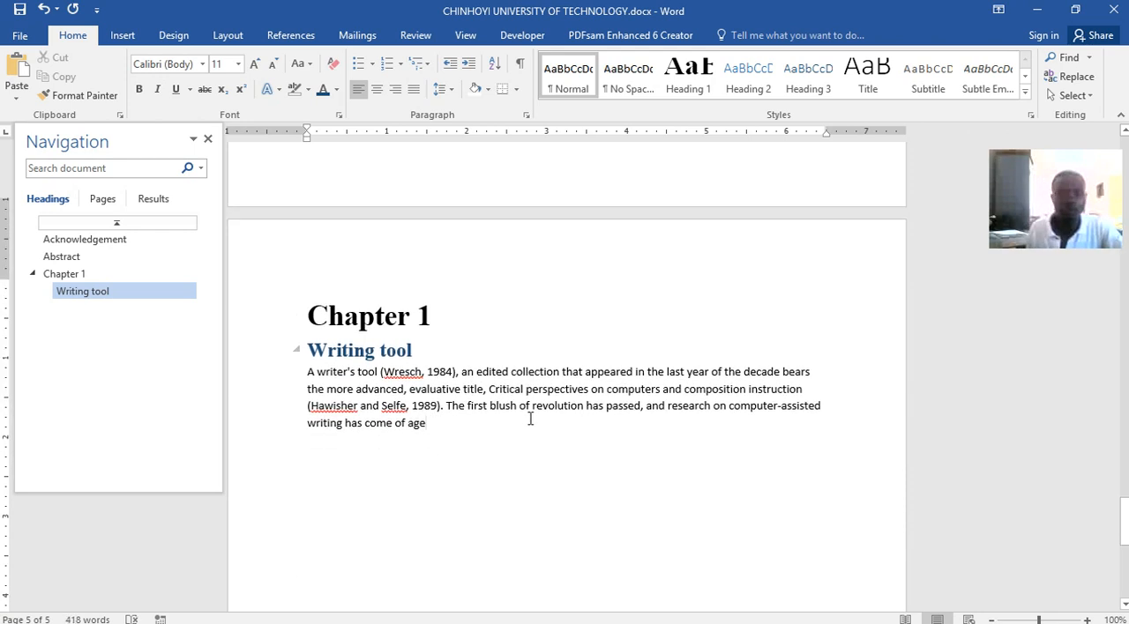
type(".")
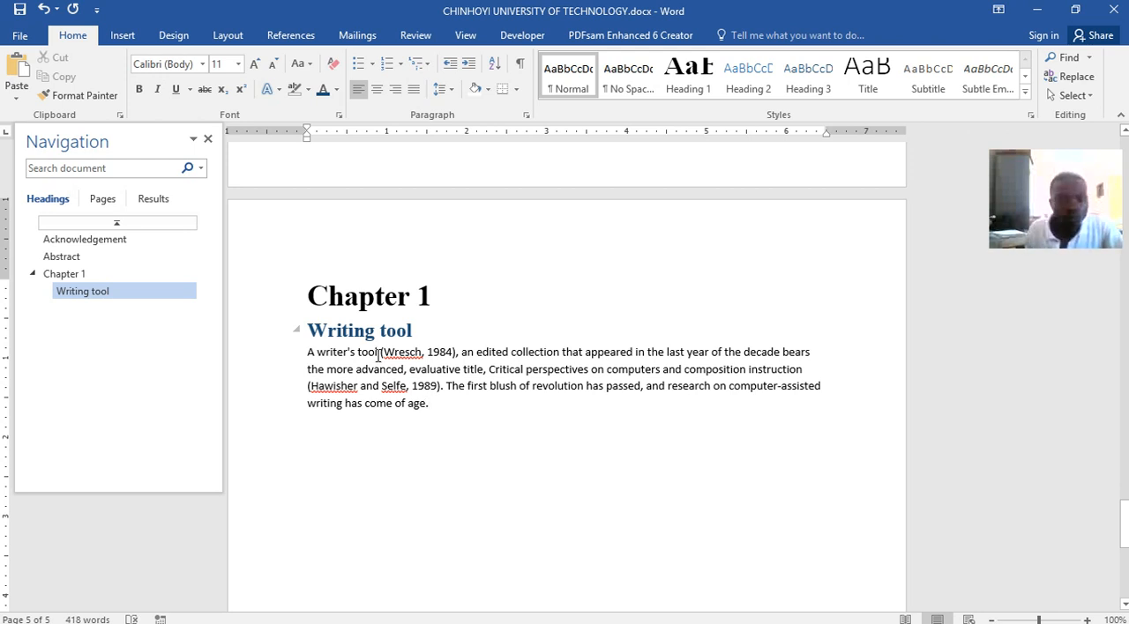
Delete the typed 1984 citation, including its parentheses, after "A writer's tool" in the paragraph
left_click_drag(379, 354, 422, 353)
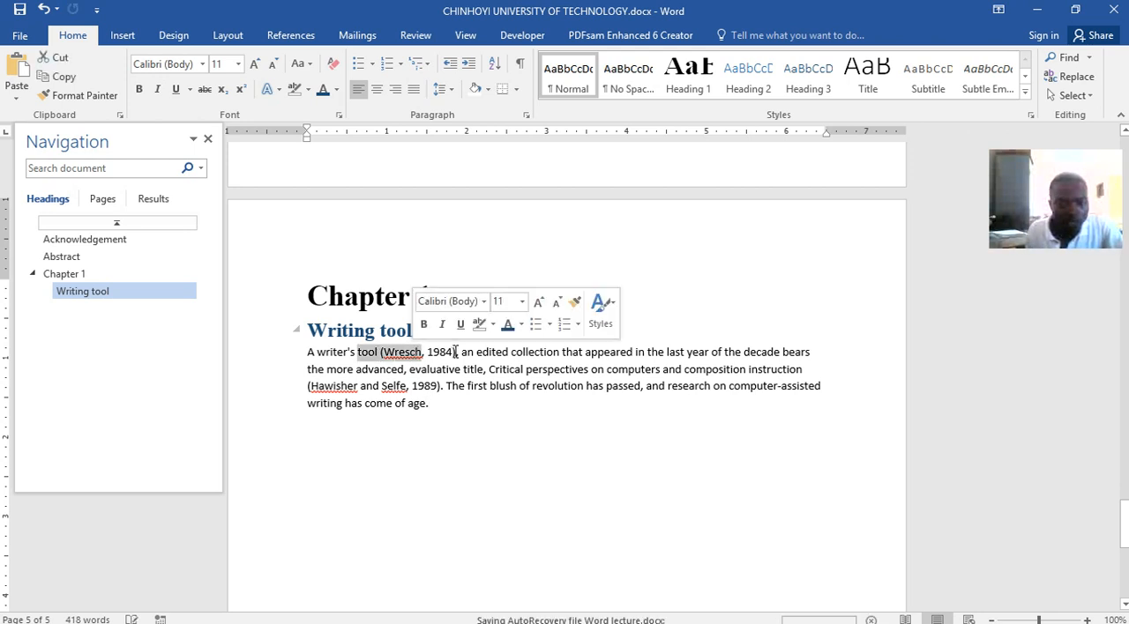
left_click(455, 353)
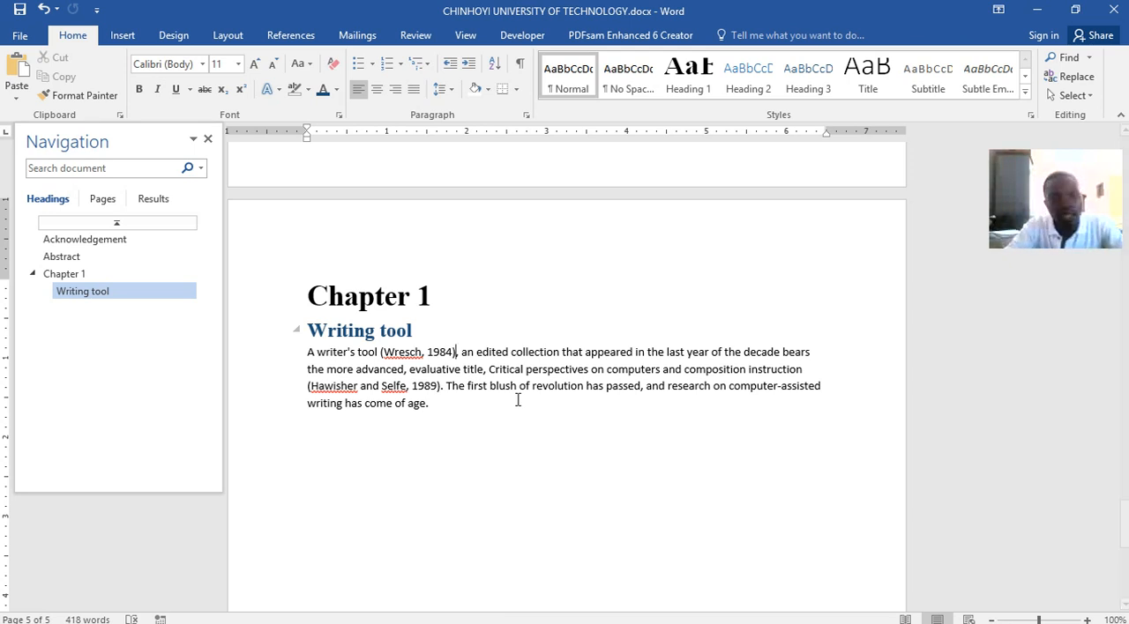
key("BackSpace")
key("BackSpace")
key("BackSpace")
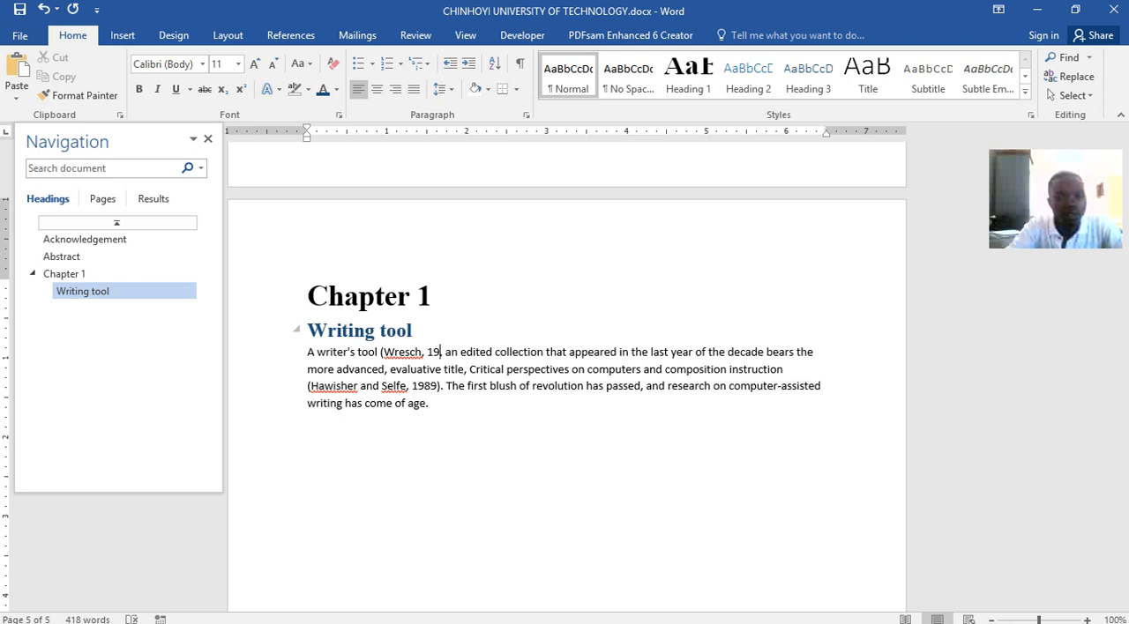
key("BackSpace")
key("BackSpace")
key("BackSpace")
key("BackSpace")
key("BackSpace")
key("BackSpace")
key("BackSpace")
key("BackSpace")
key("BackSpace")
key("BackSpace")
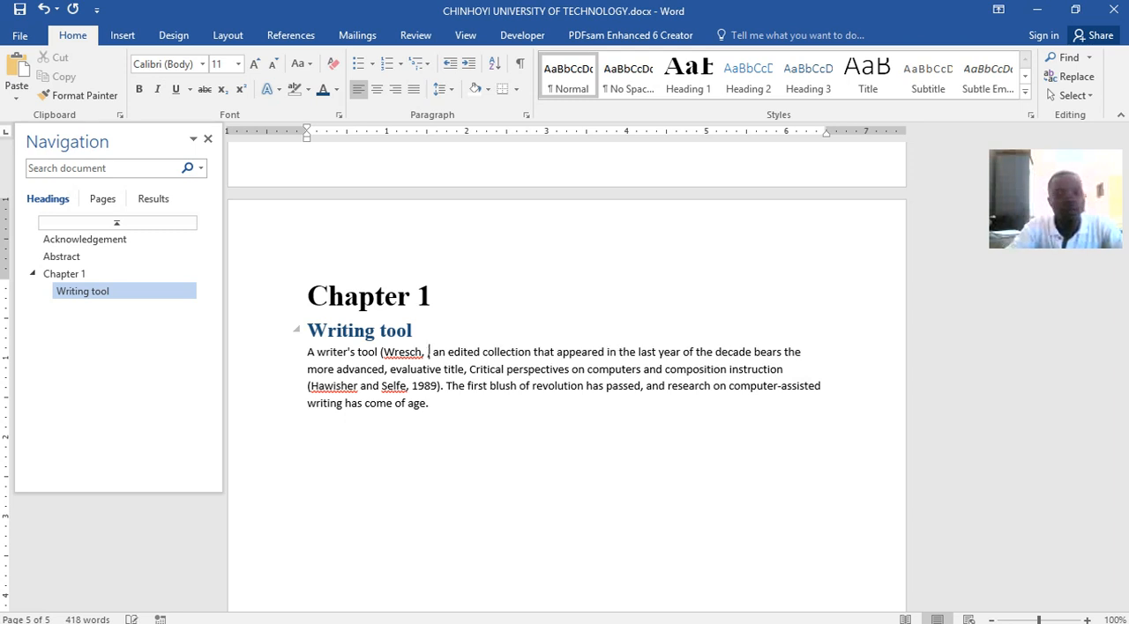
key("BackSpace")
key("BackSpace")
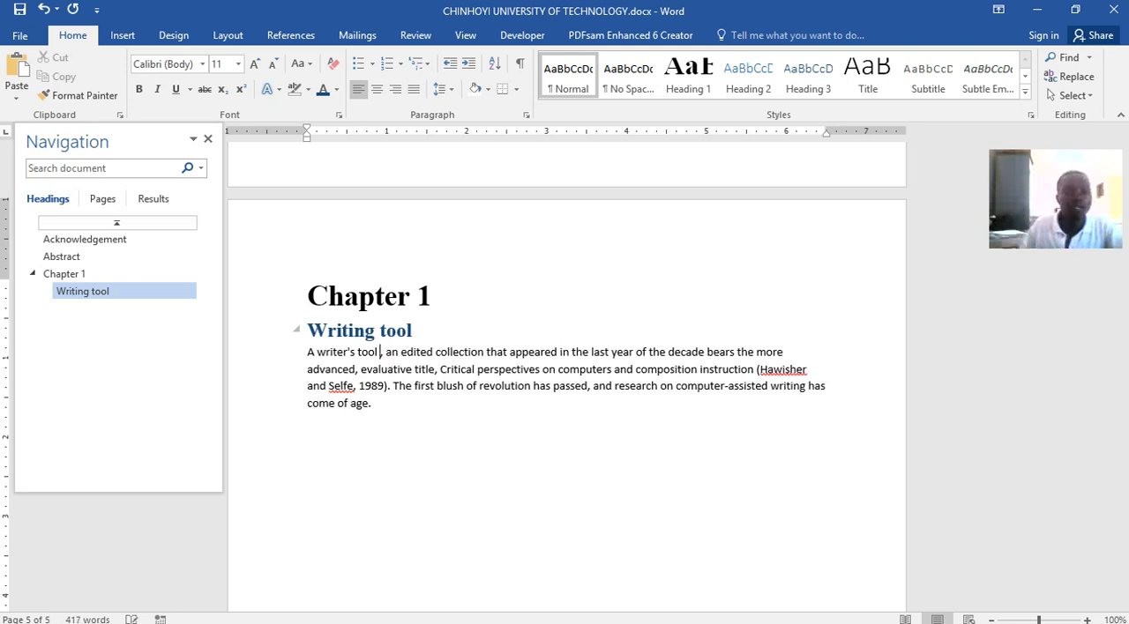
Insert a citation after "A writer's tool" from a new Journal Article source, entering the cited author as Corporate Author and 1984 as the year
left_click(291, 37)
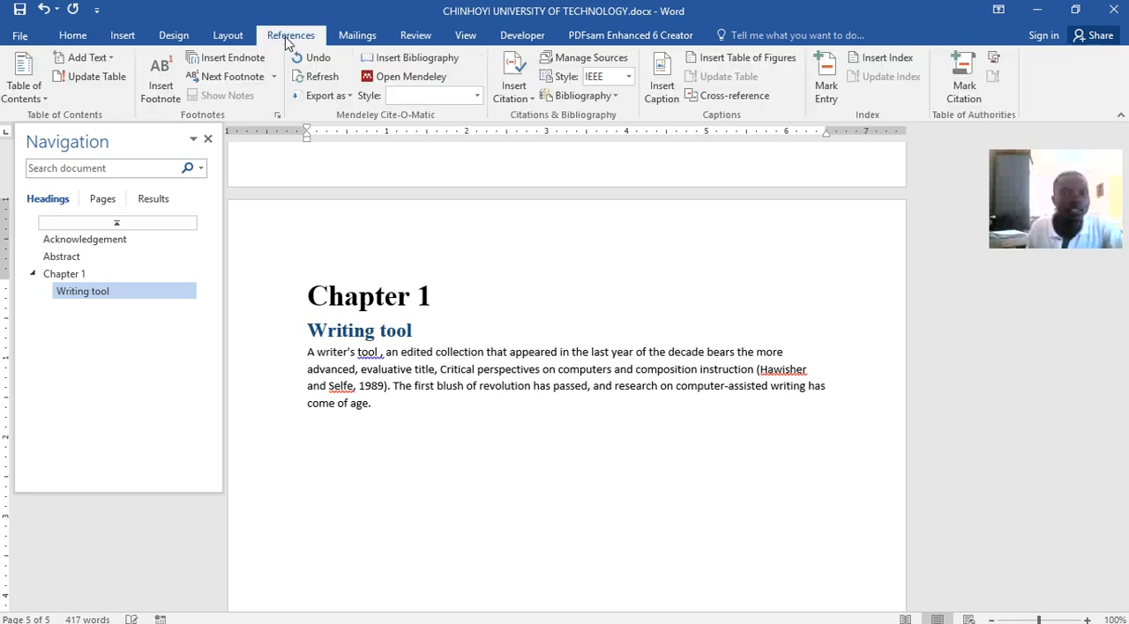
left_click(518, 97)
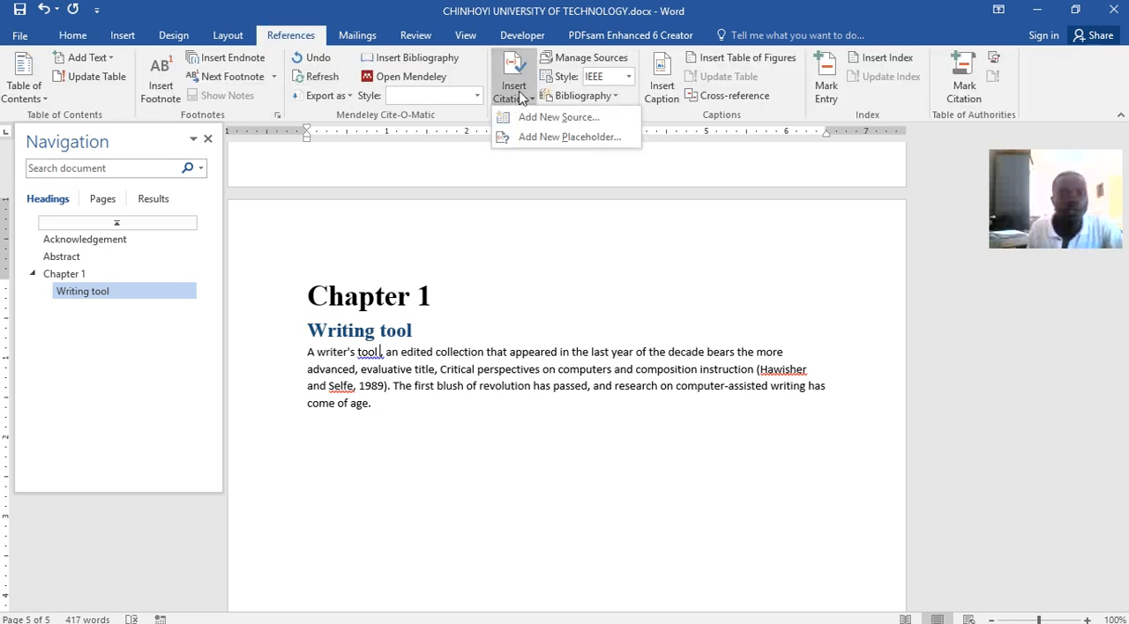
left_click(543, 117)
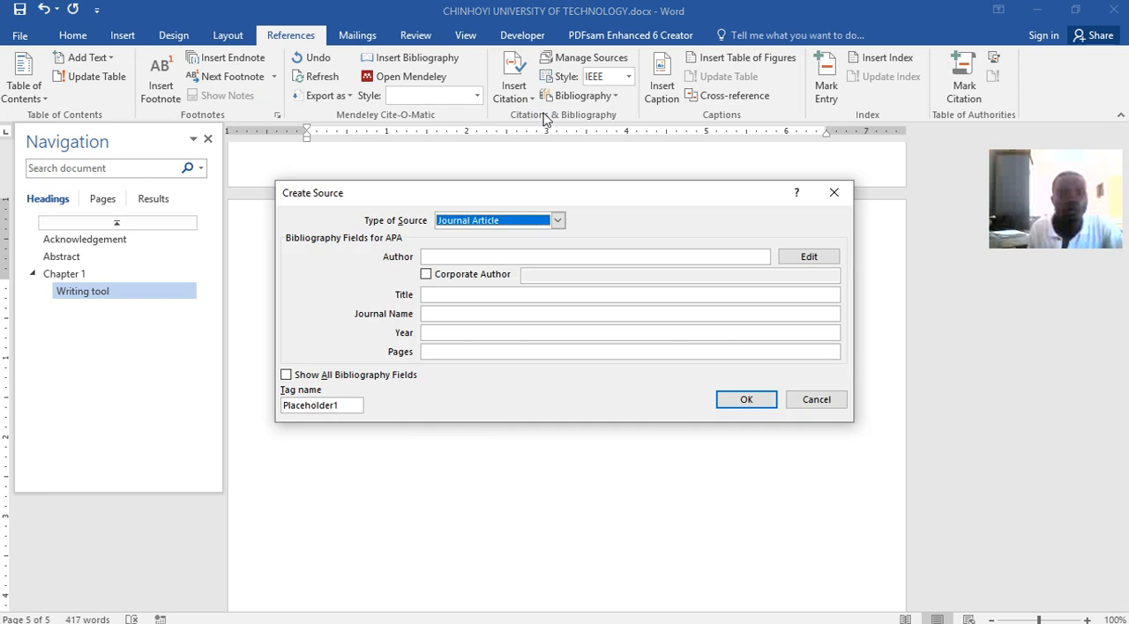
left_click(500, 258)
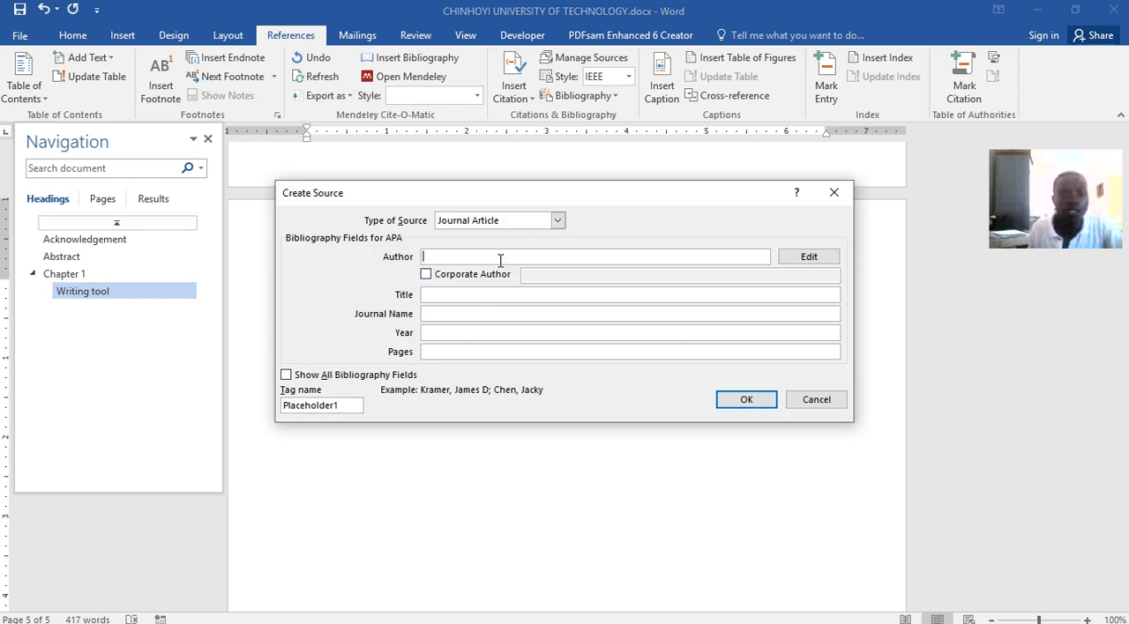
left_click(476, 277)
left_click(566, 276)
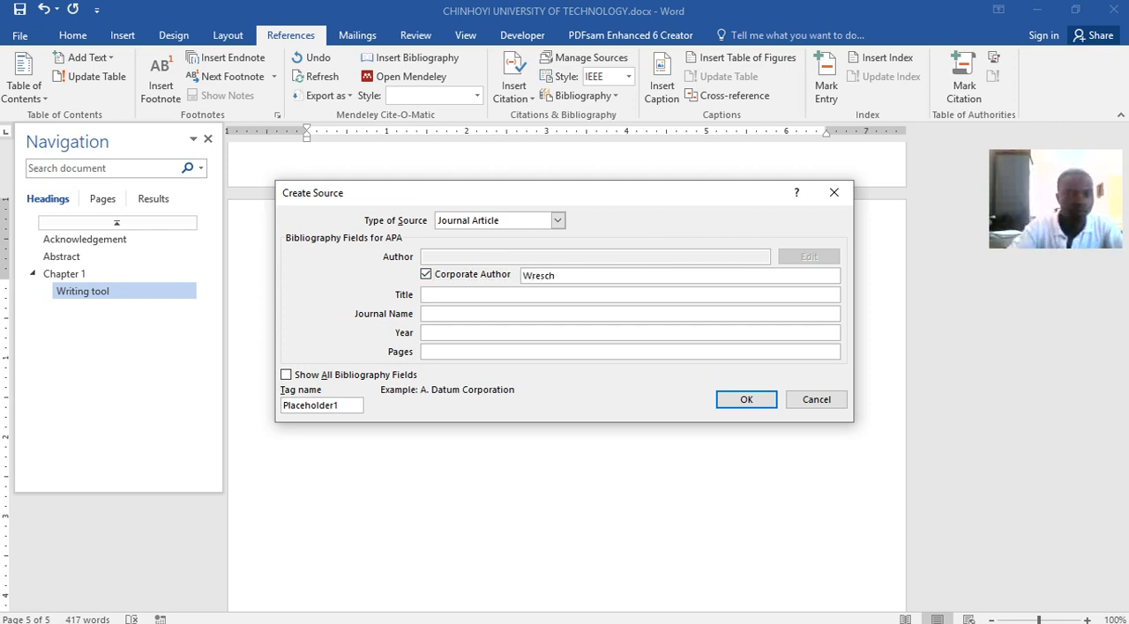
left_click(559, 337)
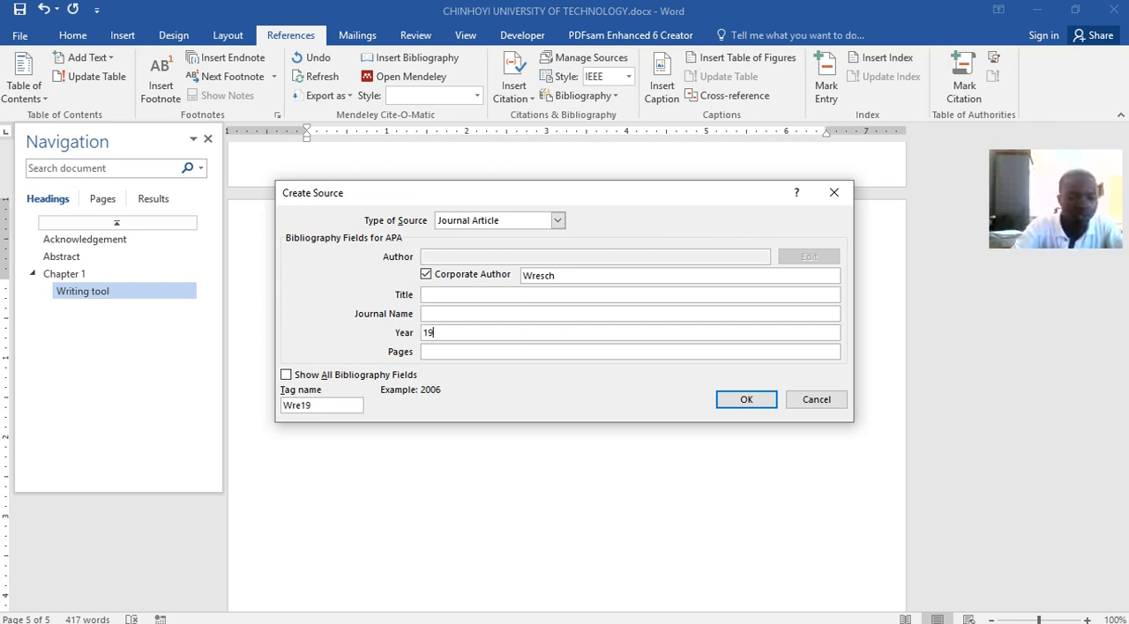
left_click(743, 398)
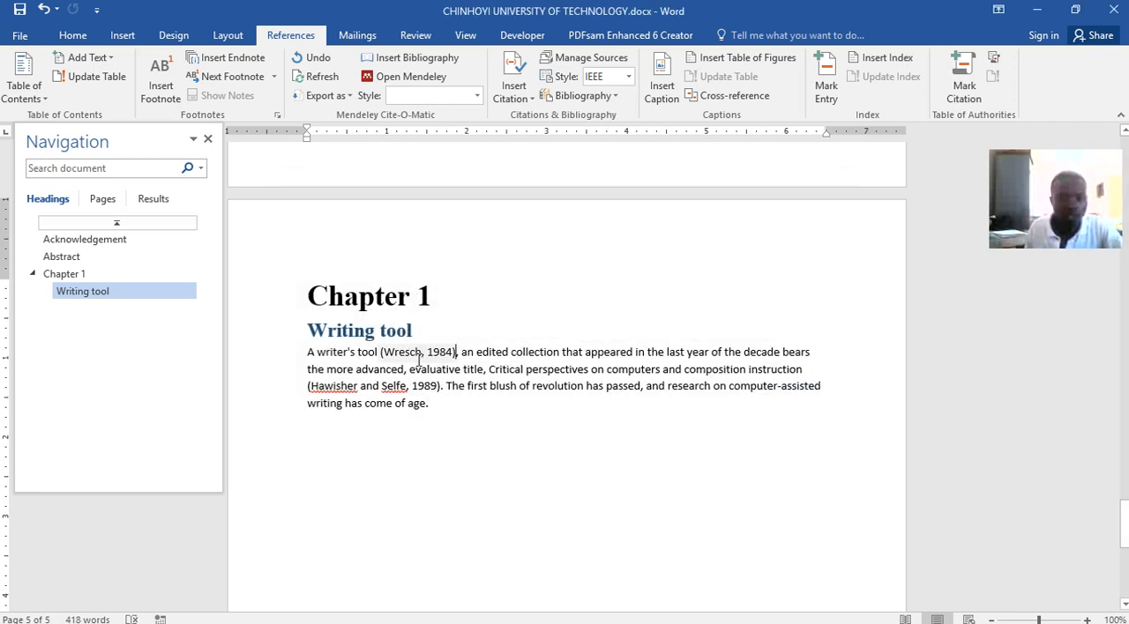
Delete the typed 1989 citation, including its parentheses, after "composition instruction" in the paragraph
left_click(418, 355)
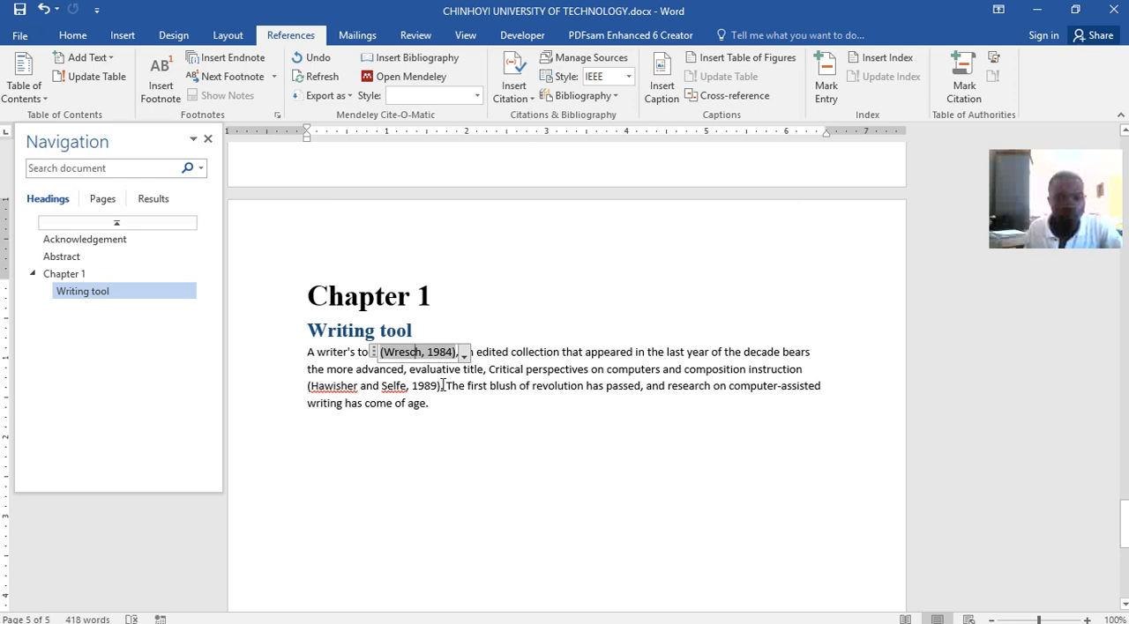
left_click(436, 386)
left_click_drag(310, 386, 432, 385)
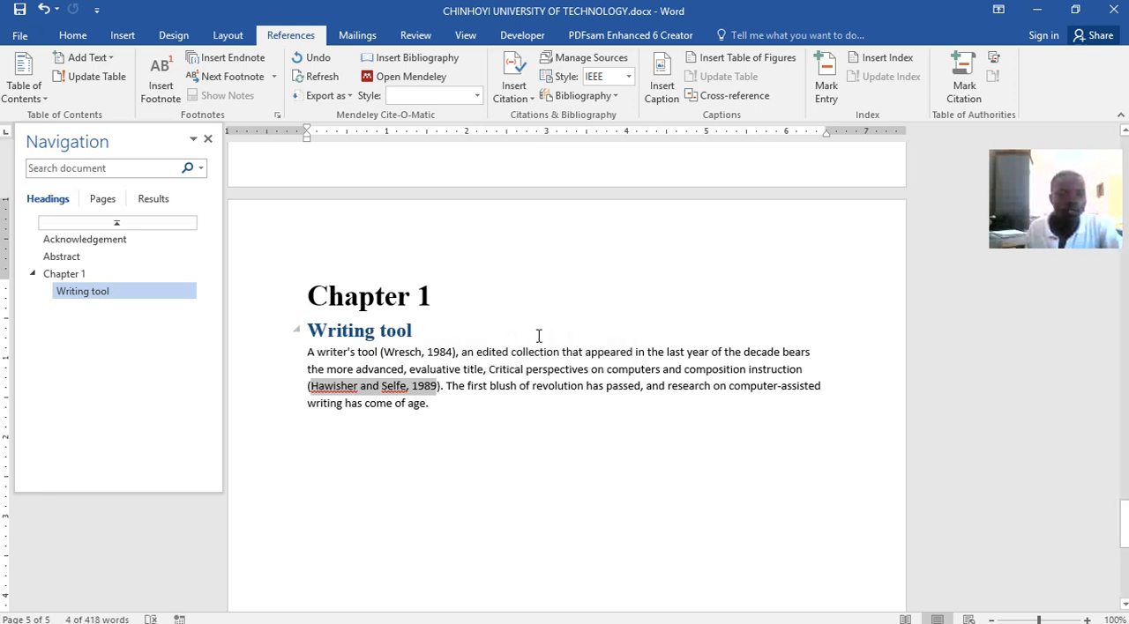
key("Delete")
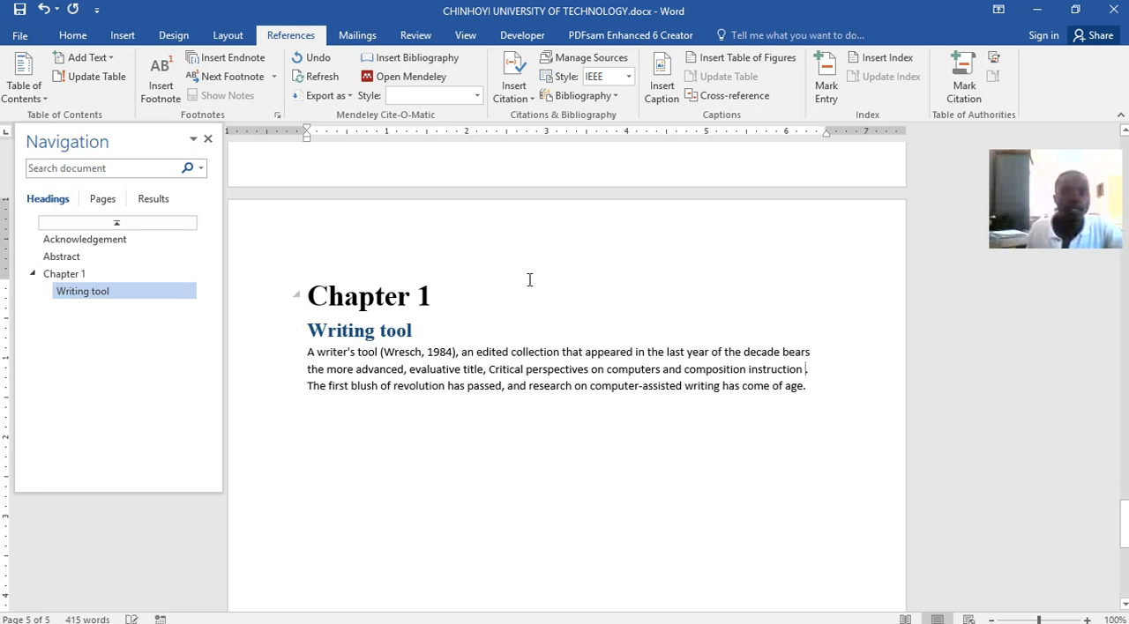
Insert a citation to the existing 1984 source after "composition instruction", before the period
left_click(528, 99)
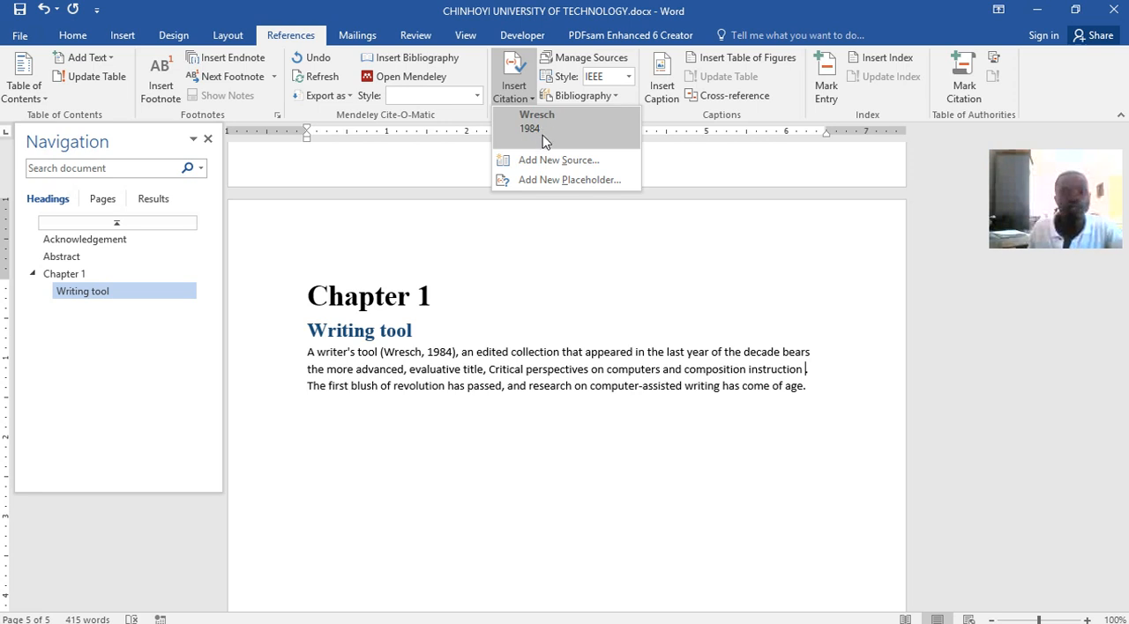
left_click(540, 121)
left_click(382, 387)
Add another citation right after the second 1984 one from a new Journal Article source, entering both cited surnames as Author and 1989 as the year
left_click(514, 92)
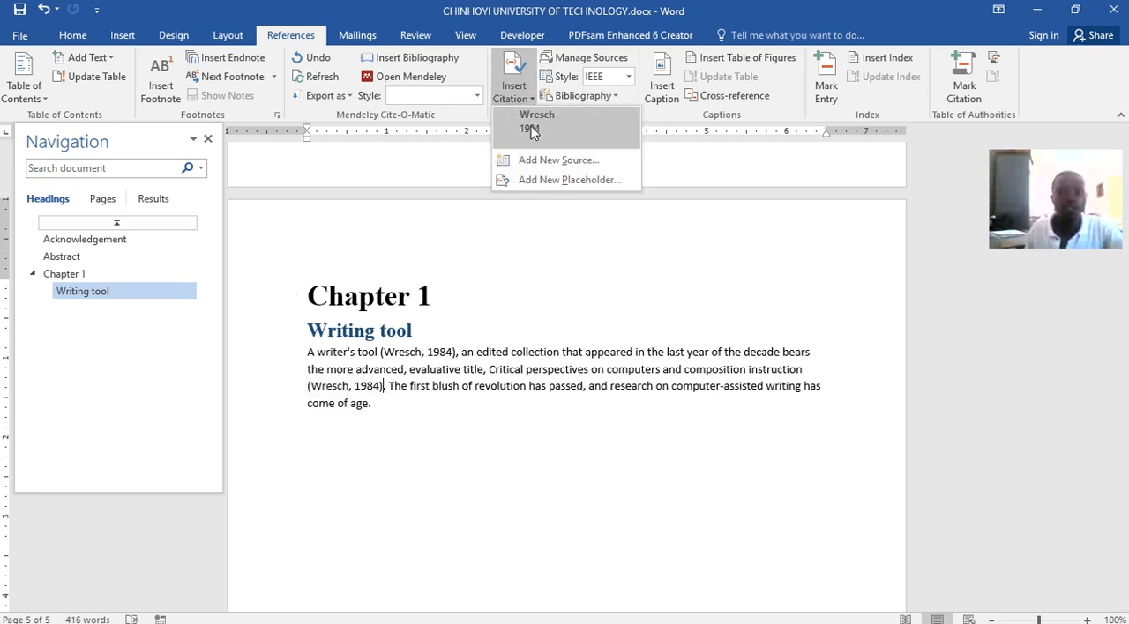
left_click(538, 159)
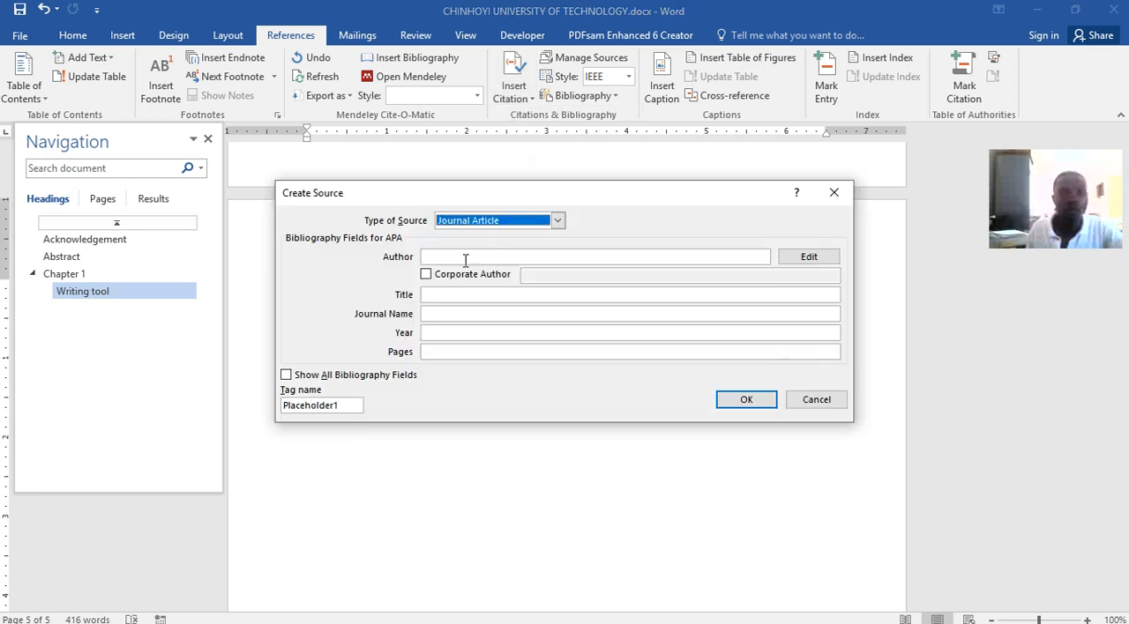
left_click(444, 257)
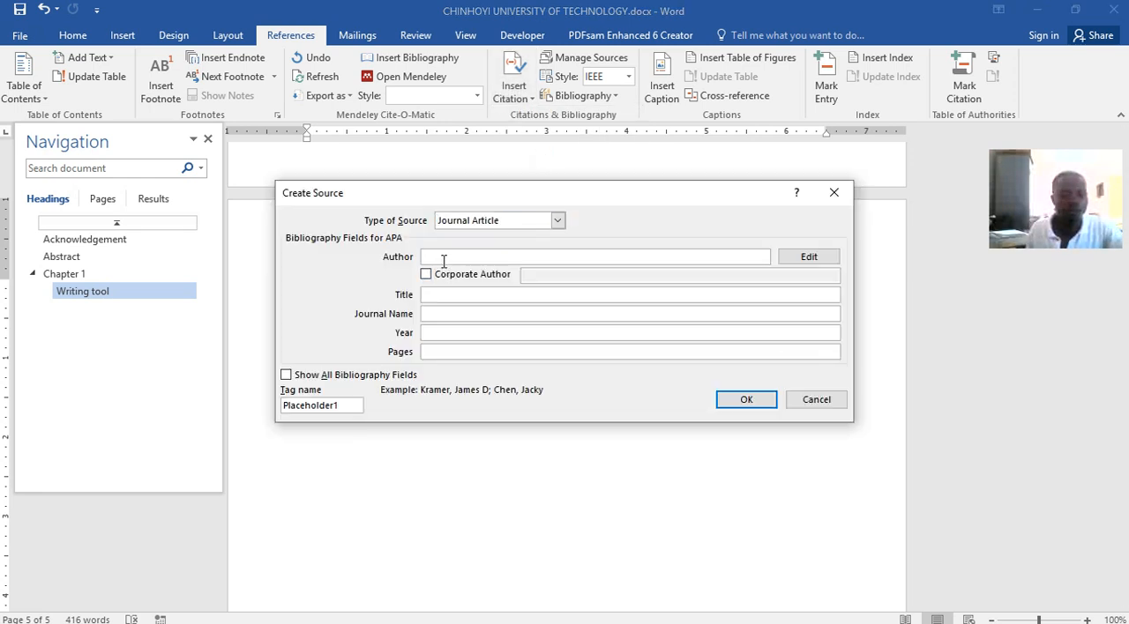
type("Hawisher and Selfe, 1989")
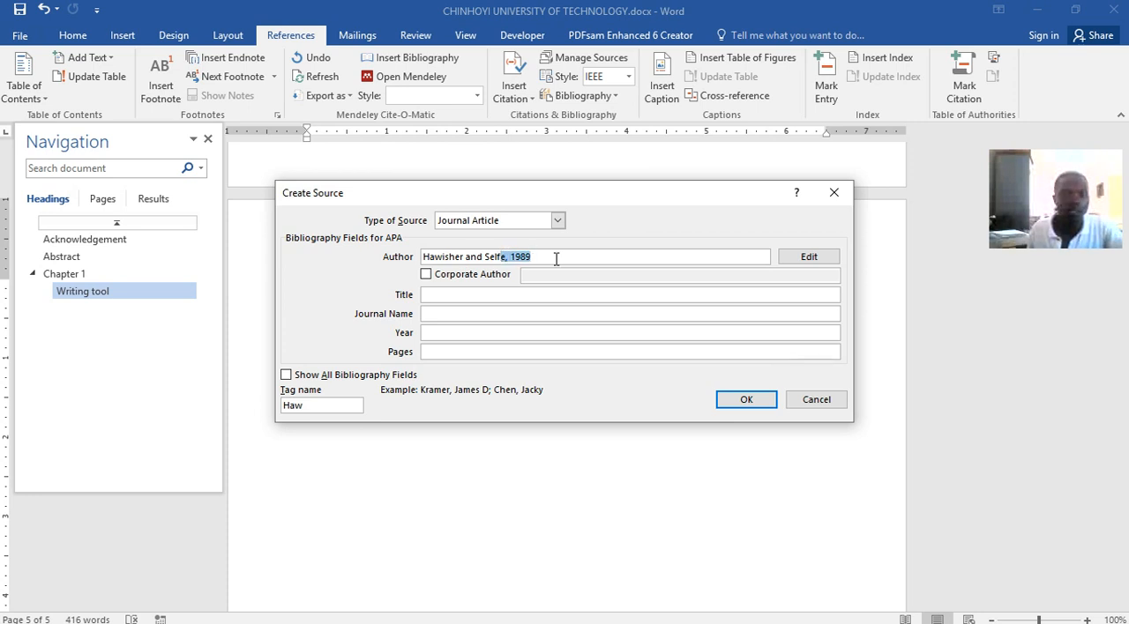
left_click(433, 332)
type("e, 1989")
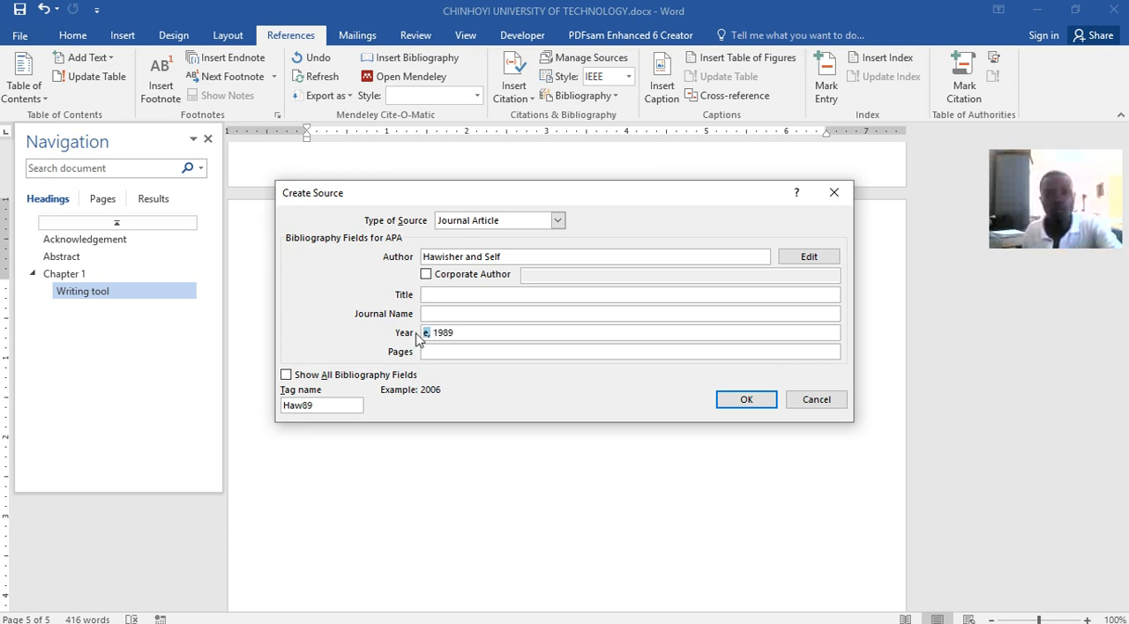
left_click(503, 257)
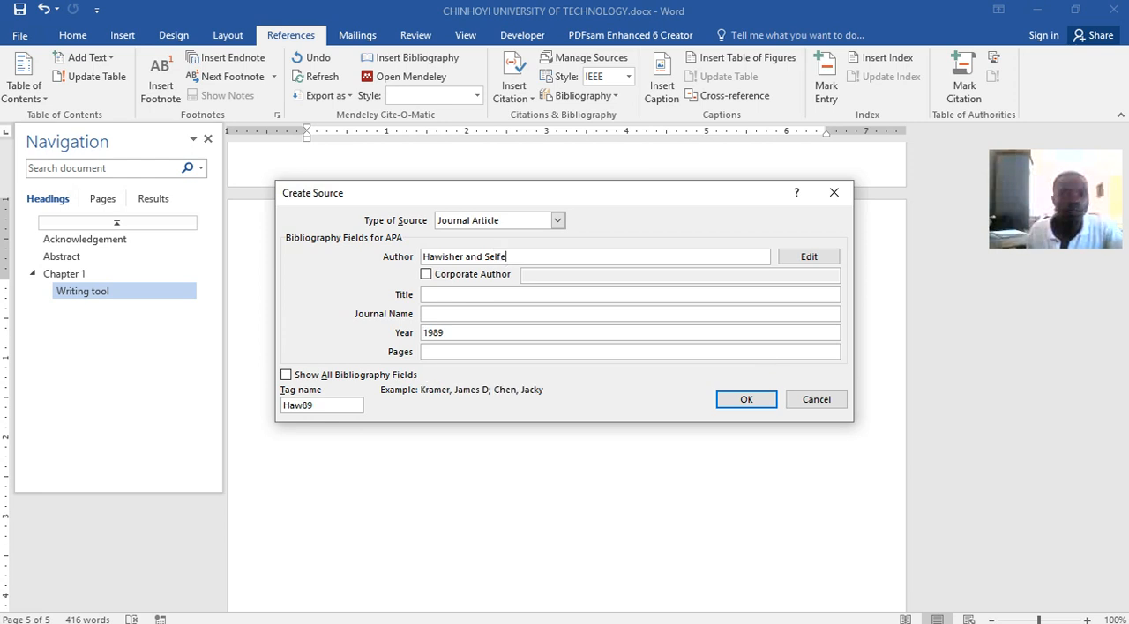
left_click(731, 398)
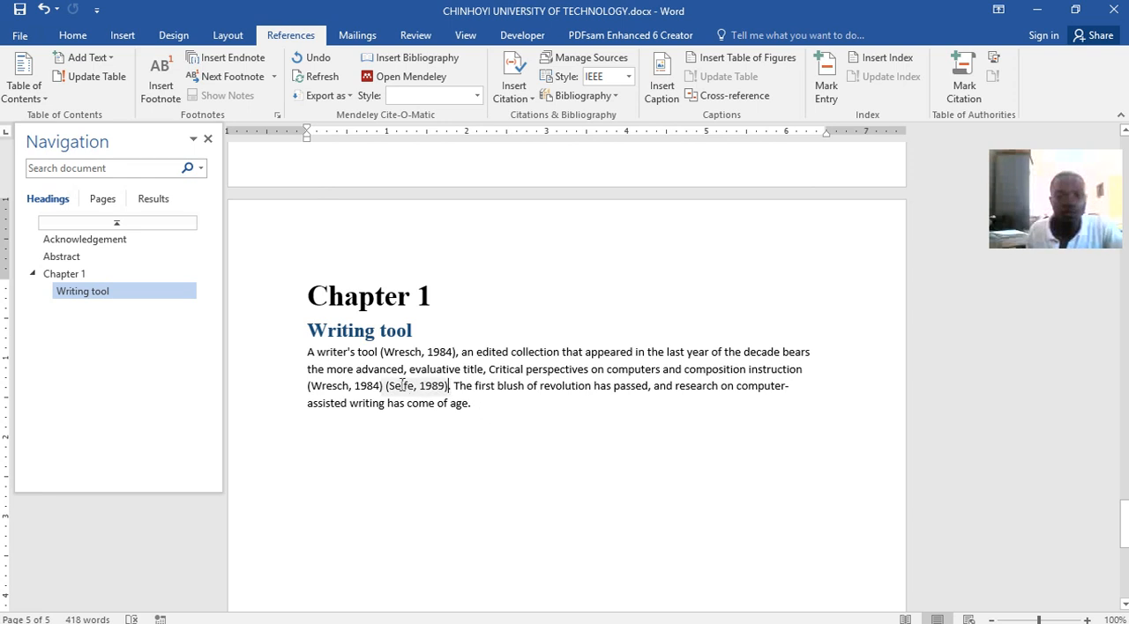
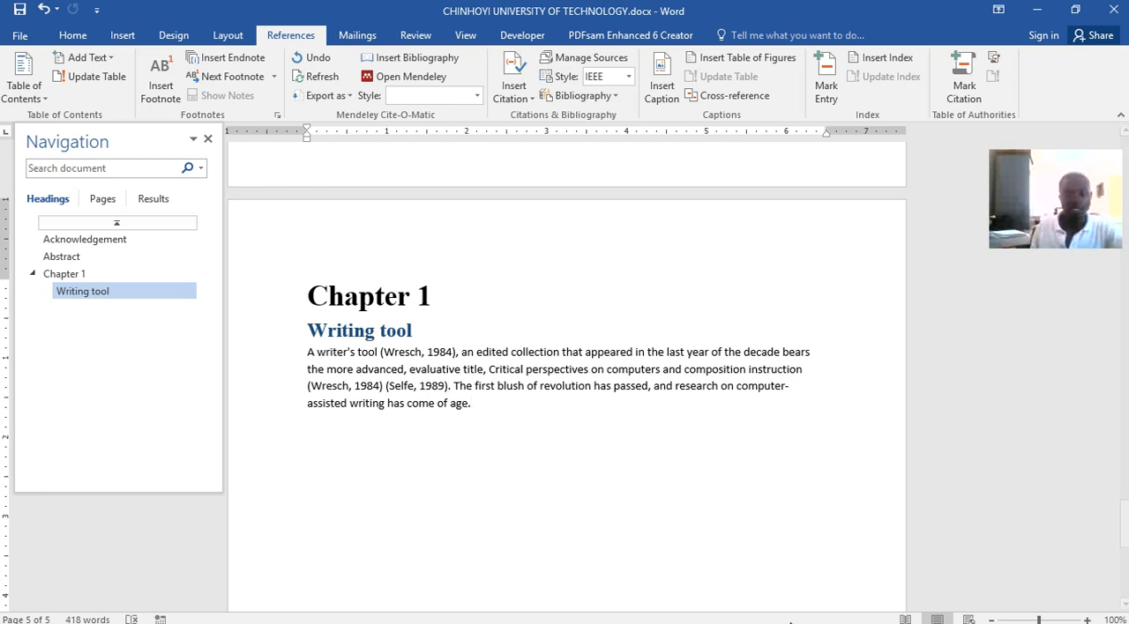
Switch to Word lecture.docx and examine the Chapter 2 headings and the text beneath them
left_click(588, 614)
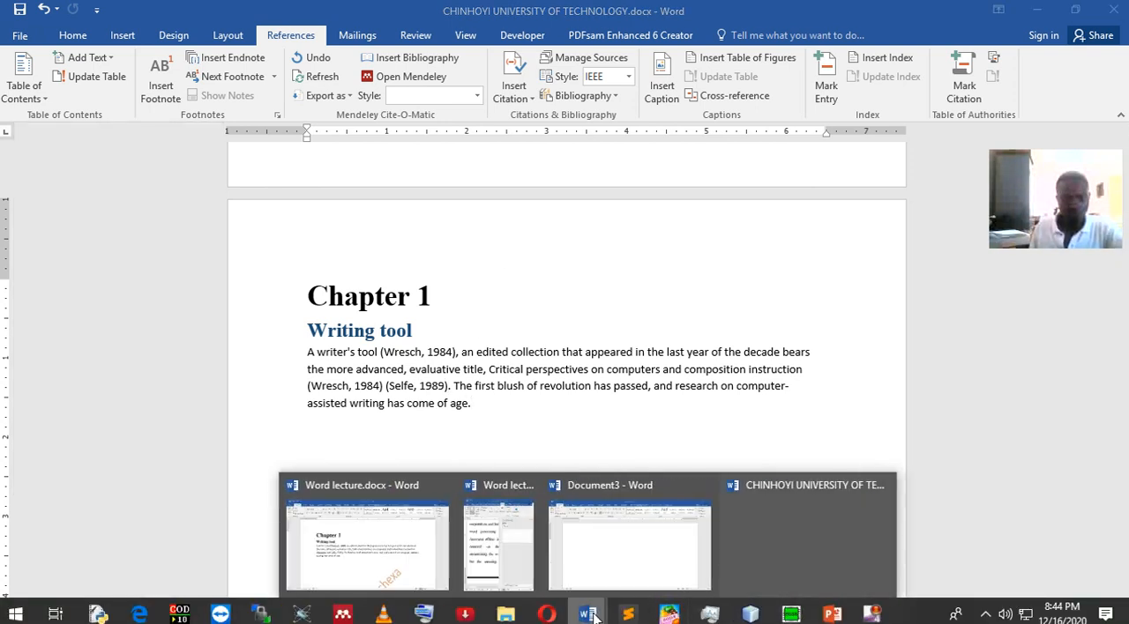
left_click(445, 552)
scroll(542, 441, "down", 12)
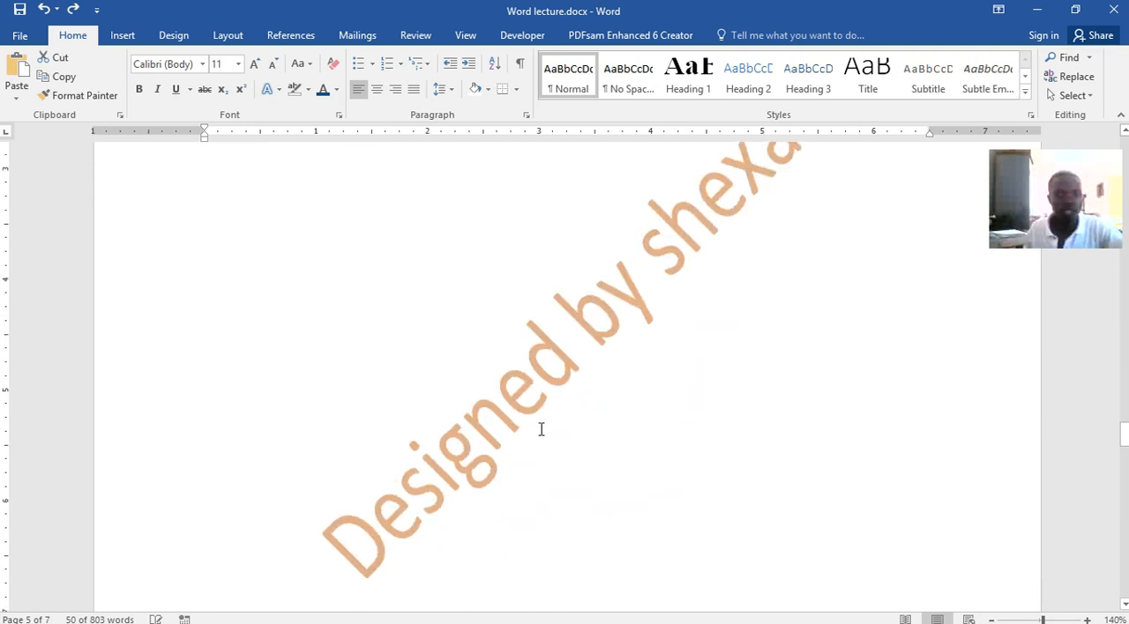
scroll(483, 320, "up", 3)
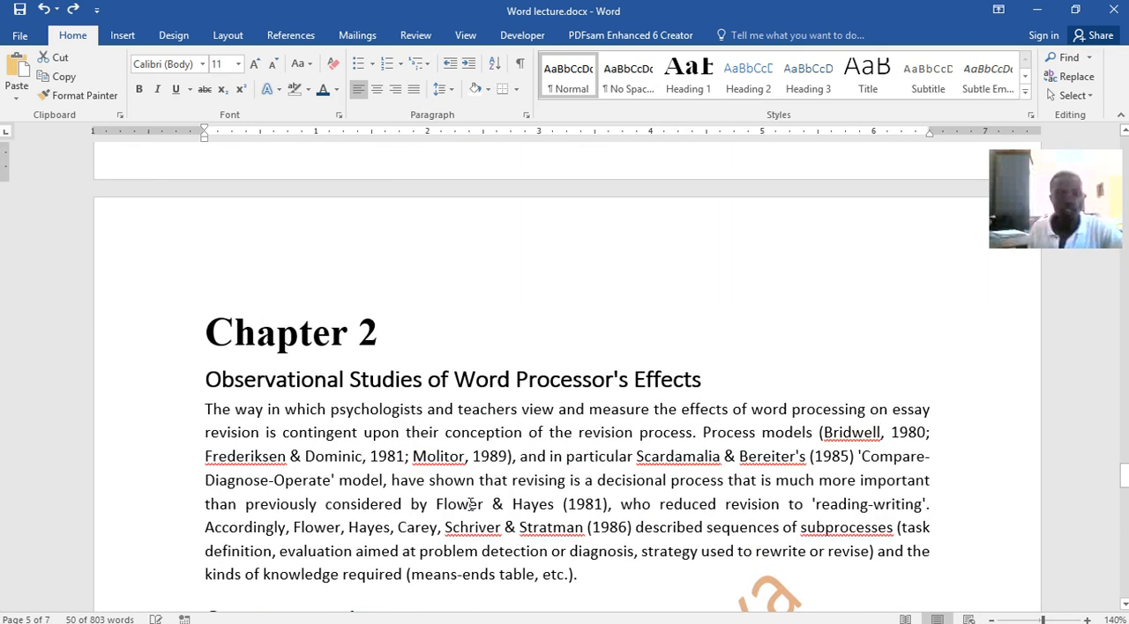
left_click(588, 615)
scroll(542, 388, "down", 9)
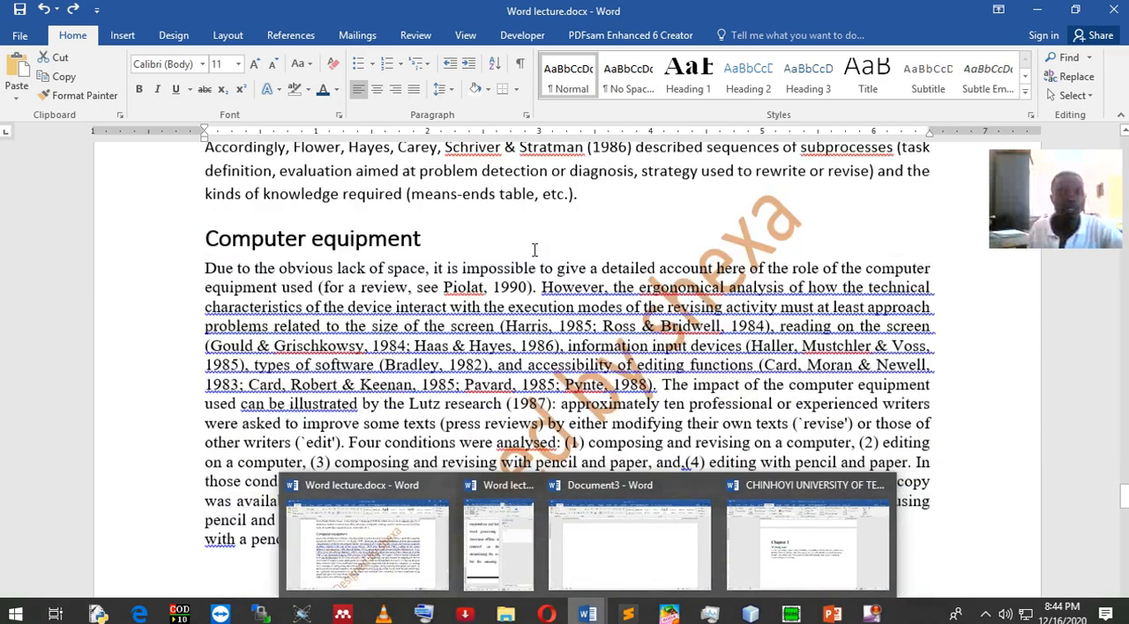
scroll(560, 307, "up", 9)
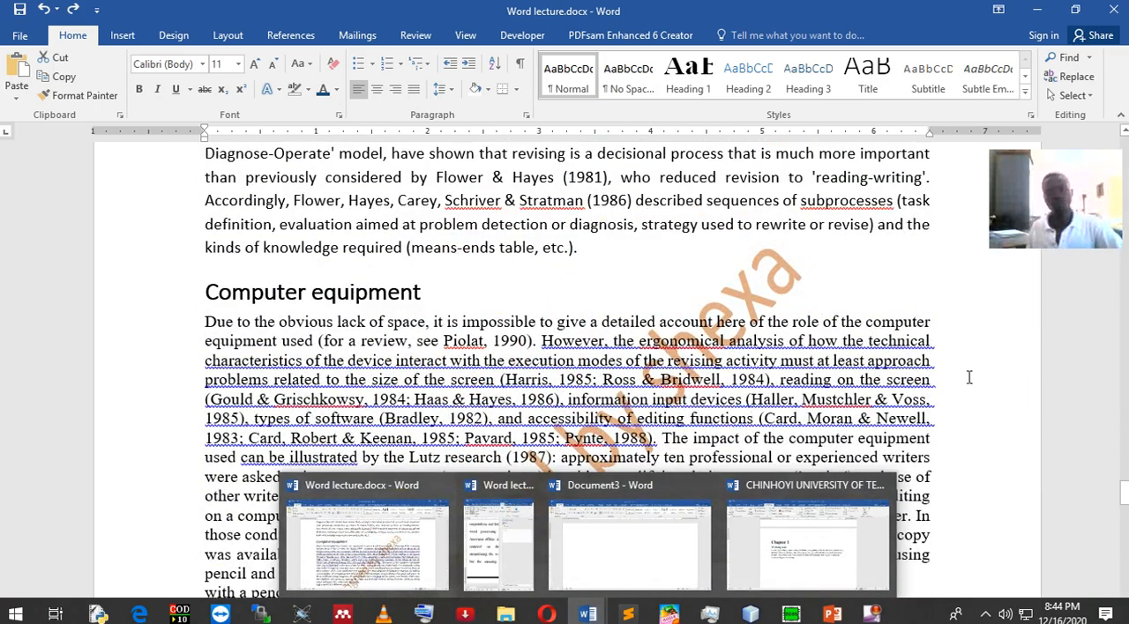
left_click(969, 377)
scroll(603, 464, "up", 3)
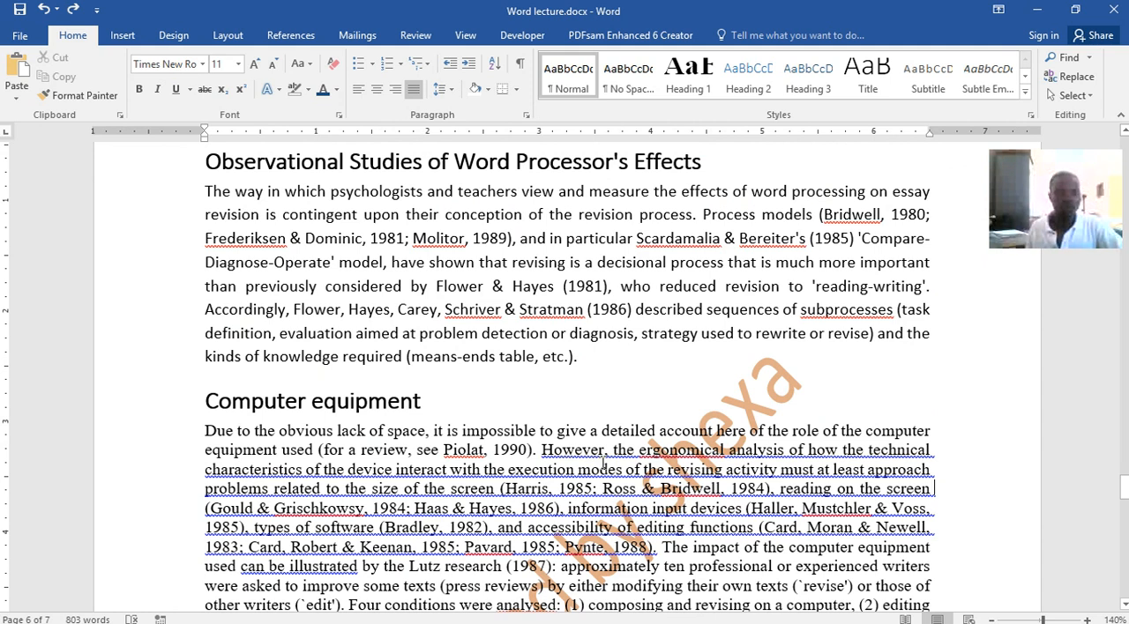
scroll(602, 464, "up", 2)
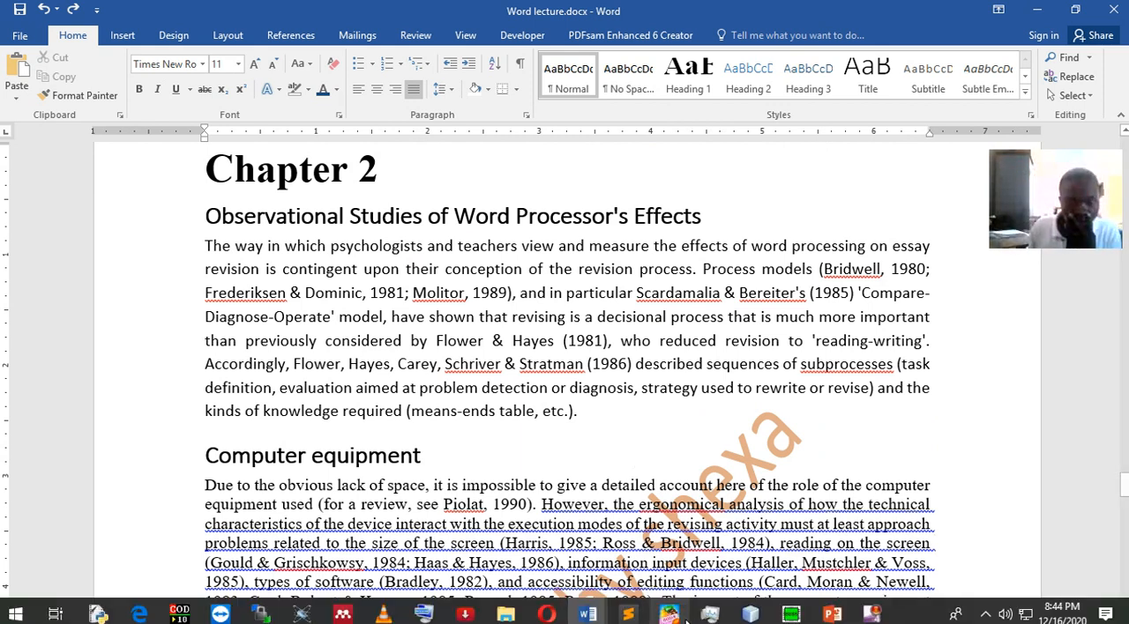
In CHINHOYI UNIVERSITY OF TECHNOLOGY.docx, add blank lines after the Writing tool paragraph until a new page starts
mouse_move(587, 614)
left_click(797, 540)
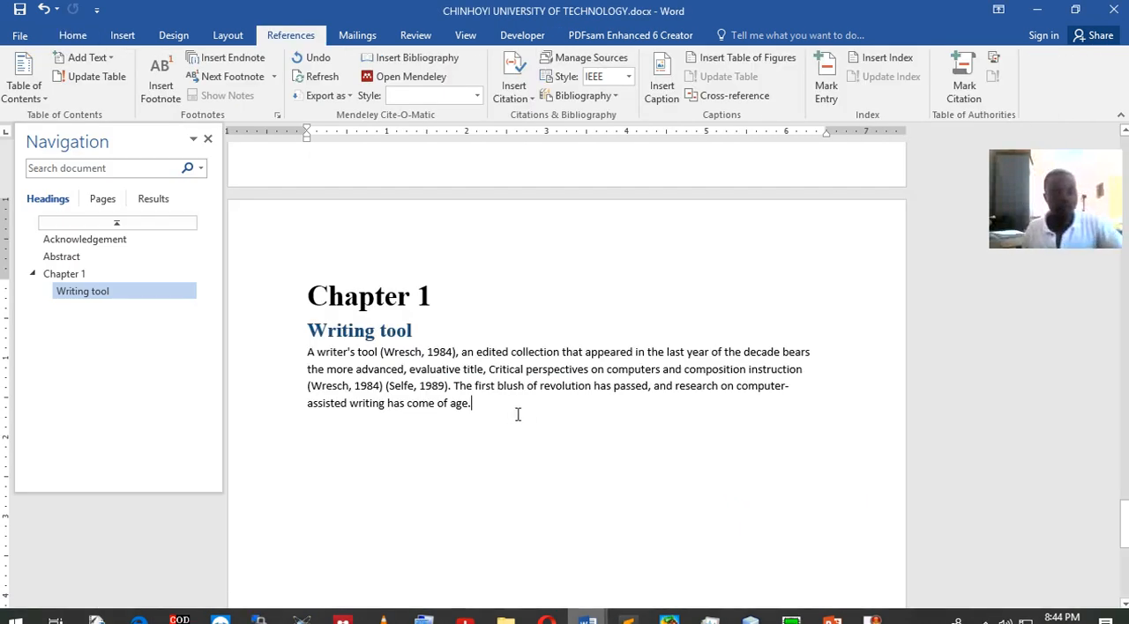
scroll(520, 406, "down", 4)
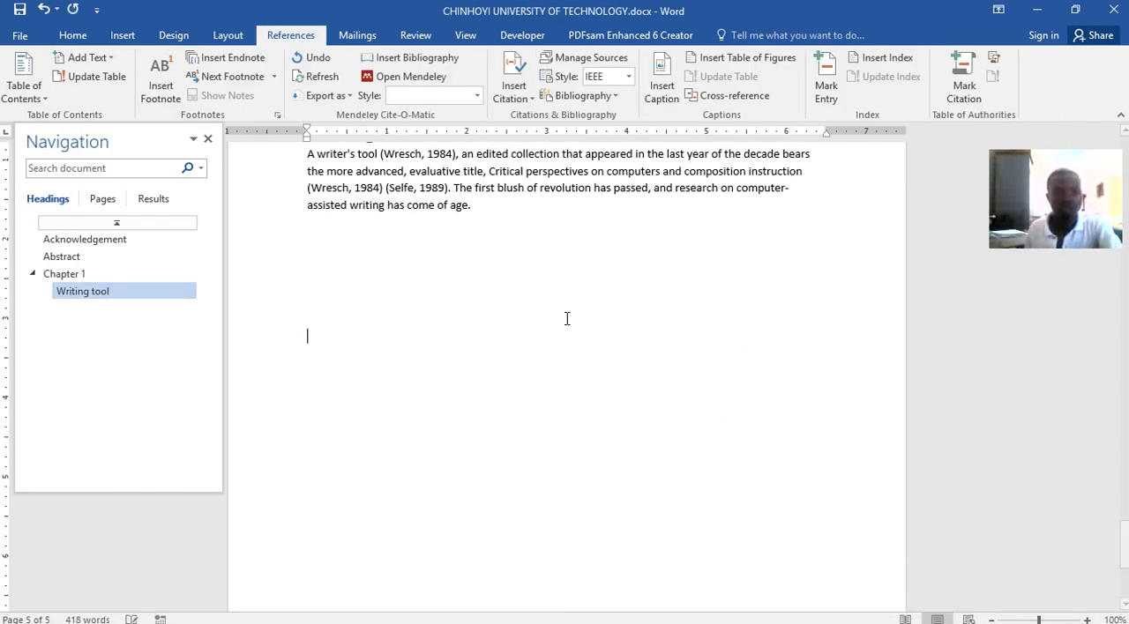
key("Return")
key("Return")
key("Return")
key("Return")
key("Return")
key("Return")
key("Return")
key("Return")
key("Return")
key("Return")
key("Return")
key("Return")
key("Return")
key("Return")
key("Return")
key("Return")
key("Return")
key("Return")
key("Return")
key("Return")
key("Return")
key("Return")
key("Return")
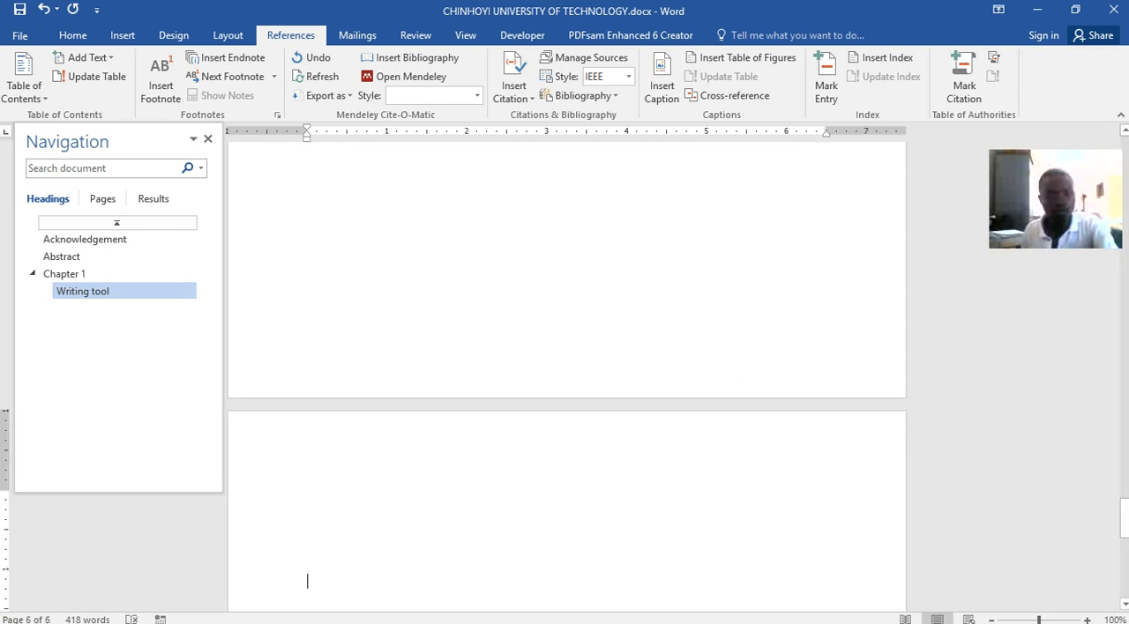
key("BackSpace")
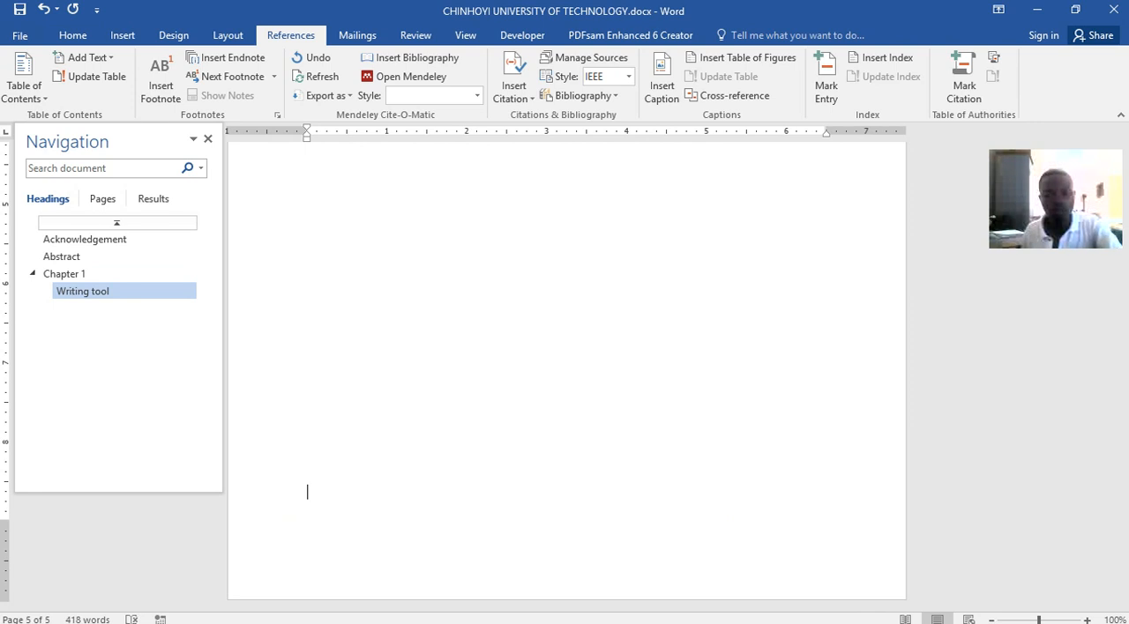
key("Return")
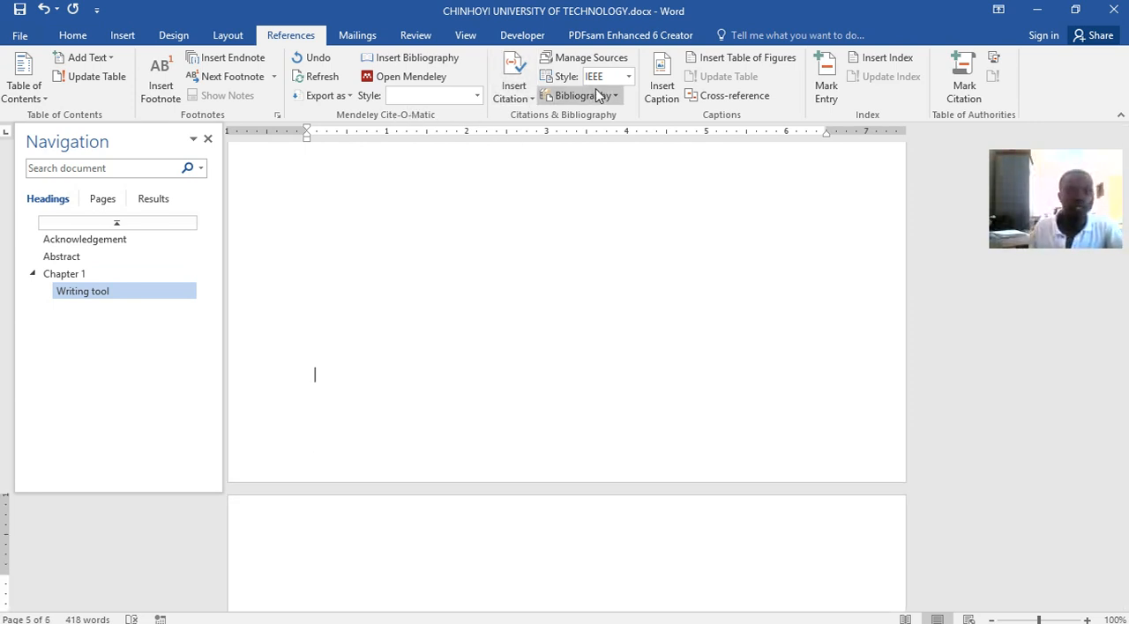
Add the title "Chapter 2" in Heading 1 style on the new page and apply Heading 2 to the line below
left_click(72, 35)
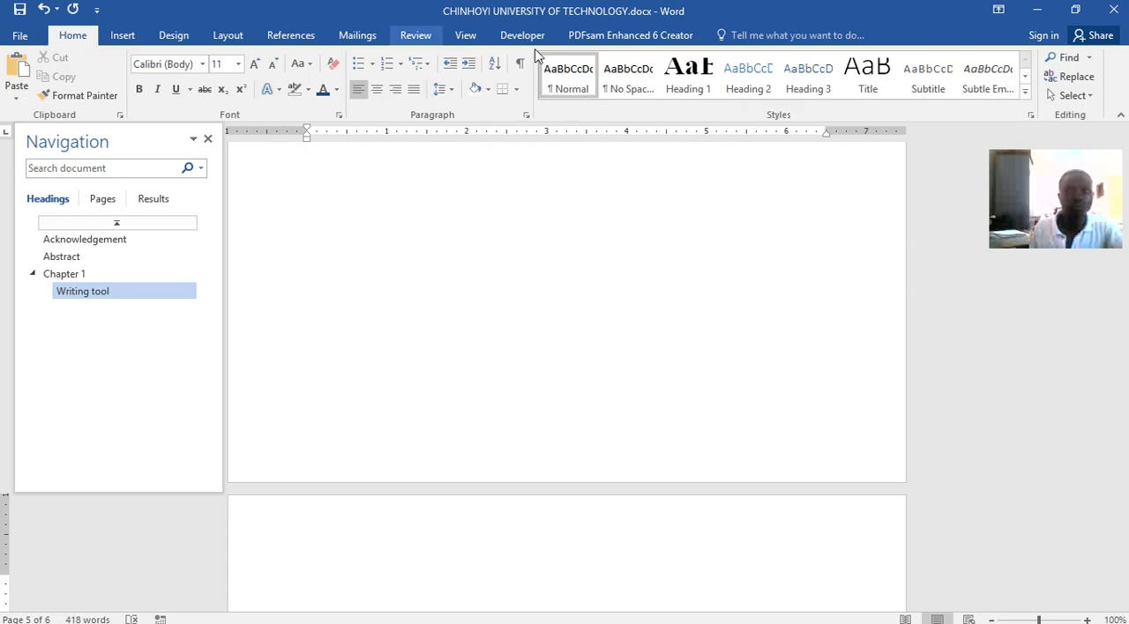
left_click(695, 83)
type("Chapter 2")
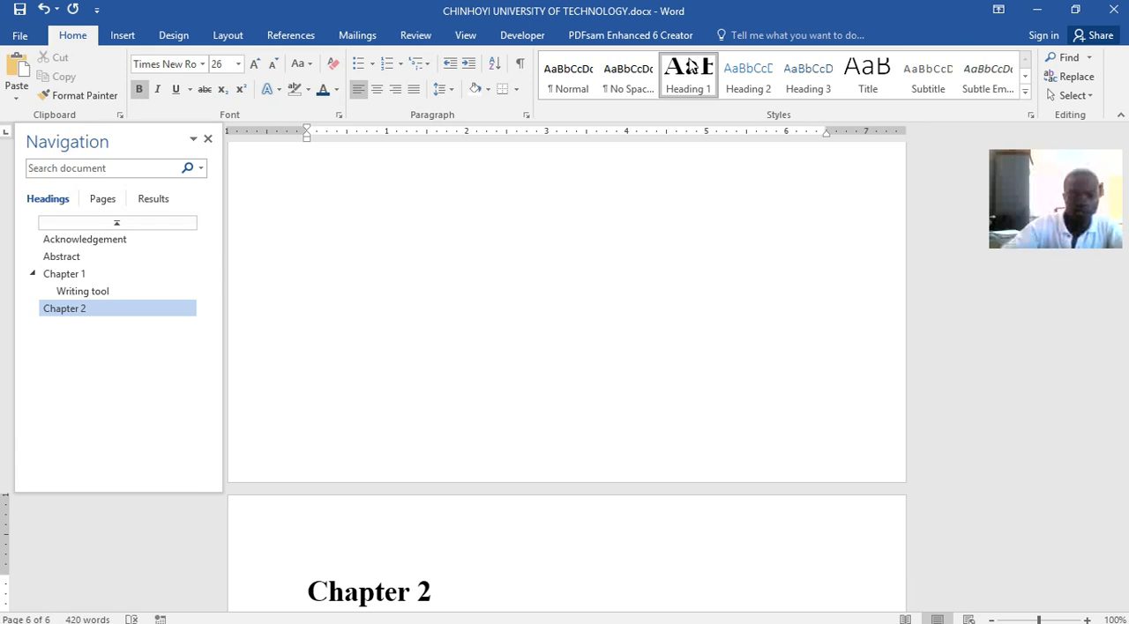
key("Return")
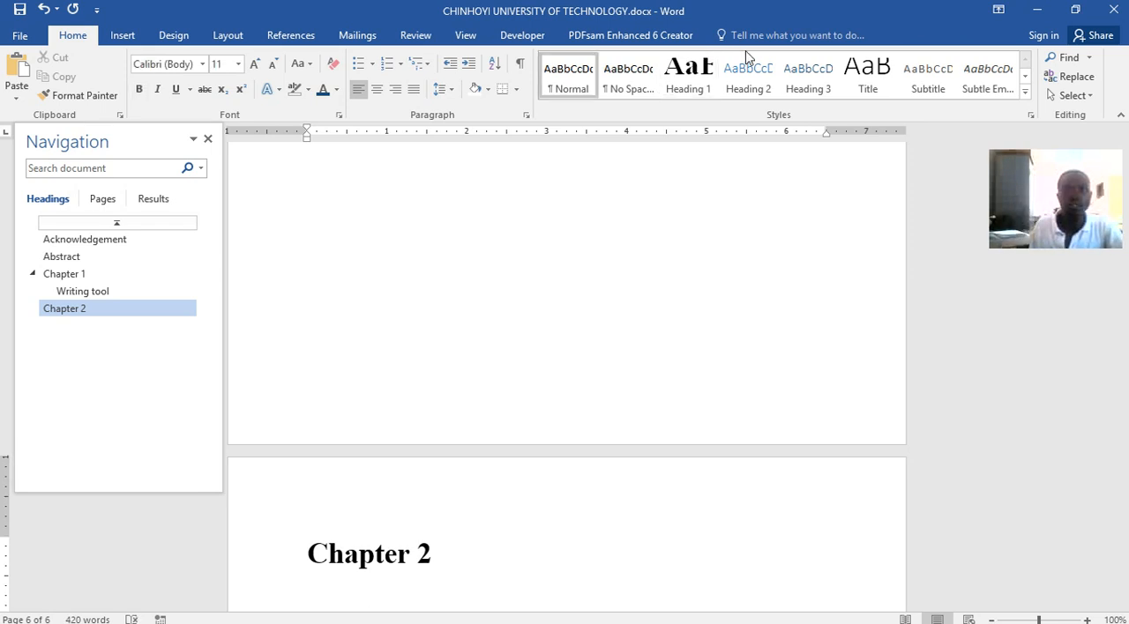
left_click(746, 80)
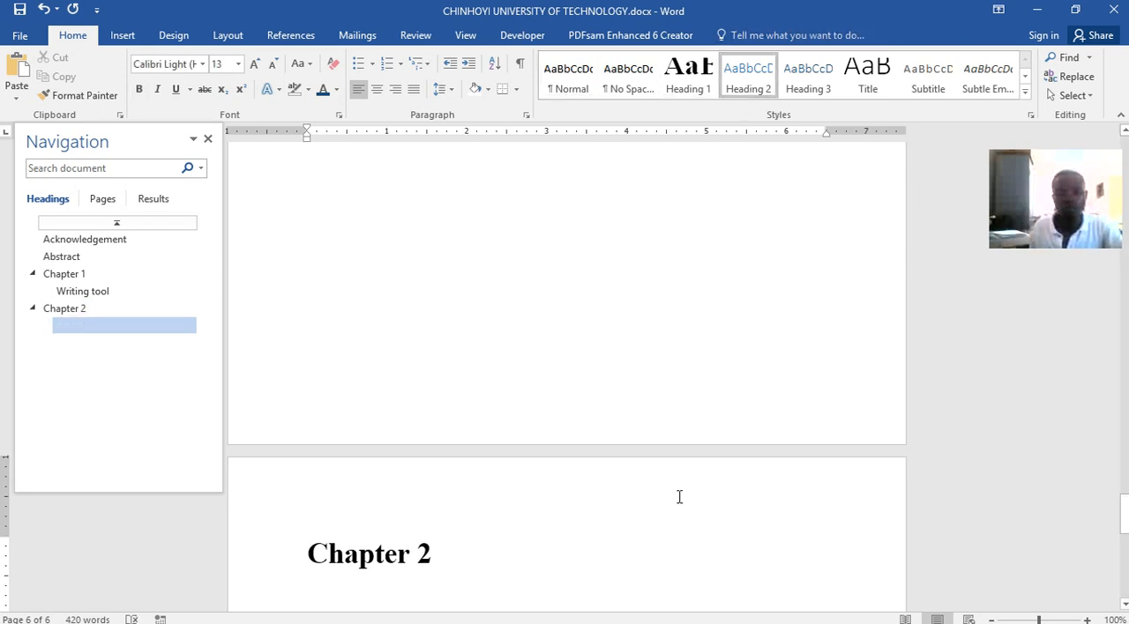
Copy the Chapter 2 text in Word lecture.docx from "Observational Studies of Word Processor's Effects" through the end of the "Computer equipment" section
mouse_move(586, 615)
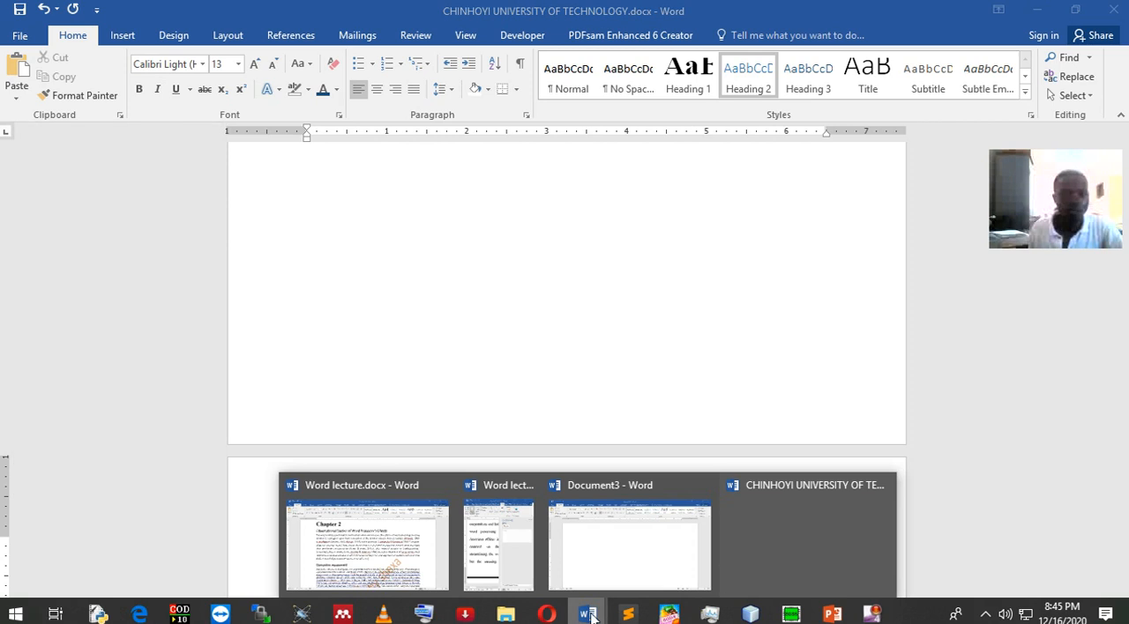
left_click(419, 548)
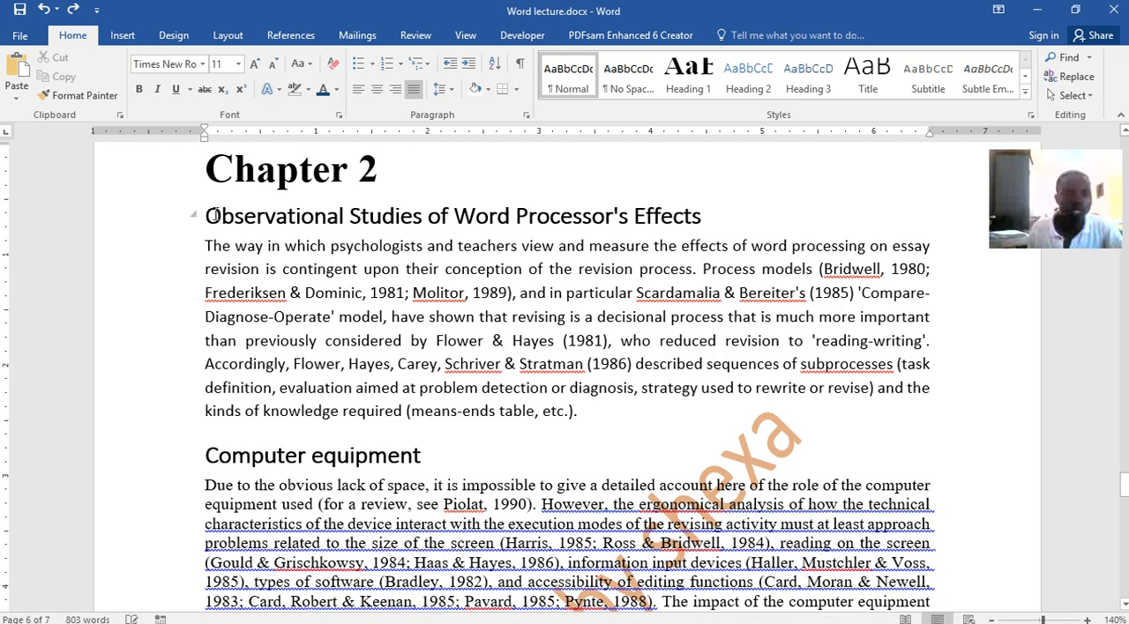
left_click_drag(207, 214, 529, 572)
scroll(524, 583, "down", 3)
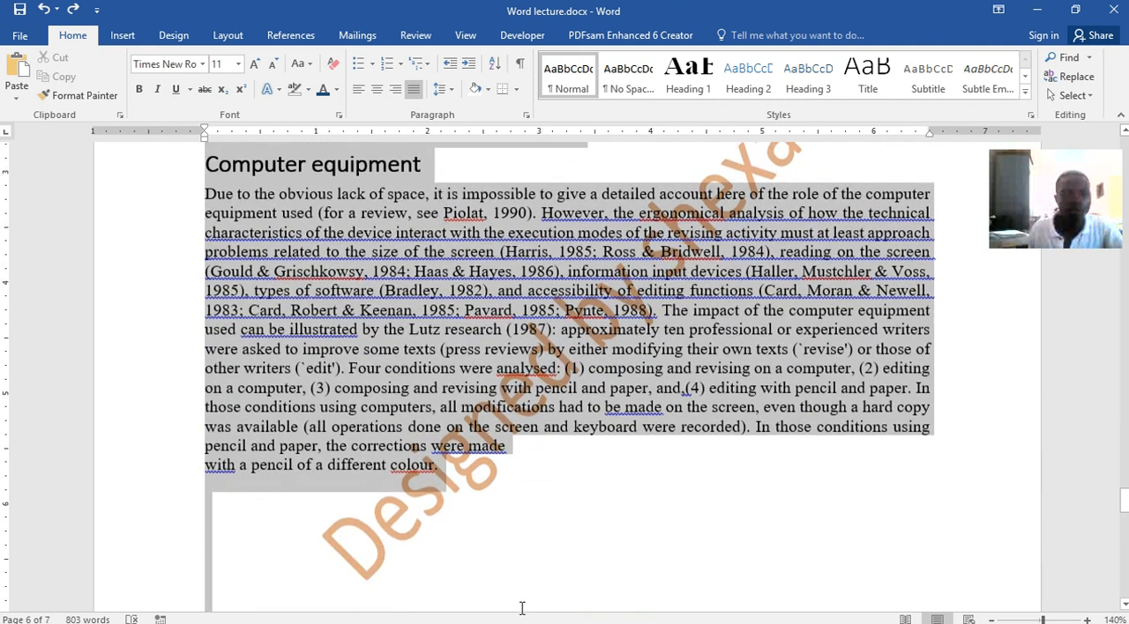
left_click_drag(460, 356, 497, 539)
key("ctrl+c")
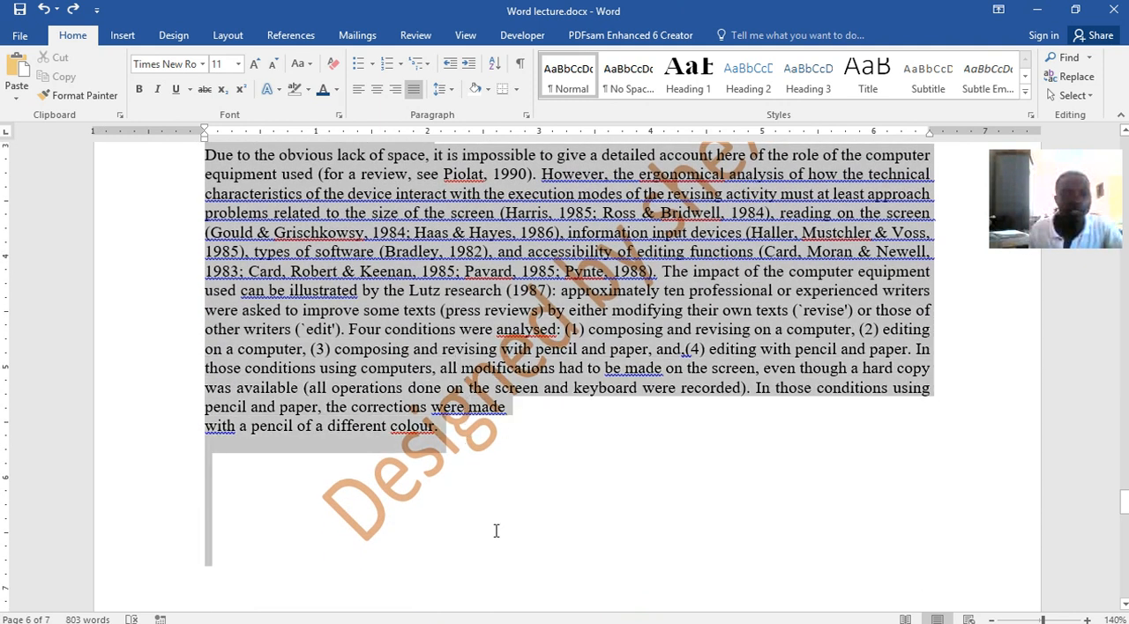
left_click_drag(468, 475, 458, 434)
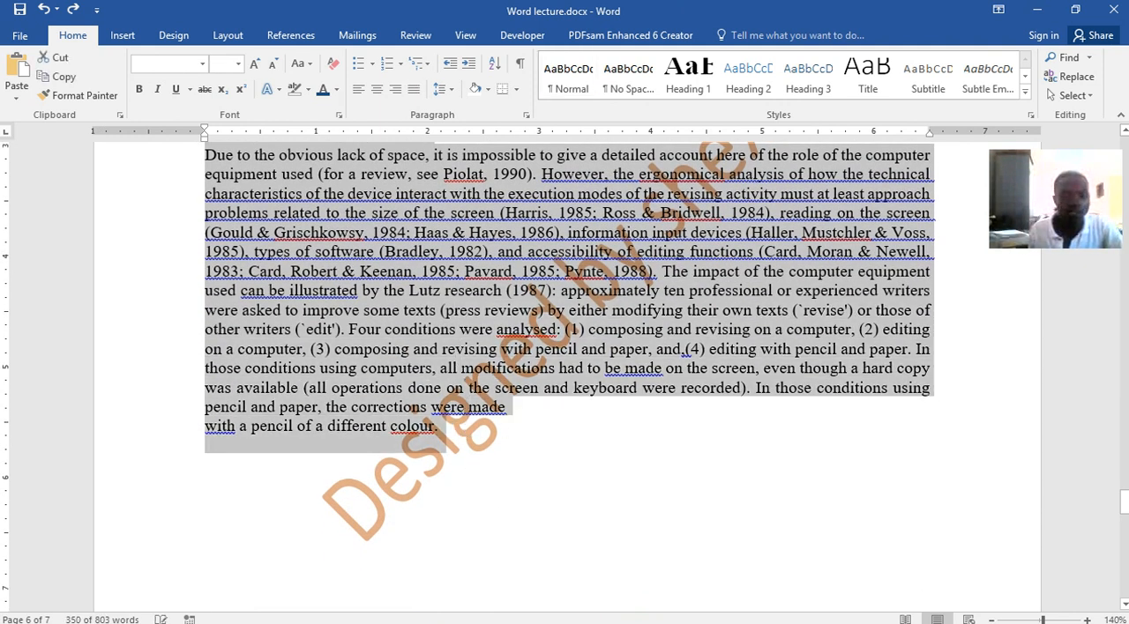
Paste the copied sections below the Chapter 2 title in CHINHOYI UNIVERSITY OF TECHNOLOGY.docx, keeping the source formatting
left_click(587, 614)
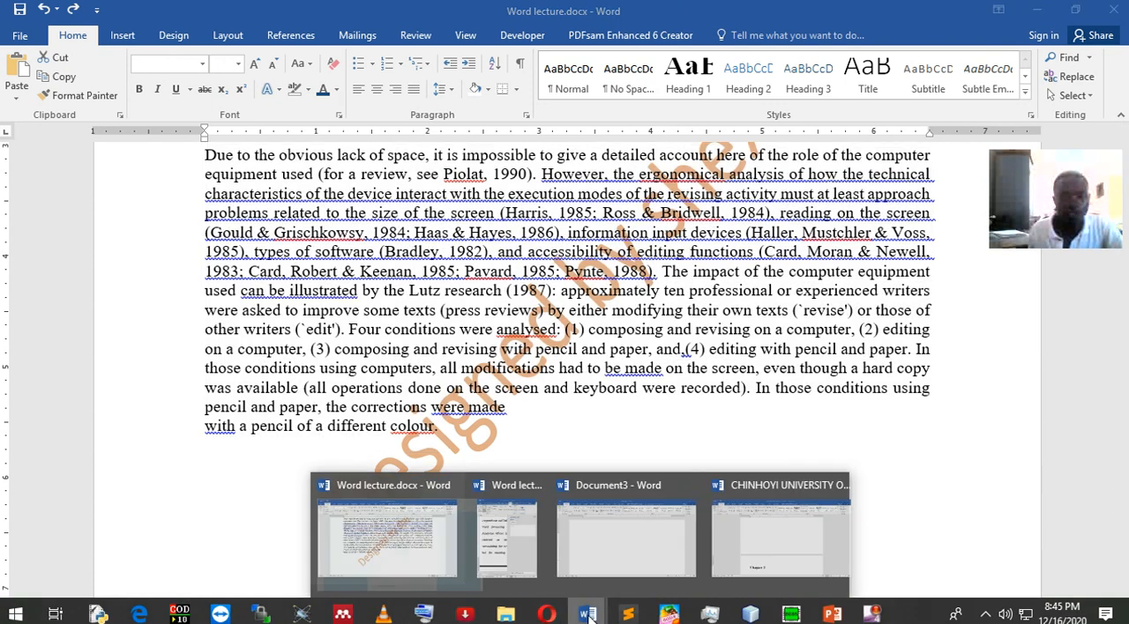
left_click(785, 573)
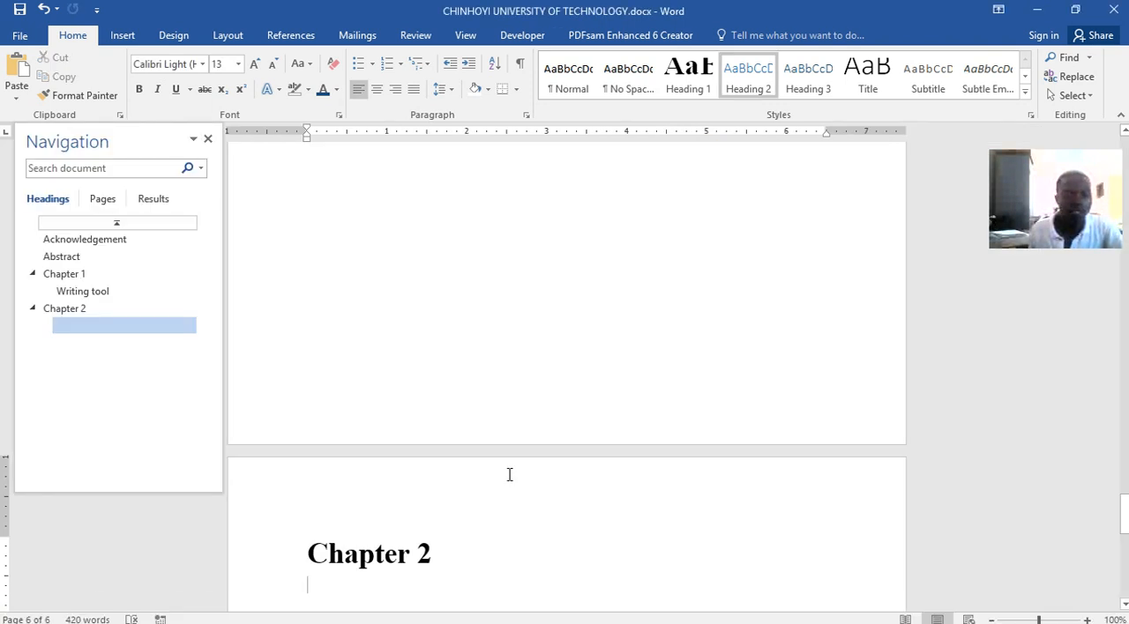
key("ctrl+v")
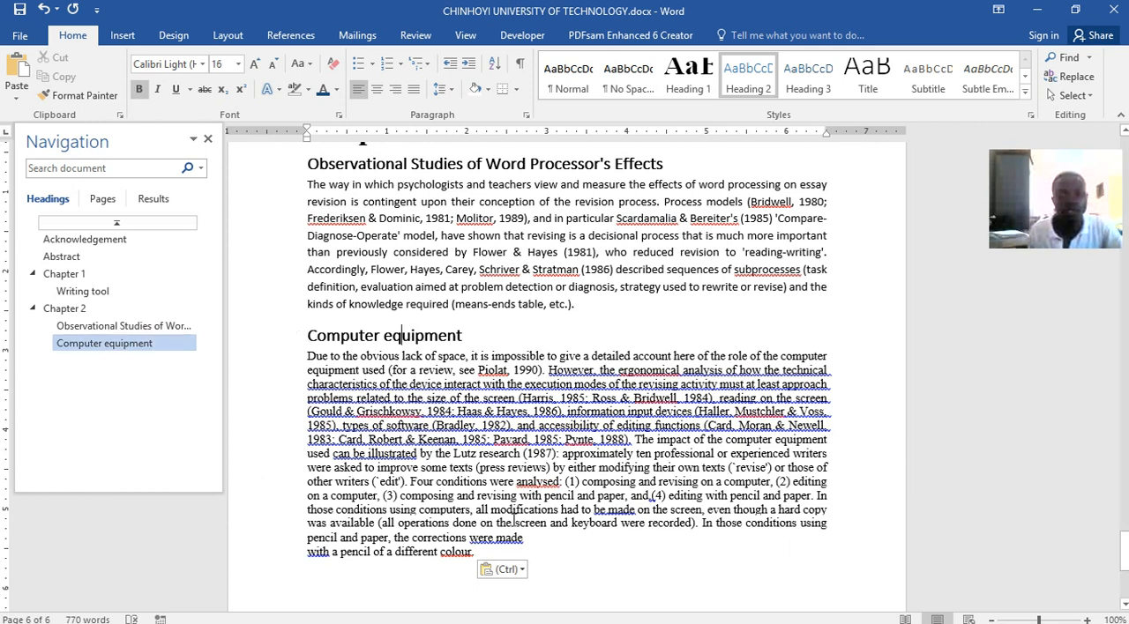
scroll(626, 550, "down", 4)
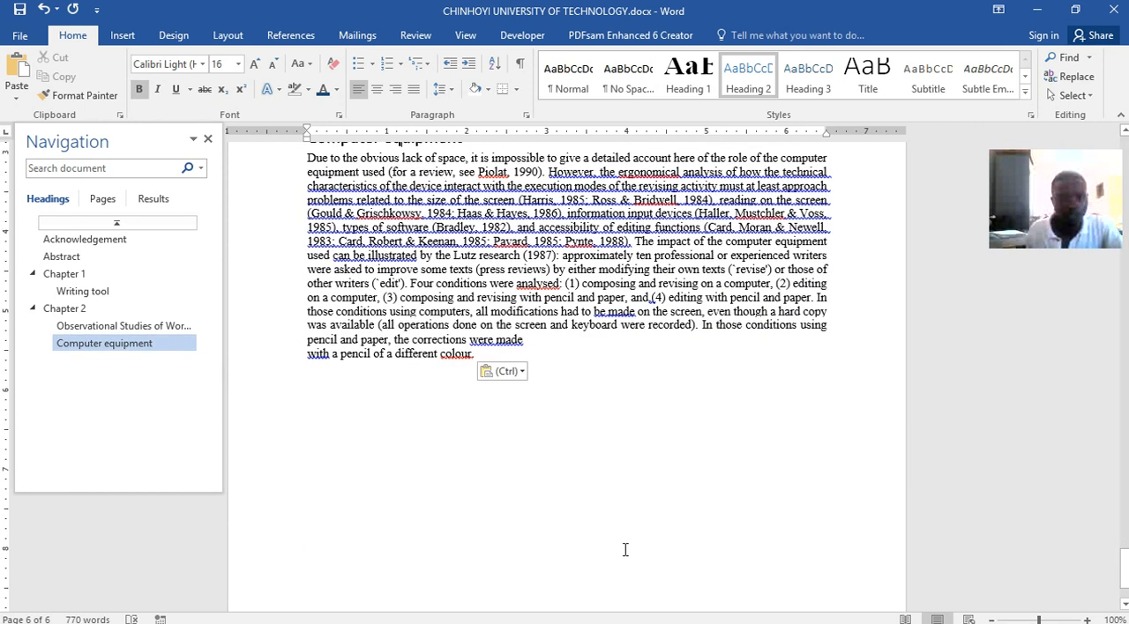
left_click(519, 371)
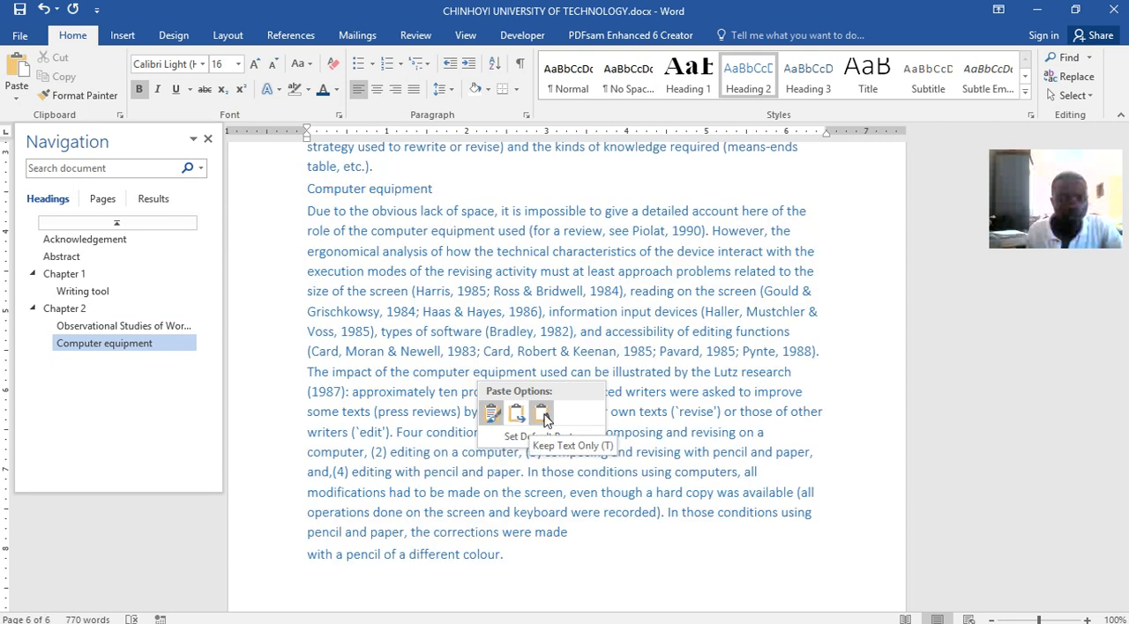
left_click(492, 412)
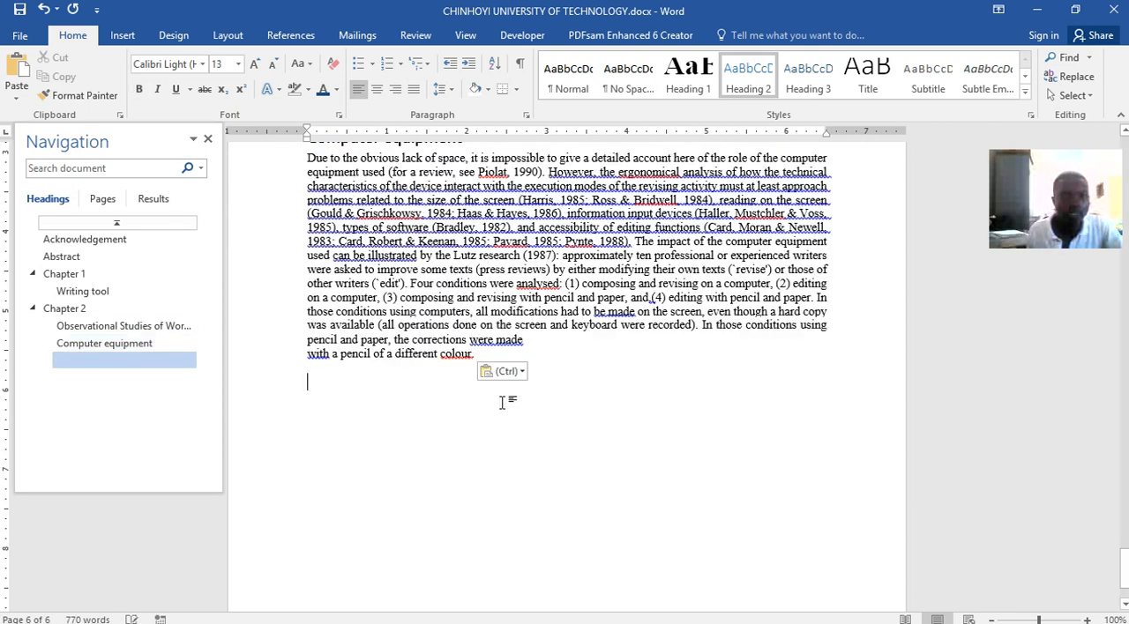
left_click_drag(492, 353, 271, 104)
key("ctrl+a")
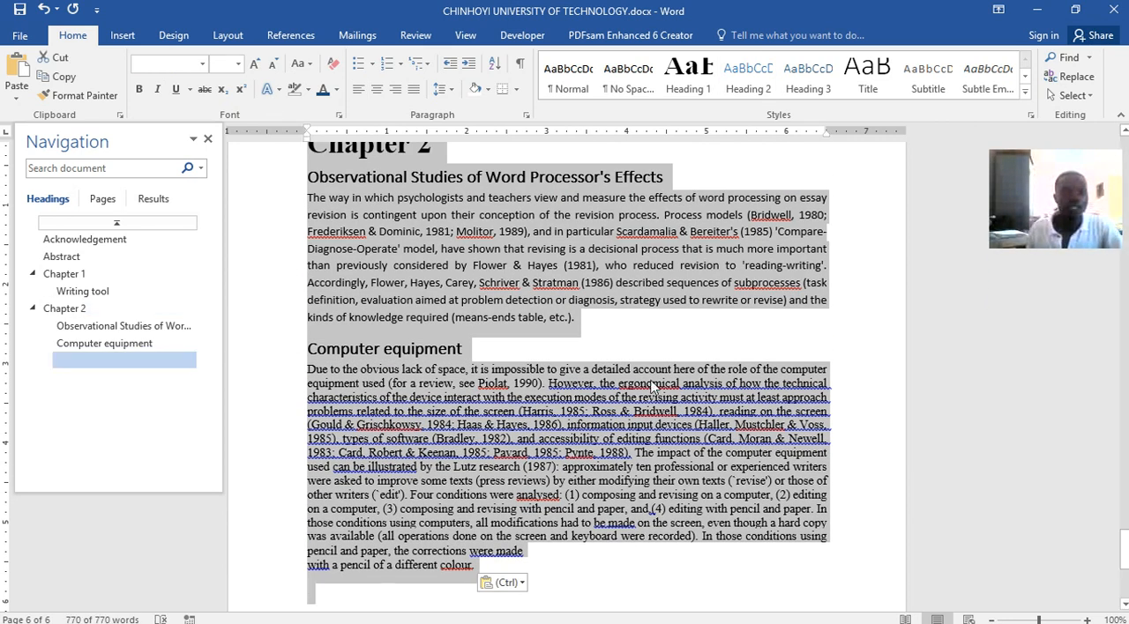
scroll(532, 377, "up", 1)
scroll(532, 377, "up", 1)
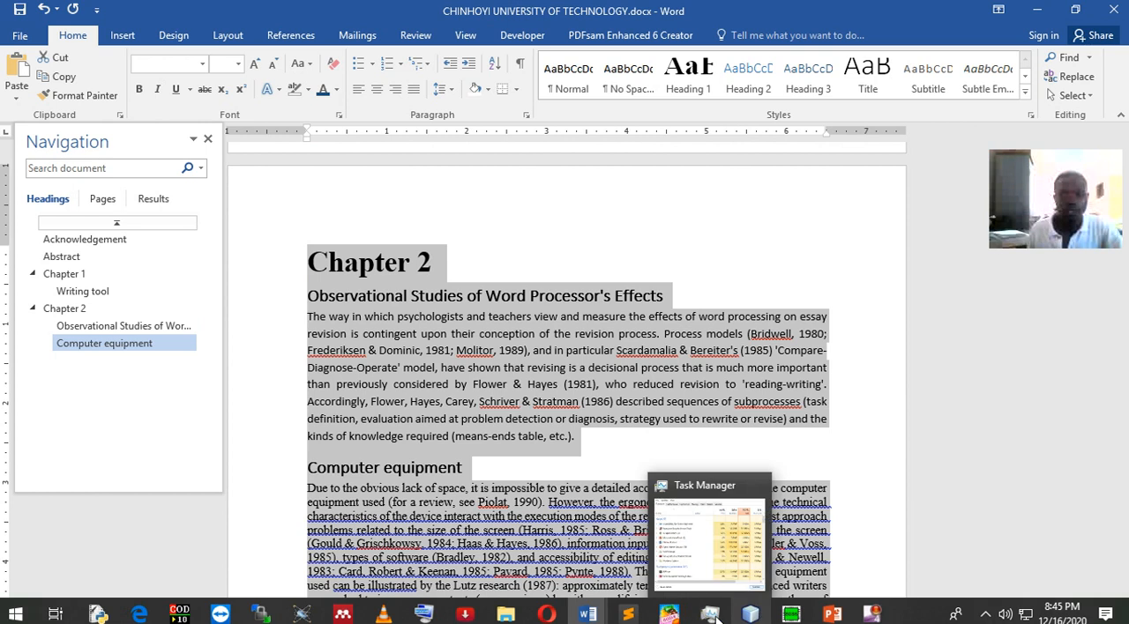
left_click(552, 494)
left_click(498, 388)
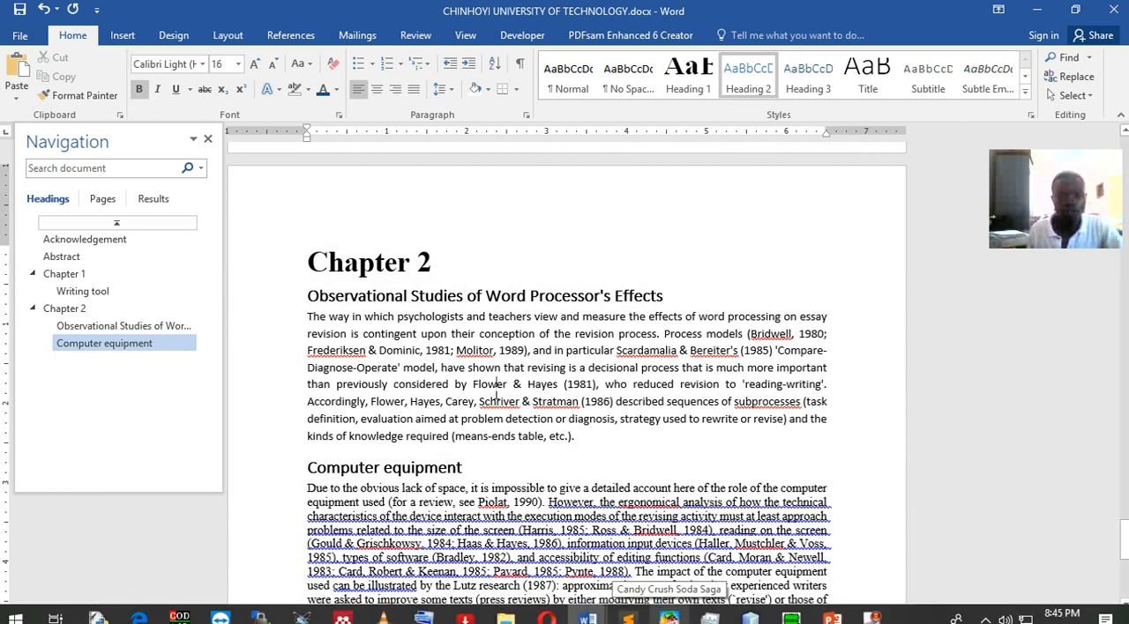
left_click(509, 512)
Bring up the On-Screen Keyboard and select the entire text of CHINHOYI UNIVERSITY OF TECHNOLOGY.docx
mouse_move(582, 615)
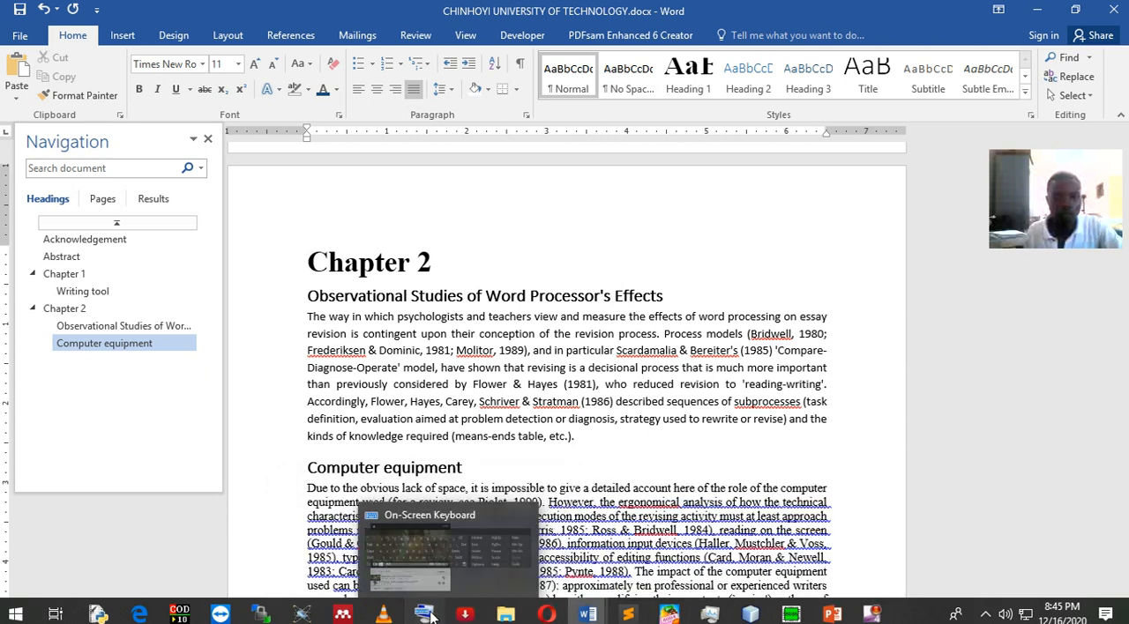
left_click(423, 615)
left_click(638, 252)
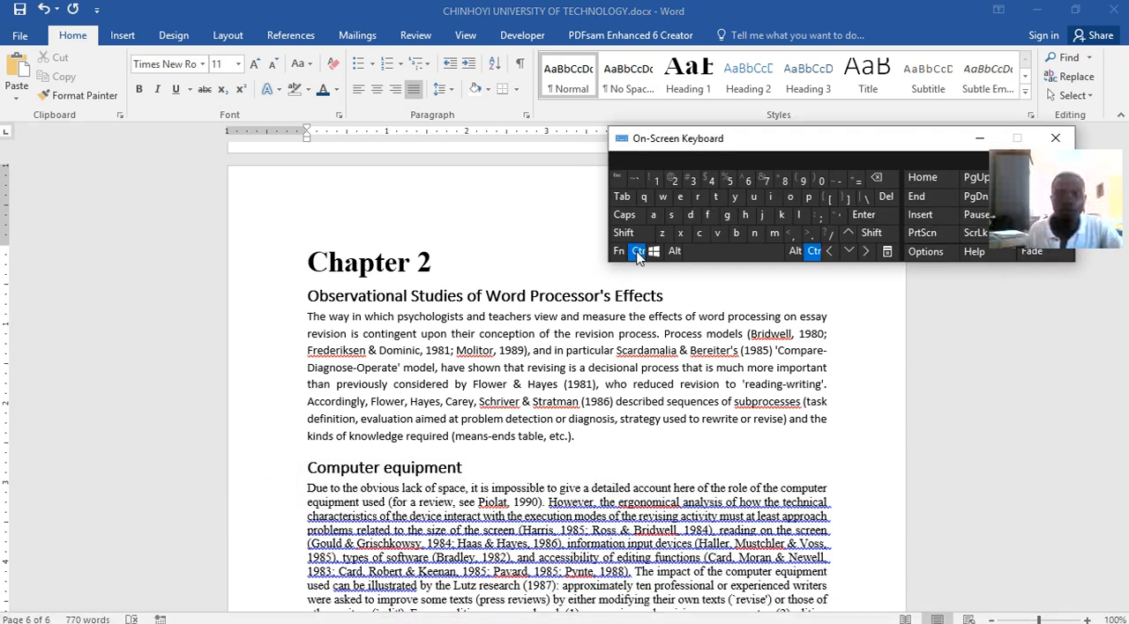
left_click(652, 217)
left_click(505, 315)
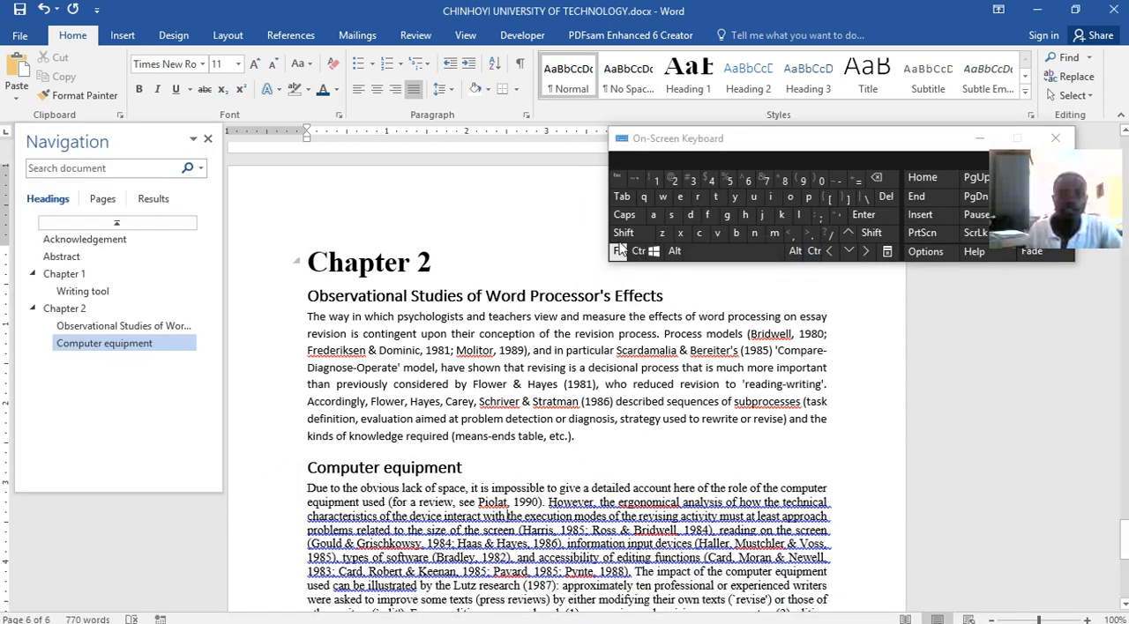
left_click(639, 253)
left_click(653, 217)
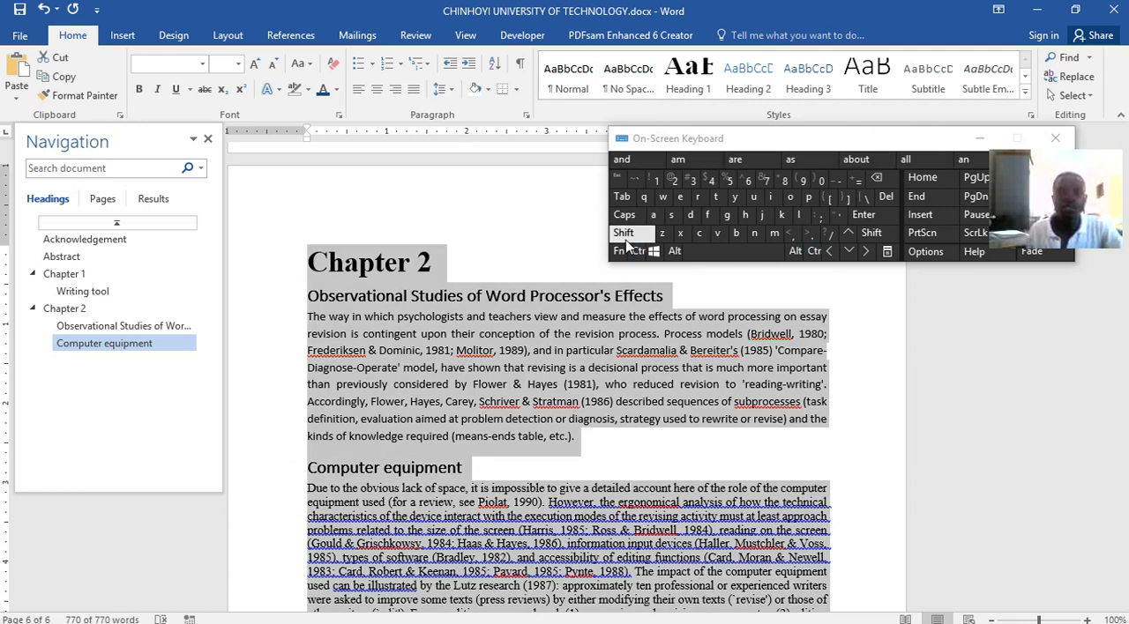
Try font size 12 on the entire document, including its headings, and undo the change
left_click(237, 64)
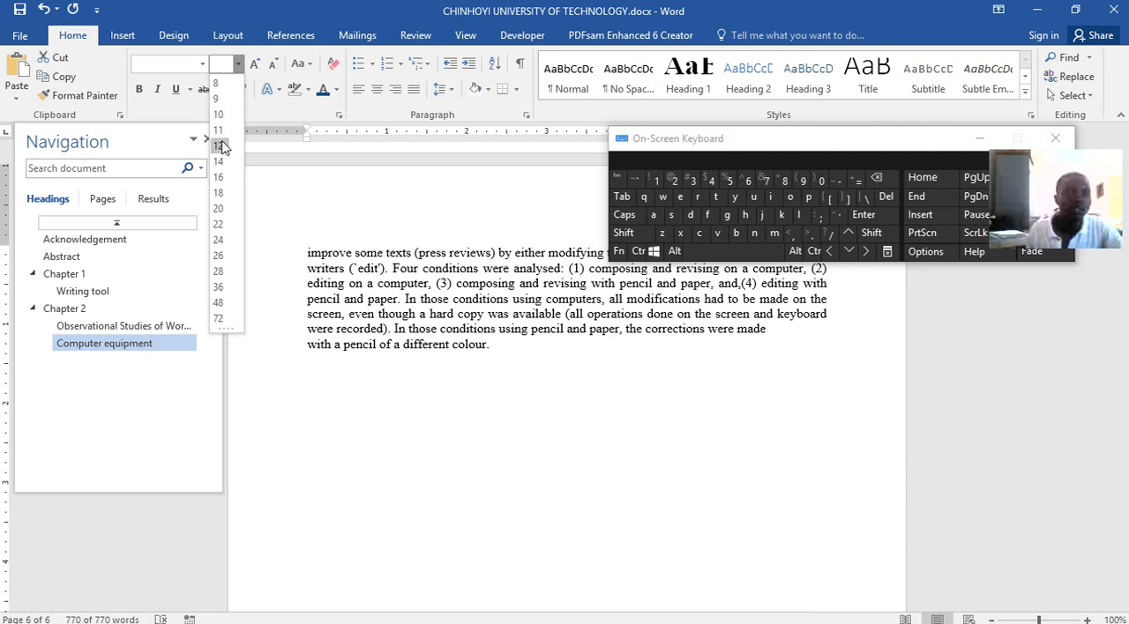
left_click(220, 146)
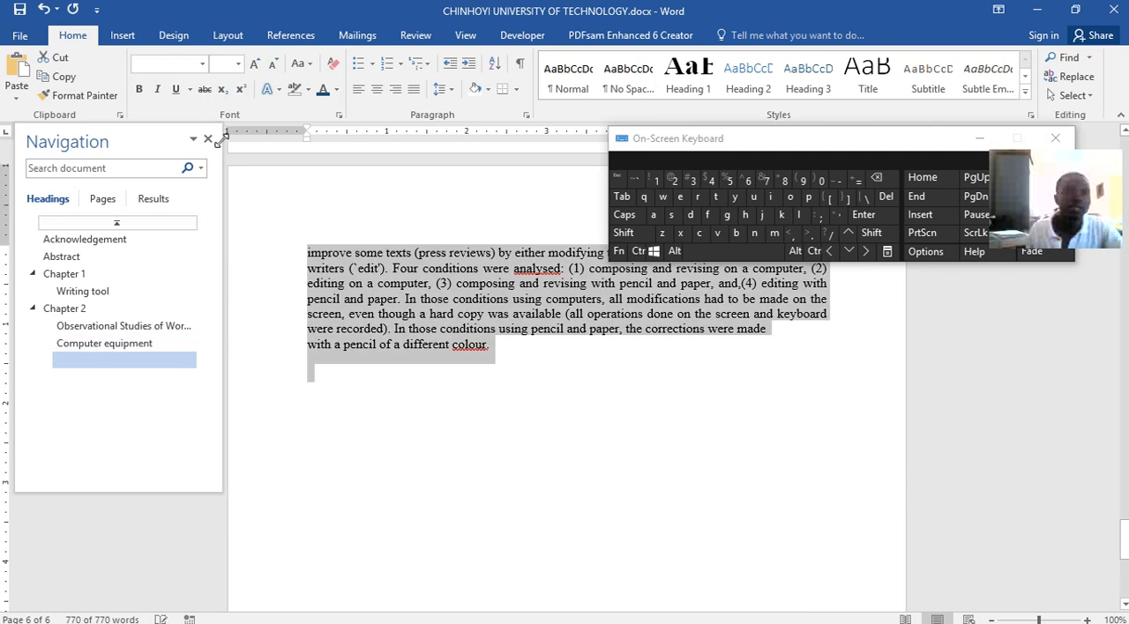
left_click(202, 63)
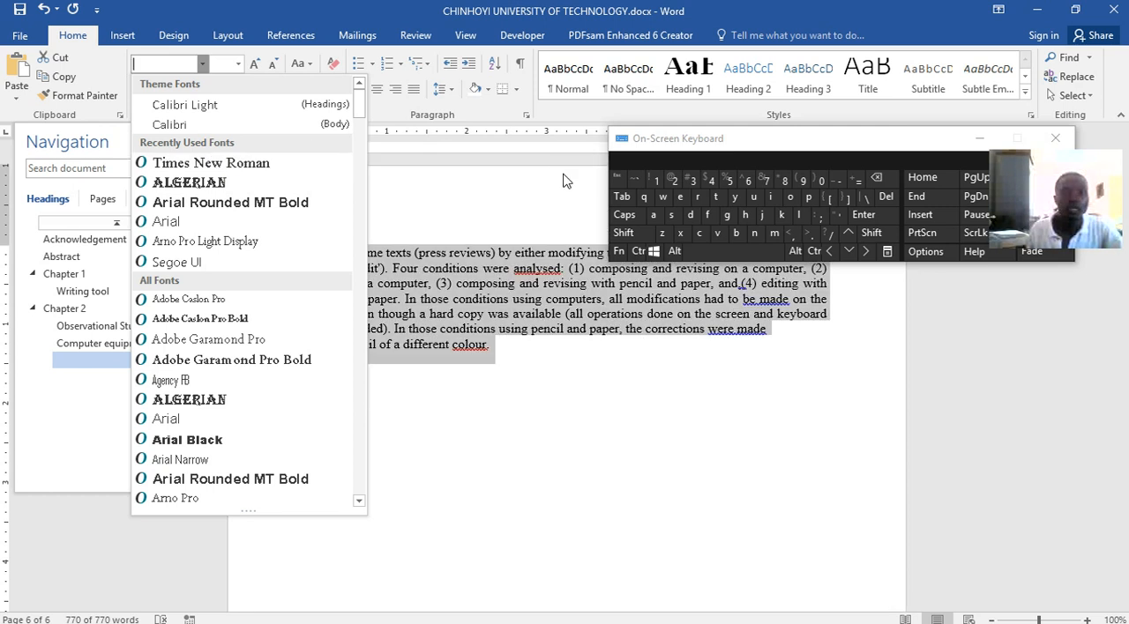
left_click(569, 188)
left_click(638, 252)
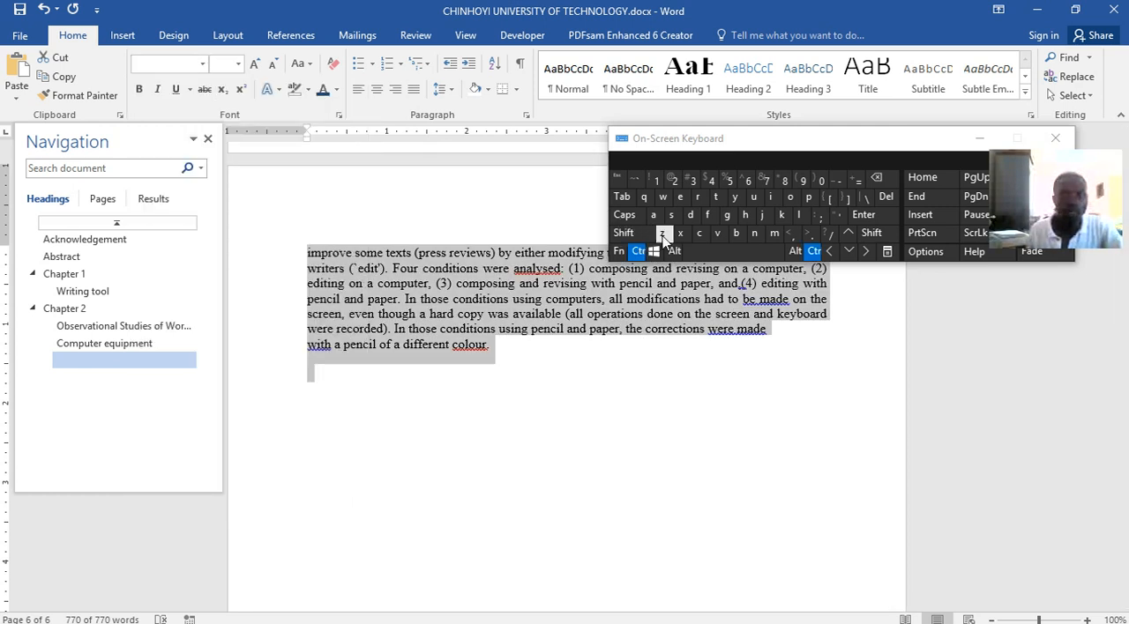
left_click(661, 233)
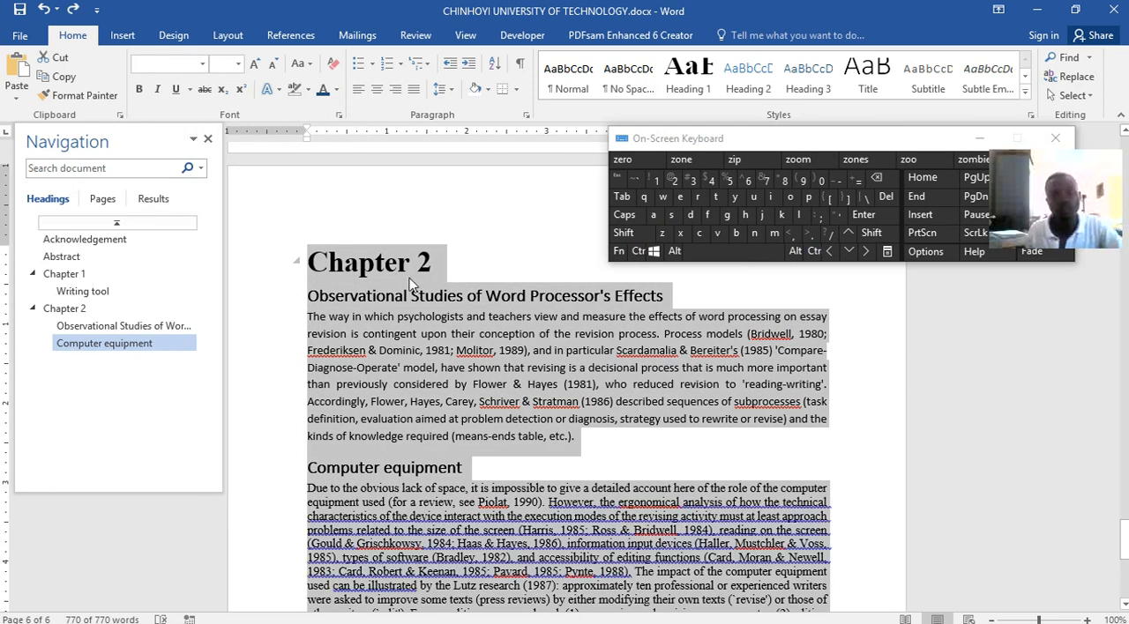
Change the font of the entire selected document to Times New Roman and clear the selection
left_click(202, 63)
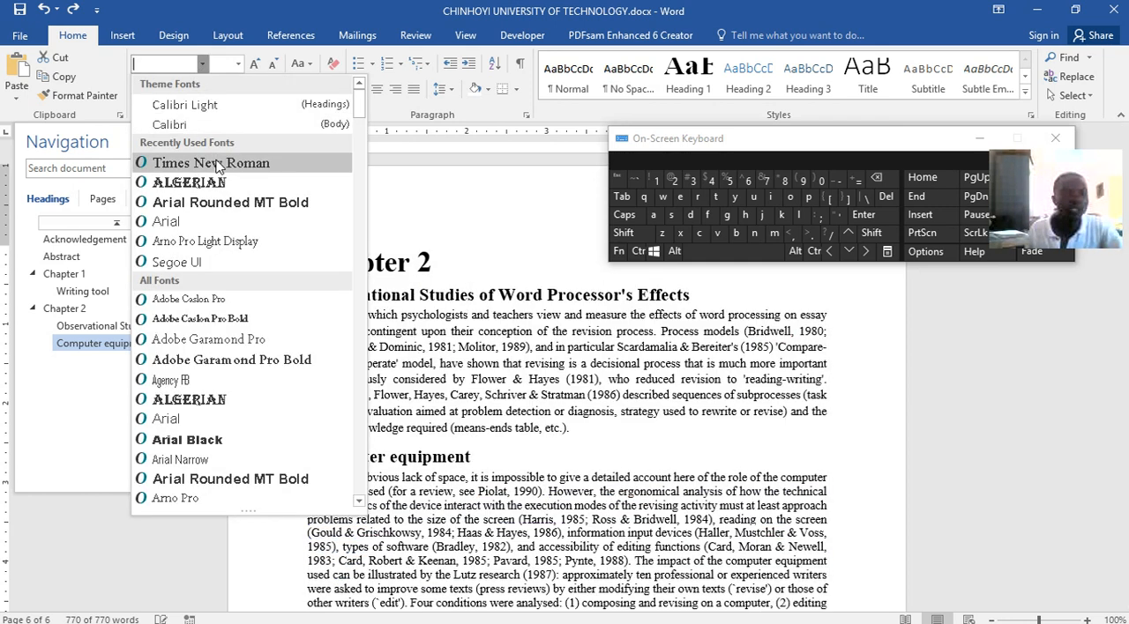
left_click(218, 164)
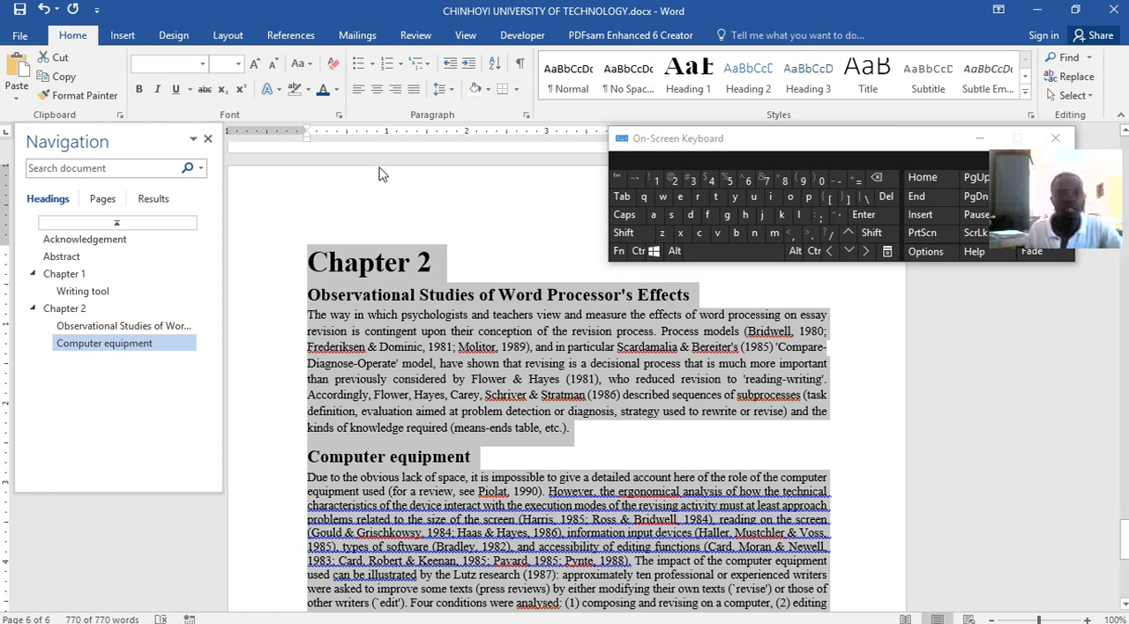
left_click(717, 457)
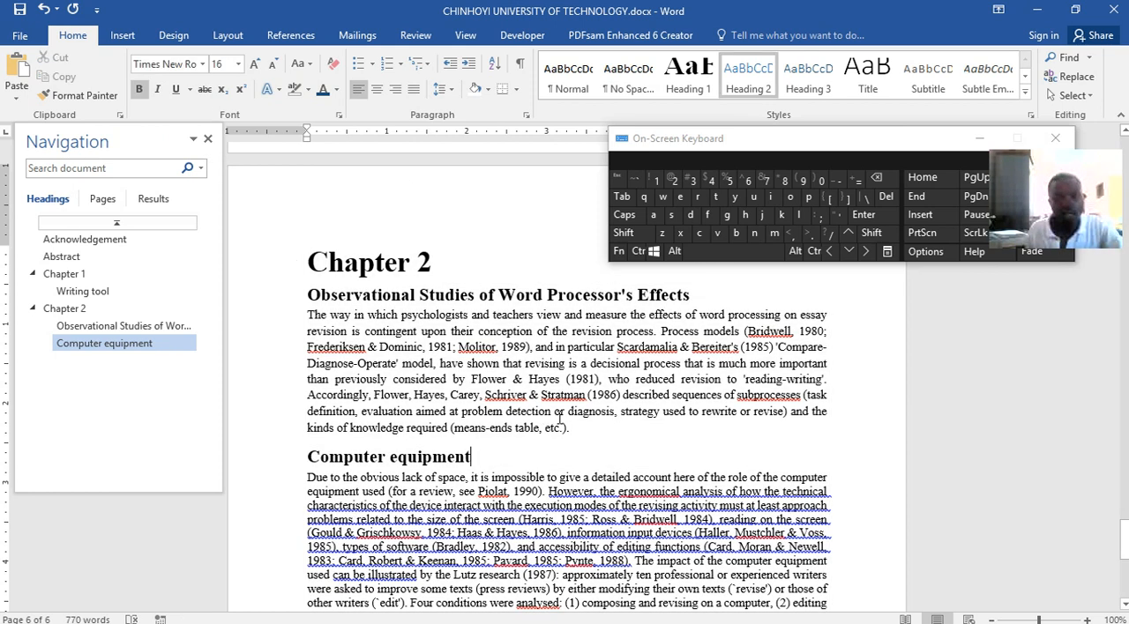
Set the body text under both Chapter 2 subheadings to font size 12, leaving the headings out of the selection
left_click_drag(572, 428, 326, 315)
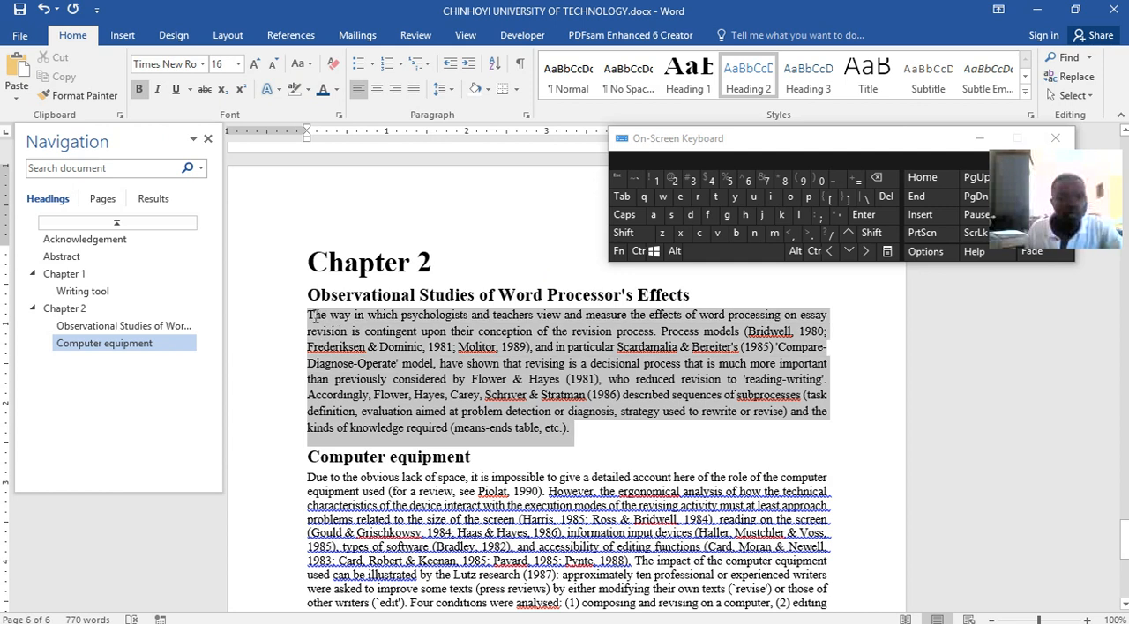
key("ctrl")
left_click(638, 253)
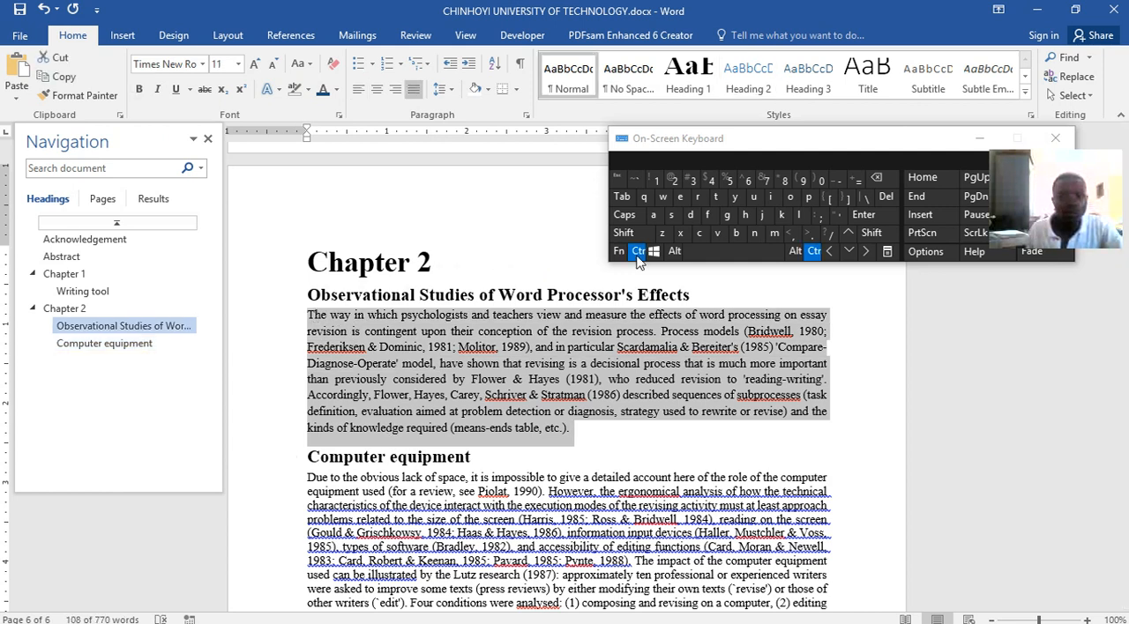
left_click_drag(310, 483, 498, 512)
scroll(574, 408, "up", 4)
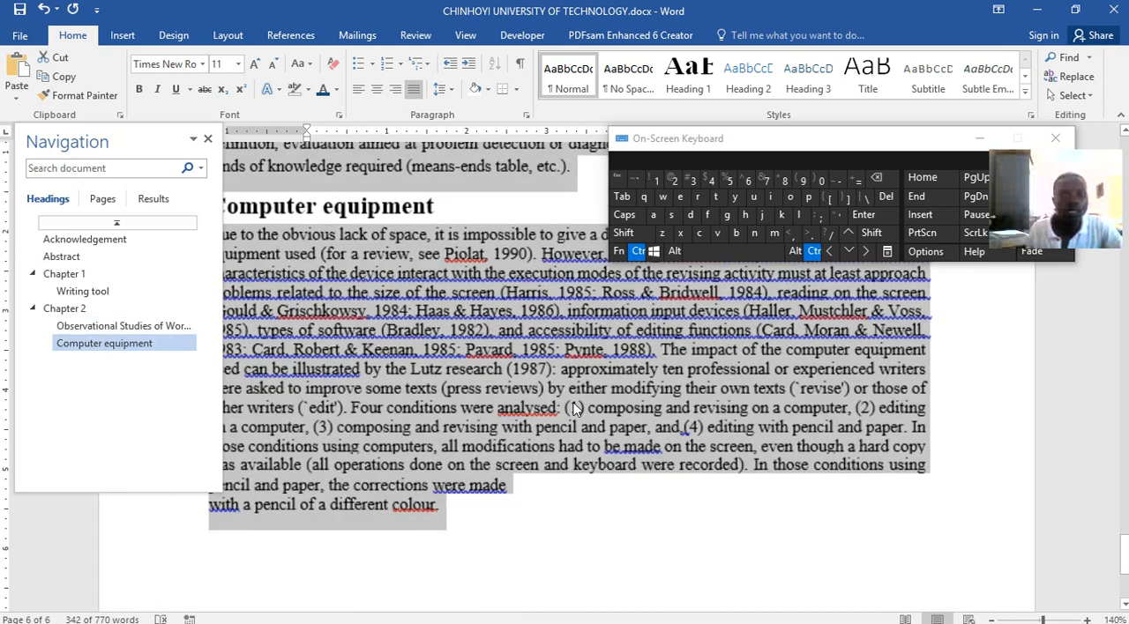
scroll(574, 406, "down", 4)
scroll(573, 404, "down", 8)
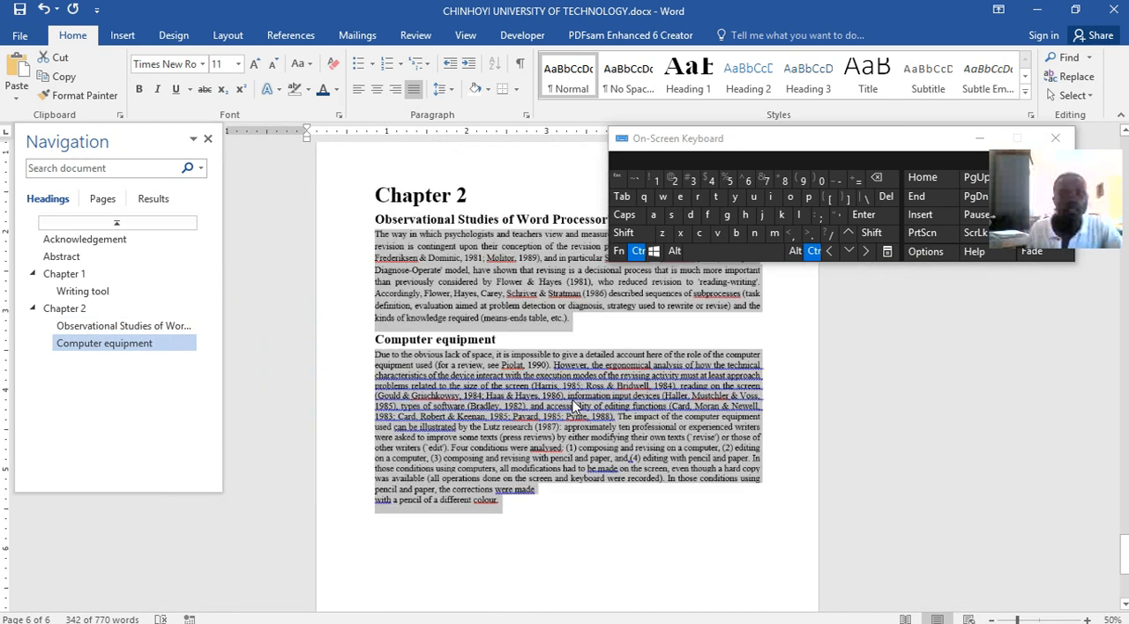
scroll(574, 400, "up", 5)
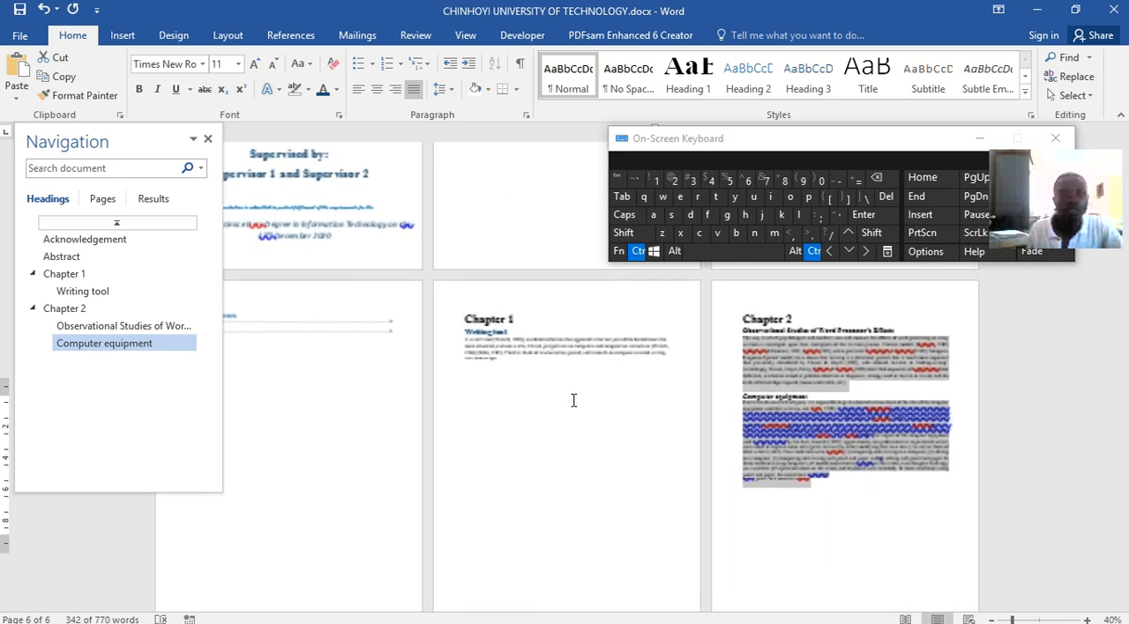
scroll(574, 400, "up", 3)
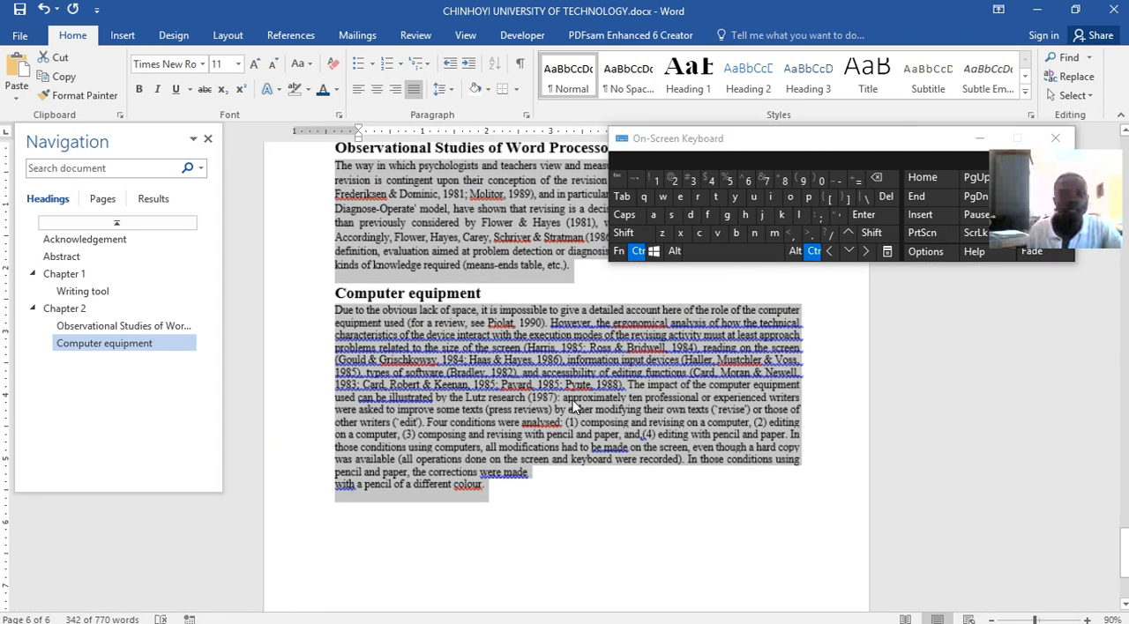
left_click(237, 64)
left_click(220, 146)
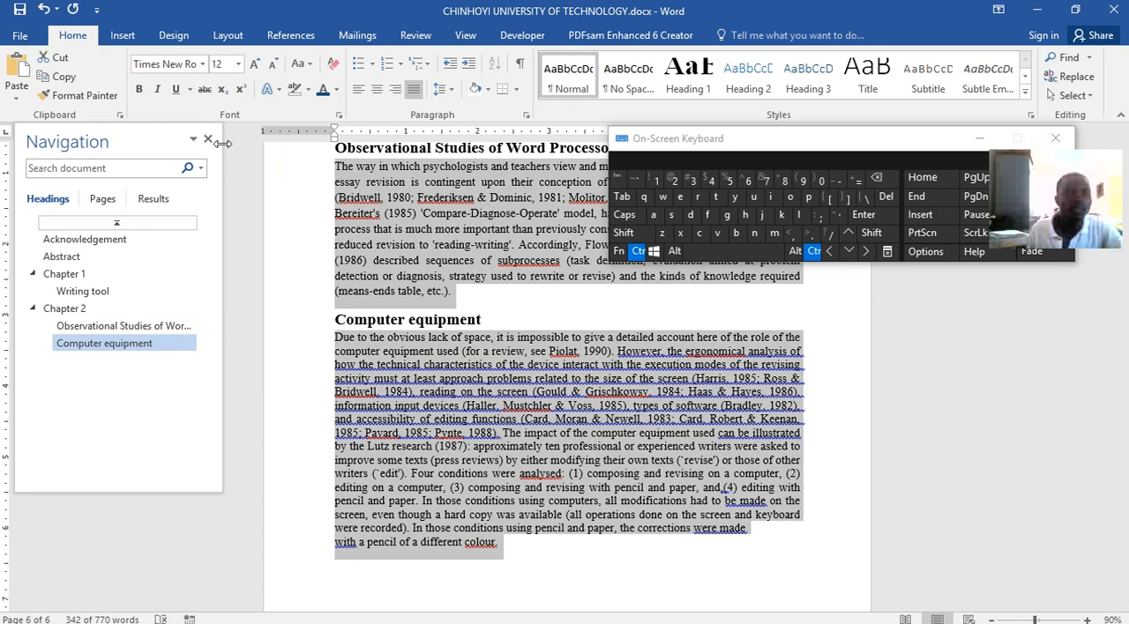
Set the line spacing of the selected Chapter 2 body paragraphs to 1.15 and clear the selection
left_click(449, 93)
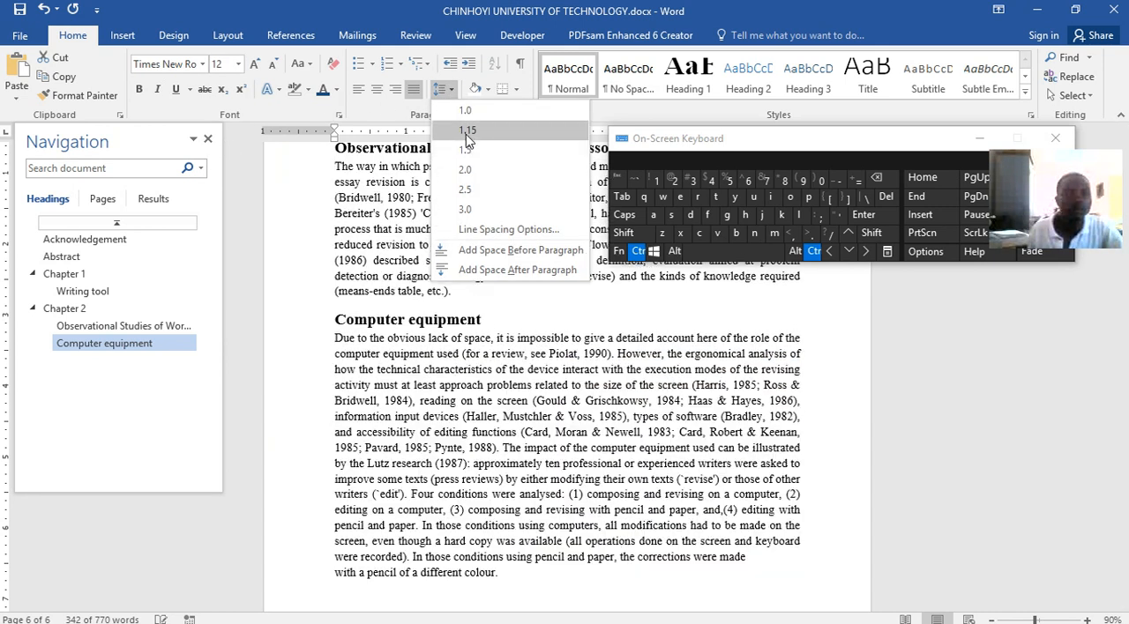
left_click(466, 132)
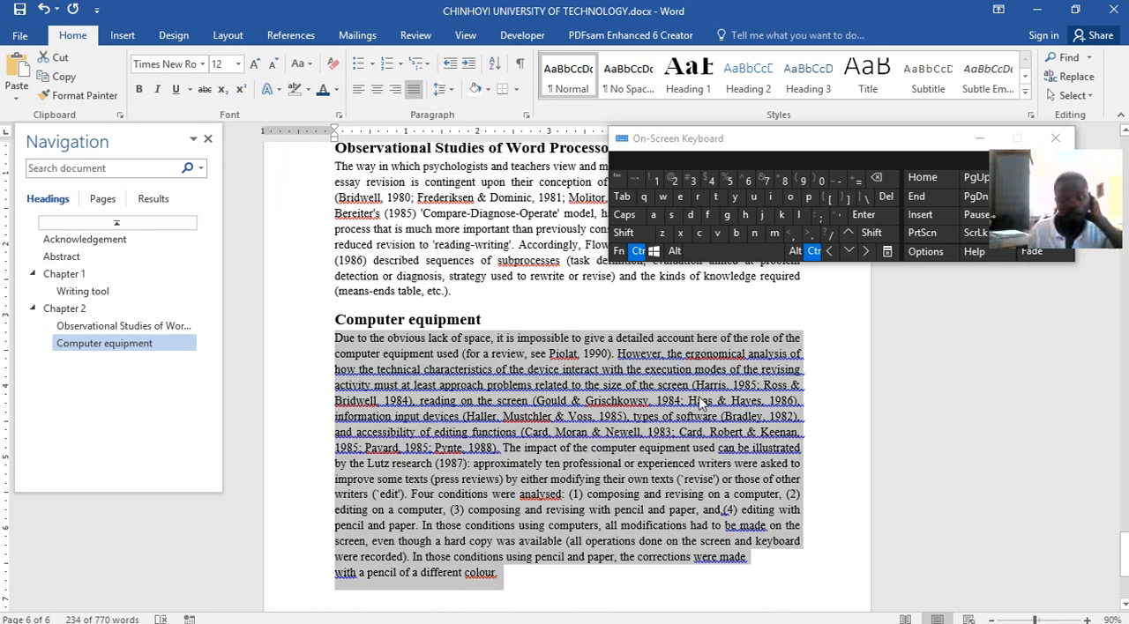
left_click(760, 455)
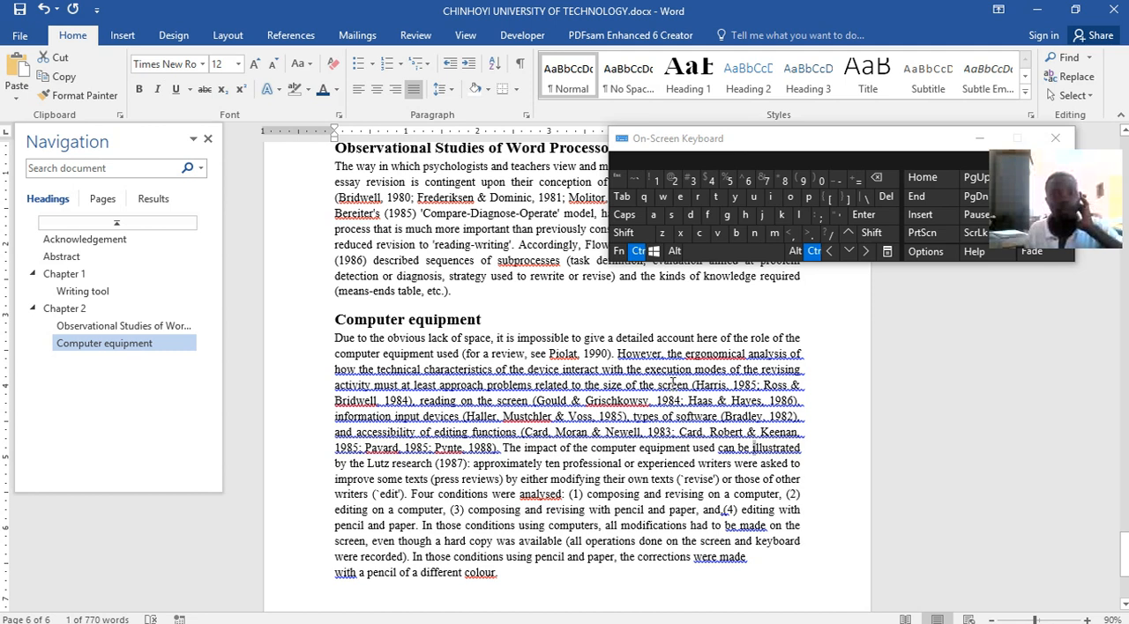
scroll(672, 381, "up", 1)
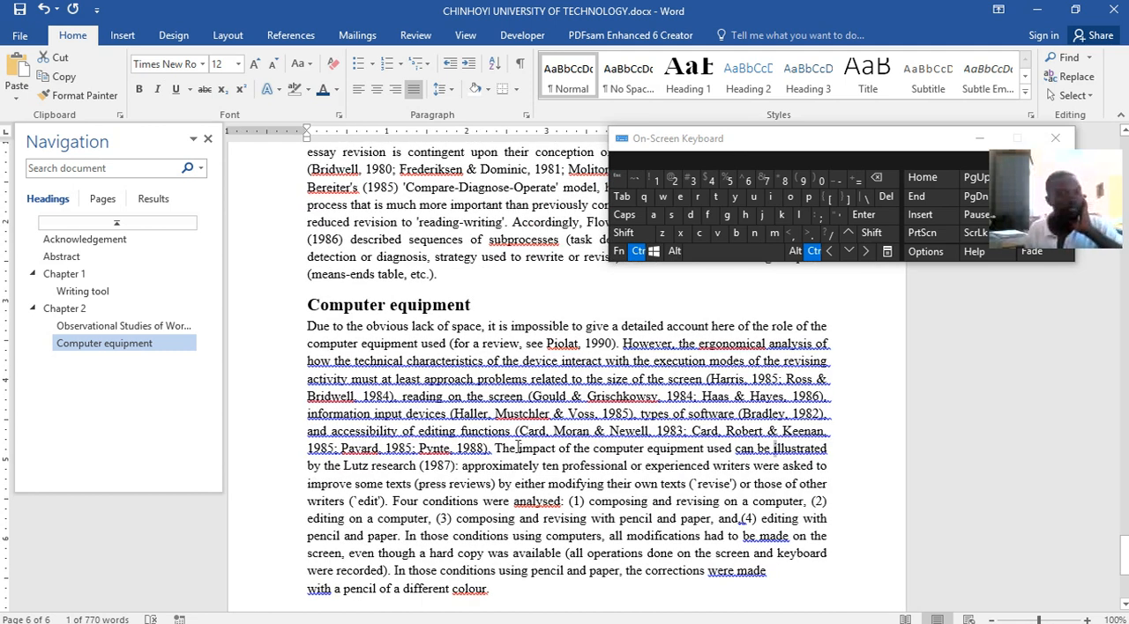
Switch to Word lecture.docx and examine the Chapter 3 page with its Ms. Office table and flowchart picture
left_click(588, 613)
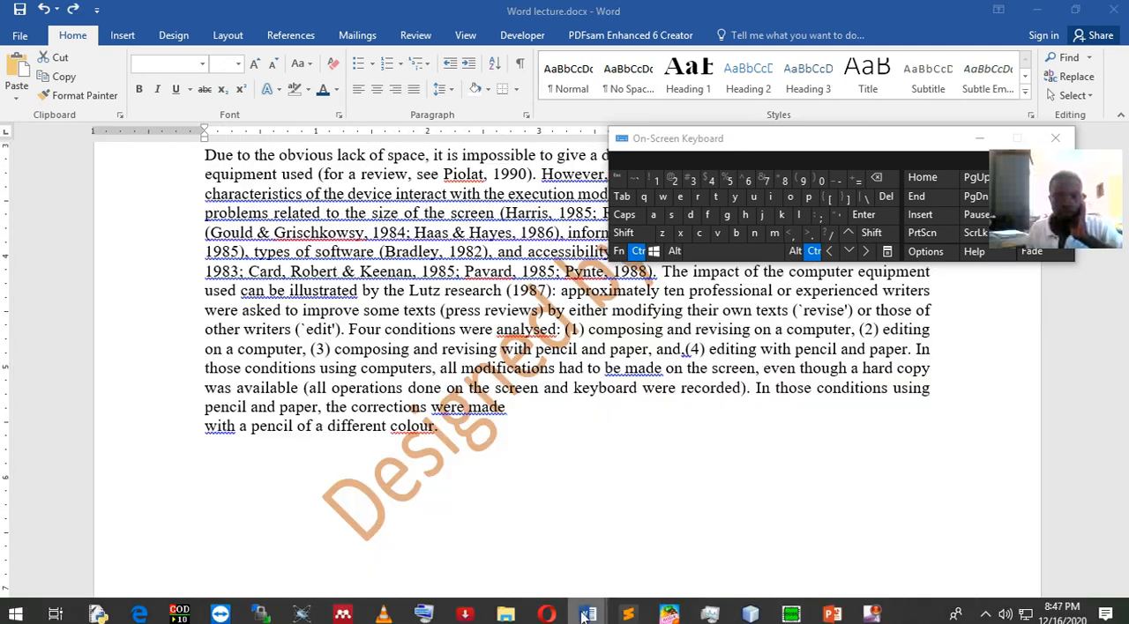
scroll(577, 492, "down", 4)
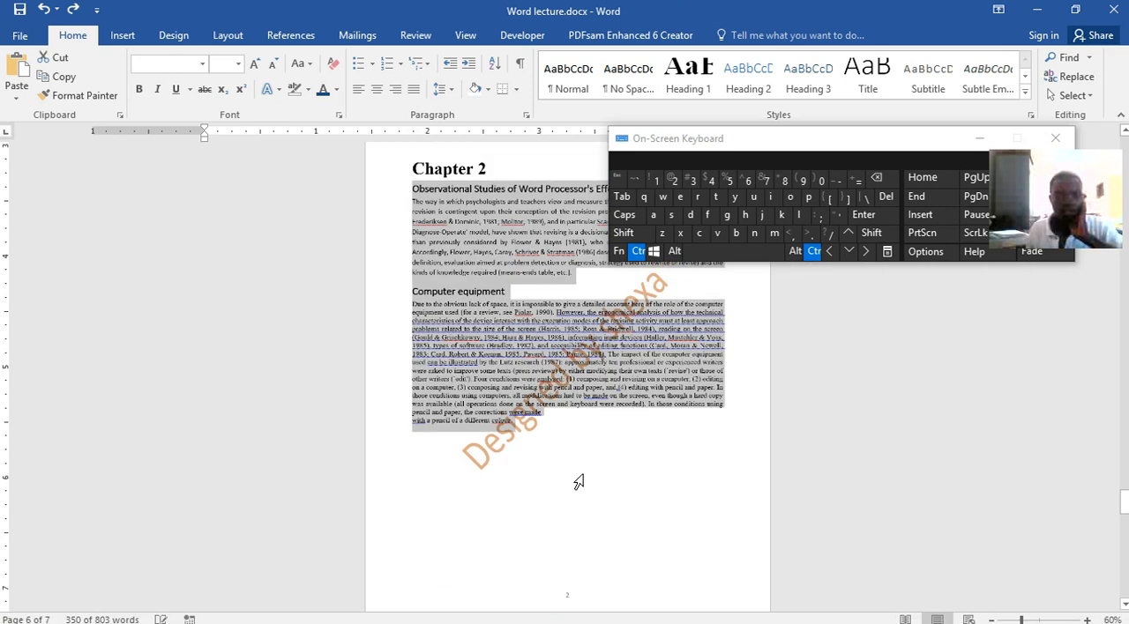
scroll(578, 482, "up", 4)
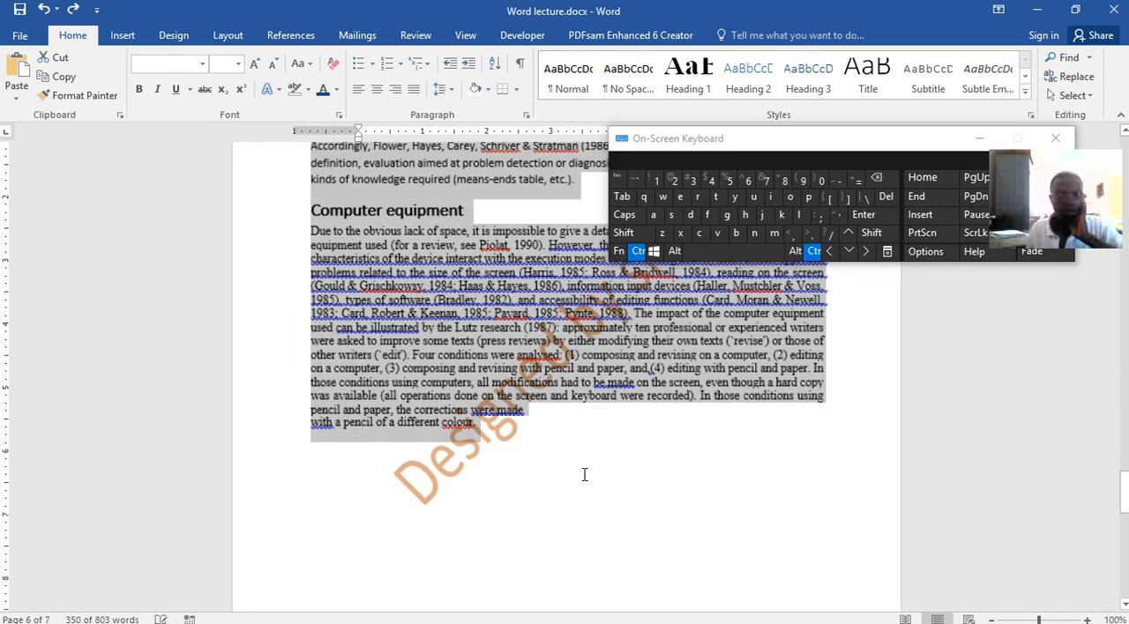
left_click(632, 253)
scroll(697, 423, "down", 10)
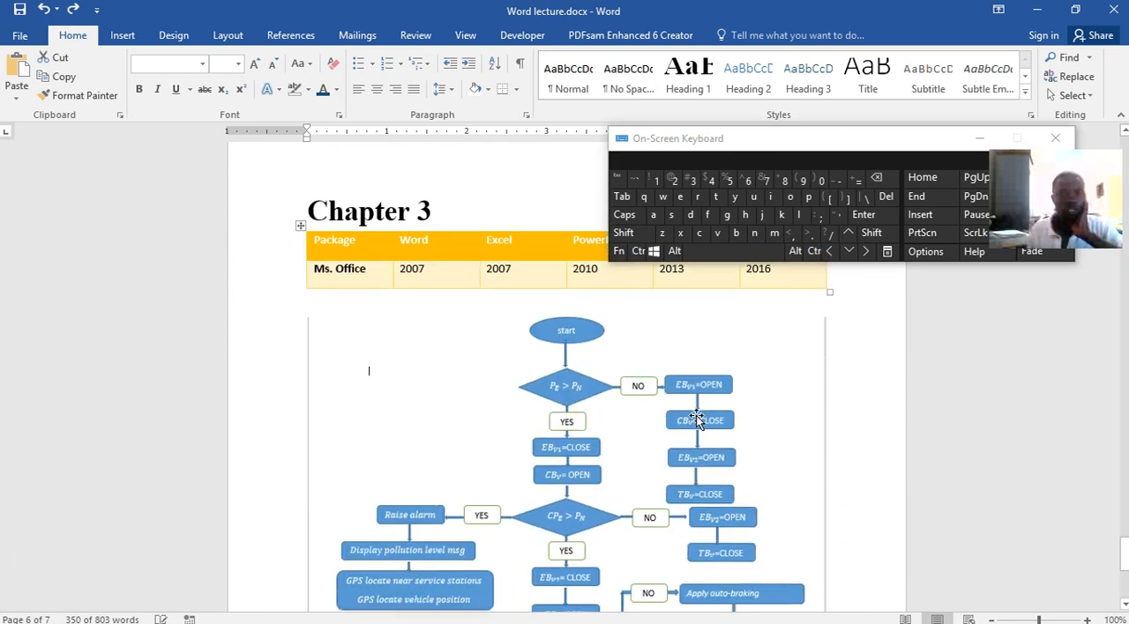
scroll(416, 411, "up", 3)
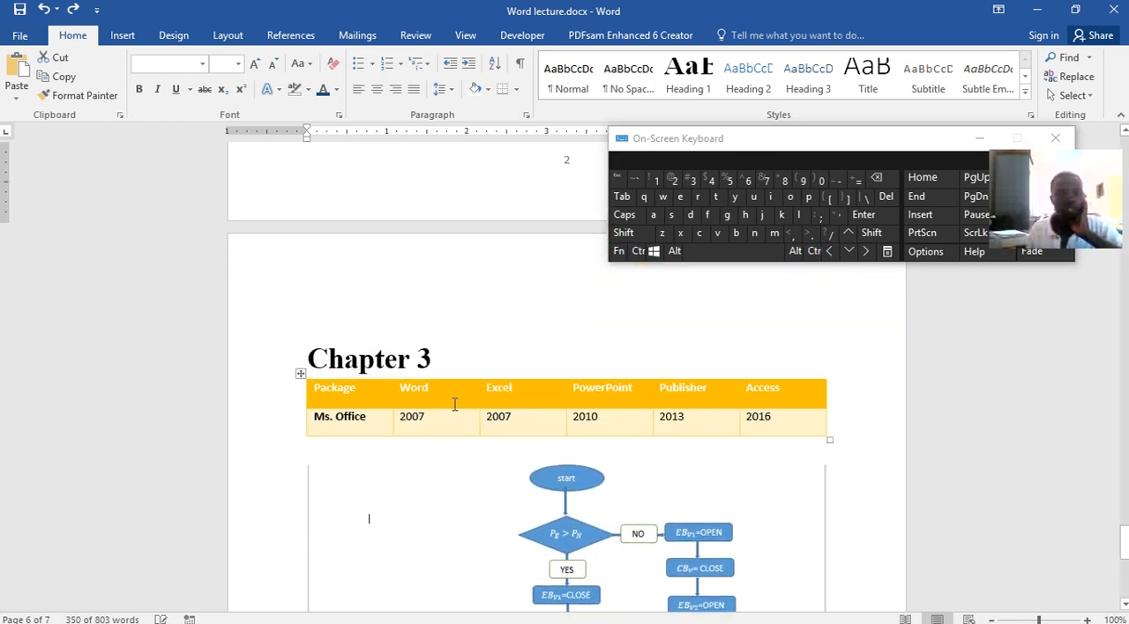
left_click(456, 405)
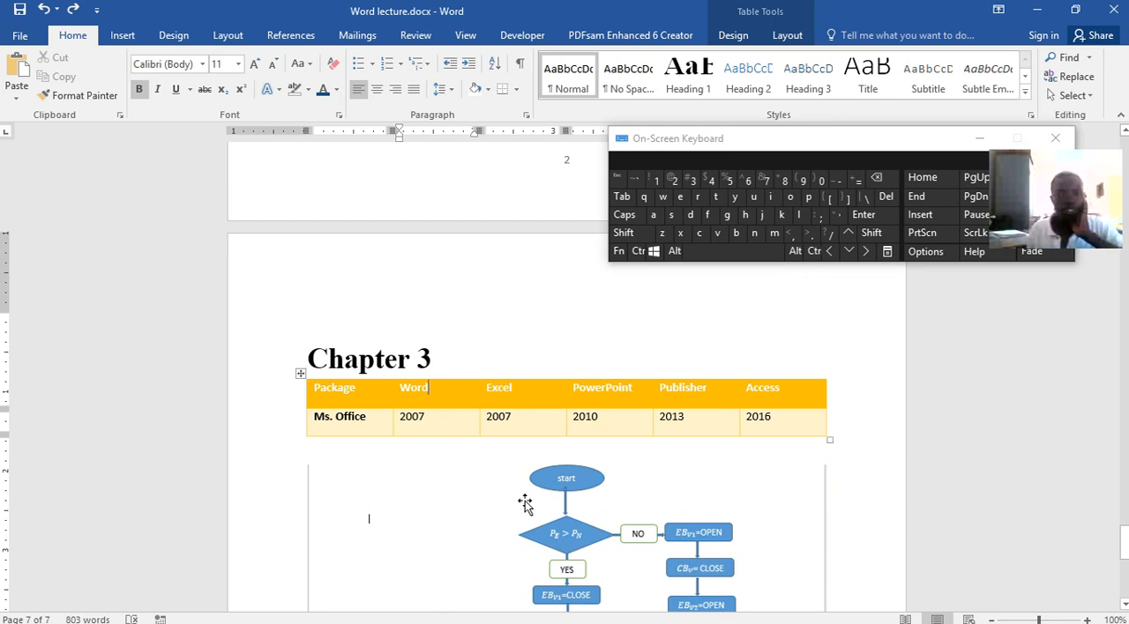
left_click(560, 521)
left_click(448, 391)
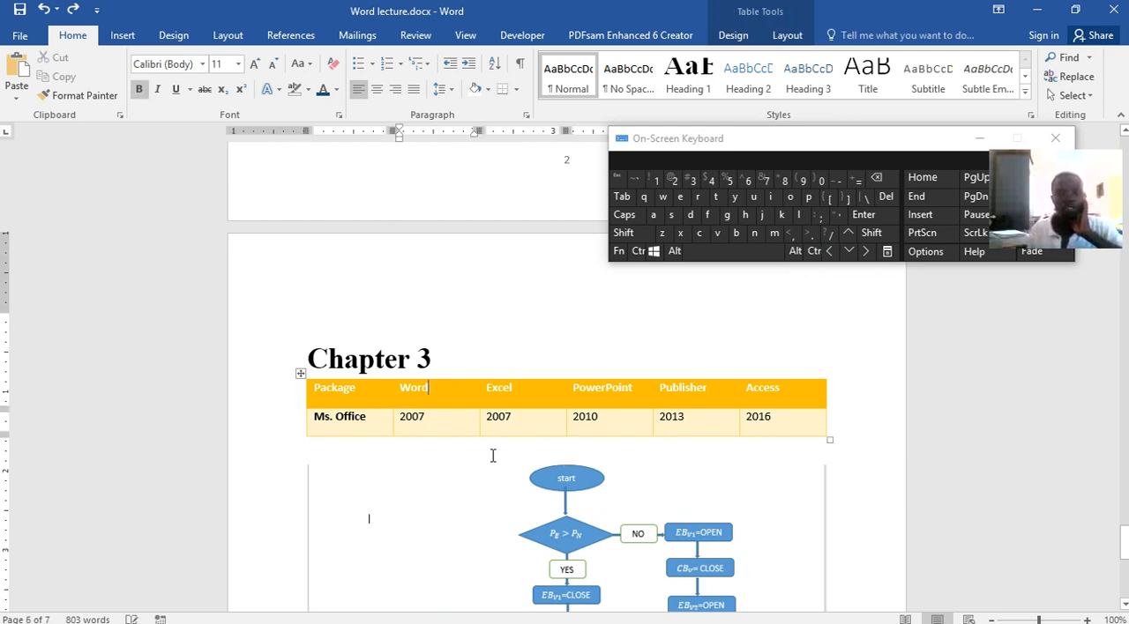
left_click(597, 523)
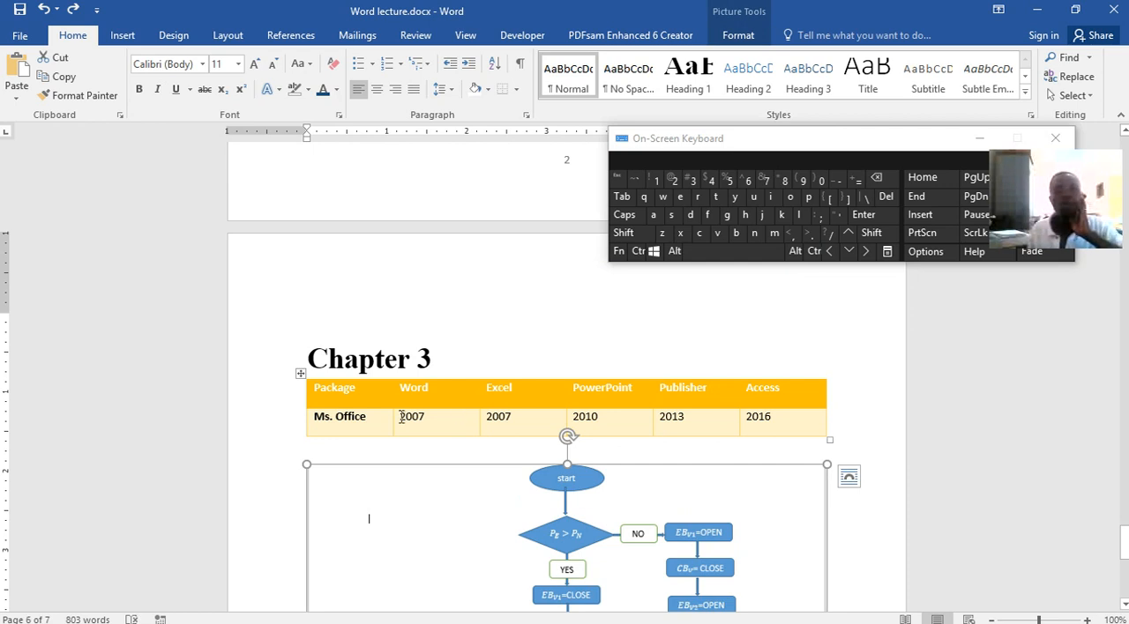
Return to CHINHOYI UNIVERSITY OF TECHNOLOGY.docx and place the cursor on the empty line below the "Computer equipment" text
mouse_move(793, 620)
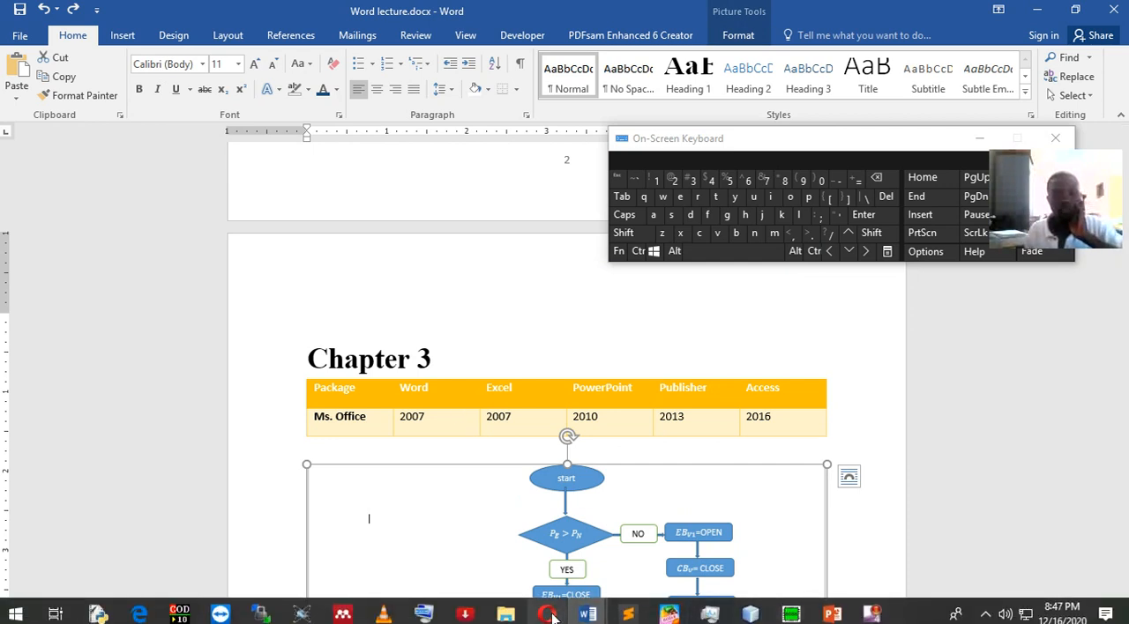
mouse_move(587, 615)
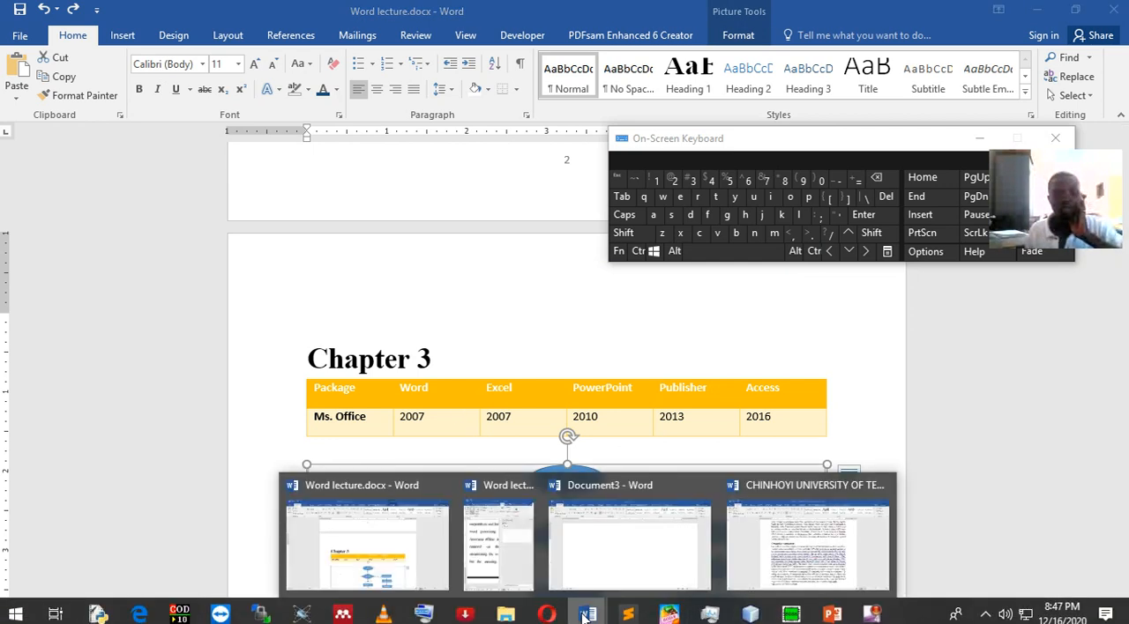
left_click(807, 546)
scroll(477, 351, "down", 4)
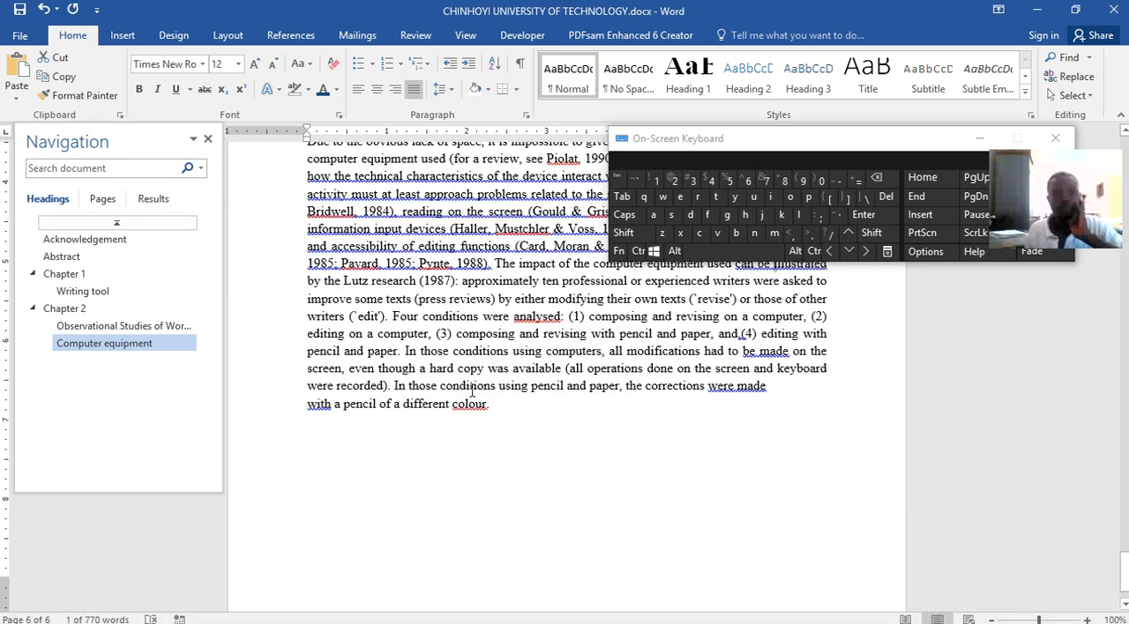
left_click(477, 351)
left_click(530, 355)
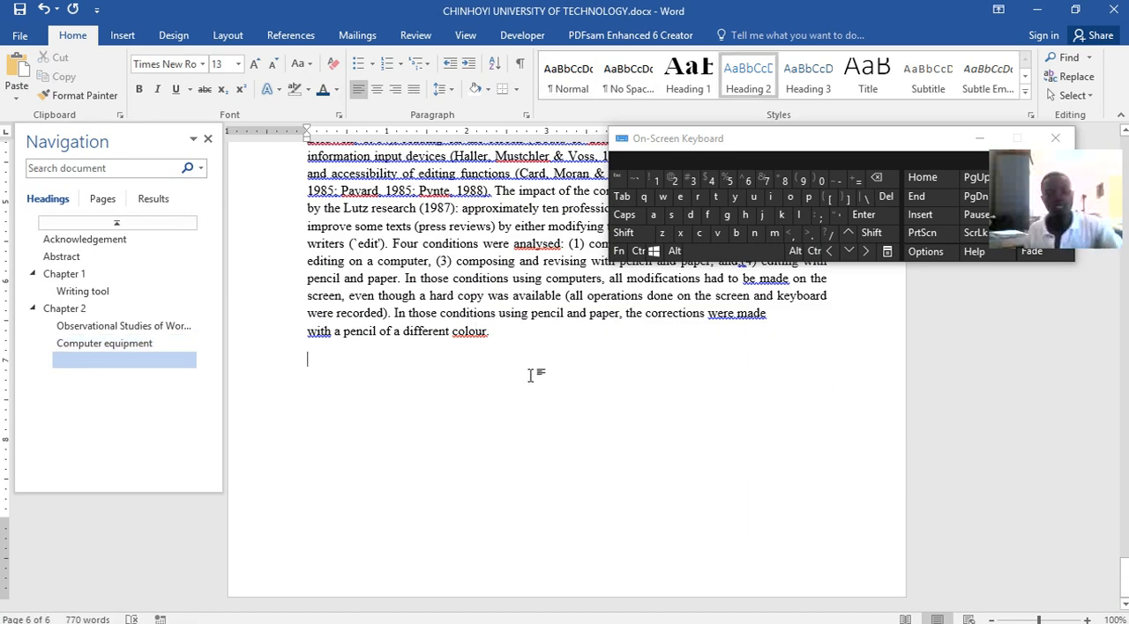
Start a new page below the "Computer equipment" text and add the title "Chapter 3" in Heading 1 style
key("Return")
key("ctrl+Return")
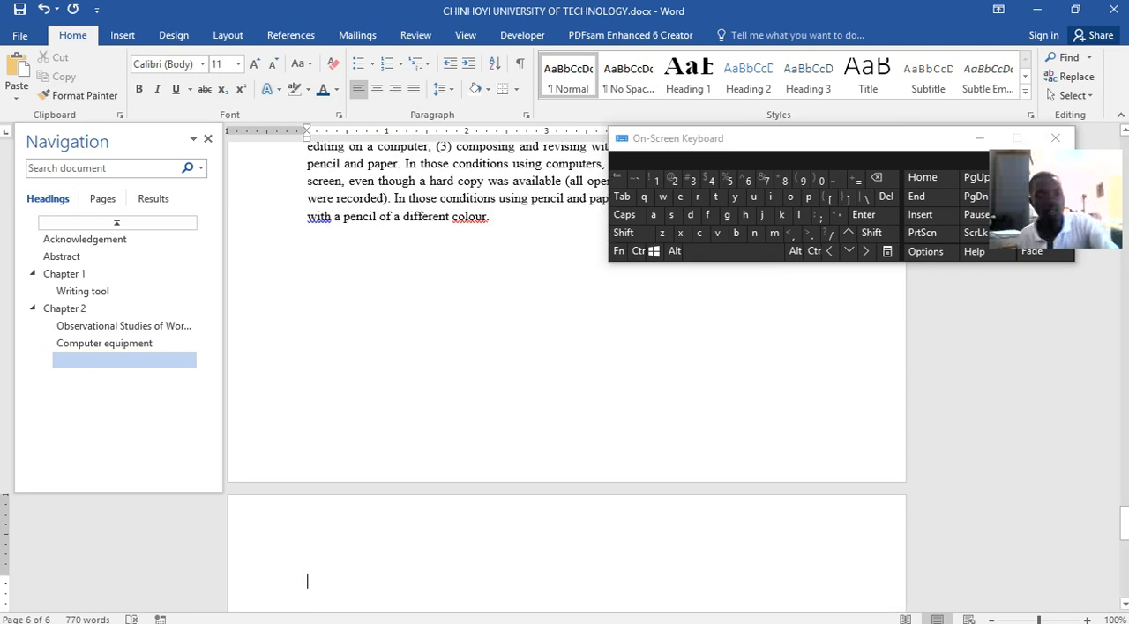
key("BackSpace")
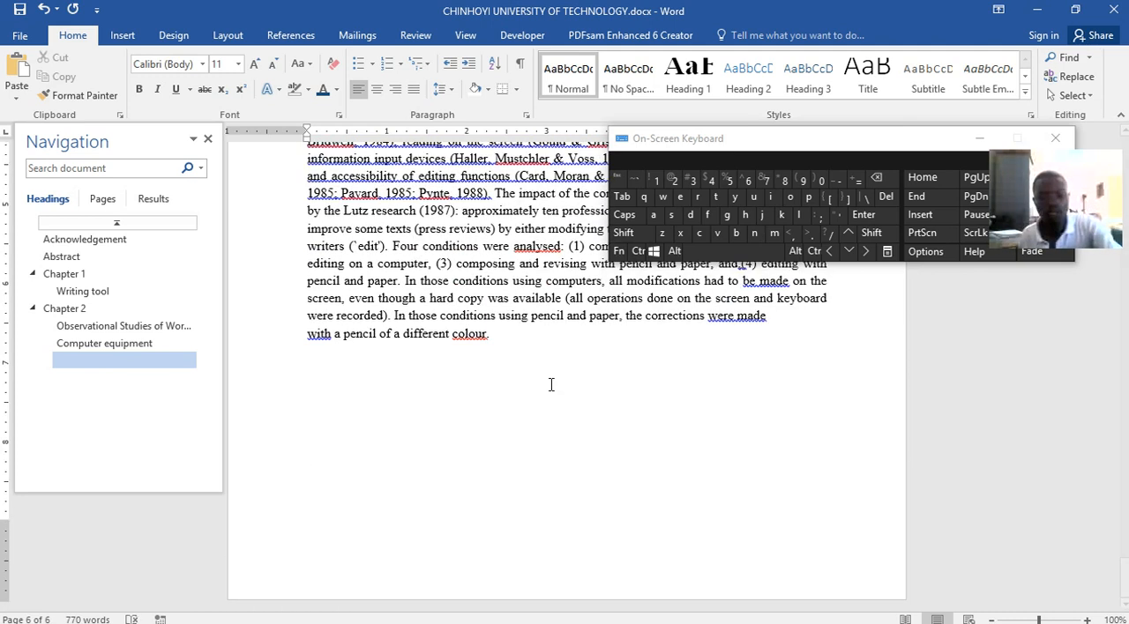
key("ctrl+Return")
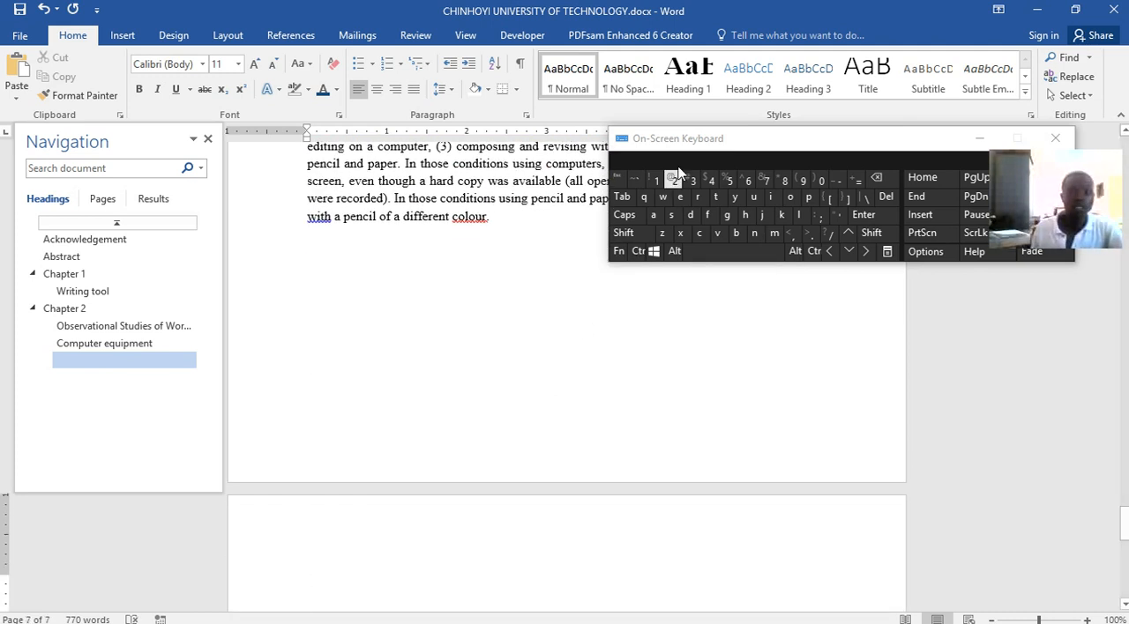
left_click(688, 75)
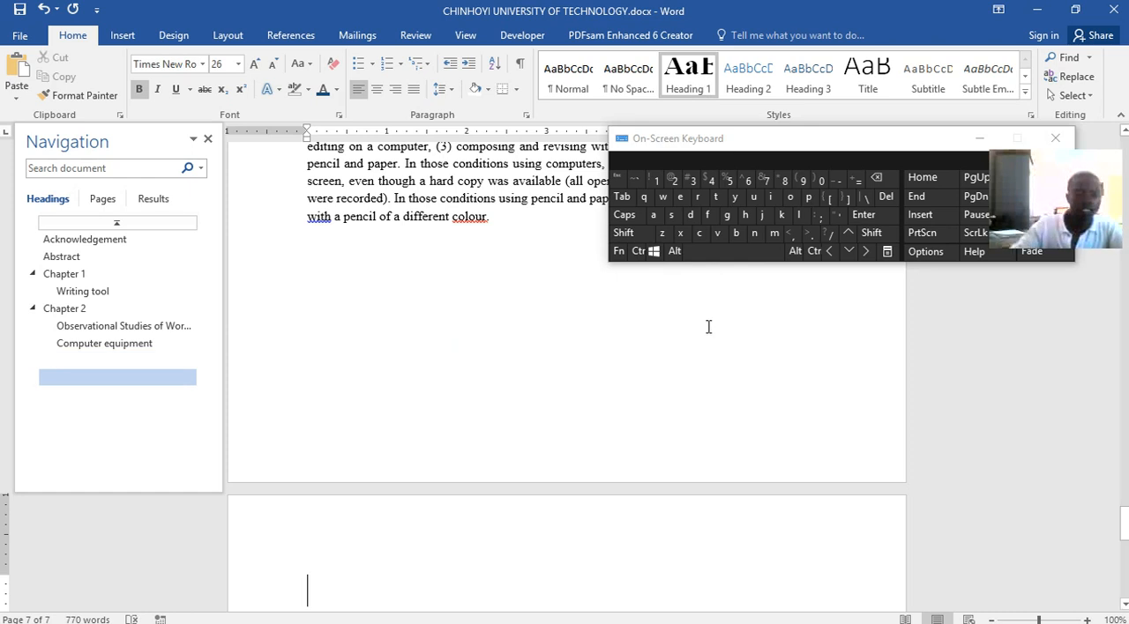
key("shift")
type("Chapter 3")
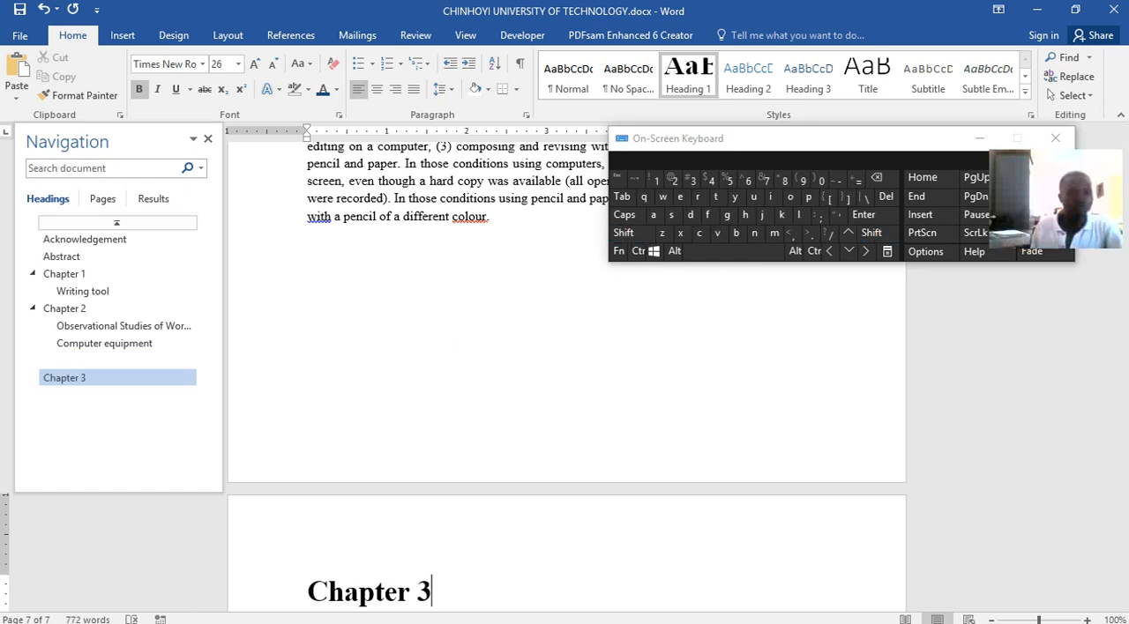
Remove the empty Heading 2 line between the "Computer equipment" text and the Chapter 3 page
left_click(100, 361)
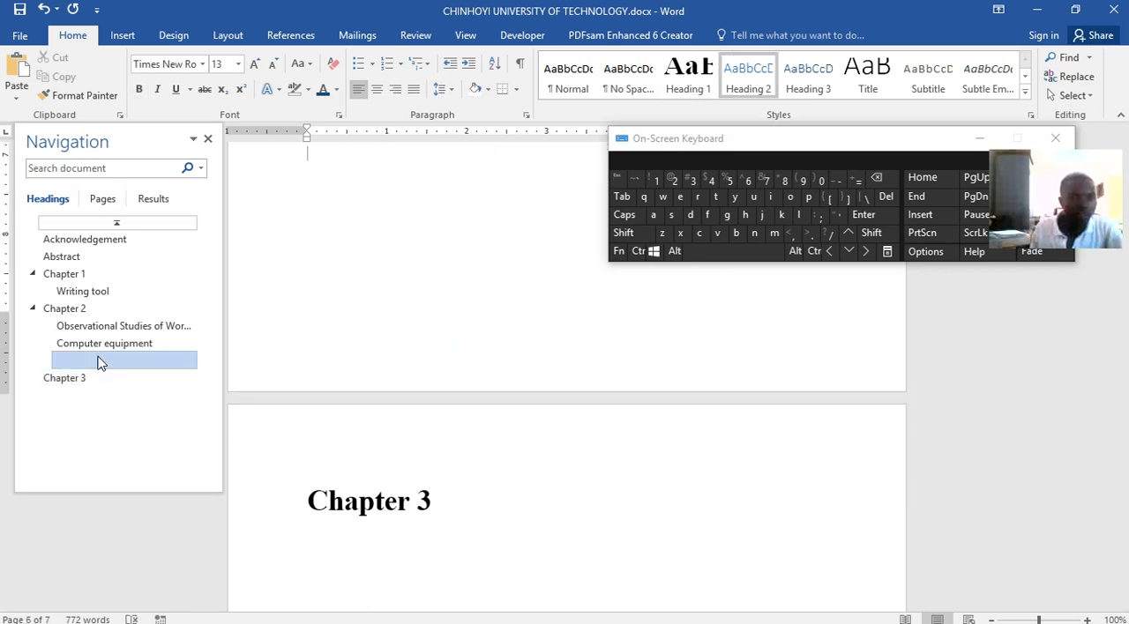
scroll(393, 408, "up", 2)
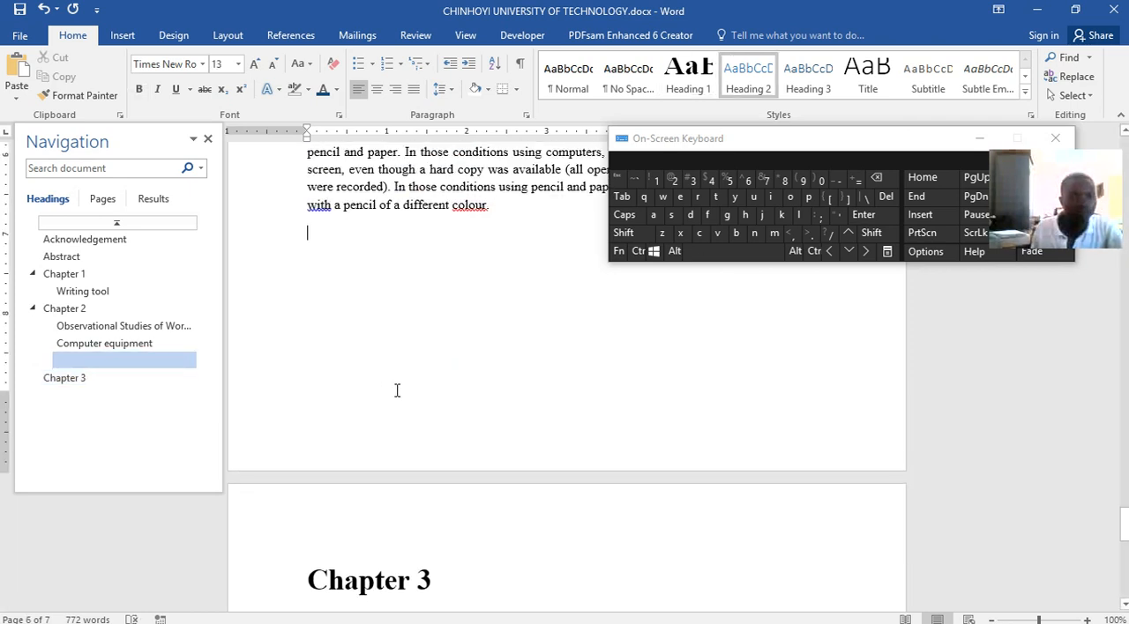
key("BackSpace")
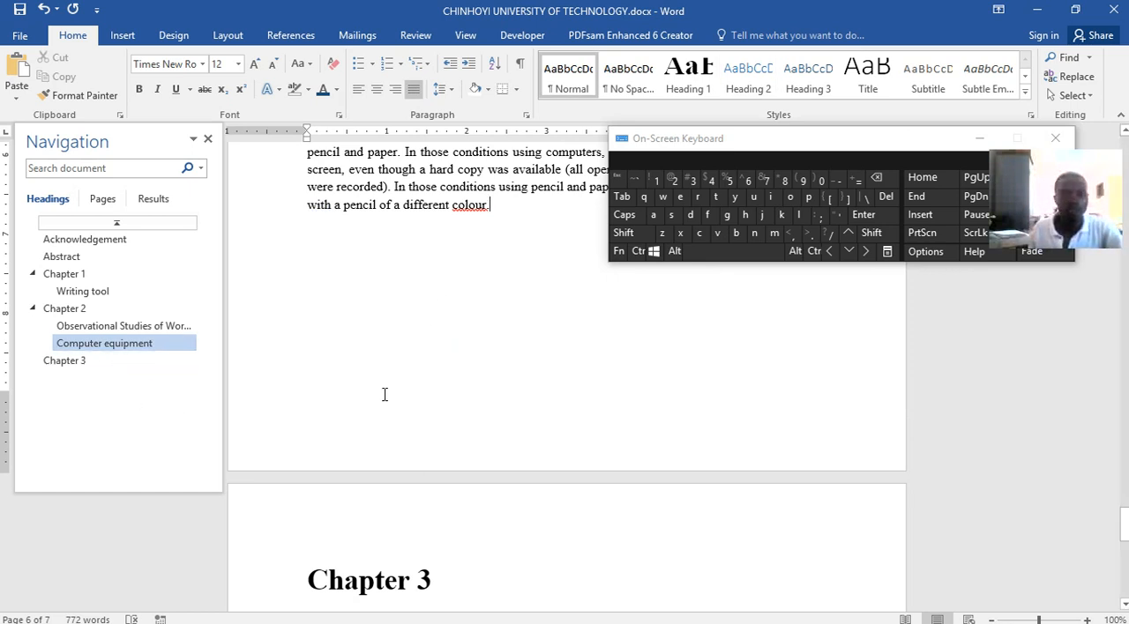
Insert a table of five columns and two rows on a new line below the Chapter 3 heading
left_click(501, 581)
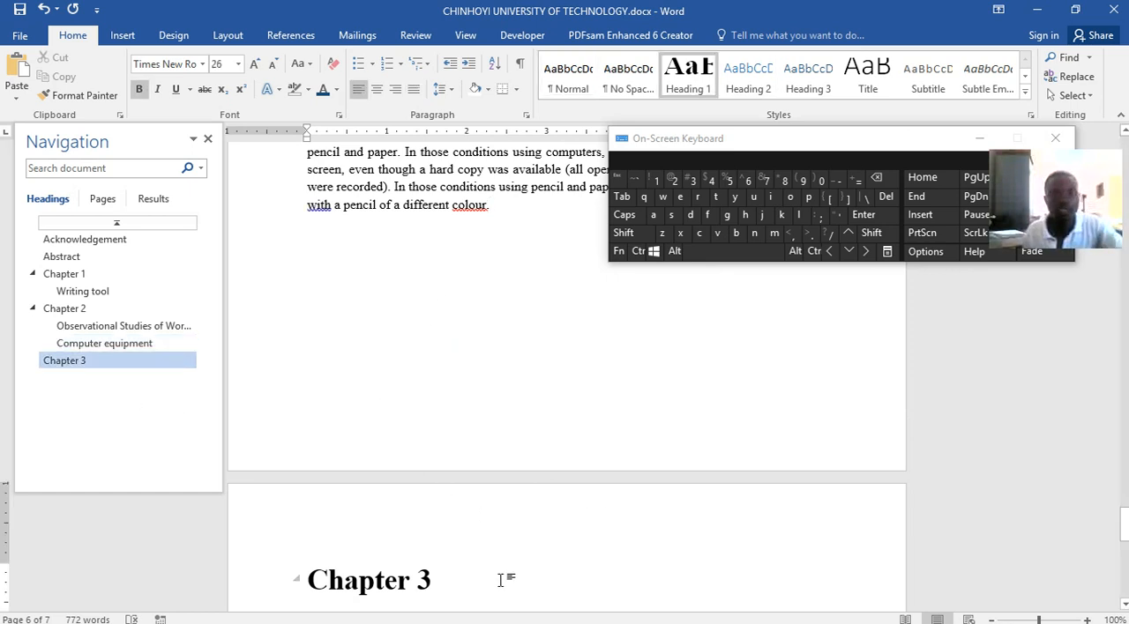
key("Return")
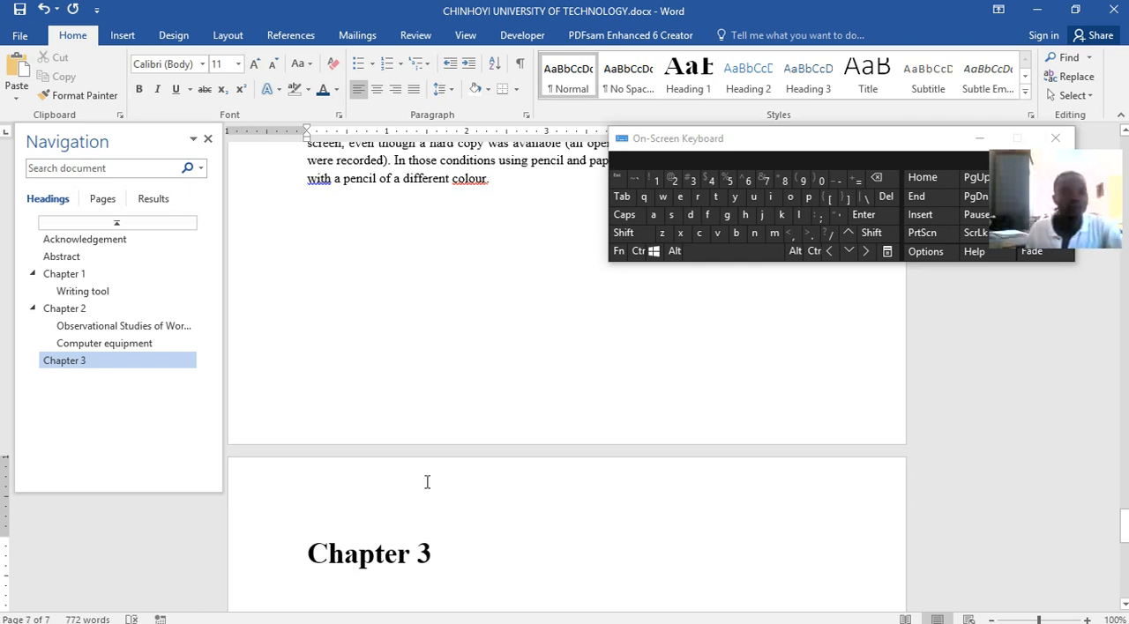
left_click(122, 35)
left_click(104, 97)
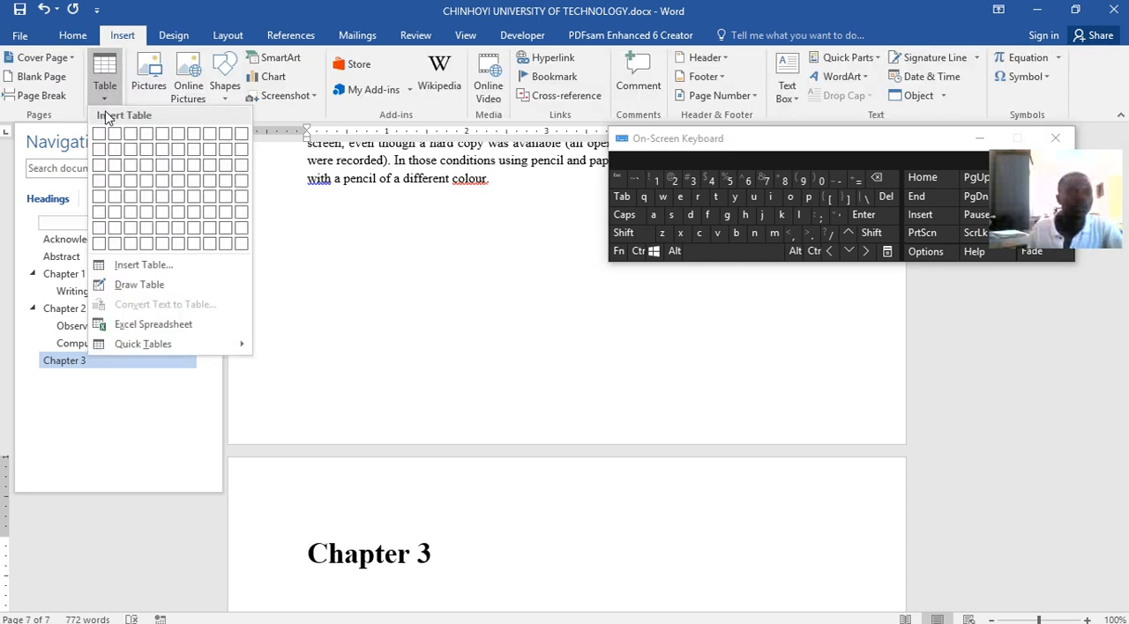
left_click(167, 156)
scroll(658, 446, "down", 1)
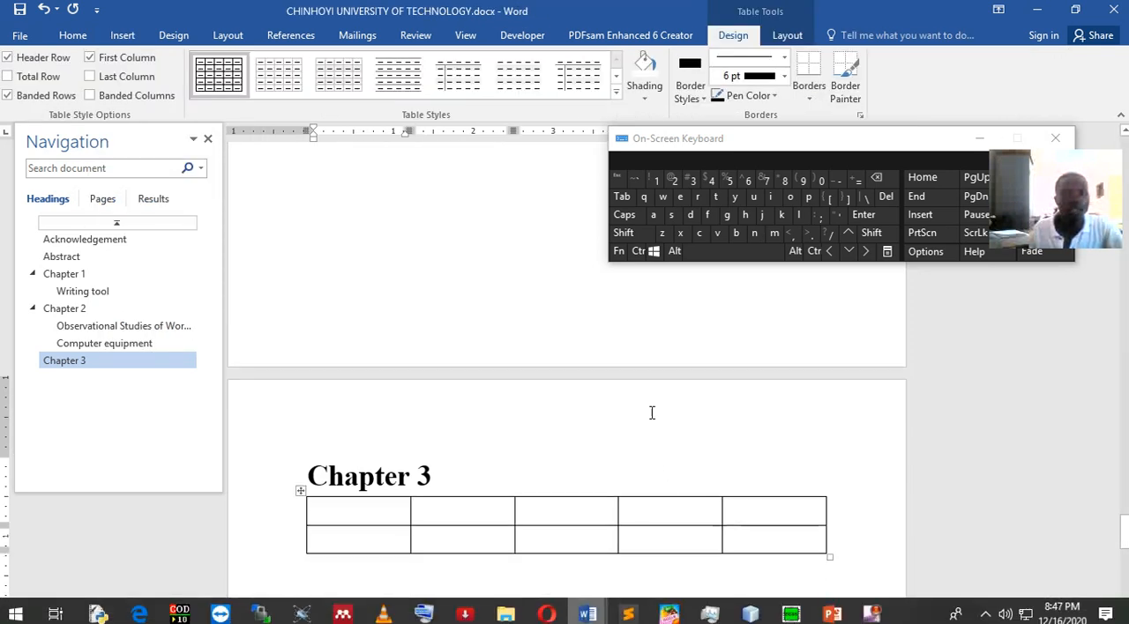
Apply the gold grid table style with a solid gold header row to the Chapter 3 table
left_click(615, 95)
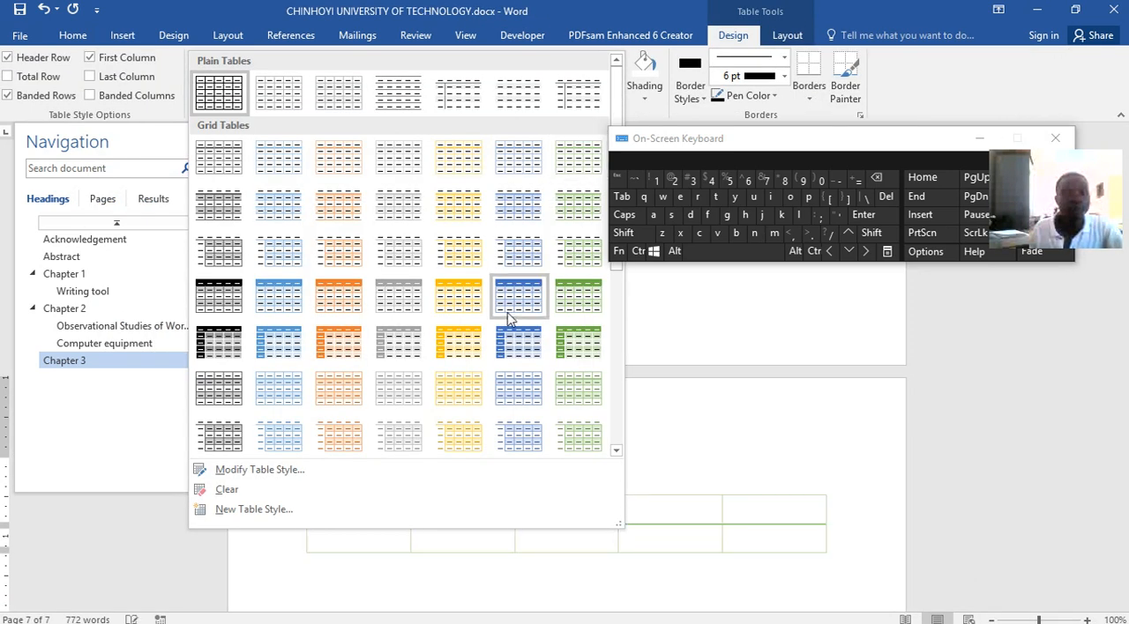
left_click(450, 297)
scroll(607, 464, "down", 1)
Fill the first four header cells of the table with Weer, Weerr, Ert and rt
type("weer")
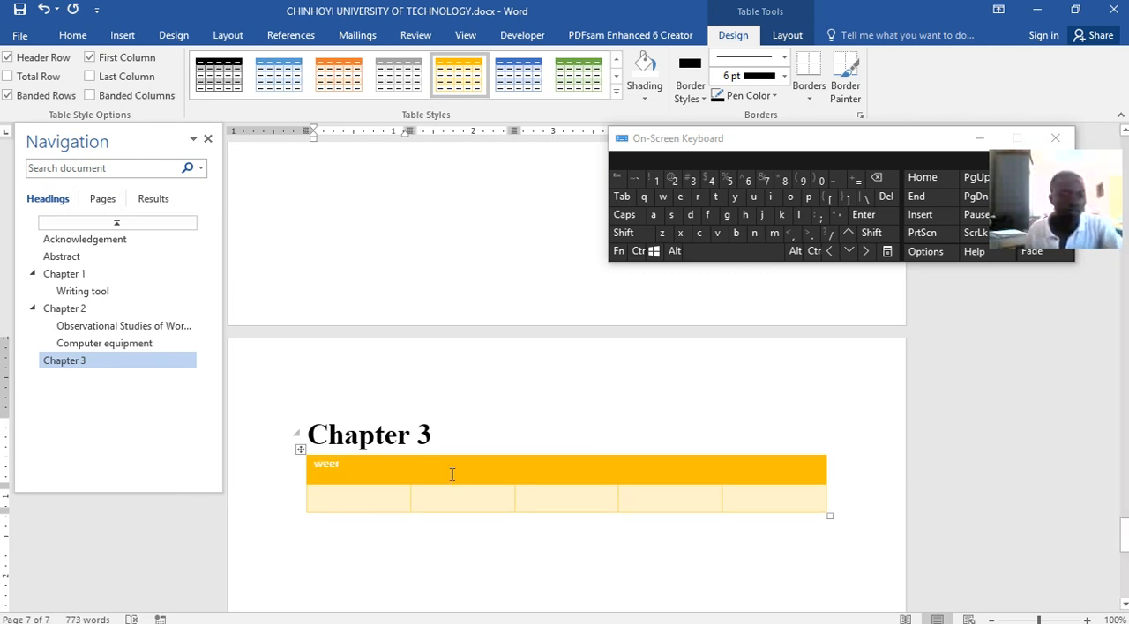
key("Tab")
type("weer")
key("Tab")
type("ert")
key("Tab")
type("rt")
Fill the table's second row with efrgr, gtgrrg, grgrgg, rrgrg and rgr, and the last header cell with rgrg
left_click(391, 514)
left_click(391, 505)
type("efrgr")
key("Tab")
type("gterrg")
key("Tab")
type("grgrgg")
key("Tab")
type("rrgrg")
key("Tab")
type("rgr")
left_click(769, 468)
type("rgrg")
scroll(559, 494, "down", 3)
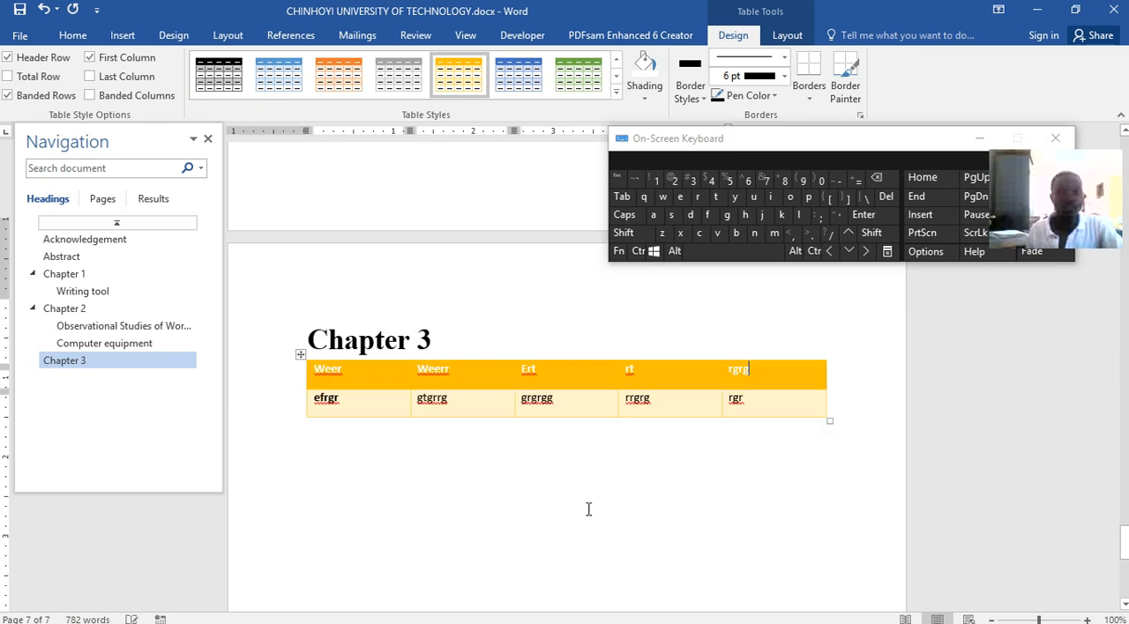
Insert the picture cal.png from the Images folder below the table and save the document
left_click(825, 440)
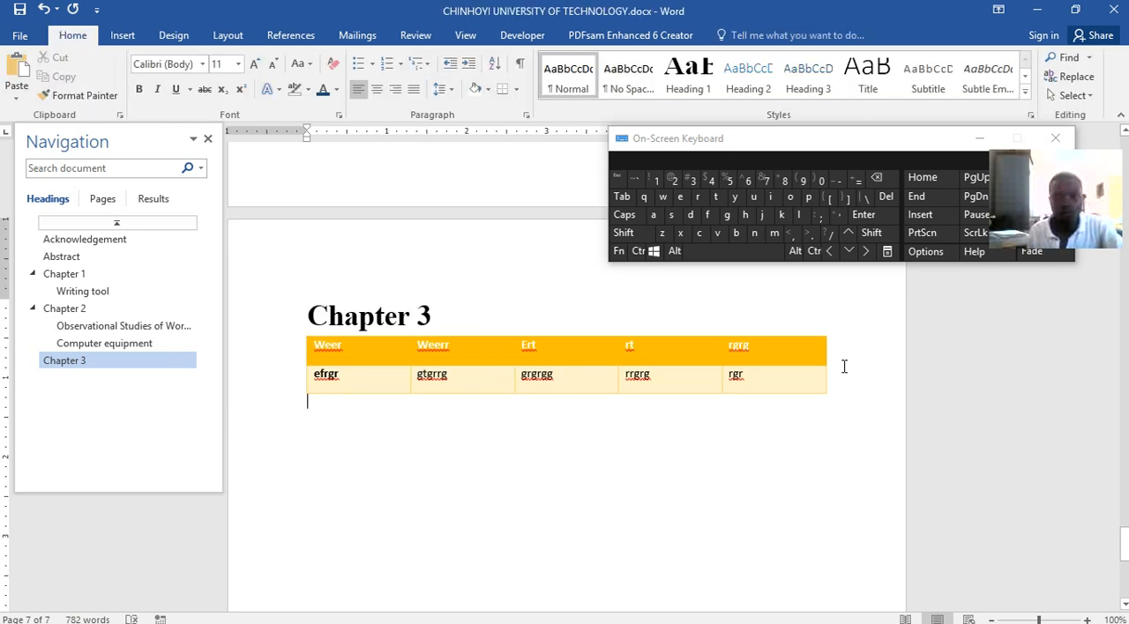
left_click(123, 35)
left_click(147, 76)
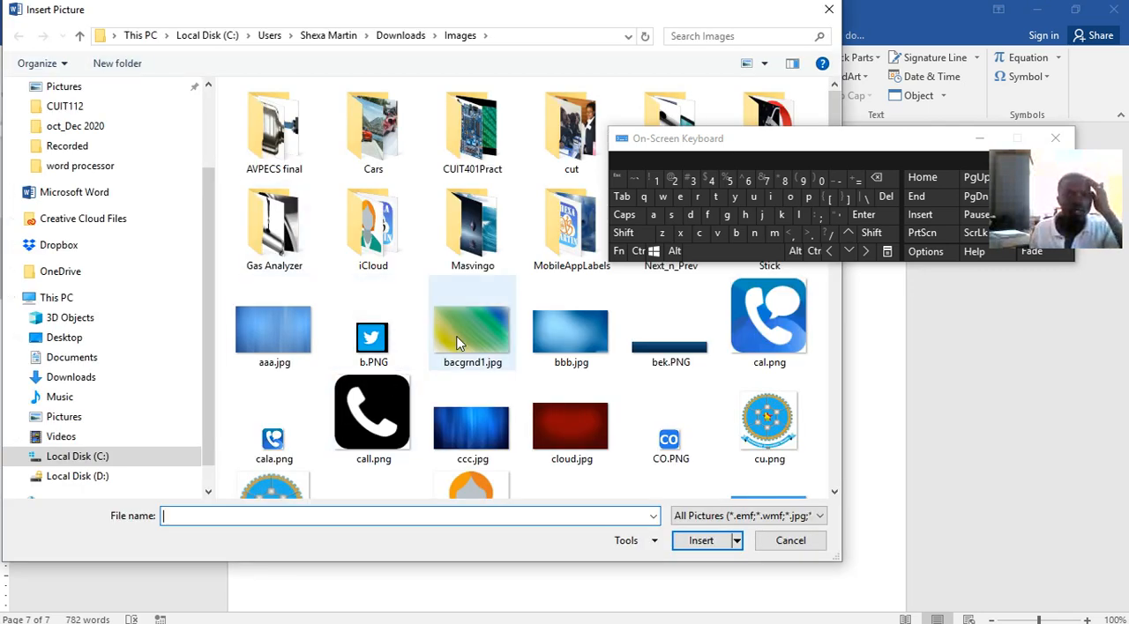
left_click(774, 435)
left_click(767, 322)
left_click(701, 540)
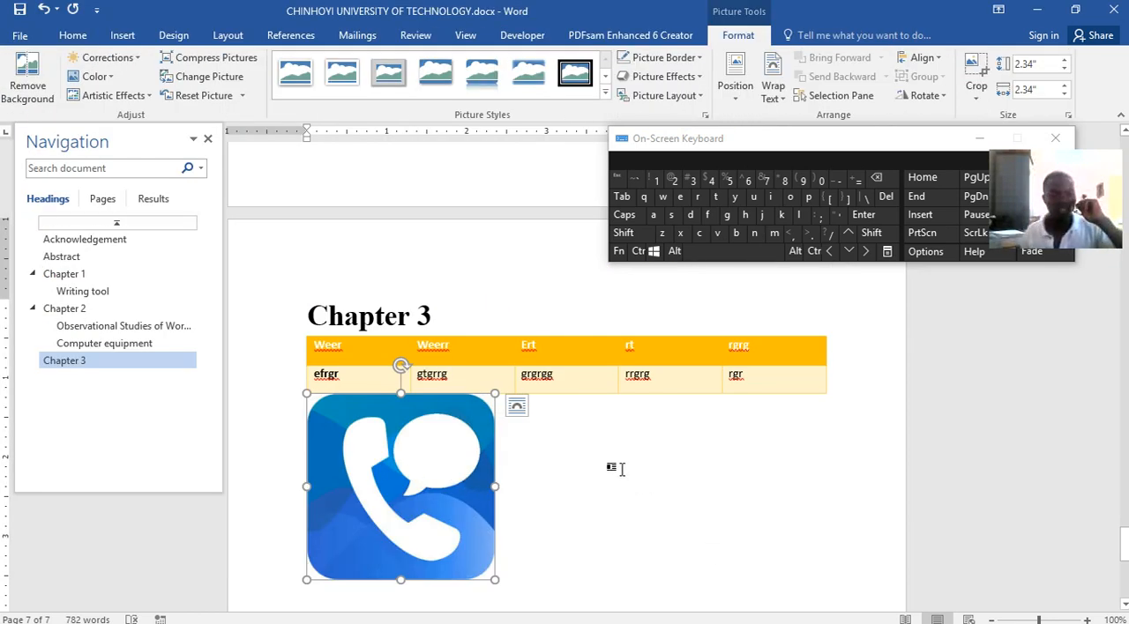
scroll(628, 477, "up", 2)
left_click(20, 9)
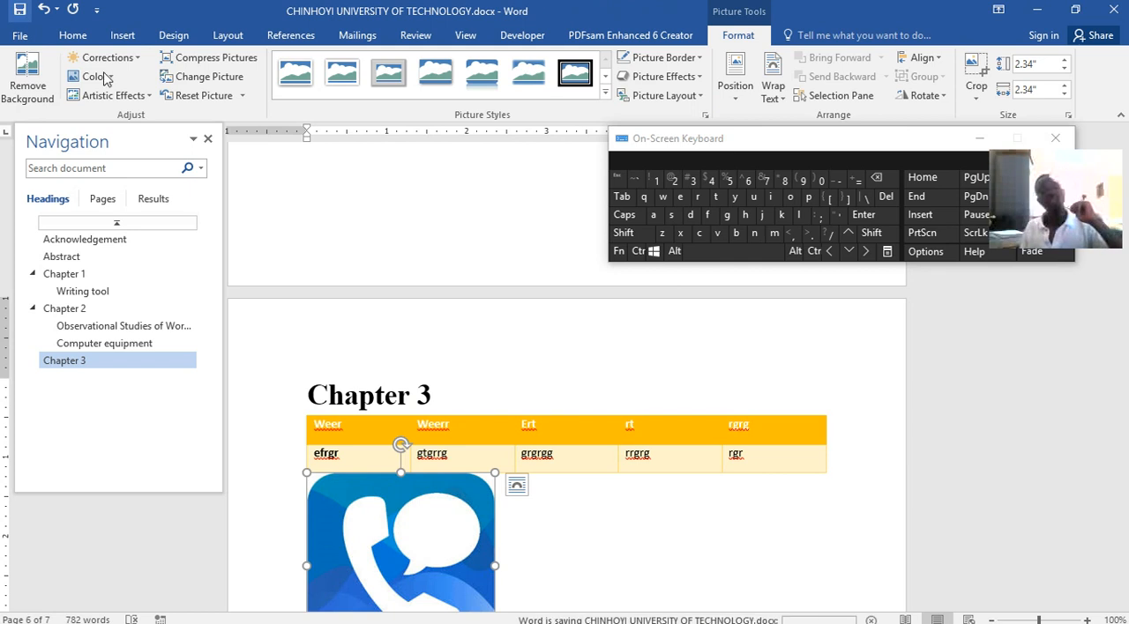
Minimize the on-screen keyboard, add centred page numbers at the bottom of the pages in the Plain Number 2 format, and return to the body text
scroll(638, 529, "up", 7)
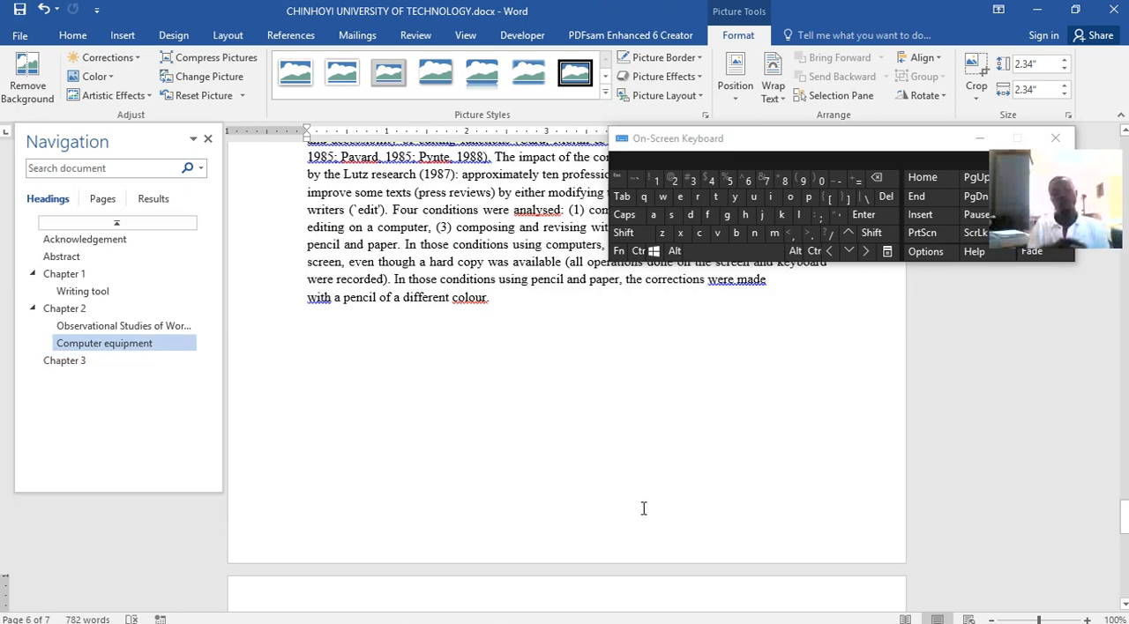
scroll(643, 508, "up", 12)
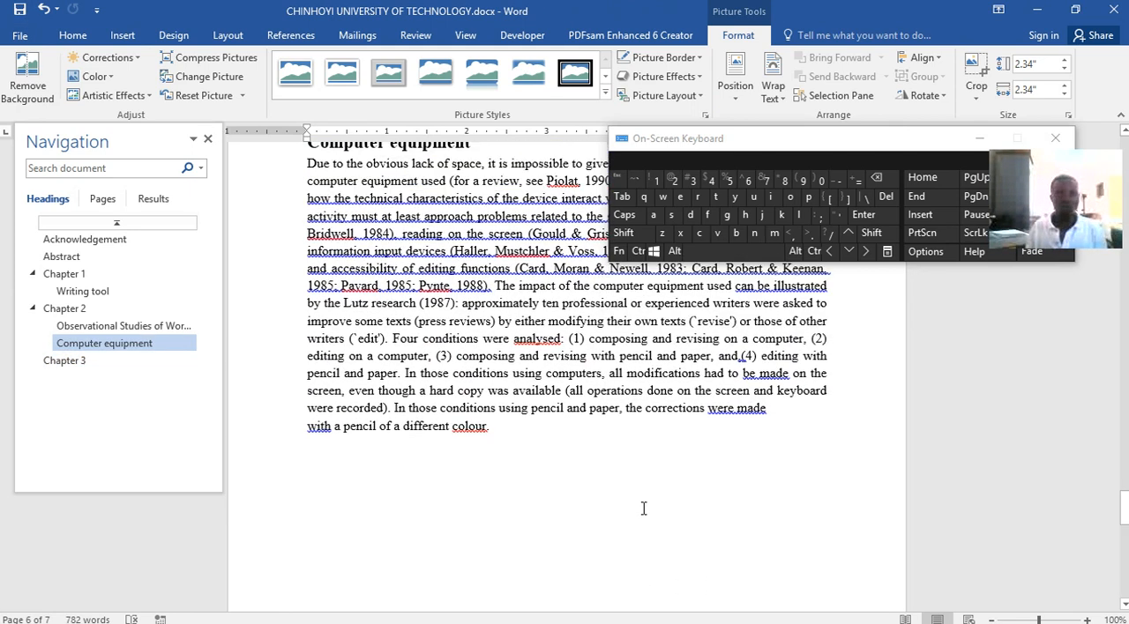
left_click(139, 38)
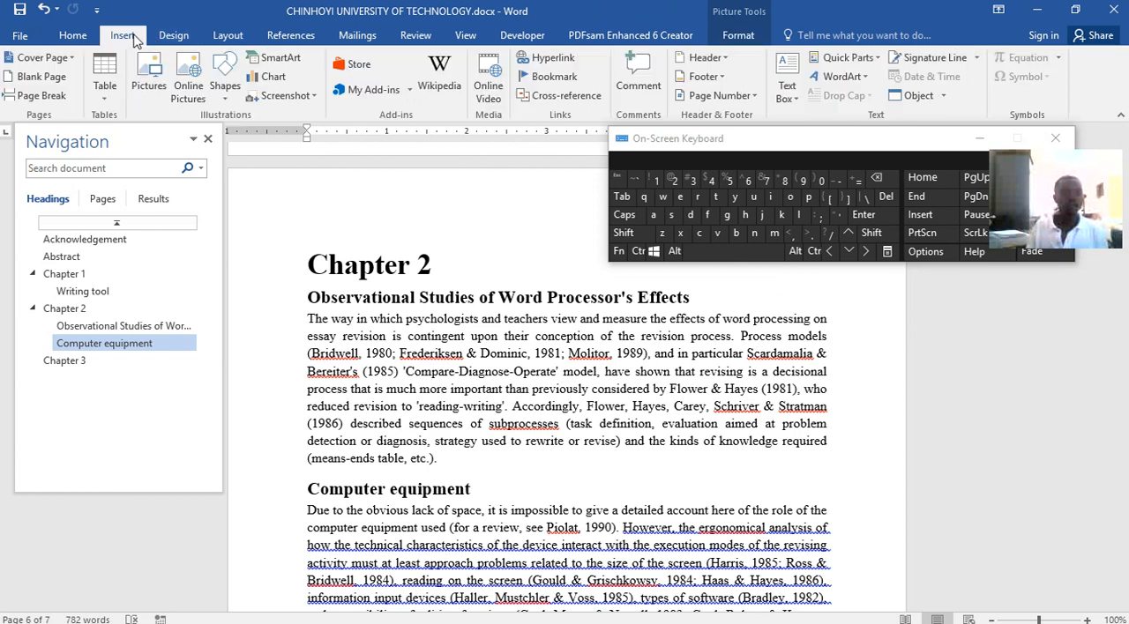
left_click(981, 141)
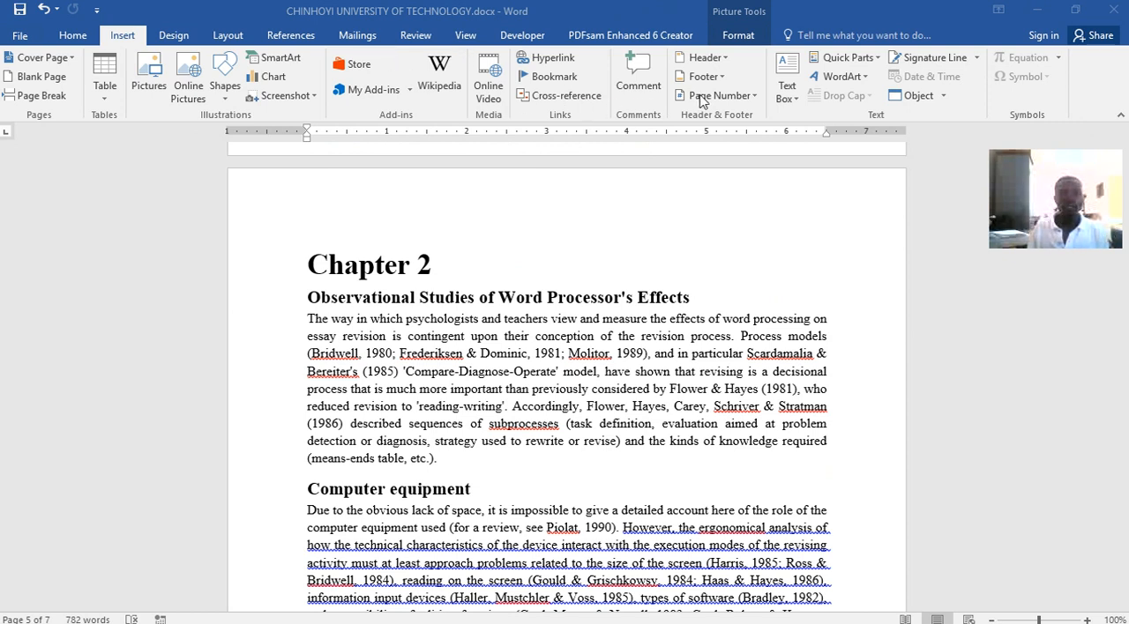
left_click(739, 97)
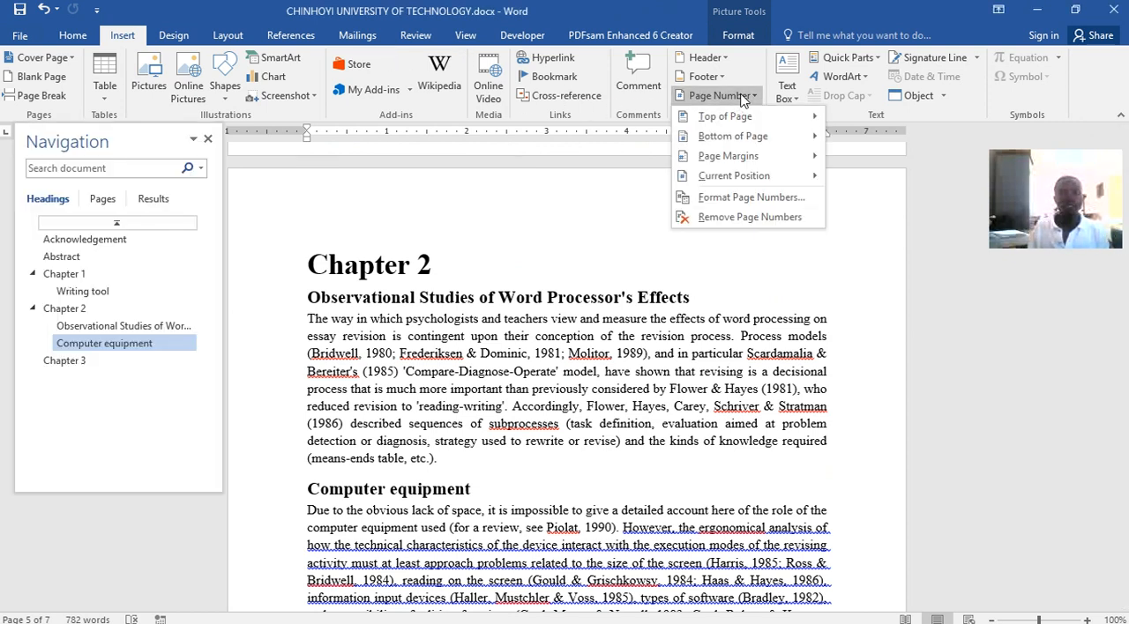
mouse_move(723, 137)
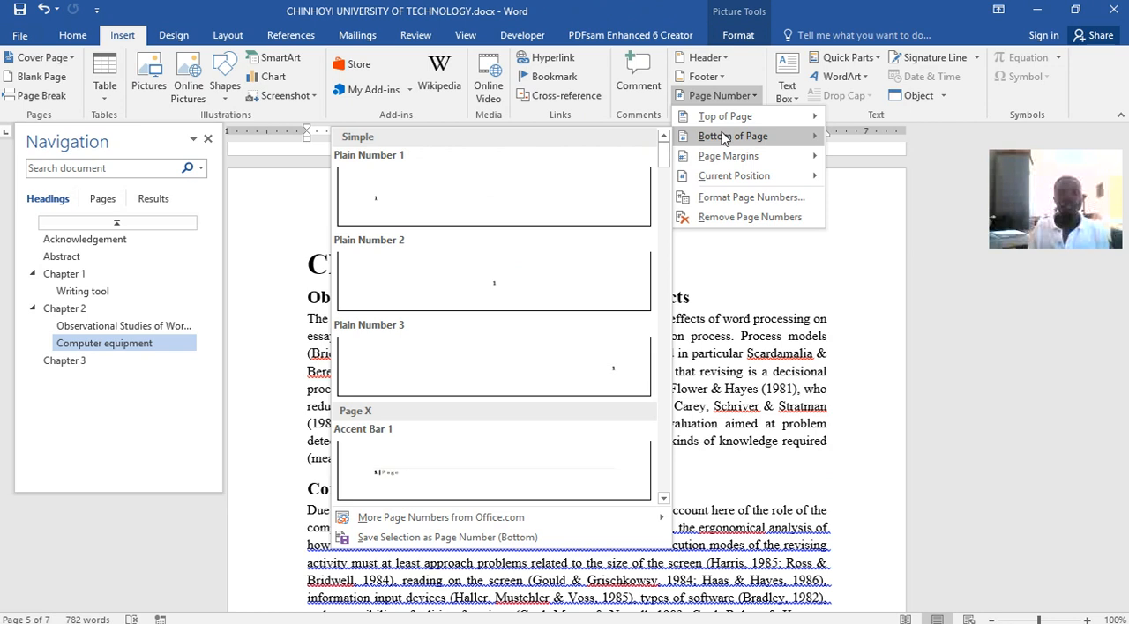
left_click(500, 285)
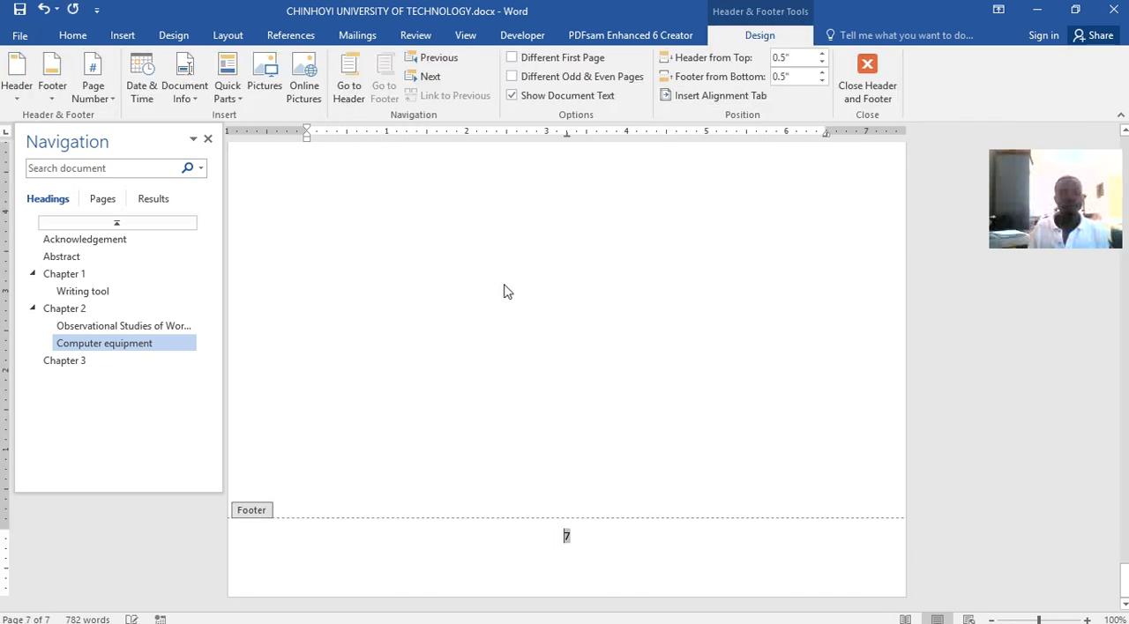
left_click(553, 549)
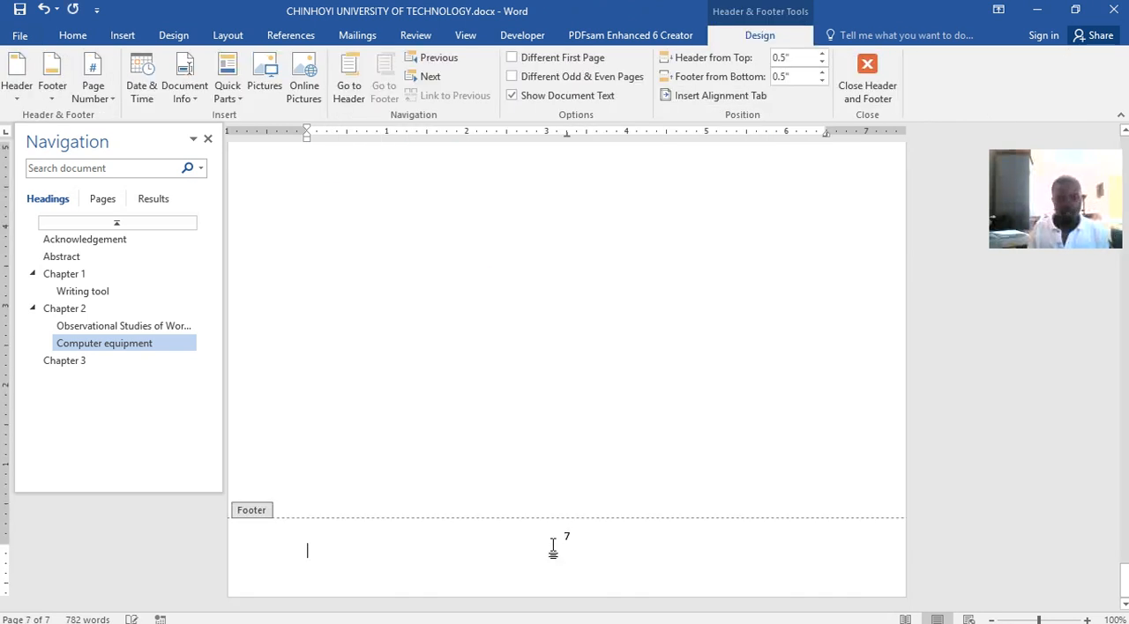
double_click(587, 418)
Review the new page numbers, then switch to Word lecture.docx and examine its footer numbering and contents page
scroll(643, 494, "up", 10)
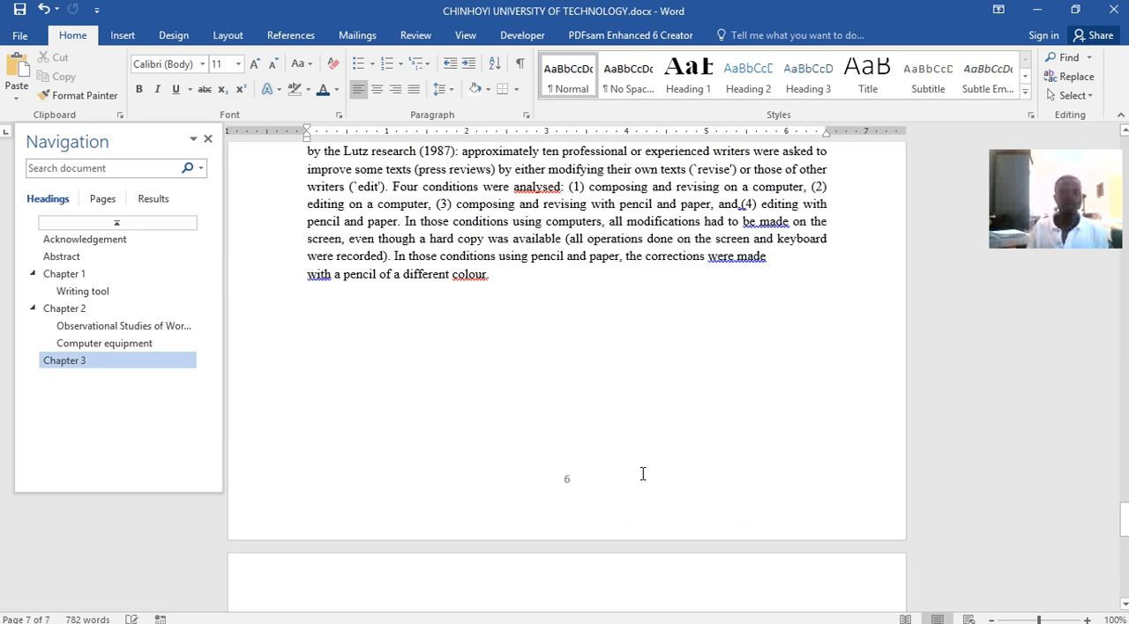
scroll(641, 474, "up", 20)
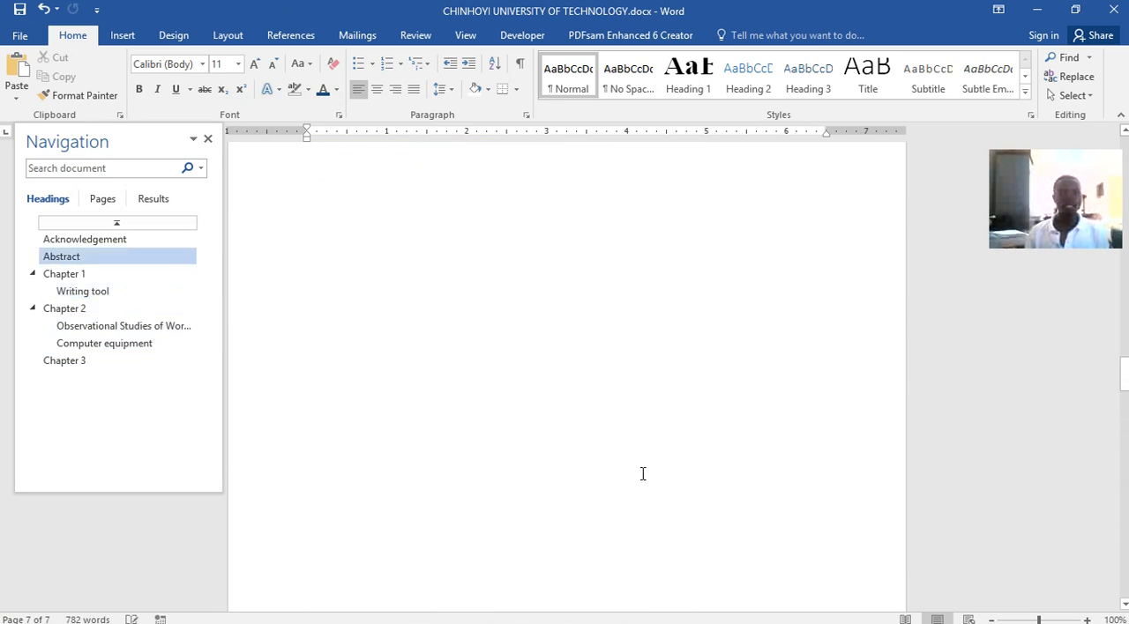
scroll(643, 474, "up", 5)
left_click(582, 613)
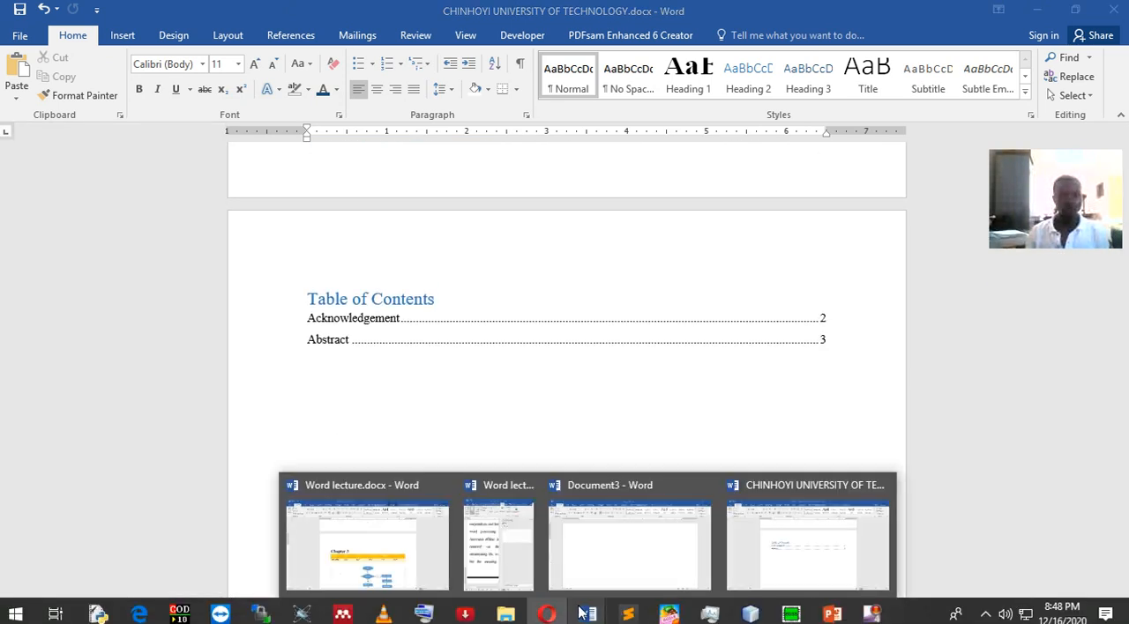
left_click(403, 547)
scroll(565, 448, "up", 5)
scroll(598, 424, "up", 15)
scroll(598, 424, "up", 5)
scroll(589, 425, "down", 10)
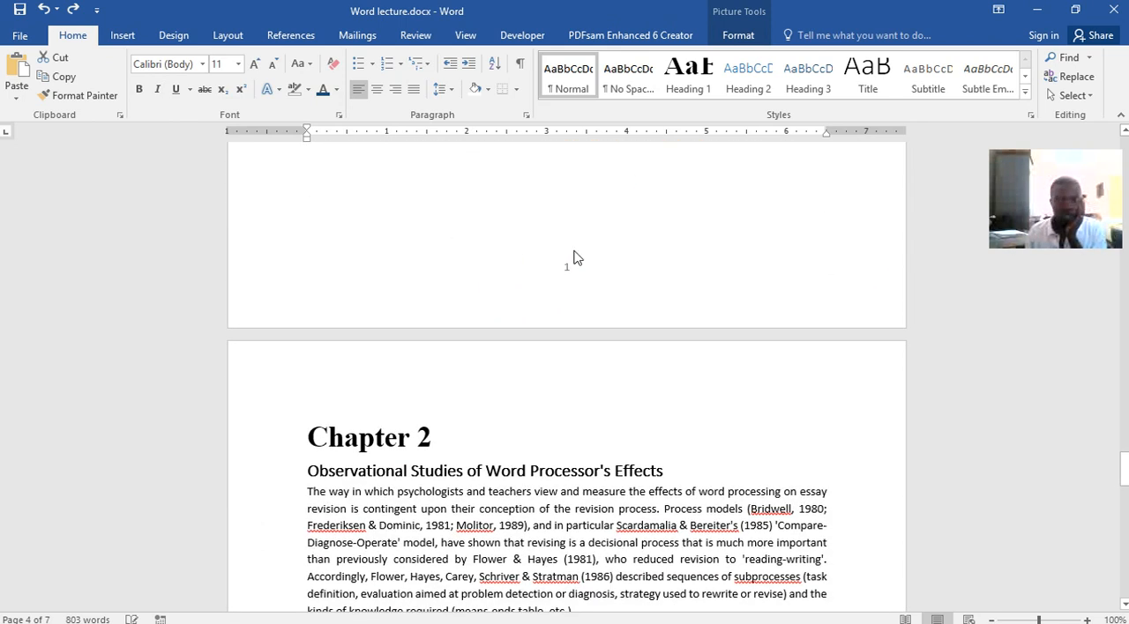
scroll(582, 271, "up", 20)
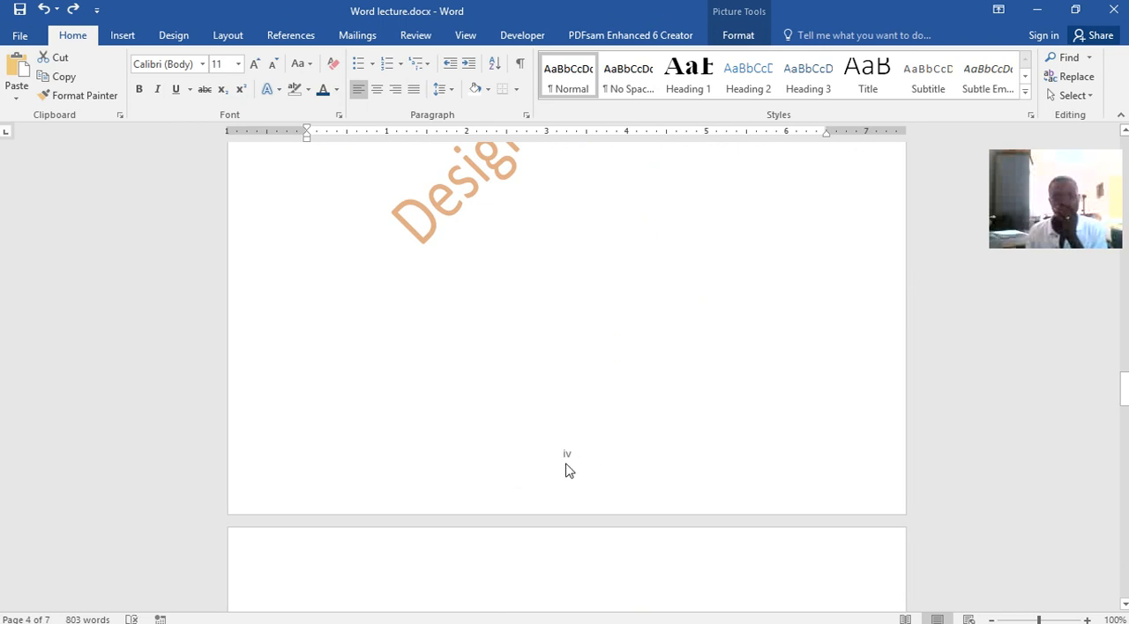
scroll(579, 446, "up", 9)
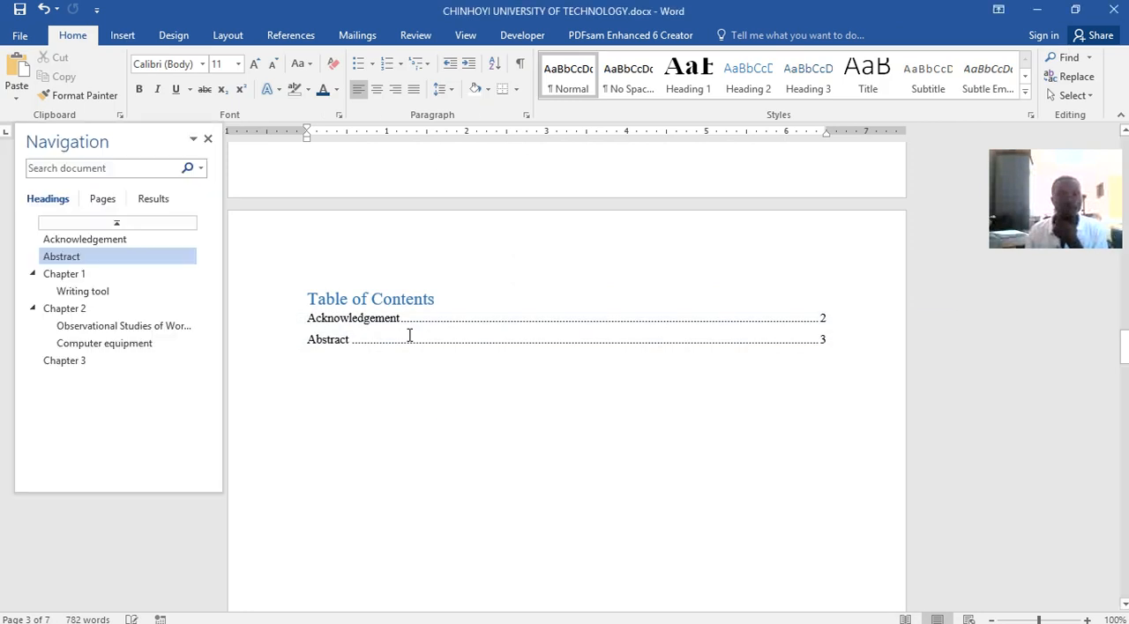
Return to CHINHOYI UNIVERSITY OF TECHNOLOGY.docx and update the entire table of contents to include the chapters and their subheadings
left_click(409, 336)
left_click(406, 280)
left_click(486, 319)
left_click(570, 344)
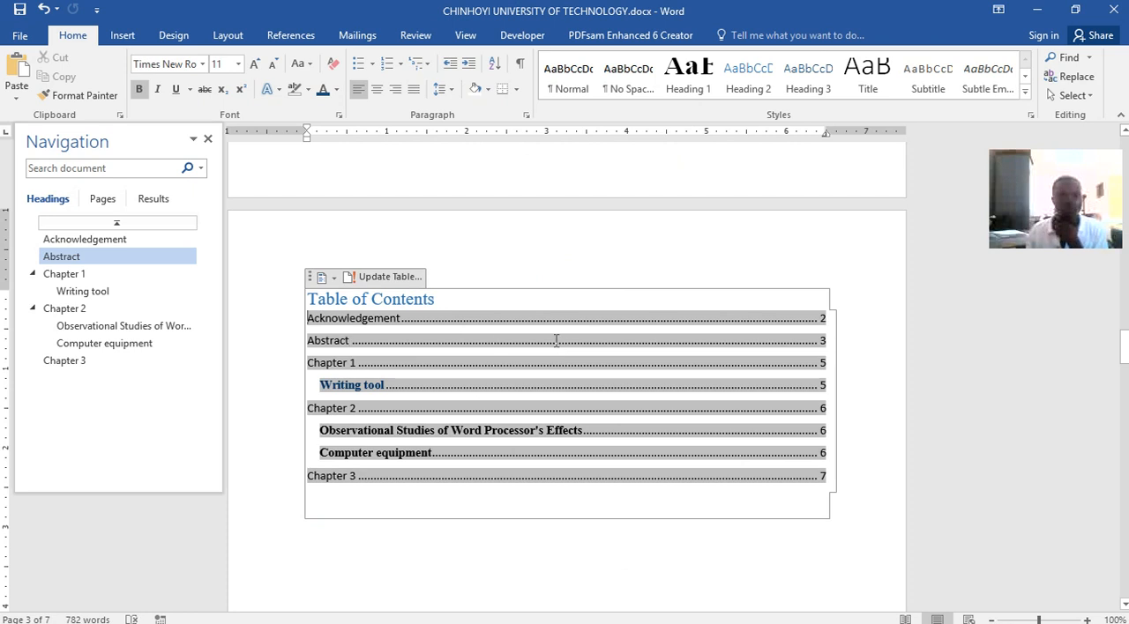
left_click(537, 299)
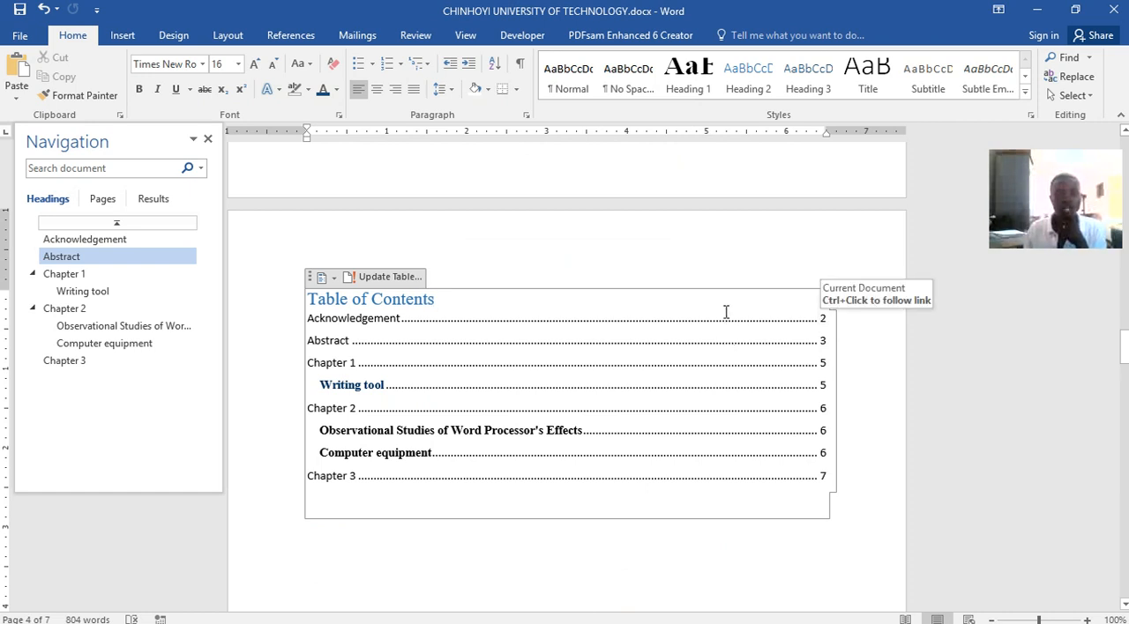
Place the cursor below the table of contents and delete the extra blank lines ahead of Chapter 1
scroll(708, 246, "up", 2)
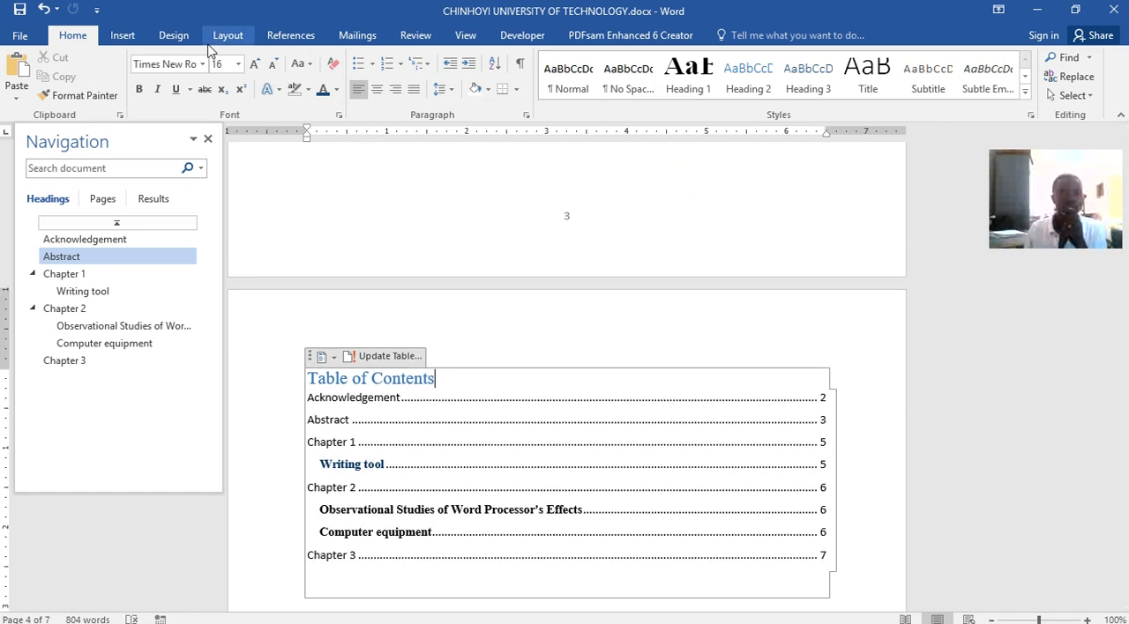
scroll(563, 231, "up", 1)
scroll(561, 231, "down", 8)
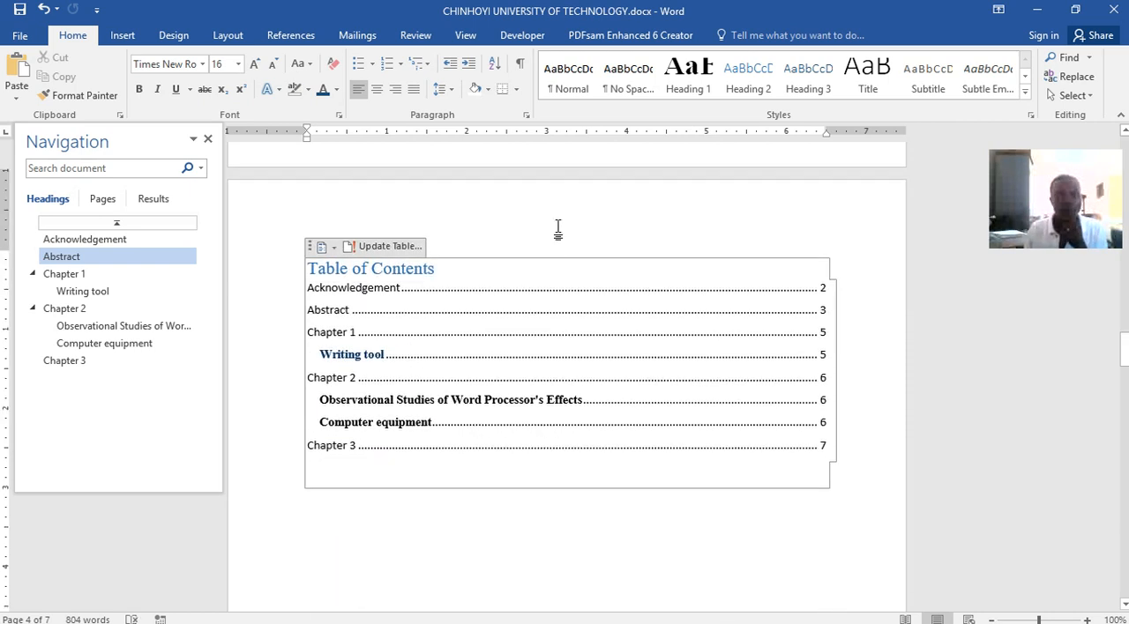
left_click(615, 479)
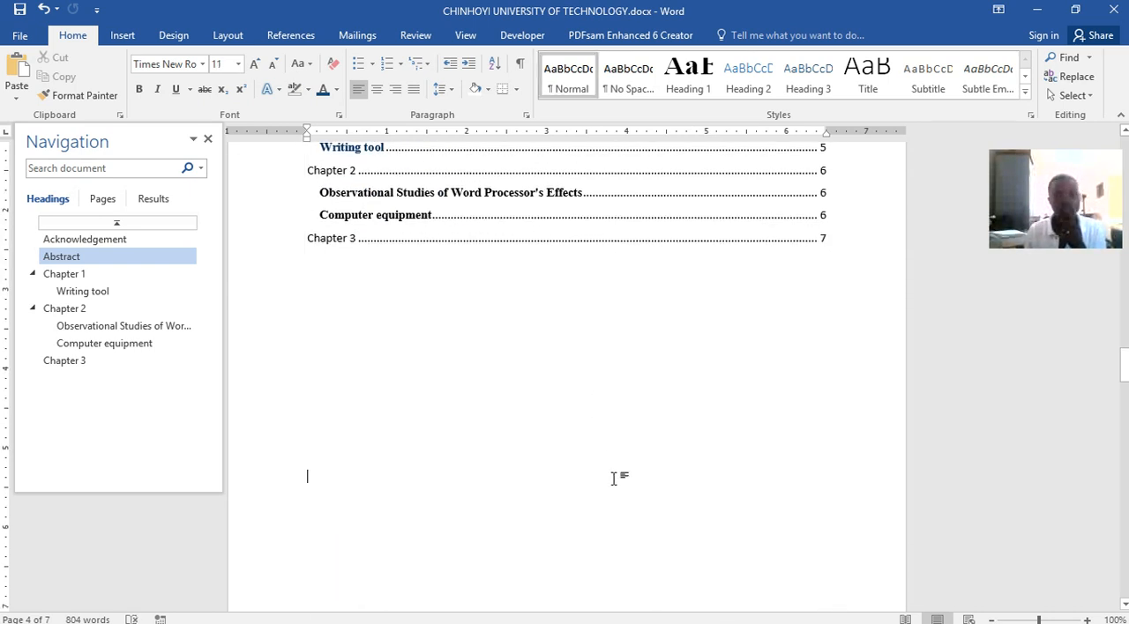
scroll(630, 388, "down", 5)
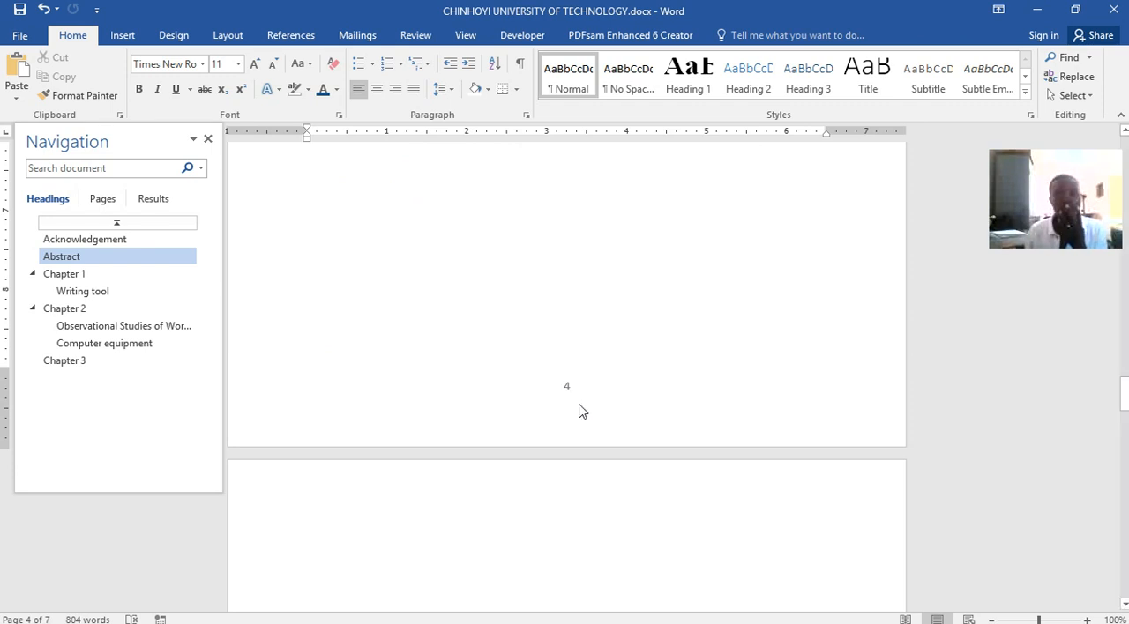
scroll(609, 497, "down", 4)
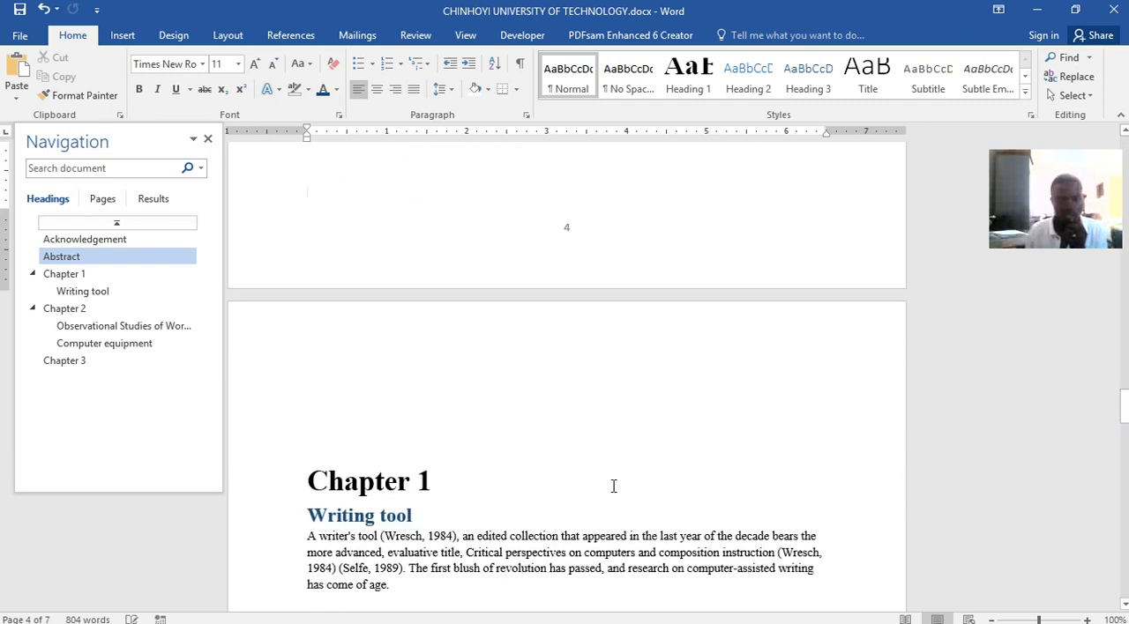
scroll(612, 489, "up", 1)
key("BackSpace")
key("BackSpace")
key("BackSpace")
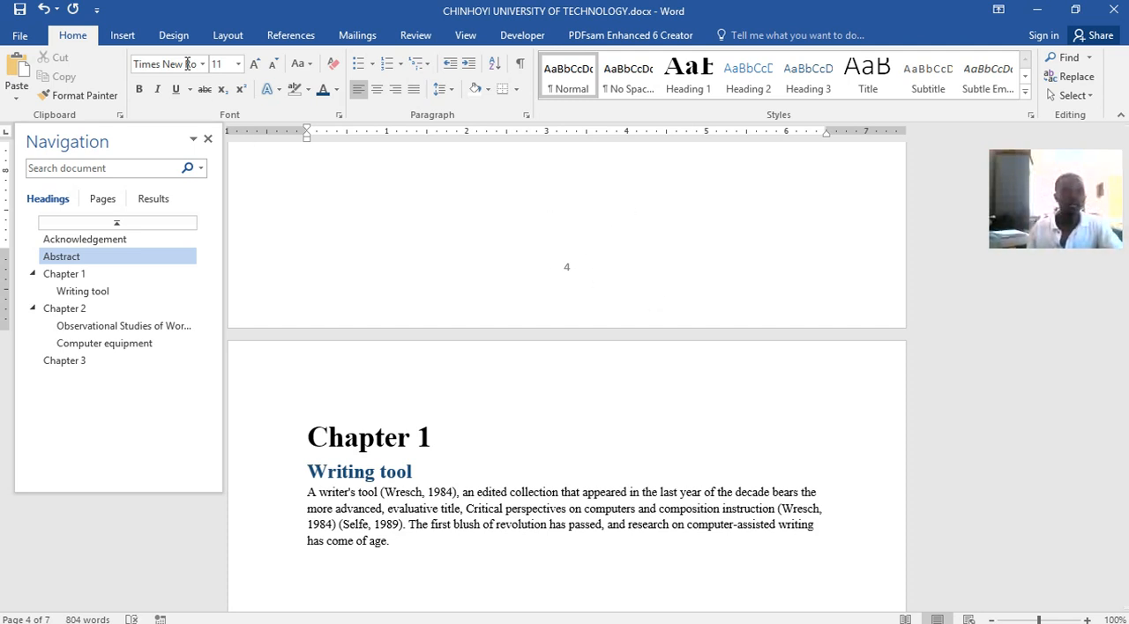
Insert a Next Page section break between the table of contents page and Chapter 1
left_click(227, 36)
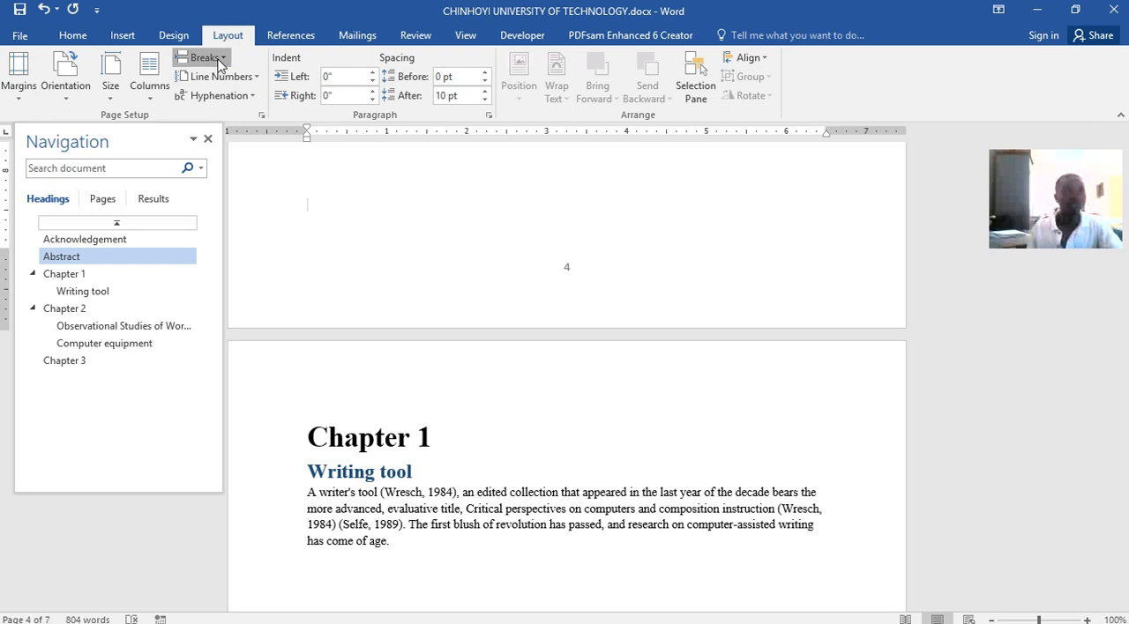
left_click(205, 57)
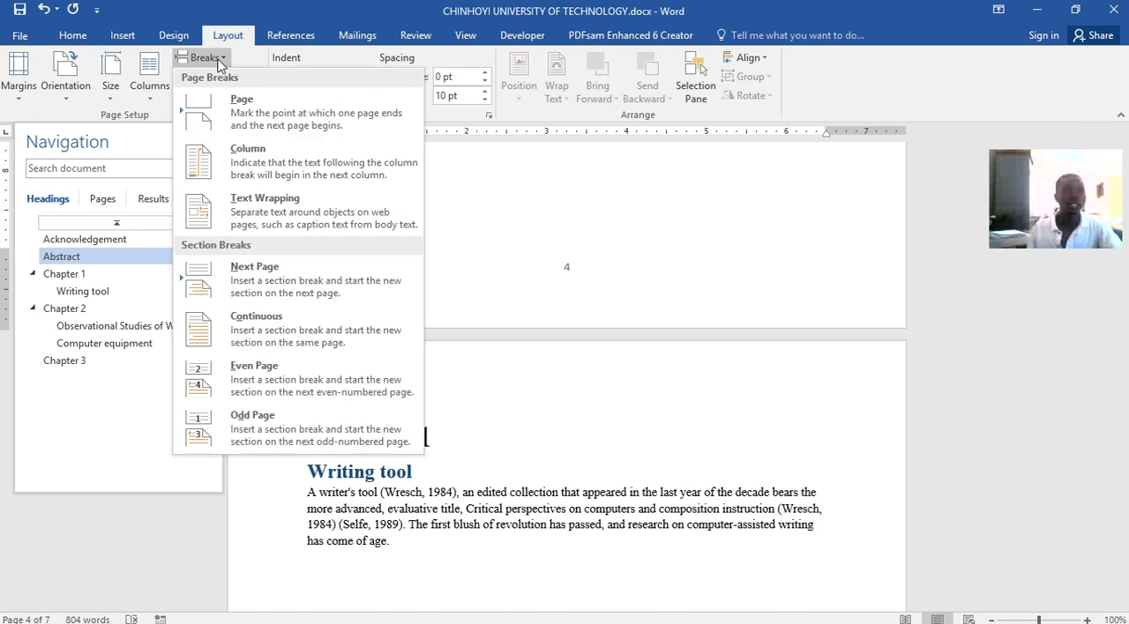
left_click(284, 284)
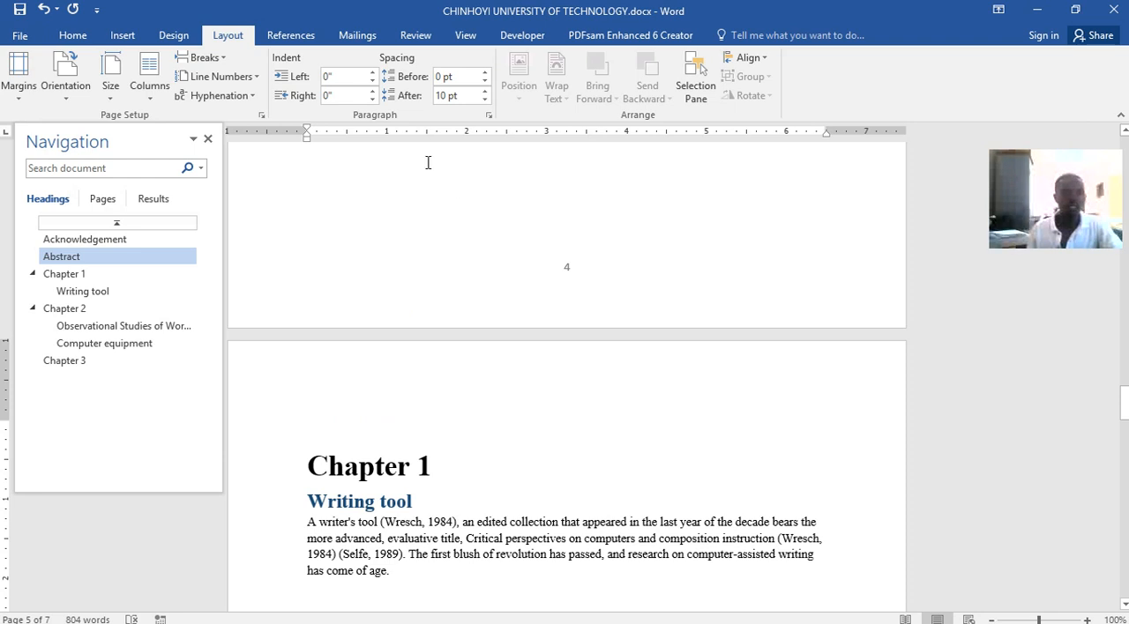
Restart the page numbering at 1 for the section that begins with Chapter 1
left_click(127, 39)
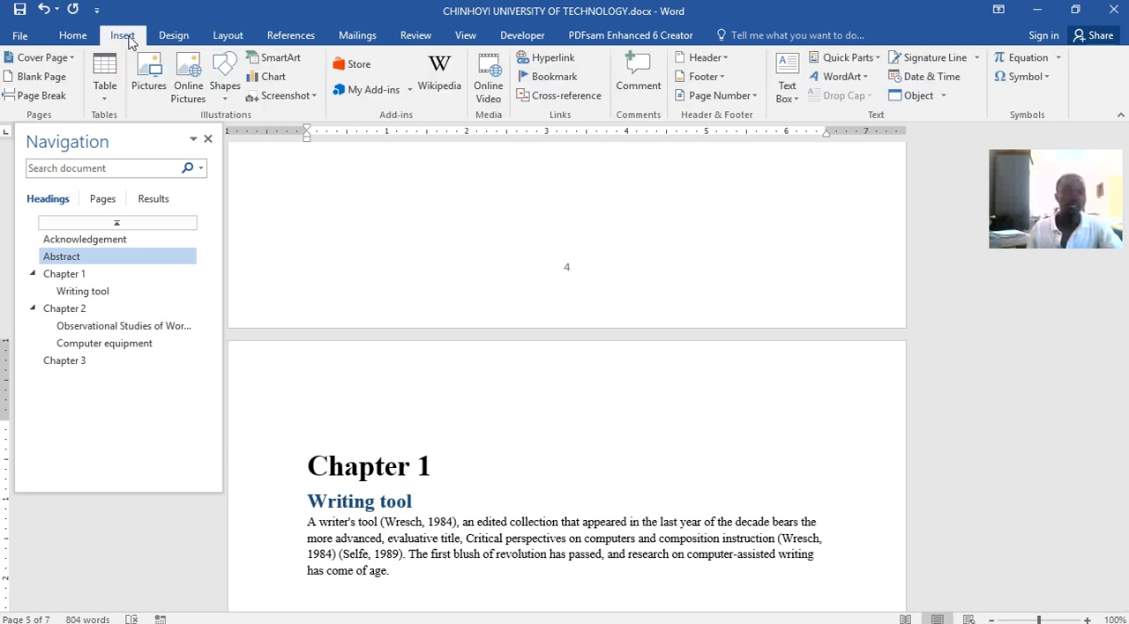
left_click(720, 95)
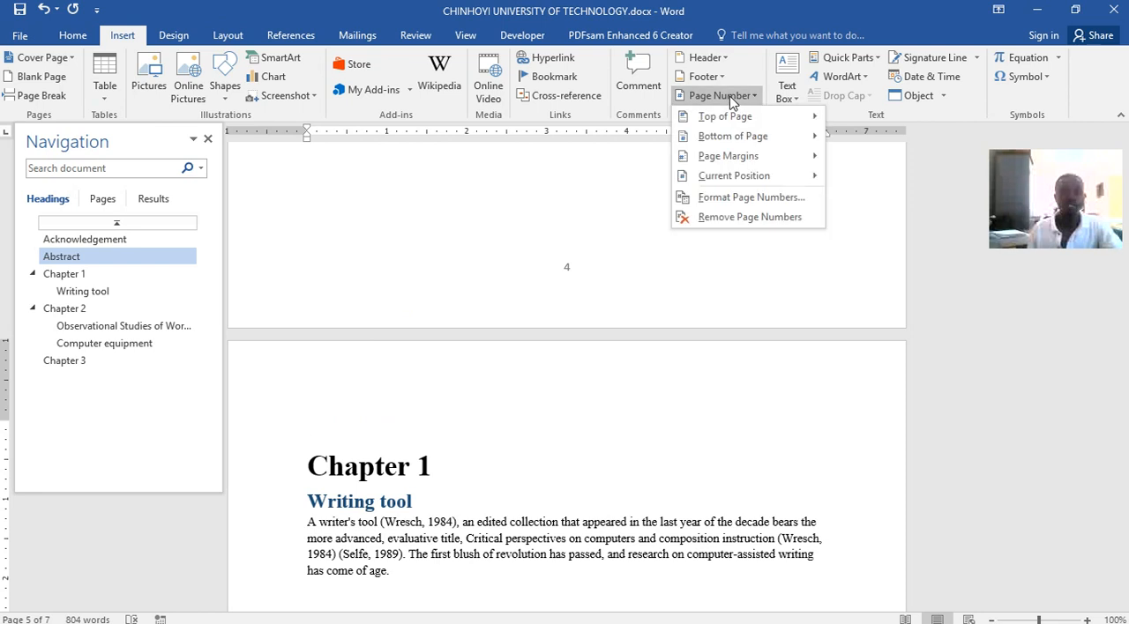
left_click(731, 198)
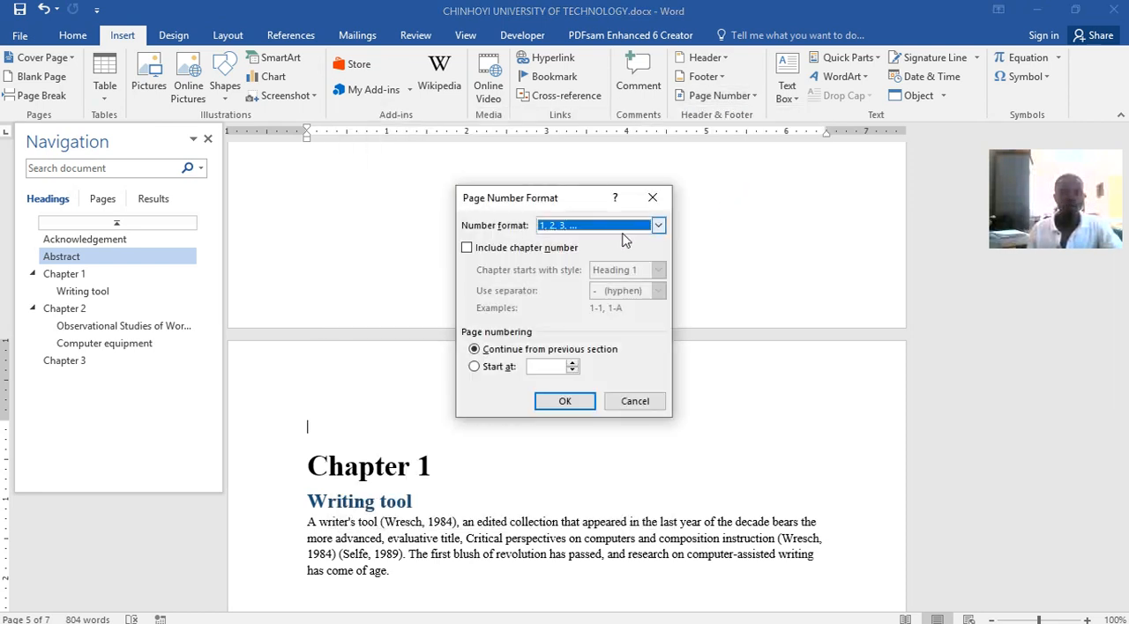
left_click(474, 367)
left_click(575, 401)
Examine the footer page numbers through the chapters and back across the contents, Abstract and Acknowledgement pages
scroll(575, 398, "down", 15)
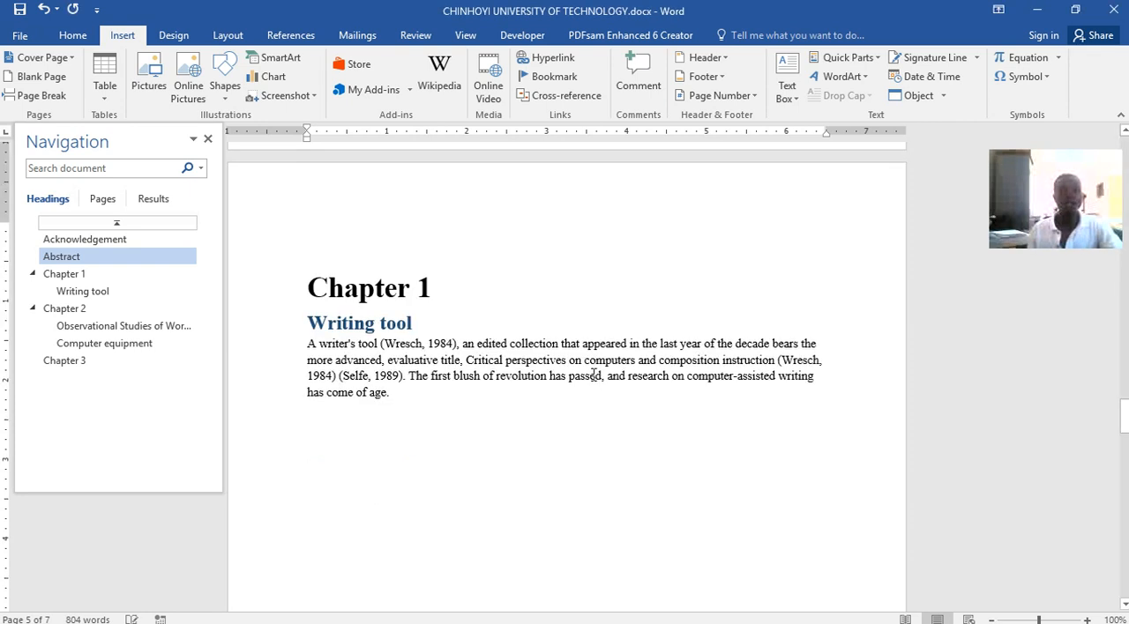
scroll(578, 398, "down", 1)
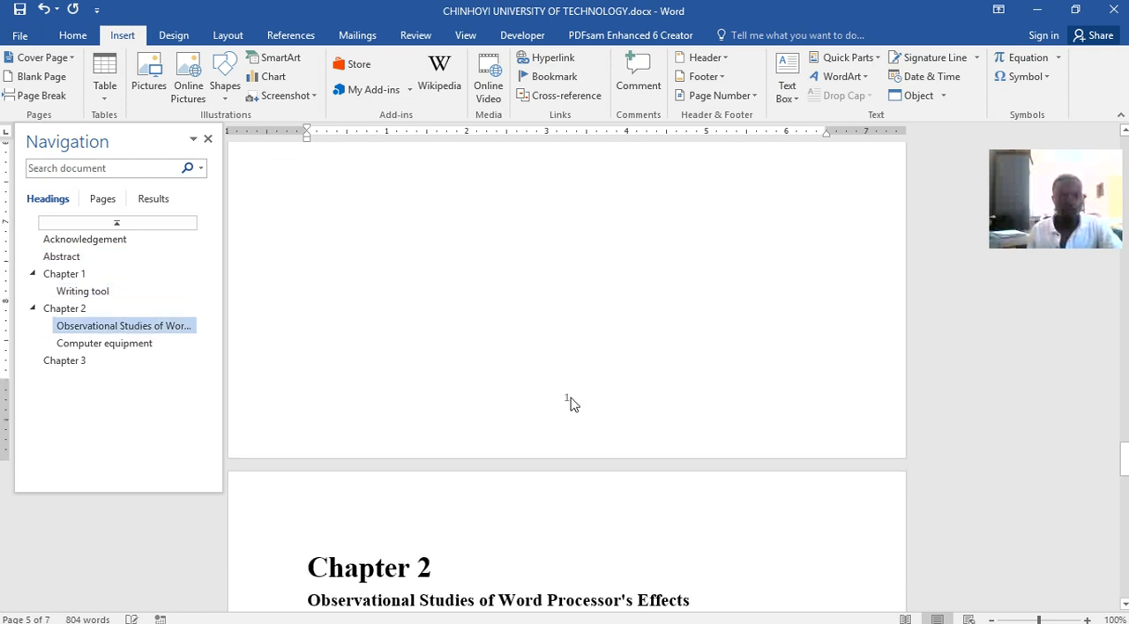
scroll(606, 387, "down", 20)
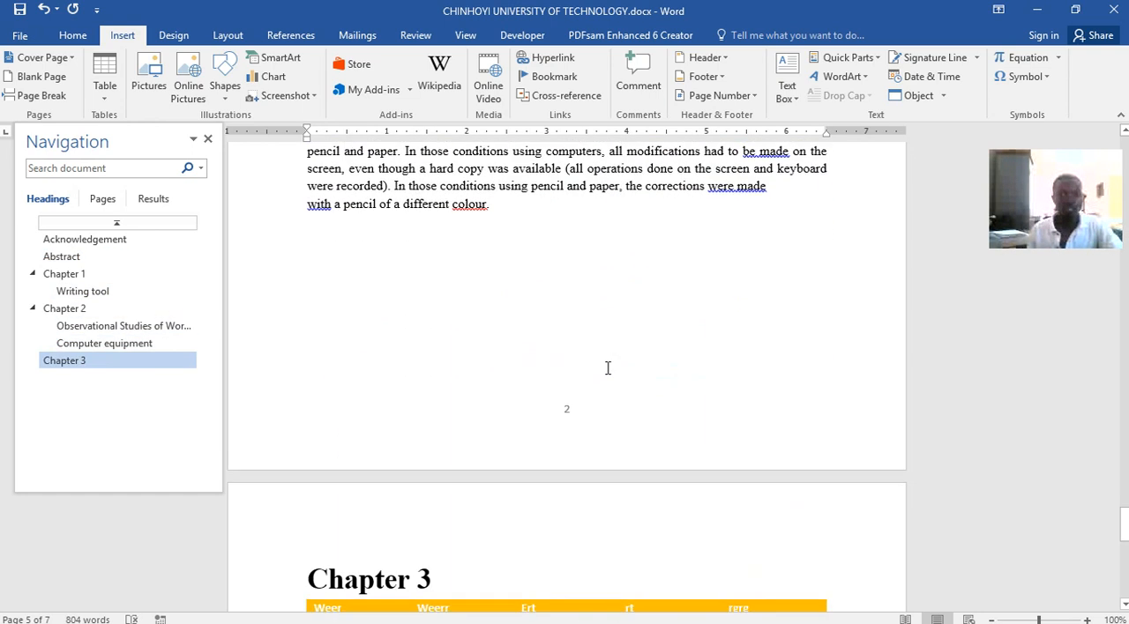
scroll(574, 409, "down", 18)
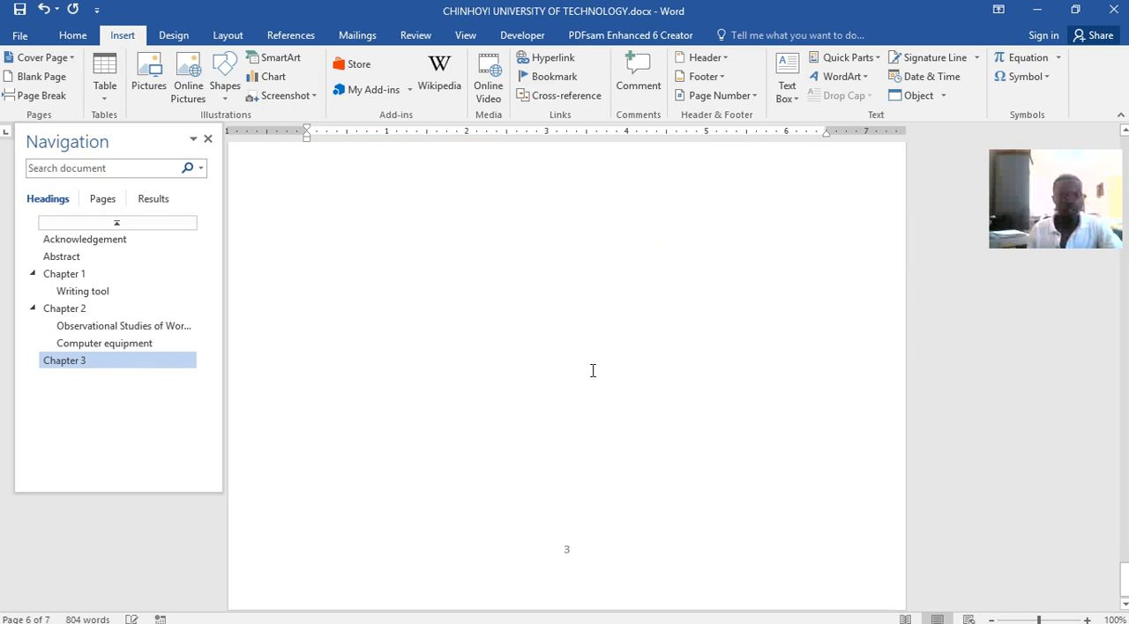
scroll(586, 431, "up", 20)
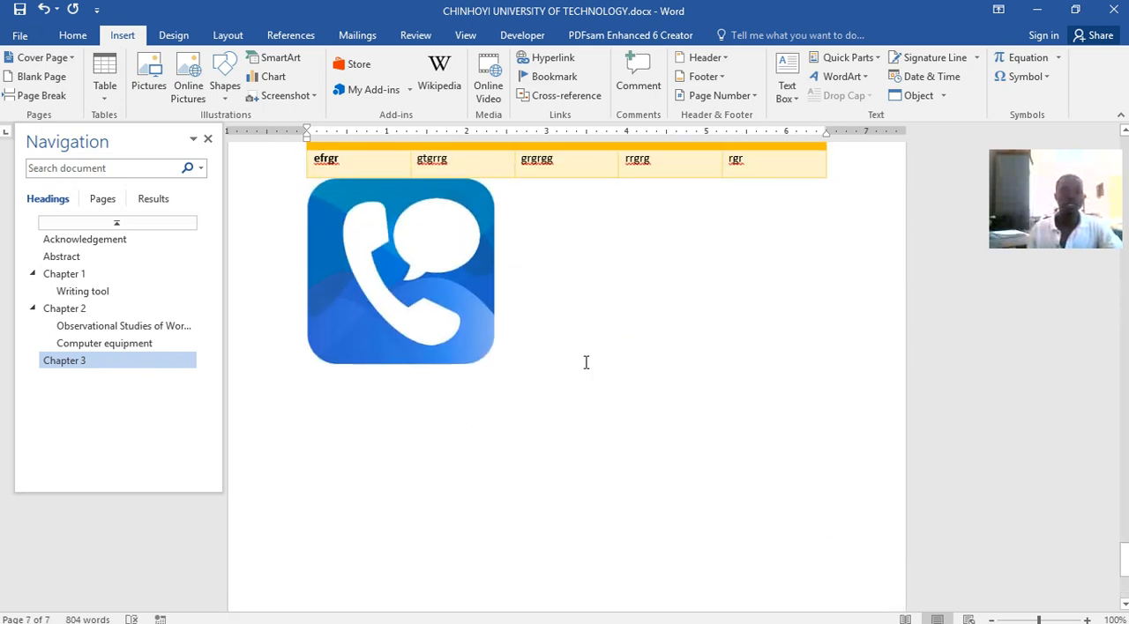
scroll(586, 362, "up", 20)
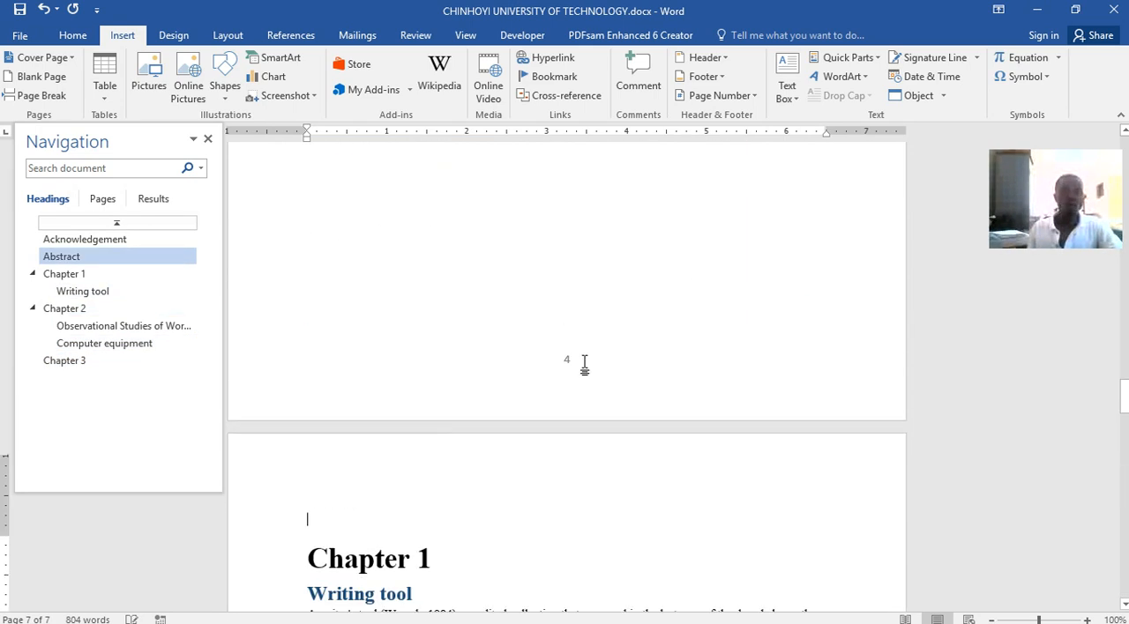
scroll(586, 415, "down", 3)
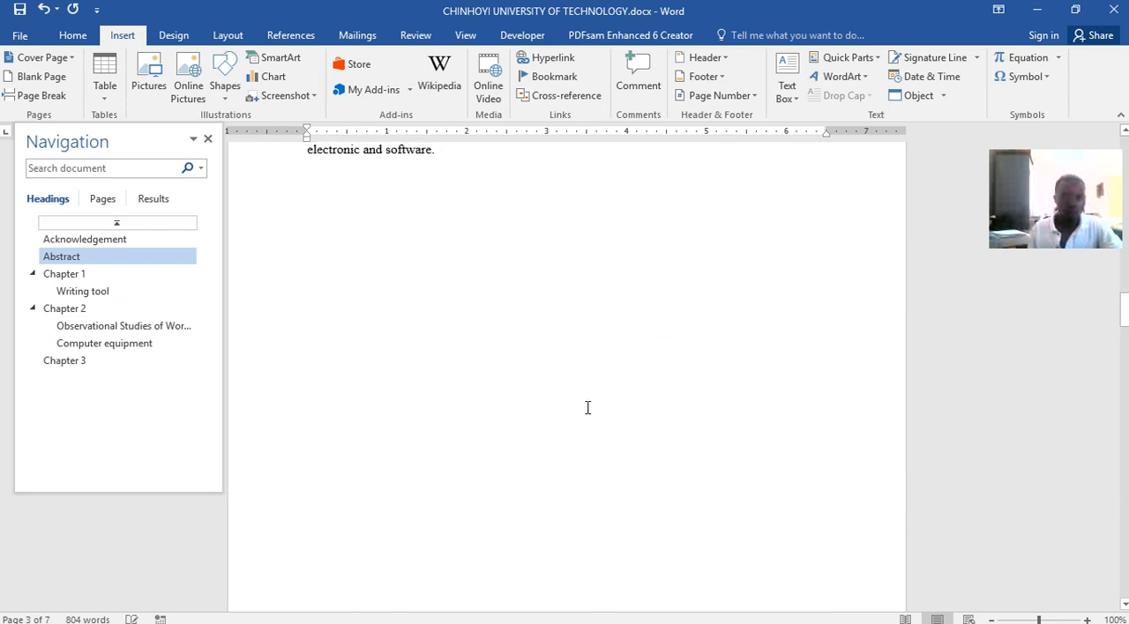
scroll(563, 404, "up", 12)
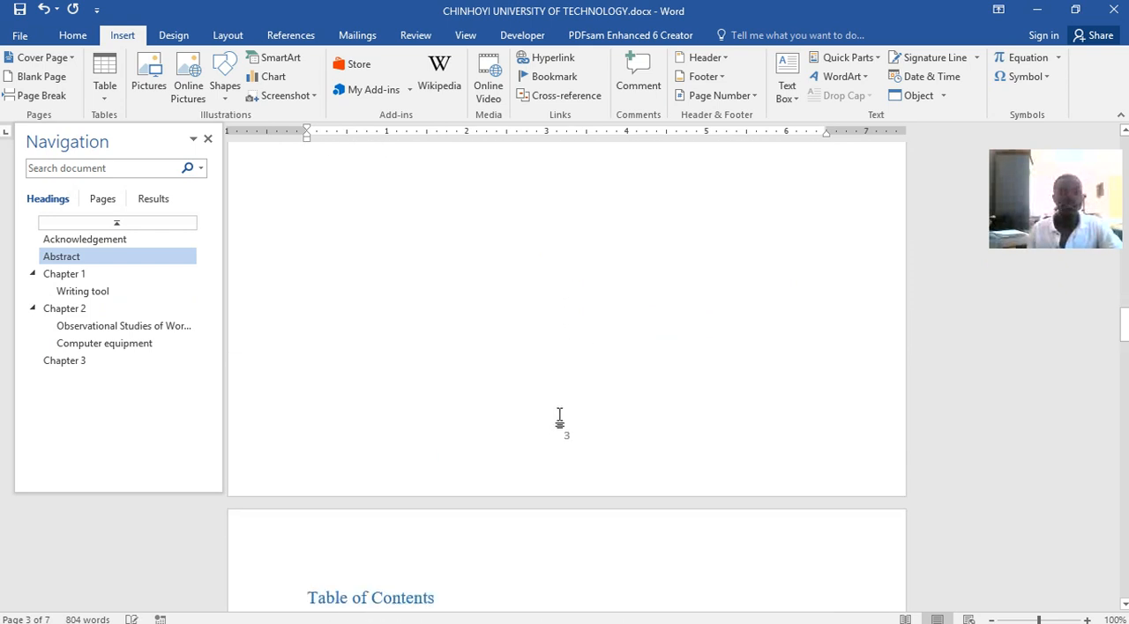
scroll(562, 399, "up", 5)
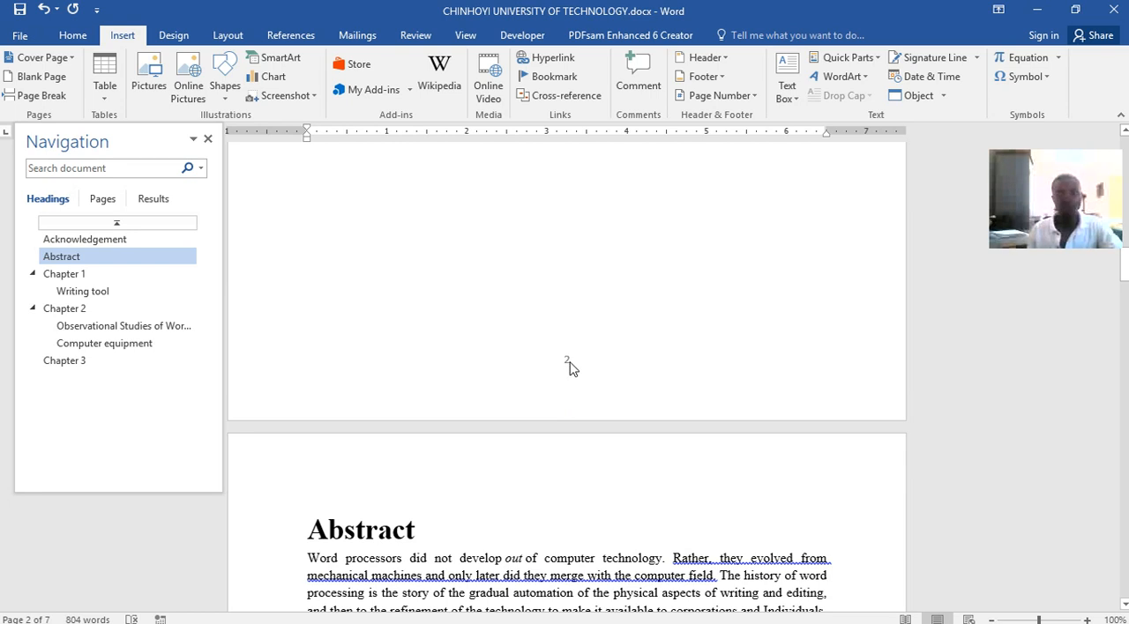
Format the first section's footer page numbers as i, ii, iii starting at i, and return to the body text
double_click(568, 366)
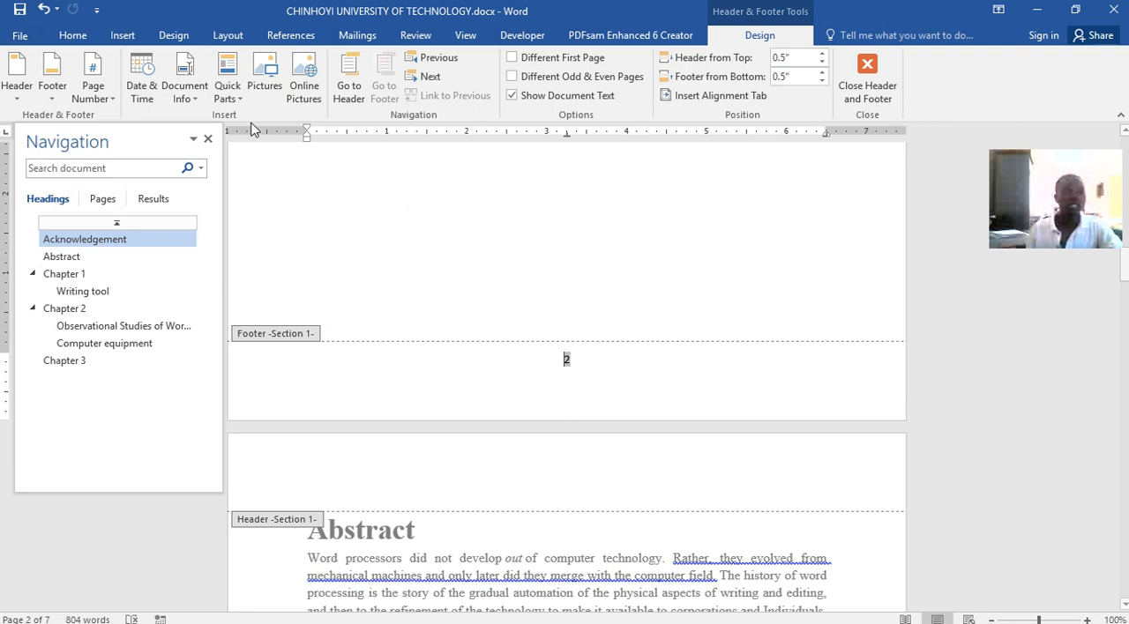
left_click(109, 99)
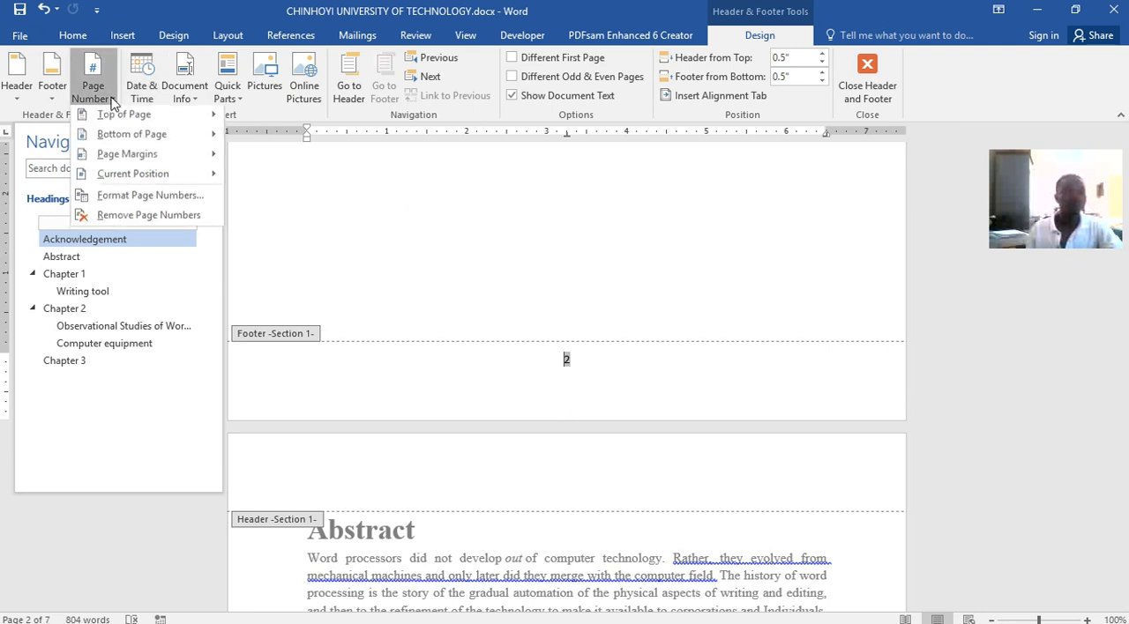
left_click(124, 197)
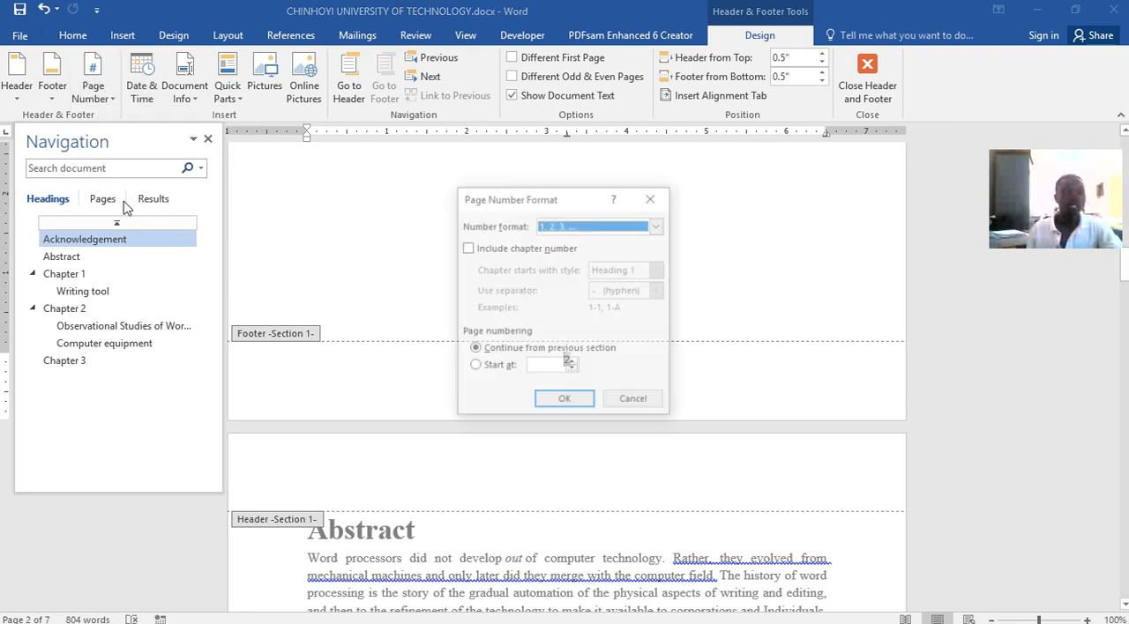
left_click(658, 226)
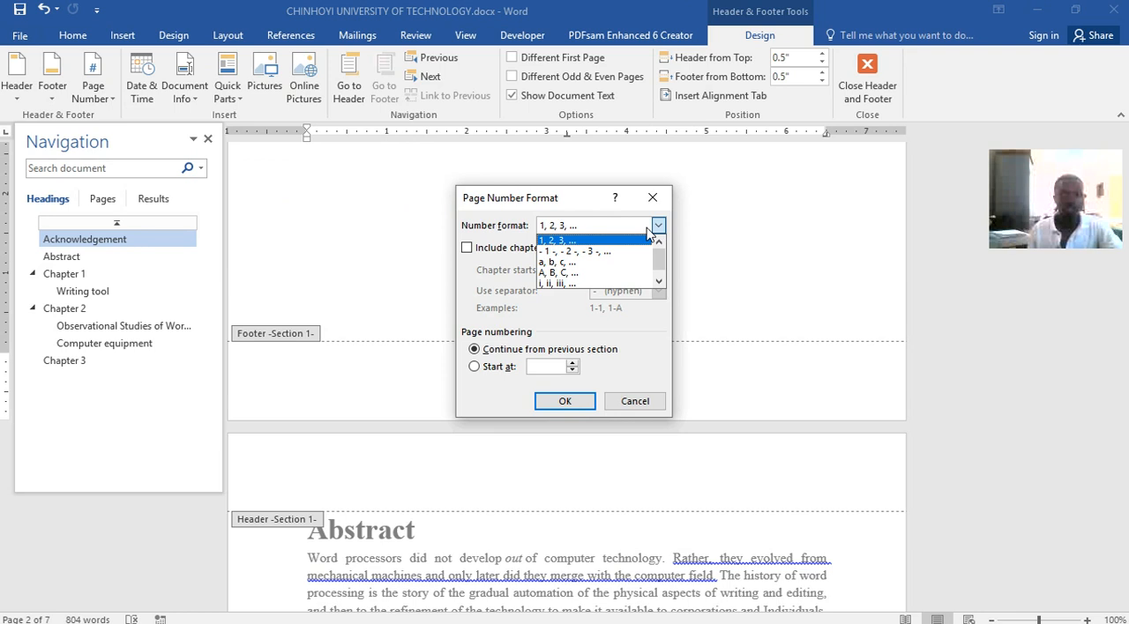
left_click(558, 283)
left_click(497, 368)
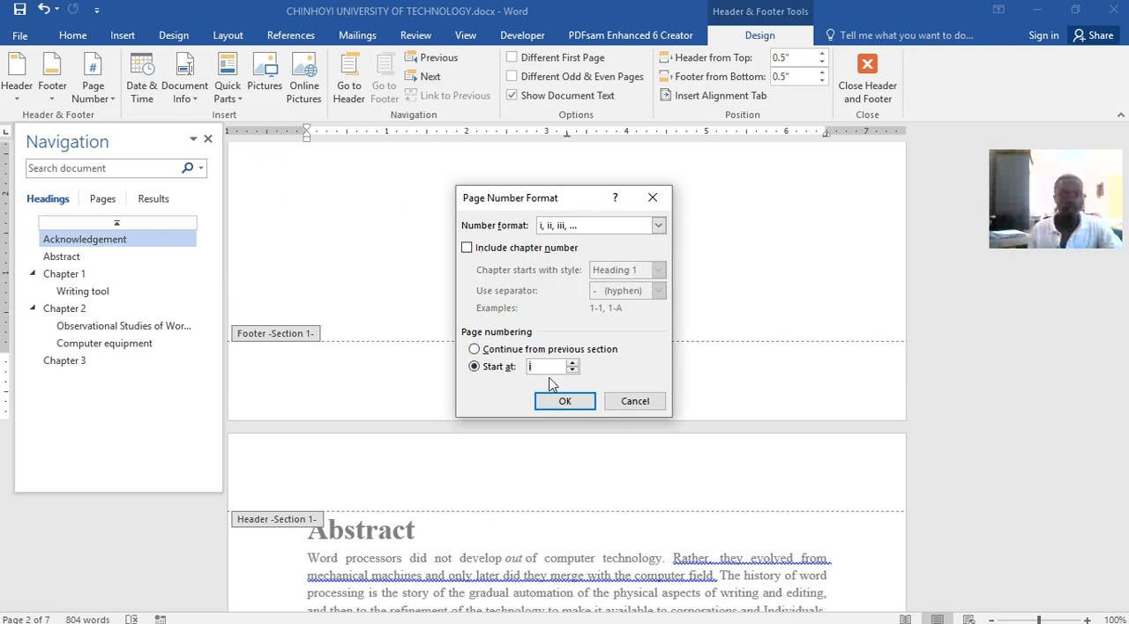
left_click(565, 402)
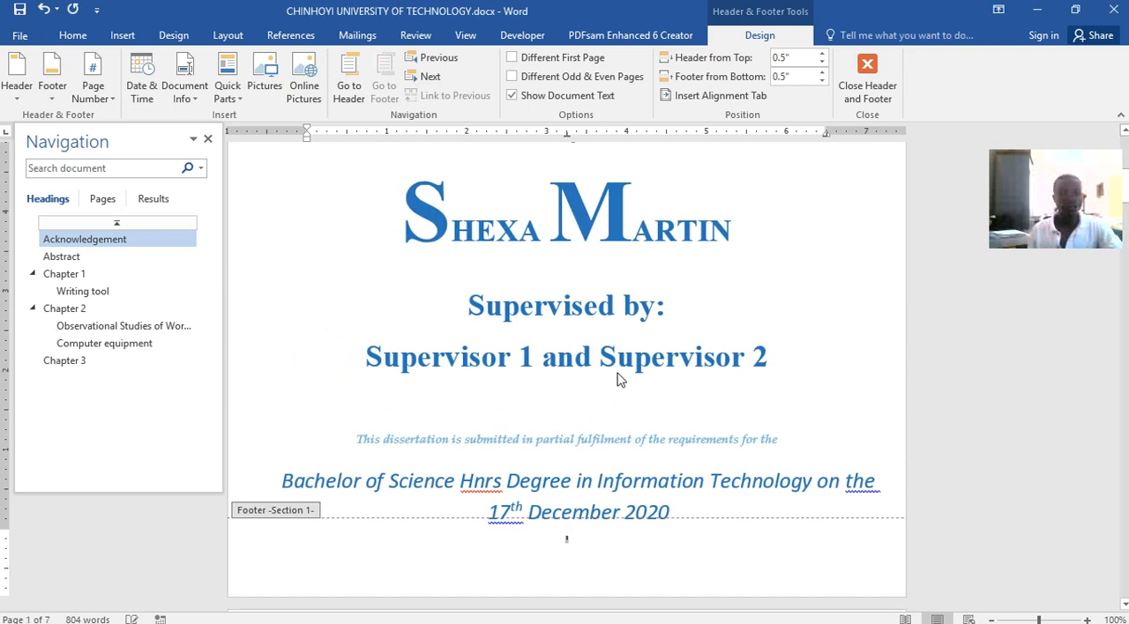
scroll(628, 524, "down", 1)
double_click(314, 330)
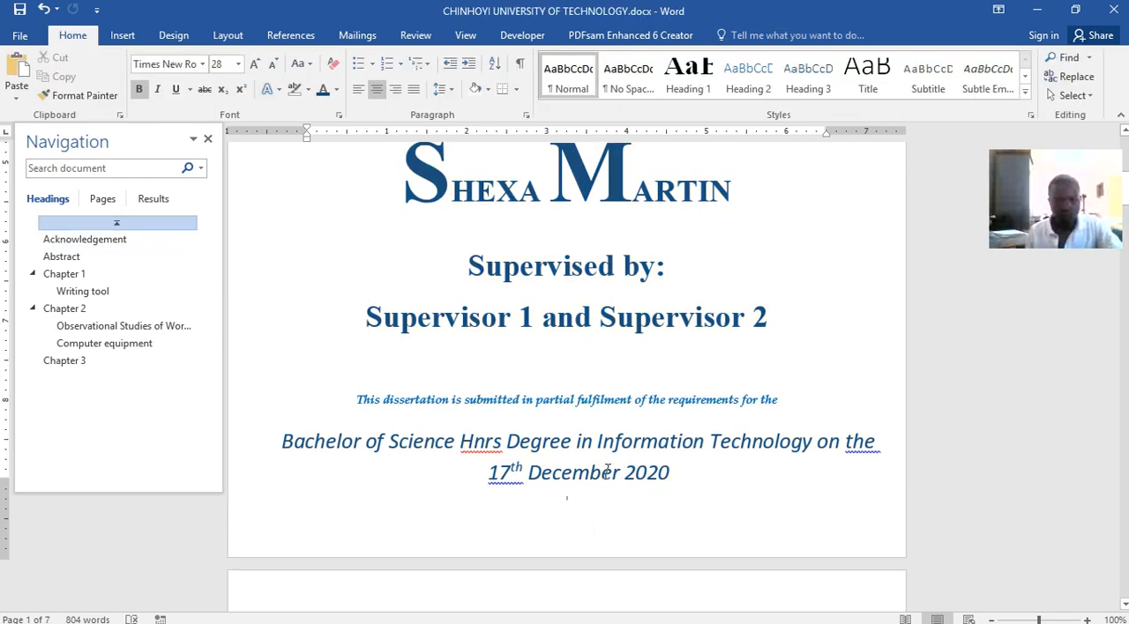
Enlarge the view and check the footer page numbers from the cover page through the front matter to Chapter 2
scroll(703, 521, "up", 8)
scroll(673, 429, "down", 7)
scroll(670, 418, "up", 2)
scroll(671, 418, "up", 6)
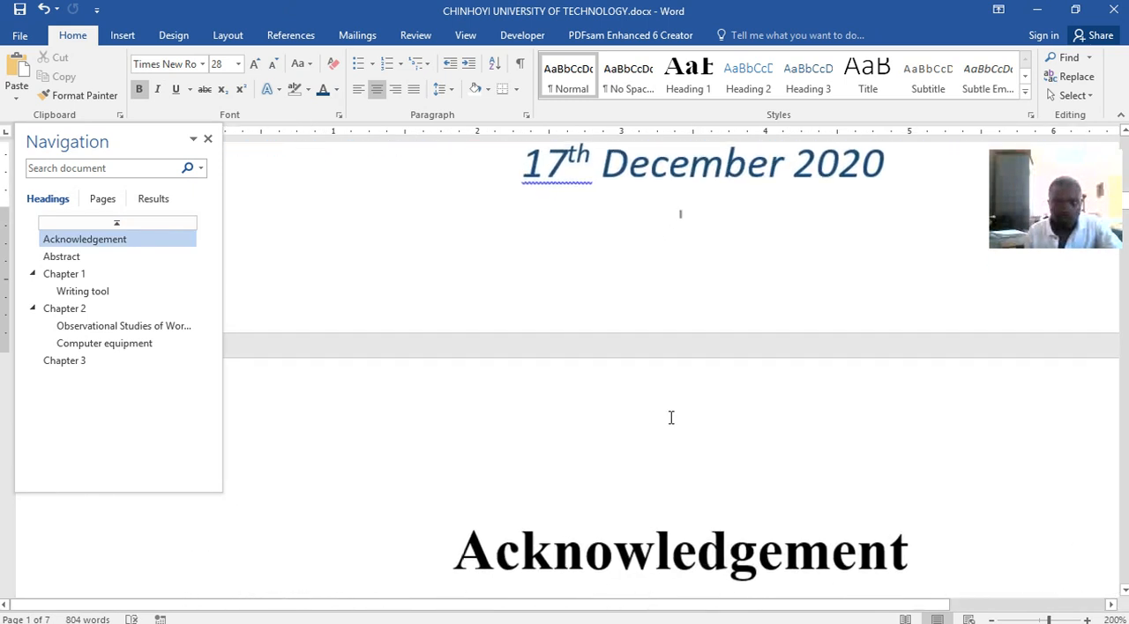
scroll(674, 408, "down", 10)
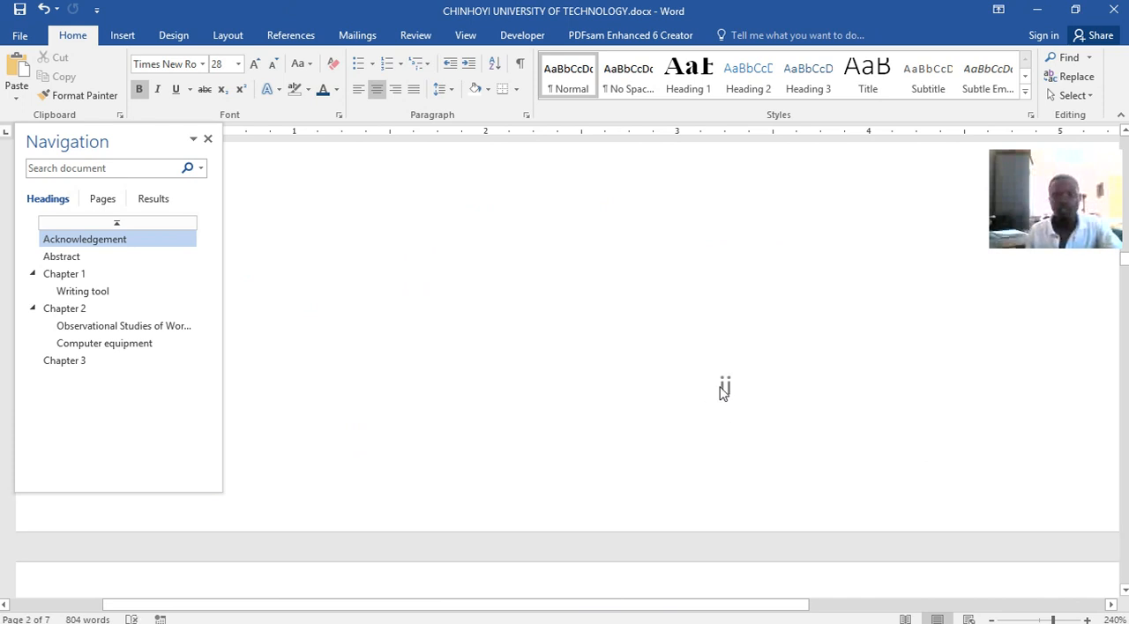
scroll(737, 388, "down", 5)
scroll(736, 391, "down", 8)
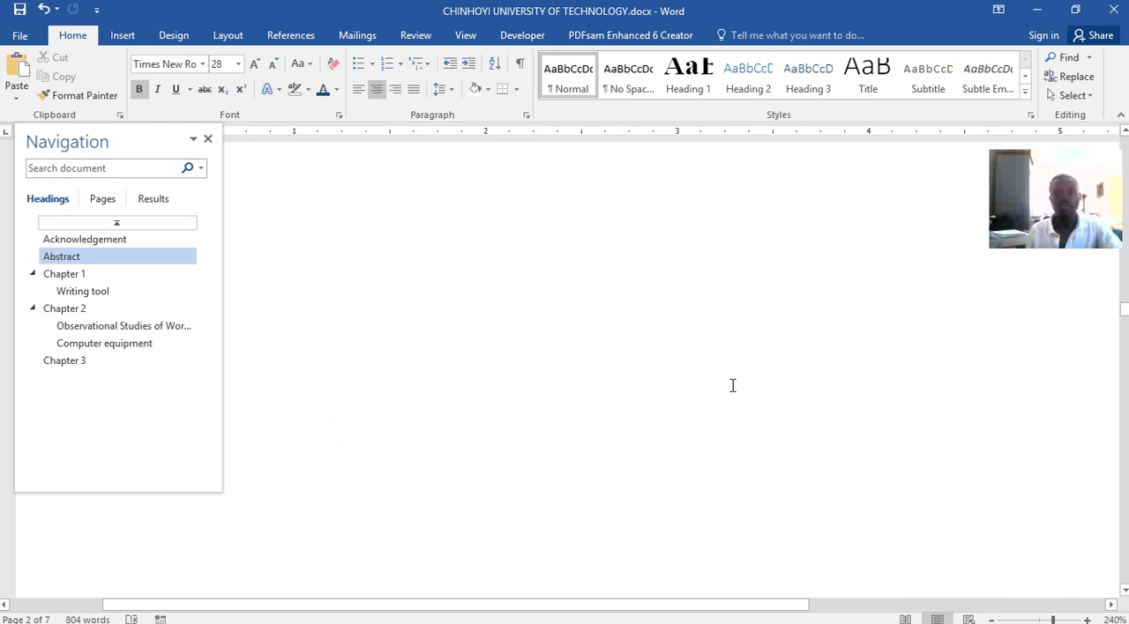
scroll(679, 326, "down", 10)
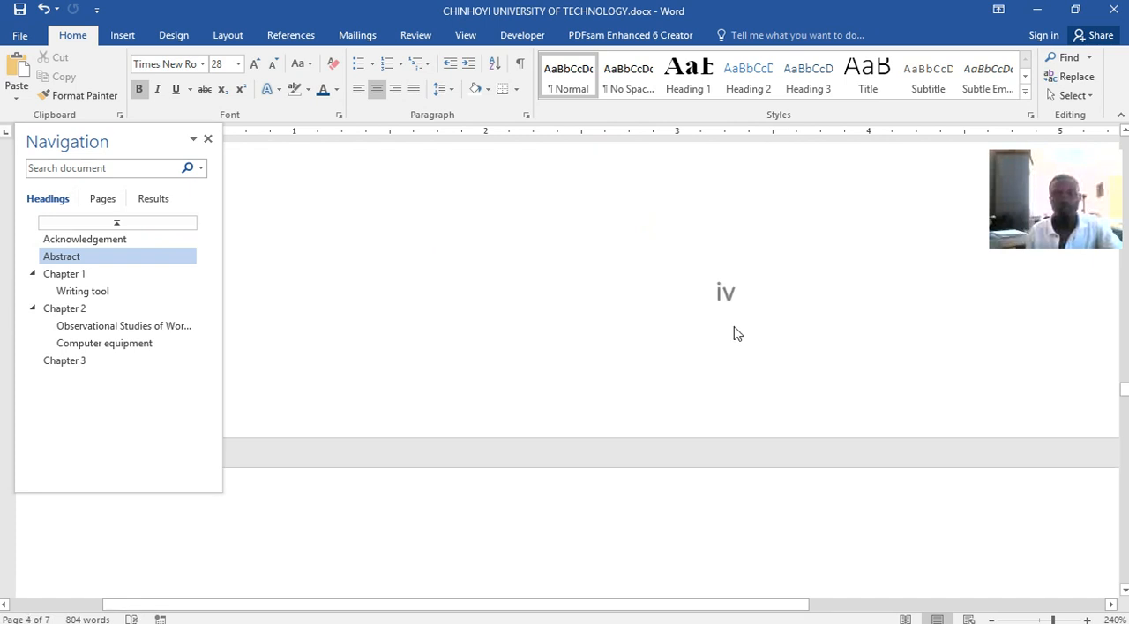
scroll(705, 344, "down", 10)
scroll(650, 321, "down", 5)
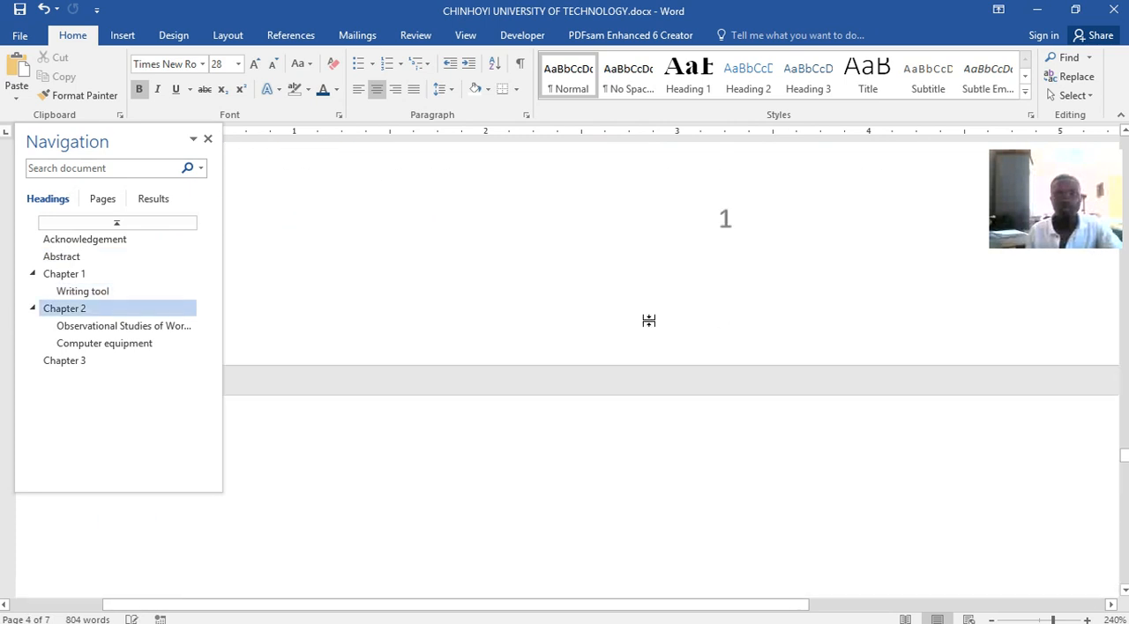
scroll(715, 314, "down", 15)
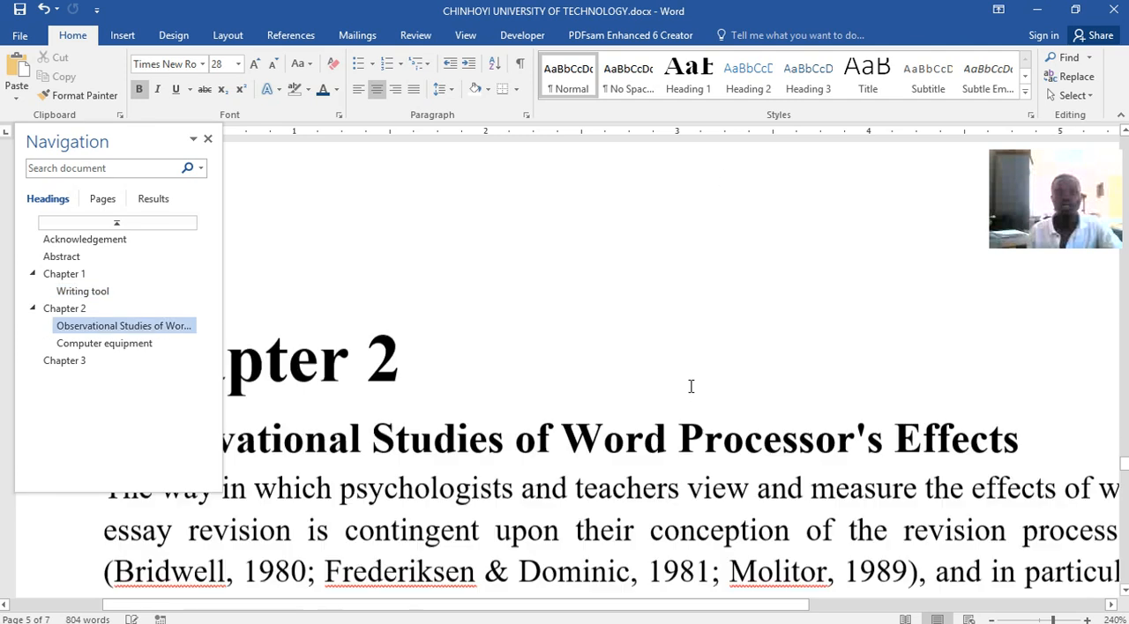
scroll(691, 389, "down", 2)
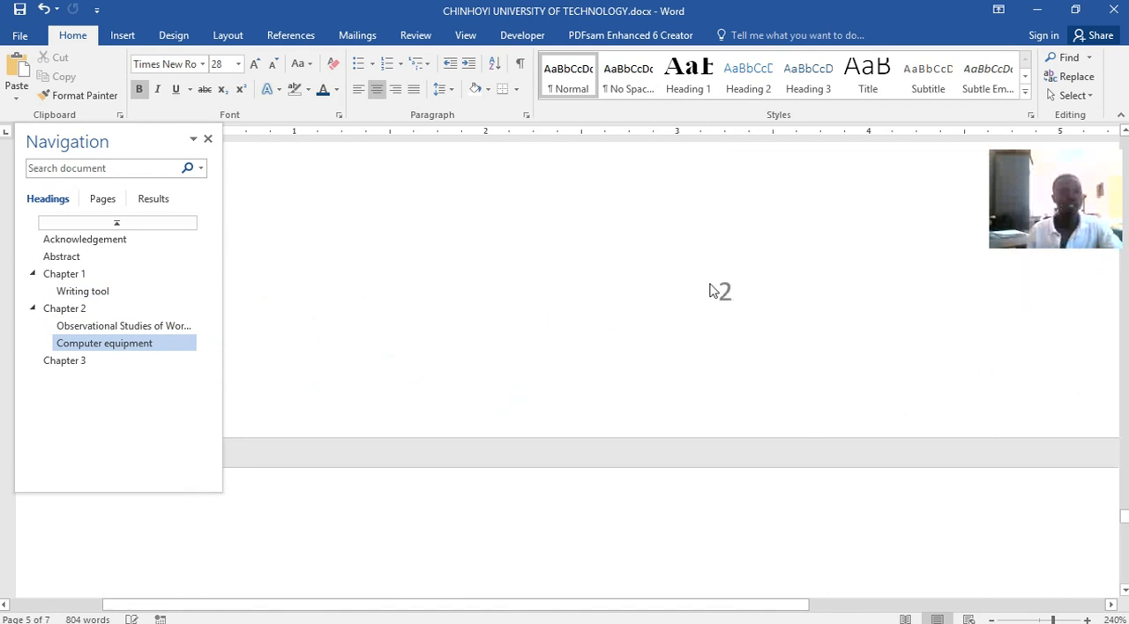
Finish checking the footer page numbers, switch to Word lecture.docx and examine the watermark on its contents page
scroll(632, 362, "up", 1, "ctrl")
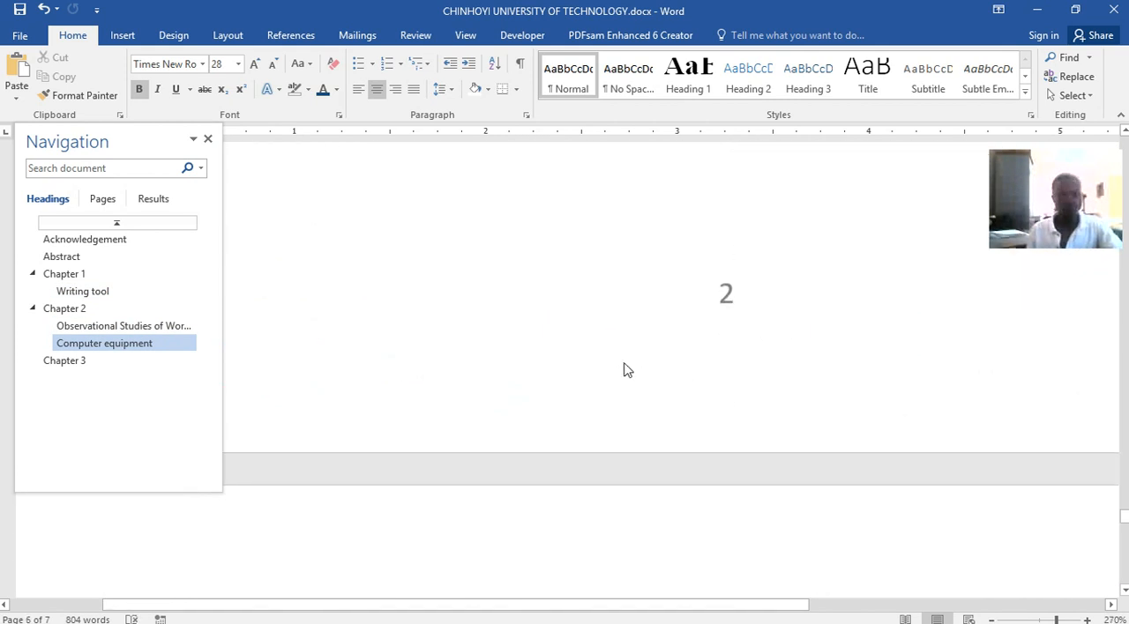
scroll(624, 369, "down", 16, "ctrl")
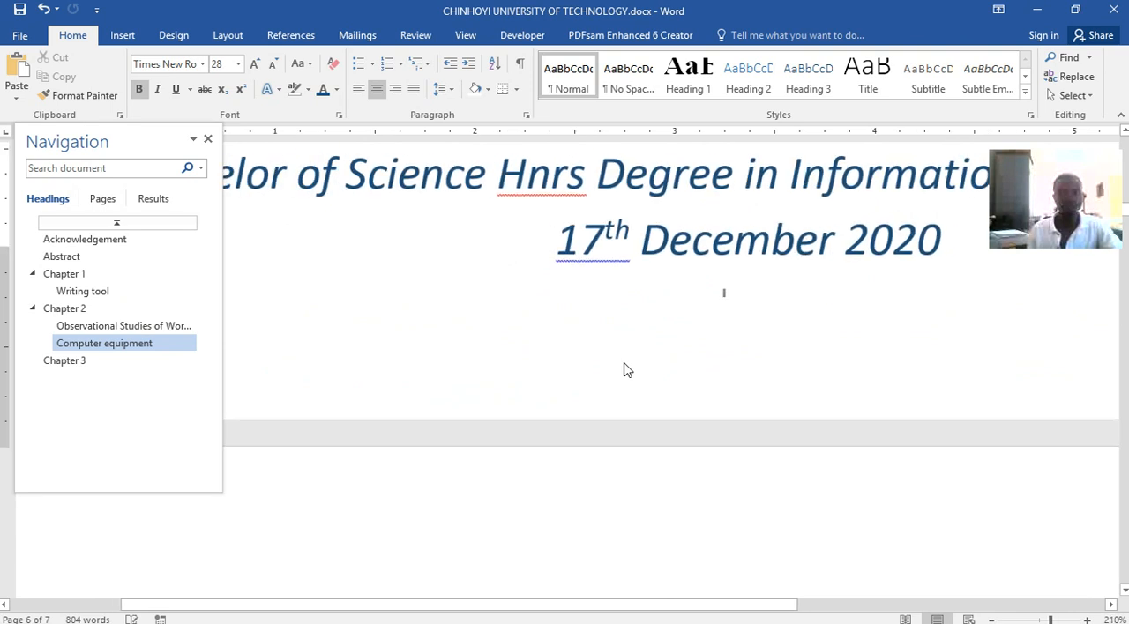
scroll(624, 364, "down", 1)
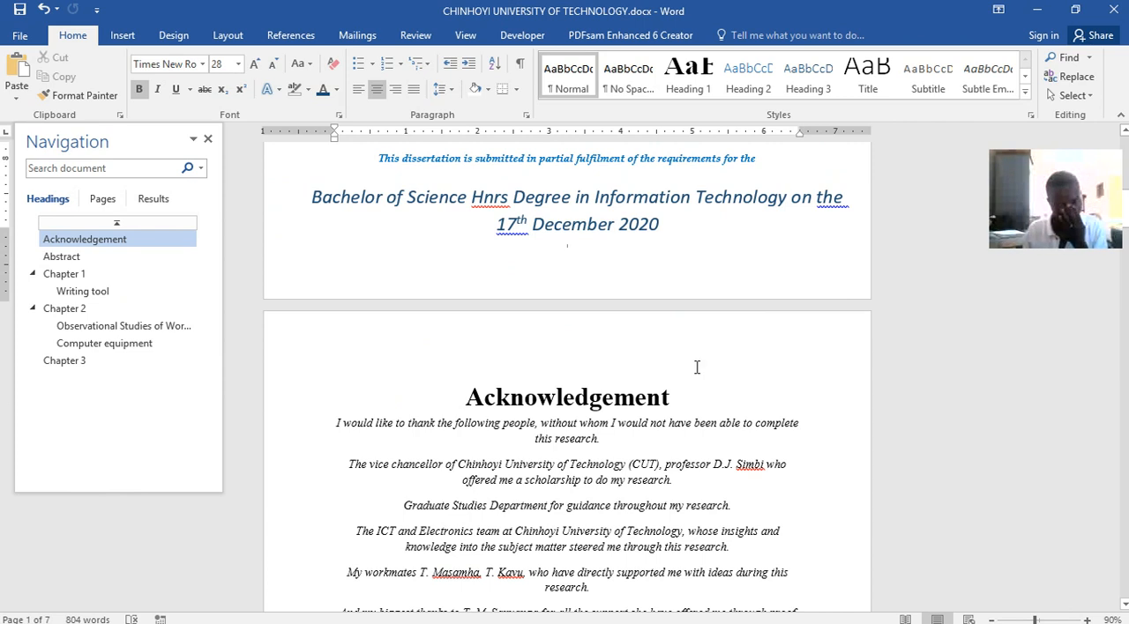
mouse_move(586, 615)
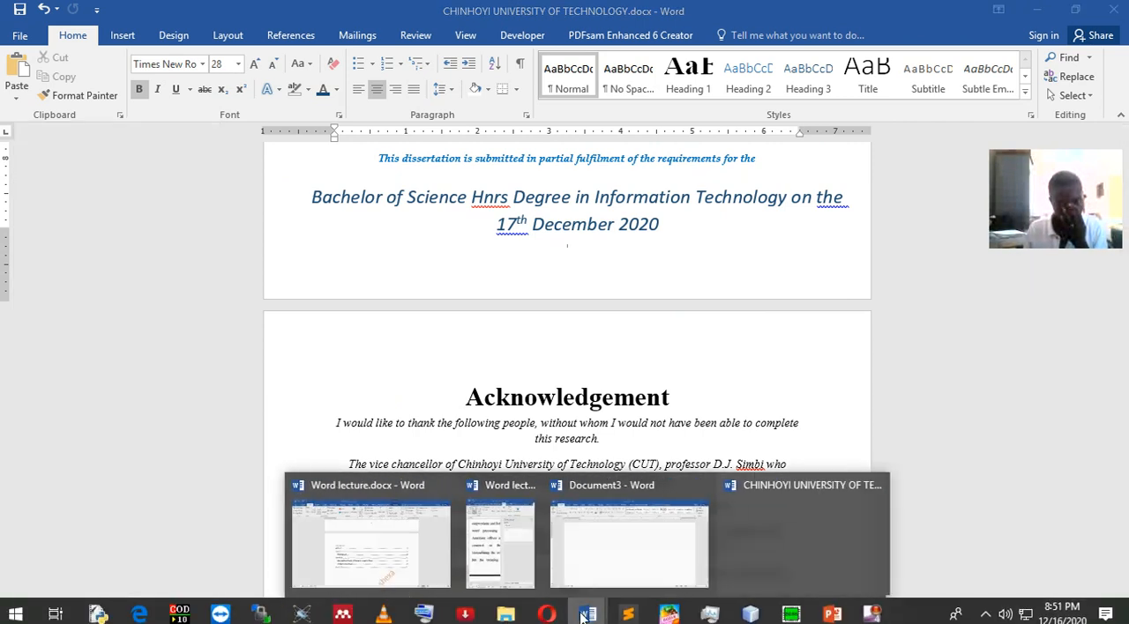
left_click(397, 538)
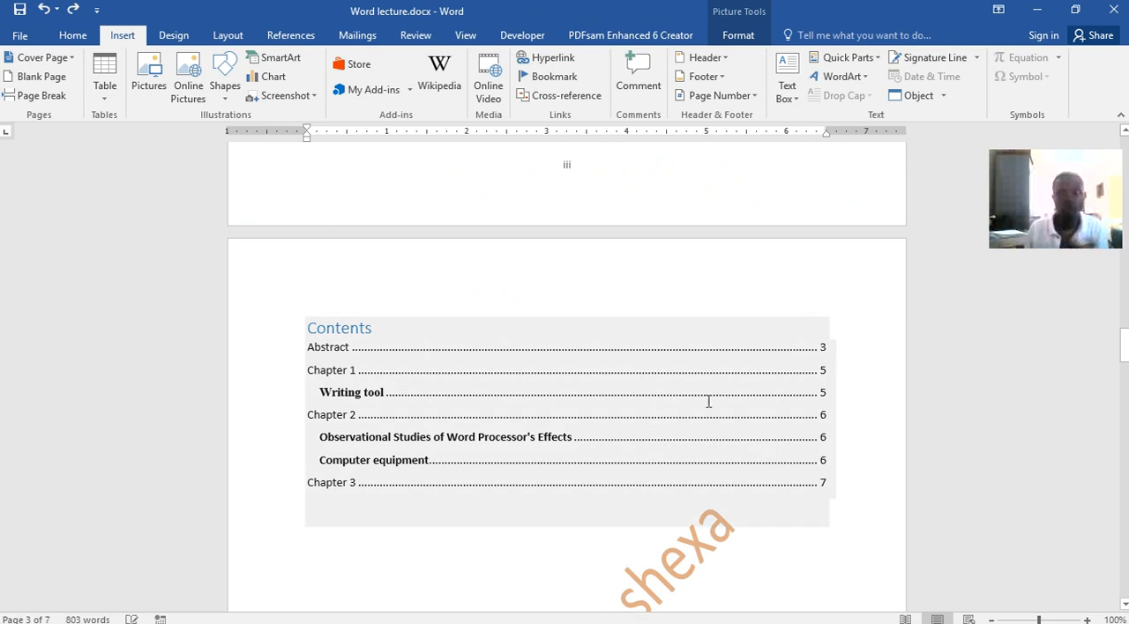
scroll(682, 395, "down", 5)
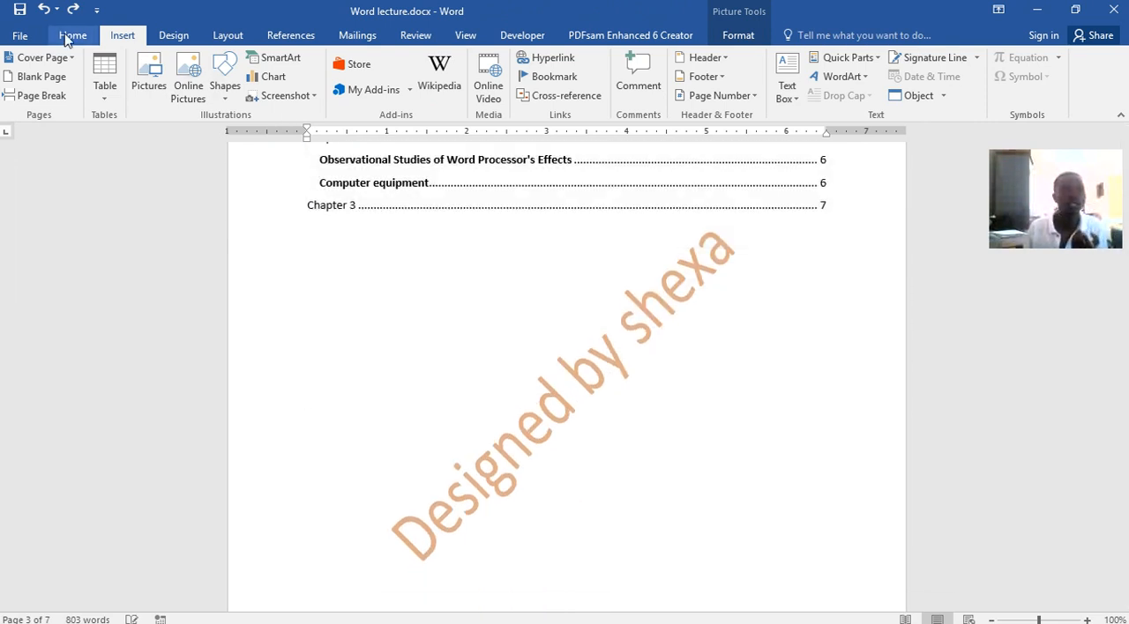
Inspect the custom text watermark settings of the lecture file without changing them, and return to the university document
left_click(172, 36)
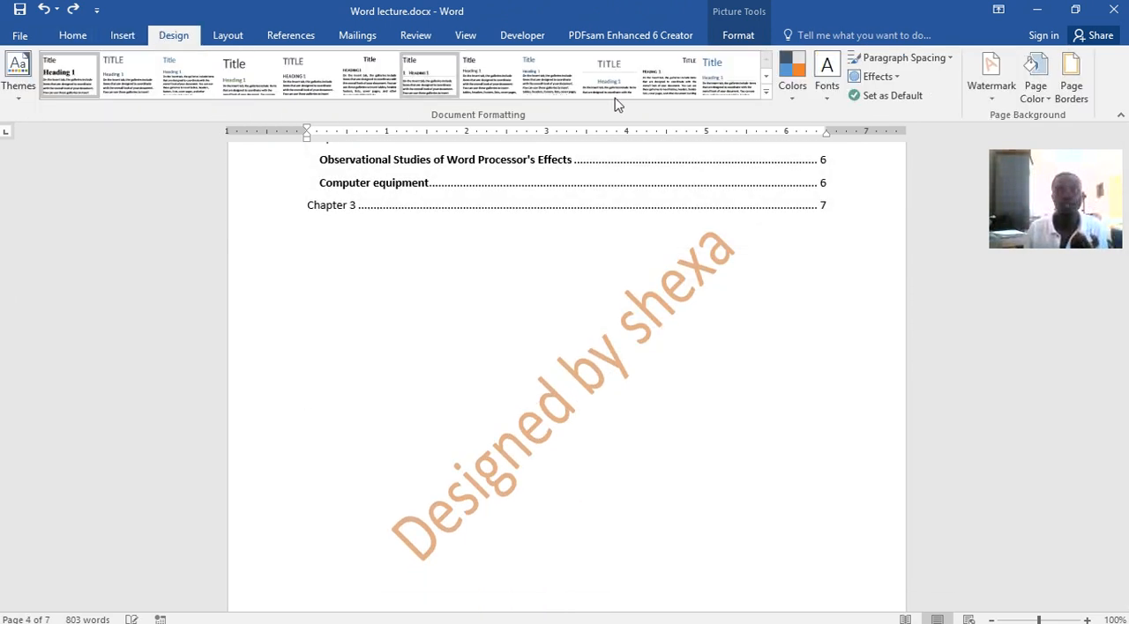
left_click(998, 99)
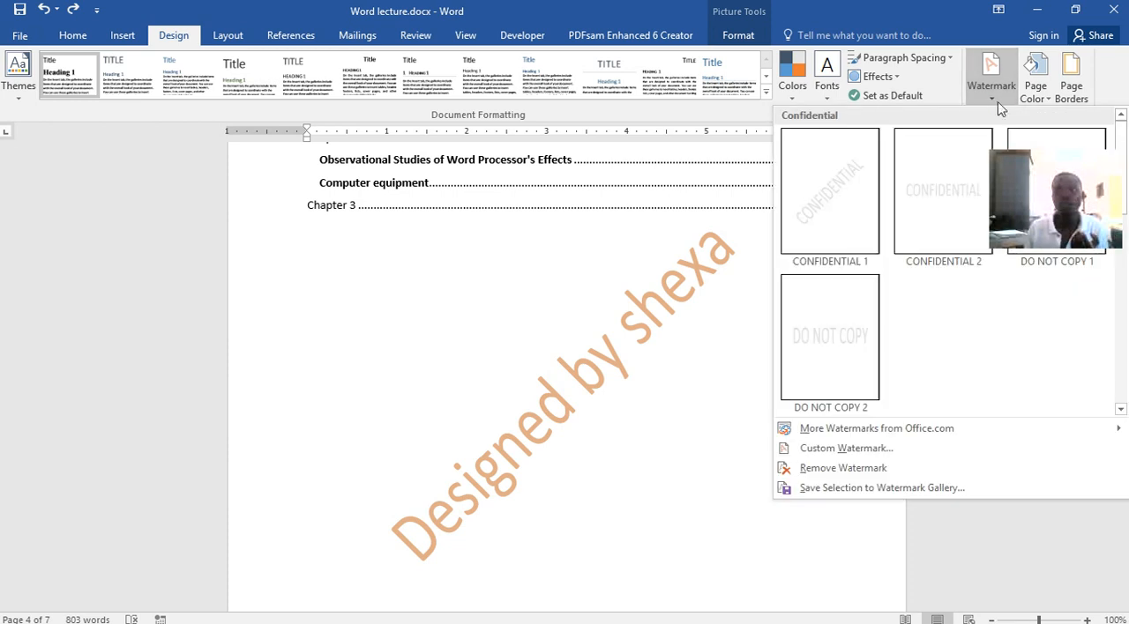
left_click(913, 96)
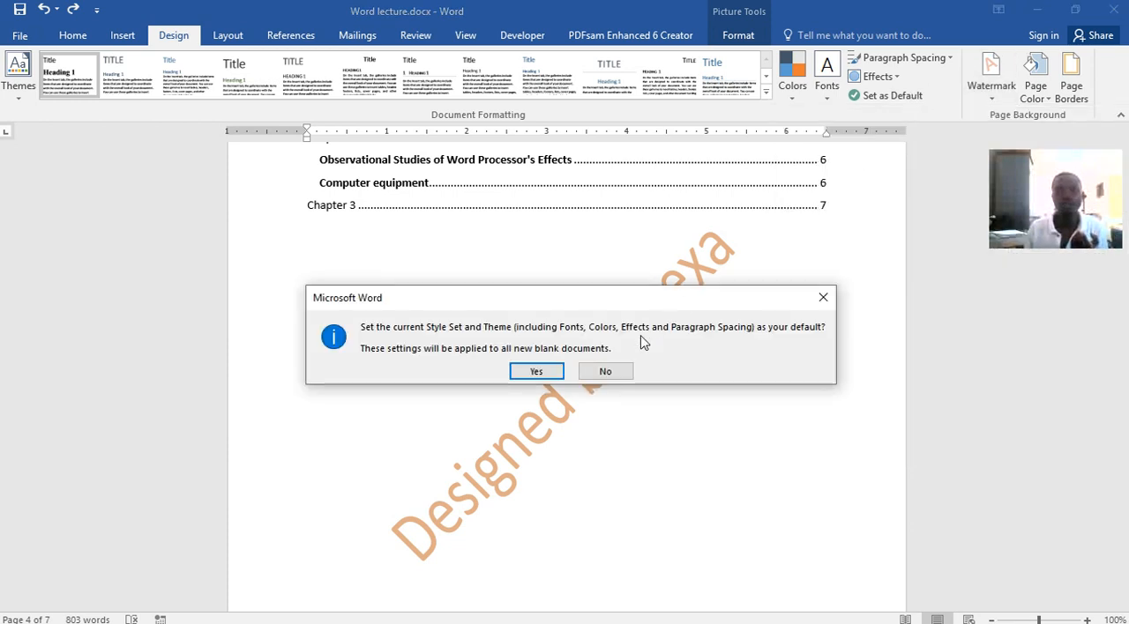
left_click(821, 299)
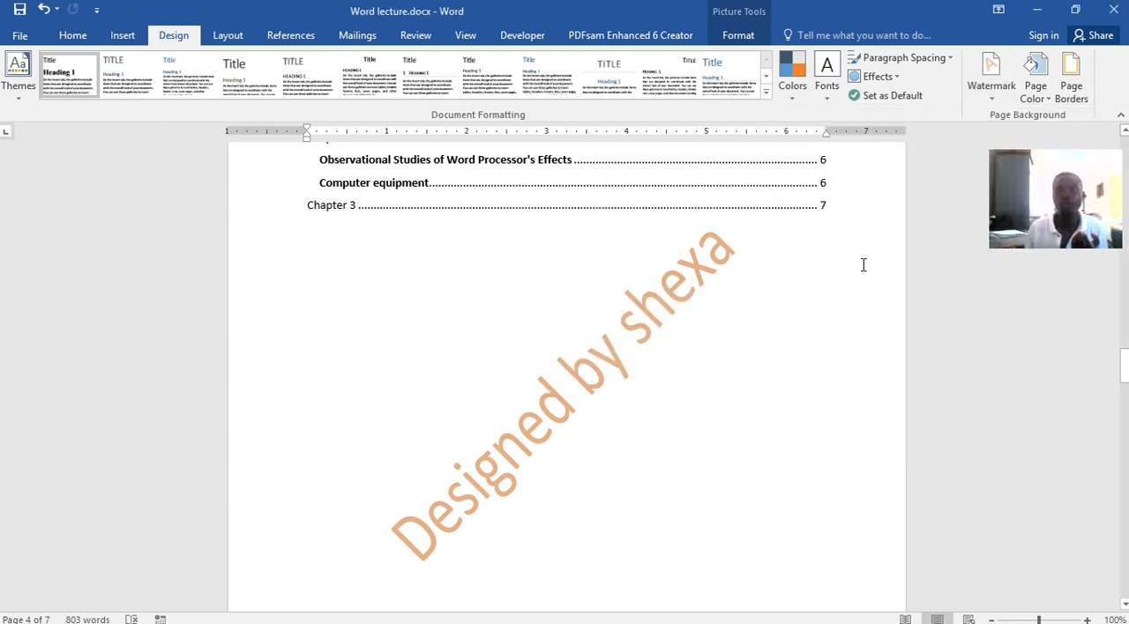
left_click(1007, 104)
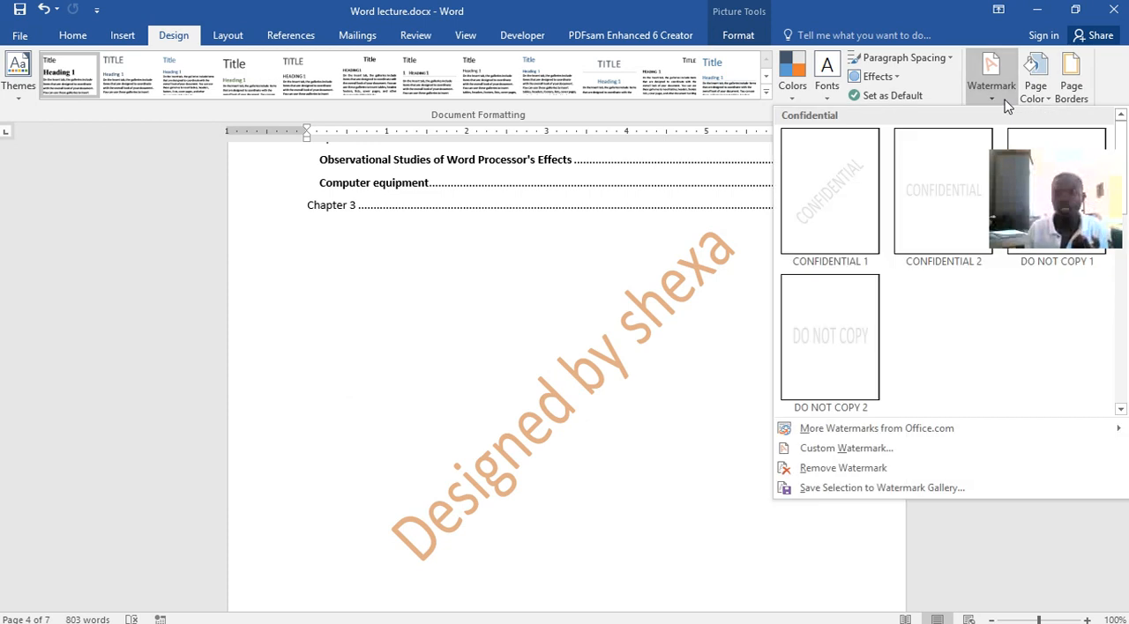
left_click(846, 447)
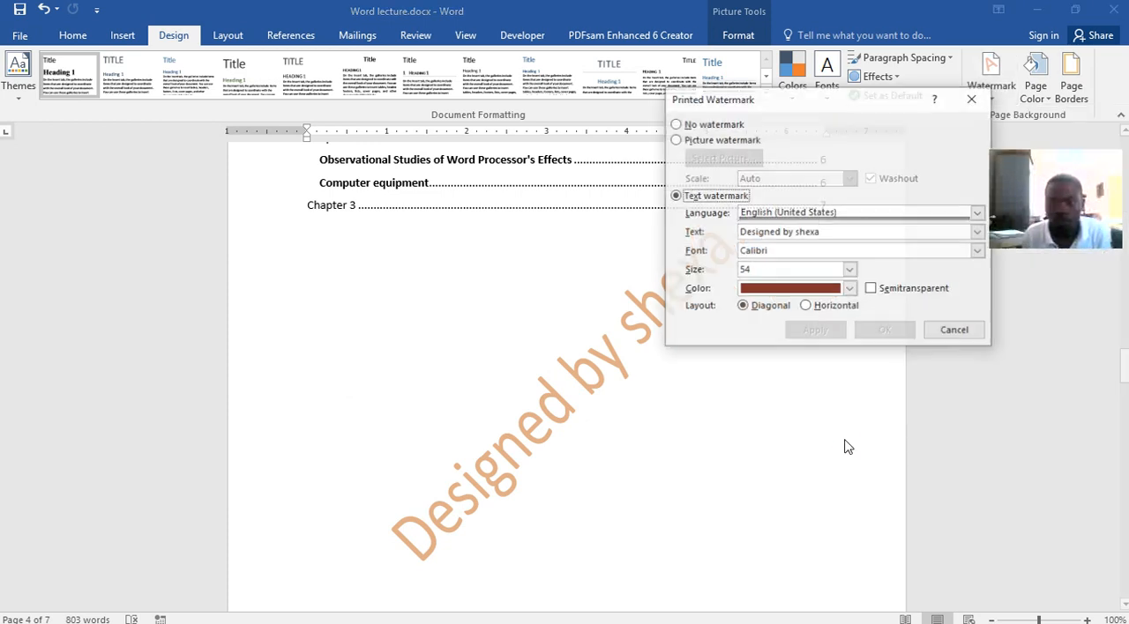
left_click(837, 230)
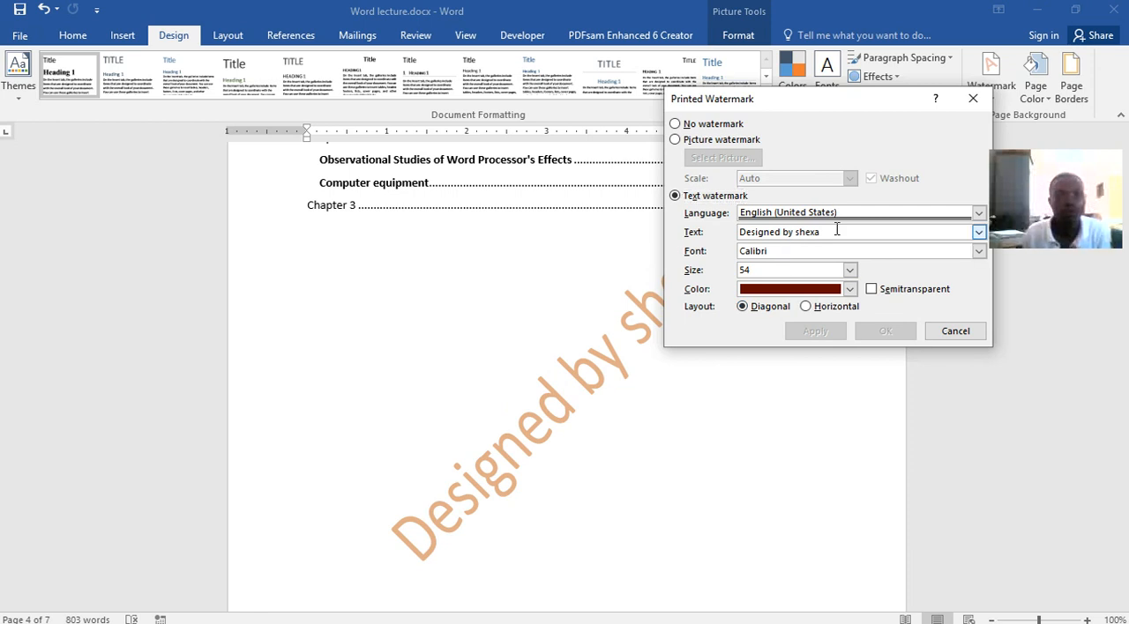
left_click(973, 98)
left_click(1037, 11)
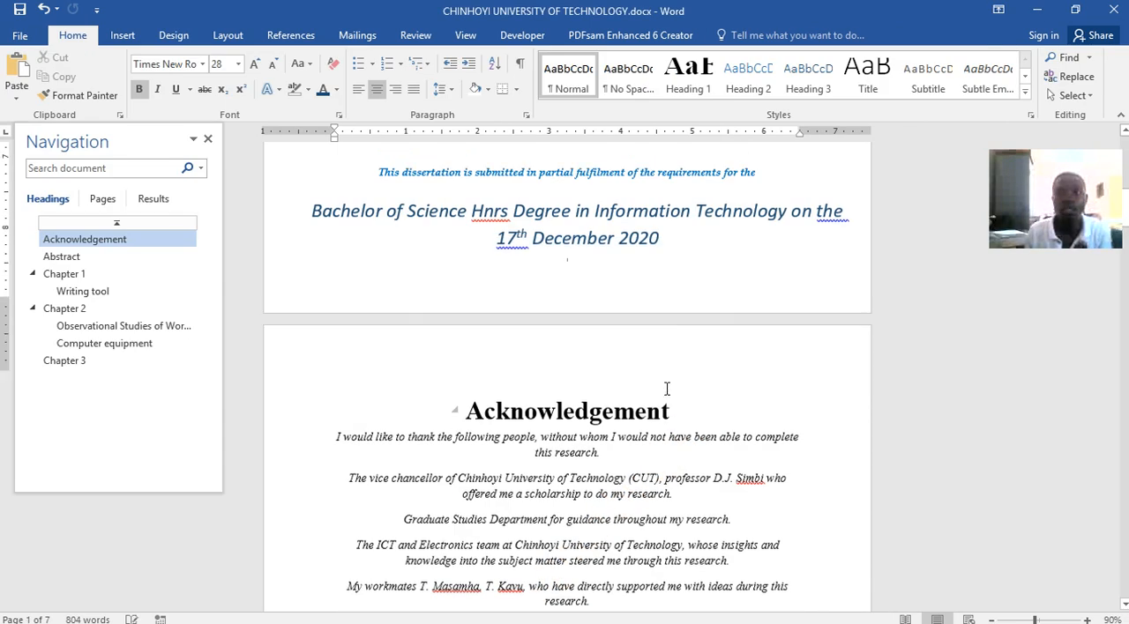
Set up a custom text watermark for the university document, reading the author's first name followed by "owns this document"
scroll(665, 377, "up", 1)
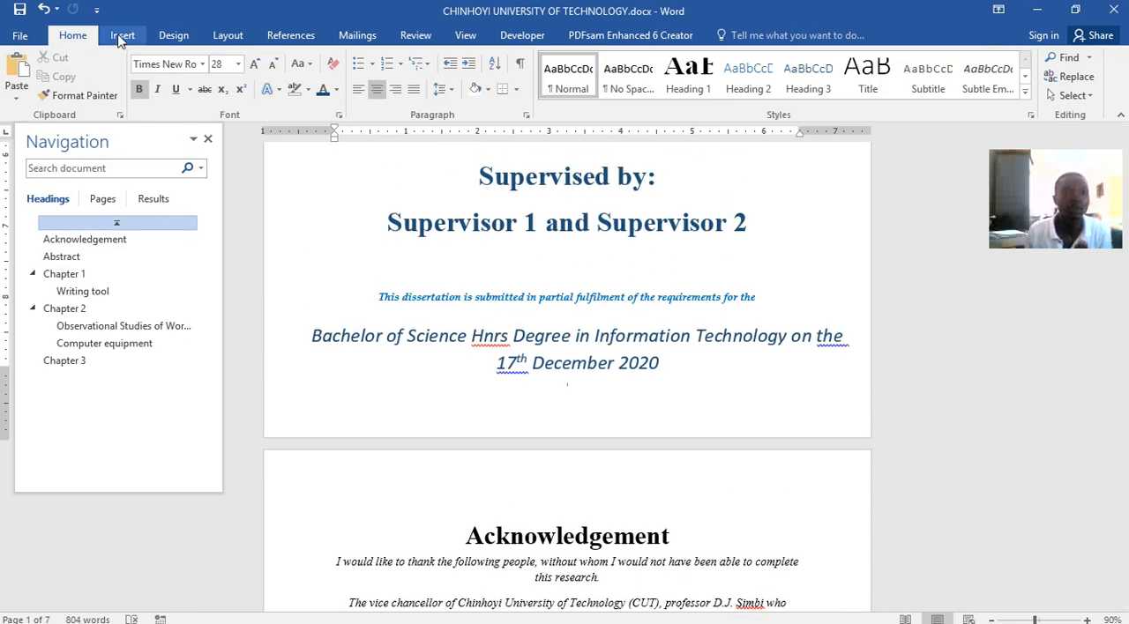
left_click(173, 35)
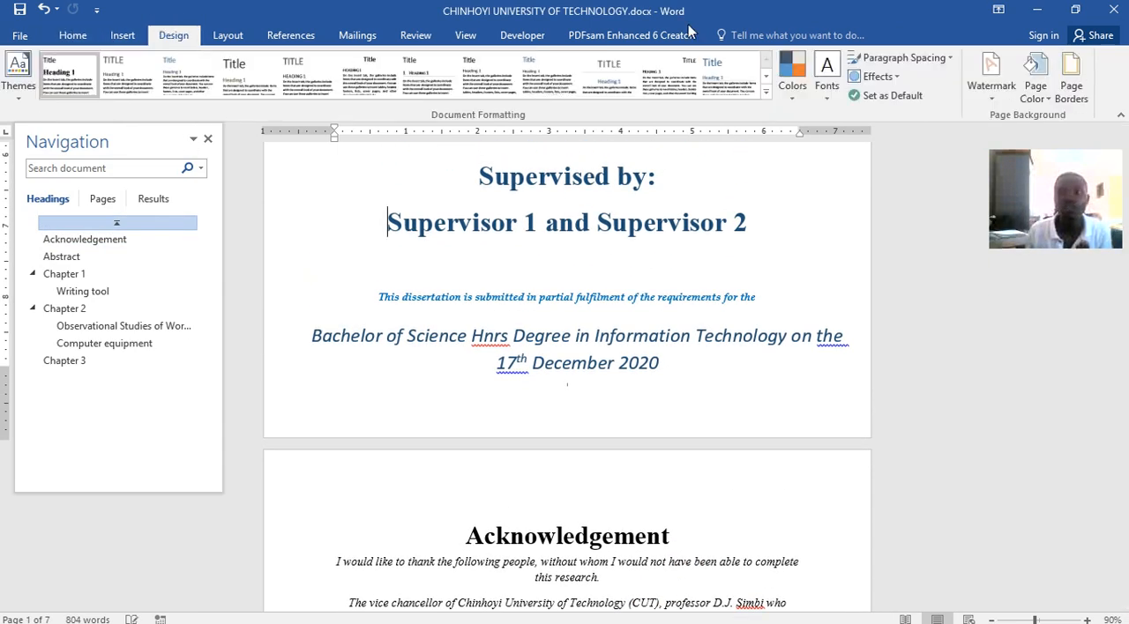
left_click(991, 77)
left_click(853, 448)
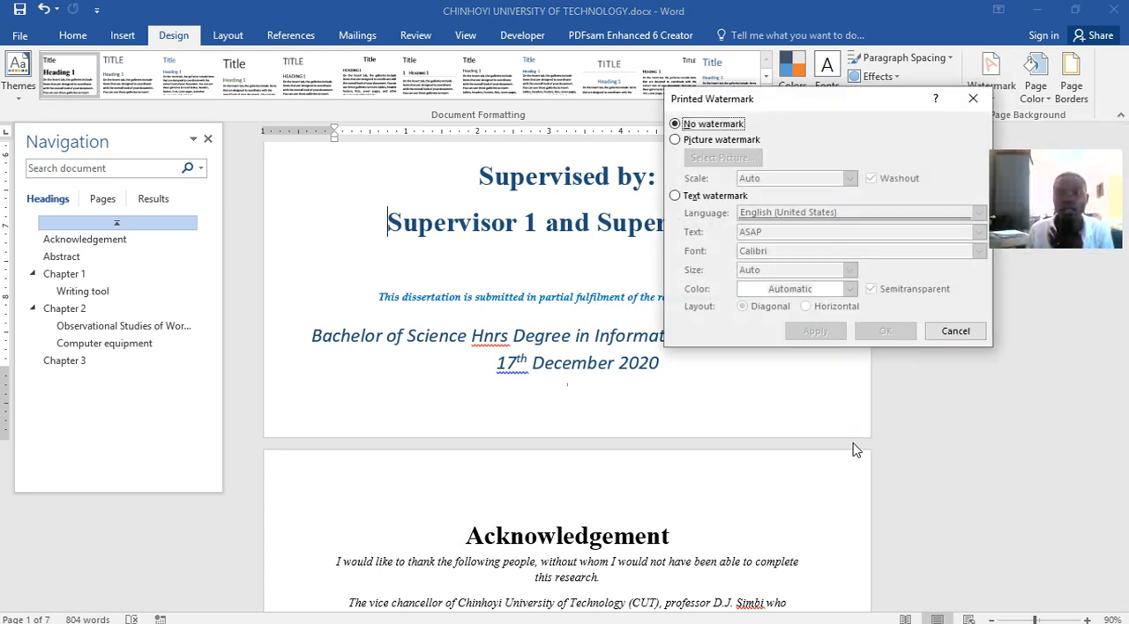
left_click(692, 197)
left_click_drag(776, 237, 704, 232)
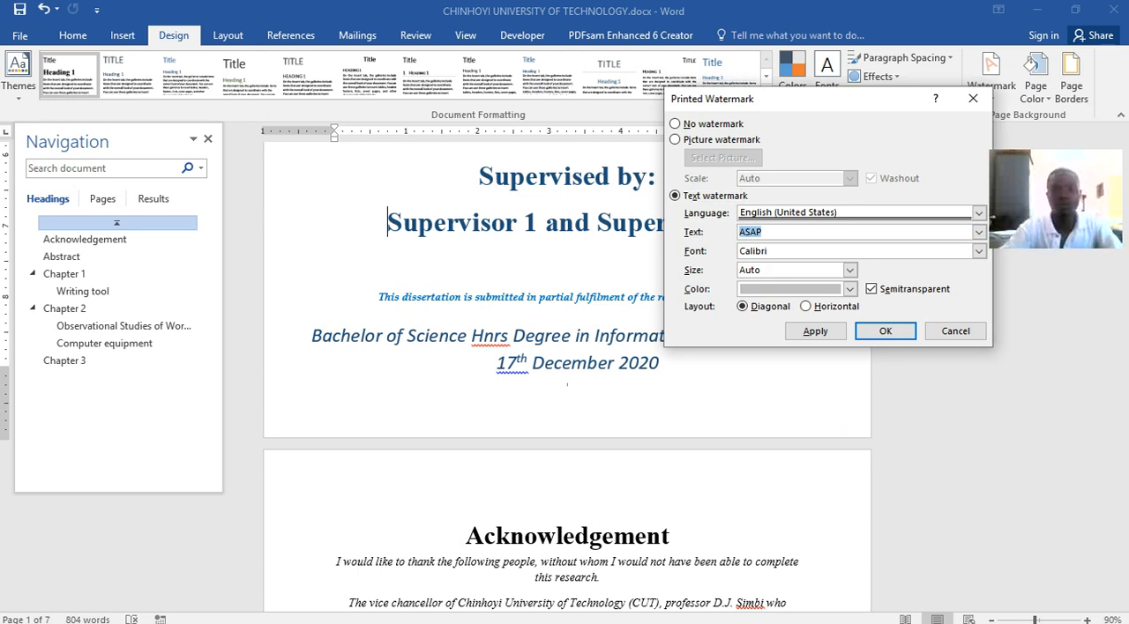
type("Shexa is")
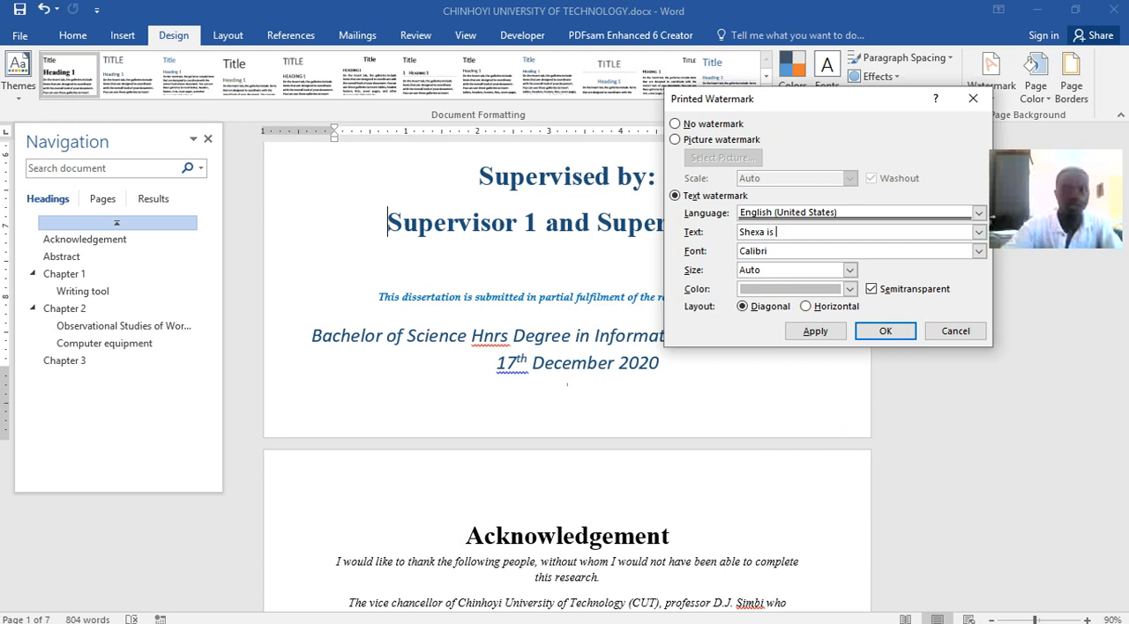
key("BackSpace")
key("BackSpace")
type("o")
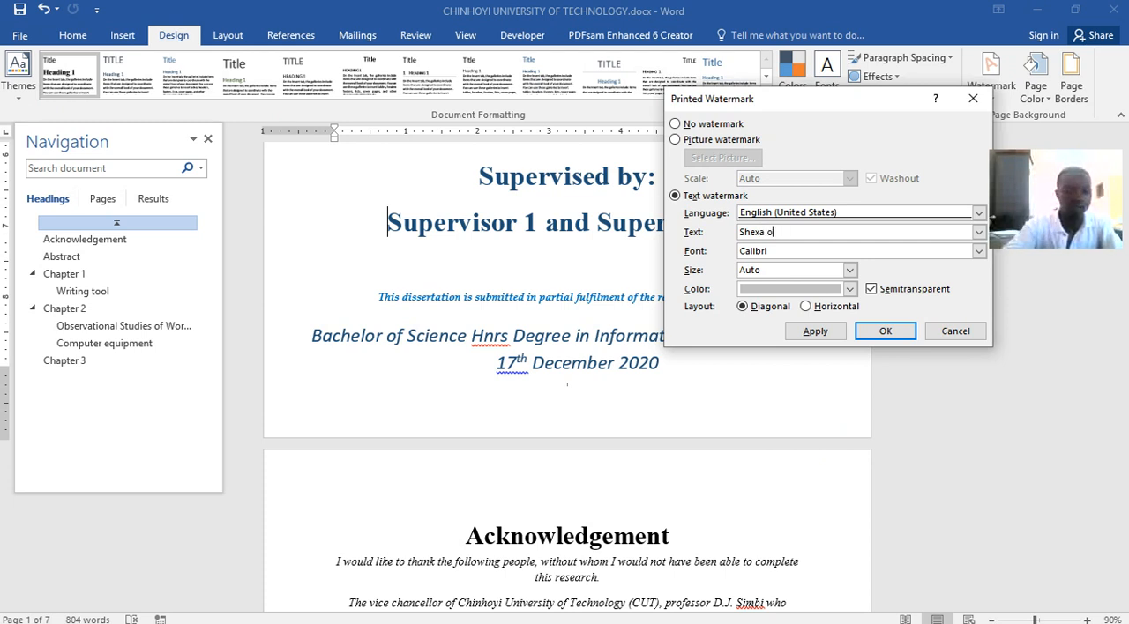
type("wns this document")
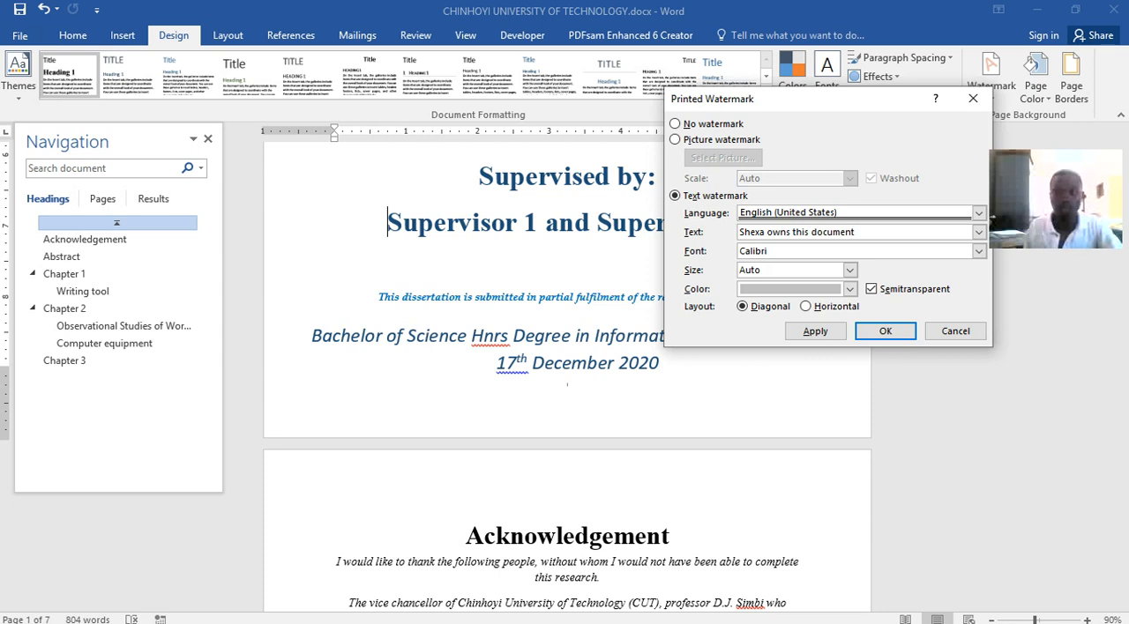
Give the watermark the dark red standard colour and size 40, and apply it to the document
left_click(850, 290)
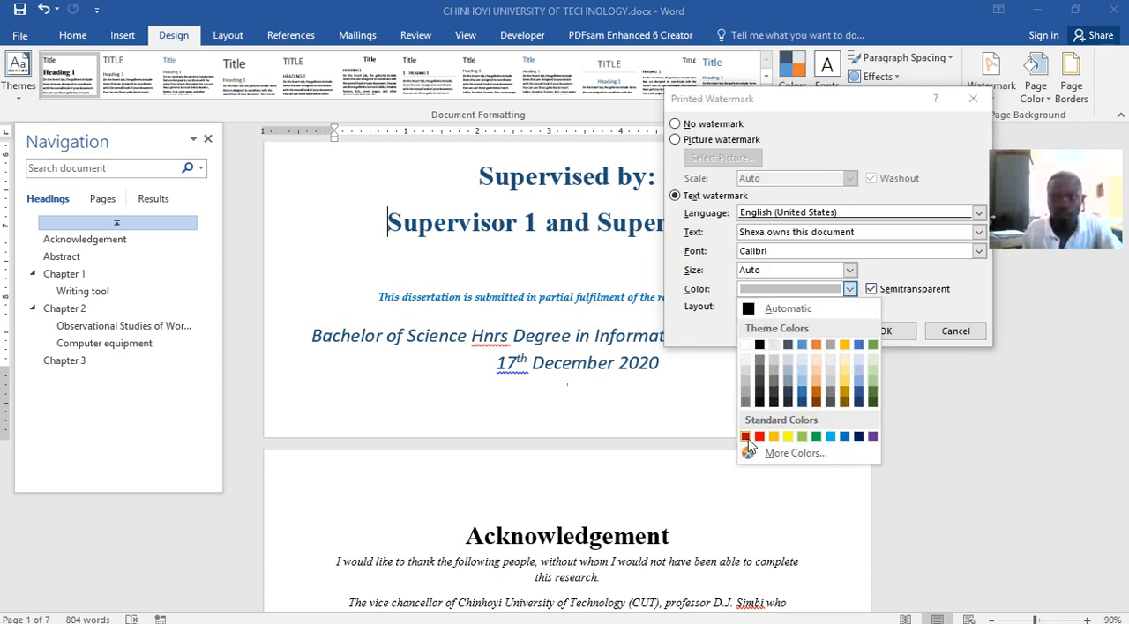
left_click(746, 438)
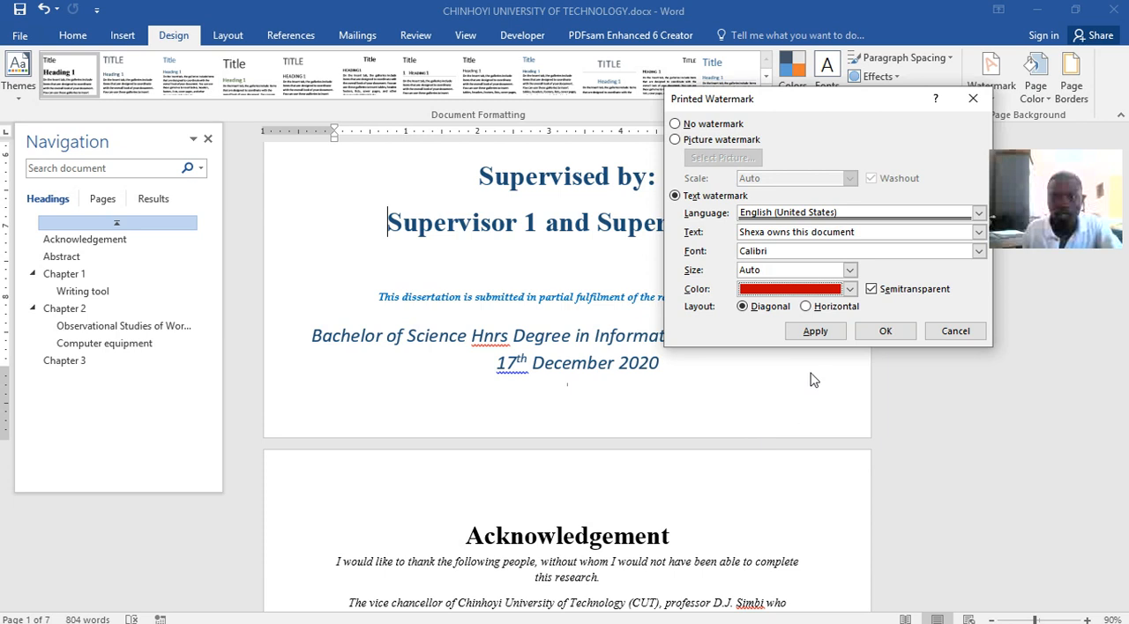
left_click(850, 272)
left_click(811, 306)
left_click(815, 331)
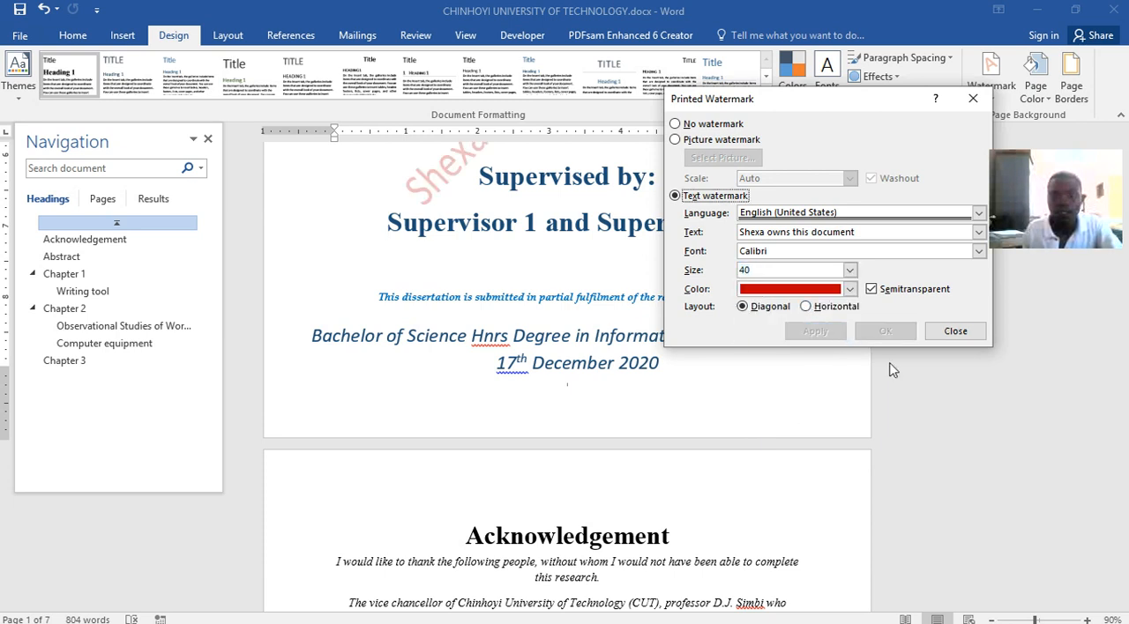
left_click(955, 331)
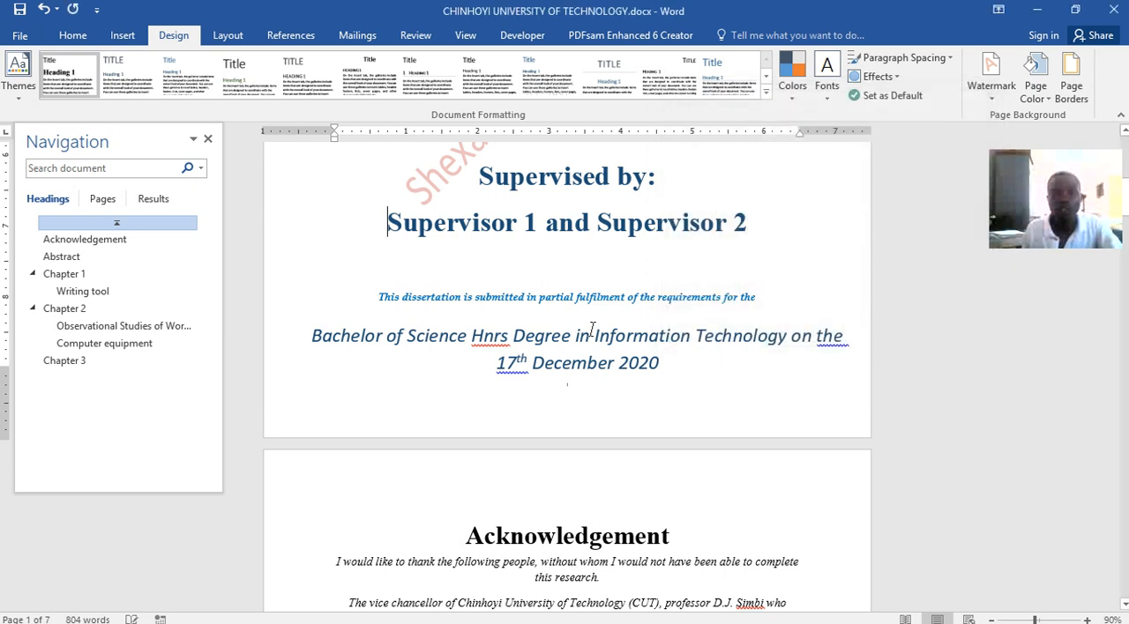
Examine the watermark on the pages from the cover through the front matter and chapters to Chapter 3
scroll(593, 330, "up", 3)
scroll(592, 330, "up", 1)
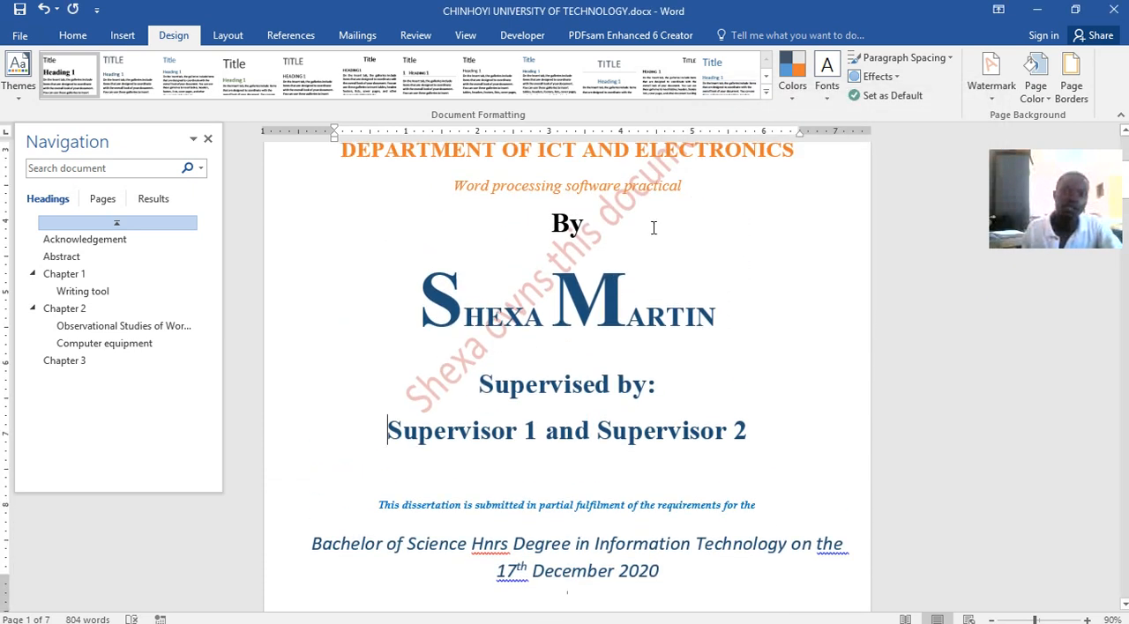
scroll(494, 335, "up", 3)
scroll(496, 332, "down", 6)
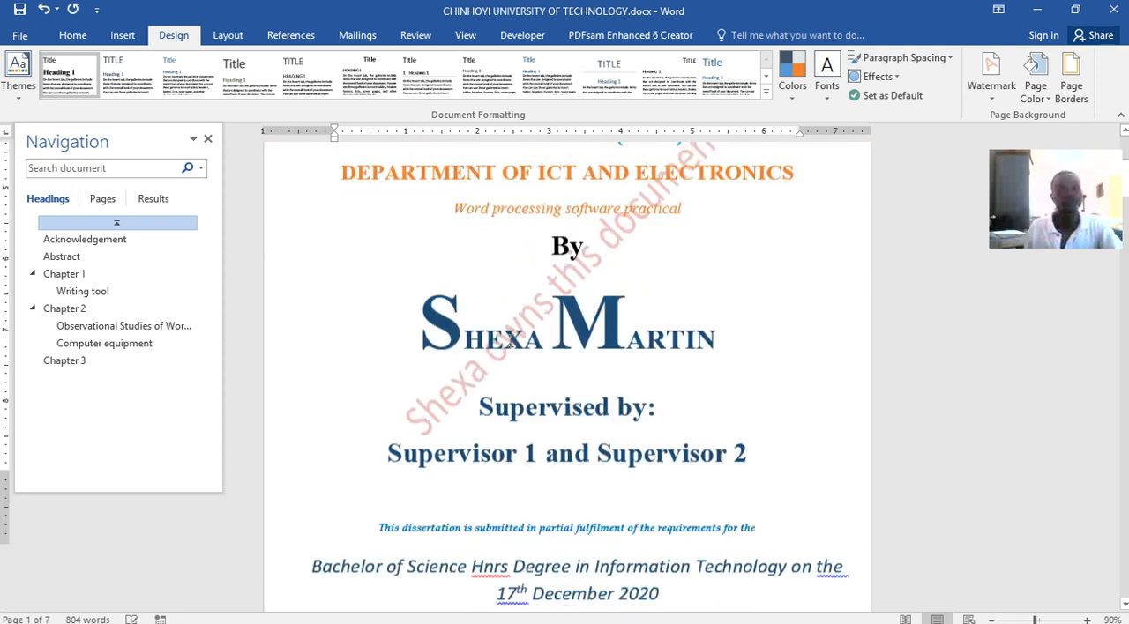
scroll(507, 325, "down", 15)
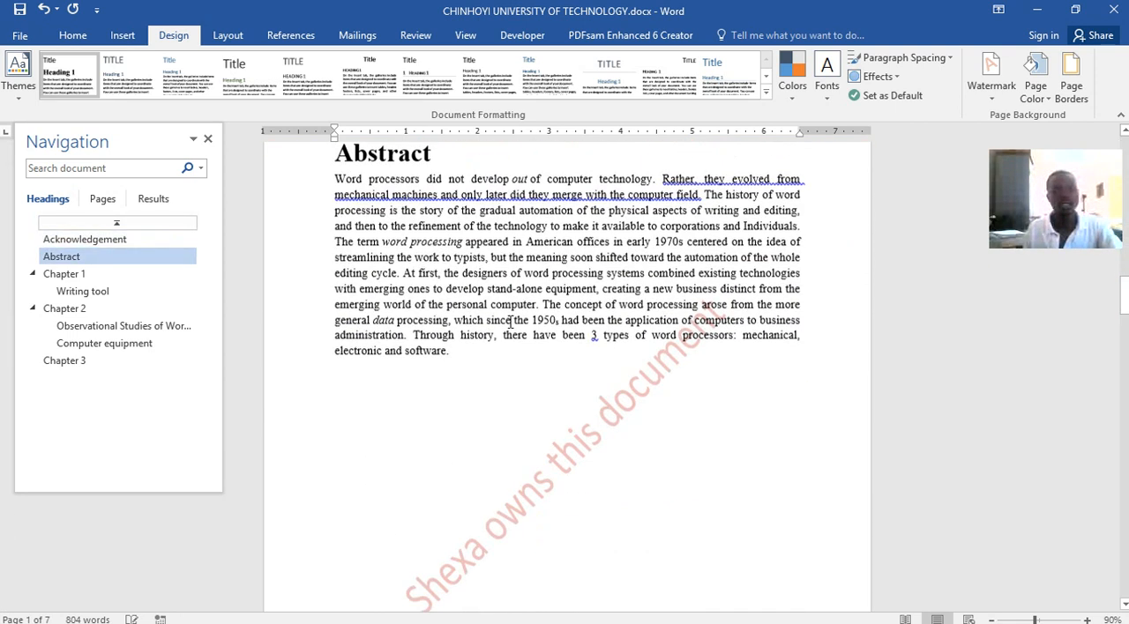
scroll(511, 322, "down", 14)
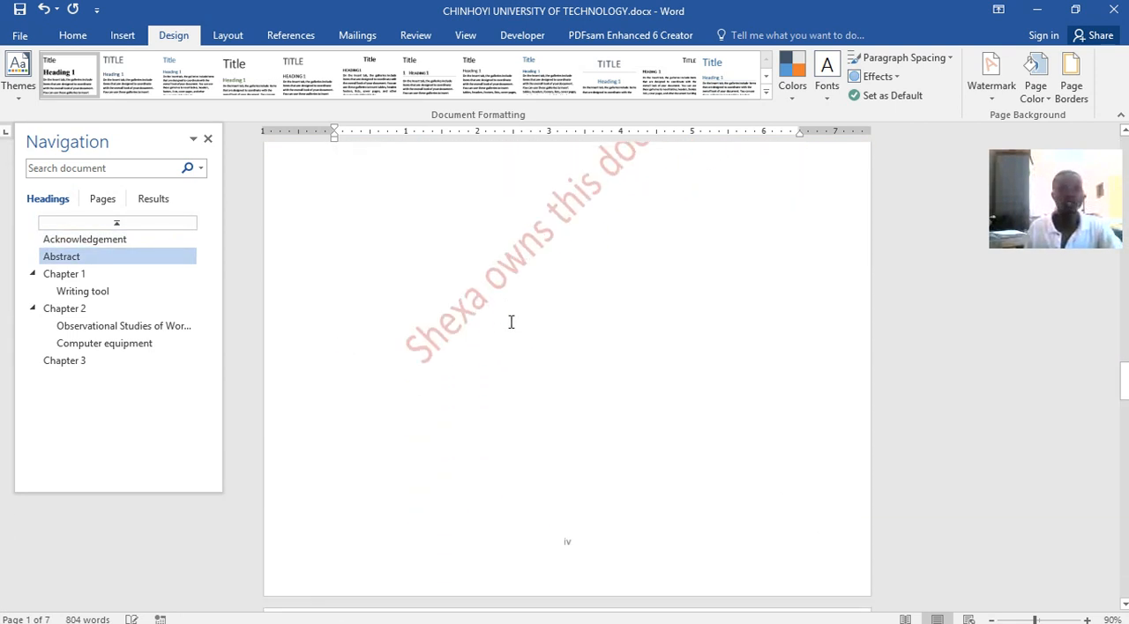
scroll(511, 322, "down", 12)
scroll(511, 322, "up", 7)
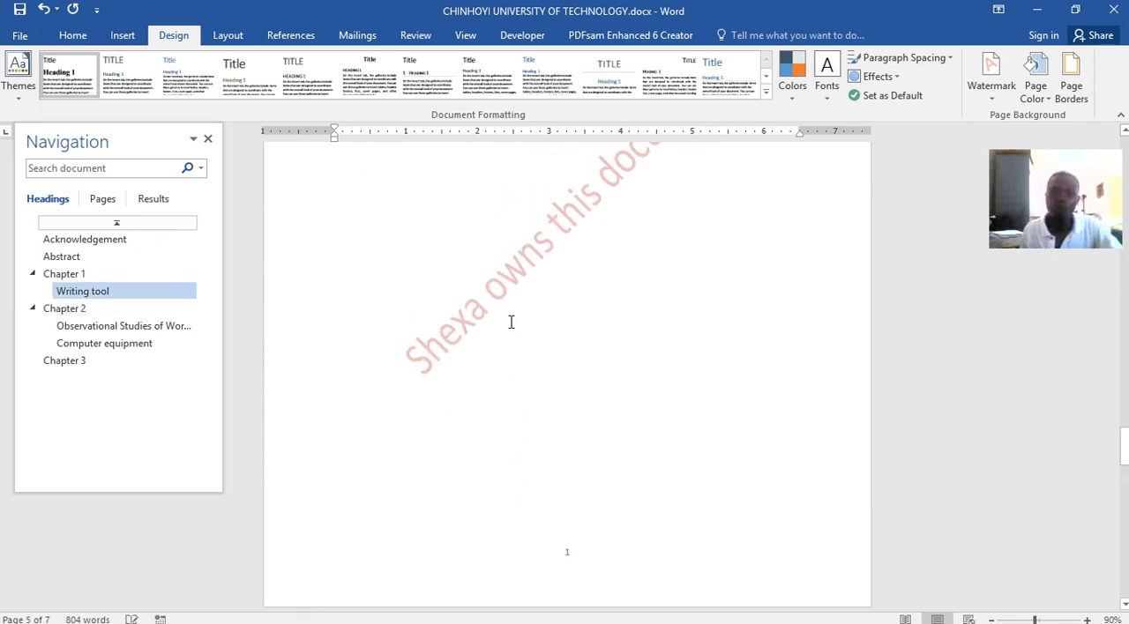
scroll(510, 322, "up", 2)
scroll(512, 323, "down", 12)
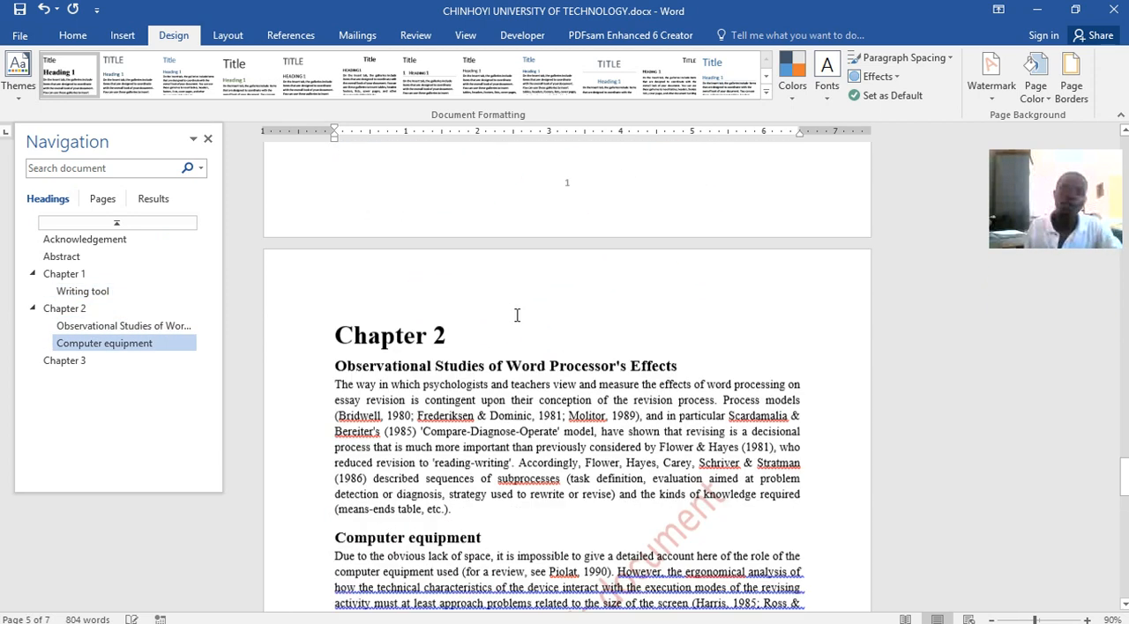
scroll(517, 315, "down", 14)
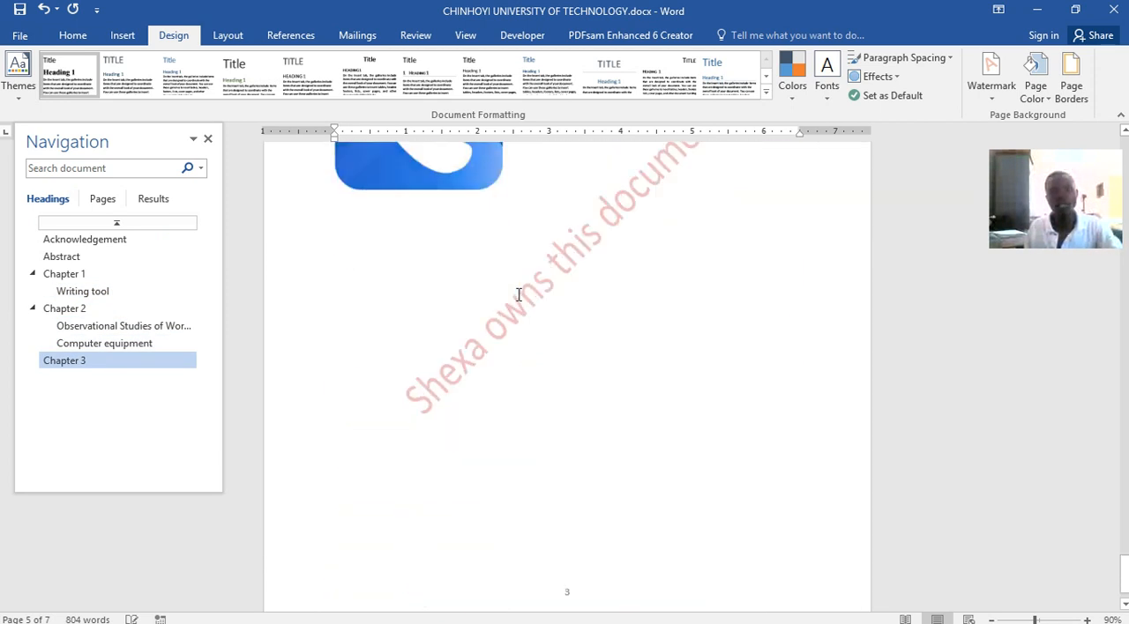